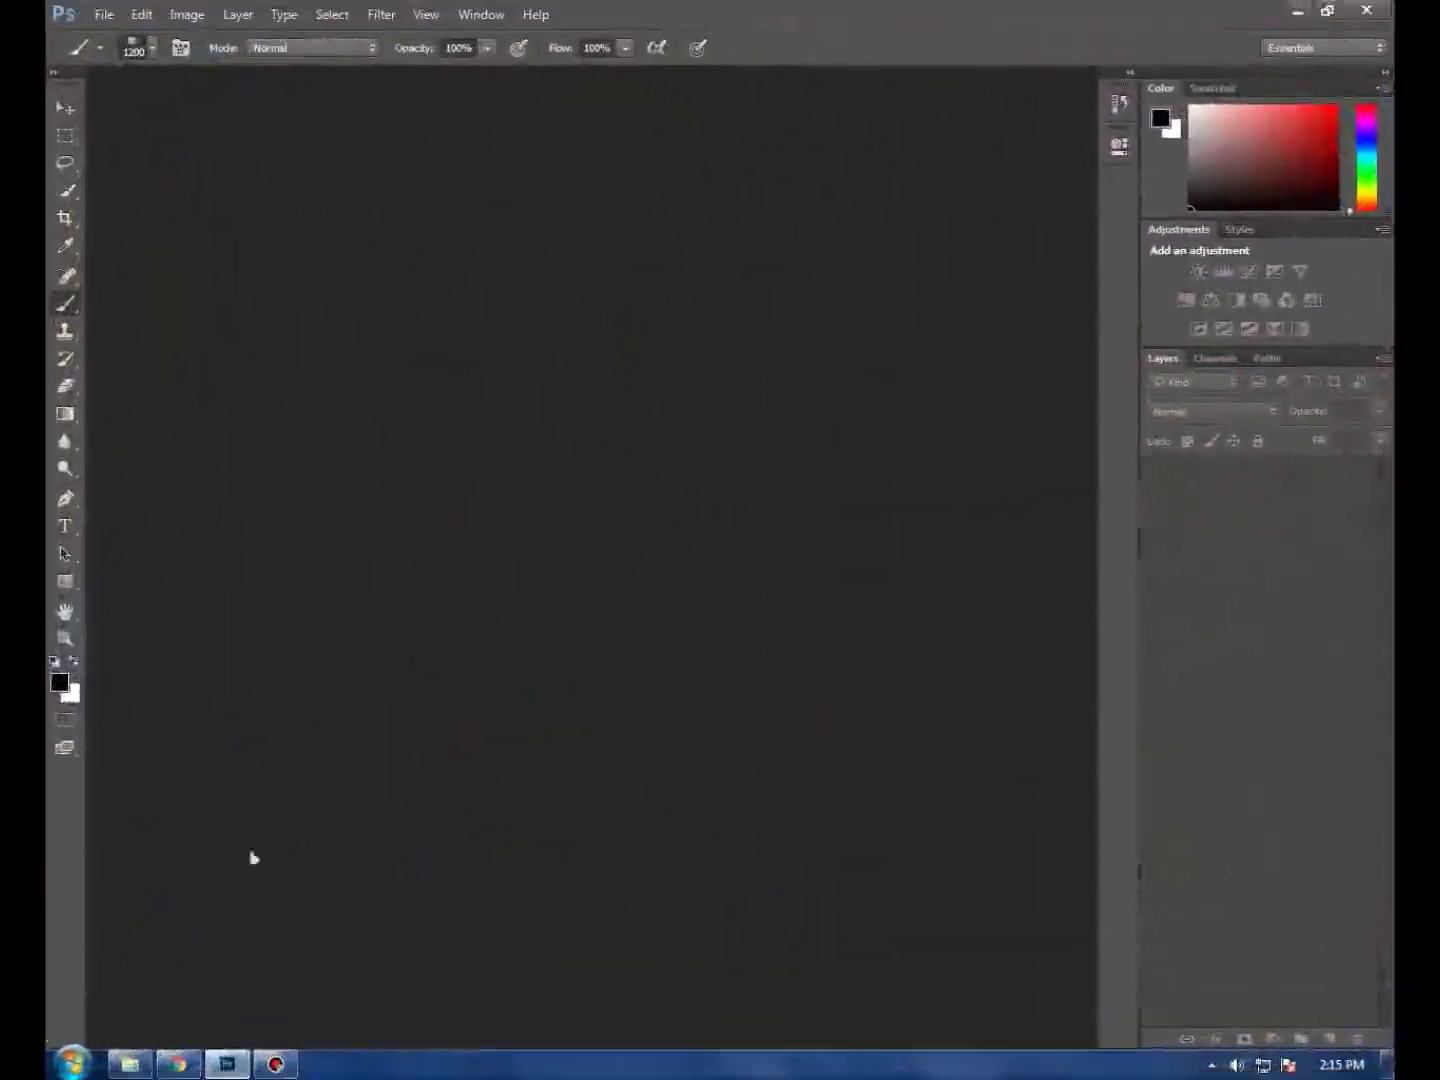
# Open _DSC0041.JPG from Documents > Adobe > New folder, browsing with Large Icons view
pyautogui.press('super')
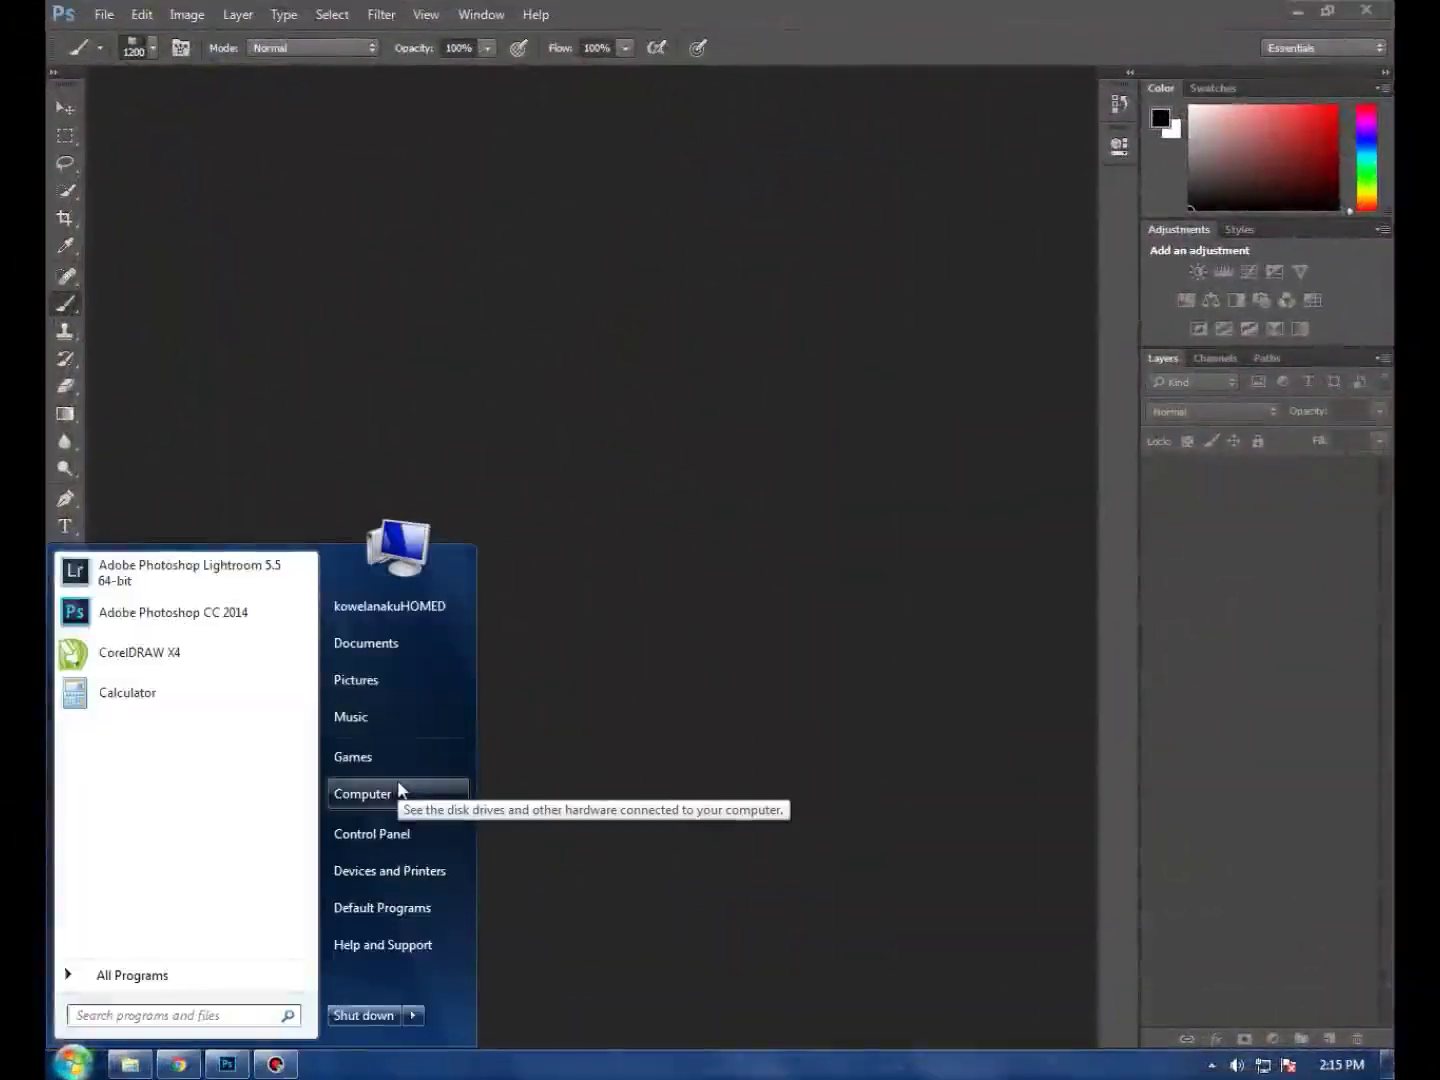
pyautogui.click(678, 728)
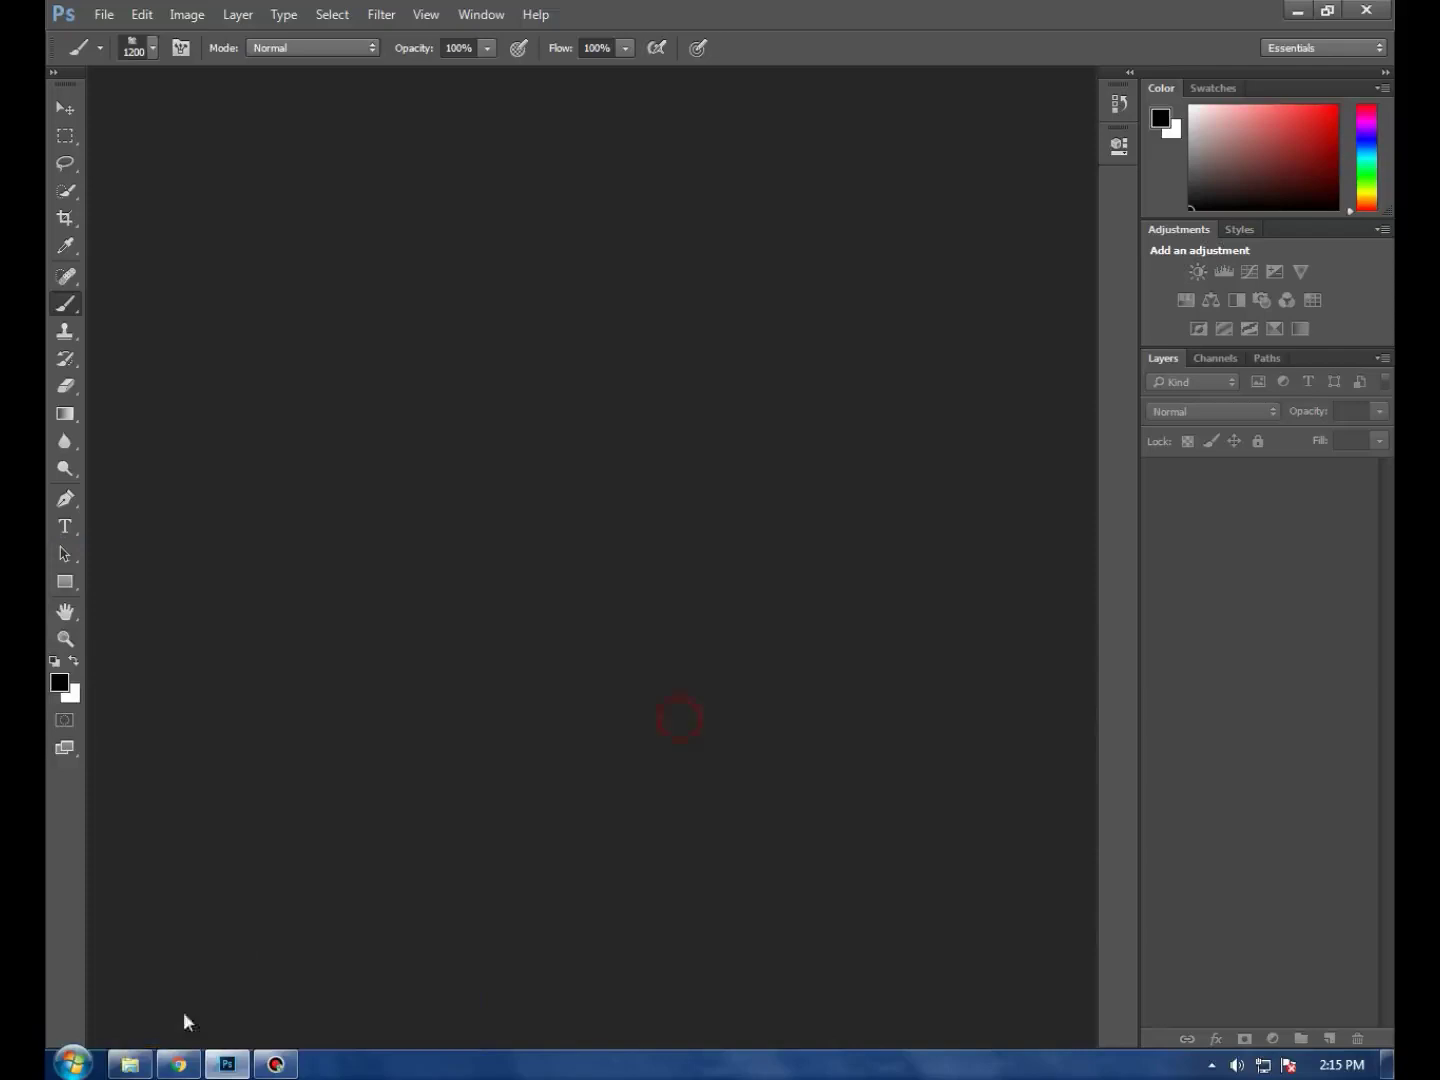
pyautogui.click(104, 16)
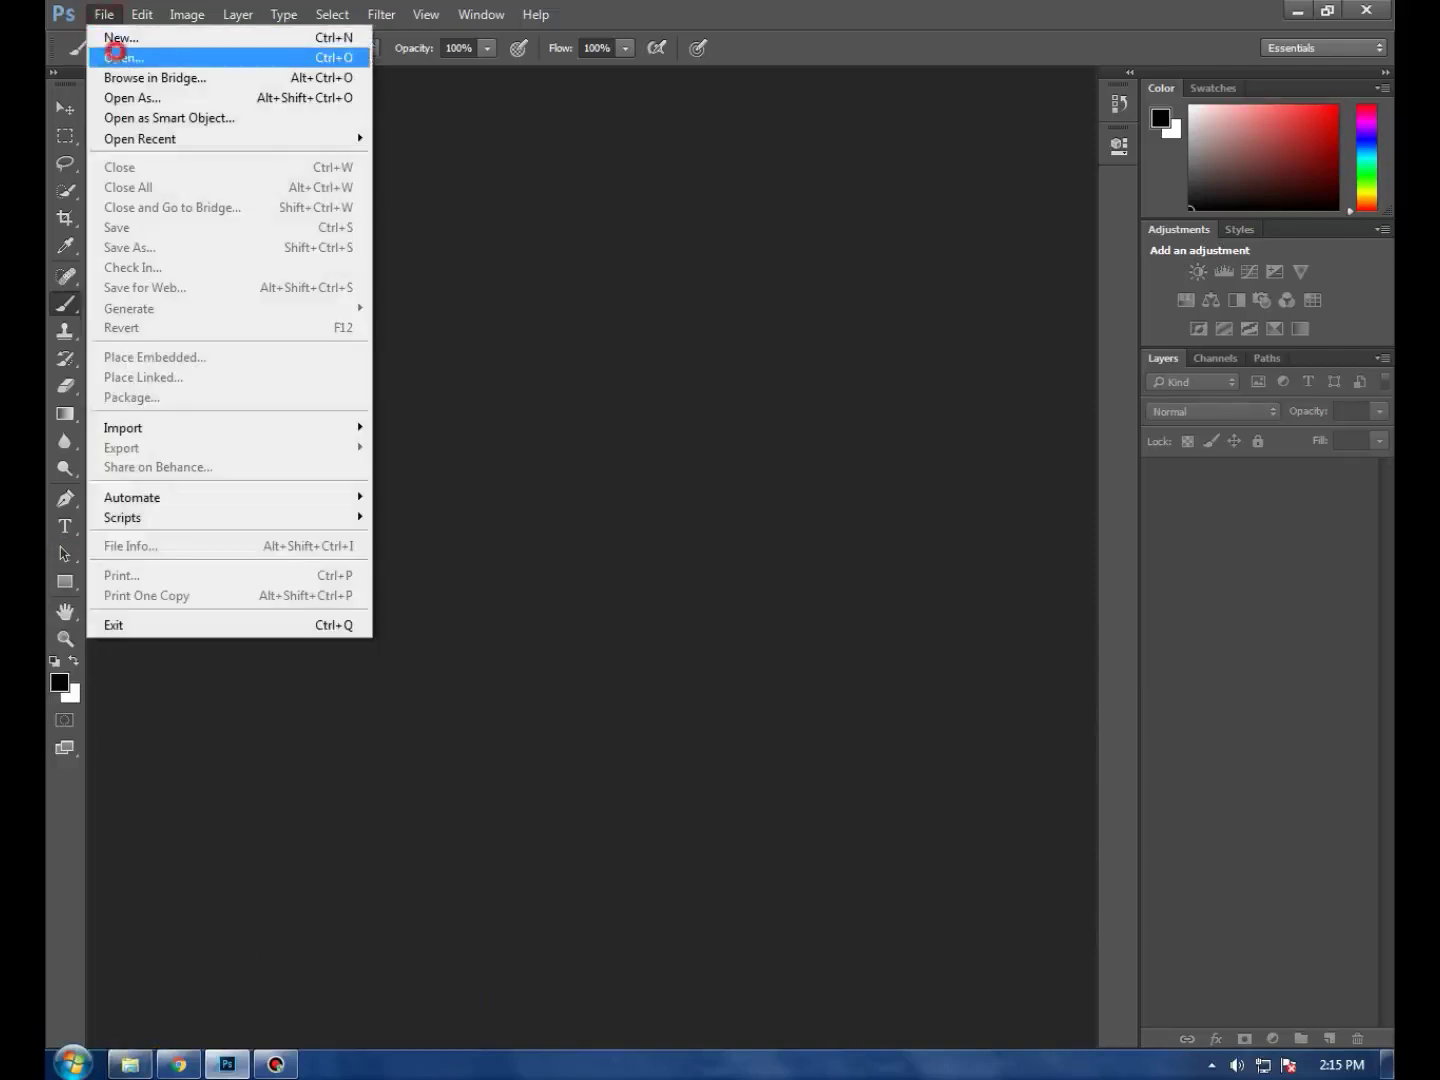
pyautogui.click(116, 55)
pyautogui.click(142, 255)
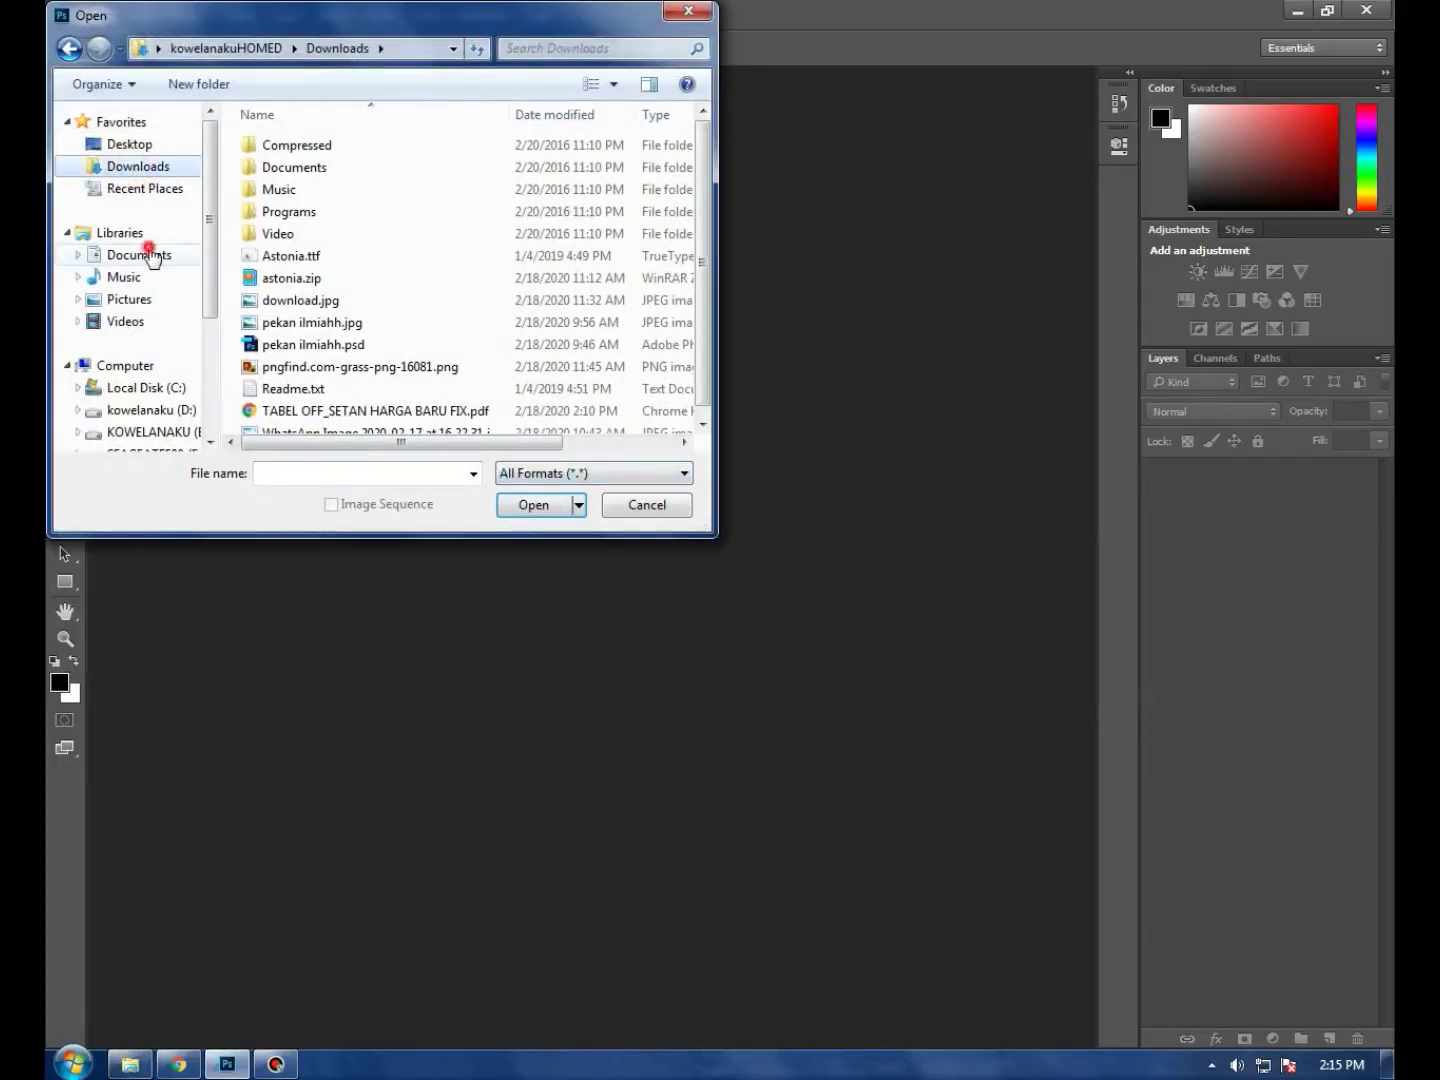
pyautogui.doubleClick(372, 308)
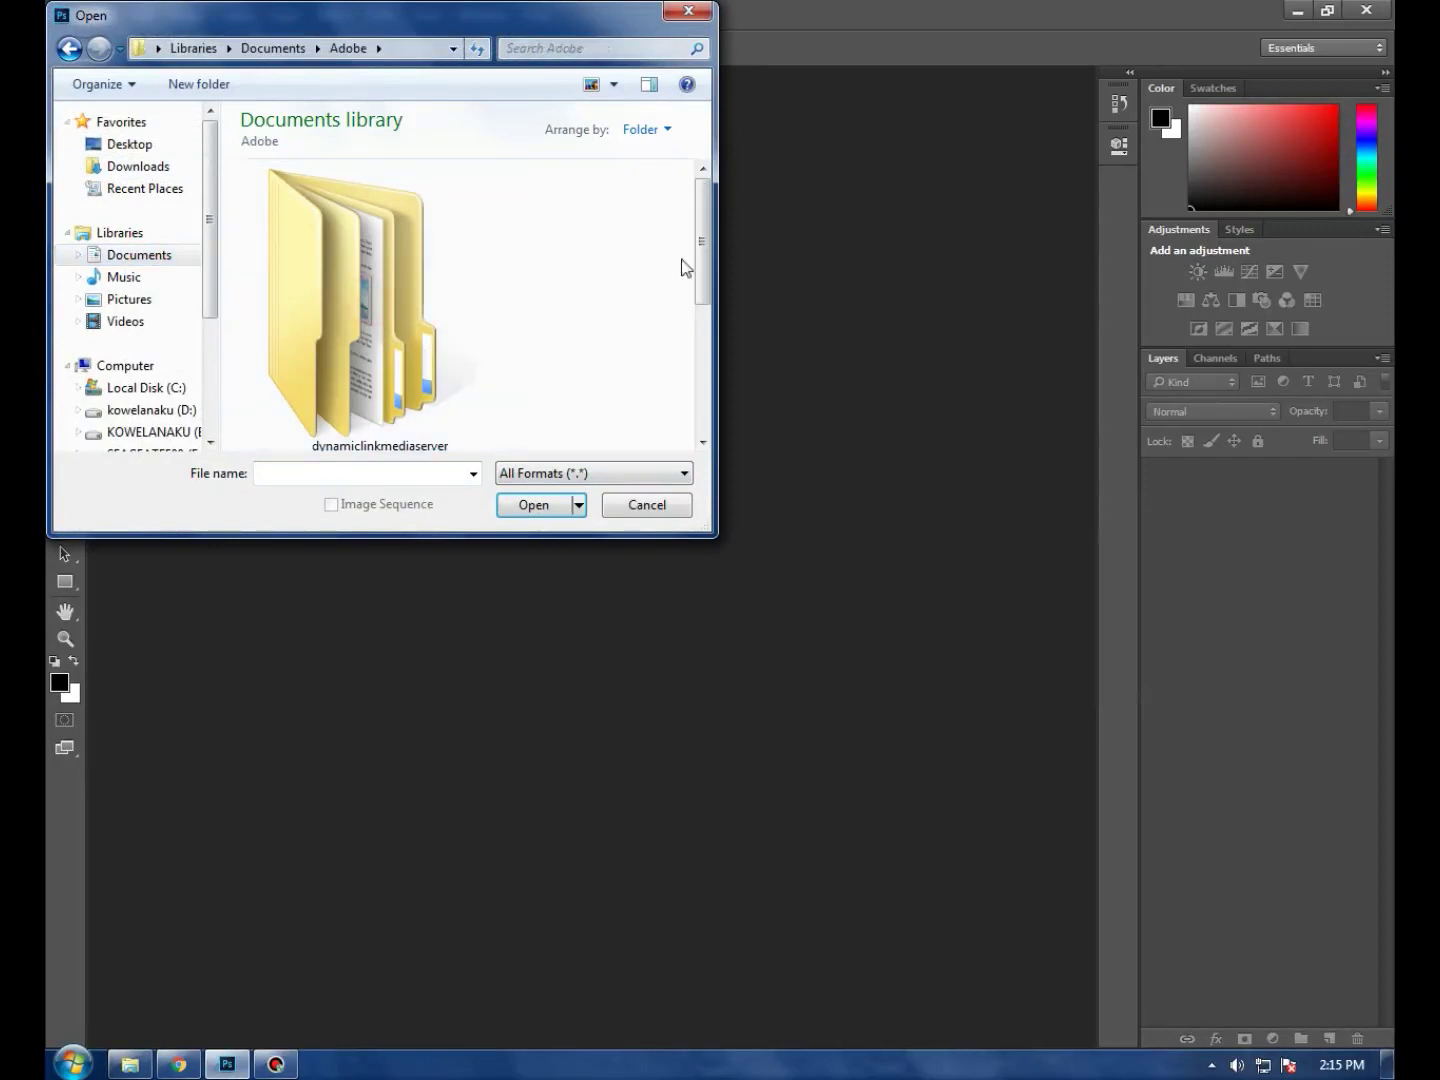
pyautogui.click(614, 85)
pyautogui.click(656, 126)
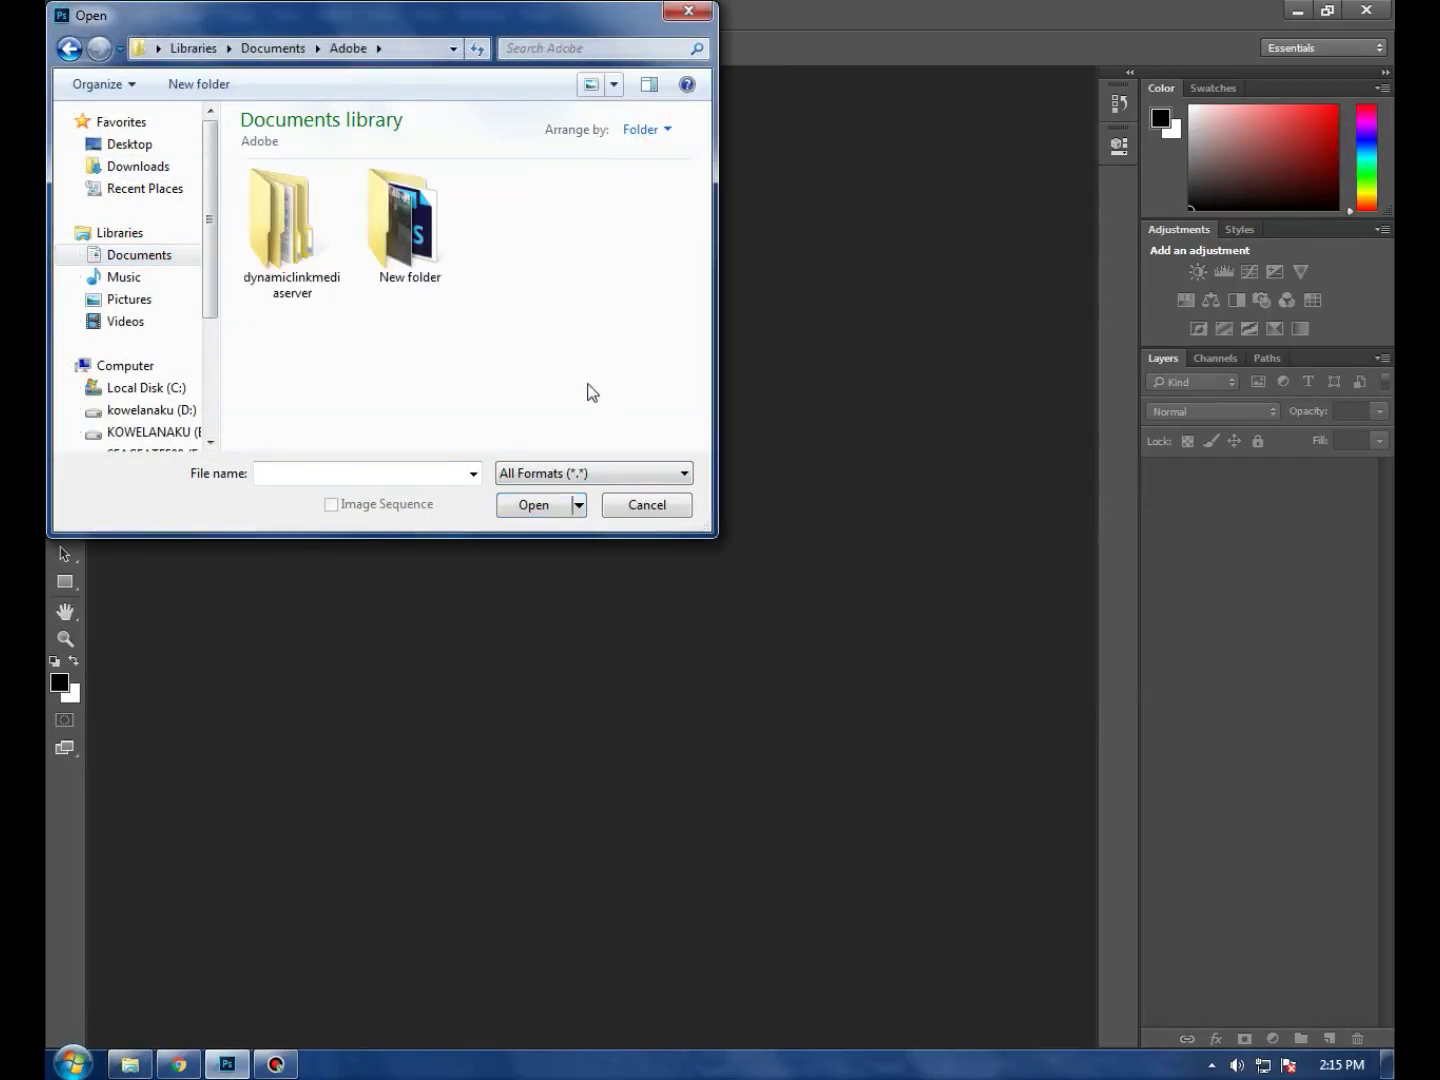
pyautogui.doubleClick(411, 228)
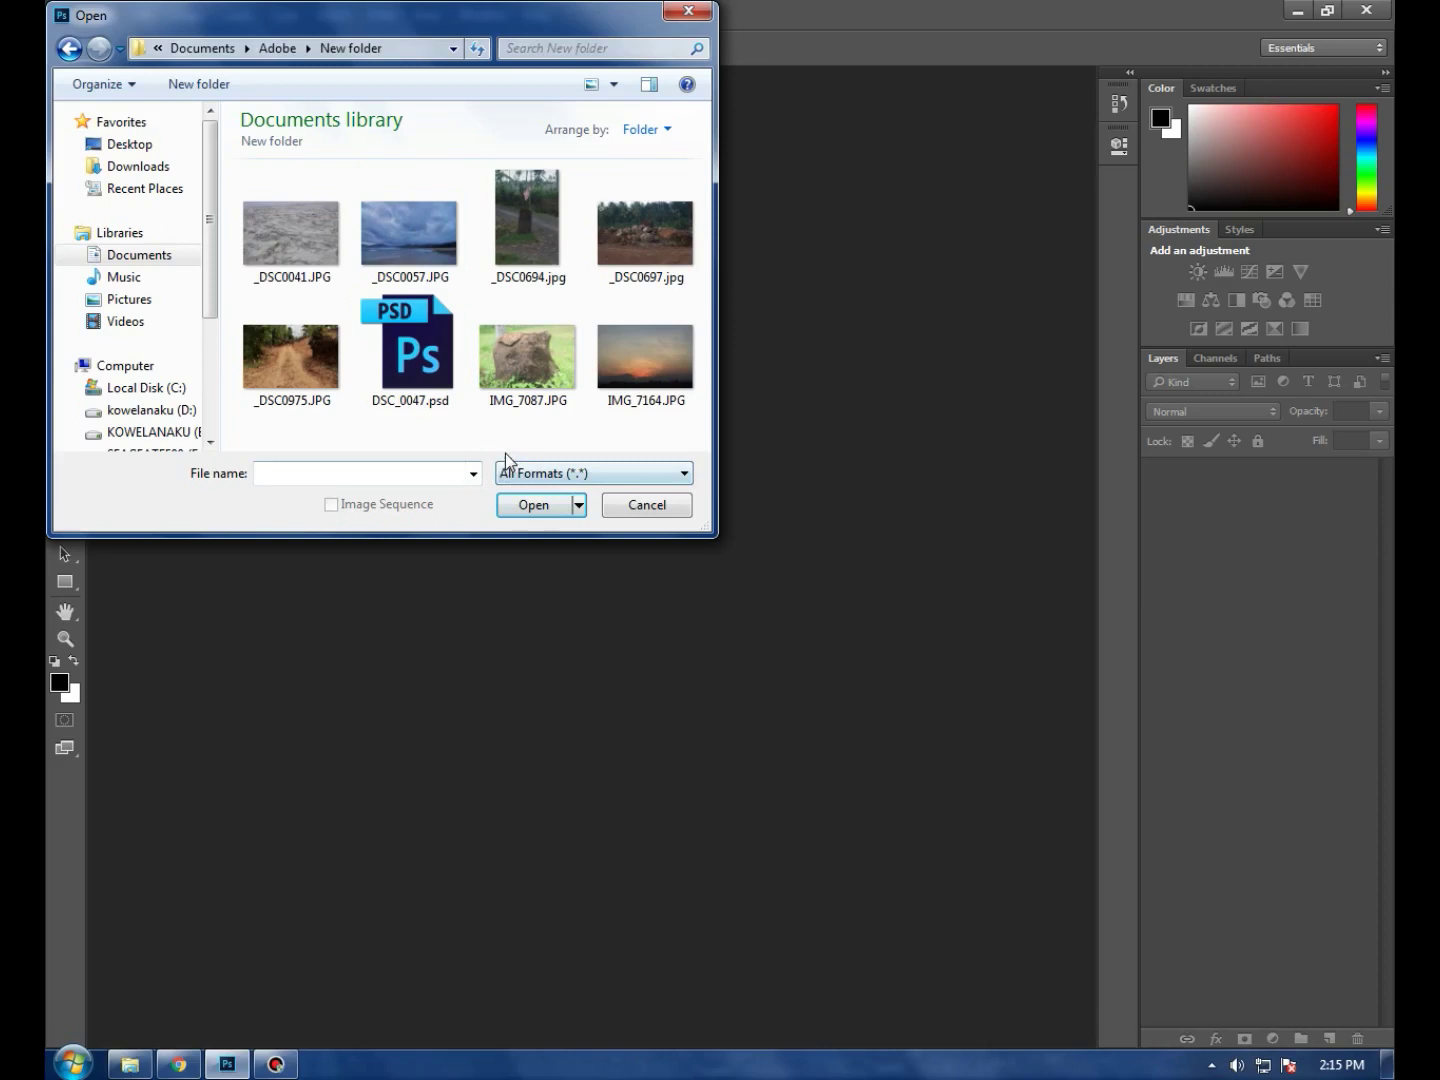
pyautogui.click(284, 224)
pyautogui.click(527, 506)
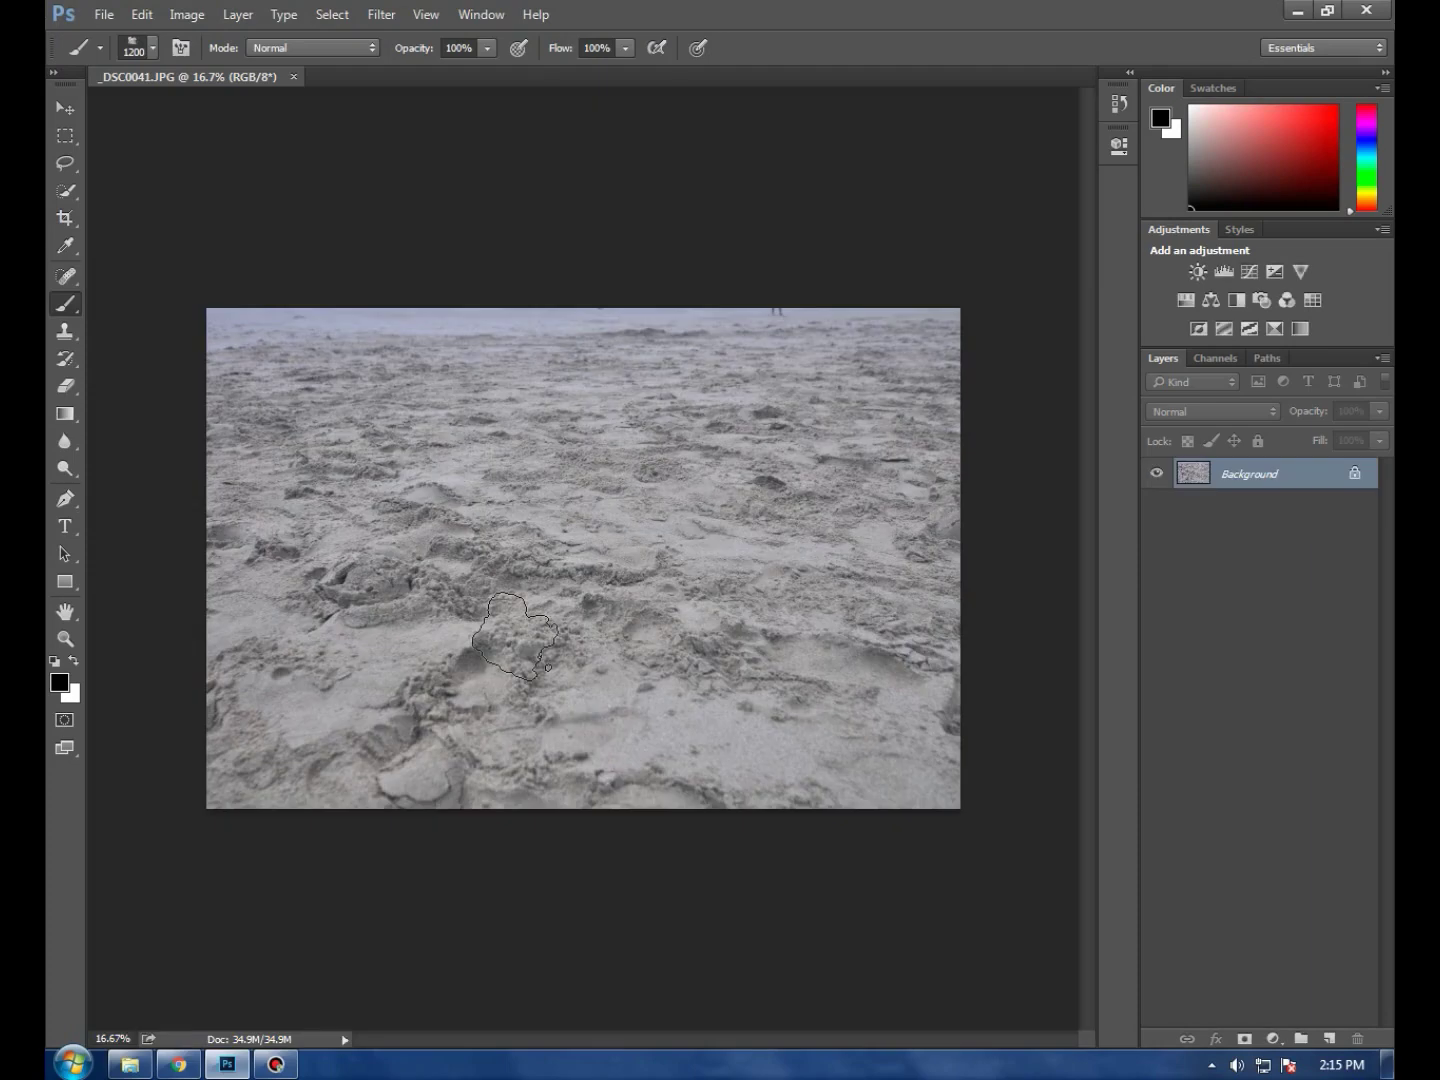
# Select the Move tool, then start a new blank document and cancel it
pyautogui.click(63, 107)
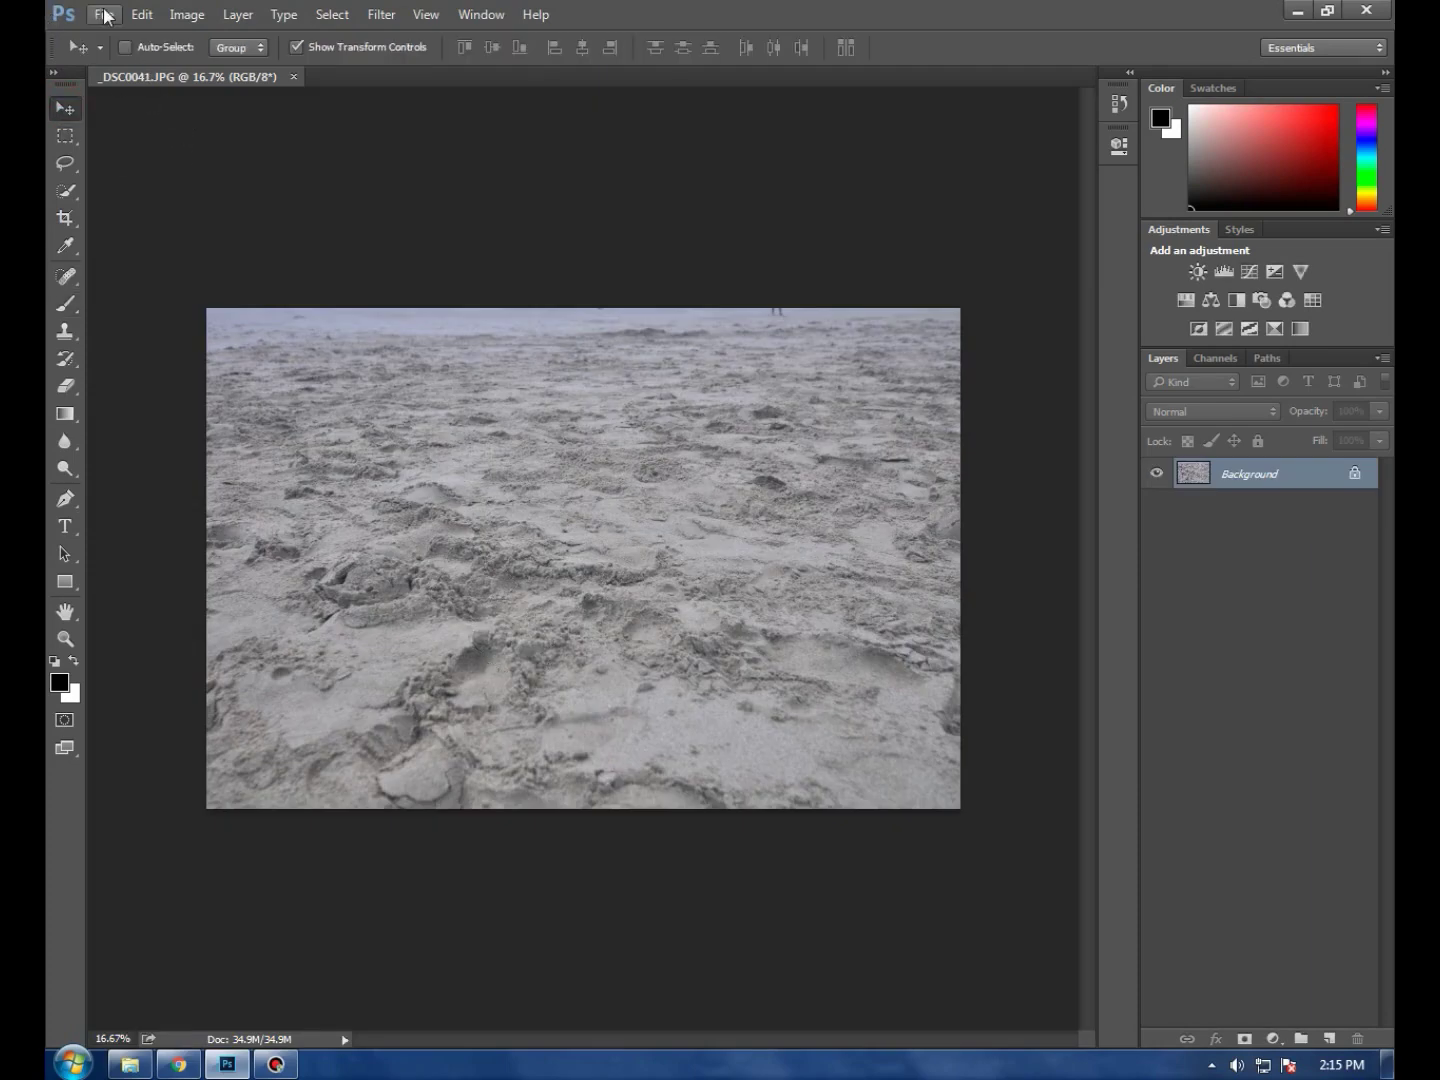
pyautogui.click(104, 14)
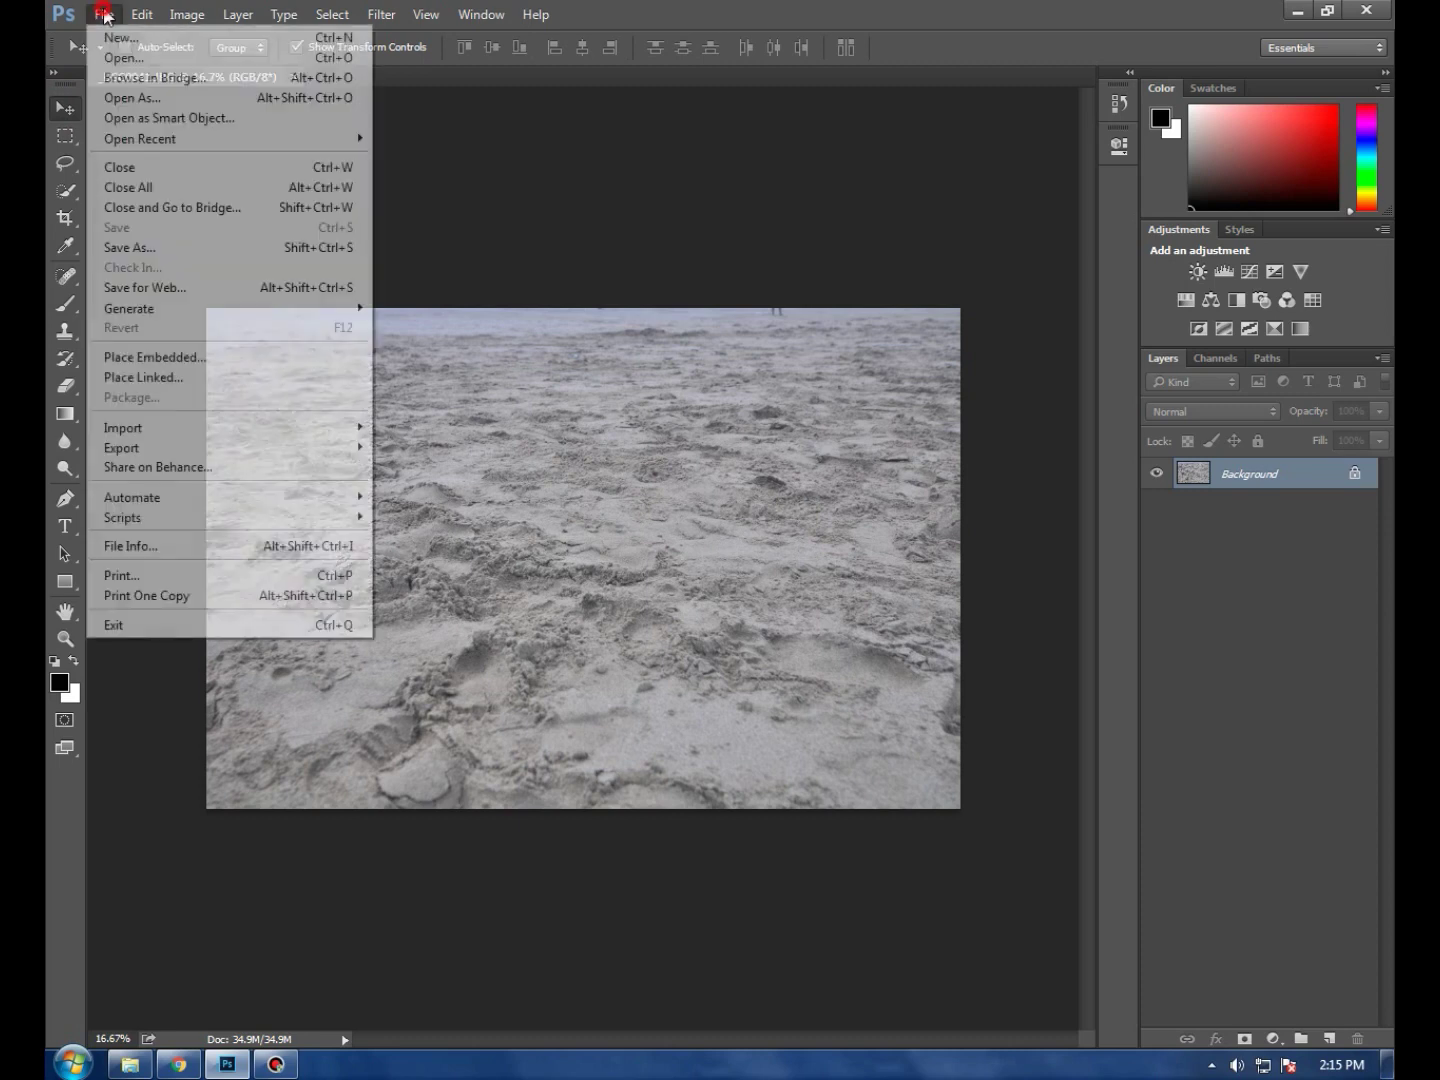
pyautogui.click(122, 39)
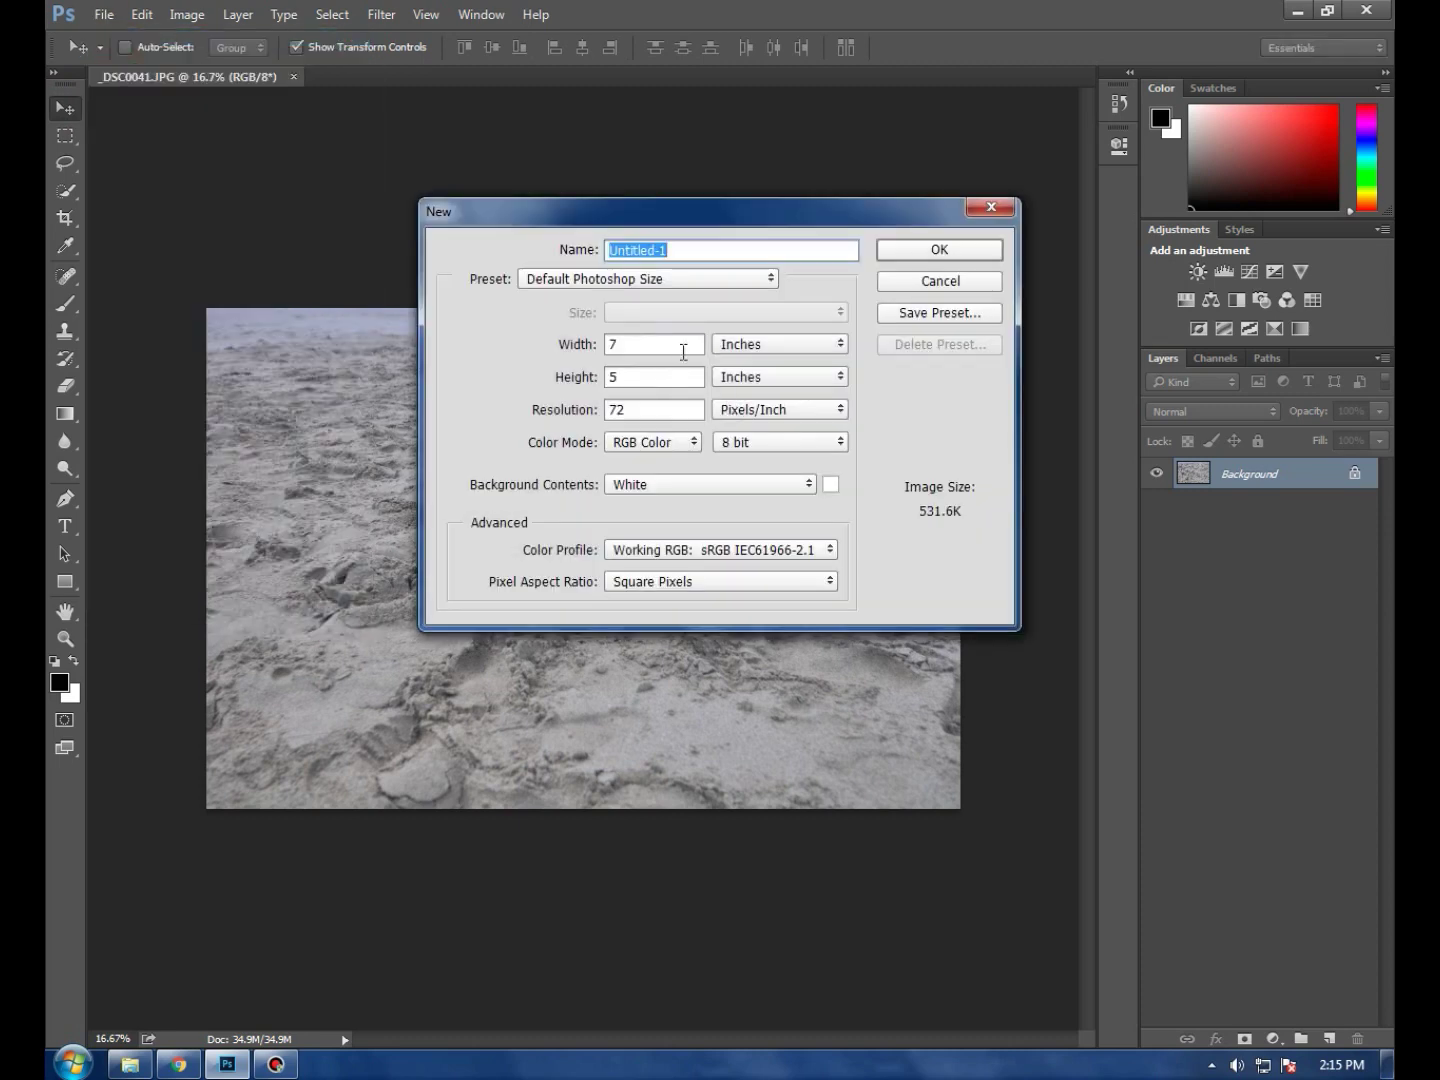
pyautogui.click(776, 344)
pyautogui.click(776, 344)
pyautogui.click(970, 284)
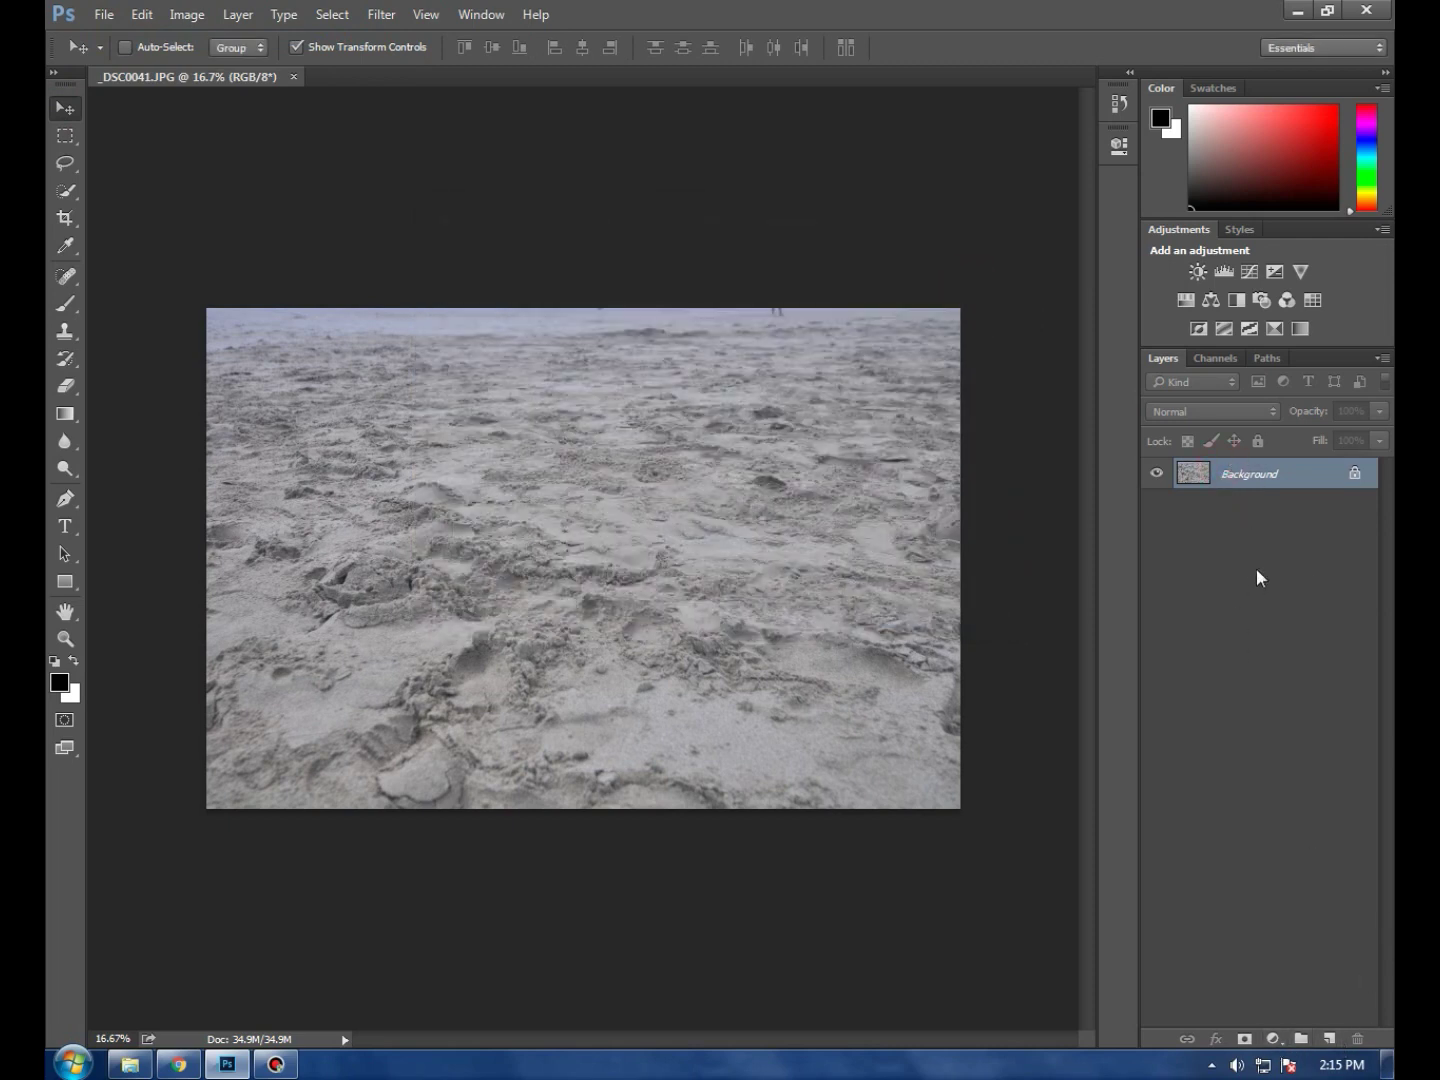
# Duplicate the Background layer into a Background copy layer via Duplicate Layer
pyautogui.rightClick(1255, 480)
pyautogui.click(1285, 517)
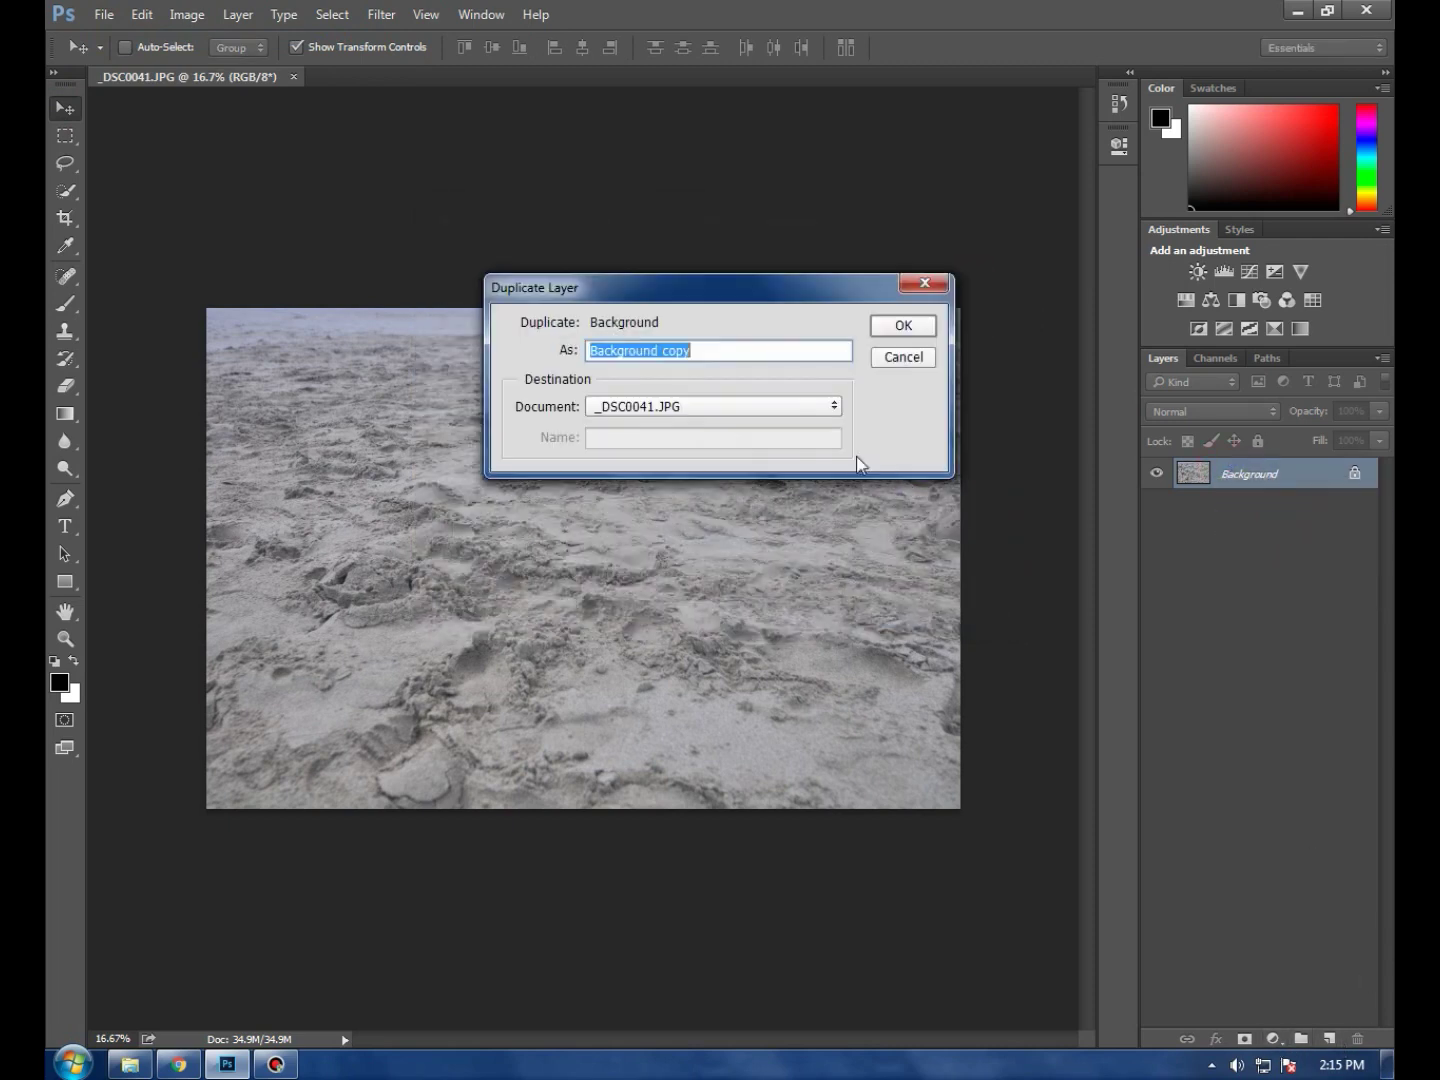
pyautogui.click(900, 357)
pyautogui.rightClick(1266, 474)
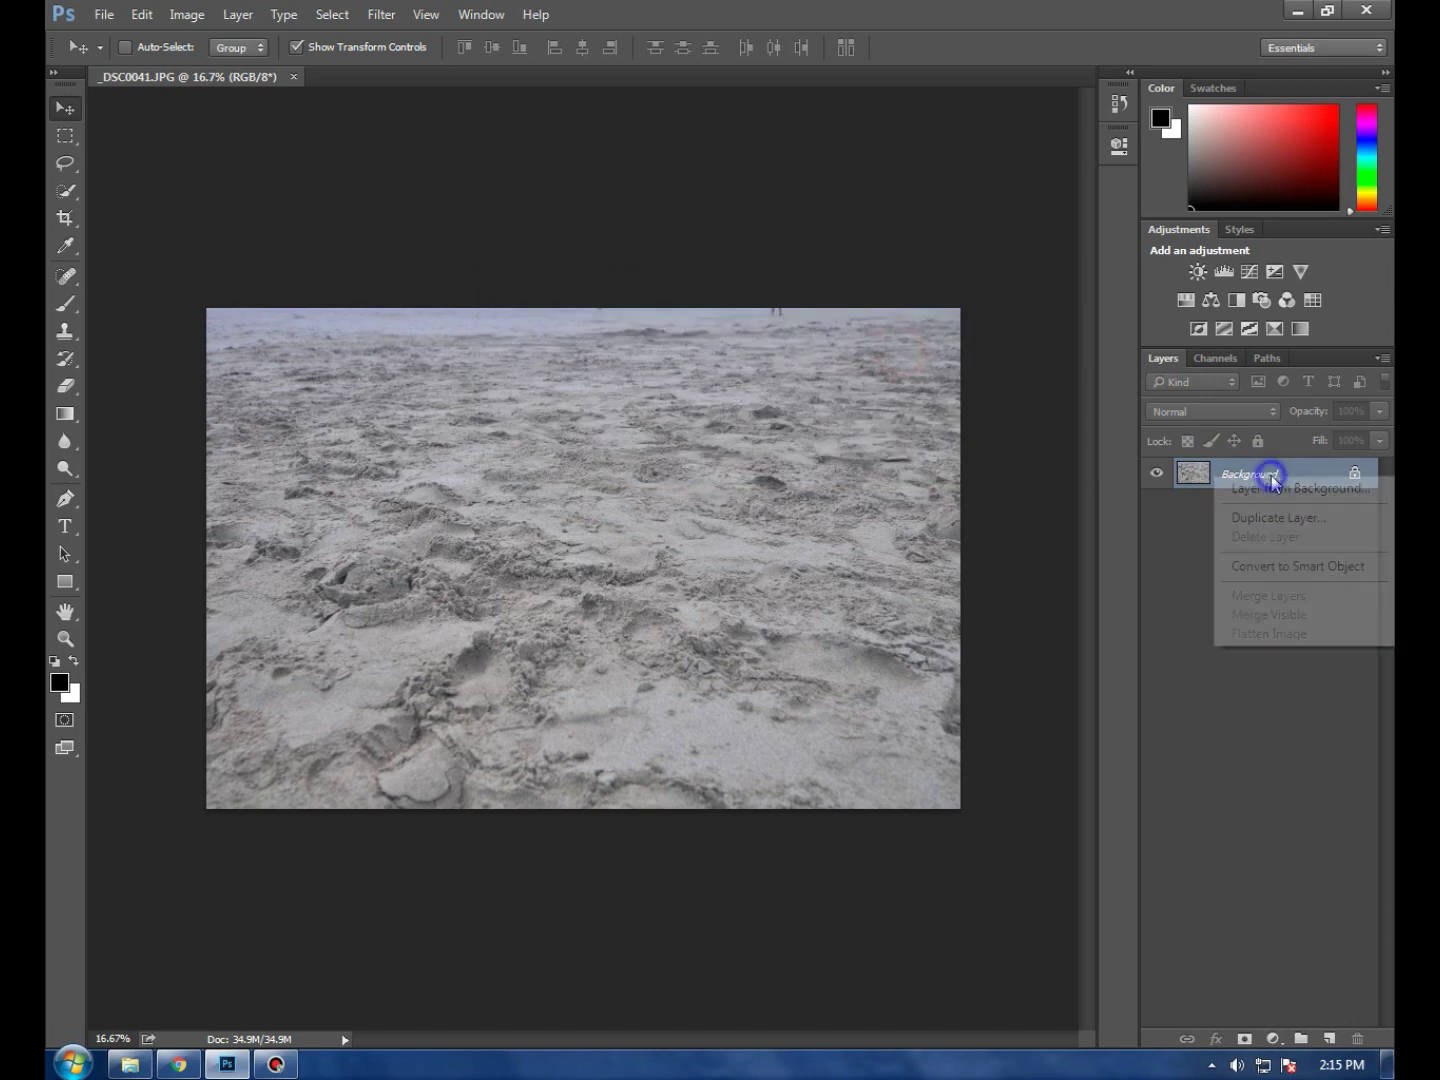
pyautogui.click(1276, 517)
pyautogui.click(905, 325)
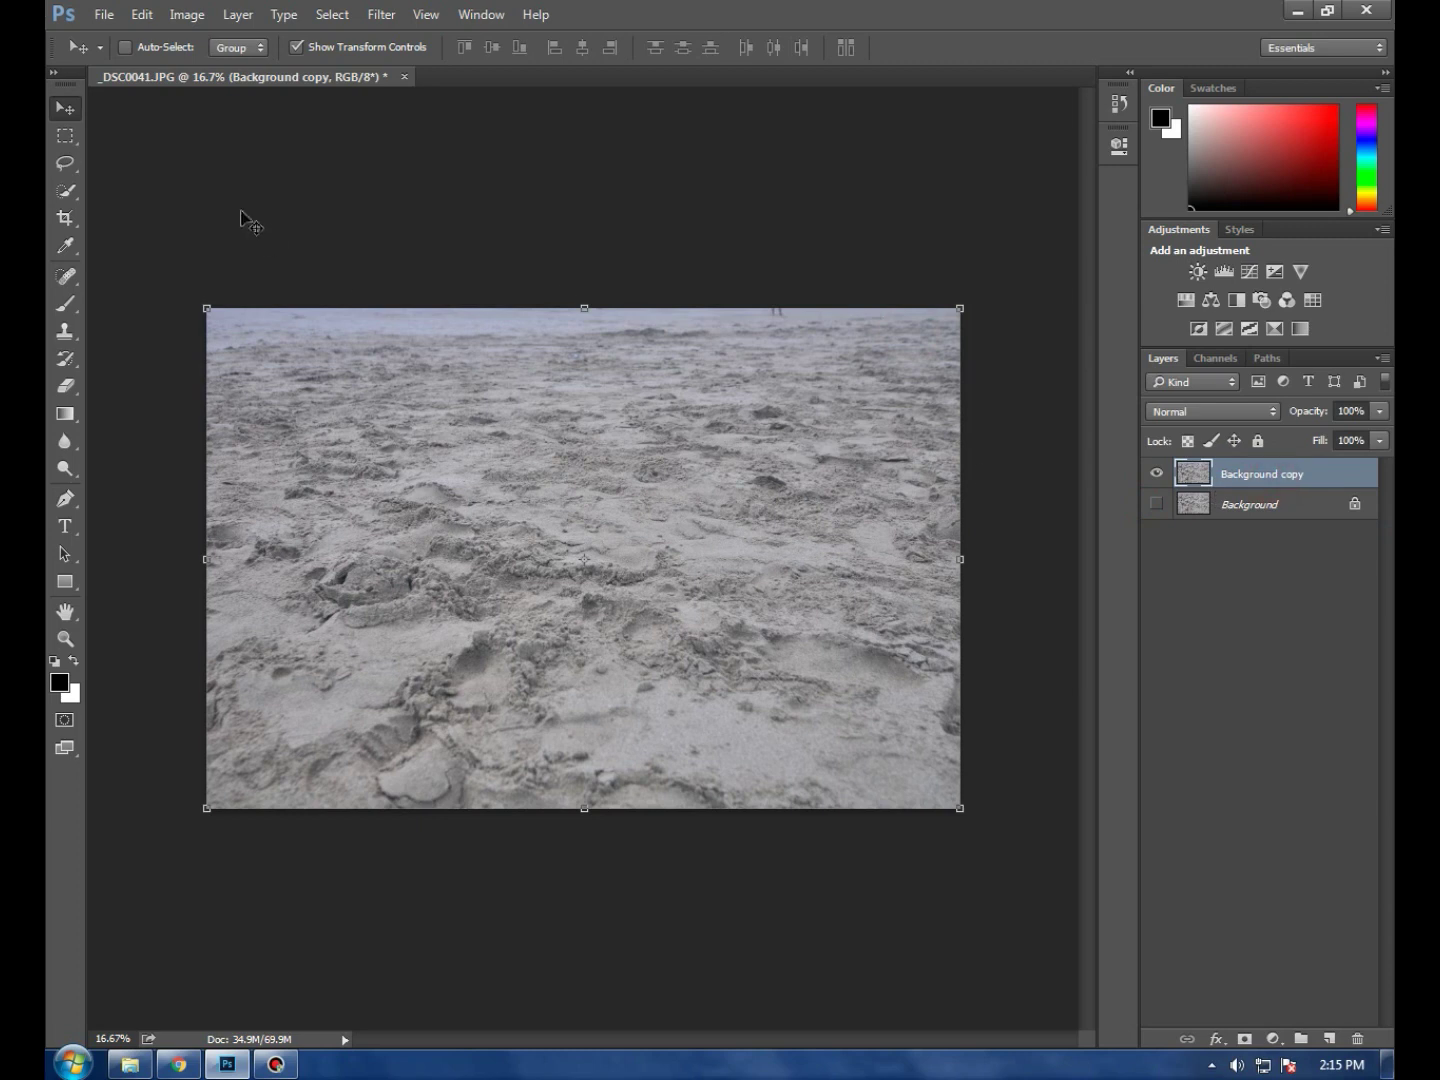
# Squash the Background copy into the lower canvas and add a layer mask
pyautogui.moveTo(582, 309); pyautogui.dragTo(589, 486)
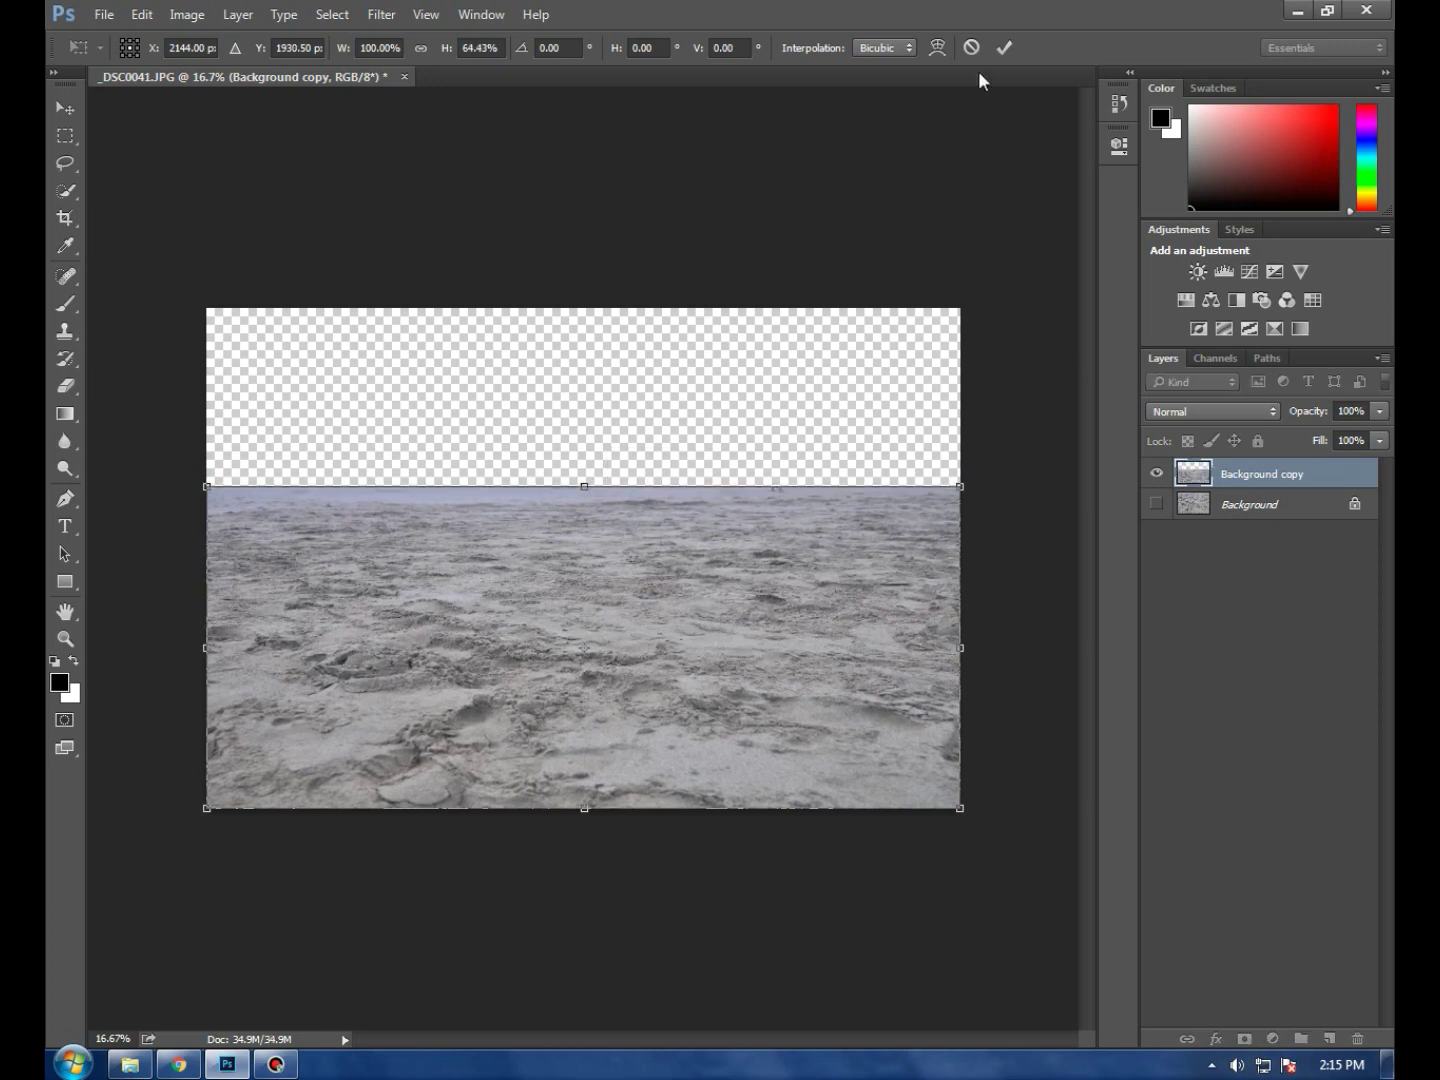
pyautogui.click(1004, 47)
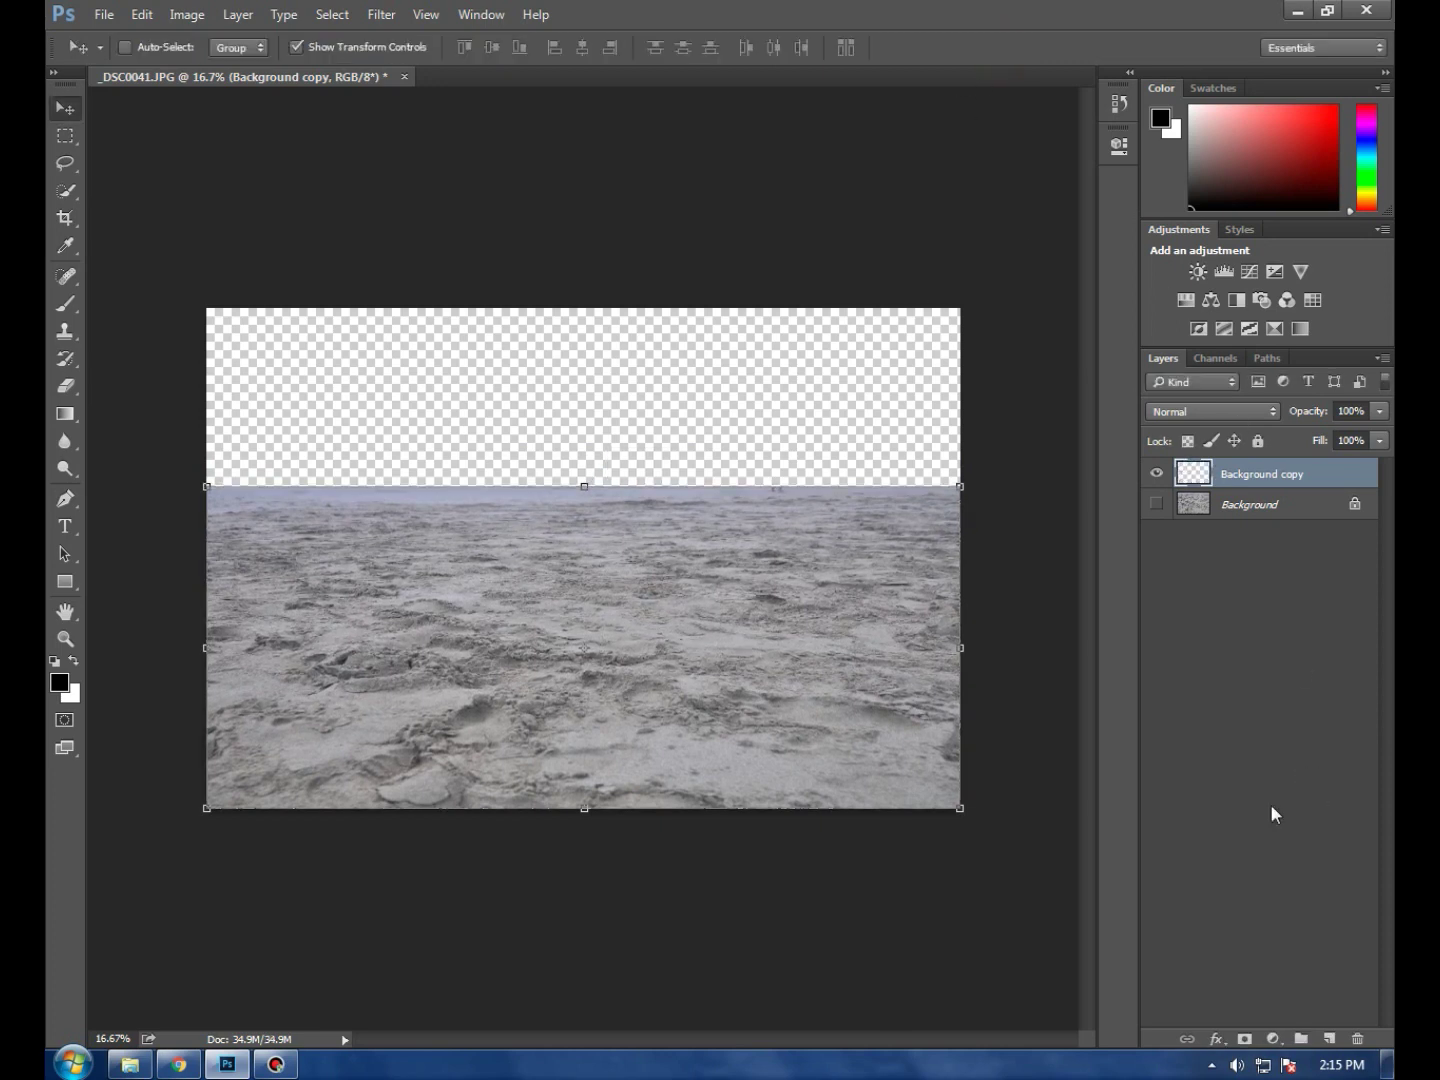
pyautogui.click(1246, 1039)
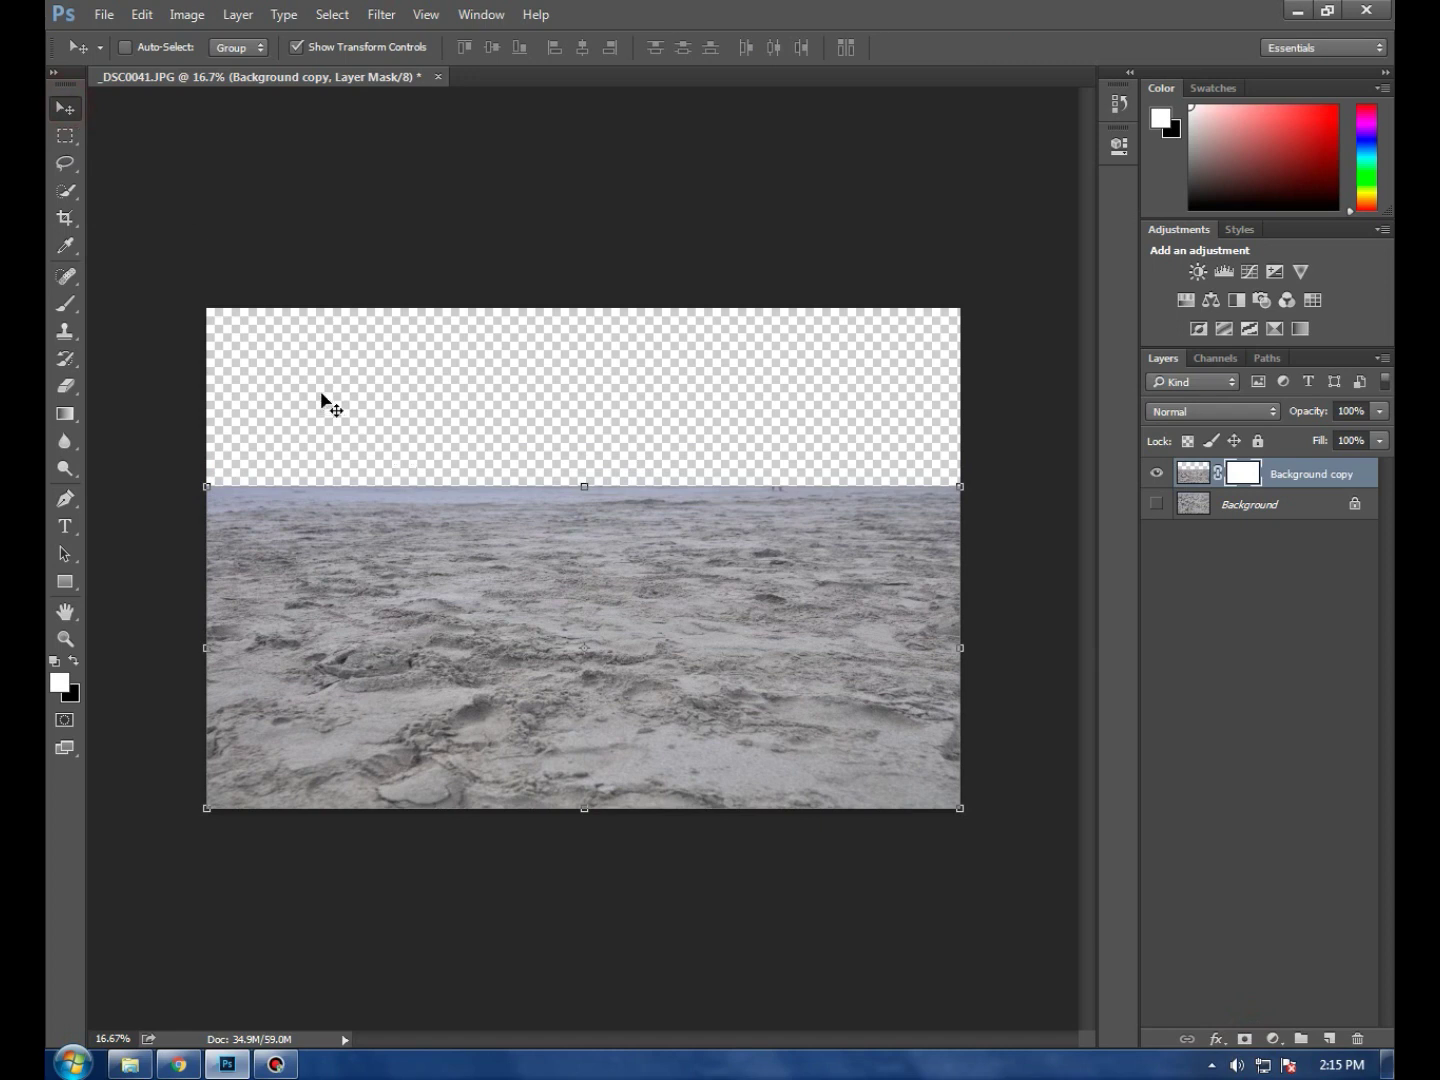
# Draw a black-to-white mask gradient fading the sand's top into transparency near the horizon
pyautogui.click(64, 413)
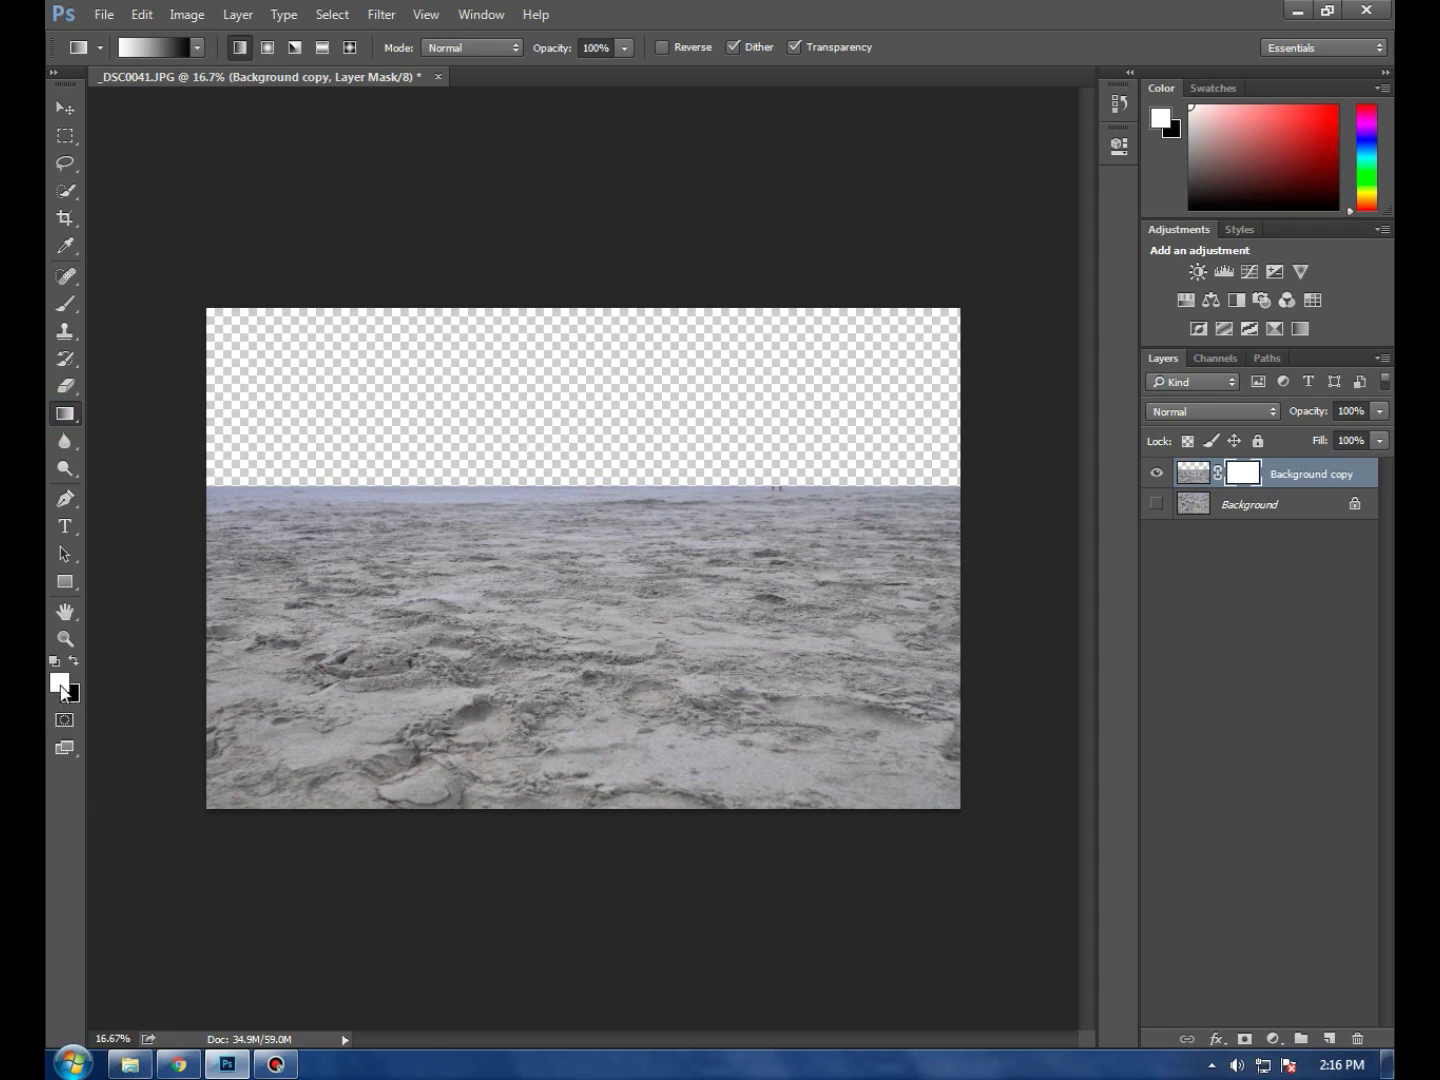
pyautogui.click(73, 661)
pyautogui.moveTo(573, 474); pyautogui.dragTo(575, 551)
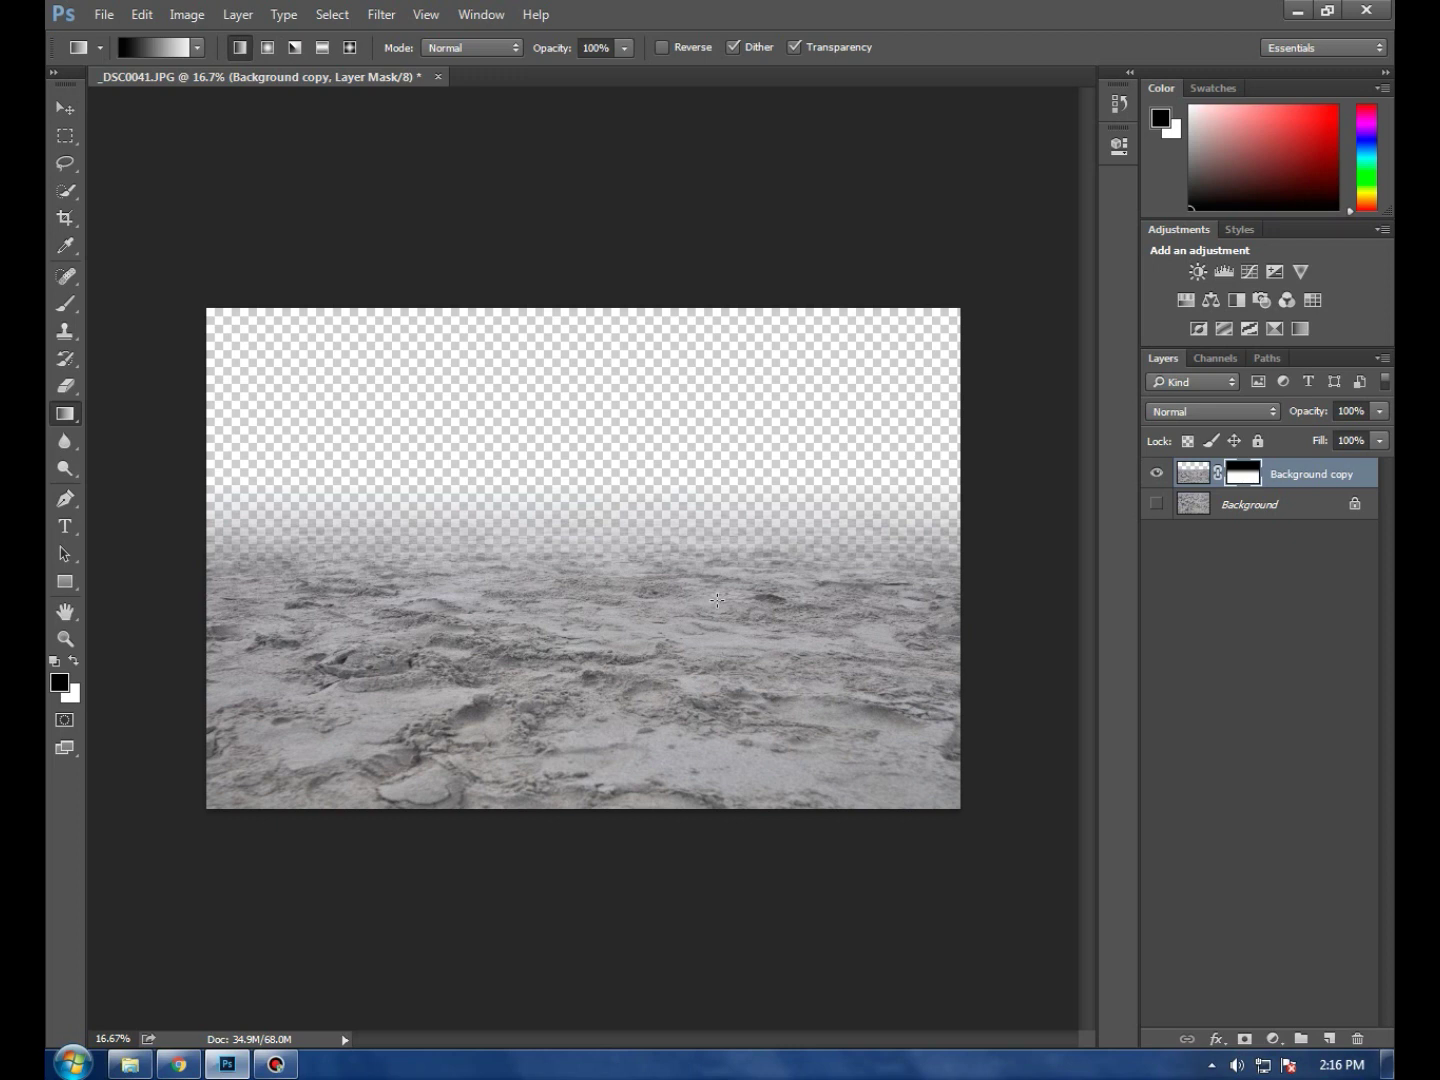
pyautogui.click(1211, 1065)
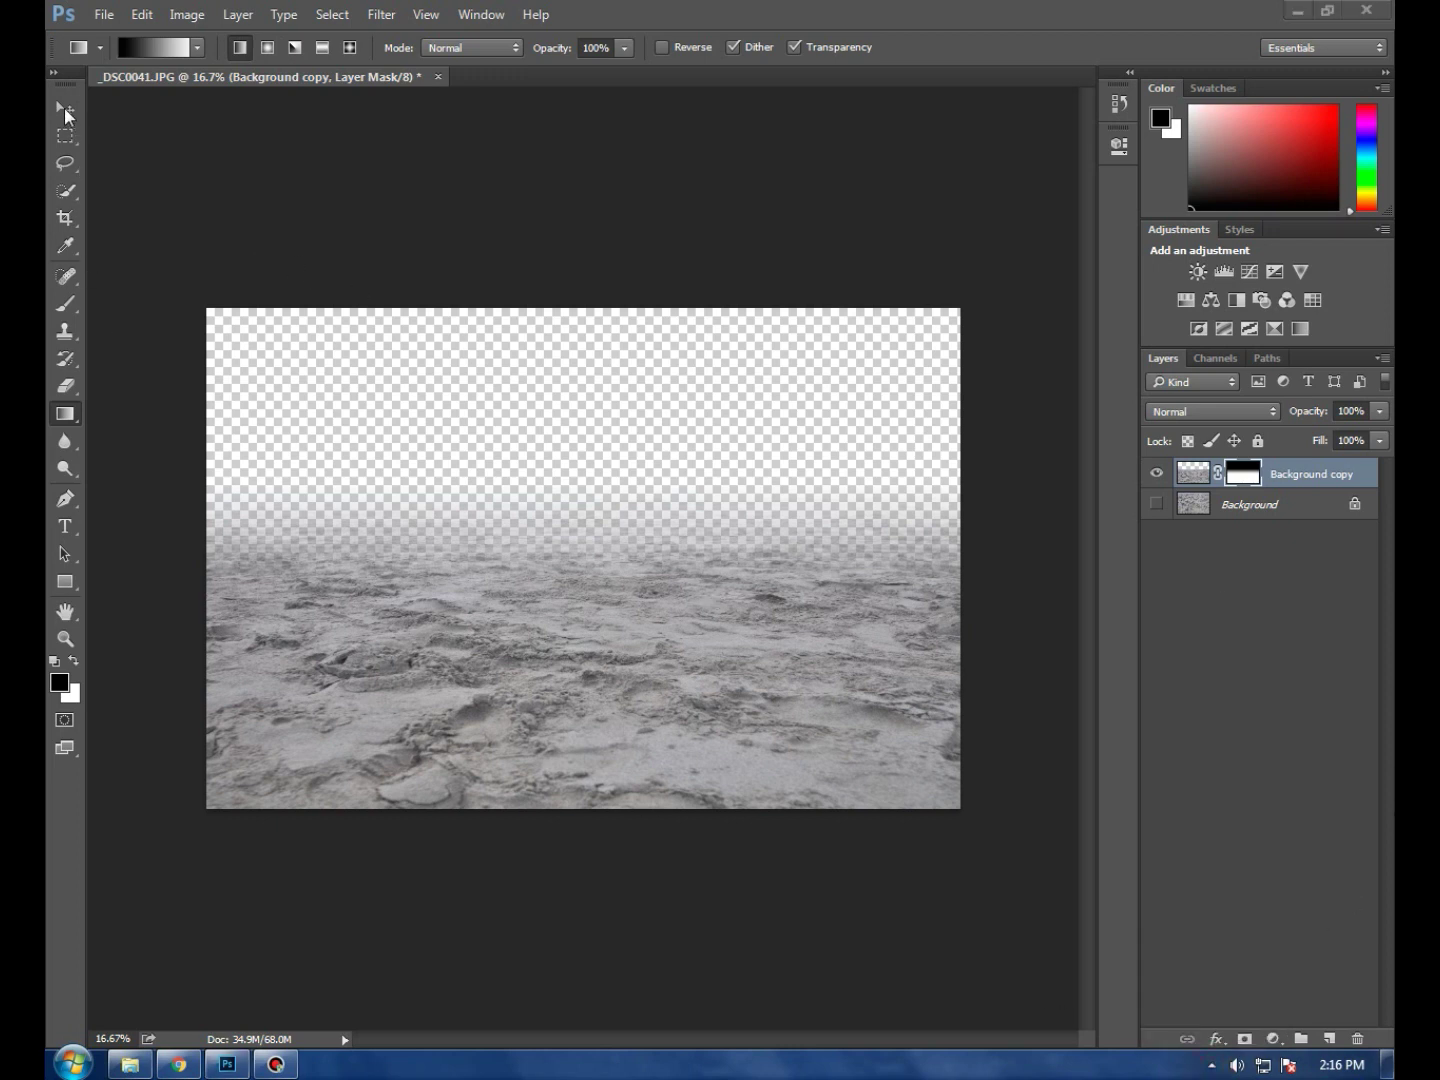
pyautogui.click(65, 109)
# Open the cloudy sky photo _DSC0057.JPG
pyautogui.click(103, 14)
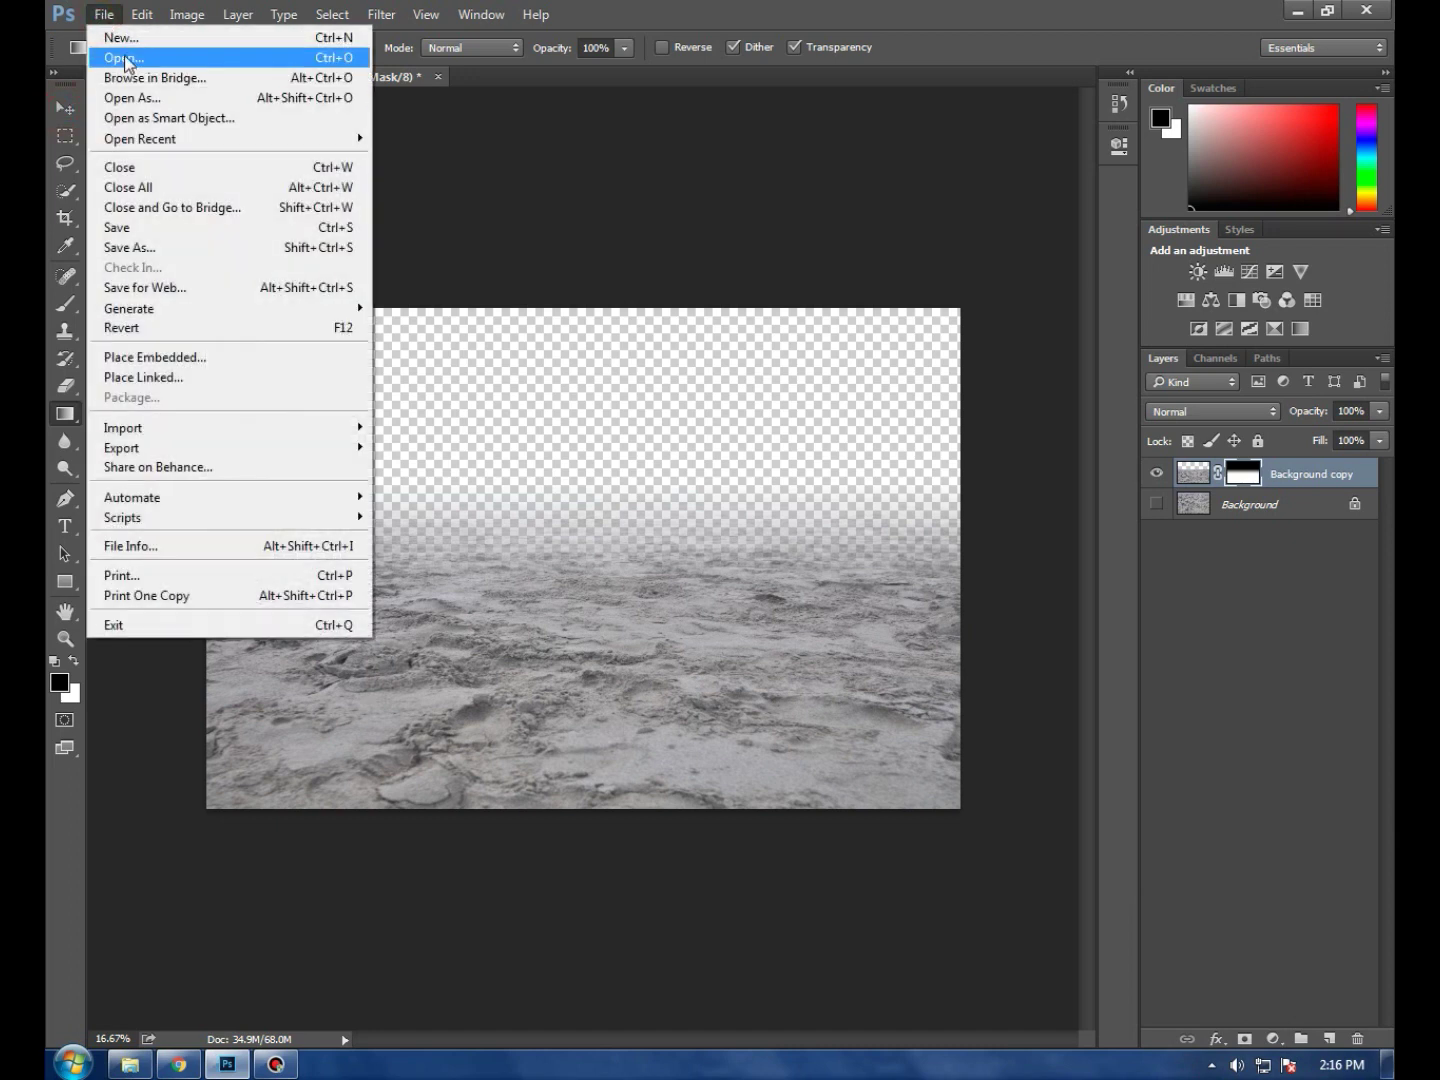
pyautogui.click(110, 55)
pyautogui.click(411, 236)
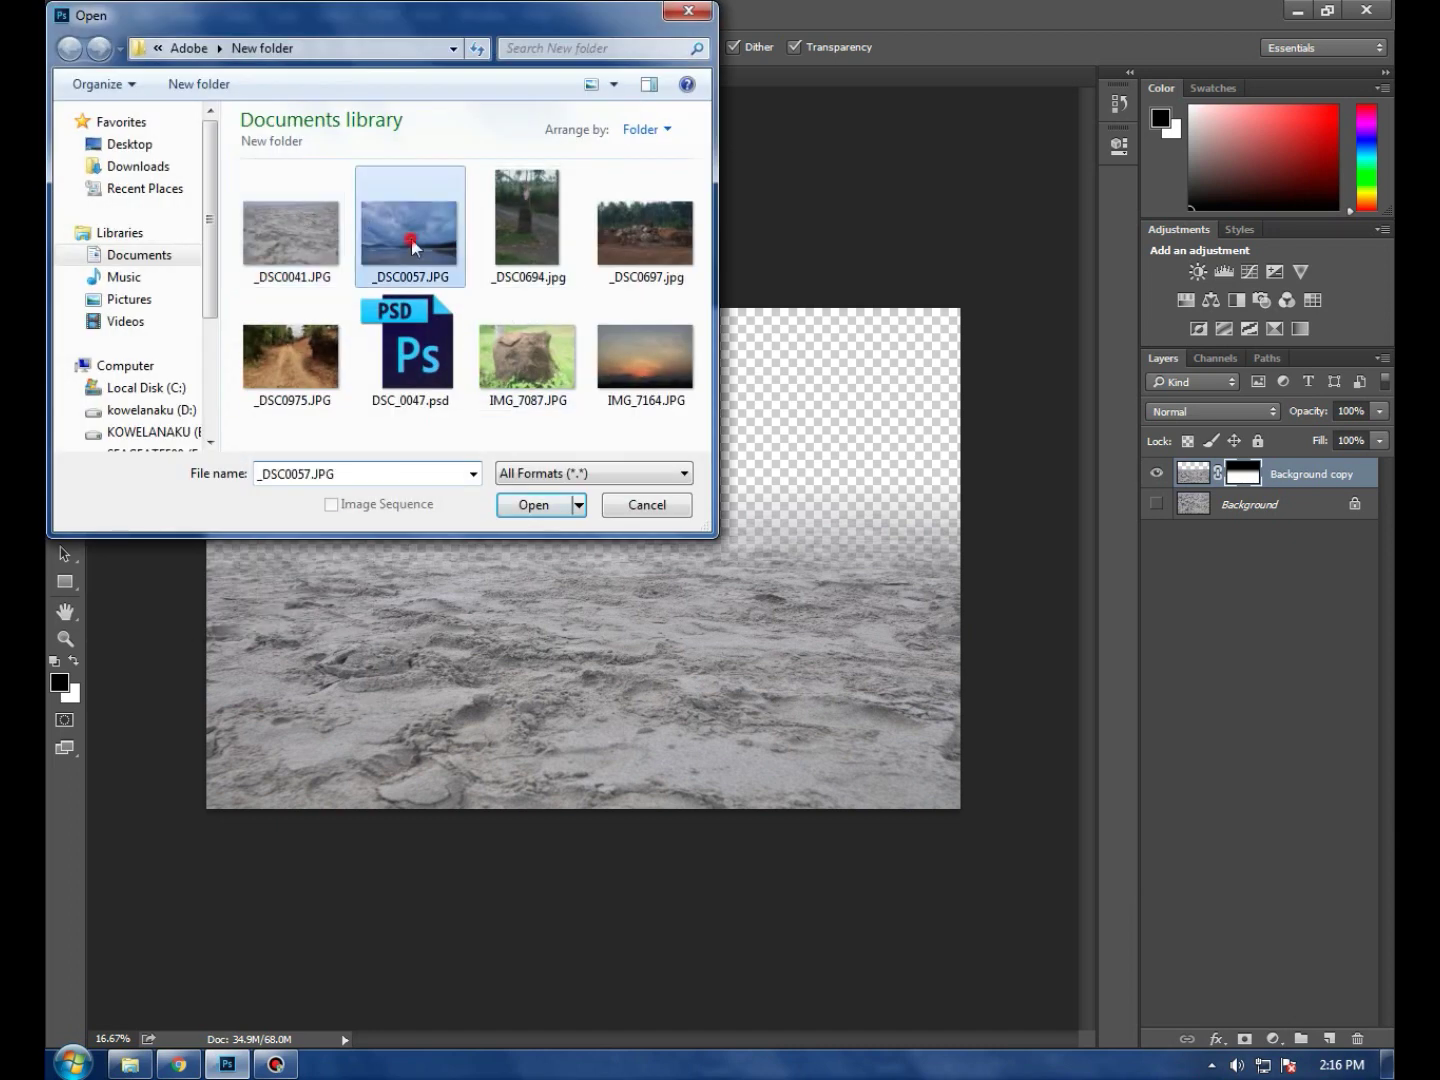
pyautogui.click(541, 505)
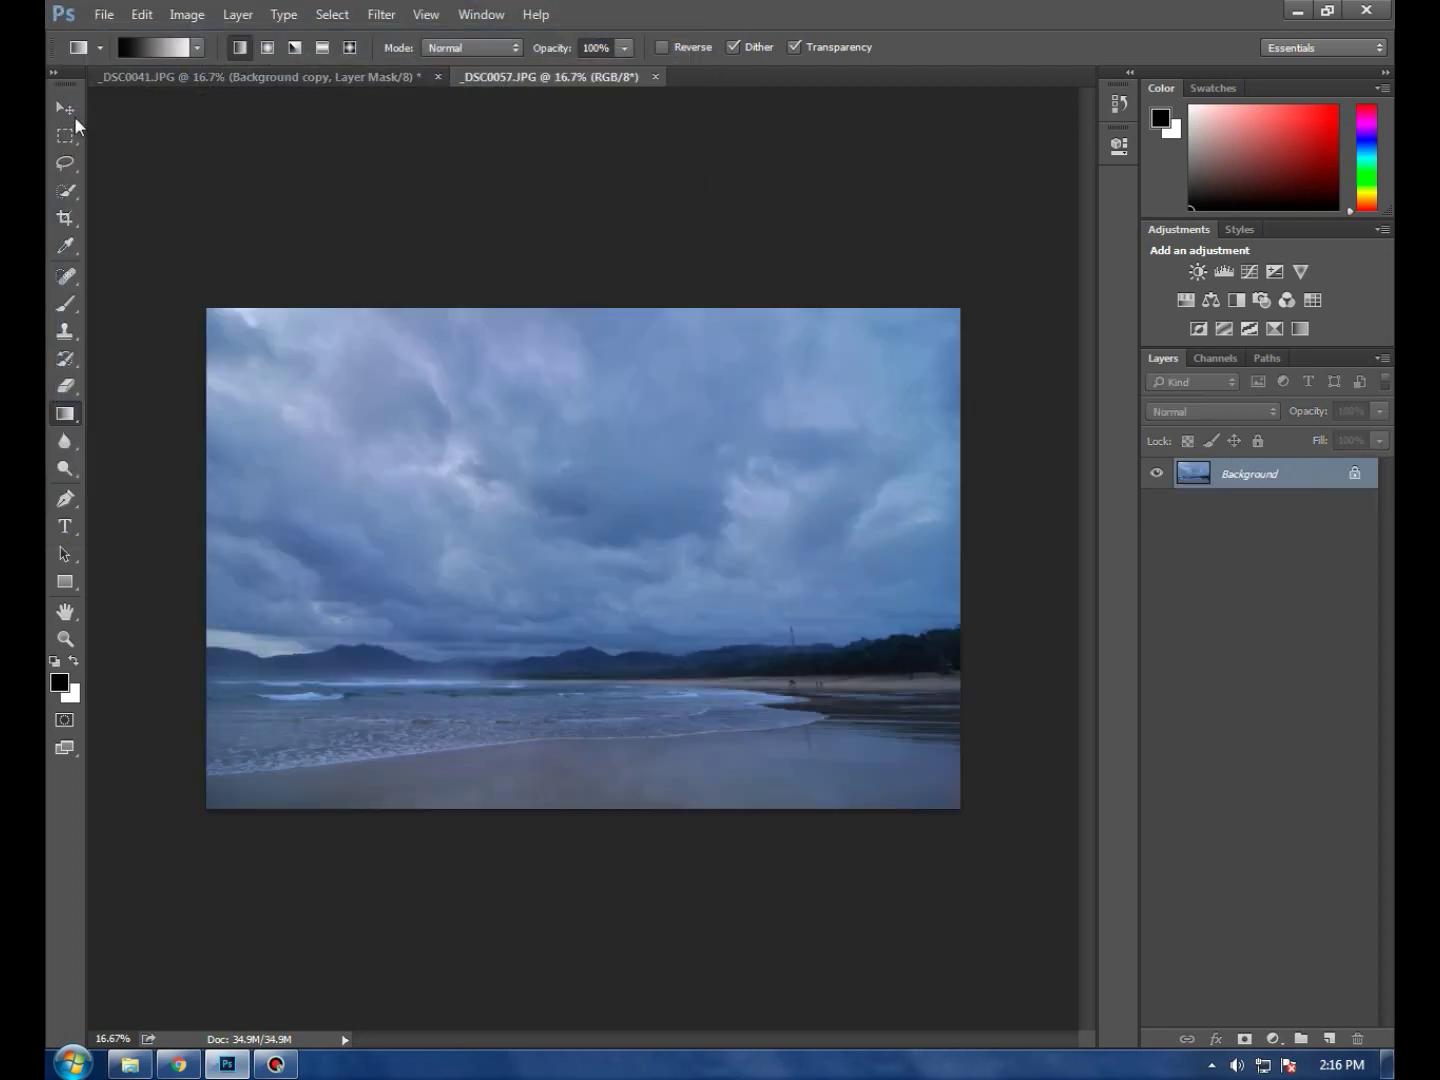
# Drag the sky into the sand document, position it, and place Layer 1 below Background copy
pyautogui.click(65, 108)
pyautogui.moveTo(408, 402)
pyautogui.mouseDown()
pyautogui.moveTo(238, 85)
pyautogui.moveTo(491, 418)
pyautogui.mouseUp()
pyautogui.moveTo(659, 471); pyautogui.dragTo(569, 456)
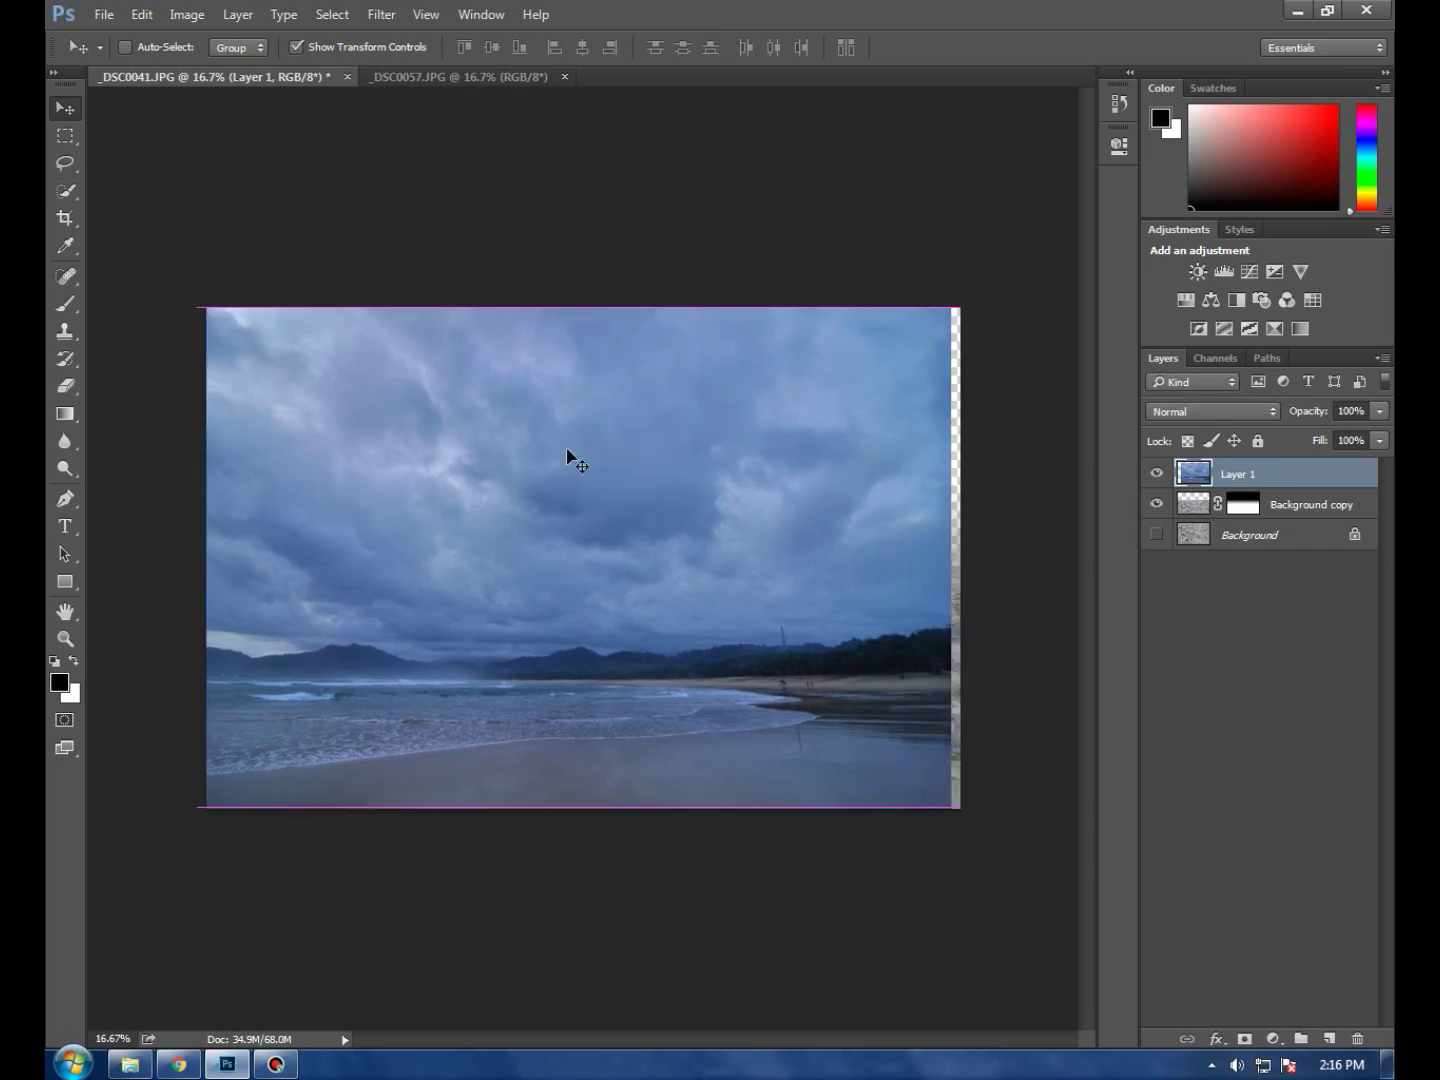
pyautogui.moveTo(775, 456); pyautogui.dragTo(784, 453)
pyautogui.moveTo(1262, 473); pyautogui.dragTo(1262, 520)
# Transform the Background copy sand layer to push its horizon further down
pyautogui.click(640, 418)
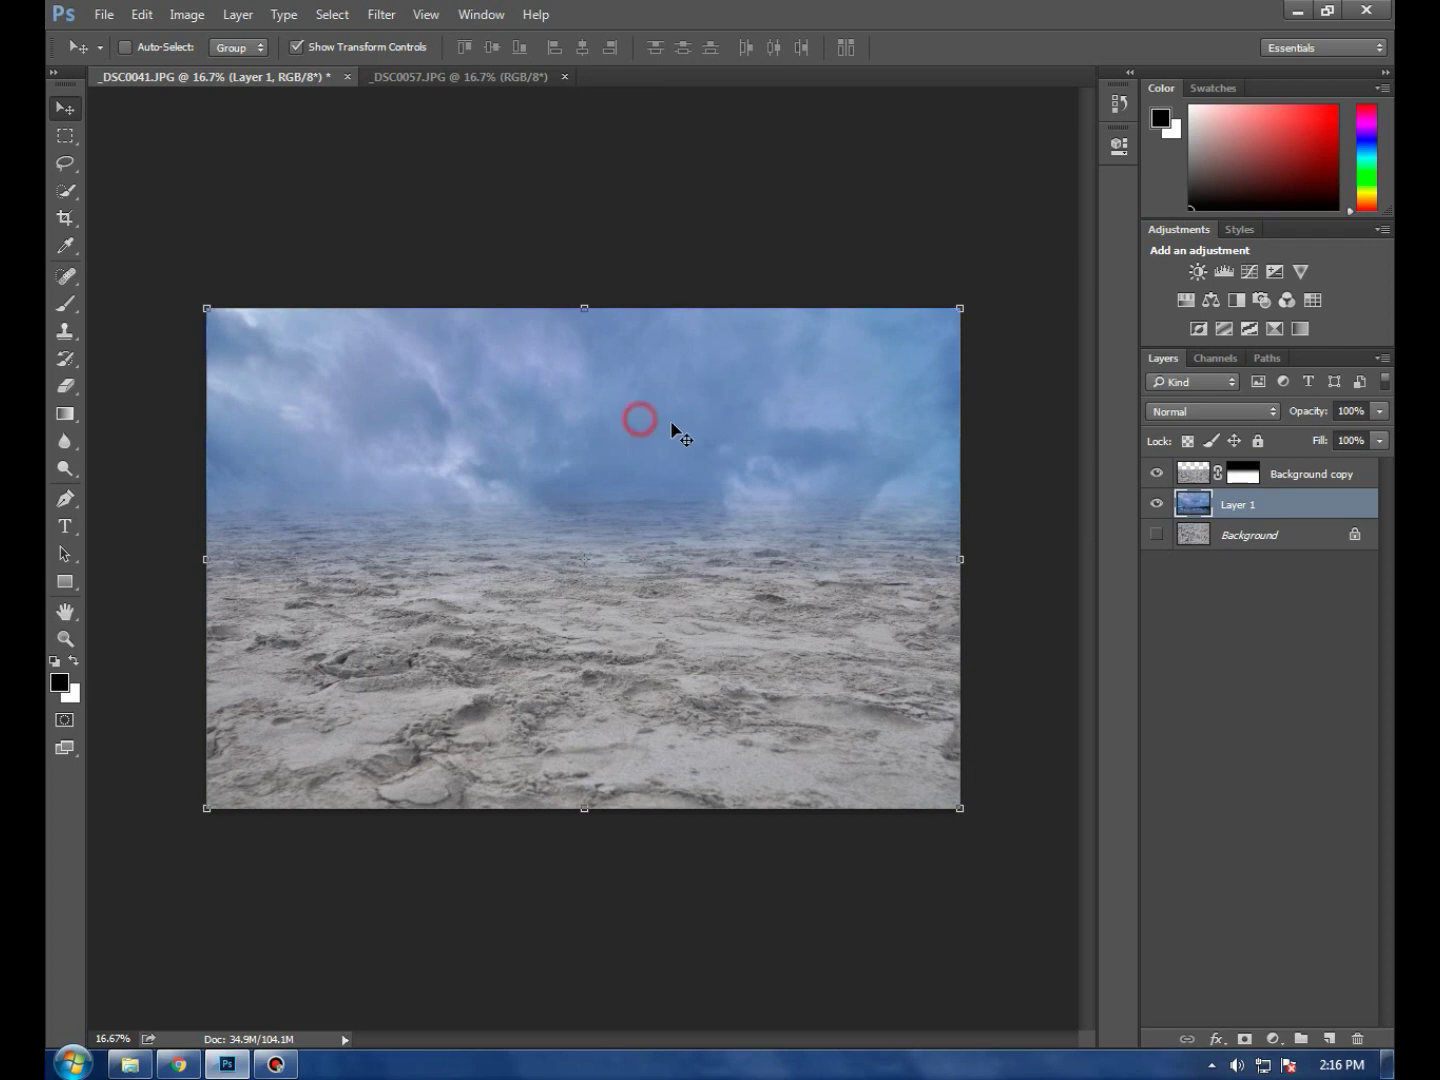
pyautogui.click(1270, 472)
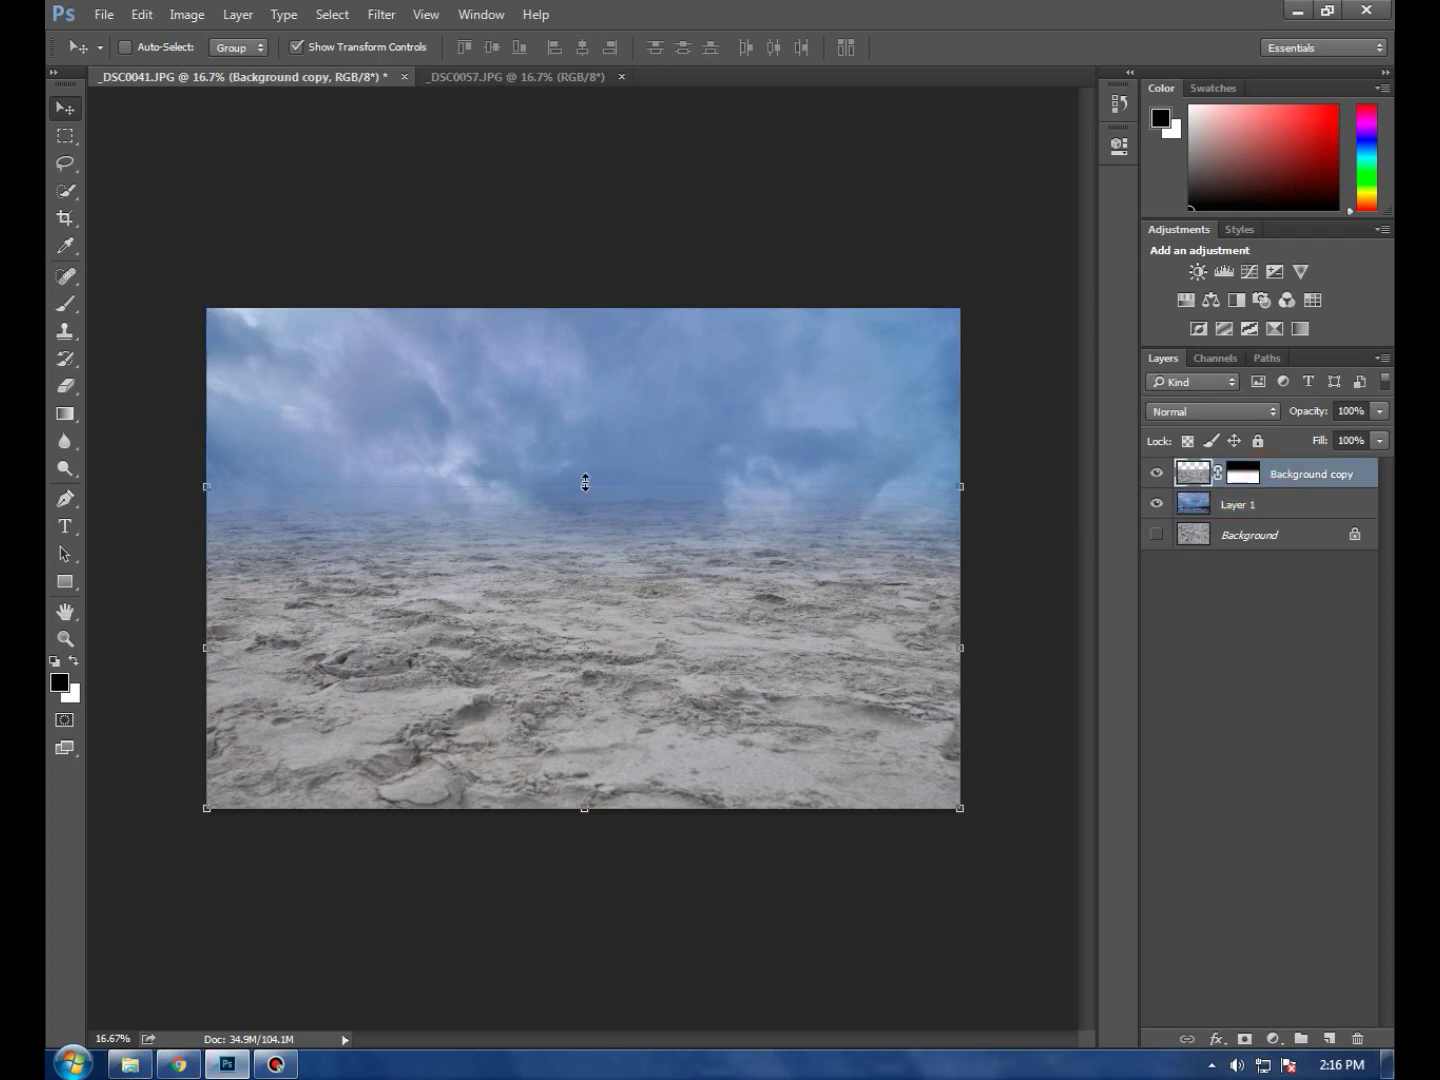
pyautogui.moveTo(585, 485); pyautogui.dragTo(644, 538)
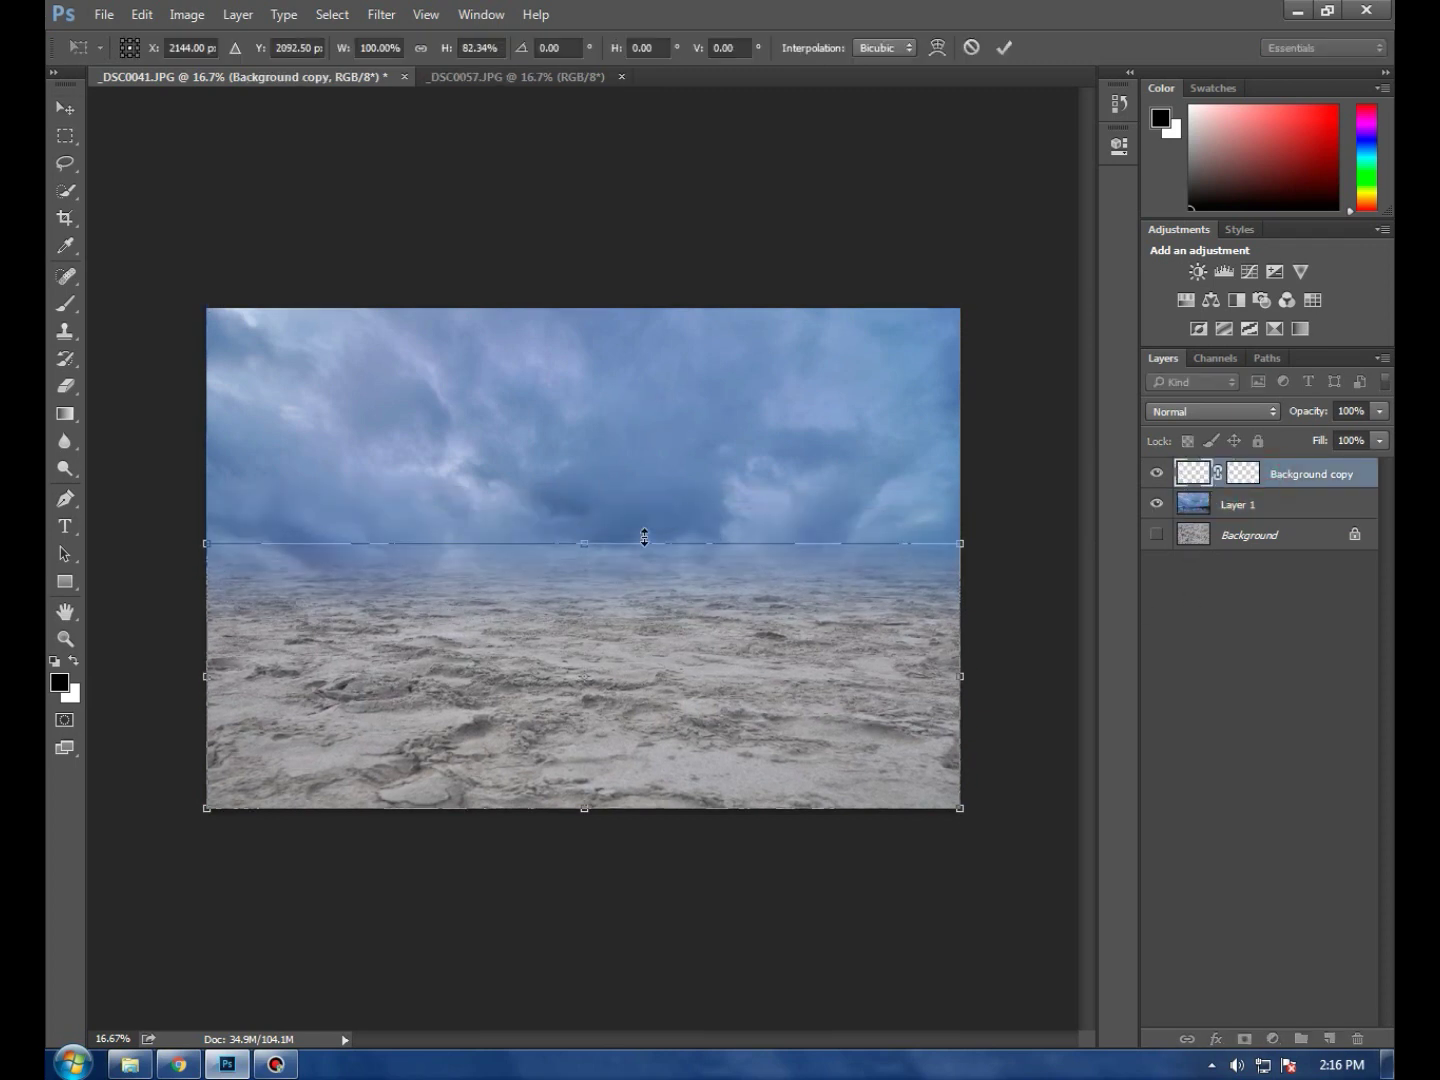
pyautogui.click(1003, 48)
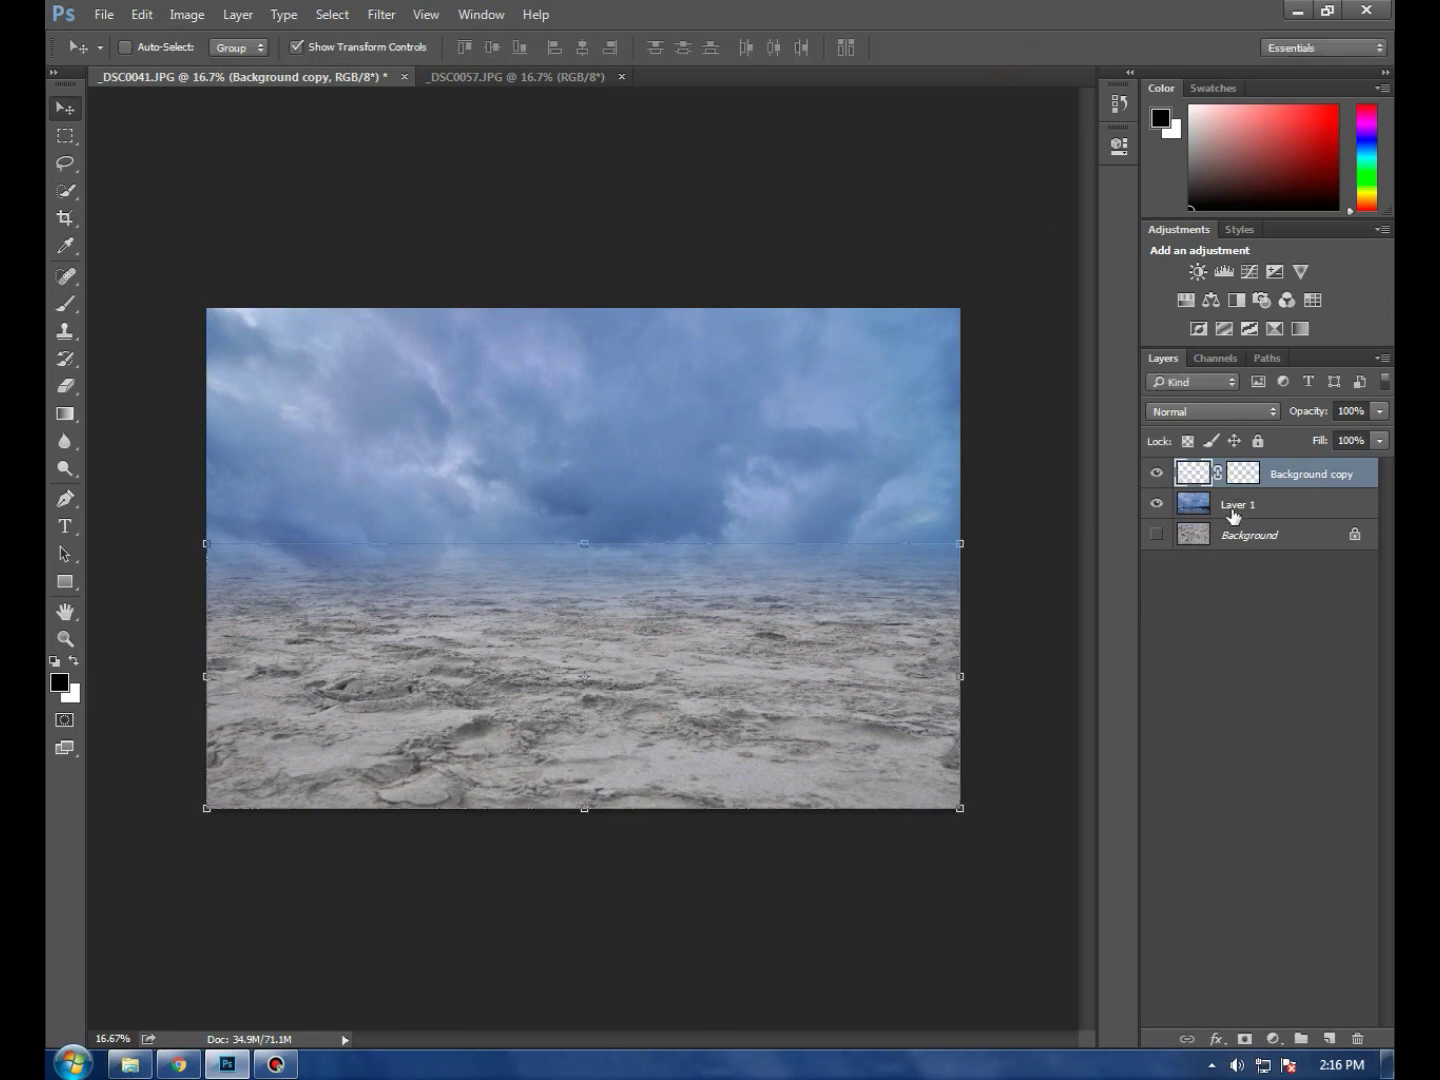
# Move the sky Layer 1 up and squash it vertically with Free Transform
pyautogui.click(1237, 504)
pyautogui.moveTo(698, 476); pyautogui.dragTo(698, 428)
pyautogui.hotkey('ctrl', 't')
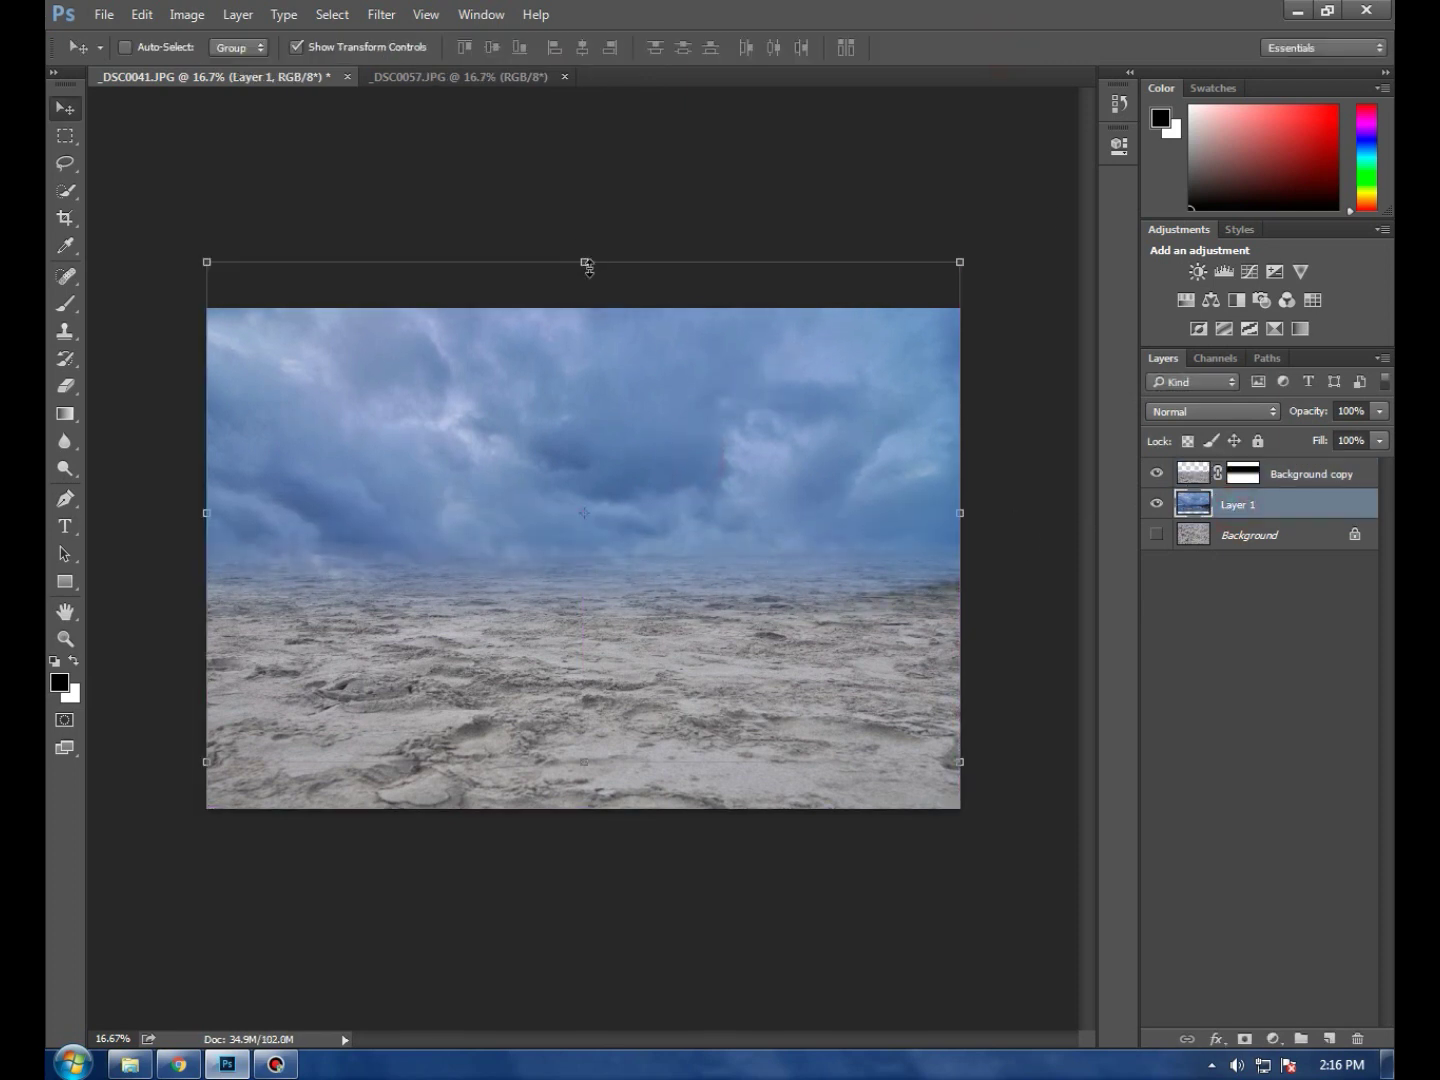
pyautogui.moveTo(585, 260); pyautogui.dragTo(588, 307)
pyautogui.moveTo(583, 765)
pyautogui.mouseDown()
pyautogui.moveTo(594, 661)
pyautogui.moveTo(594, 673)
pyautogui.mouseUp()
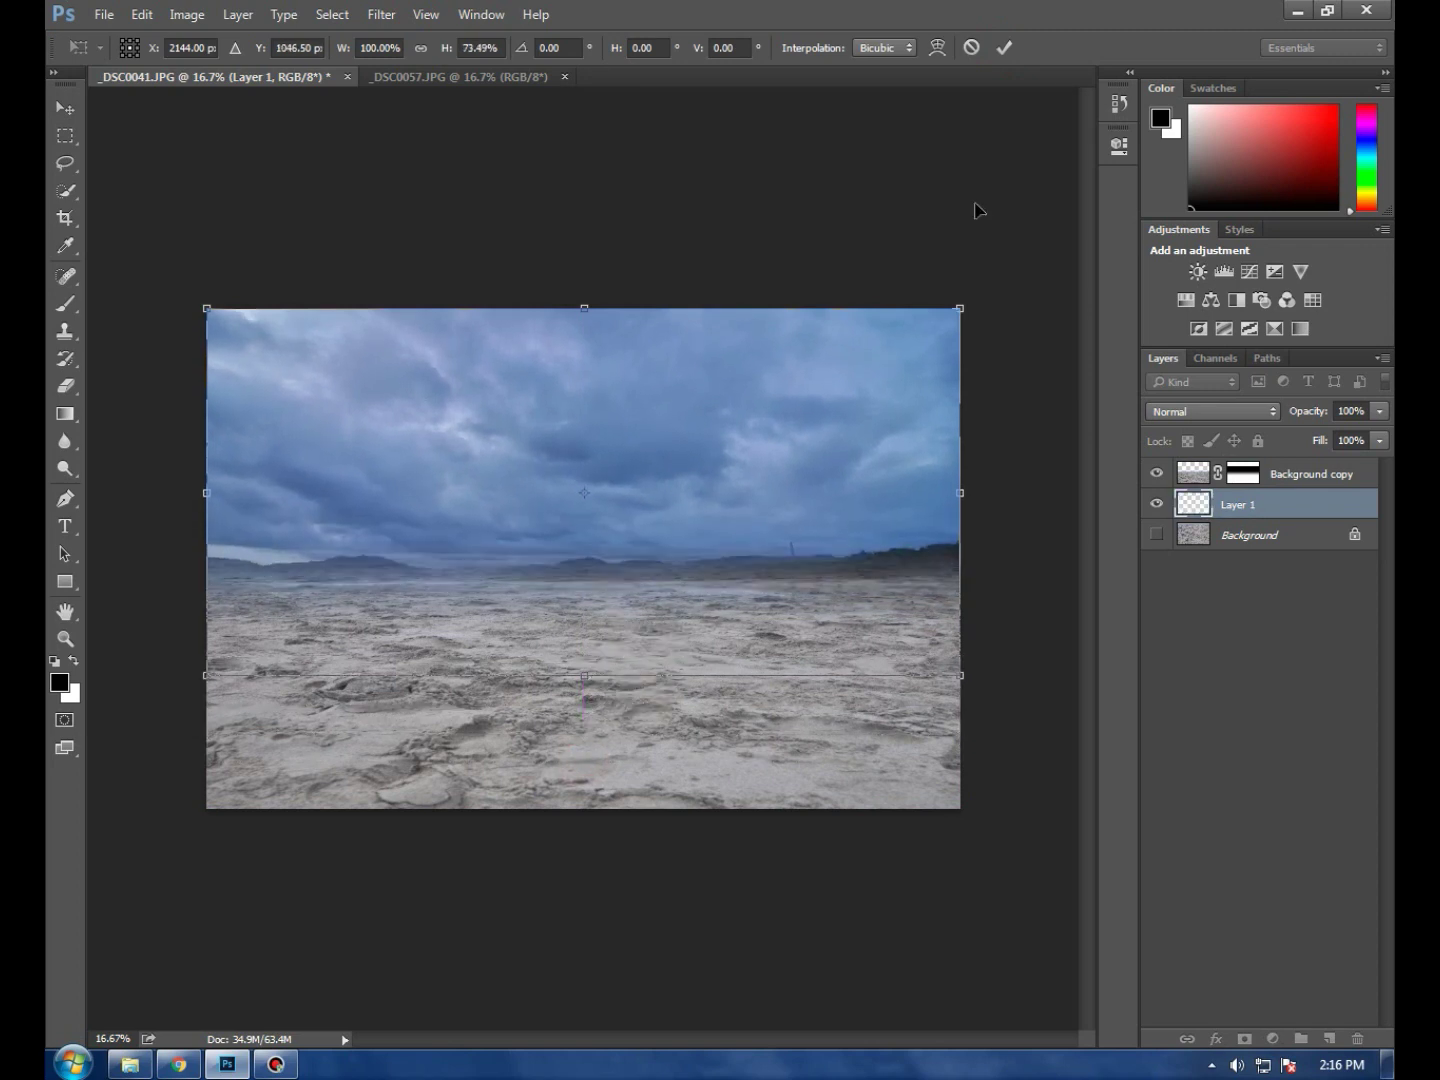
pyautogui.click(1004, 47)
# Redraw the gradient on Background copy's mask to blend the horizon
pyautogui.click(1240, 476)
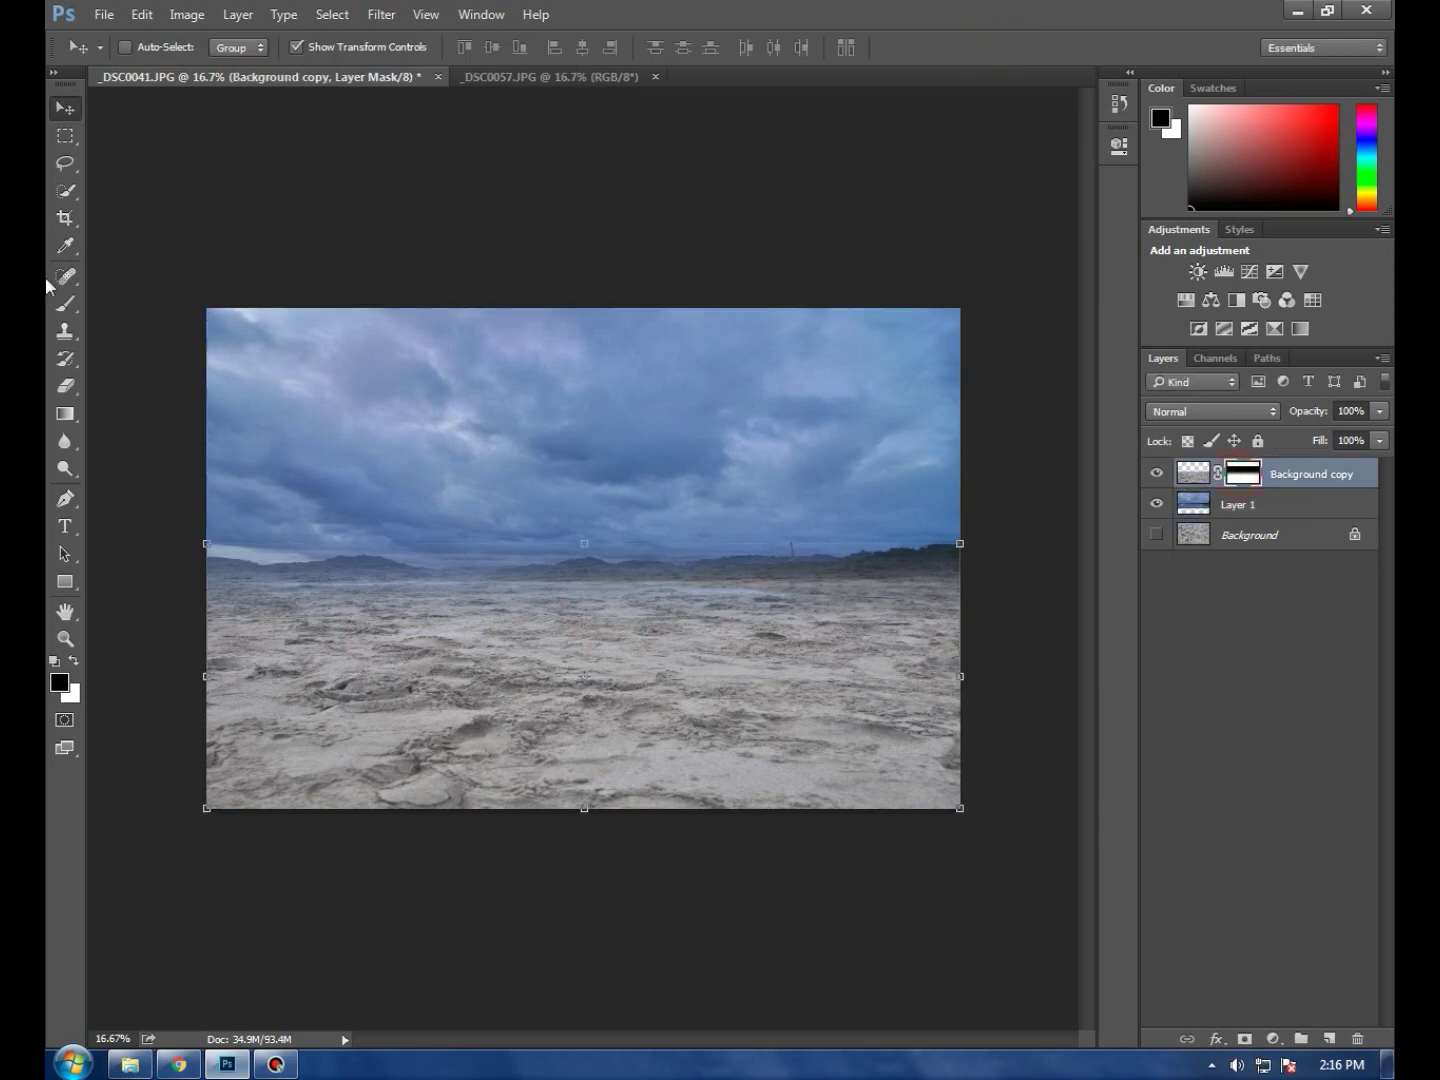
pyautogui.click(65, 413)
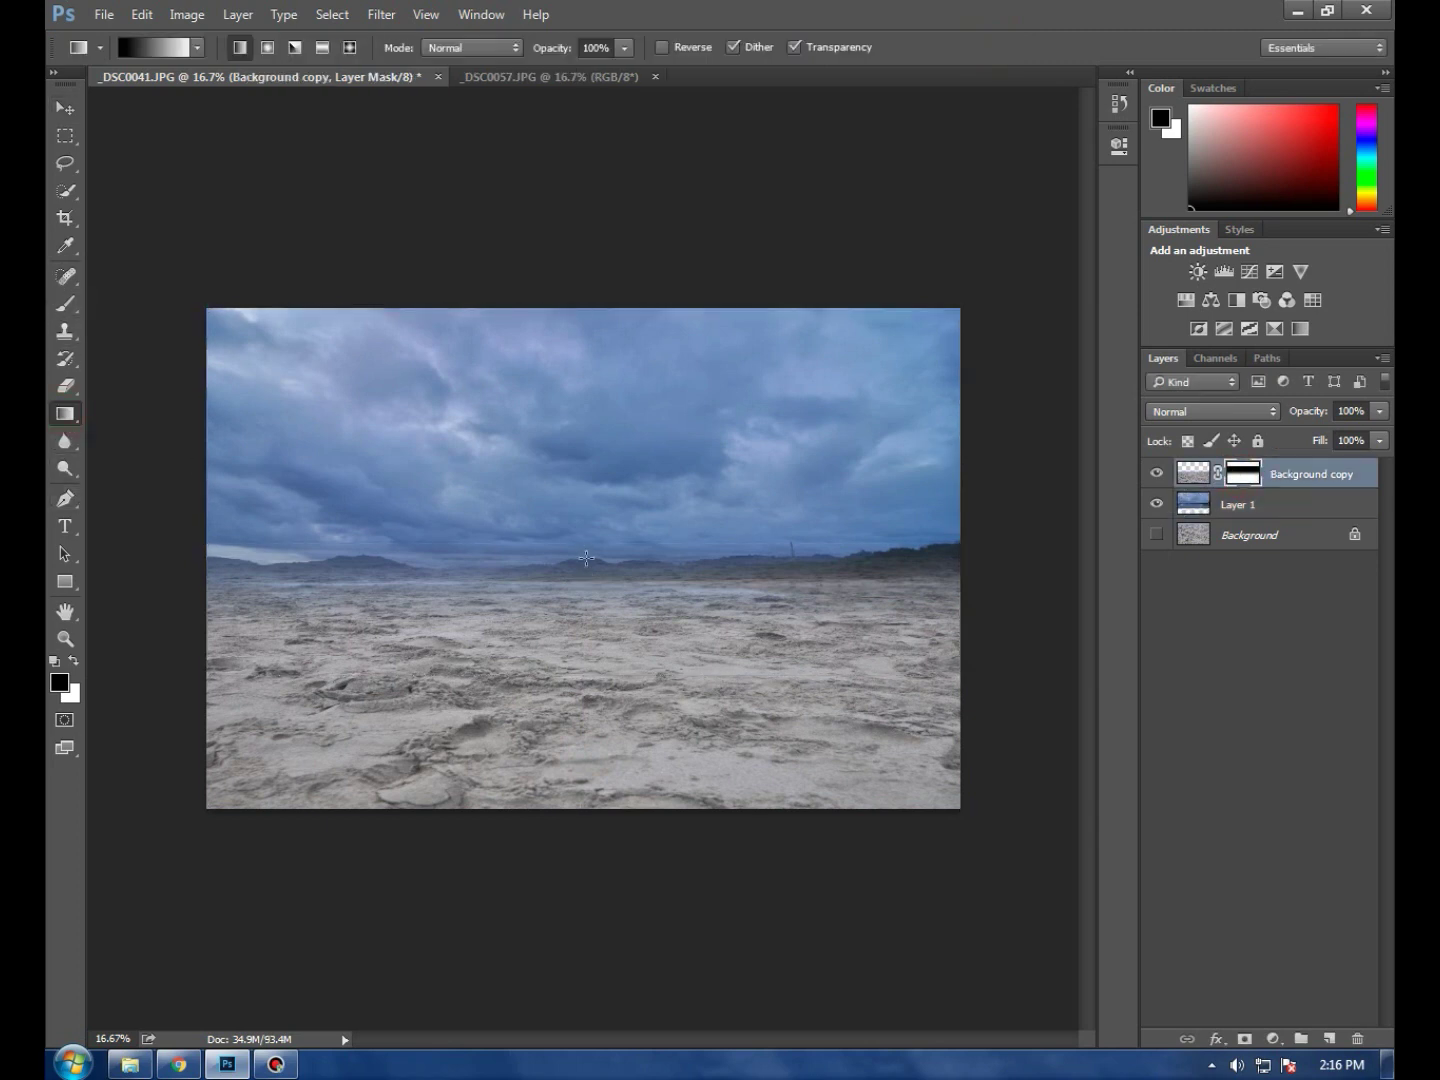
pyautogui.moveTo(600, 612)
pyautogui.mouseDown()
pyautogui.moveTo(598, 575)
pyautogui.moveTo(597, 620)
pyautogui.mouseUp()
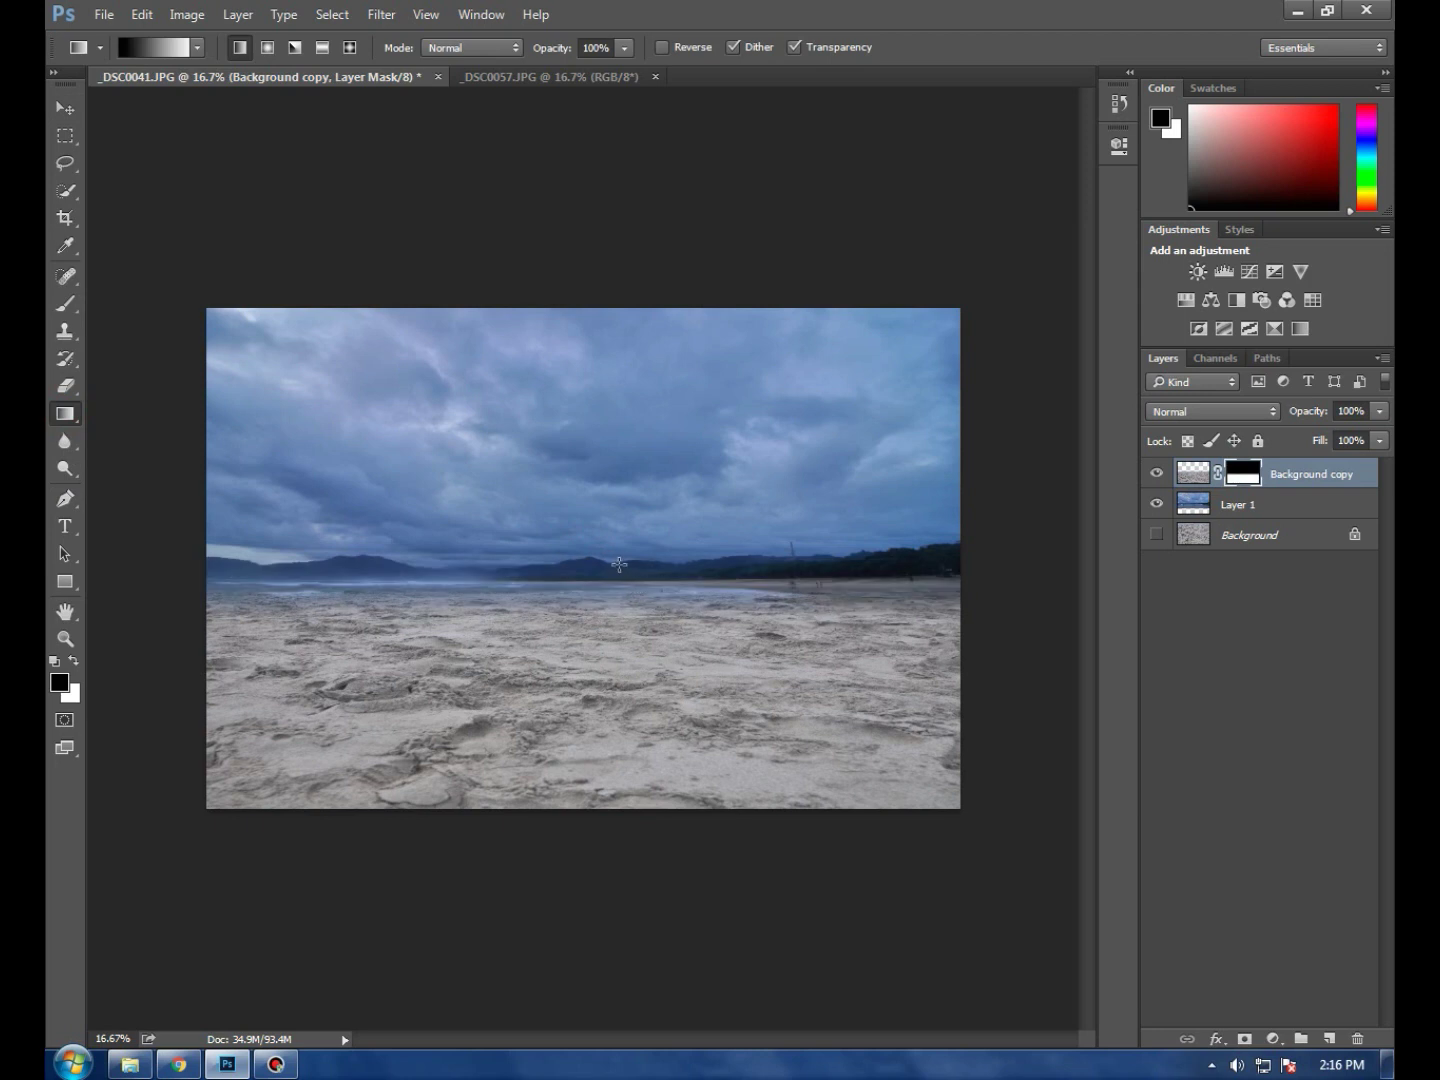
# Stretch the sky Layer 1 slightly taller and apply the transform
pyautogui.click(67, 112)
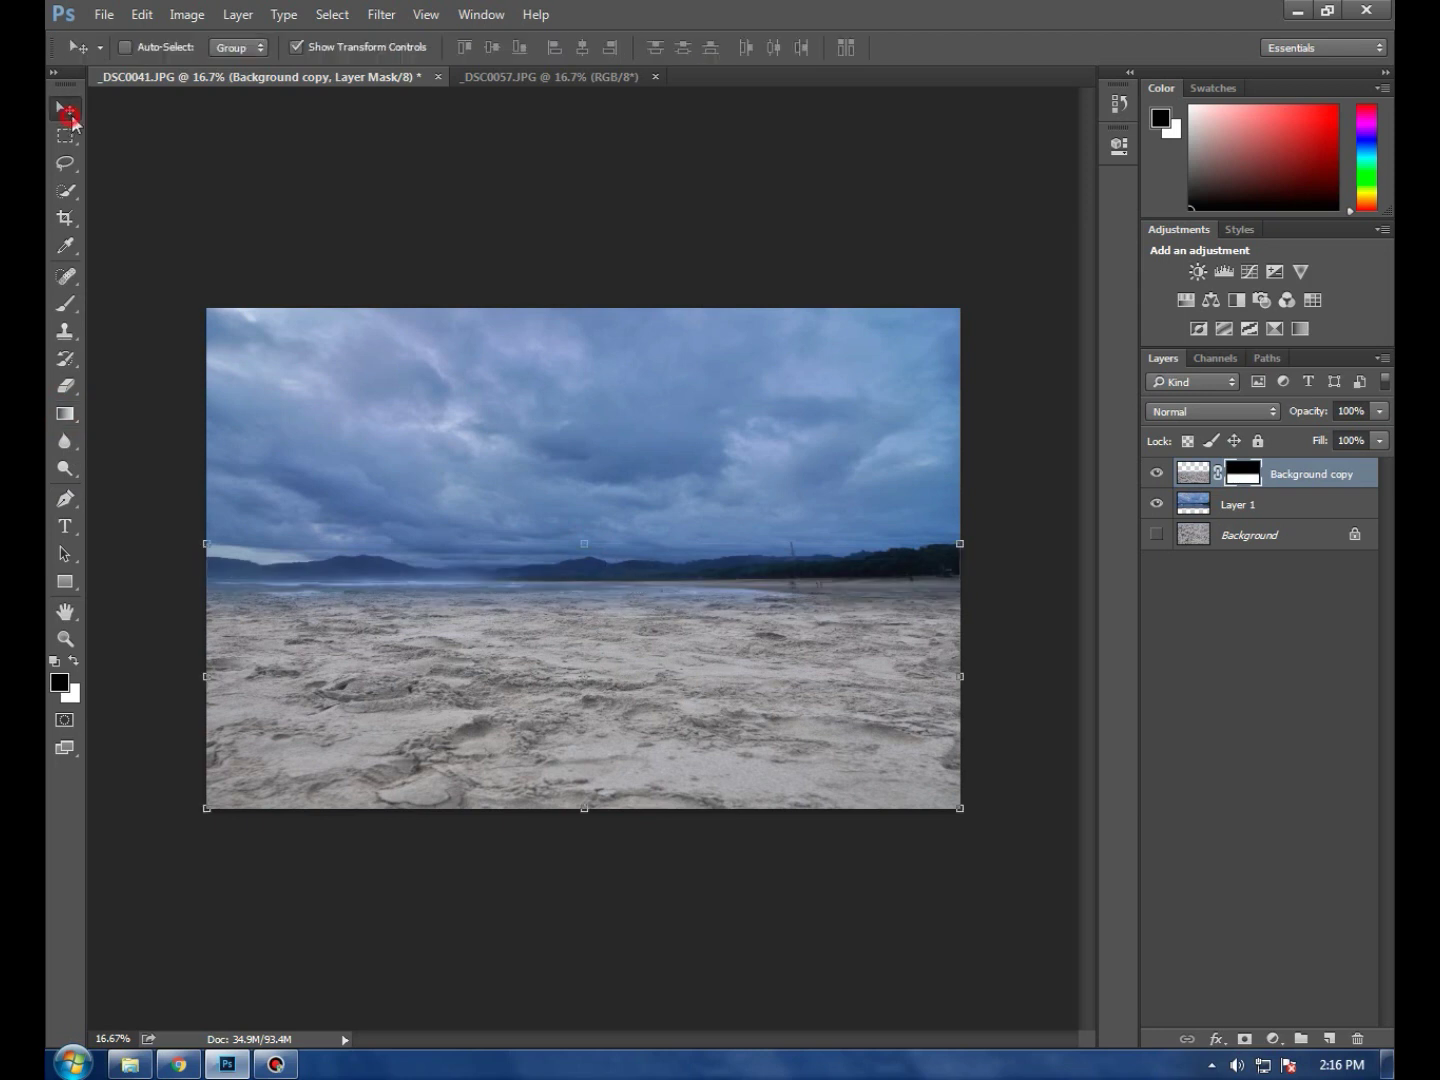
pyautogui.click(1254, 503)
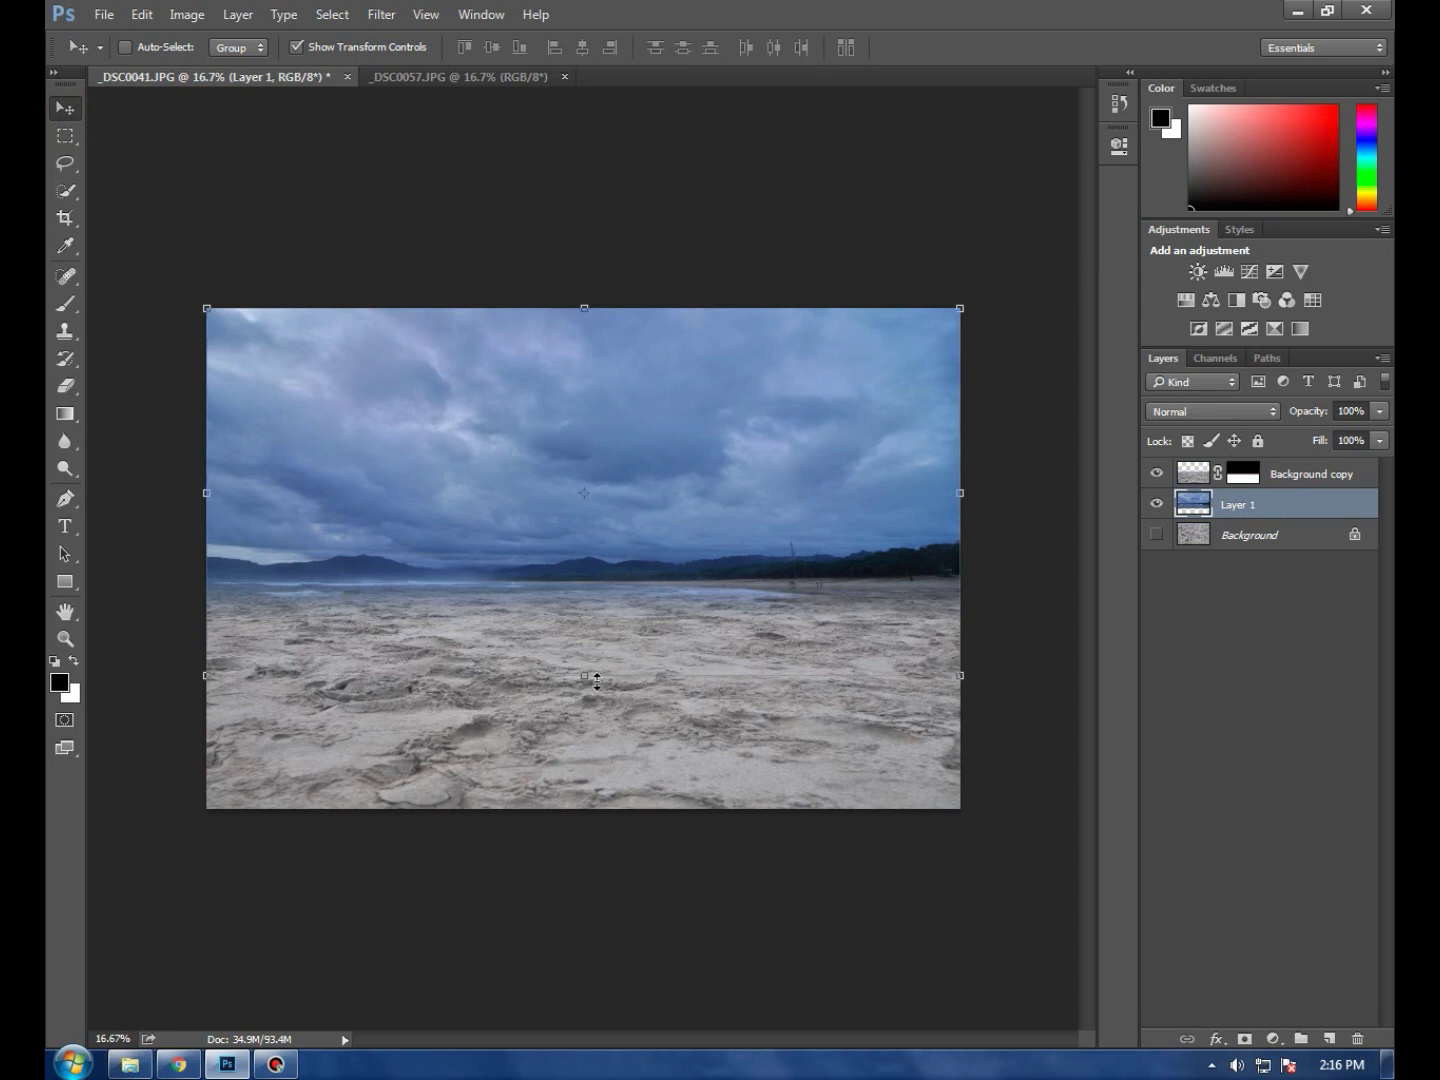
pyautogui.moveTo(597, 682); pyautogui.dragTo(588, 686)
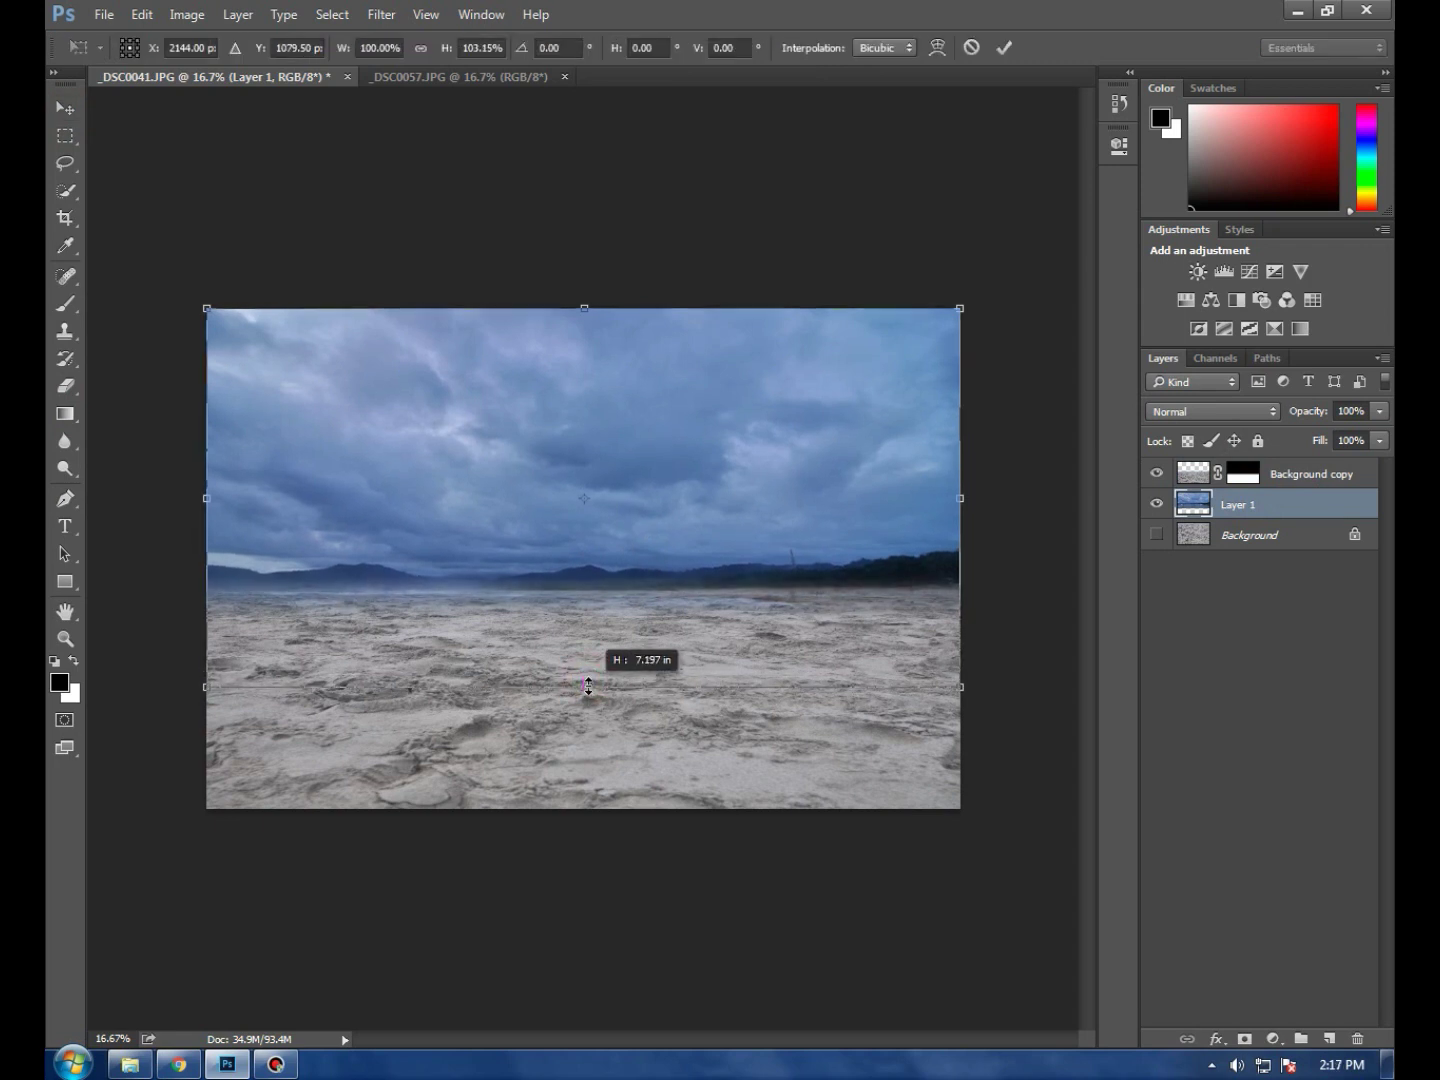
pyautogui.click(63, 106)
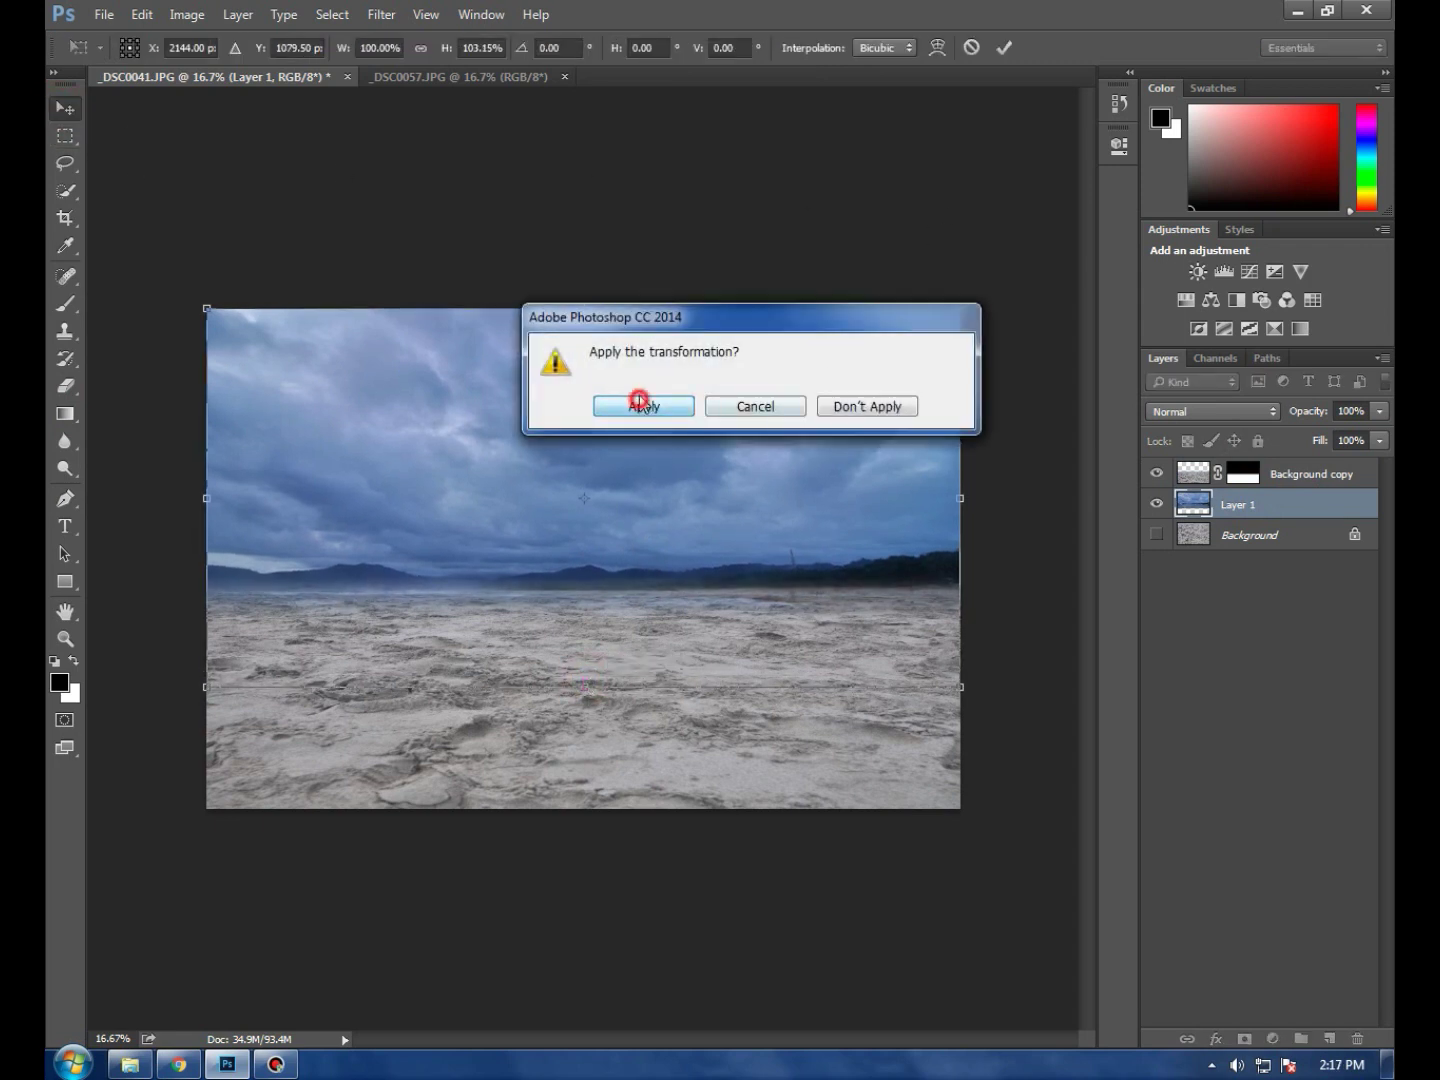
pyautogui.click(639, 401)
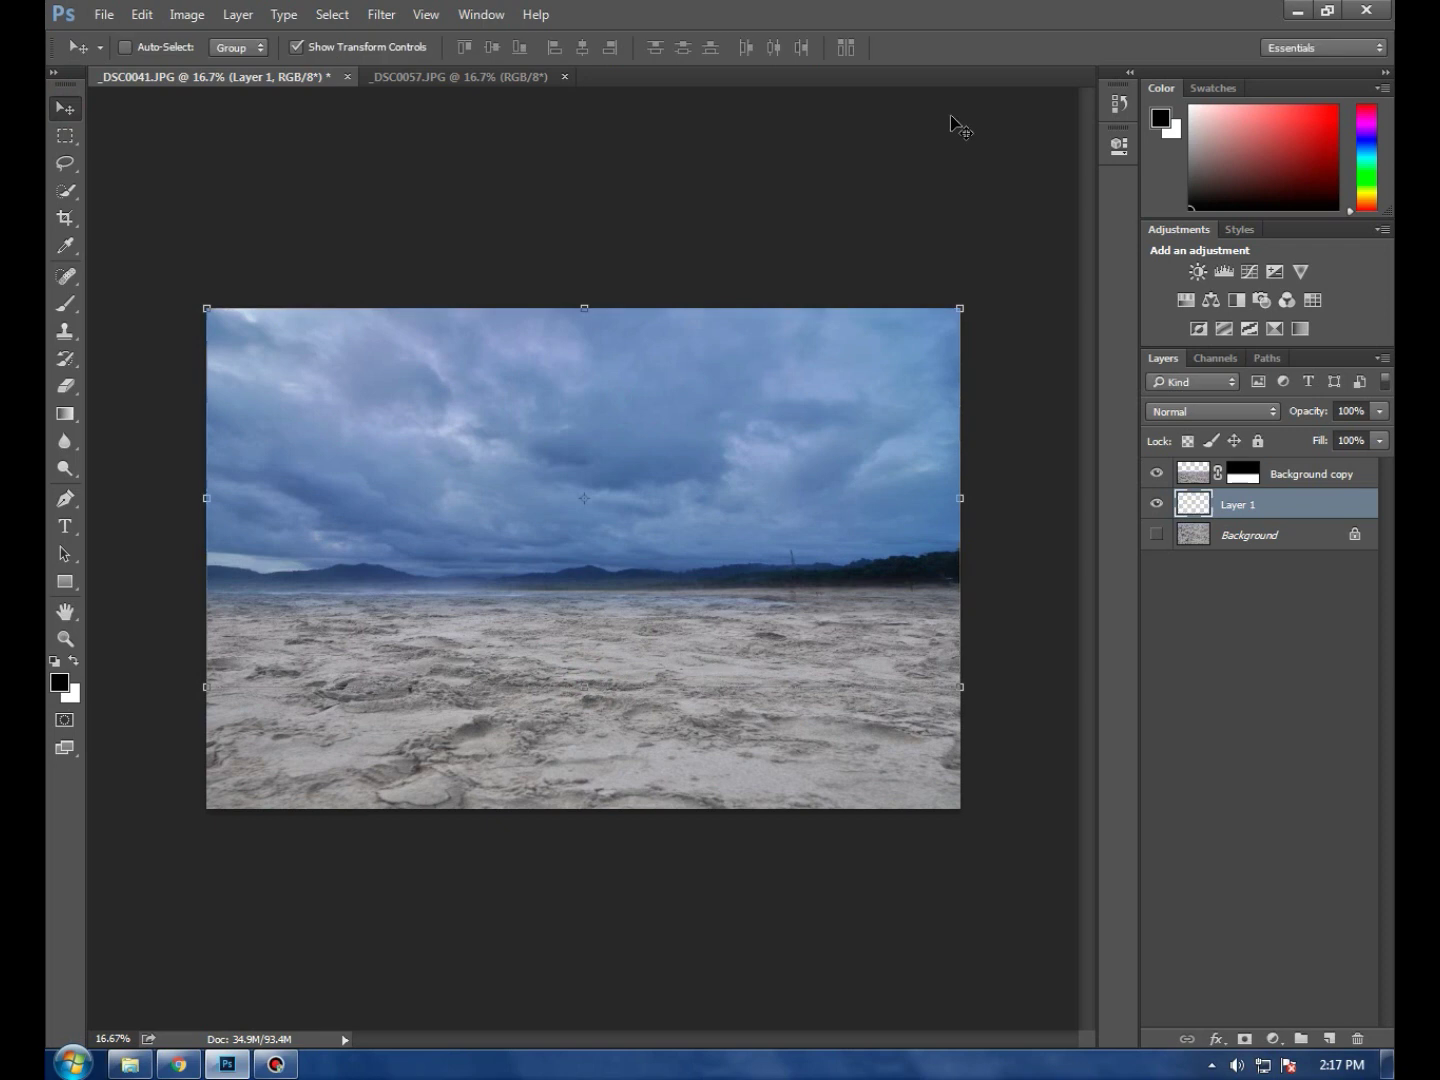
pyautogui.click(1324, 474)
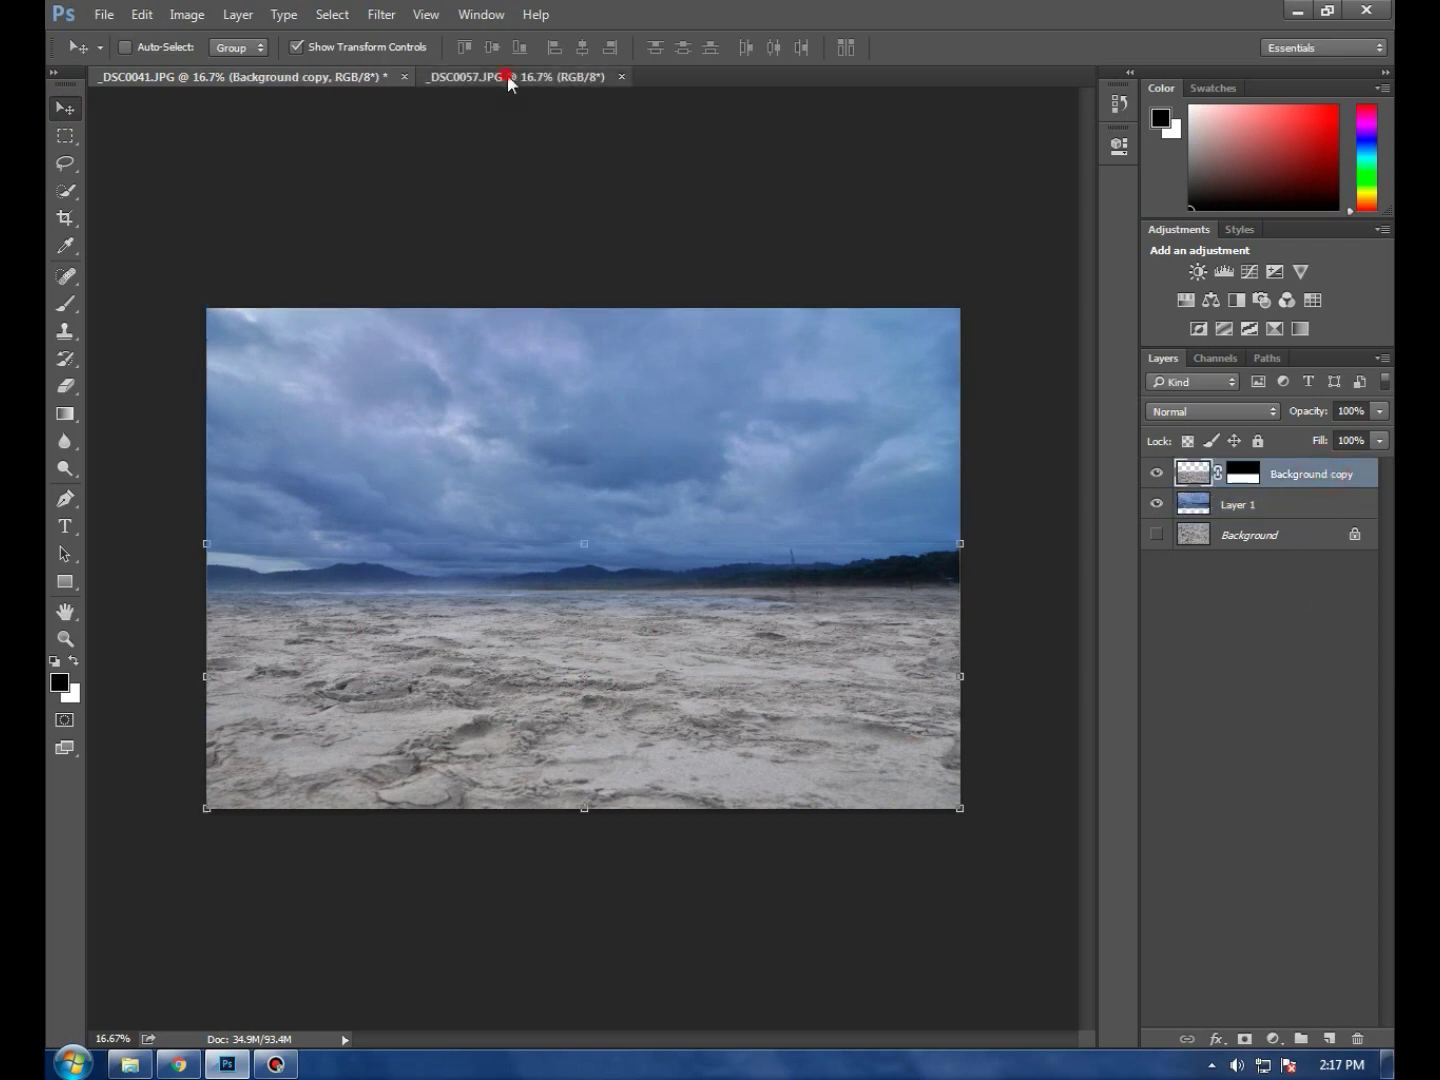
# Close the _DSC0057 sky tab and open the rock pile photo _DSC0697.jpg
pyautogui.click(507, 76)
pyautogui.click(621, 76)
pyautogui.click(104, 14)
pyautogui.click(125, 55)
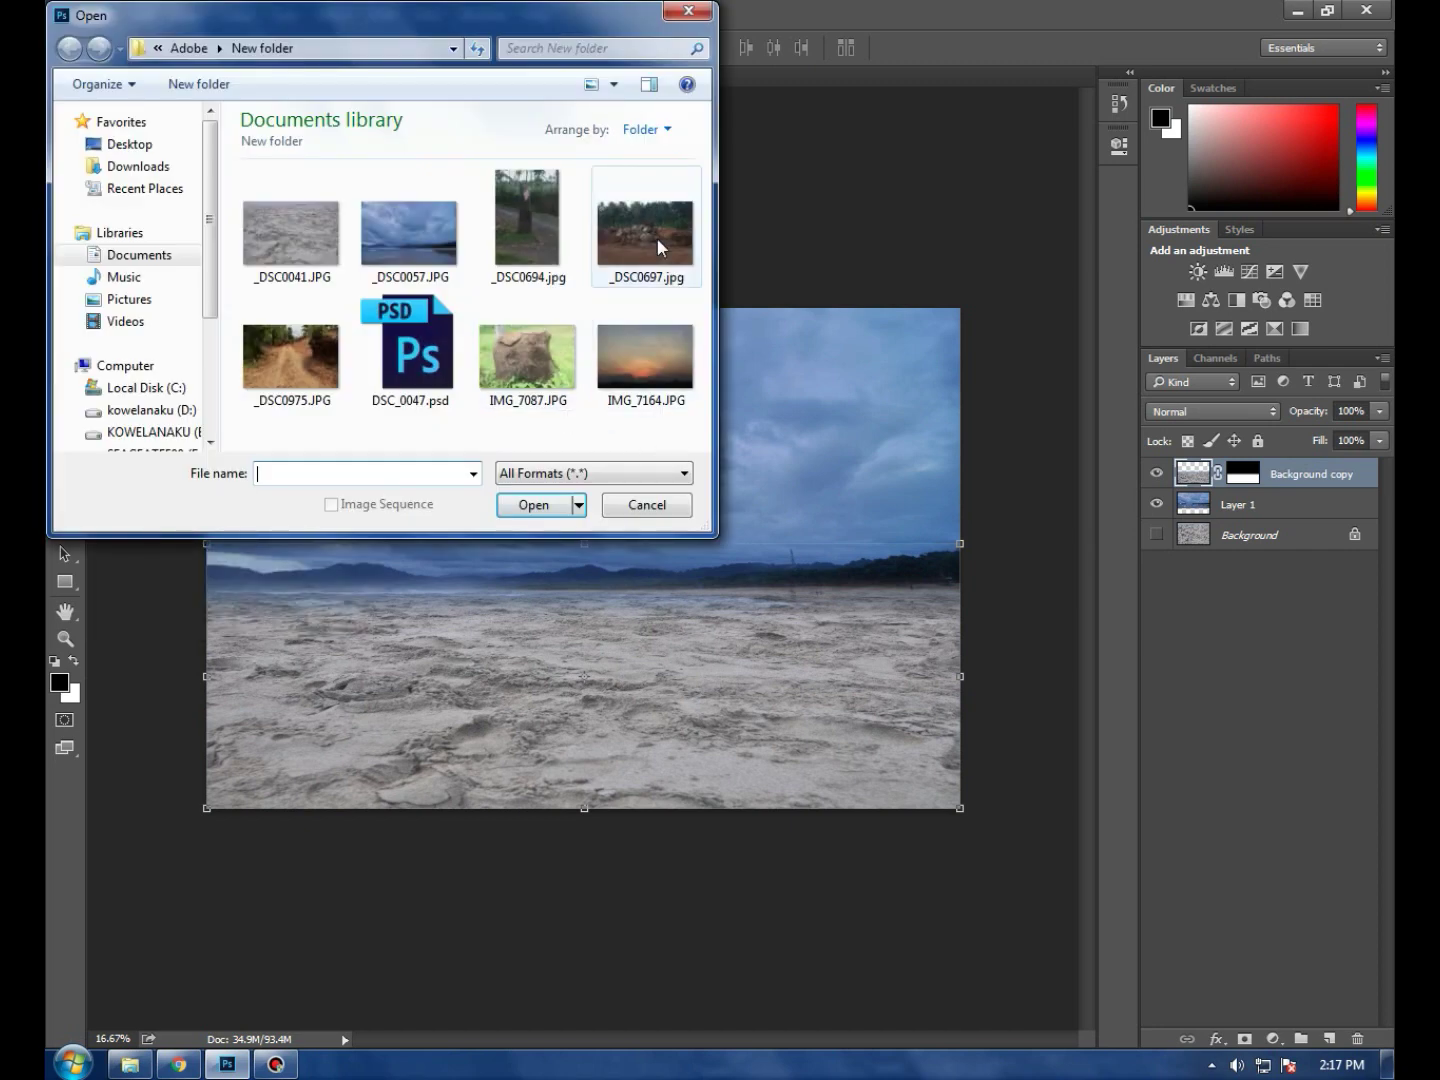
pyautogui.click(656, 237)
pyautogui.click(532, 503)
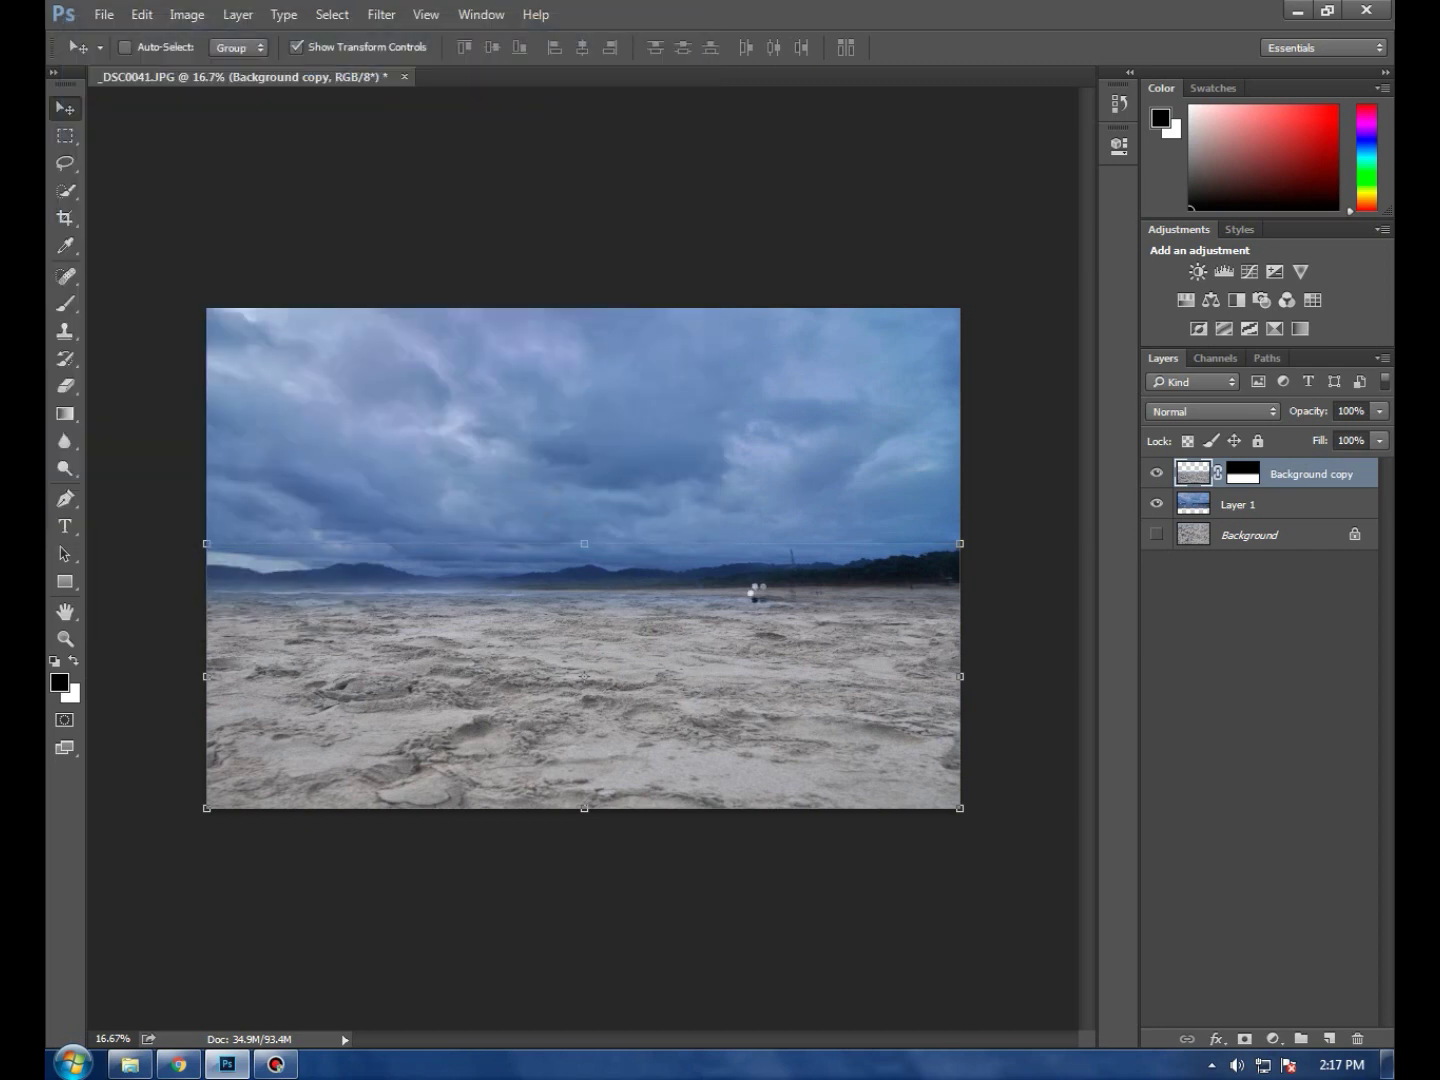
# Pan around the rock pile photo and pick the Quick Selection tool
pyautogui.press('super')
pyautogui.click(72, 112)
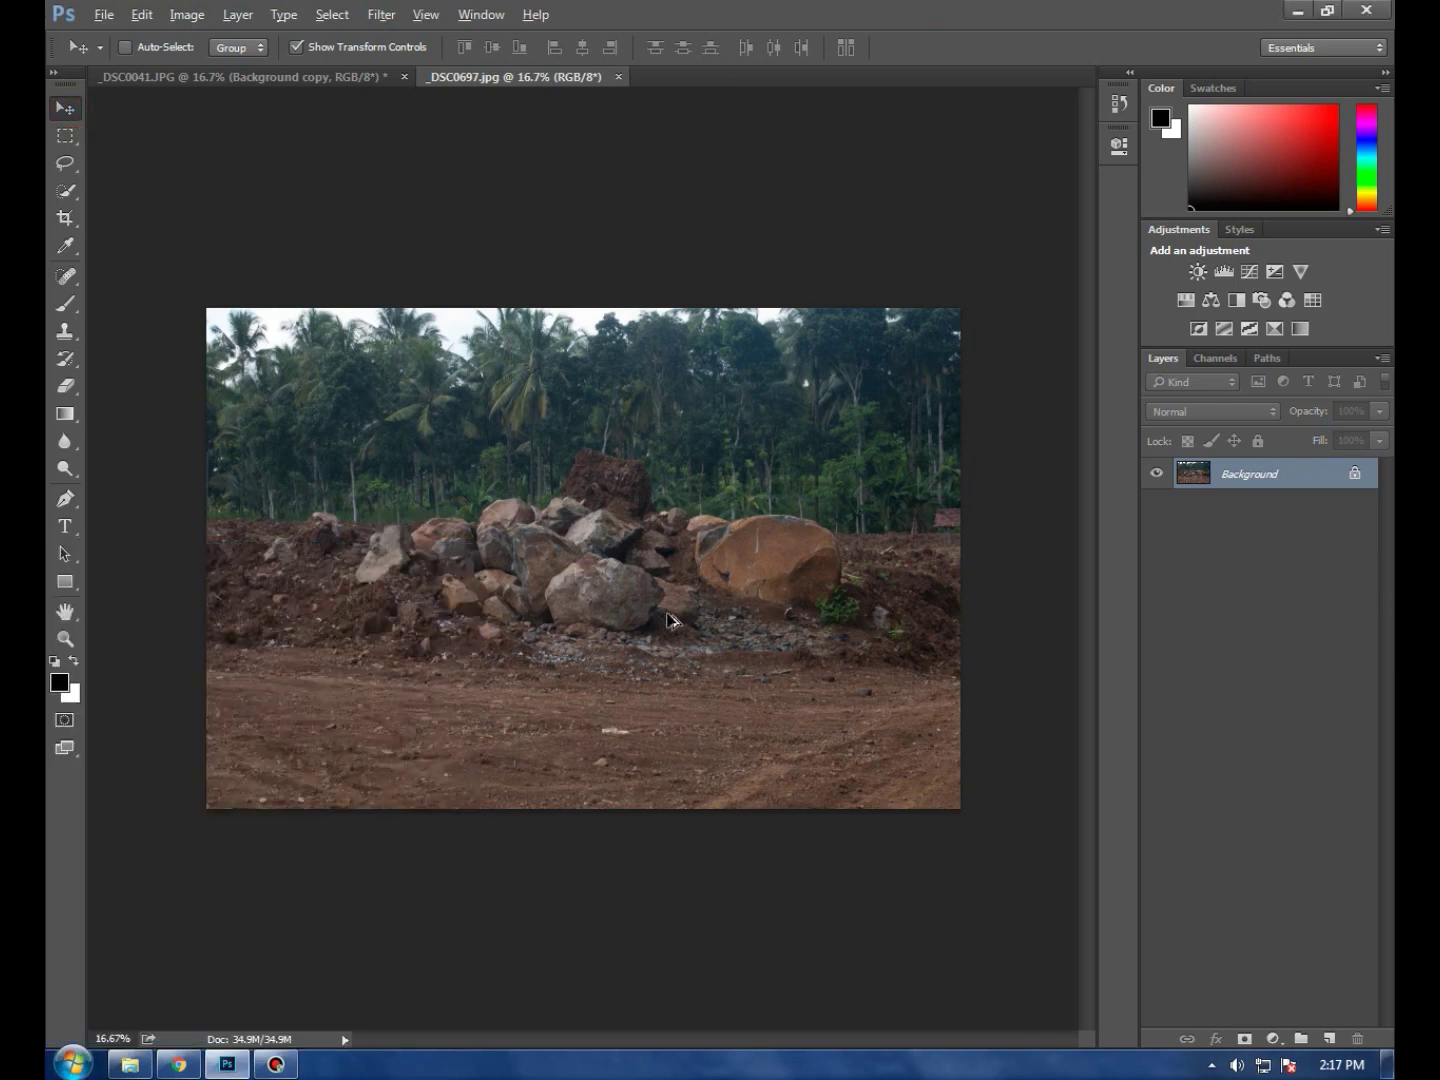
pyautogui.scroll(3, 668, 620)
pyautogui.scroll(2, 611, 612)
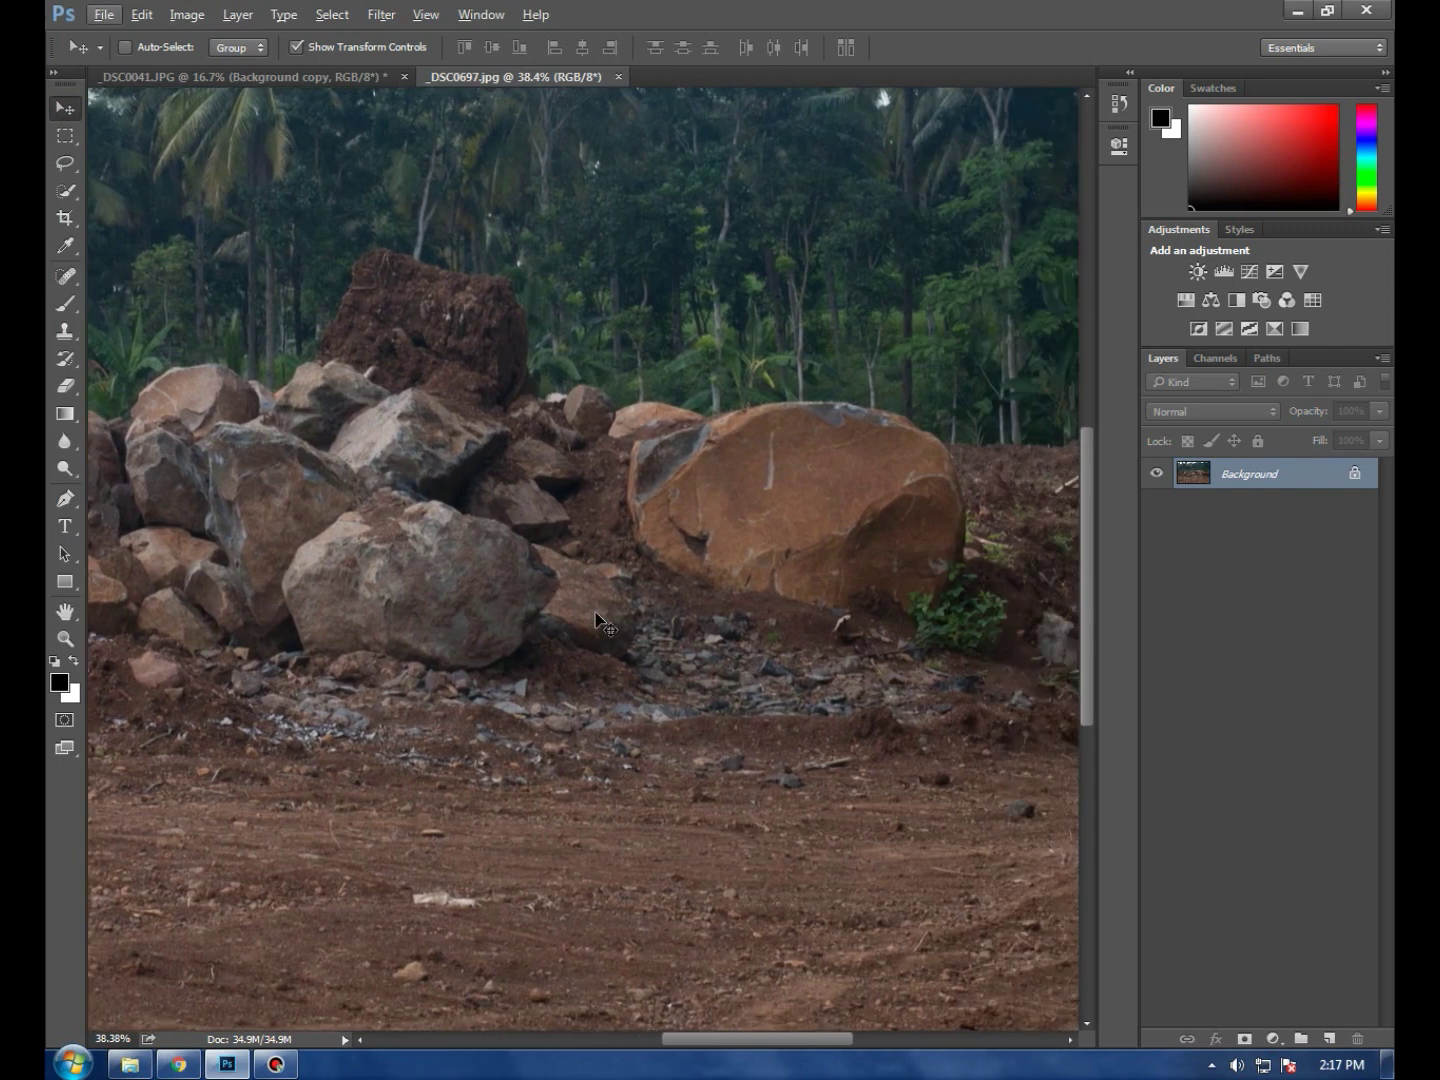
pyautogui.hscroll(-1, 597, 620)
pyautogui.hscroll(-2, 578, 626)
pyautogui.hscroll(-2, 578, 626)
pyautogui.hscroll(-1, 541, 630)
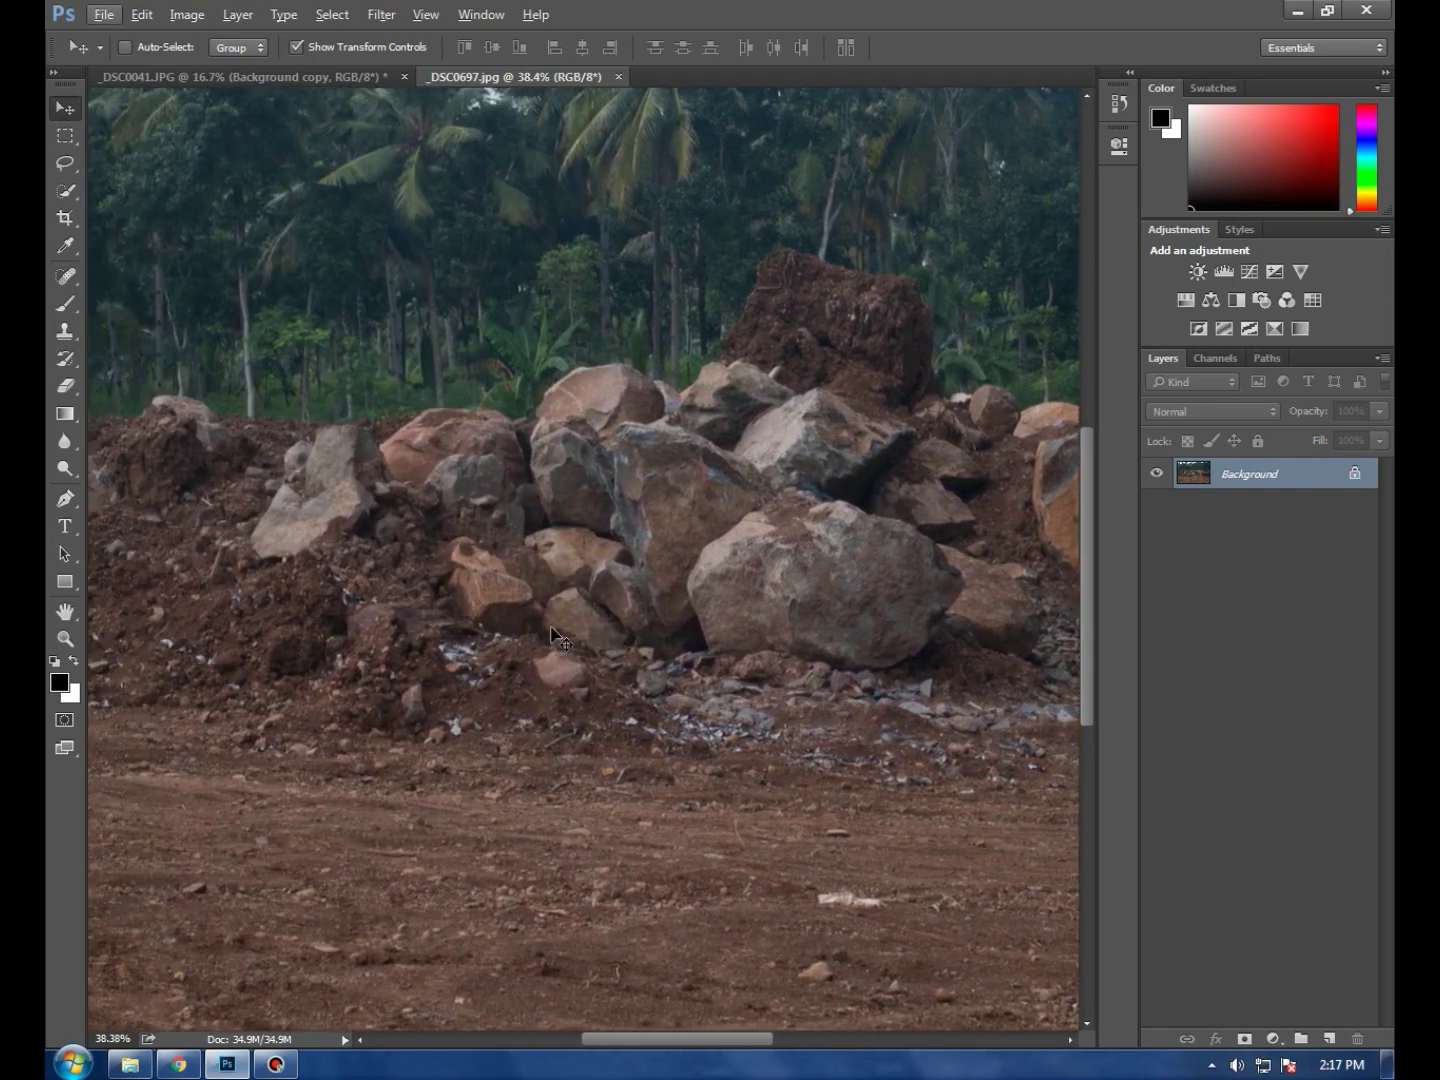
pyautogui.scroll(-2, 551, 635)
pyautogui.scroll(-1, 551, 635)
pyautogui.scroll(-2, 551, 635)
pyautogui.scroll(-1, 551, 635)
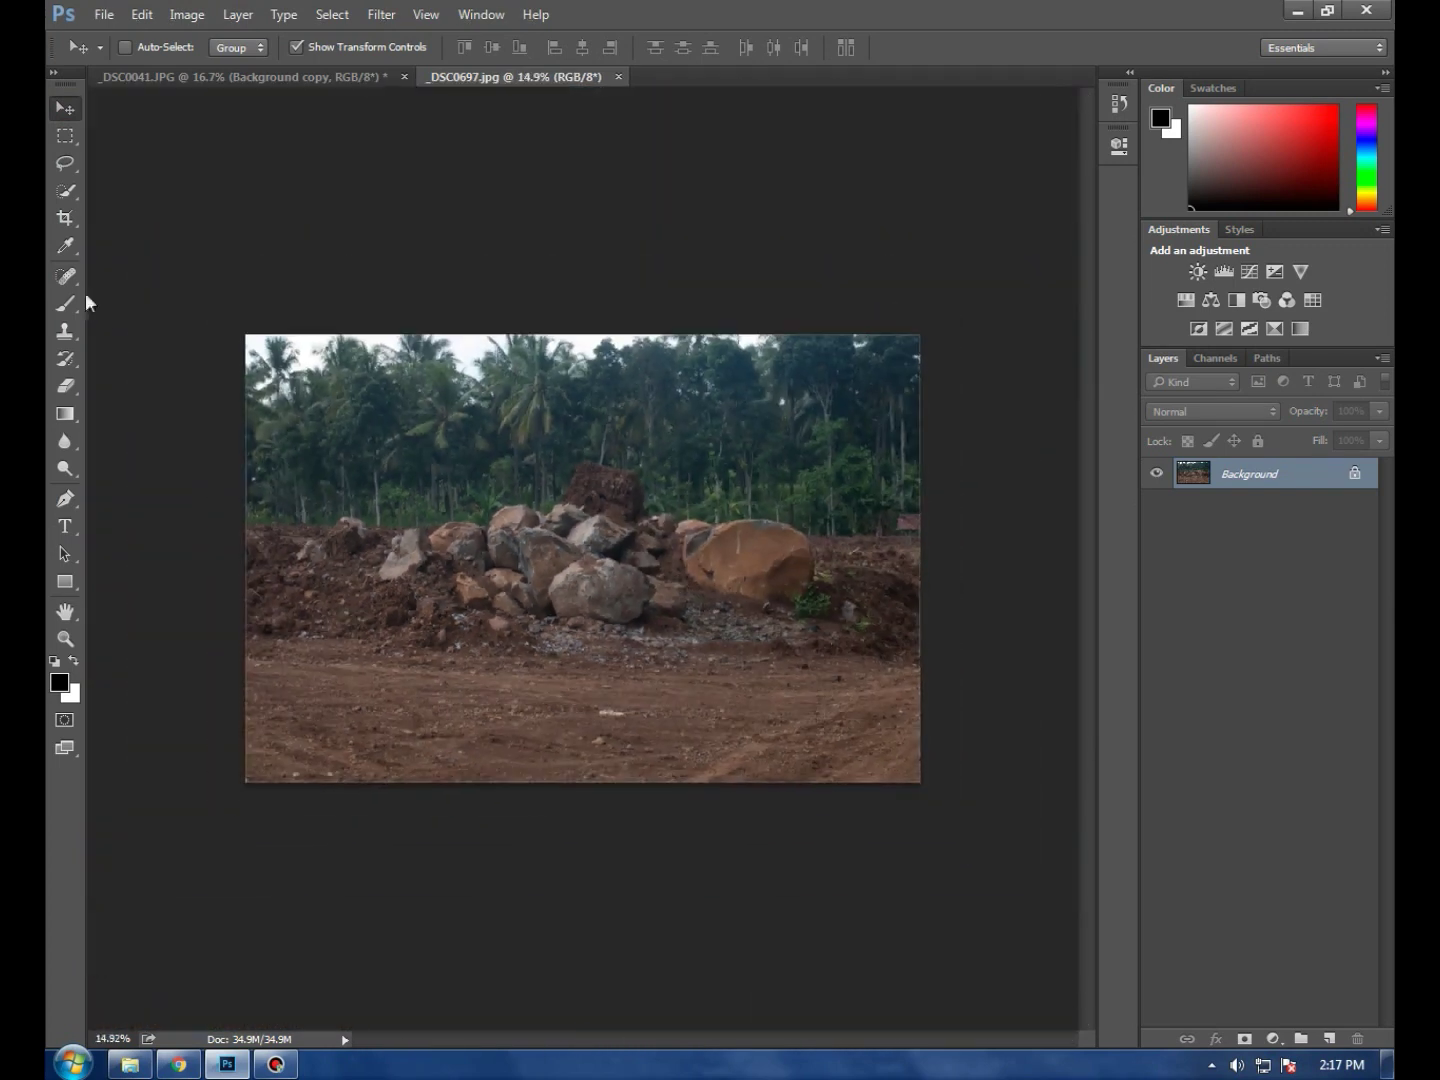
pyautogui.click(65, 190)
pyautogui.scroll(1, 590, 570)
pyautogui.scroll(3, 600, 590)
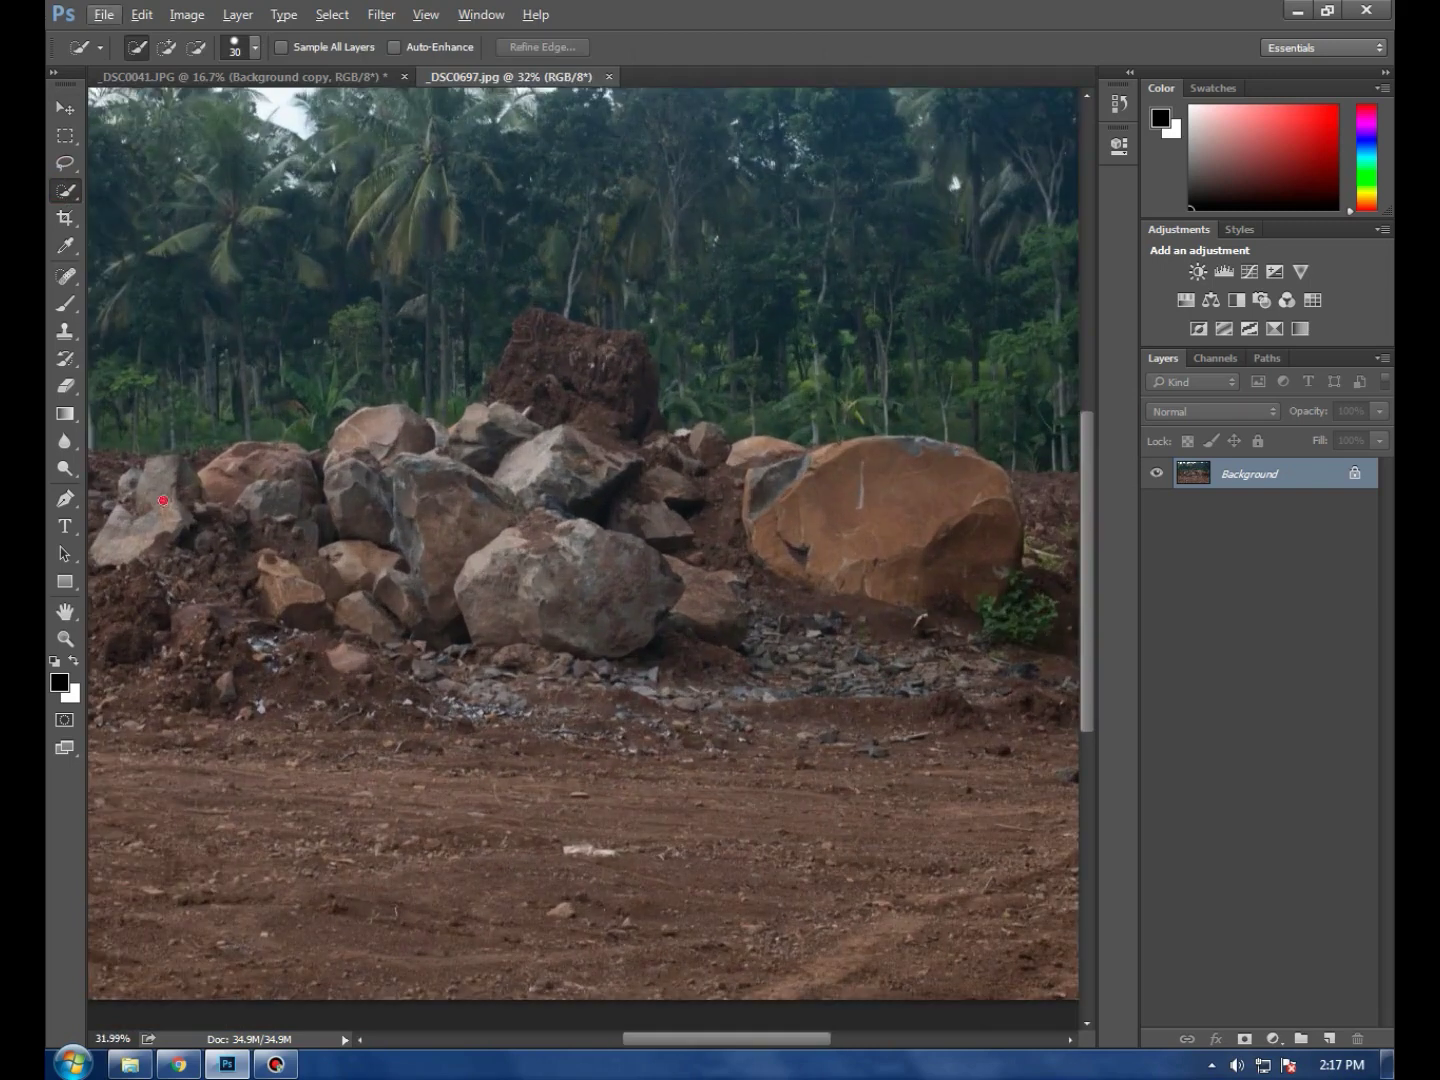
# Quick-select the rock pile, including left rocks, the big boulder and the ground below
pyautogui.moveTo(479, 457); pyautogui.dragTo(652, 597)
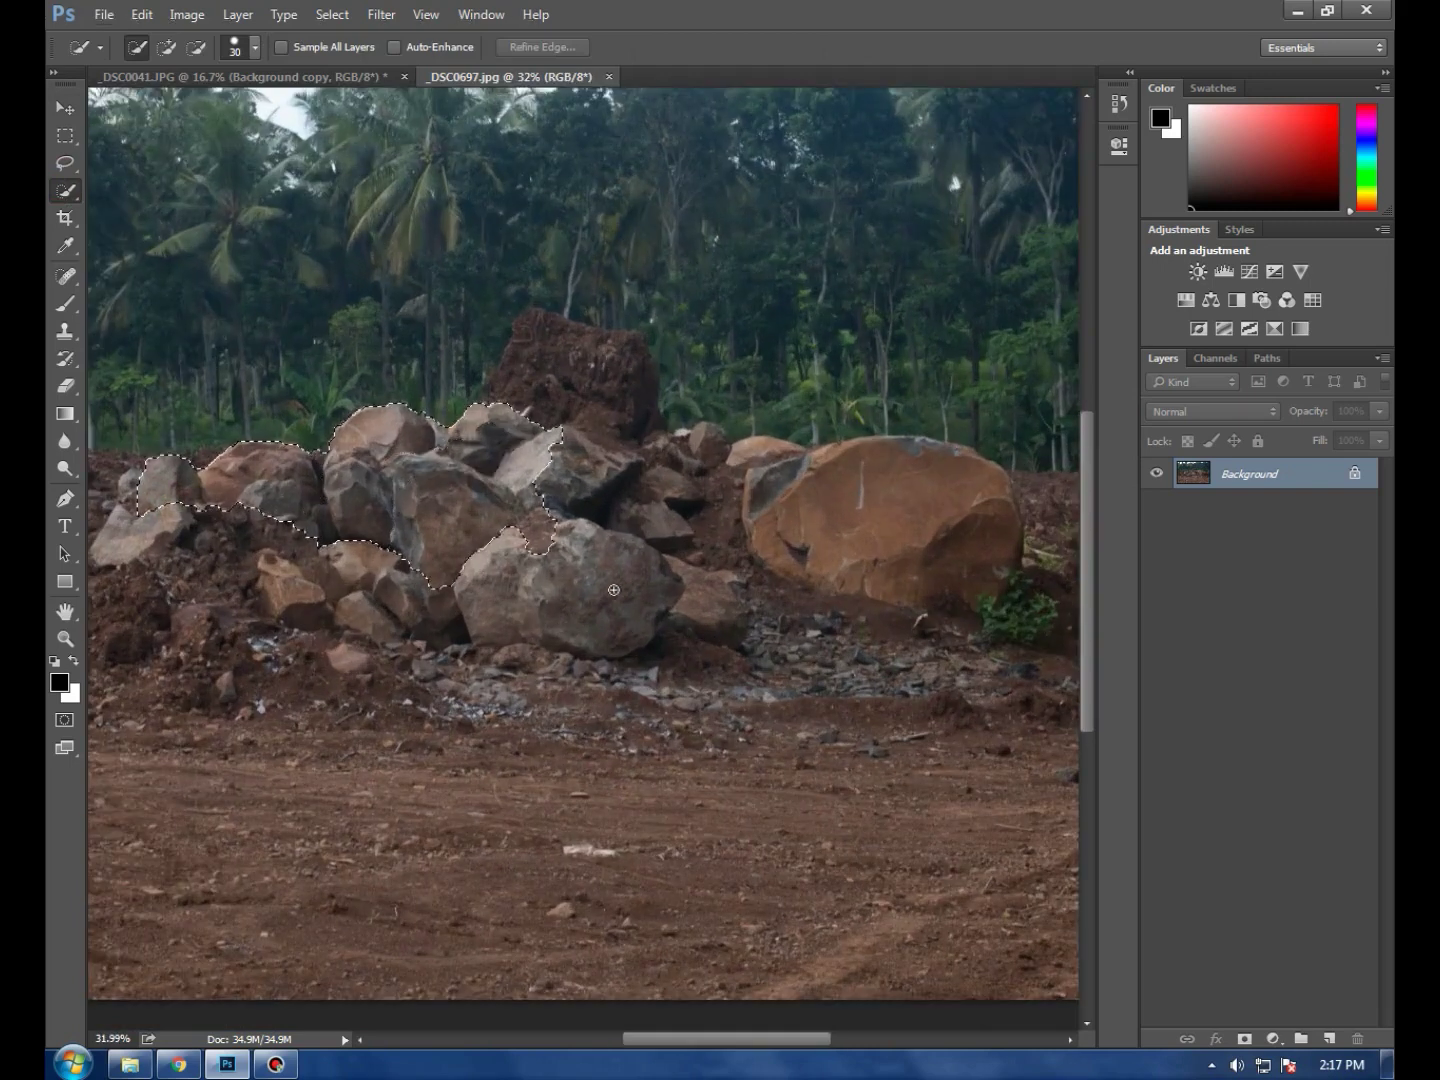
pyautogui.moveTo(226, 529); pyautogui.dragTo(339, 626)
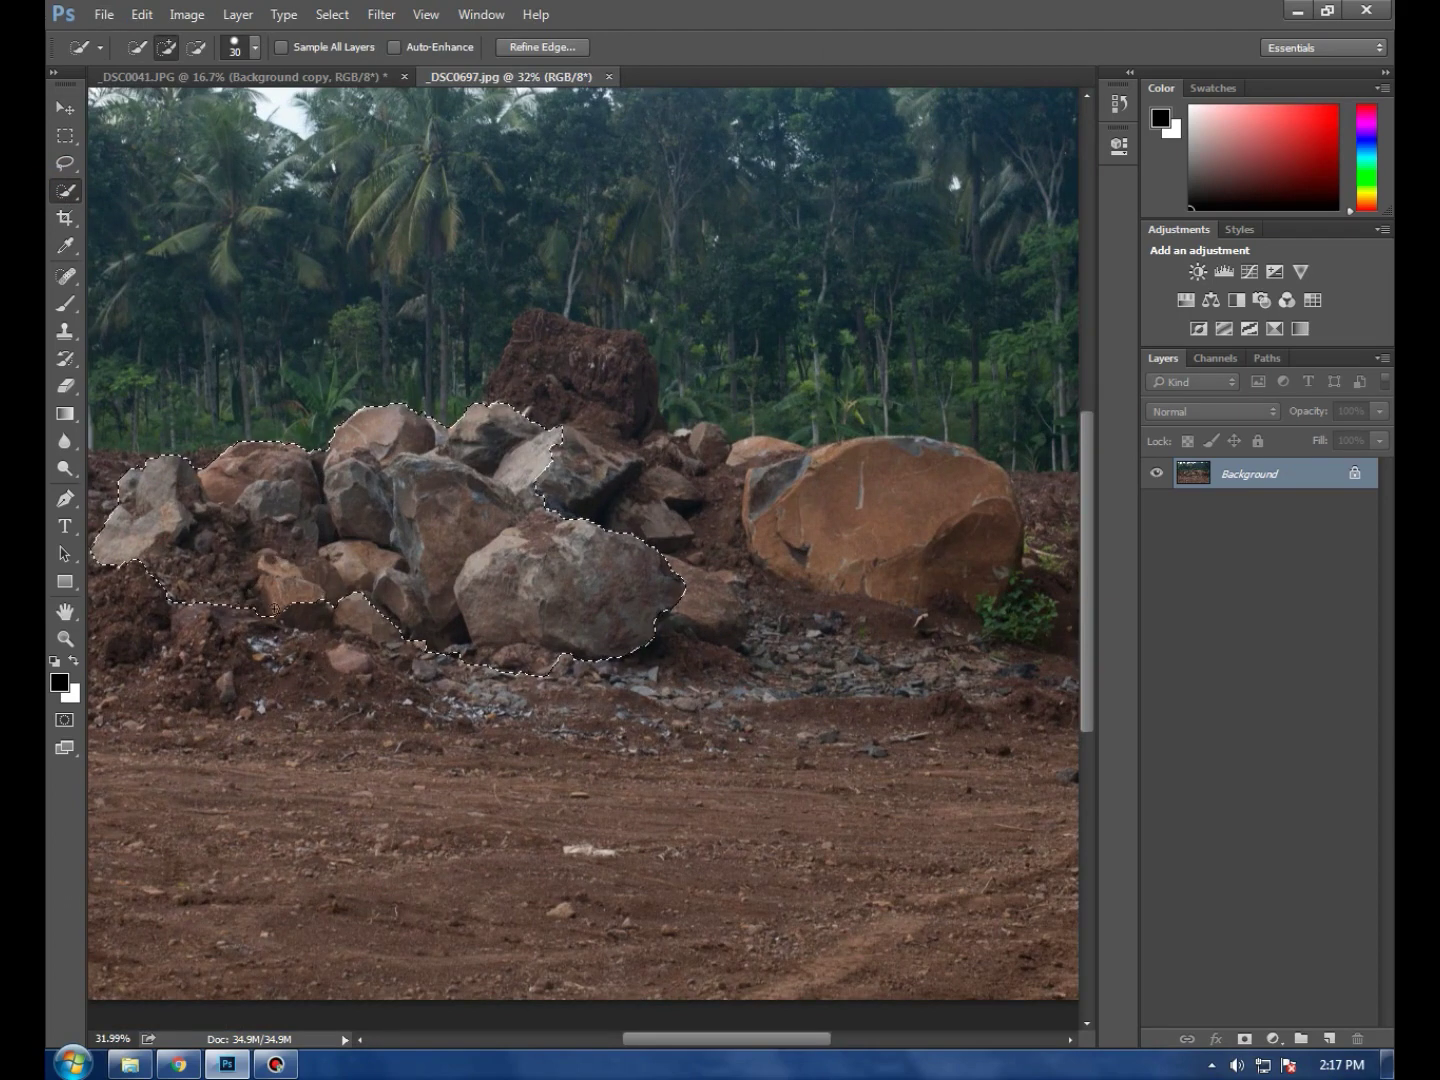
pyautogui.moveTo(339, 626); pyautogui.dragTo(540, 660)
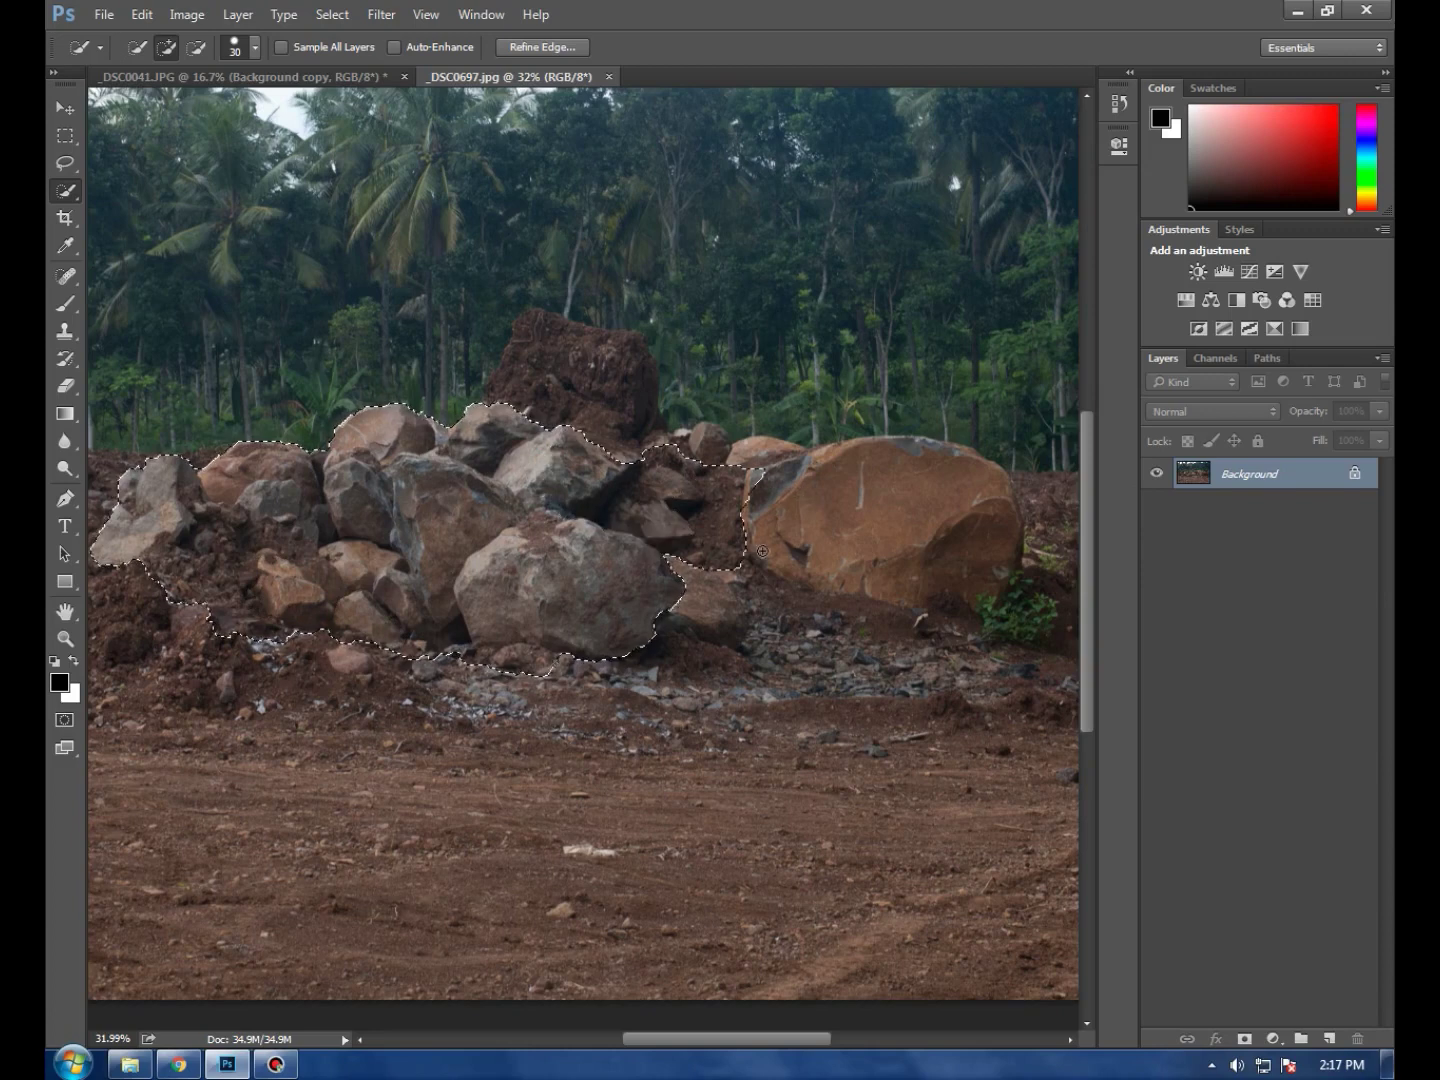
pyautogui.moveTo(803, 513)
pyautogui.mouseDown()
pyautogui.moveTo(878, 533)
pyautogui.moveTo(700, 604)
pyautogui.mouseUp()
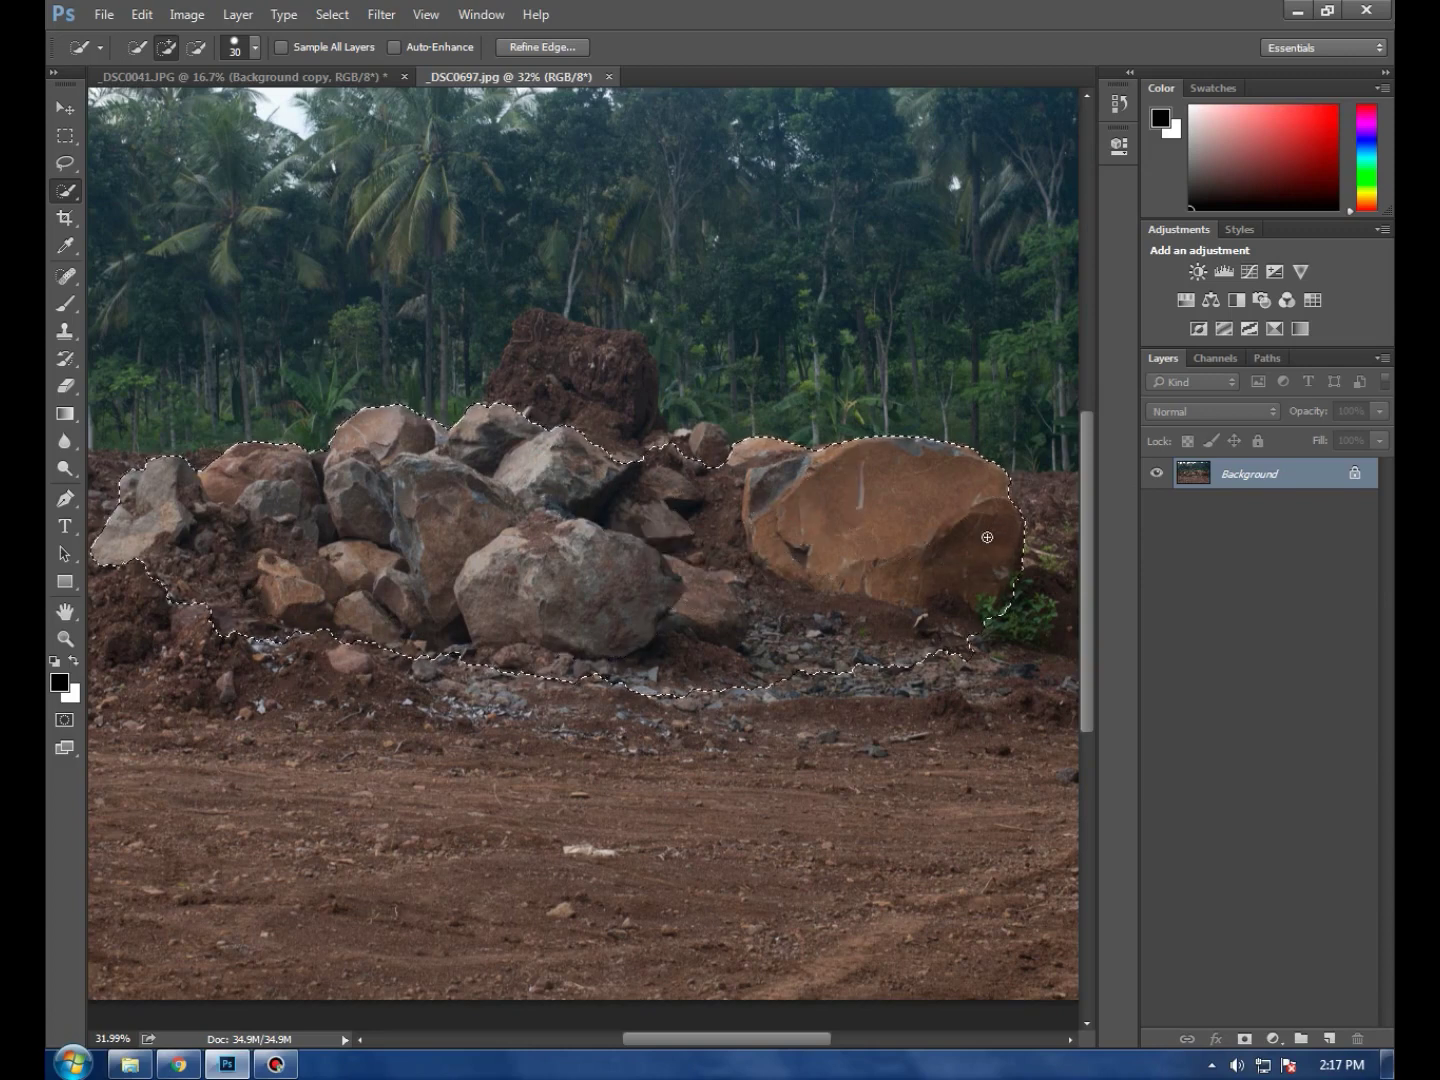
pyautogui.keyDown('alt'); pyautogui.scroll(-2, 239, 580); pyautogui.keyUp('alt')
pyautogui.moveTo(239, 580)
pyautogui.mouseDown()
pyautogui.moveTo(390, 615)
pyautogui.moveTo(578, 688)
pyautogui.moveTo(726, 668)
pyautogui.mouseUp()
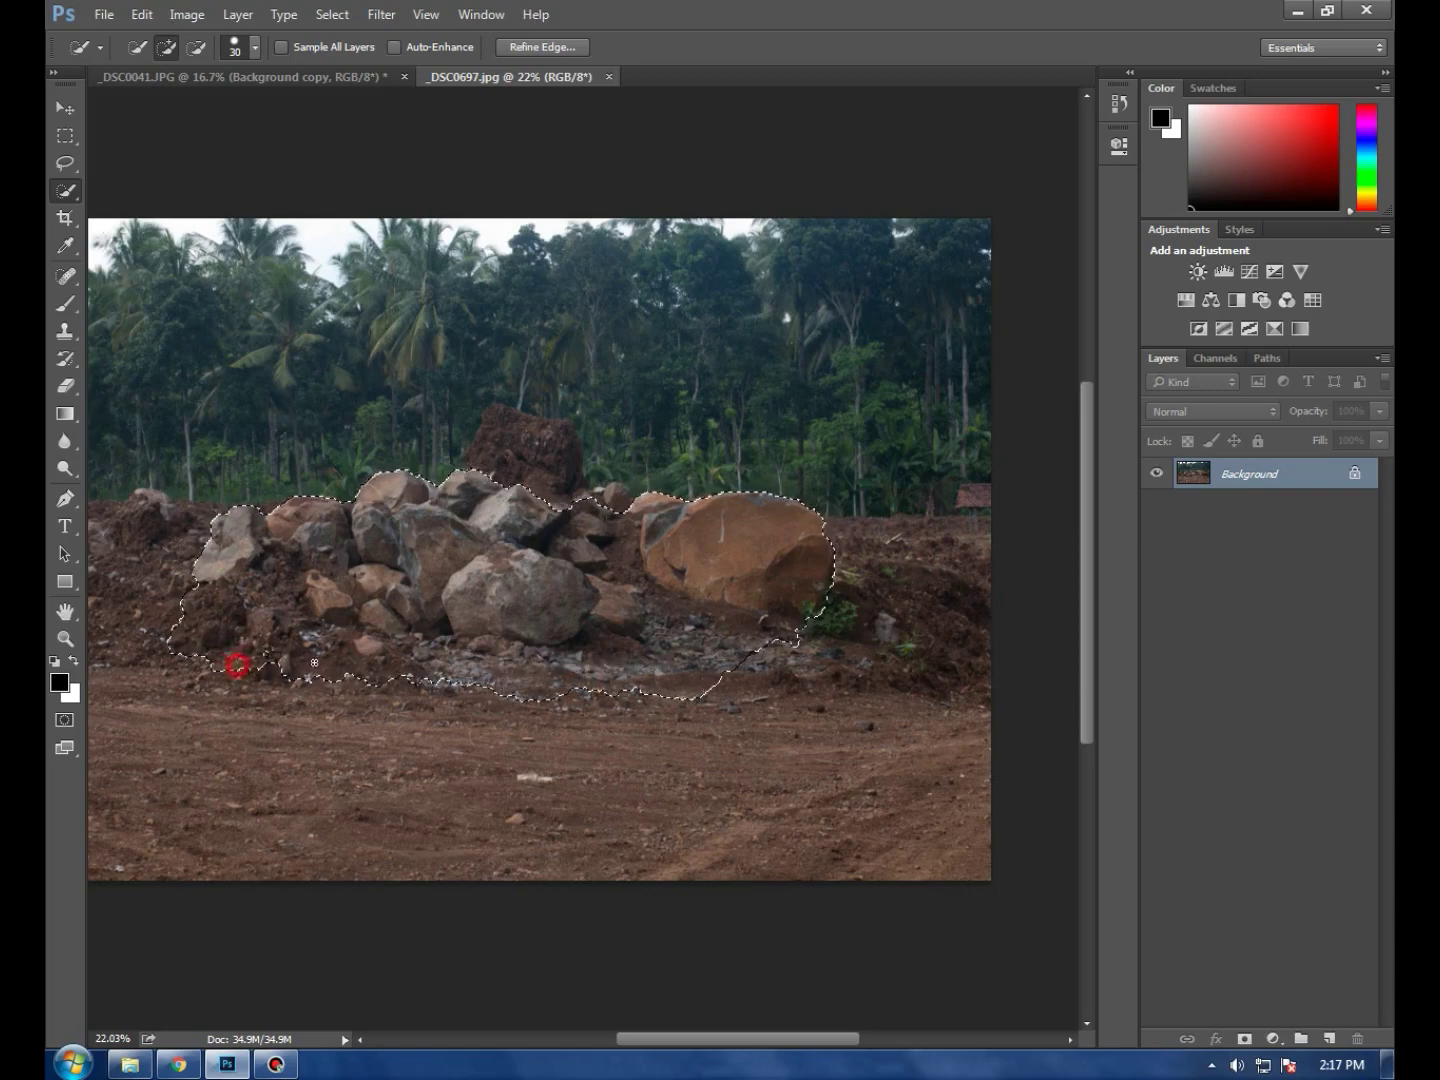
pyautogui.moveTo(725, 668); pyautogui.dragTo(809, 668)
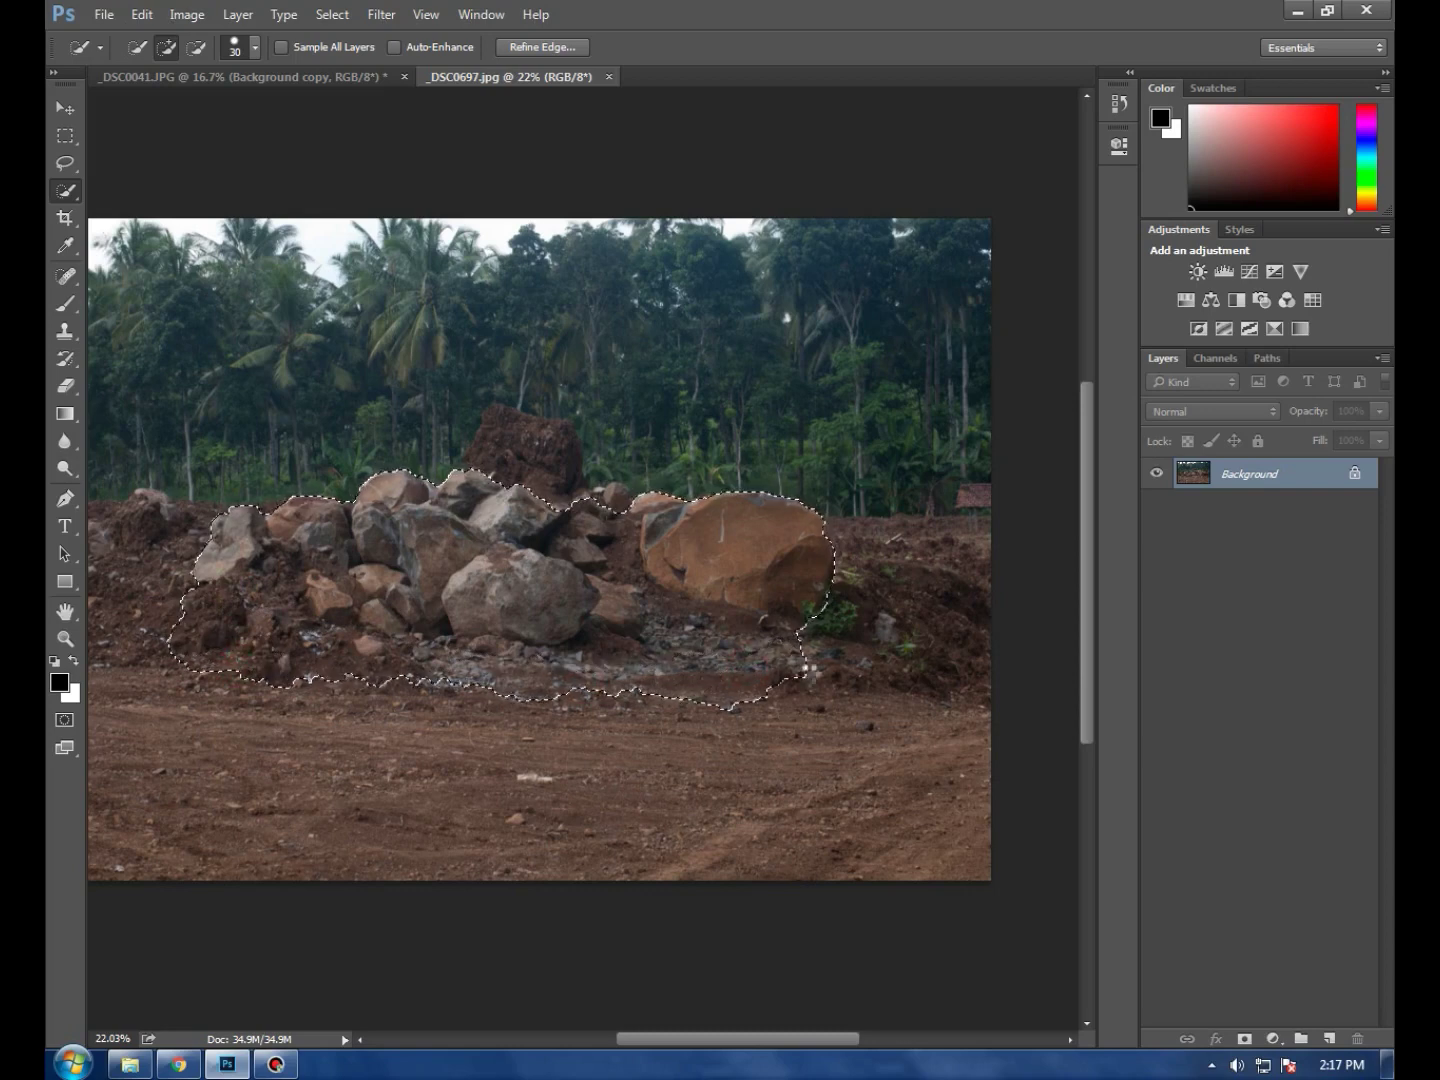
# Add a layer mask from the selection and return to the beach composite
pyautogui.press('v')
pyautogui.click(1245, 1038)
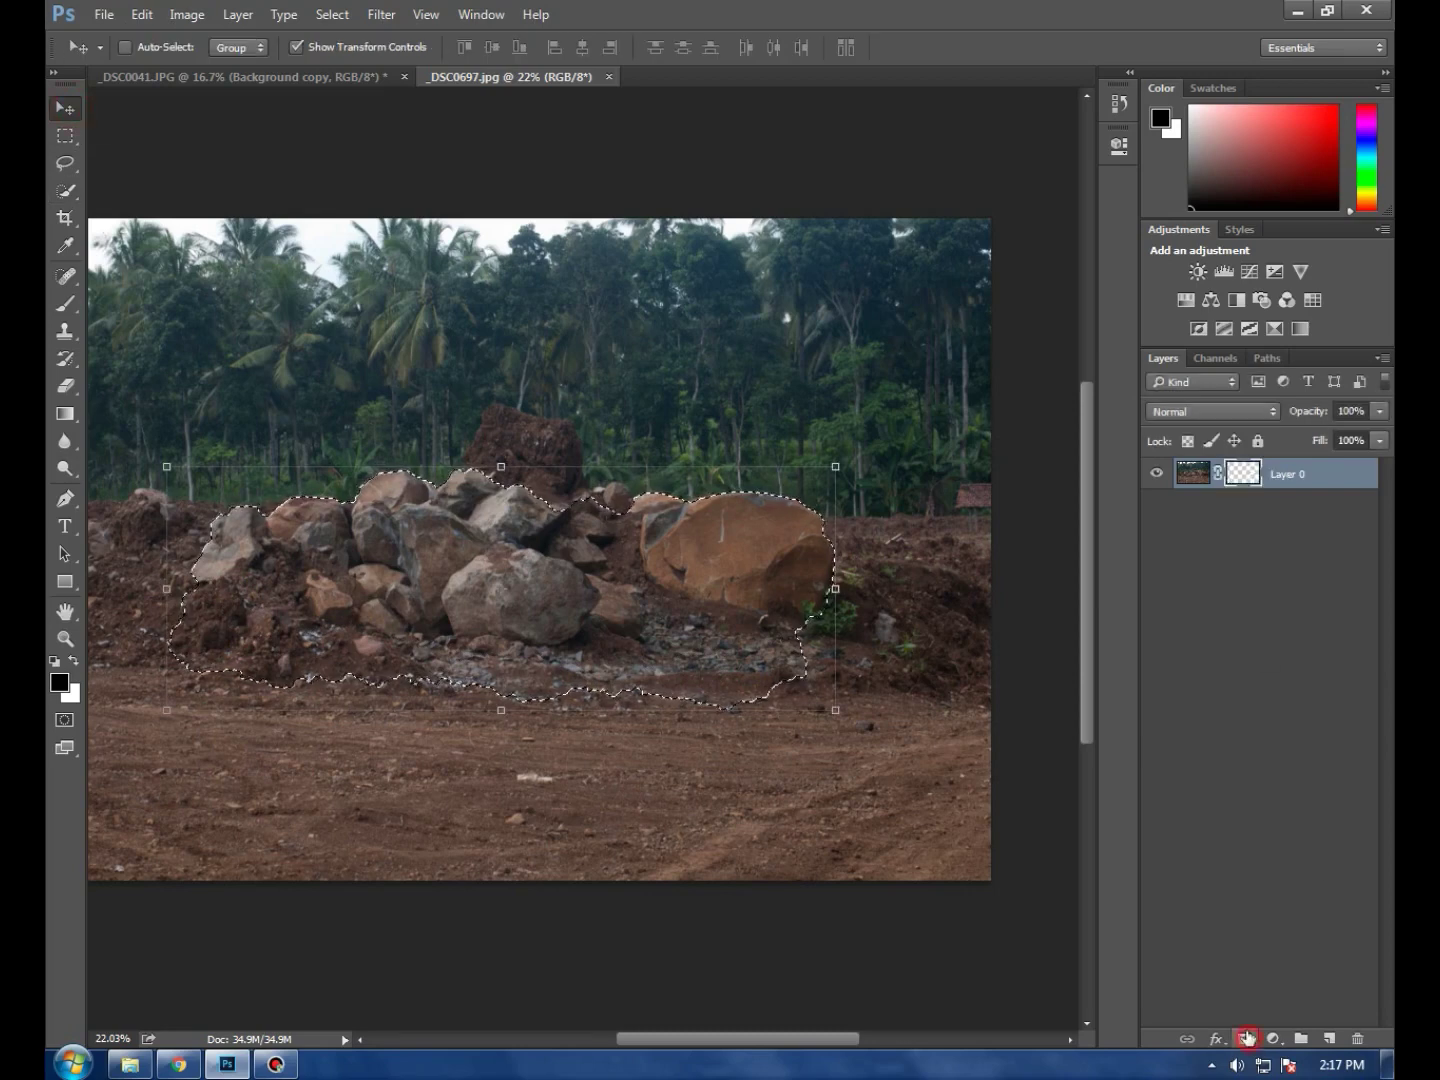
pyautogui.click(252, 79)
# Open the boulder photo IMG_7087.JPG
pyautogui.click(103, 14)
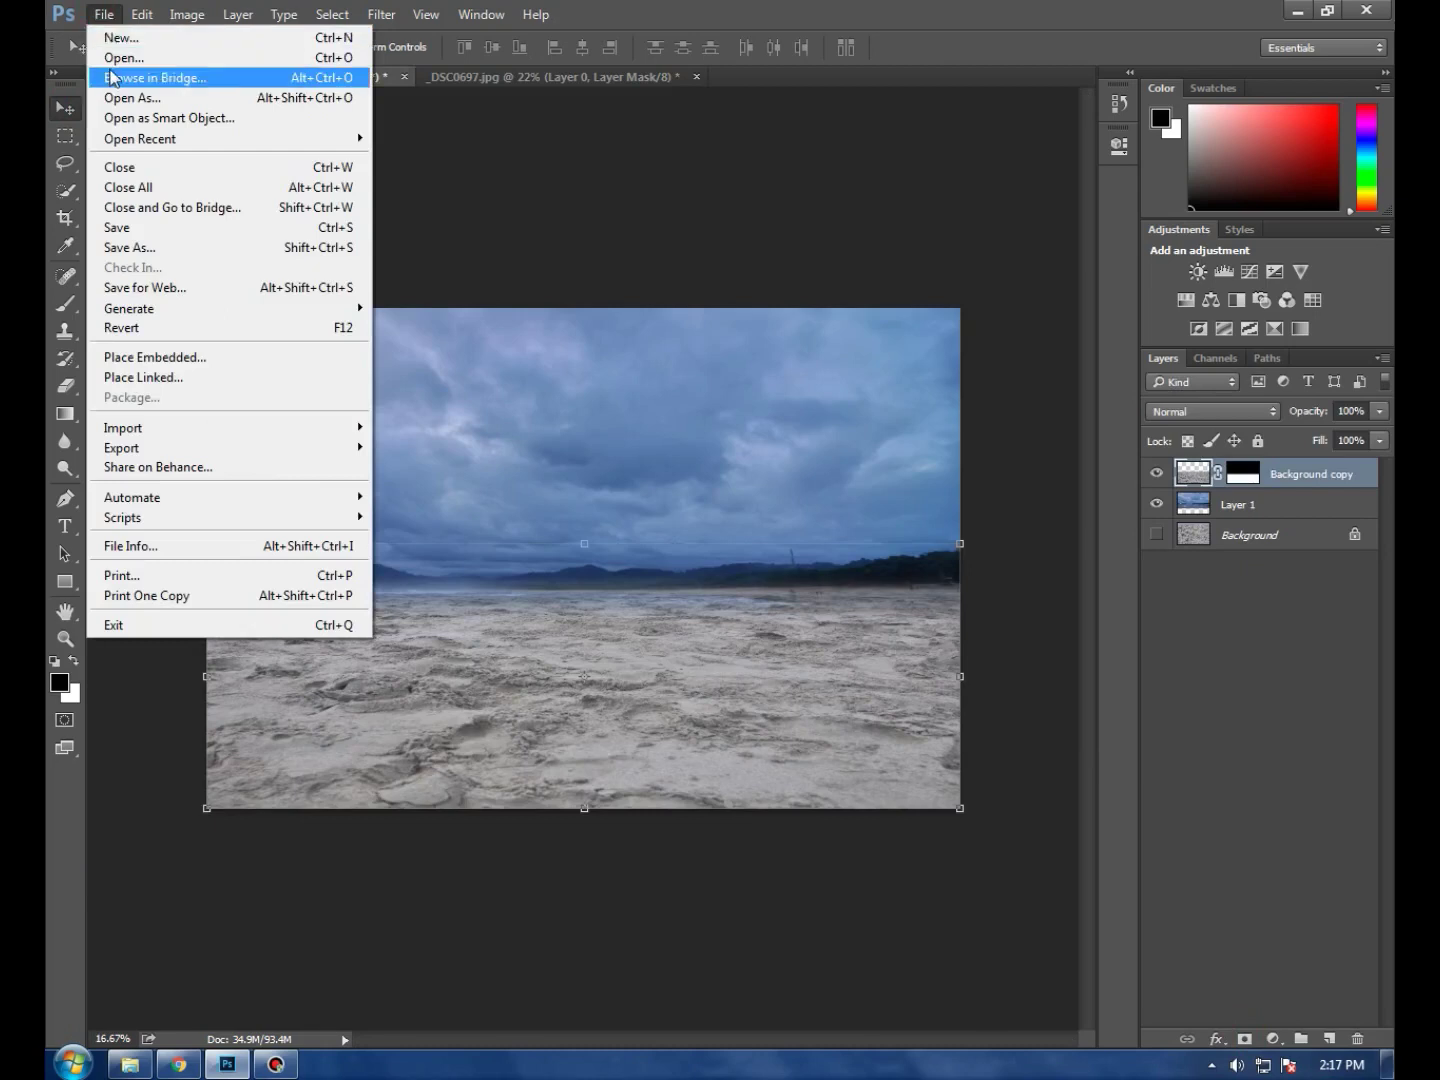
pyautogui.click(105, 54)
pyautogui.click(518, 370)
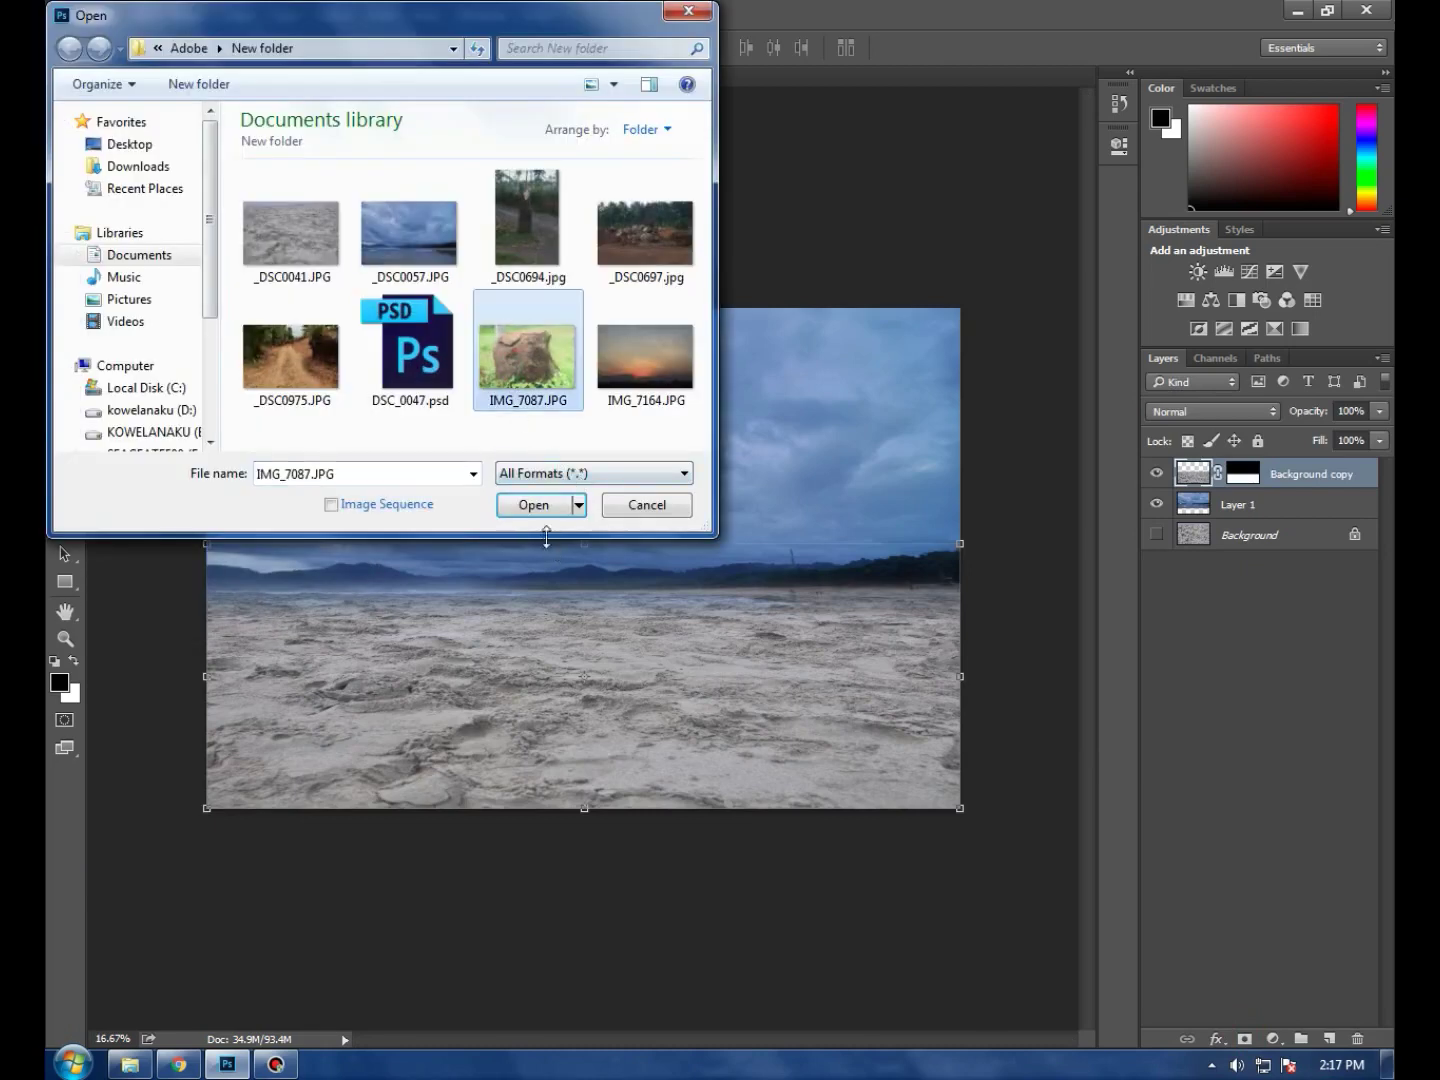
pyautogui.click(532, 501)
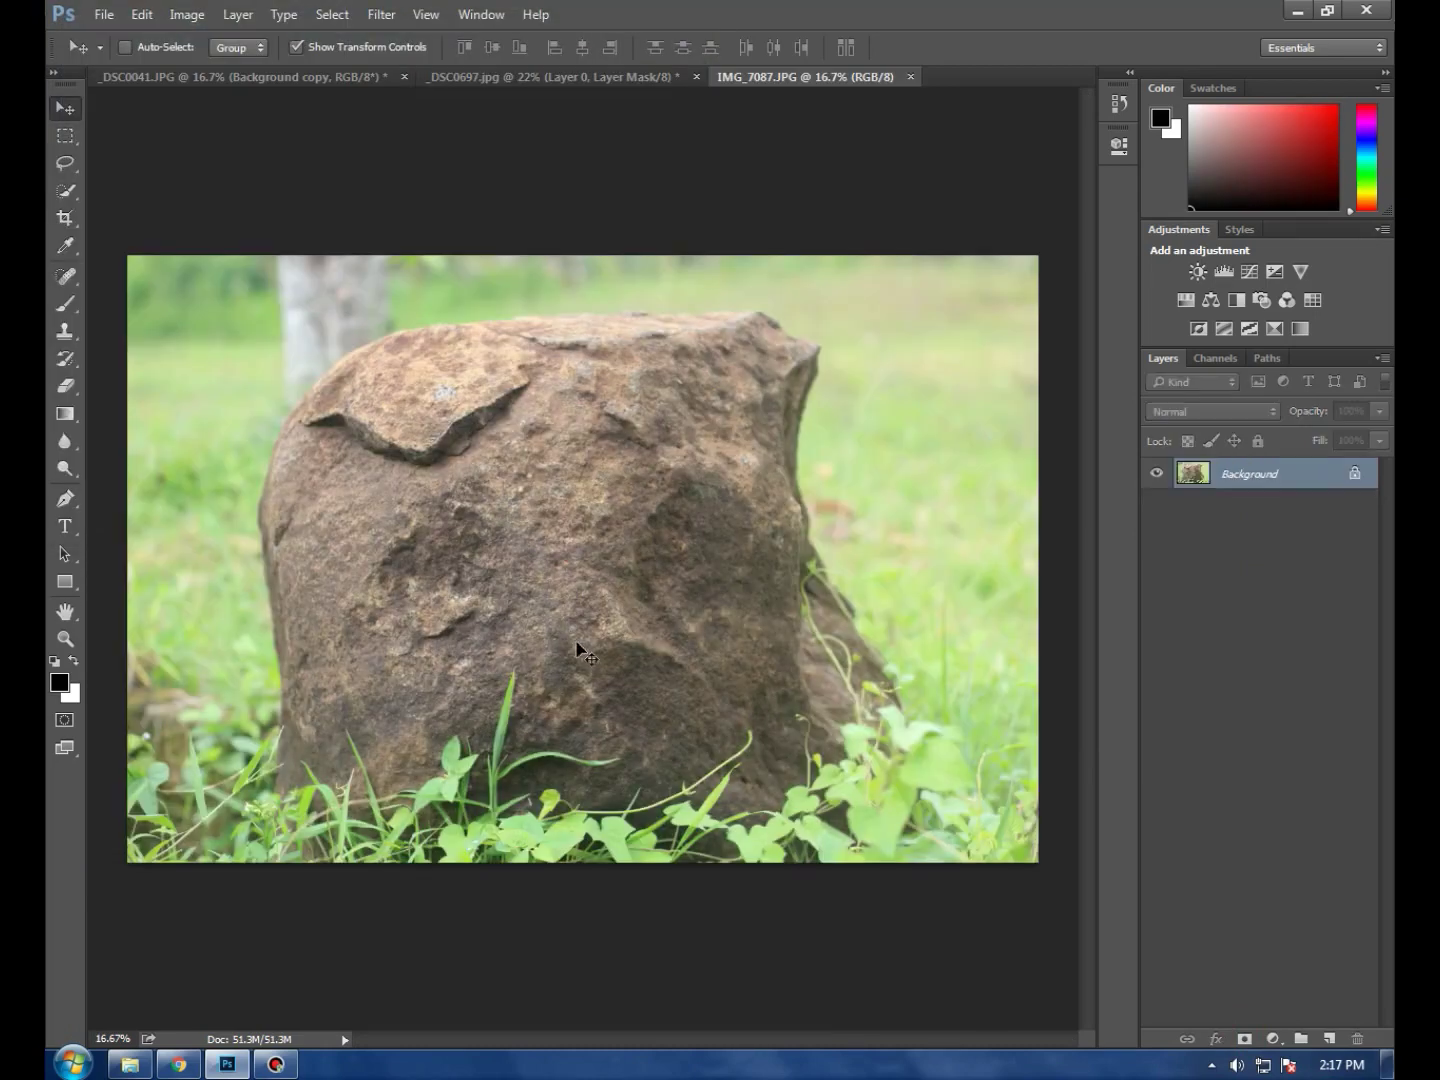
pyautogui.scroll(1, 446, 613)
pyautogui.scroll(1, 446, 613)
pyautogui.scroll(1, 308, 680)
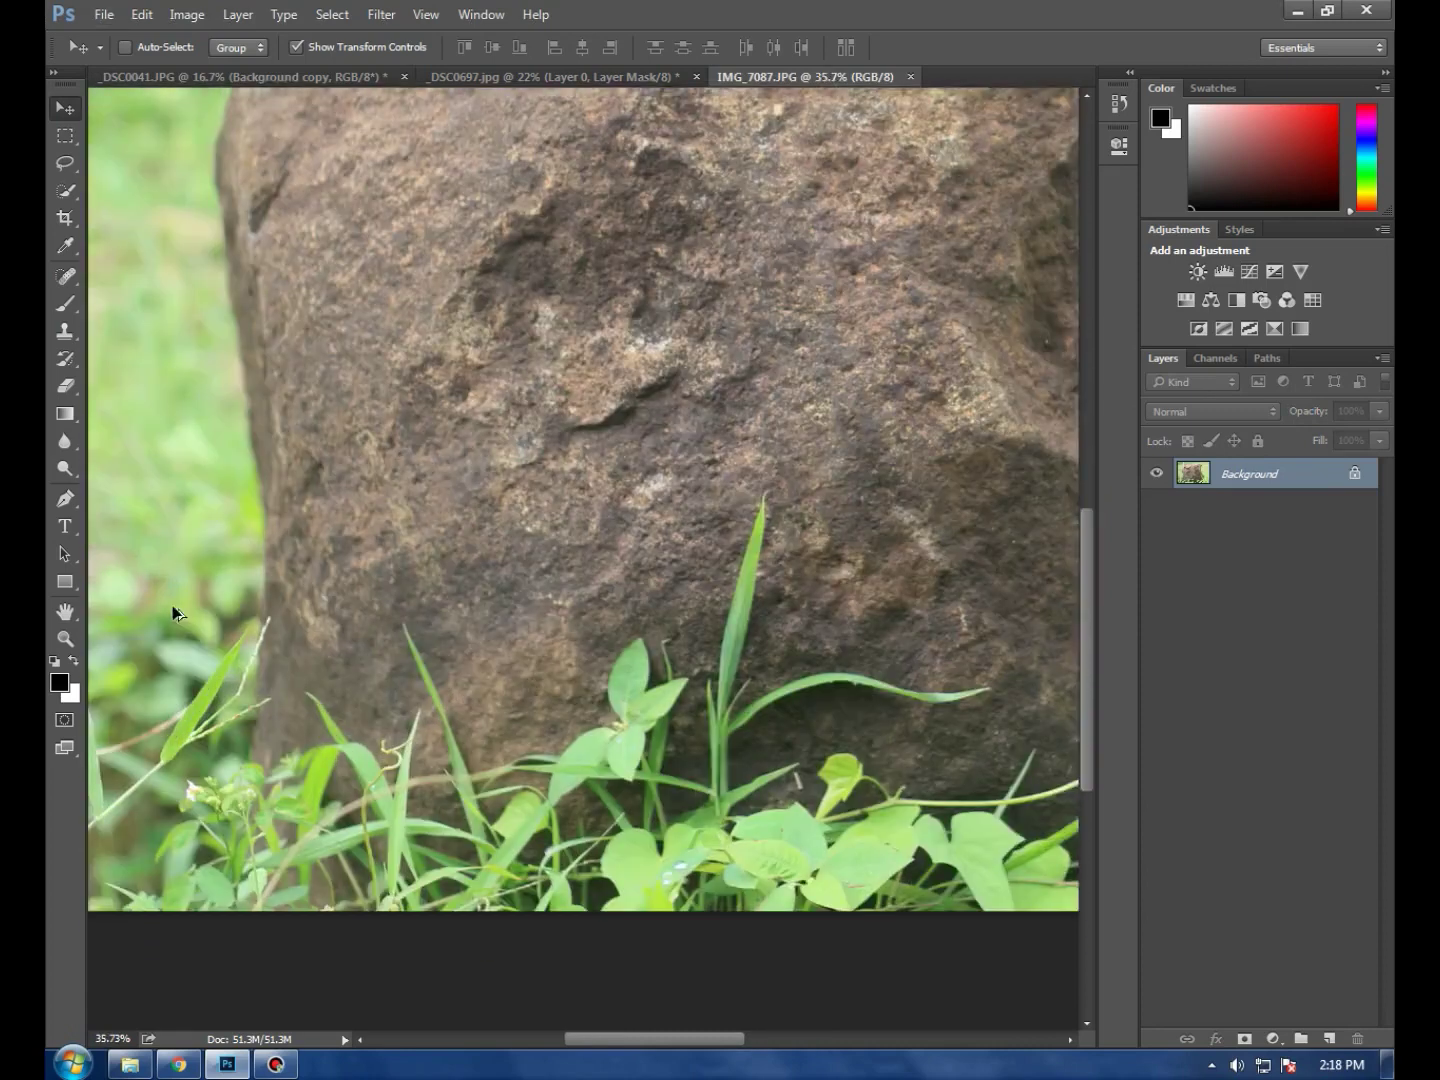
# Trace the rock's left and top edges with Pen tool anchors
pyautogui.press('p')
pyautogui.click(288, 843)
pyautogui.click(336, 572)
pyautogui.click(326, 487)
pyautogui.click(313, 385)
pyautogui.scroll(1, 295, 270)
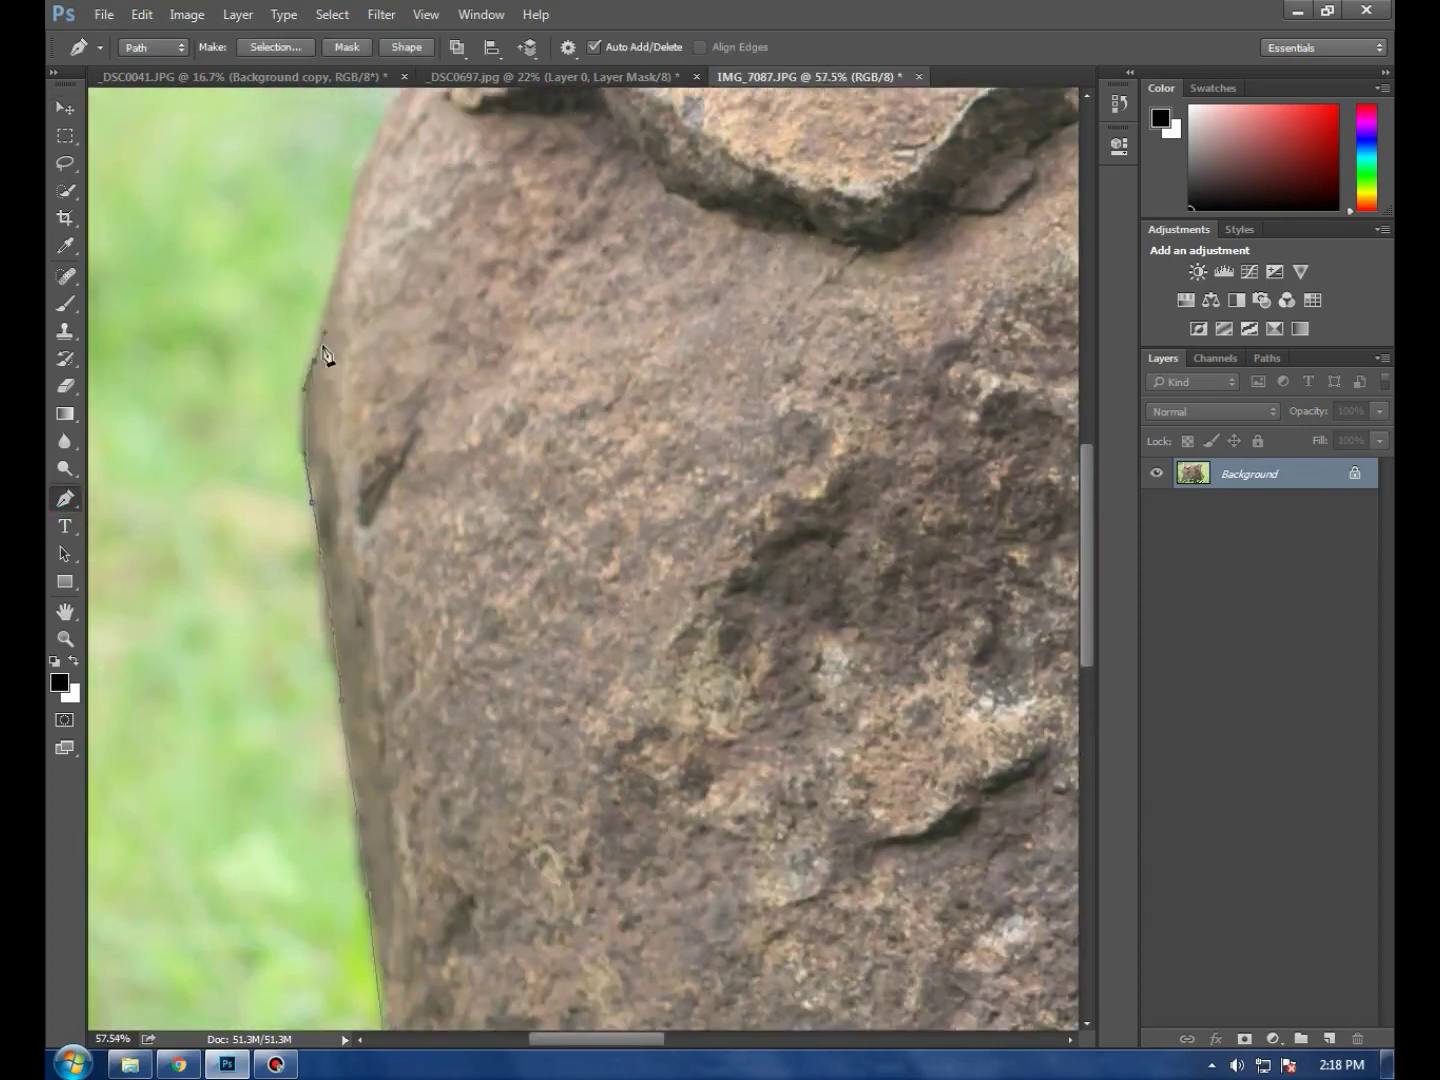
pyautogui.scroll(2, 321, 360)
pyautogui.click(432, 236)
pyautogui.scroll(1, 470, 215)
pyautogui.moveTo(360, 308); pyautogui.dragTo(389, 287)
pyautogui.moveTo(469, 245); pyautogui.dragTo(501, 237)
pyautogui.click(700, 182)
pyautogui.click(842, 175)
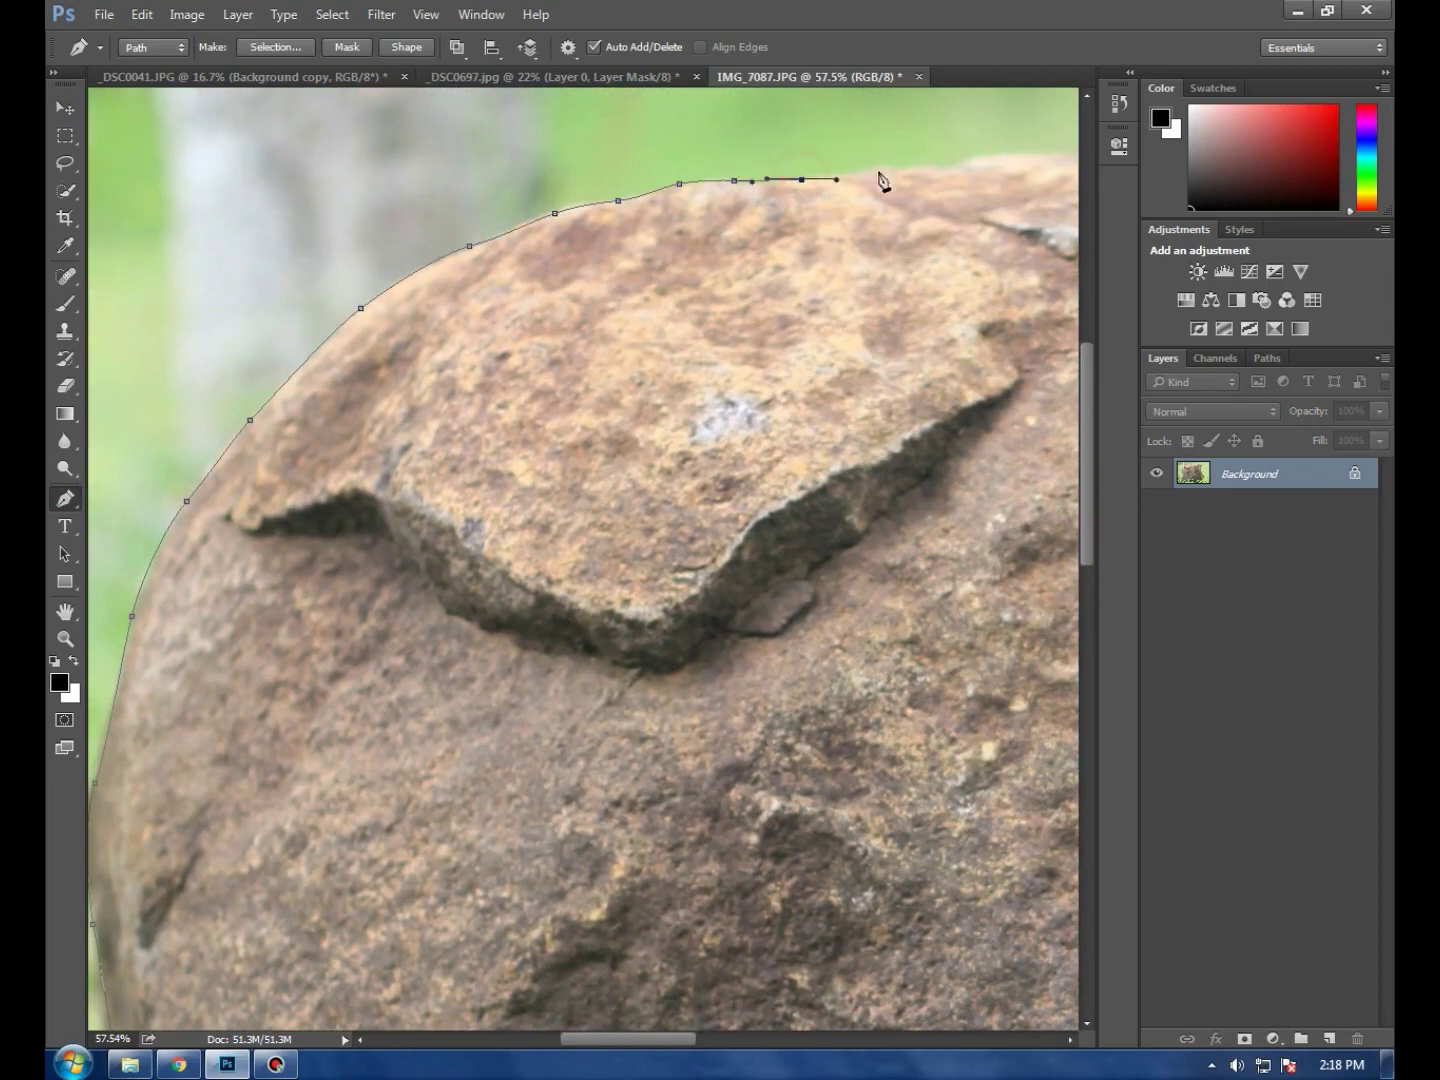
pyautogui.click(1000, 160)
pyautogui.moveTo(1022, 154); pyautogui.dragTo(633, 161)
pyautogui.click(835, 154)
pyautogui.click(1027, 136)
# Continue the Pen path down the rock's right edge and close it at the bottom
pyautogui.moveTo(1060, 160); pyautogui.dragTo(636, 225)
pyautogui.click(767, 224)
pyautogui.click(879, 305)
pyautogui.click(932, 388)
pyautogui.click(880, 558)
pyautogui.scroll(-1, 857, 634)
pyautogui.scroll(-3, 857, 634)
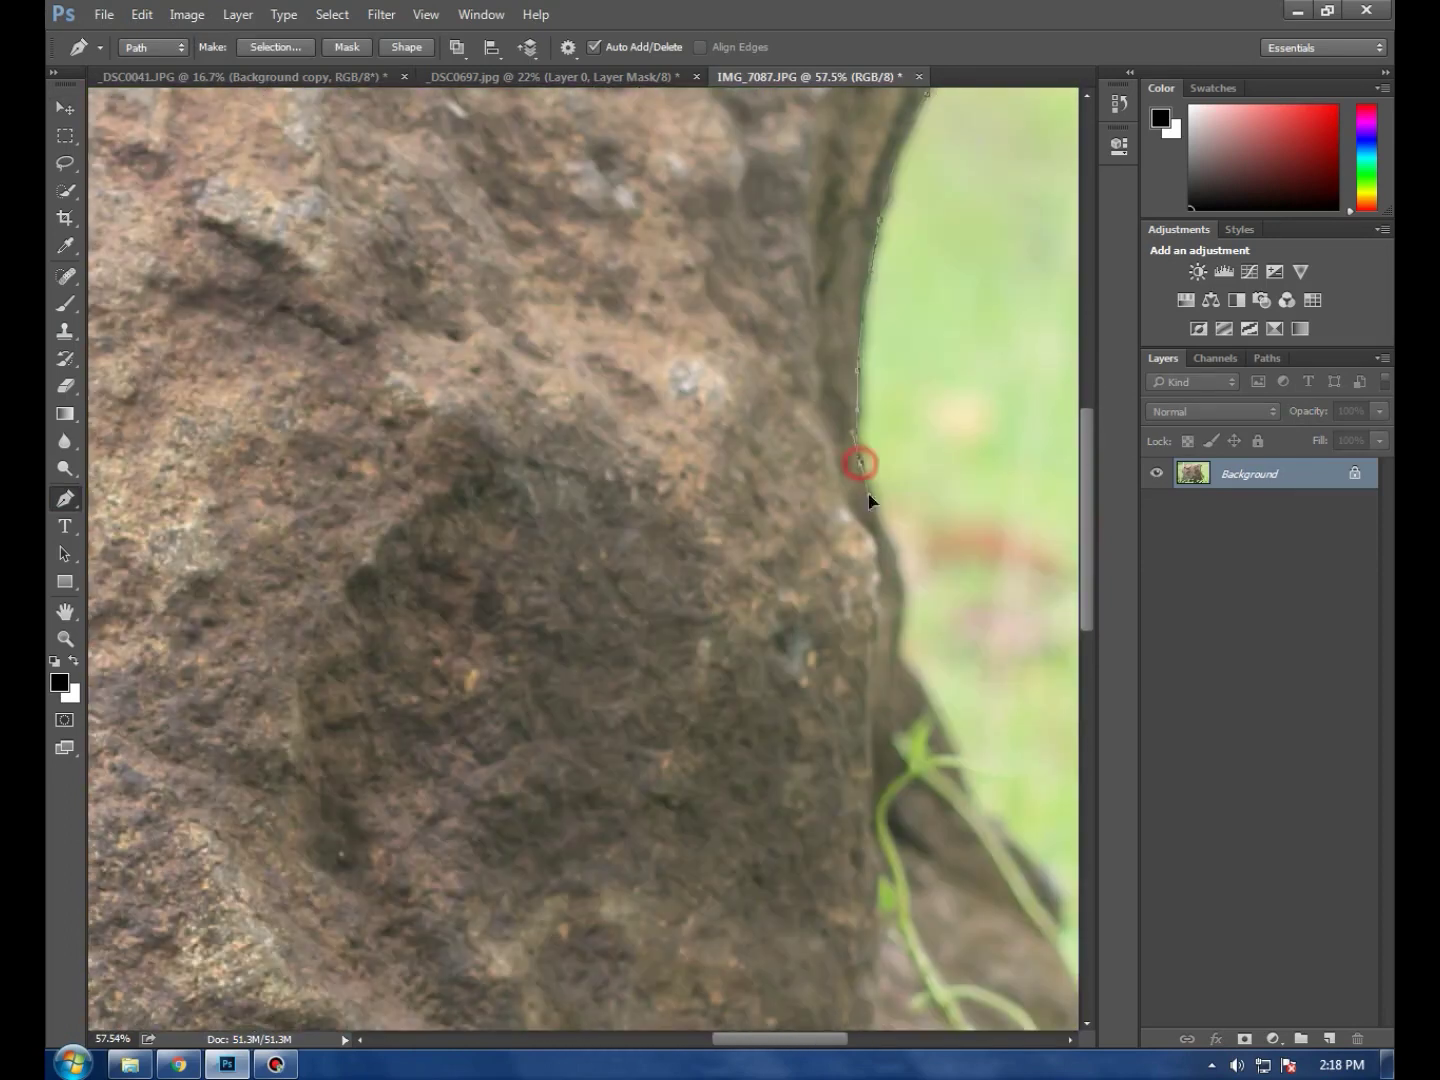
pyautogui.scroll(-2, 871, 498)
pyautogui.moveTo(942, 685); pyautogui.dragTo(803, 726)
pyautogui.click(827, 757)
pyautogui.click(897, 823)
pyautogui.click(927, 889)
pyautogui.scroll(-2, 955, 925)
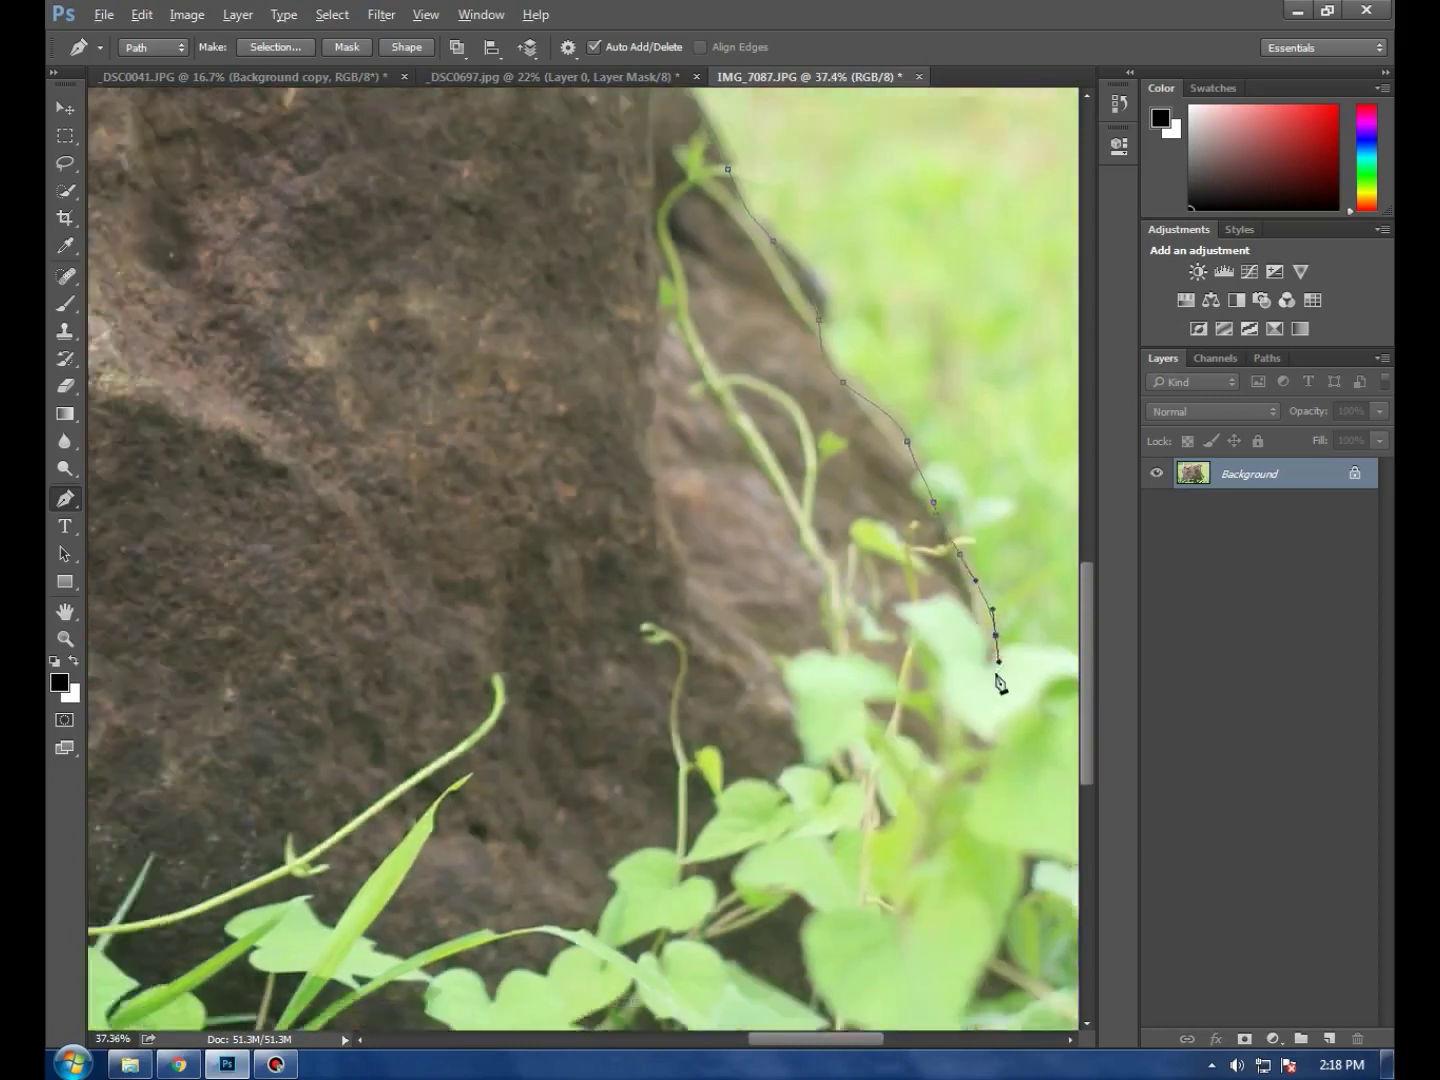
pyautogui.hotkey('ctrl', '0')
pyautogui.click(343, 942)
pyautogui.click(265, 897)
pyautogui.click(263, 852)
# Load the path as a selection and add a layer mask hiding everything outside the rock
pyautogui.hotkey('ctrl', 'Return')
pyautogui.click(1245, 1039)
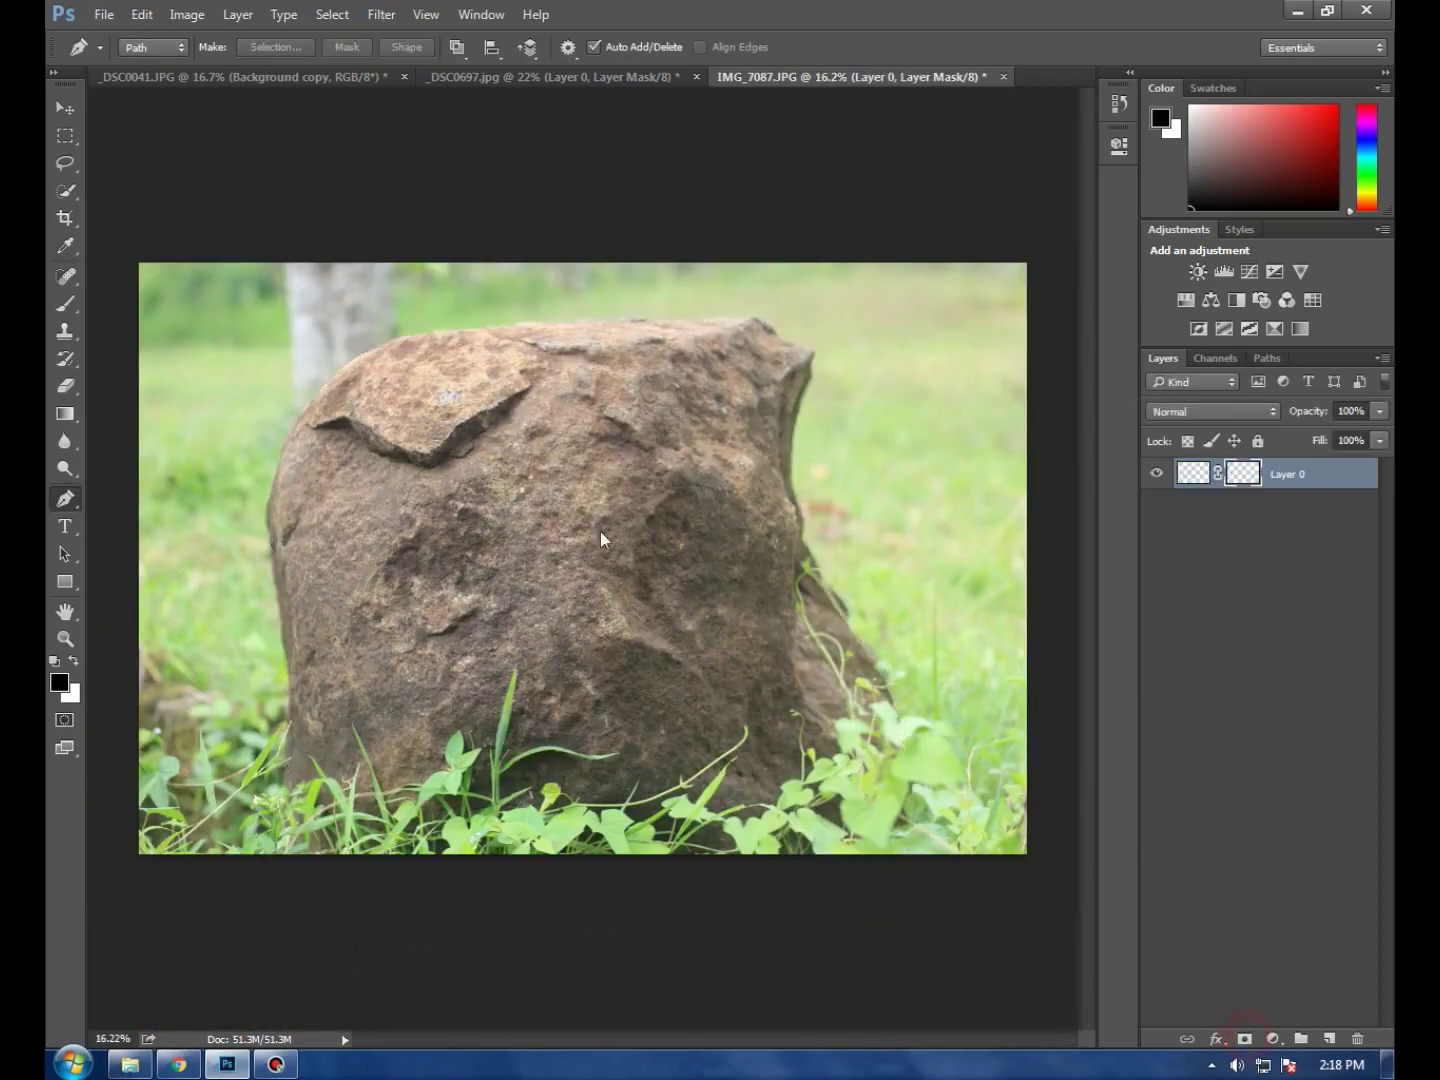
pyautogui.click(66, 106)
pyautogui.scroll(-3, 690, 567)
pyautogui.scroll(3, 472, 424)
pyautogui.scroll(-3, 855, 707)
pyautogui.scroll(3, 607, 614)
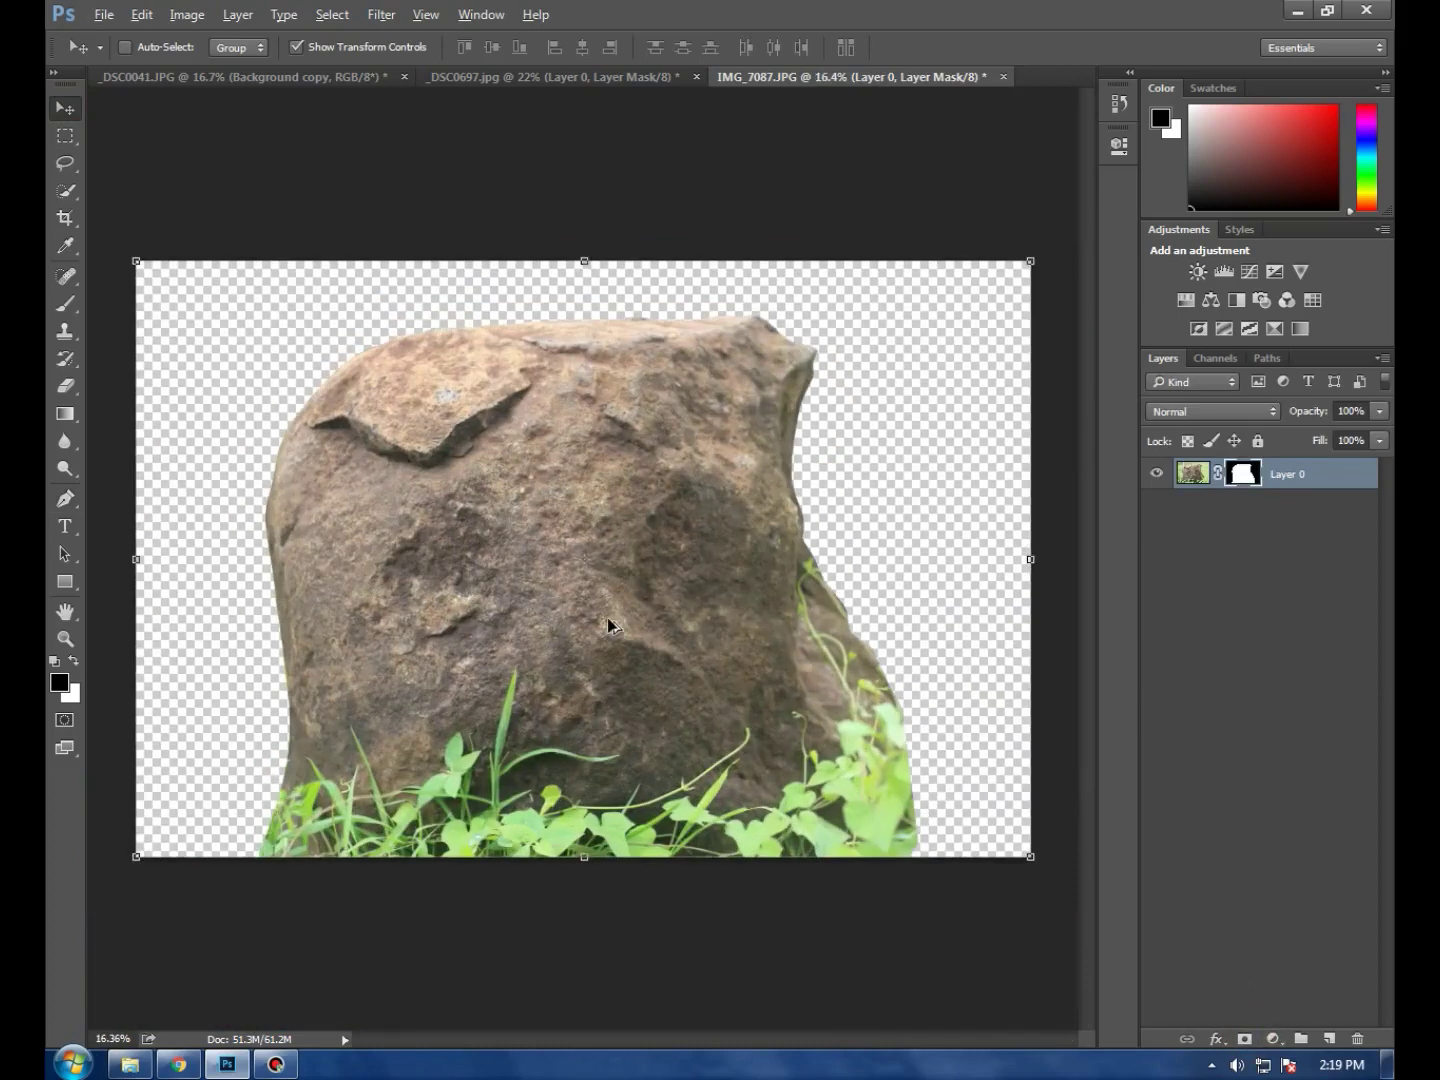
# Drag the cut-out rock layer into the cloudy beach document, accepting the colour profile conversion
pyautogui.click(63, 110)
pyautogui.scroll(-2, 566, 322)
pyautogui.click(170, 78)
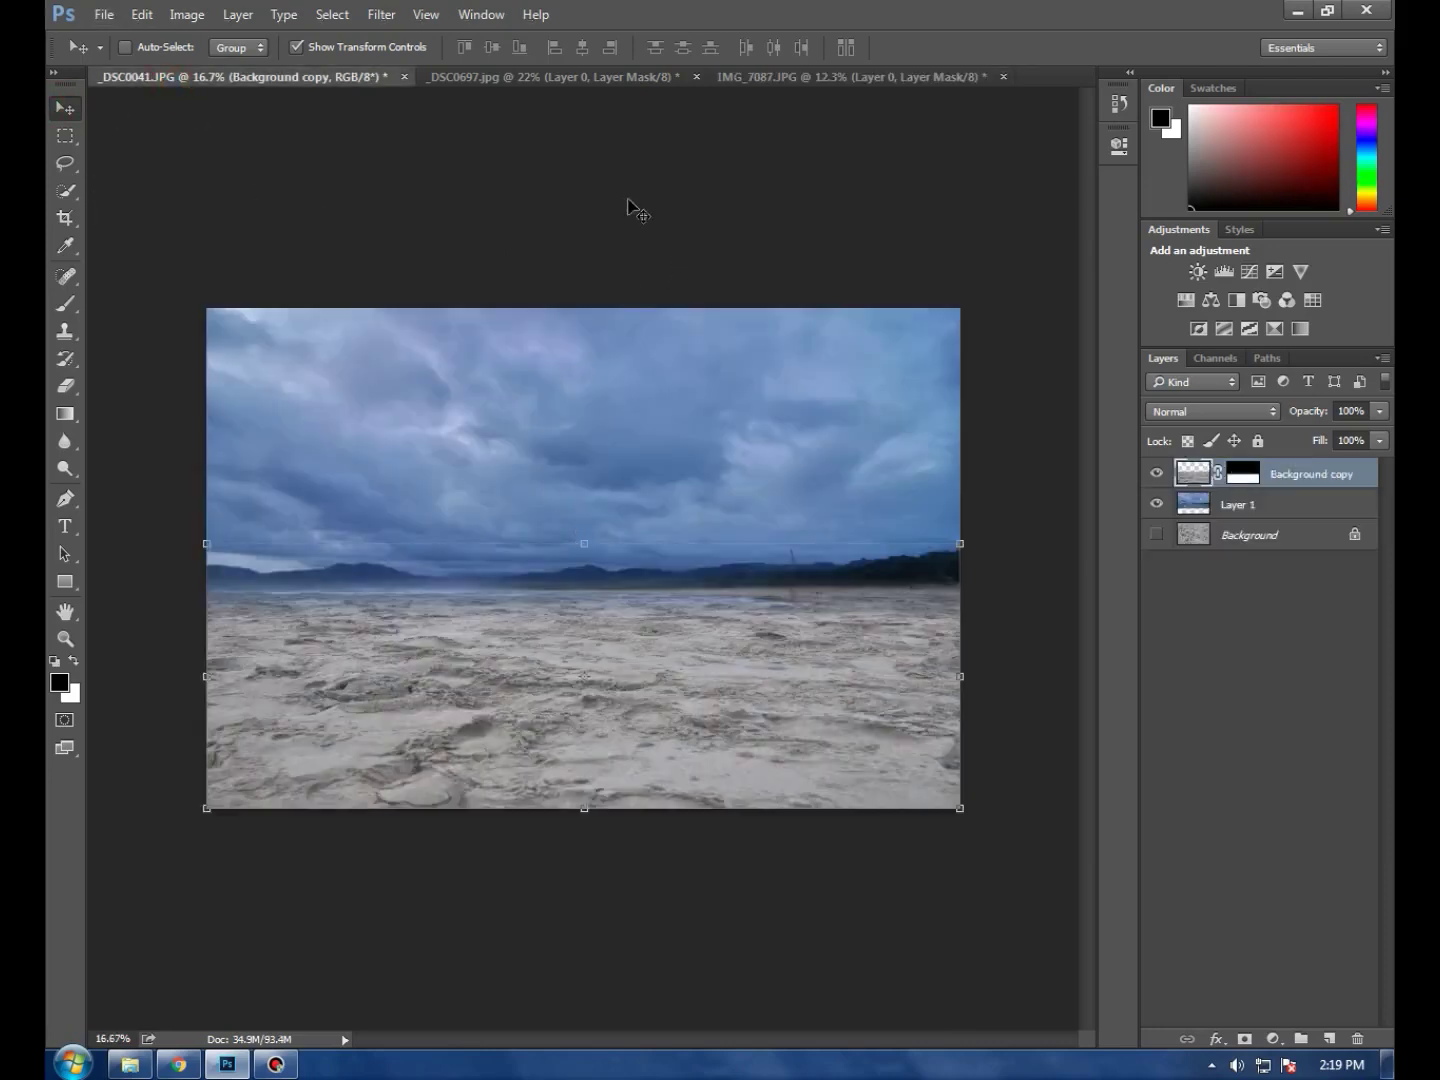
pyautogui.click(572, 80)
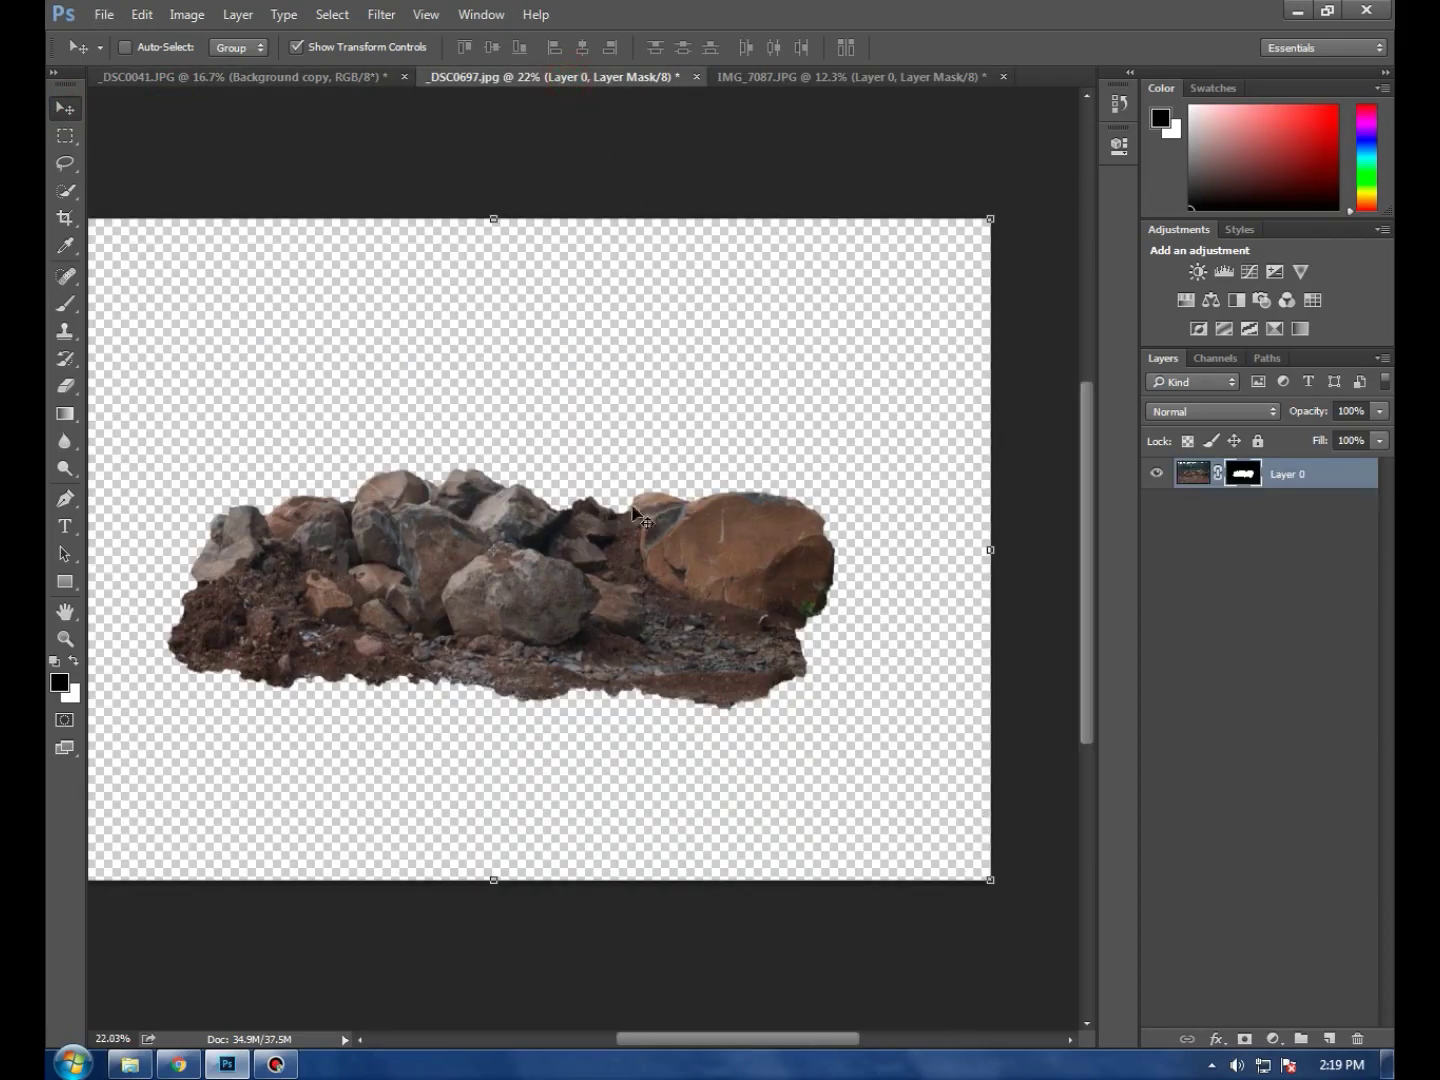
pyautogui.click(848, 77)
pyautogui.moveTo(575, 575)
pyautogui.mouseDown()
pyautogui.moveTo(250, 91)
pyautogui.moveTo(435, 638)
pyautogui.mouseUp()
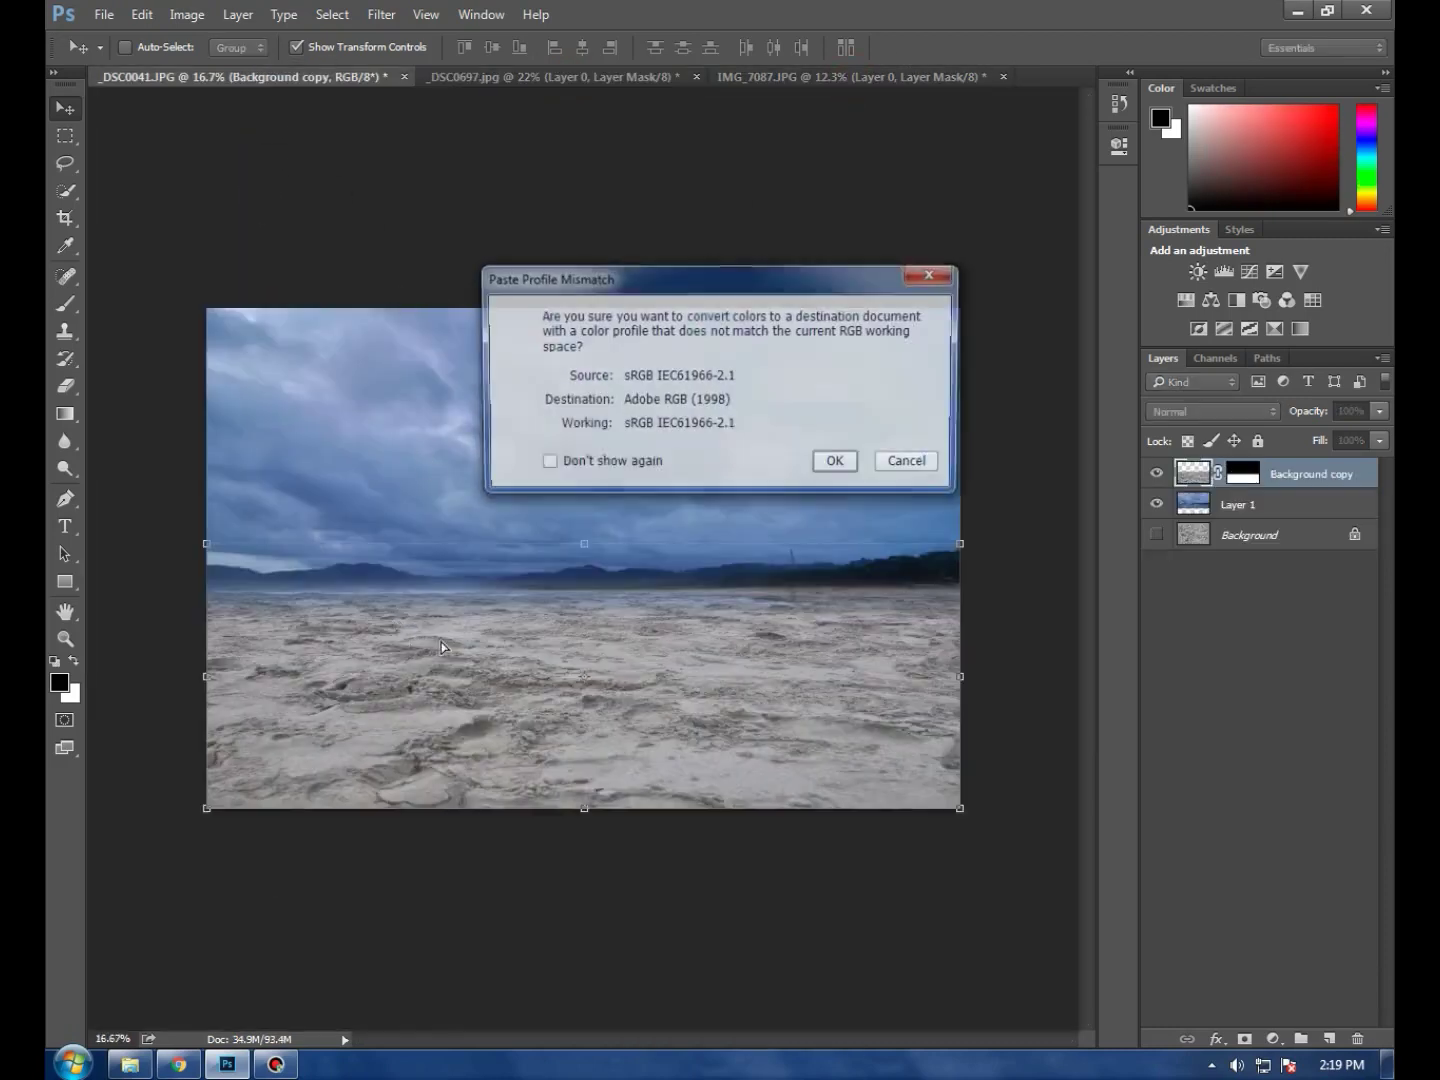
pyautogui.click(595, 468)
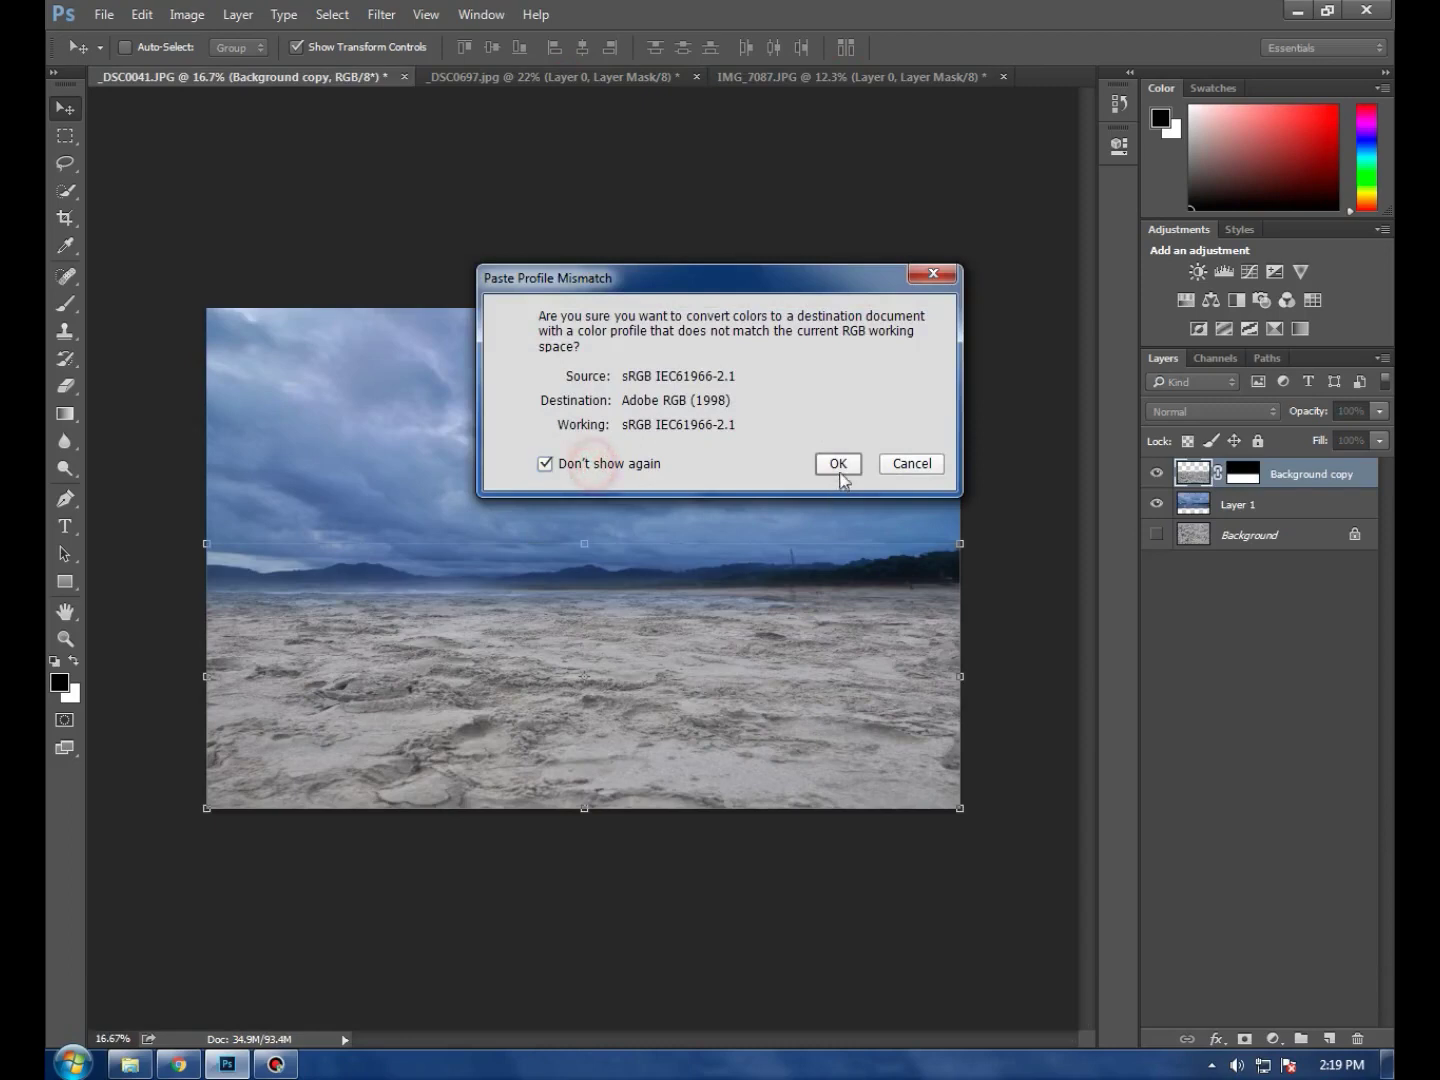
pyautogui.click(838, 463)
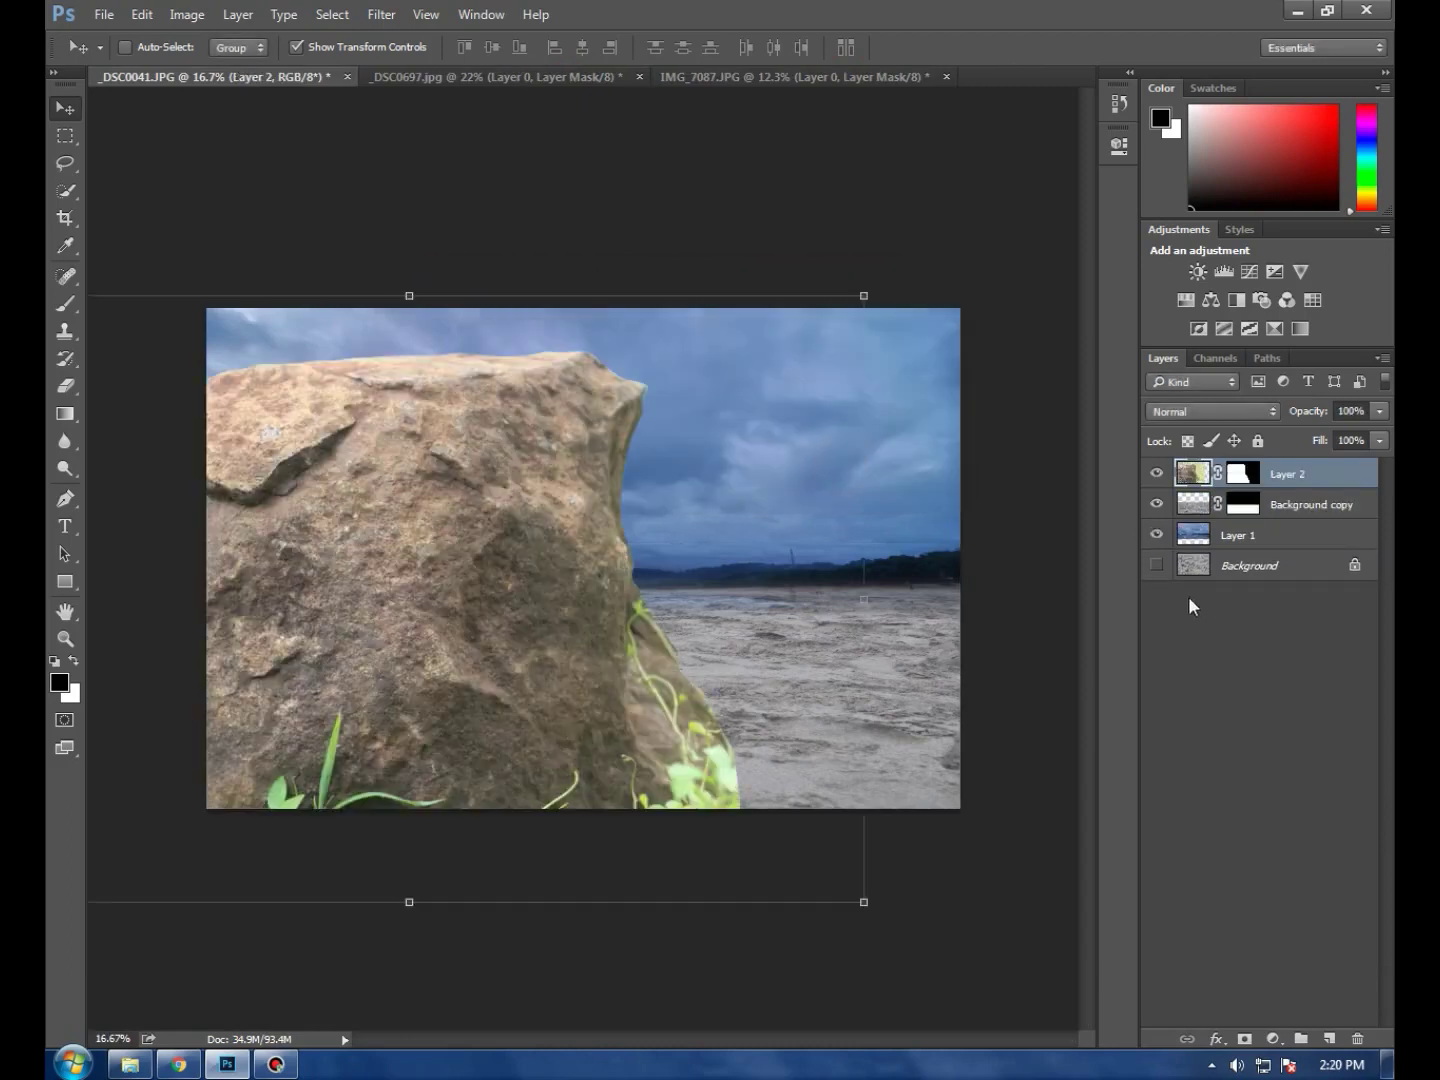
# Shrink the rock to about 48% and settle it at the lower left of the beach
pyautogui.moveTo(458, 553); pyautogui.dragTo(550, 465)
pyautogui.moveTo(956, 211)
pyautogui.mouseDown()
pyautogui.moveTo(638, 515)
pyautogui.moveTo(588, 457)
pyautogui.mouseUp()
pyautogui.click(311, 648)
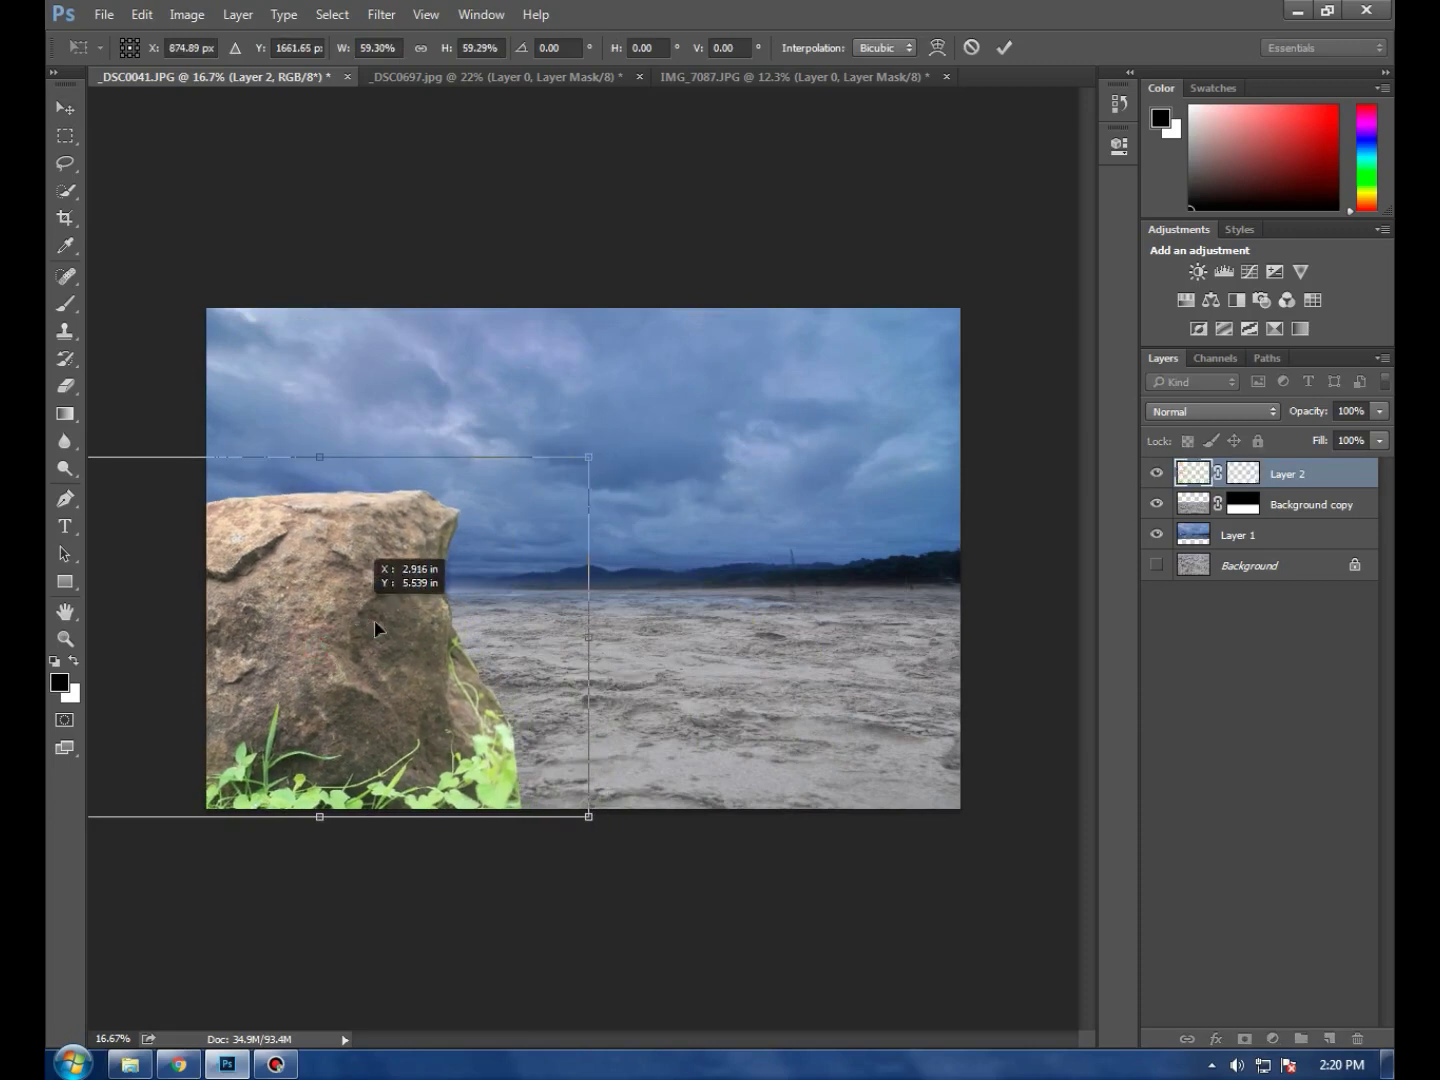
pyautogui.moveTo(346, 622); pyautogui.dragTo(440, 594)
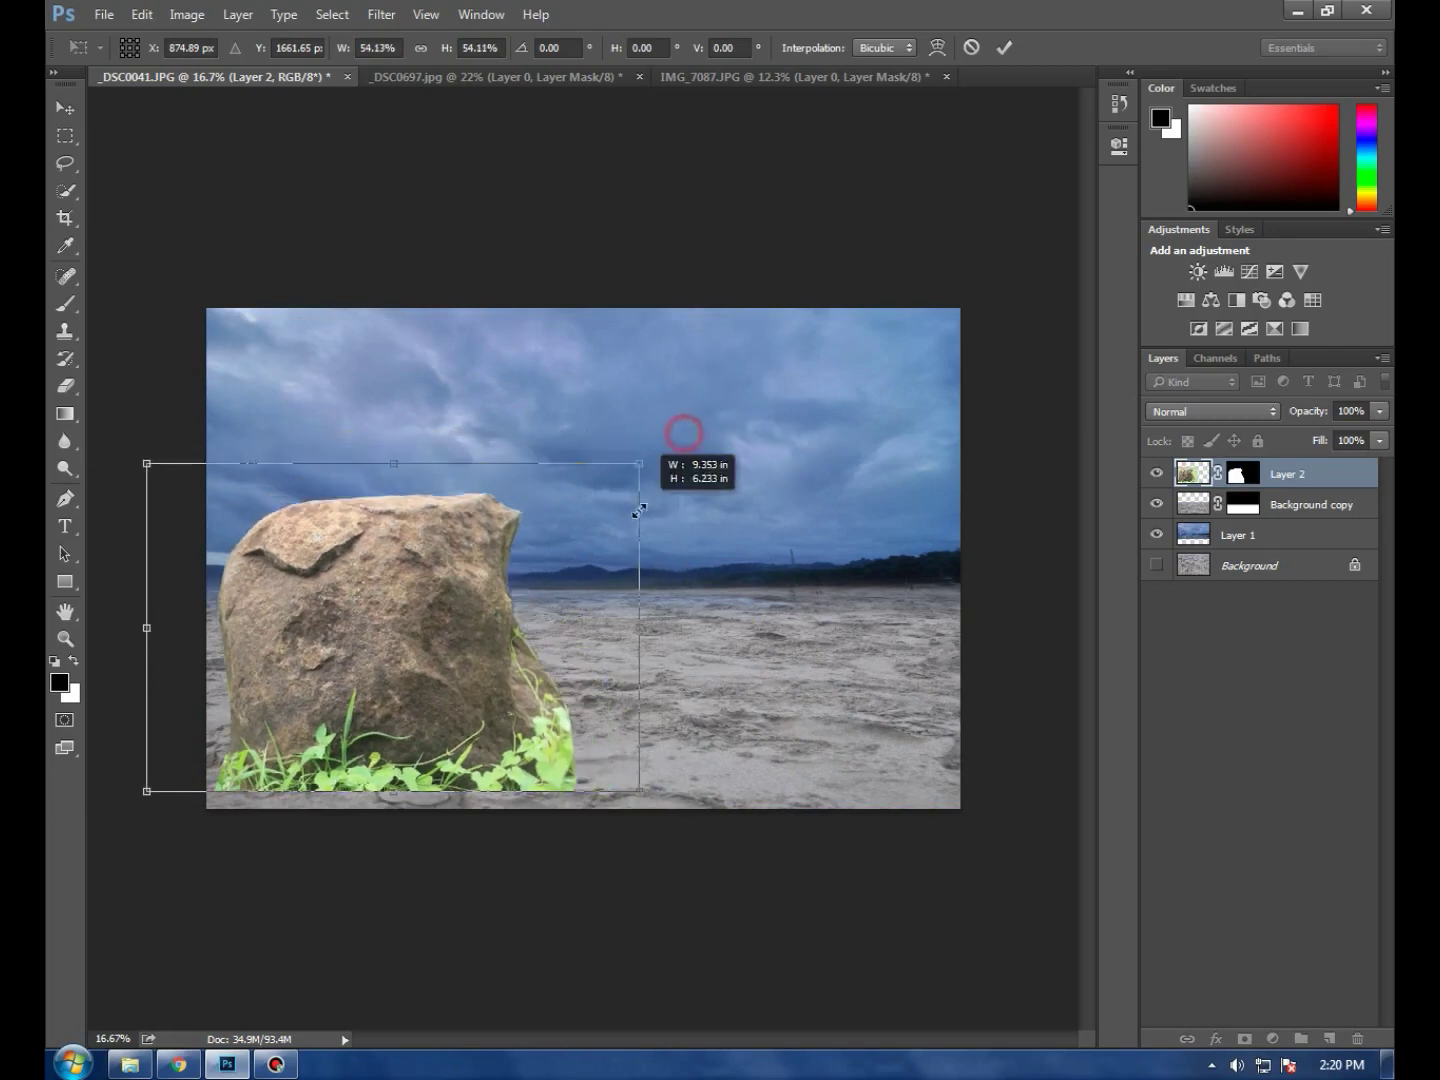
pyautogui.moveTo(690, 437); pyautogui.dragTo(586, 505)
pyautogui.moveTo(397, 635)
pyautogui.mouseDown()
pyautogui.moveTo(413, 677)
pyautogui.moveTo(398, 677)
pyautogui.mouseUp()
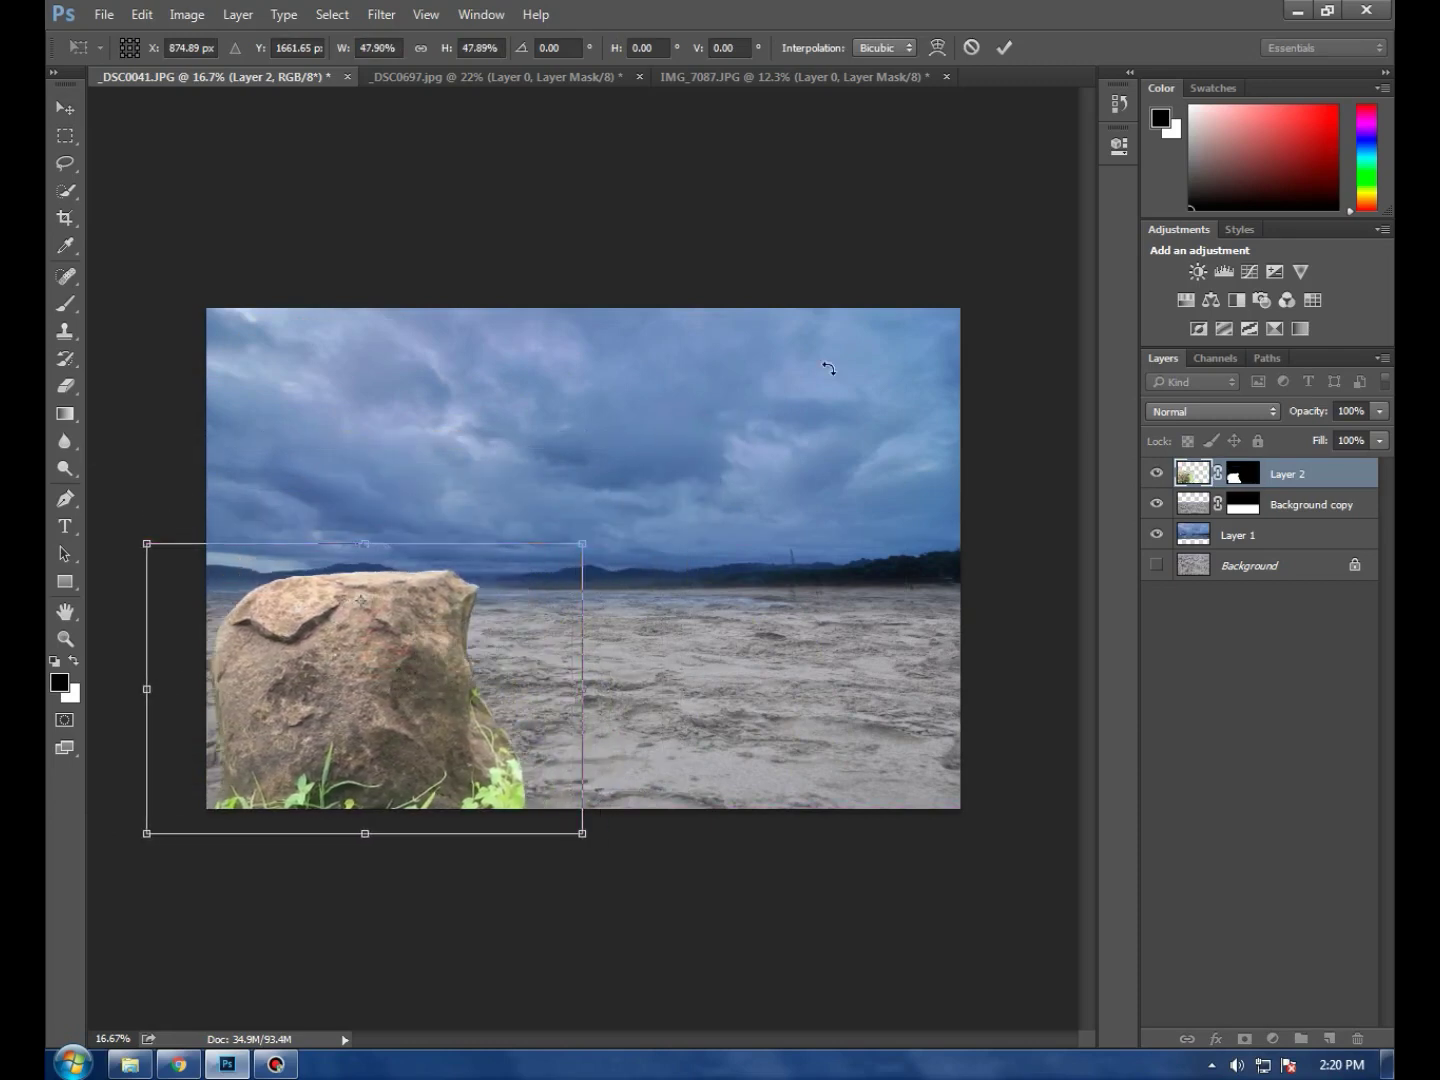
pyautogui.click(1004, 47)
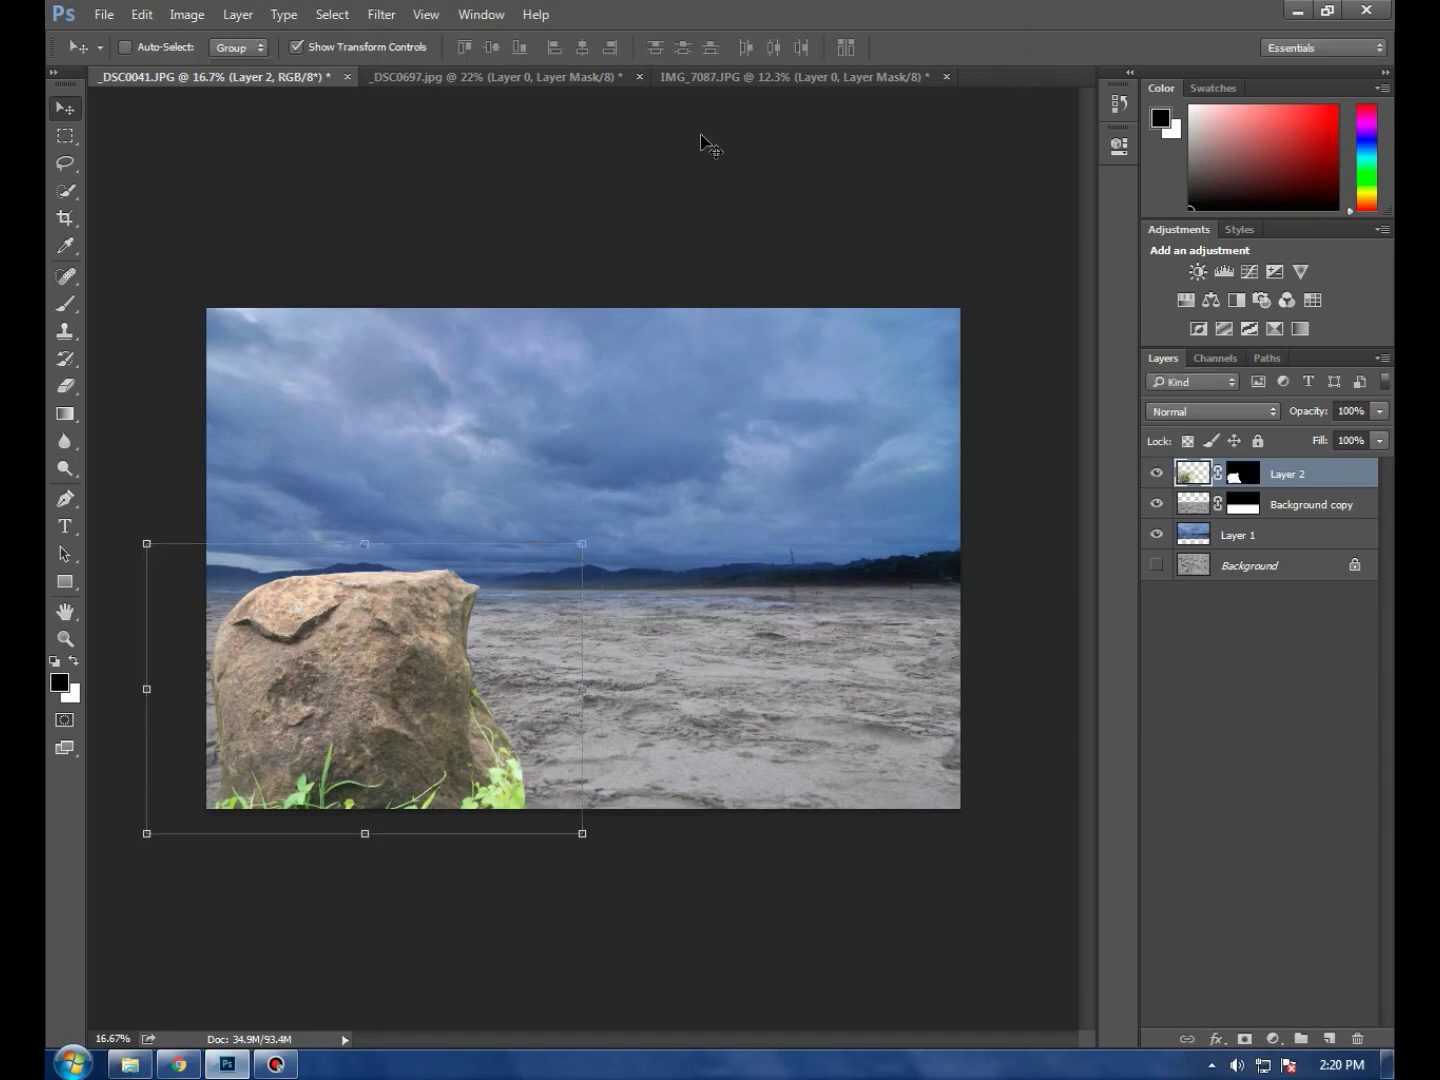
pyautogui.click(528, 80)
# Close the rock photo IMG_7087 without saving changes
pyautogui.click(722, 78)
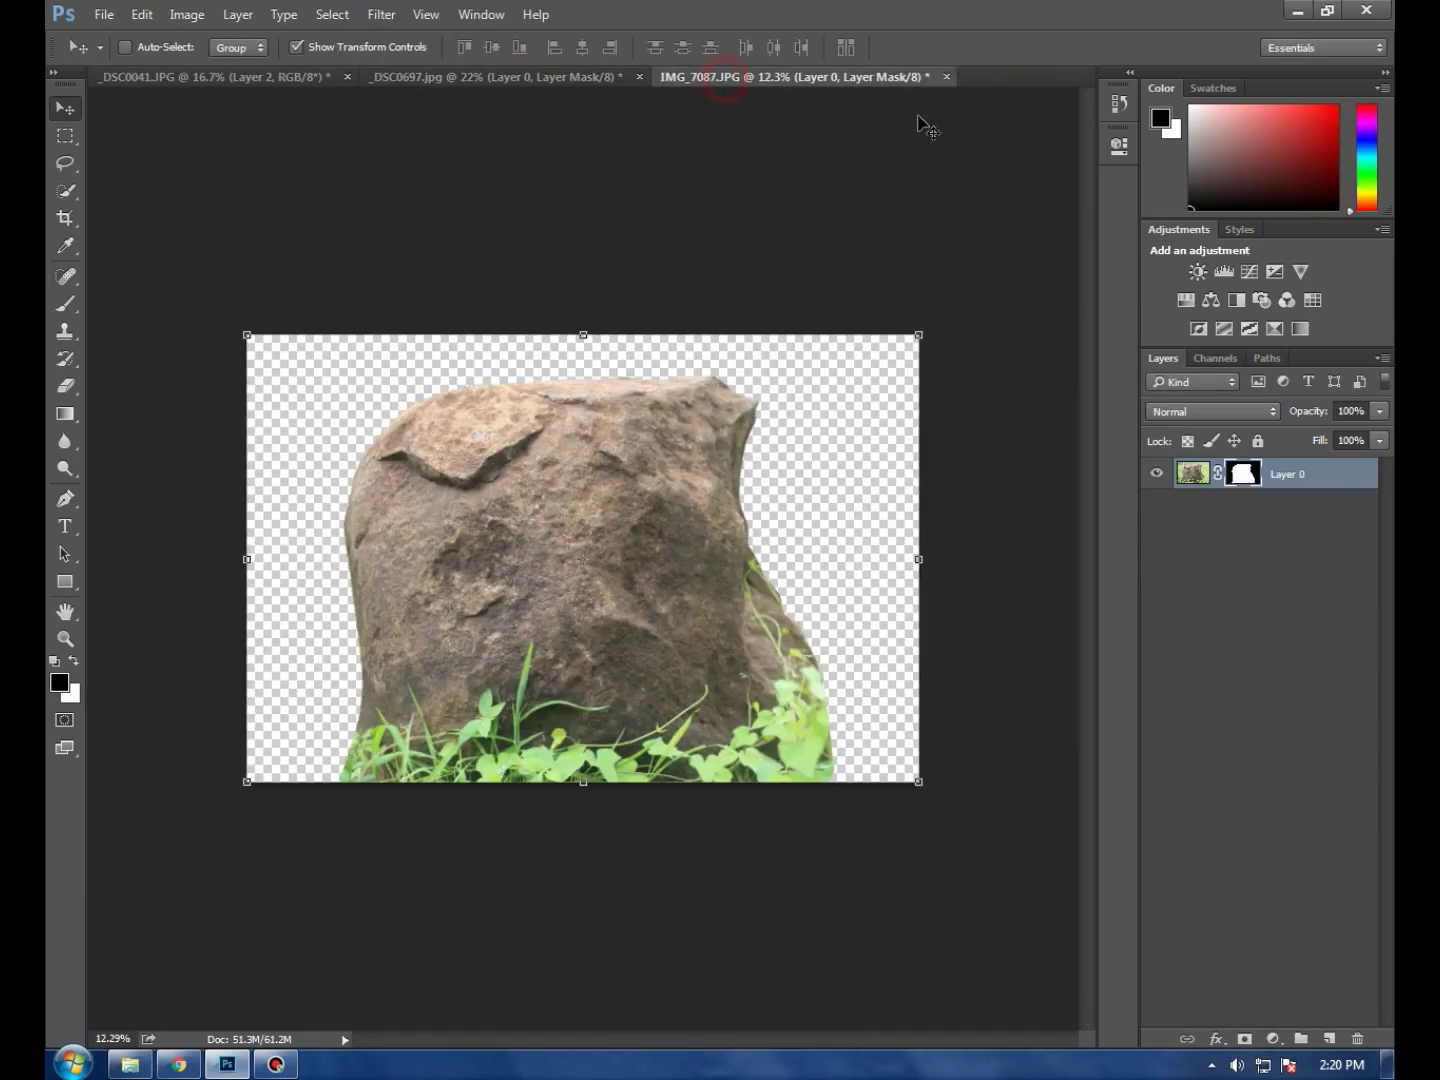
pyautogui.click(946, 77)
pyautogui.click(723, 405)
# Open the dirt road photo _DSC0975.JPG
pyautogui.click(104, 15)
pyautogui.click(125, 57)
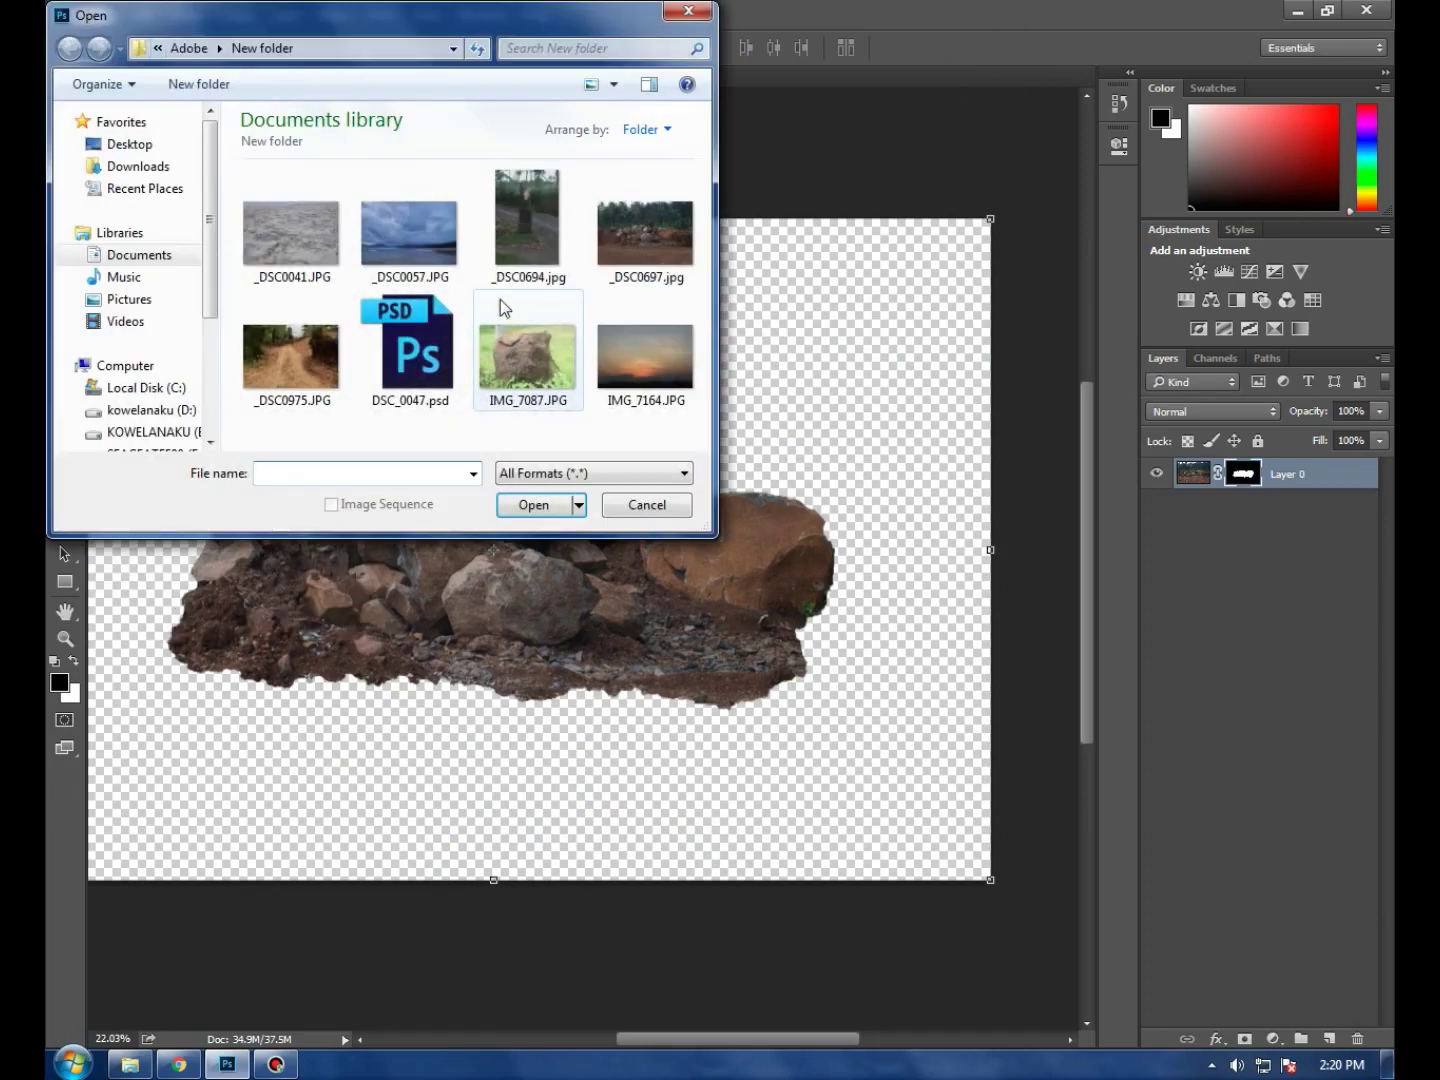
pyautogui.click(527, 230)
pyautogui.click(410, 235)
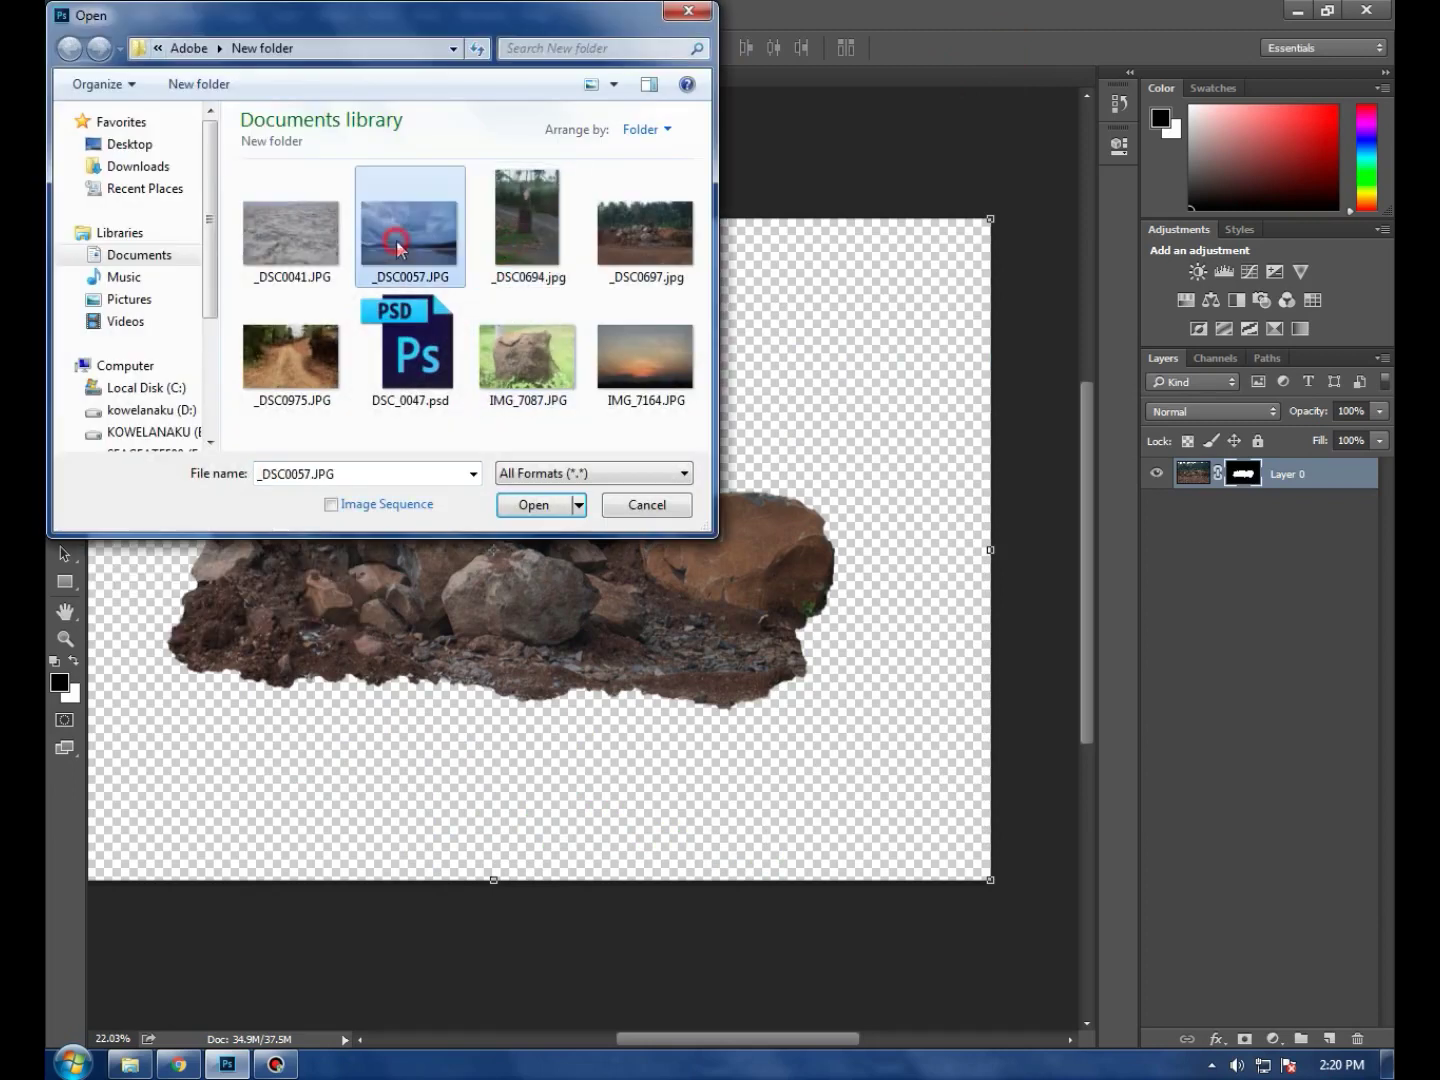
pyautogui.click(416, 345)
pyautogui.click(322, 376)
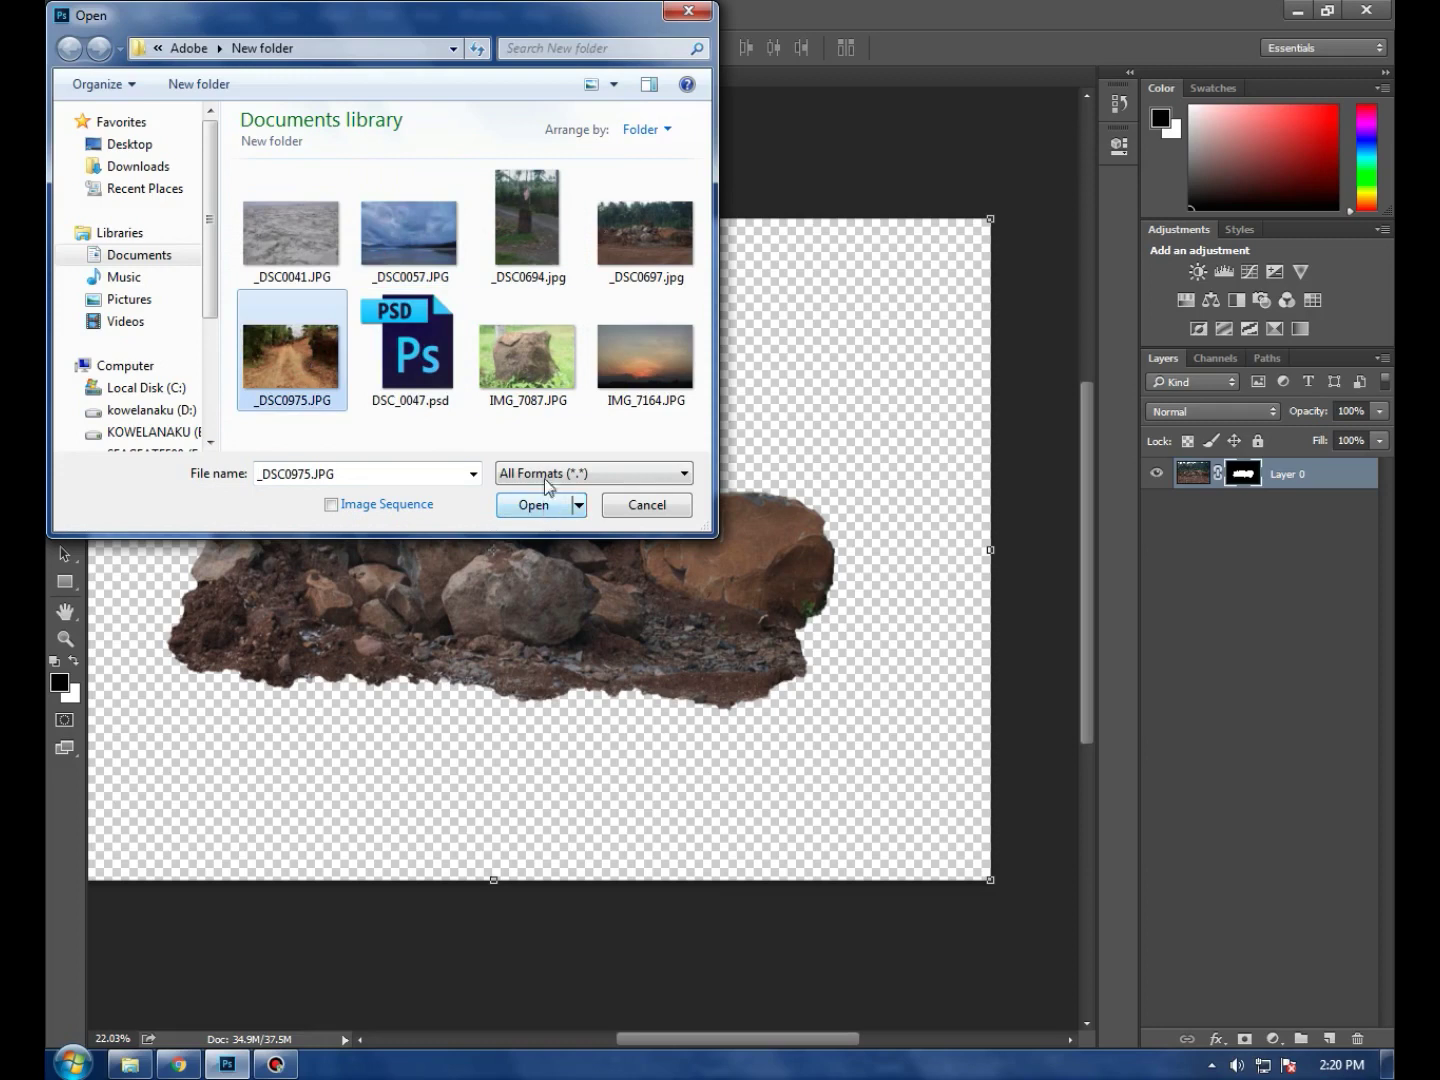
pyautogui.click(533, 505)
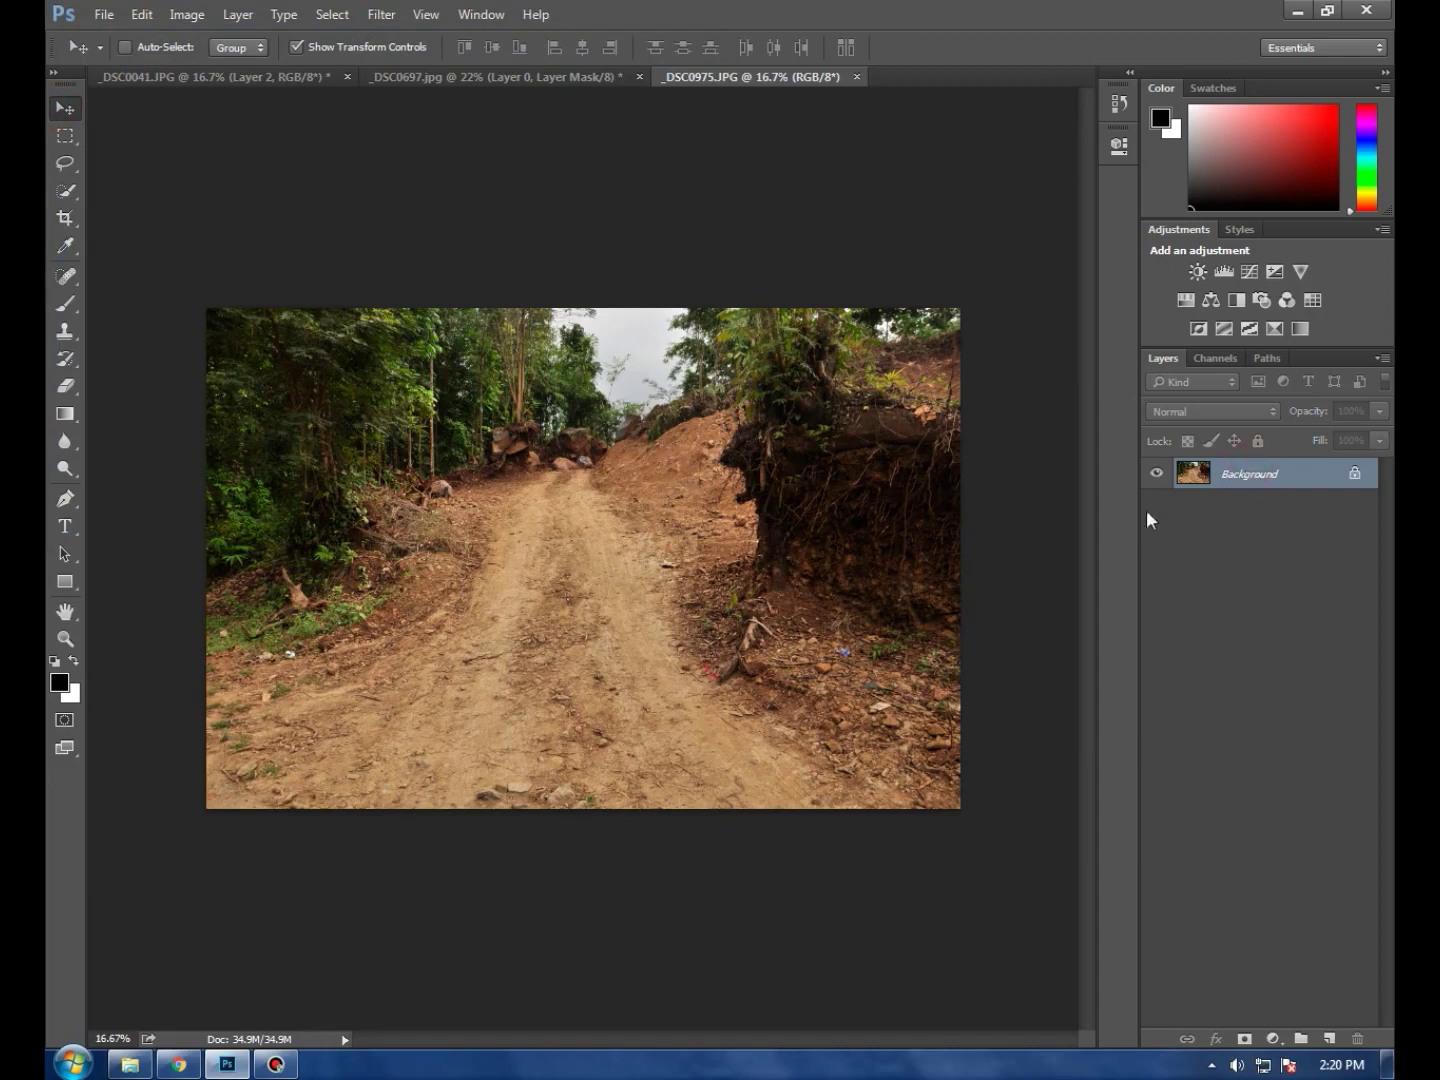
# Try the Quick Selection and Lasso tools, then settle on the Pen tool
pyautogui.click(65, 190)
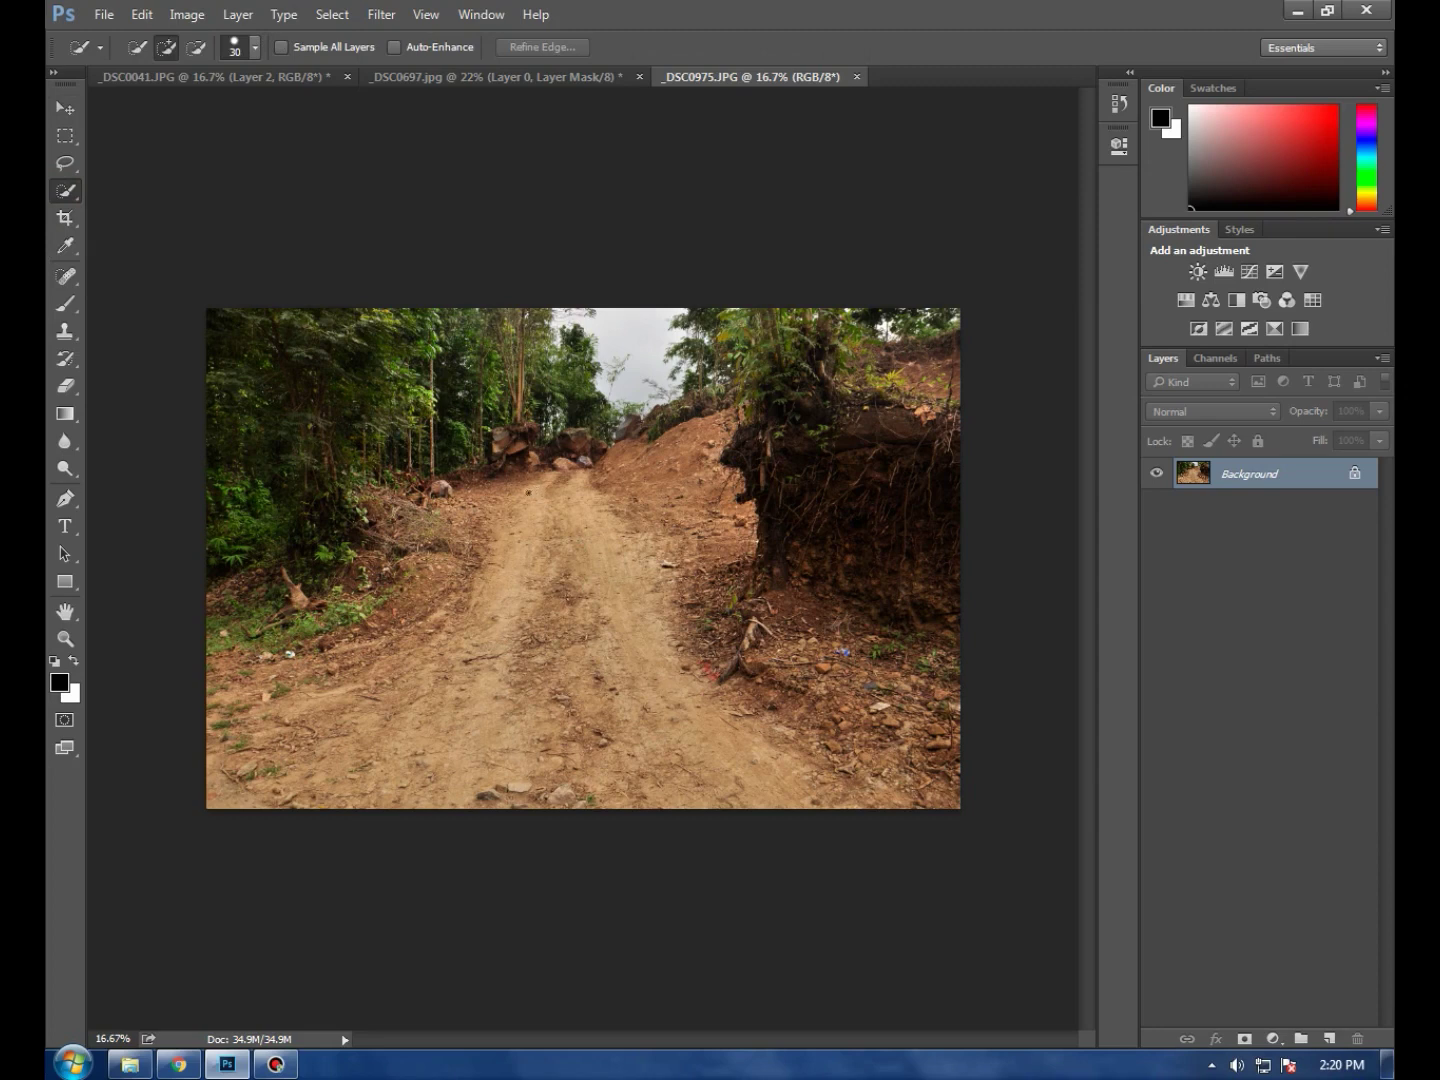
pyautogui.press('v')
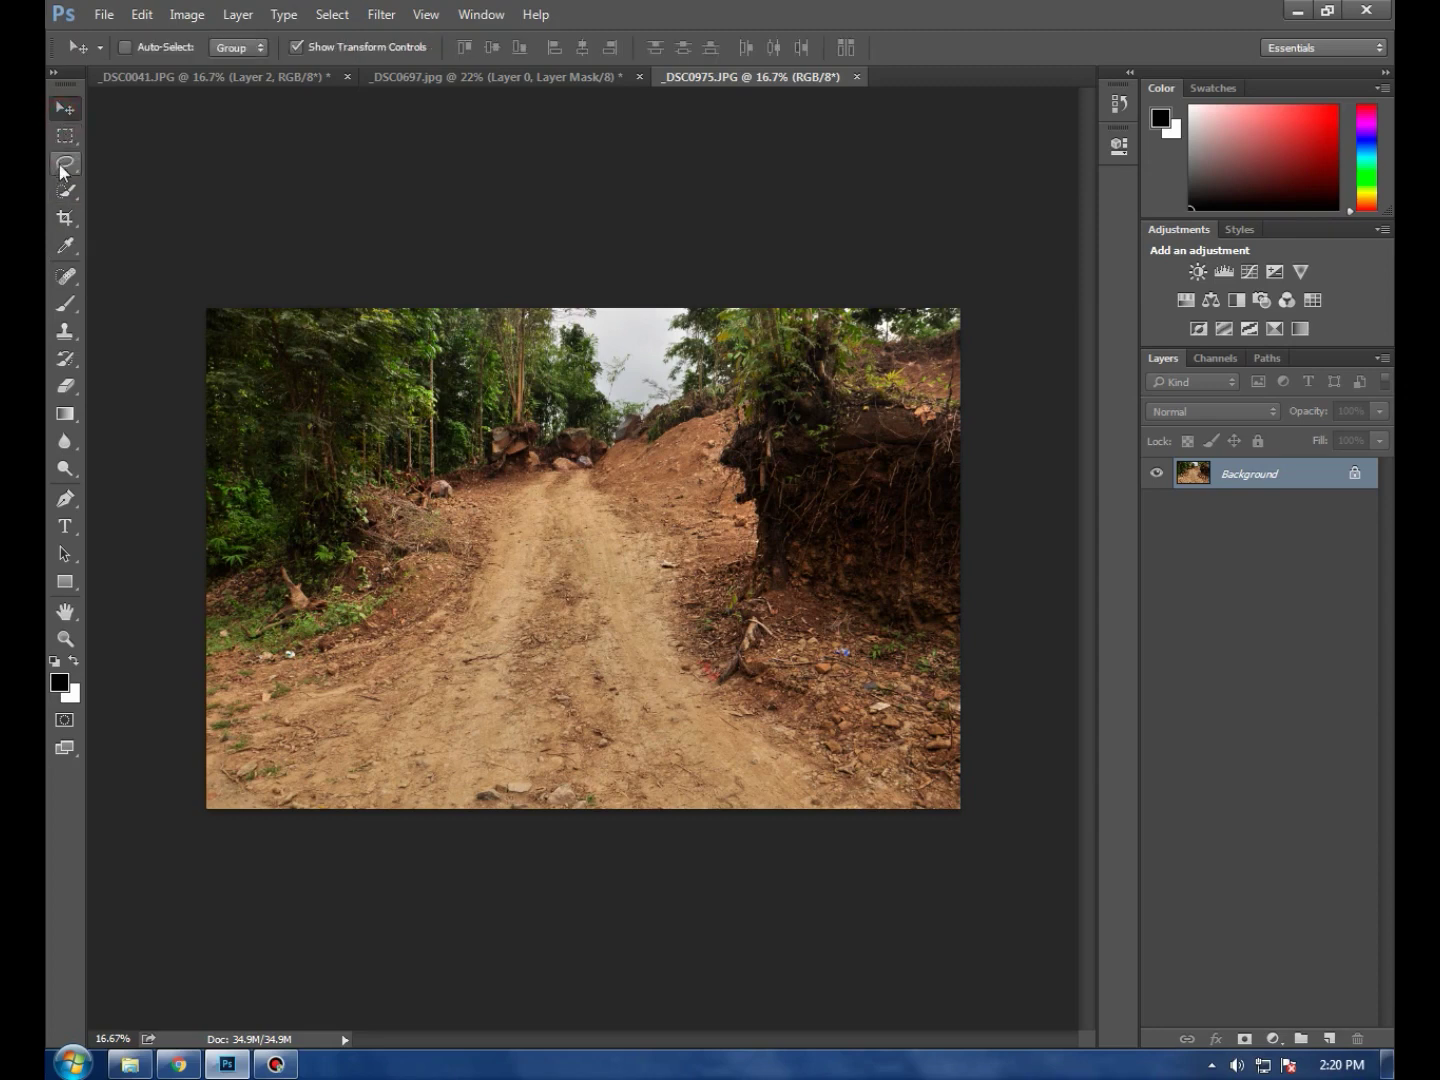
pyautogui.click(60, 161)
pyautogui.click(142, 158)
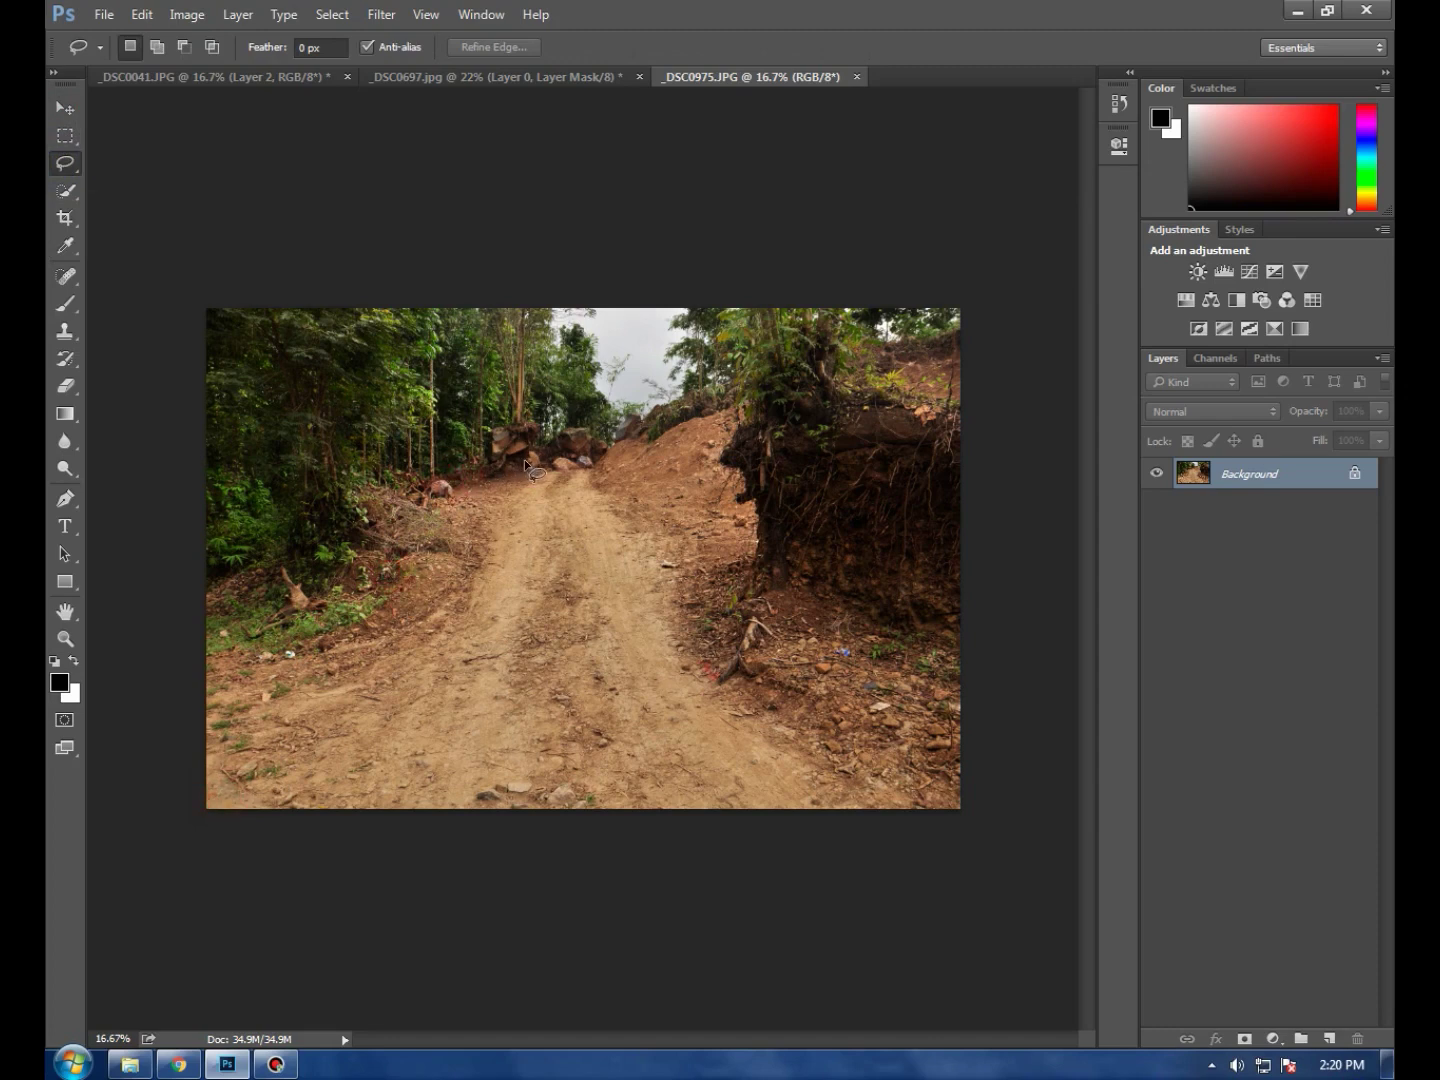
pyautogui.click(64, 498)
# Trace a closed Pen path around the dirt road, extending below the image edge
pyautogui.click(228, 842)
pyautogui.click(450, 528)
pyautogui.click(497, 467)
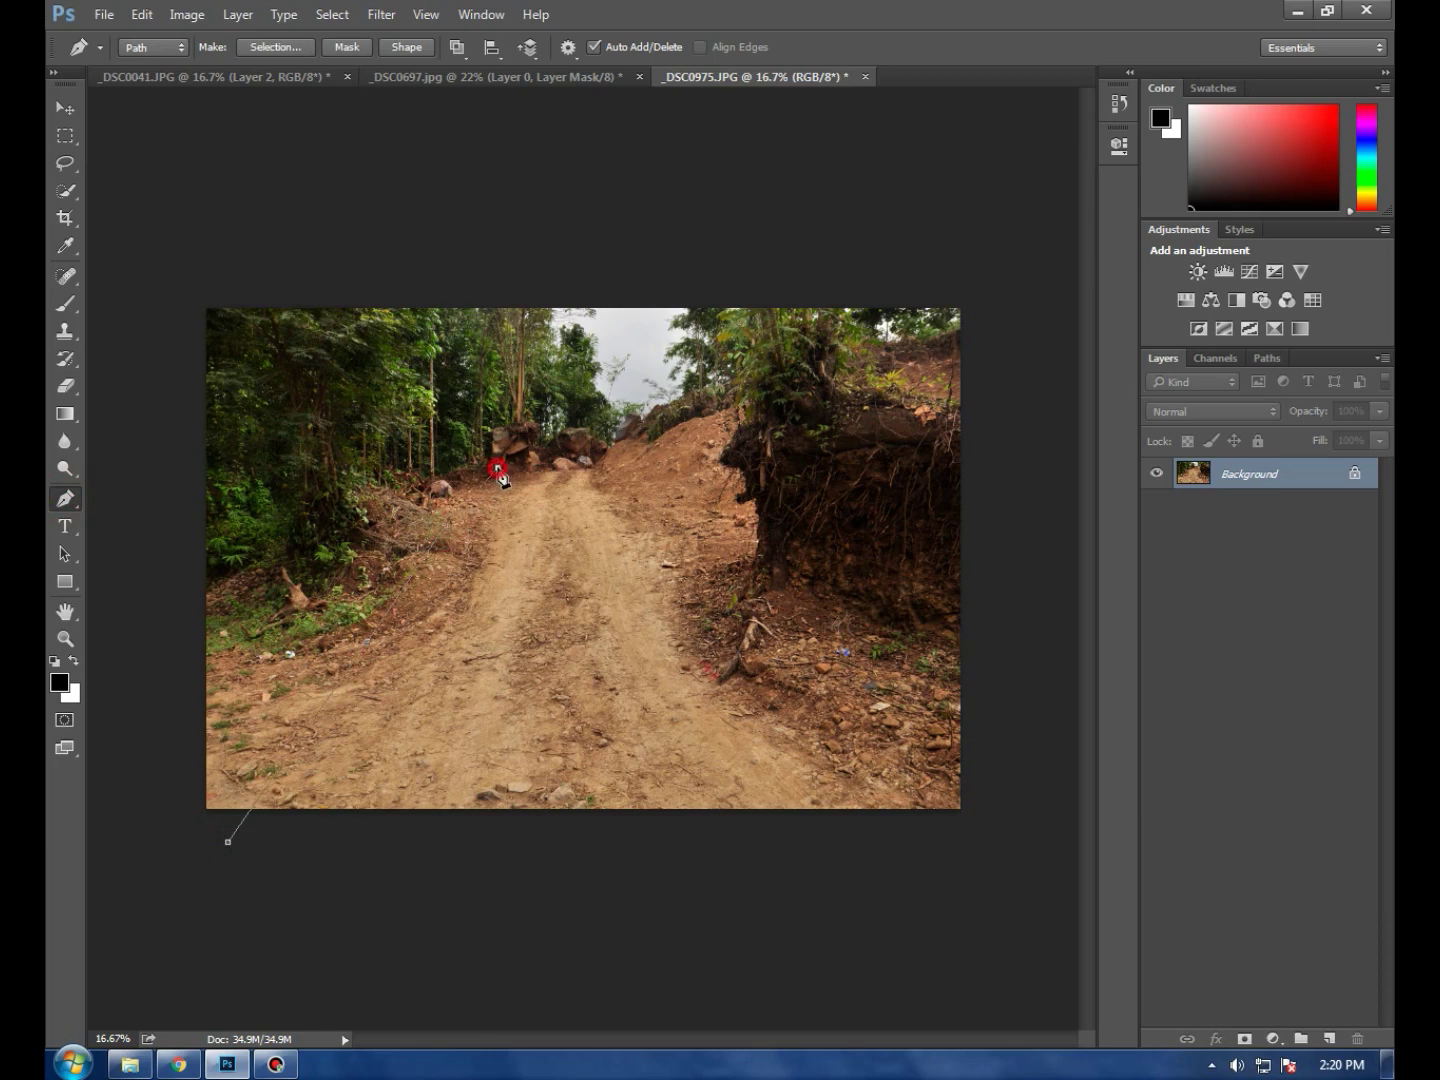
pyautogui.moveTo(651, 472); pyautogui.dragTo(803, 622)
pyautogui.click(987, 763)
pyautogui.click(997, 862)
pyautogui.click(835, 909)
pyautogui.click(391, 894)
pyautogui.click(255, 879)
# Convert the road path to a selection and mask out everything outside the road
pyautogui.rightClick(462, 783)
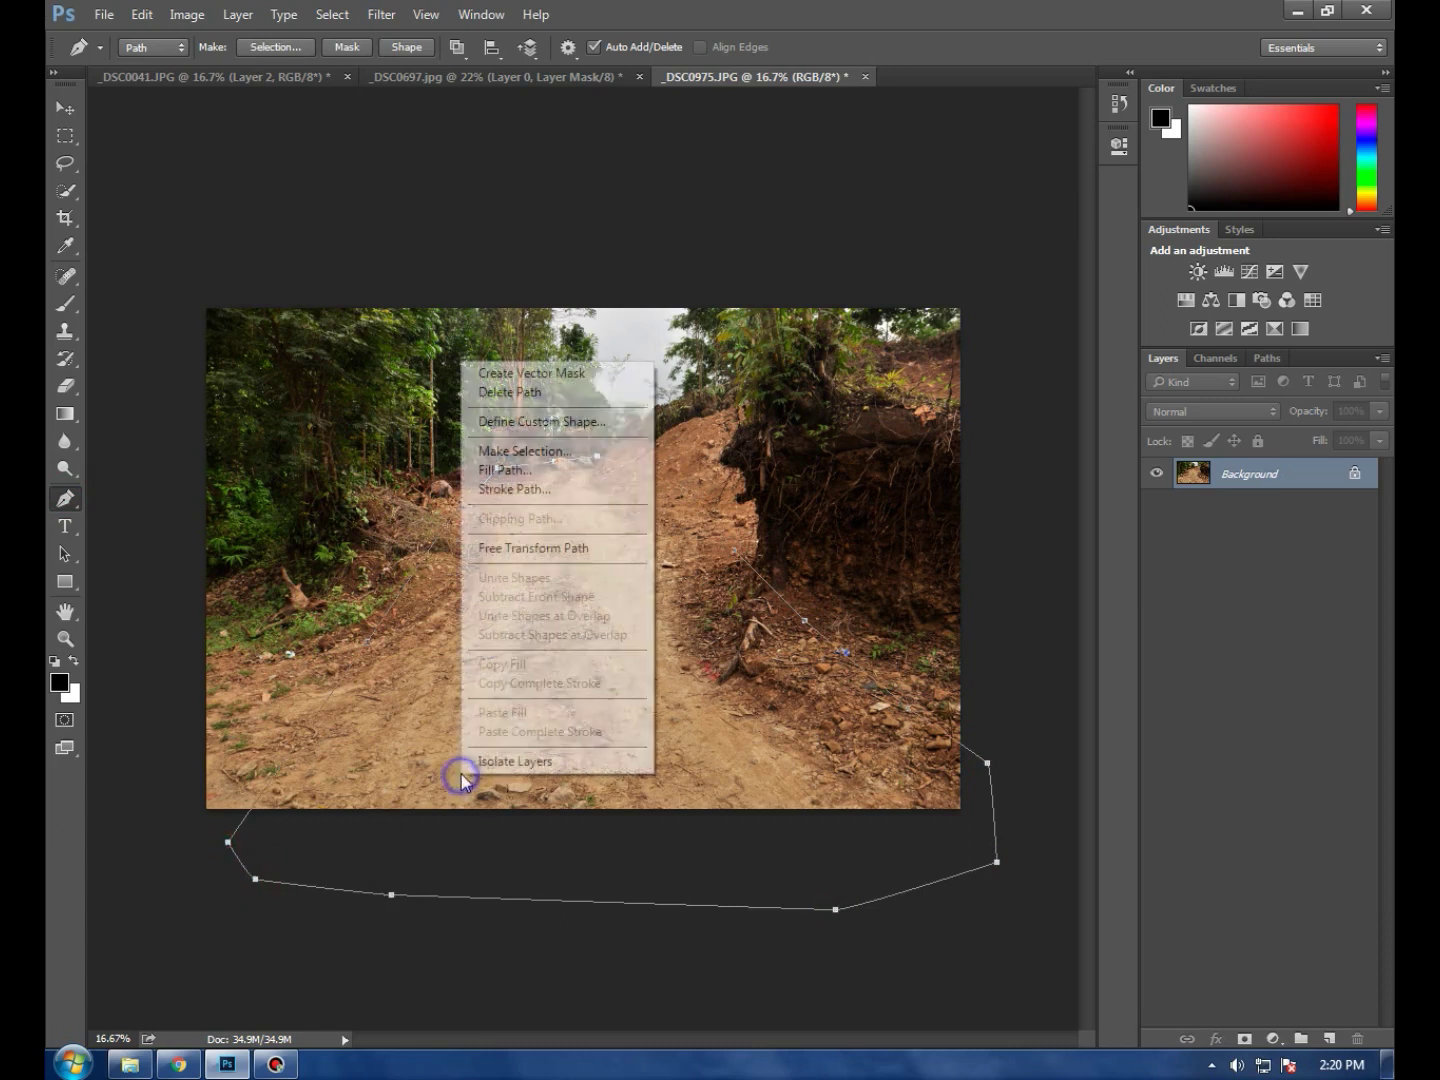
pyautogui.click(556, 451)
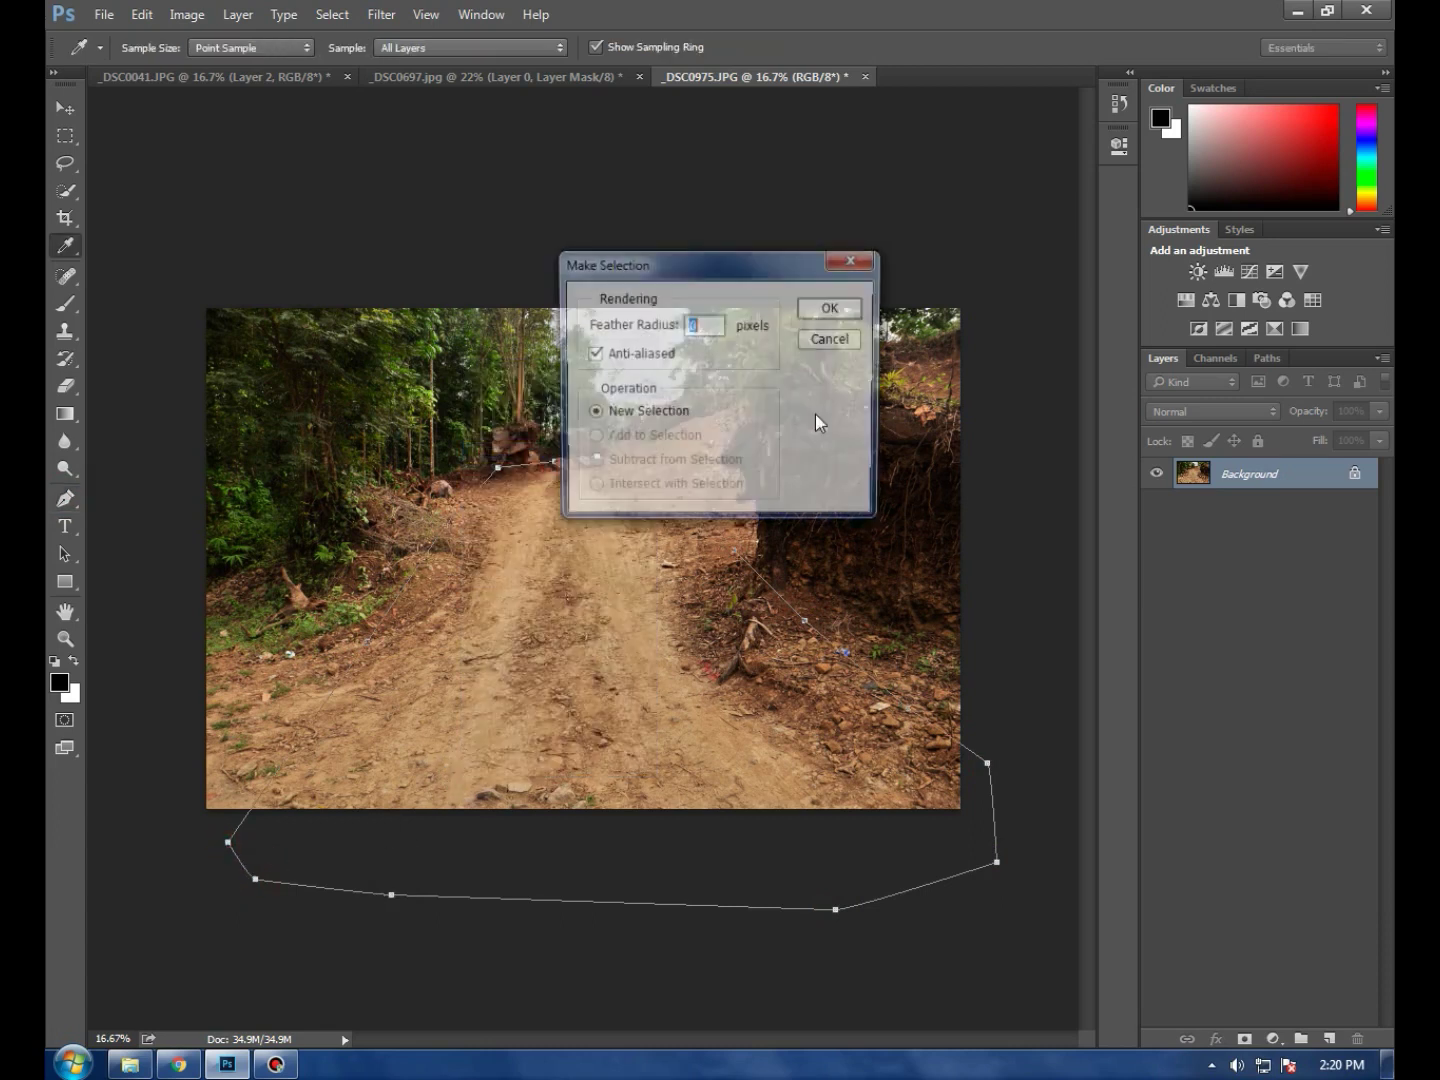
pyautogui.click(842, 308)
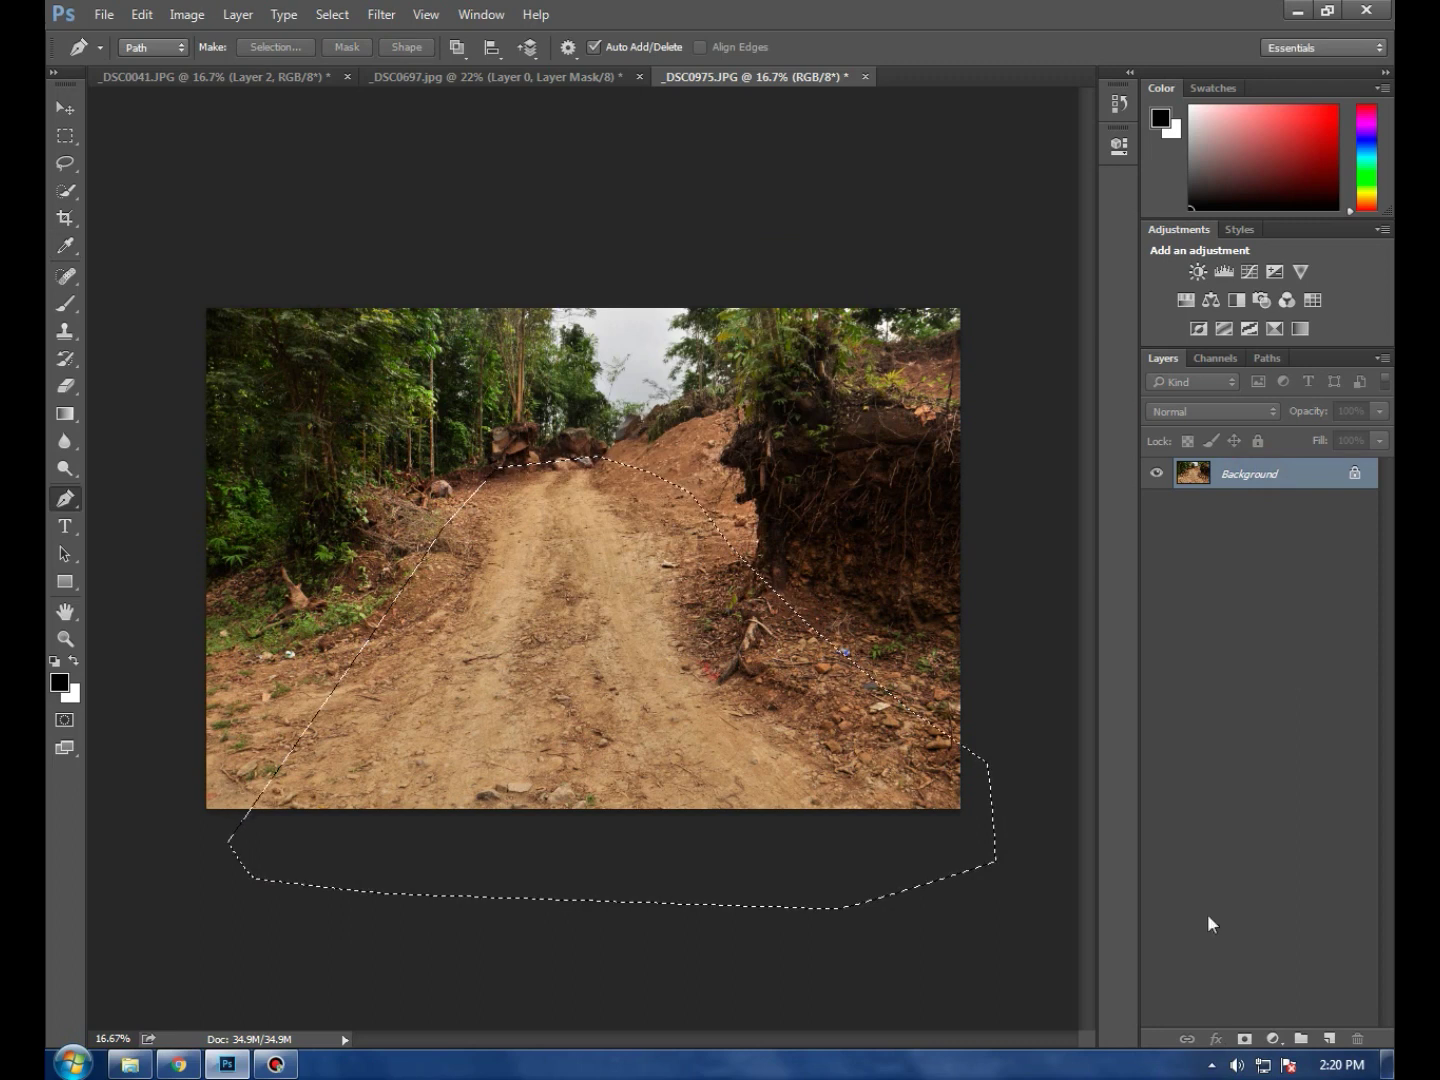
pyautogui.click(1244, 1038)
# Bring the dirt road layer into the beach composite and scale it flatter and narrower
pyautogui.click(65, 108)
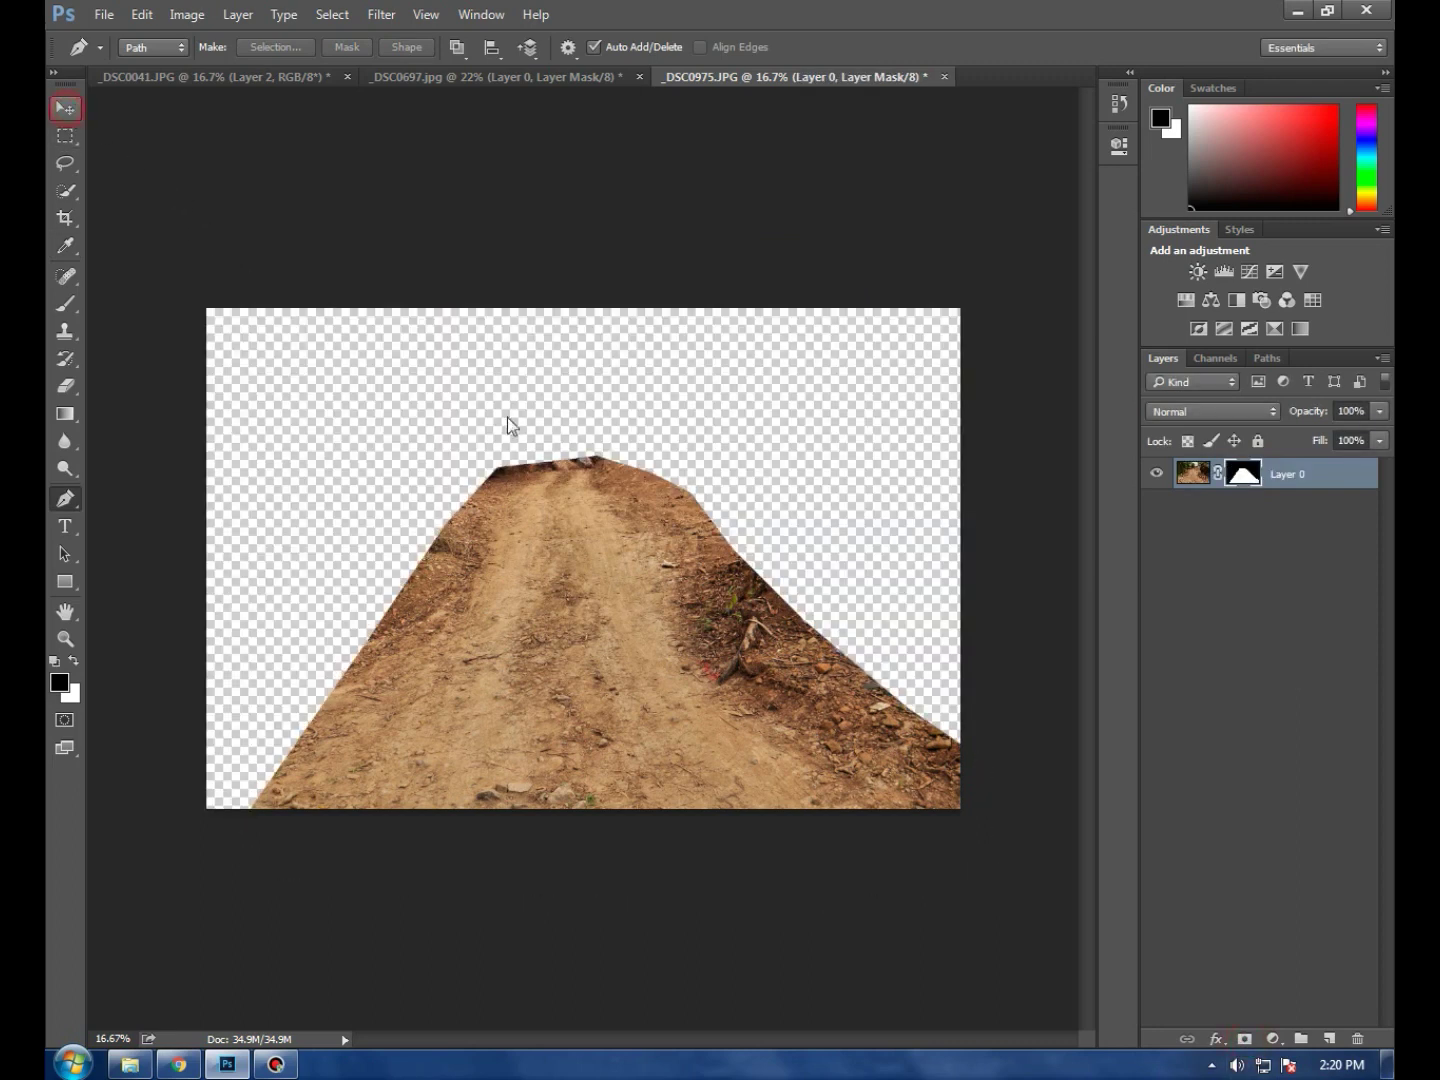
pyautogui.moveTo(505, 420); pyautogui.dragTo(390, 110)
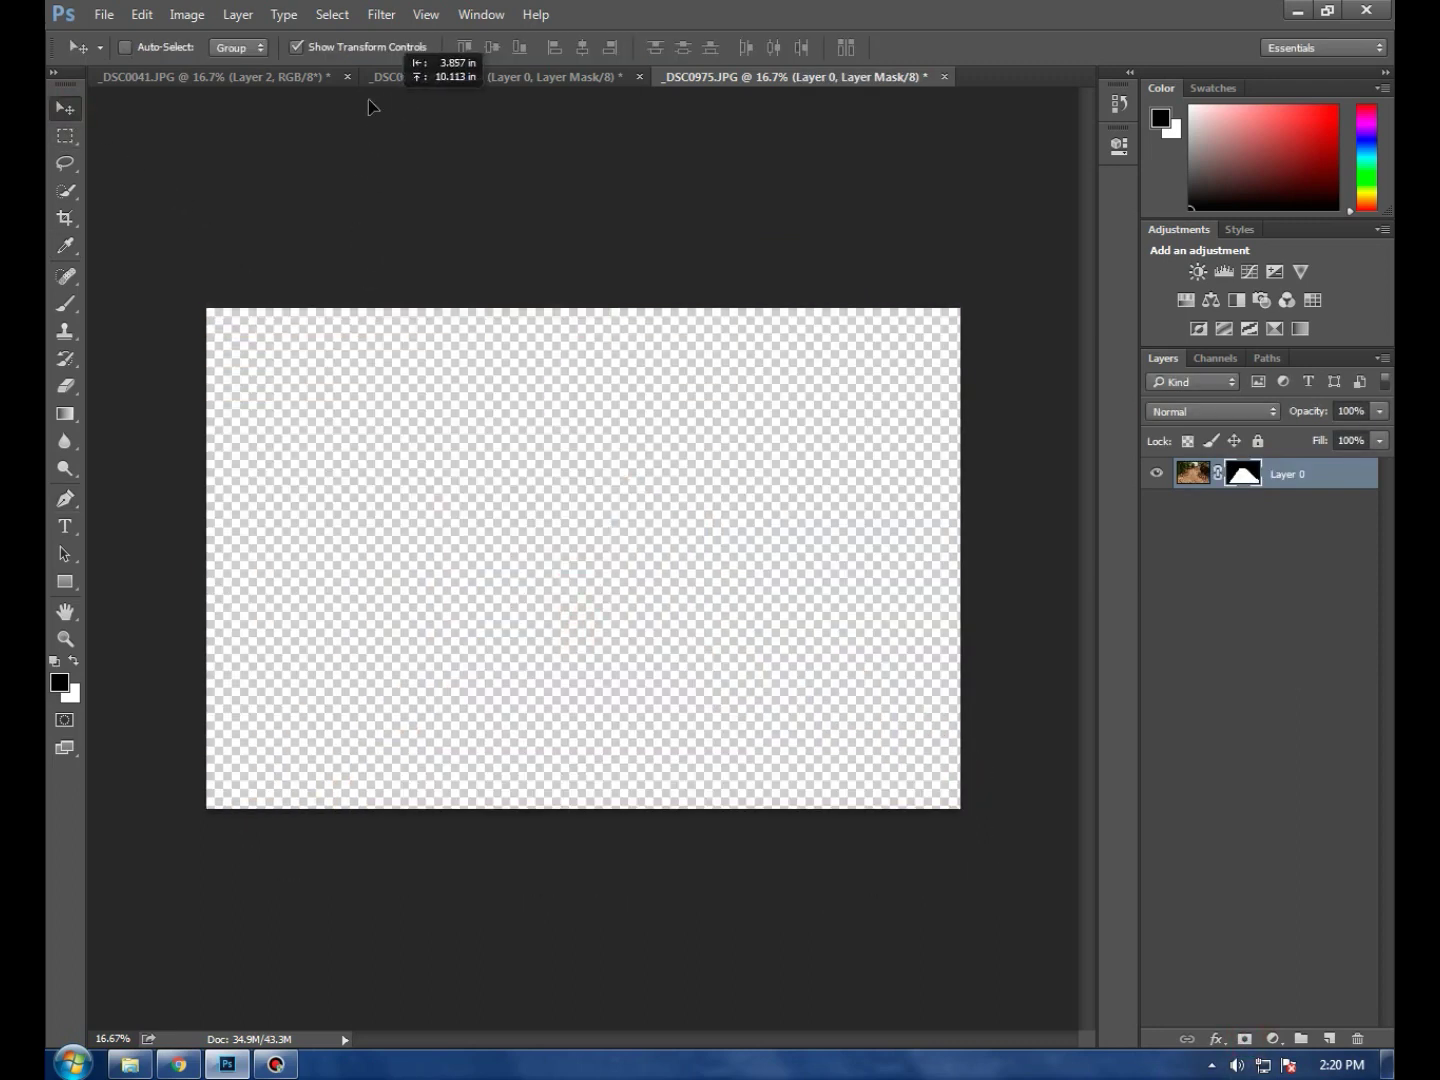
pyautogui.moveTo(390, 110)
pyautogui.mouseDown()
pyautogui.moveTo(645, 620)
pyautogui.moveTo(603, 632)
pyautogui.mouseUp()
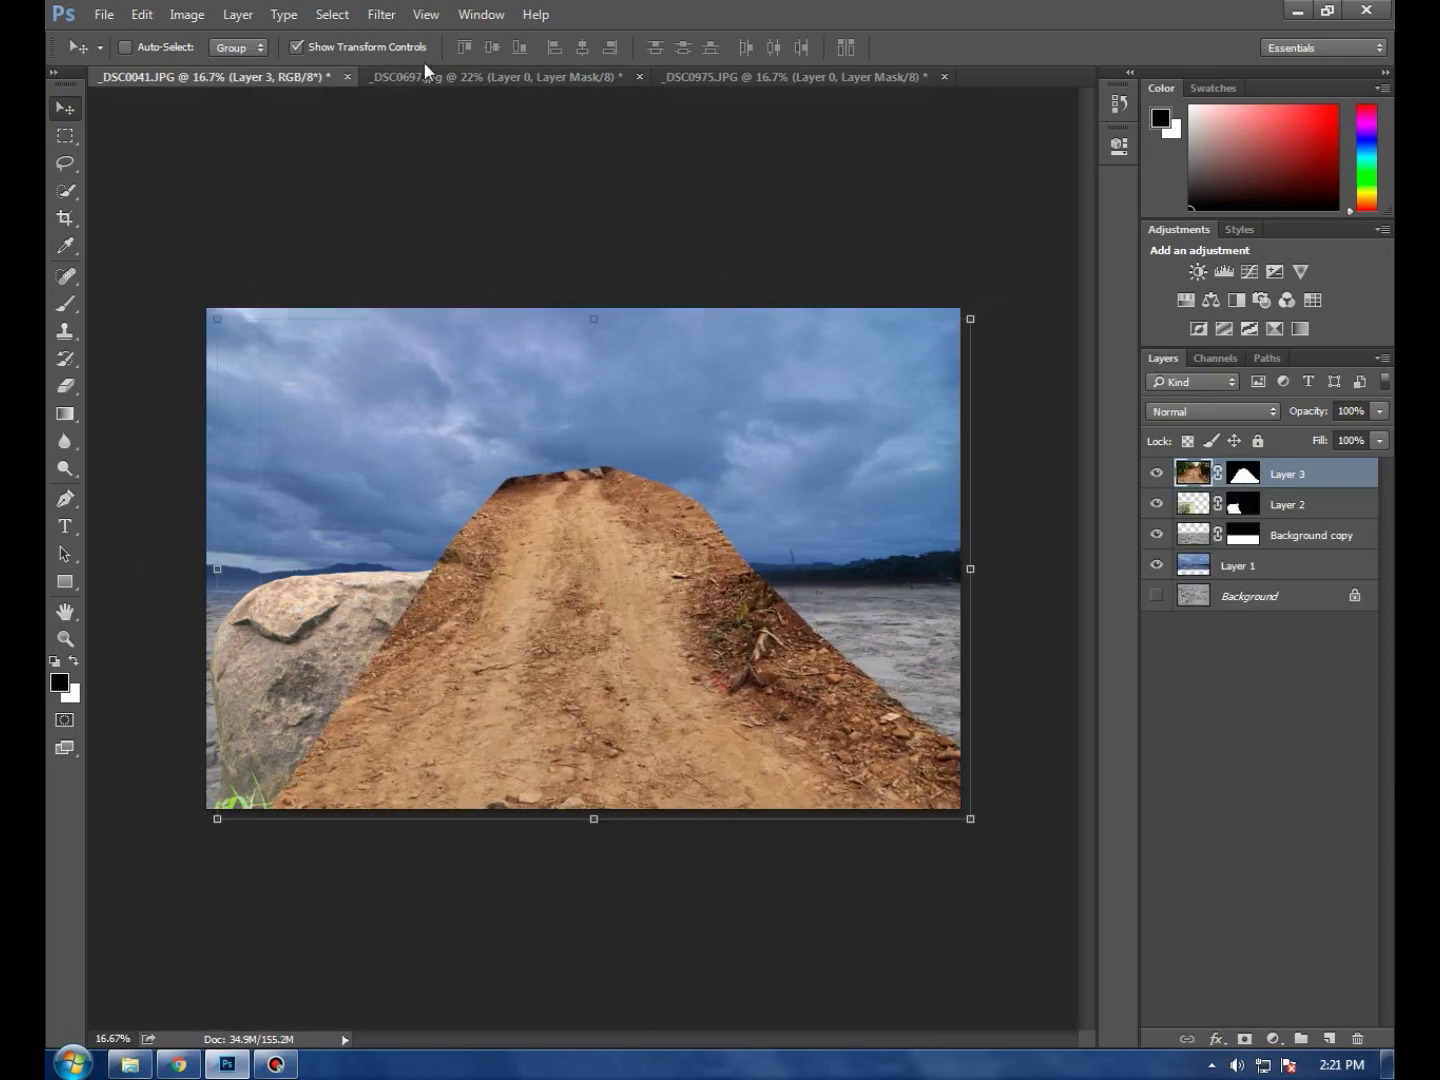
pyautogui.moveTo(604, 316); pyautogui.dragTo(594, 572)
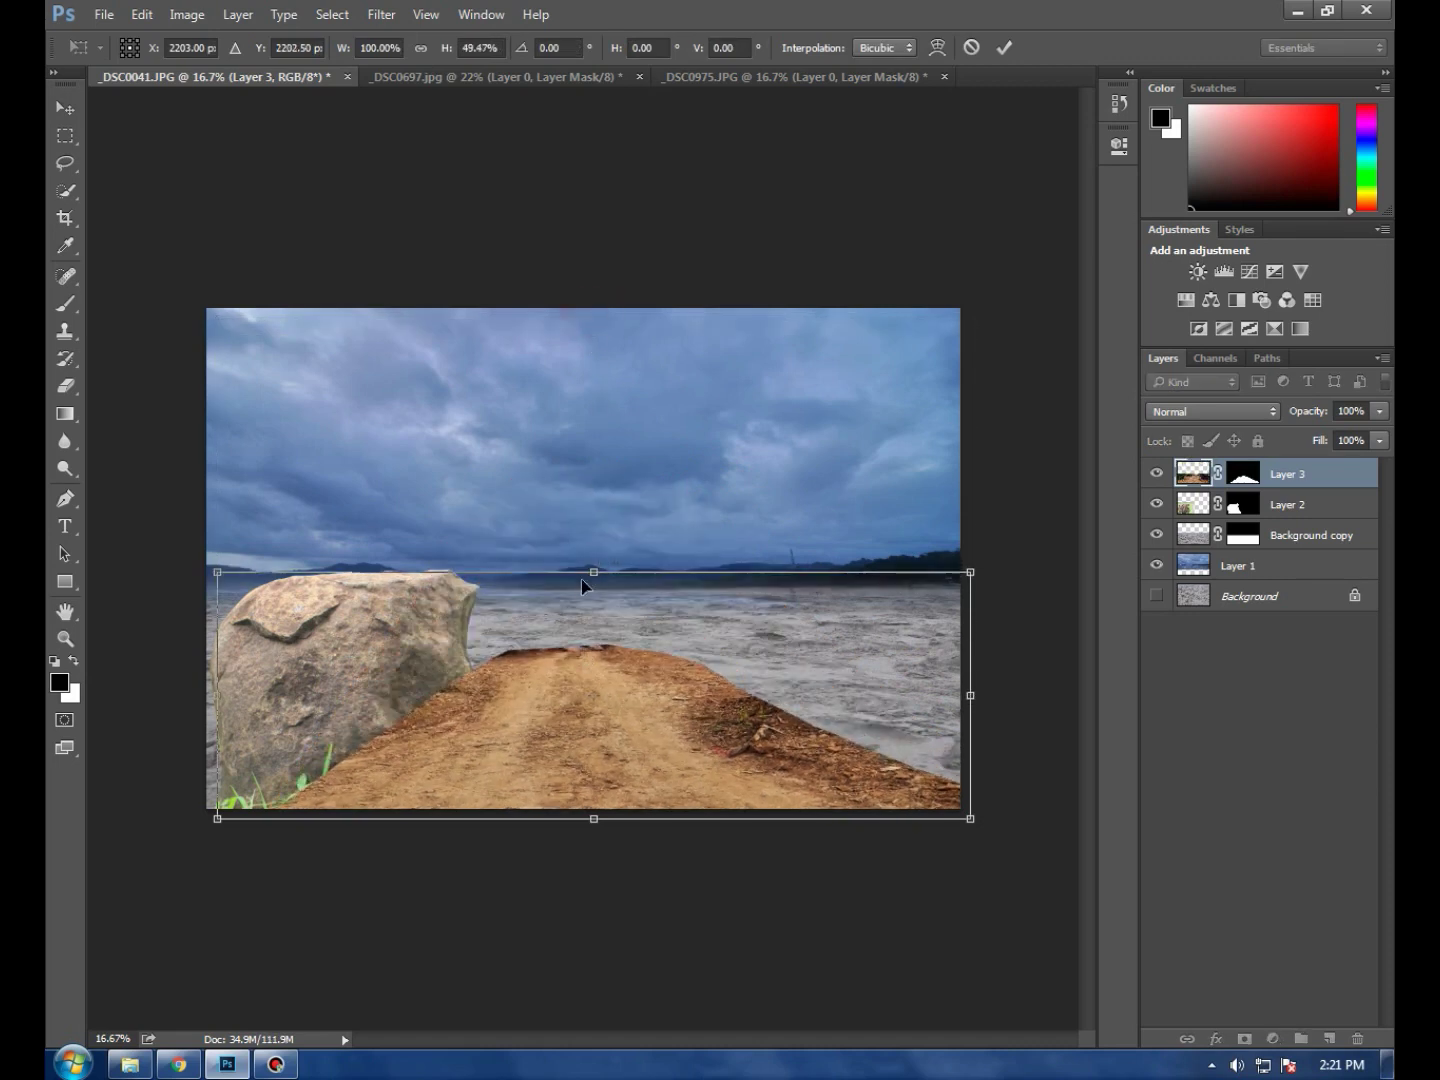
pyautogui.moveTo(594, 572); pyautogui.dragTo(594, 553)
pyautogui.moveTo(970, 695); pyautogui.dragTo(634, 695)
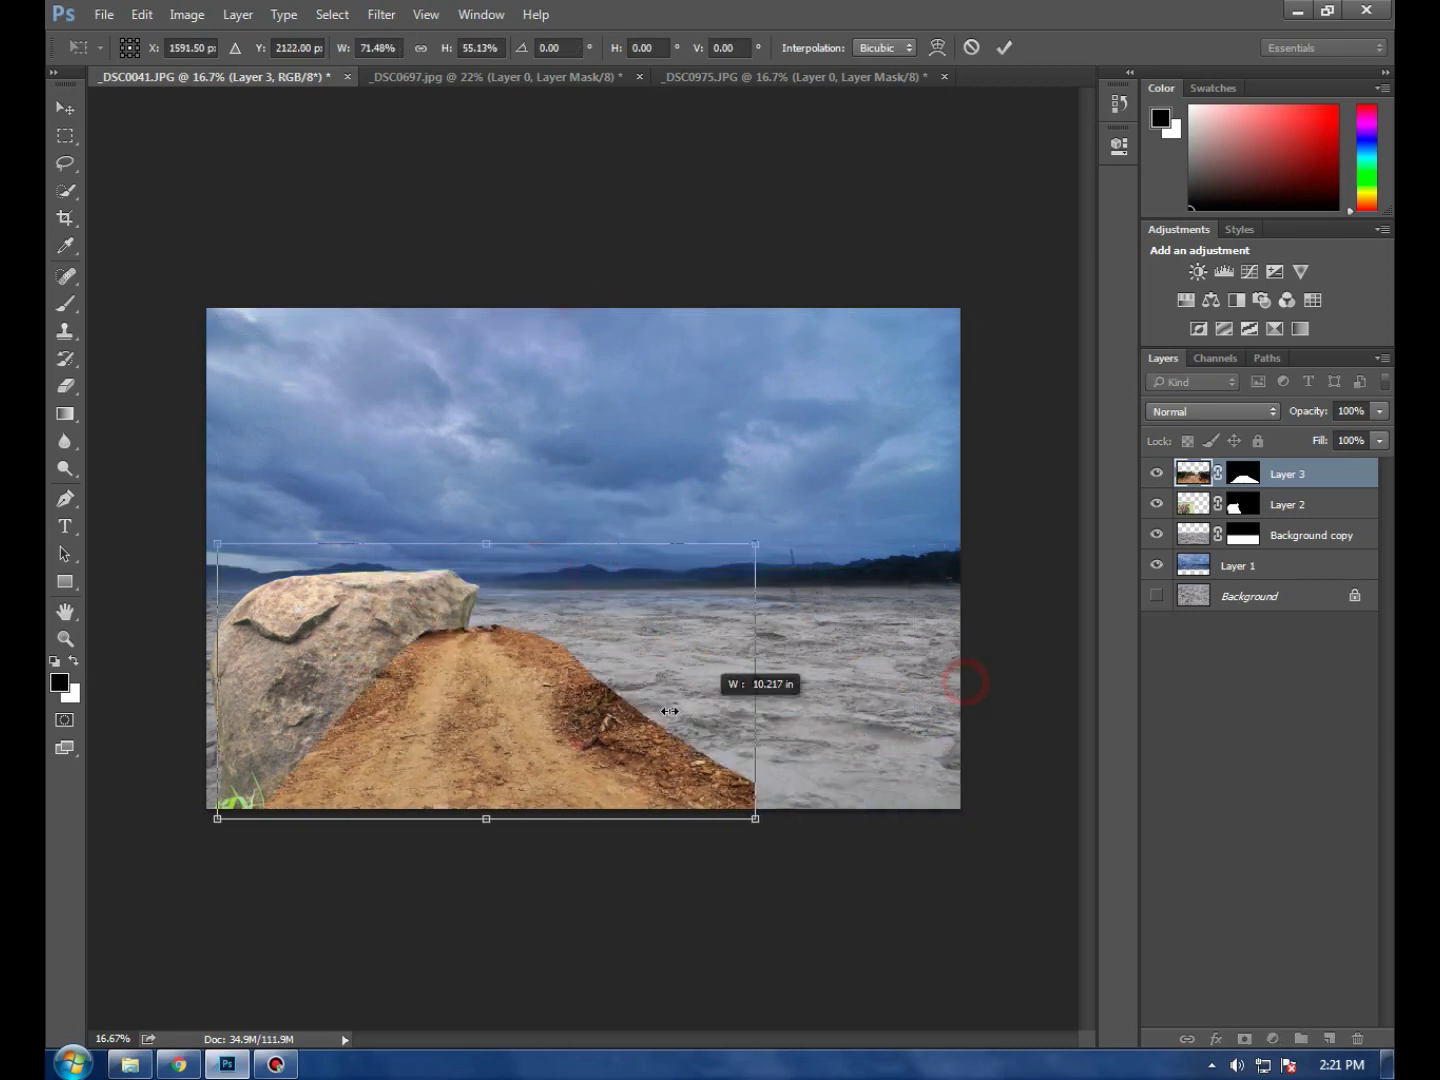
pyautogui.moveTo(441, 724); pyautogui.dragTo(690, 728)
pyautogui.moveTo(437, 540); pyautogui.dragTo(267, 416)
pyautogui.moveTo(597, 735); pyautogui.dragTo(597, 740)
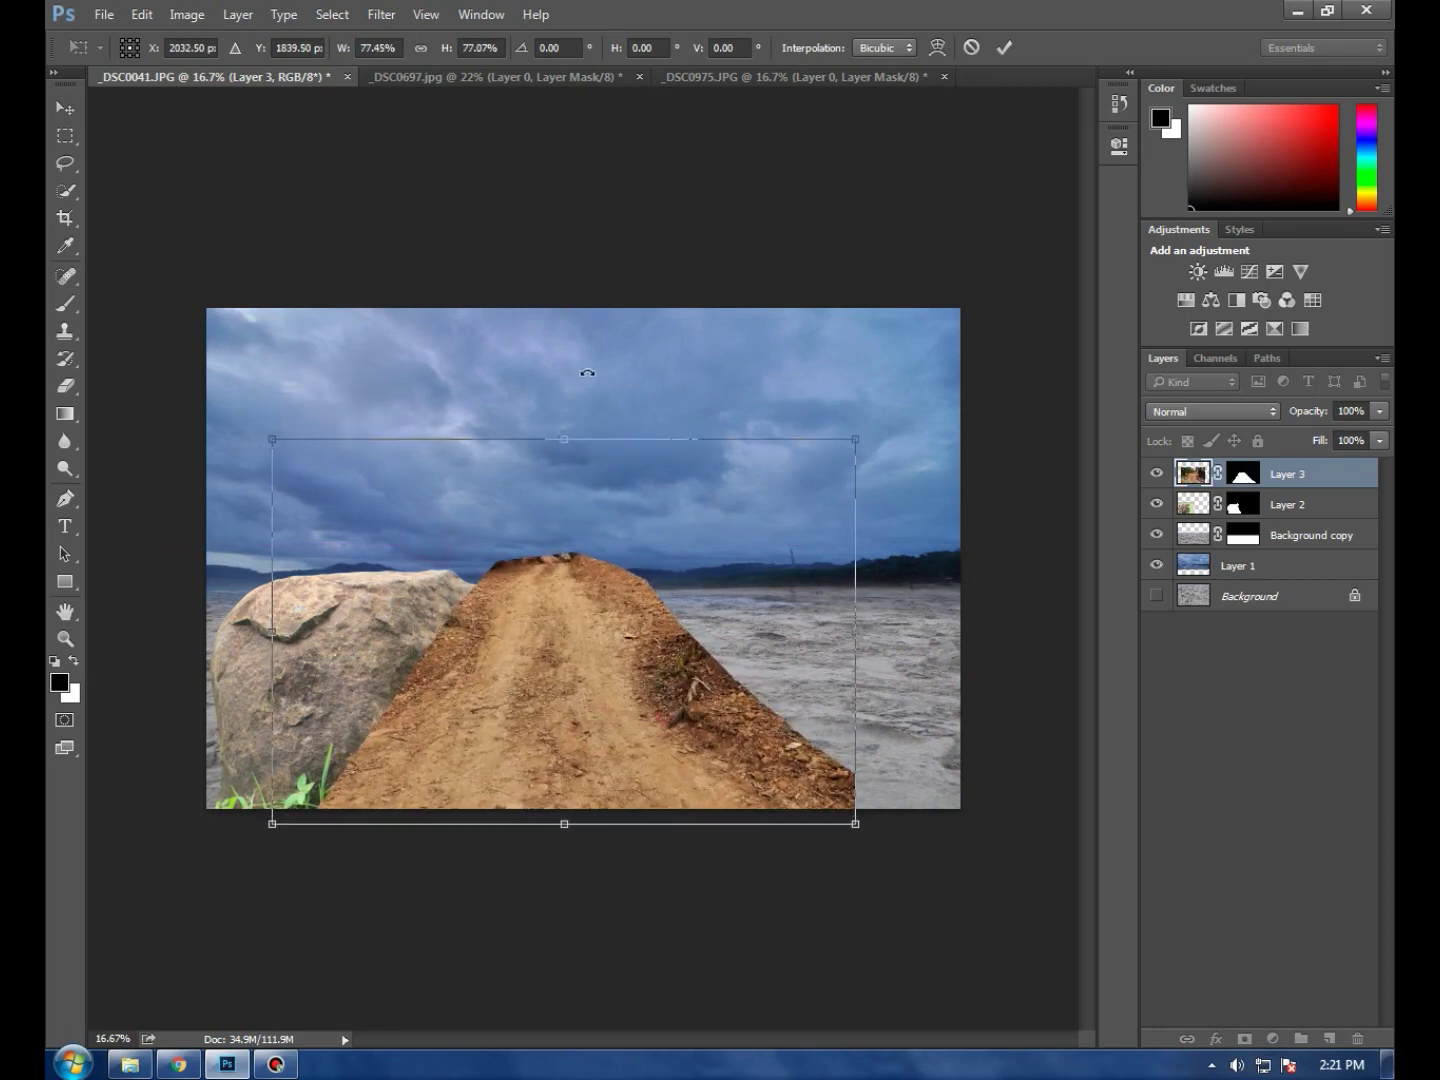
pyautogui.moveTo(564, 440)
pyautogui.mouseDown()
pyautogui.moveTo(567, 531)
pyautogui.moveTo(568, 500)
pyautogui.mouseUp()
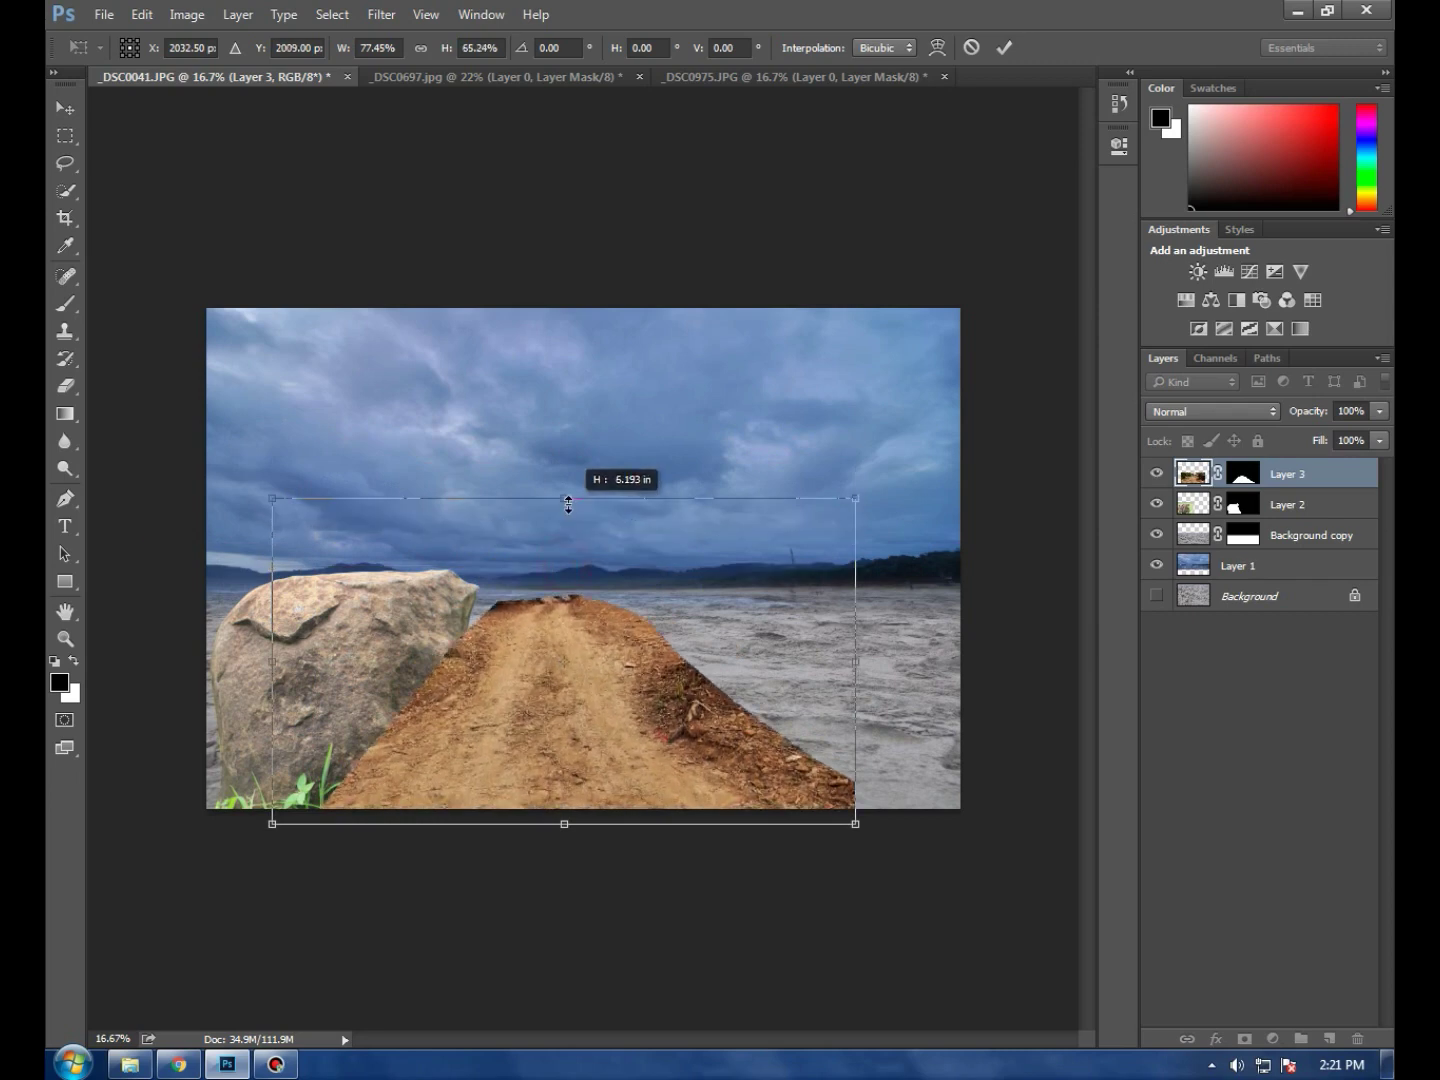
pyautogui.click(1004, 47)
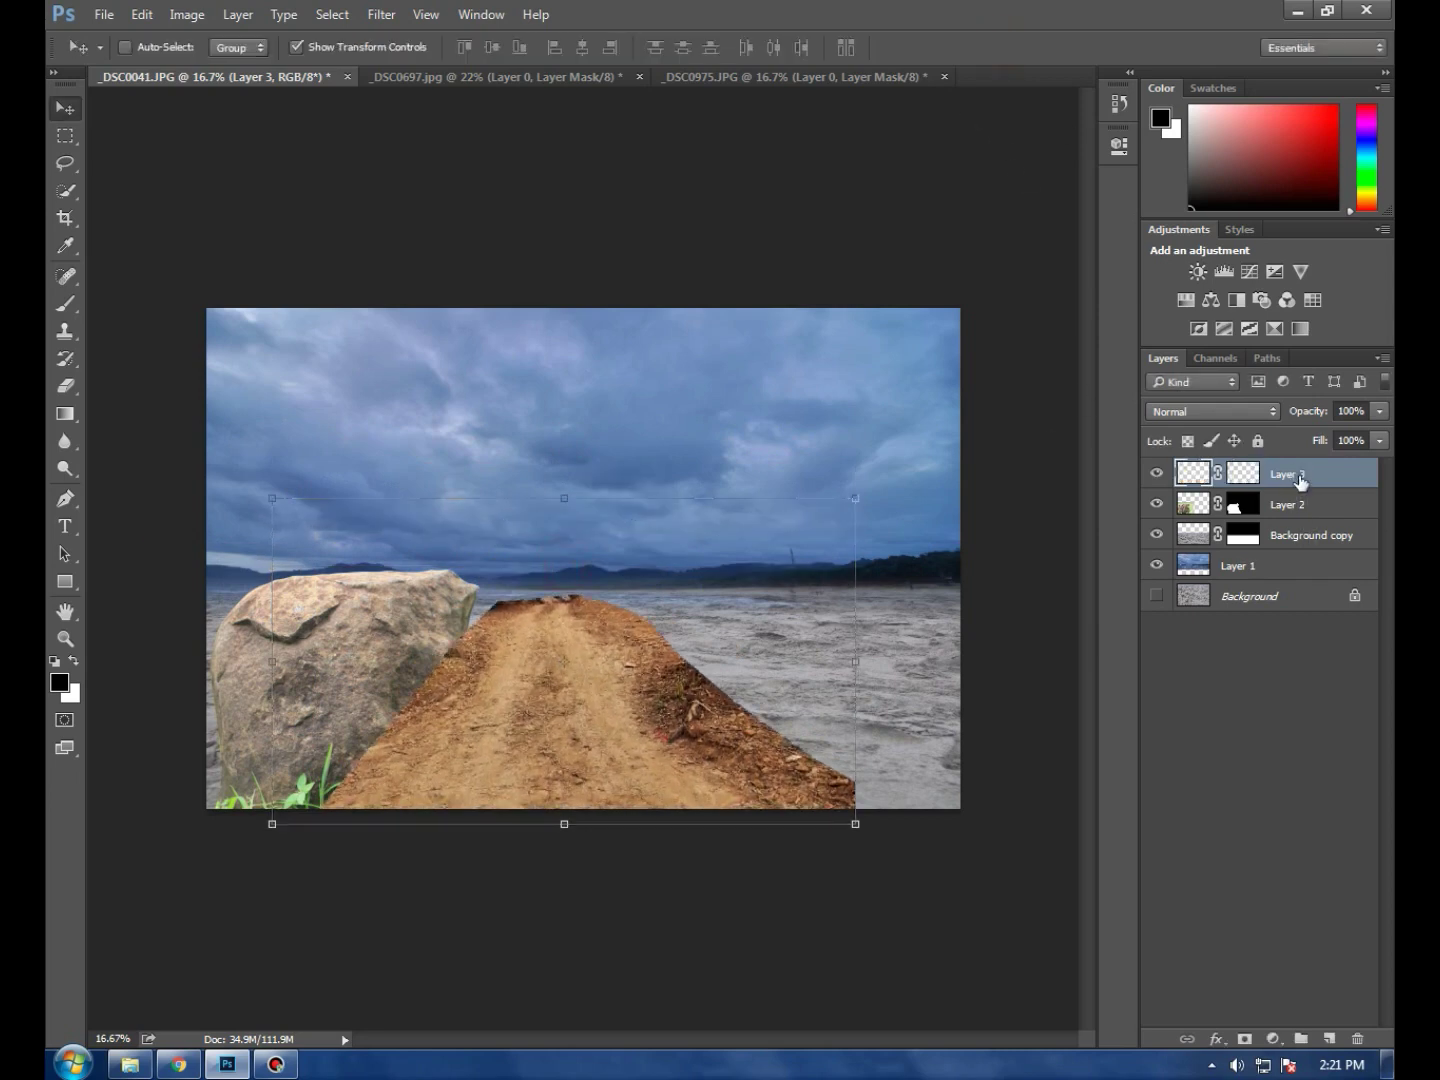
# Move the road layer below the boulder's Layer 2 and scale it up slightly
pyautogui.moveTo(1290, 484); pyautogui.dragTo(1285, 519)
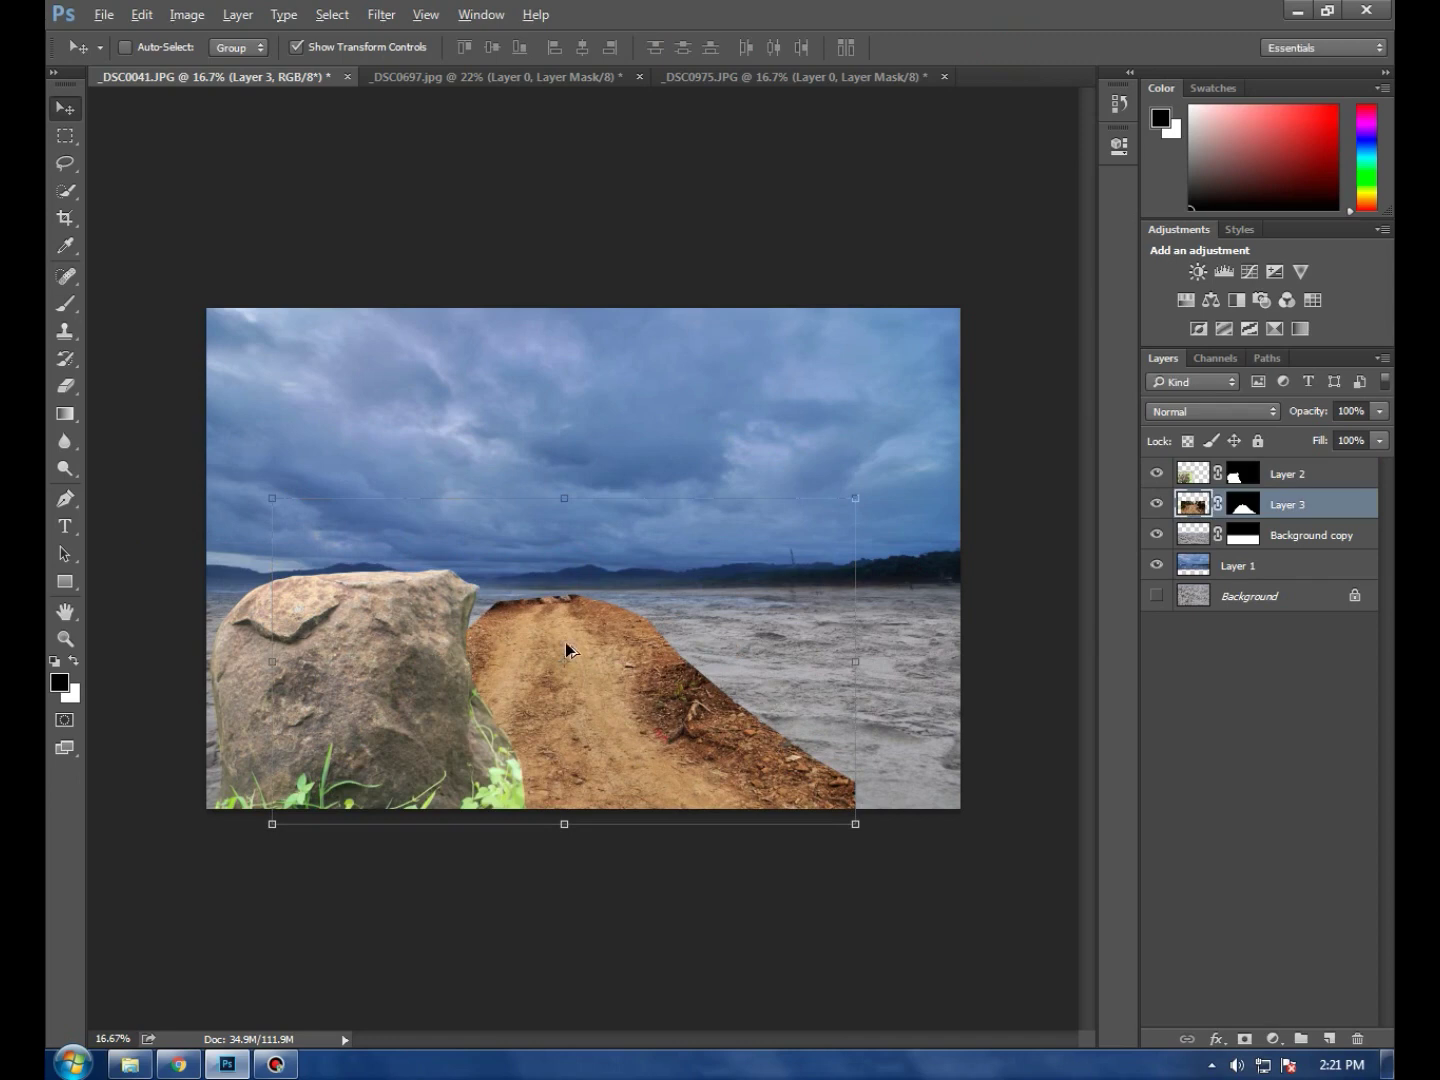
pyautogui.scroll(2, 565, 650)
pyautogui.scroll(1, 581, 661)
pyautogui.scroll(-2, 581, 664)
pyautogui.scroll(2, 639, 687)
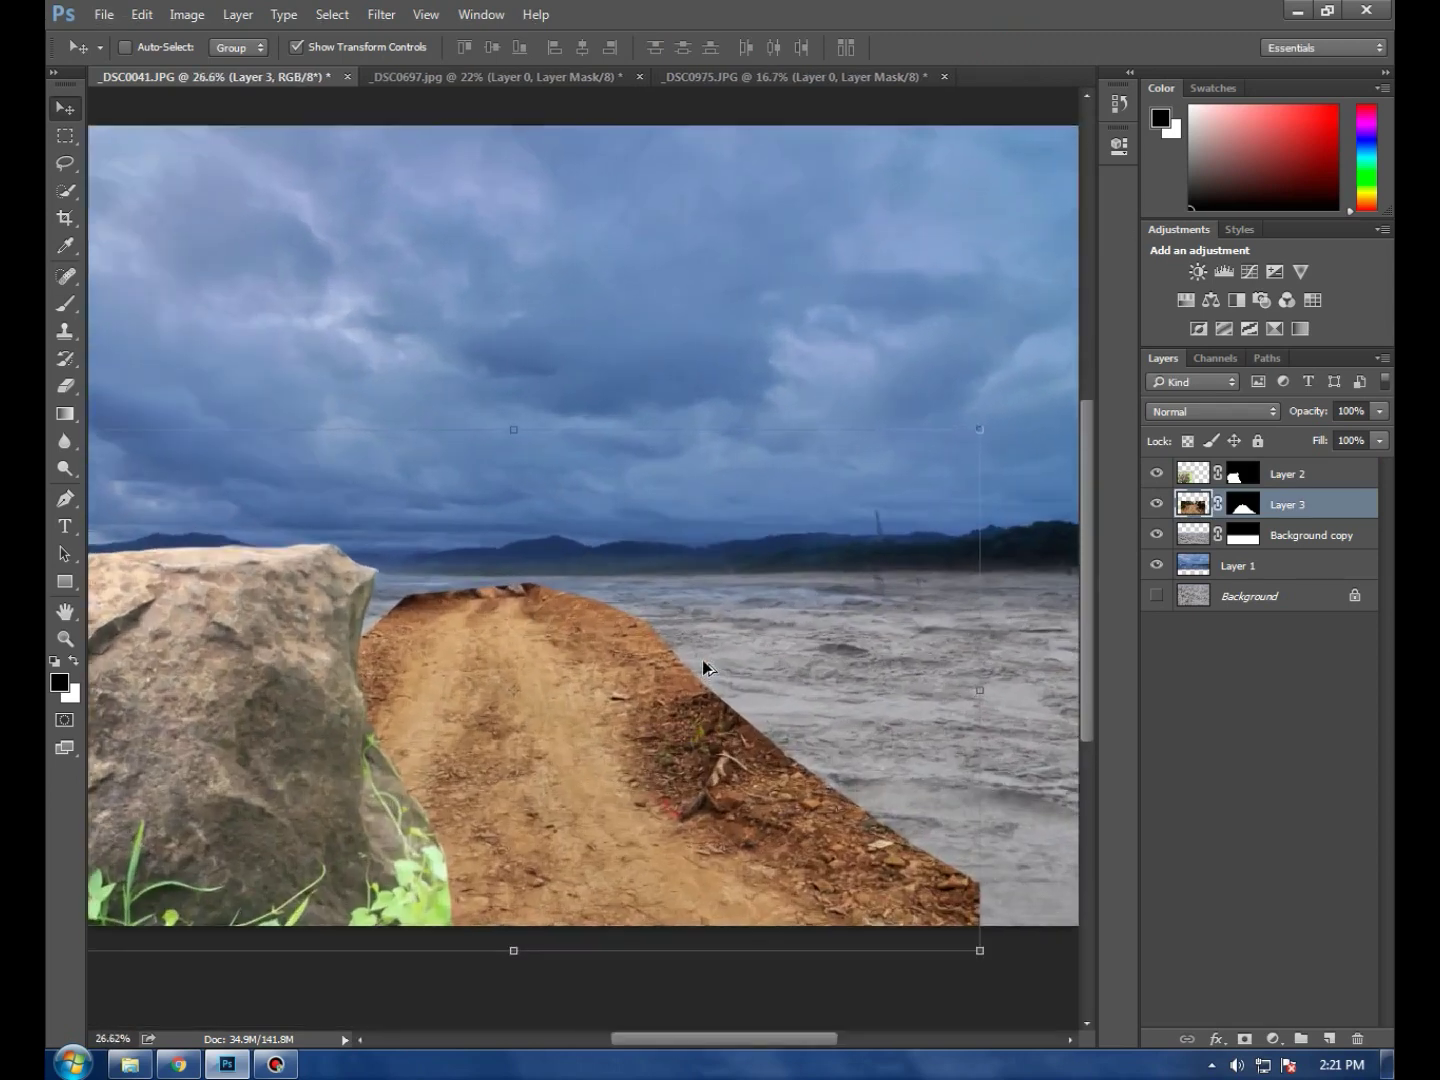
pyautogui.scroll(-2, 828, 787)
pyautogui.moveTo(909, 486); pyautogui.dragTo(946, 466)
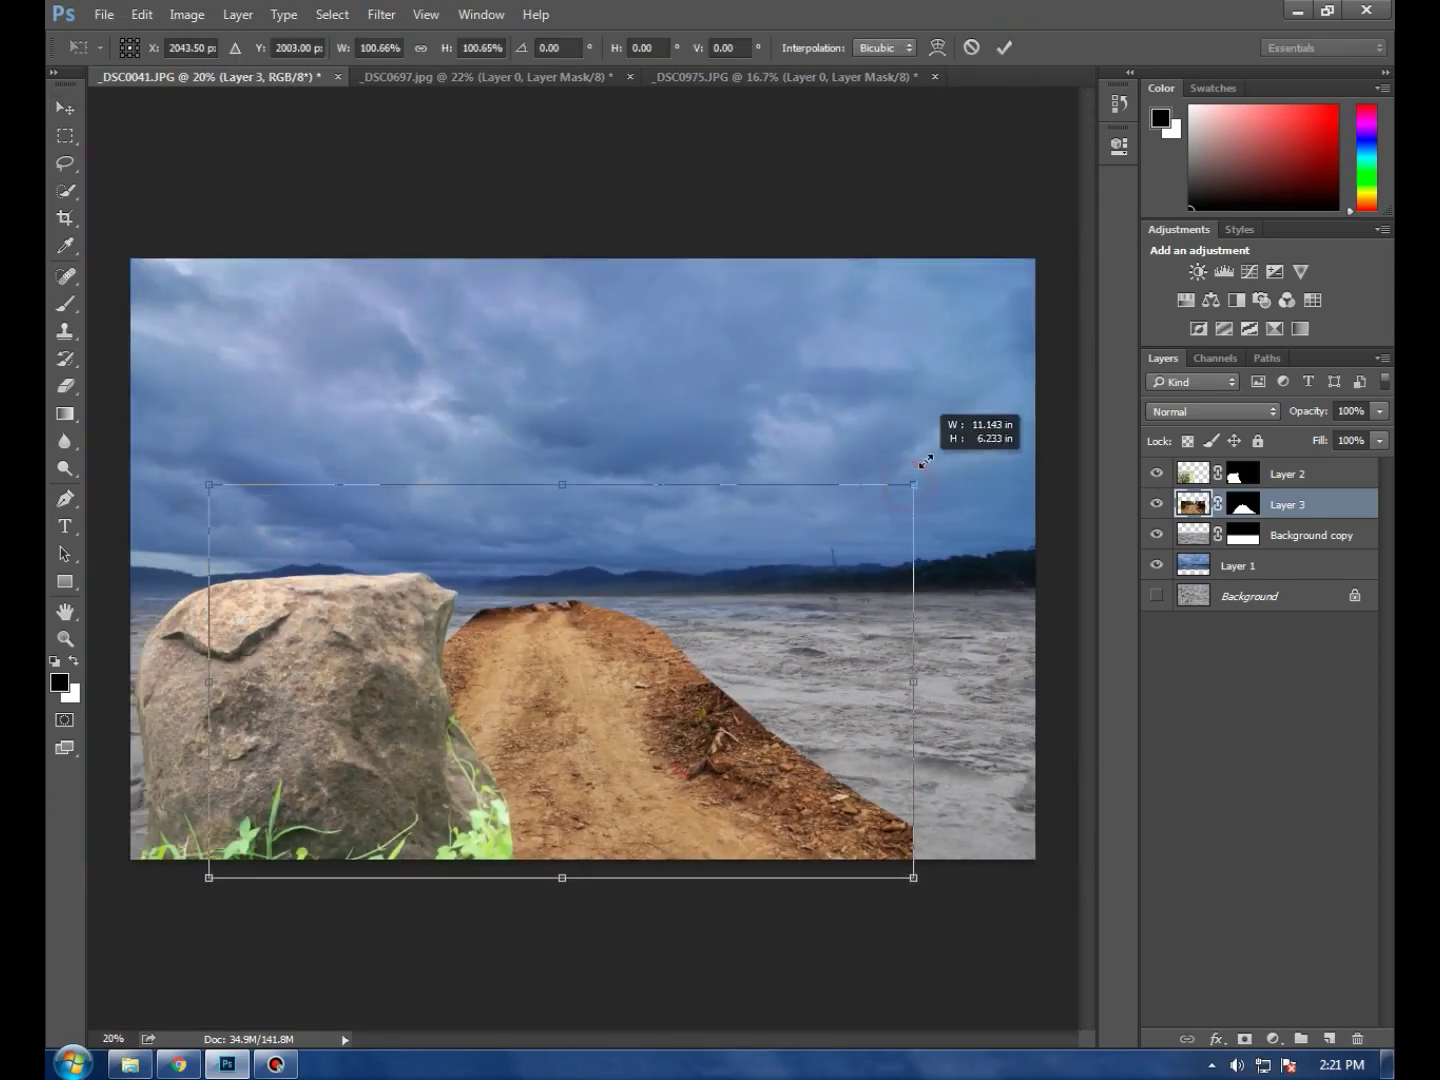
pyautogui.click(57, 110)
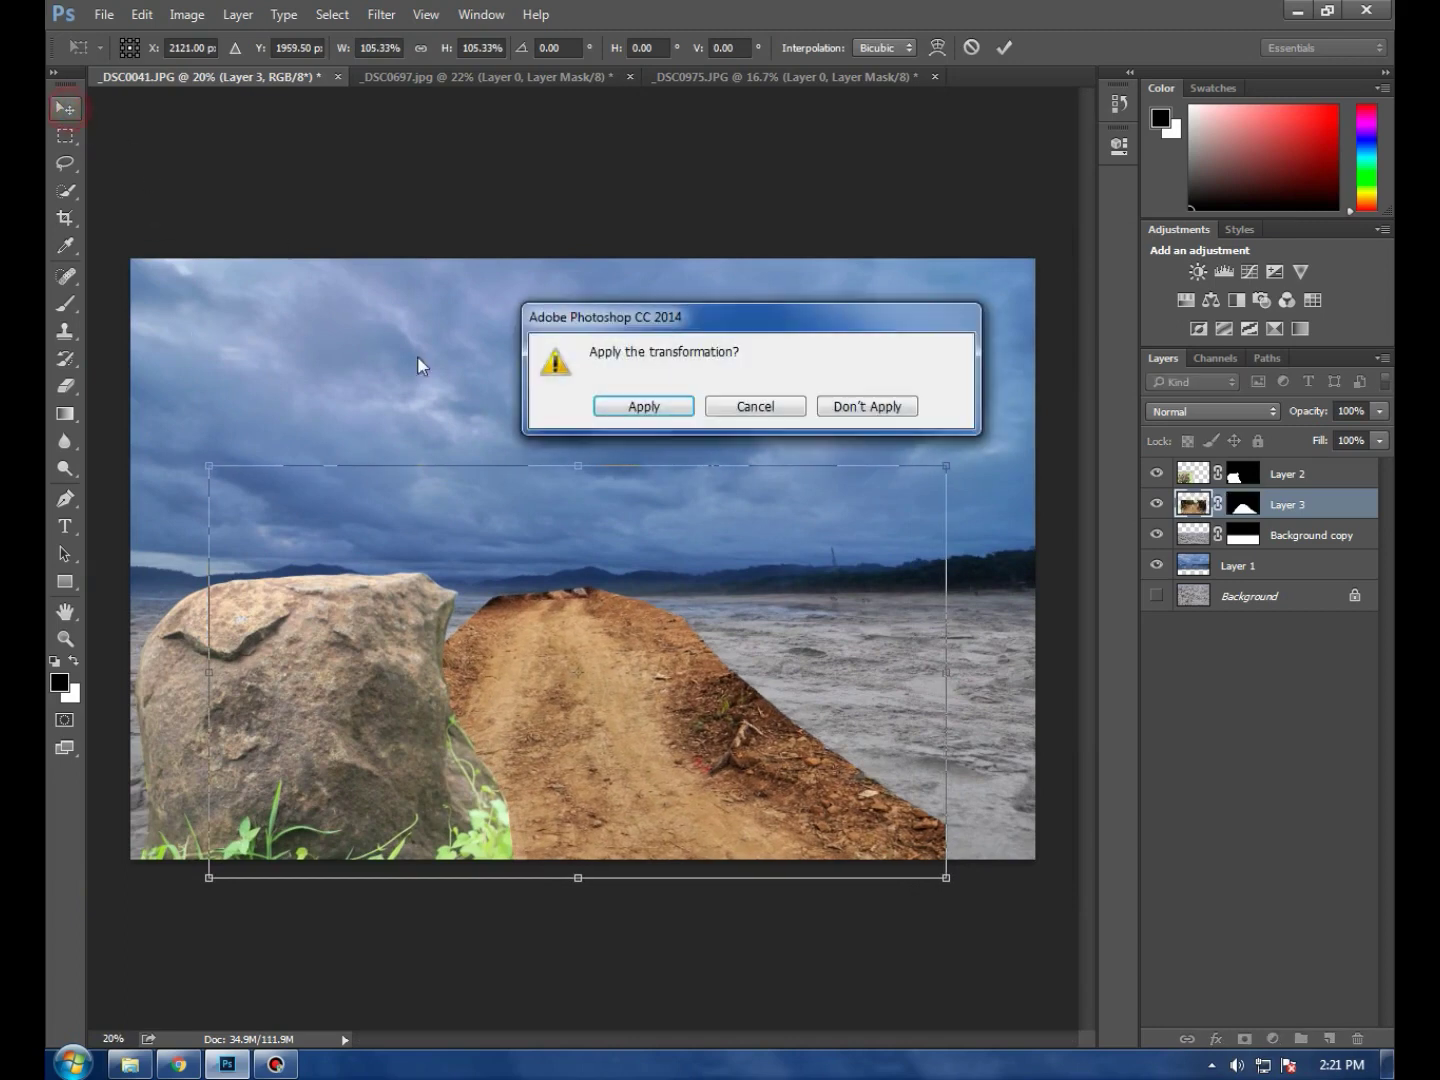
pyautogui.click(658, 410)
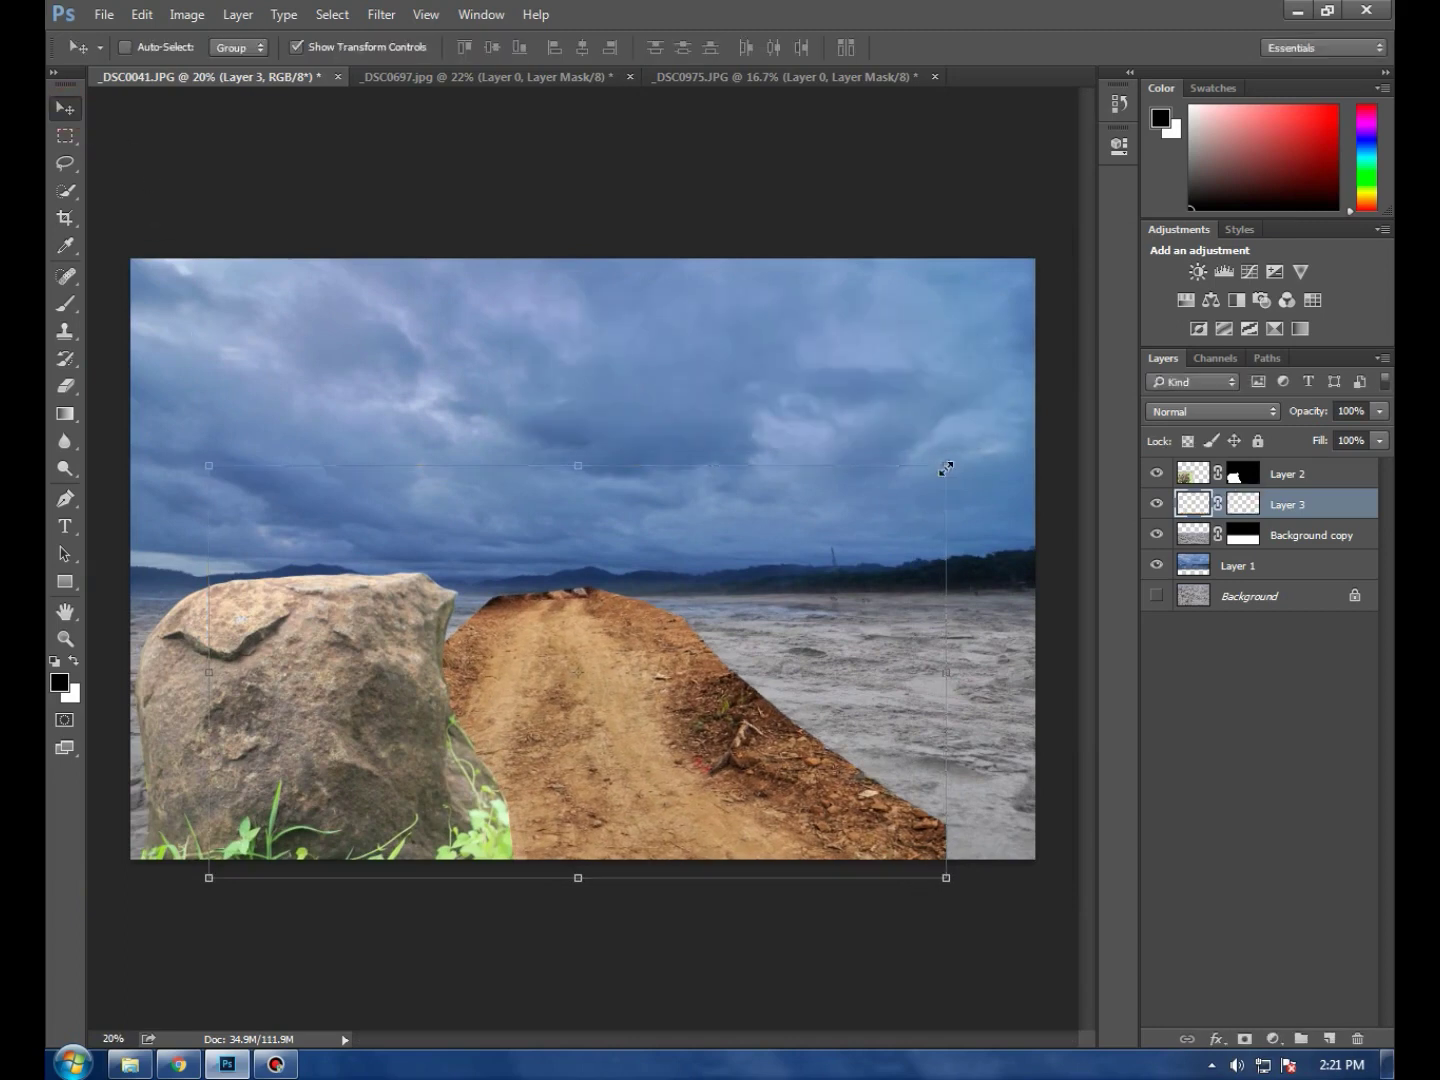
# Taper the road's far end in perspective so it narrows toward the horizon
pyautogui.moveTo(946, 466); pyautogui.dragTo(878, 522)
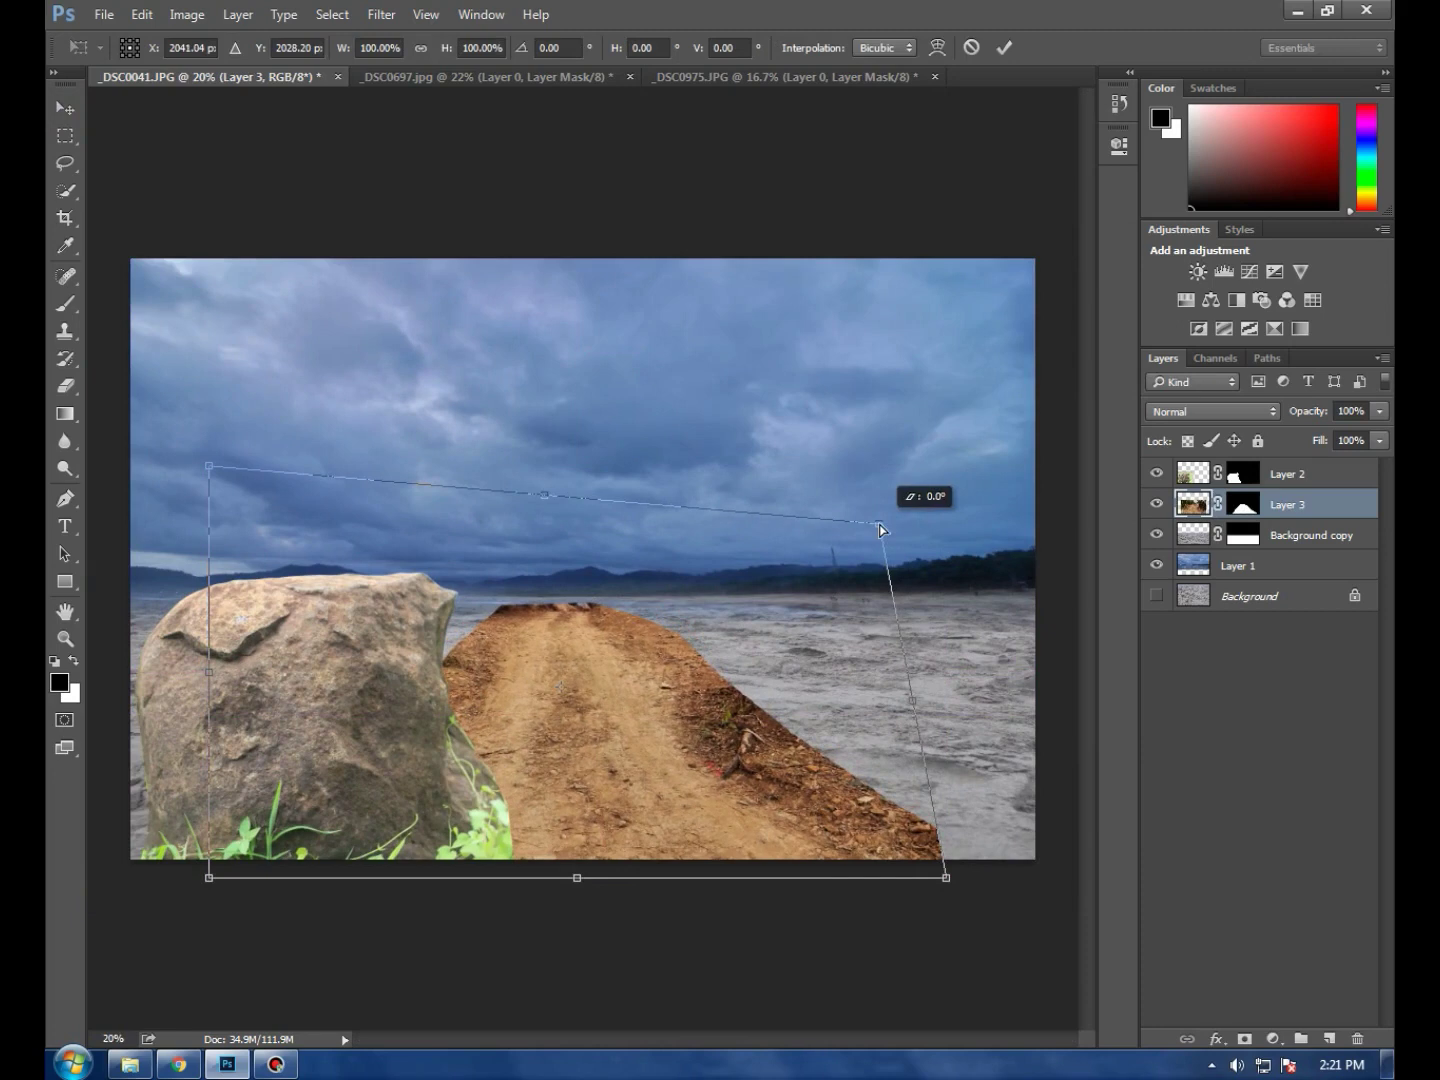
pyautogui.moveTo(210, 471); pyautogui.dragTo(285, 531)
pyautogui.moveTo(882, 531); pyautogui.dragTo(832, 556)
pyautogui.moveTo(284, 531); pyautogui.dragTo(350, 546)
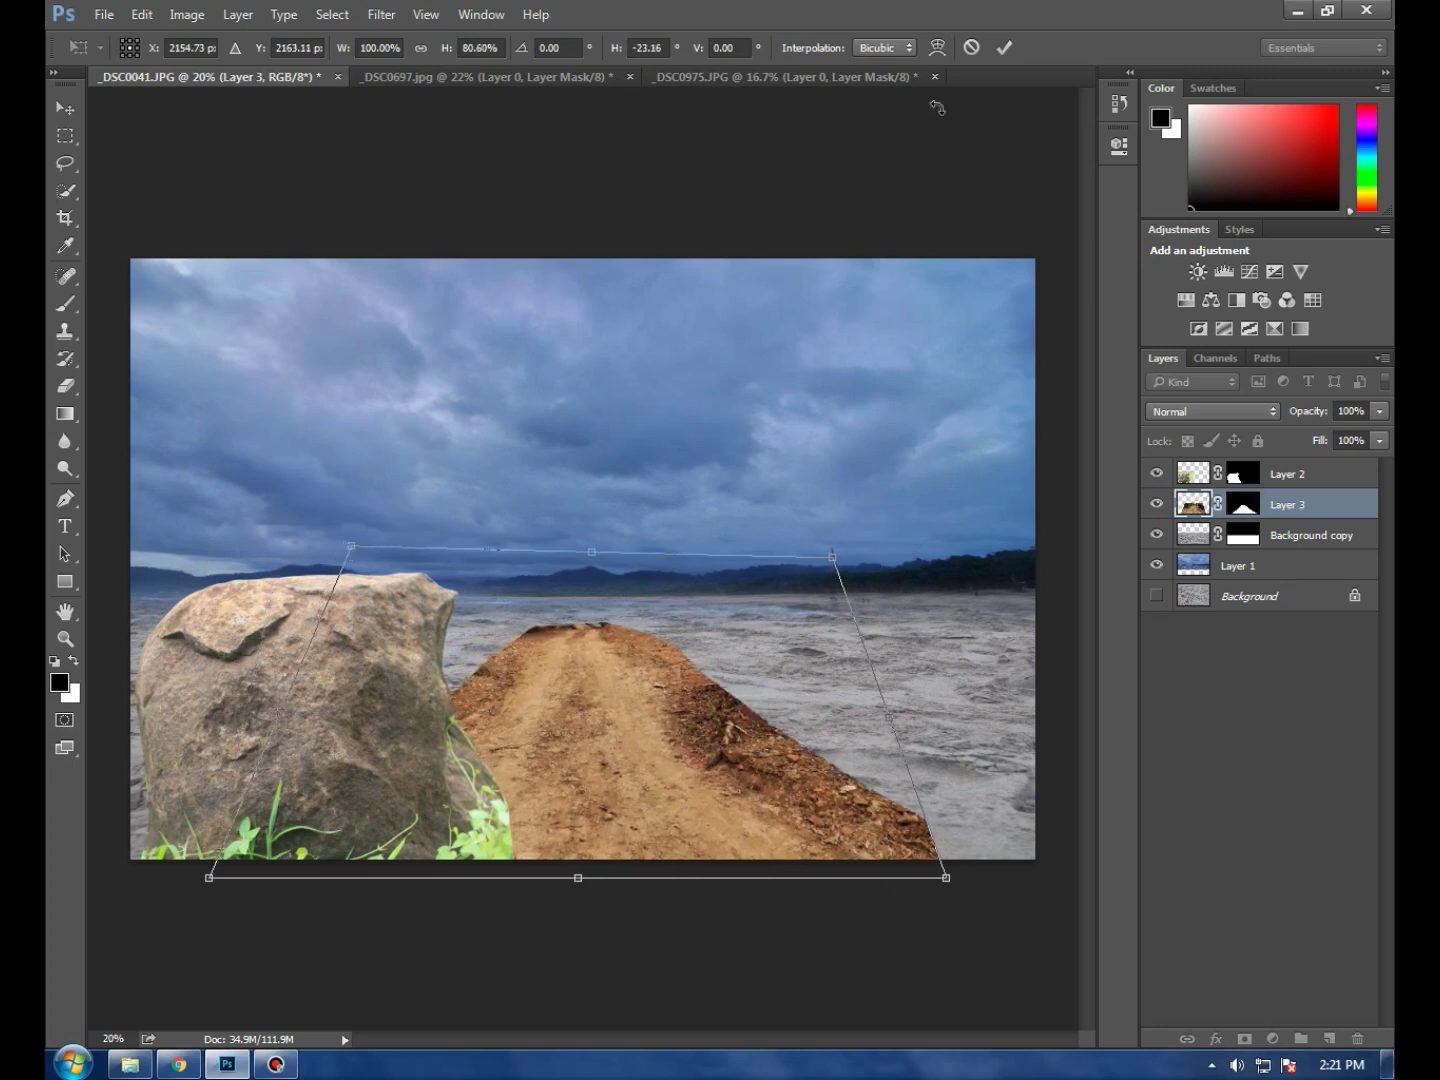
pyautogui.click(1004, 47)
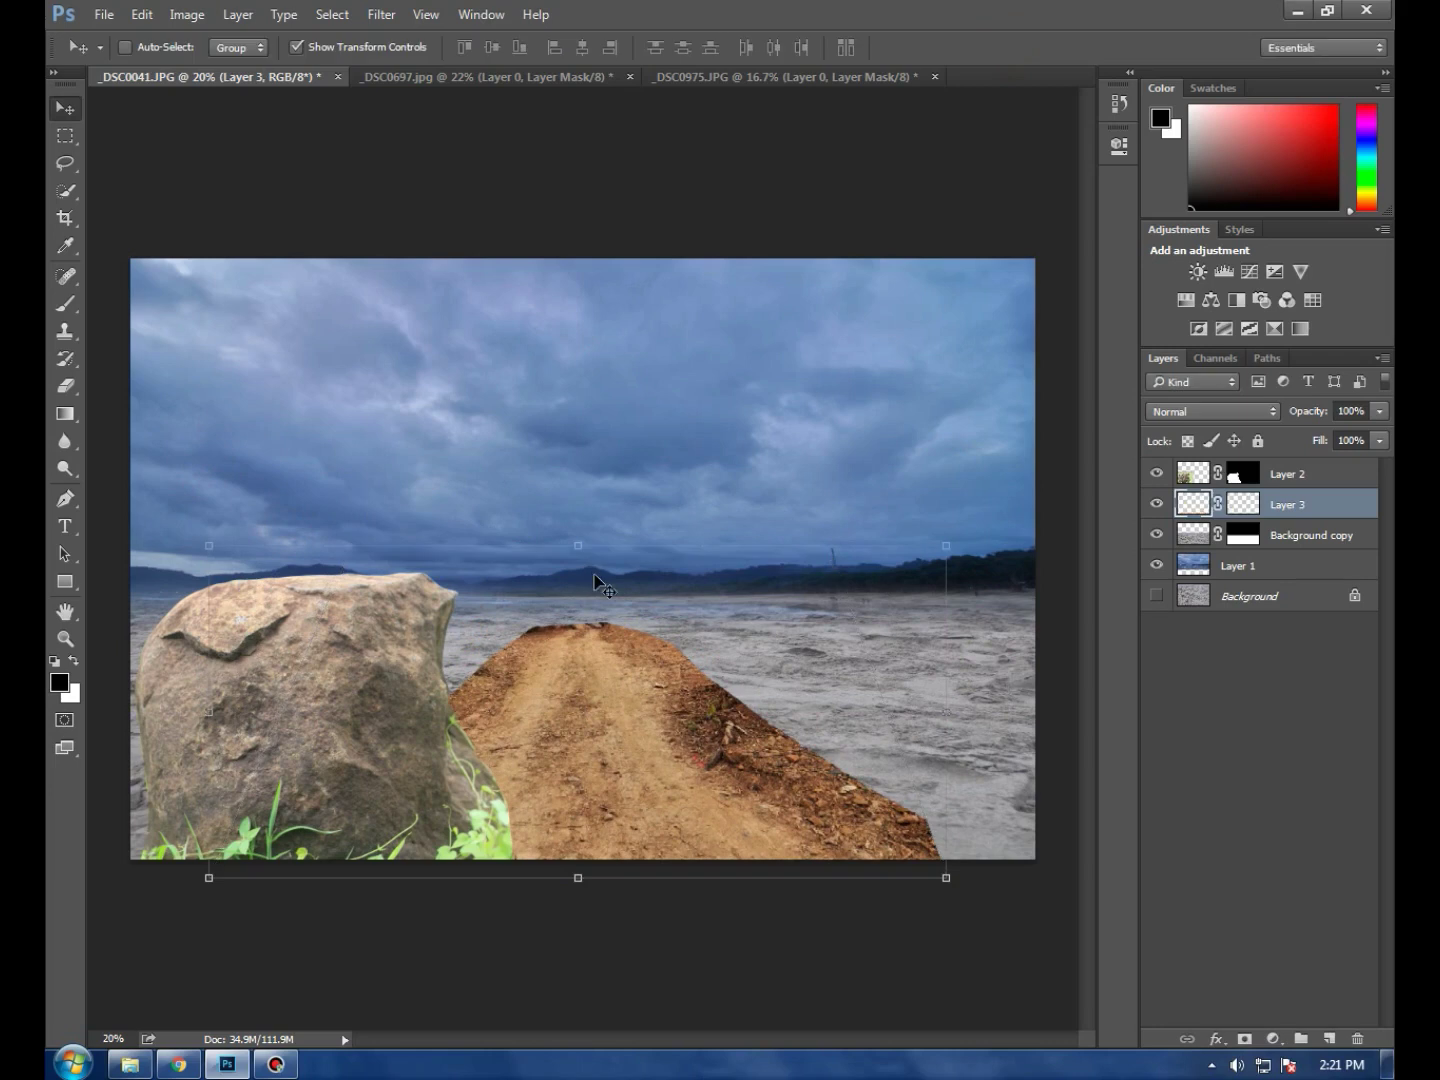
# Rescale the road taller and narrower, about 81% width, and refine its position
pyautogui.hotkey('ctrl', 't')
pyautogui.moveTo(579, 547); pyautogui.dragTo(580, 509)
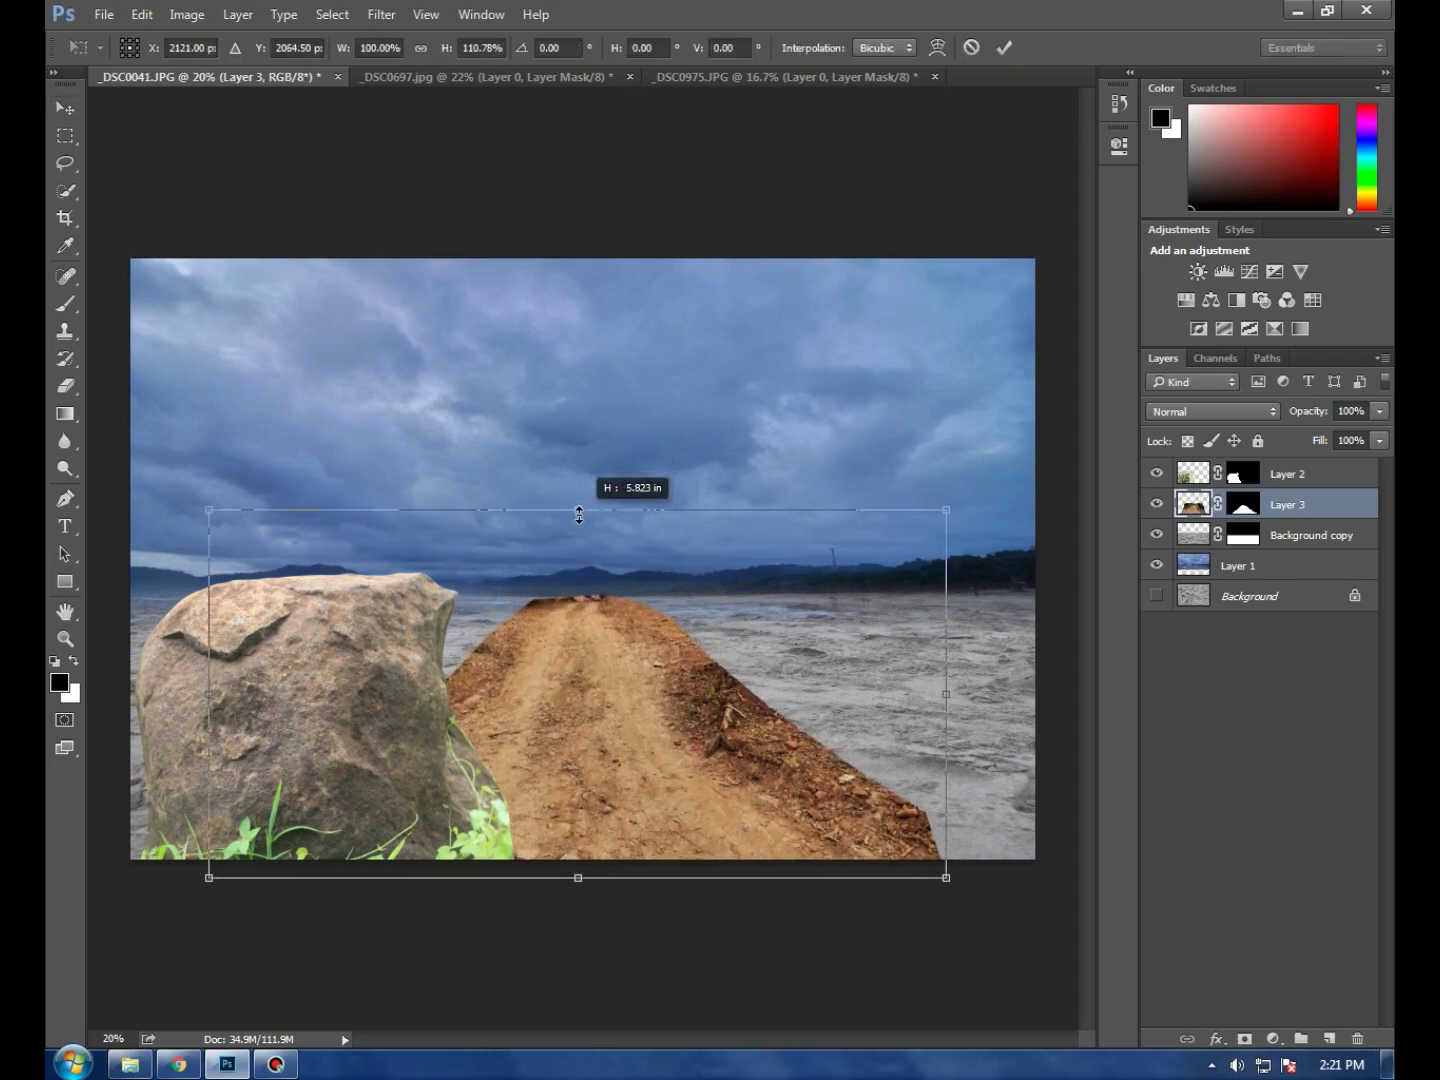
pyautogui.moveTo(945, 697); pyautogui.dragTo(803, 705)
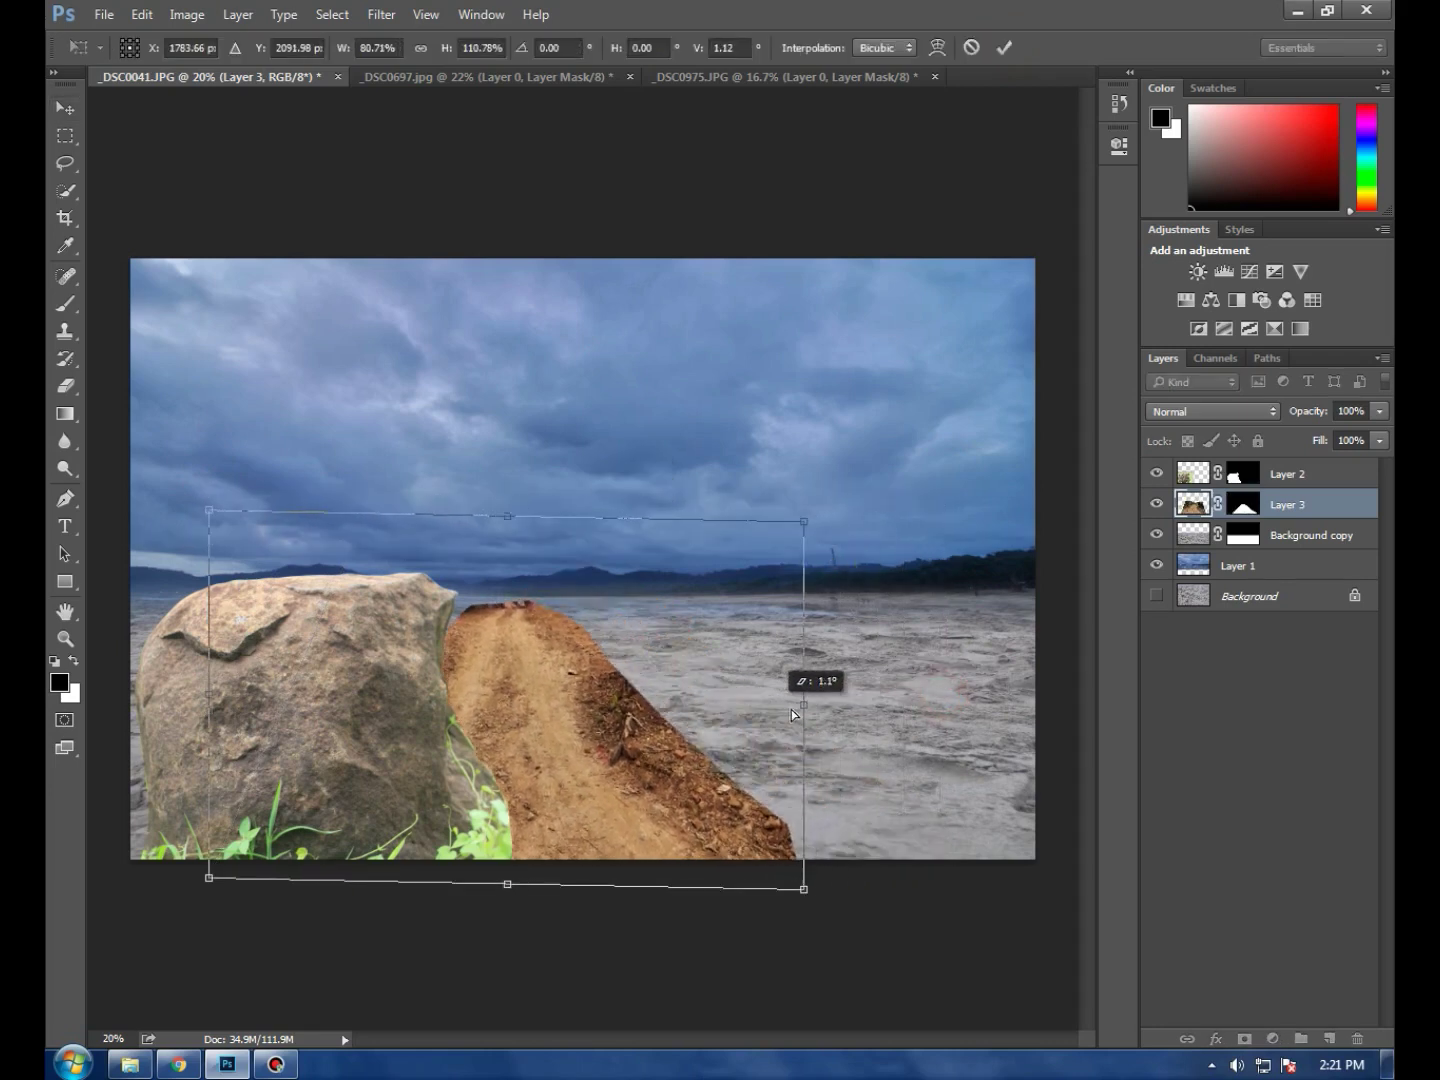
pyautogui.moveTo(630, 748)
pyautogui.mouseDown()
pyautogui.moveTo(730, 757)
pyautogui.moveTo(667, 742)
pyautogui.mouseUp()
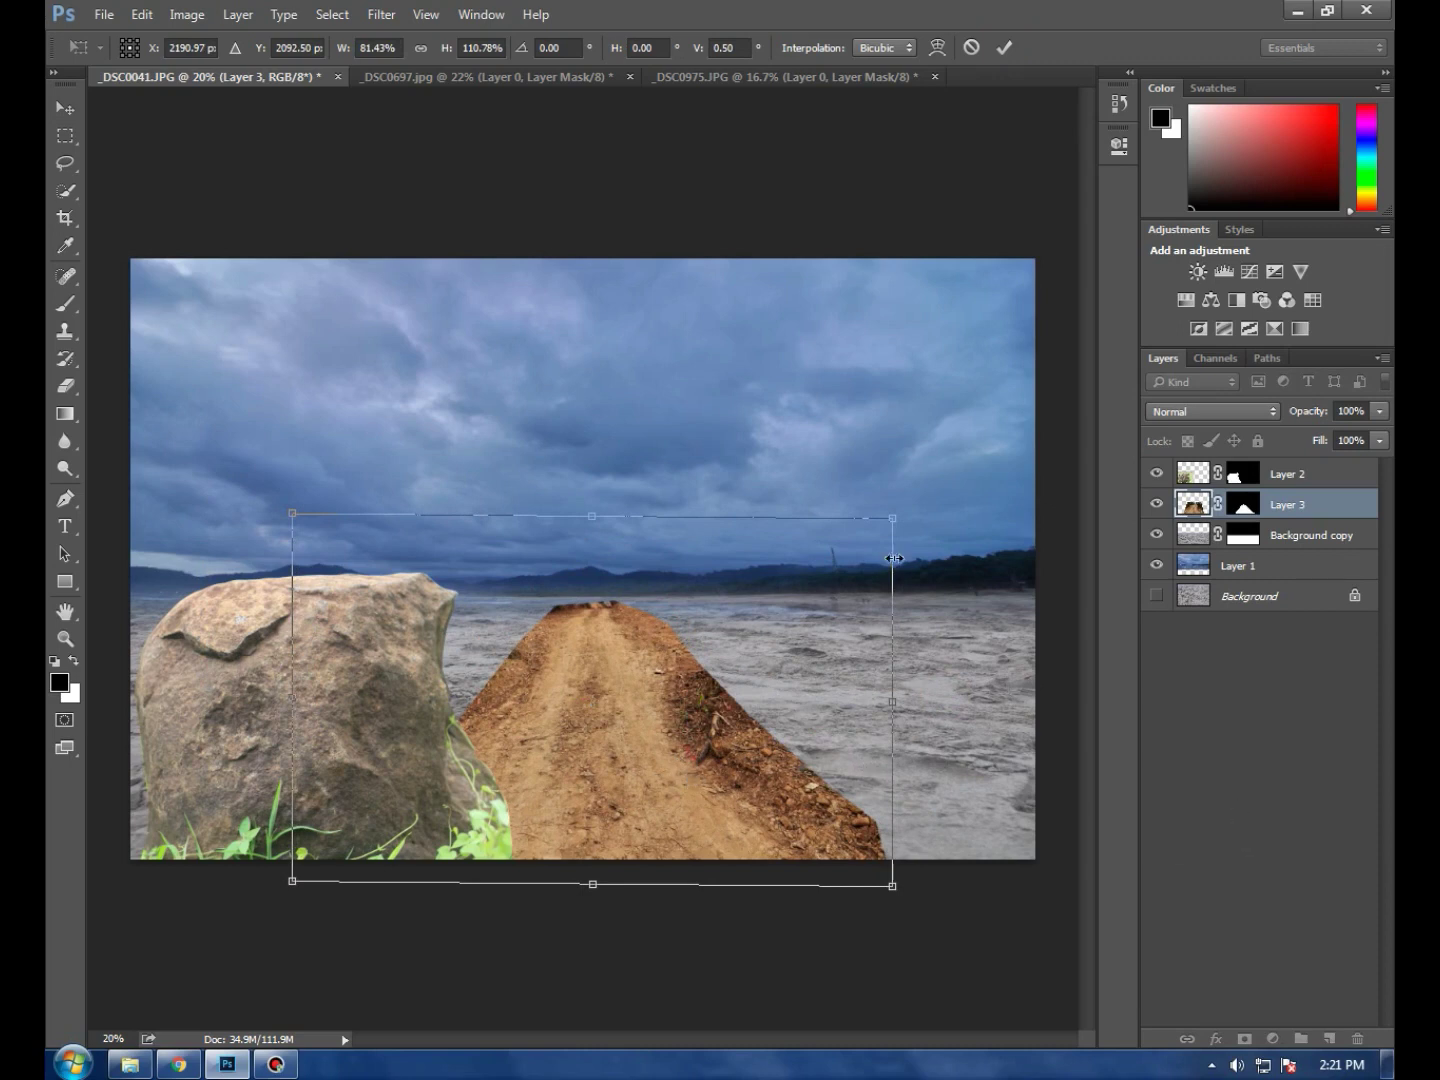
pyautogui.moveTo(595, 513); pyautogui.dragTo(595, 524)
pyautogui.moveTo(609, 680); pyautogui.dragTo(579, 676)
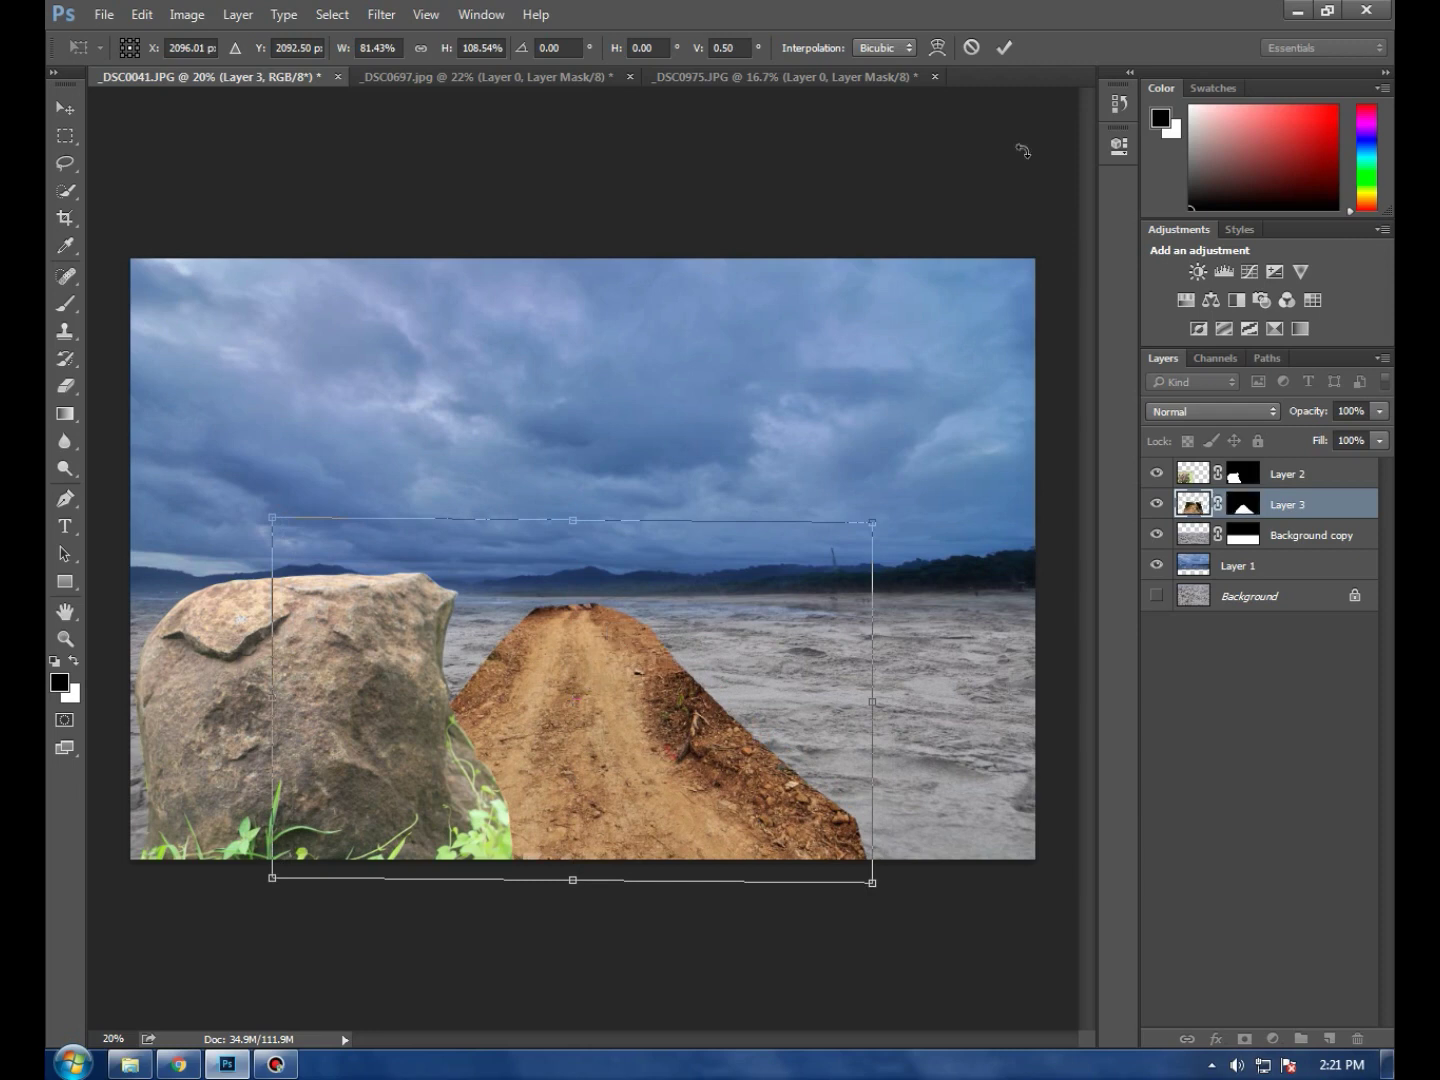
pyautogui.click(1004, 47)
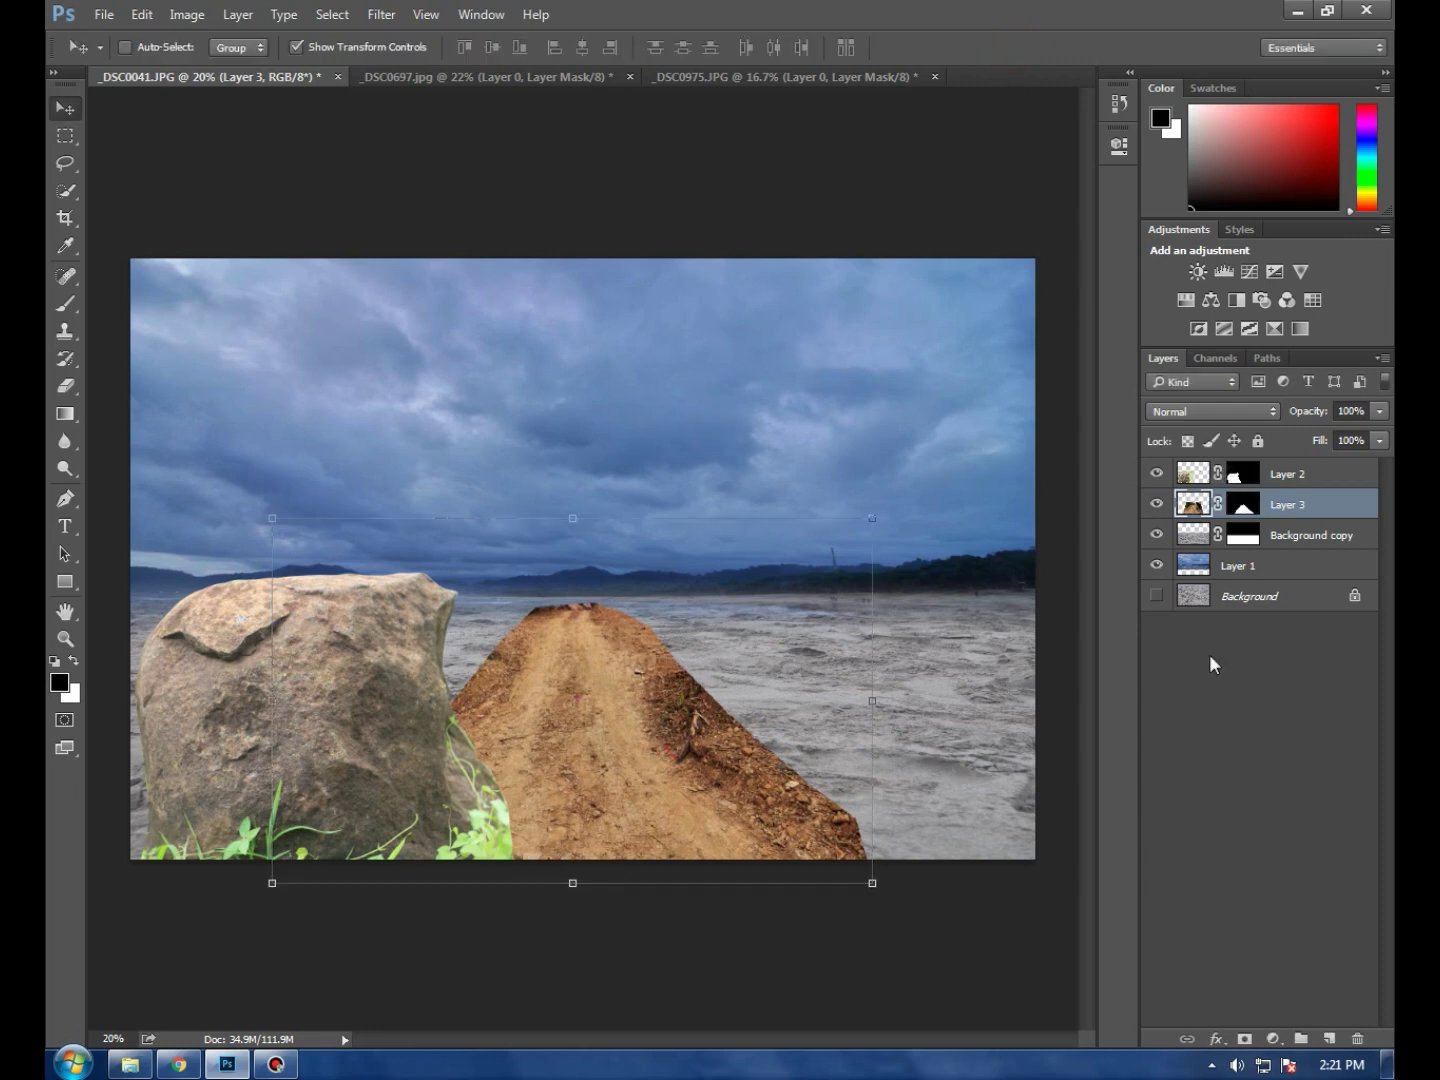
# Bring the rock pile into the beach composite and shrink it
pyautogui.click(711, 76)
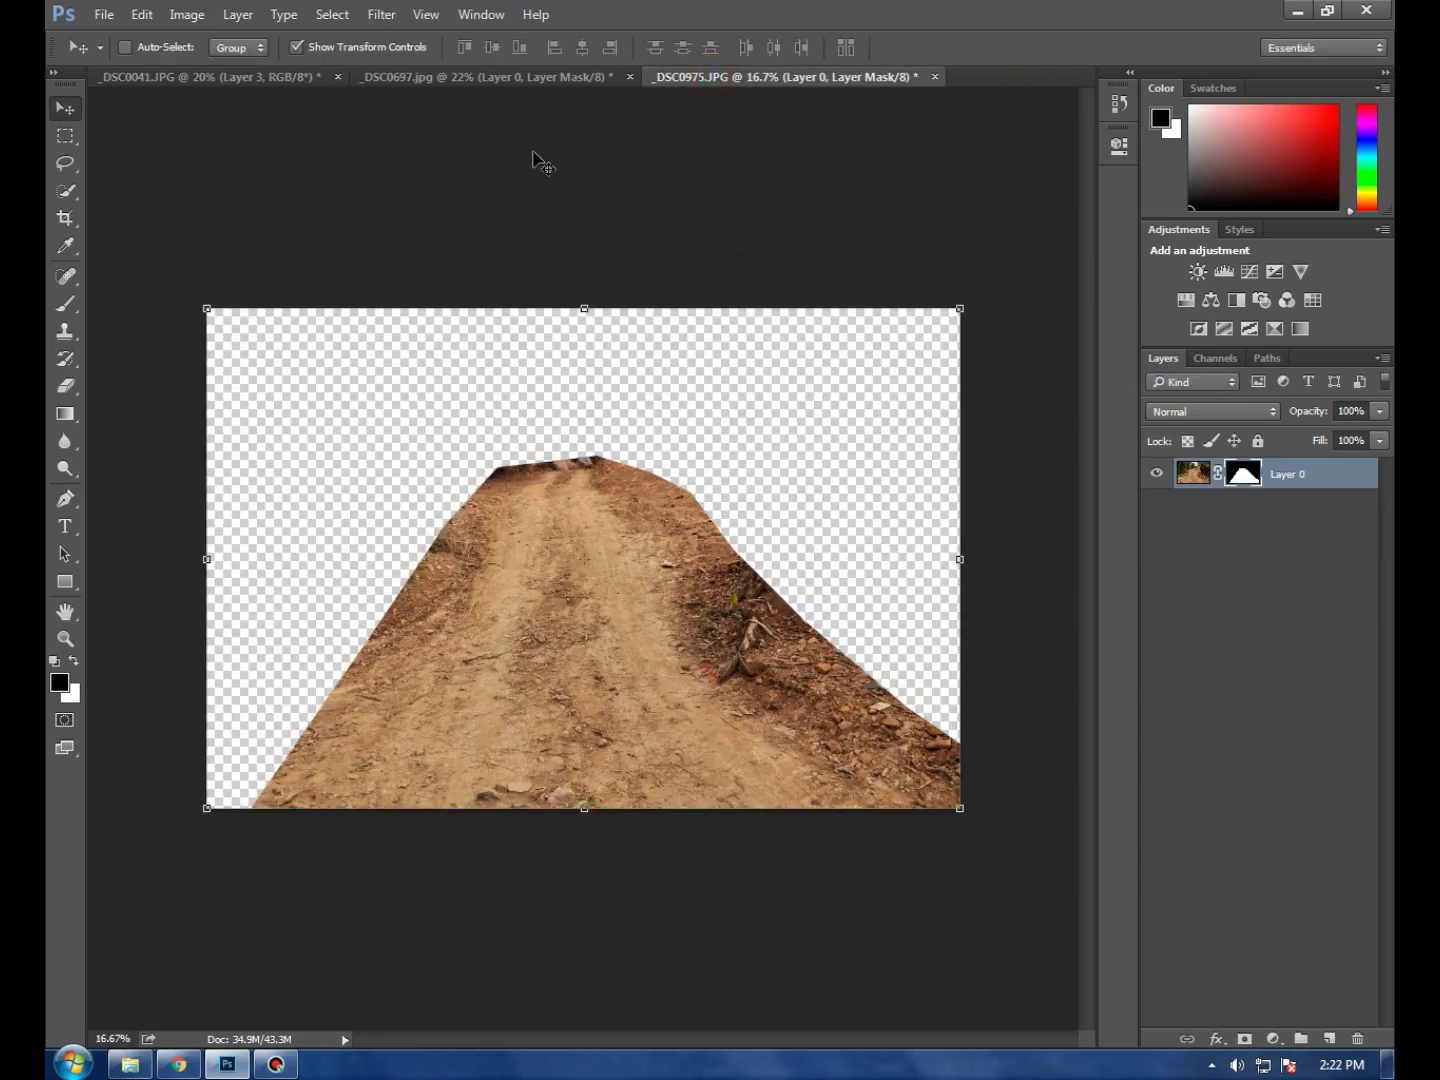
pyautogui.click(441, 77)
pyautogui.moveTo(502, 615)
pyautogui.mouseDown()
pyautogui.moveTo(257, 90)
pyautogui.moveTo(711, 590)
pyautogui.mouseUp()
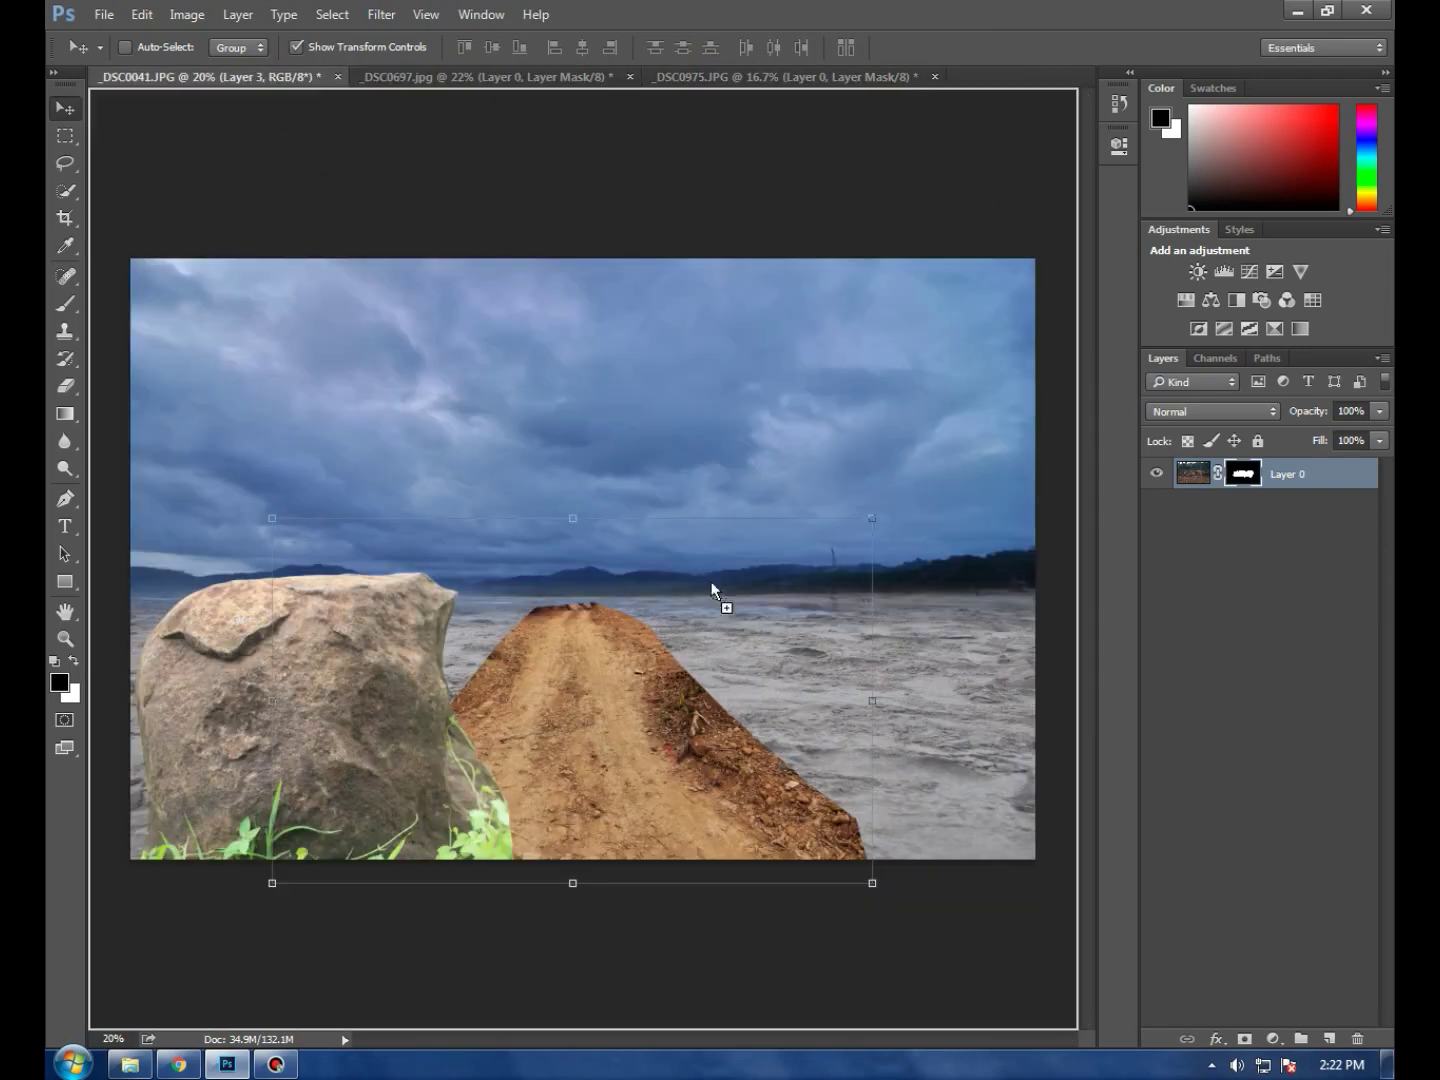
pyautogui.moveTo(812, 600)
pyautogui.mouseDown()
pyautogui.moveTo(883, 611)
pyautogui.moveTo(741, 635)
pyautogui.mouseUp()
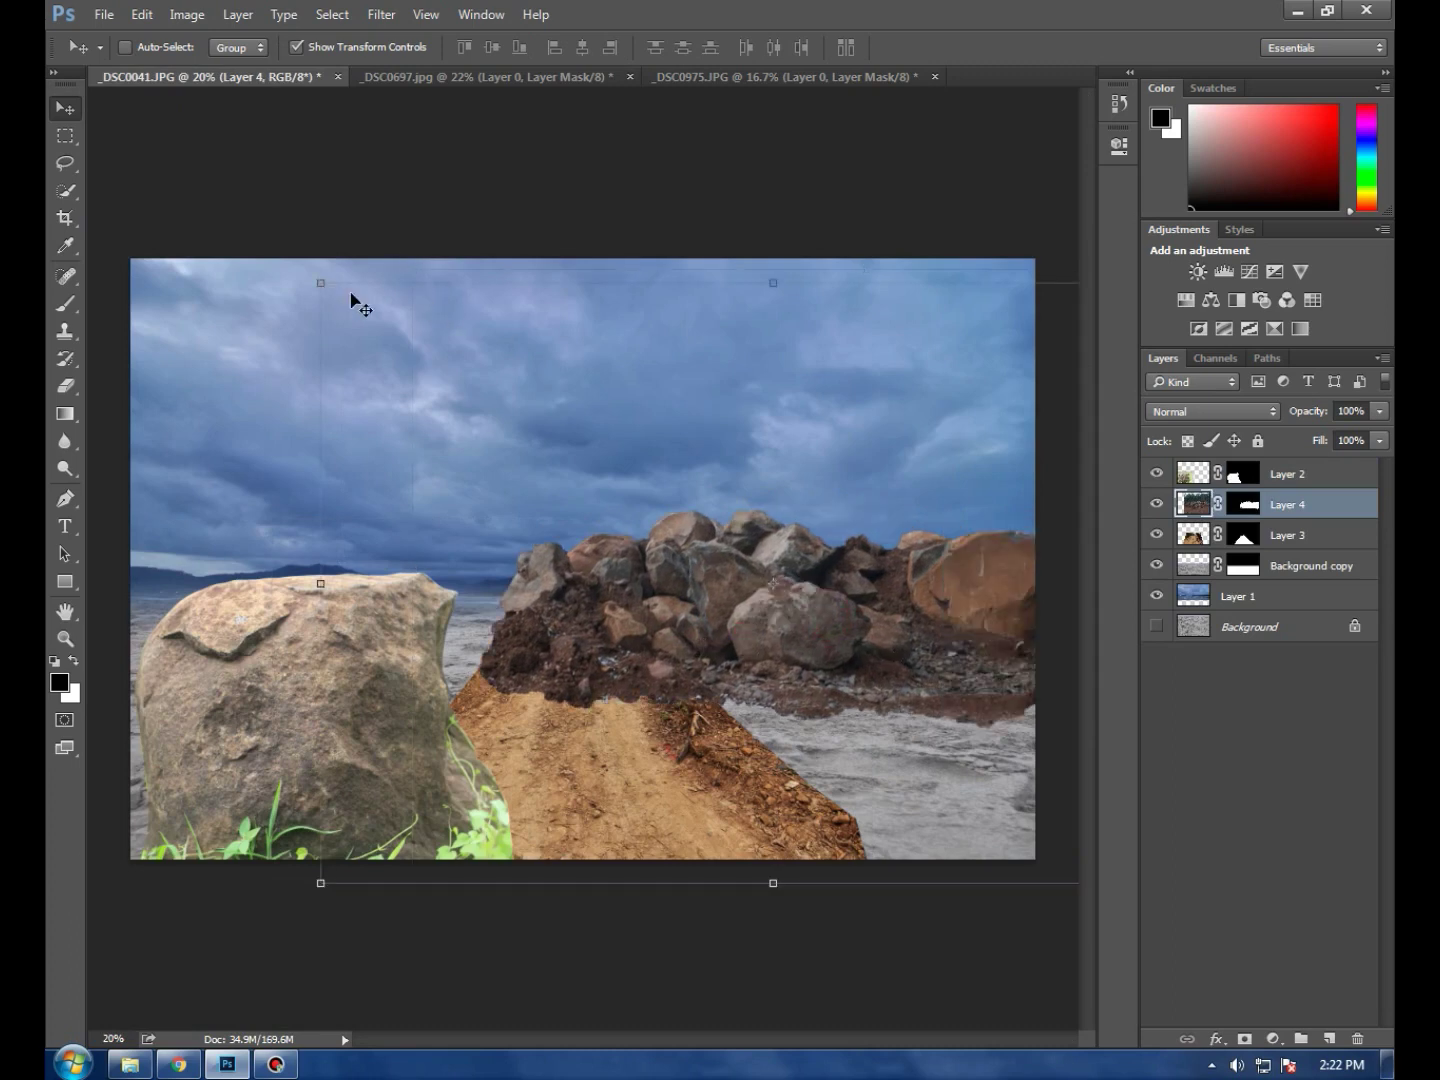
pyautogui.moveTo(316, 280); pyautogui.dragTo(578, 453)
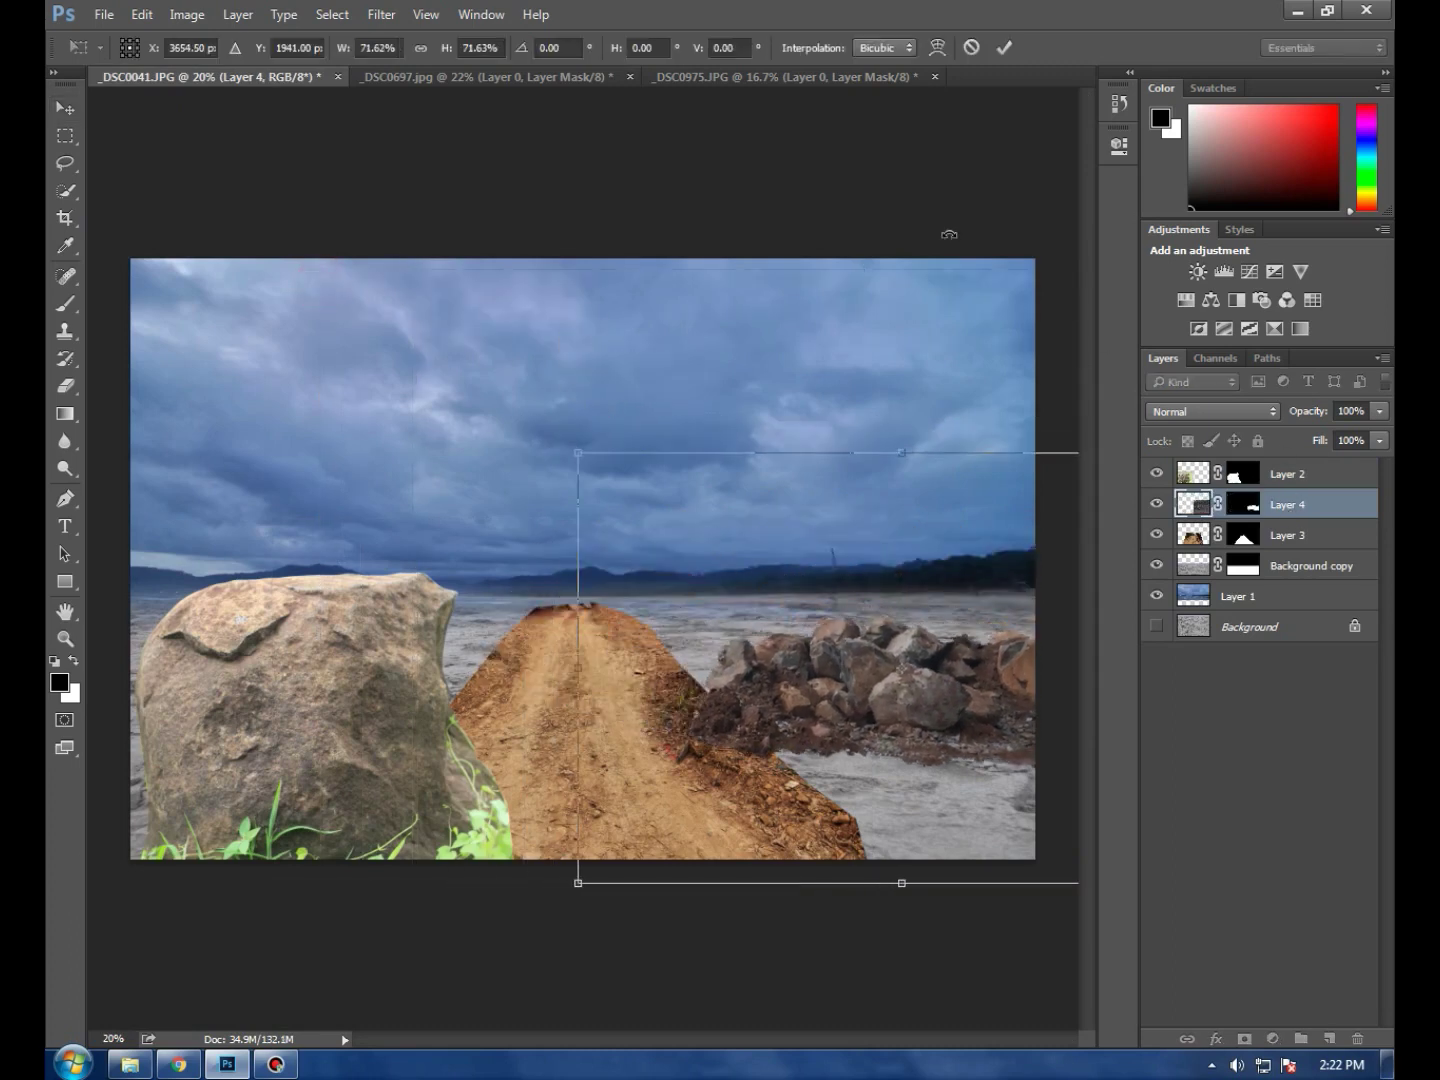
pyautogui.click(1004, 48)
# Place the rock pile layer behind the road and rotate it about 15 degrees
pyautogui.moveTo(1300, 508); pyautogui.dragTo(1300, 548)
pyautogui.moveTo(833, 684); pyautogui.dragTo(743, 641)
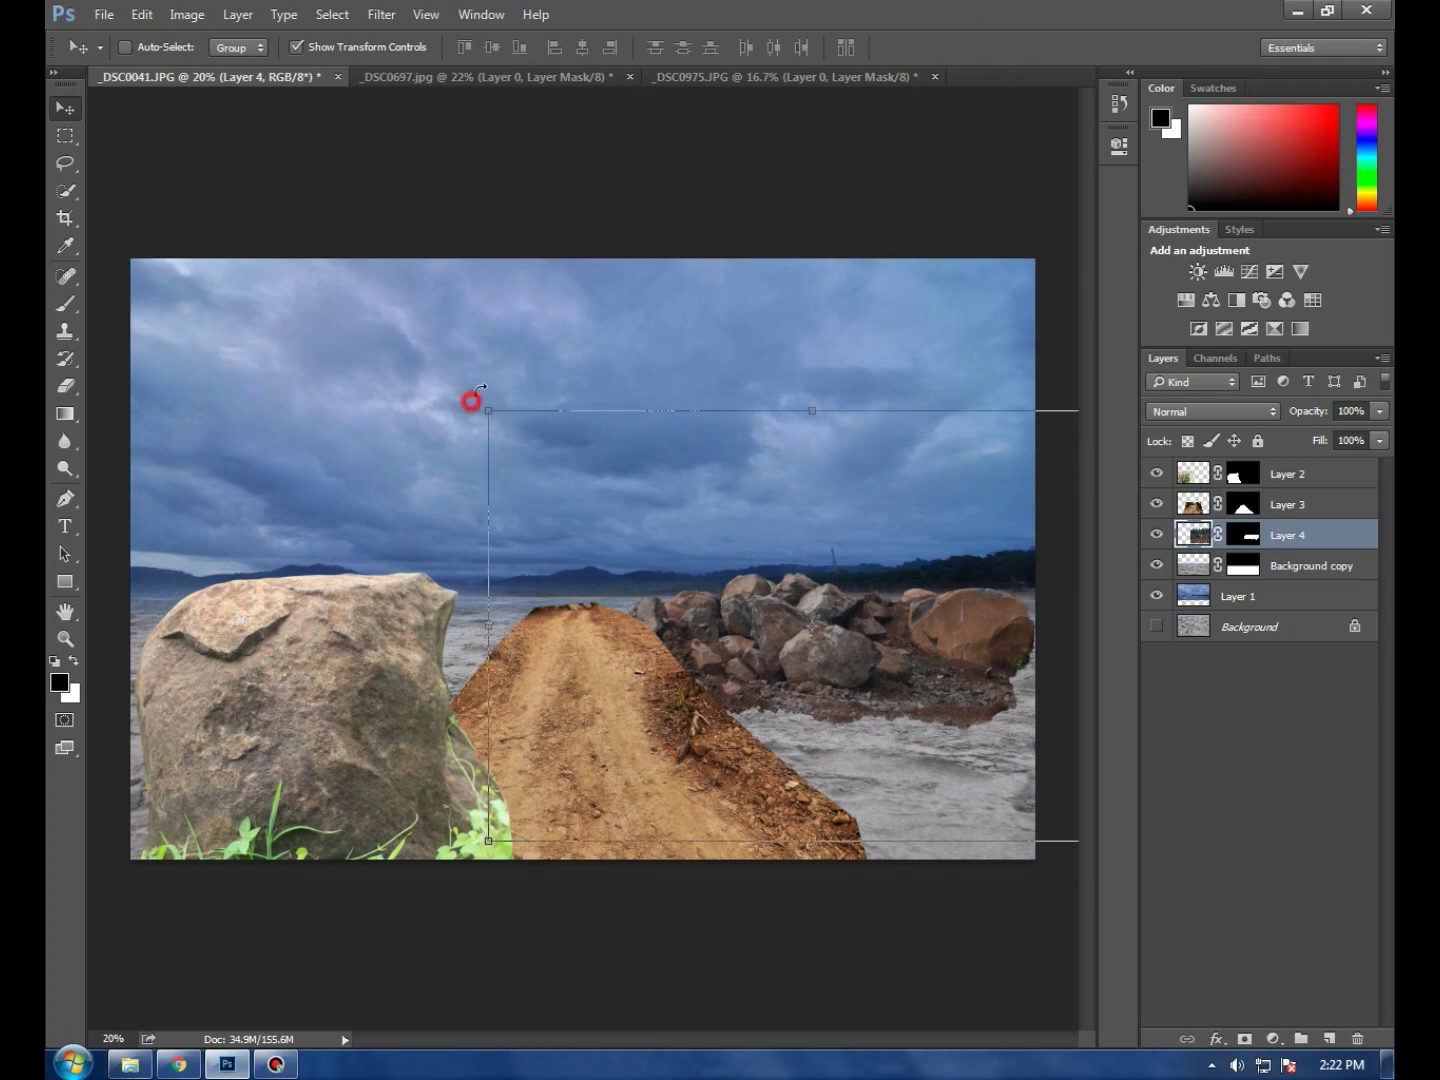
pyautogui.moveTo(474, 407); pyautogui.dragTo(565, 335)
pyautogui.moveTo(916, 662); pyautogui.dragTo(945, 757)
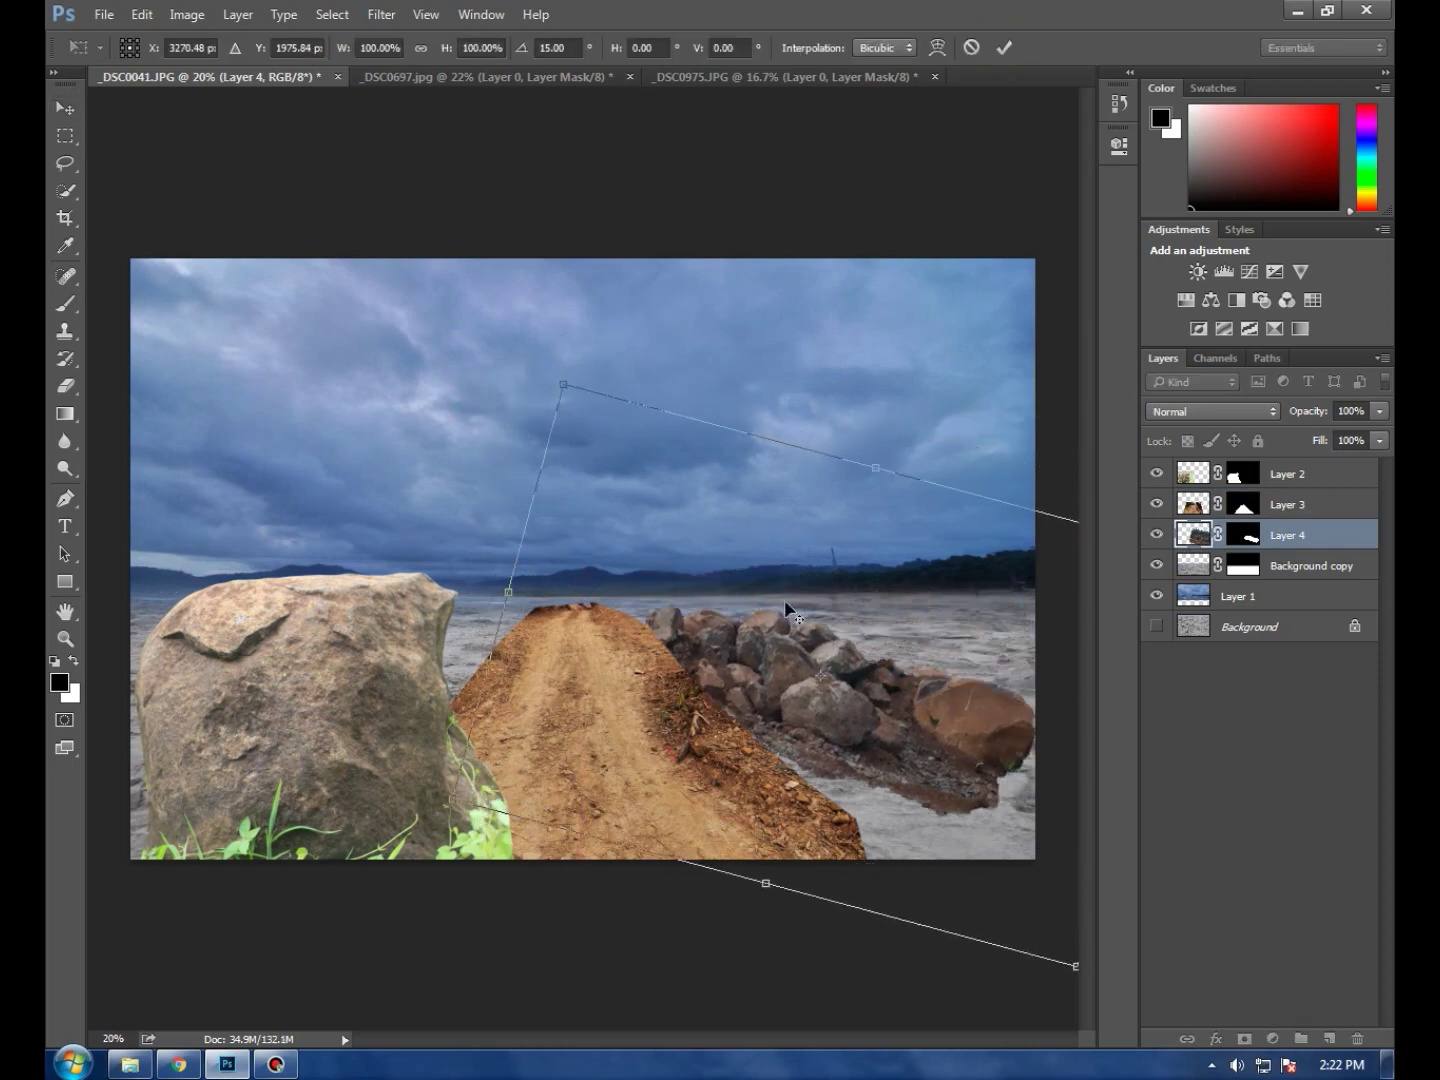
pyautogui.keyDown('alt'); pyautogui.scroll(-2, 785, 607); pyautogui.keyUp('alt')
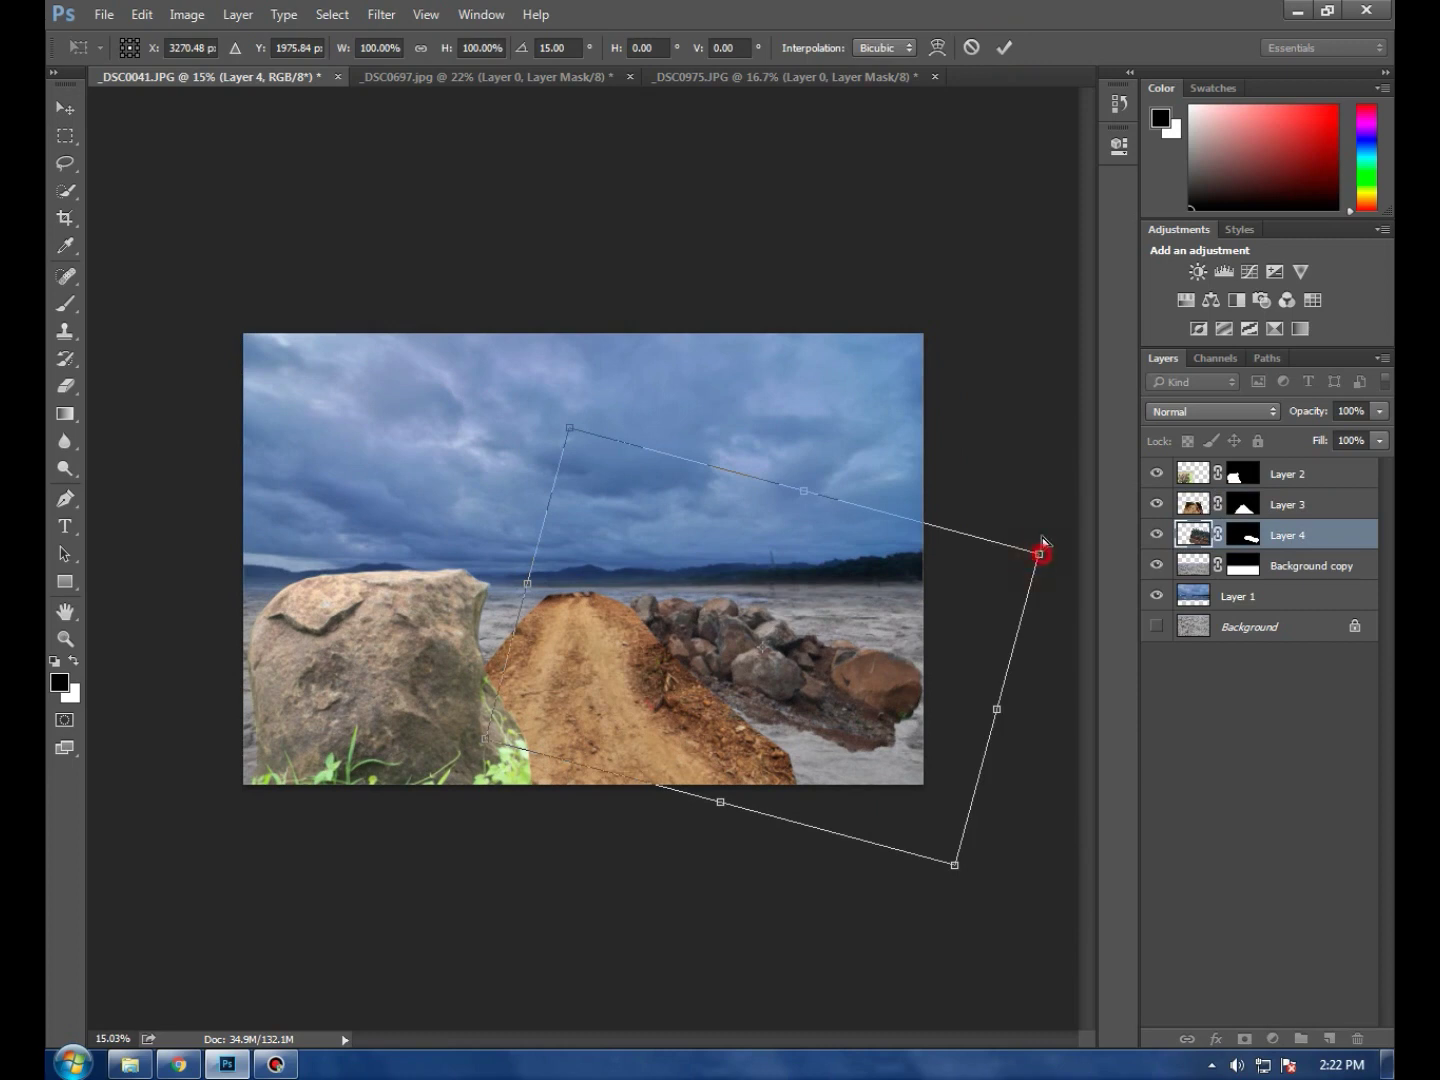
# Skew and distort the rock pile's corners to follow the road's right side
pyautogui.moveTo(1040, 552); pyautogui.dragTo(1040, 475)
pyautogui.moveTo(957, 866); pyautogui.dragTo(919, 937)
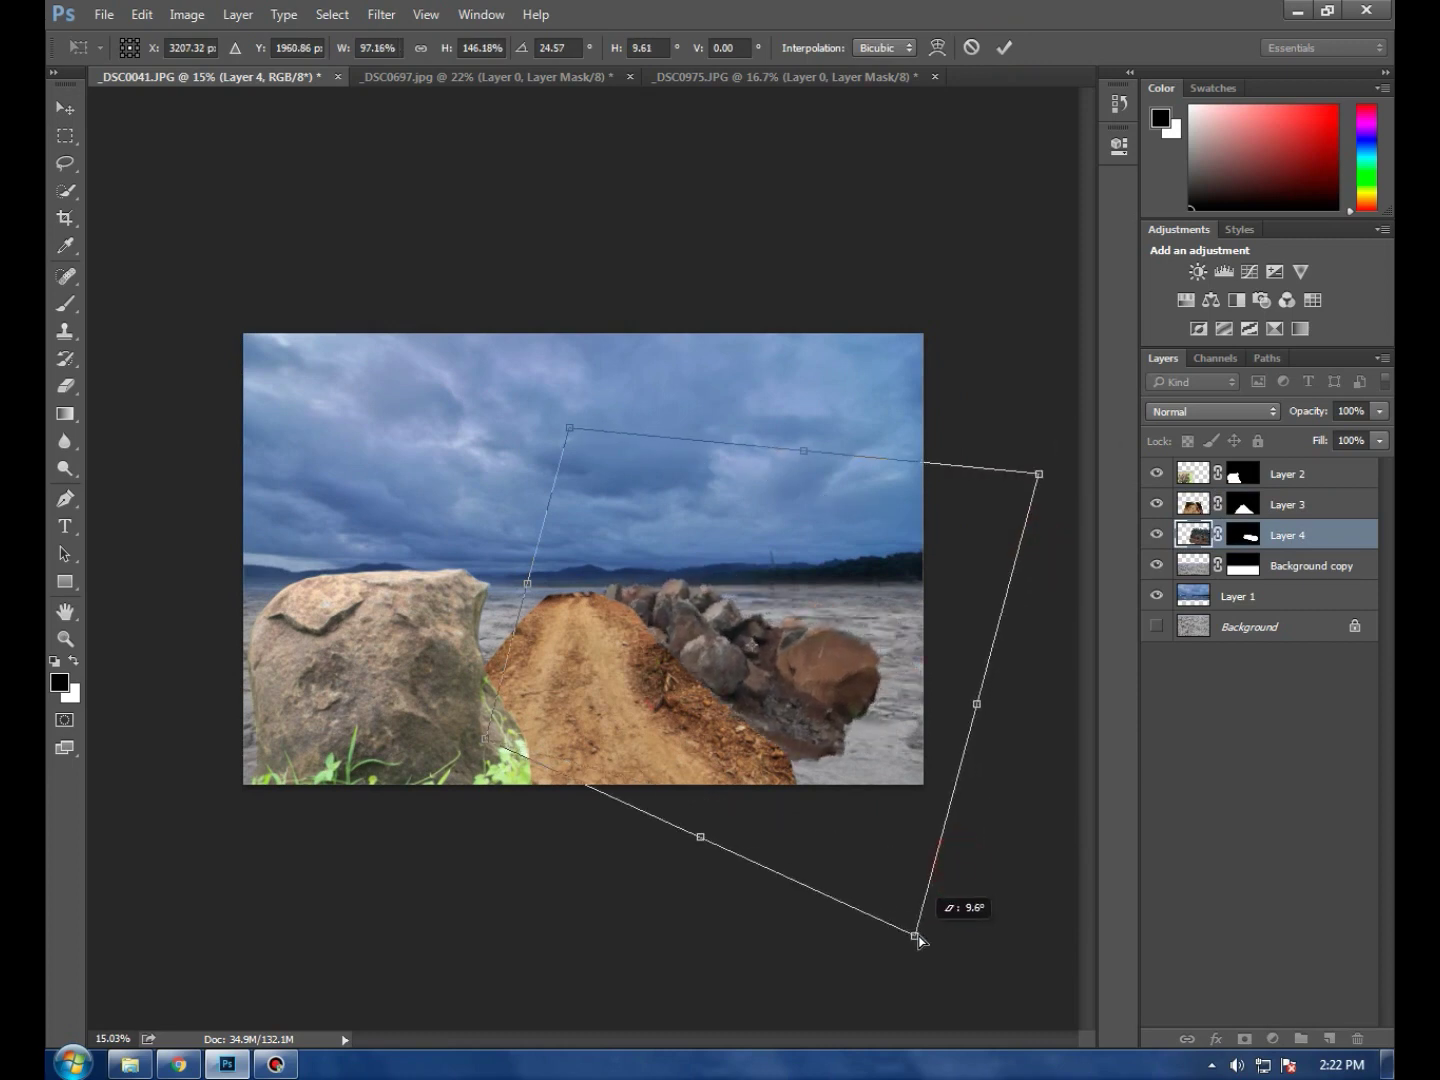
pyautogui.moveTo(571, 430); pyautogui.dragTo(638, 444)
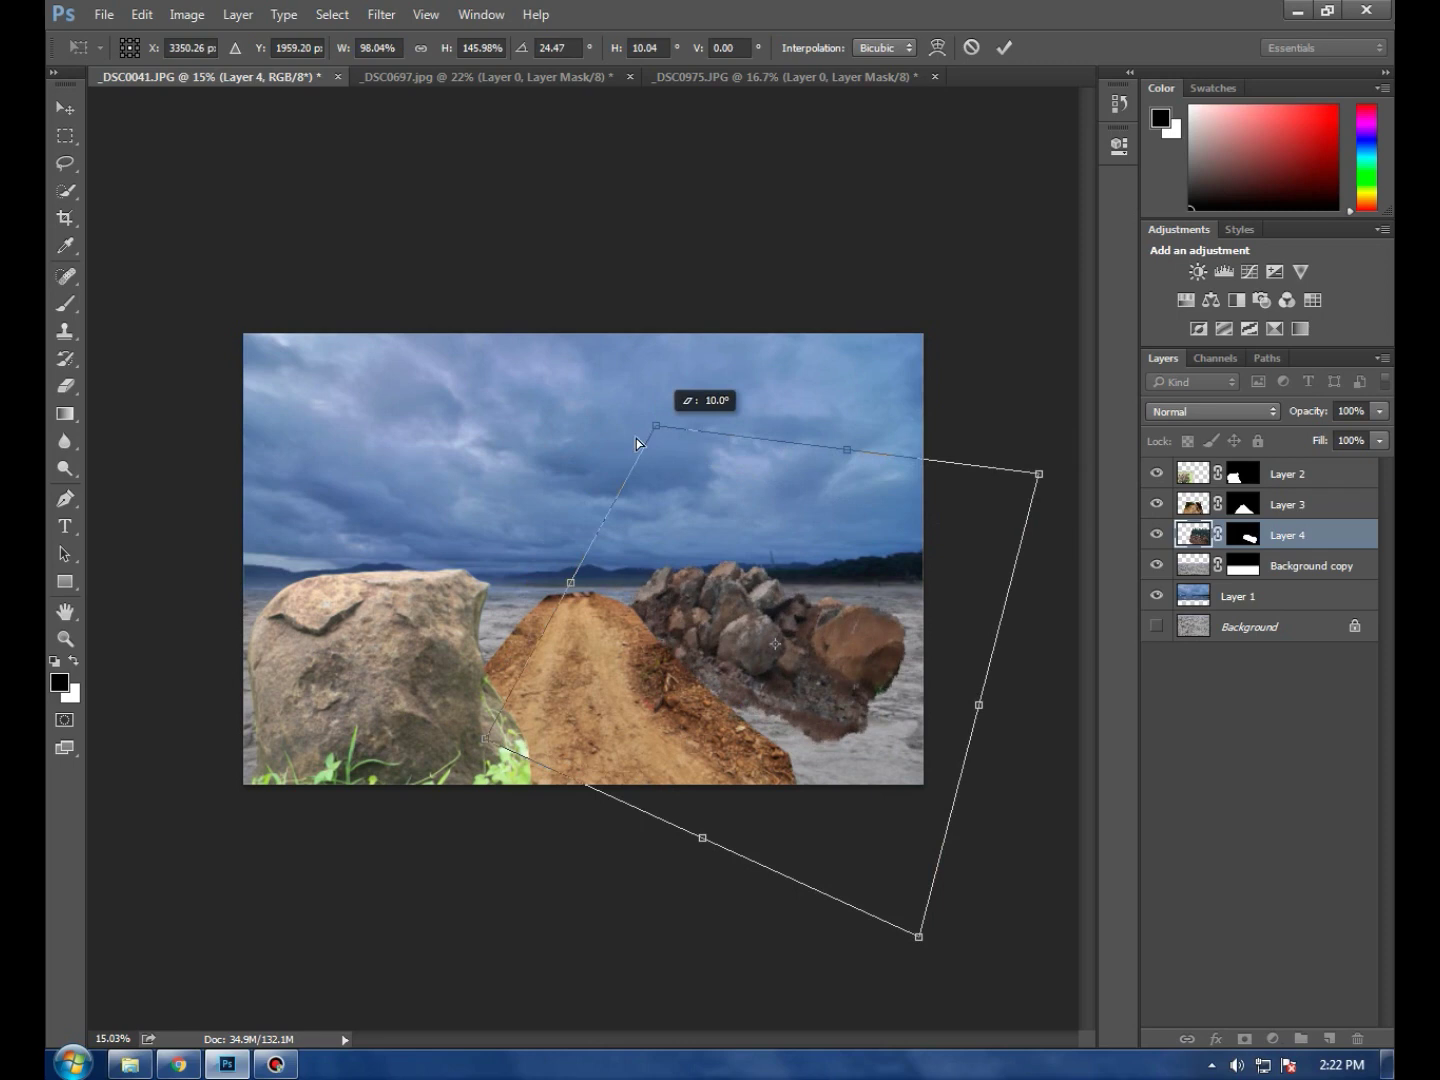
pyautogui.moveTo(1039, 476); pyautogui.dragTo(1038, 525)
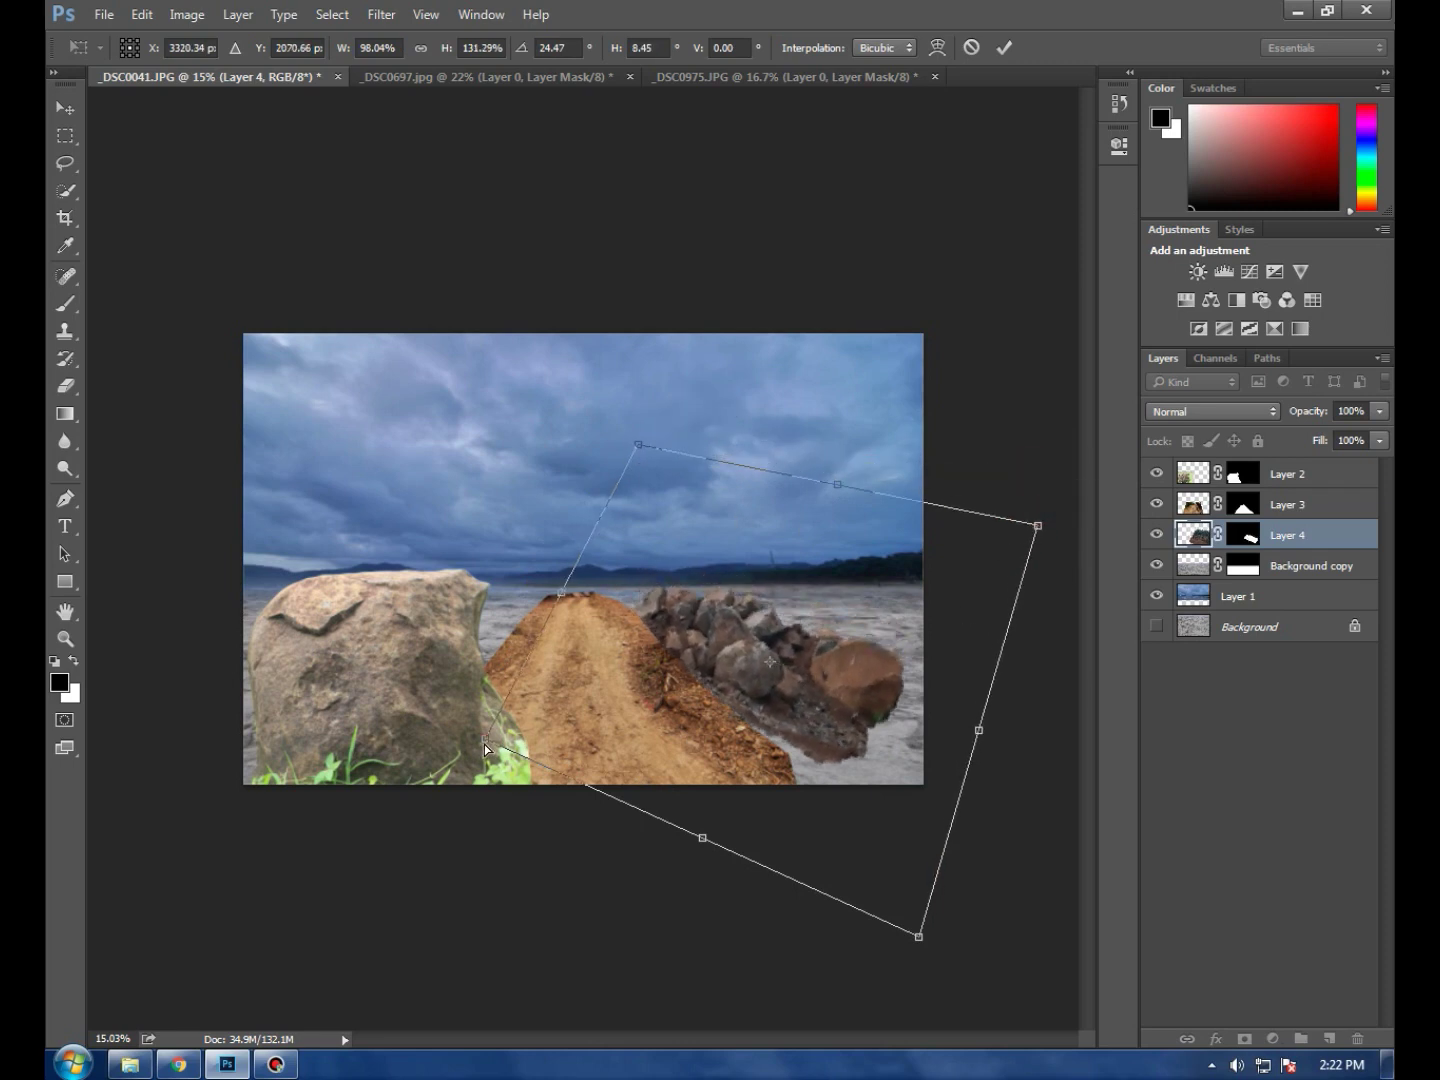
pyautogui.moveTo(485, 748); pyautogui.dragTo(466, 748)
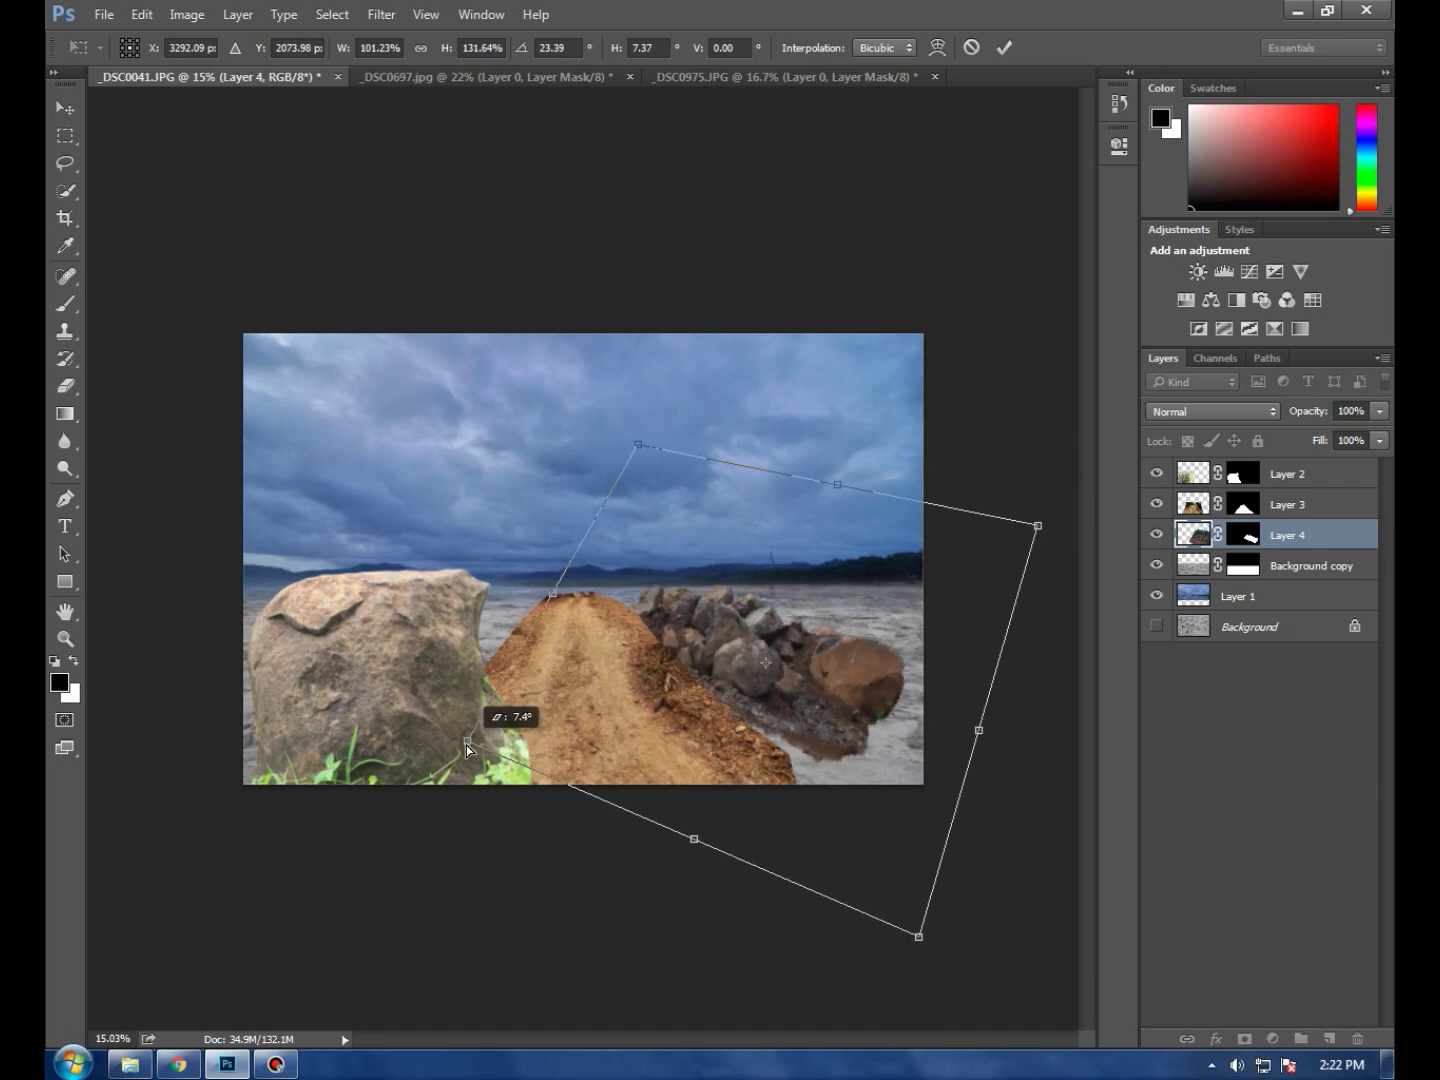
pyautogui.moveTo(919, 938); pyautogui.dragTo(948, 949)
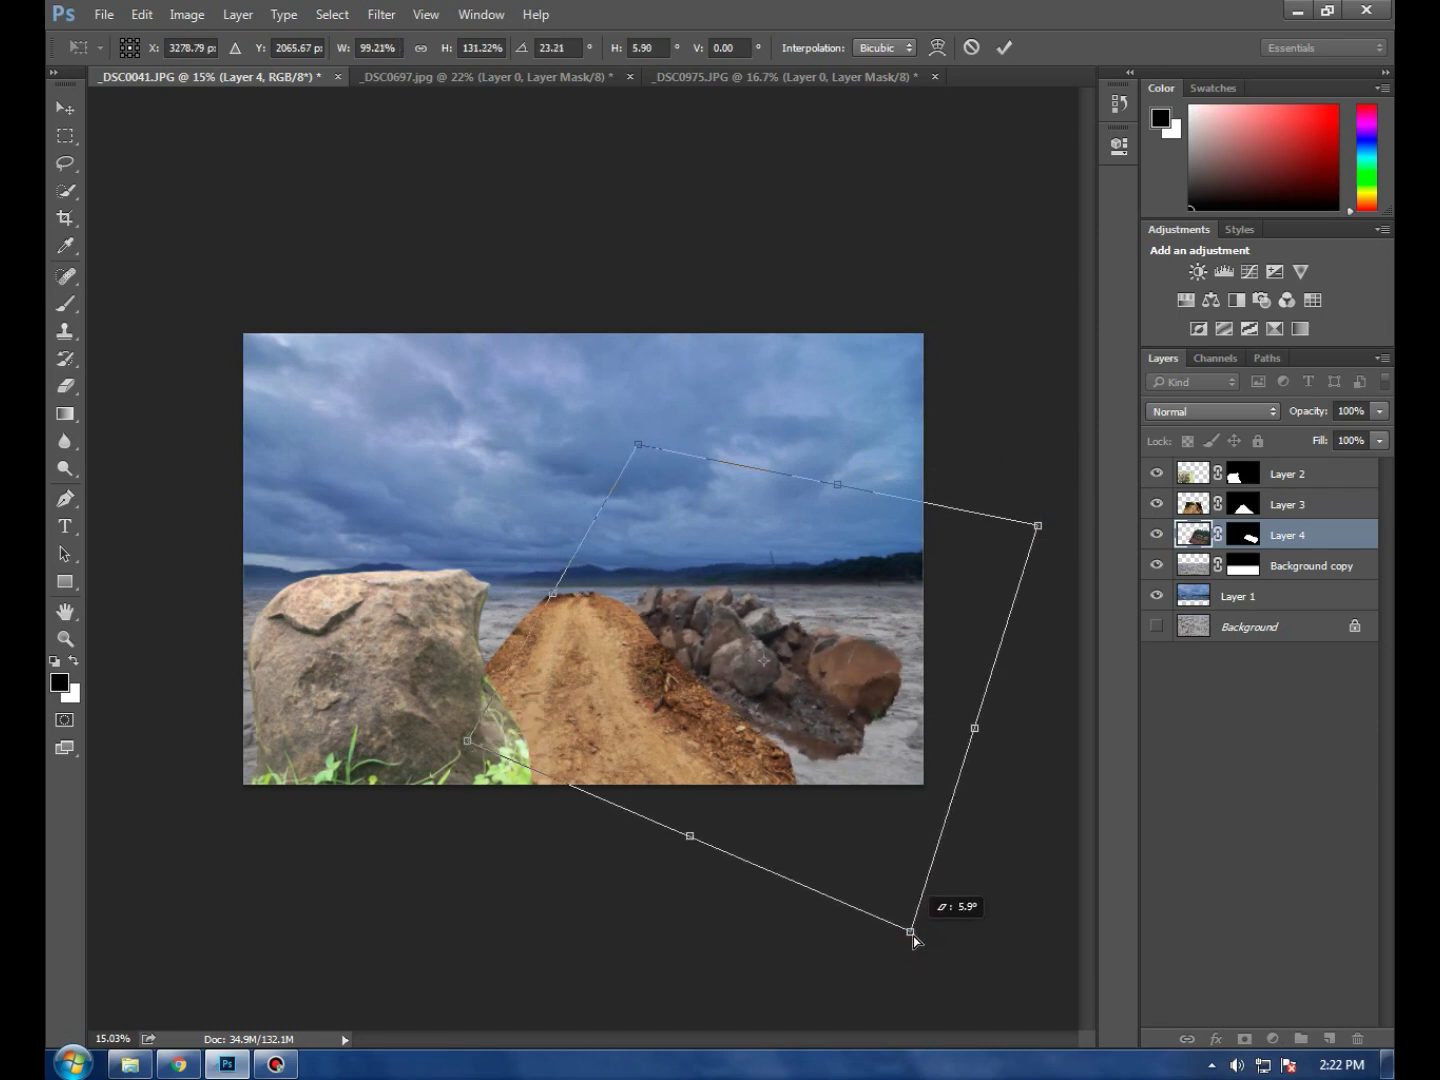
pyautogui.moveTo(793, 635); pyautogui.dragTo(797, 633)
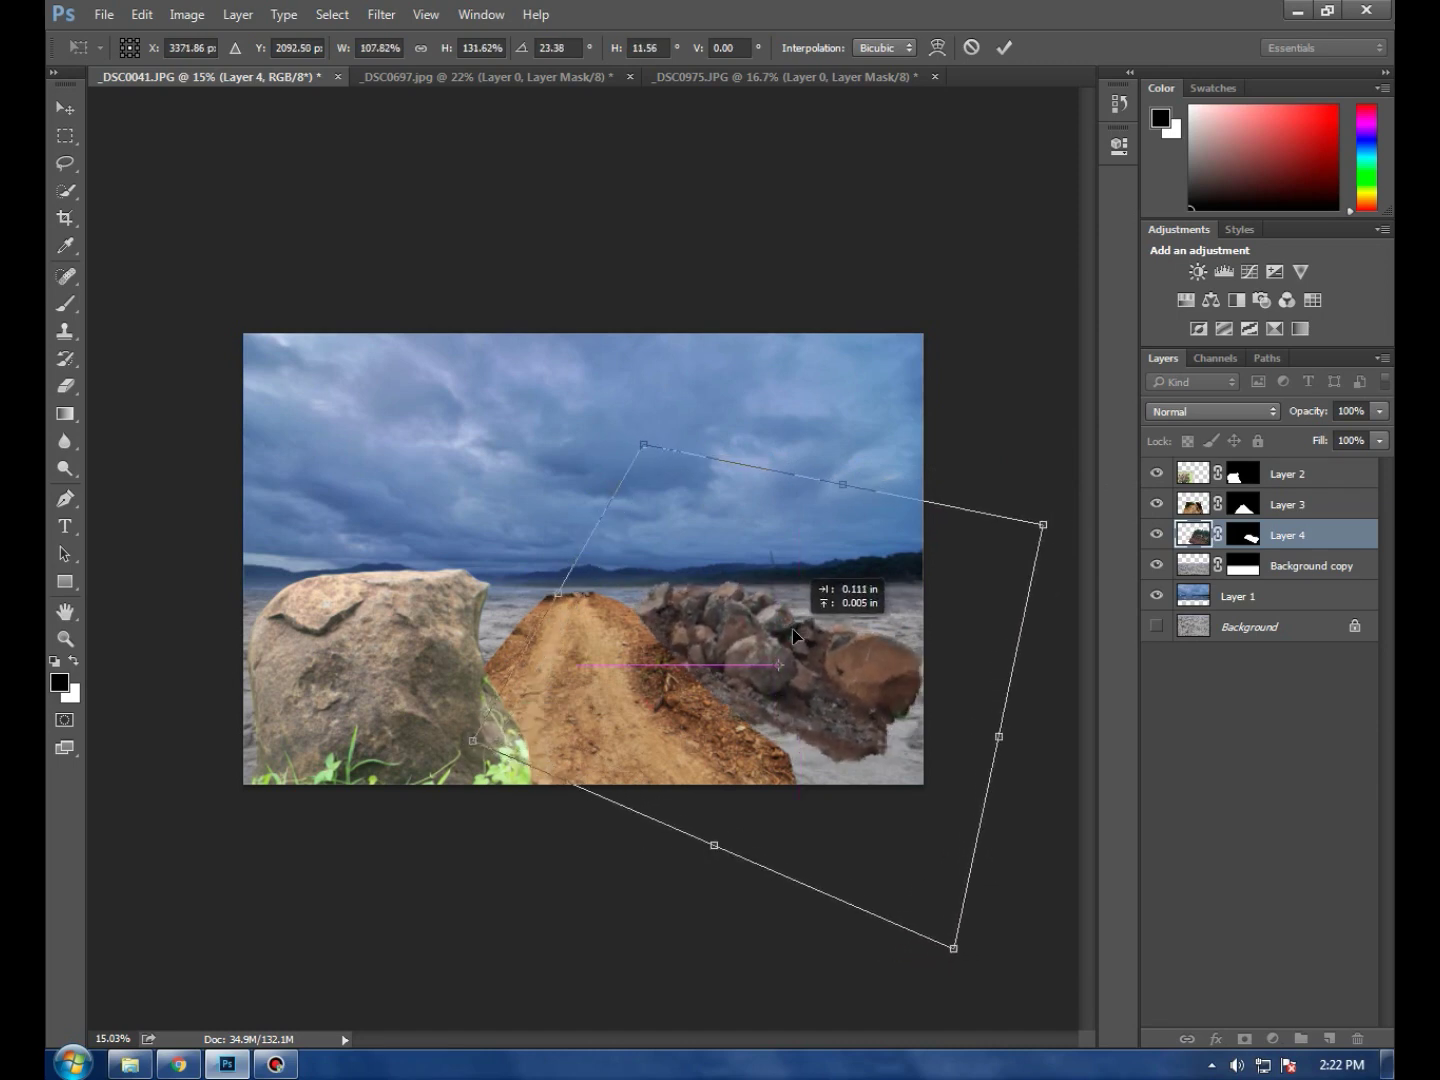
pyautogui.moveTo(1059, 508); pyautogui.dragTo(1072, 538)
pyautogui.moveTo(670, 435); pyautogui.dragTo(686, 464)
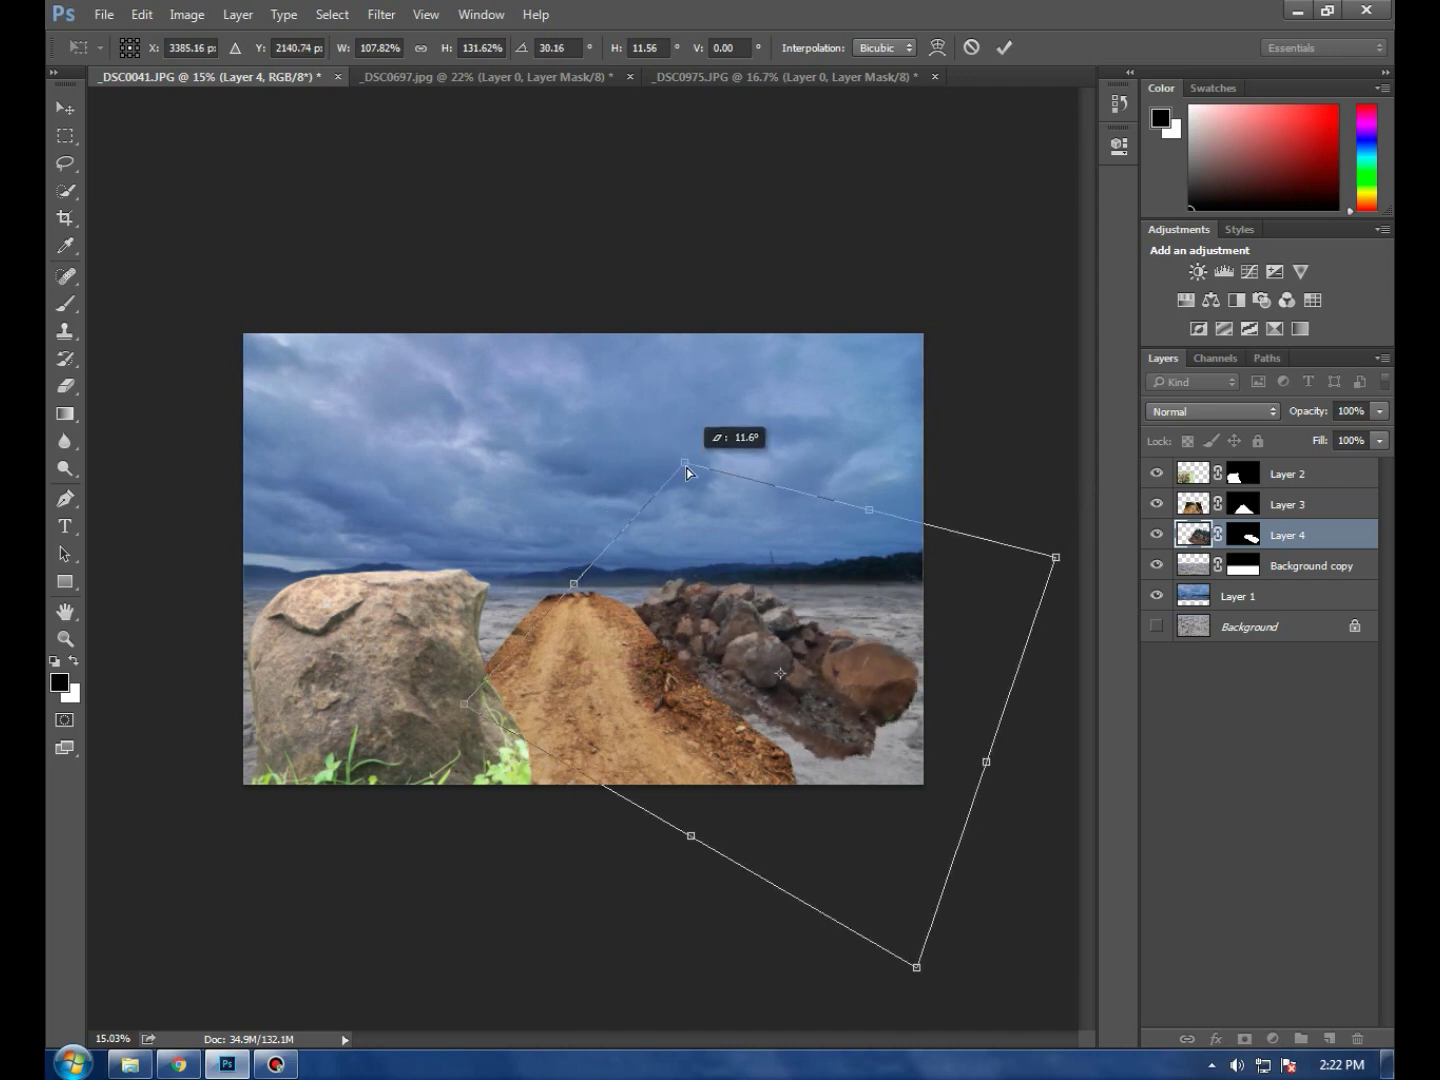
# Warp the rock pile so it bends along the road, then apply the warp
pyautogui.click(937, 47)
pyautogui.moveTo(1058, 560); pyautogui.dragTo(1044, 450)
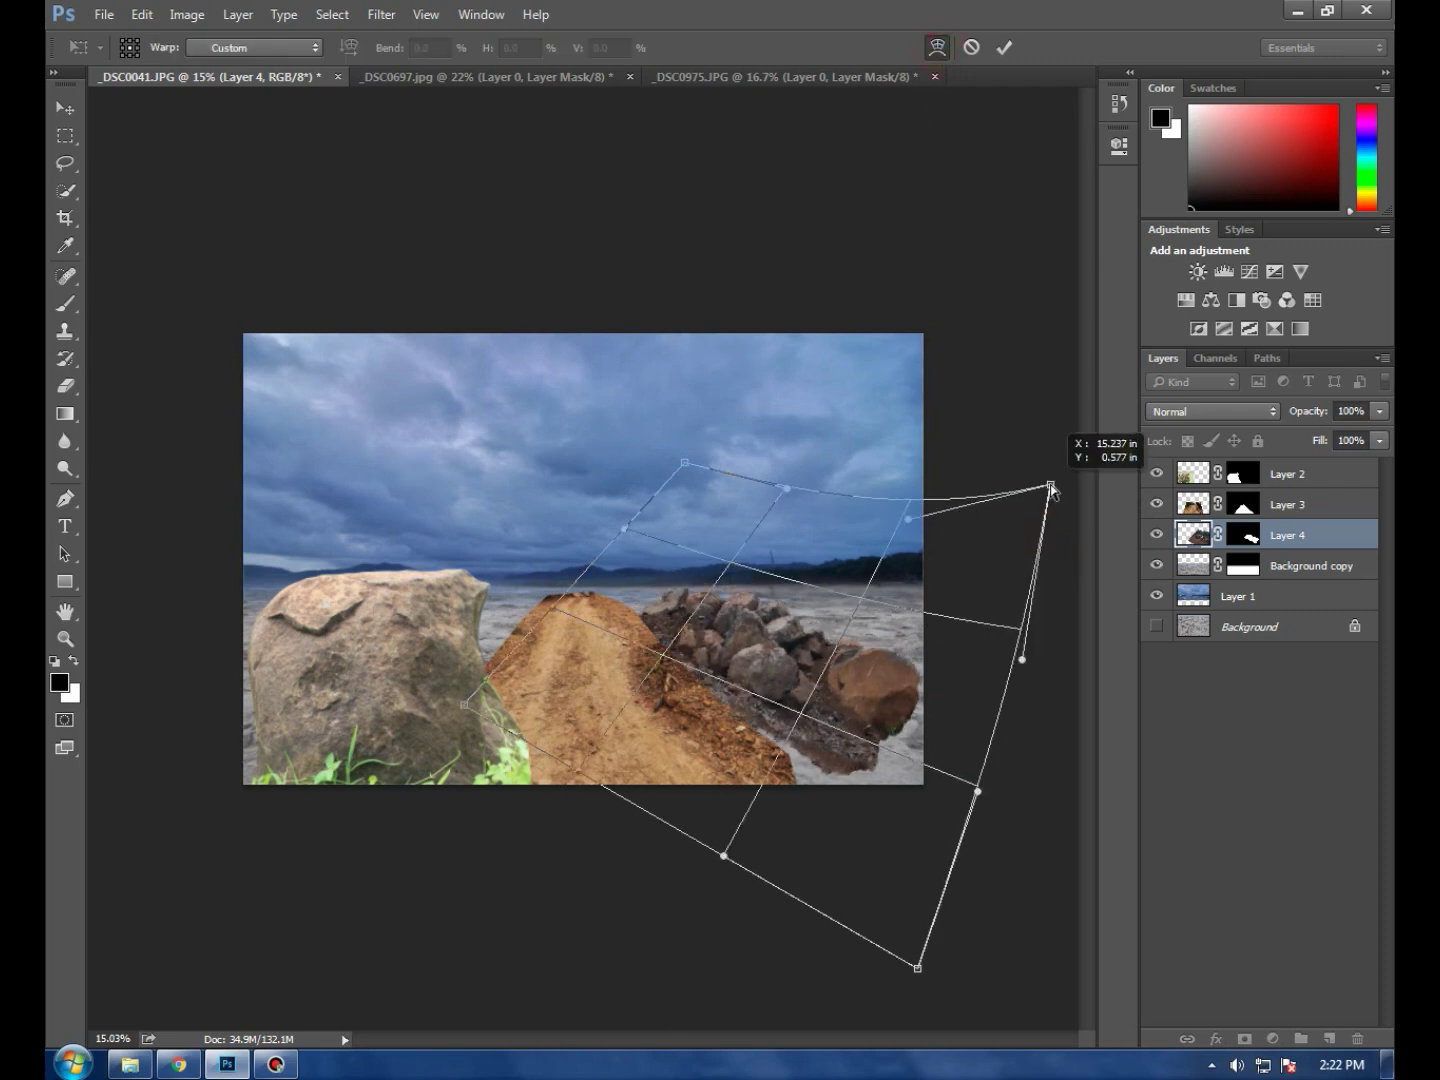
pyautogui.moveTo(862, 605); pyautogui.dragTo(842, 587)
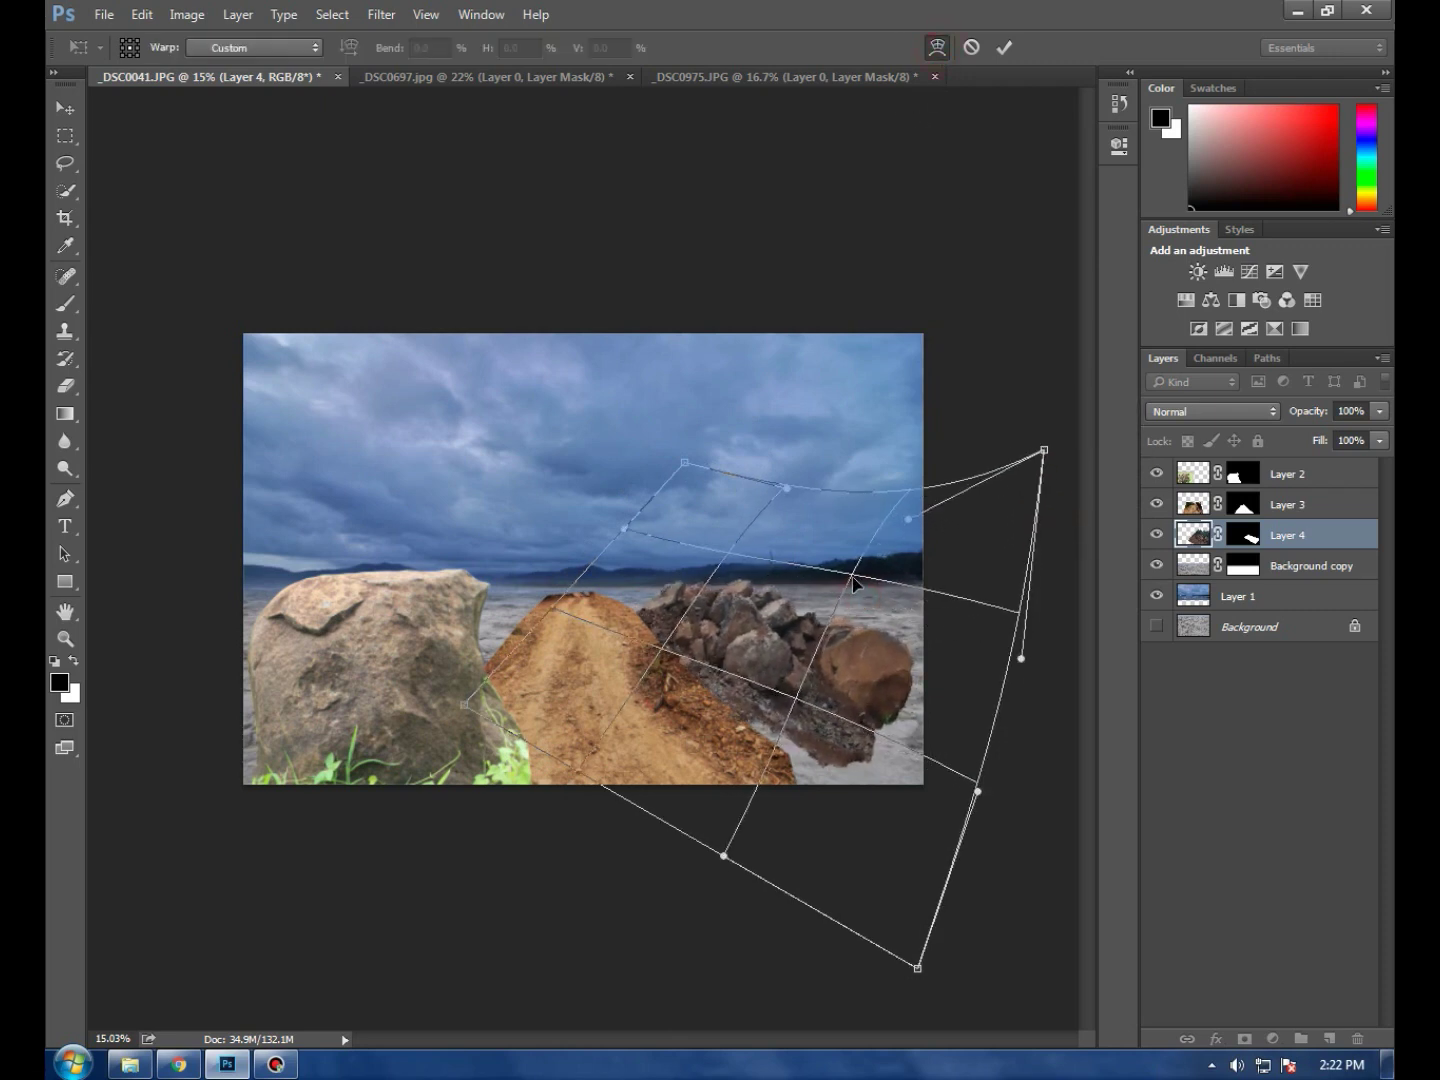
pyautogui.moveTo(842, 587)
pyautogui.mouseDown()
pyautogui.moveTo(797, 702)
pyautogui.moveTo(772, 716)
pyautogui.mouseUp()
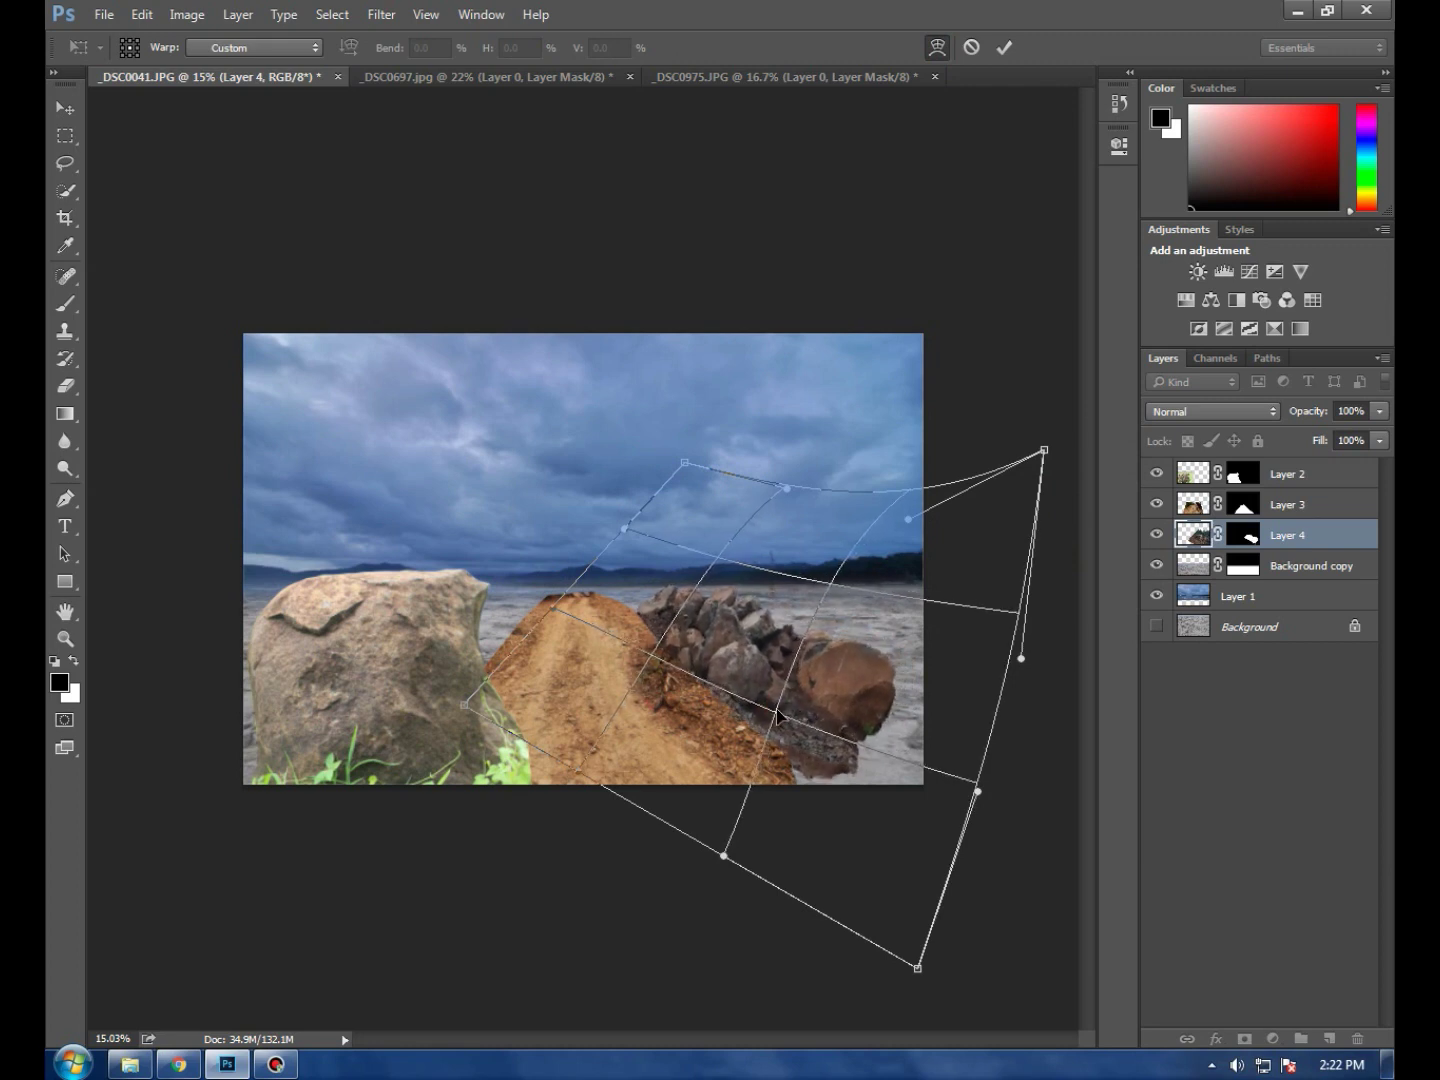
pyautogui.moveTo(1013, 625); pyautogui.dragTo(1030, 612)
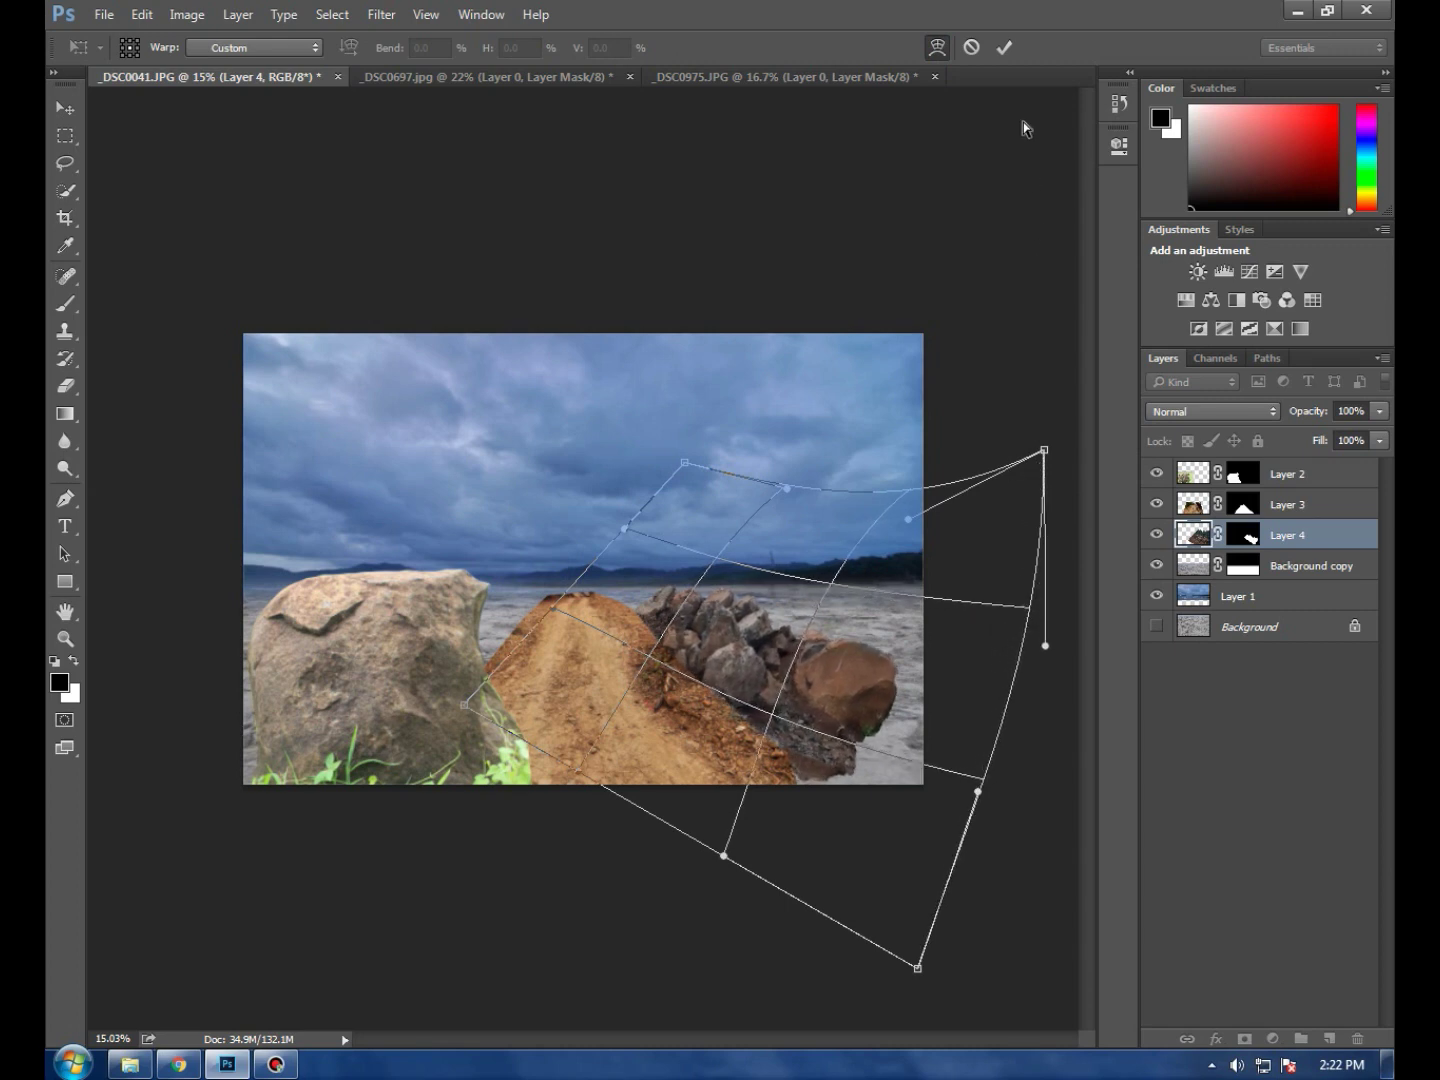
pyautogui.click(1005, 47)
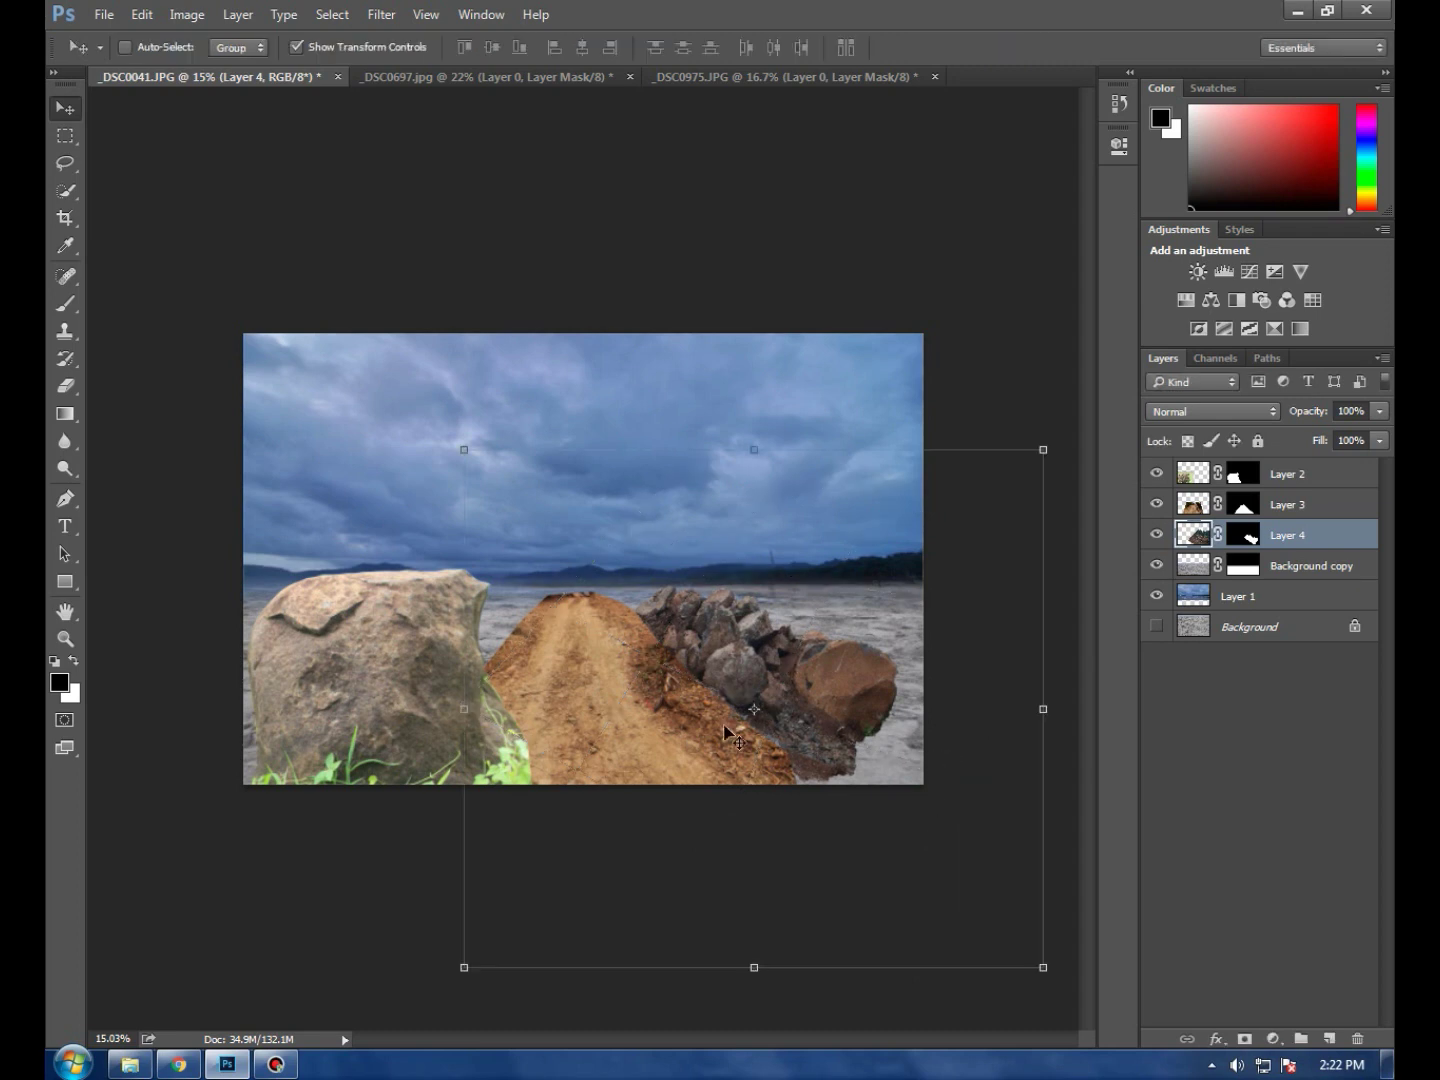
# Nudge the warped rock pile slightly to the right
pyautogui.scroll(2, 733, 738)
pyautogui.scroll(-2, 725, 725)
pyautogui.scroll(-1, 717, 716)
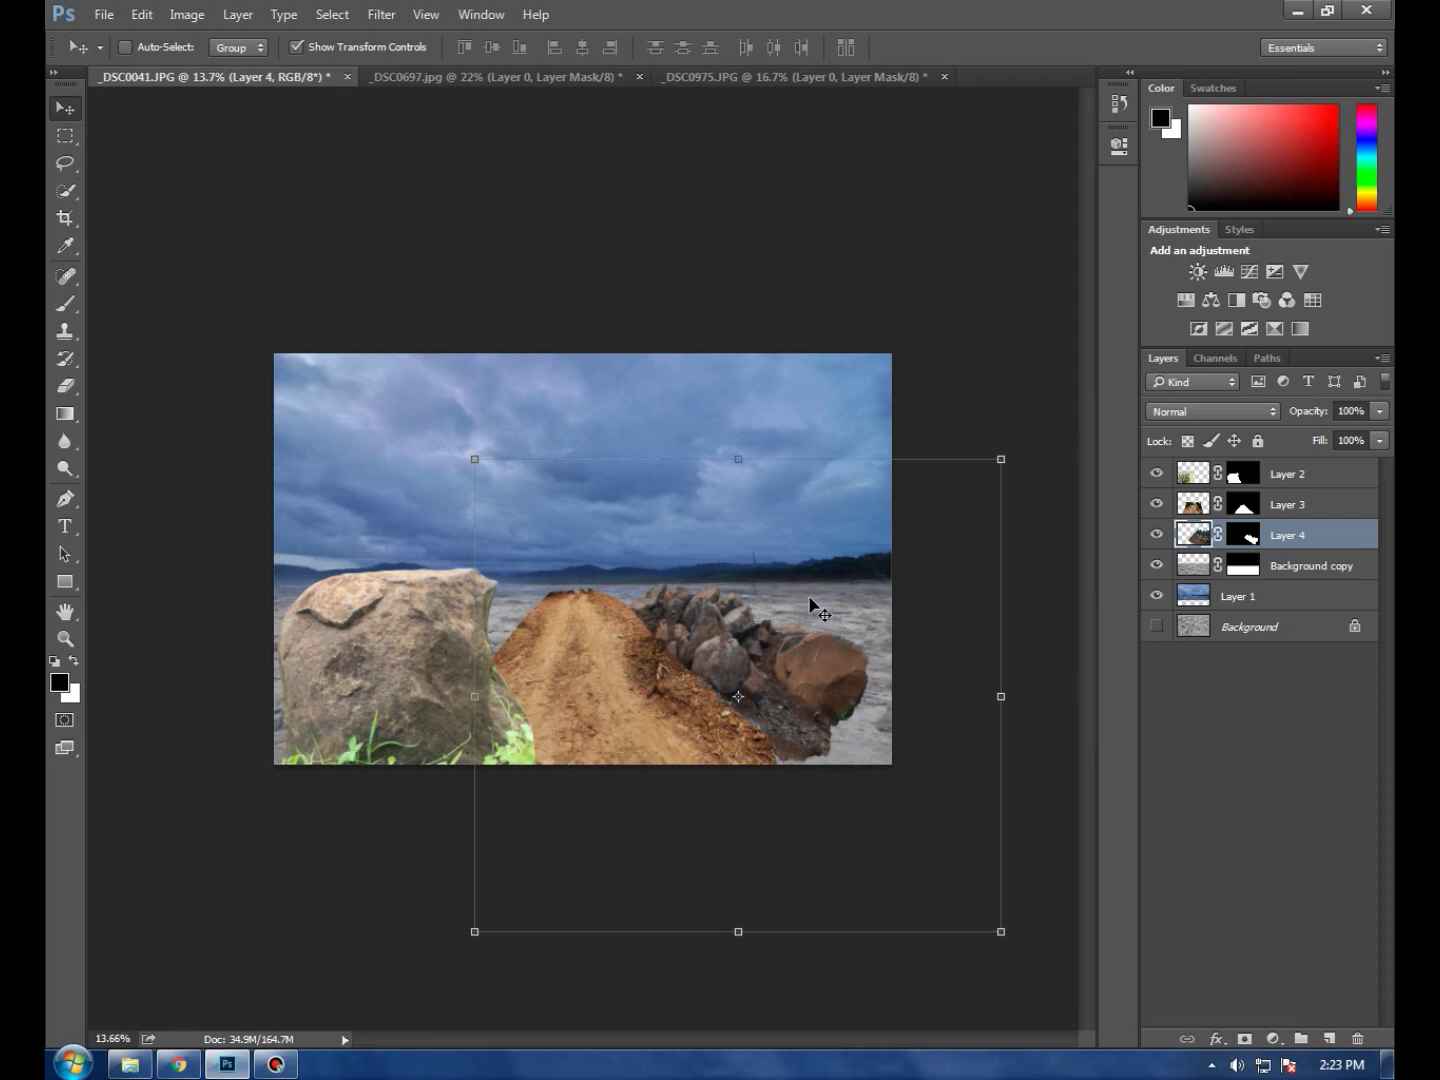
pyautogui.moveTo(817, 662); pyautogui.dragTo(832, 660)
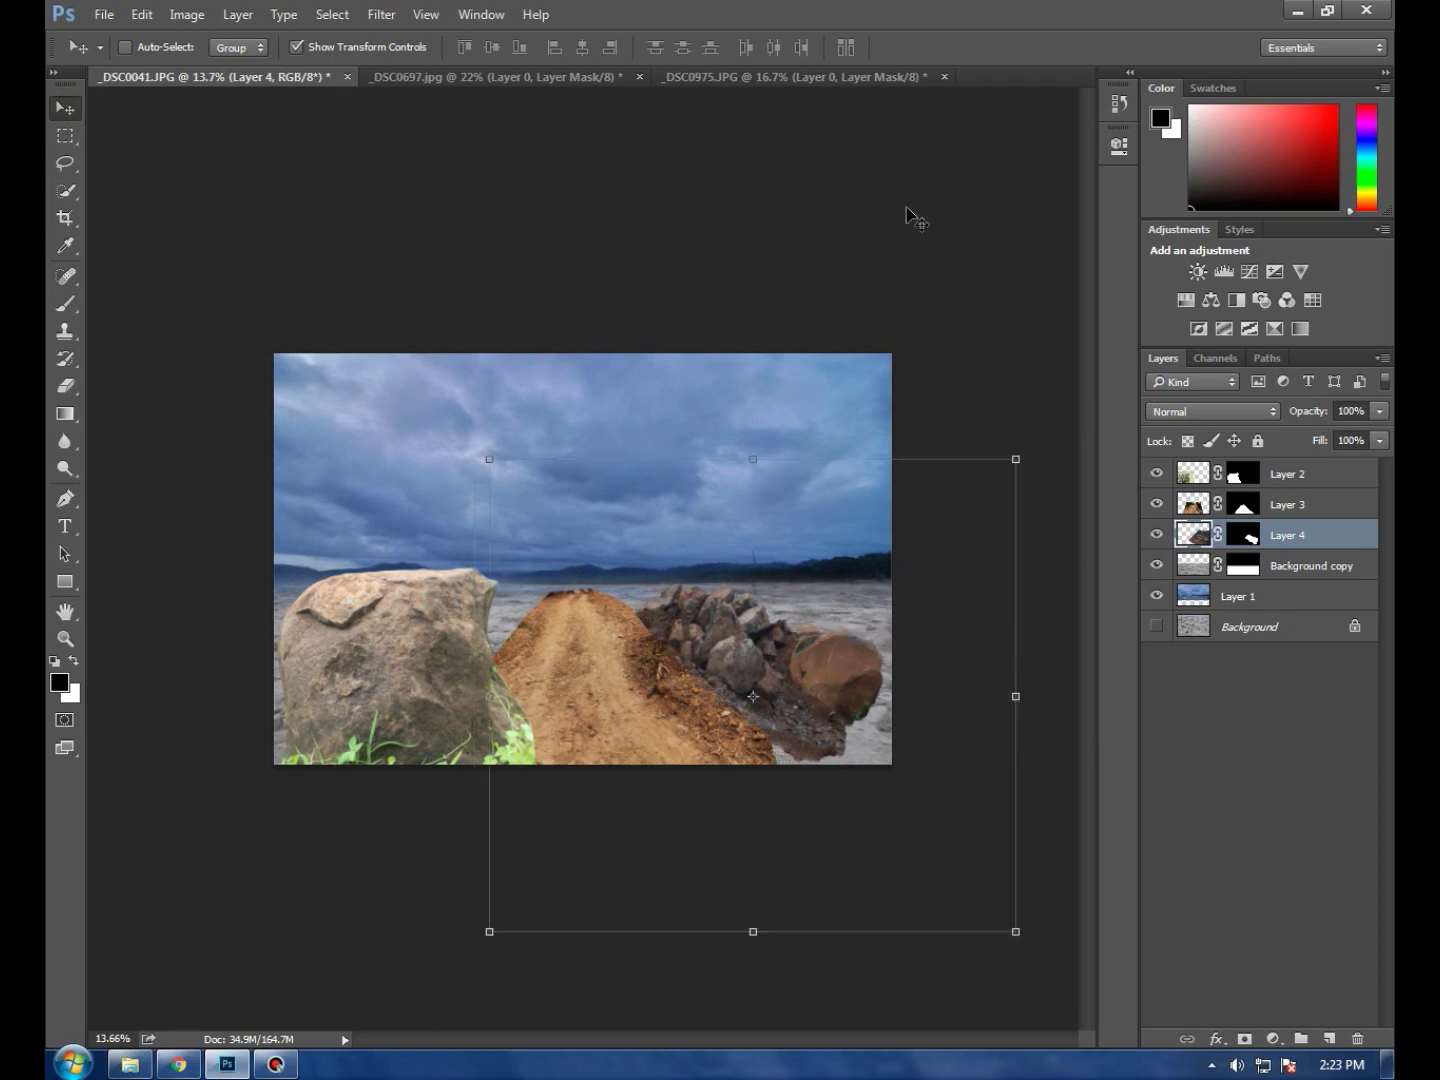
# Select Layer 2, then close the _DSC0975 and _DSC0697 source images without saving
pyautogui.click(1299, 478)
pyautogui.click(1212, 1065)
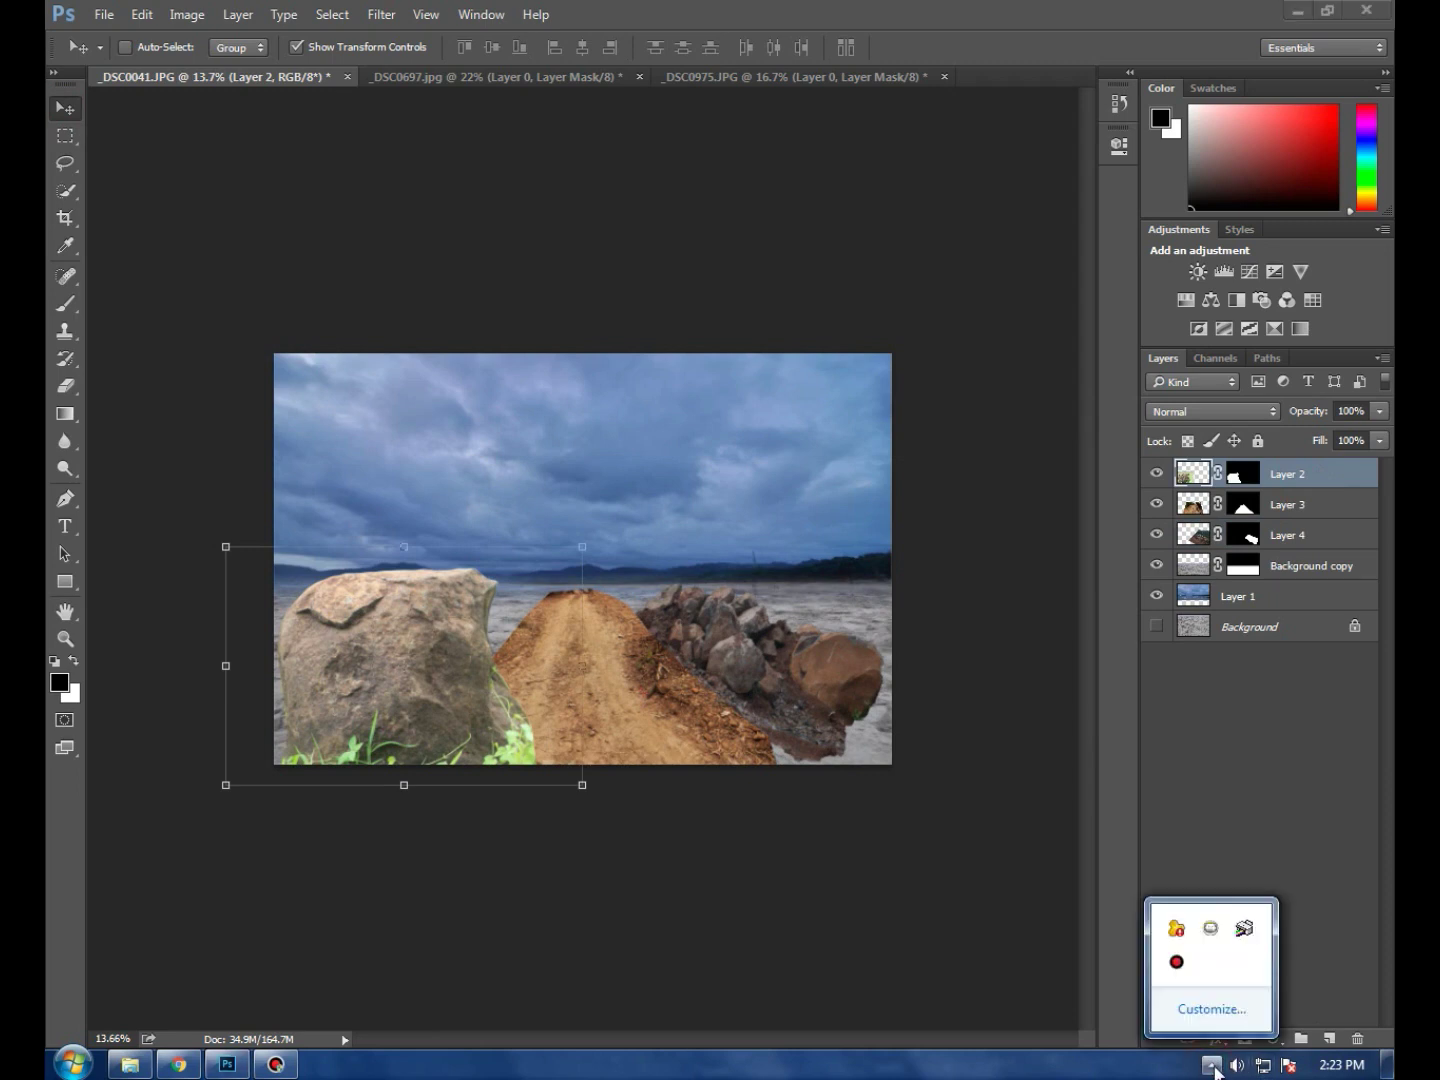
pyautogui.click(946, 228)
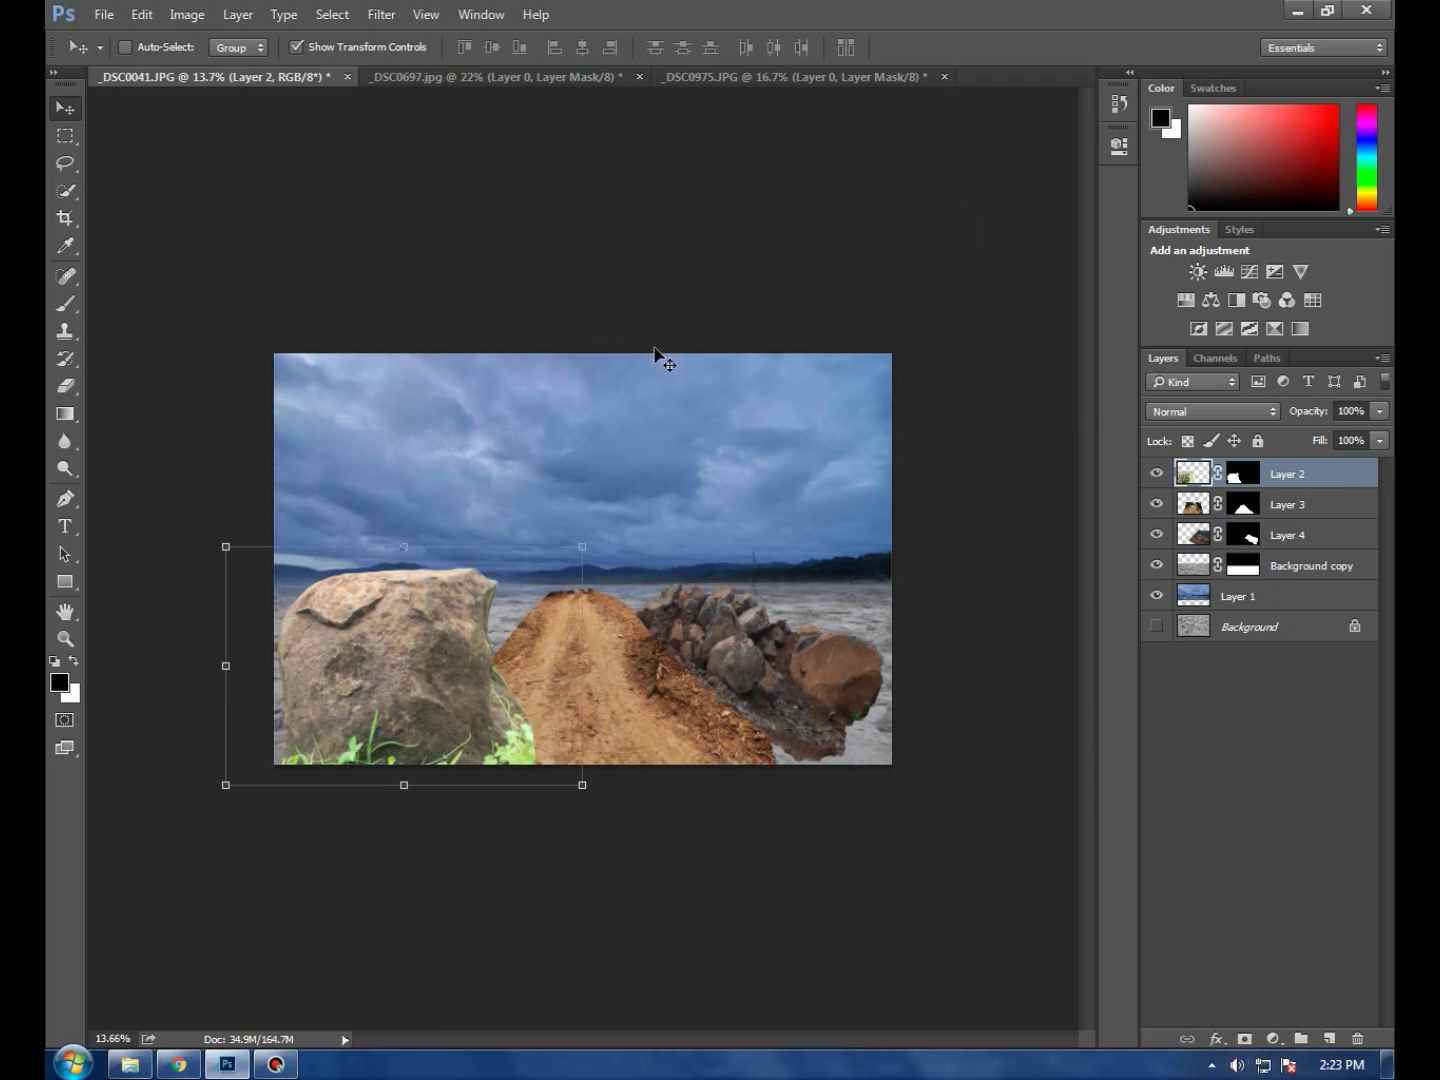
pyautogui.click(720, 77)
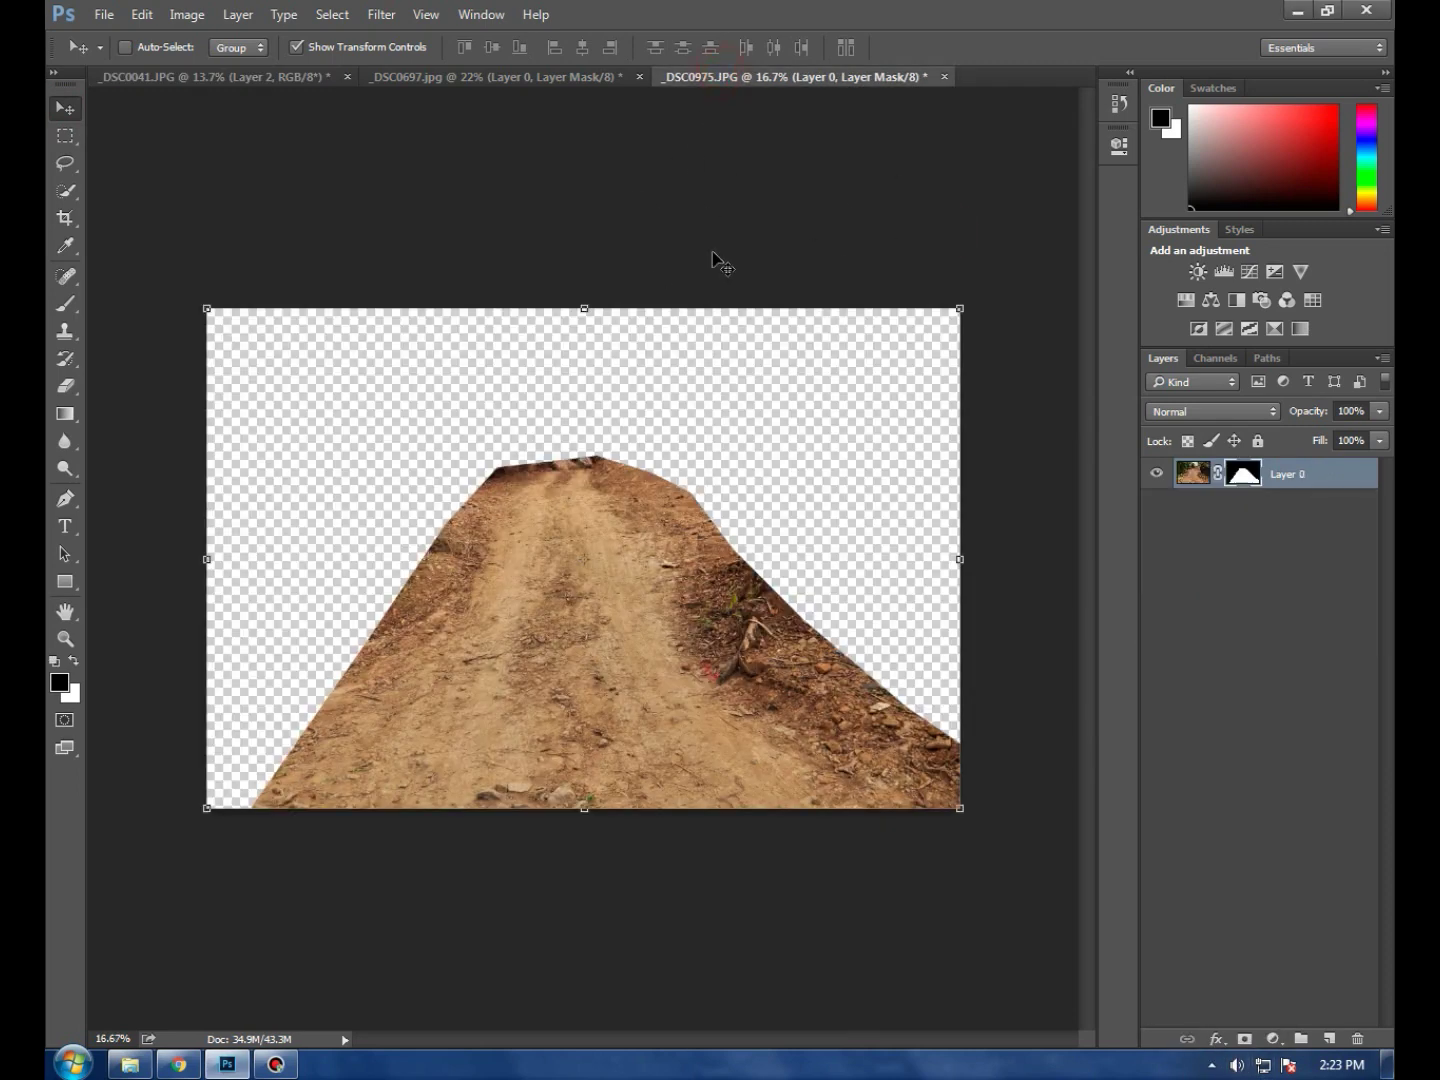
pyautogui.click(945, 78)
pyautogui.click(726, 408)
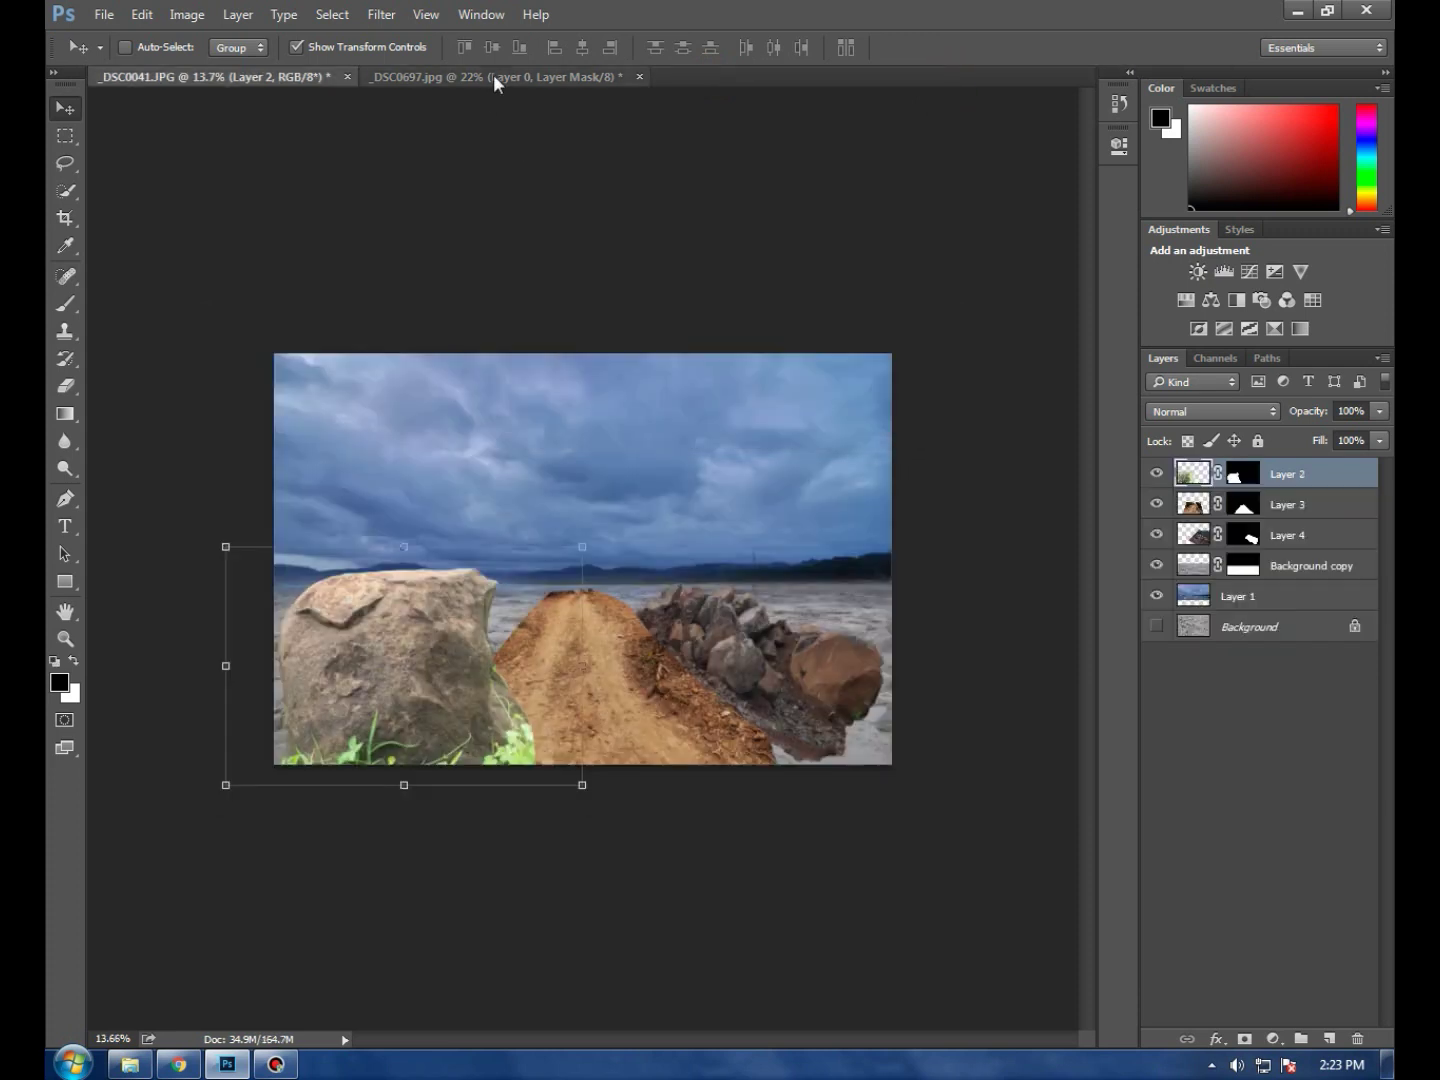
pyautogui.click(493, 76)
pyautogui.click(639, 76)
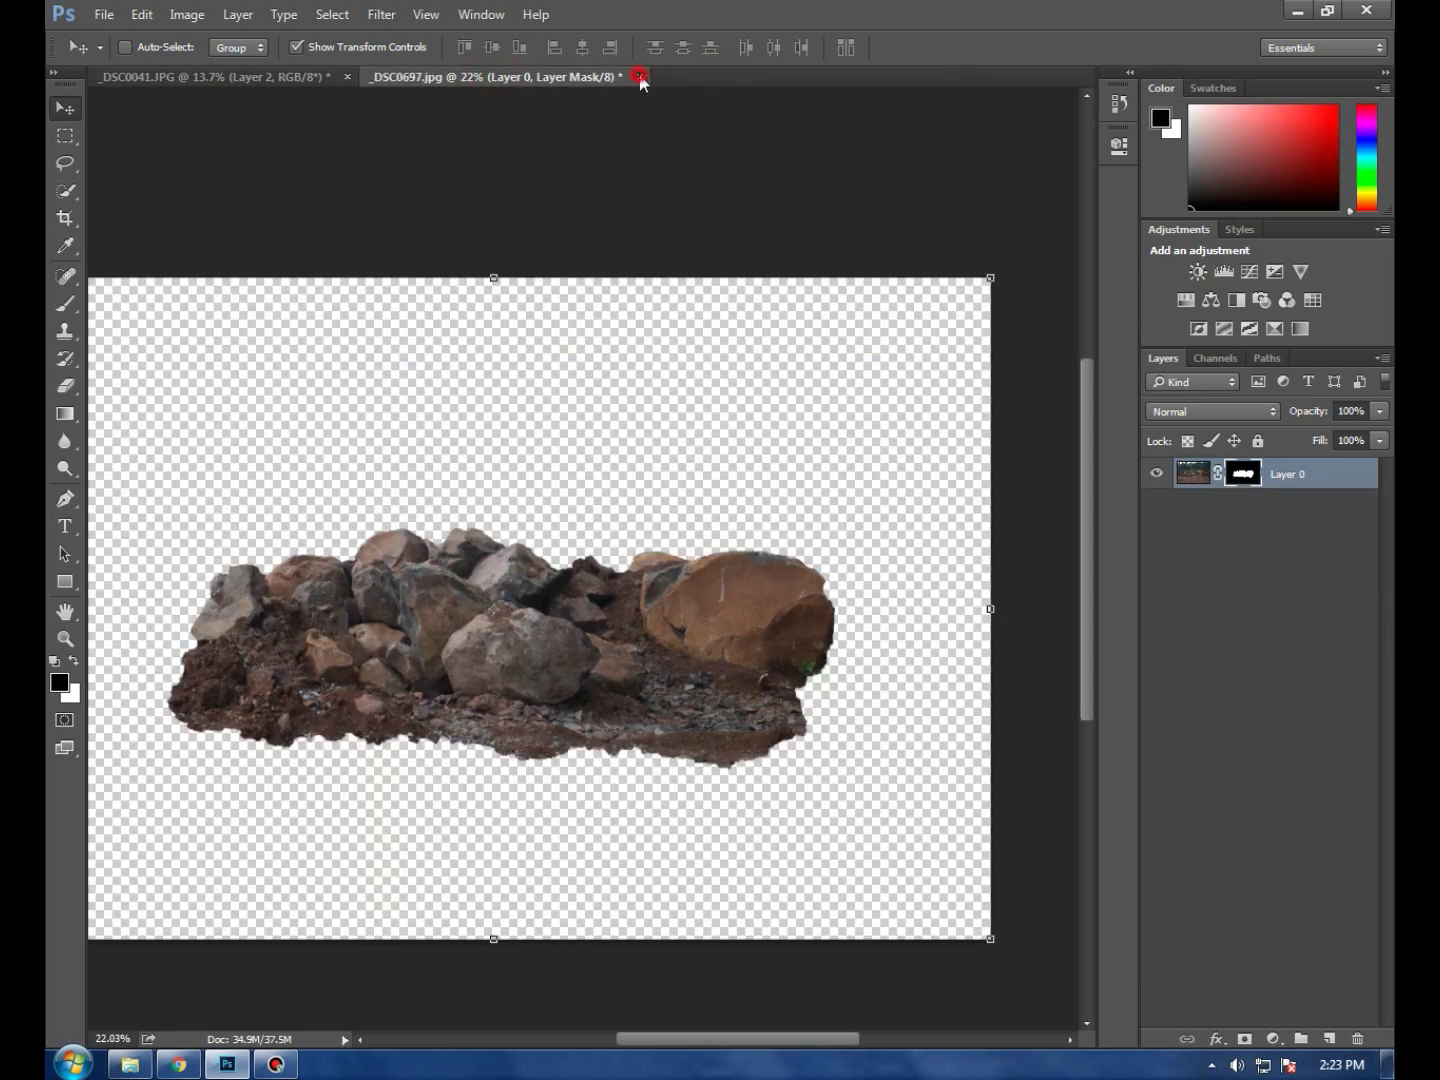
pyautogui.click(726, 408)
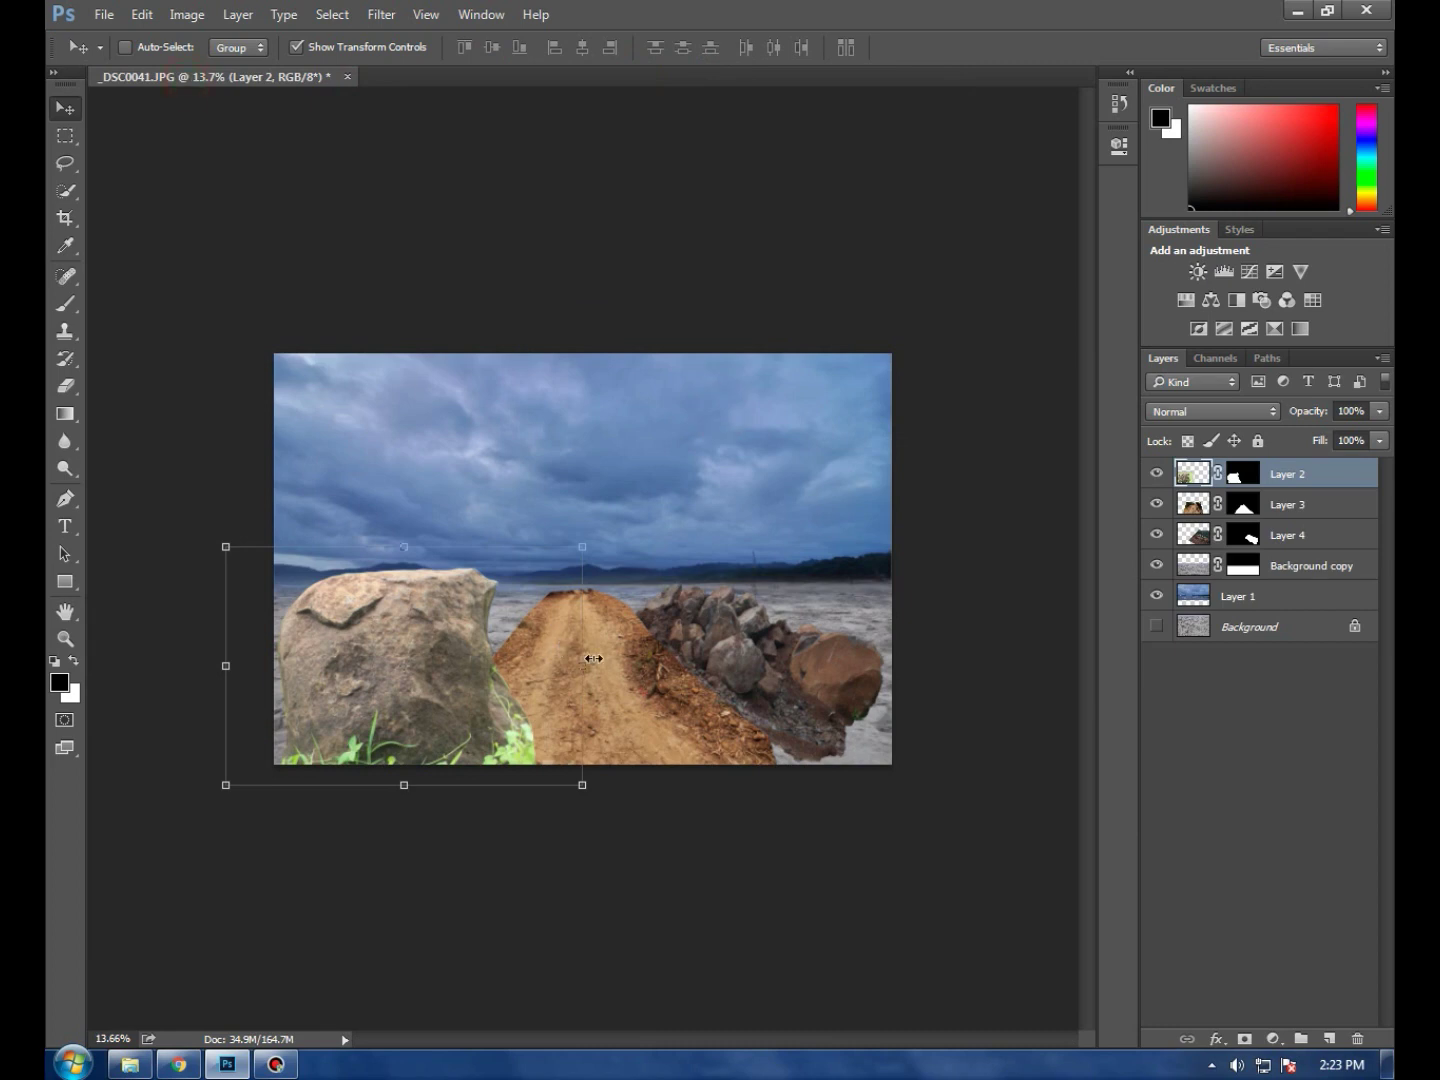
# Open the rusty barrel photo _DSC0694.jpg
pyautogui.press('super')
pyautogui.press('Escape')
pyautogui.scroll(2, 733, 612)
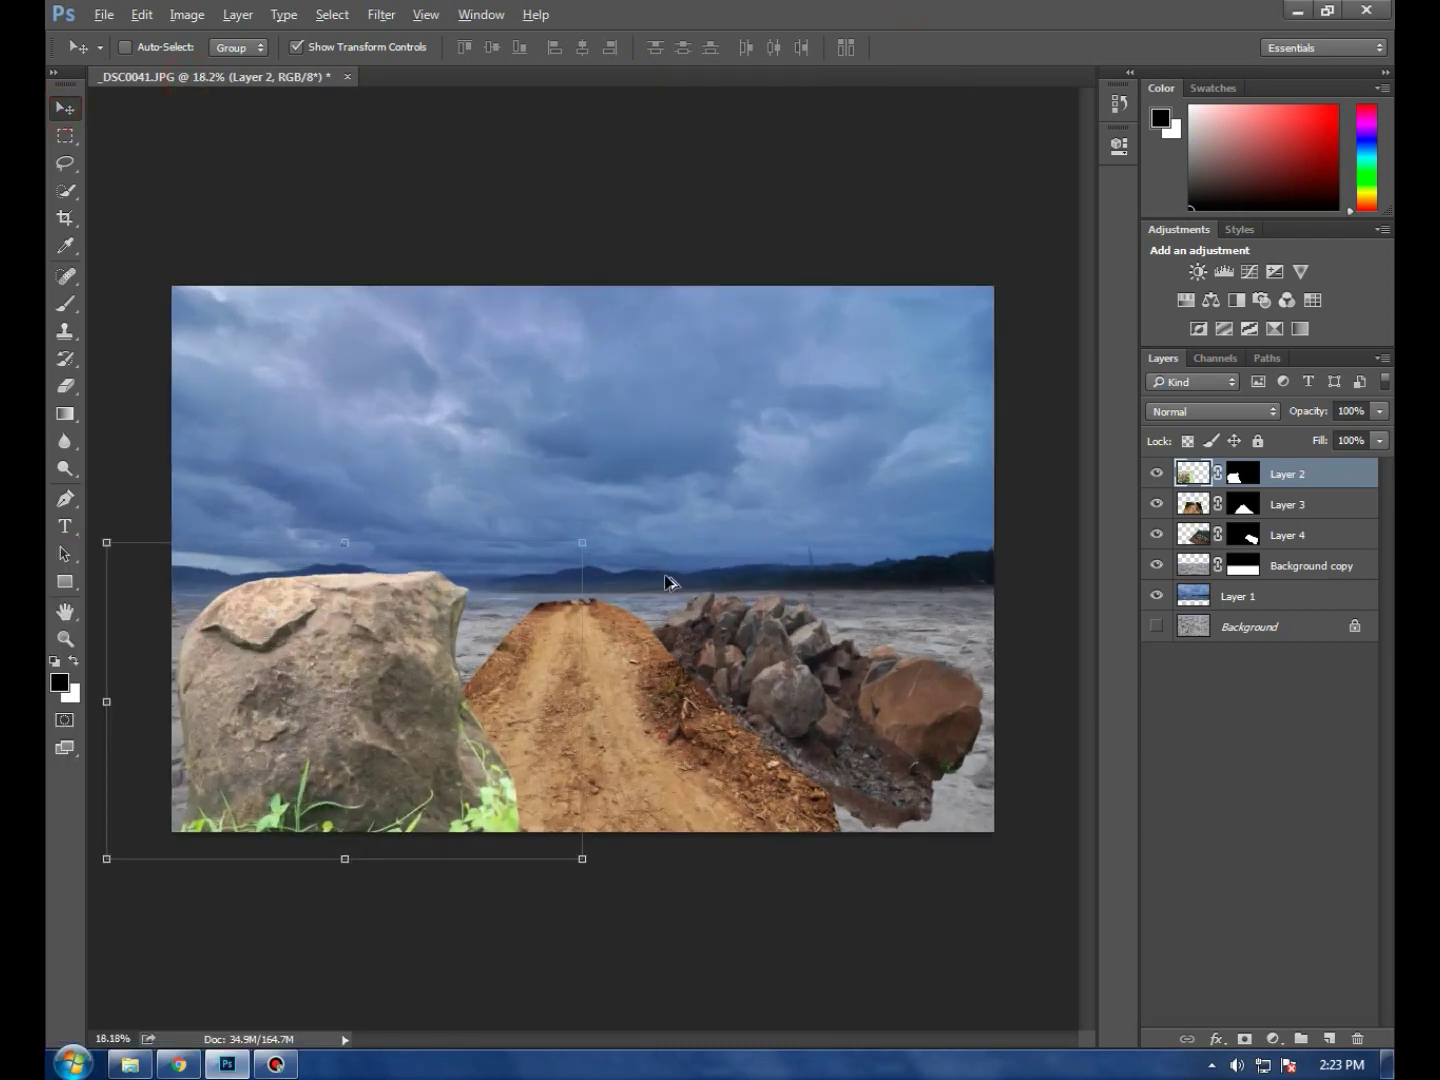
pyautogui.scroll(3, 665, 582)
pyautogui.click(104, 14)
pyautogui.click(120, 53)
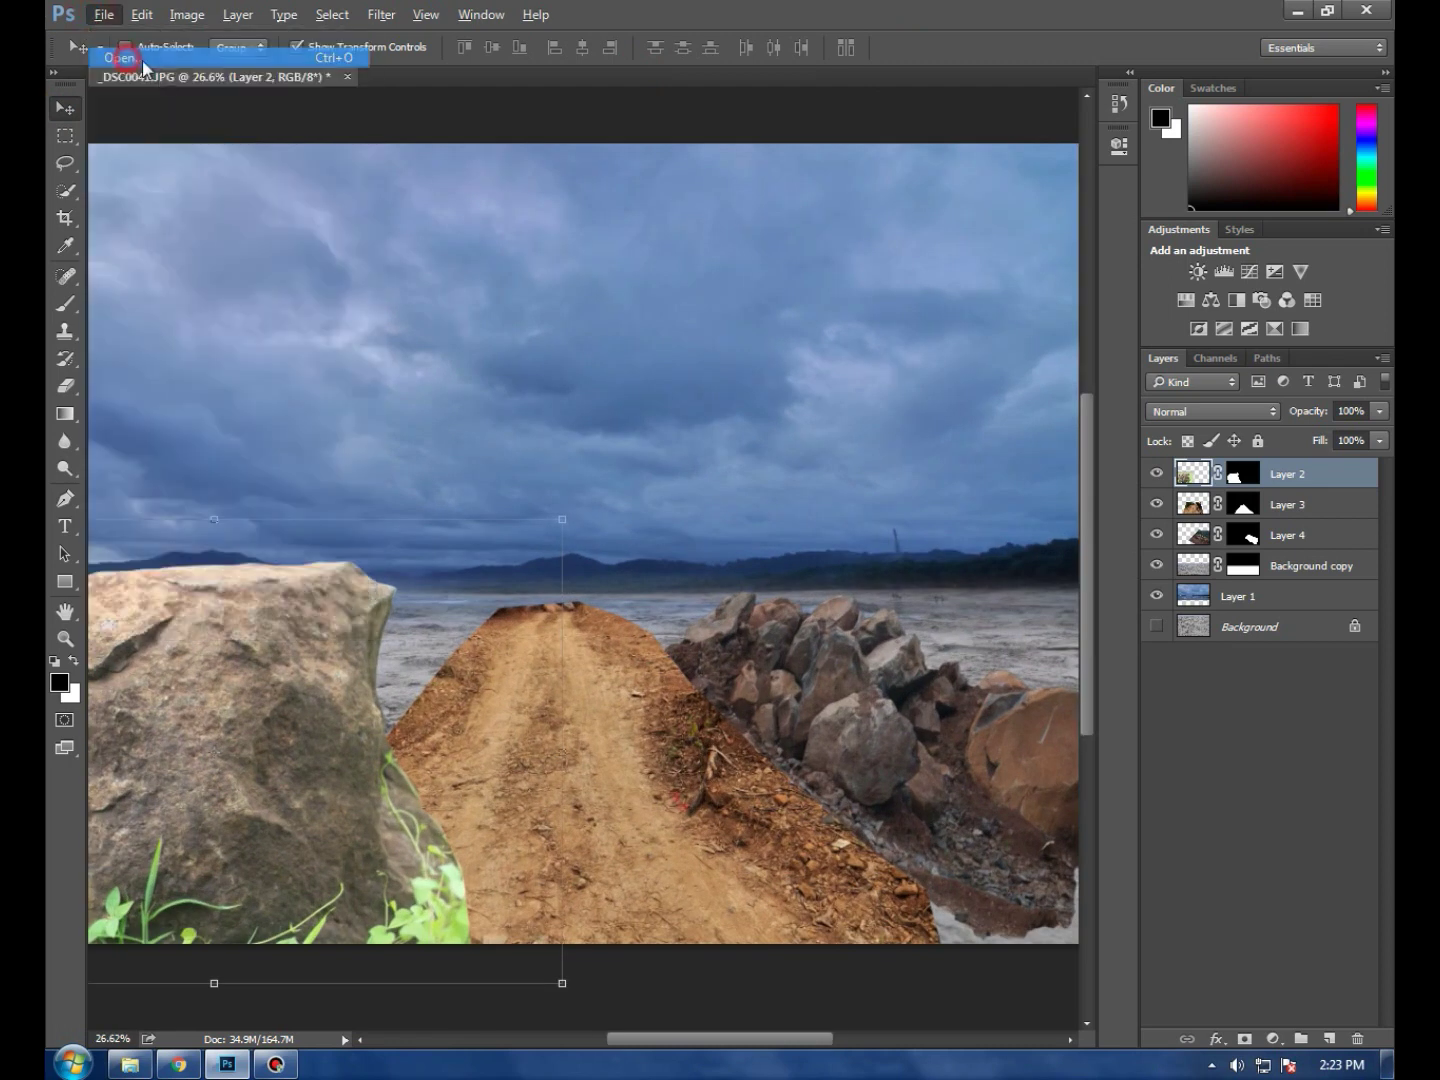
pyautogui.click(527, 232)
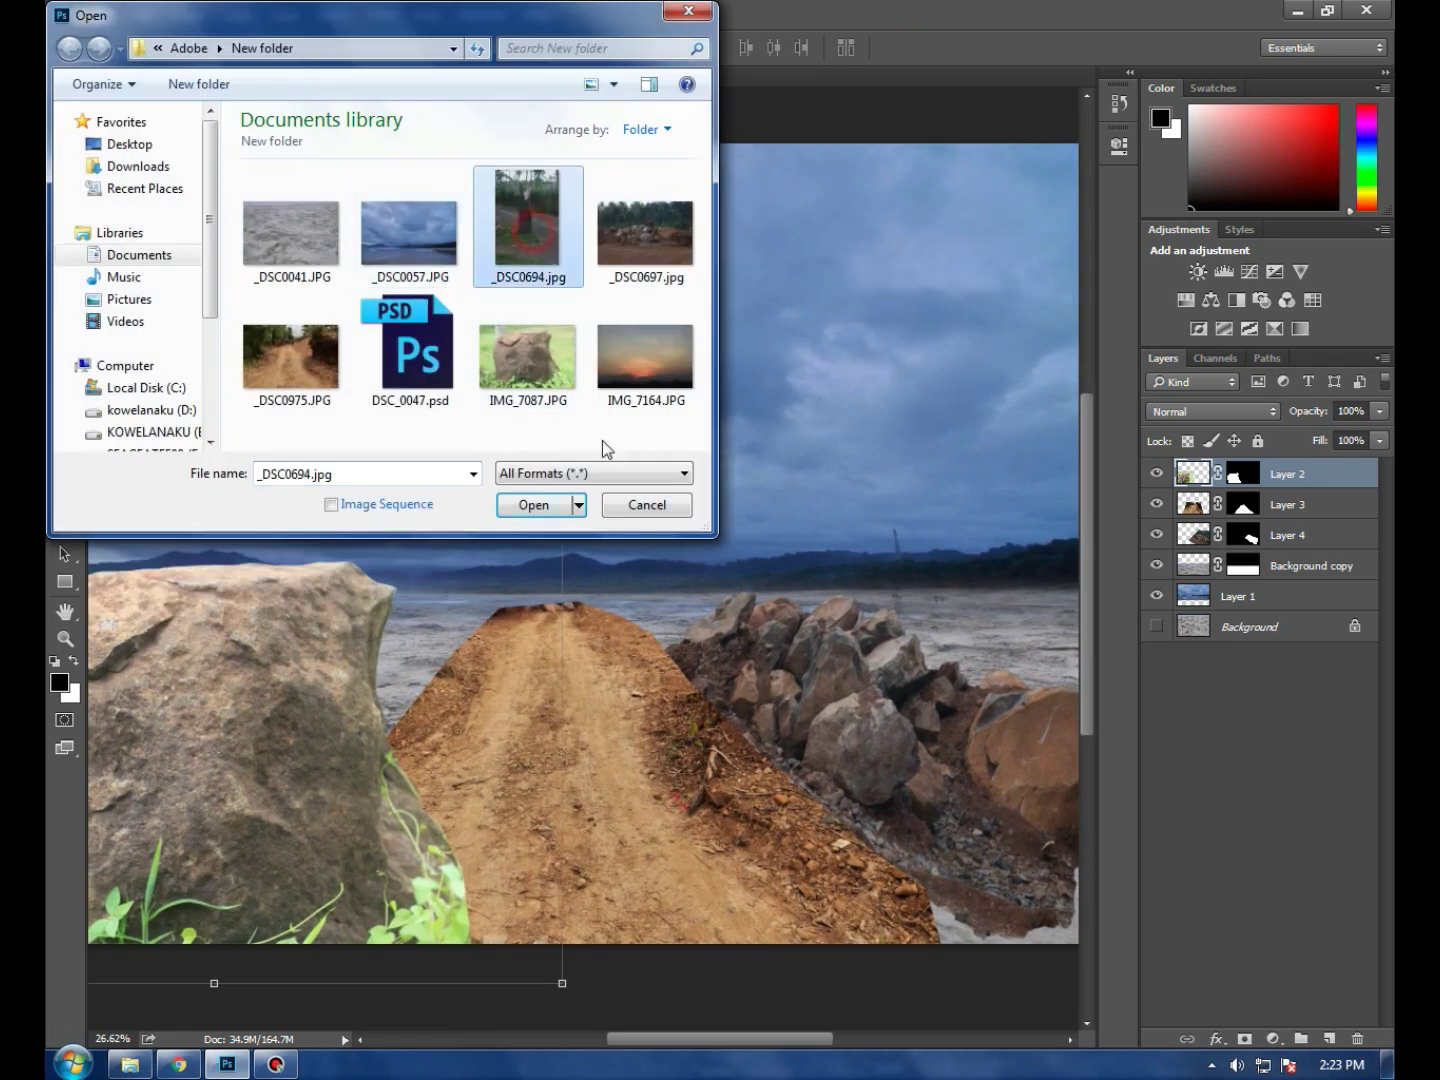
pyautogui.click(535, 505)
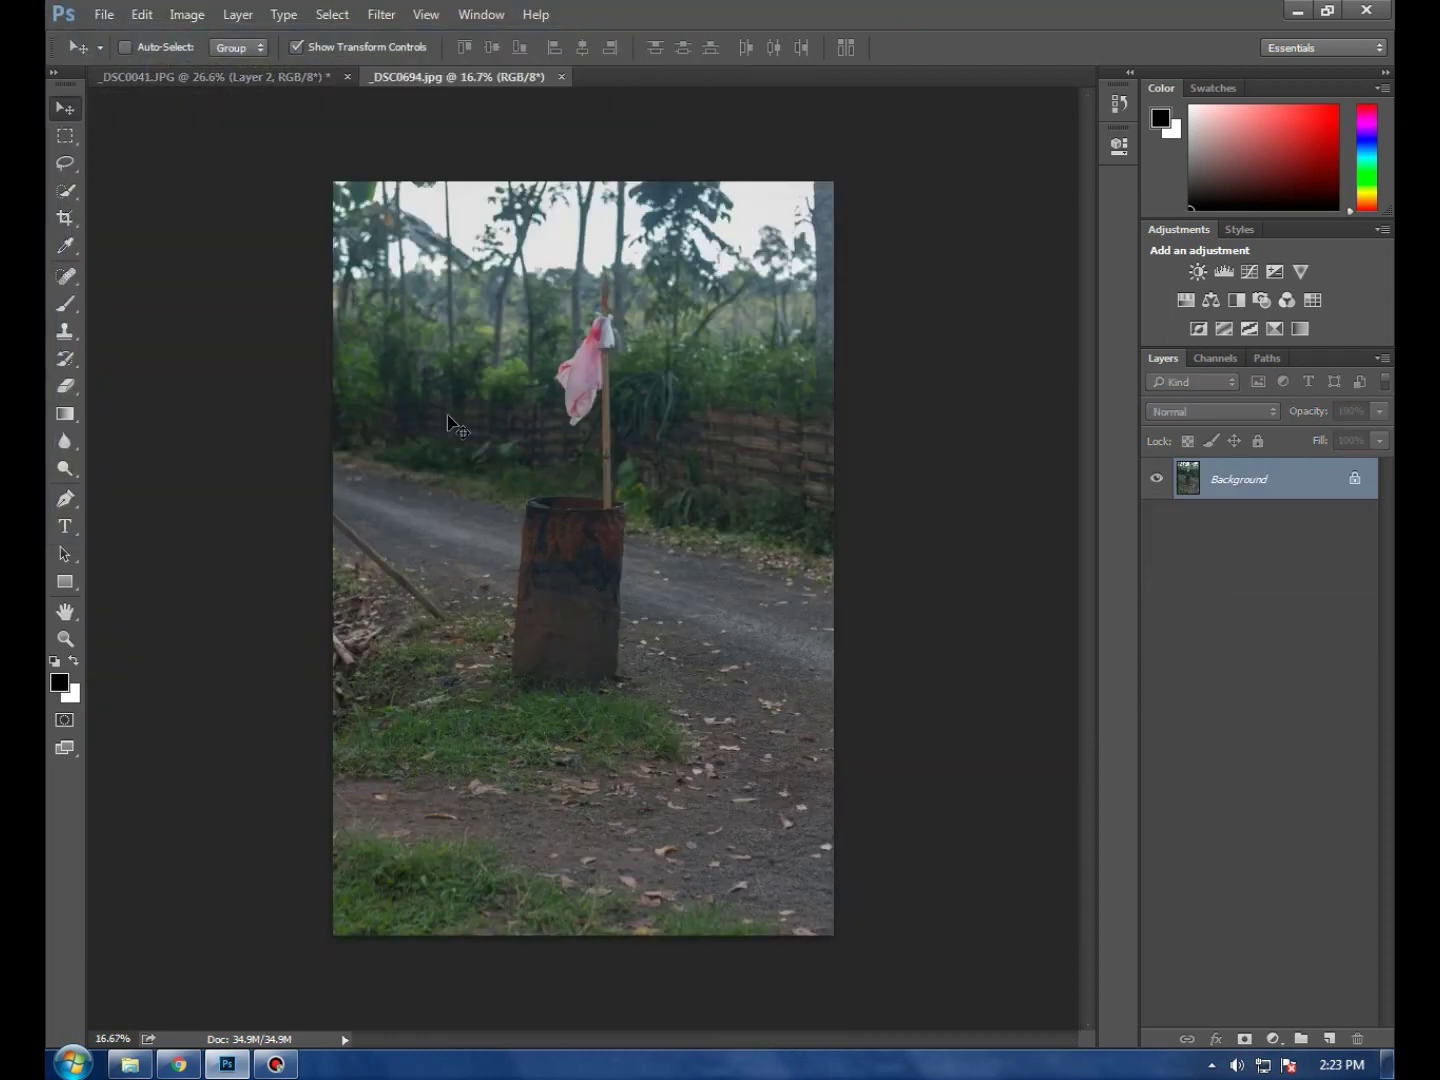
# Start a Pen path at the barrel's base and trace up its left edge
pyautogui.scroll(8, 447, 420)
pyautogui.press('p')
pyautogui.click(179, 813)
pyautogui.moveTo(217, 657); pyautogui.dragTo(217, 636)
pyautogui.moveTo(220, 540); pyautogui.dragTo(220, 527)
pyautogui.click(233, 430)
pyautogui.click(247, 290)
pyautogui.scroll(3, 251, 370)
pyautogui.click(254, 290)
# Continue the path across the barrel rim to where it meets the pole
pyautogui.scroll(3, 270, 513)
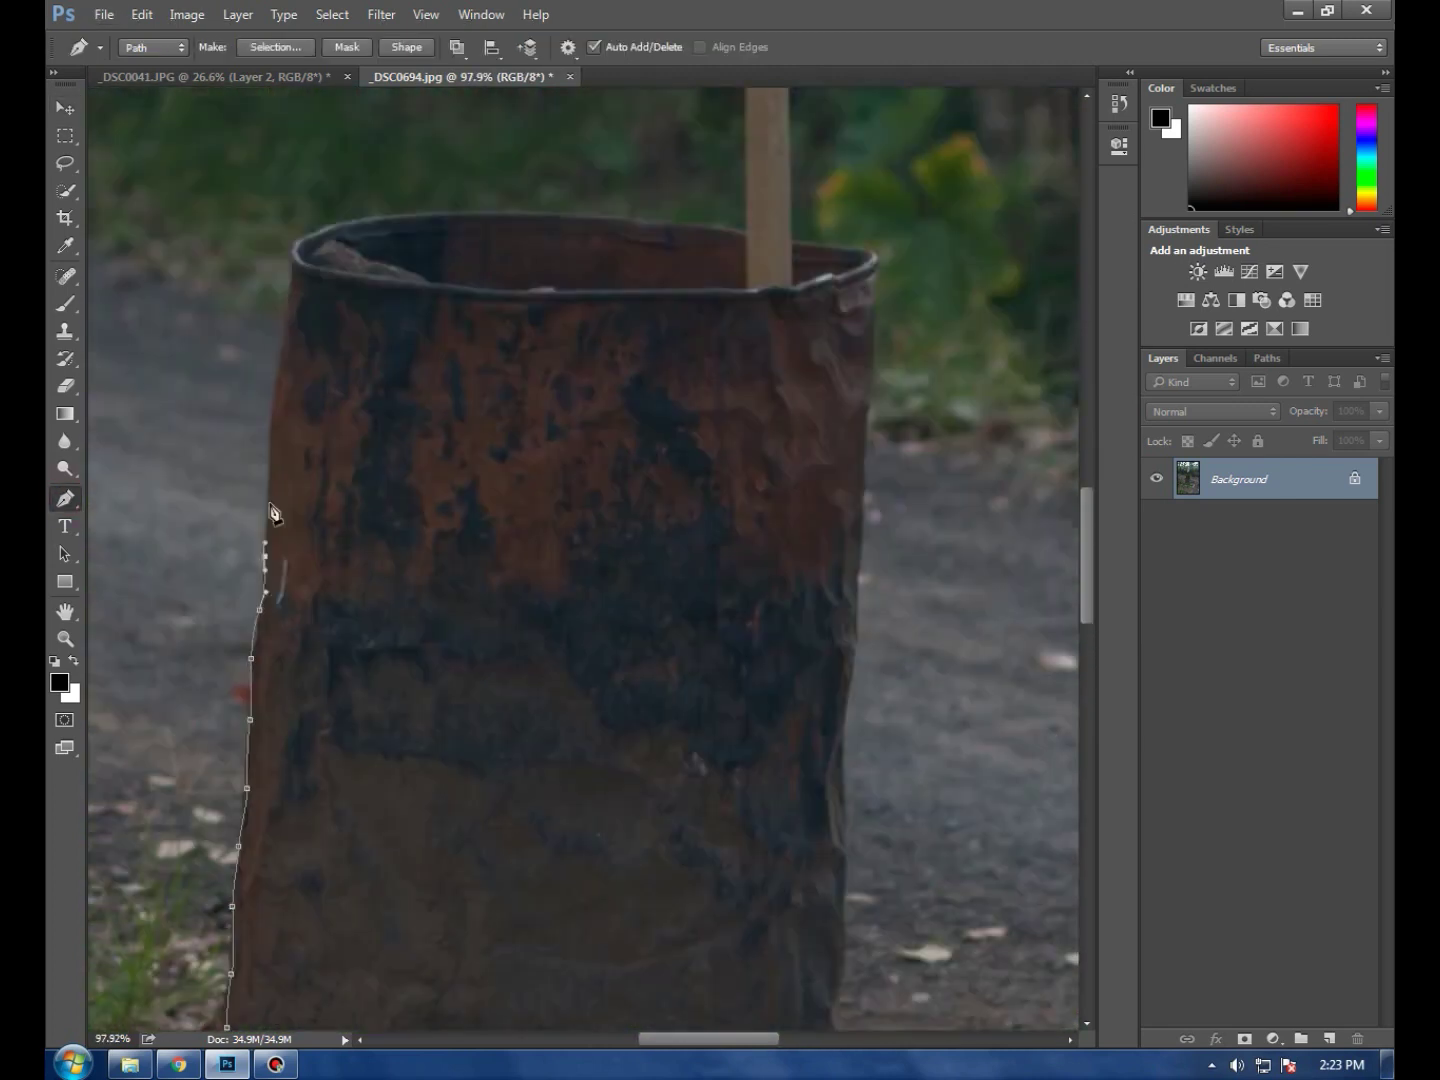
pyautogui.scroll(4, 270, 513)
pyautogui.scroll(3, 295, 330)
pyautogui.scroll(3, 379, 337)
pyautogui.moveTo(350, 283); pyautogui.dragTo(397, 265)
pyautogui.click(446, 244)
pyautogui.click(588, 225)
pyautogui.click(814, 217)
pyautogui.click(933, 222)
pyautogui.hscroll(3, 890, 235)
pyautogui.click(968, 248)
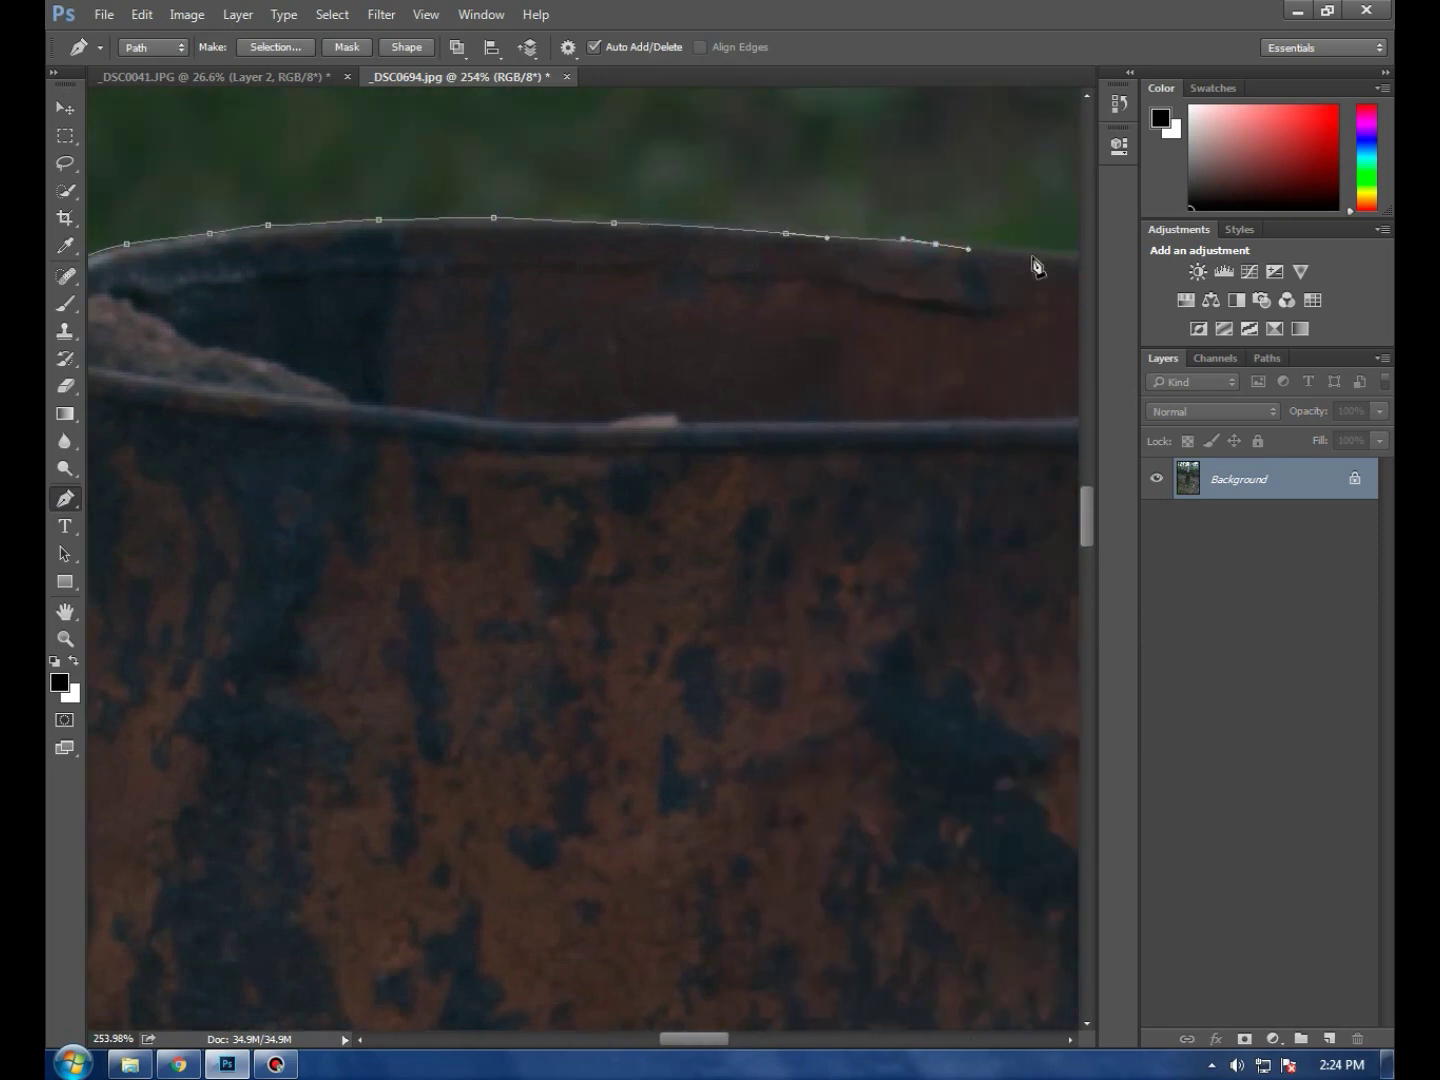
pyautogui.hscroll(3, 1037, 266)
pyautogui.click(820, 272)
# Add anchor points up the pole's left edge
pyautogui.scroll(5, 830, 307)
pyautogui.moveTo(850, 352); pyautogui.dragTo(852, 298)
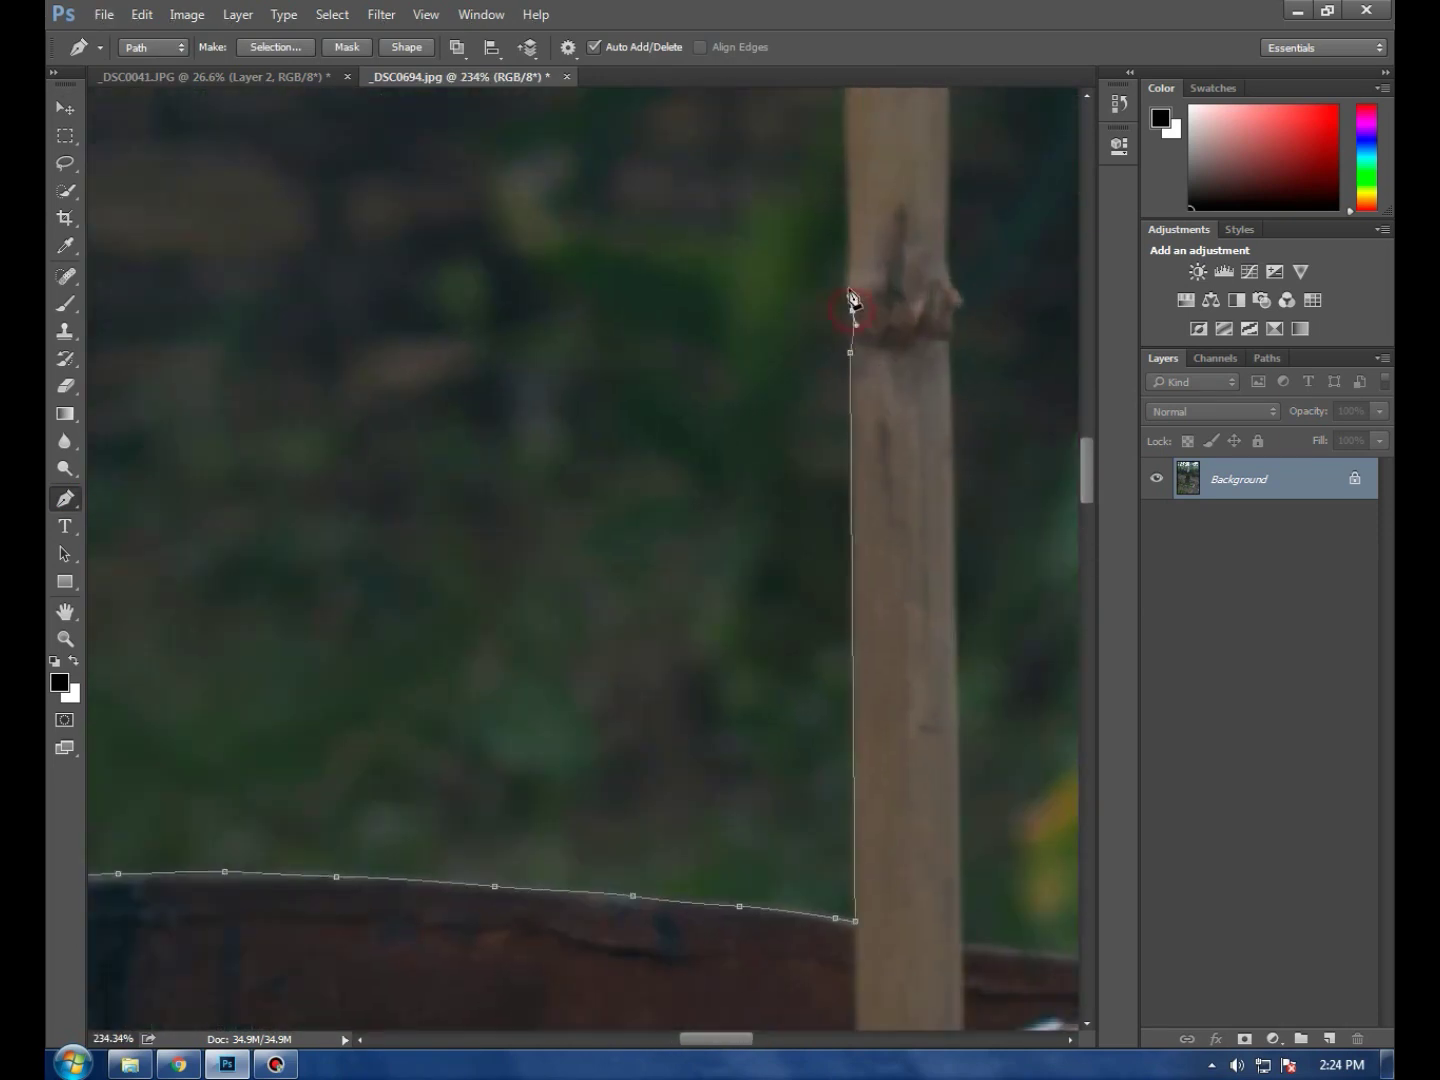
pyautogui.scroll(5, 850, 185)
pyautogui.click(851, 347)
pyautogui.scroll(1, 852, 420)
pyautogui.scroll(2, 854, 491)
pyautogui.click(832, 295)
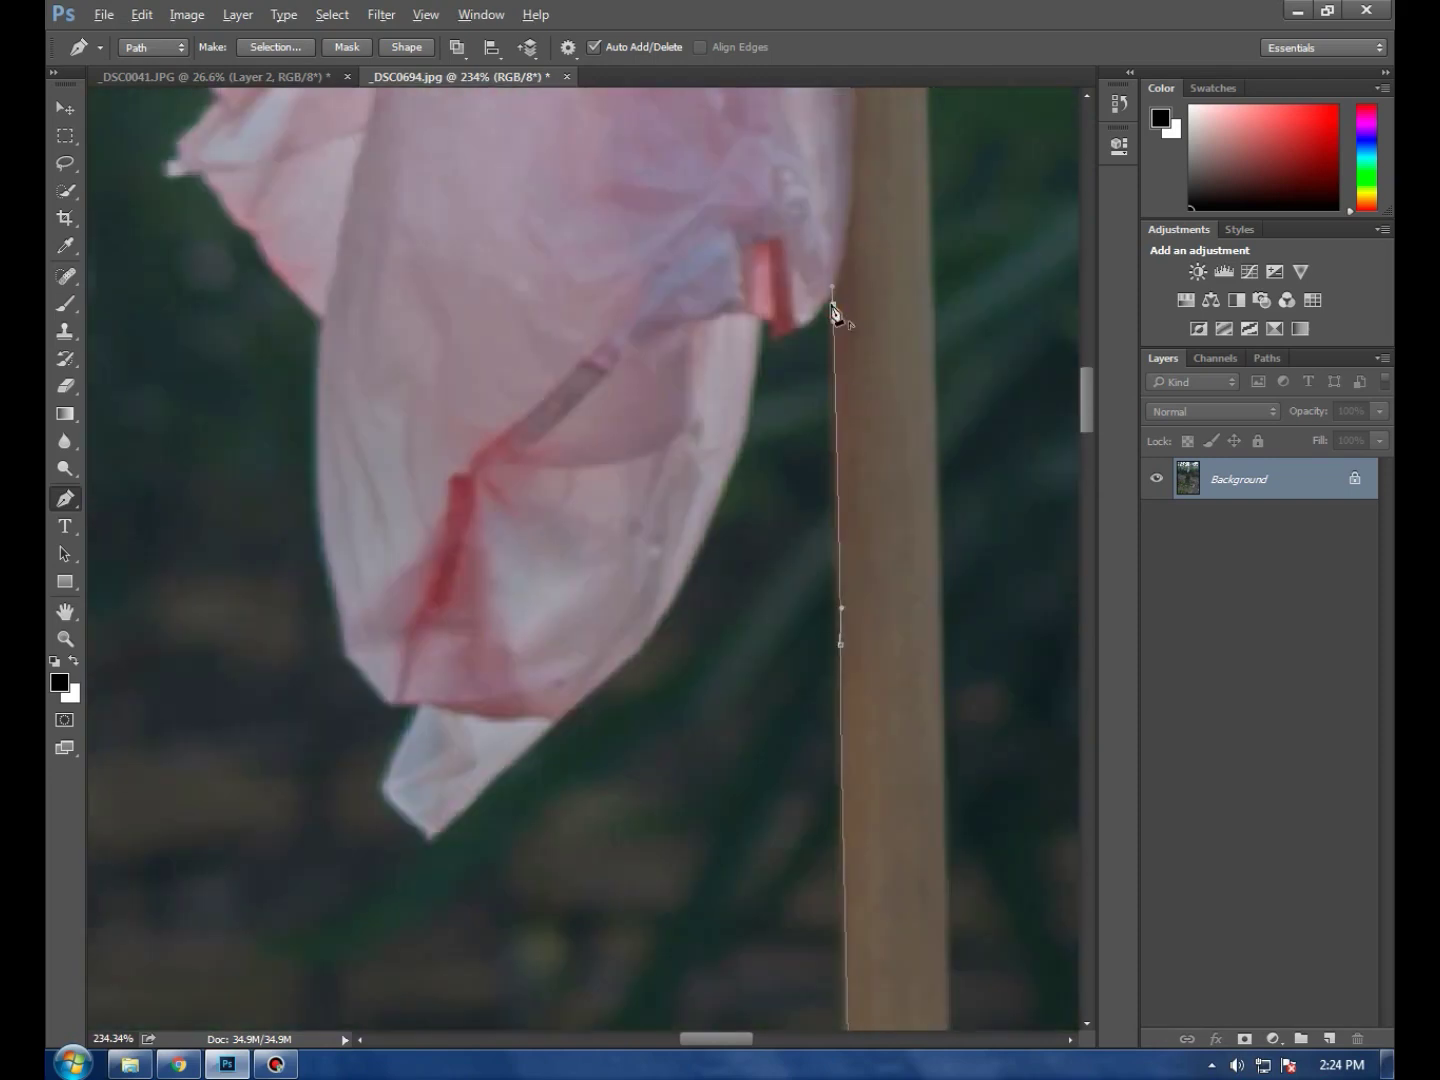
# Trace down the pink cloth's edge to its lower tip
pyautogui.click(679, 593)
pyautogui.click(633, 659)
pyautogui.click(491, 782)
pyautogui.click(445, 830)
pyautogui.click(427, 835)
pyautogui.click(390, 807)
# Trace up the cloth's left edge, adding a curved anchor near the top
pyautogui.click(350, 648)
pyautogui.click(320, 520)
pyautogui.scroll(2, 110, 440)
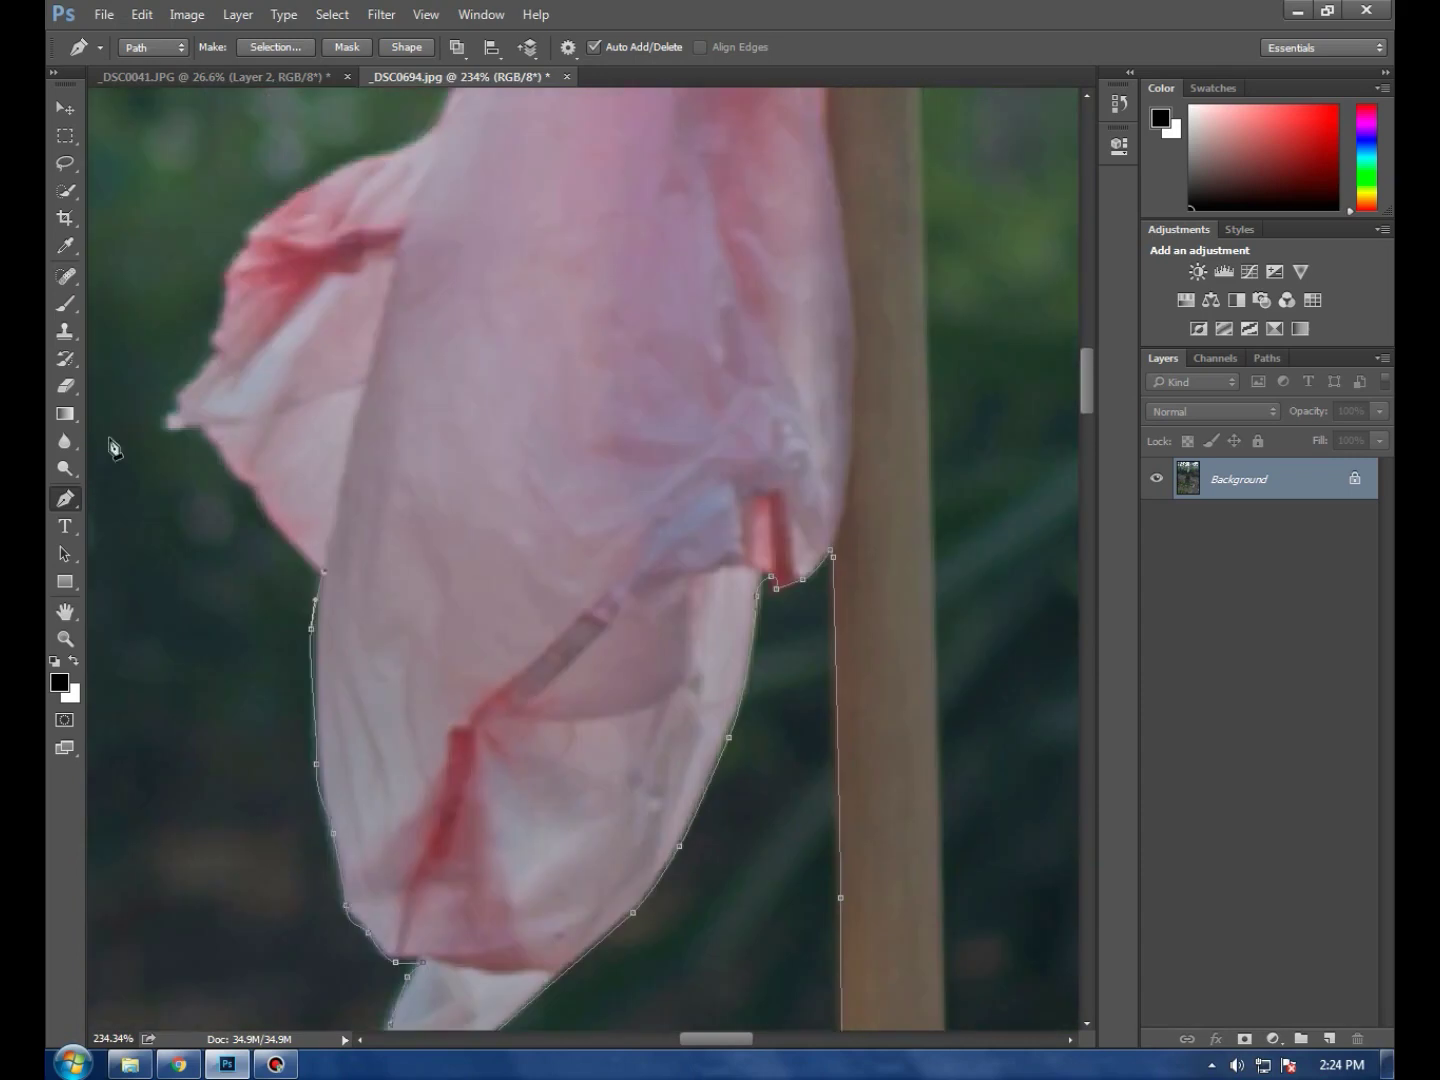
pyautogui.scroll(3, 110, 440)
pyautogui.click(218, 427)
pyautogui.scroll(2, 322, 238)
pyautogui.click(331, 283)
pyautogui.moveTo(337, 260); pyautogui.dragTo(351, 245)
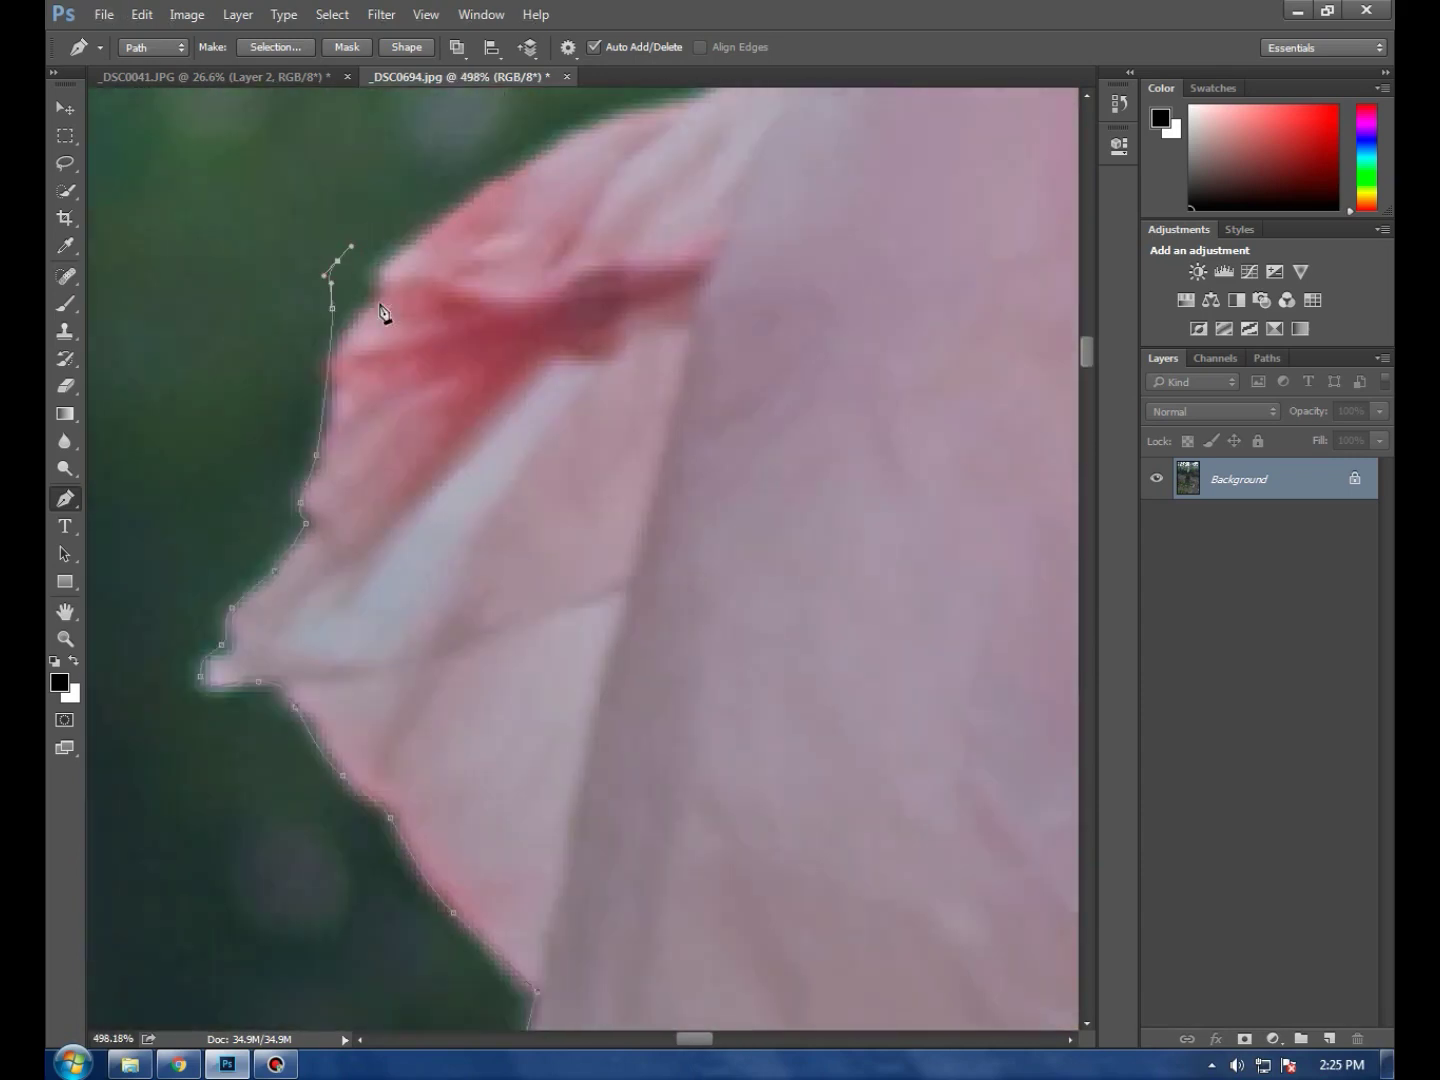
# Continue the outline along the cloth's upper edge
pyautogui.click(525, 162)
pyautogui.hscroll(3, 623, 202)
pyautogui.scroll(2, 524, 296)
pyautogui.click(524, 296)
pyautogui.scroll(3, 607, 345)
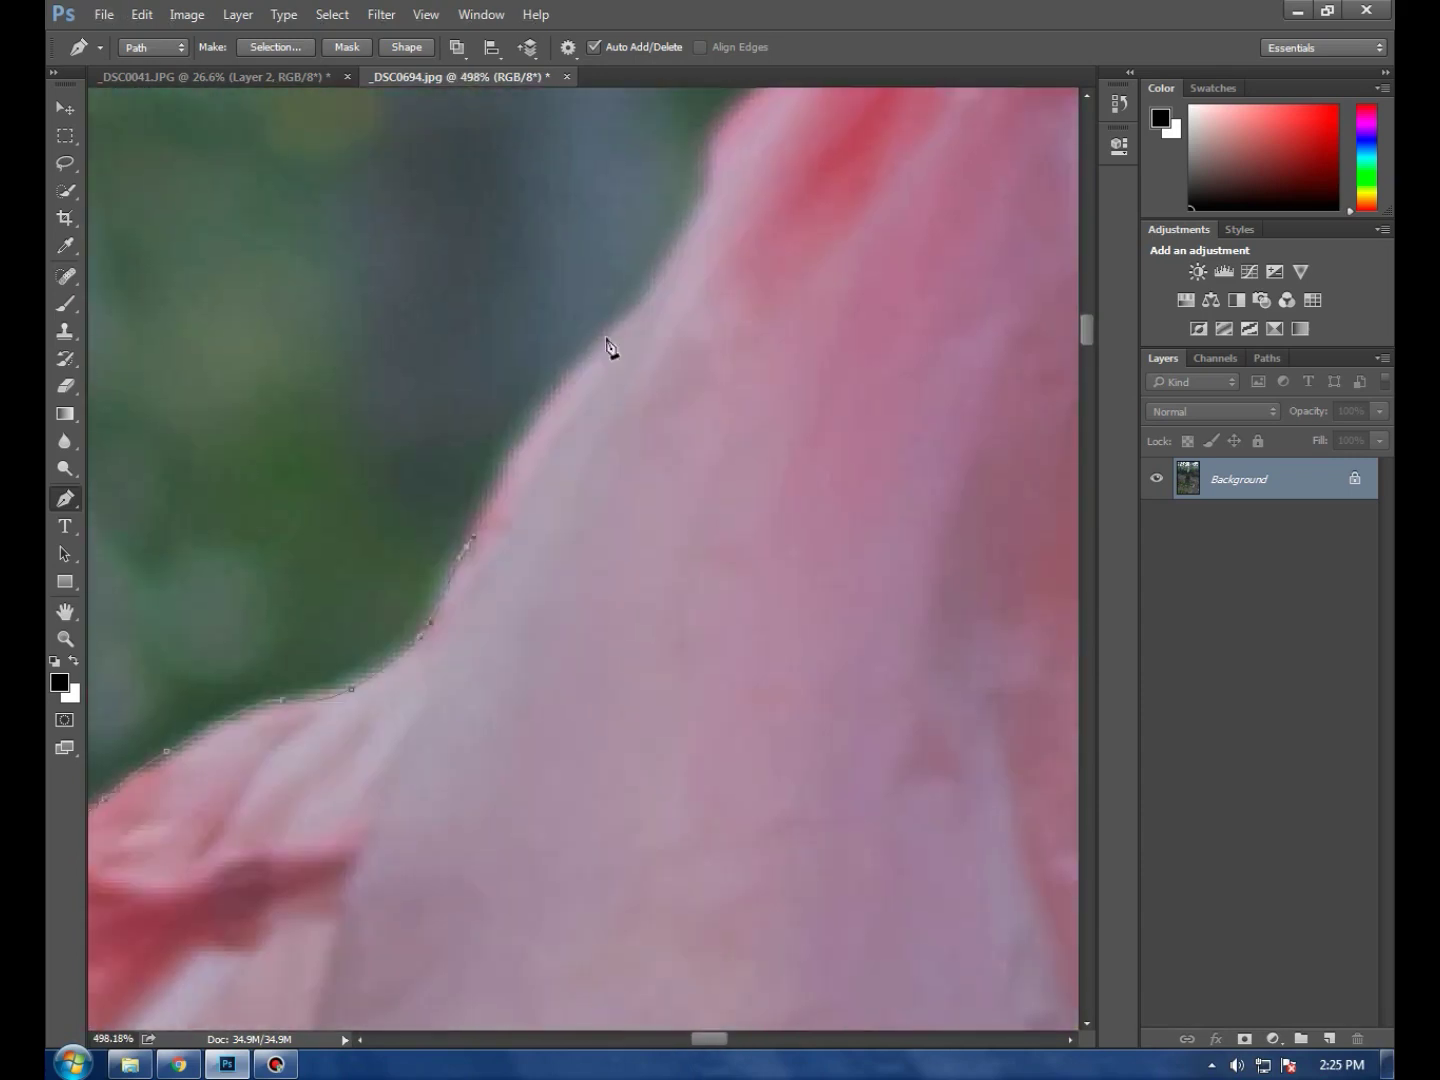
pyautogui.scroll(2, 710, 190)
pyautogui.hscroll(-2, 666, 360)
pyautogui.hscroll(-2, 929, 219)
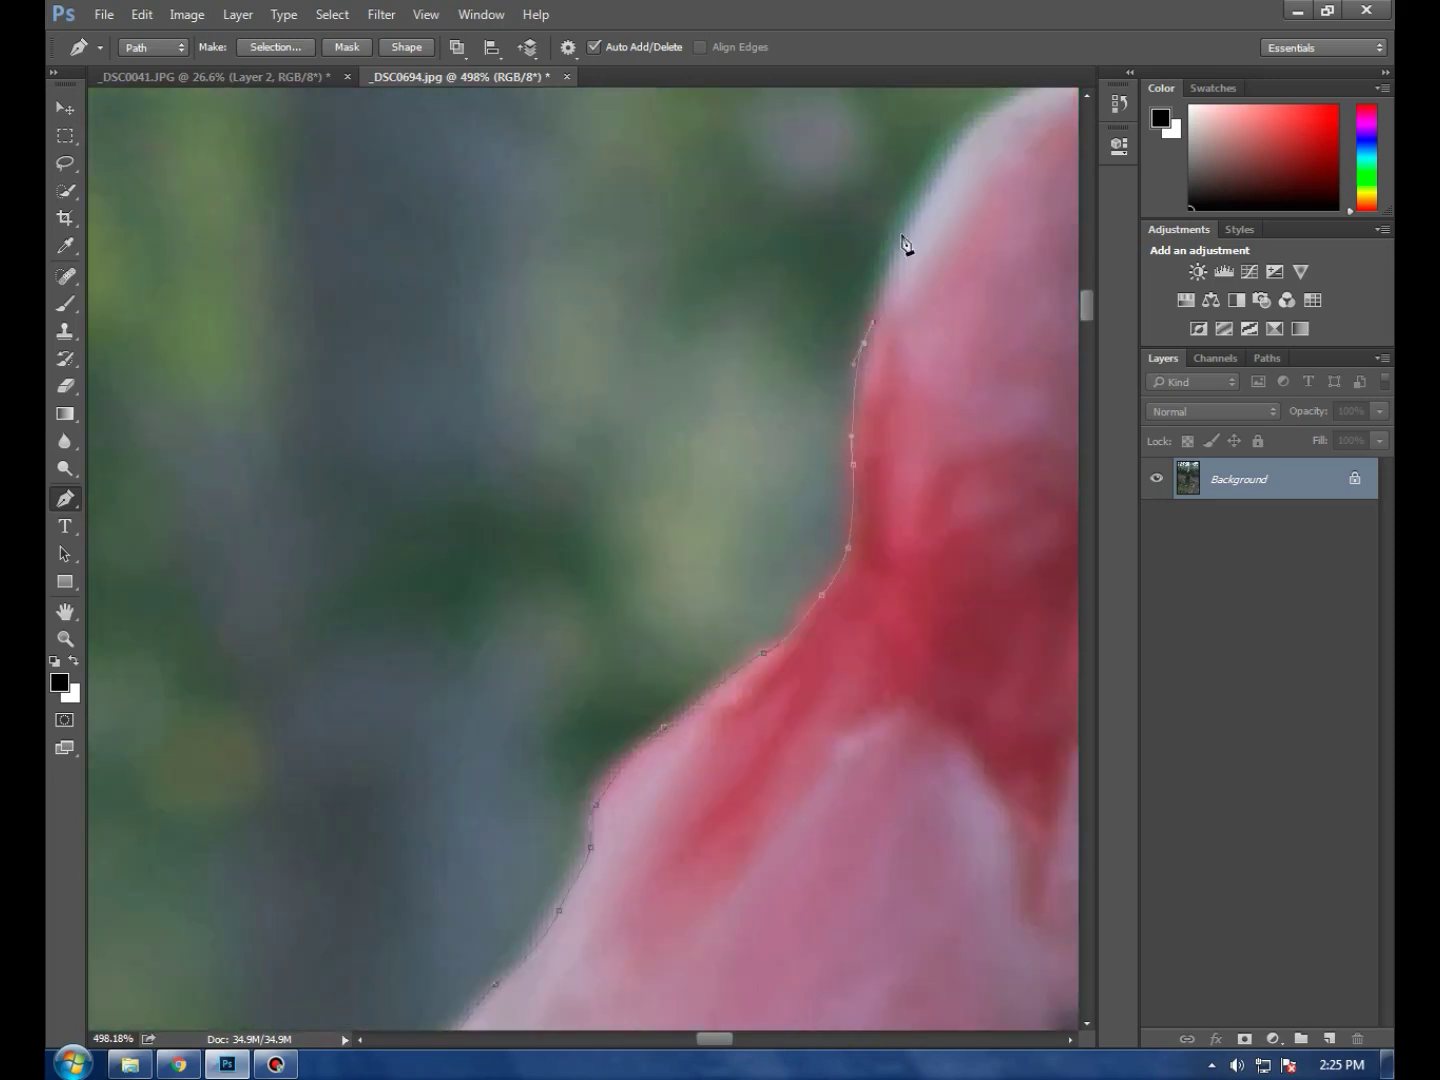
pyautogui.scroll(2, 910, 247)
pyautogui.scroll(2, 882, 320)
pyautogui.hscroll(3, 500, 538)
pyautogui.scroll(3, 607, 228)
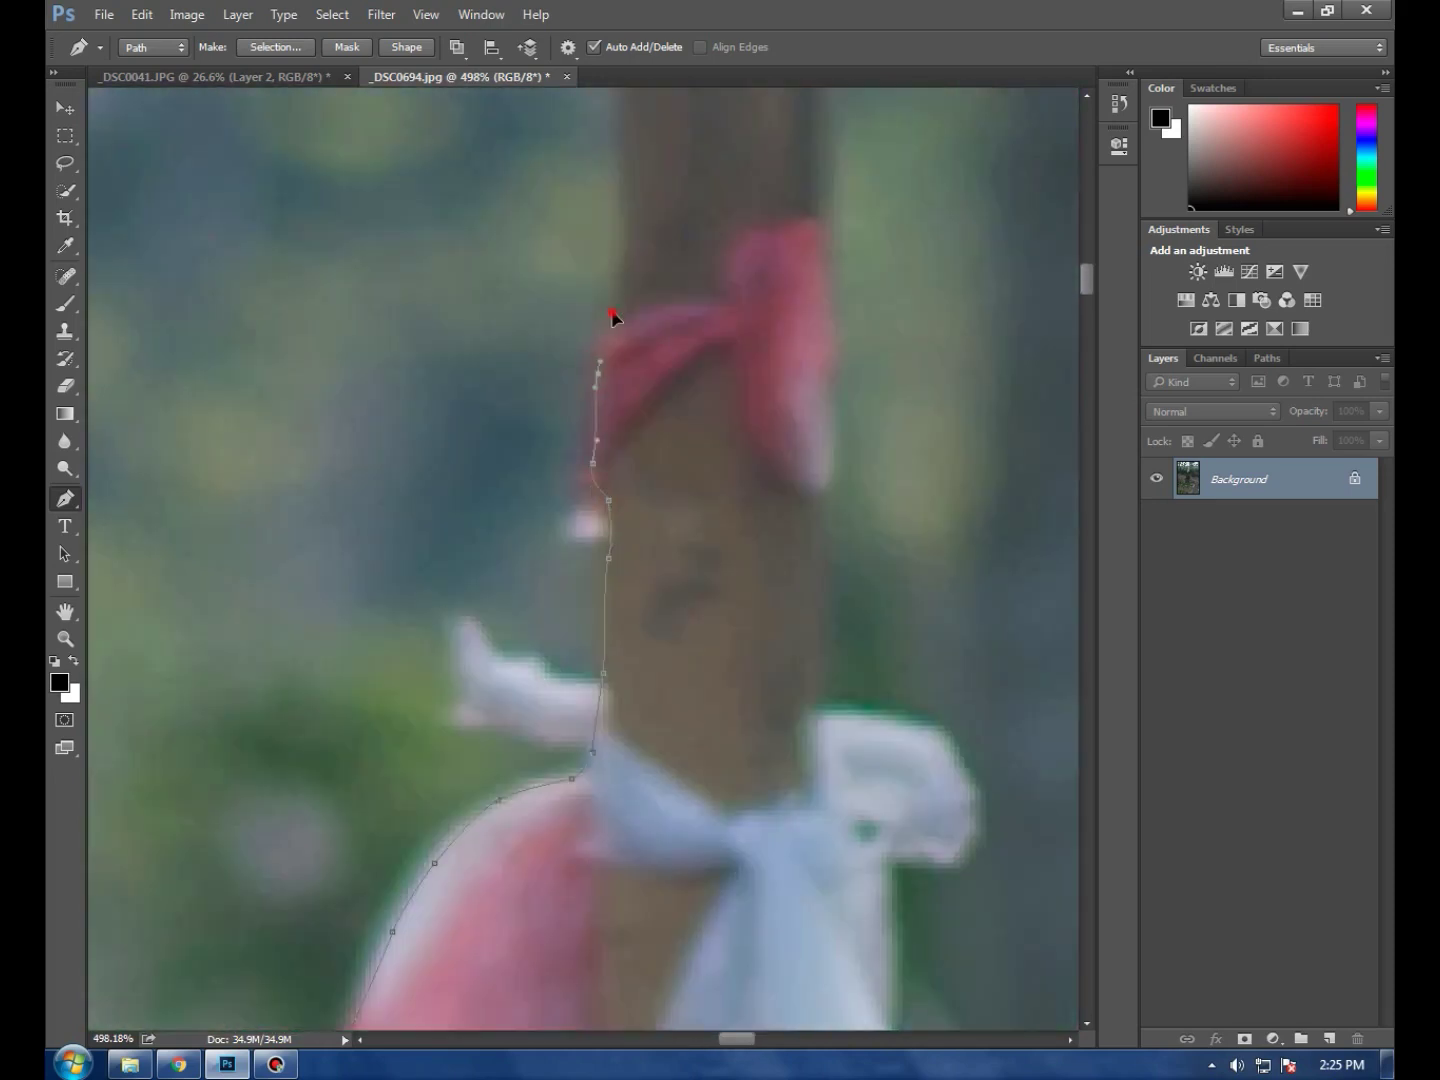
pyautogui.scroll(5, 614, 315)
# Trace up the post's left edge with a curved anchor at its top
pyautogui.click(613, 397)
pyautogui.click(624, 249)
pyautogui.click(620, 158)
pyautogui.moveTo(656, 124); pyautogui.dragTo(694, 124)
pyautogui.scroll(-2, 833, 505)
# Trace down the post's right edge, past the cloth, to where it meets the barrel
pyautogui.click(829, 797)
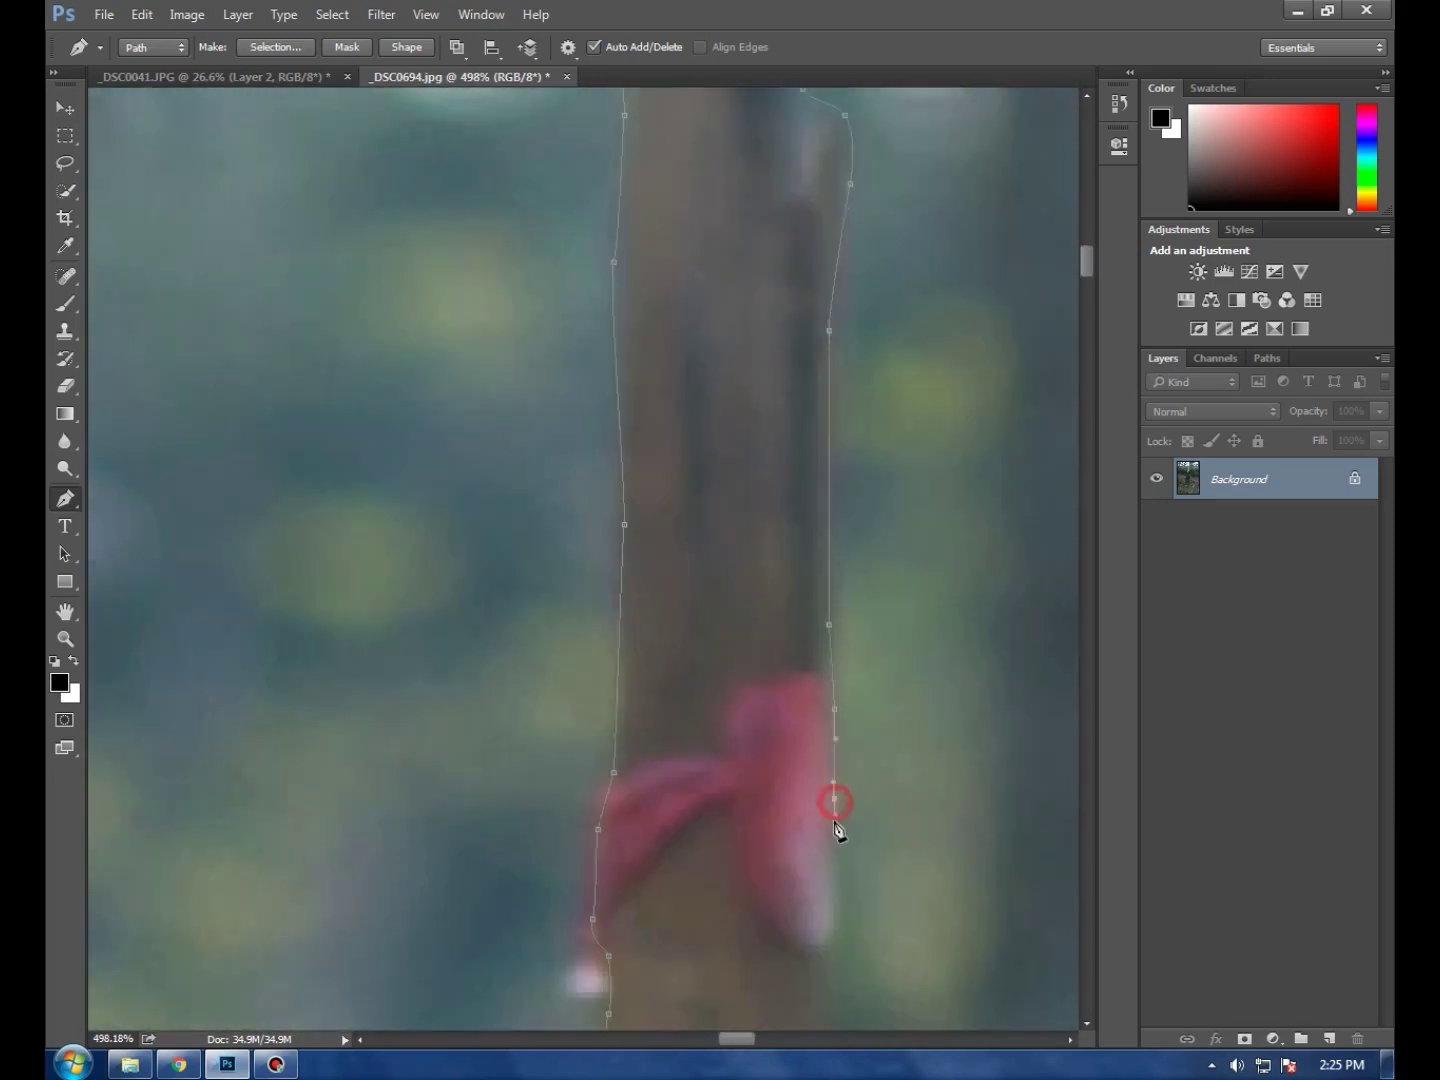
pyautogui.scroll(-3, 836, 829)
pyautogui.scroll(-2, 823, 803)
pyautogui.click(917, 755)
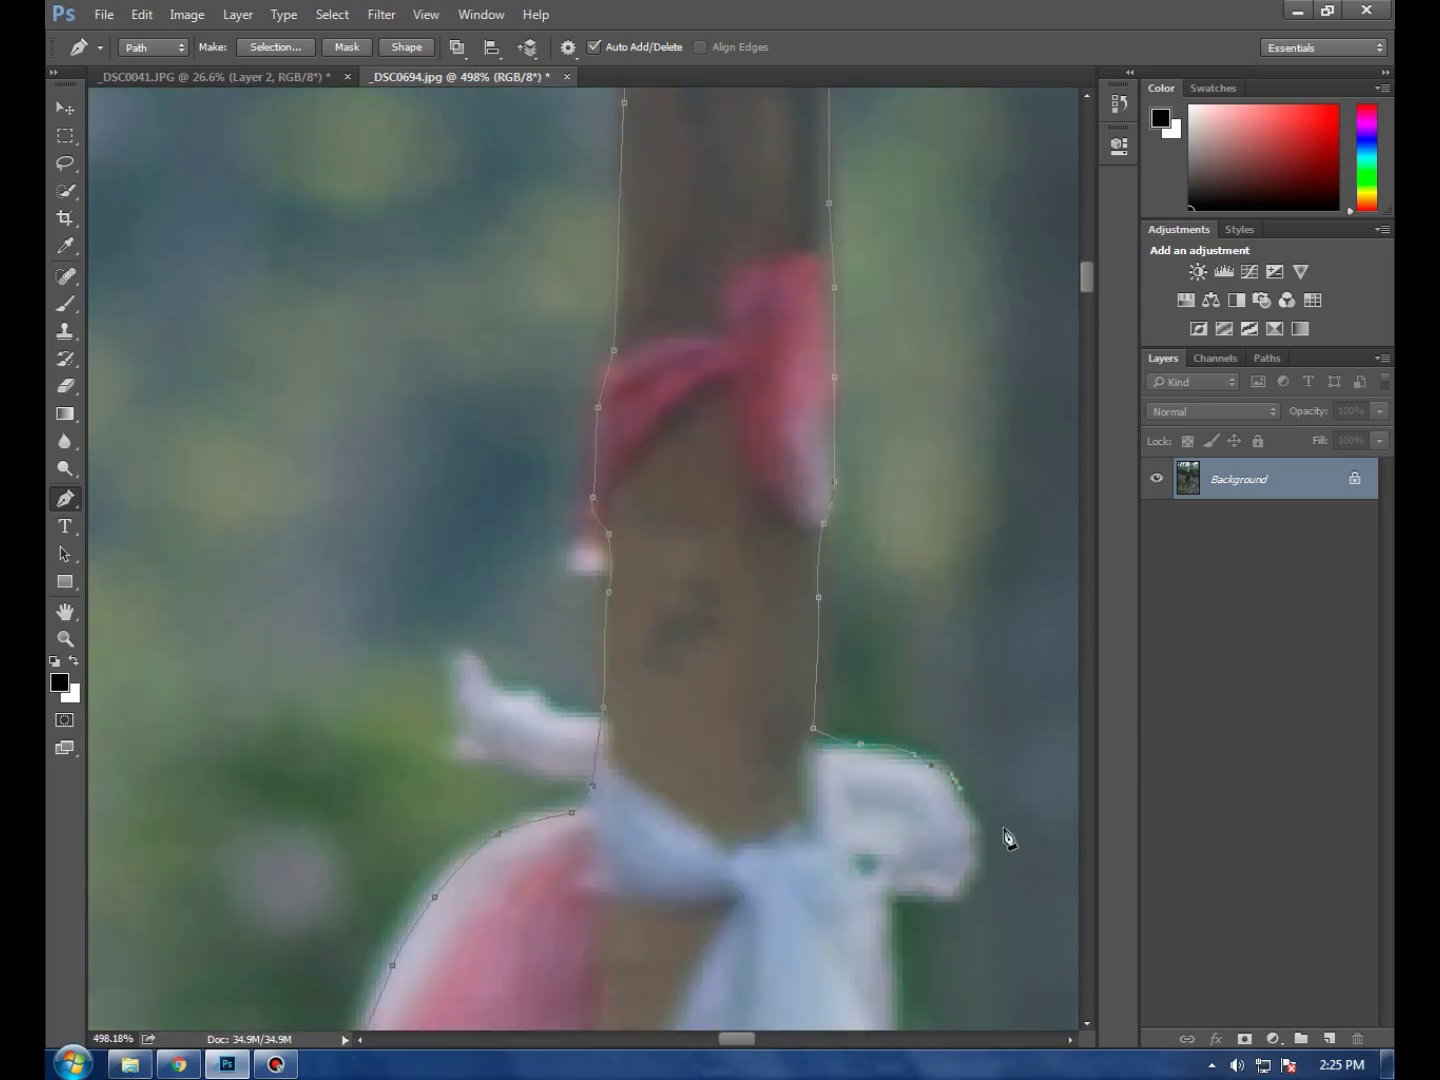
pyautogui.scroll(-1, 974, 746)
pyautogui.scroll(-1, 910, 787)
pyautogui.scroll(-3, 973, 905)
pyautogui.scroll(3, 920, 768)
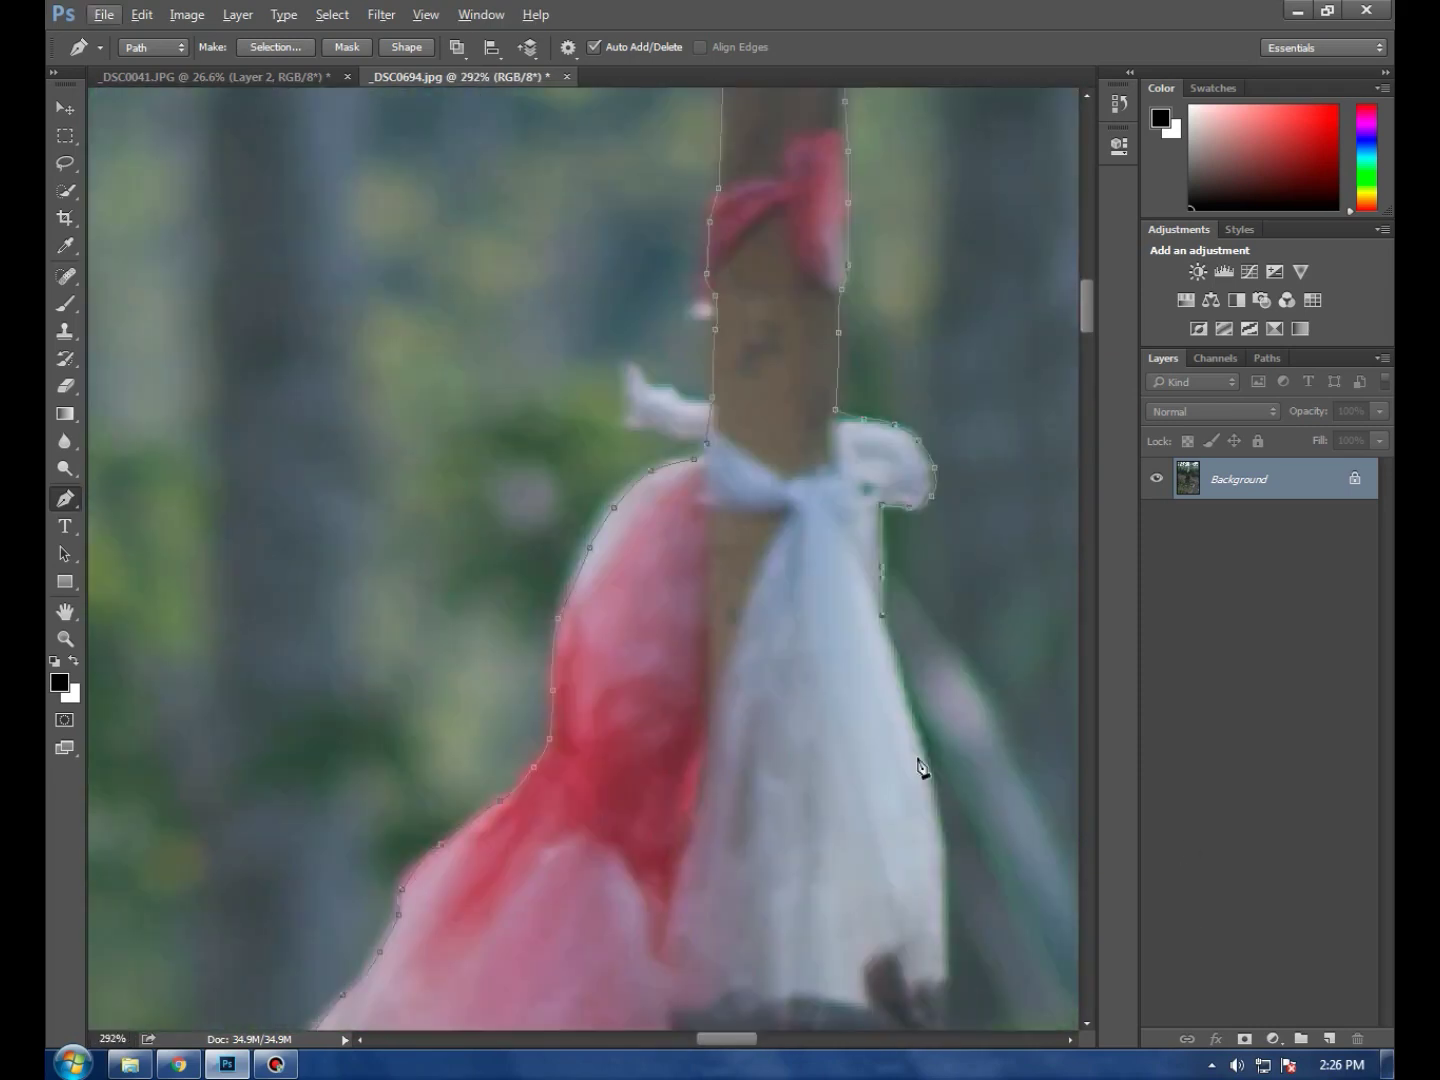
pyautogui.scroll(-3, 920, 800)
pyautogui.scroll(-5, 840, 940)
pyautogui.scroll(-3, 856, 920)
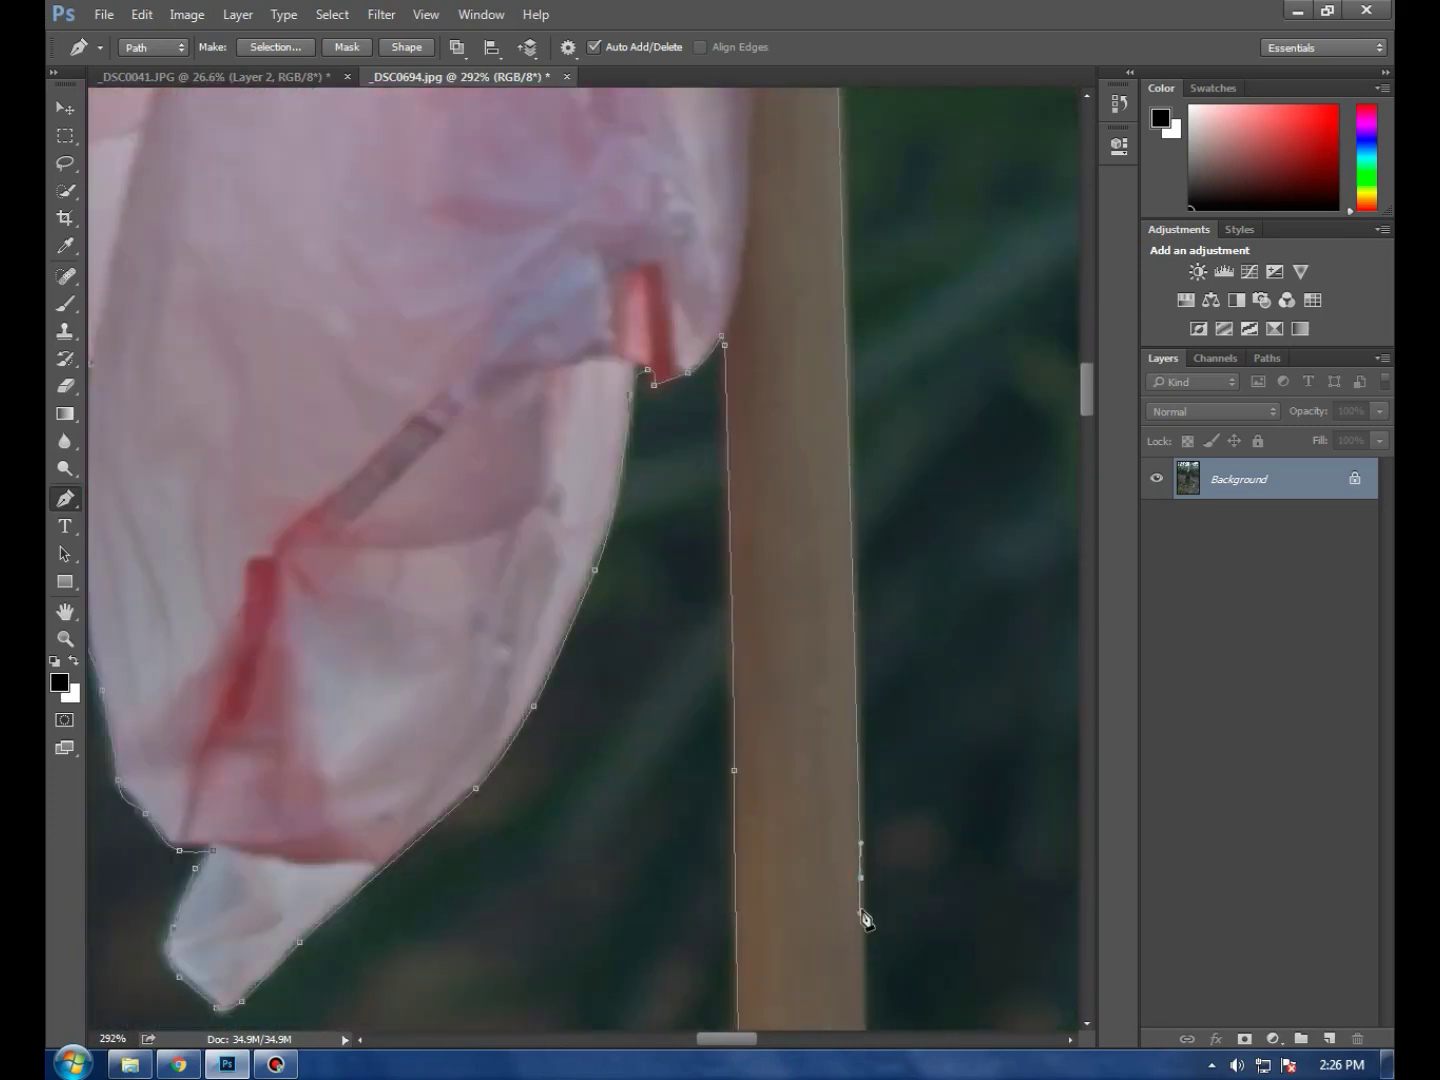
pyautogui.scroll(-3, 865, 860)
pyautogui.click(868, 797)
pyautogui.scroll(-5, 878, 885)
pyautogui.scroll(-8, 885, 925)
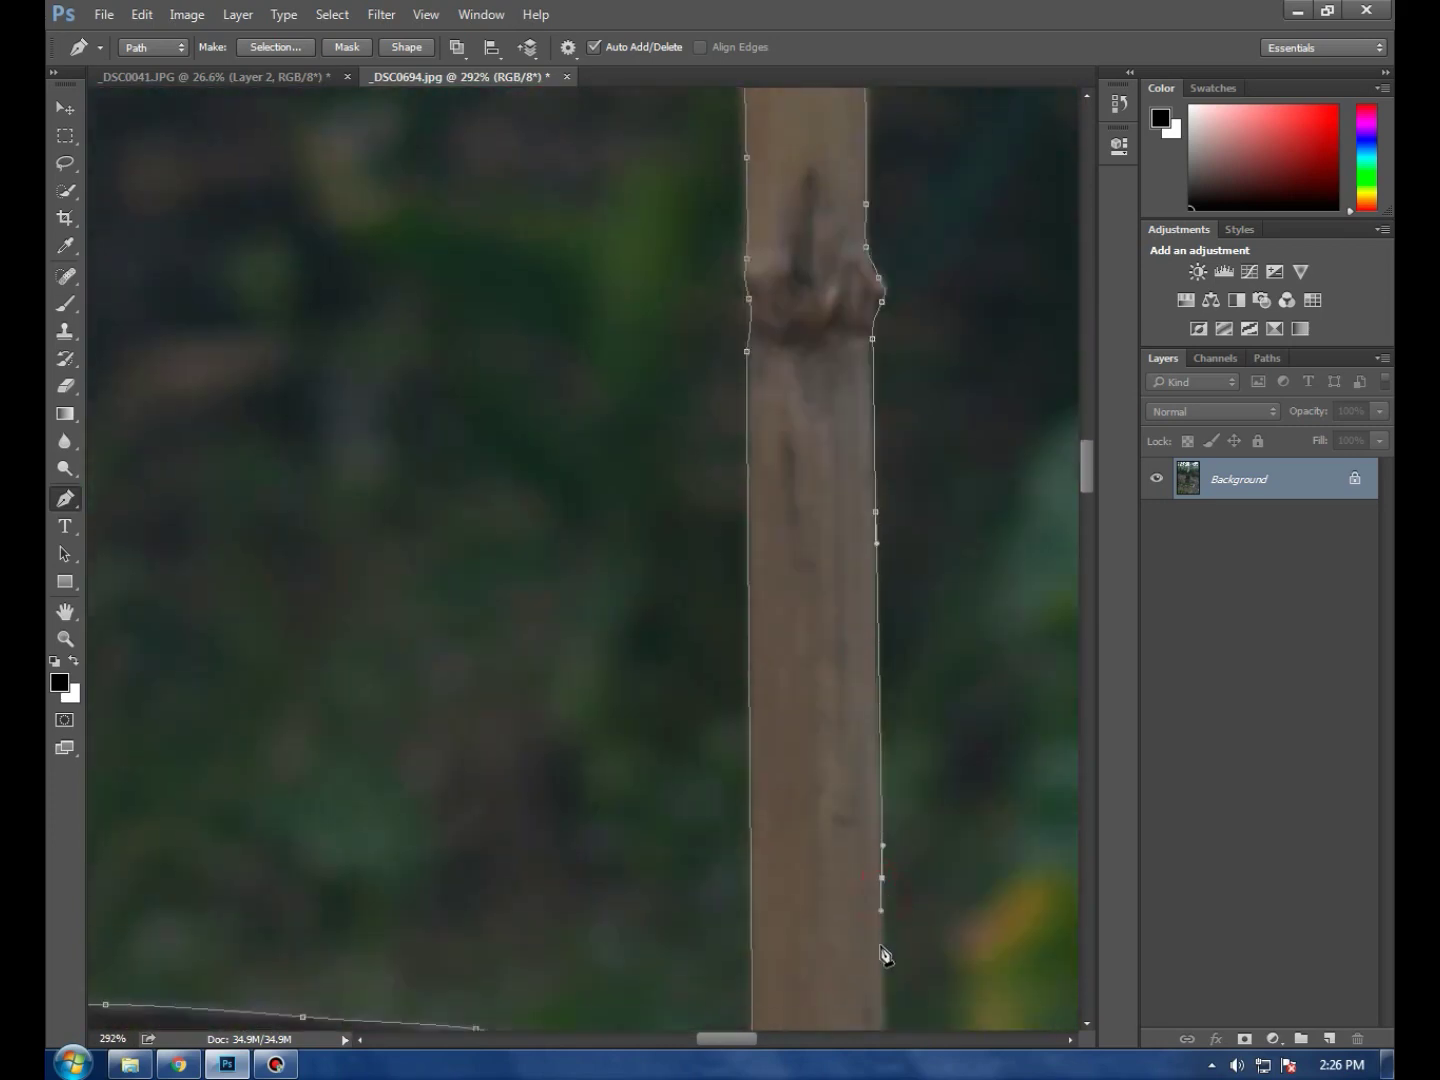
pyautogui.scroll(-3, 840, 940)
pyautogui.scroll(2, 936, 790)
pyautogui.click(932, 779)
# Trace down the barrel's right side with anchor points
pyautogui.scroll(-8, 1003, 700)
pyautogui.click(985, 495)
pyautogui.click(990, 645)
pyautogui.click(965, 852)
pyautogui.scroll(-5, 971, 778)
pyautogui.scroll(-5, 935, 838)
pyautogui.click(929, 775)
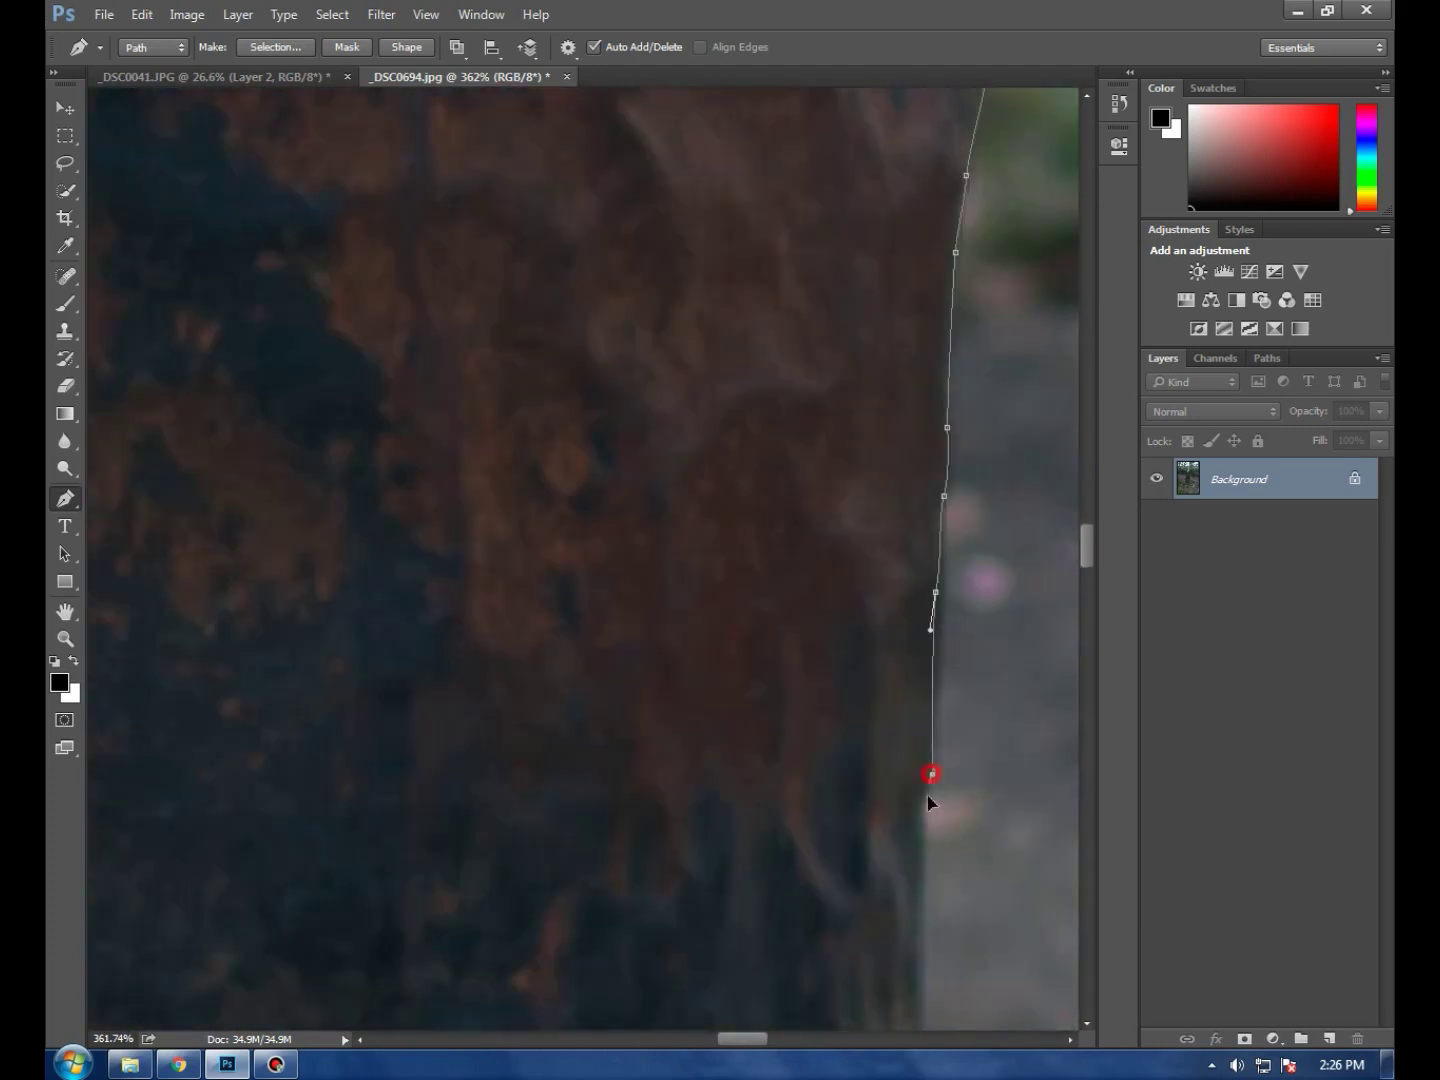
pyautogui.scroll(-5, 929, 797)
pyautogui.click(913, 880)
pyautogui.scroll(-5, 887, 868)
pyautogui.click(874, 681)
pyautogui.scroll(-5, 880, 800)
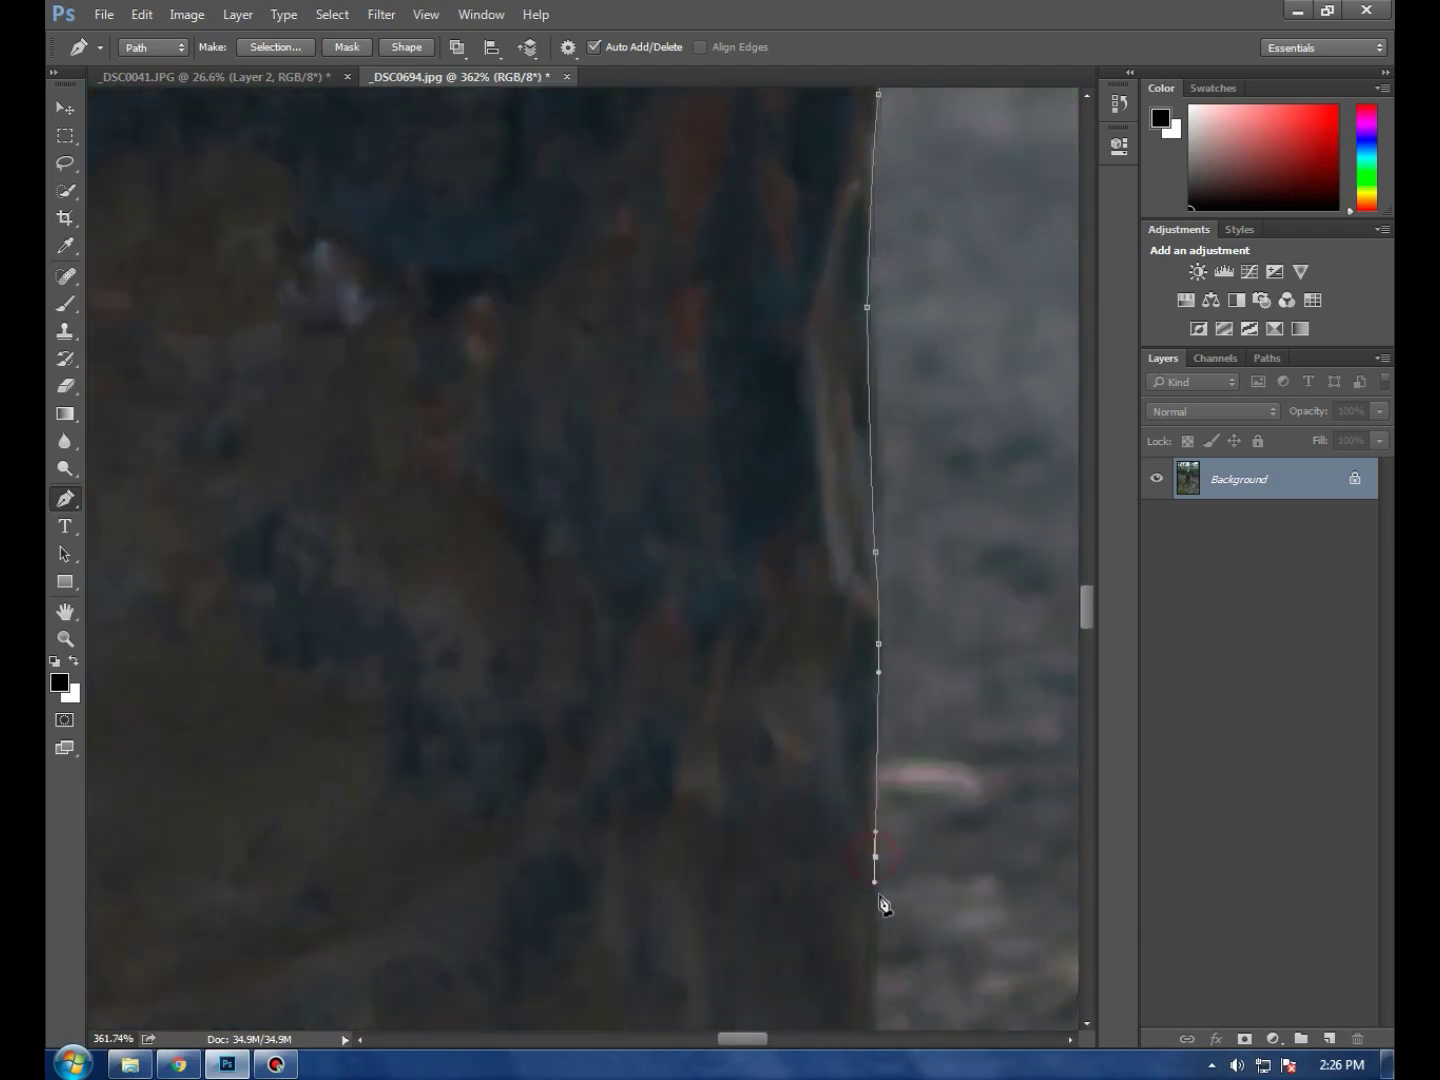
pyautogui.click(852, 945)
# Trace along the barrel's base and the grass, closing the path at its start
pyautogui.scroll(-5, 857, 989)
pyautogui.scroll(-3, 858, 916)
pyautogui.scroll(-5, 845, 950)
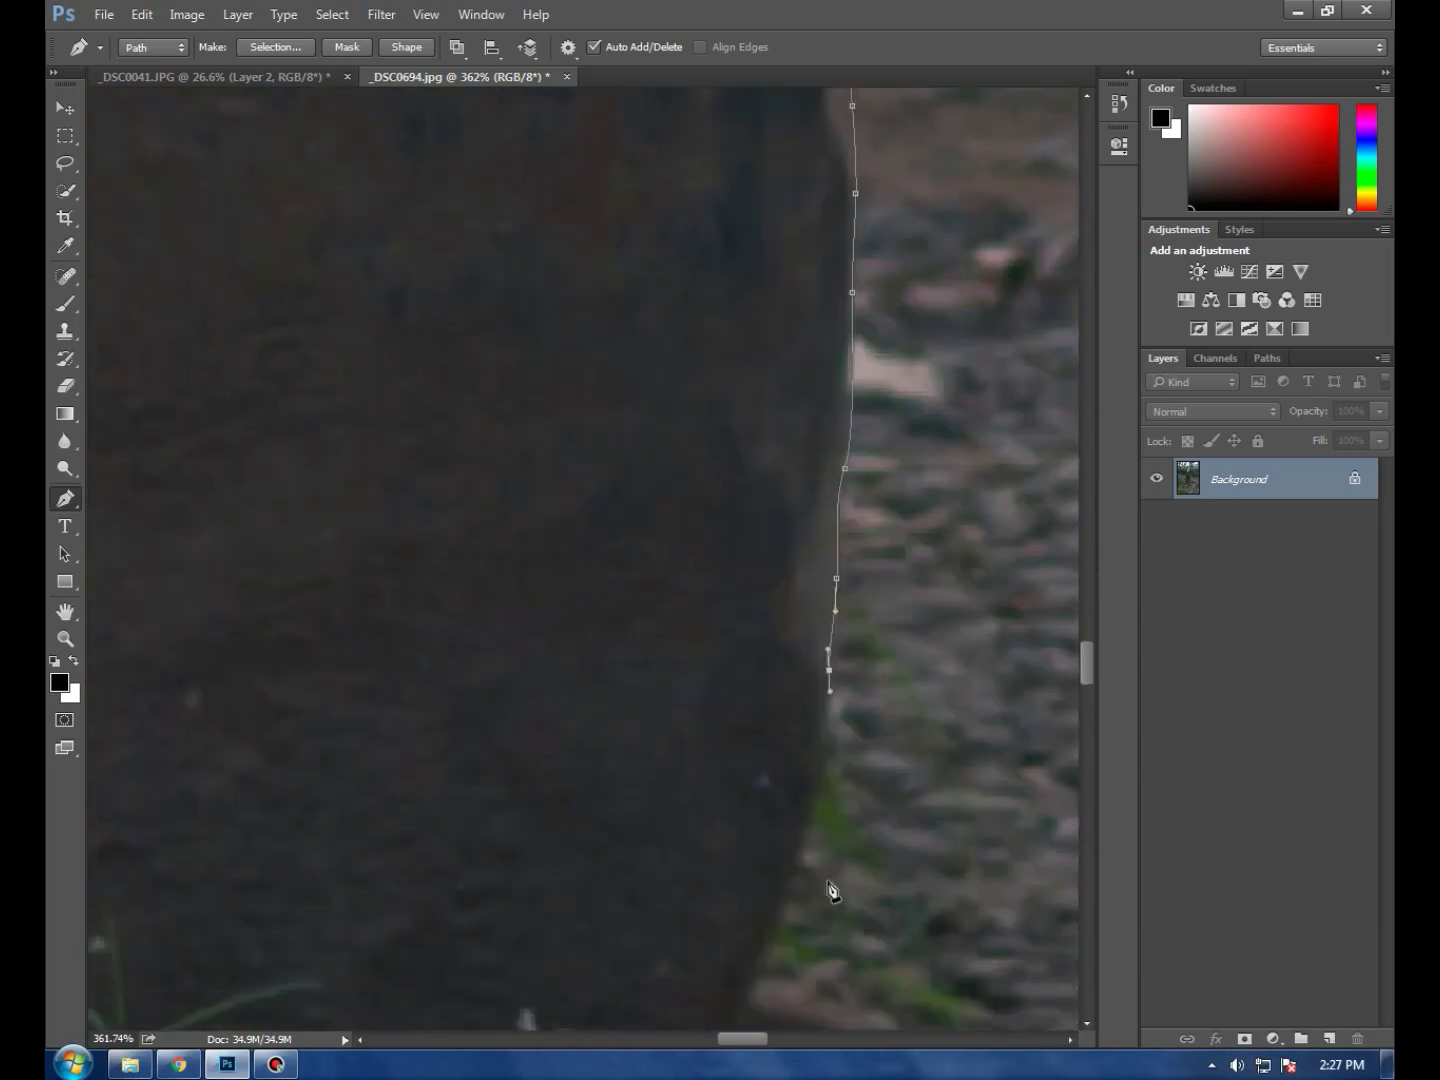
pyautogui.scroll(-5, 829, 884)
pyautogui.click(765, 763)
pyautogui.click(829, 932)
pyautogui.scroll(-10, 829, 932)
pyautogui.click(596, 946)
pyautogui.click(463, 925)
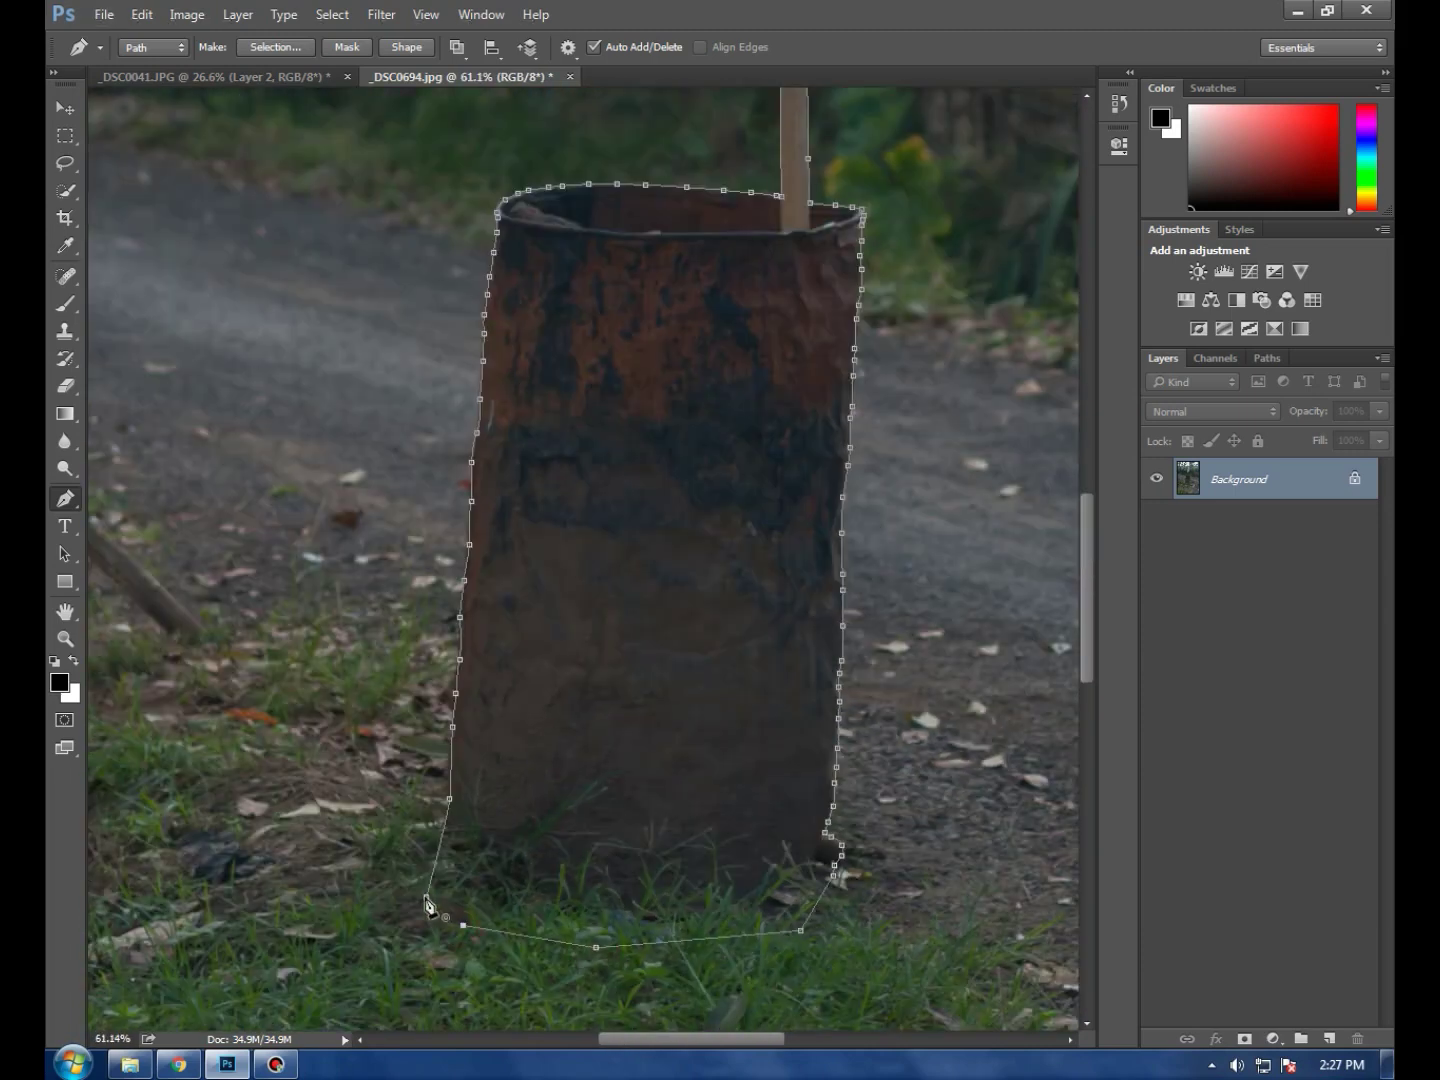
# Convert the traced barrel path into a selection
pyautogui.rightClick(640, 785)
pyautogui.click(700, 456)
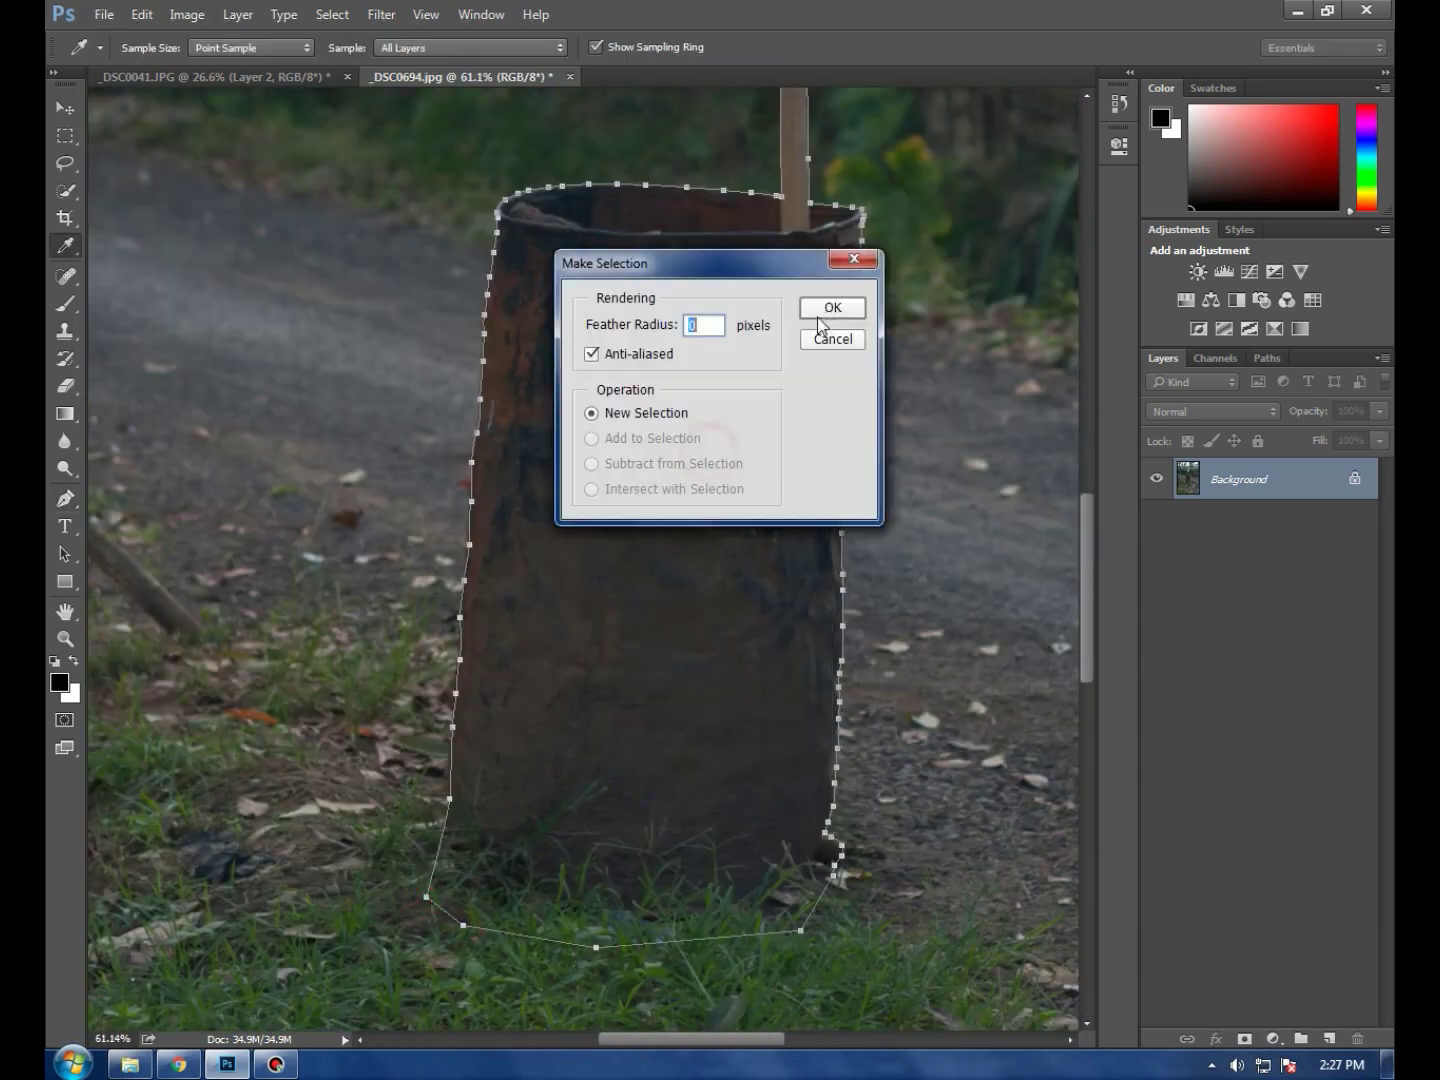
pyautogui.click(828, 308)
pyautogui.scroll(-3, 528, 620)
pyautogui.scroll(-3, 528, 620)
pyautogui.scroll(-3, 528, 620)
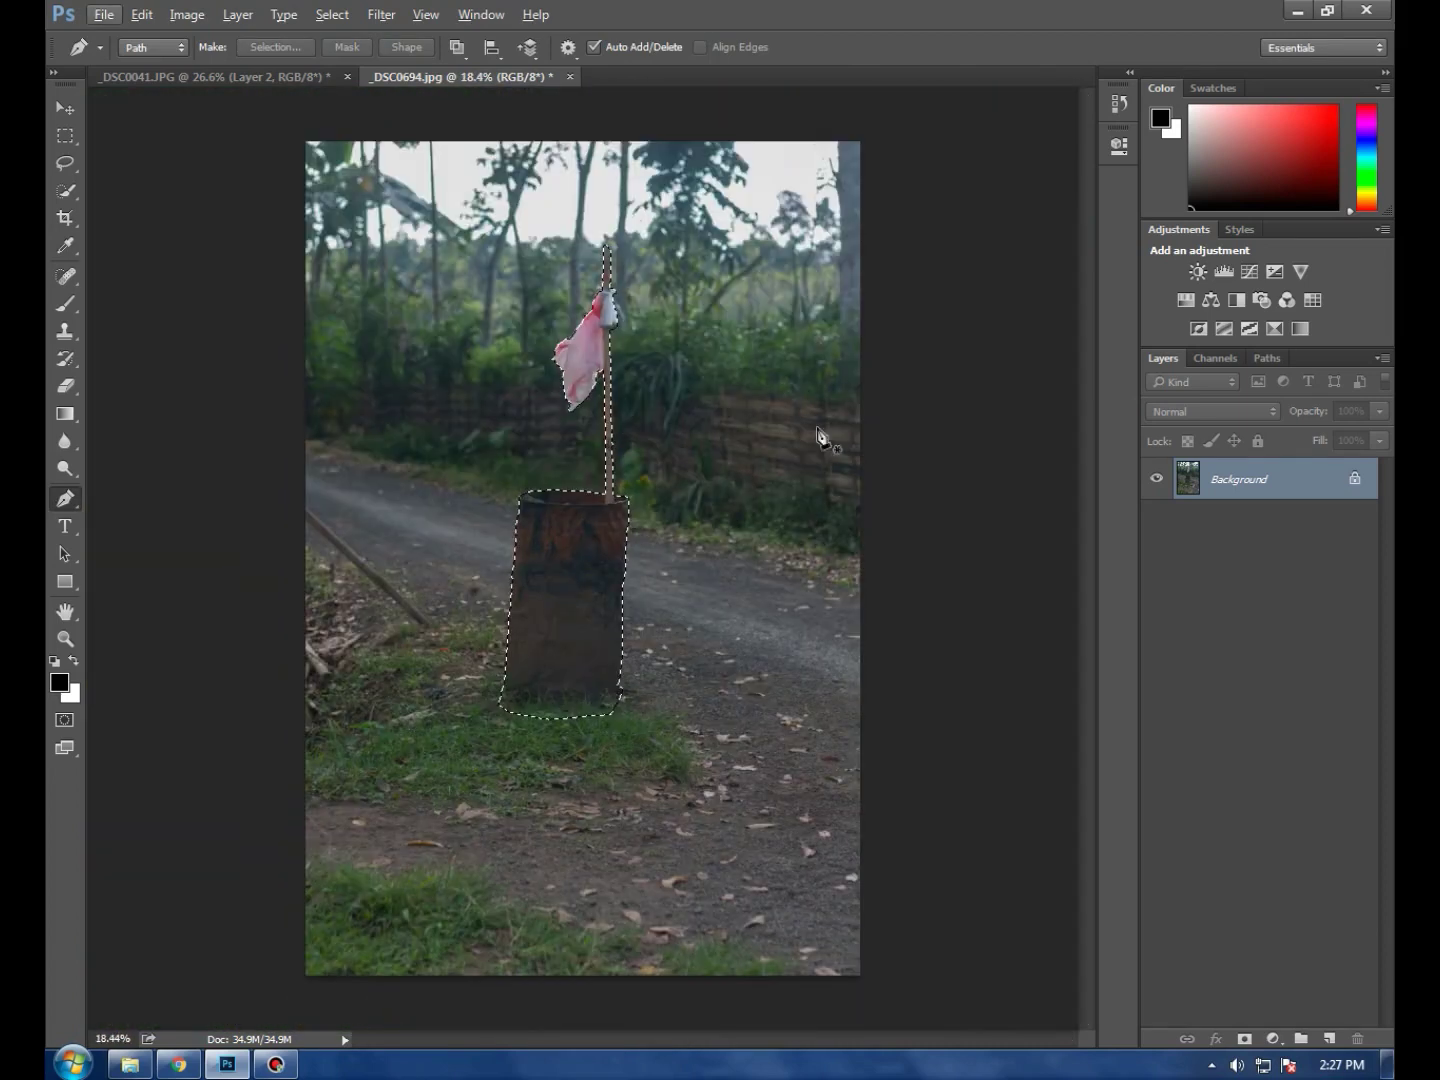
# Mask the barrel and flag and drag the layer into the beach composite
pyautogui.click(65, 107)
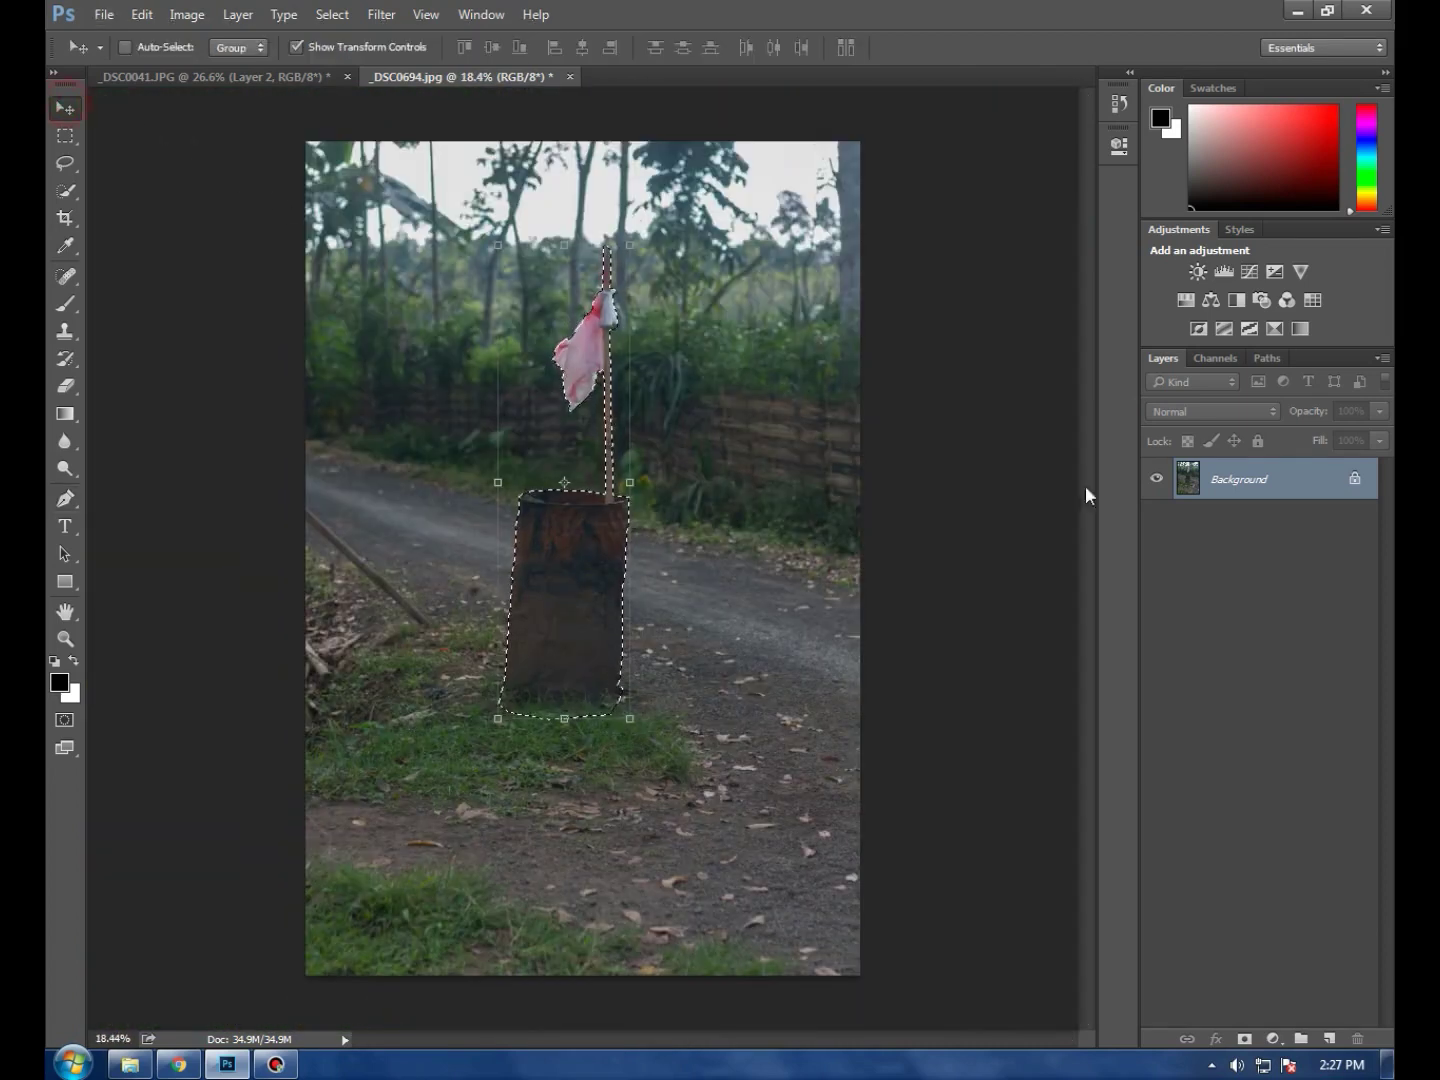
pyautogui.click(1244, 1041)
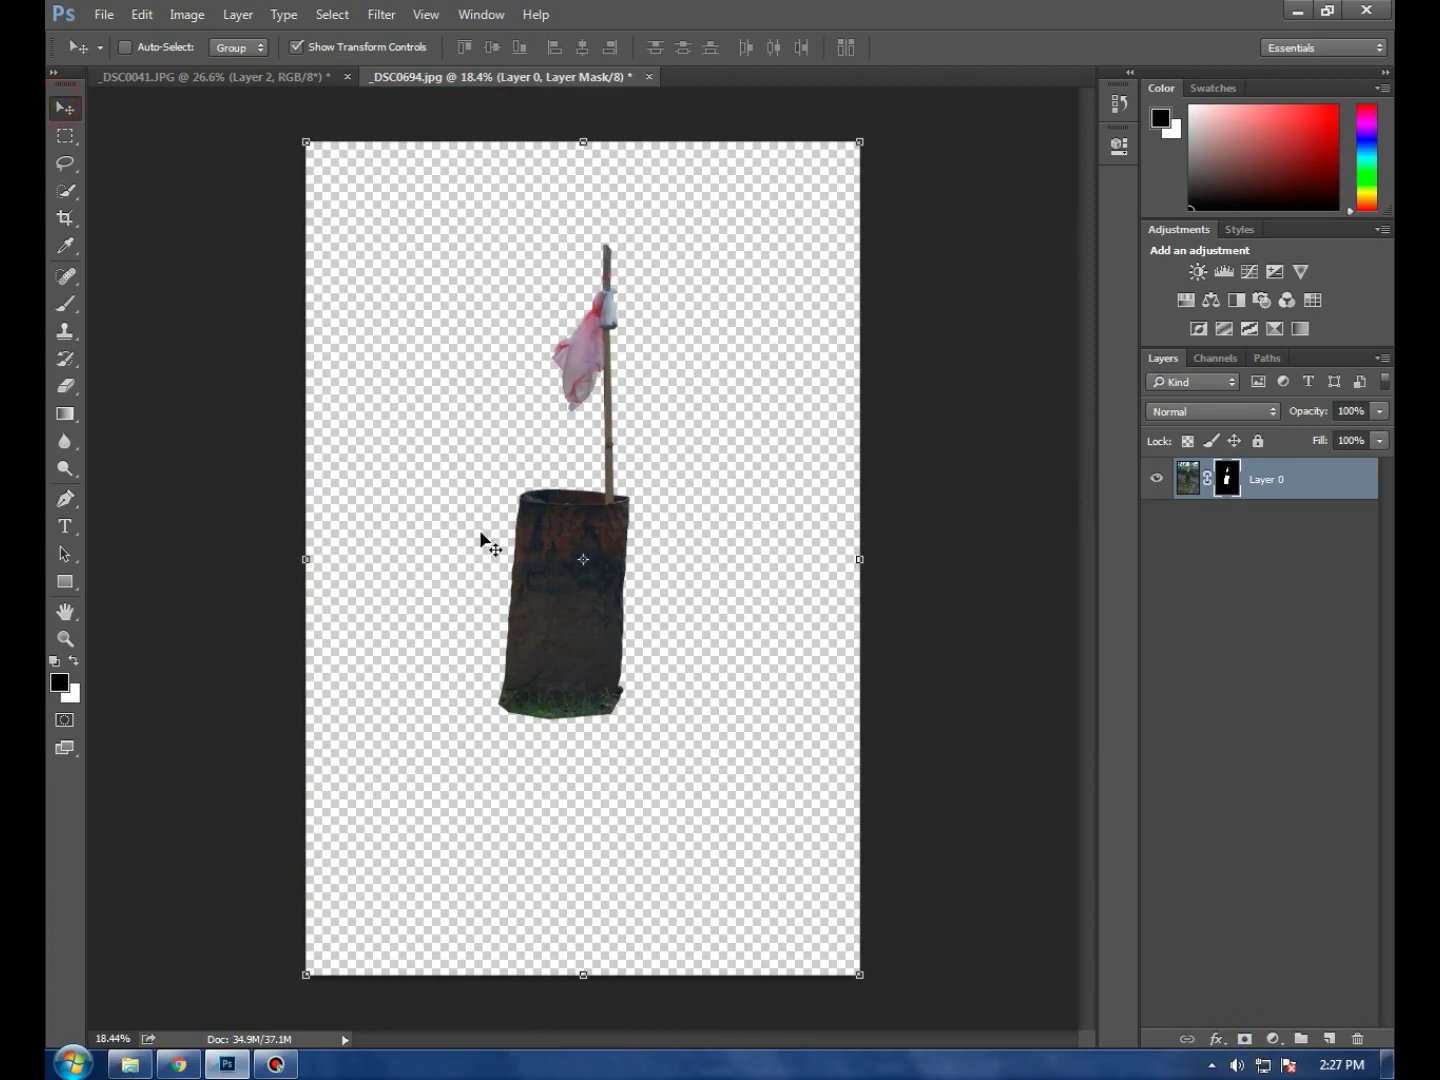
pyautogui.moveTo(553, 547); pyautogui.dragTo(958, 768)
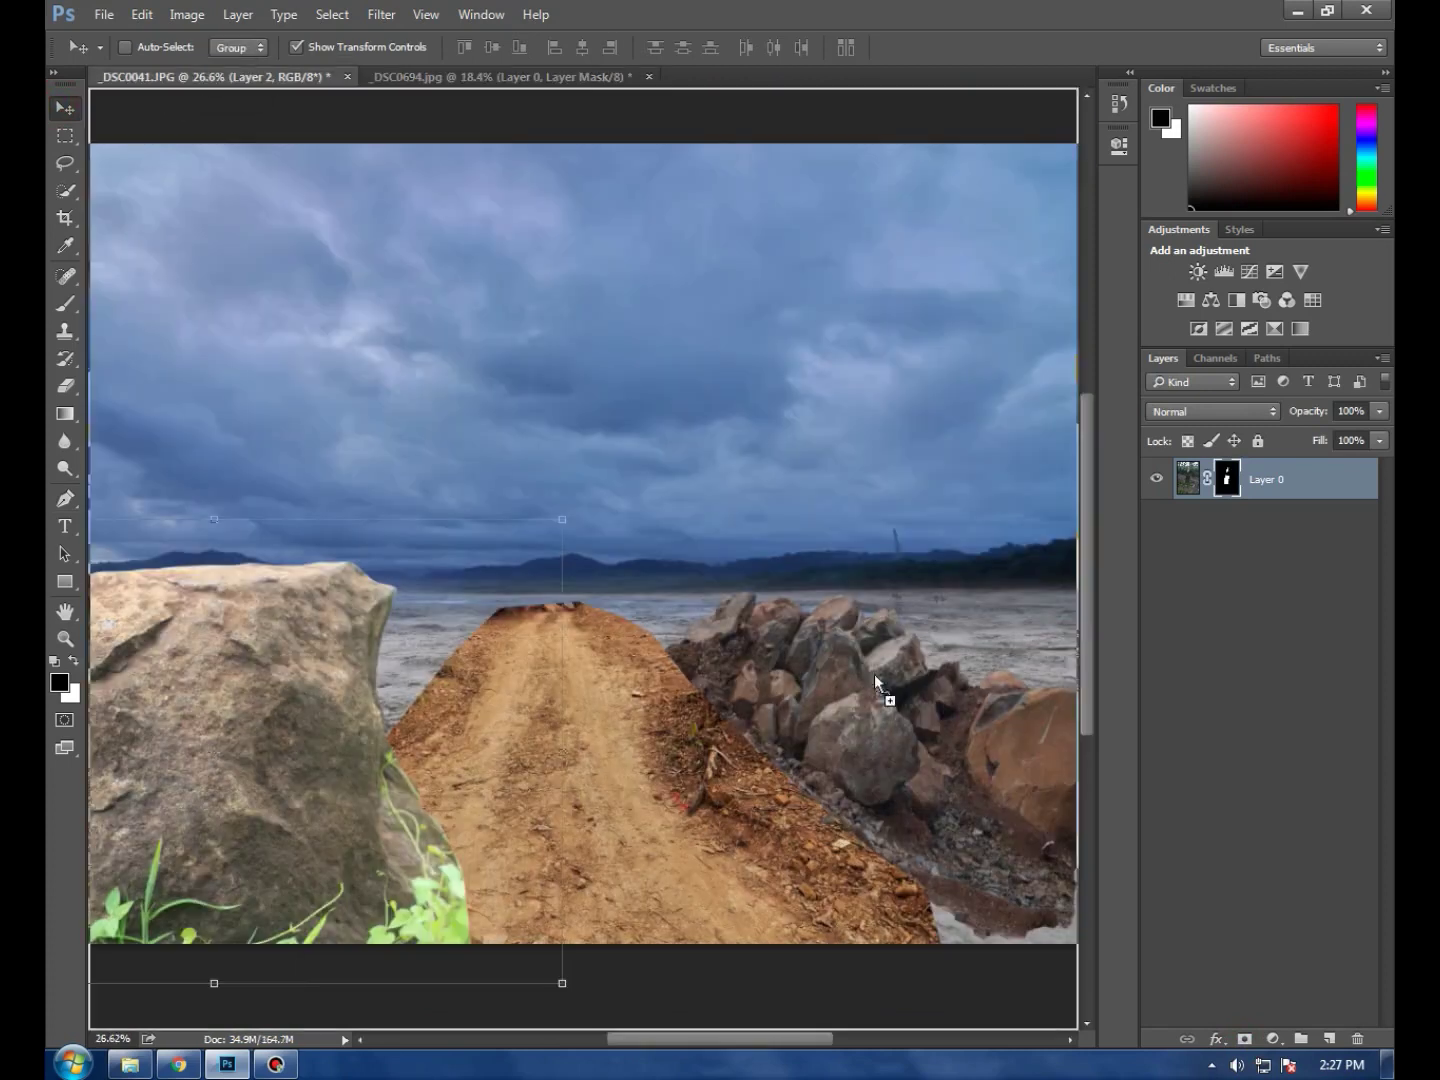
pyautogui.scroll(-5, 958, 760)
pyautogui.press('super')
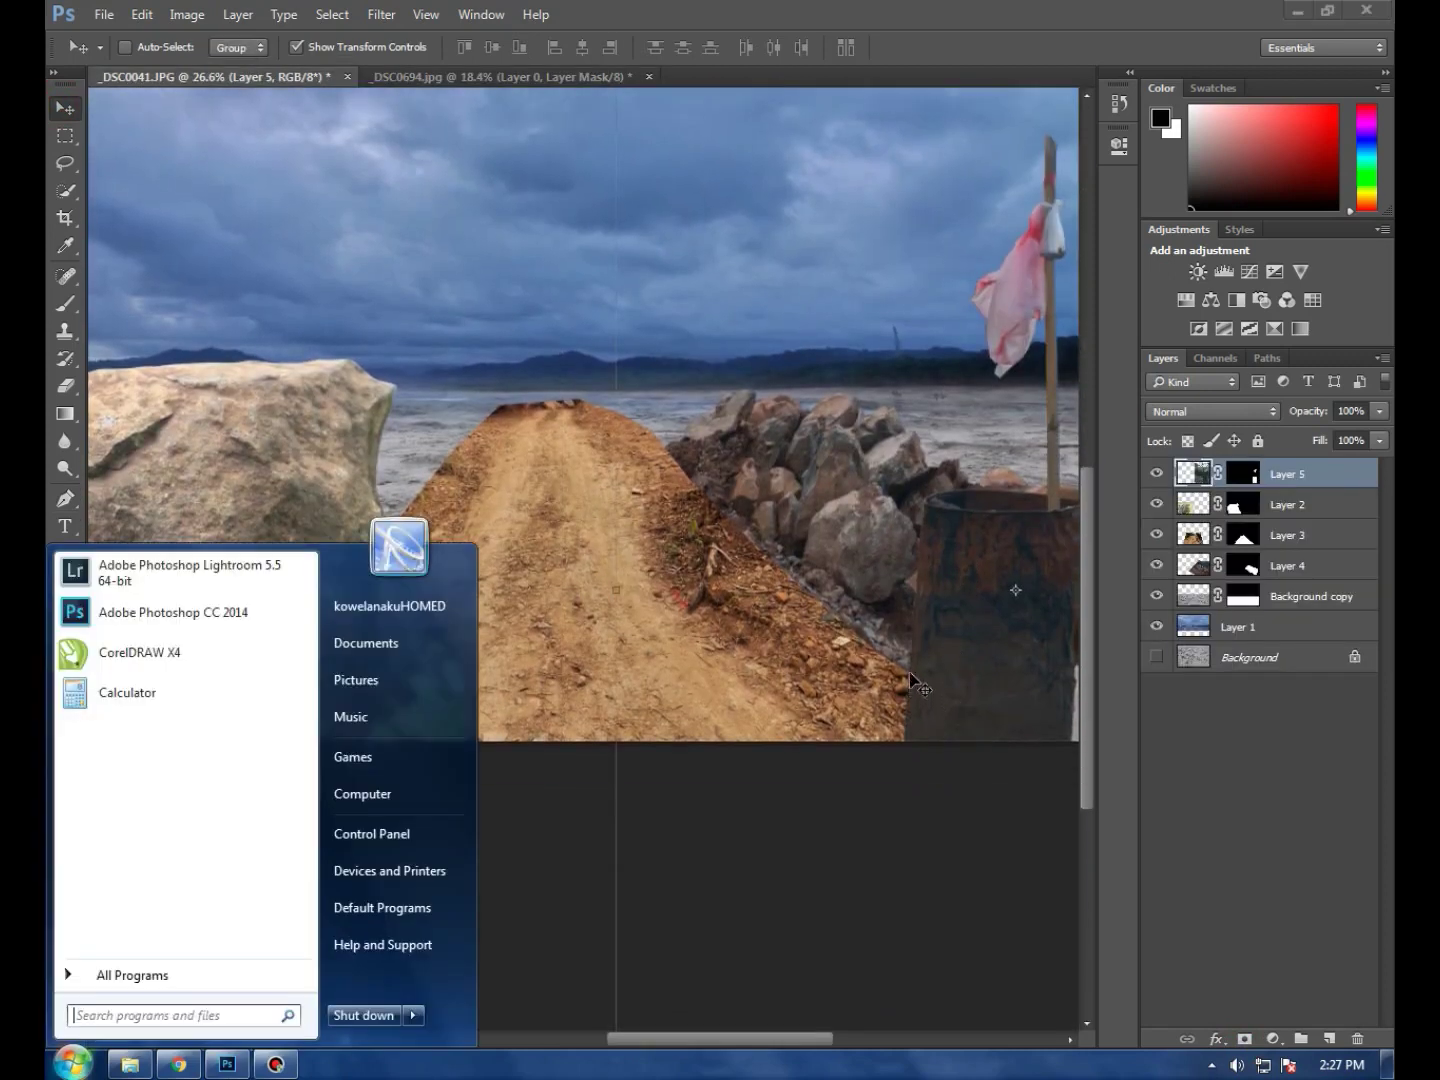
pyautogui.press('super')
pyautogui.scroll(-3, 1022, 628)
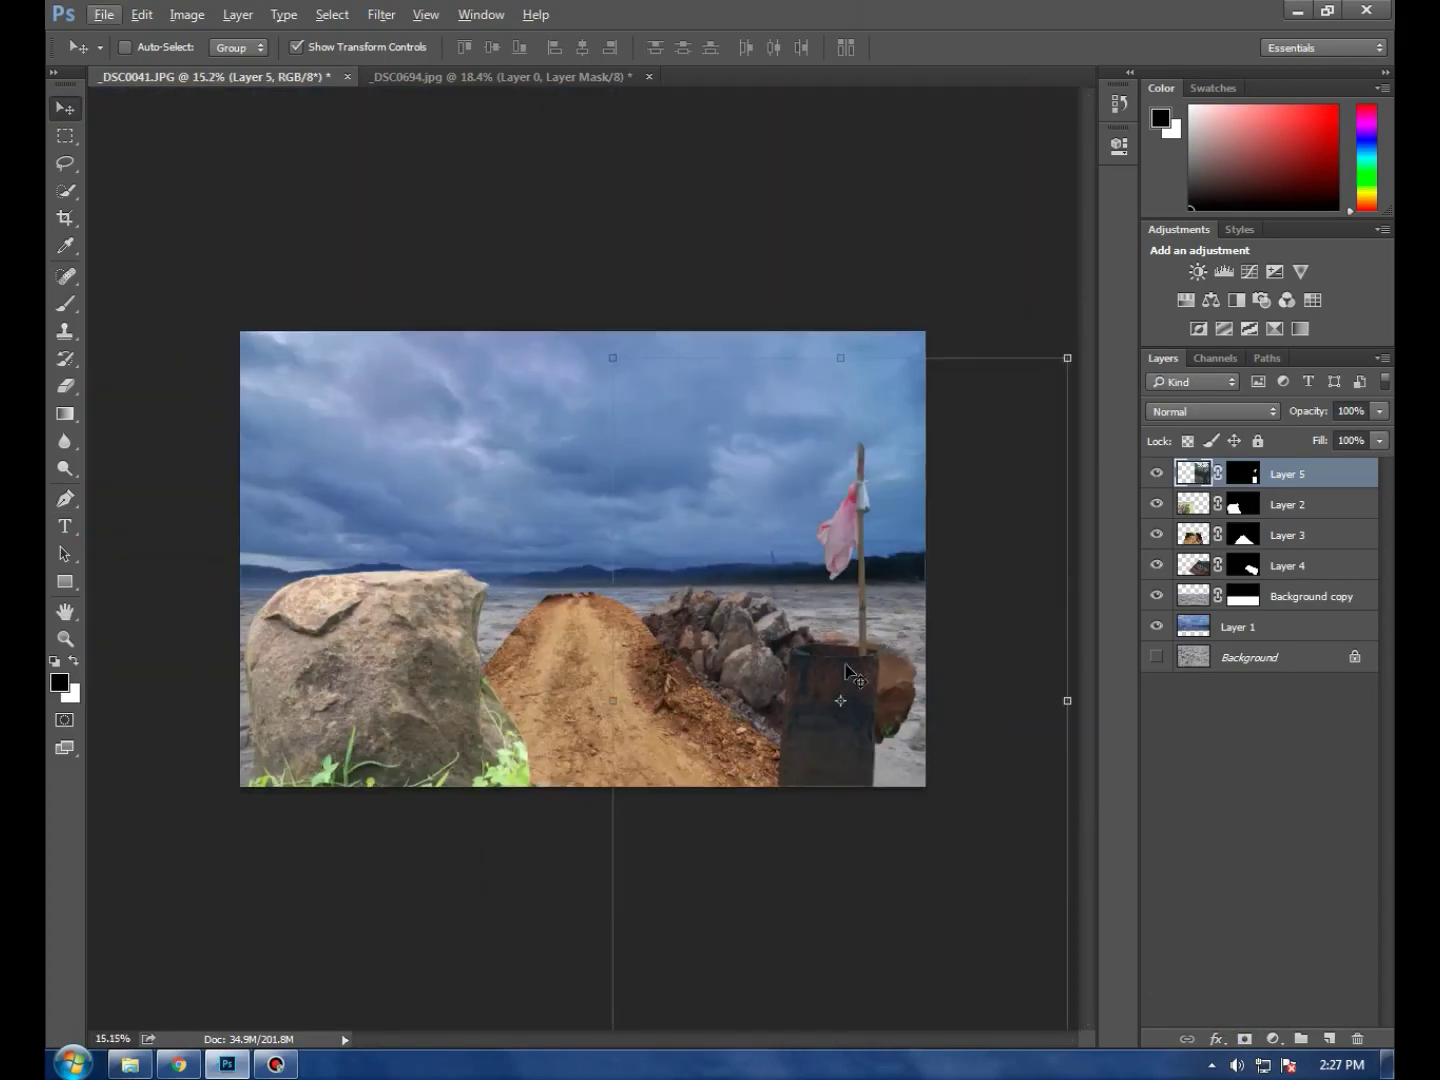
# Scale the barrel to about 104% and position it beside the rock pile
pyautogui.moveTo(845, 665); pyautogui.dragTo(856, 639)
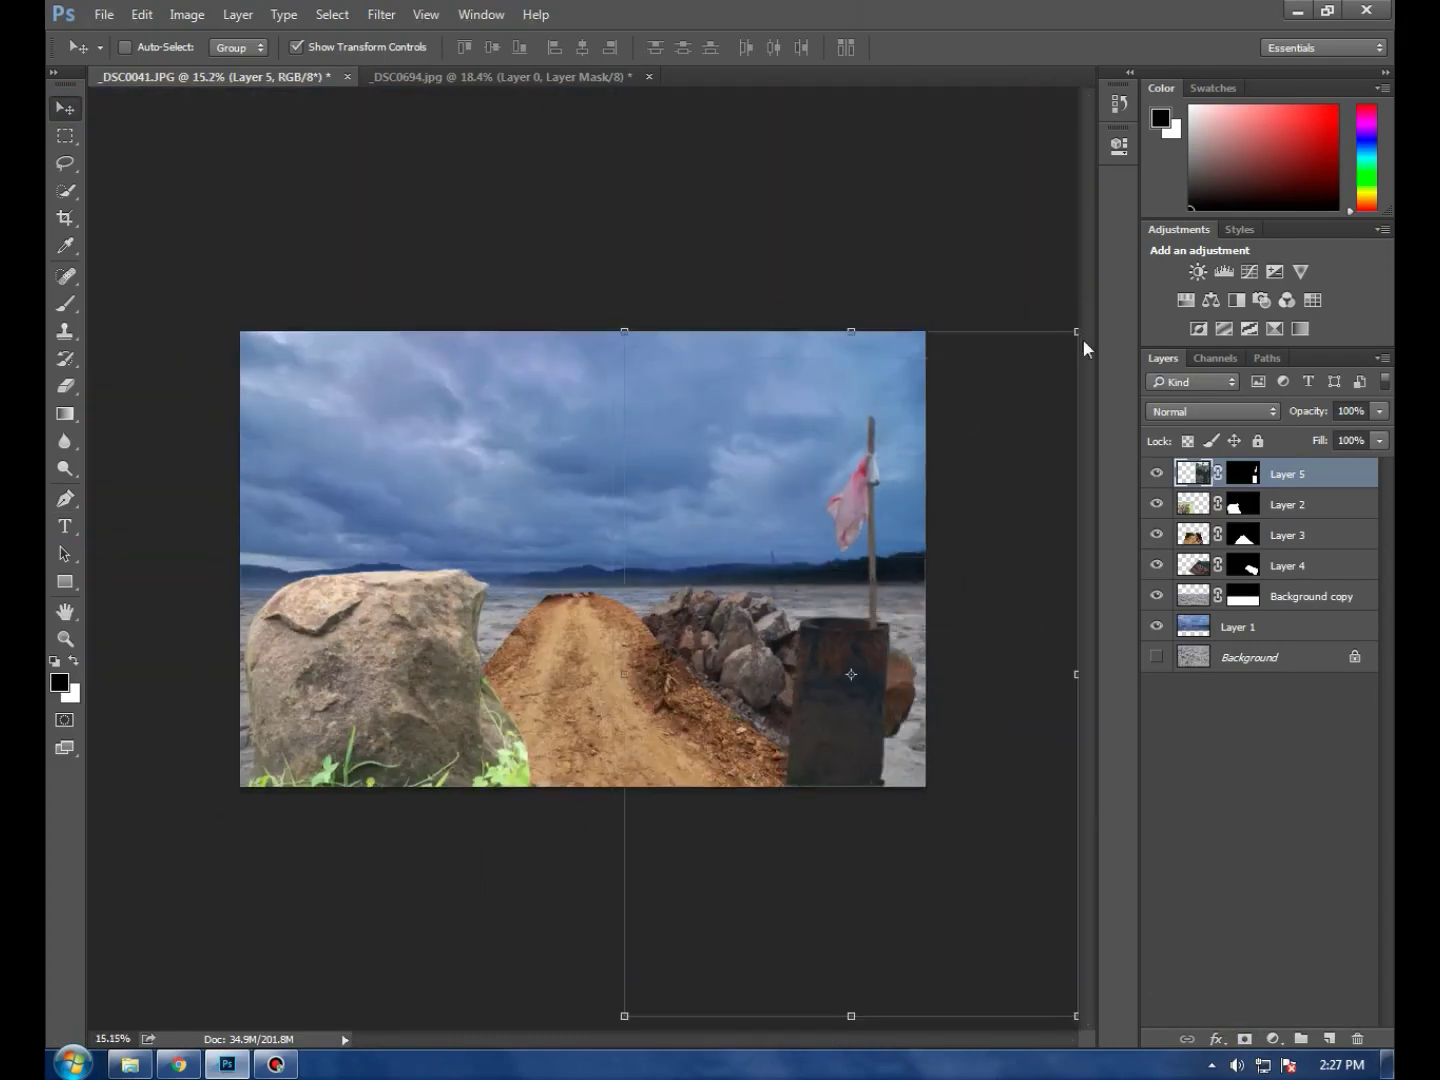
pyautogui.moveTo(1082, 338); pyautogui.dragTo(1045, 390)
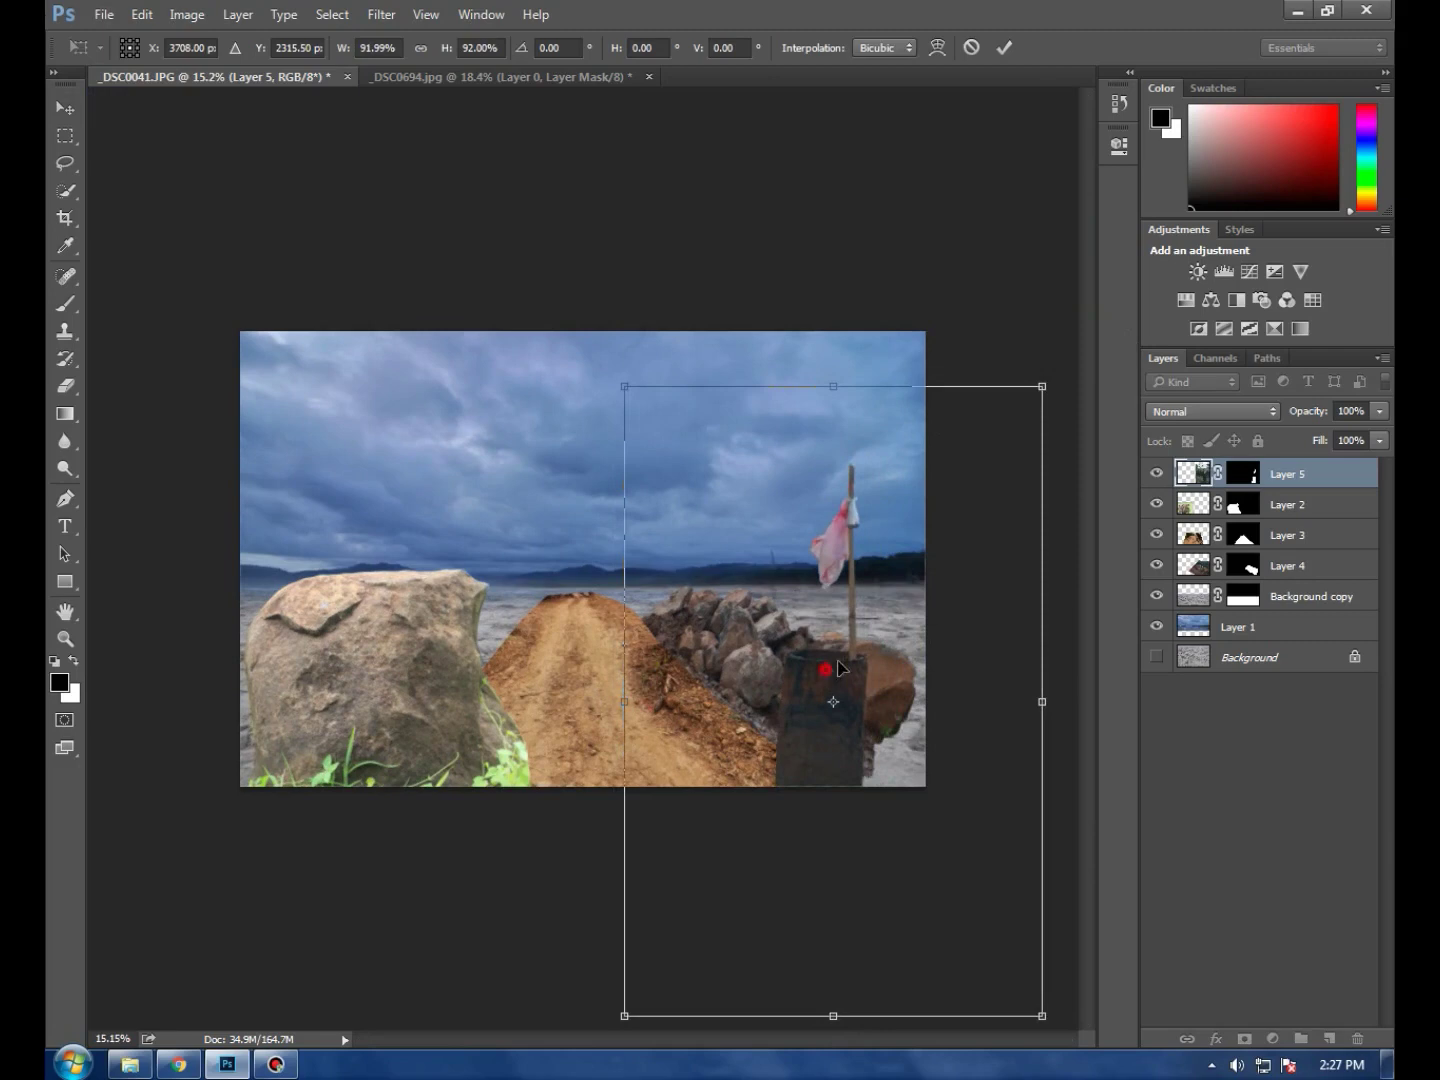
pyautogui.moveTo(838, 668); pyautogui.dragTo(873, 643)
pyautogui.moveTo(659, 362); pyautogui.dragTo(603, 276)
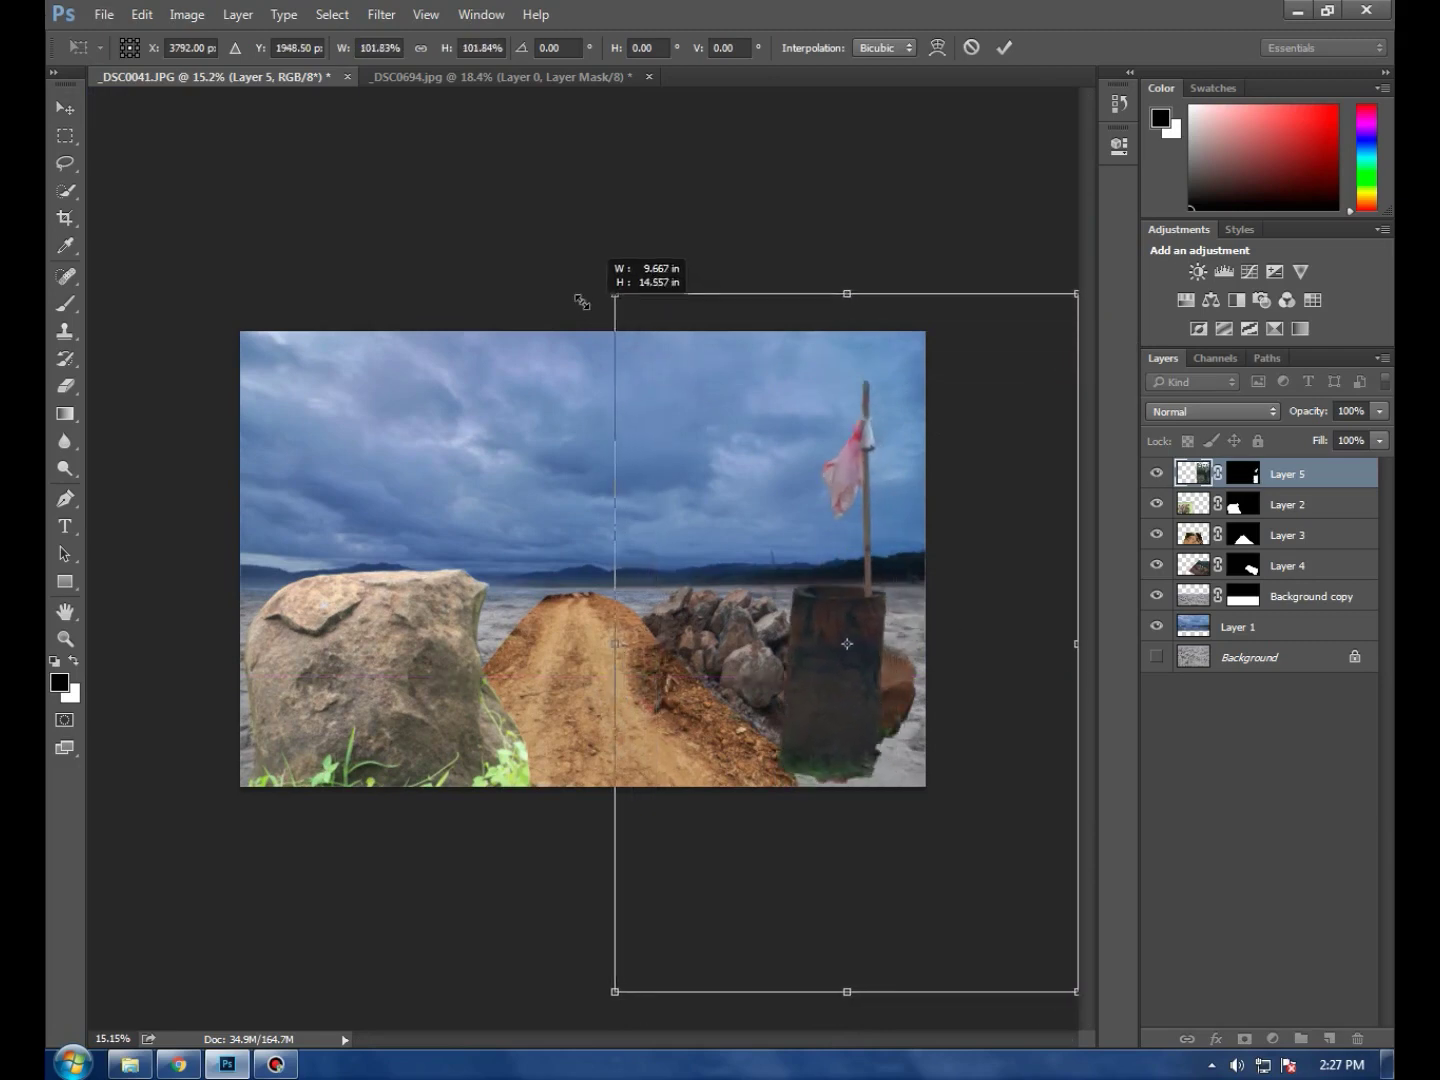
pyautogui.moveTo(805, 632); pyautogui.dragTo(829, 651)
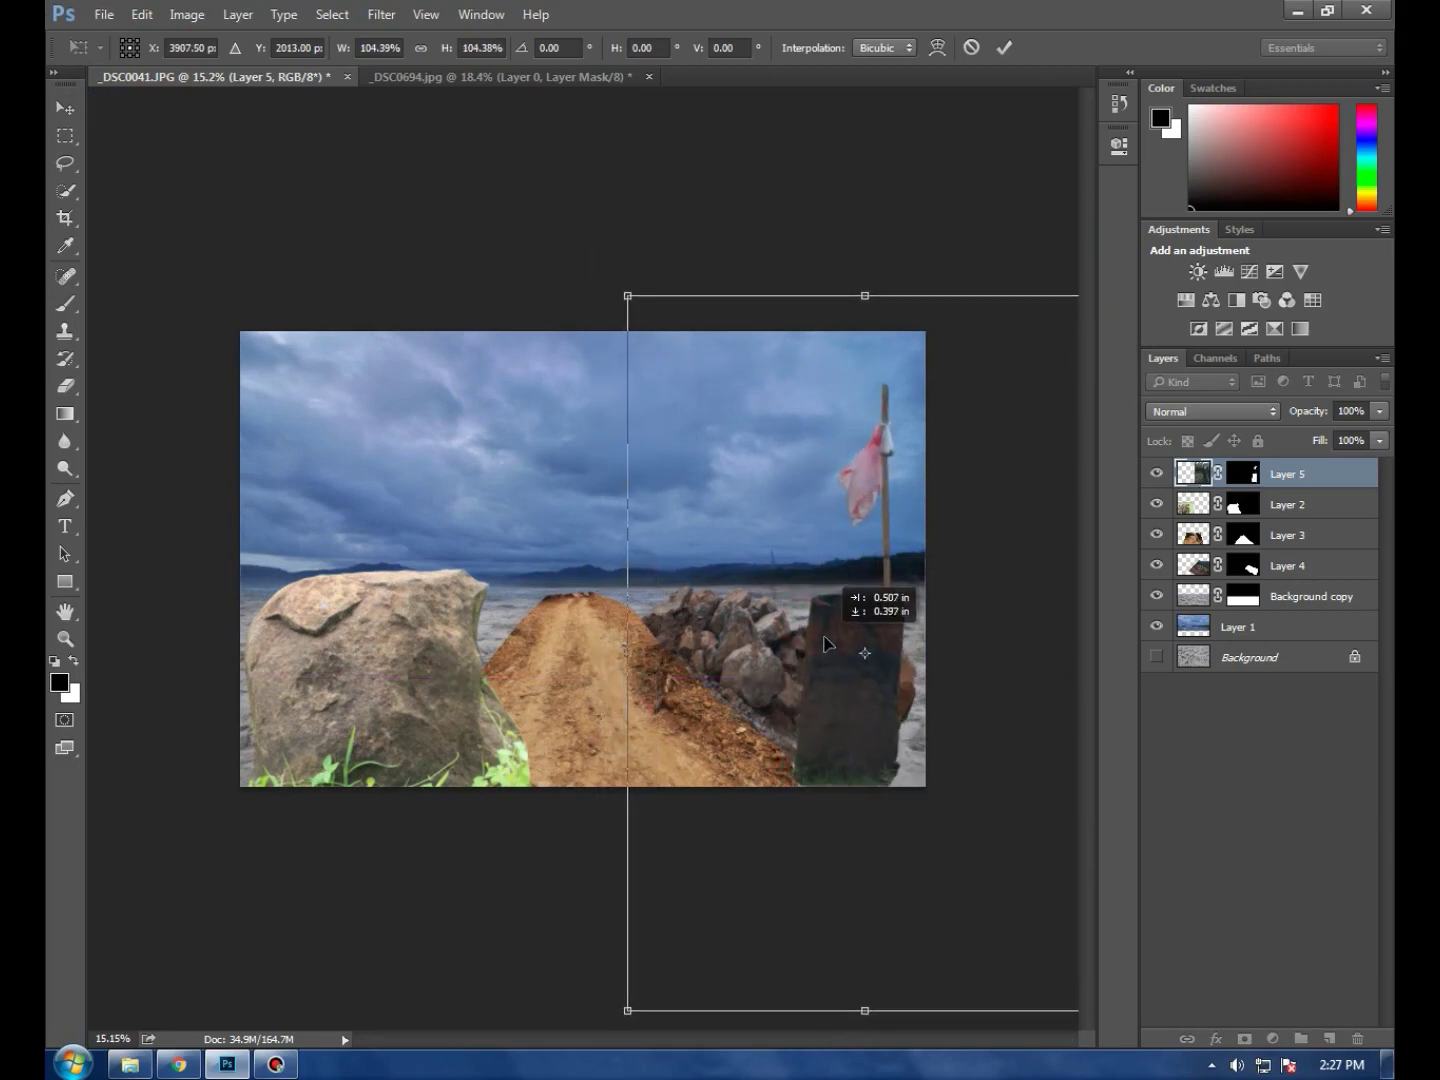
pyautogui.click(1008, 47)
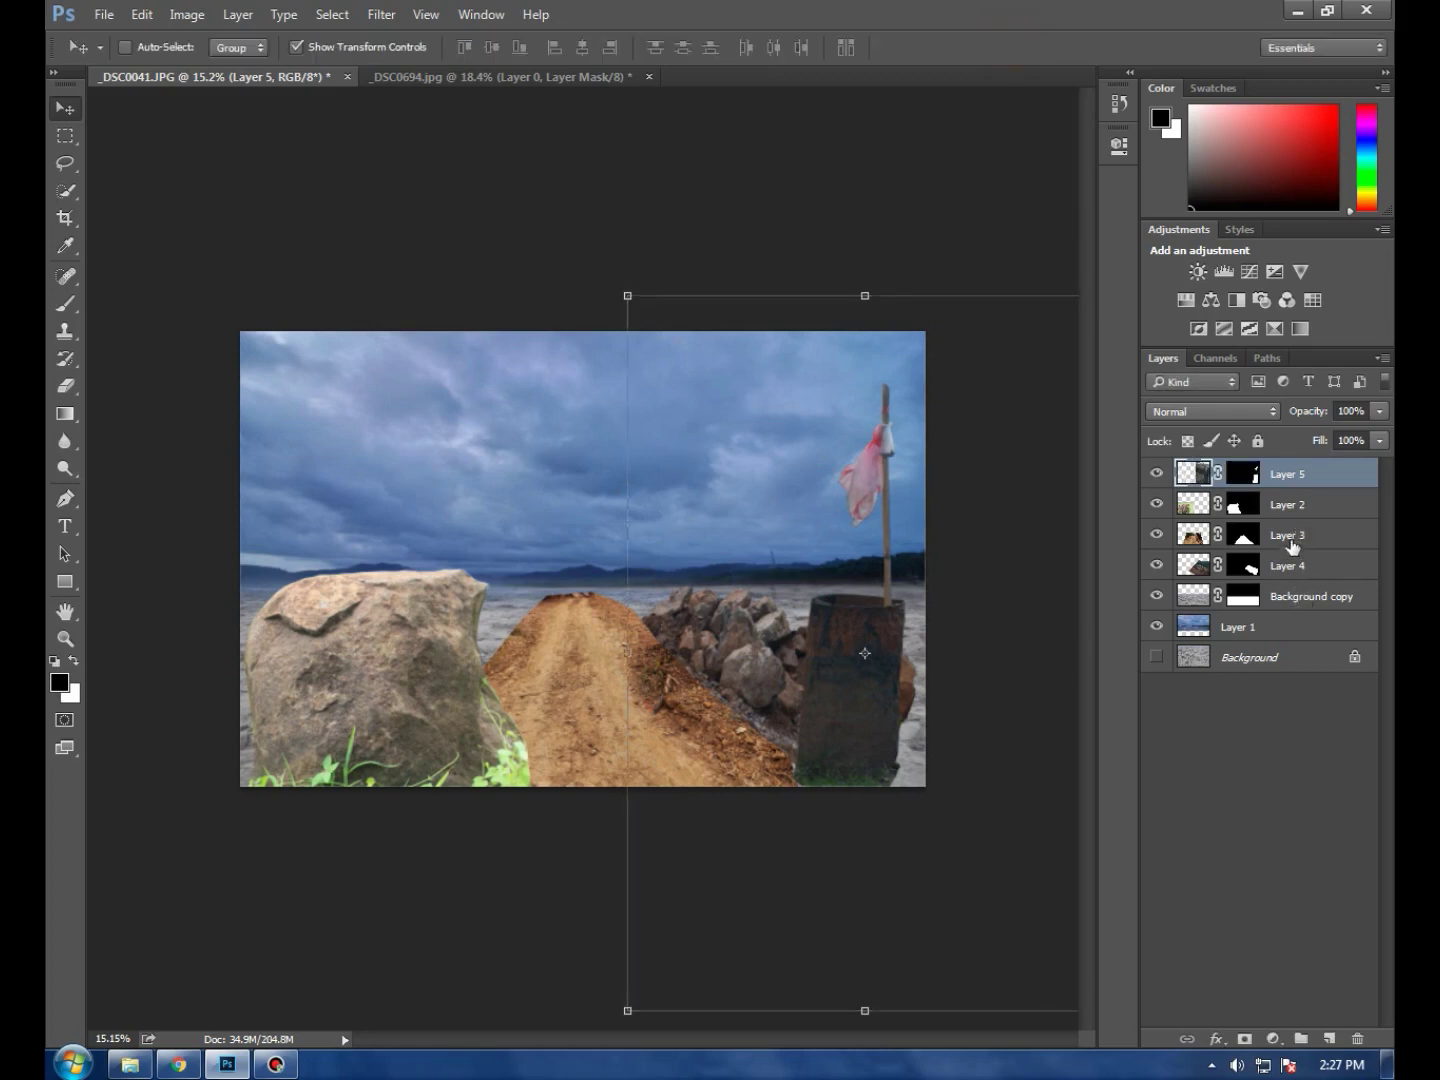
pyautogui.click(1274, 504)
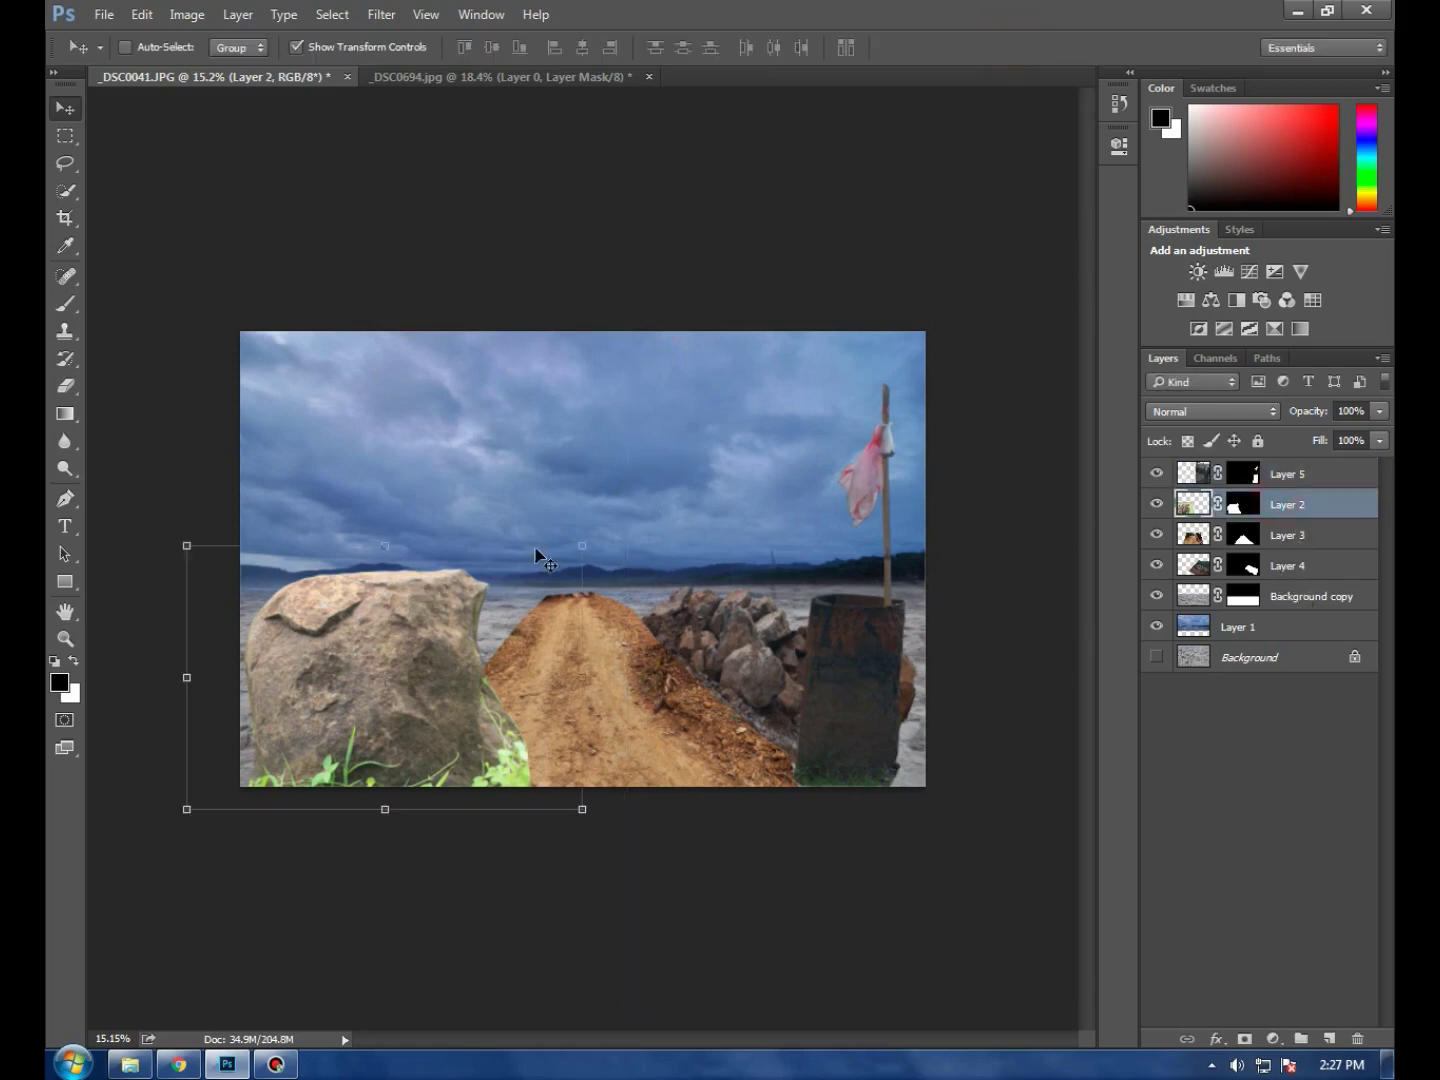
# Shrink the Layer 2 boulder from its top-right corner and shift it down and right
pyautogui.moveTo(582, 543); pyautogui.dragTo(523, 581)
pyautogui.moveTo(376, 689); pyautogui.dragTo(390, 709)
pyautogui.click(1001, 47)
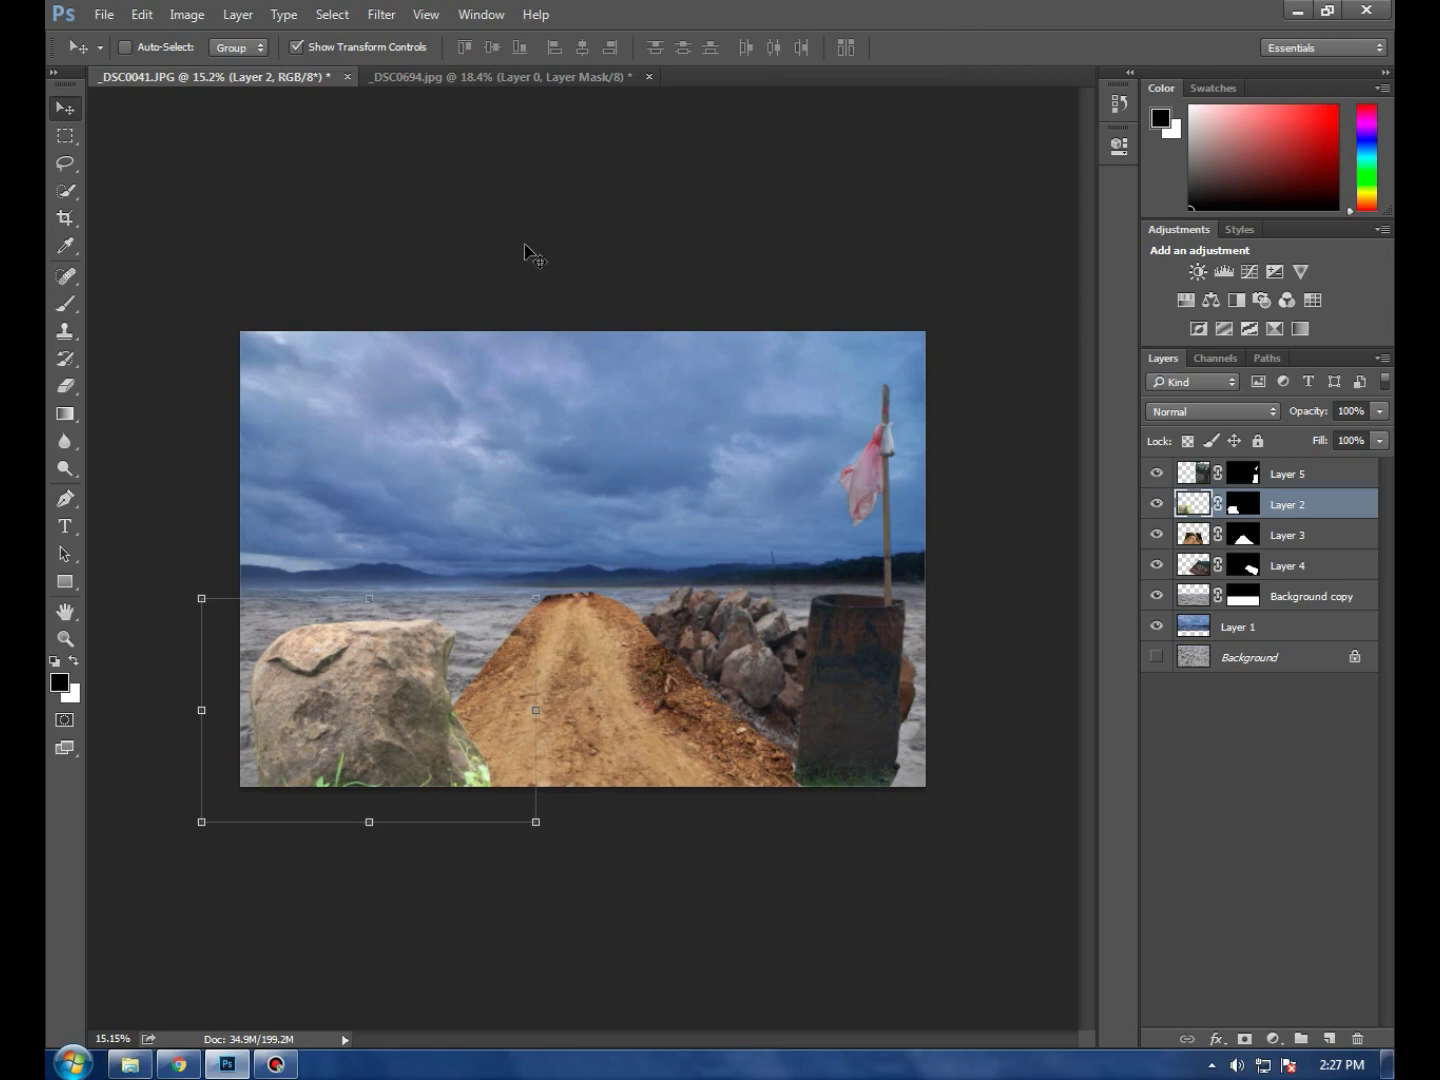
pyautogui.scroll(2, 418, 617)
pyautogui.scroll(-1, 407, 750)
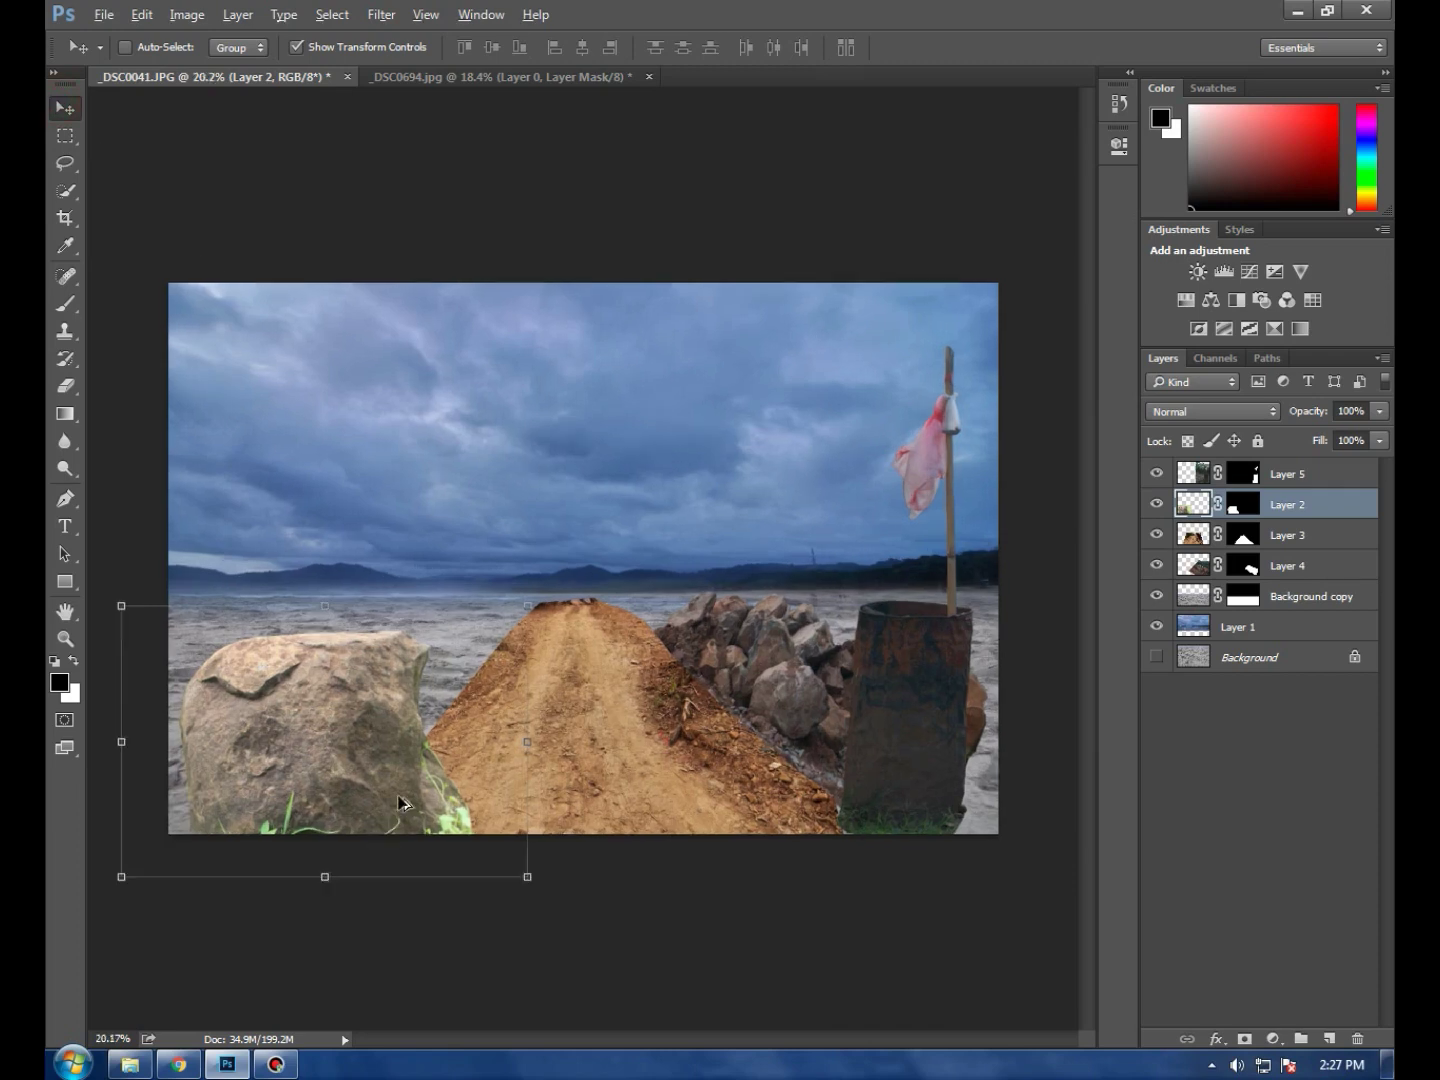
pyautogui.scroll(3, 400, 795)
pyautogui.hscroll(-2, 400, 793)
pyautogui.hscroll(-2, 400, 793)
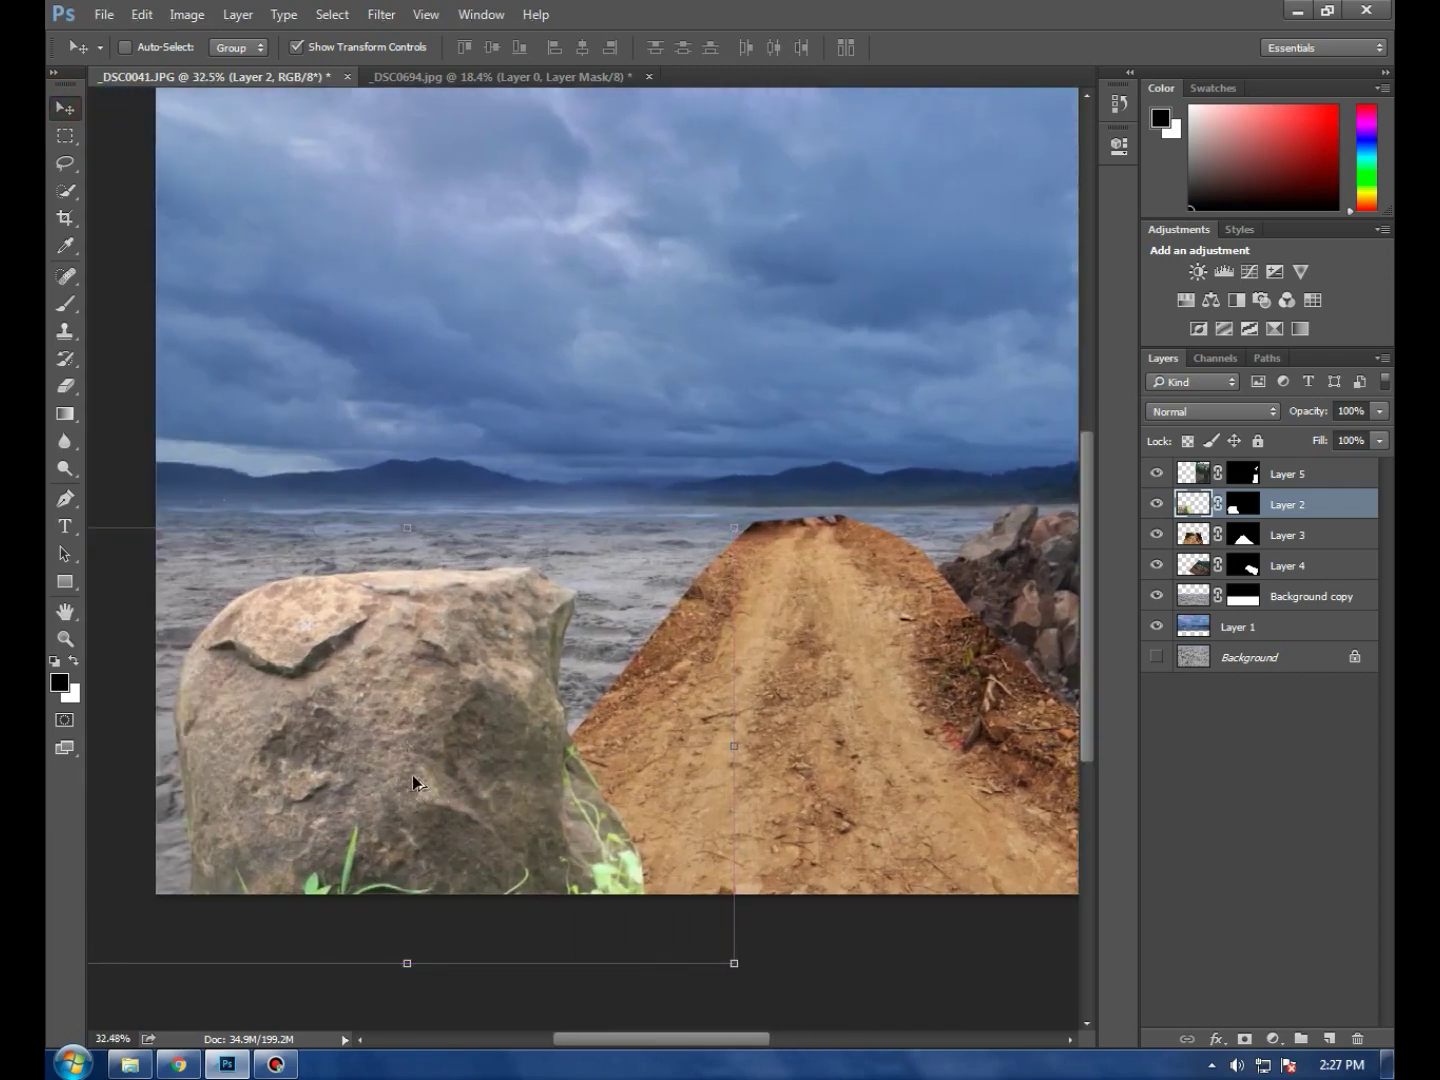
pyautogui.scroll(1, 418, 782)
pyautogui.scroll(-1, 399, 676)
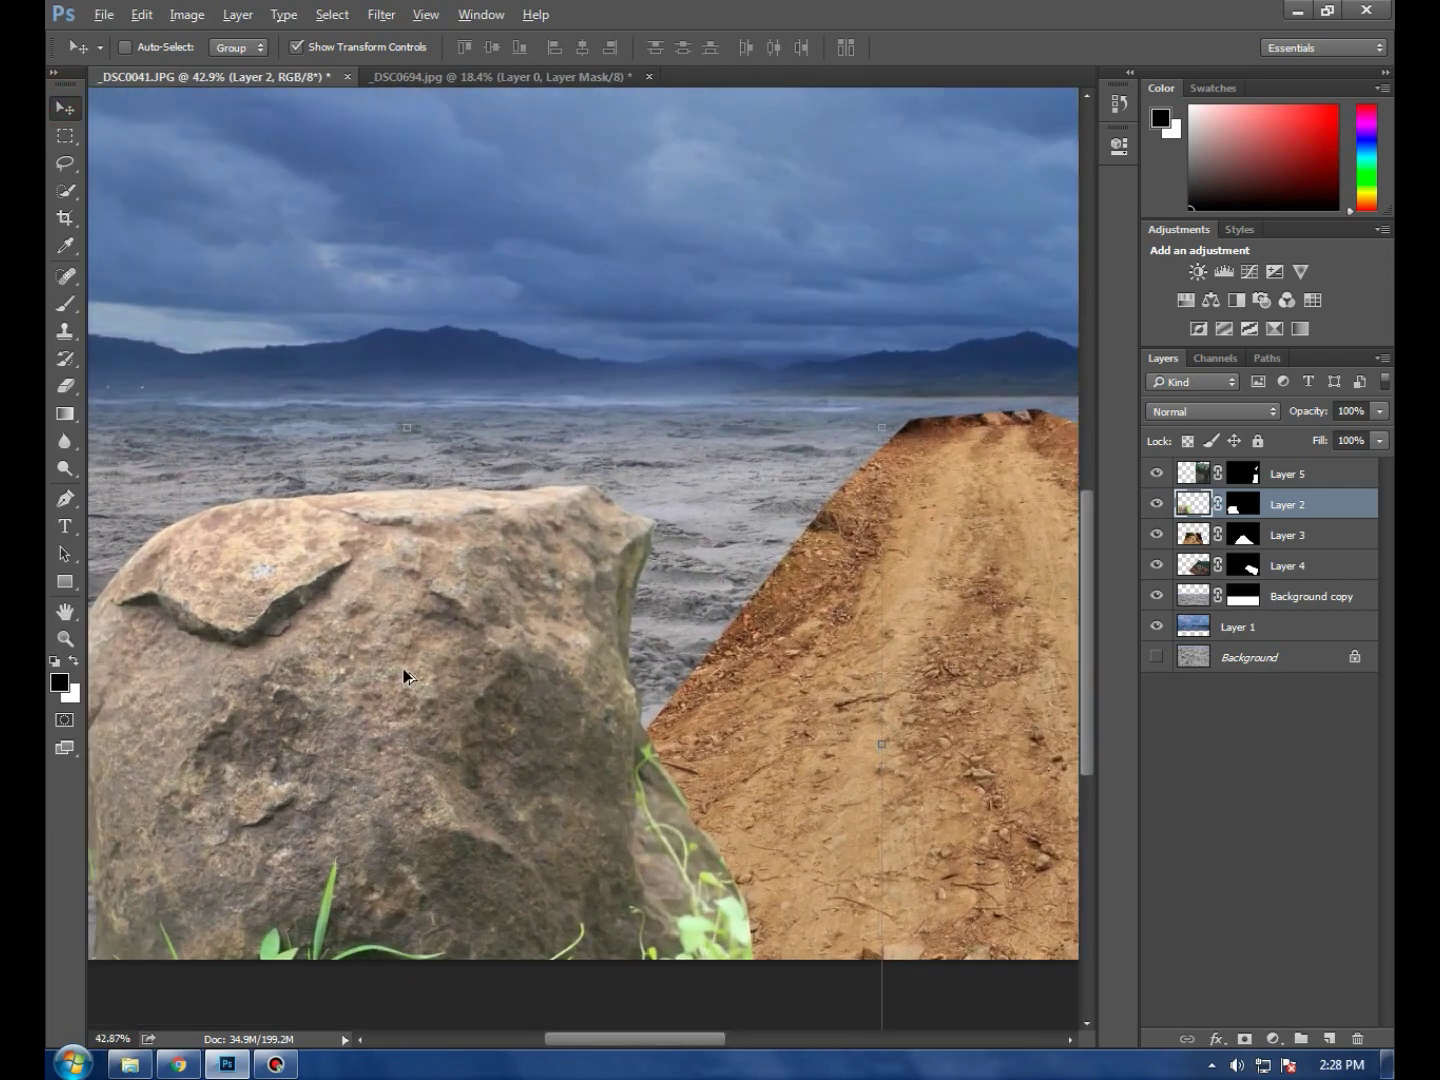
pyautogui.scroll(-2, 402, 675)
pyautogui.scroll(-1, 437, 659)
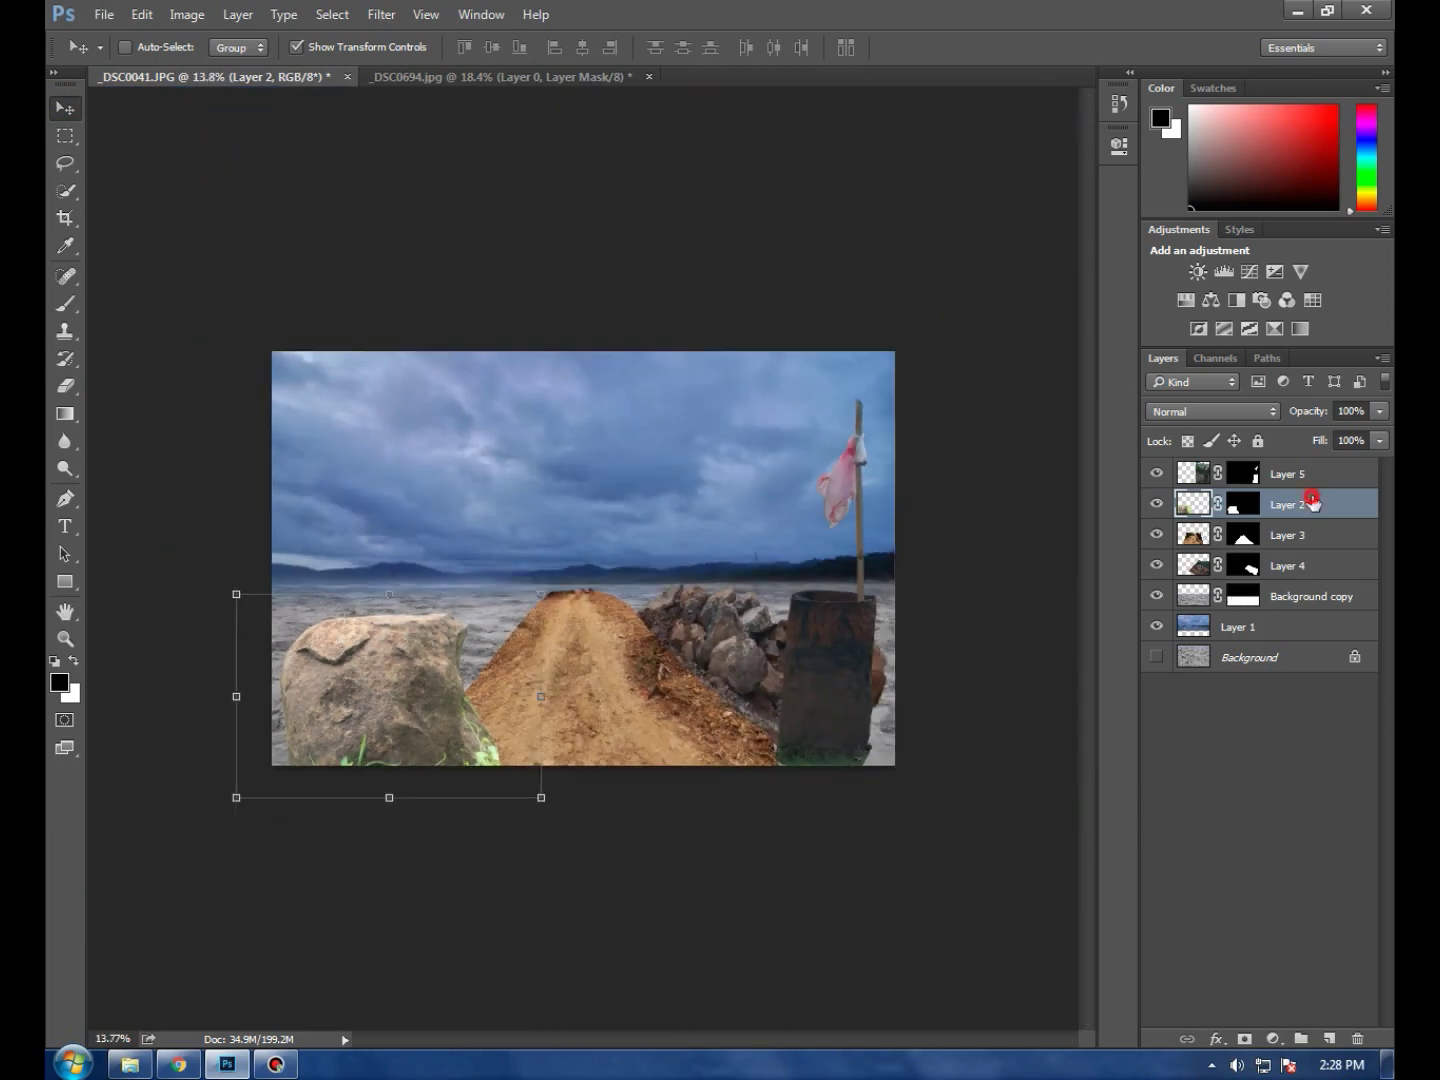
# Paint black on Layer 3's mask with a smaller brush to soften the road's left edge
pyautogui.click(1320, 540)
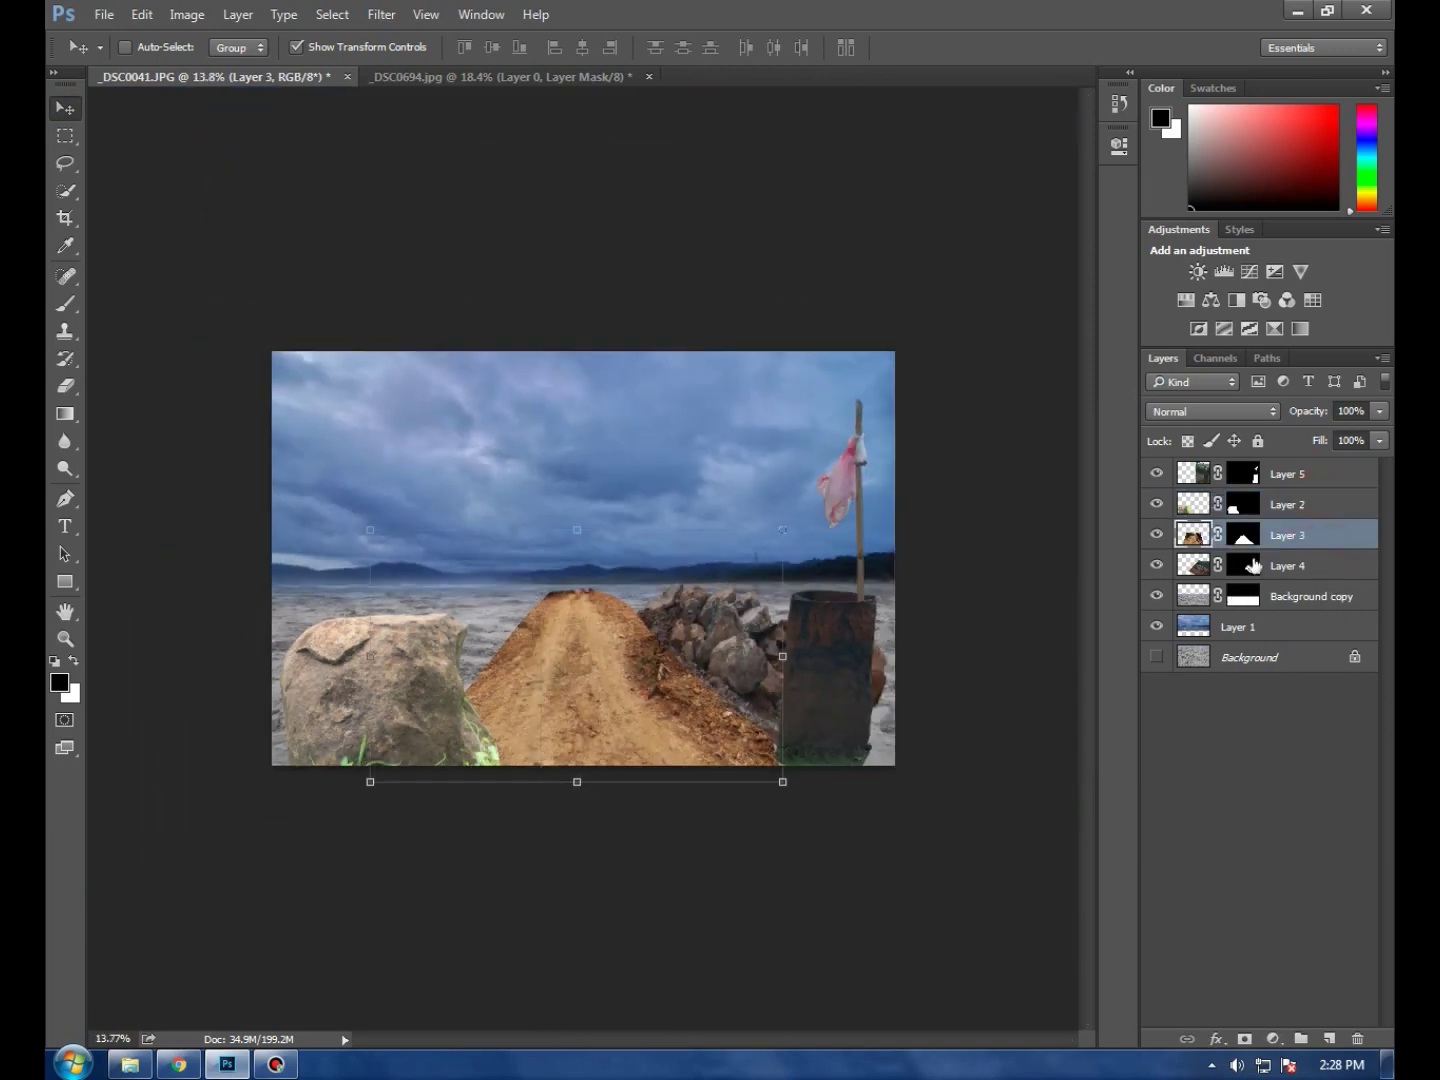
pyautogui.scroll(1, 633, 733)
pyautogui.scroll(1, 633, 733)
pyautogui.scroll(1, 610, 705)
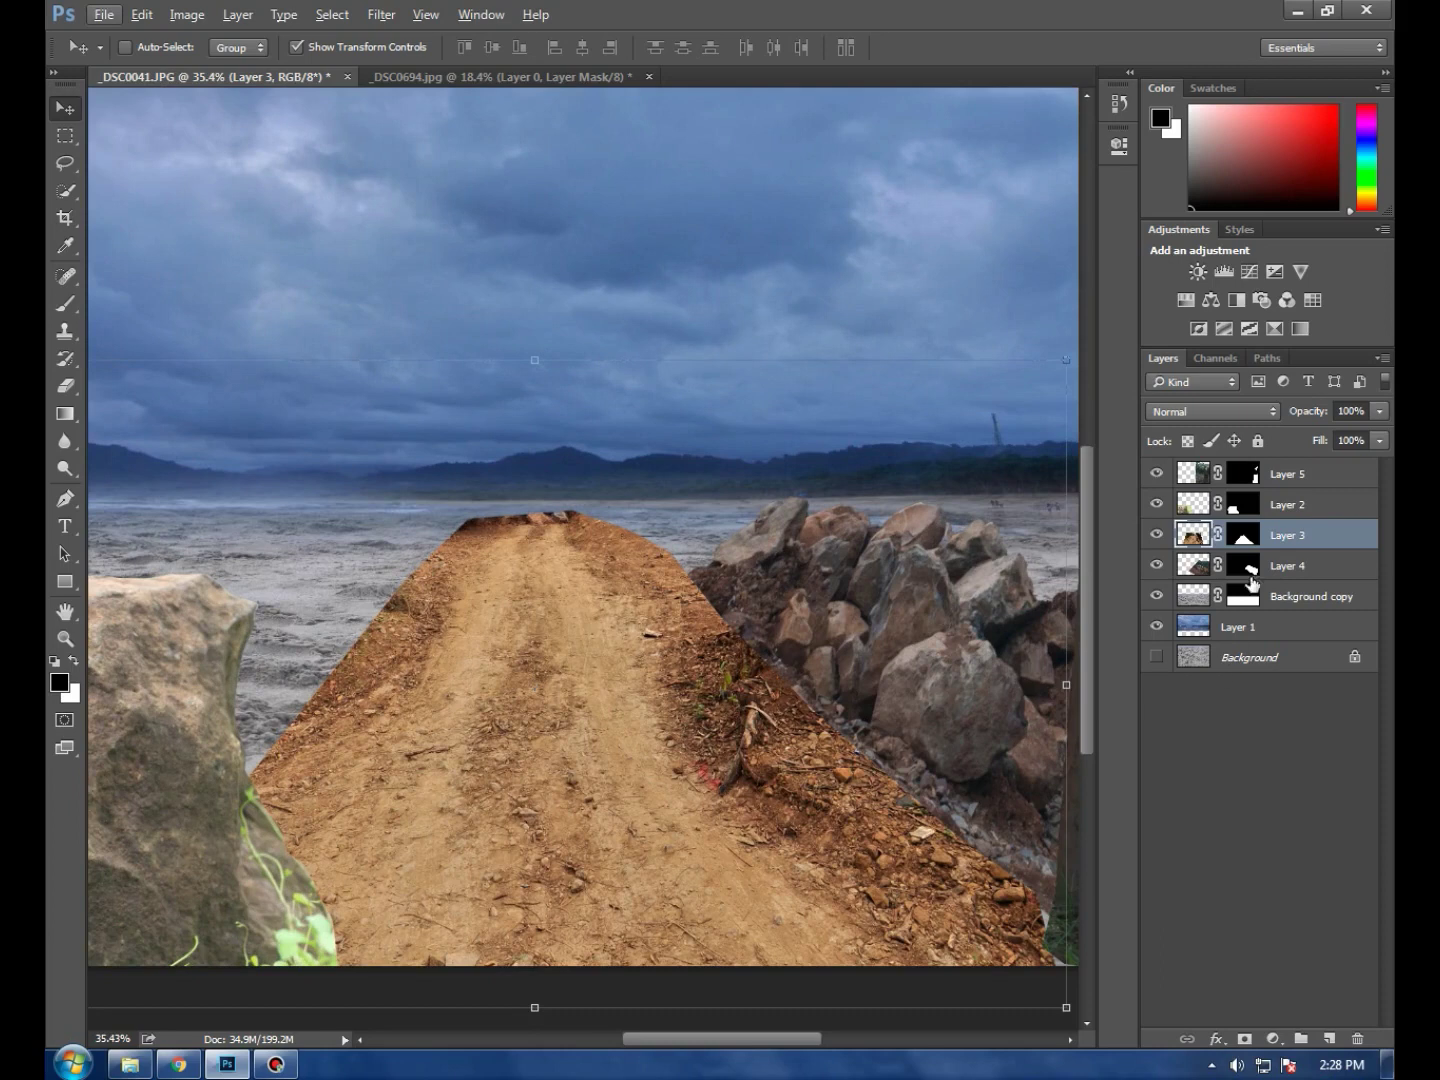
pyautogui.click(1240, 537)
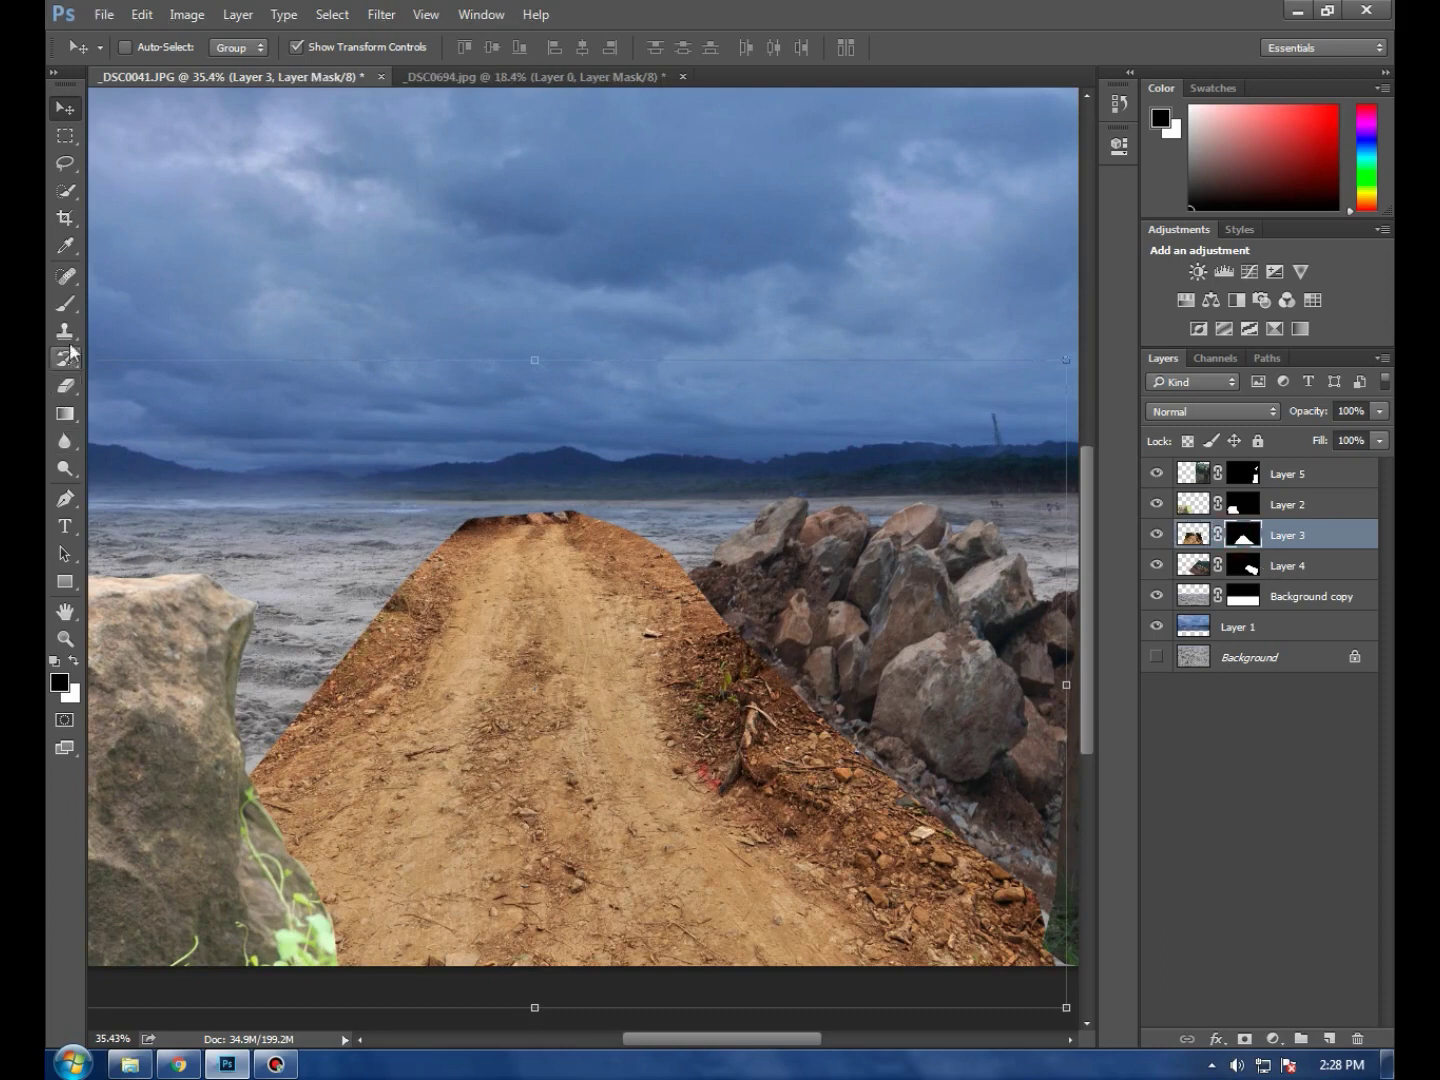
pyautogui.click(67, 311)
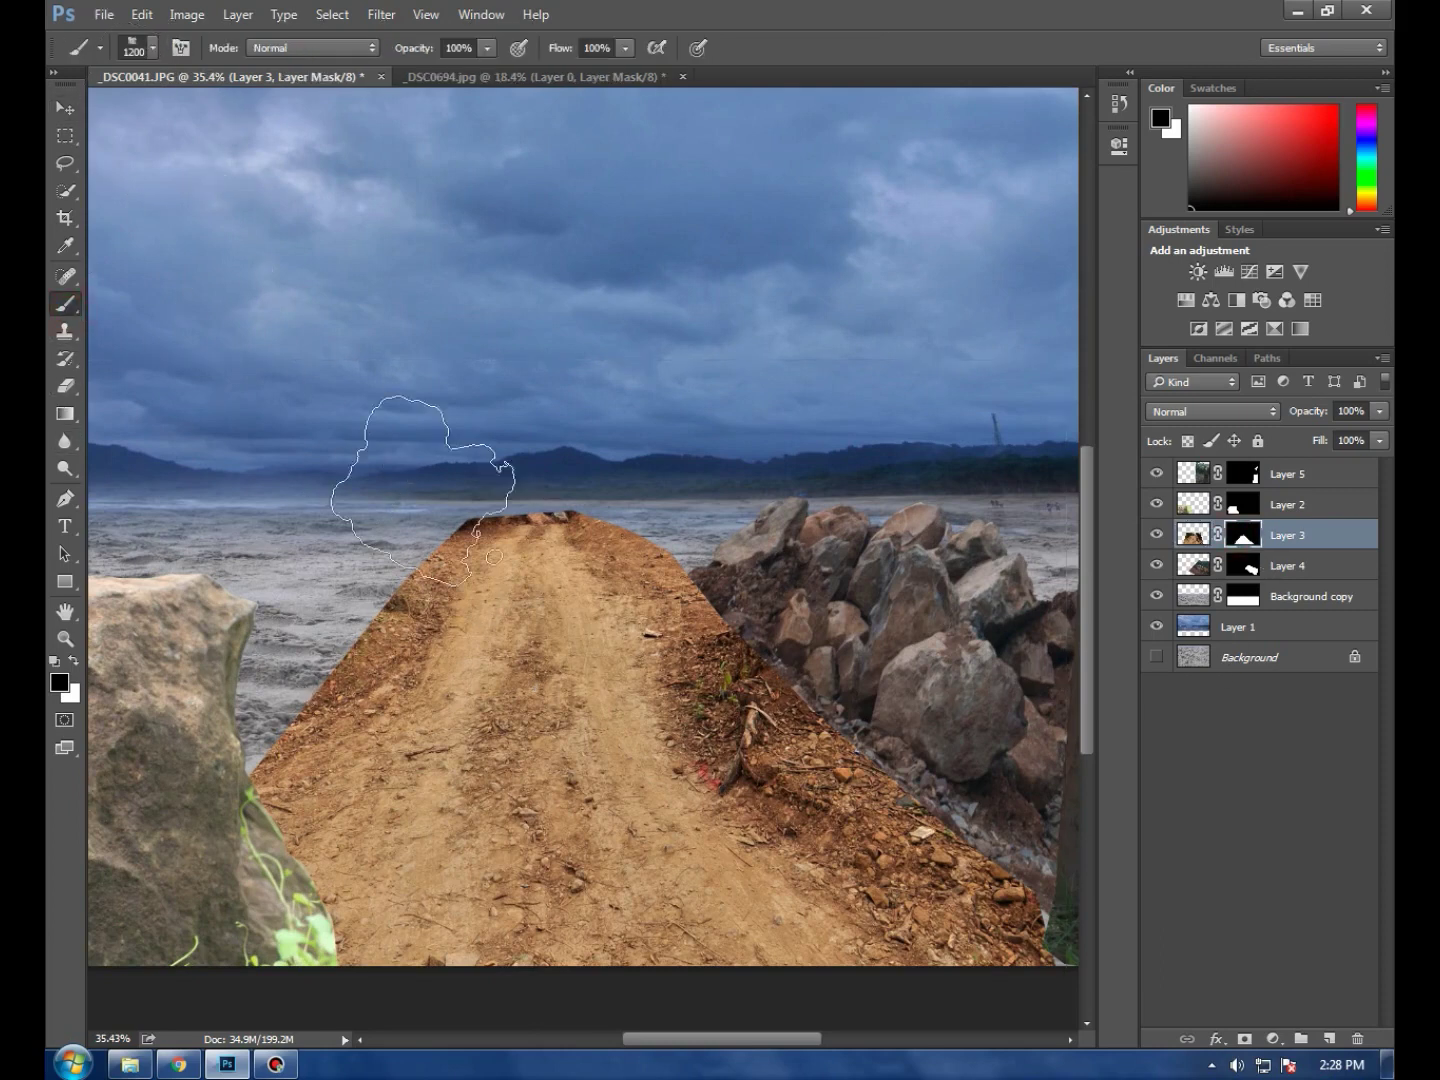
pyautogui.press('[')
pyautogui.press('[')
pyautogui.press('[')
pyautogui.press('[')
pyautogui.press('[')
pyautogui.press('[')
pyautogui.press('[')
pyautogui.moveTo(458, 513)
pyautogui.mouseDown()
pyautogui.moveTo(325, 628)
pyautogui.moveTo(347, 659)
pyautogui.moveTo(305, 668)
pyautogui.moveTo(265, 750)
pyautogui.mouseUp()
pyautogui.press('[')
pyautogui.press('[')
pyautogui.press('[')
pyautogui.moveTo(460, 524); pyautogui.dragTo(382, 625)
pyautogui.moveTo(272, 779); pyautogui.dragTo(274, 843)
pyautogui.moveTo(301, 778); pyautogui.dragTo(305, 763)
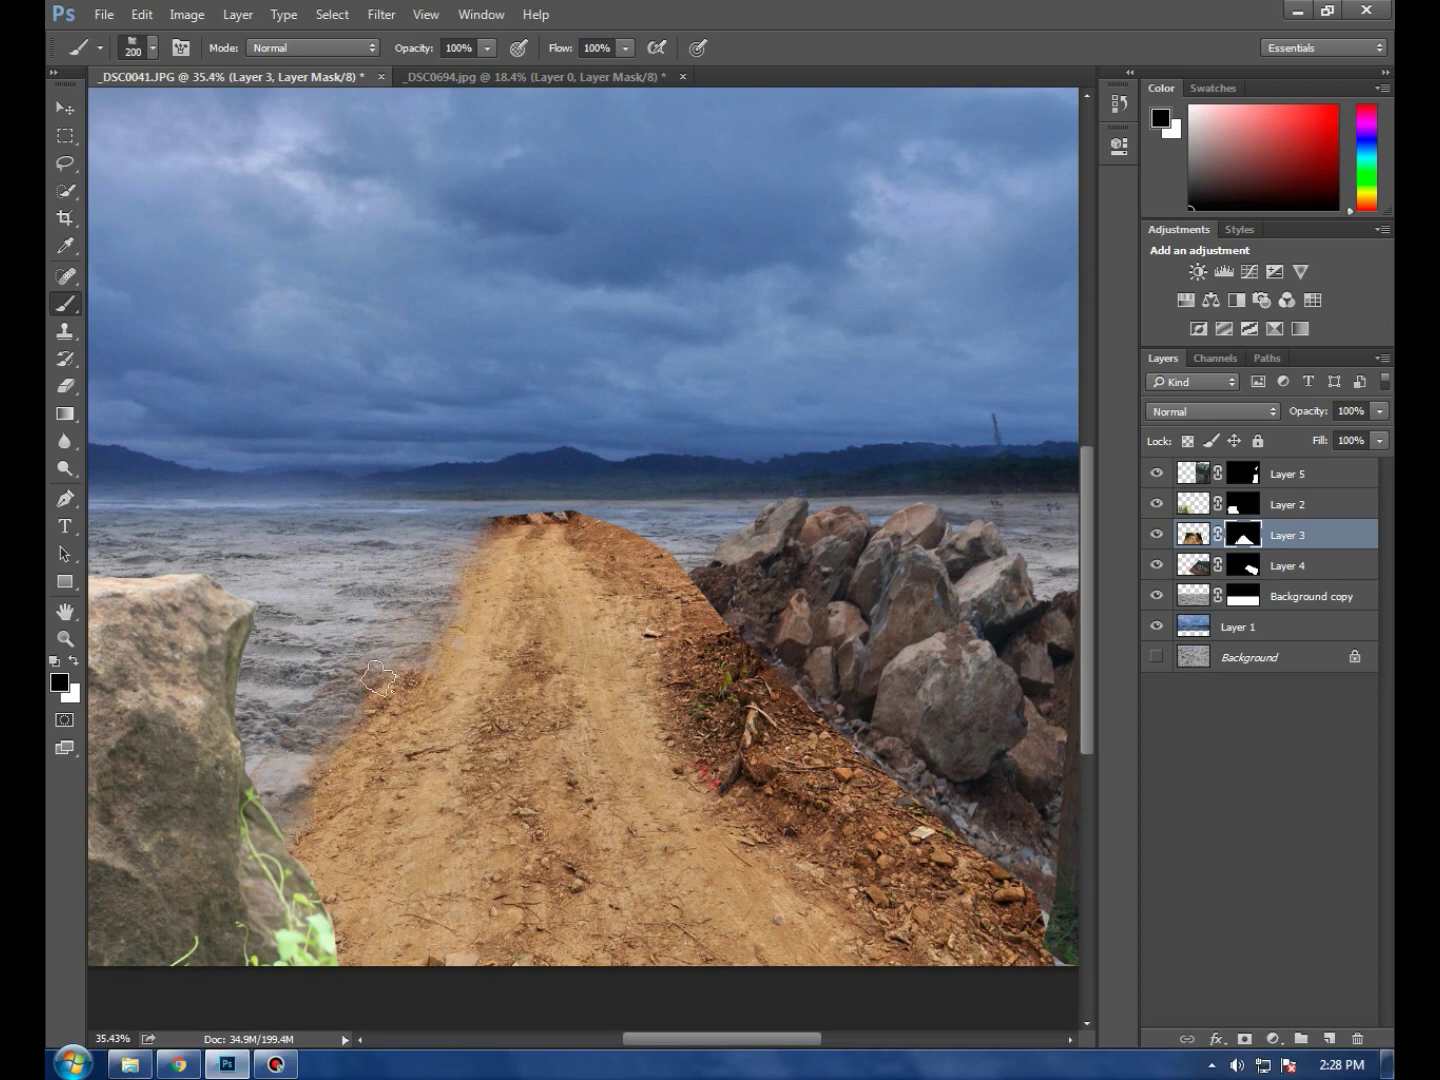
# At 67% opacity and 70% flow, brush away the road's right edge and dark far tip
pyautogui.press(']')
pyautogui.click(486, 47)
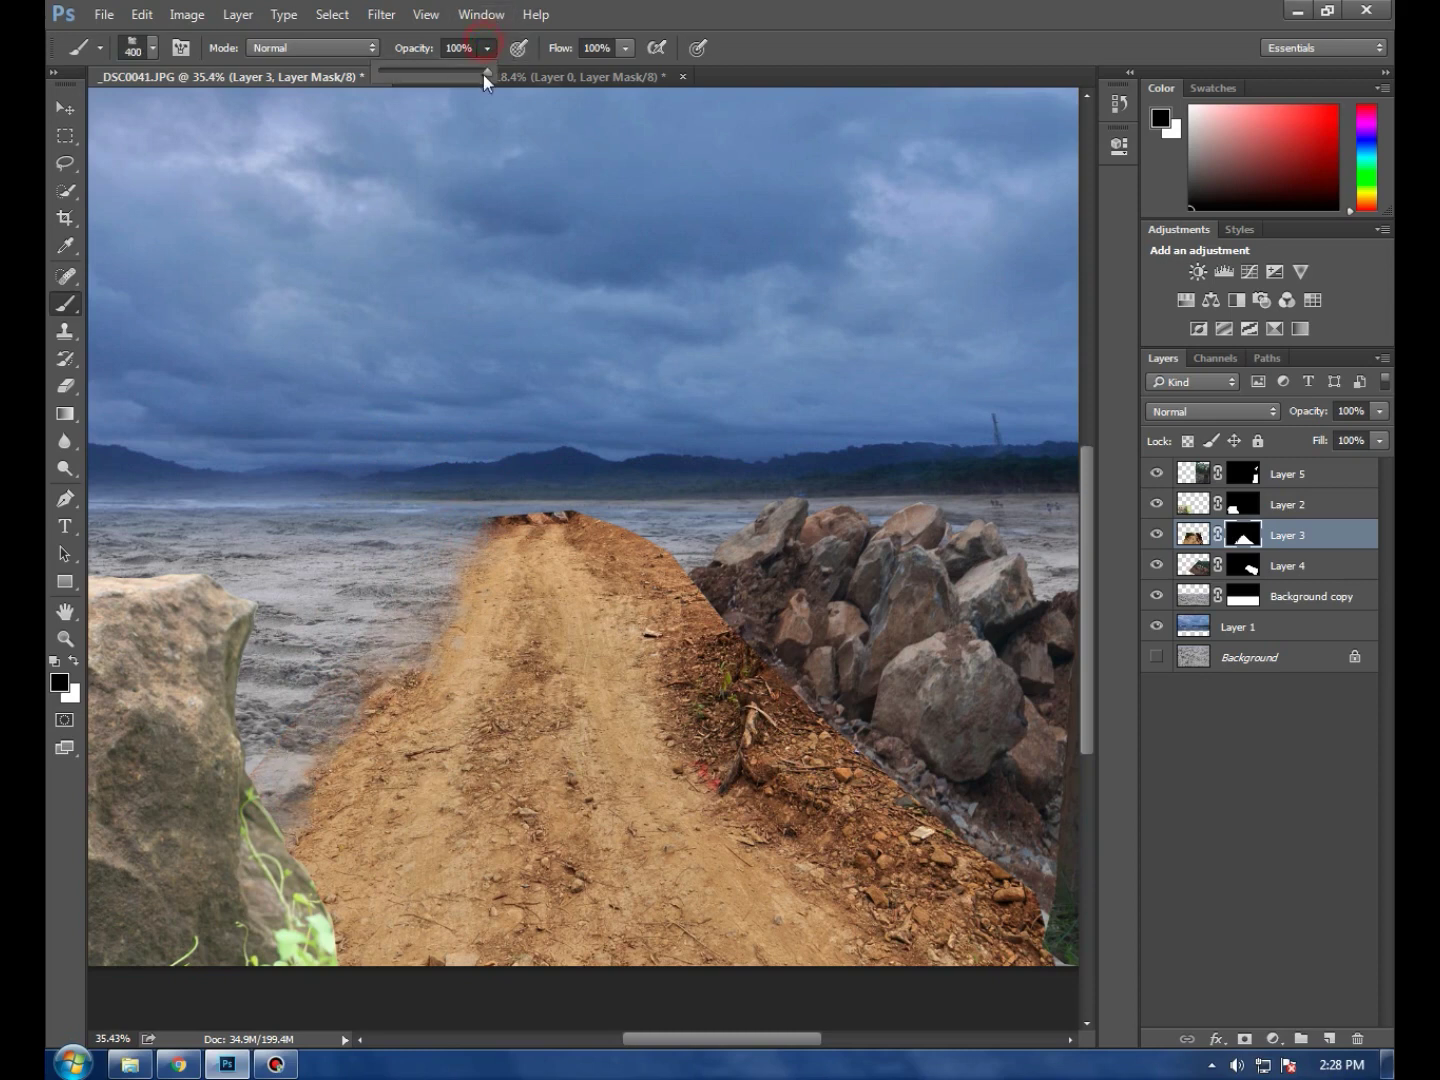
pyautogui.moveTo(455, 79); pyautogui.dragTo(450, 79)
pyautogui.click(625, 47)
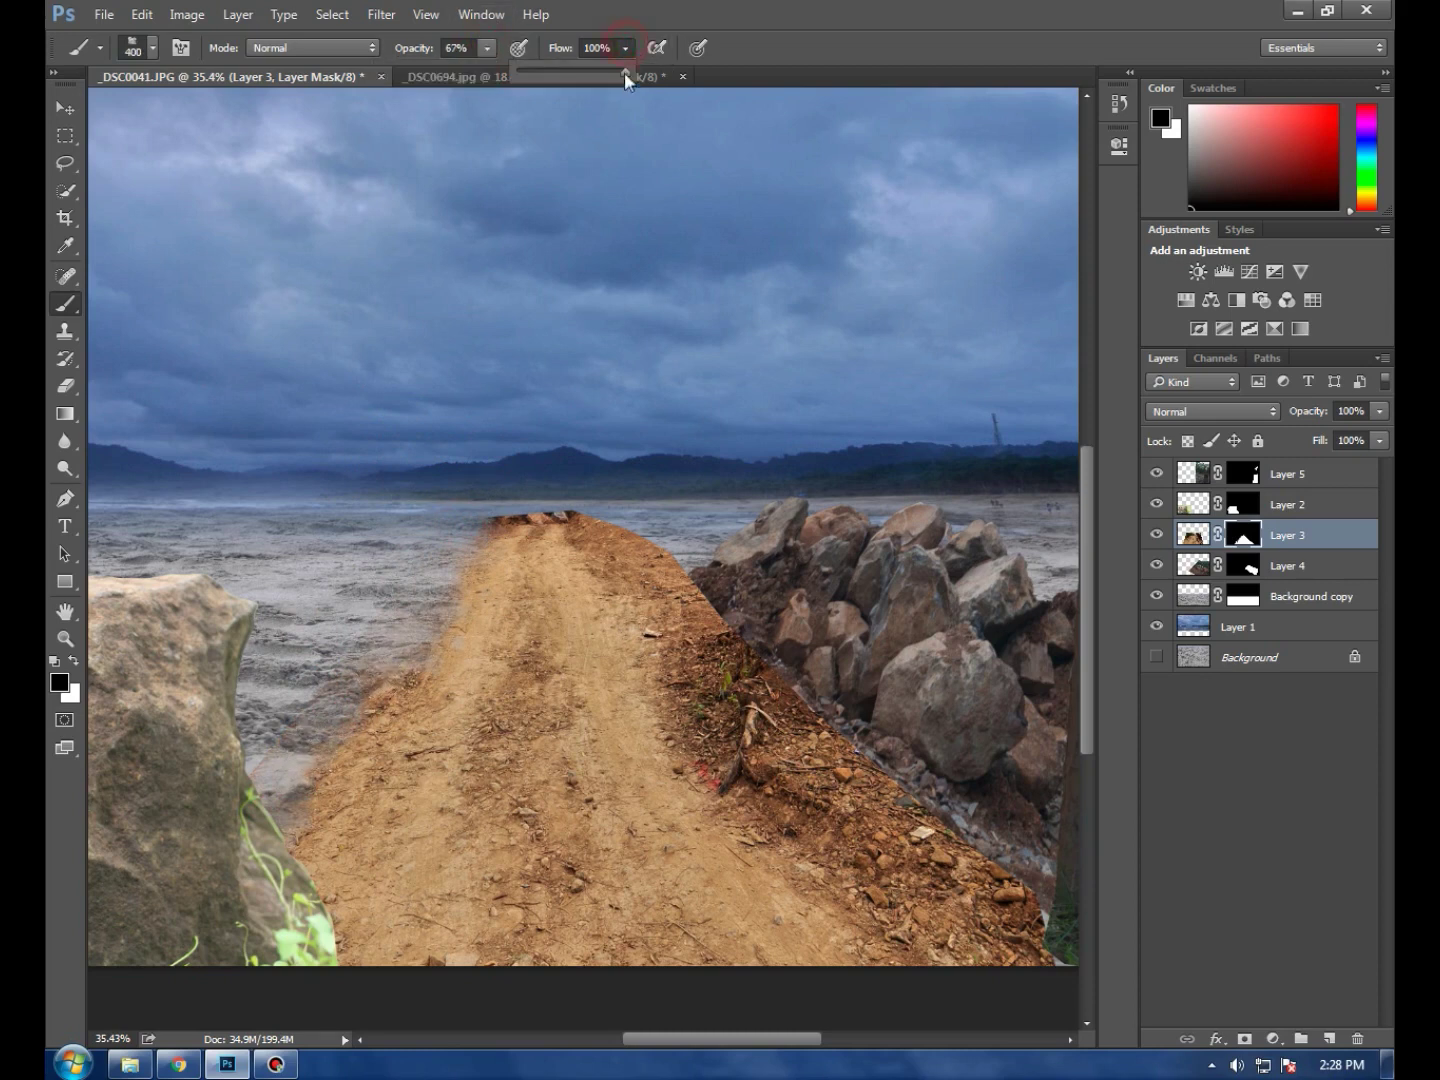
pyautogui.moveTo(595, 78); pyautogui.dragTo(592, 78)
pyautogui.moveTo(630, 525)
pyautogui.mouseDown()
pyautogui.moveTo(920, 825)
pyautogui.moveTo(1055, 870)
pyautogui.mouseUp()
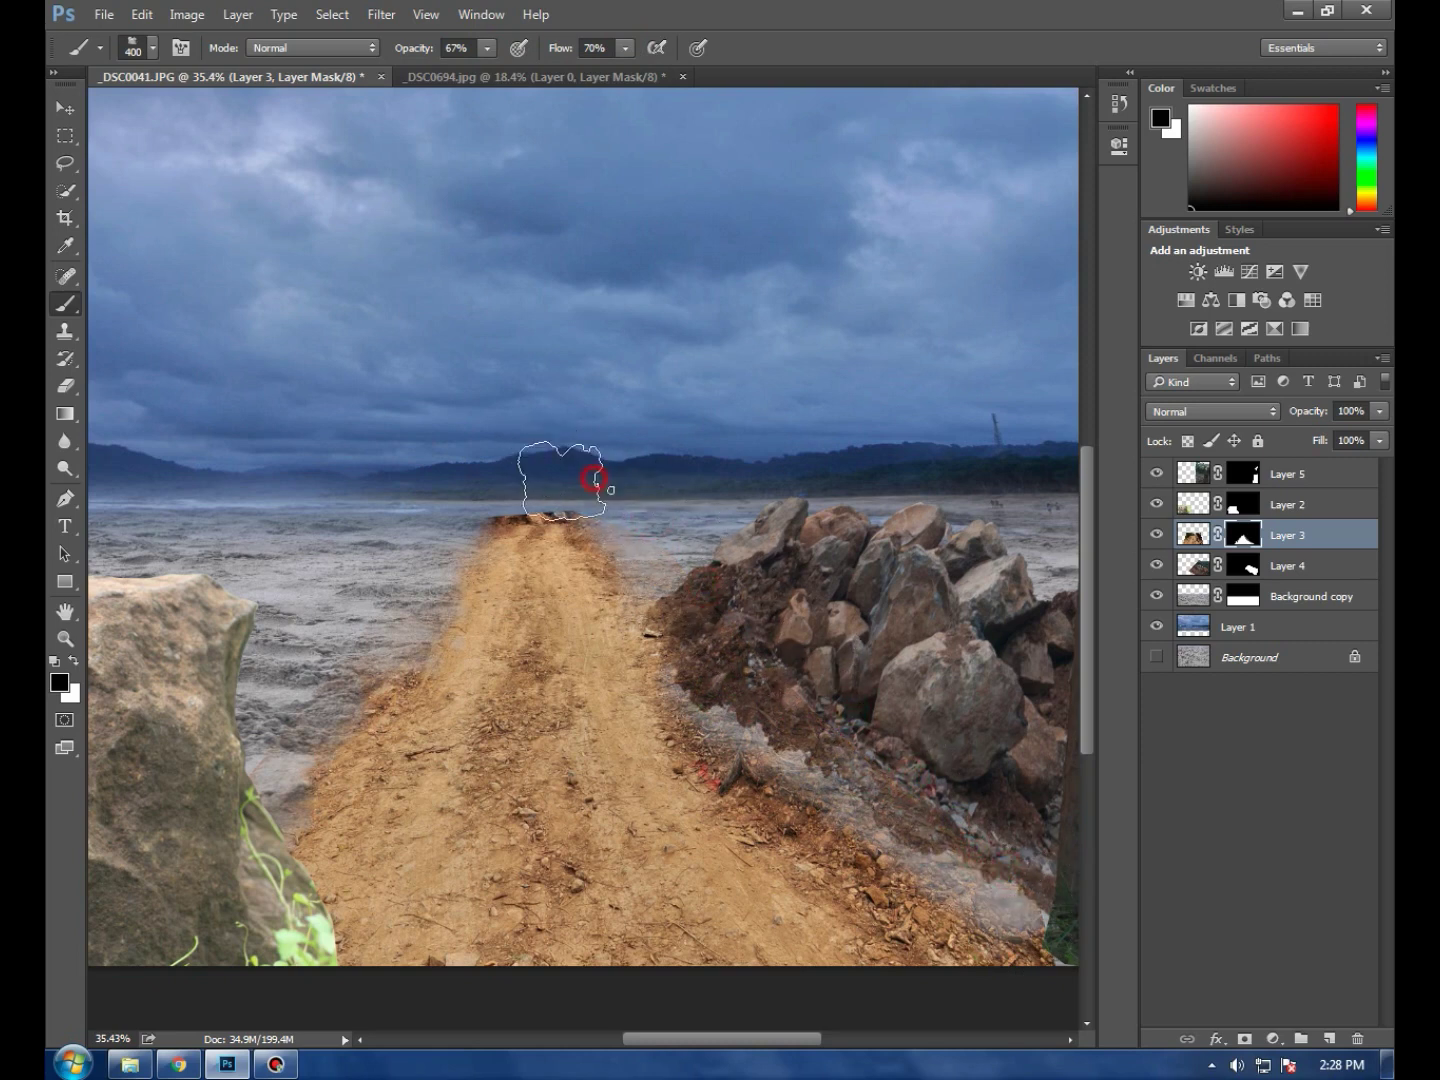
pyautogui.moveTo(530, 478)
pyautogui.mouseDown()
pyautogui.moveTo(490, 493)
pyautogui.moveTo(562, 476)
pyautogui.moveTo(535, 475)
pyautogui.mouseUp()
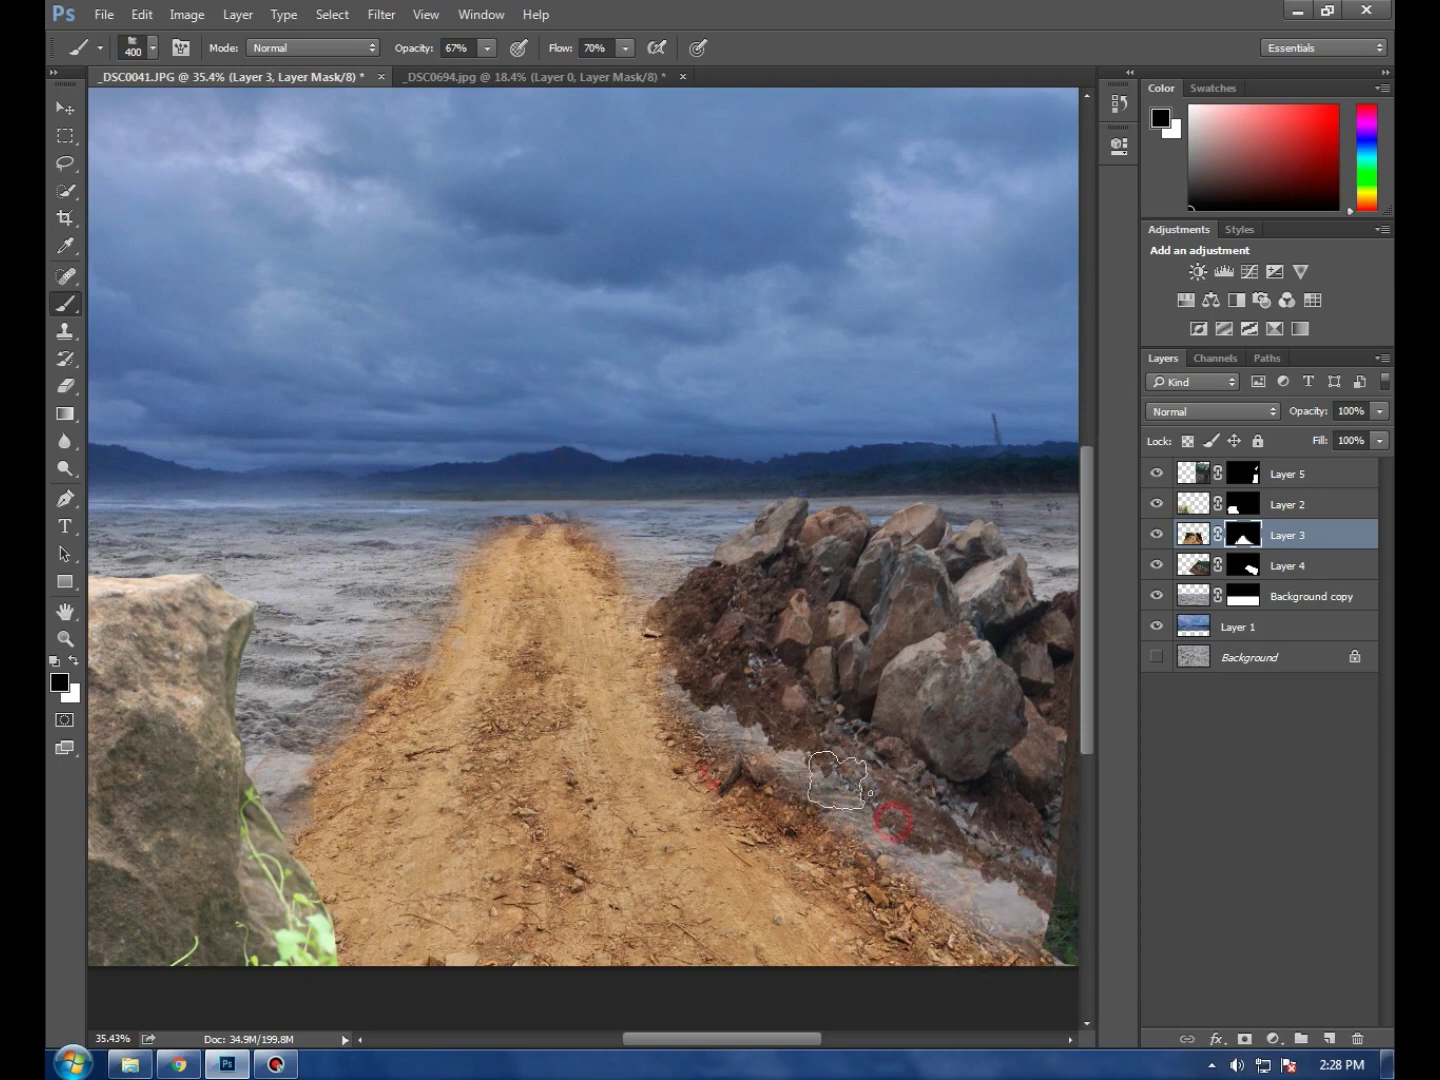
pyautogui.click(66, 108)
# Select the Background copy sand layer and drag its top edge down to about 97% height
pyautogui.scroll(-1, 815, 525)
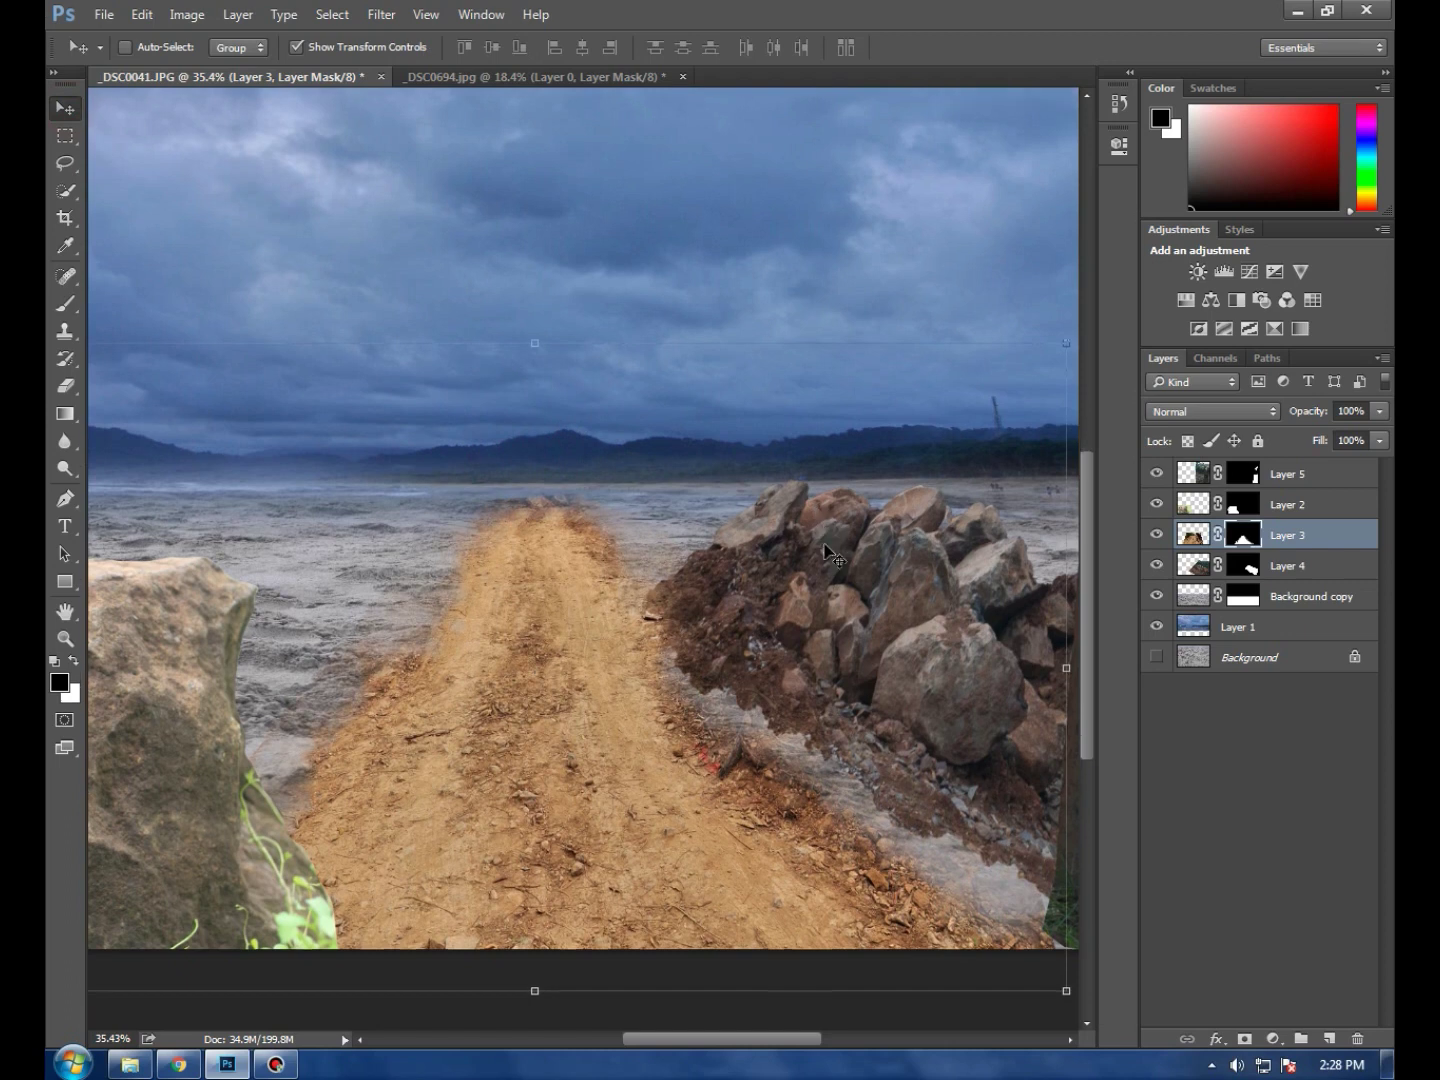
pyautogui.scroll(-2, 780, 535)
pyautogui.scroll(-1, 740, 545)
pyautogui.press('super')
pyautogui.press('Escape')
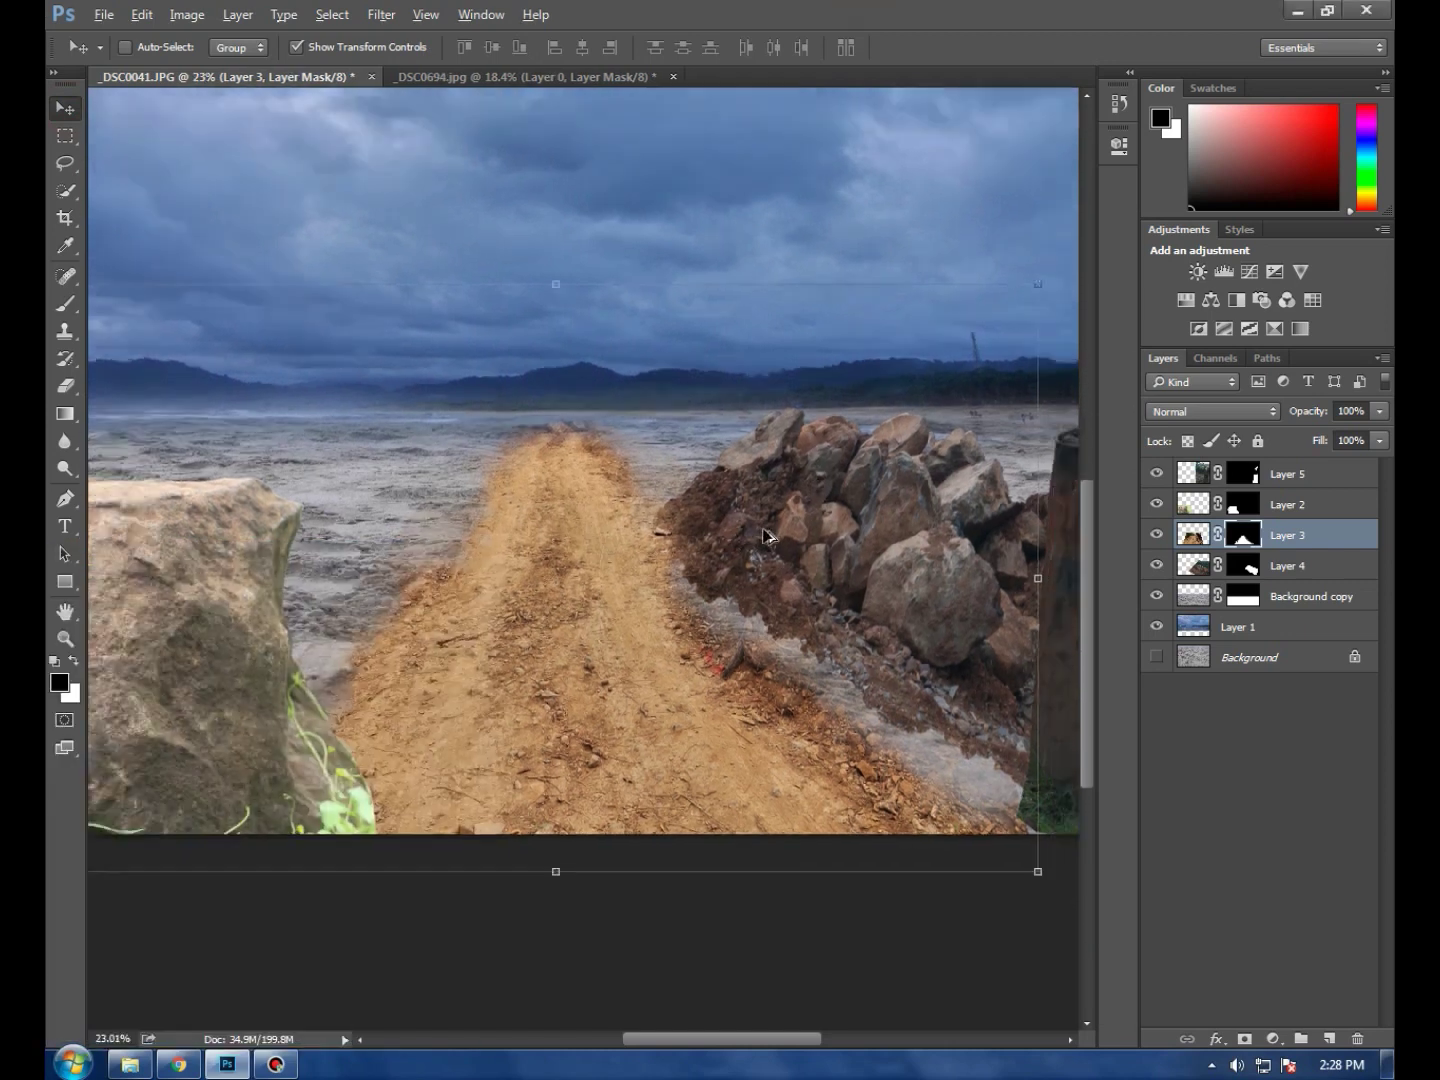
pyautogui.scroll(-2, 910, 568)
pyautogui.scroll(1, 886, 700)
pyautogui.scroll(1, 850, 700)
pyautogui.scroll(1, 700, 688)
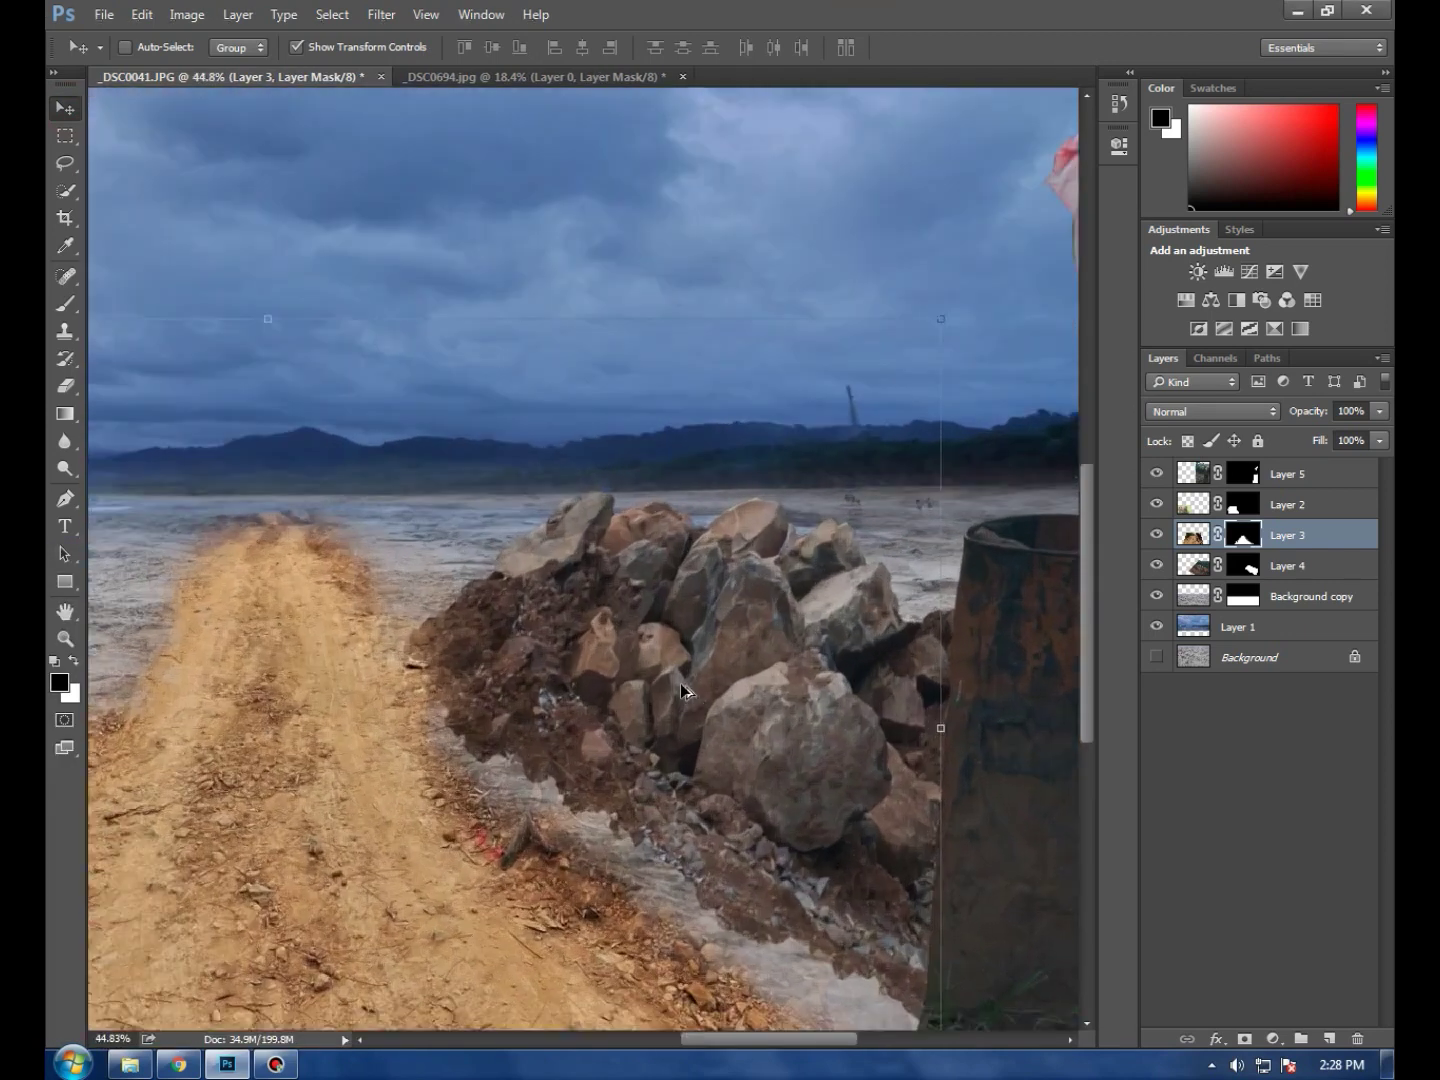
pyautogui.scroll(-2, 680, 683)
pyautogui.scroll(-1, 690, 682)
pyautogui.scroll(-1, 680, 662)
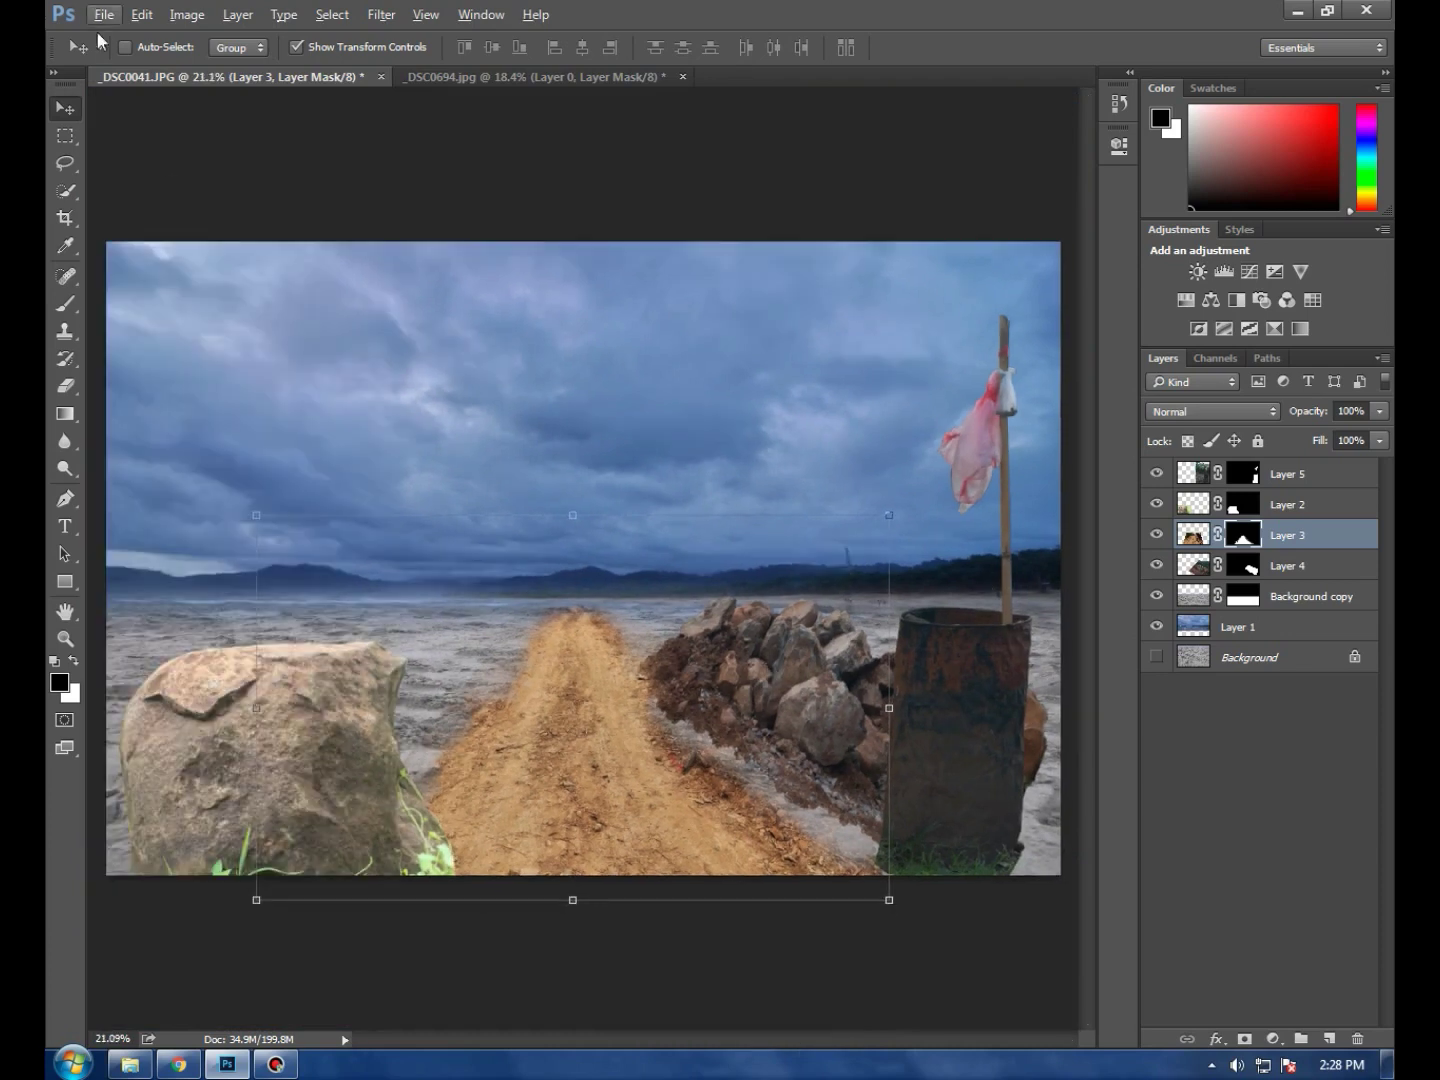
pyautogui.click(1305, 606)
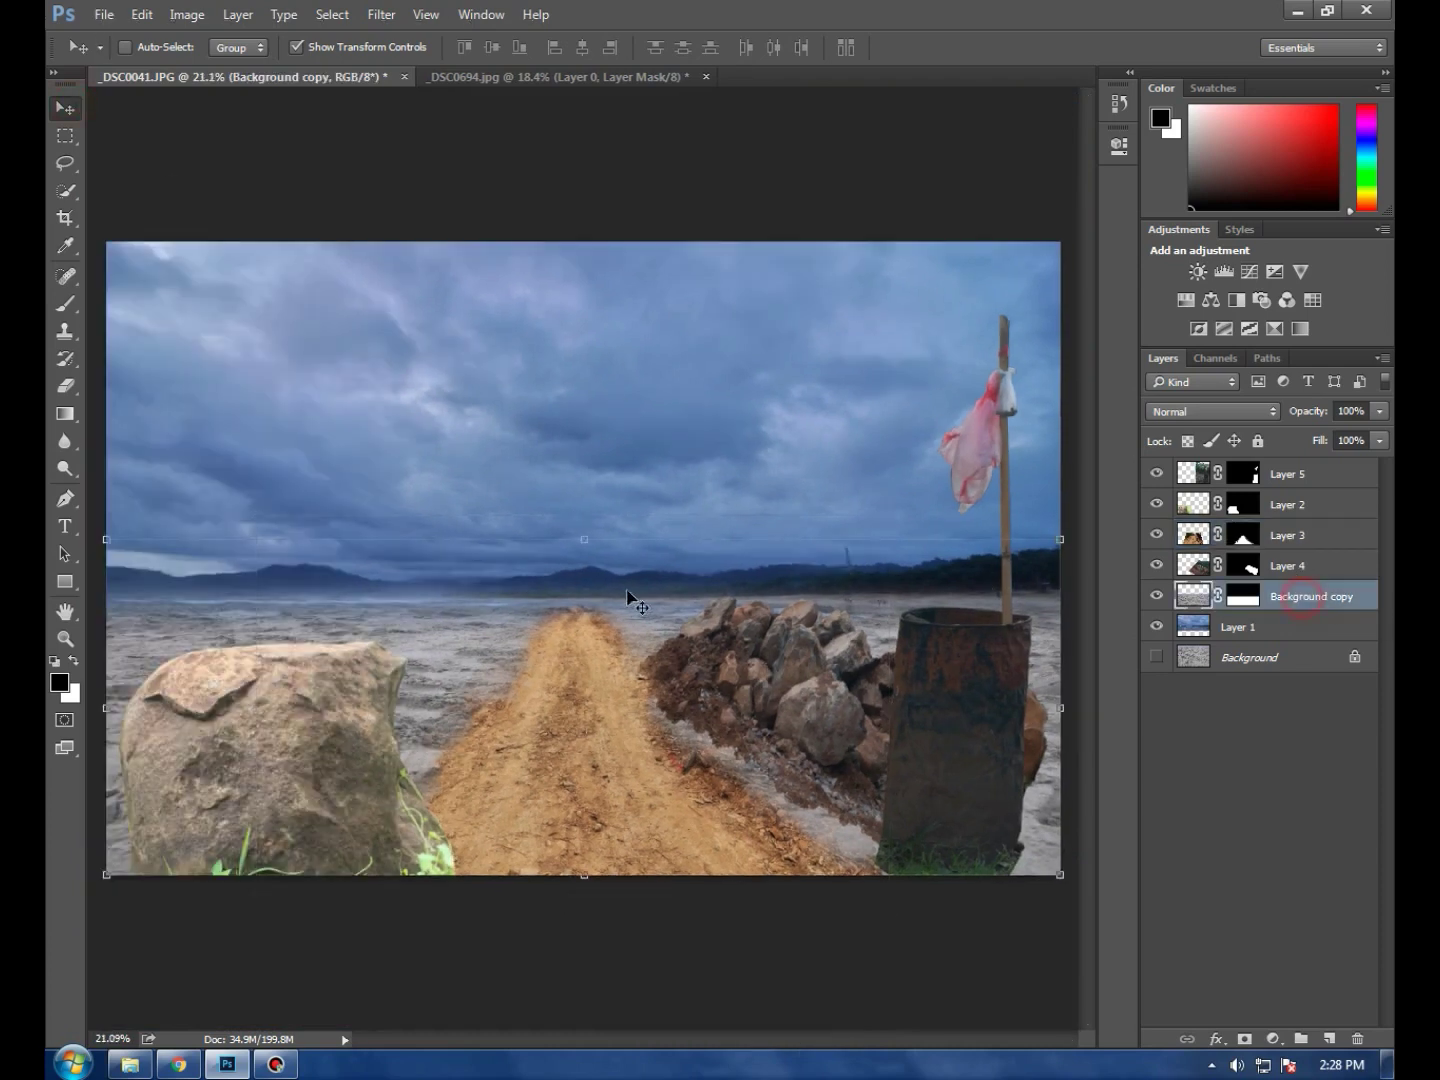
pyautogui.moveTo(577, 542); pyautogui.dragTo(587, 546)
# Apply the sand resize, then move sky Layer 1 up and stretch it to about 103% height
pyautogui.click(1004, 47)
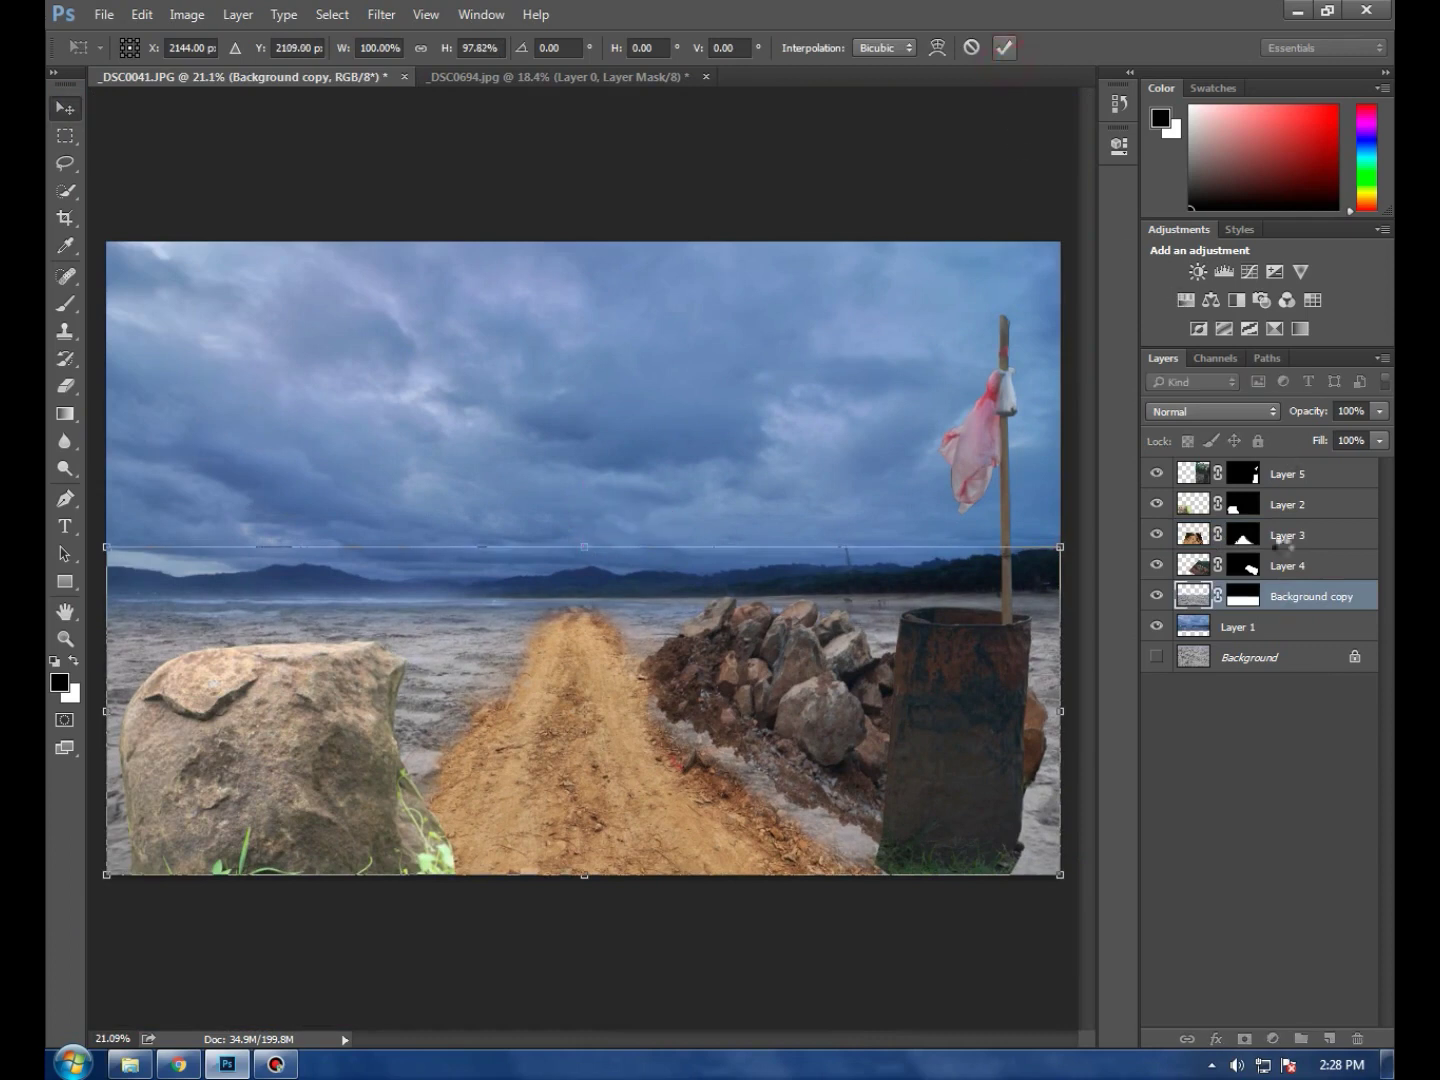
pyautogui.click(1250, 627)
pyautogui.moveTo(699, 490); pyautogui.dragTo(705, 475)
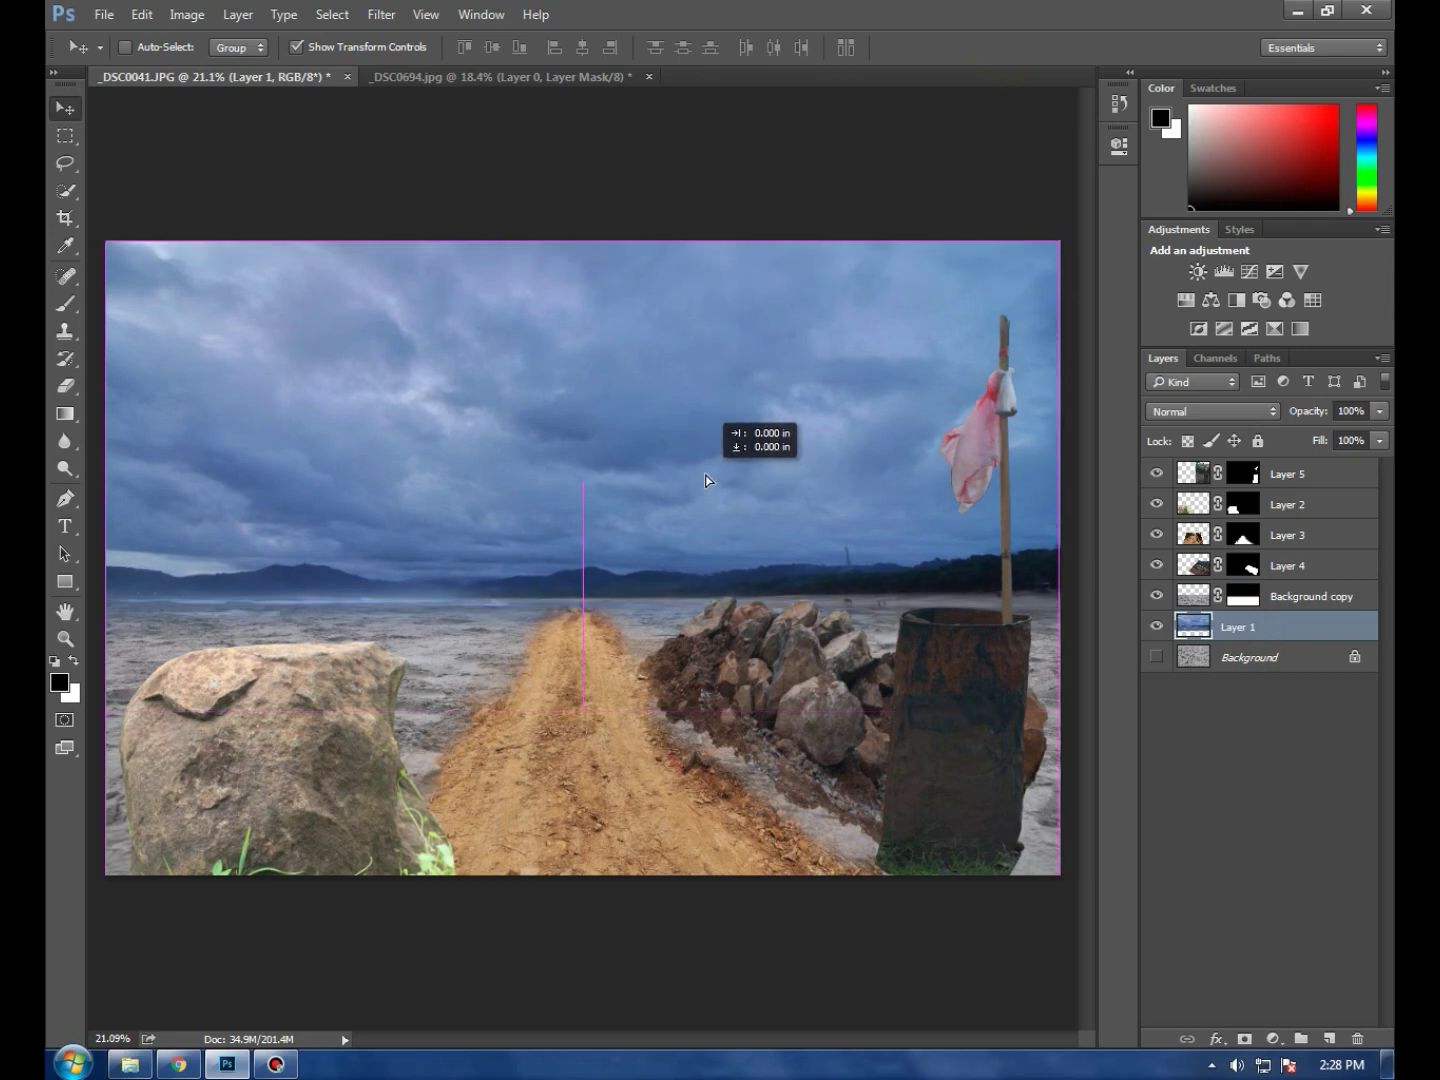
pyautogui.moveTo(581, 722)
pyautogui.mouseDown()
pyautogui.moveTo(578, 737)
pyautogui.moveTo(573, 698)
pyautogui.mouseUp()
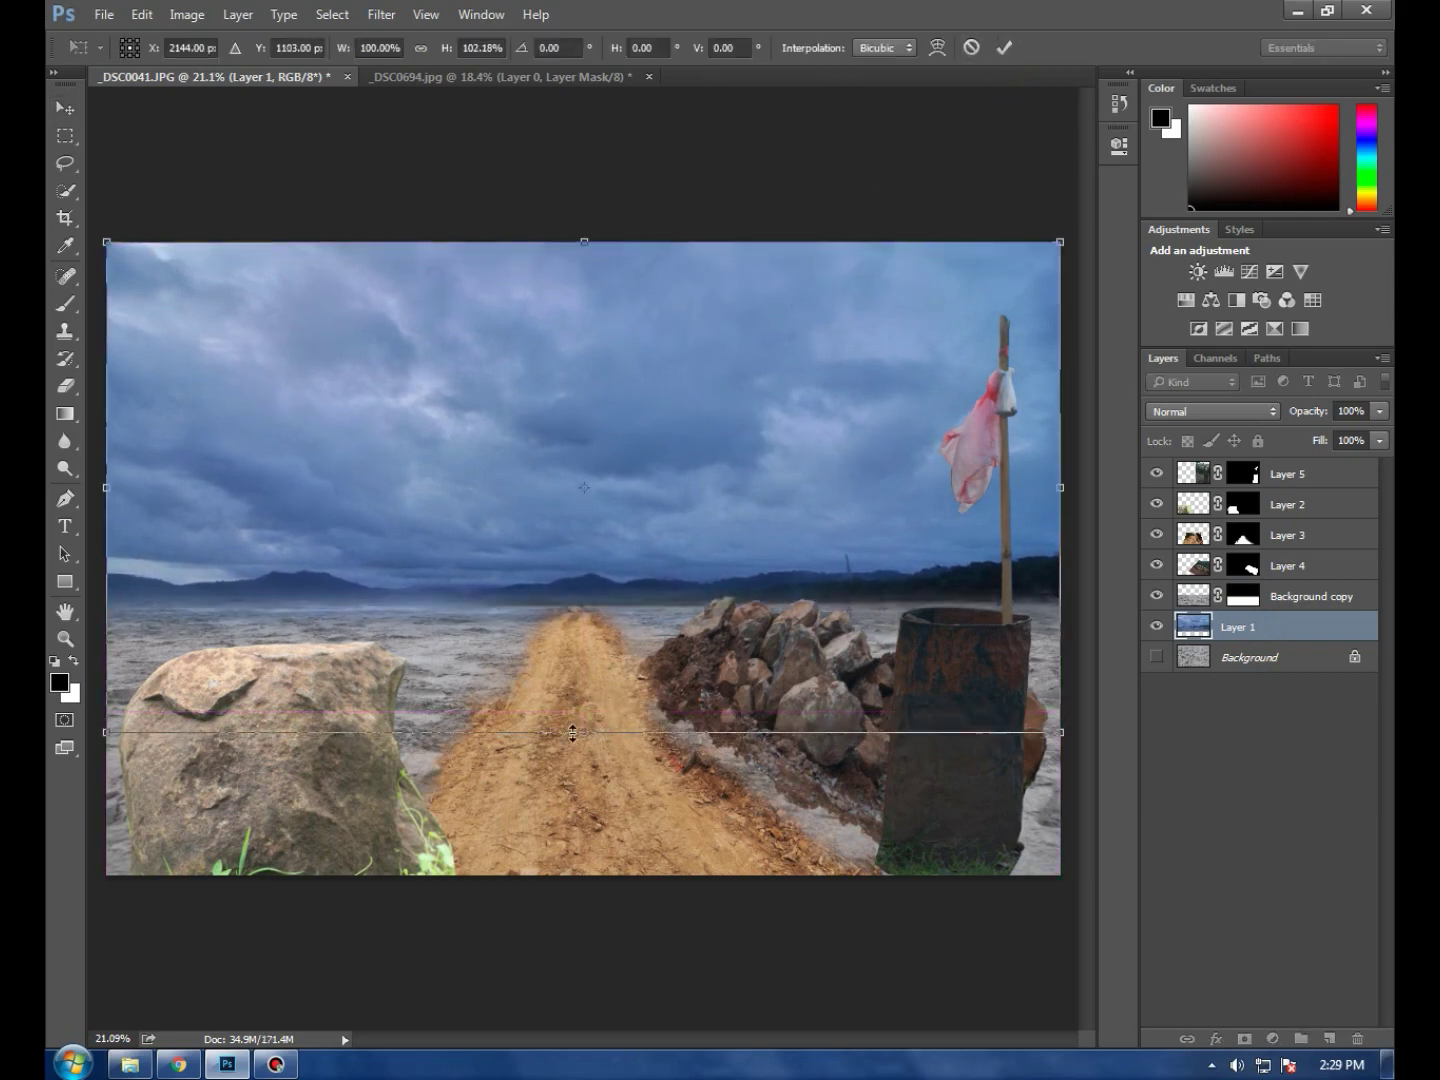
pyautogui.moveTo(585, 733); pyautogui.dragTo(585, 738)
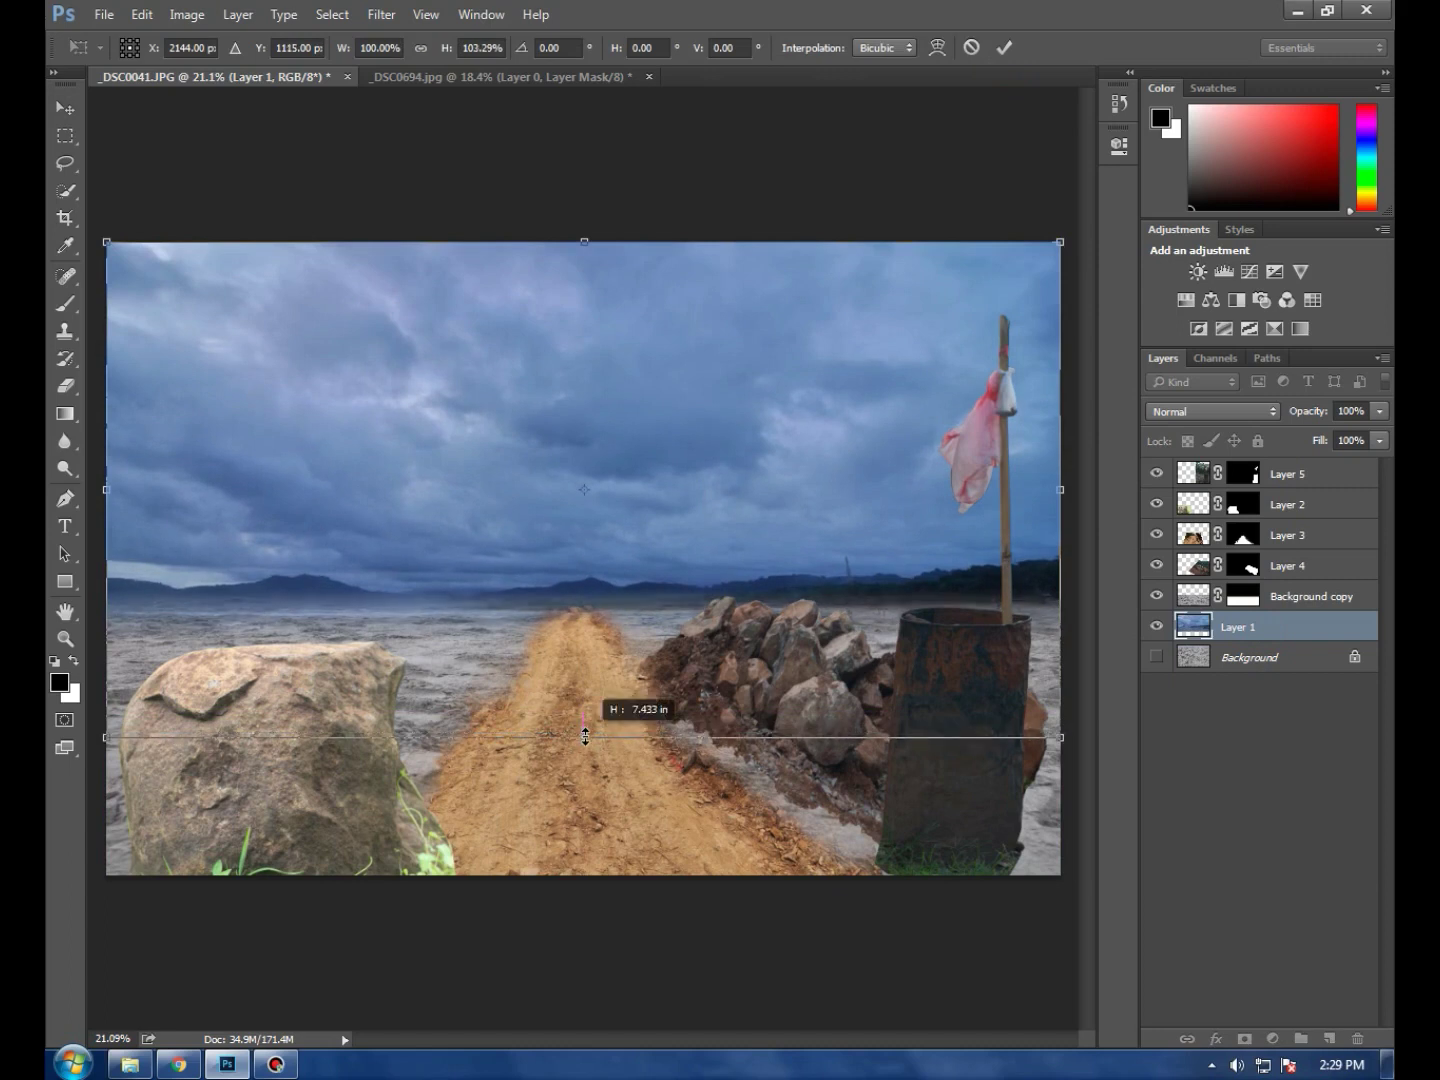
# Apply the sky stretch and nudge the barrel and flag on Layer 5 slightly
pyautogui.press('Return')
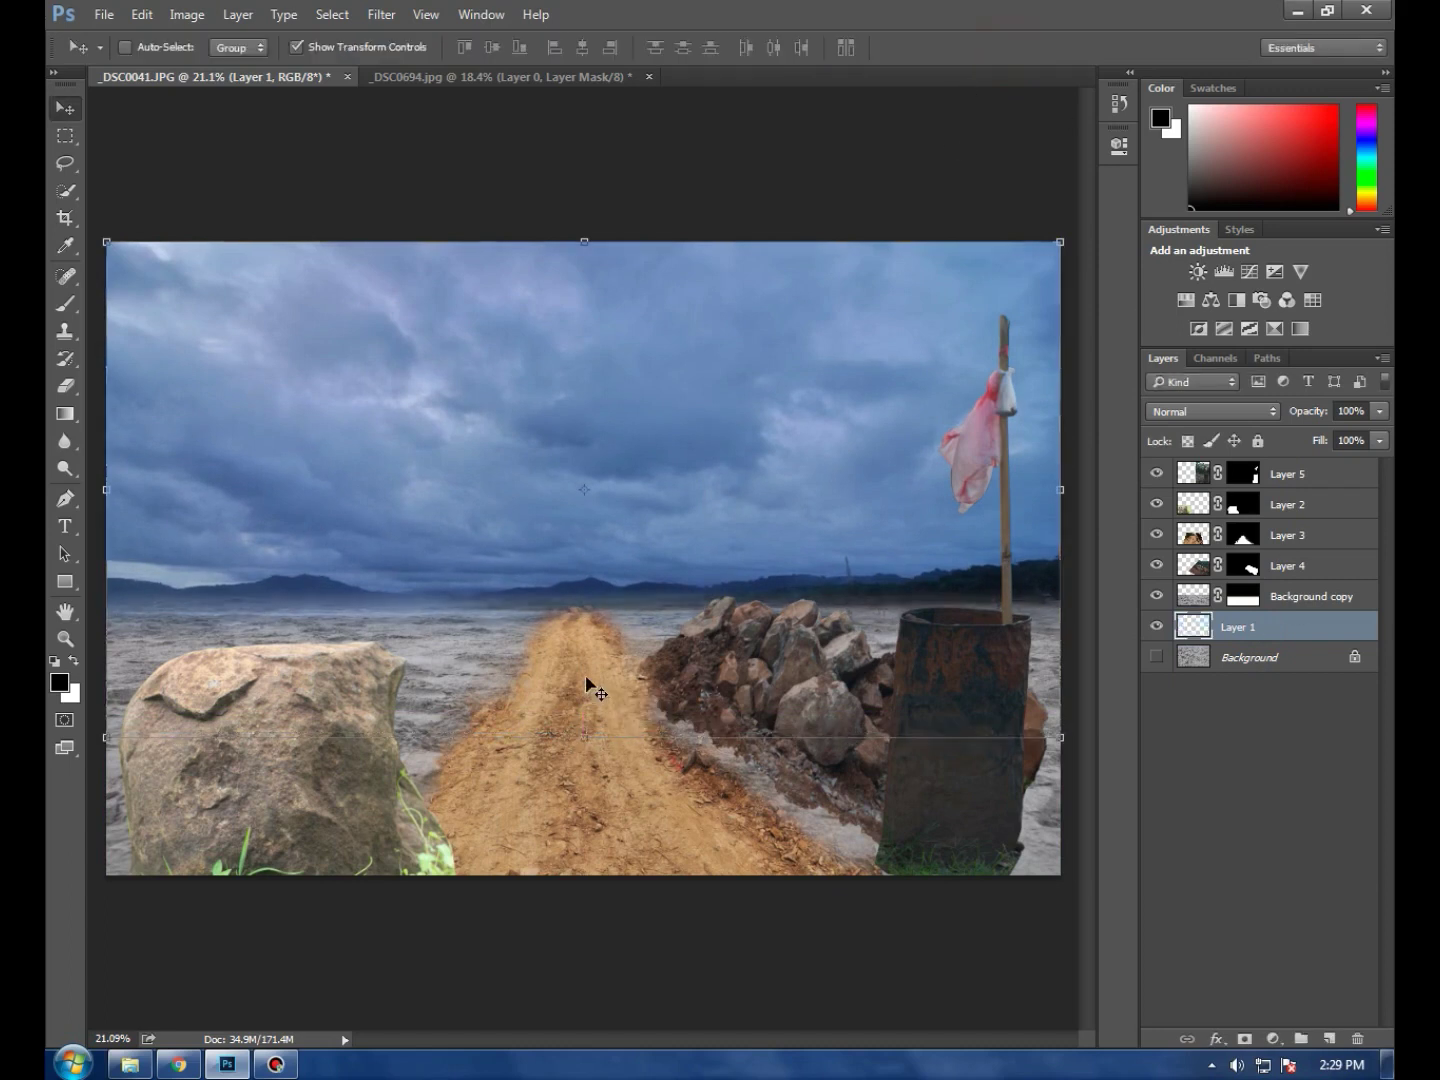
pyautogui.scroll(2, 639, 660)
pyautogui.scroll(2, 838, 686)
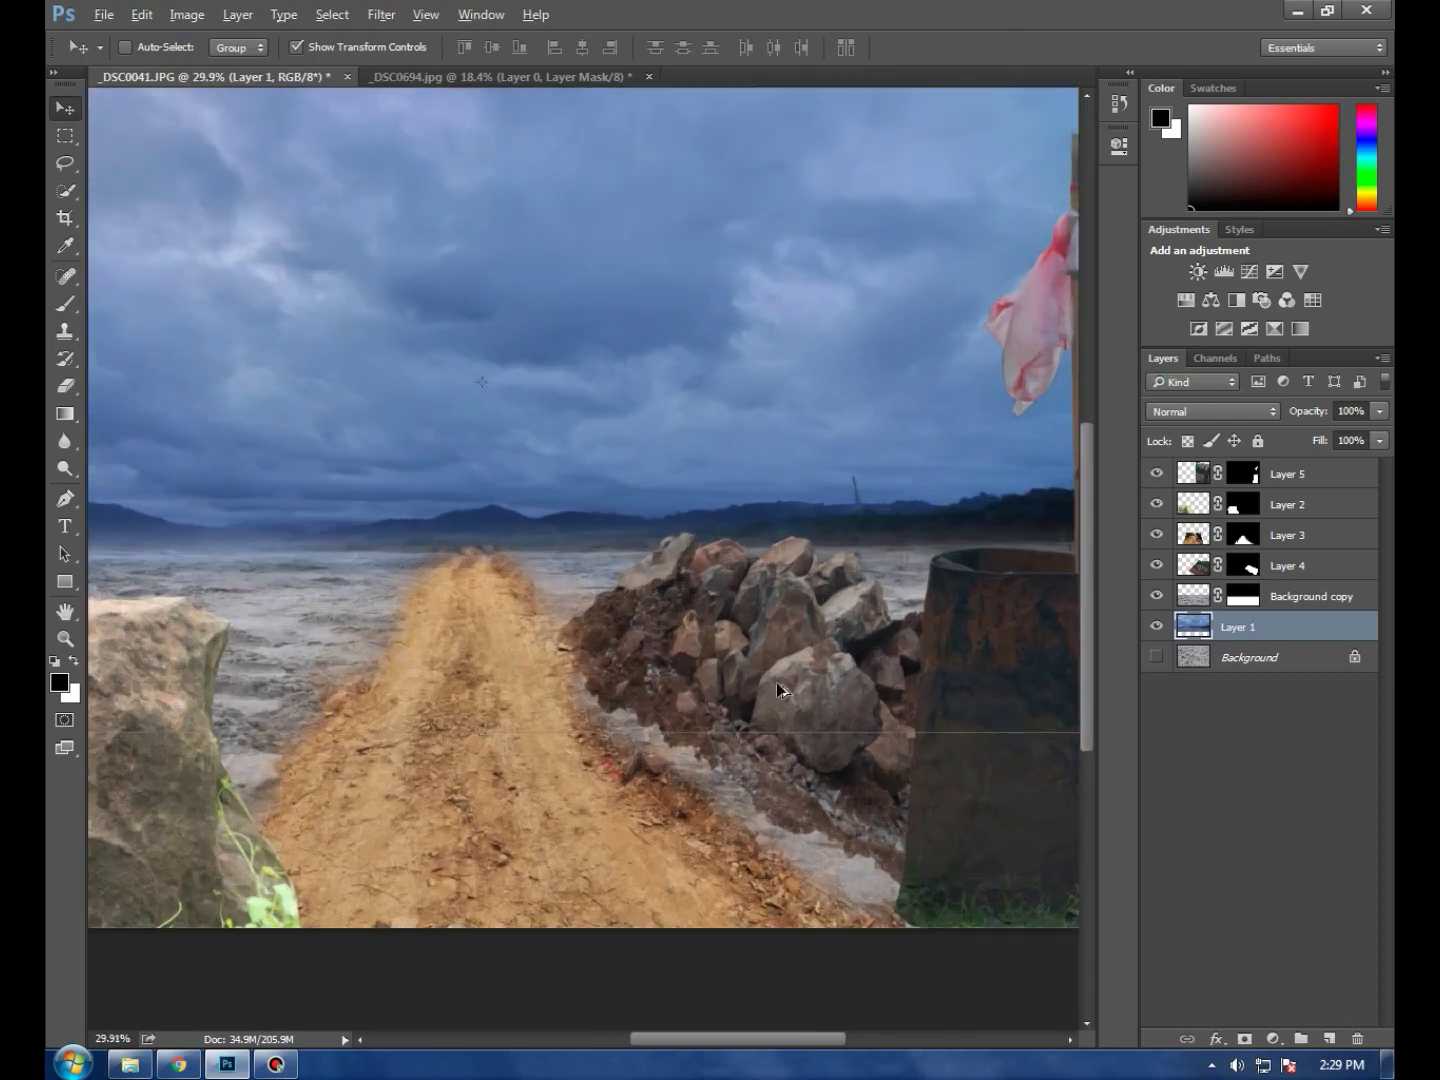
pyautogui.scroll(-3, 548, 615)
pyautogui.scroll(3, 925, 730)
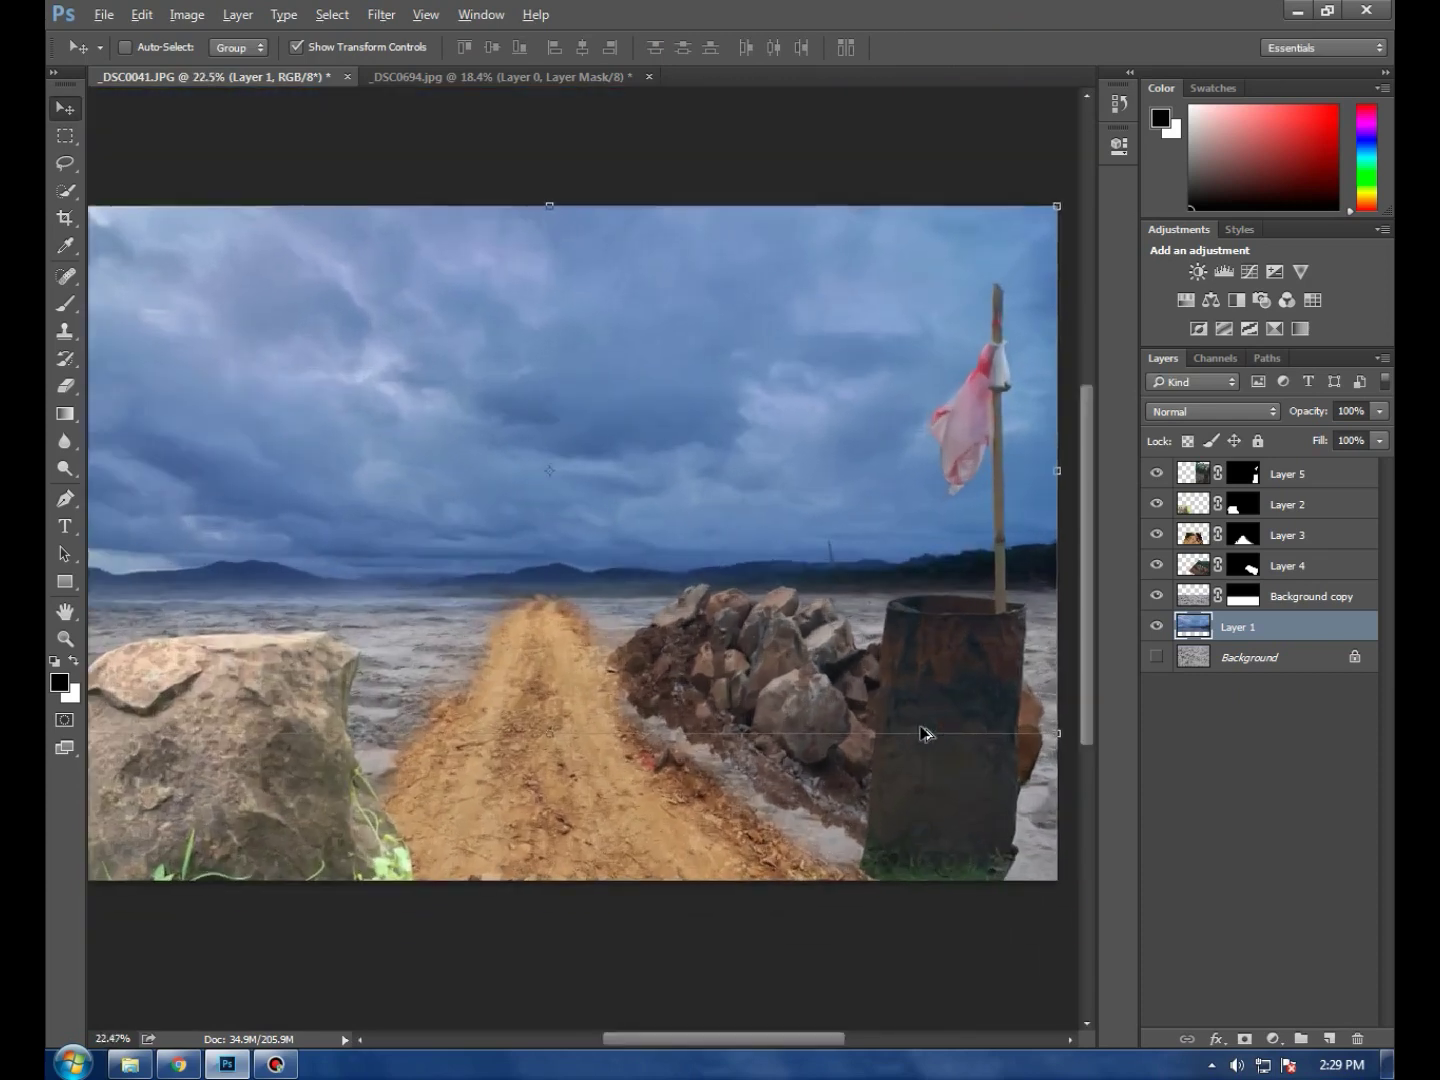
pyautogui.scroll(2, 923, 729)
pyautogui.click(1300, 473)
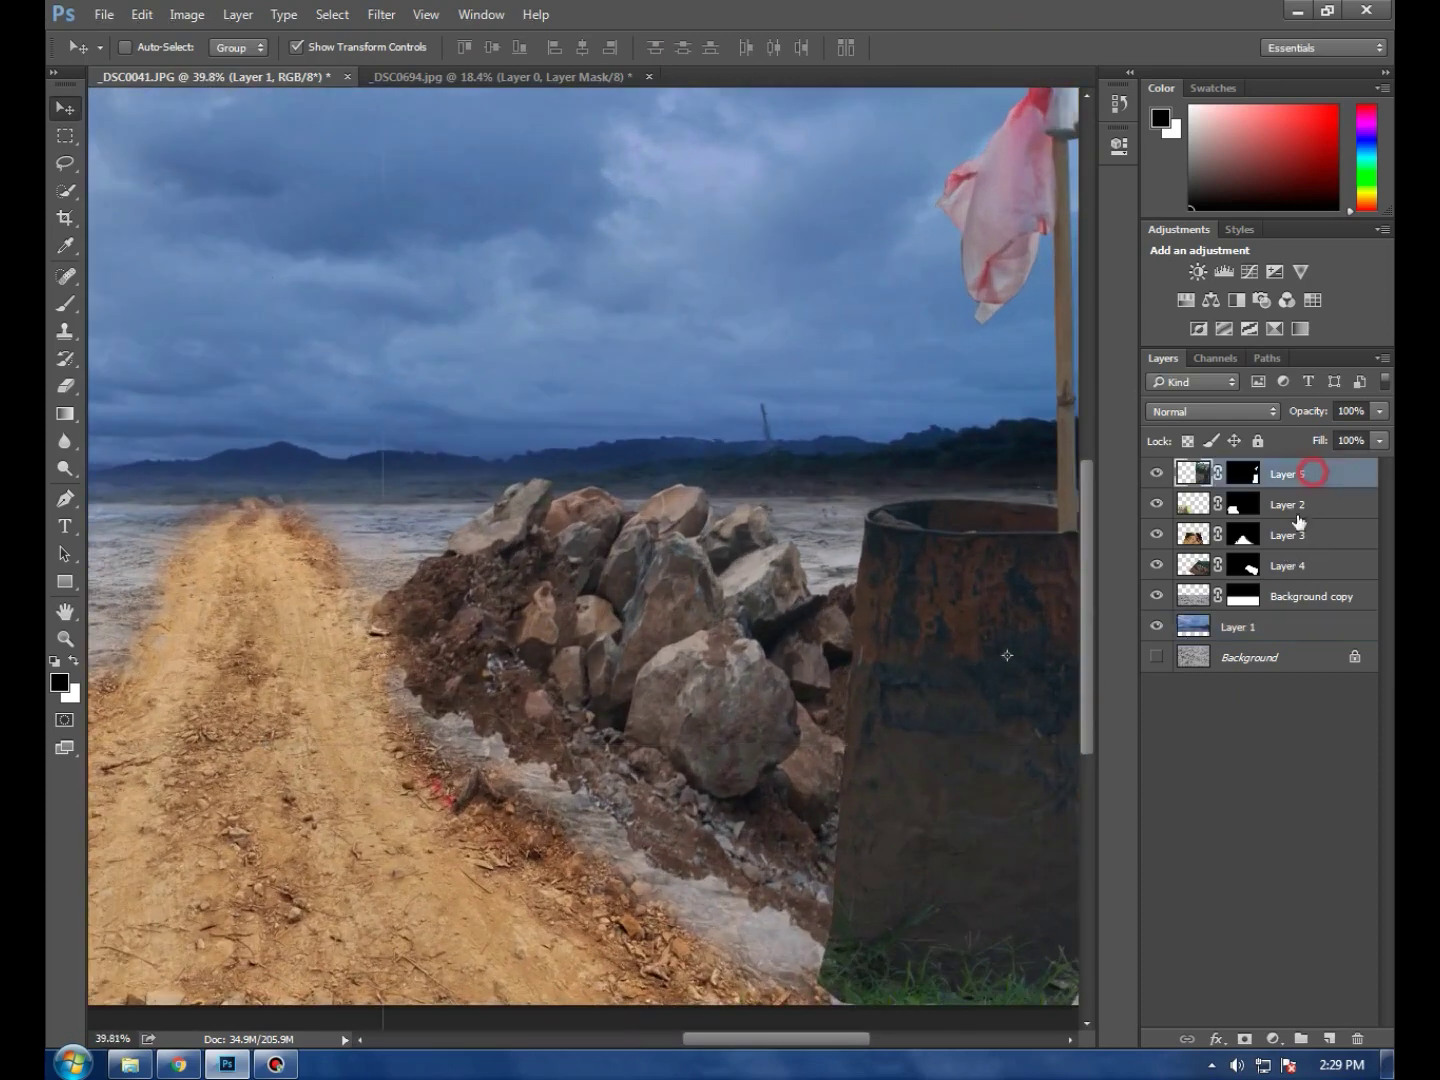
pyautogui.hscroll(2, 880, 650)
pyautogui.hscroll(2, 800, 660)
pyautogui.moveTo(805, 645); pyautogui.dragTo(766, 681)
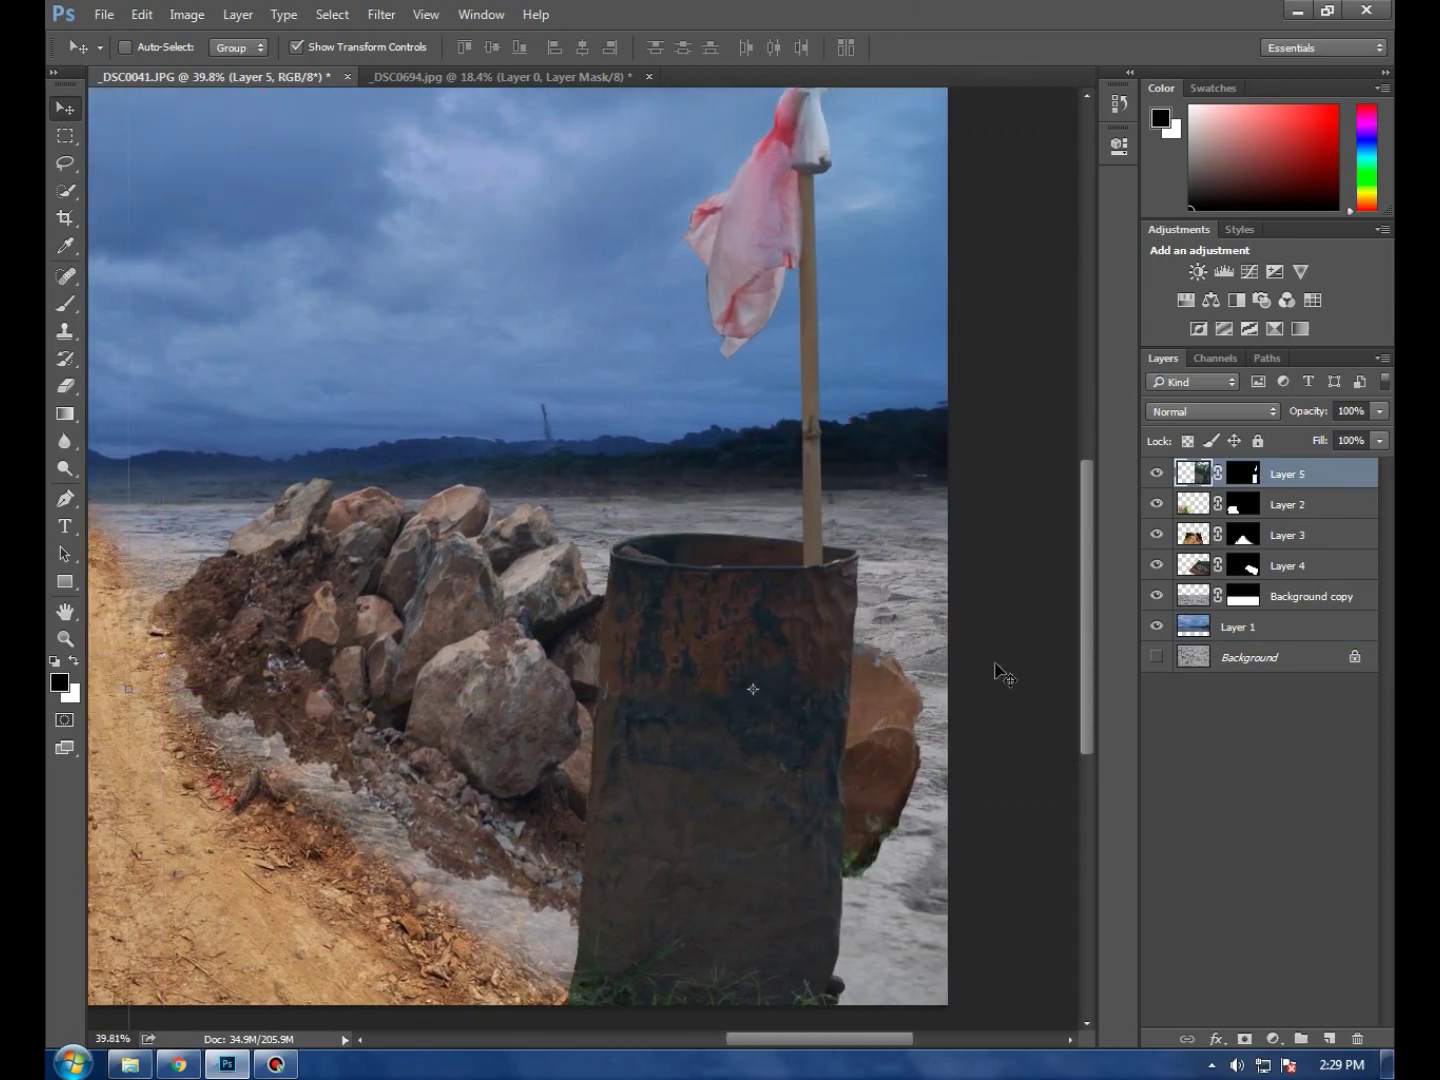
# Widen Layer 4's rock pile to about 113%, apply it, and move it right
pyautogui.scroll(-2, 588, 694)
pyautogui.scroll(-2, 668, 733)
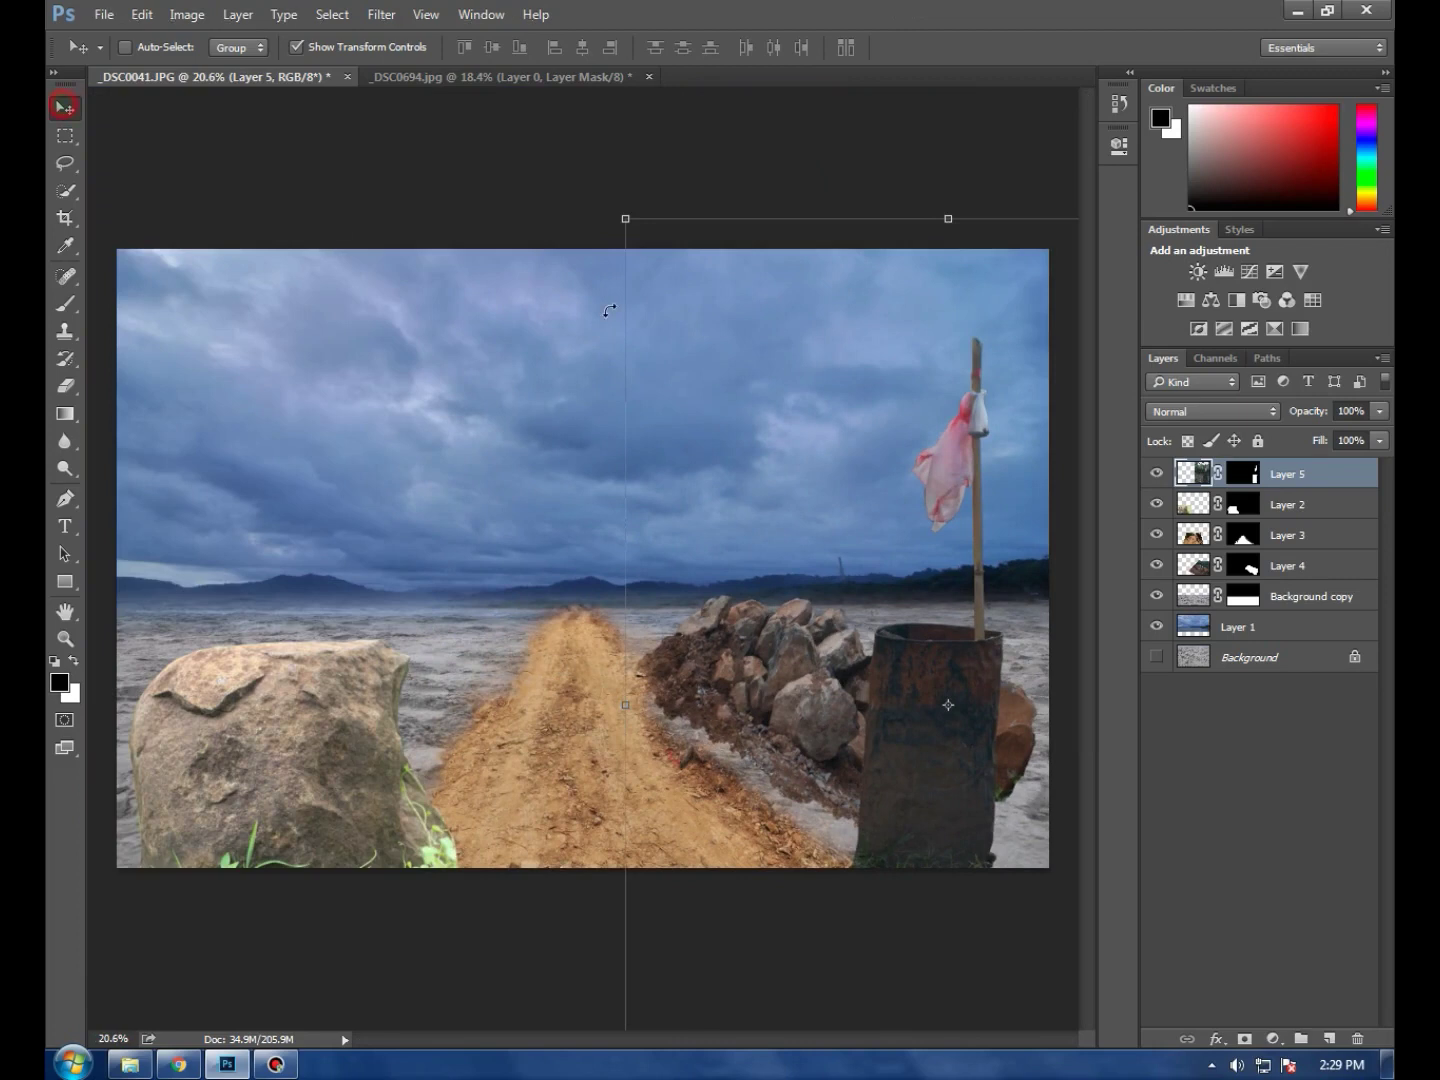
pyautogui.click(1309, 536)
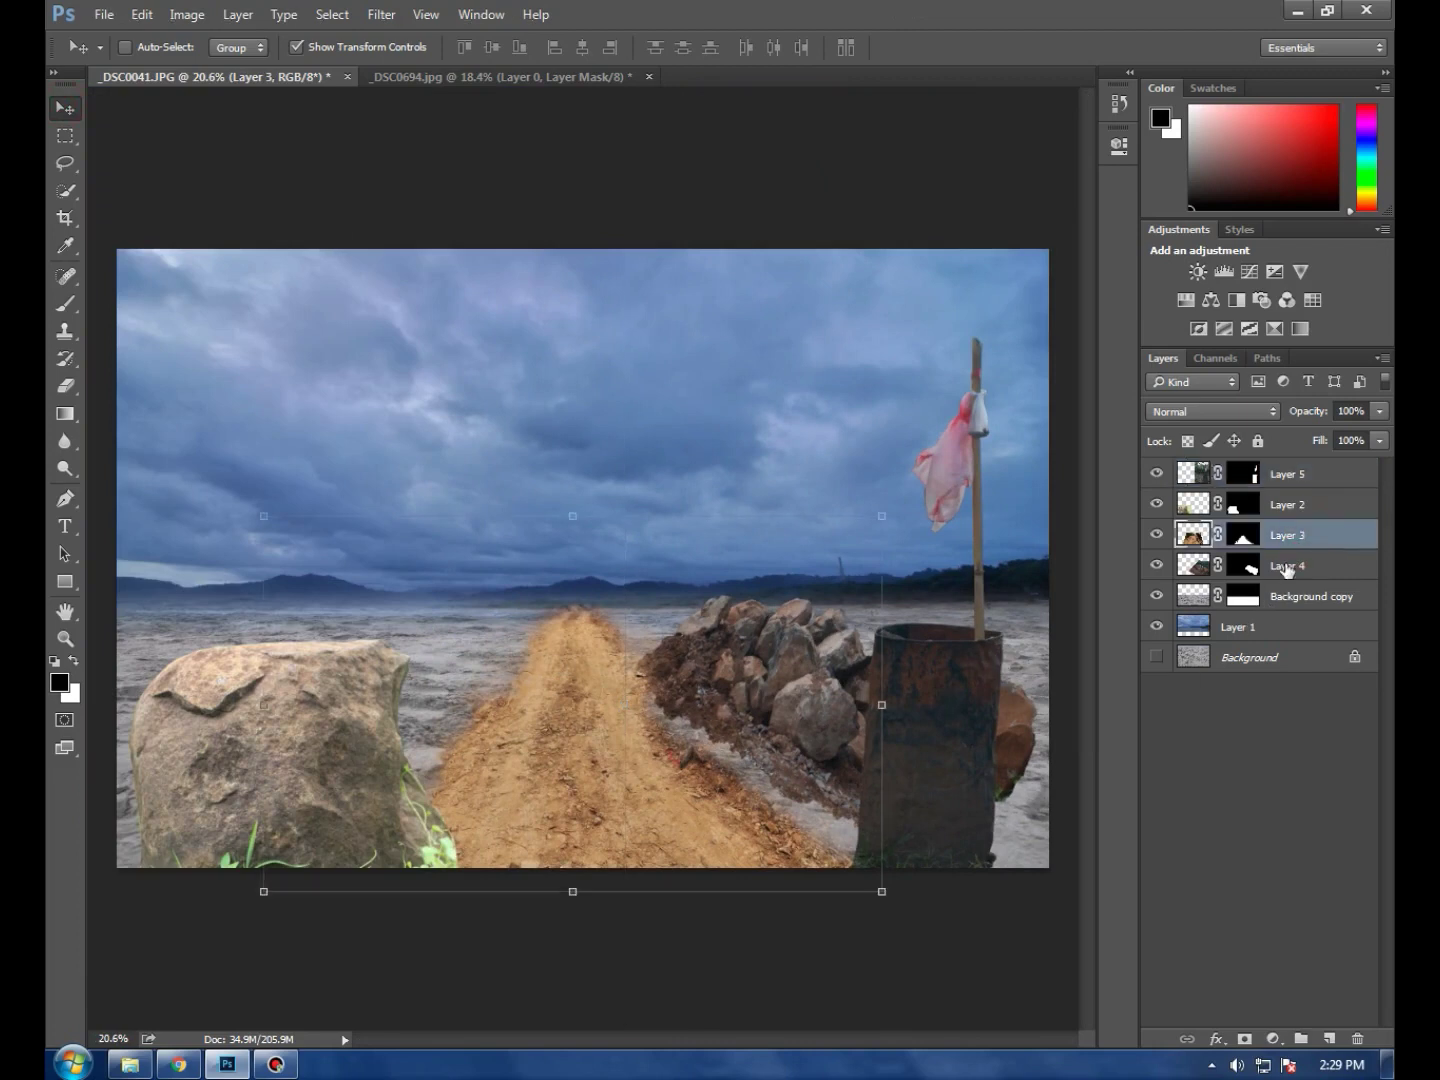
pyautogui.click(1287, 566)
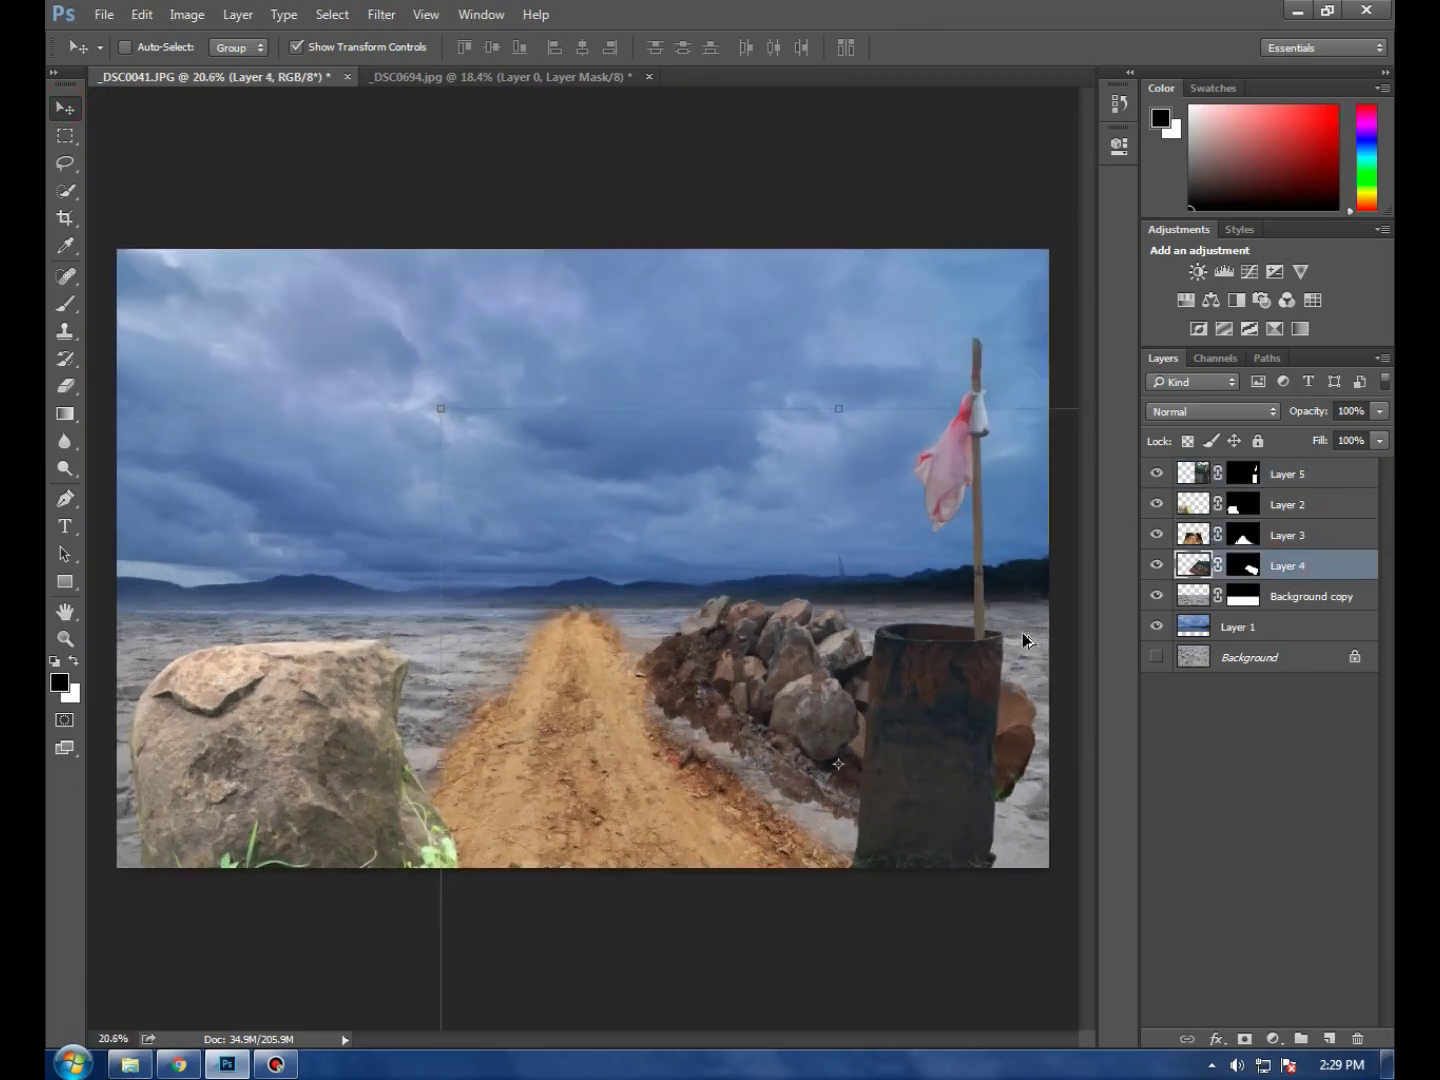
pyautogui.scroll(-1, 940, 652)
pyautogui.scroll(-2, 974, 646)
pyautogui.scroll(3, 987, 640)
pyautogui.scroll(2, 931, 813)
pyautogui.hscroll(2, 900, 880)
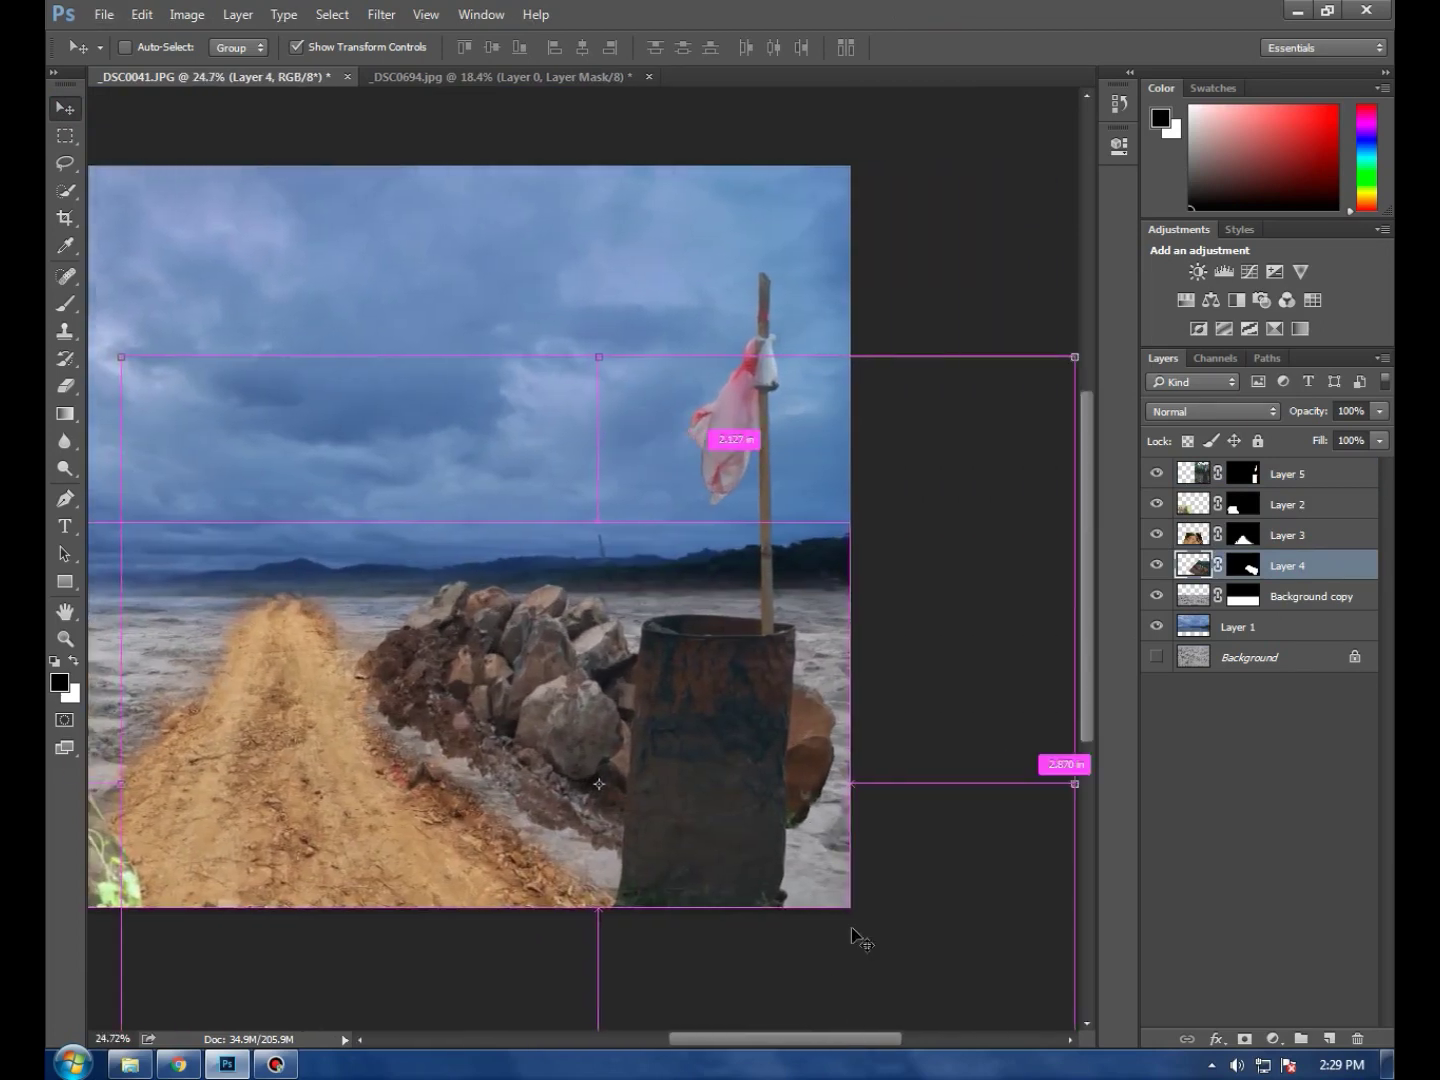
pyautogui.hscroll(2, 855, 900)
pyautogui.hscroll(2, 860, 820)
pyautogui.hotkey('ctrl', 't')
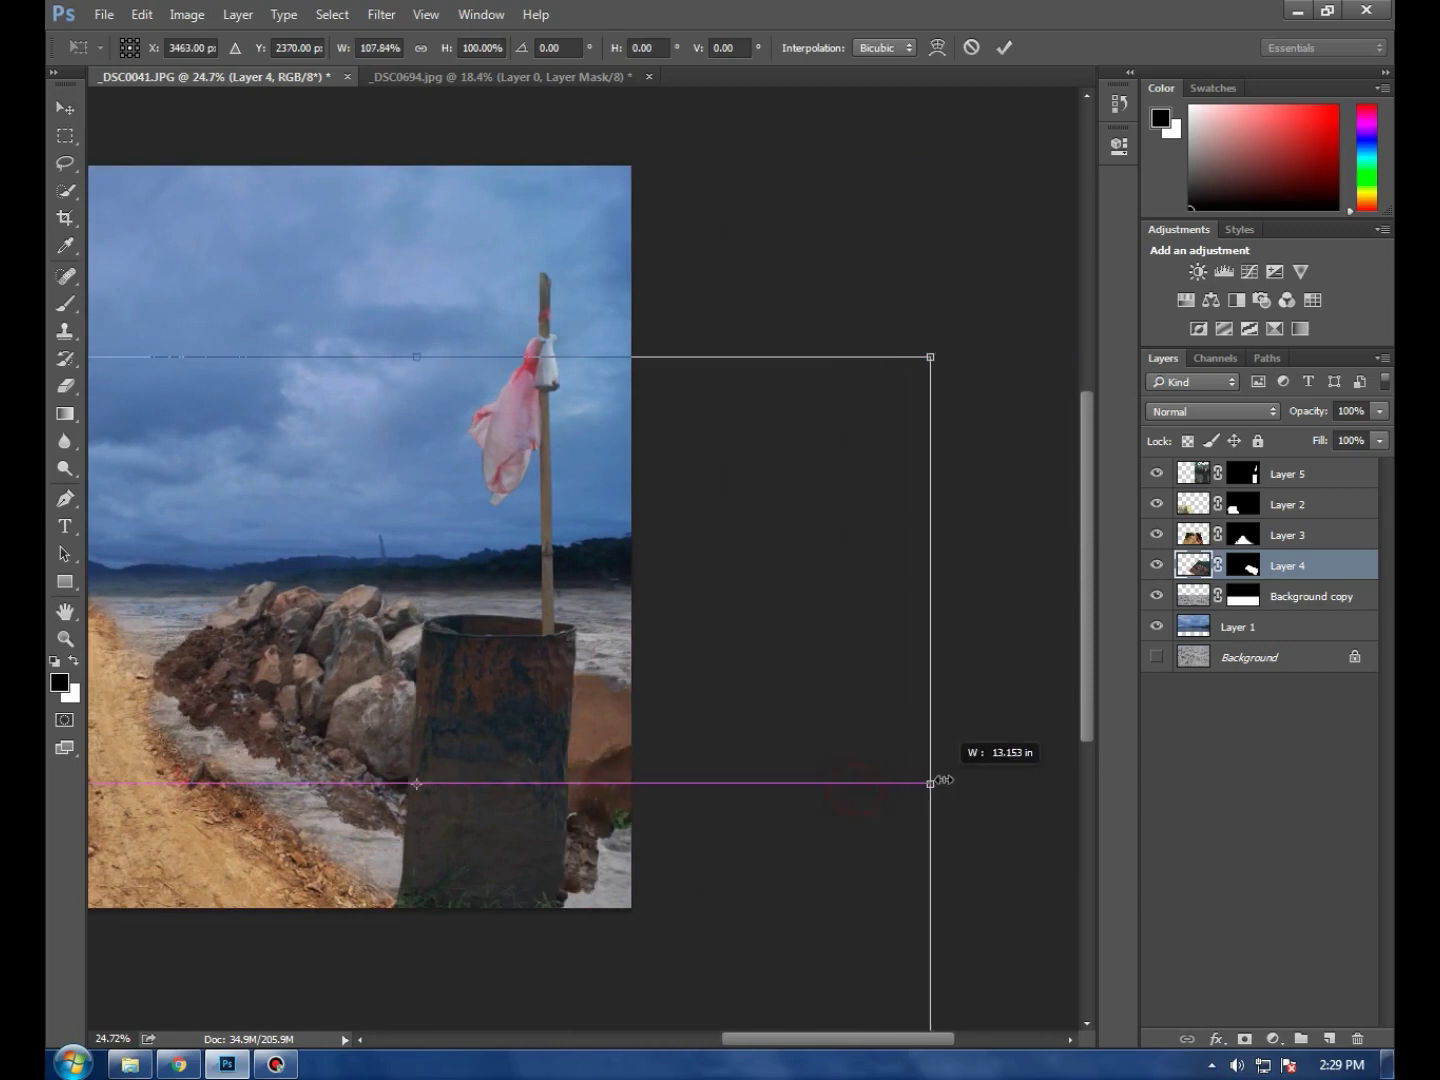
pyautogui.moveTo(856, 786); pyautogui.dragTo(980, 781)
pyautogui.moveTo(666, 731); pyautogui.dragTo(602, 752)
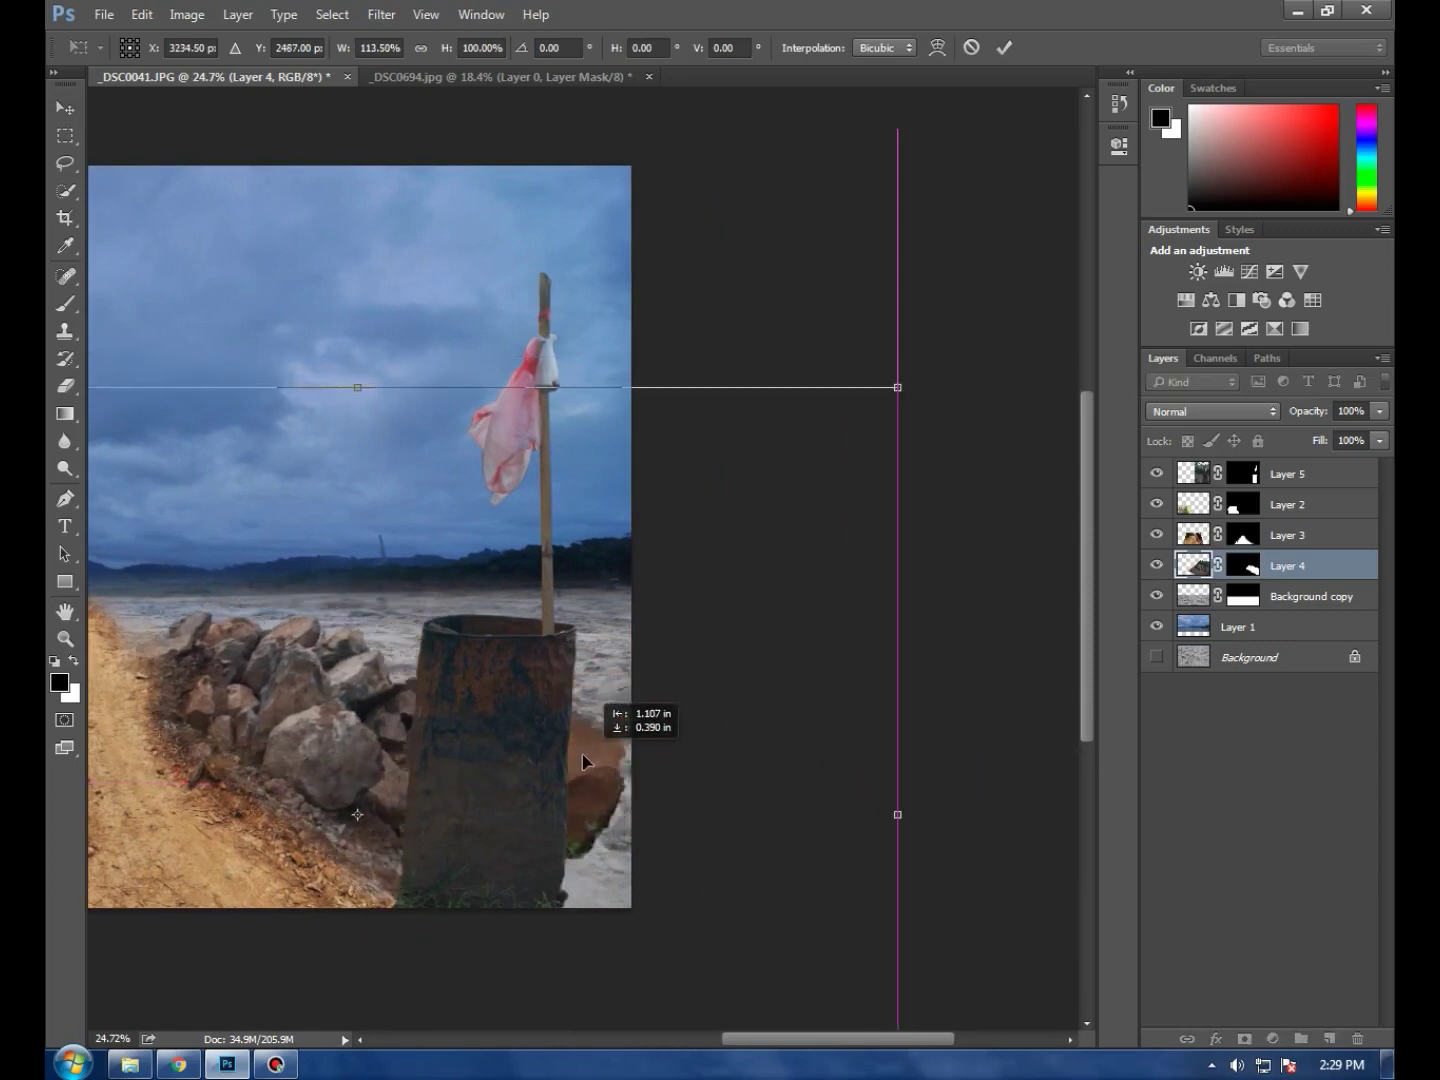
pyautogui.moveTo(348, 675); pyautogui.dragTo(347, 680)
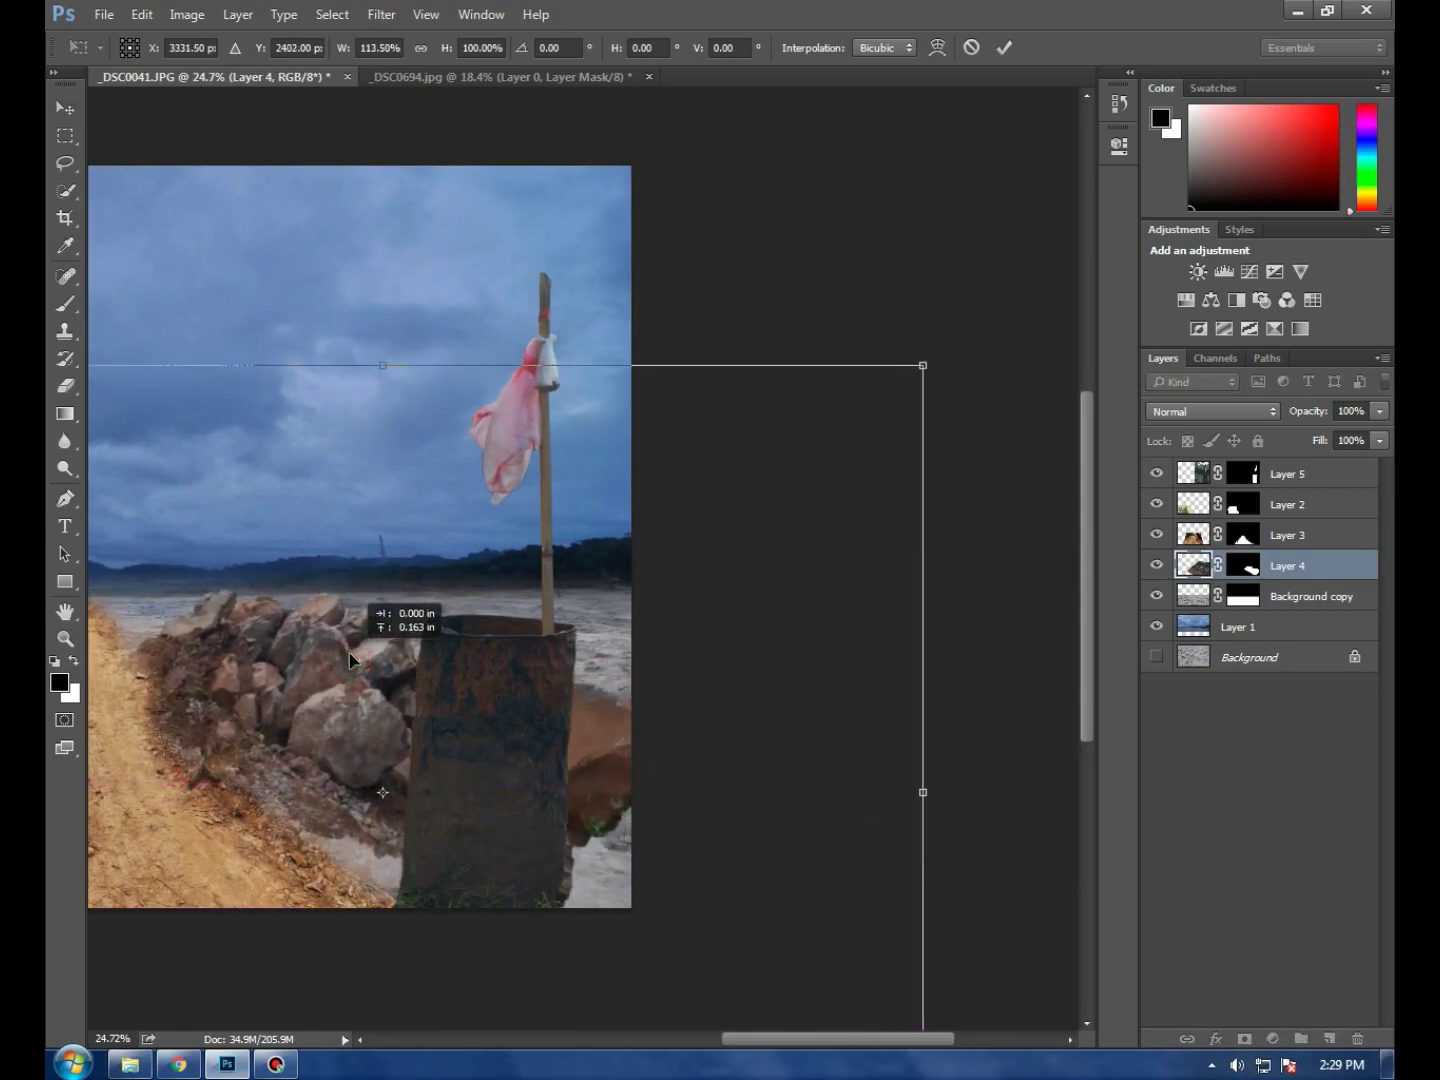
pyautogui.click(1003, 48)
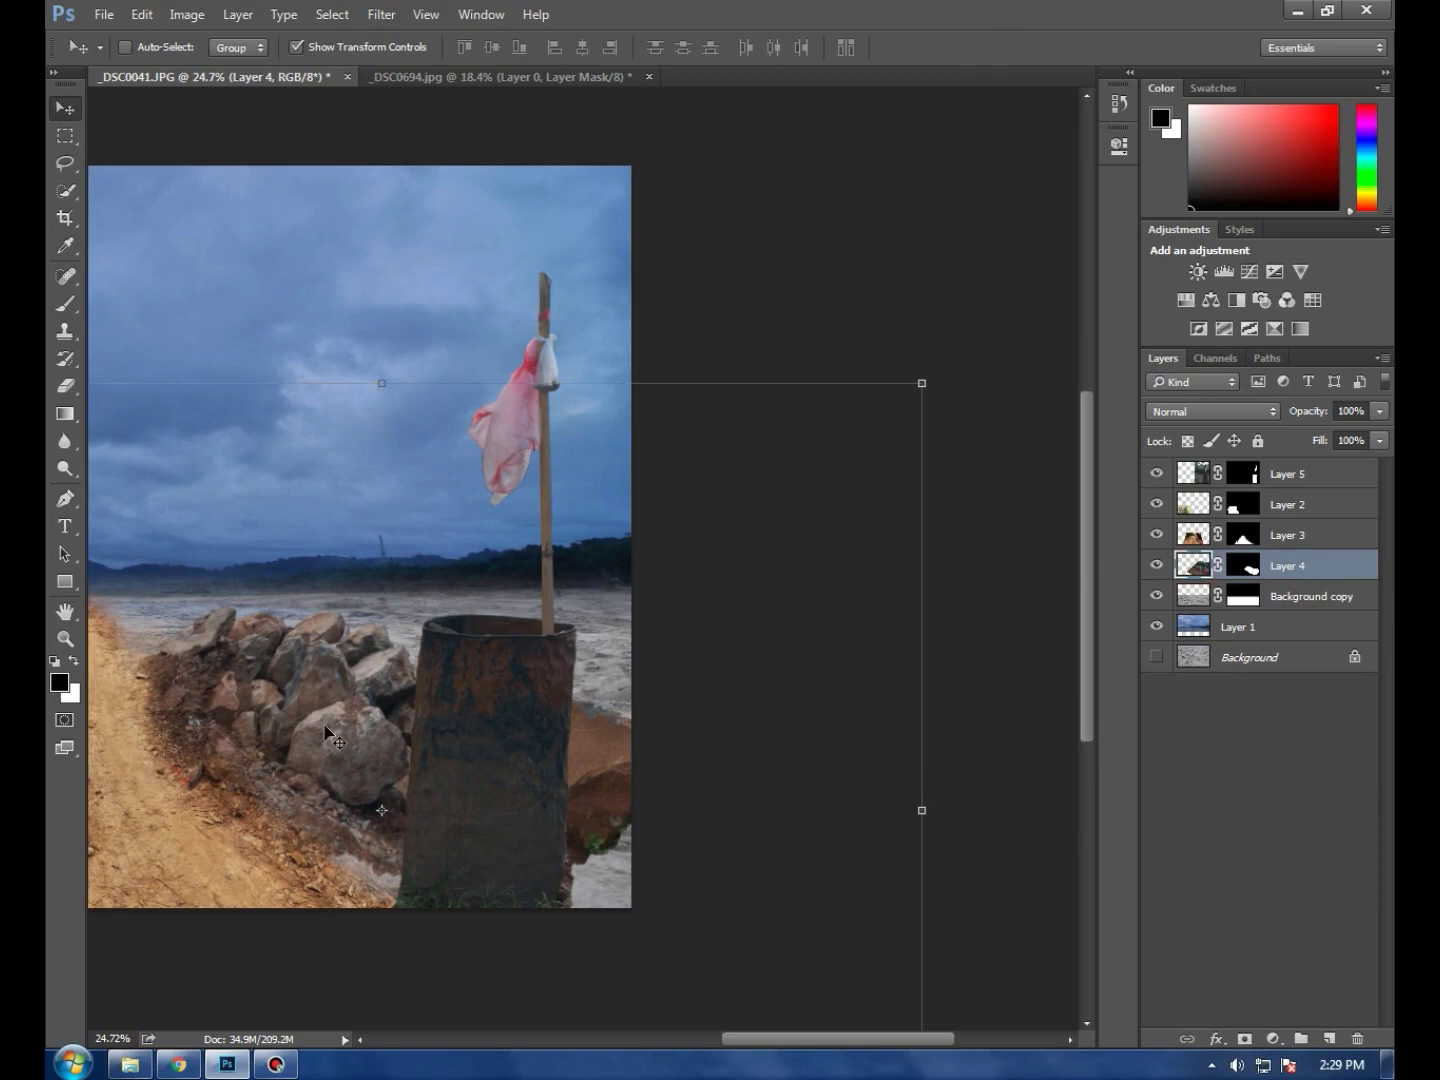
pyautogui.moveTo(330, 737); pyautogui.dragTo(516, 737)
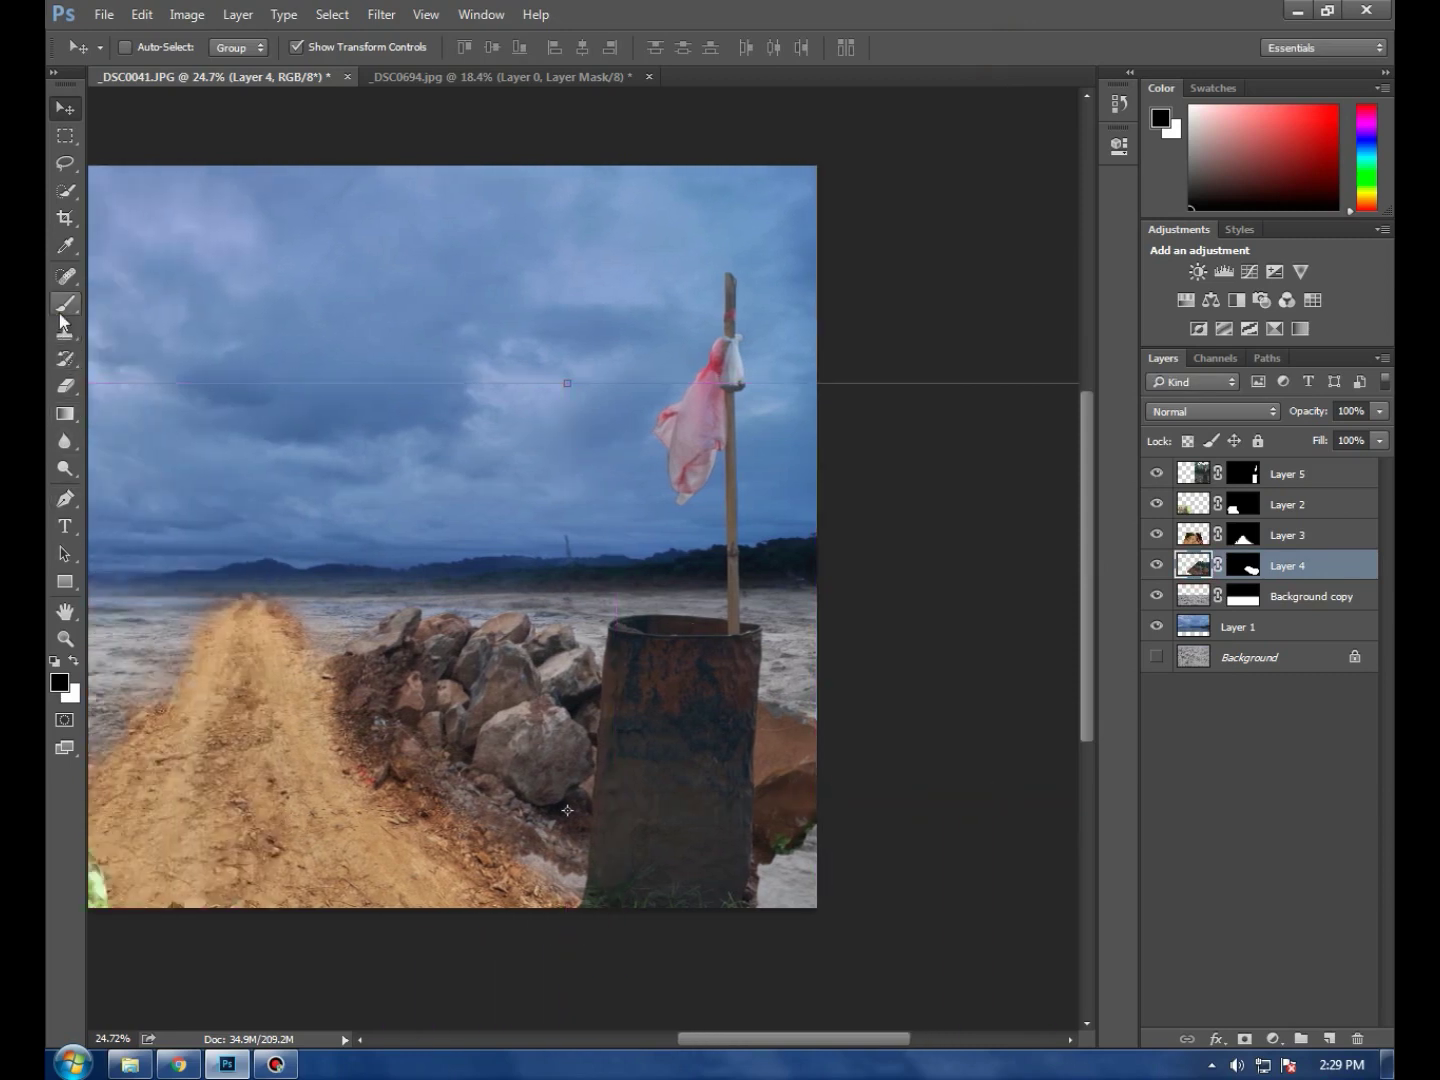
# Brush on Layer 4's mask at 67% opacity so the rock pile's lower edge blends into the road
pyautogui.click(62, 312)
pyautogui.moveTo(532, 885)
pyautogui.mouseDown()
pyautogui.moveTo(305, 685)
pyautogui.moveTo(321, 684)
pyautogui.mouseUp()
pyautogui.click(558, 892)
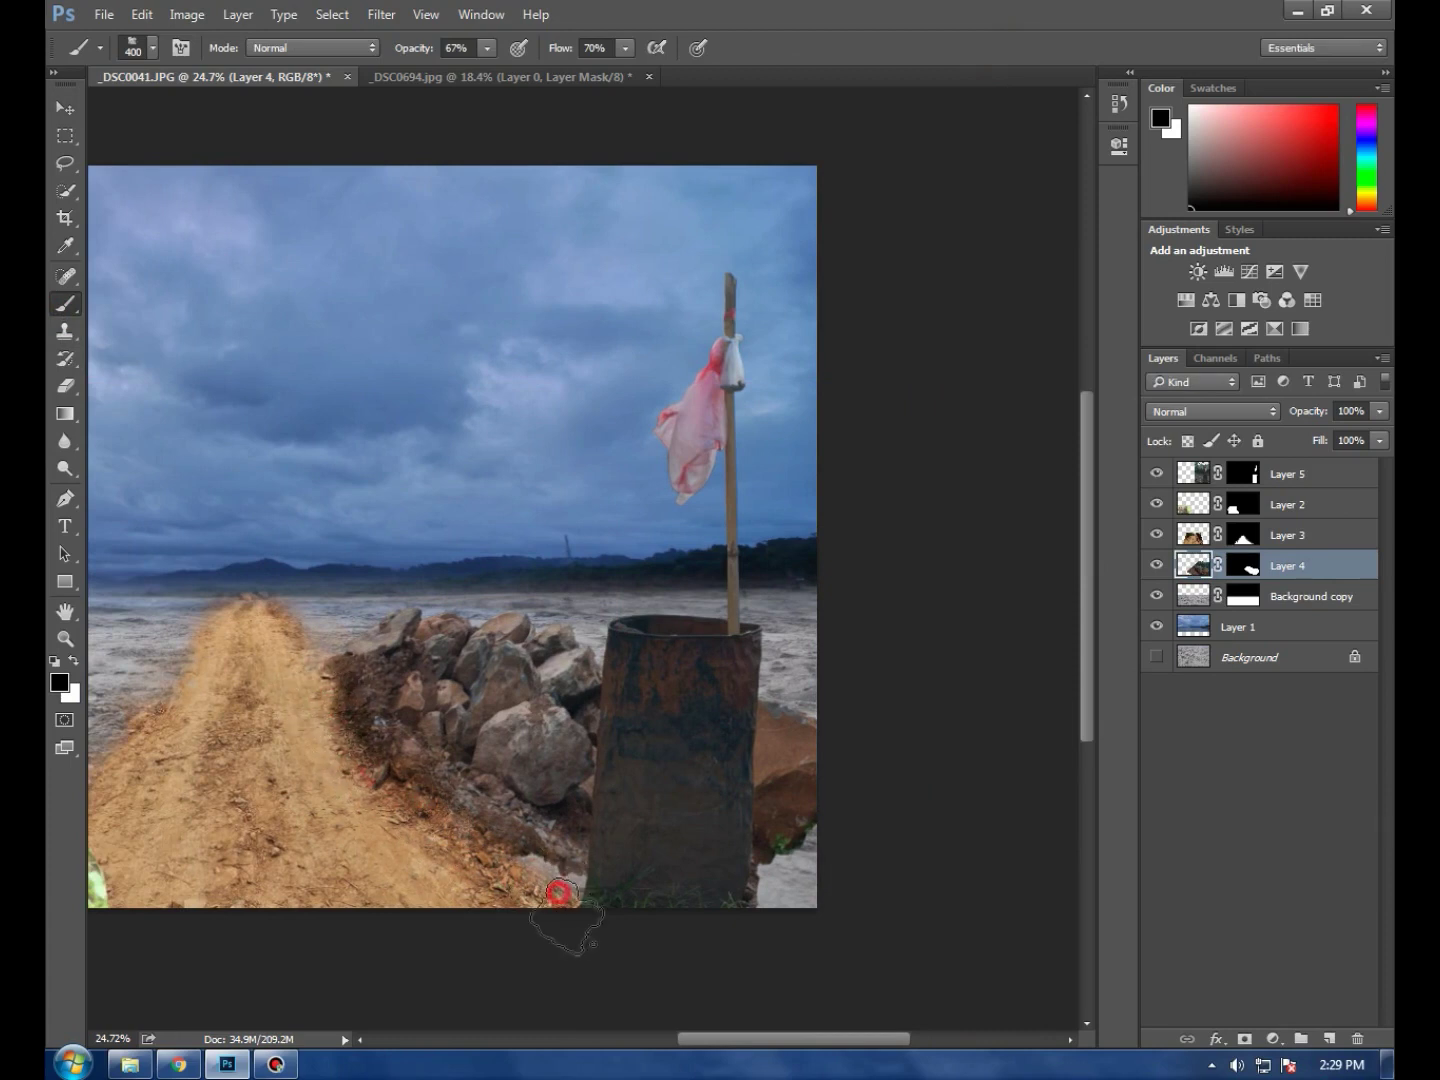
pyautogui.moveTo(558, 892); pyautogui.dragTo(546, 912)
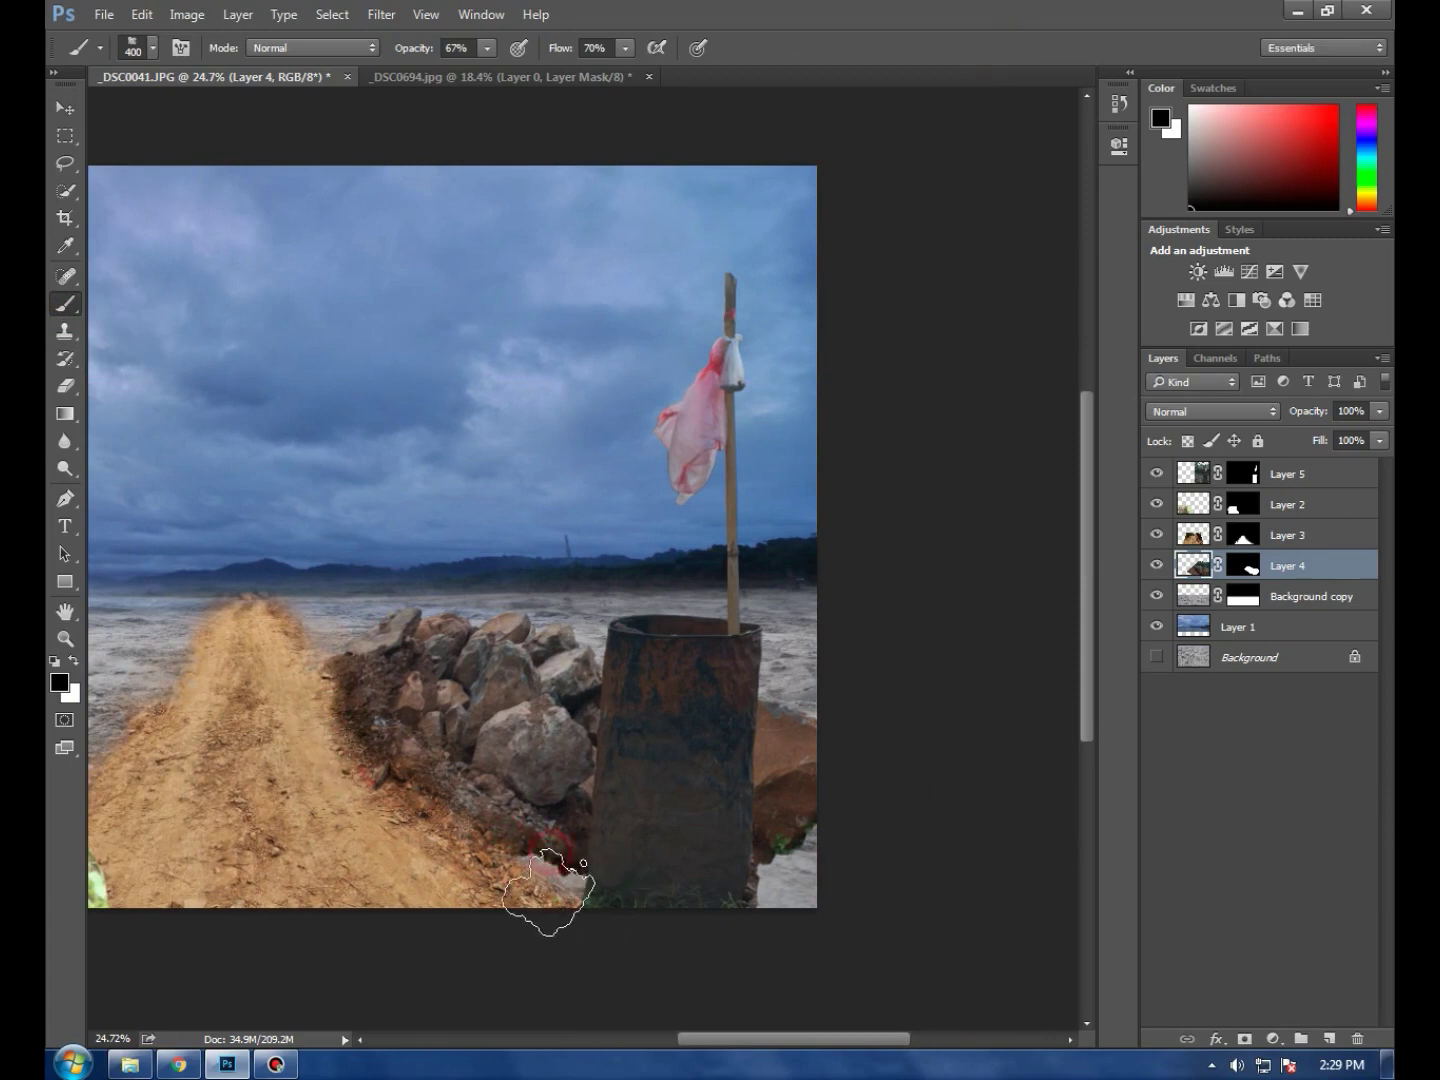
pyautogui.click(1245, 578)
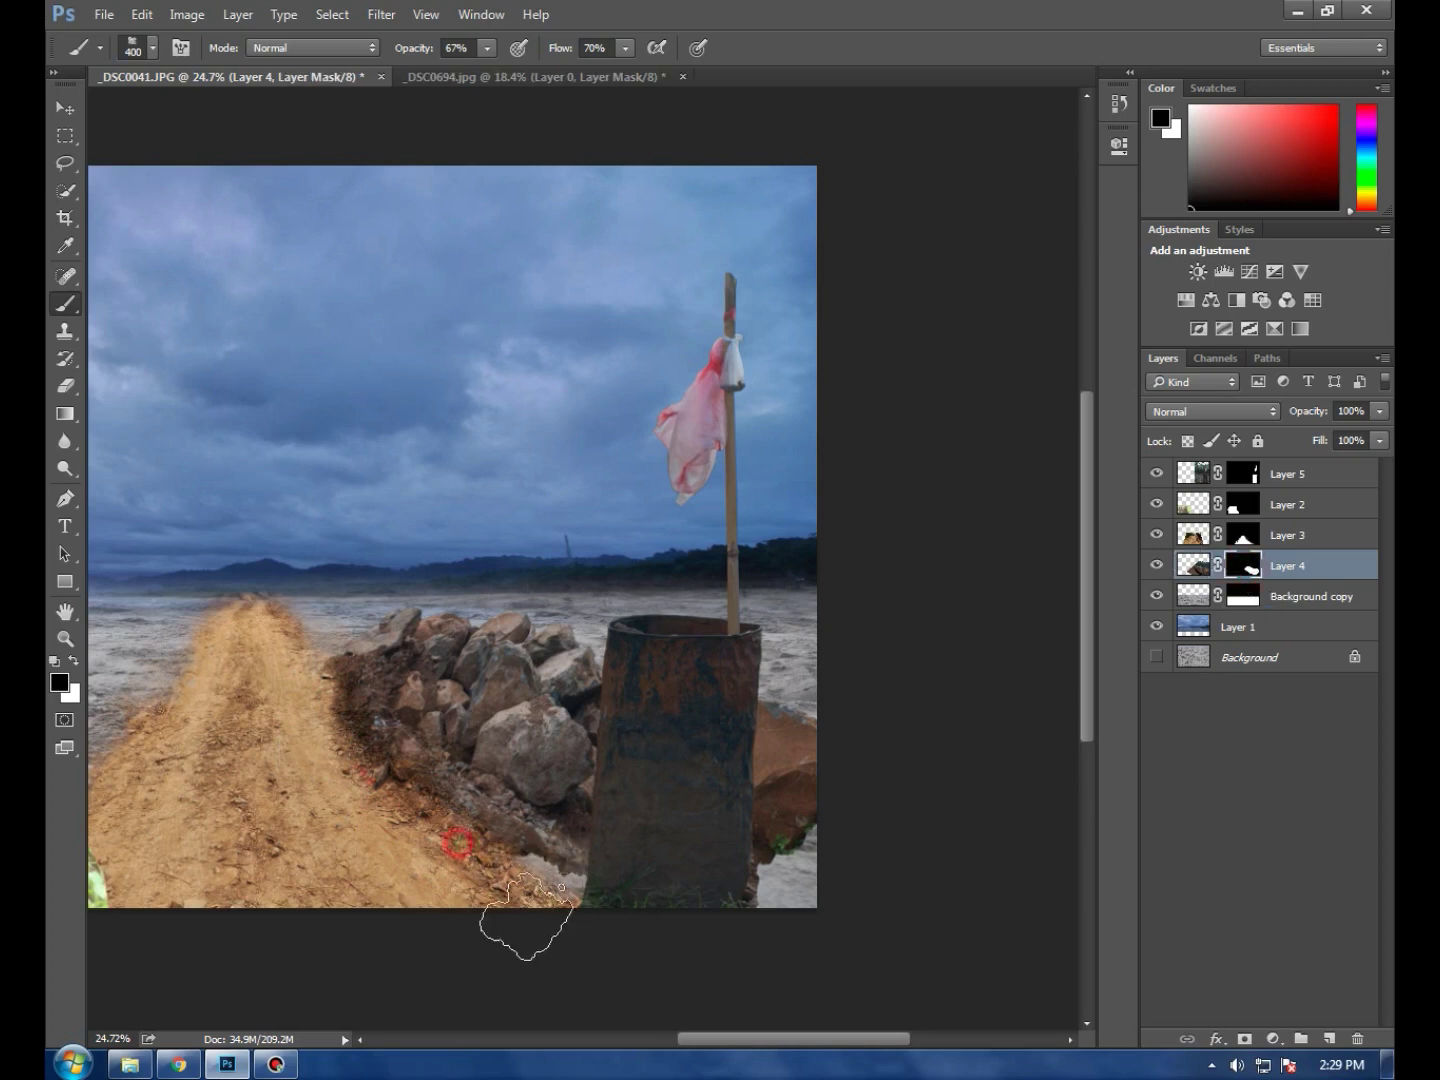
pyautogui.moveTo(510, 862)
pyautogui.mouseDown()
pyautogui.moveTo(573, 910)
pyautogui.moveTo(403, 810)
pyautogui.moveTo(375, 775)
pyautogui.moveTo(565, 887)
pyautogui.moveTo(364, 757)
pyautogui.moveTo(444, 773)
pyautogui.mouseUp()
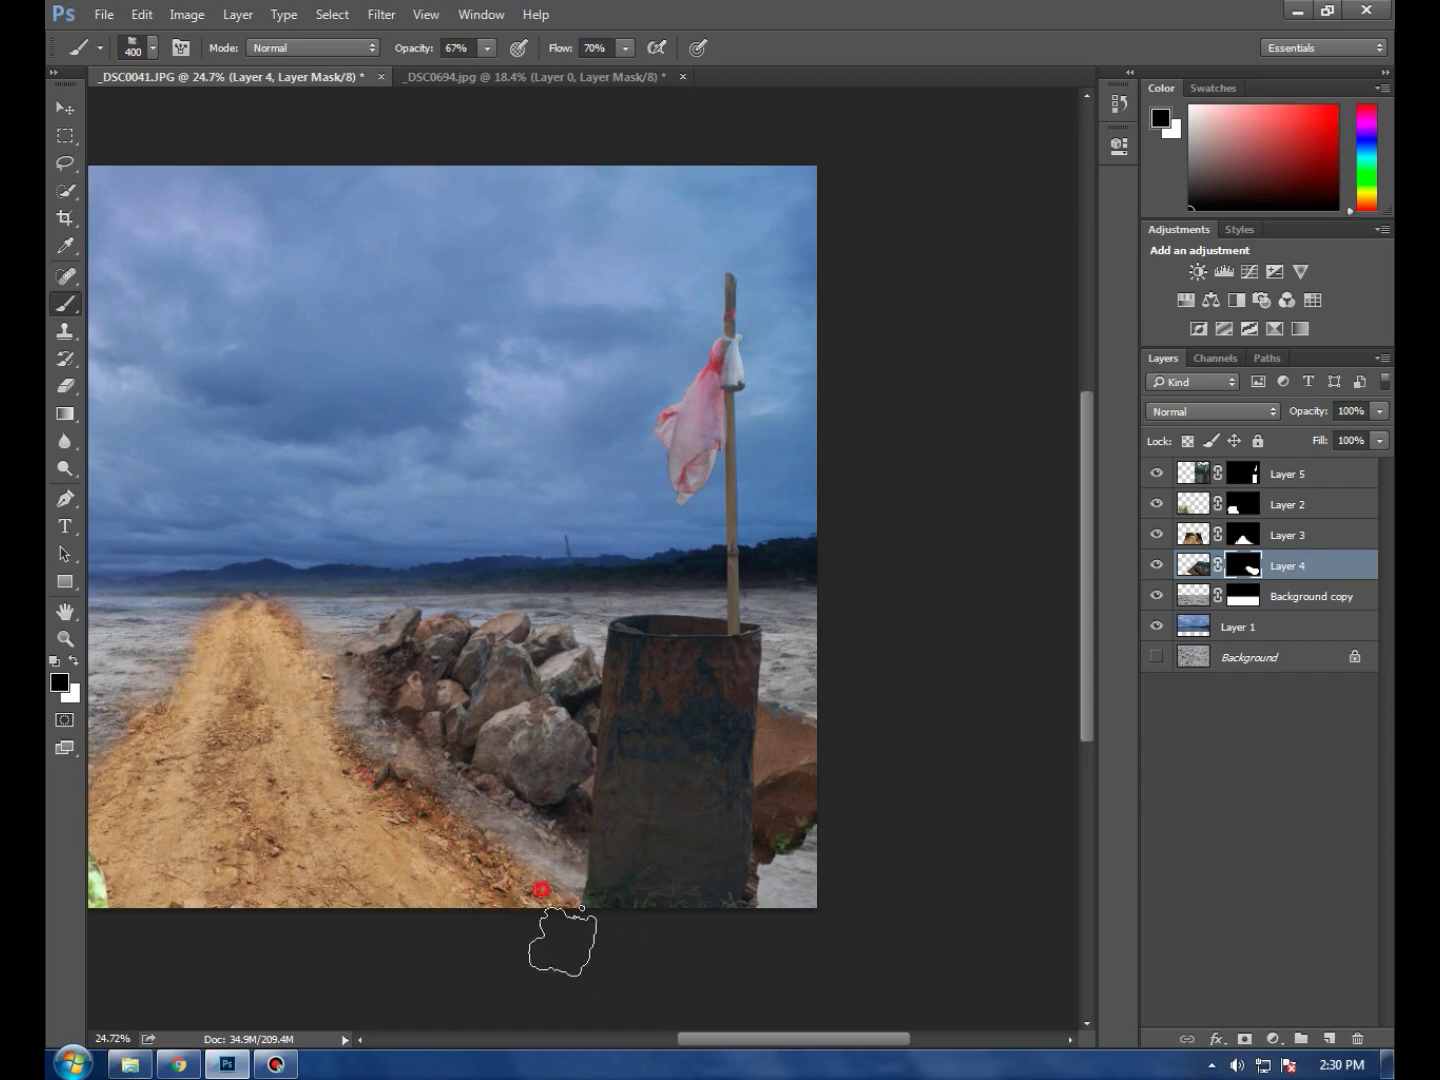
# Select the boulder on Layer 2, reposition it and enlarge it slightly
pyautogui.press('v')
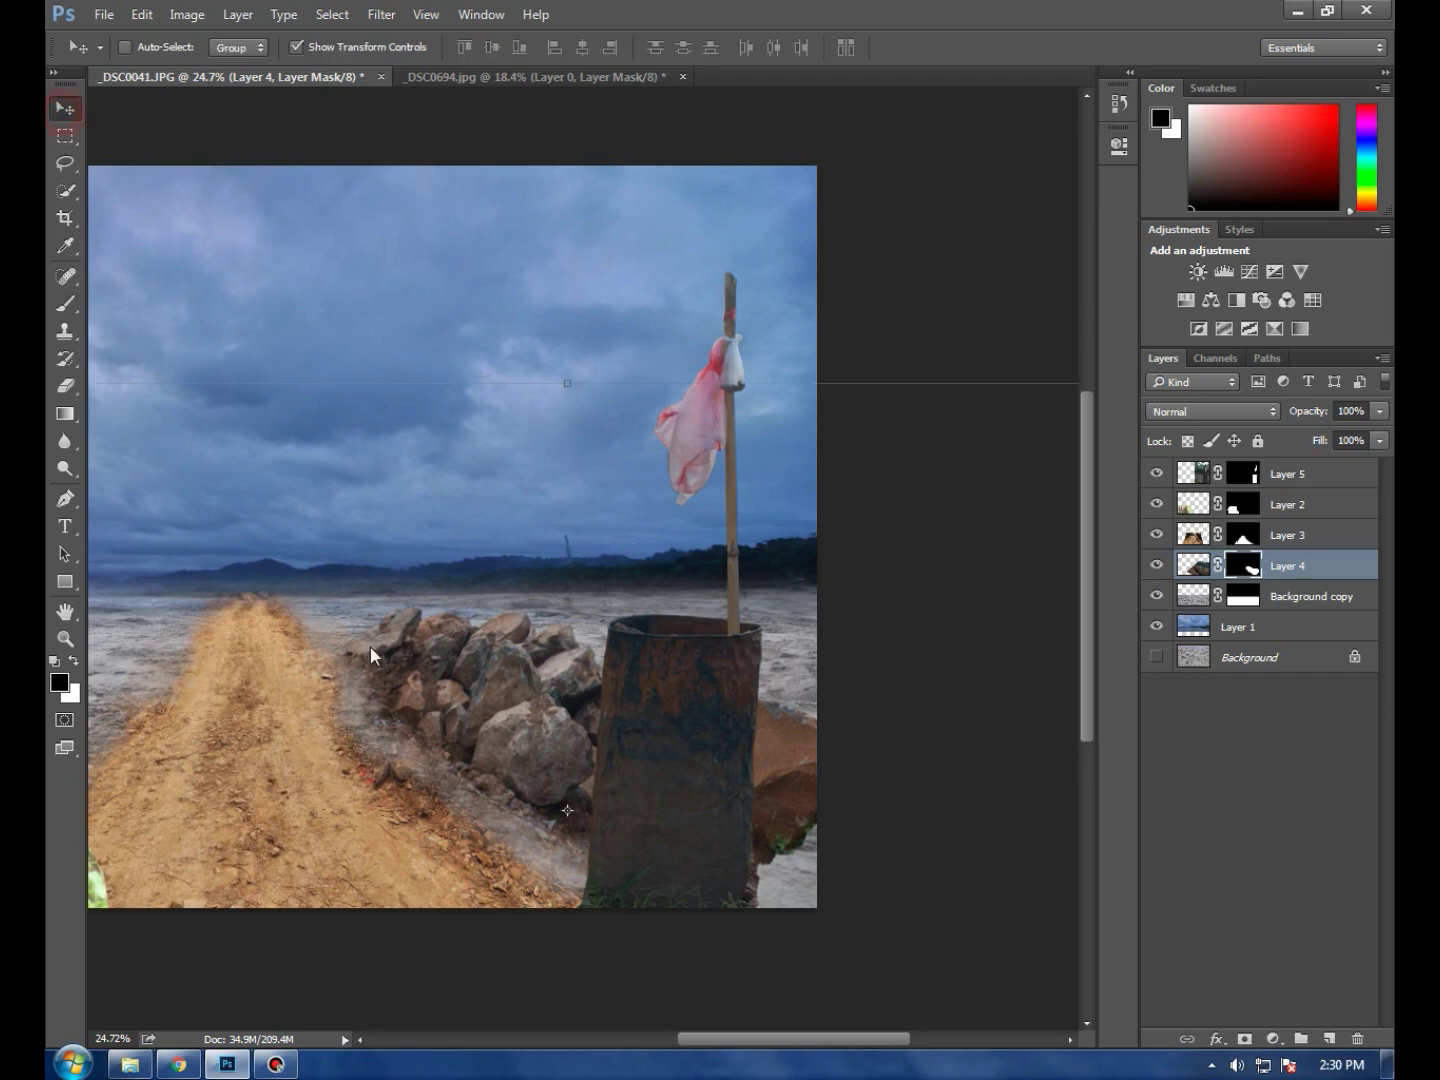
pyautogui.scroll(-4, 237, 582)
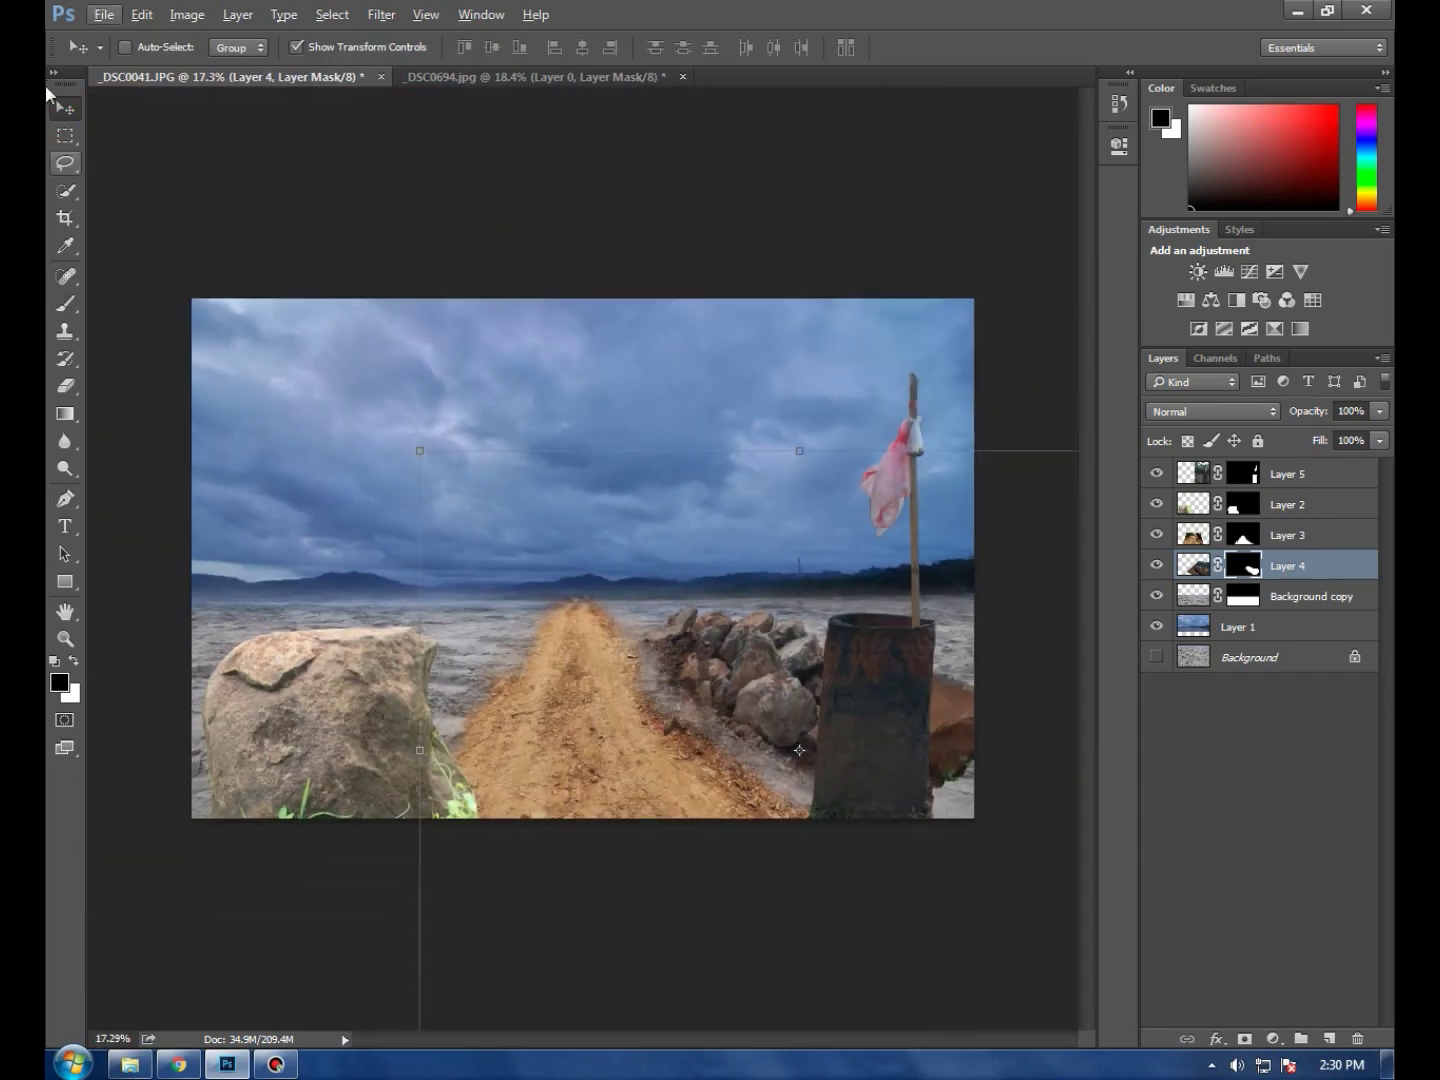
pyautogui.click(60, 115)
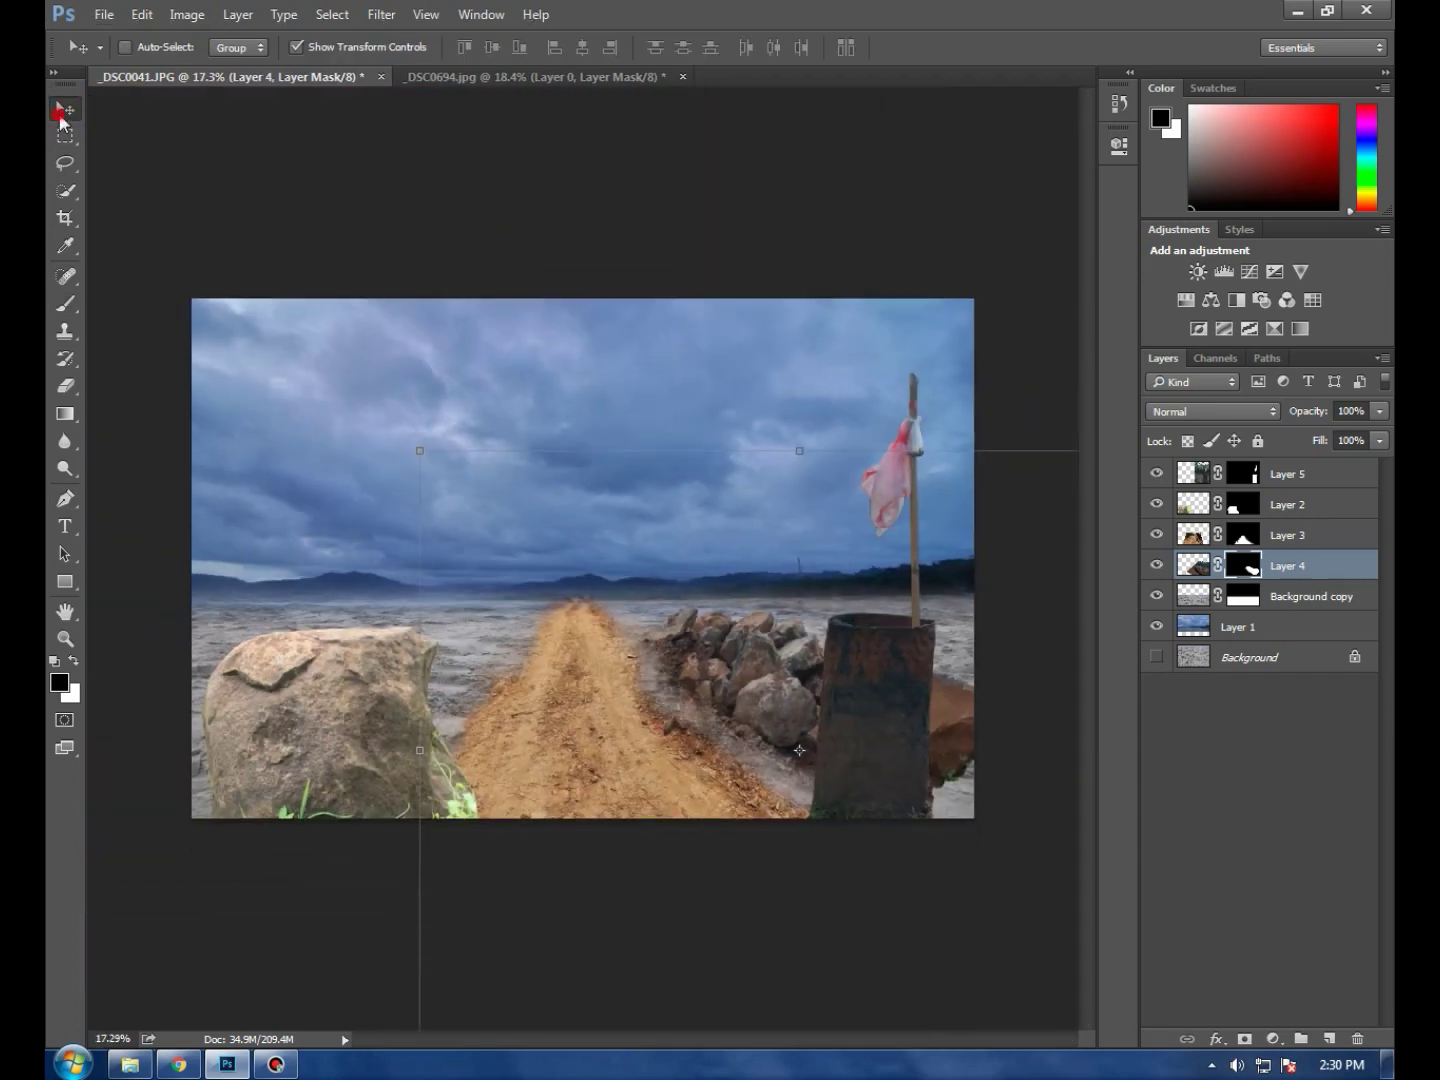
pyautogui.click(1298, 477)
pyautogui.click(1335, 521)
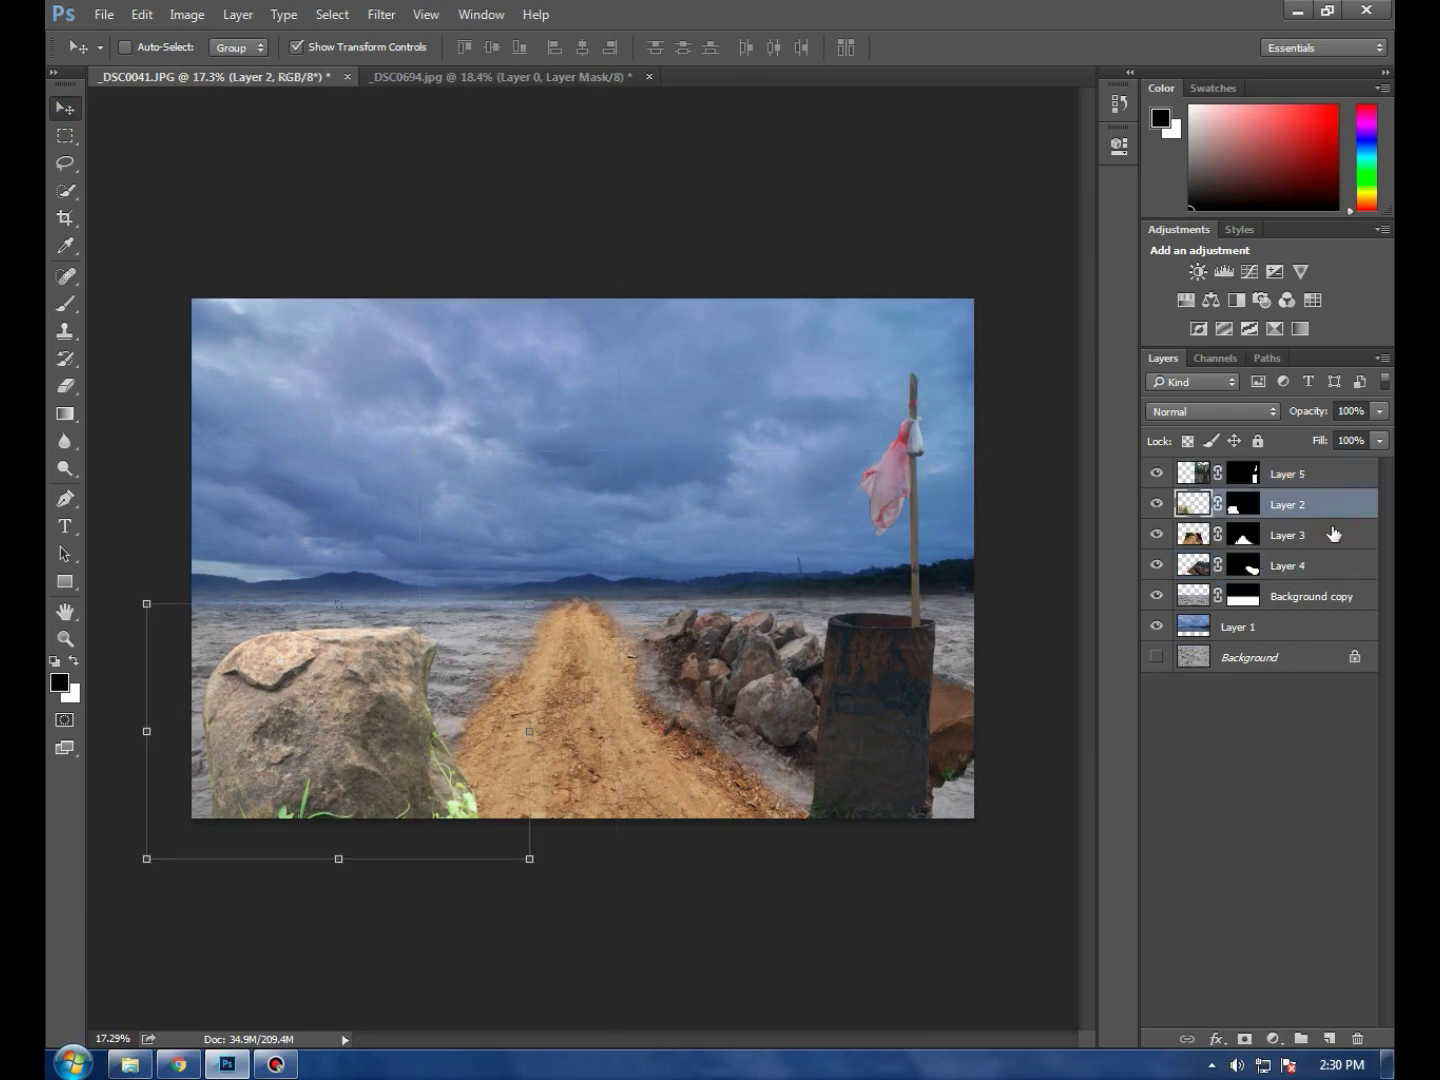
pyautogui.moveTo(275, 683)
pyautogui.mouseDown()
pyautogui.moveTo(432, 680)
pyautogui.moveTo(392, 688)
pyautogui.mouseUp()
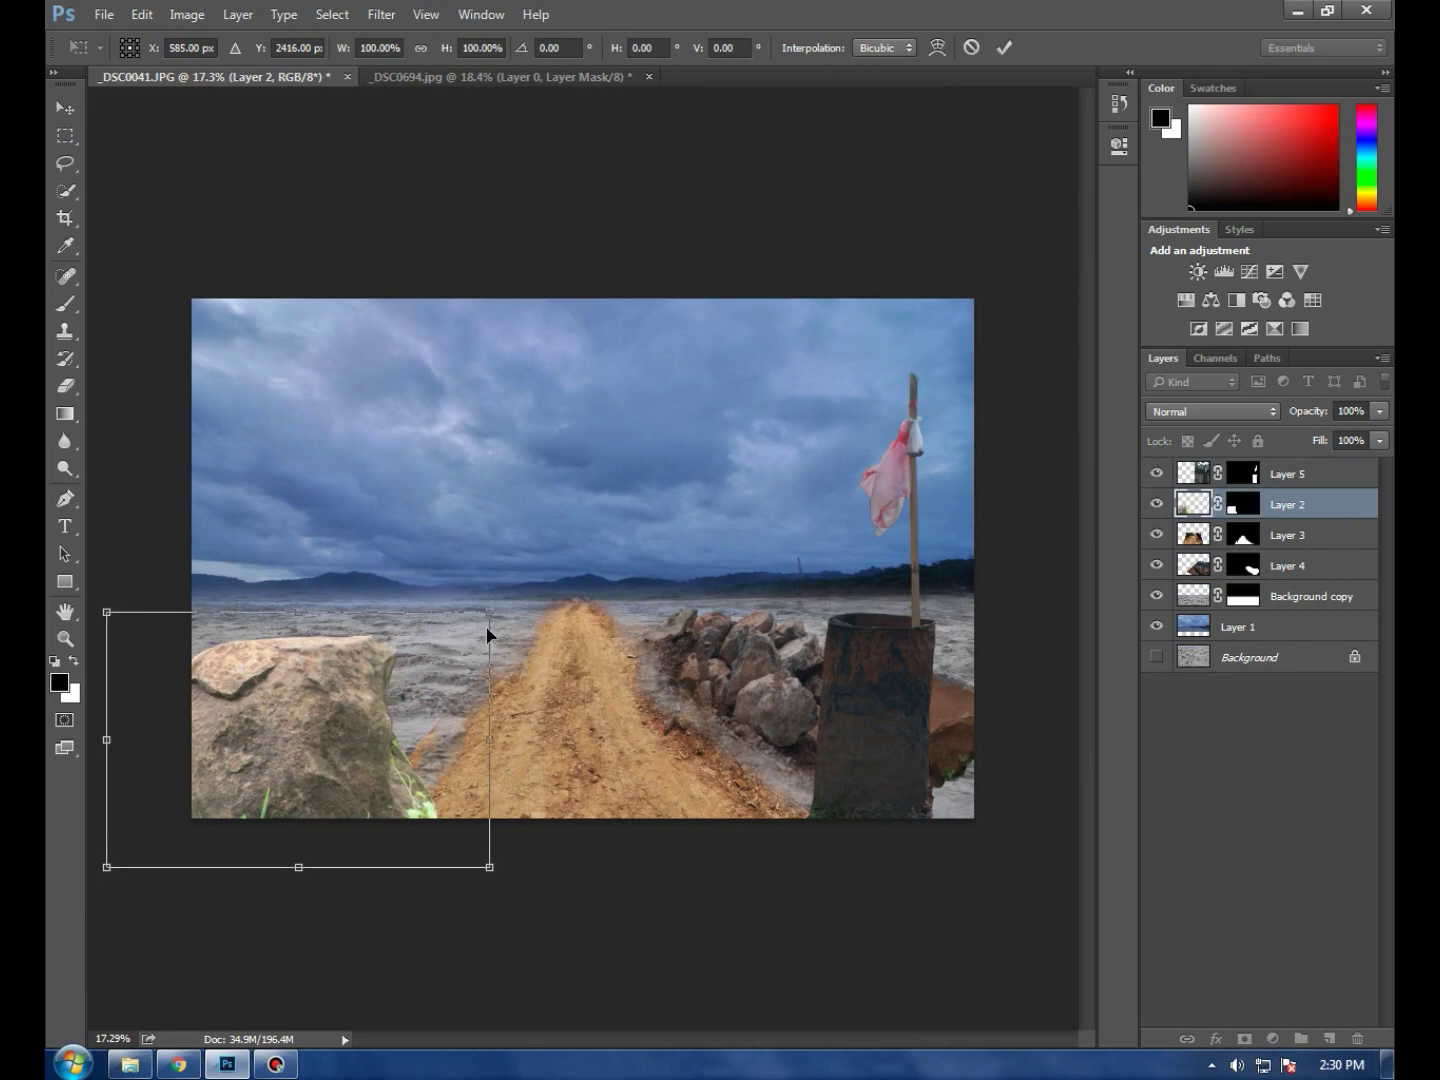
pyautogui.moveTo(490, 616); pyautogui.dragTo(497, 609)
# Flip the boulder horizontally, undoing a stray 90° rotation, enlarge it to about 106% and apply
pyautogui.rightClick(284, 679)
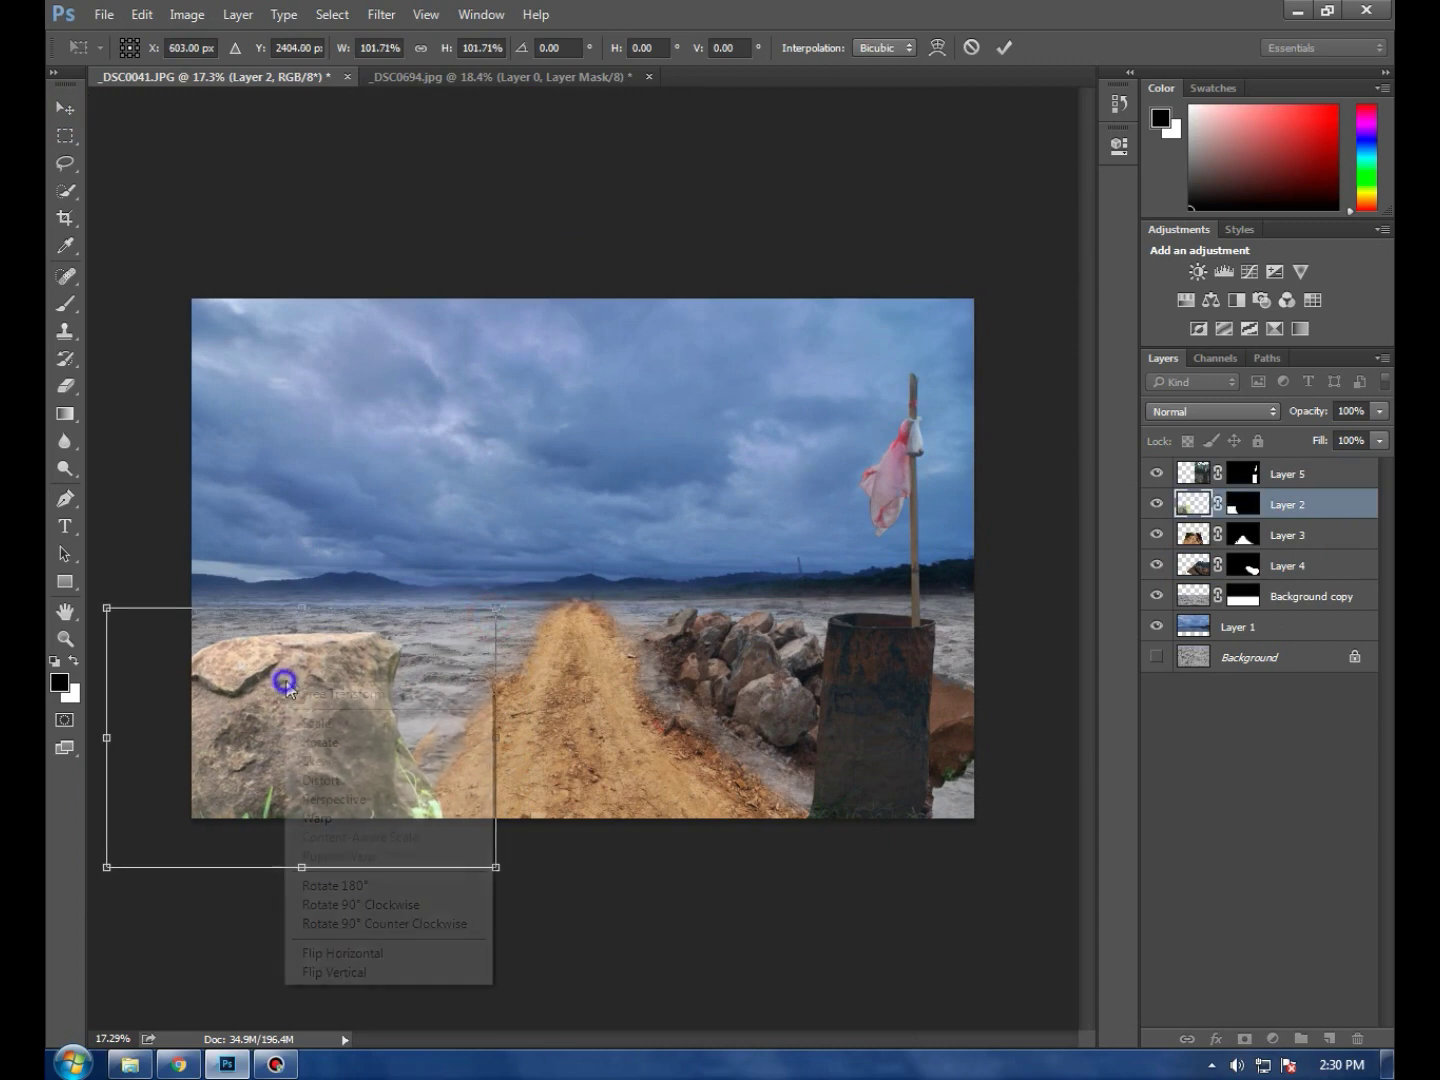
pyautogui.click(355, 905)
pyautogui.hotkey('ctrl', 'z')
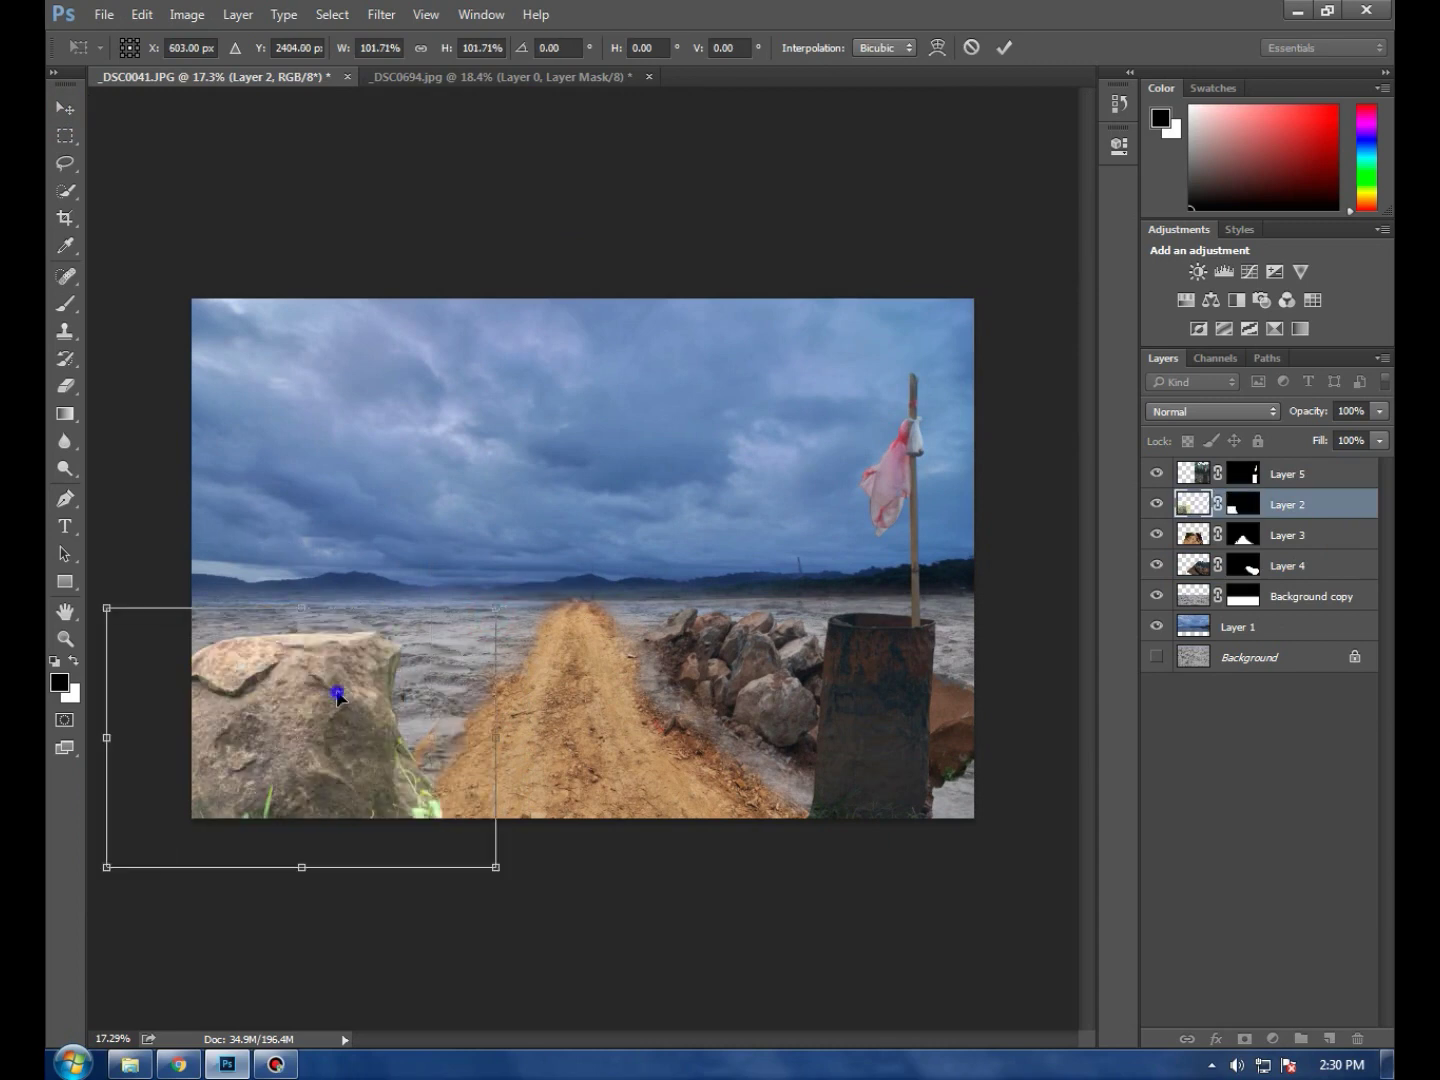
pyautogui.rightClick(338, 692)
pyautogui.click(395, 962)
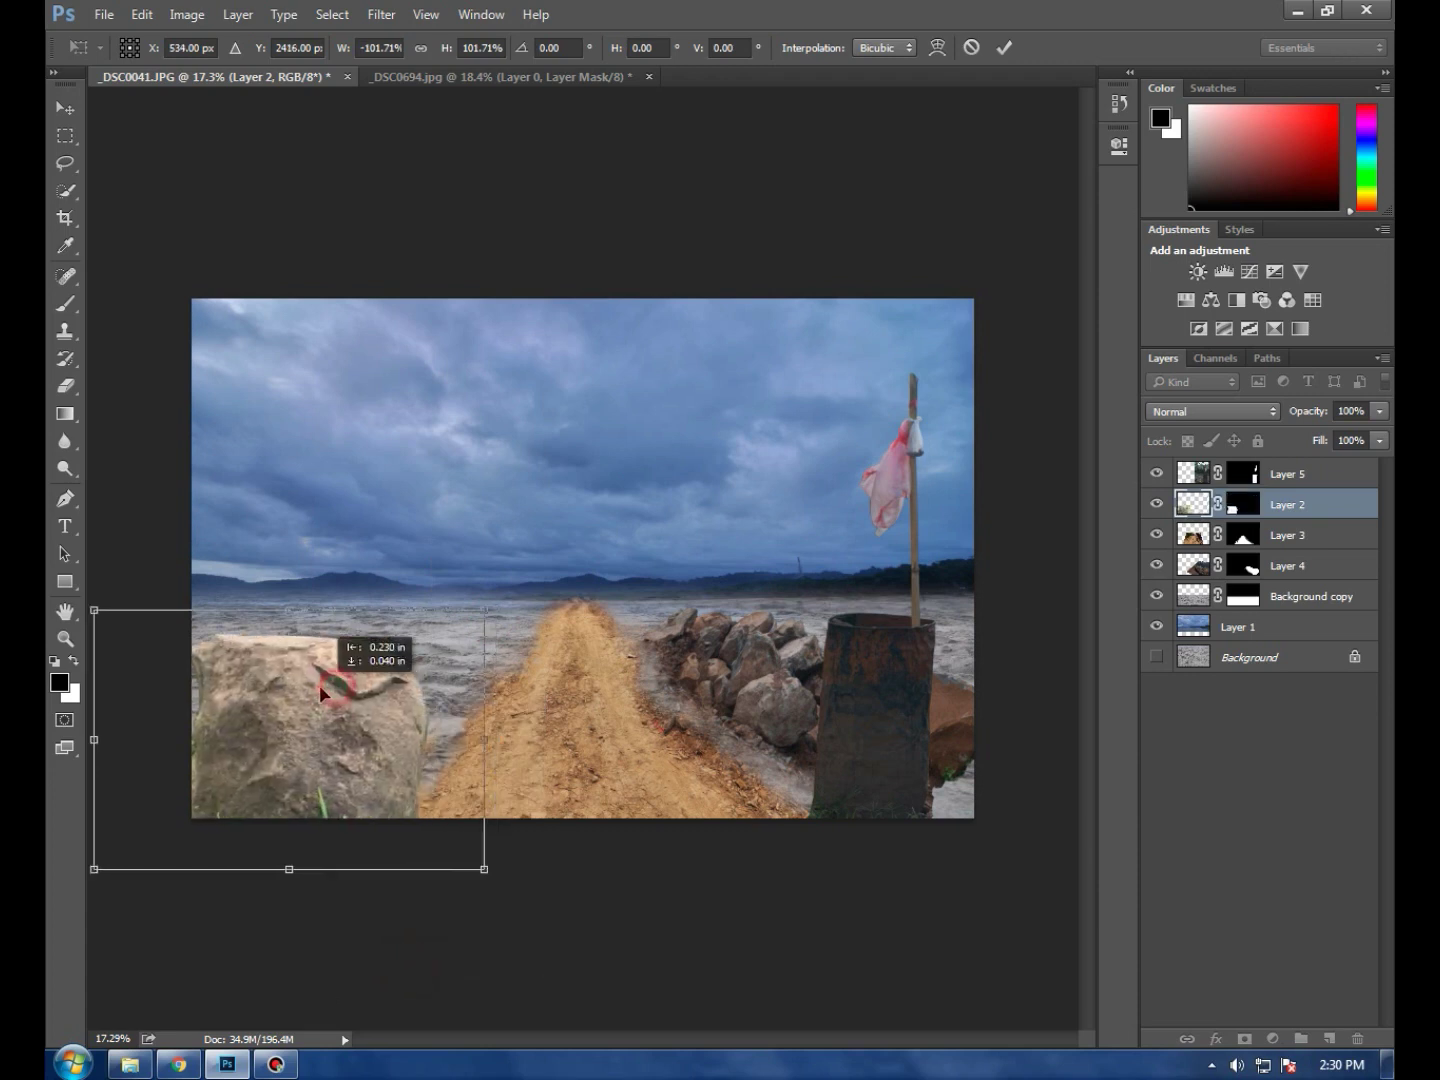
pyautogui.moveTo(496, 608); pyautogui.dragTo(498, 597)
pyautogui.click(1004, 47)
pyautogui.scroll(3, 469, 644)
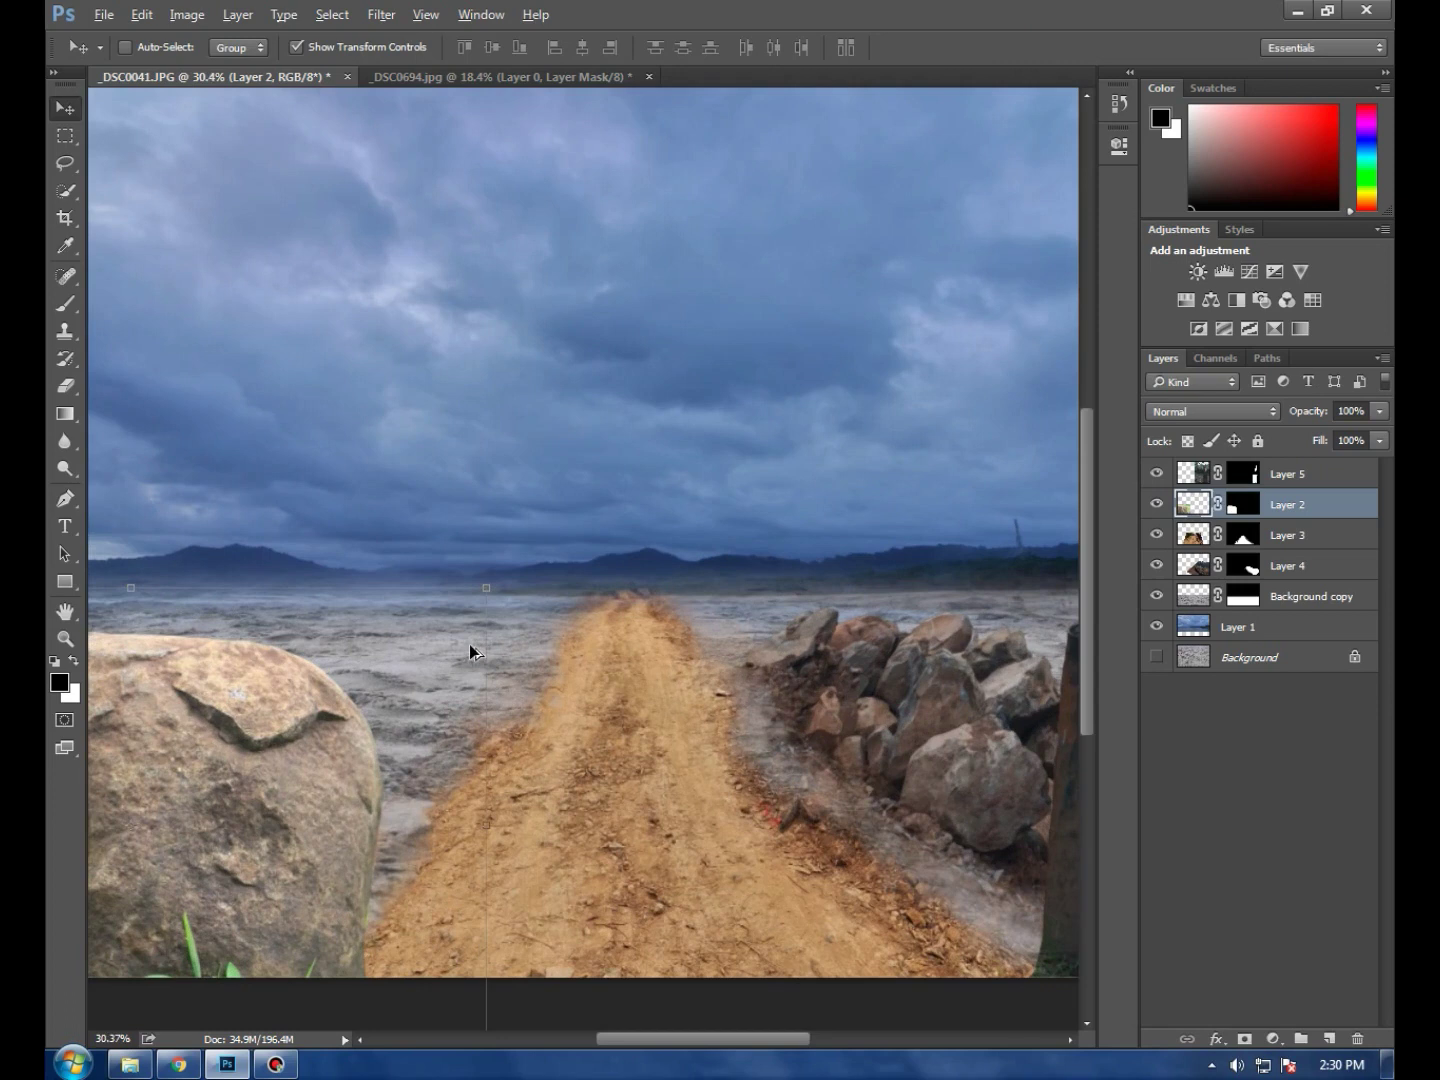
pyautogui.scroll(-3, 651, 651)
pyautogui.scroll(-1, 651, 651)
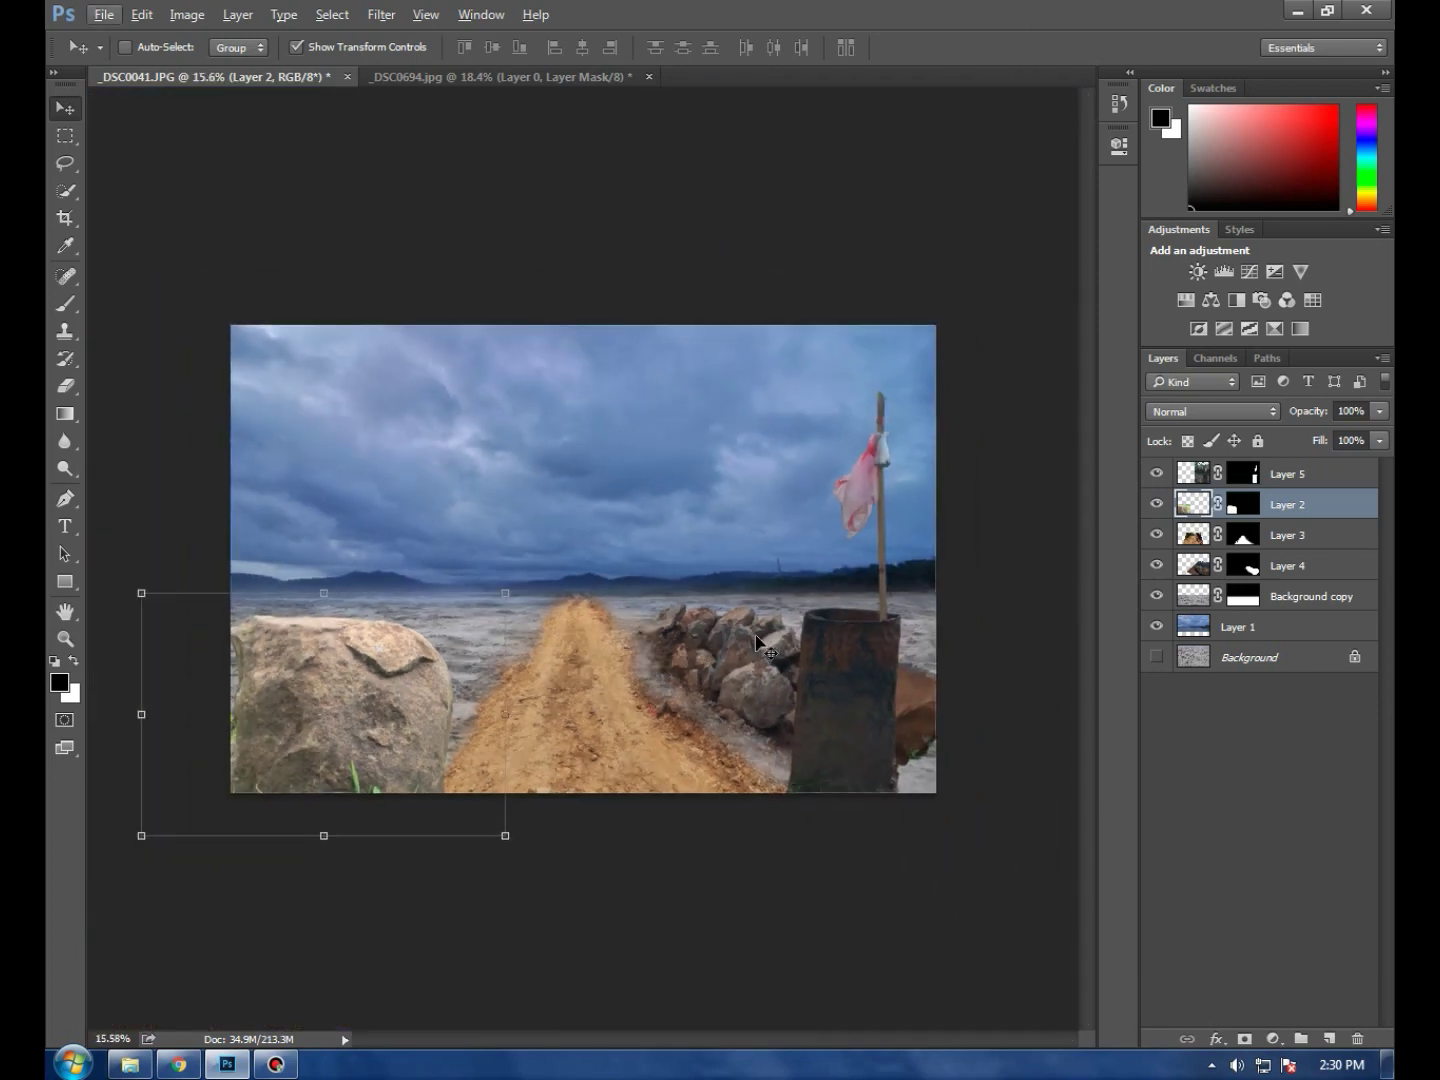
pyautogui.scroll(3, 629, 619)
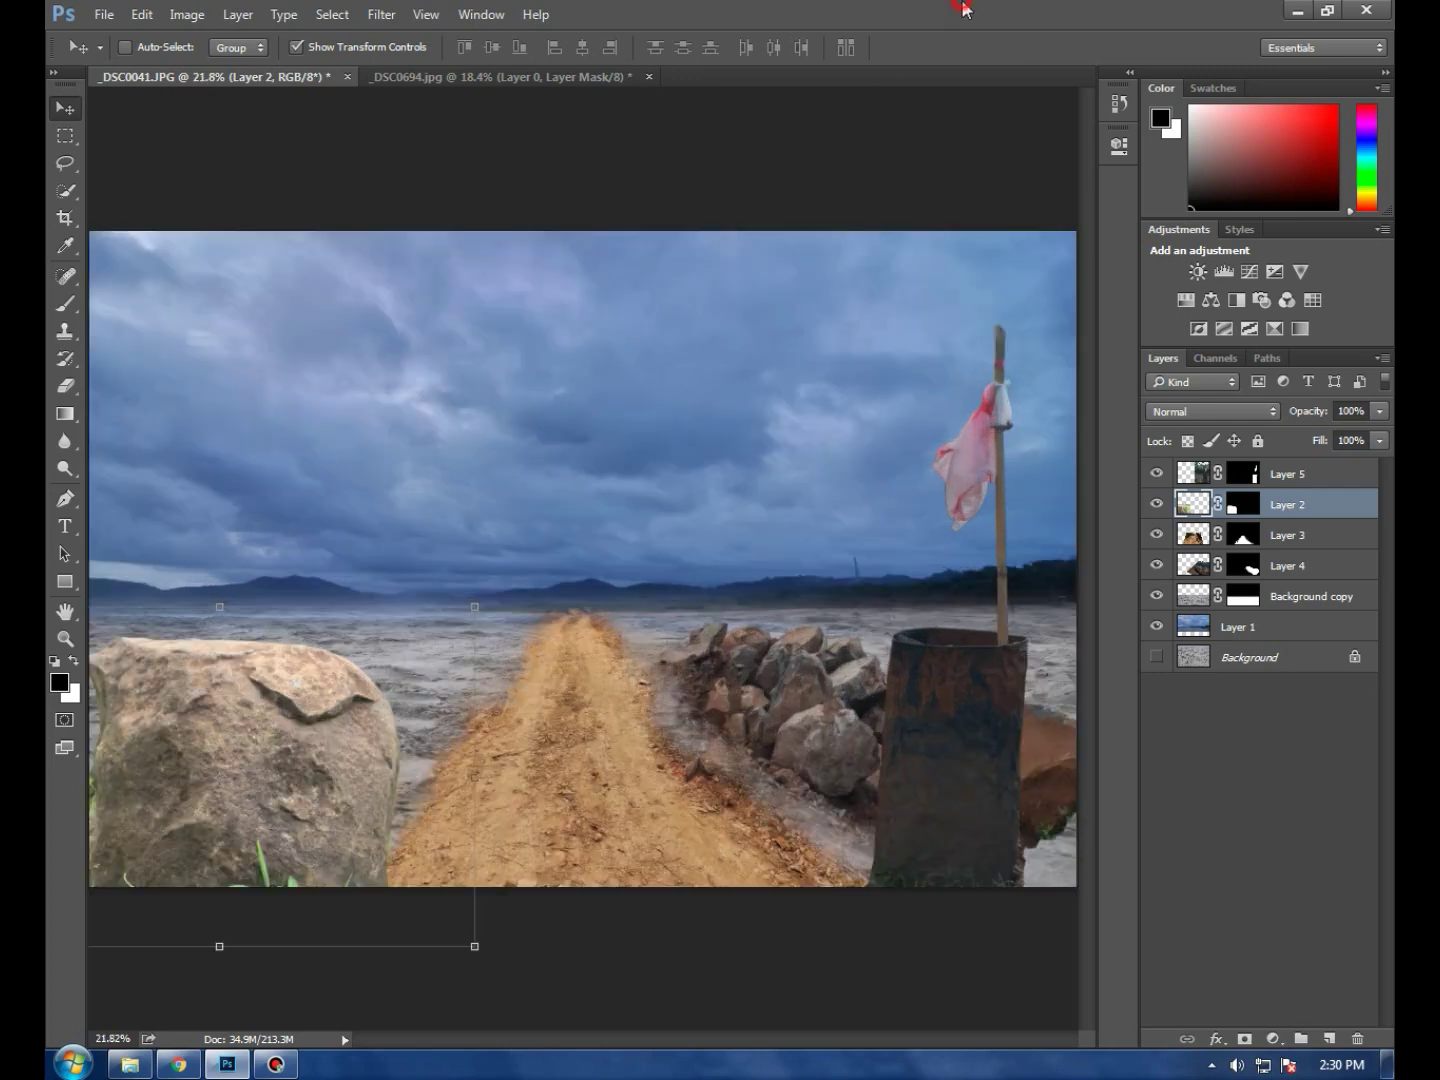
pyautogui.scroll(2, 684, 700)
pyautogui.scroll(-4, 682, 696)
pyautogui.scroll(-2, 682, 696)
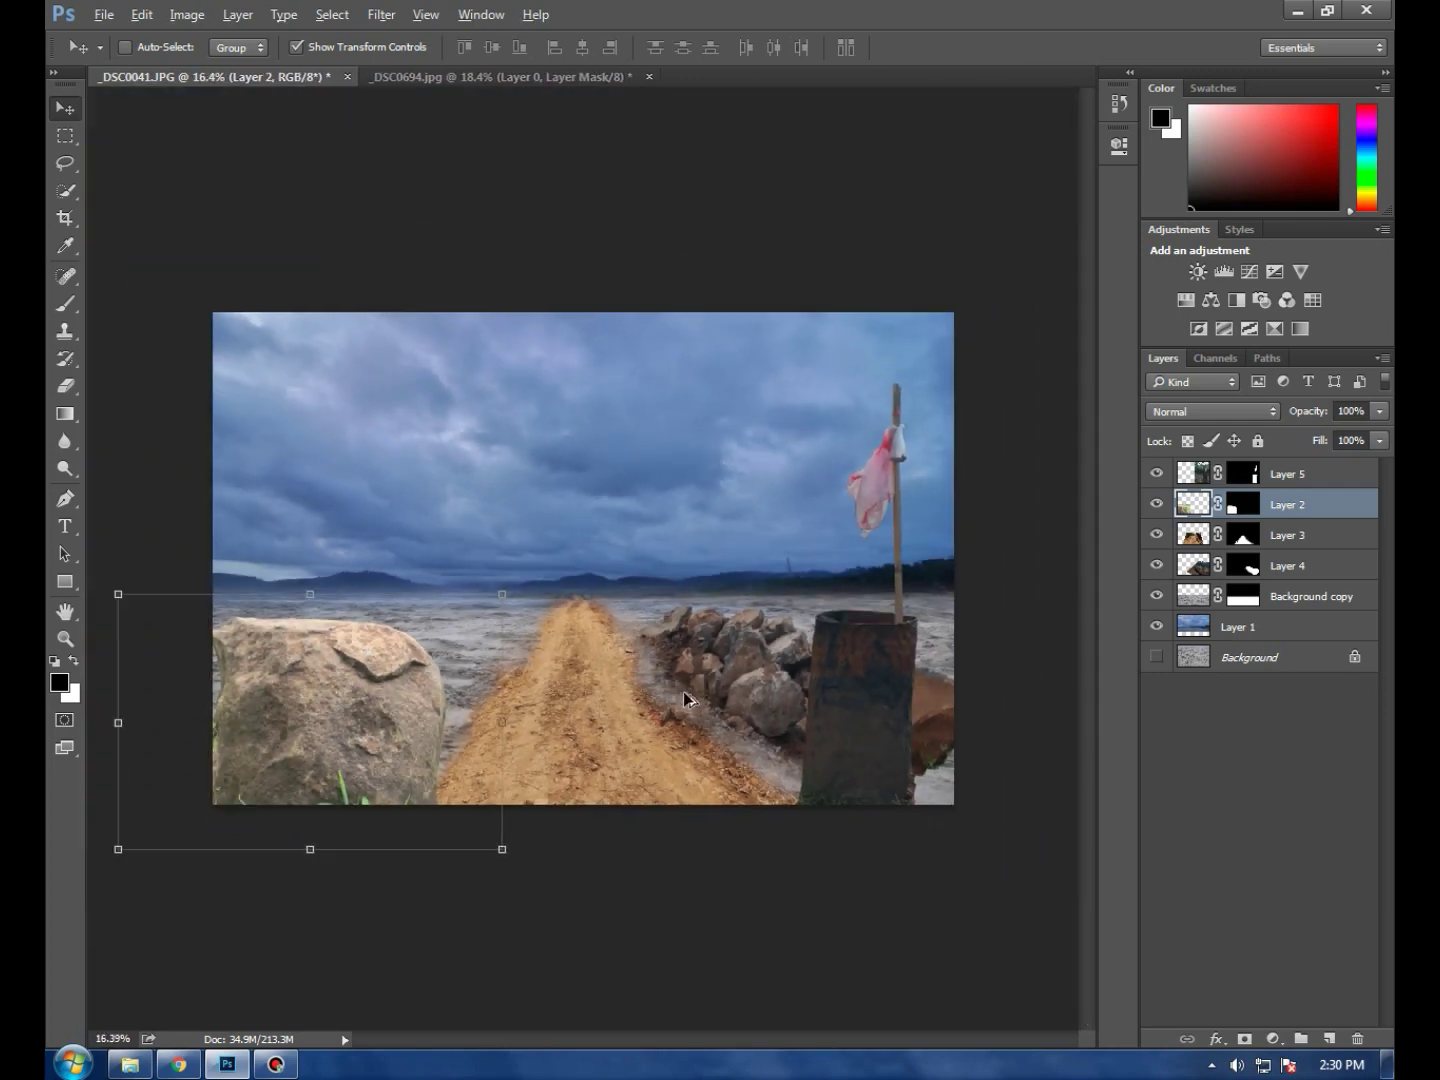
# Close the _DSC0694 flag-and-barrel document and open _DSC0047.psd
pyautogui.click(492, 76)
pyautogui.click(648, 77)
pyautogui.click(718, 405)
pyautogui.click(104, 14)
pyautogui.click(124, 57)
pyautogui.doubleClick(393, 345)
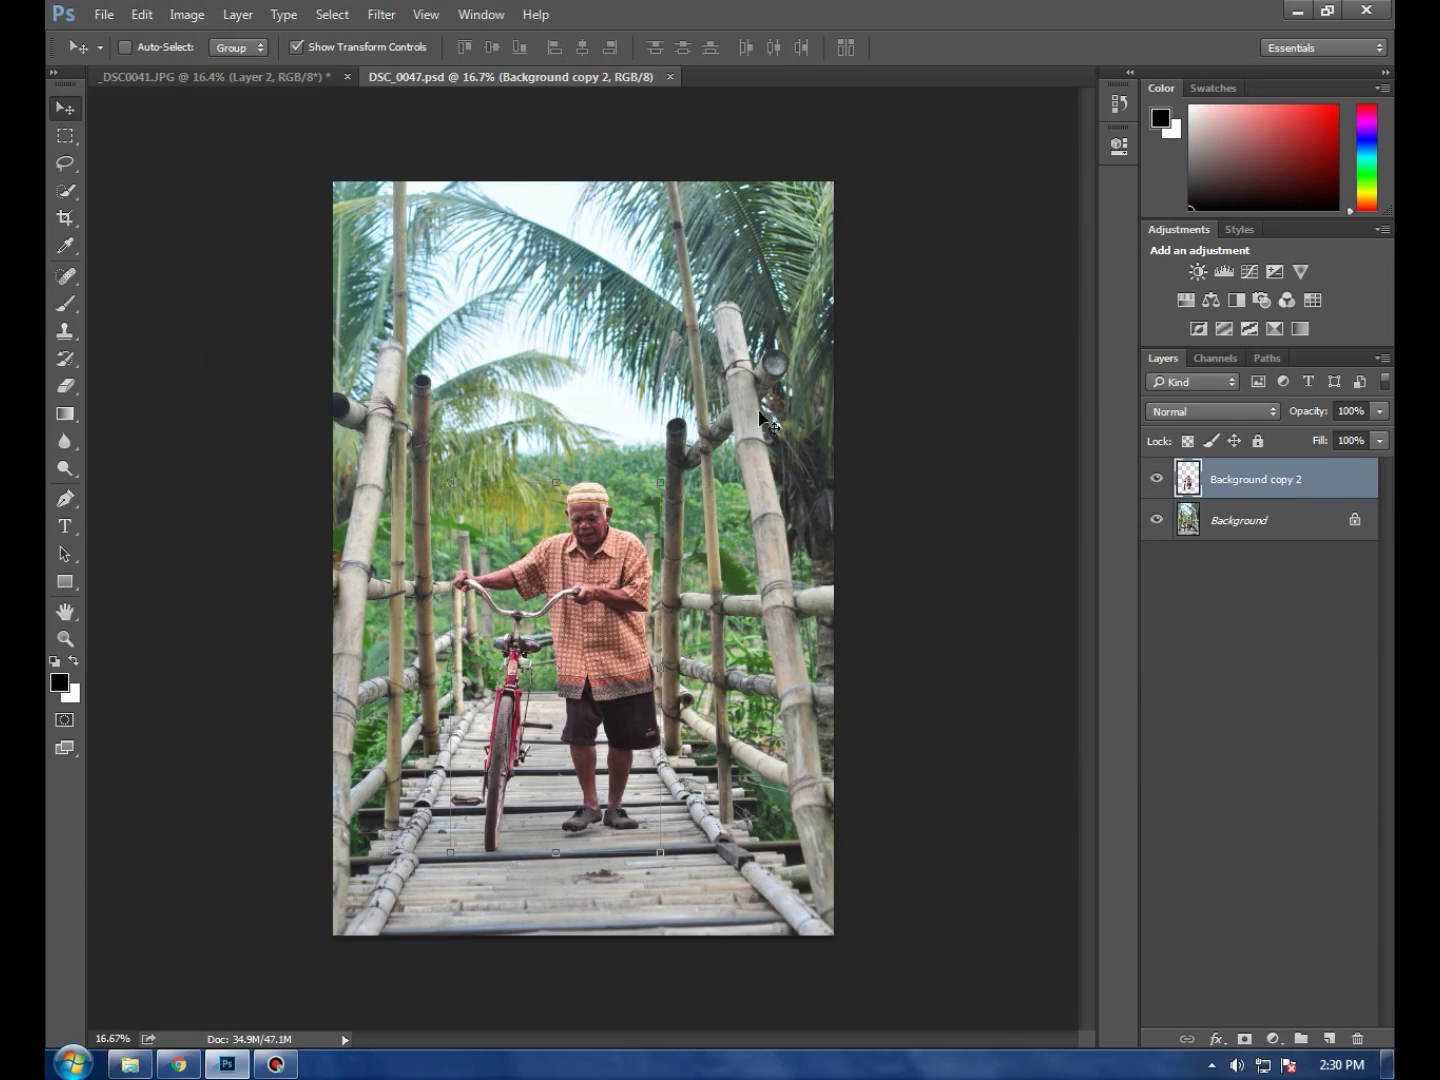
# Hide its Background, bring the old man with bicycle into the composite, scale to about 68% on the road
pyautogui.click(1157, 518)
pyautogui.moveTo(611, 596); pyautogui.dragTo(626, 680)
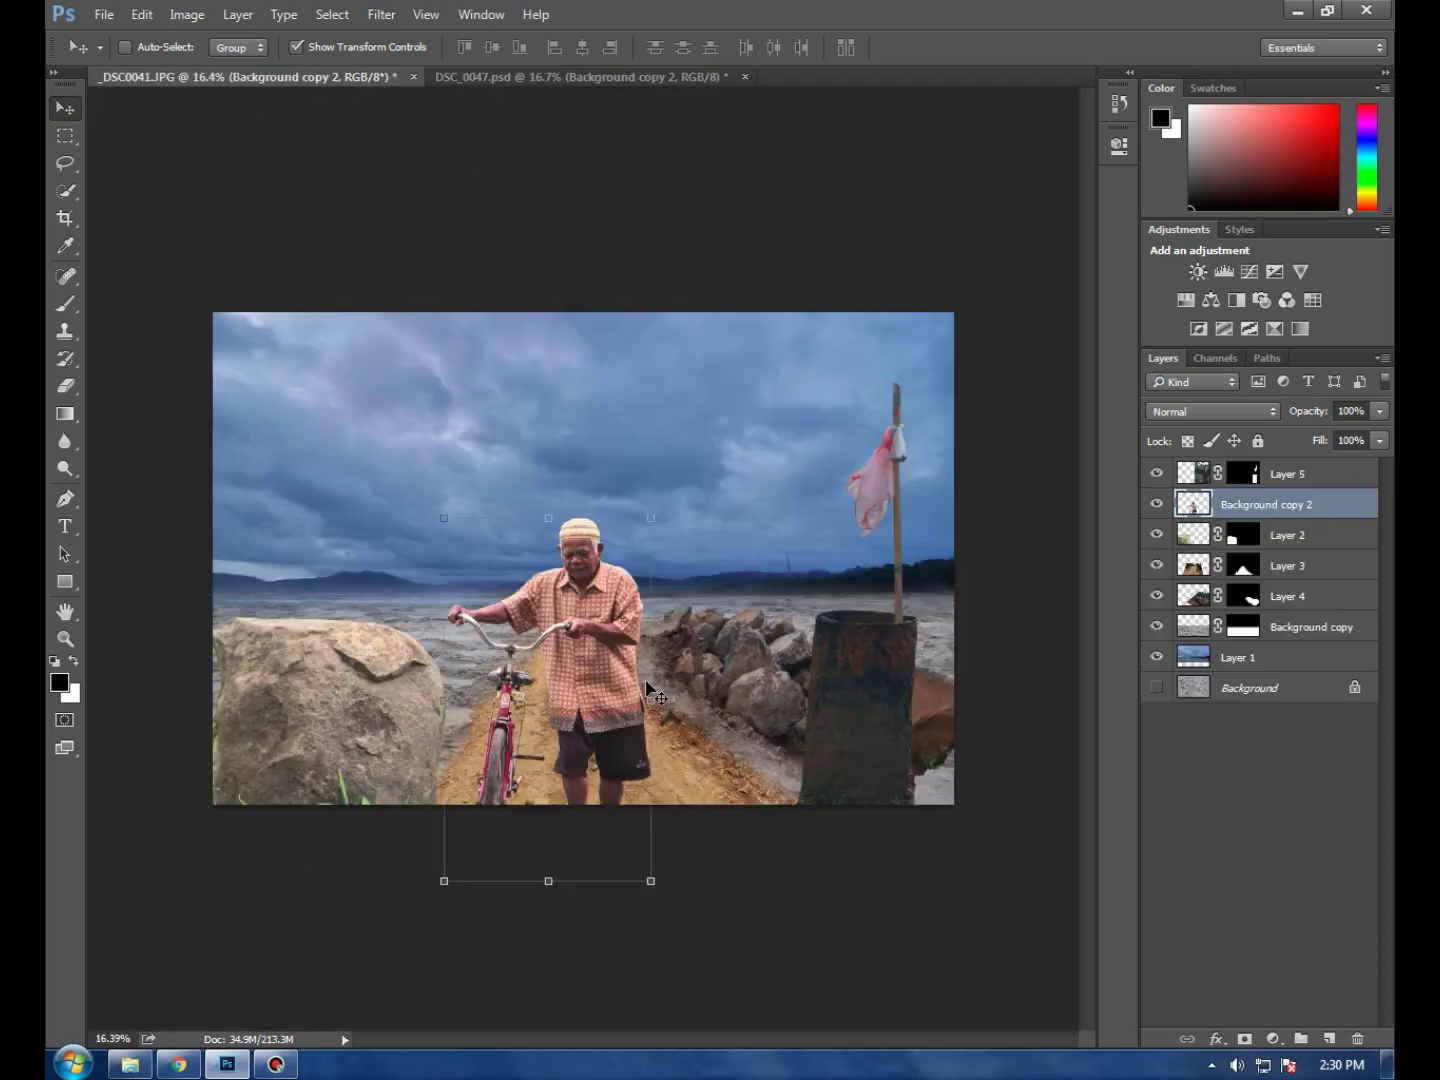
pyautogui.moveTo(626, 680); pyautogui.dragTo(630, 598)
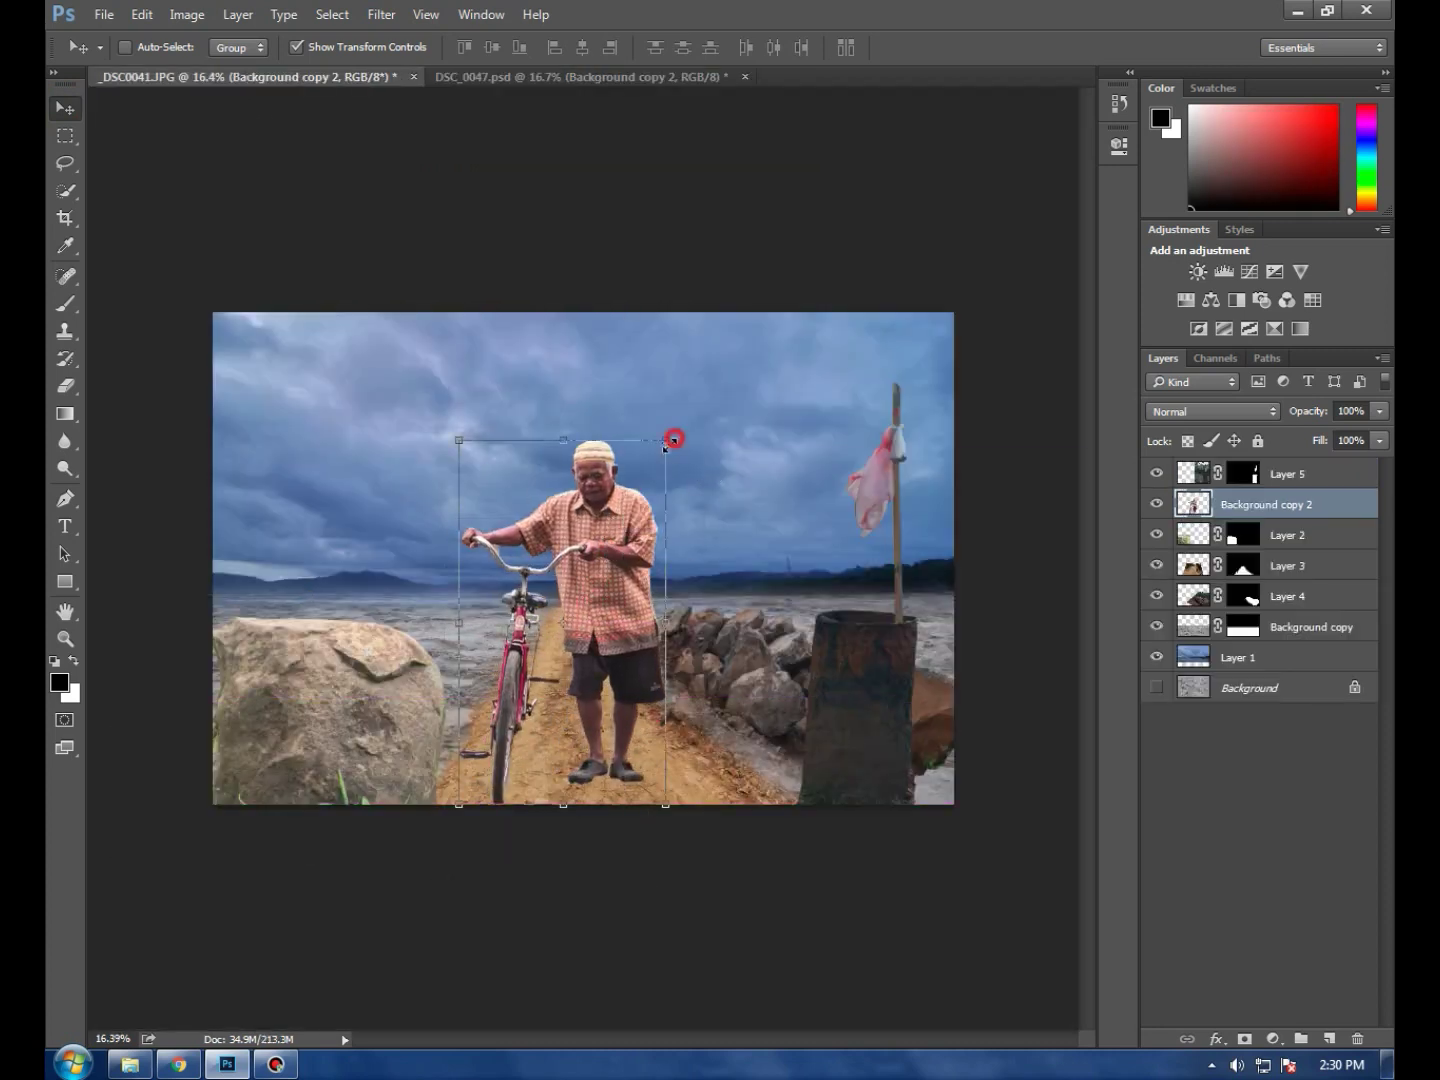
pyautogui.moveTo(666, 440); pyautogui.dragTo(603, 550)
pyautogui.moveTo(558, 620); pyautogui.dragTo(593, 591)
pyautogui.moveTo(638, 524); pyautogui.dragTo(633, 520)
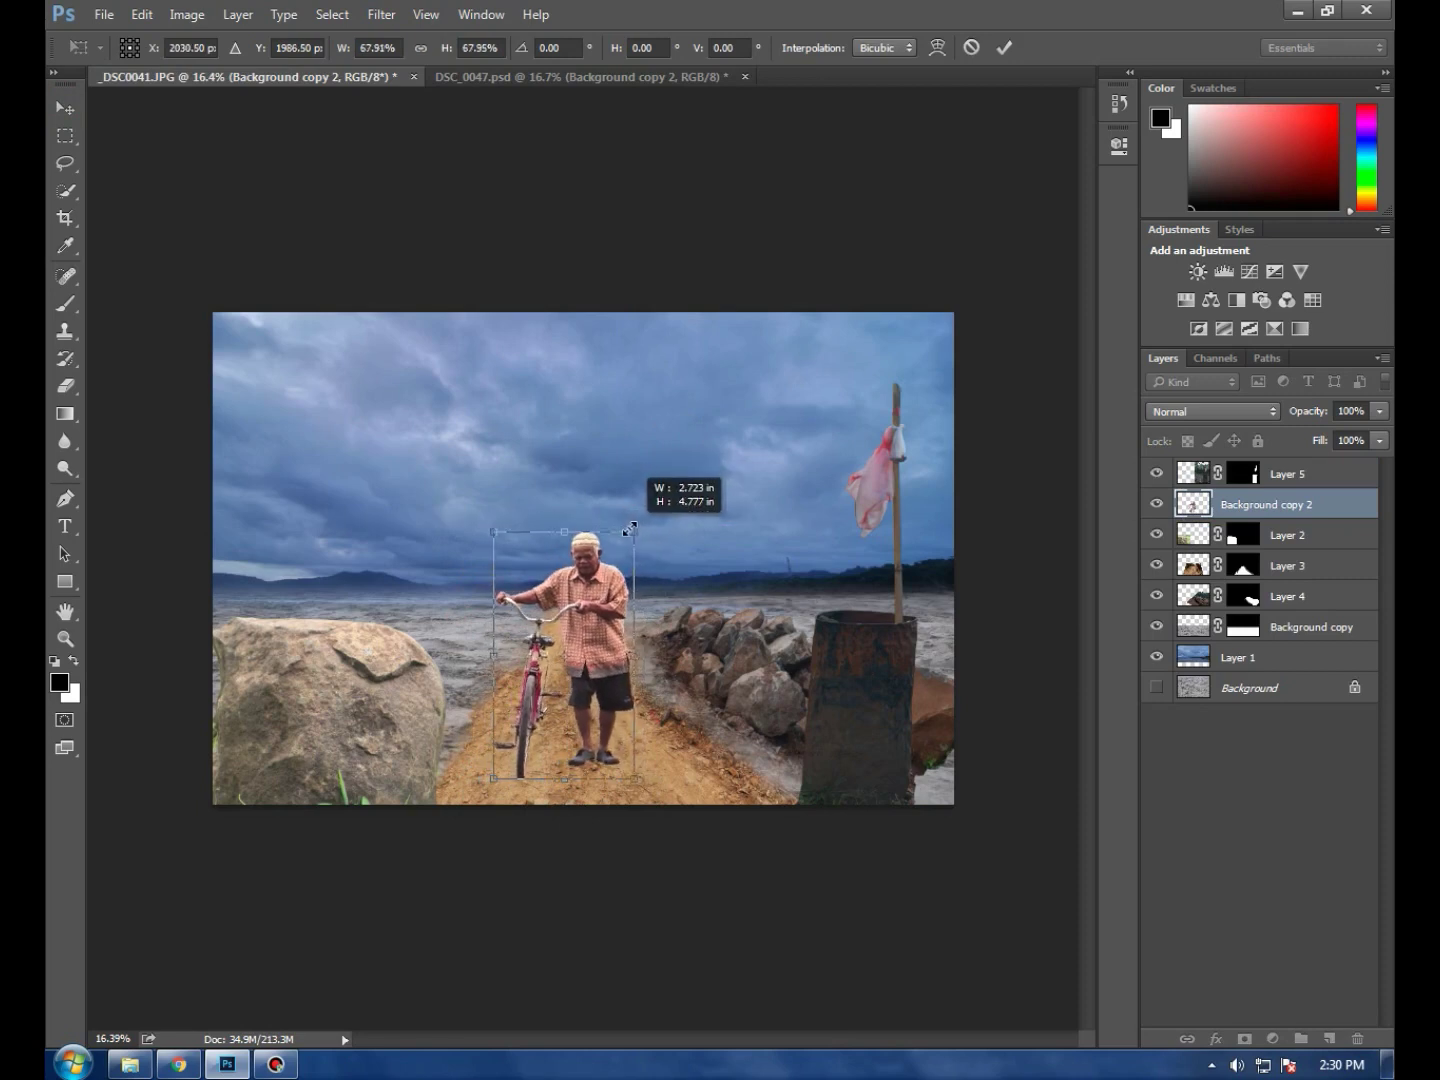
pyautogui.scroll(3, 598, 566)
pyautogui.scroll(2, 619, 628)
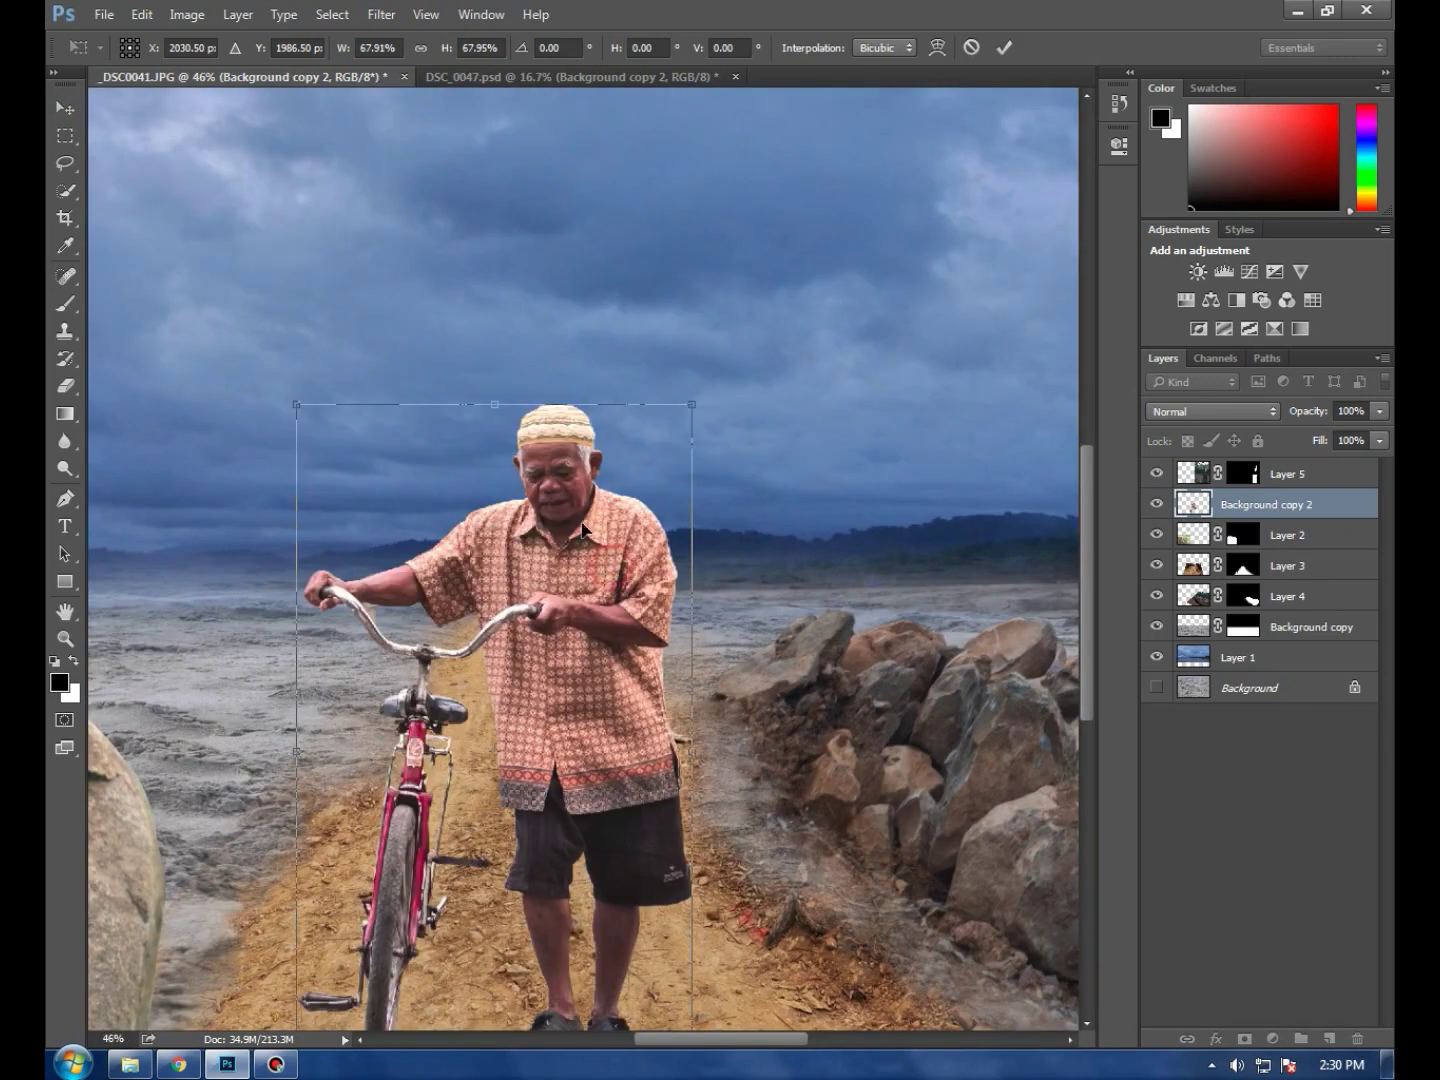
pyautogui.moveTo(588, 537); pyautogui.dragTo(569, 525)
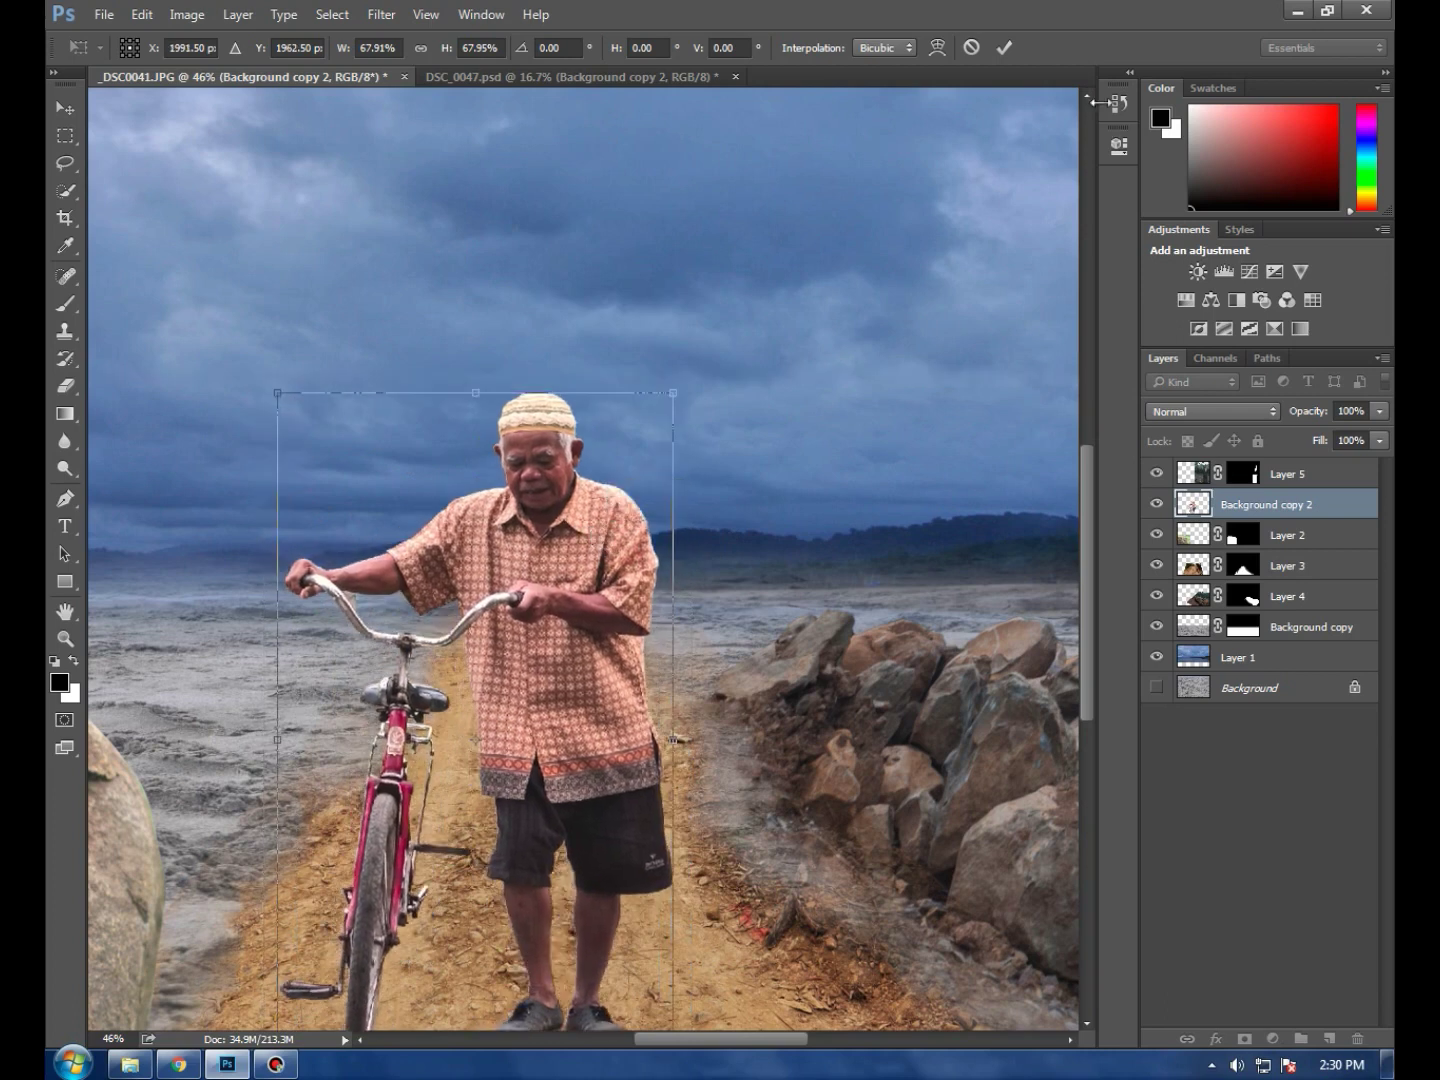
pyautogui.click(1008, 48)
# Select Layers 5 through 4 together and shift them to the right
pyautogui.scroll(-2, 1072, 559)
pyautogui.scroll(-2, 1000, 585)
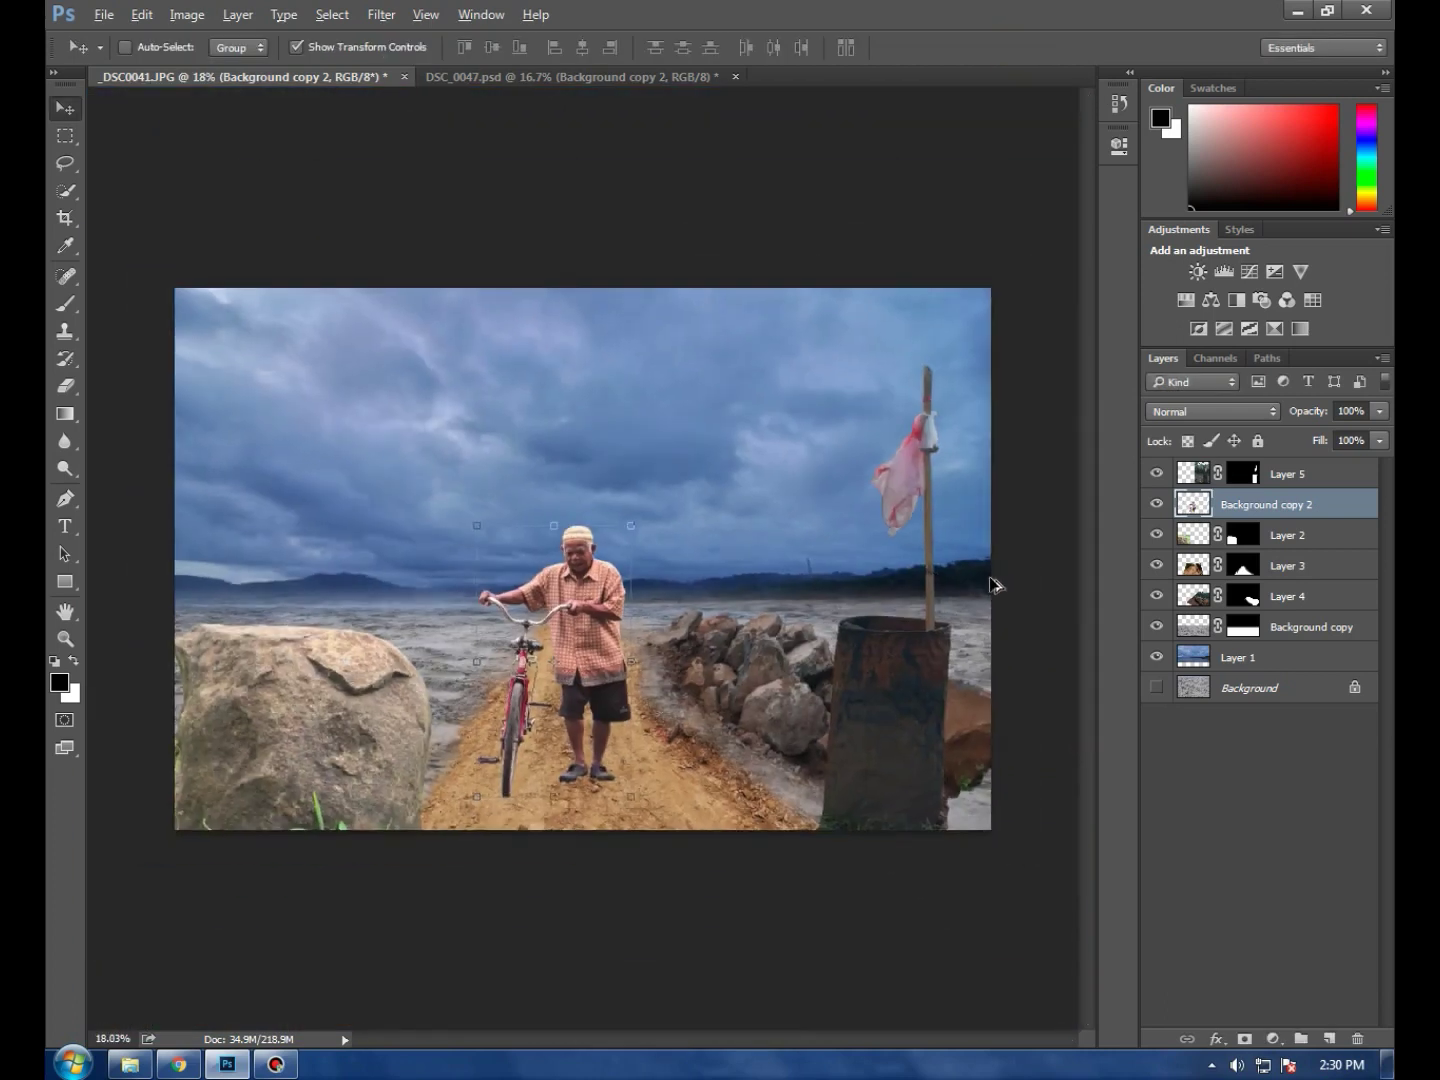
pyautogui.scroll(-2, 1000, 585)
pyautogui.click(1303, 474)
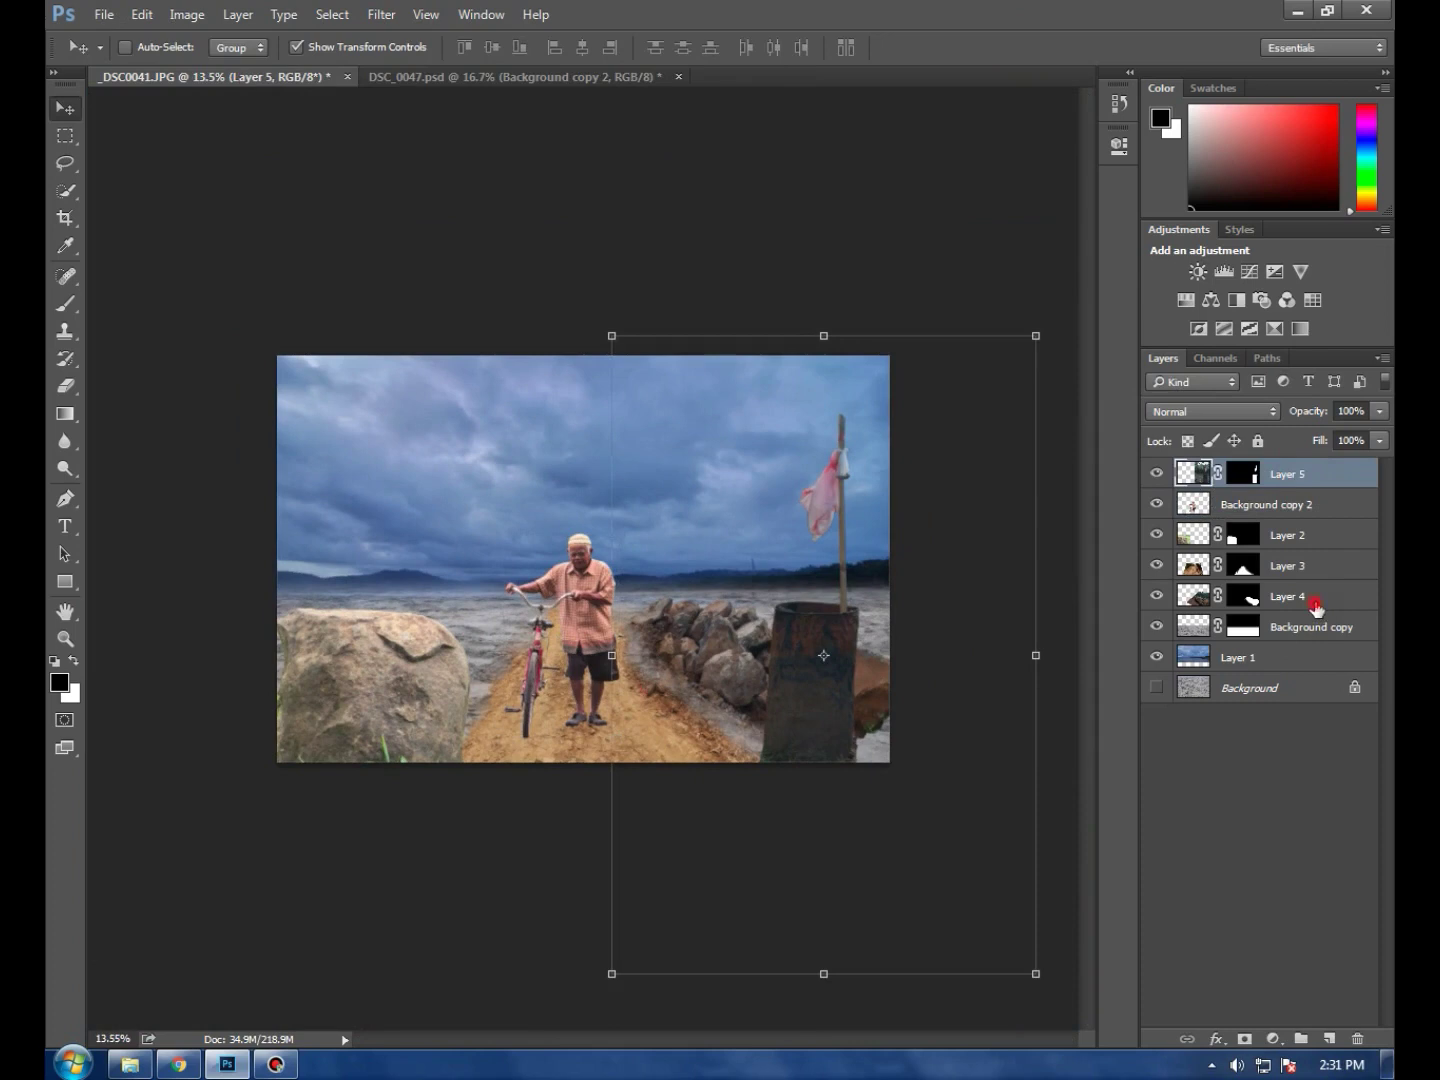
pyautogui.keyDown('shift'); pyautogui.click(1313, 603); pyautogui.keyUp('shift')
pyautogui.moveTo(606, 617); pyautogui.dragTo(670, 617)
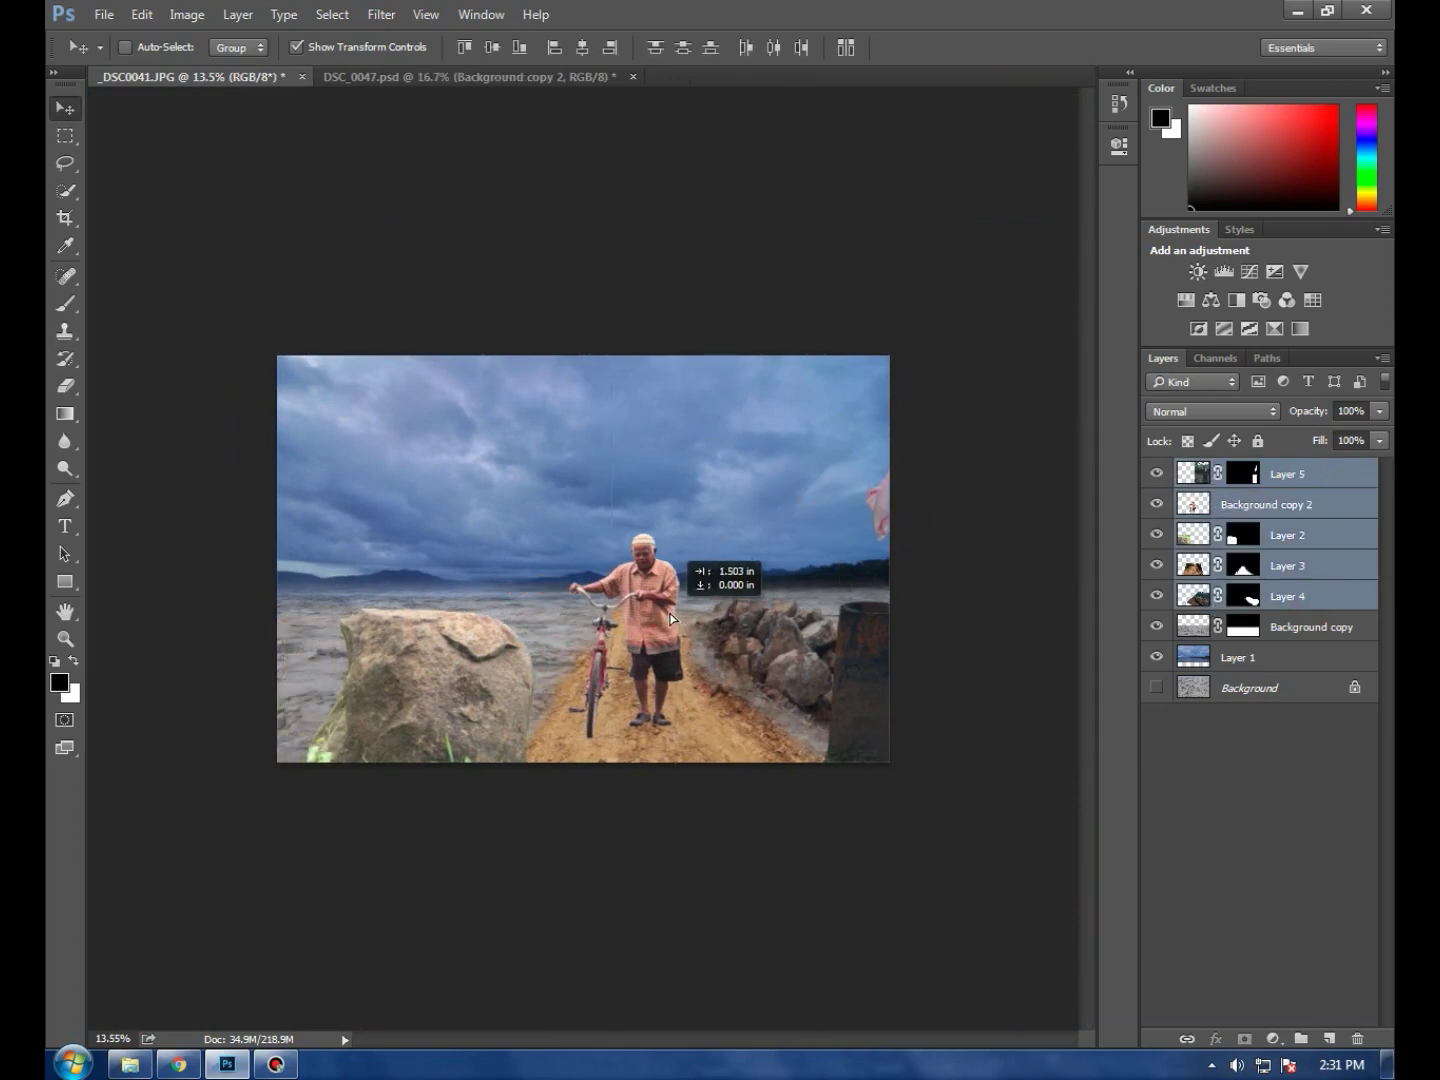
pyautogui.moveTo(670, 617); pyautogui.dragTo(691, 611)
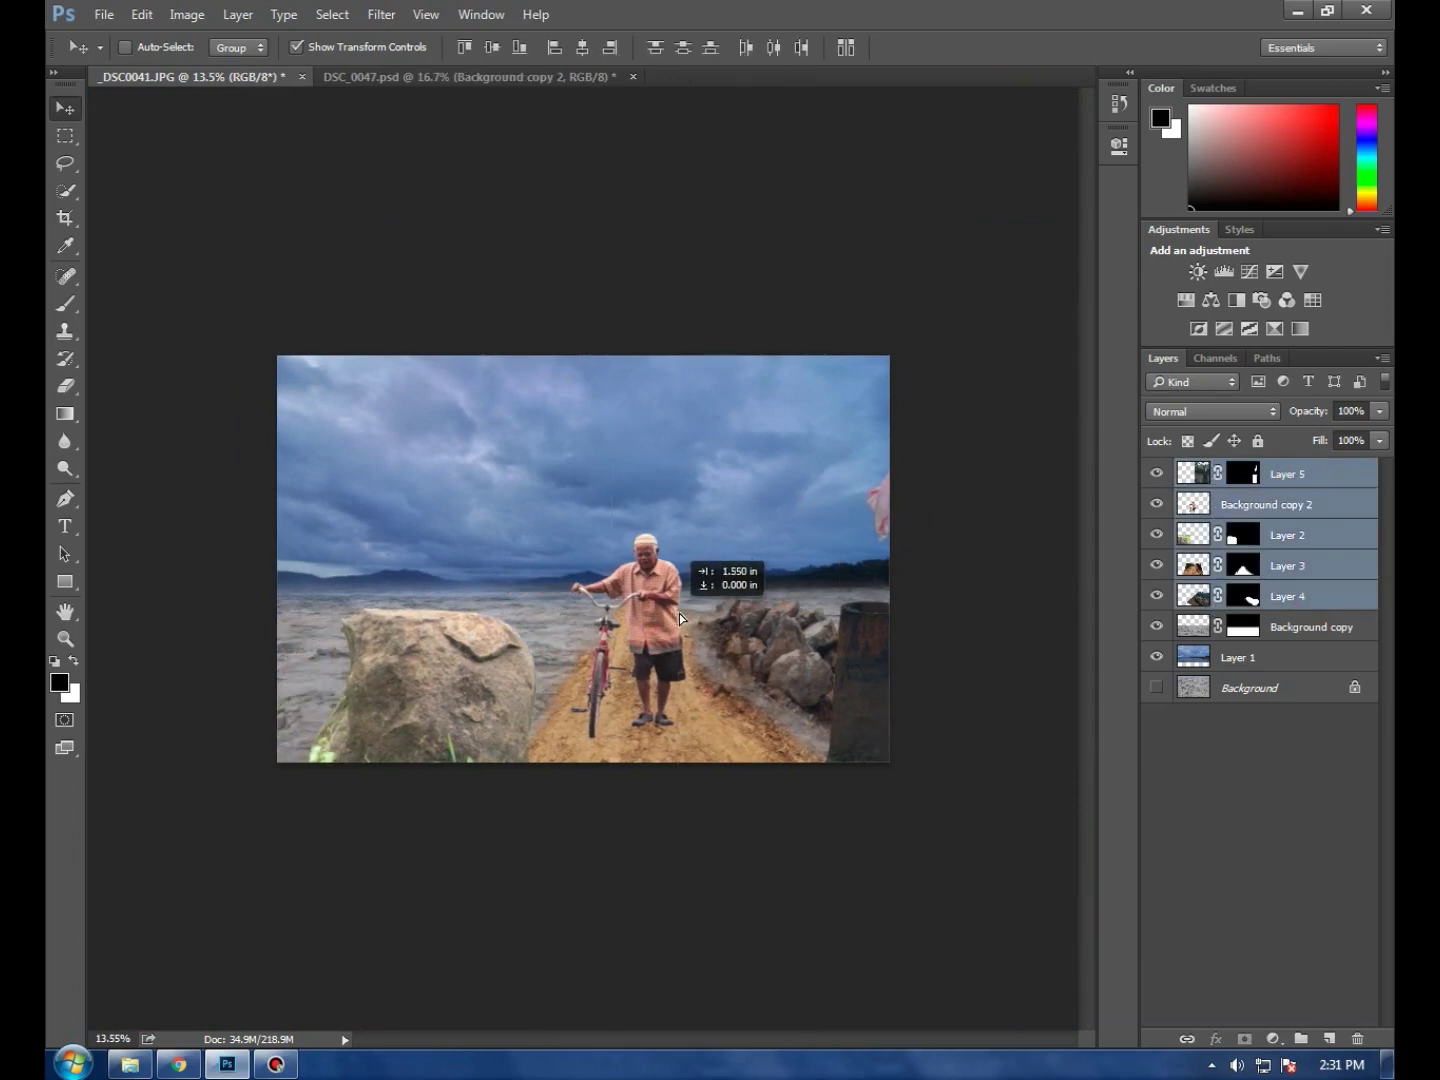
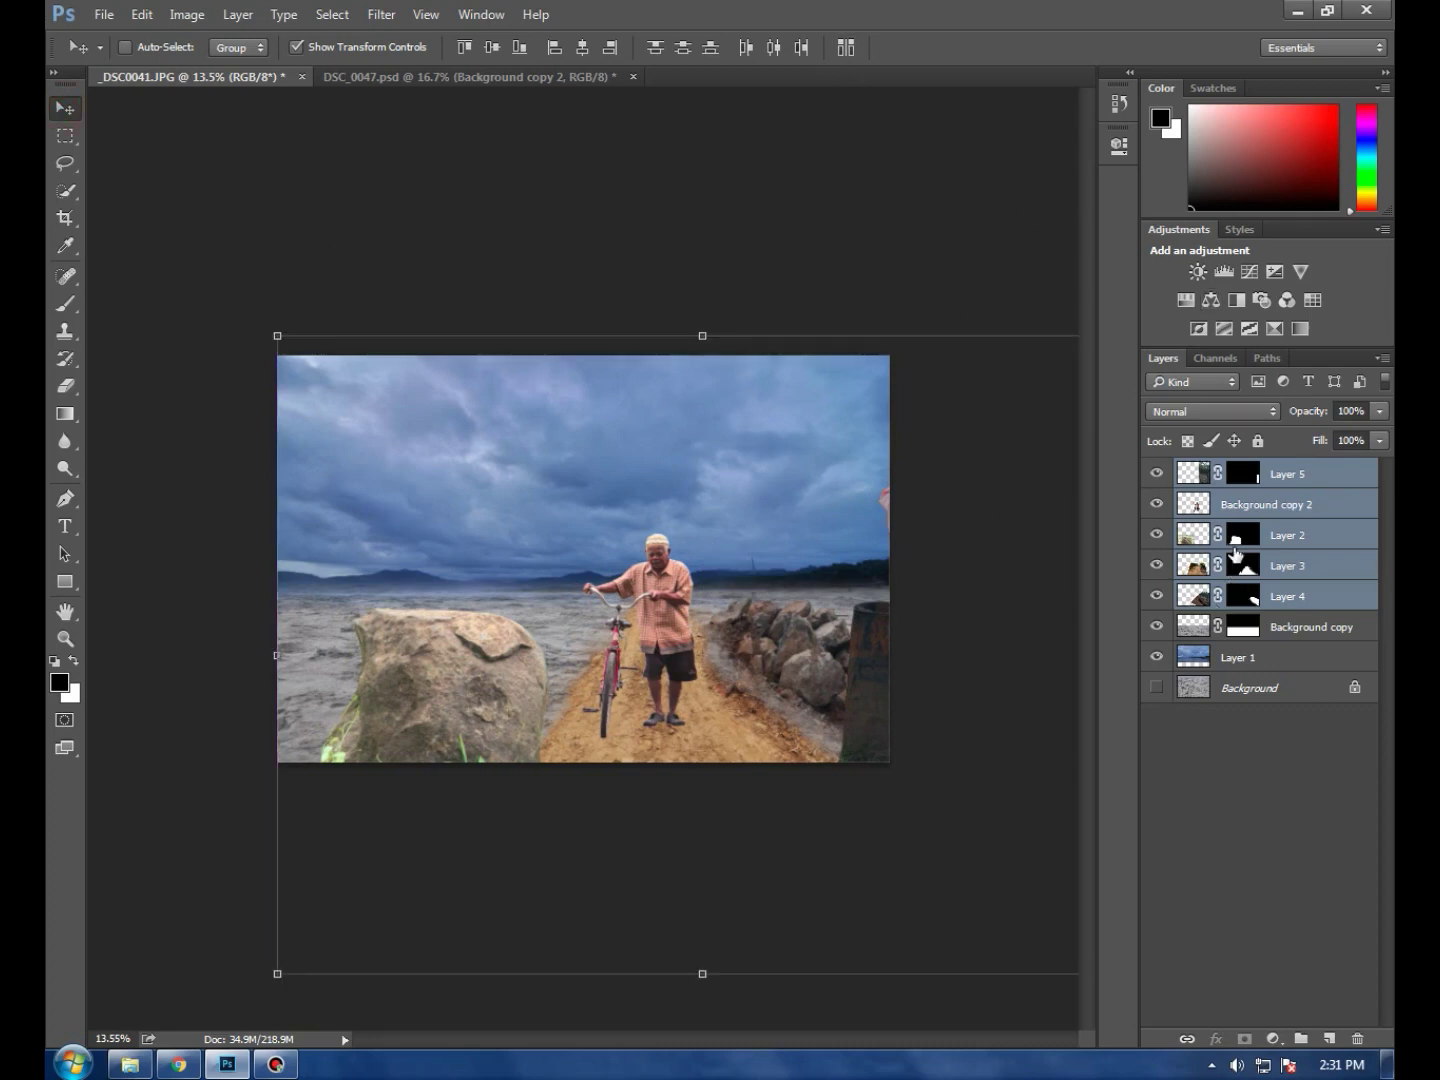
# Try placing the barrel layer behind the rock at about 111%, then cancel and undo it
pyautogui.click(1291, 536)
pyautogui.click(1301, 478)
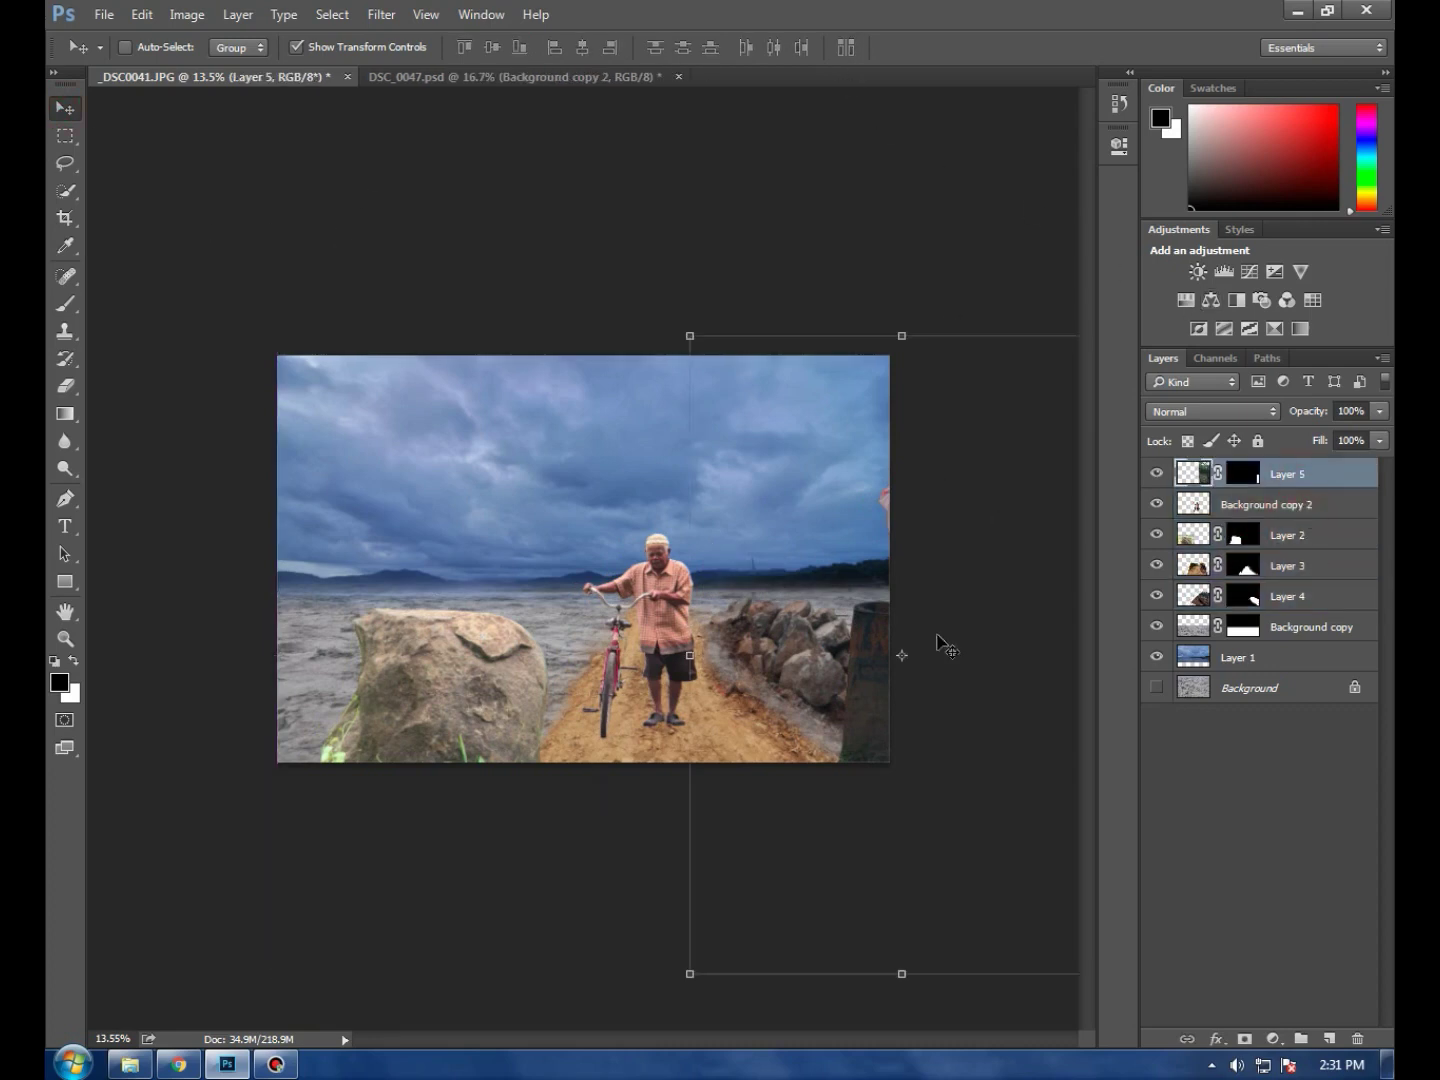
pyautogui.moveTo(872, 652); pyautogui.dragTo(472, 646)
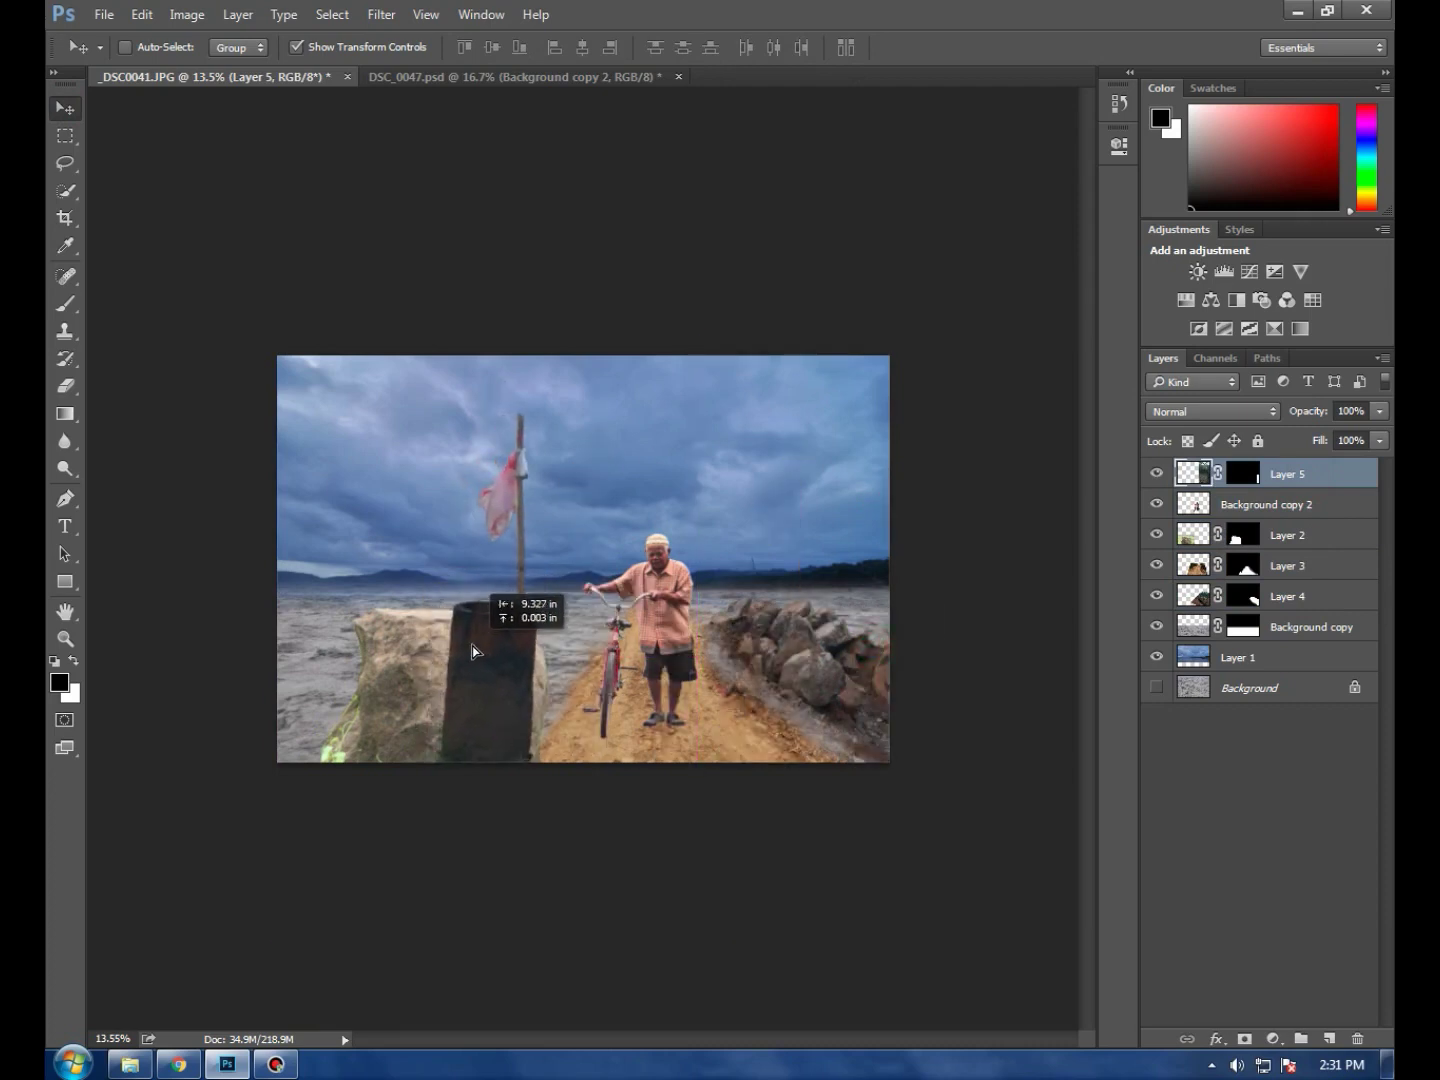
pyautogui.moveTo(1320, 471); pyautogui.dragTo(1314, 574)
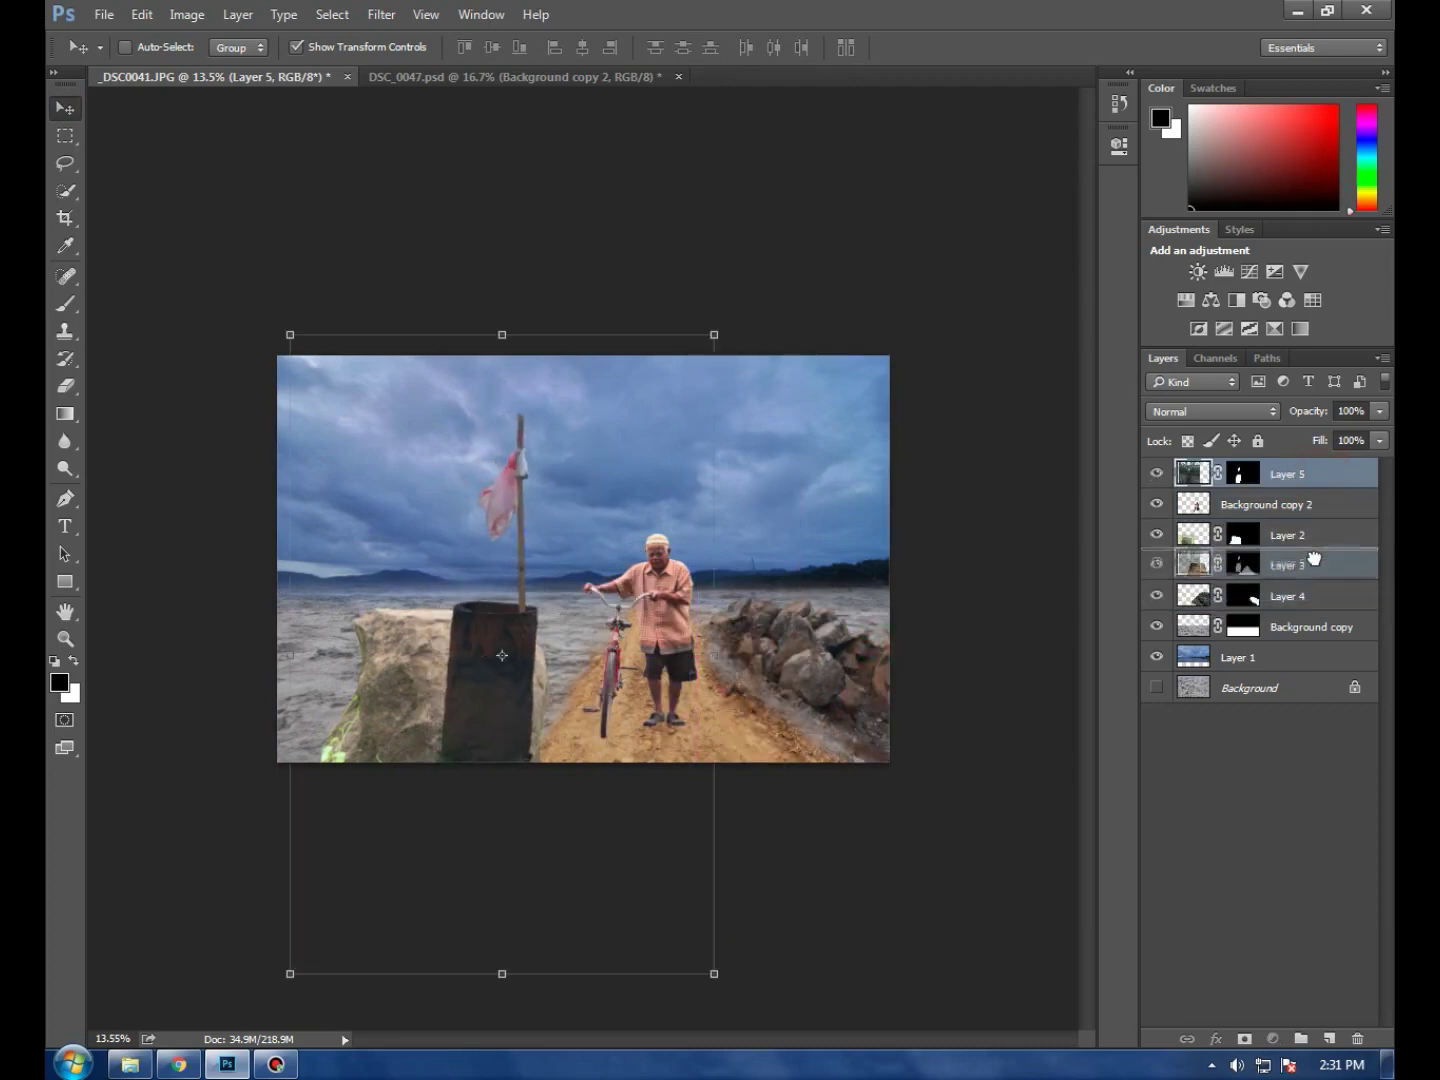
pyautogui.moveTo(1314, 575); pyautogui.dragTo(1300, 581)
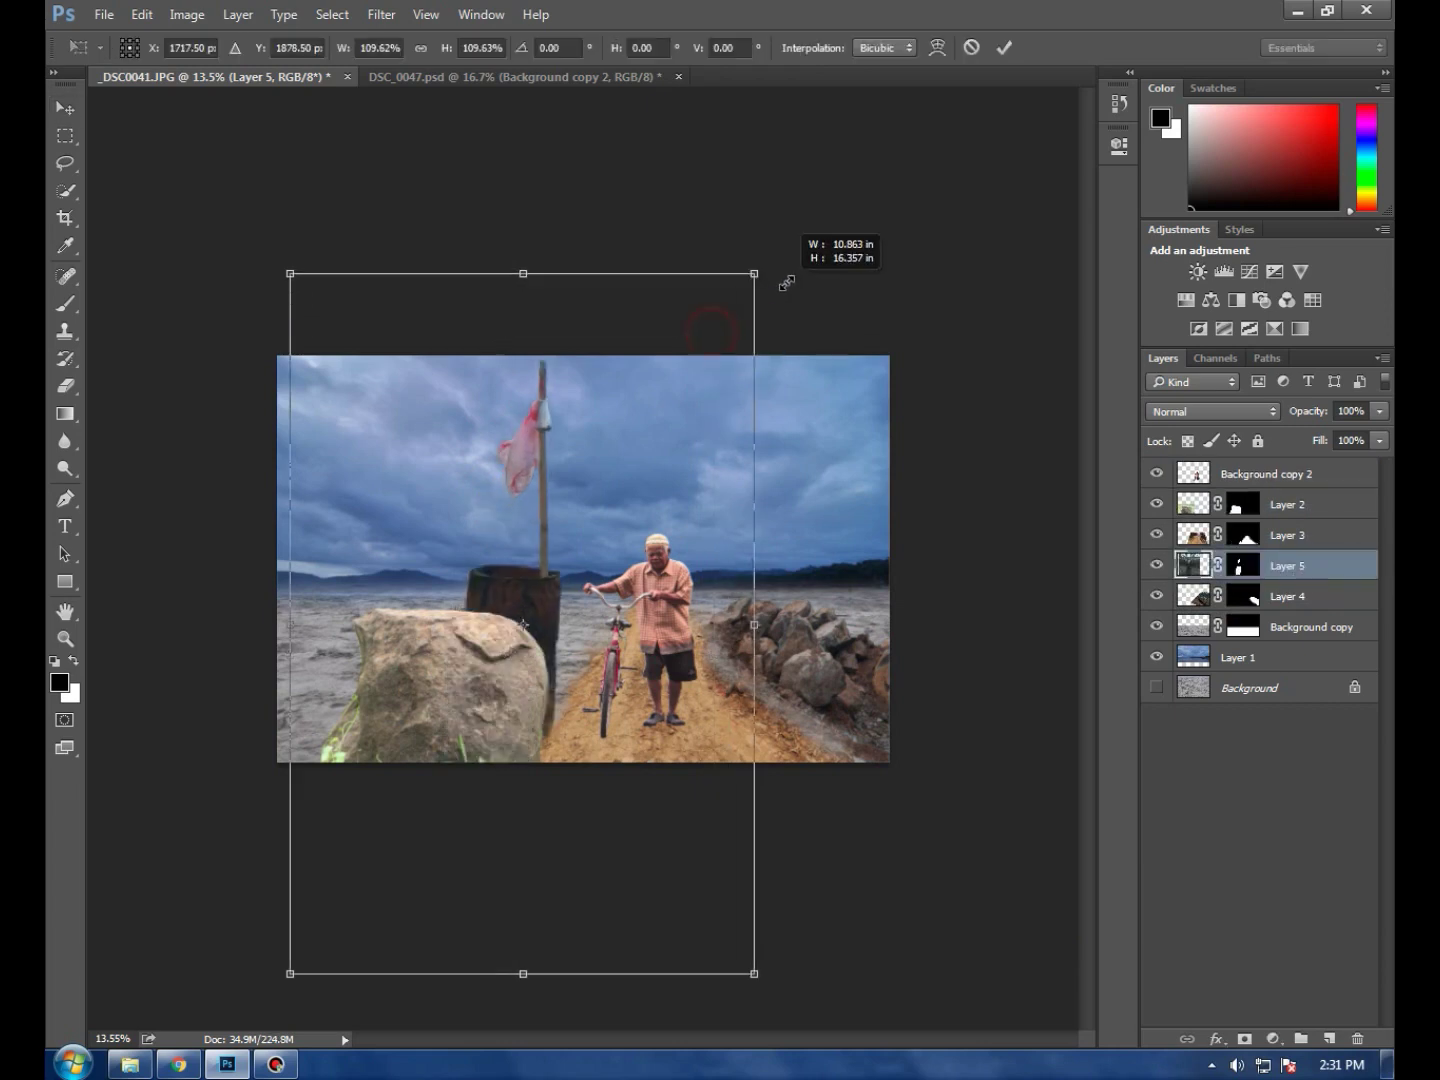
pyautogui.moveTo(714, 333); pyautogui.dragTo(761, 264)
pyautogui.moveTo(555, 607)
pyautogui.mouseDown()
pyautogui.moveTo(374, 611)
pyautogui.moveTo(355, 637)
pyautogui.mouseUp()
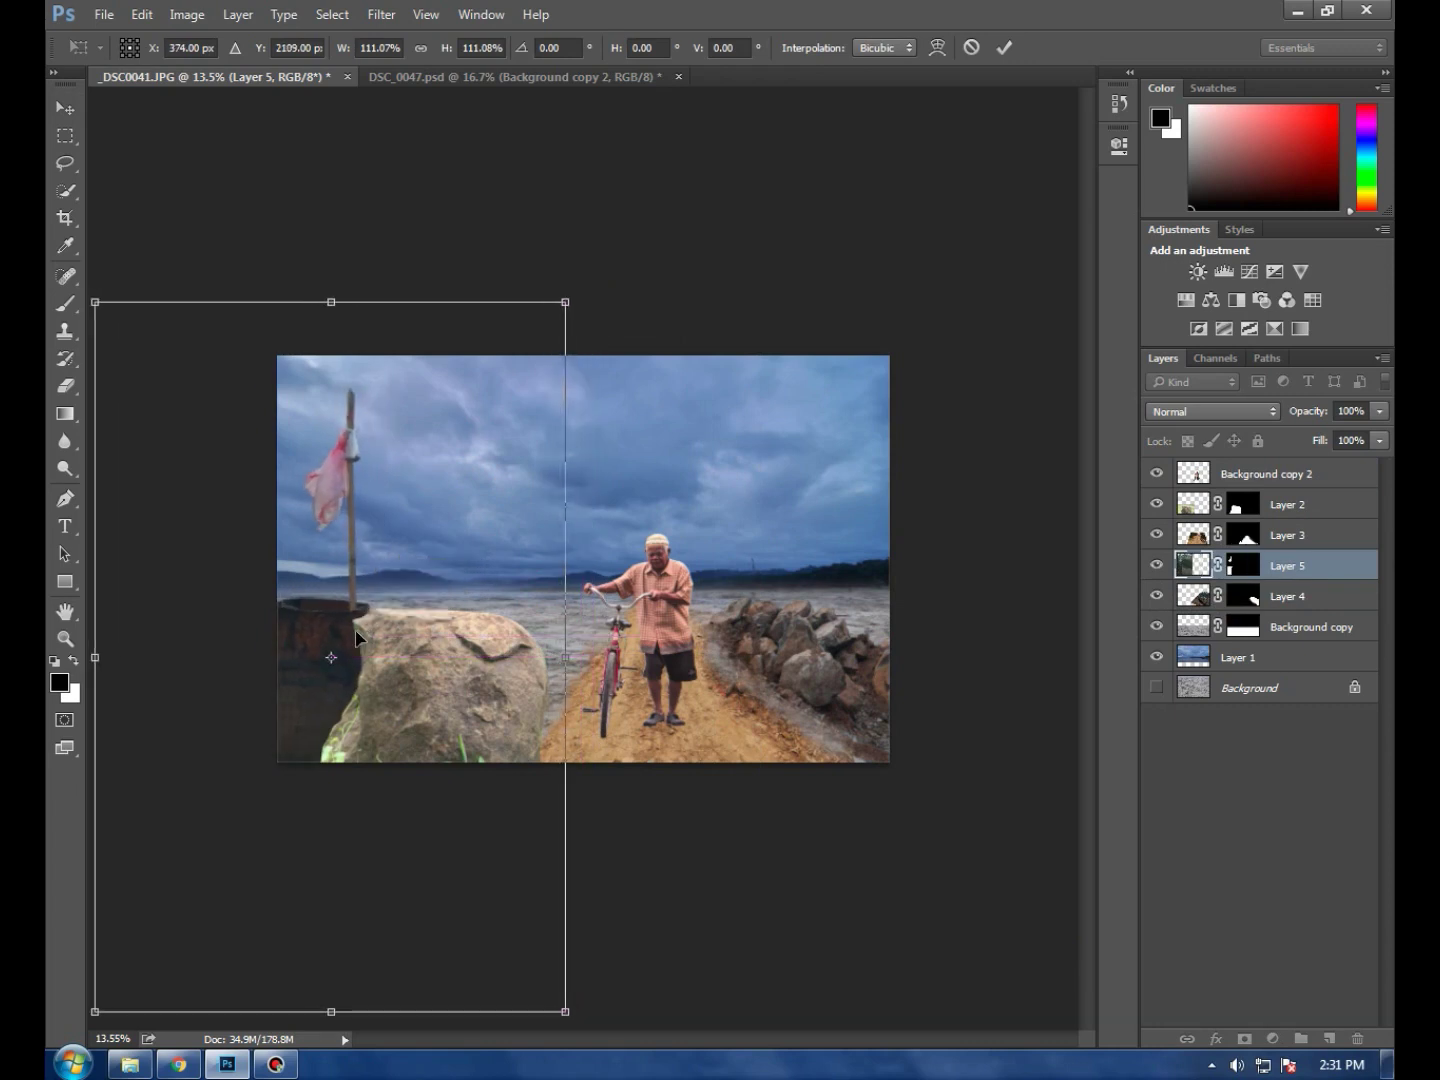
pyautogui.press('Escape')
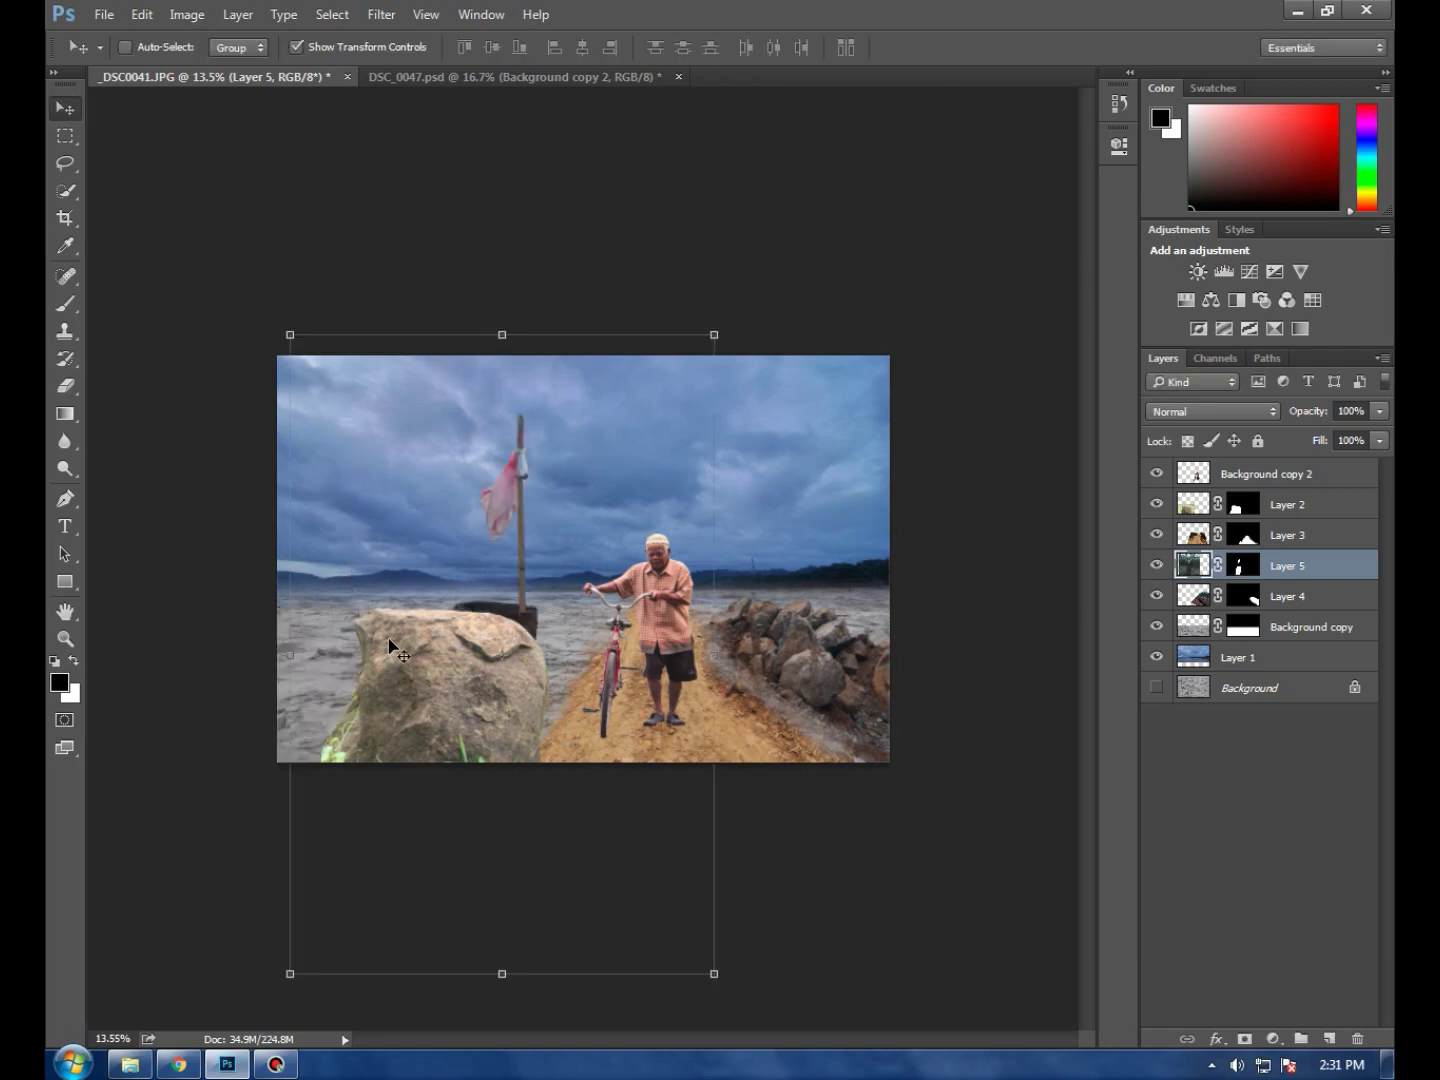
pyautogui.hotkey('ctrl', 'alt', 'z')
pyautogui.hotkey('ctrl', 'alt', 'z')
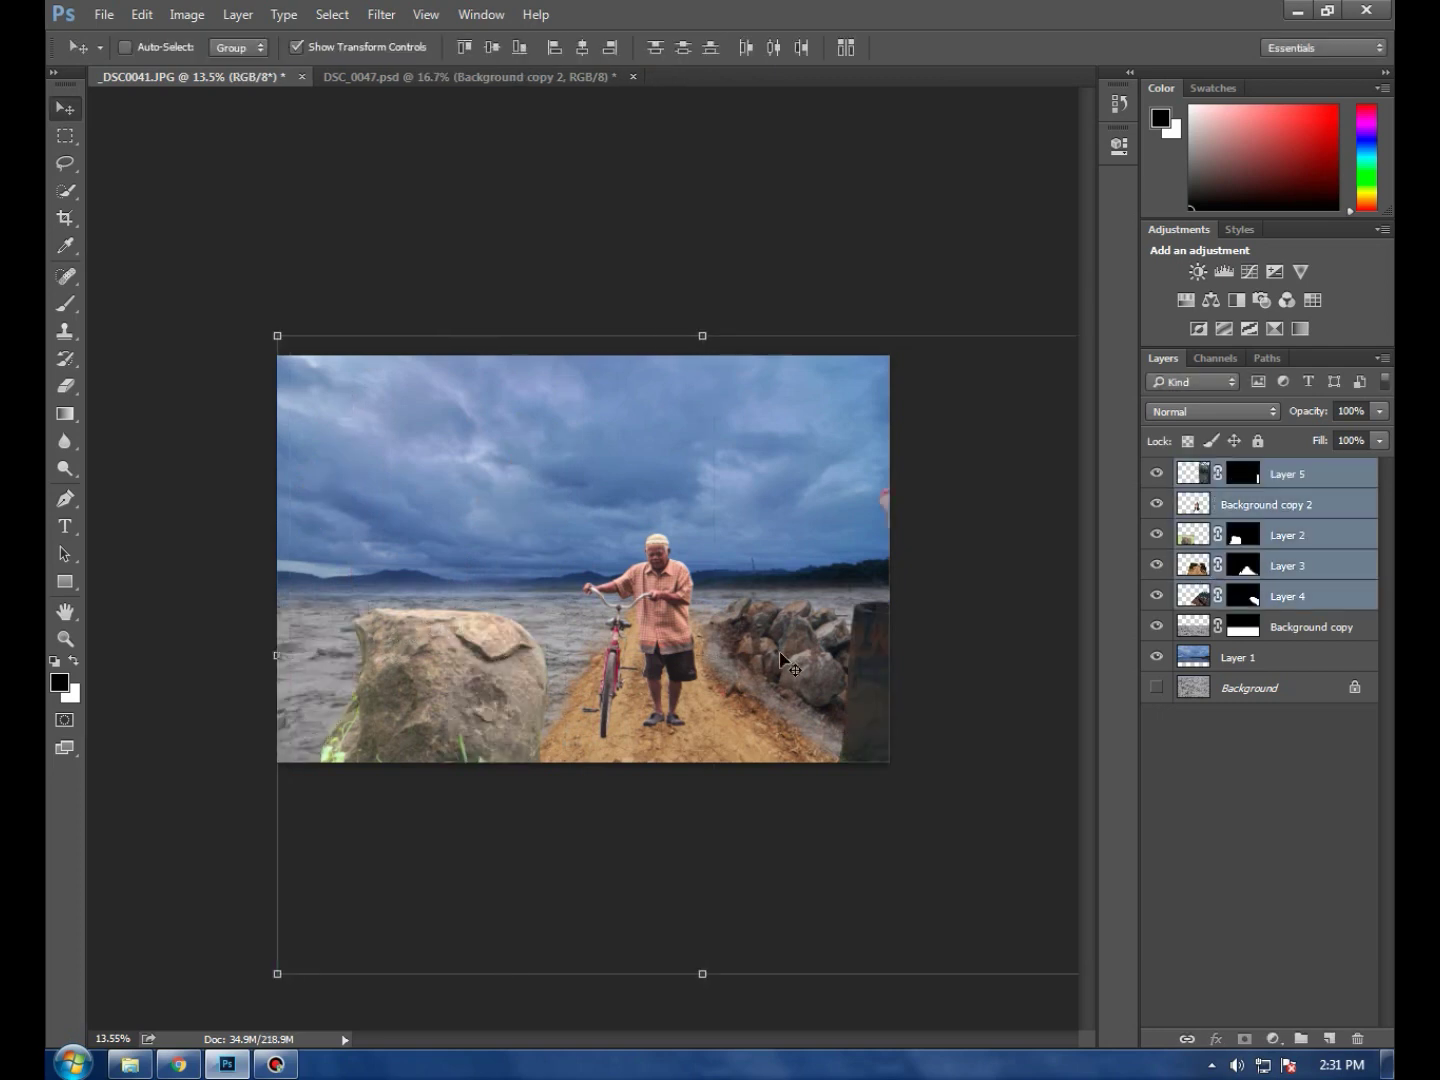
pyautogui.hotkey('ctrl', 'alt', 'z')
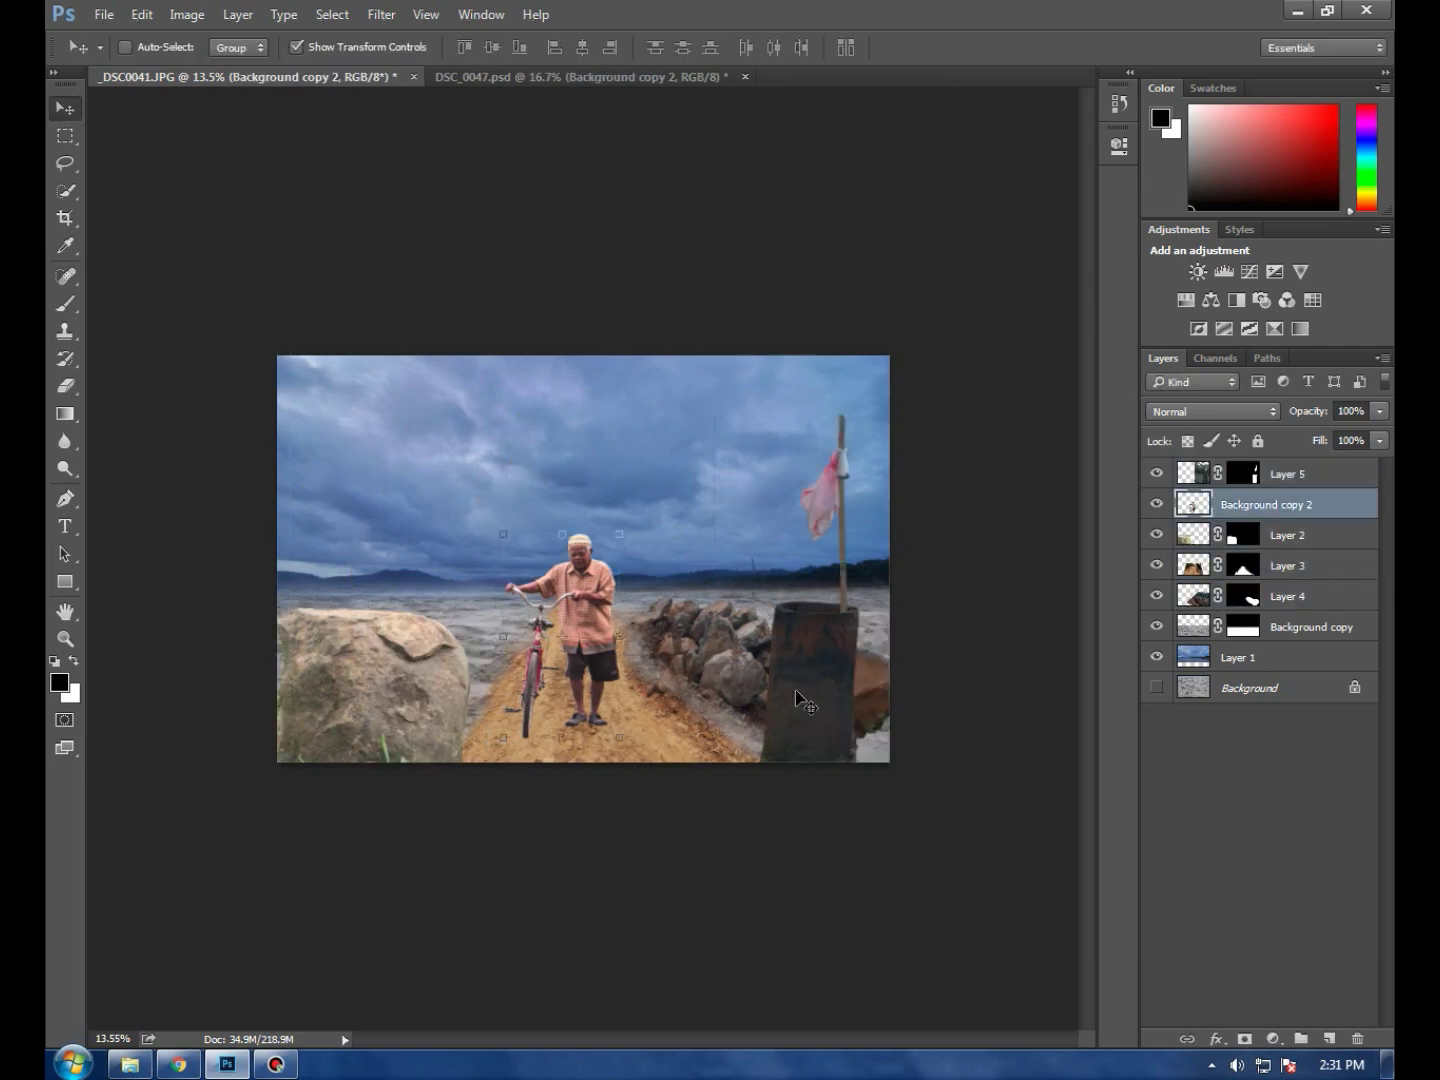
# Shift Layer 5 together with the man and rock layers slightly right
pyautogui.click(1303, 476)
pyautogui.keyDown('shift'); pyautogui.click(1293, 627); pyautogui.keyUp('shift')
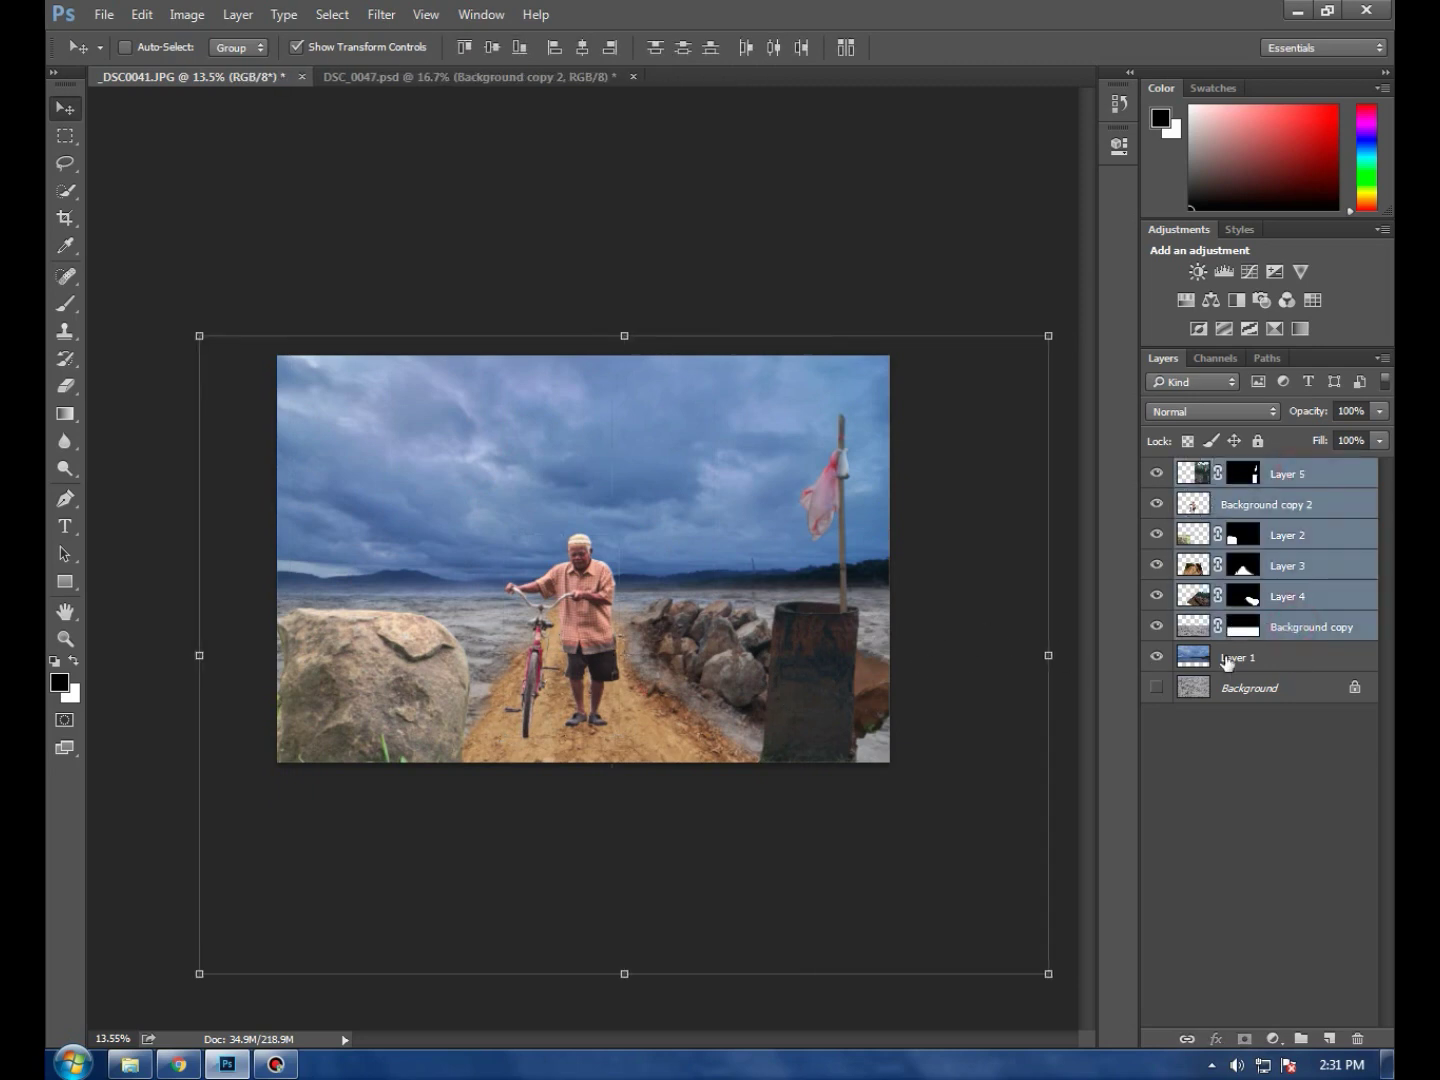
pyautogui.keyDown('ctrl'); pyautogui.click(1291, 633); pyautogui.keyUp('ctrl')
pyautogui.moveTo(676, 627); pyautogui.dragTo(726, 625)
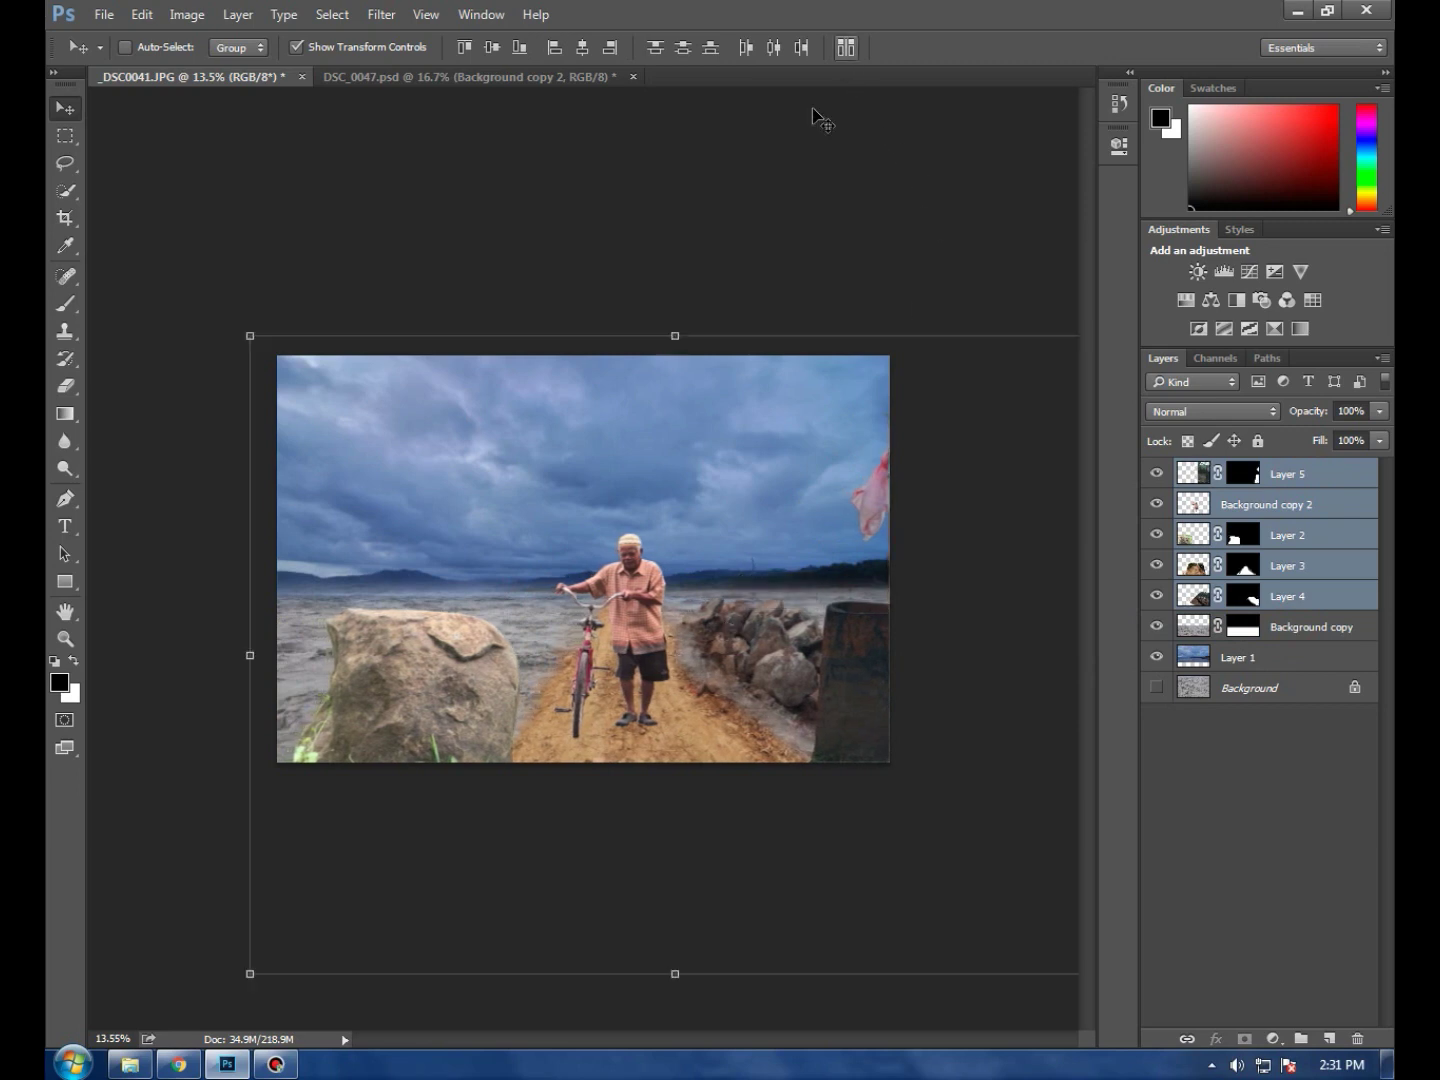
# Scale the barrel and flag layer to about 104% and nudge it left into frame
pyautogui.click(1305, 481)
pyautogui.moveTo(843, 433); pyautogui.dragTo(805, 429)
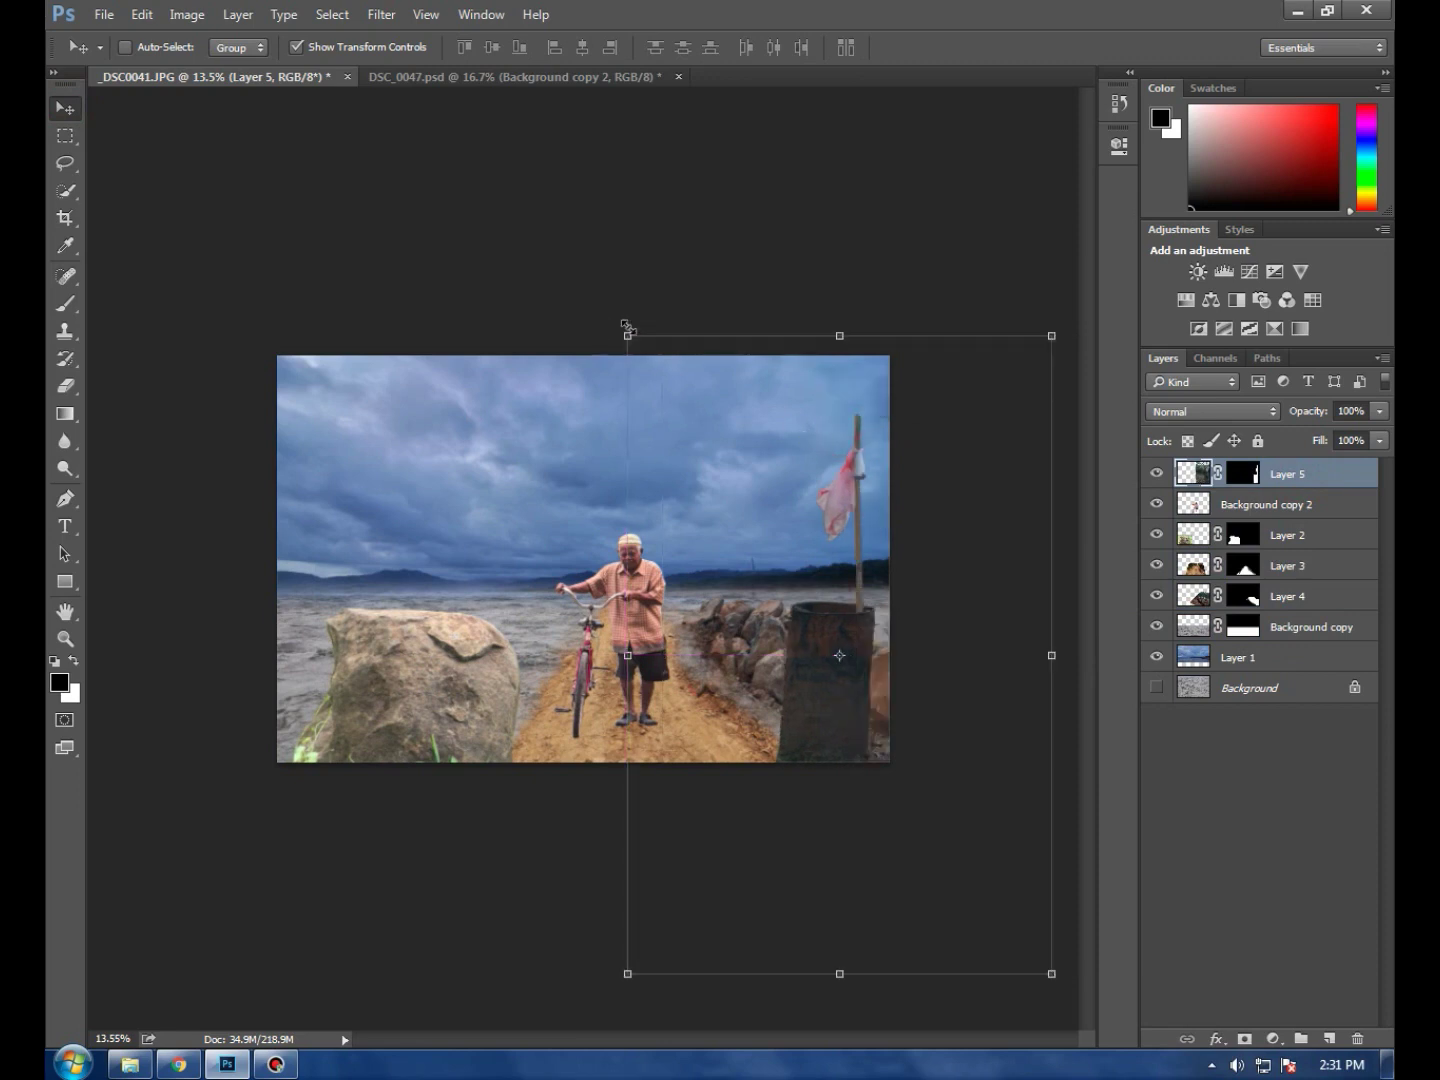
pyautogui.moveTo(689, 387)
pyautogui.mouseDown()
pyautogui.moveTo(661, 399)
pyautogui.moveTo(581, 280)
pyautogui.mouseUp()
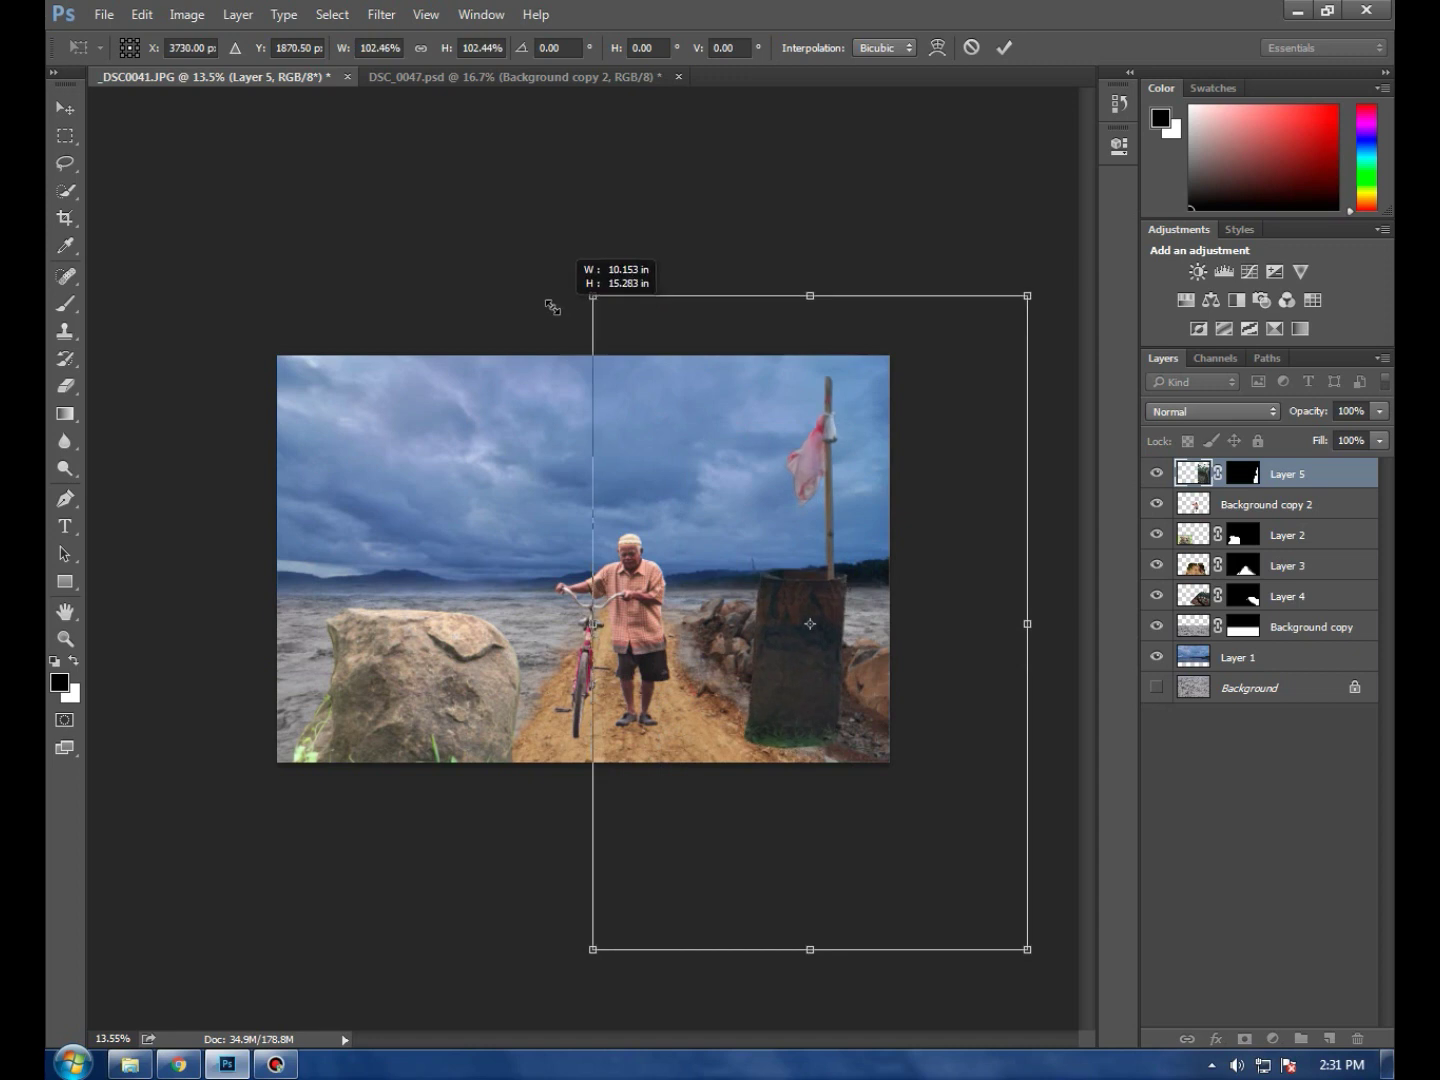
pyautogui.moveTo(848, 581)
pyautogui.mouseDown()
pyautogui.moveTo(893, 625)
pyautogui.moveTo(877, 626)
pyautogui.mouseUp()
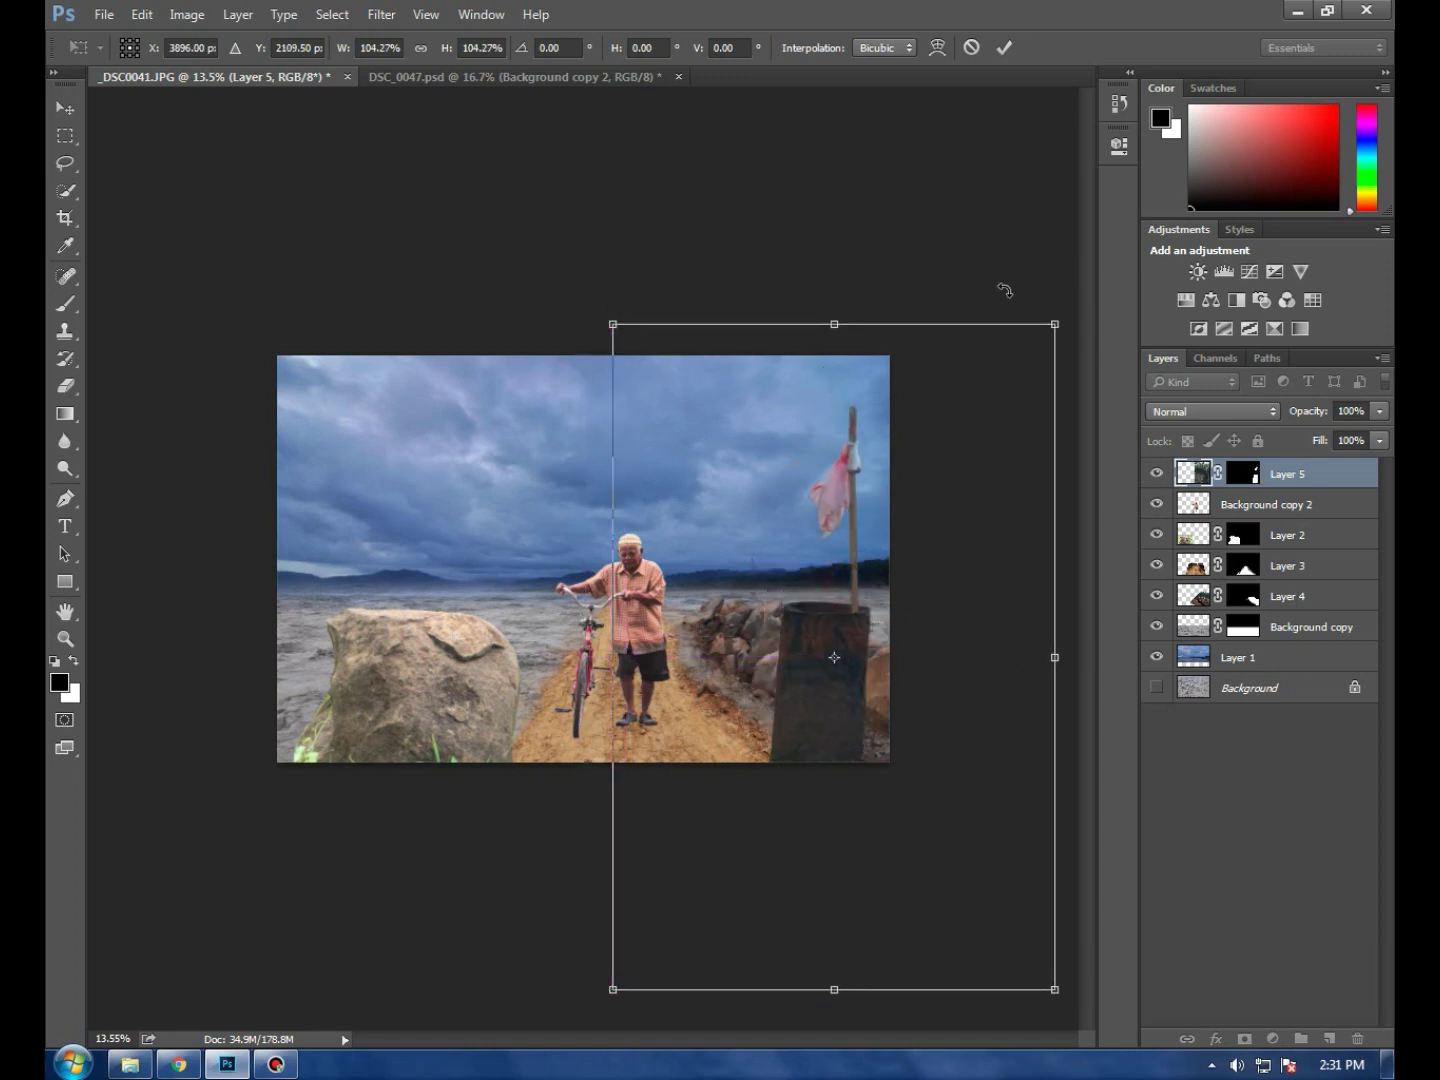
pyautogui.click(1004, 47)
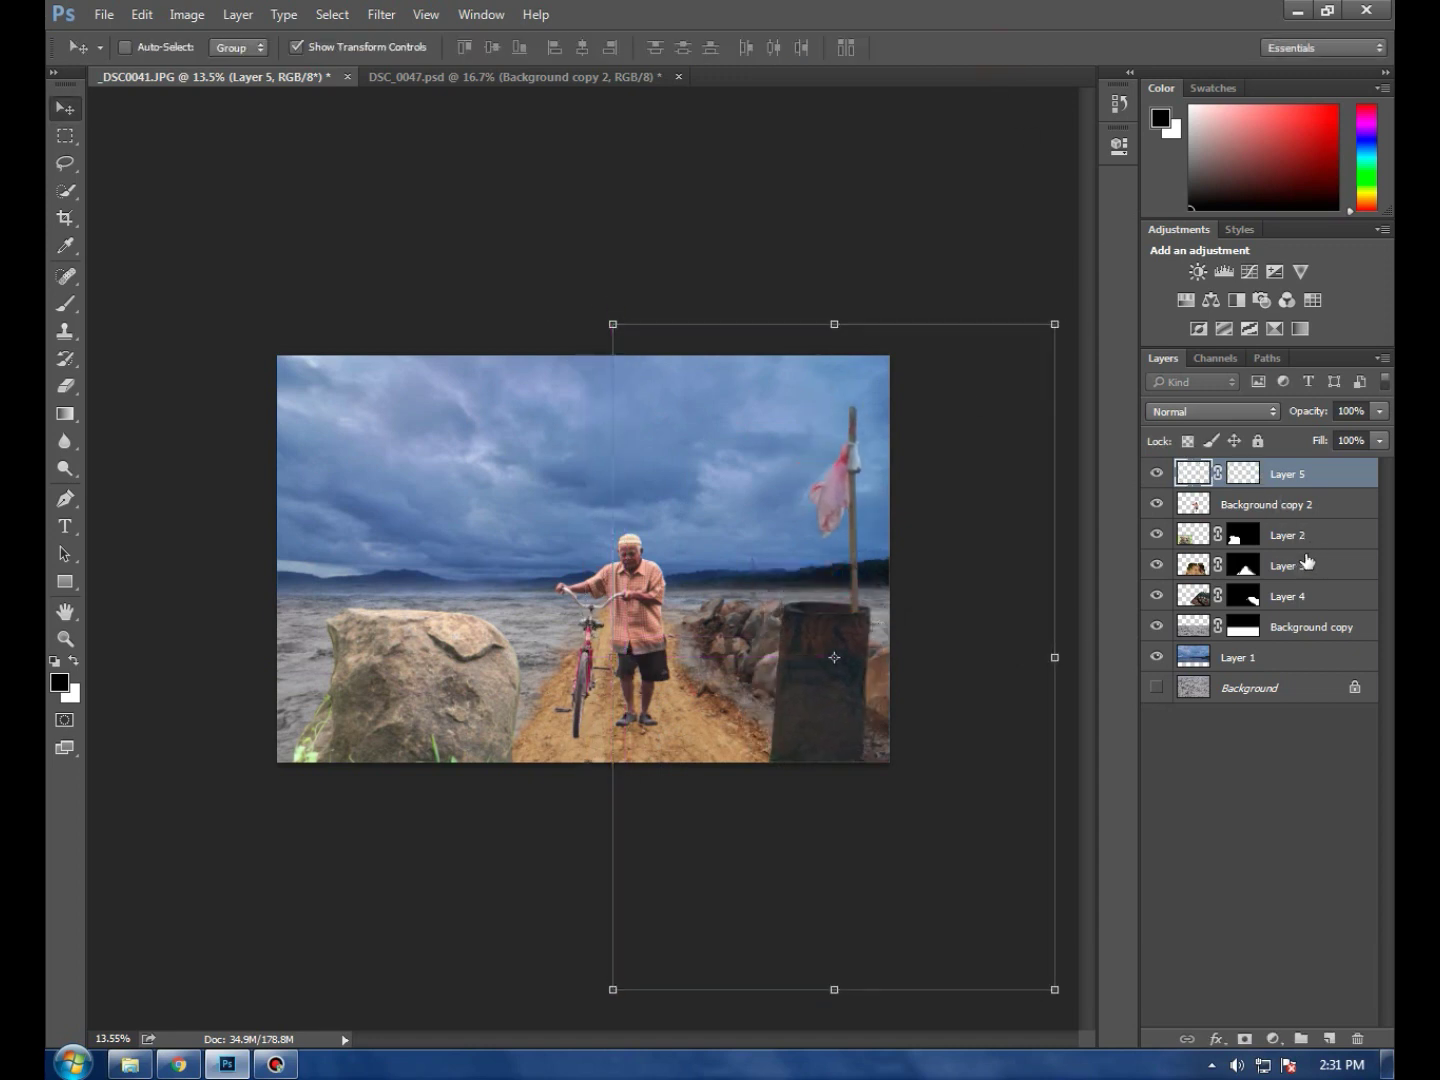
# Shrink the rock layer, Layer 2, to about 83% and fit the image in the window
pyautogui.click(1299, 537)
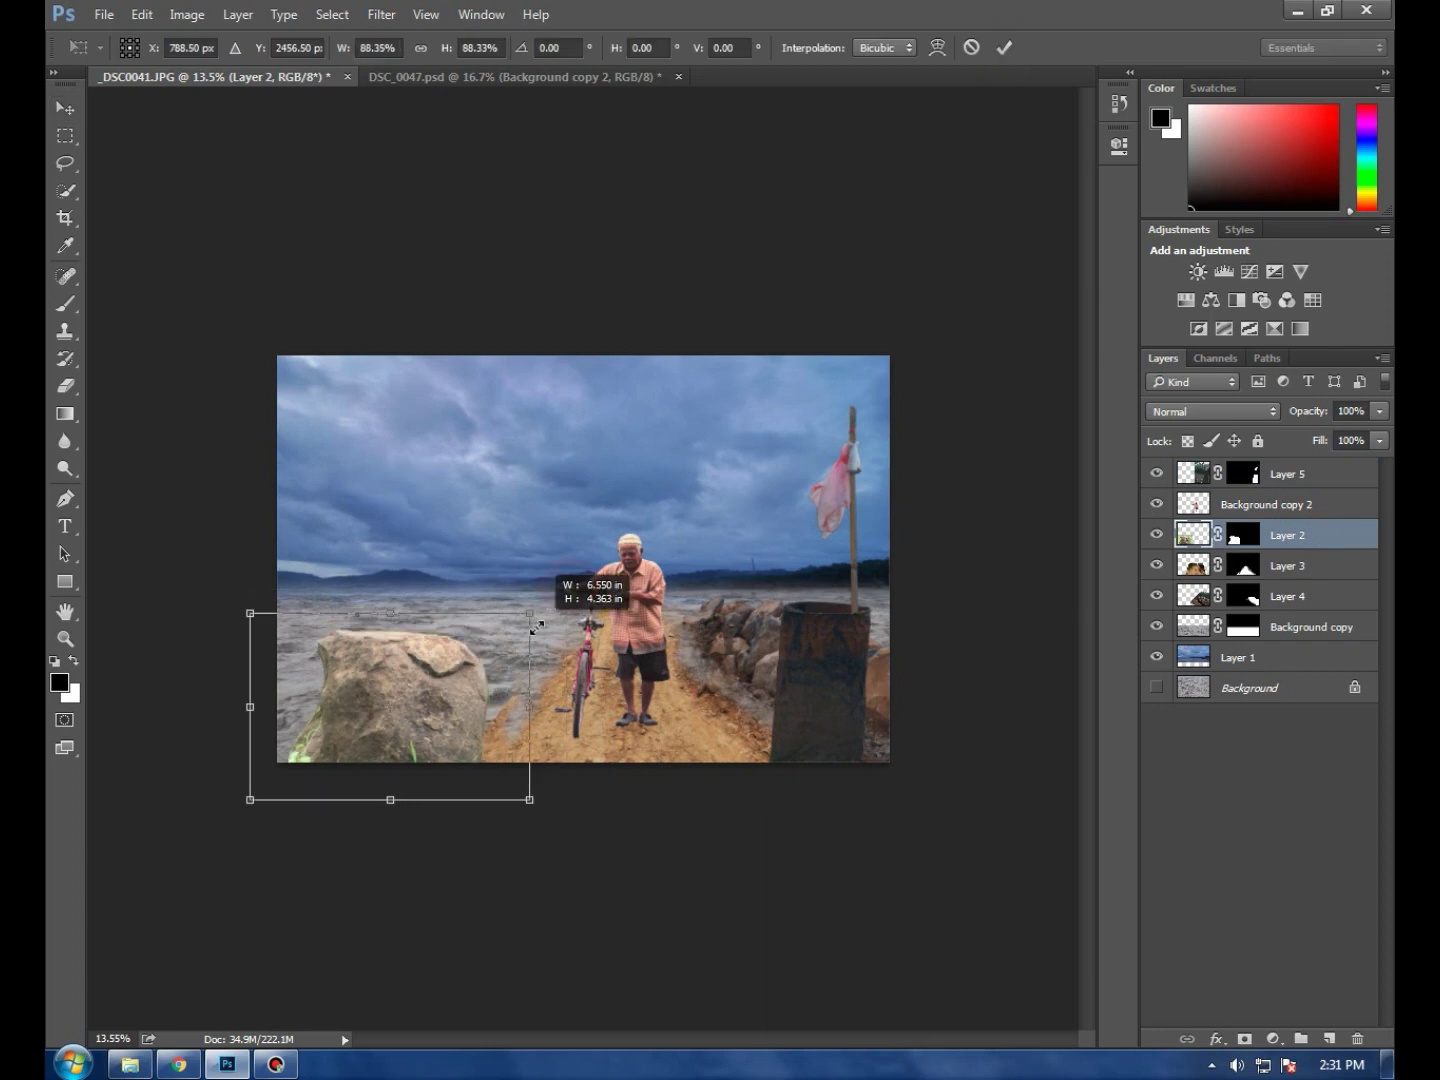
pyautogui.moveTo(566, 589); pyautogui.dragTo(511, 626)
pyautogui.moveTo(434, 705); pyautogui.dragTo(427, 701)
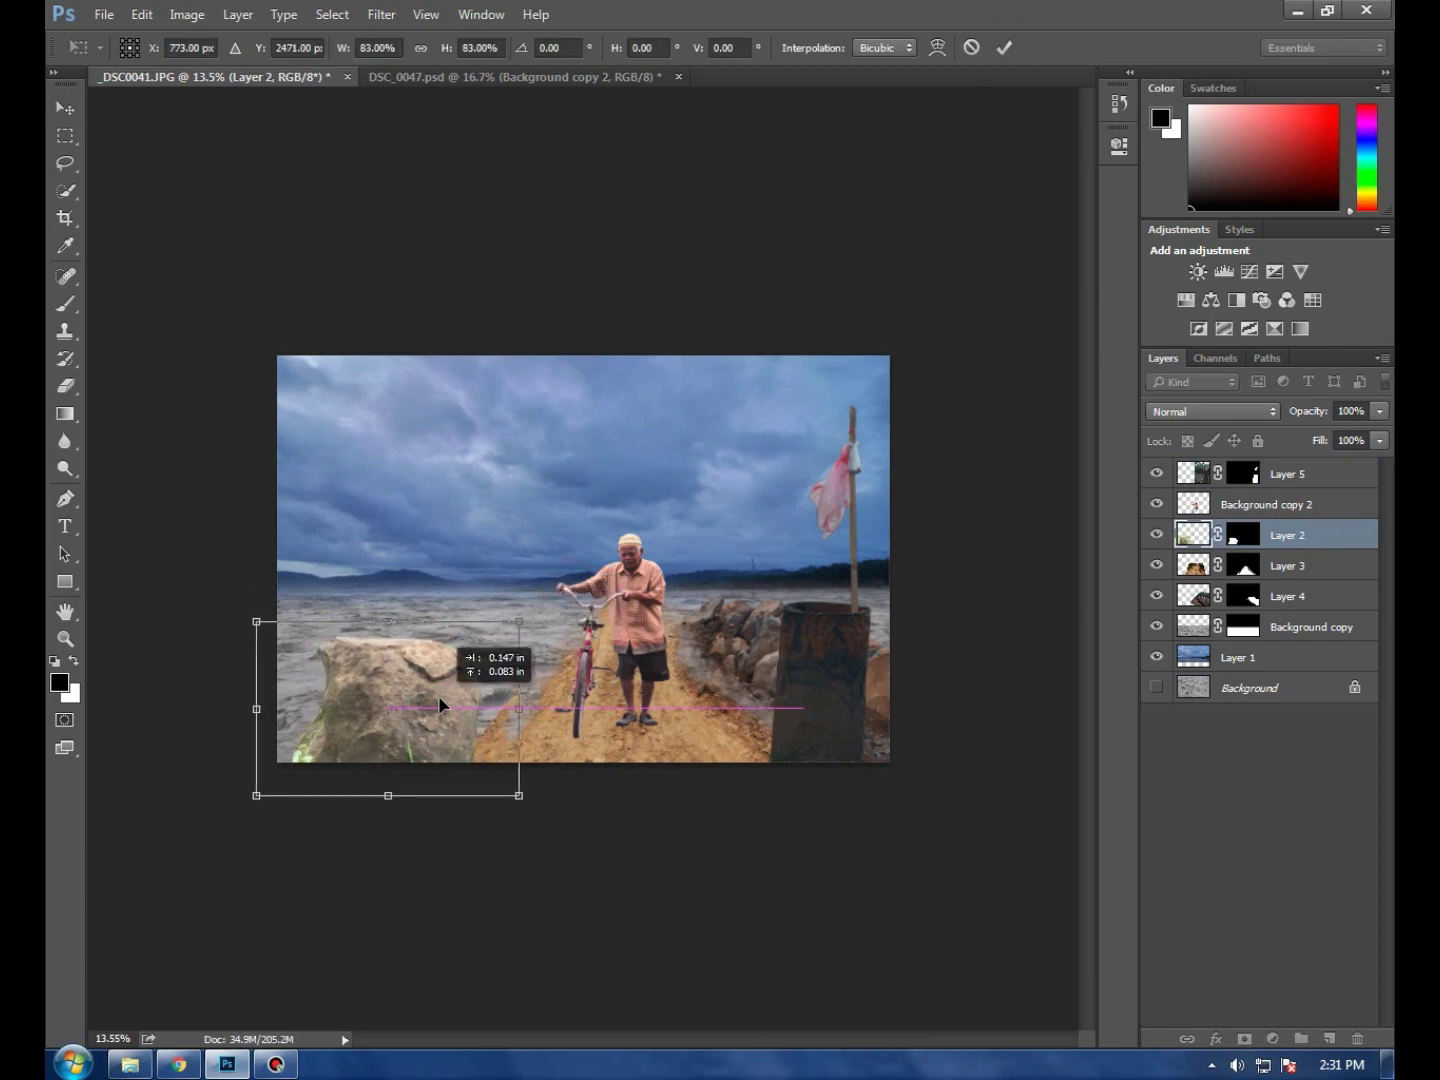
pyautogui.click(1003, 47)
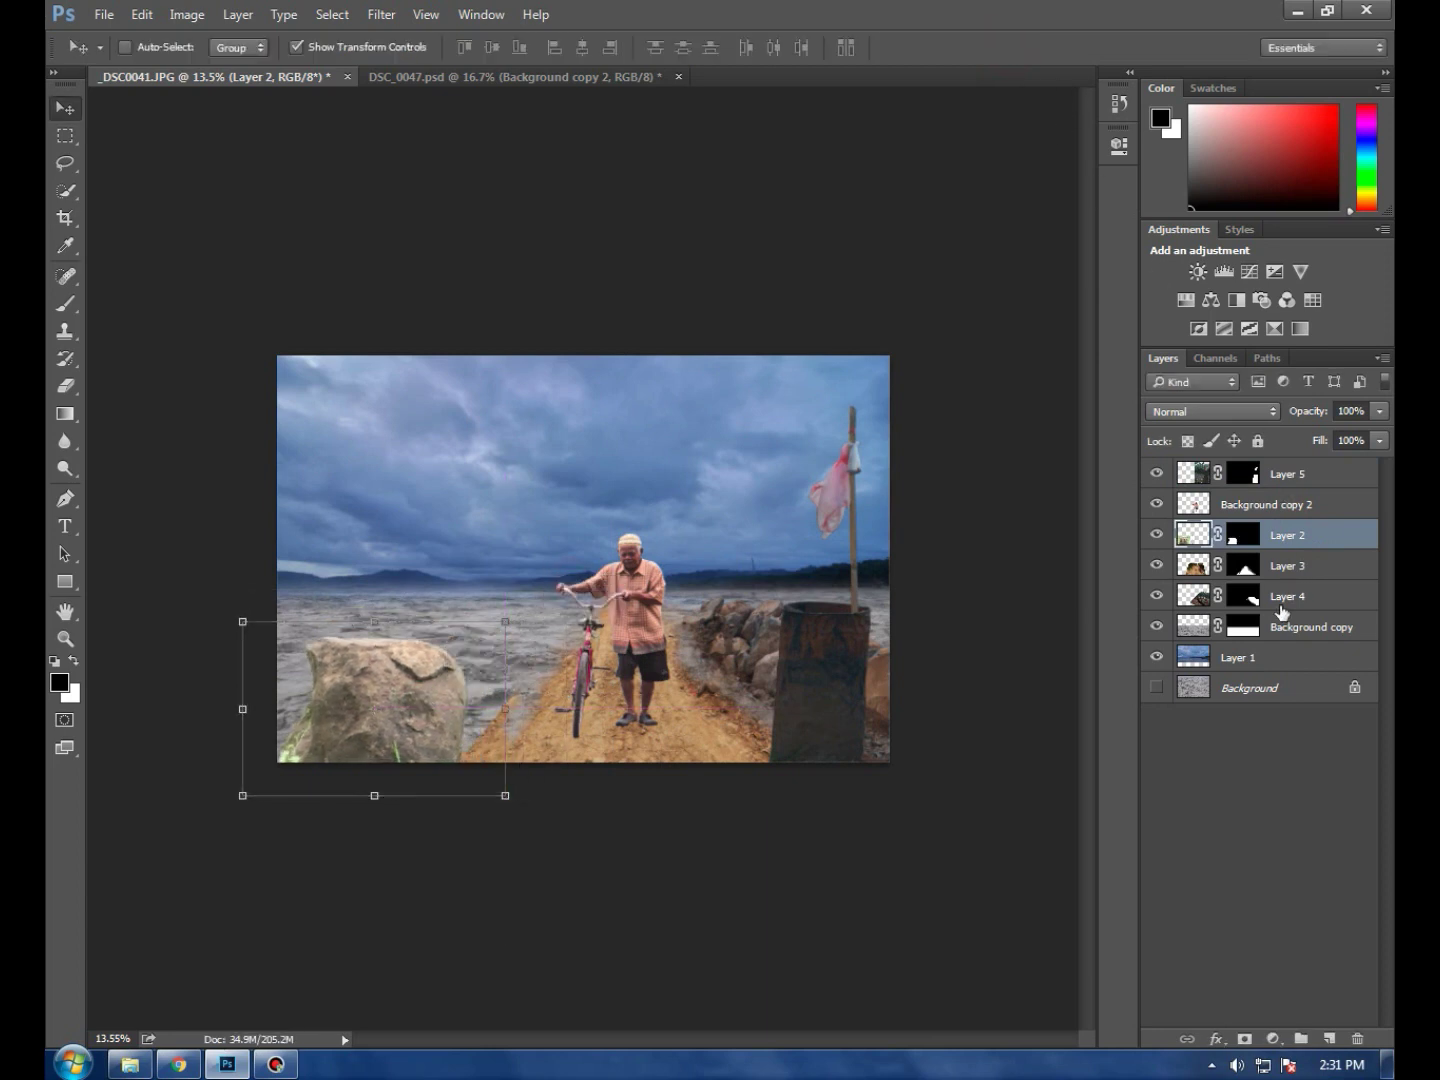
pyautogui.click(1212, 566)
pyautogui.hotkey('ctrl', '0')
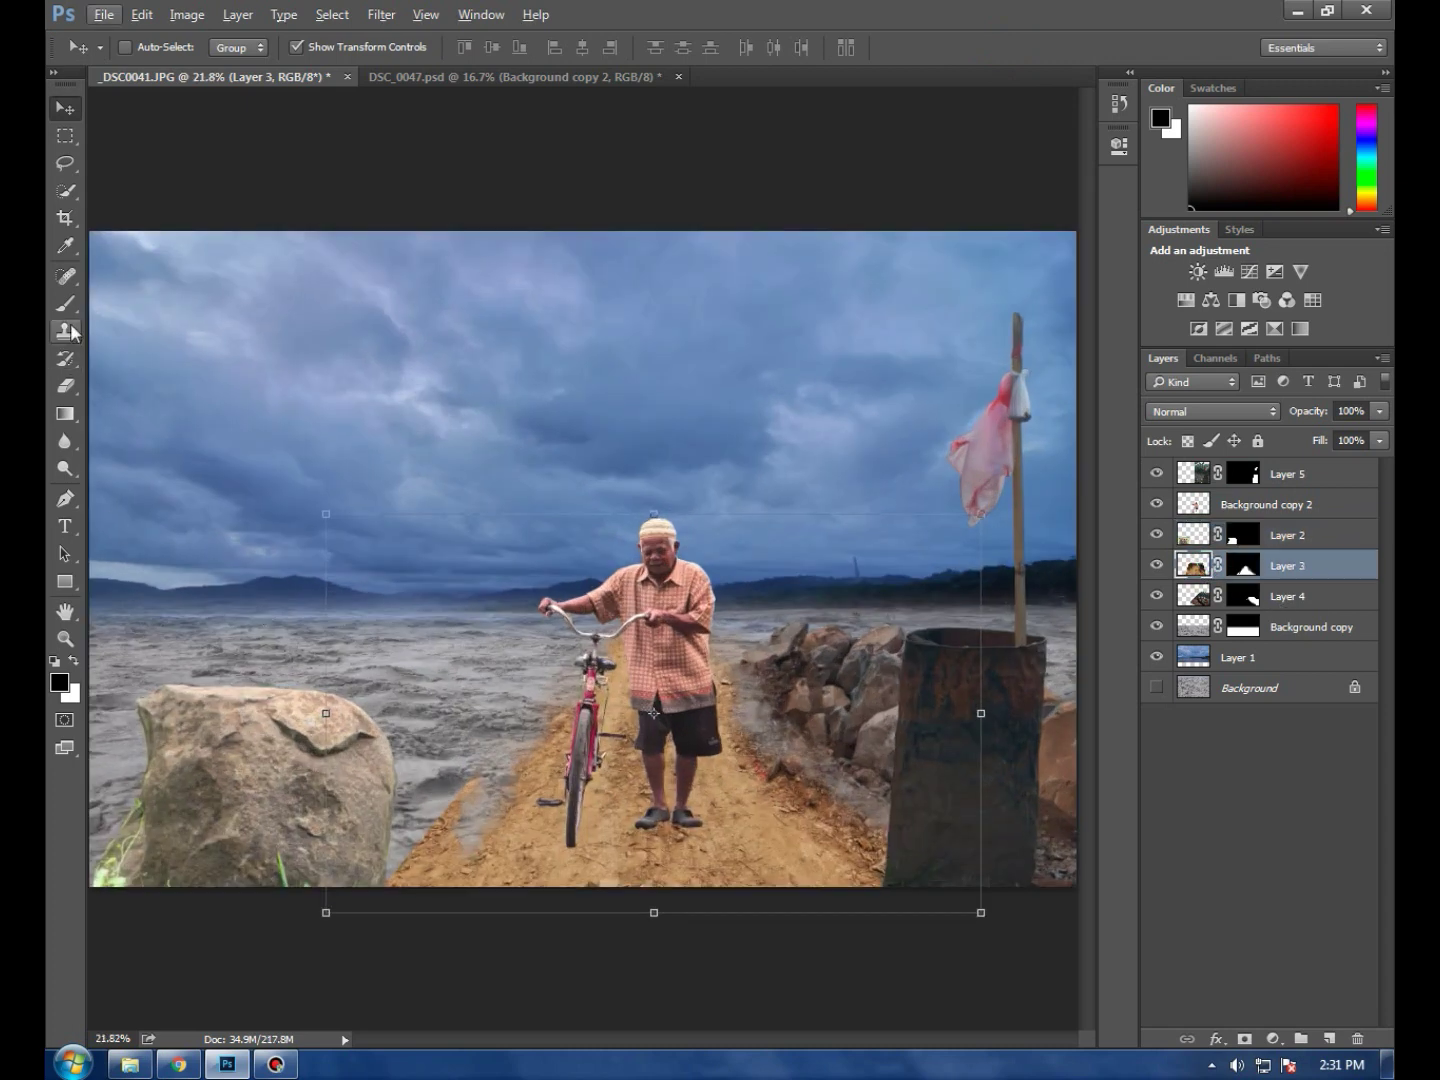
# Paint black at 67% on Layer 3's mask to soften both path edges
pyautogui.click(65, 303)
pyautogui.moveTo(480, 769); pyautogui.dragTo(419, 860)
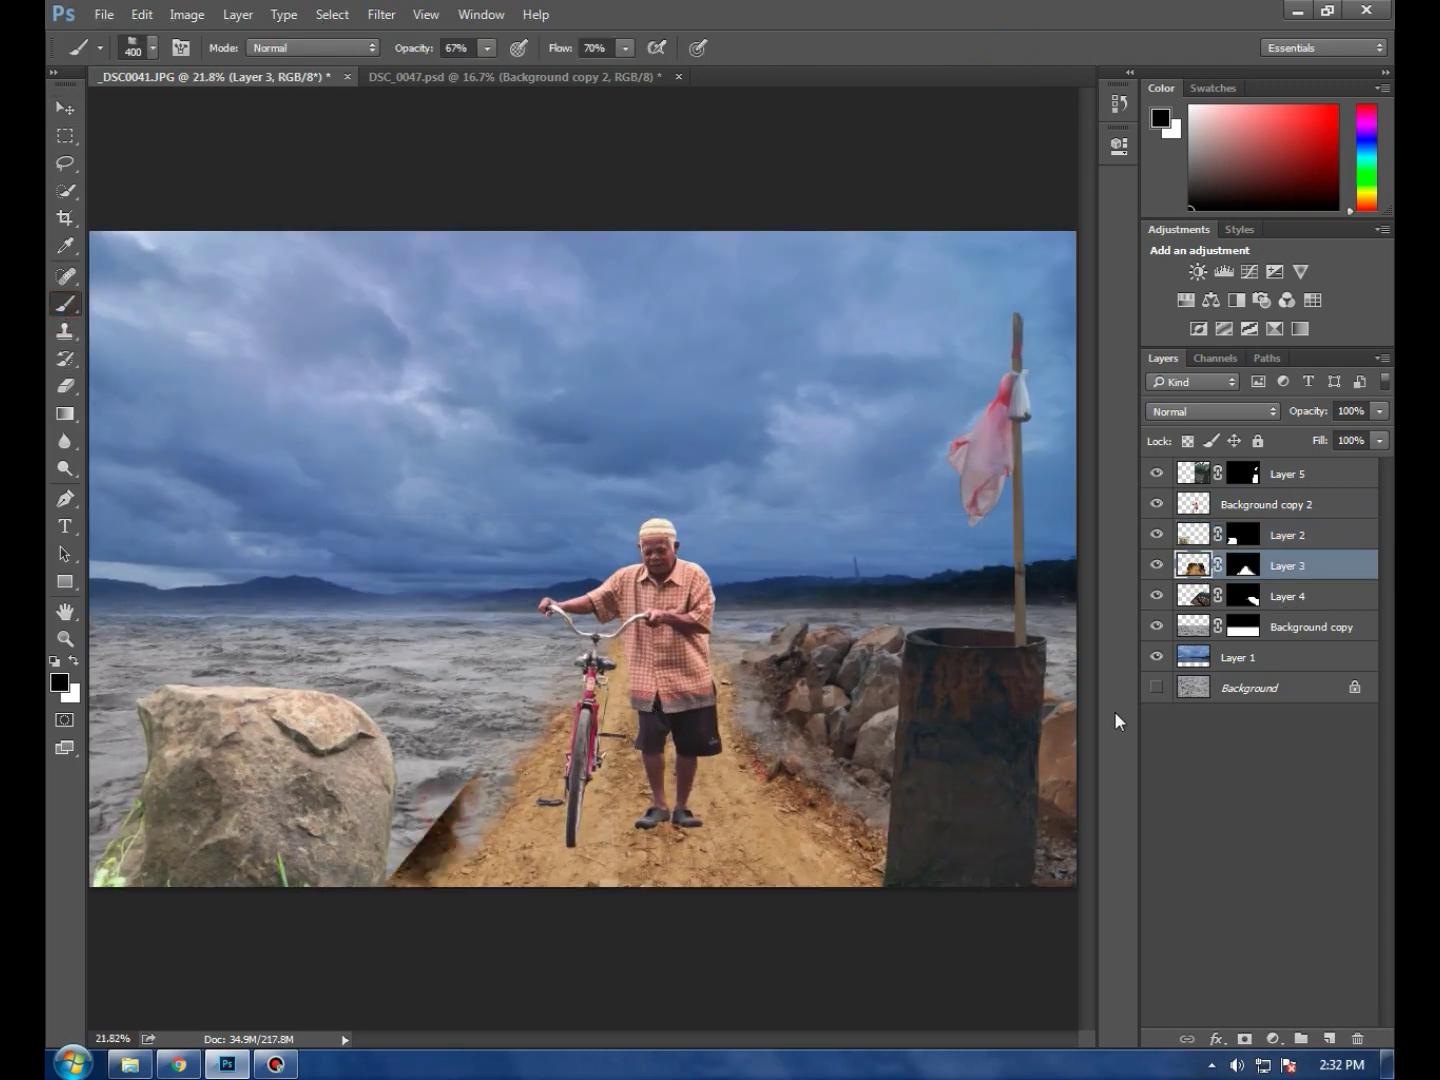
pyautogui.click(1242, 542)
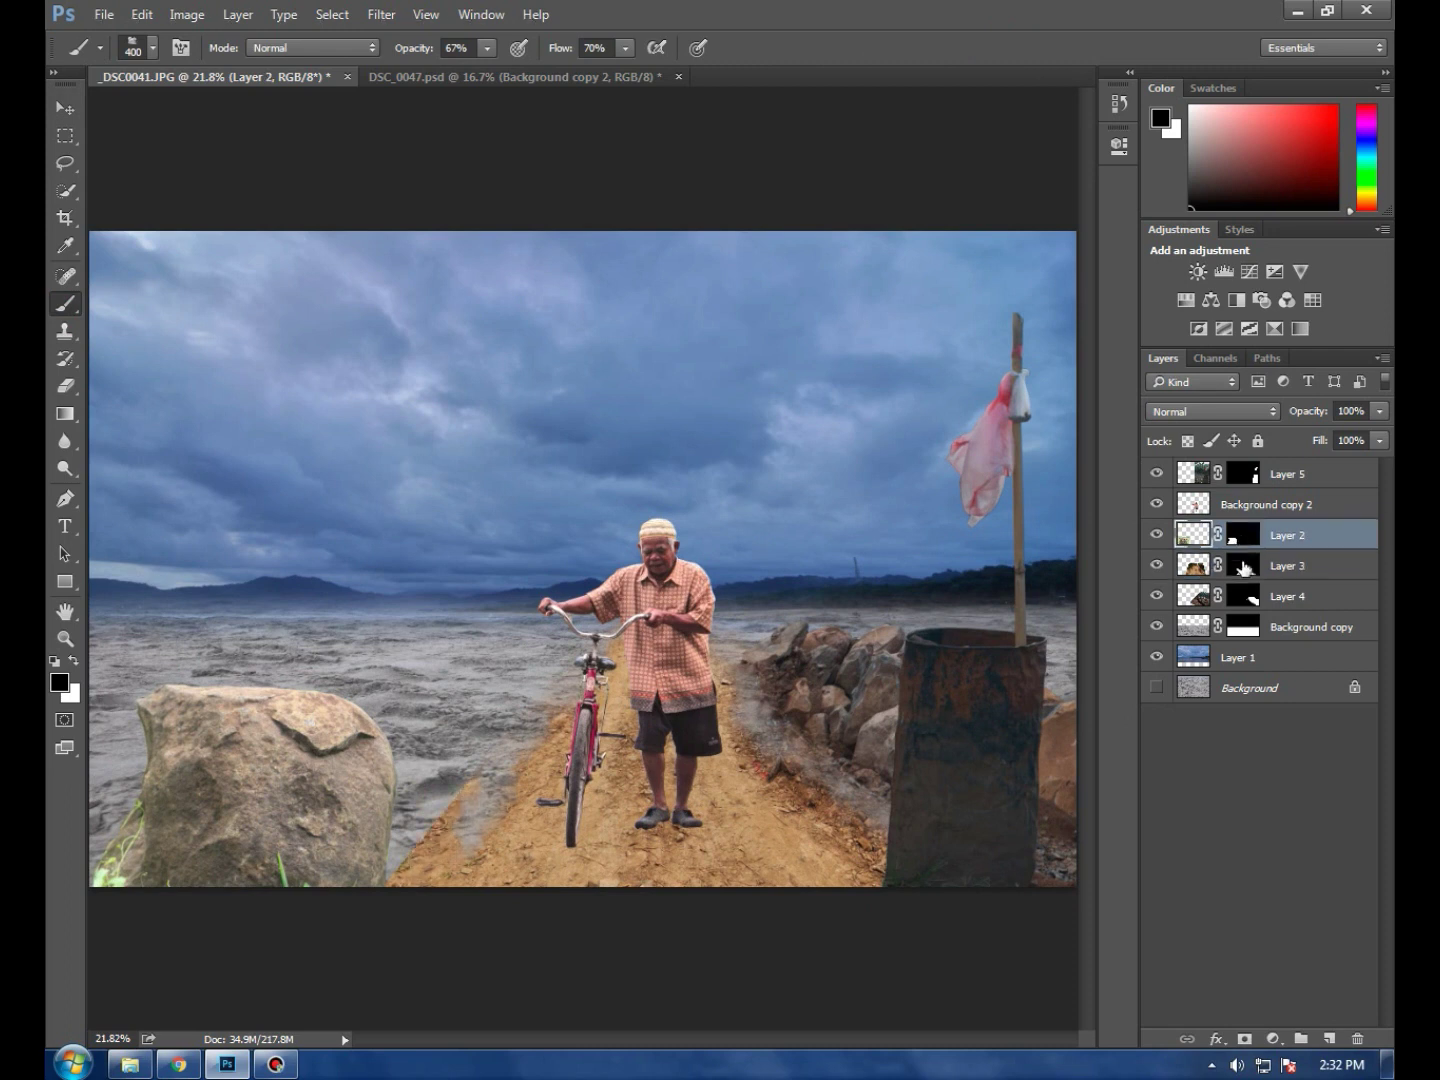
pyautogui.click(1243, 566)
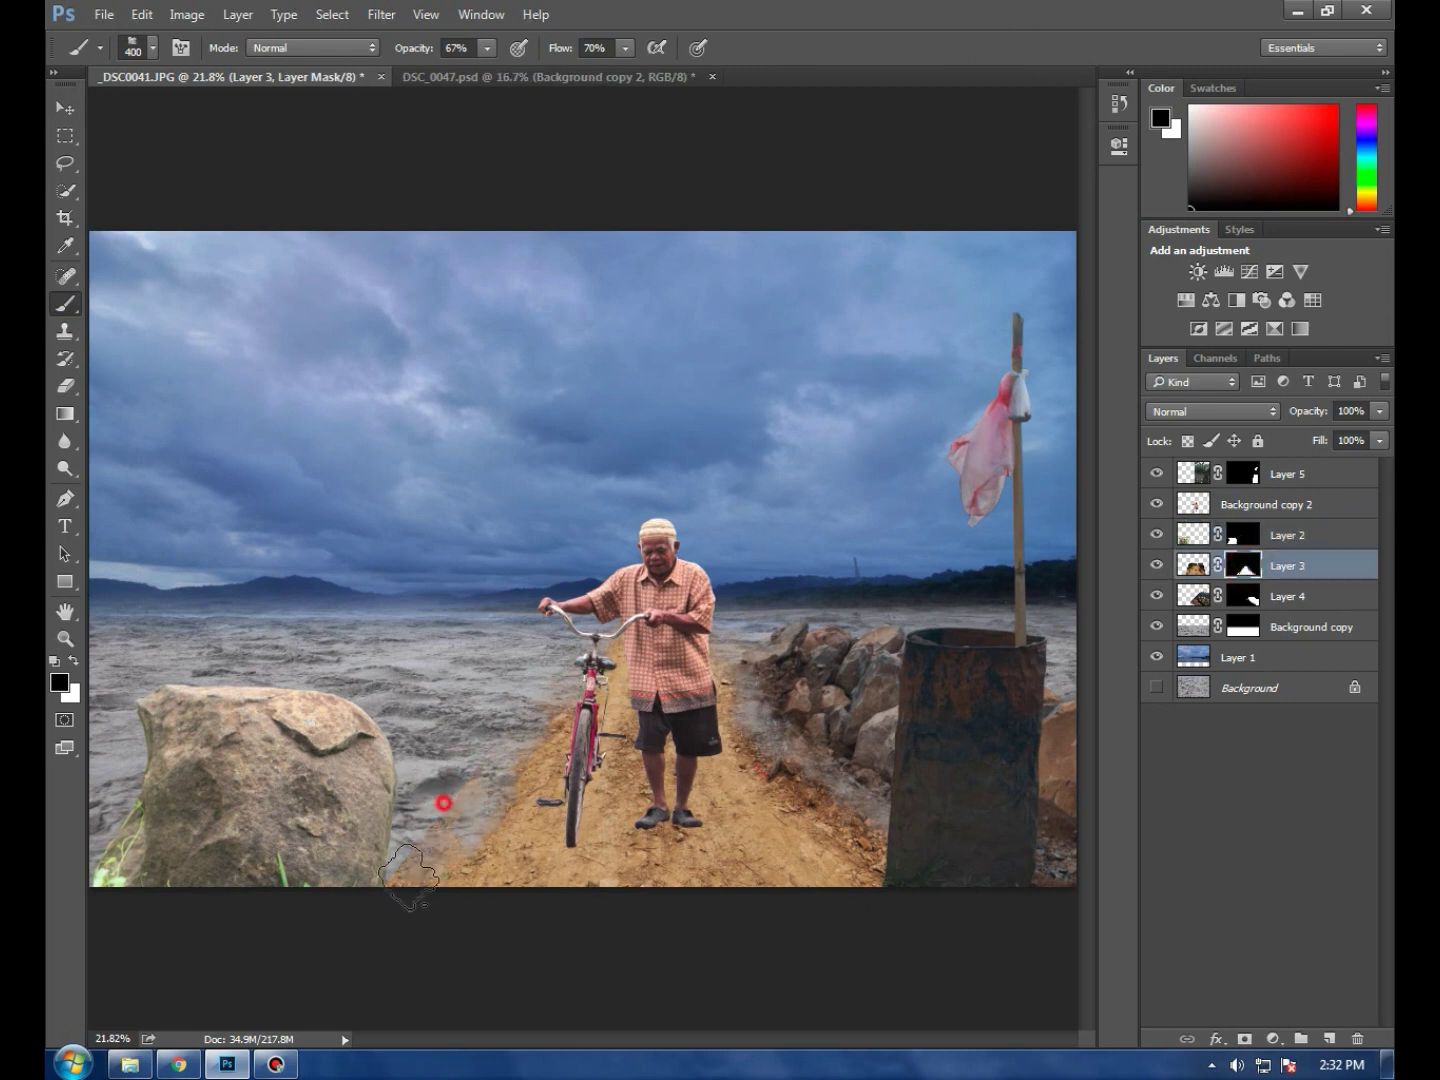
pyautogui.moveTo(480, 745); pyautogui.dragTo(481, 737)
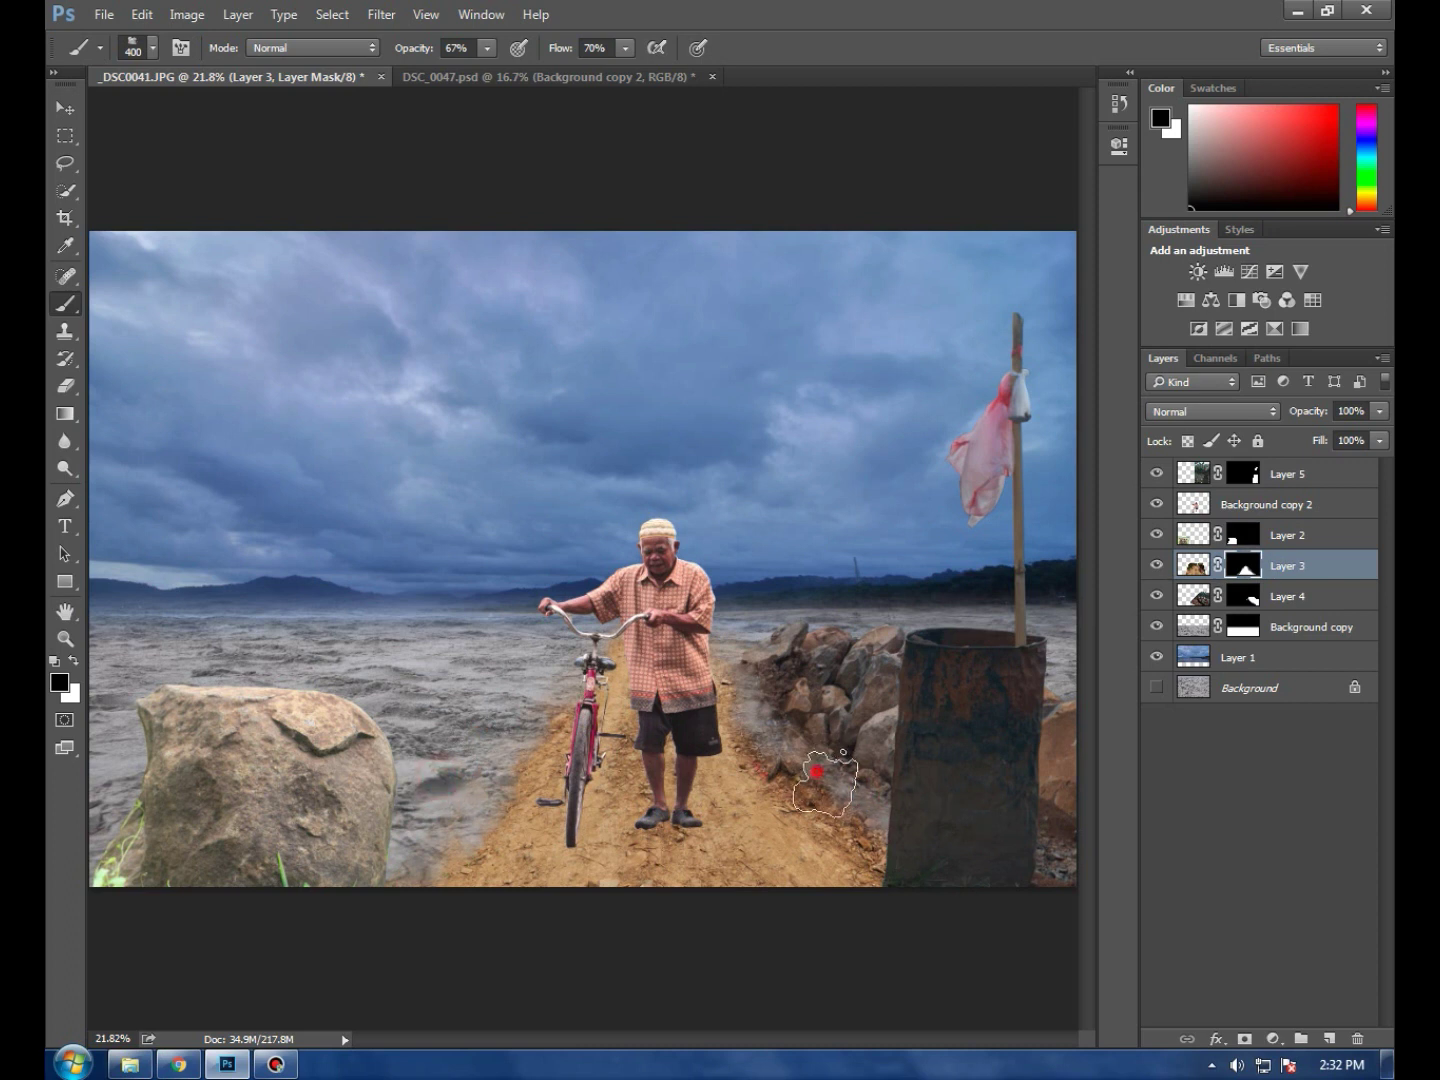
pyautogui.moveTo(853, 815)
pyautogui.mouseDown()
pyautogui.moveTo(870, 790)
pyautogui.moveTo(860, 764)
pyautogui.mouseUp()
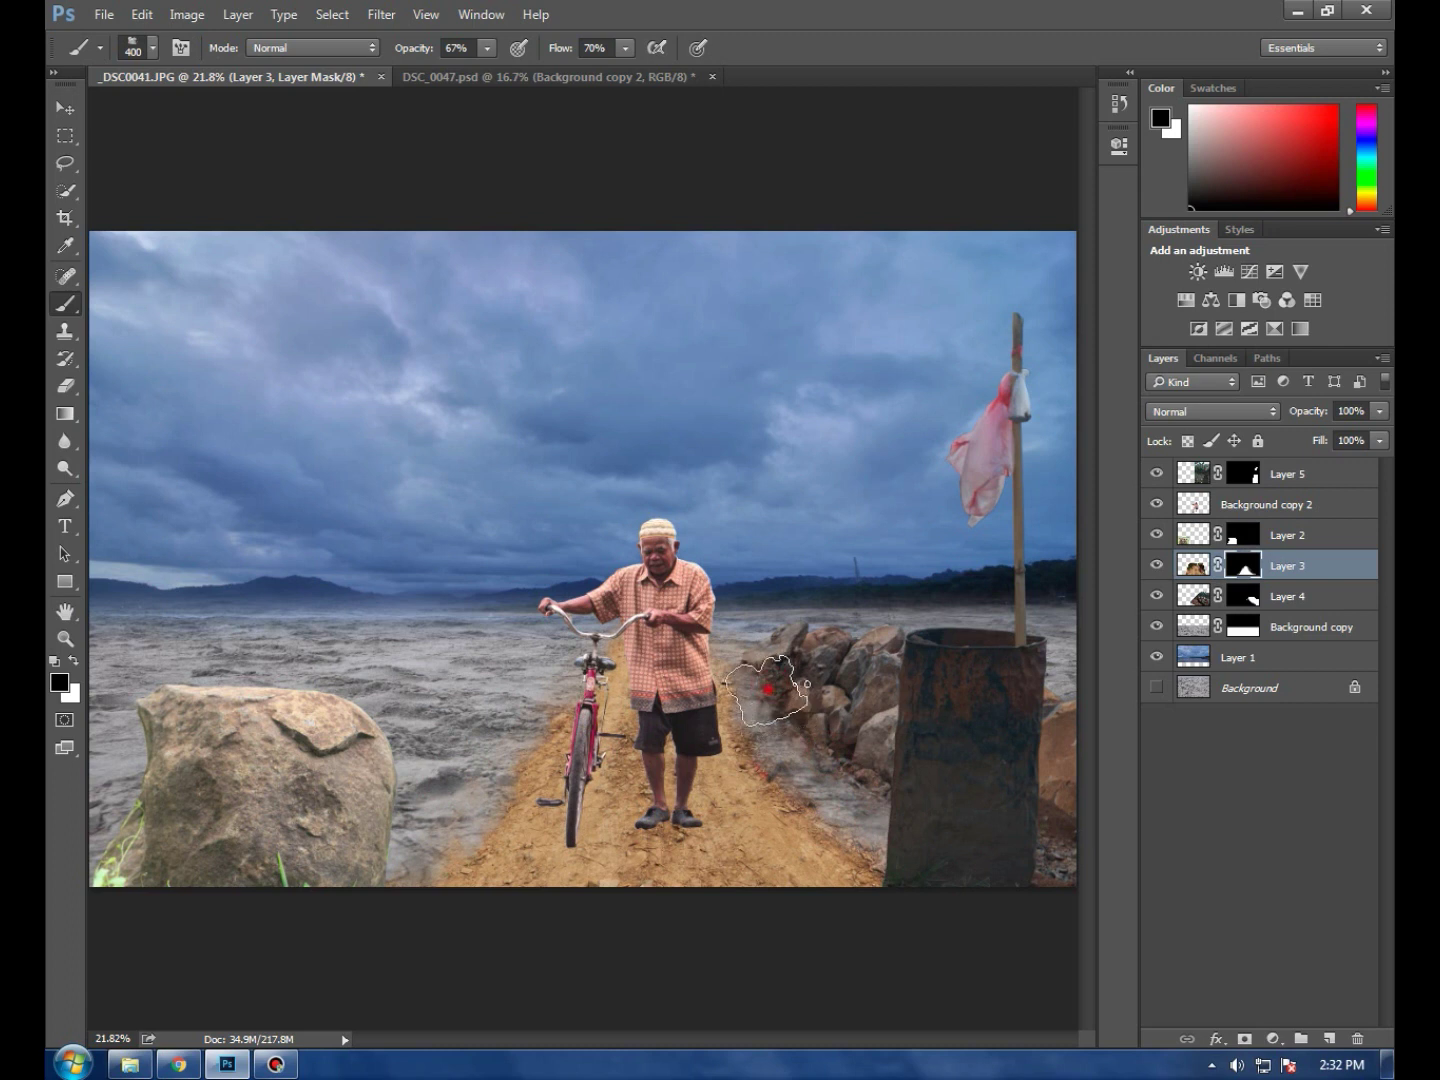
pyautogui.click(65, 107)
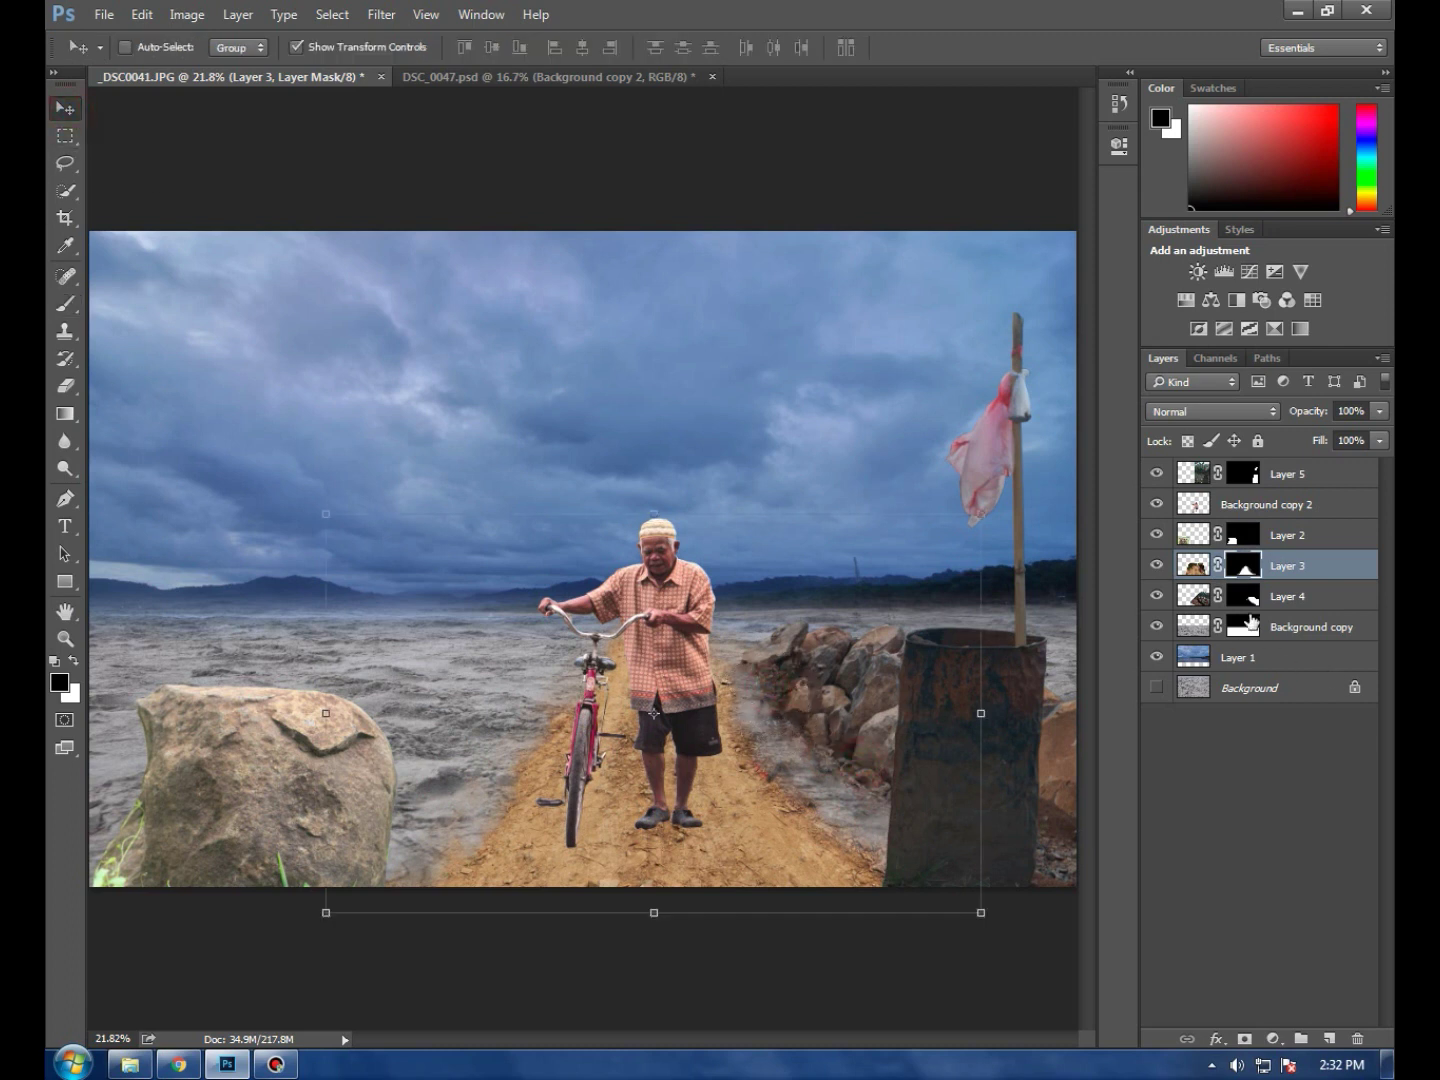
# Try warping the right-hand rocks layer, Layer 4, then cancel the warp
pyautogui.click(1199, 597)
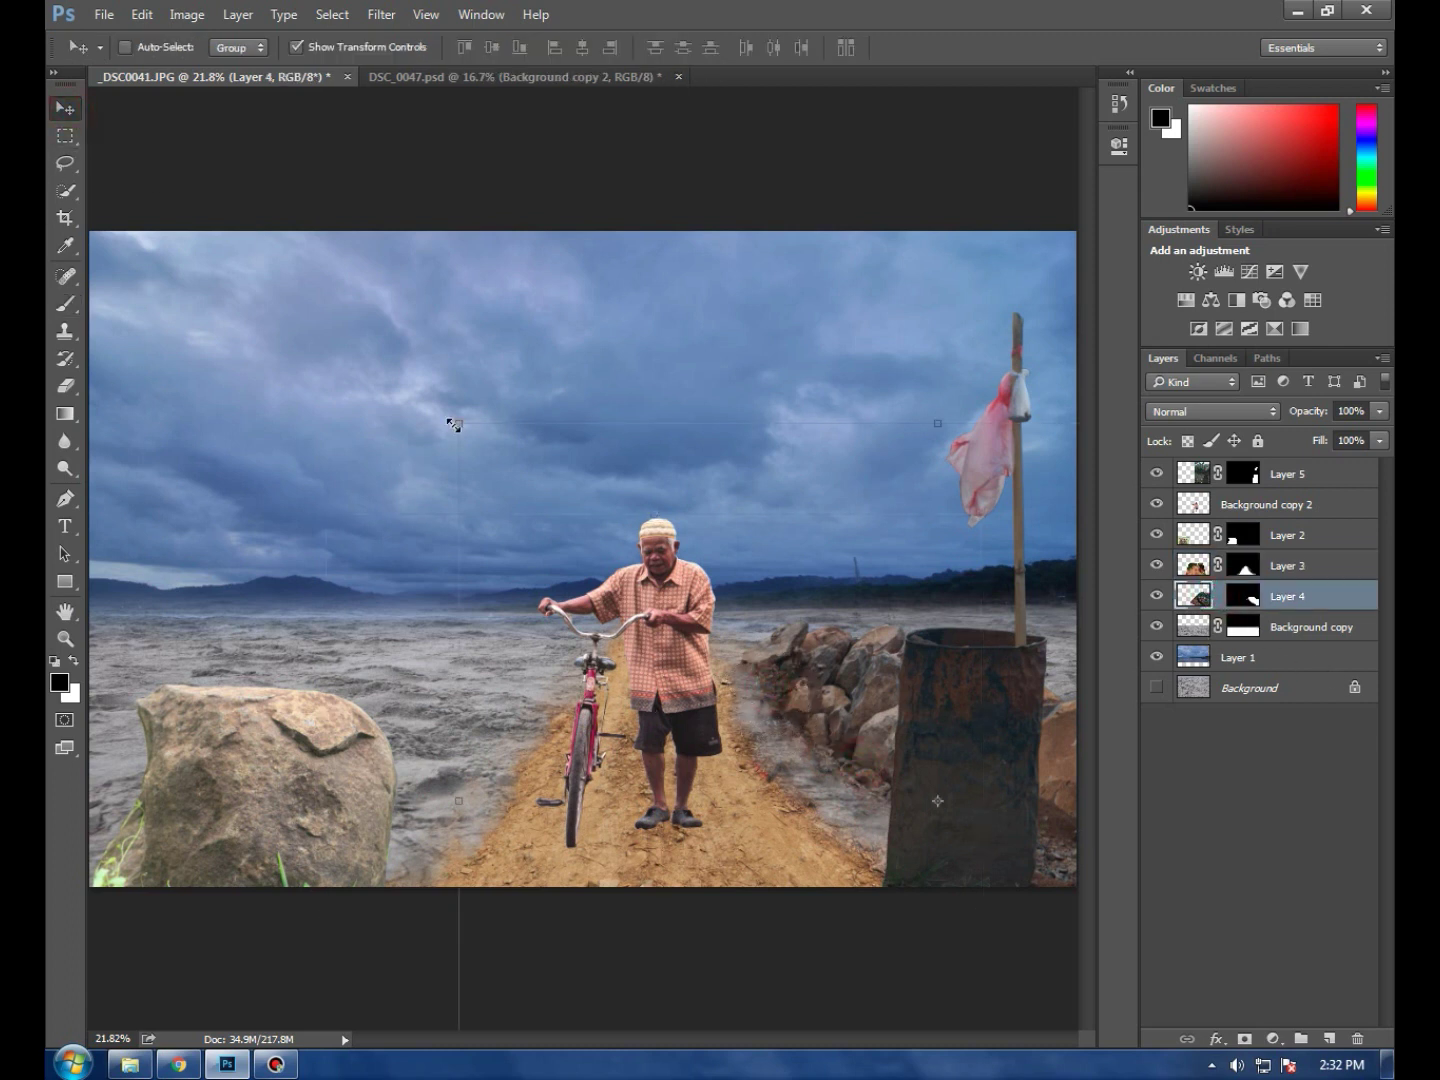
pyautogui.click(454, 425)
pyautogui.click(936, 49)
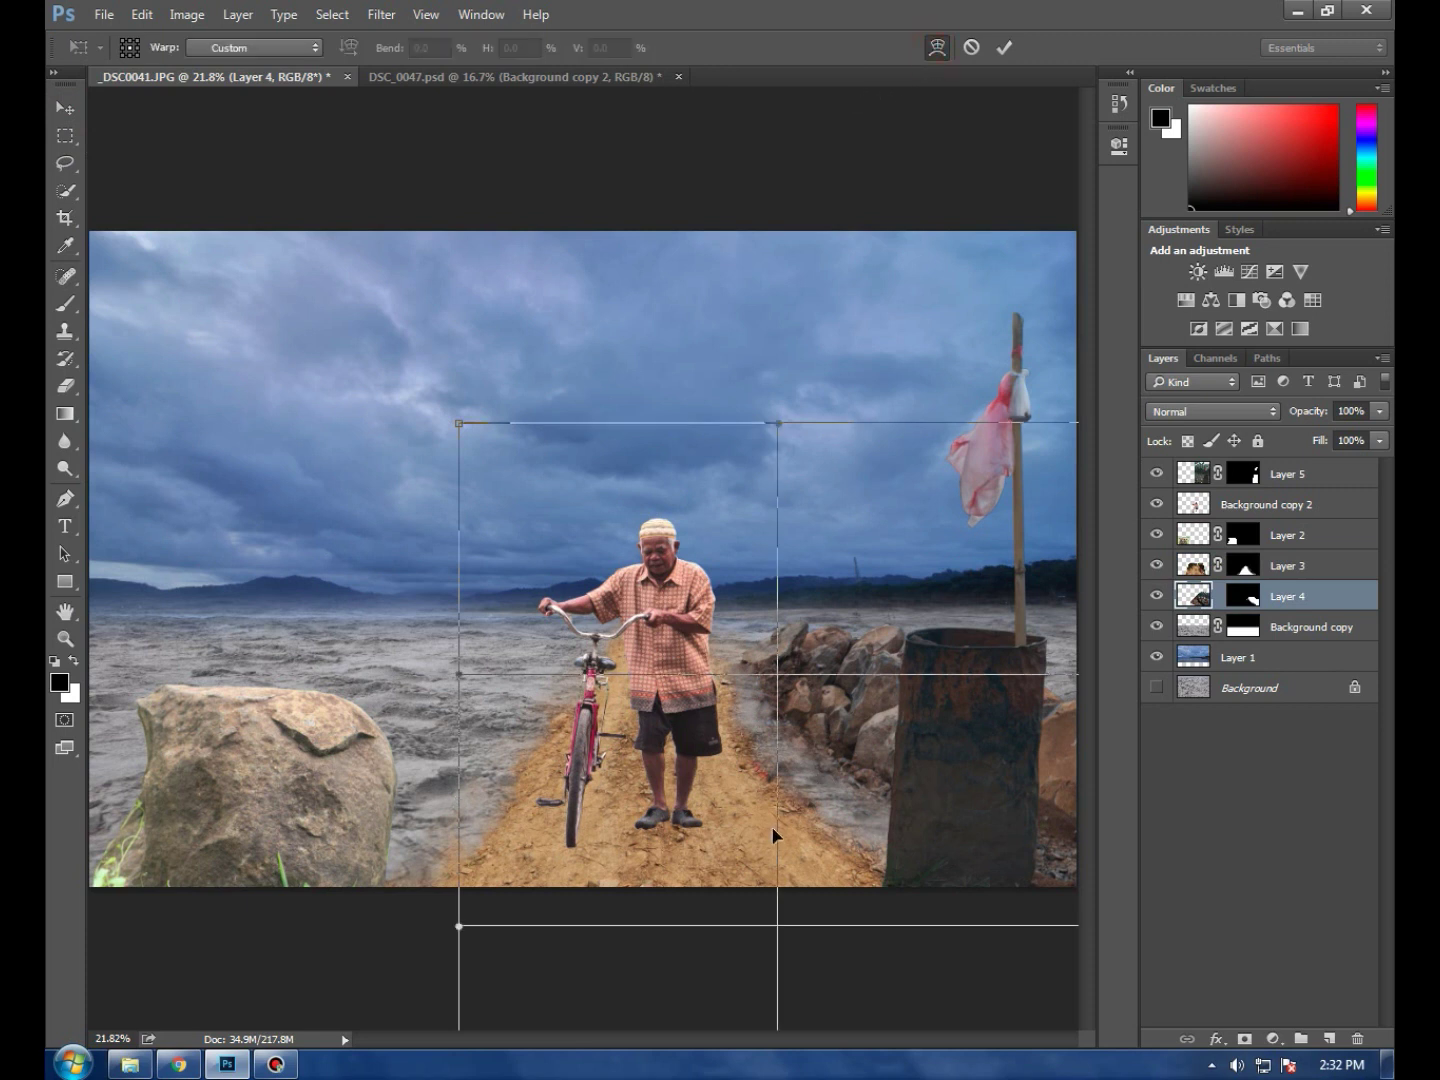
pyautogui.moveTo(778, 682); pyautogui.dragTo(747, 689)
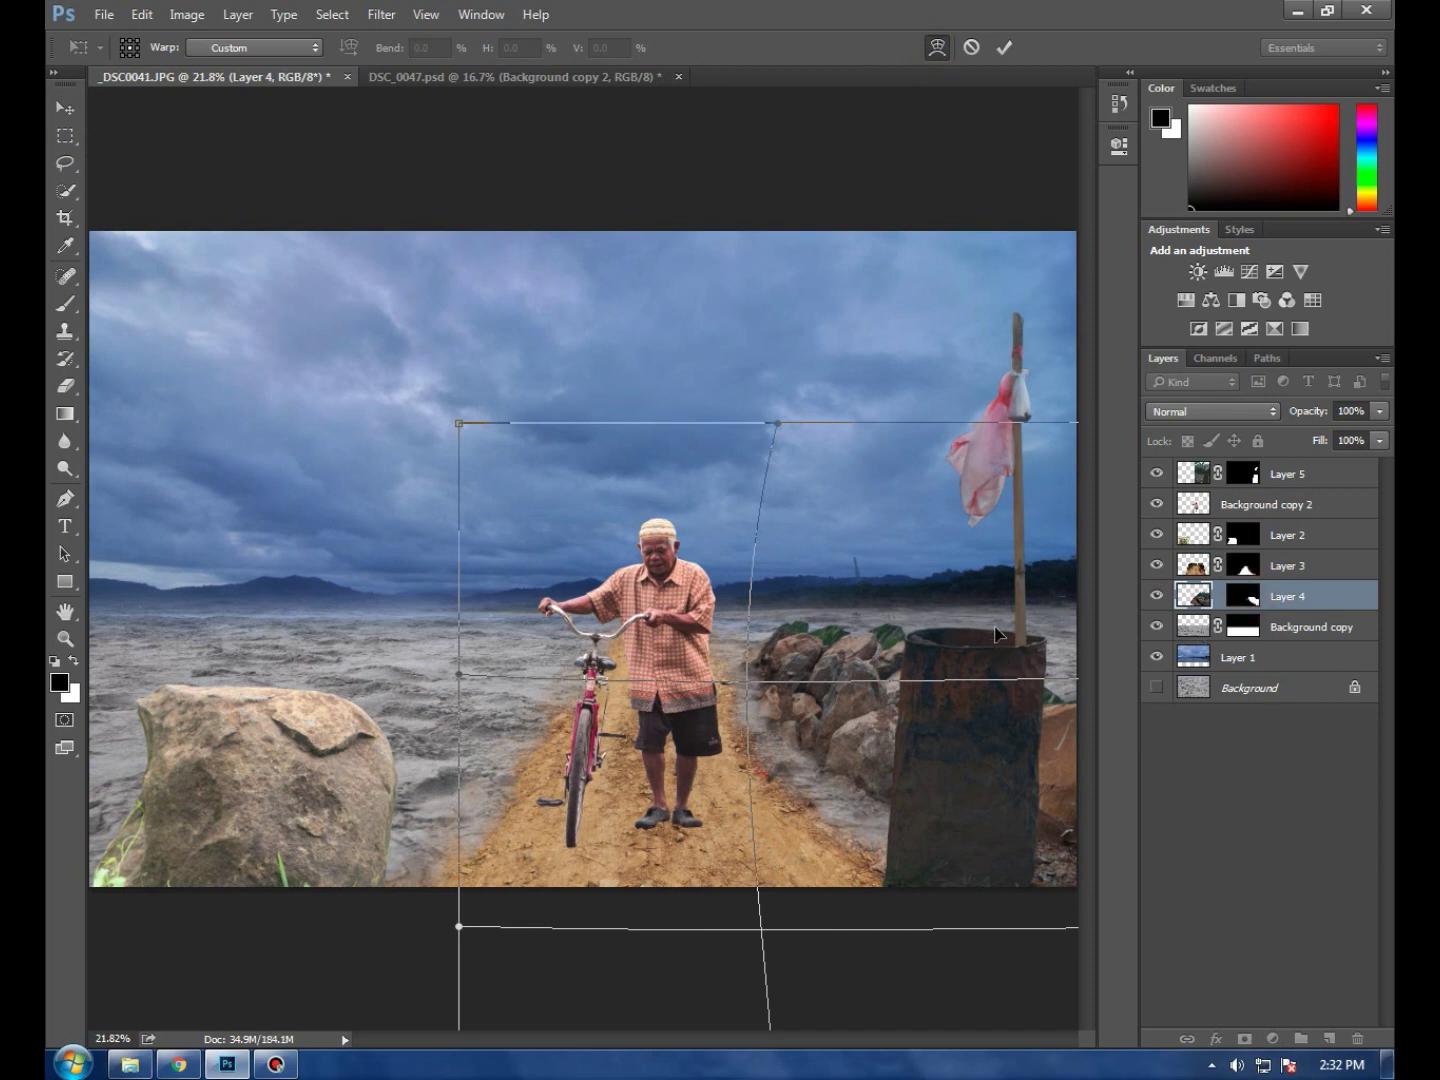
pyautogui.click(973, 49)
# Apply Layer 4's mask to the layer and start a new free transform
pyautogui.click(1250, 602)
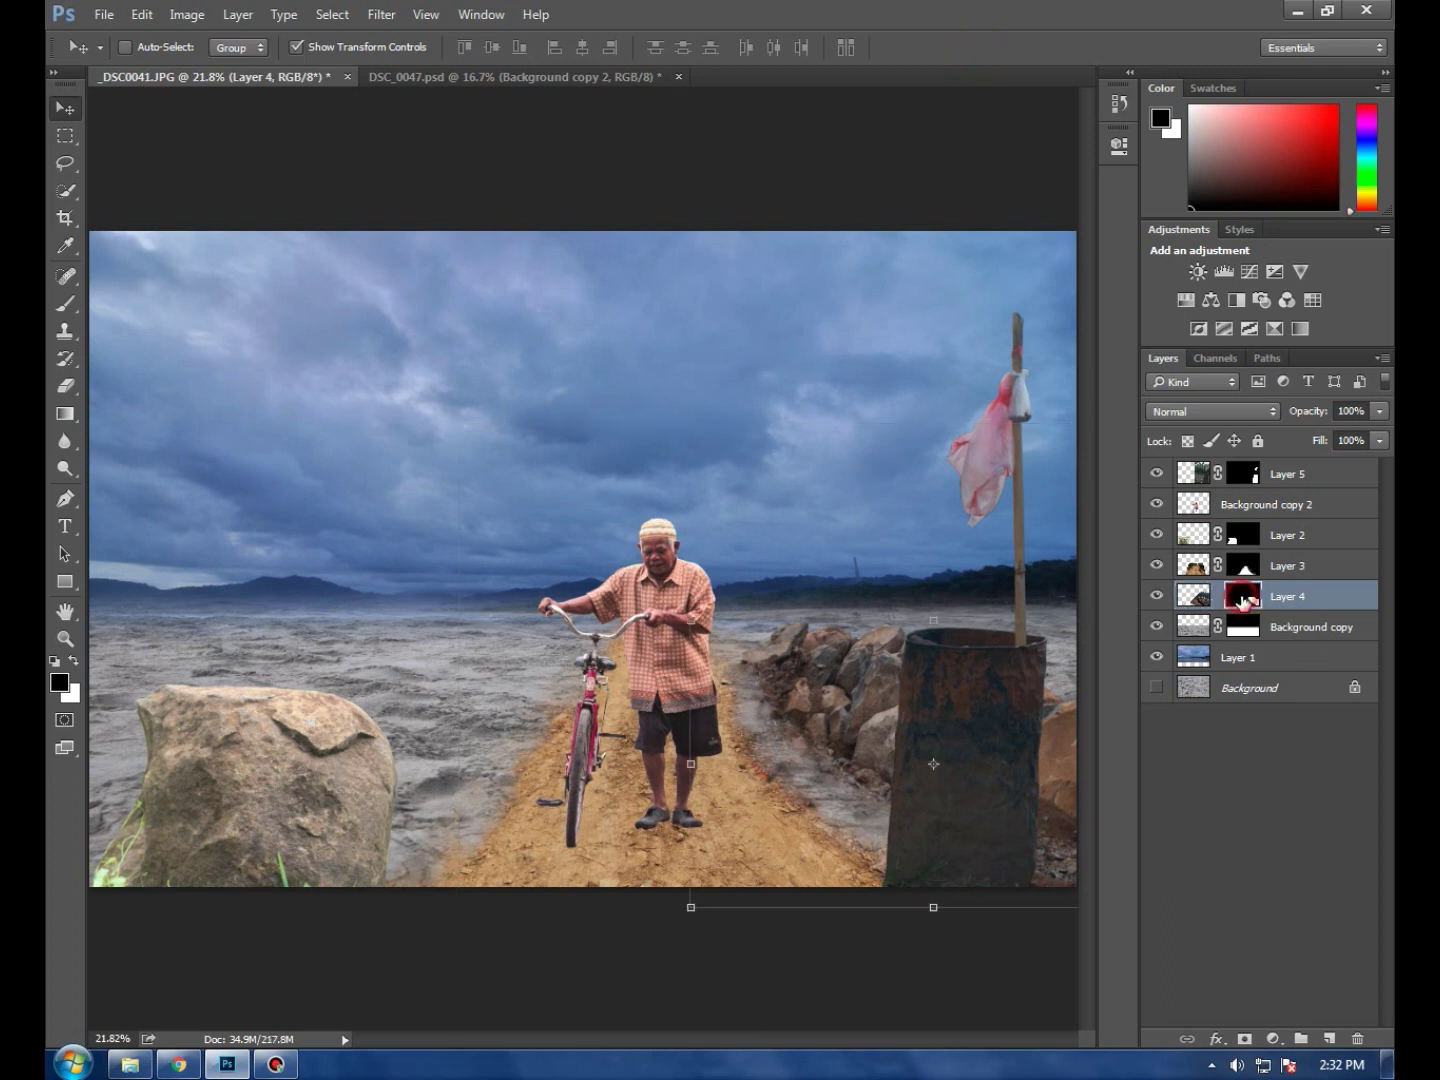
pyautogui.rightClick(1245, 595)
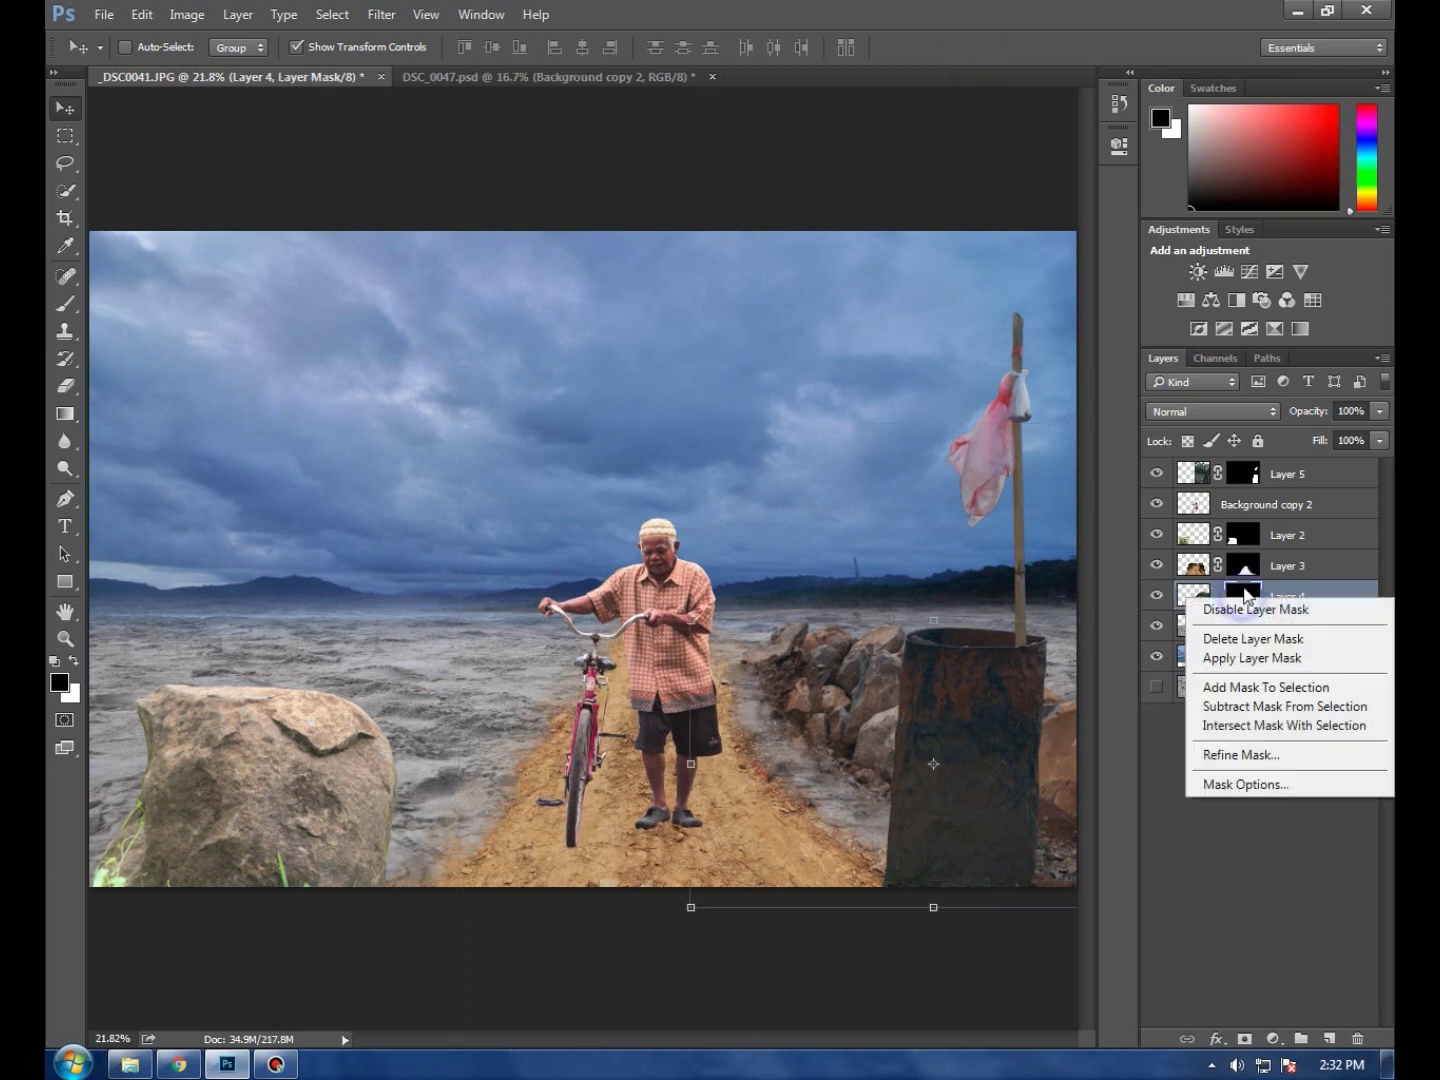
pyautogui.click(1246, 658)
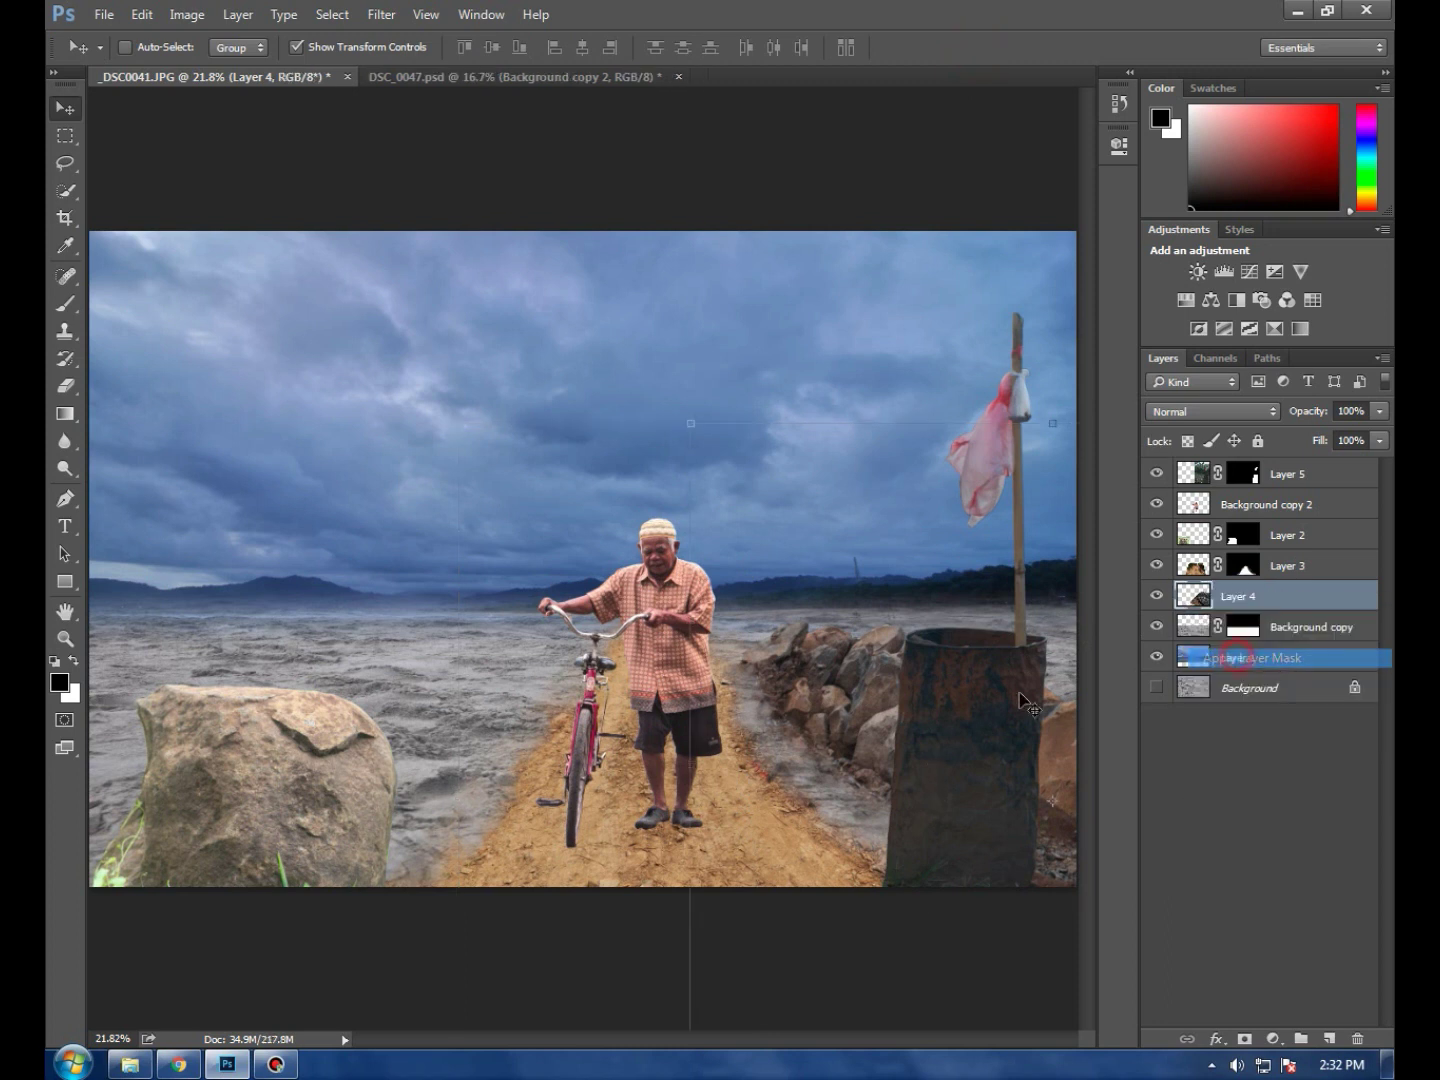
pyautogui.click(689, 425)
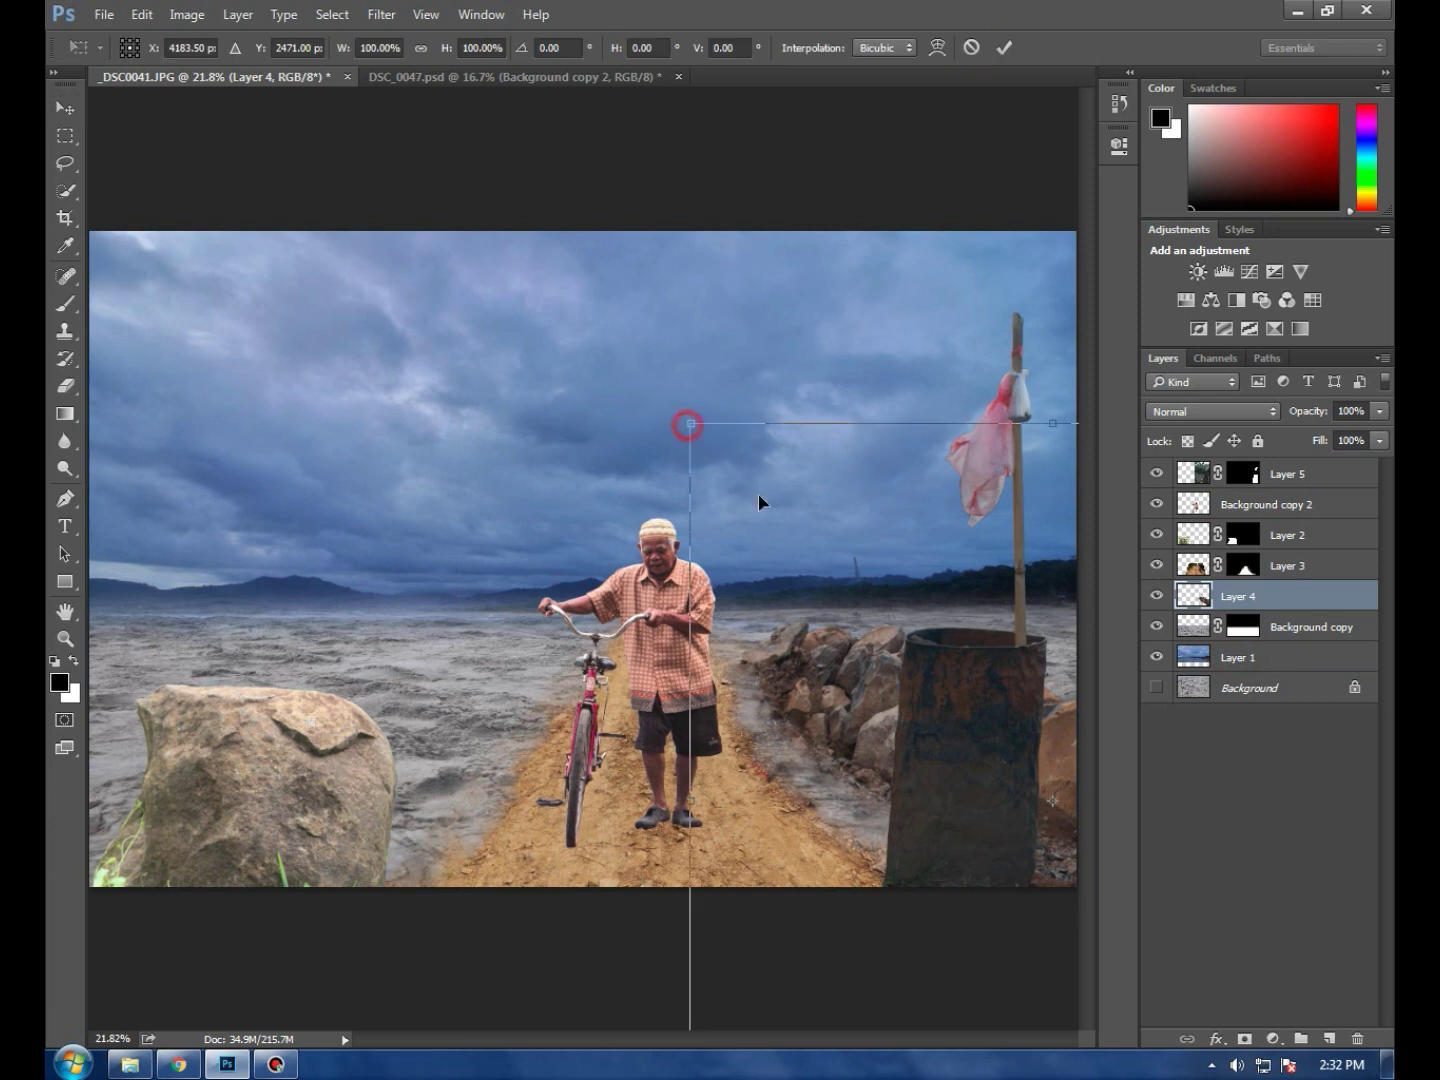
# Warp Layer 4's grid so the rocks curve around the path and barrel, and commit
pyautogui.click(937, 46)
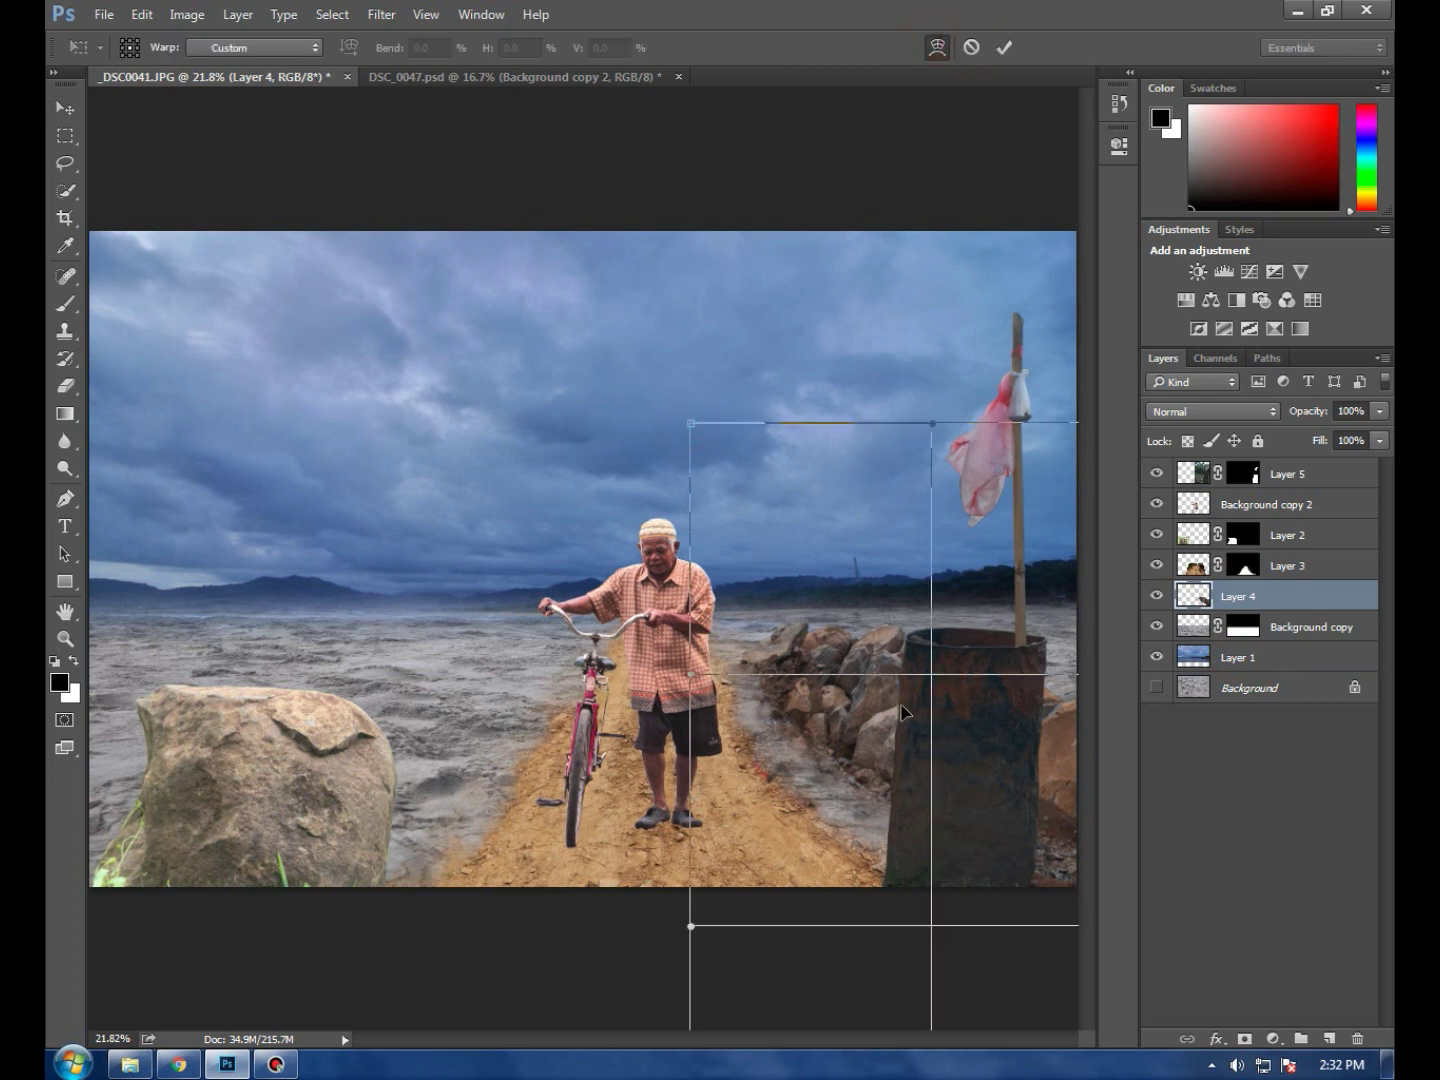
pyautogui.moveTo(901, 711); pyautogui.dragTo(902, 706)
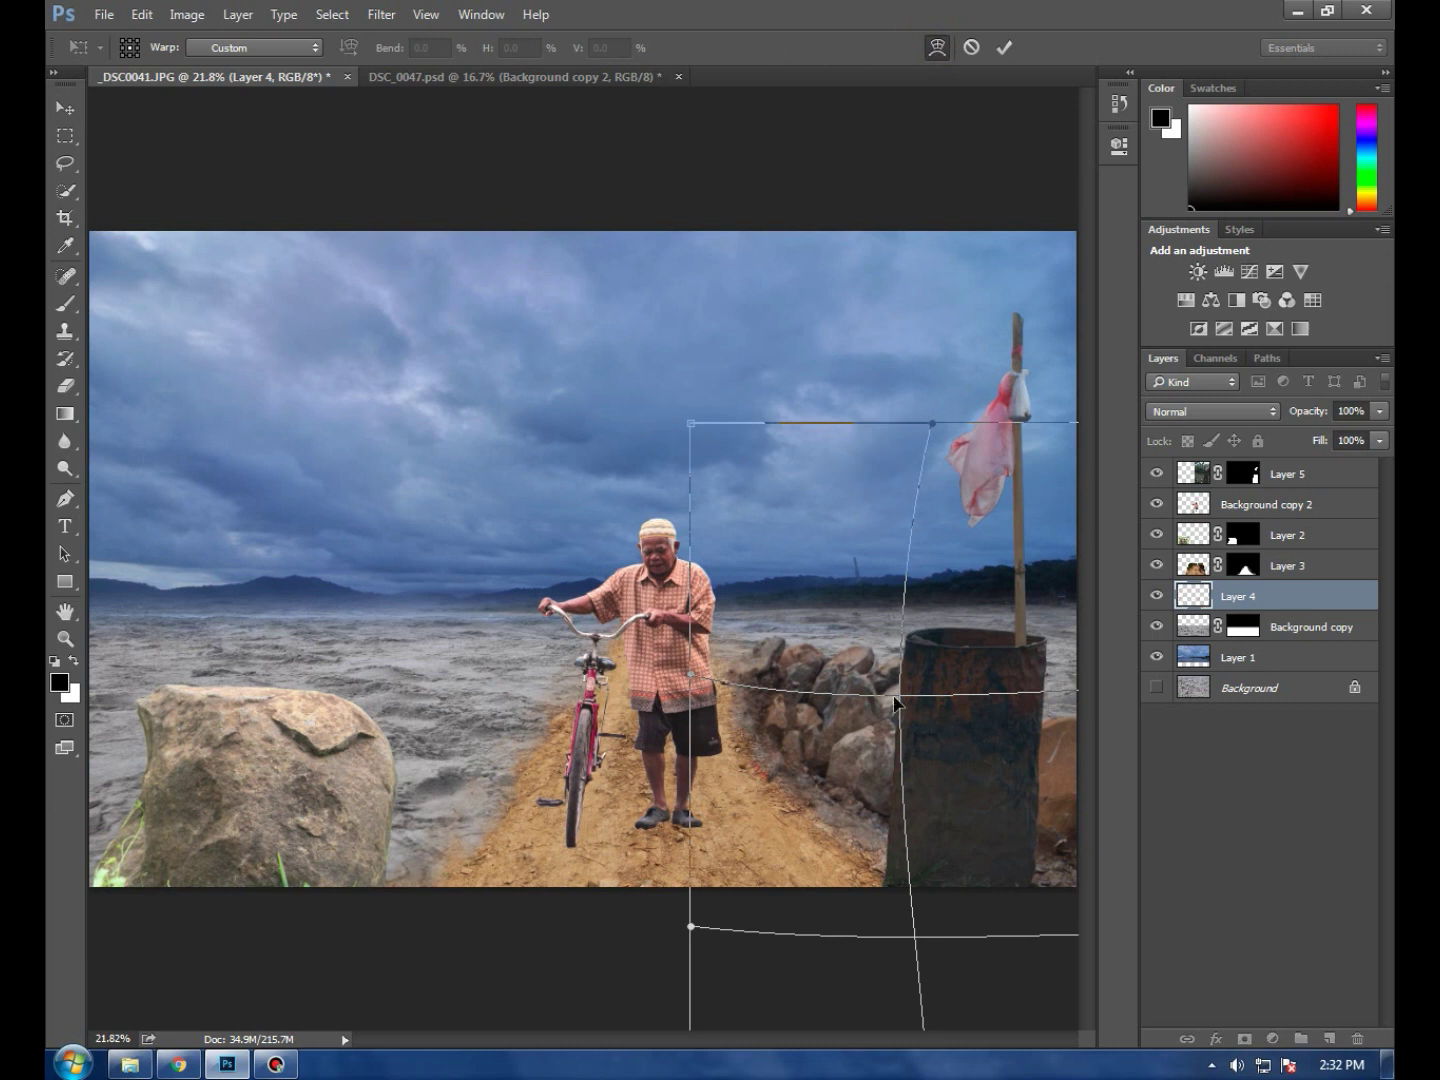
pyautogui.moveTo(693, 428); pyautogui.dragTo(710, 410)
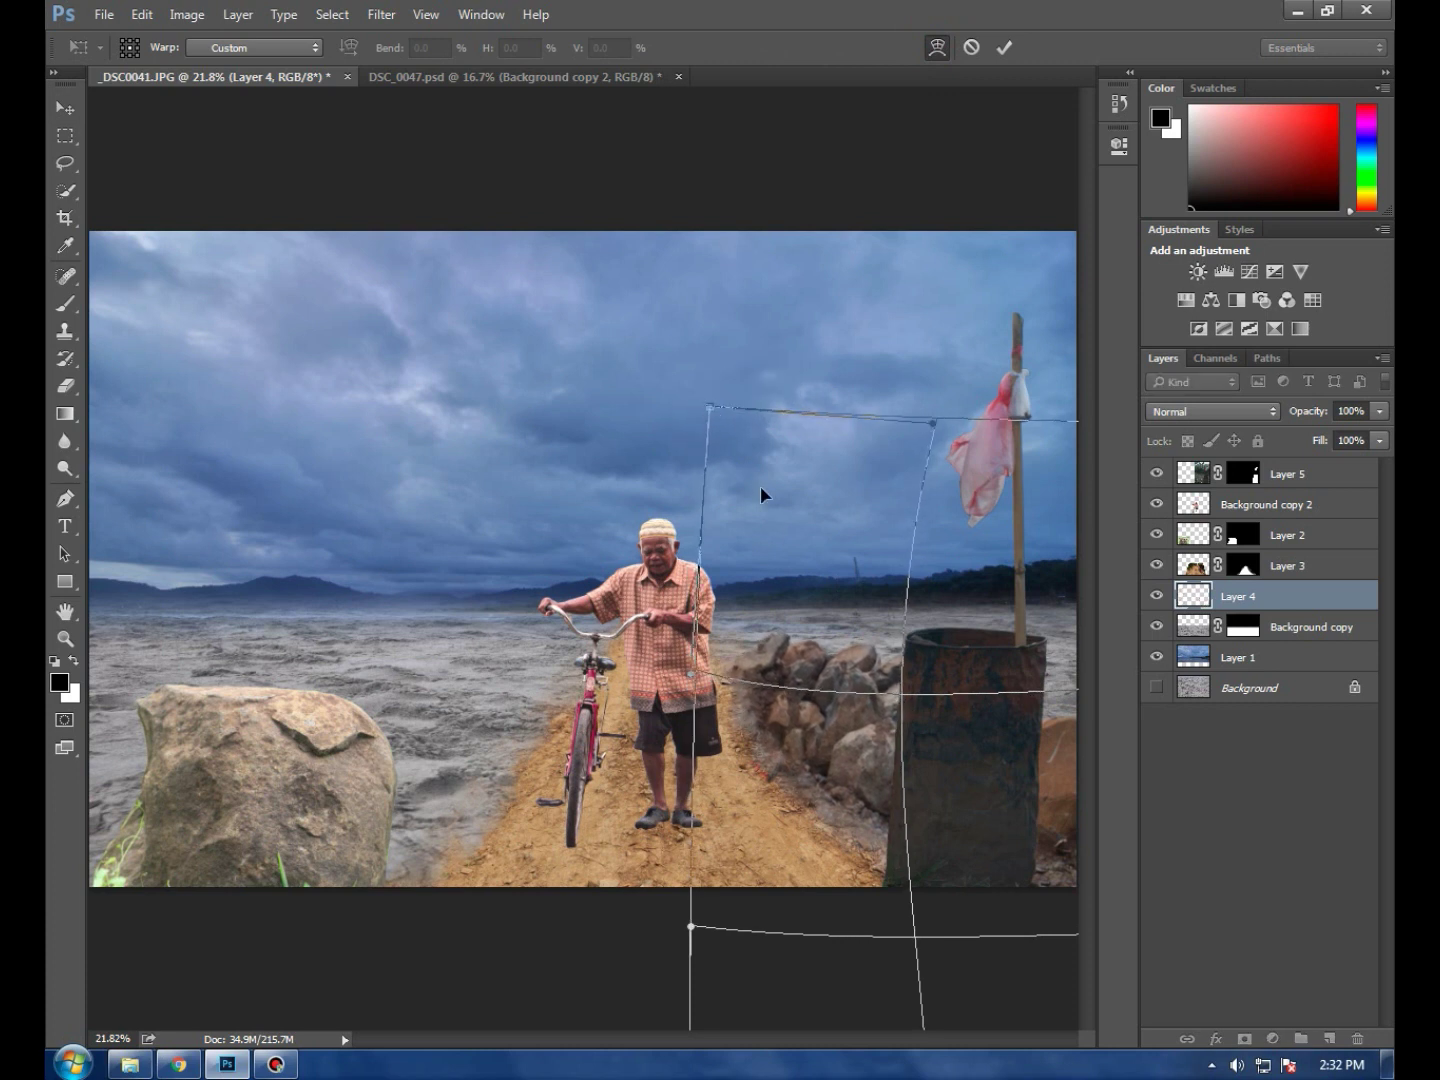
pyautogui.moveTo(679, 930); pyautogui.dragTo(677, 934)
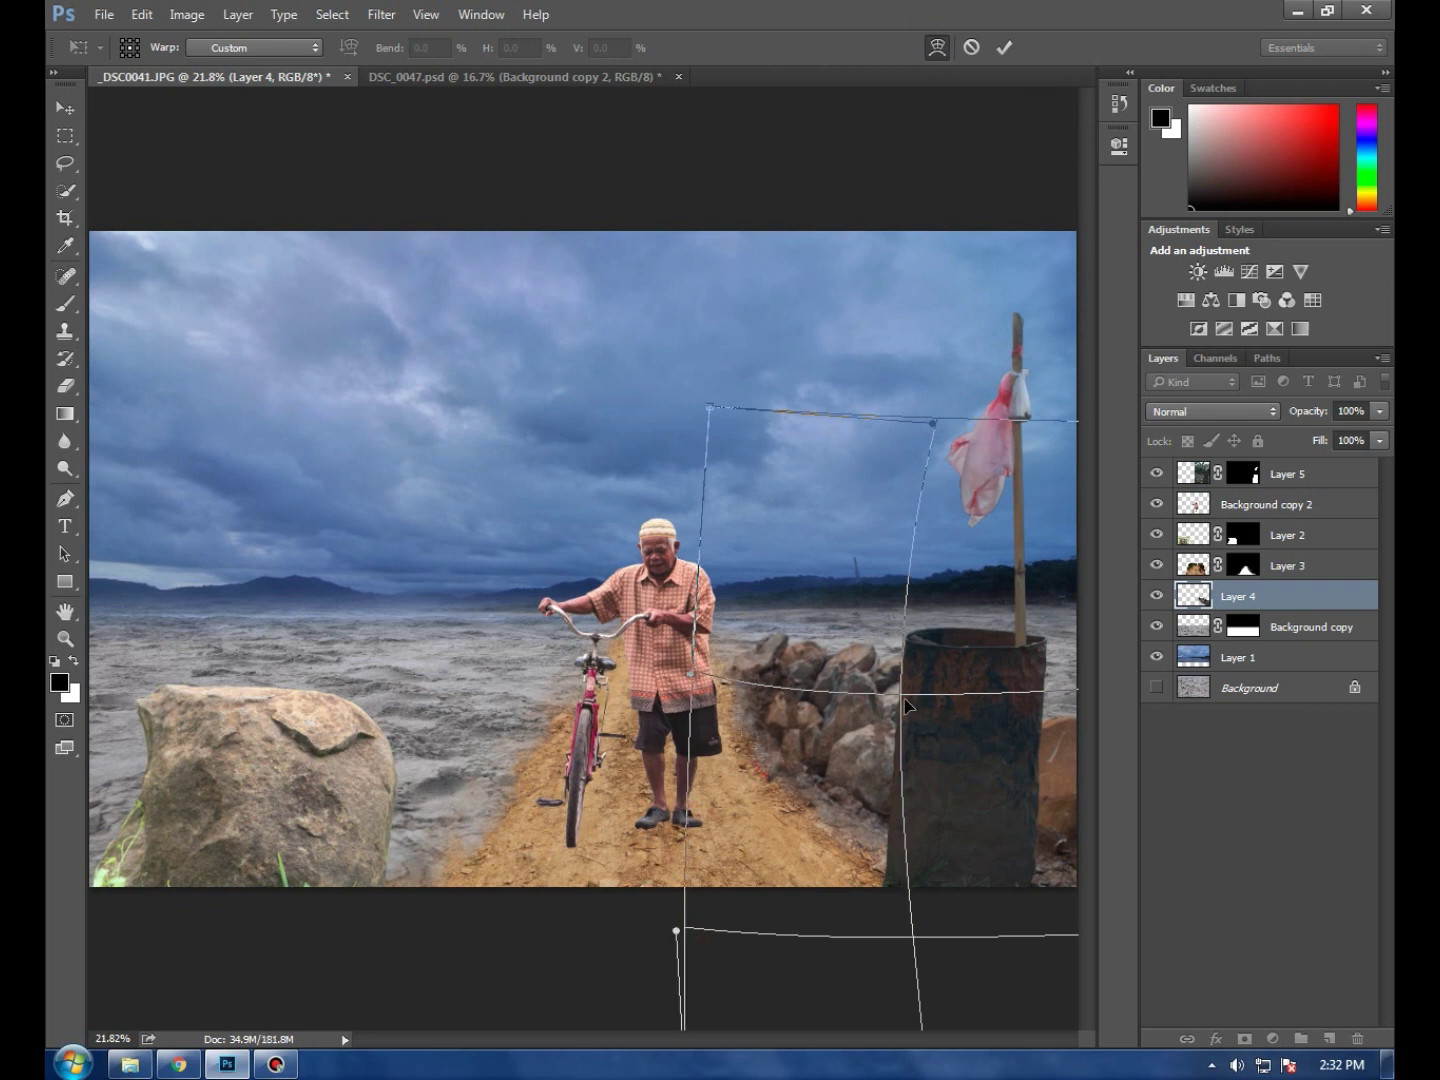
pyautogui.moveTo(901, 698); pyautogui.dragTo(913, 703)
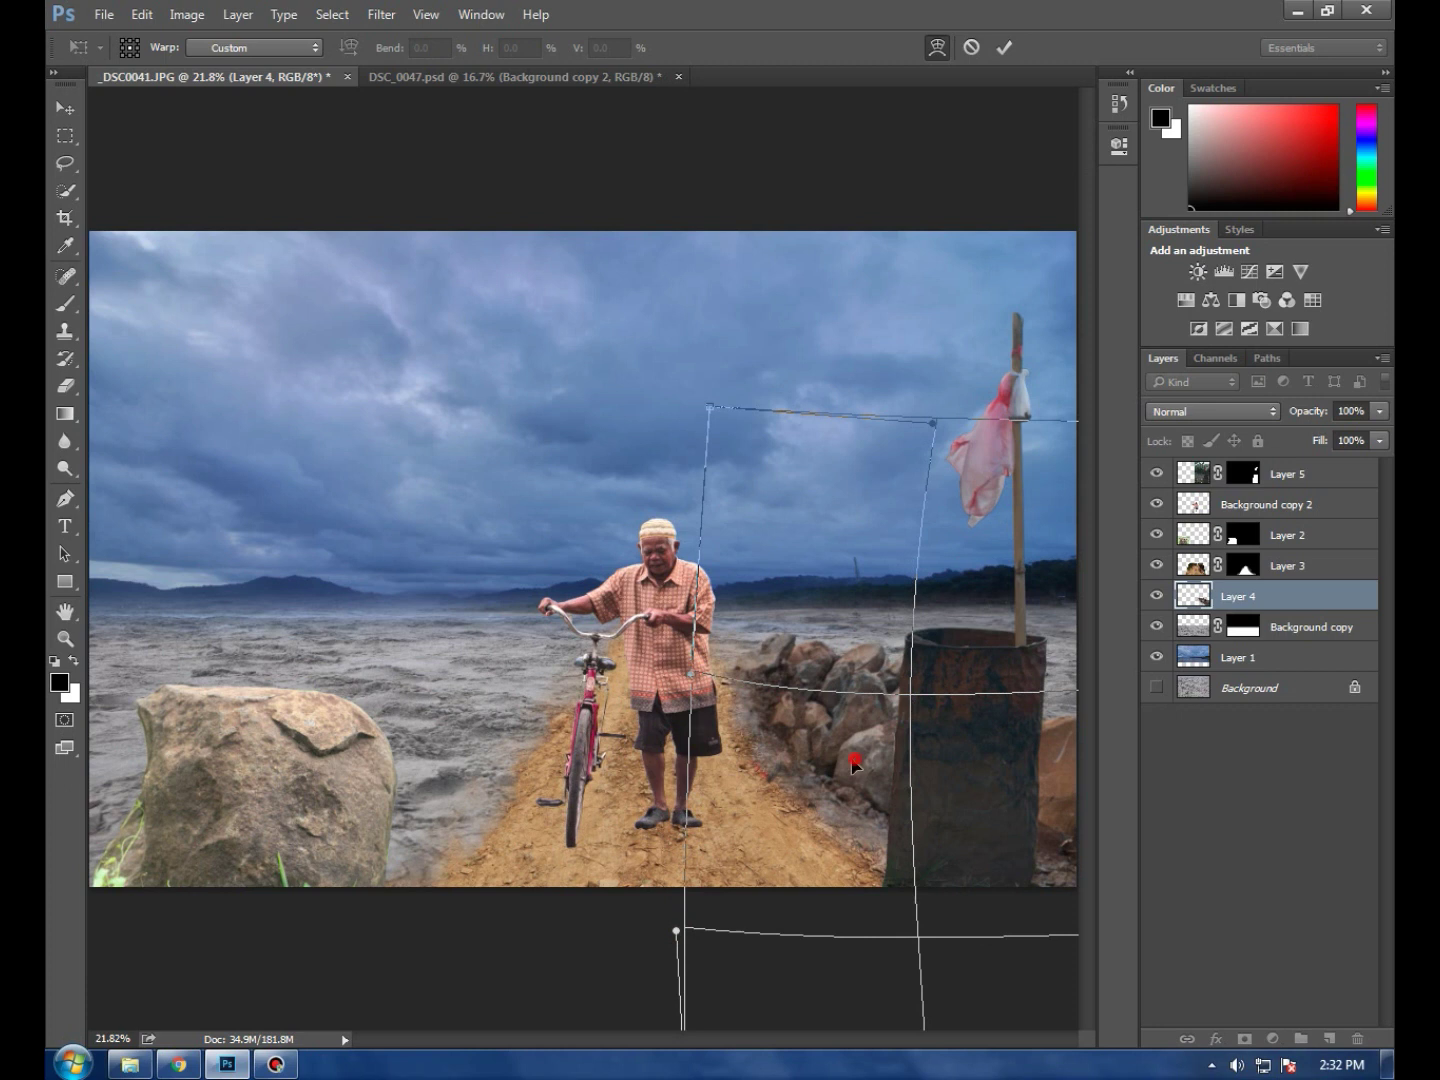
pyautogui.moveTo(853, 763); pyautogui.dragTo(842, 779)
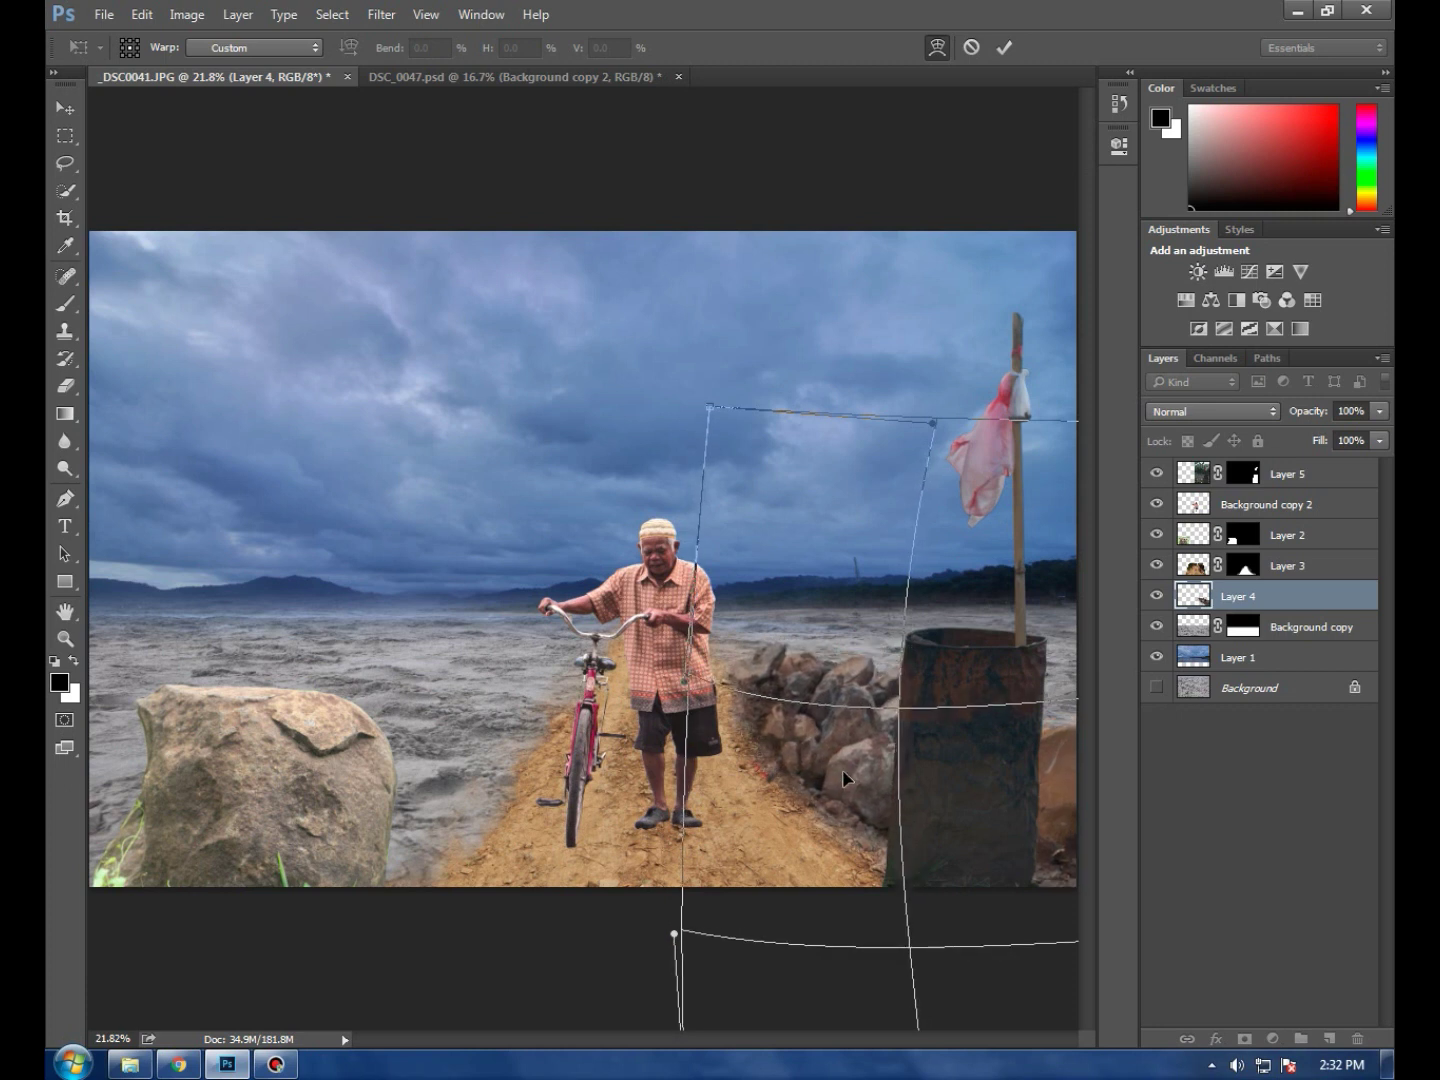
pyautogui.moveTo(934, 424); pyautogui.dragTo(946, 418)
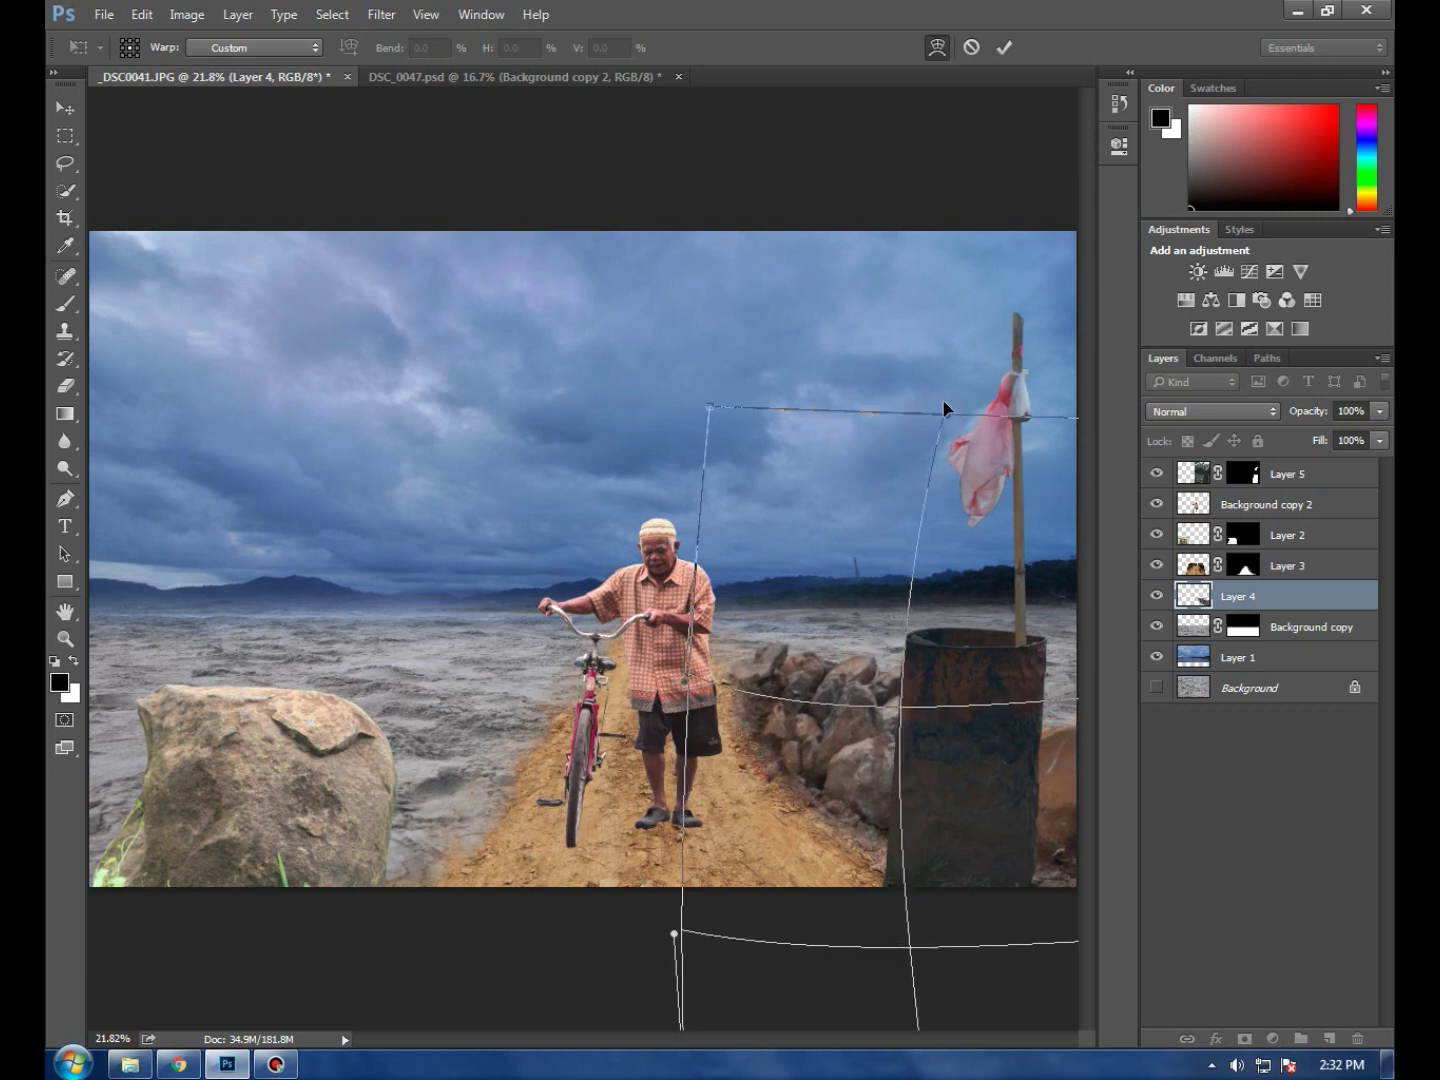
pyautogui.click(1004, 48)
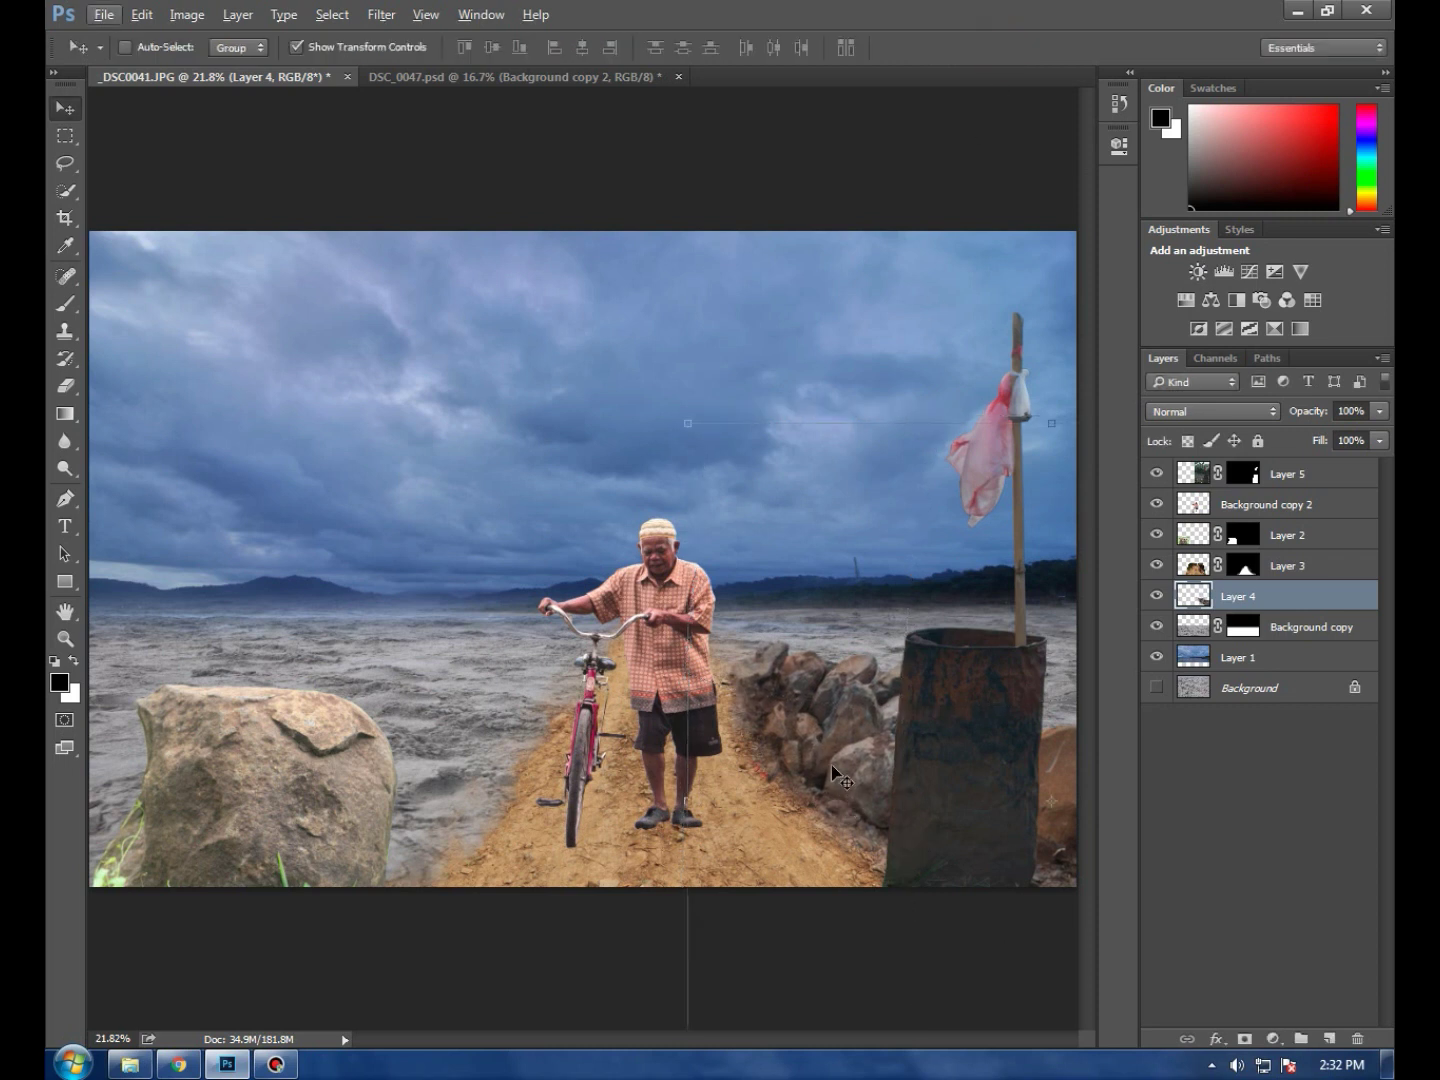
# Scale the barrel and flag, Layer 5, to about 94.8% and move it toward the right edge
pyautogui.scroll(1, 831, 778)
pyautogui.scroll(-1, 820, 768)
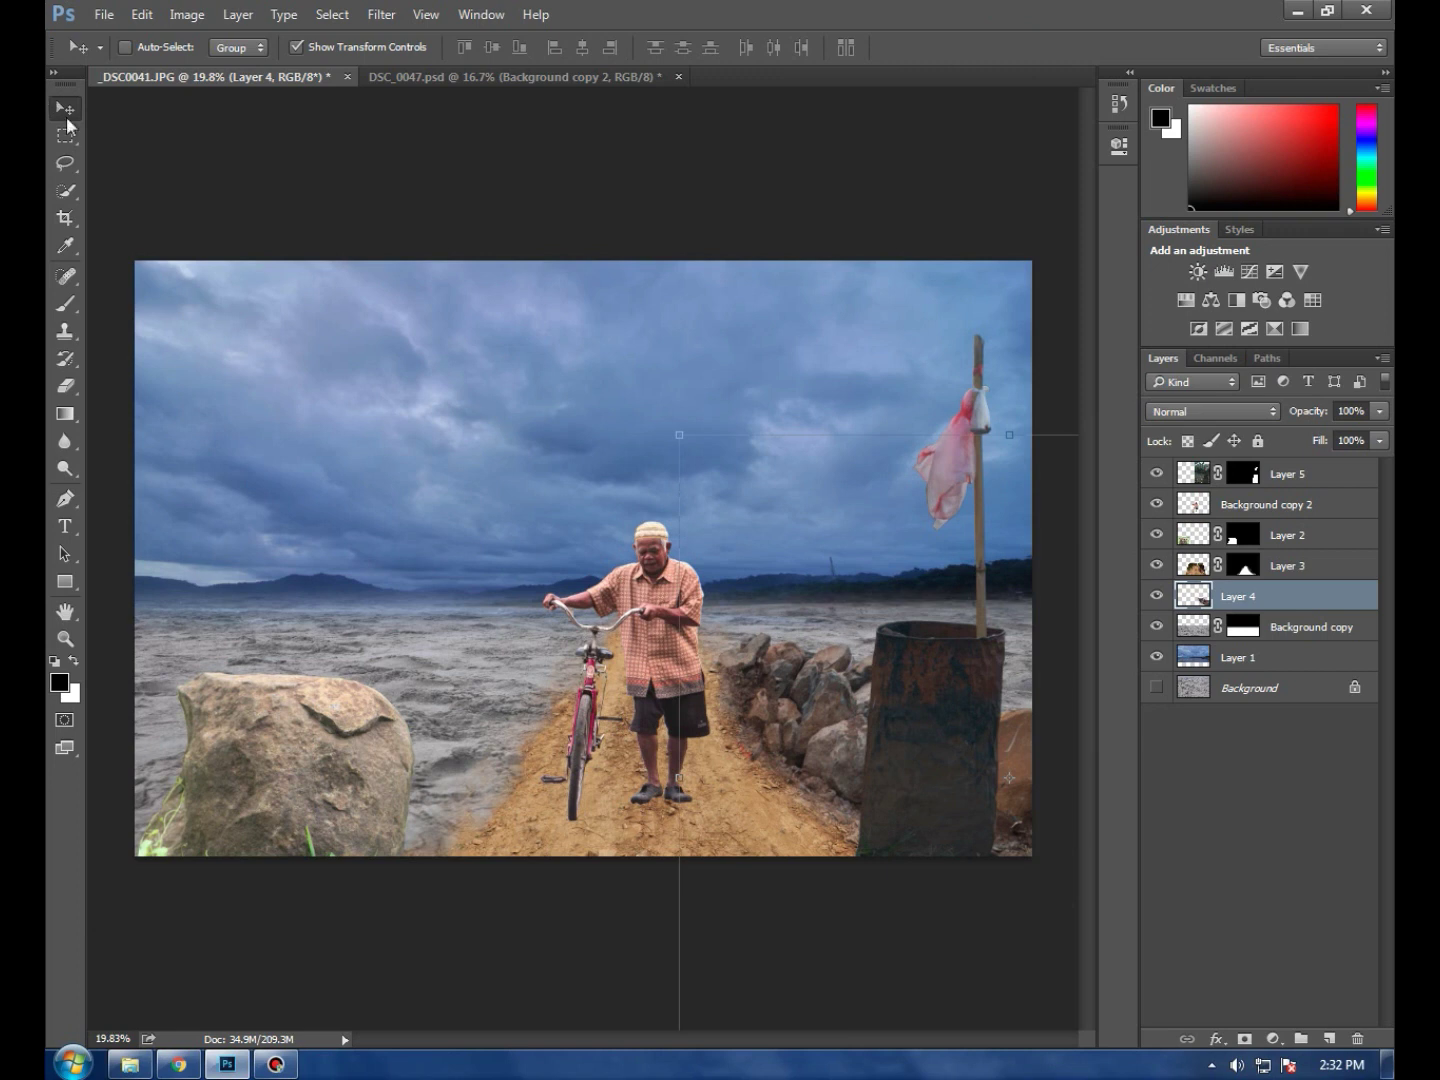
pyautogui.click(1310, 479)
pyautogui.moveTo(985, 676); pyautogui.dragTo(940, 632)
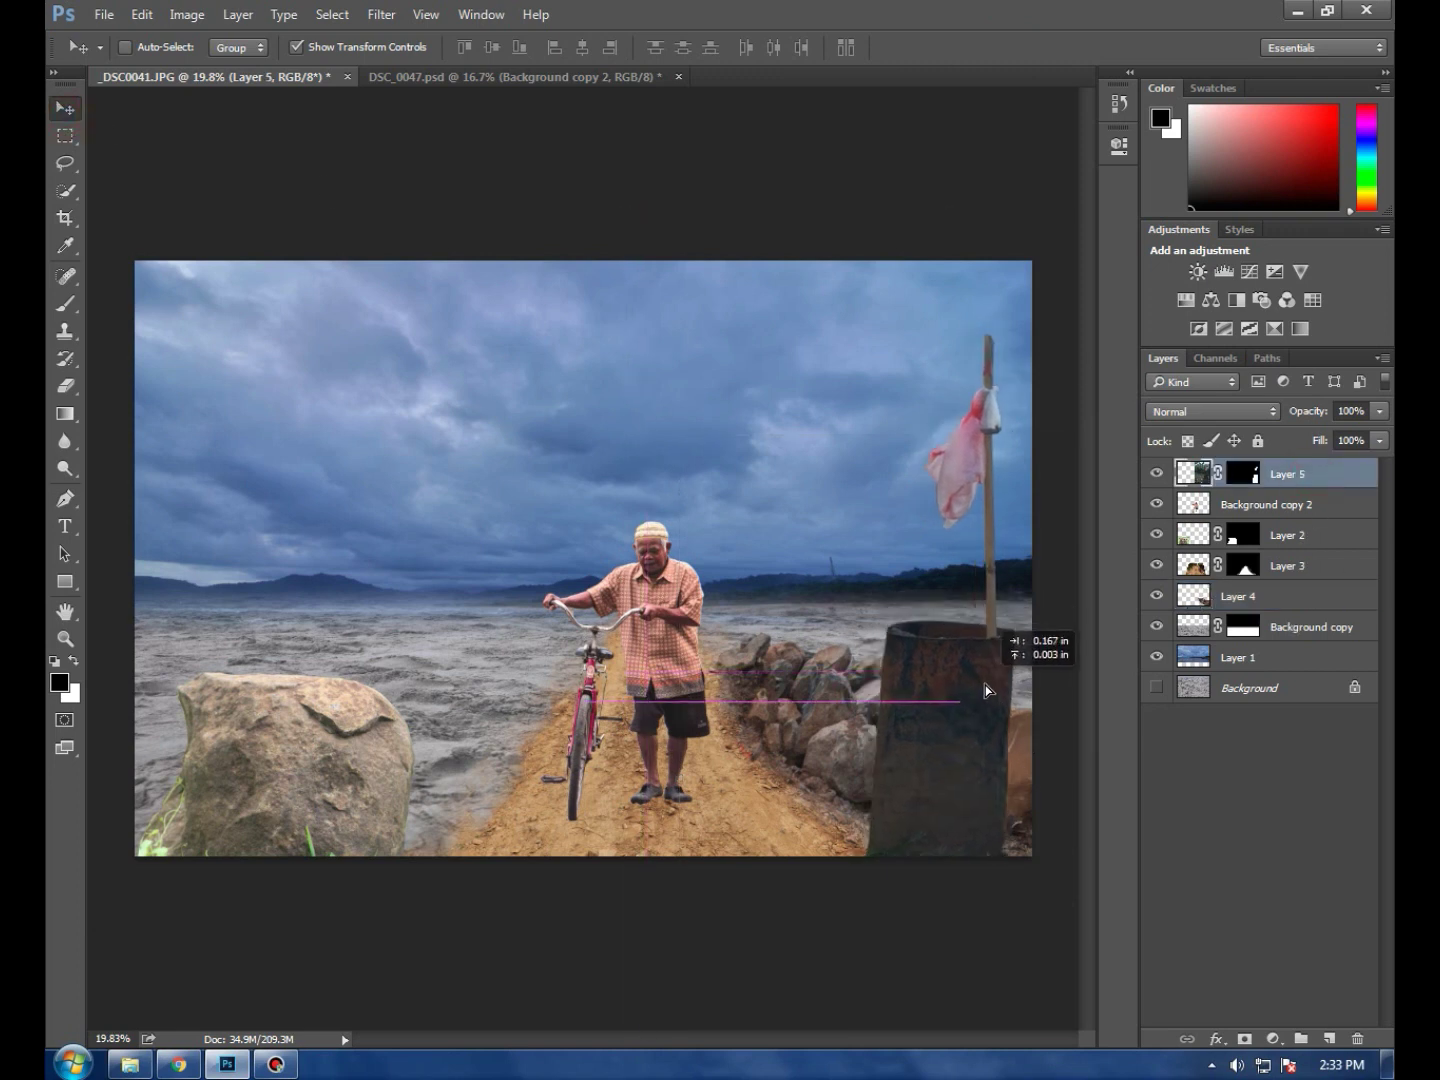
pyautogui.moveTo(640, 231); pyautogui.dragTo(659, 262)
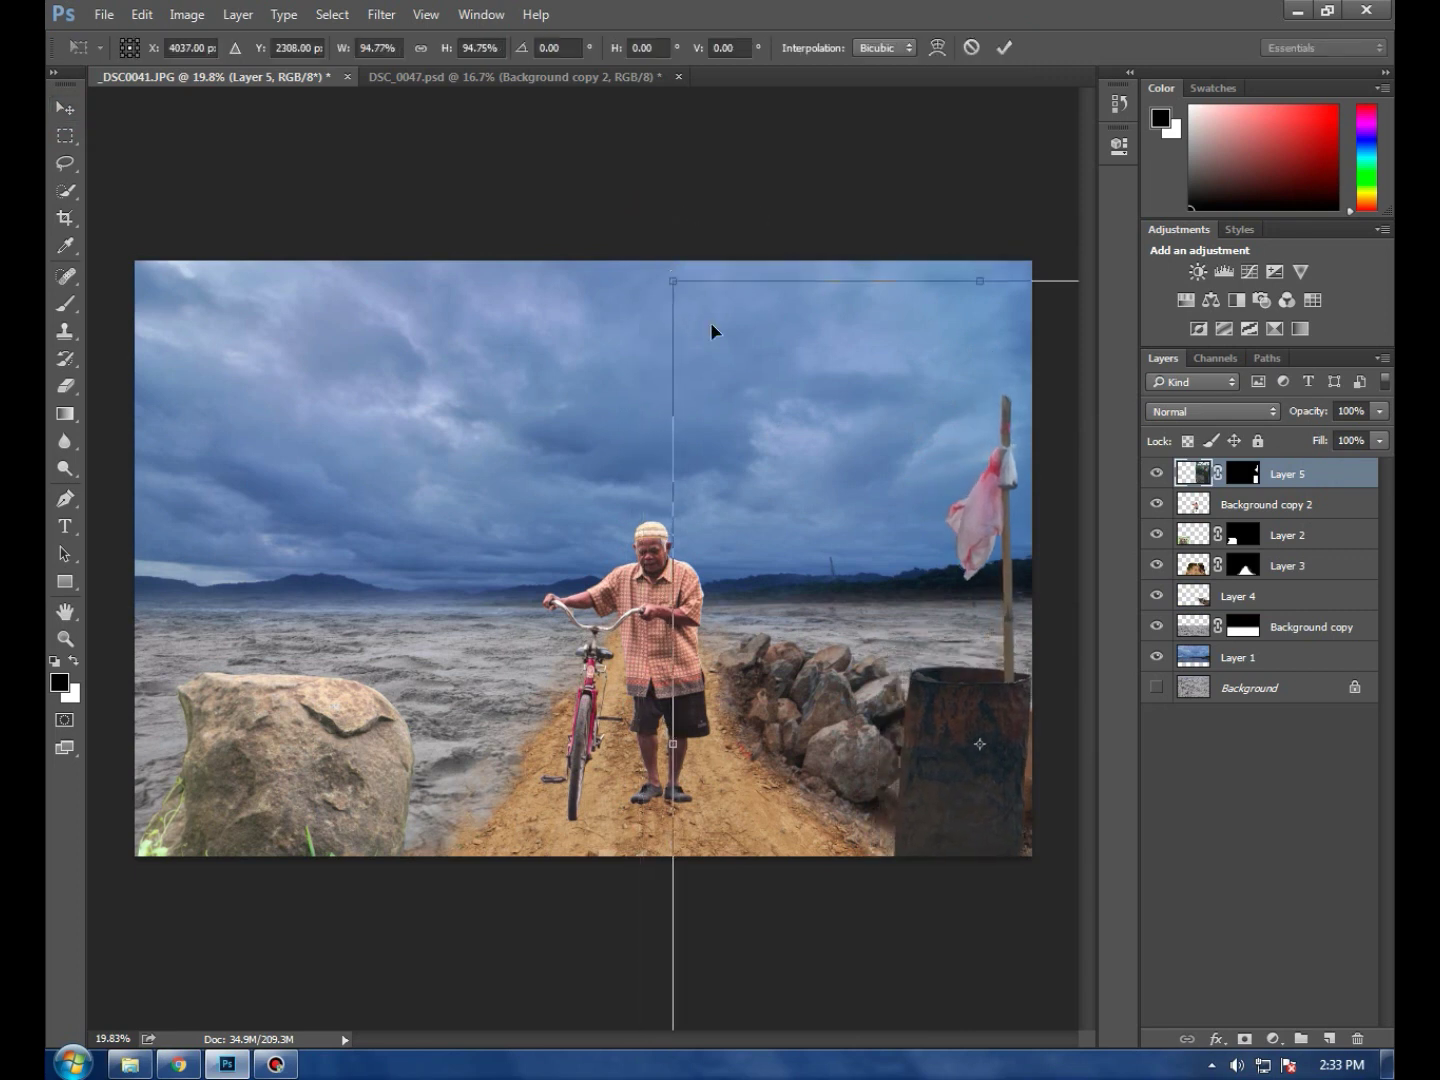
pyautogui.moveTo(927, 720); pyautogui.dragTo(915, 703)
pyautogui.click(1004, 47)
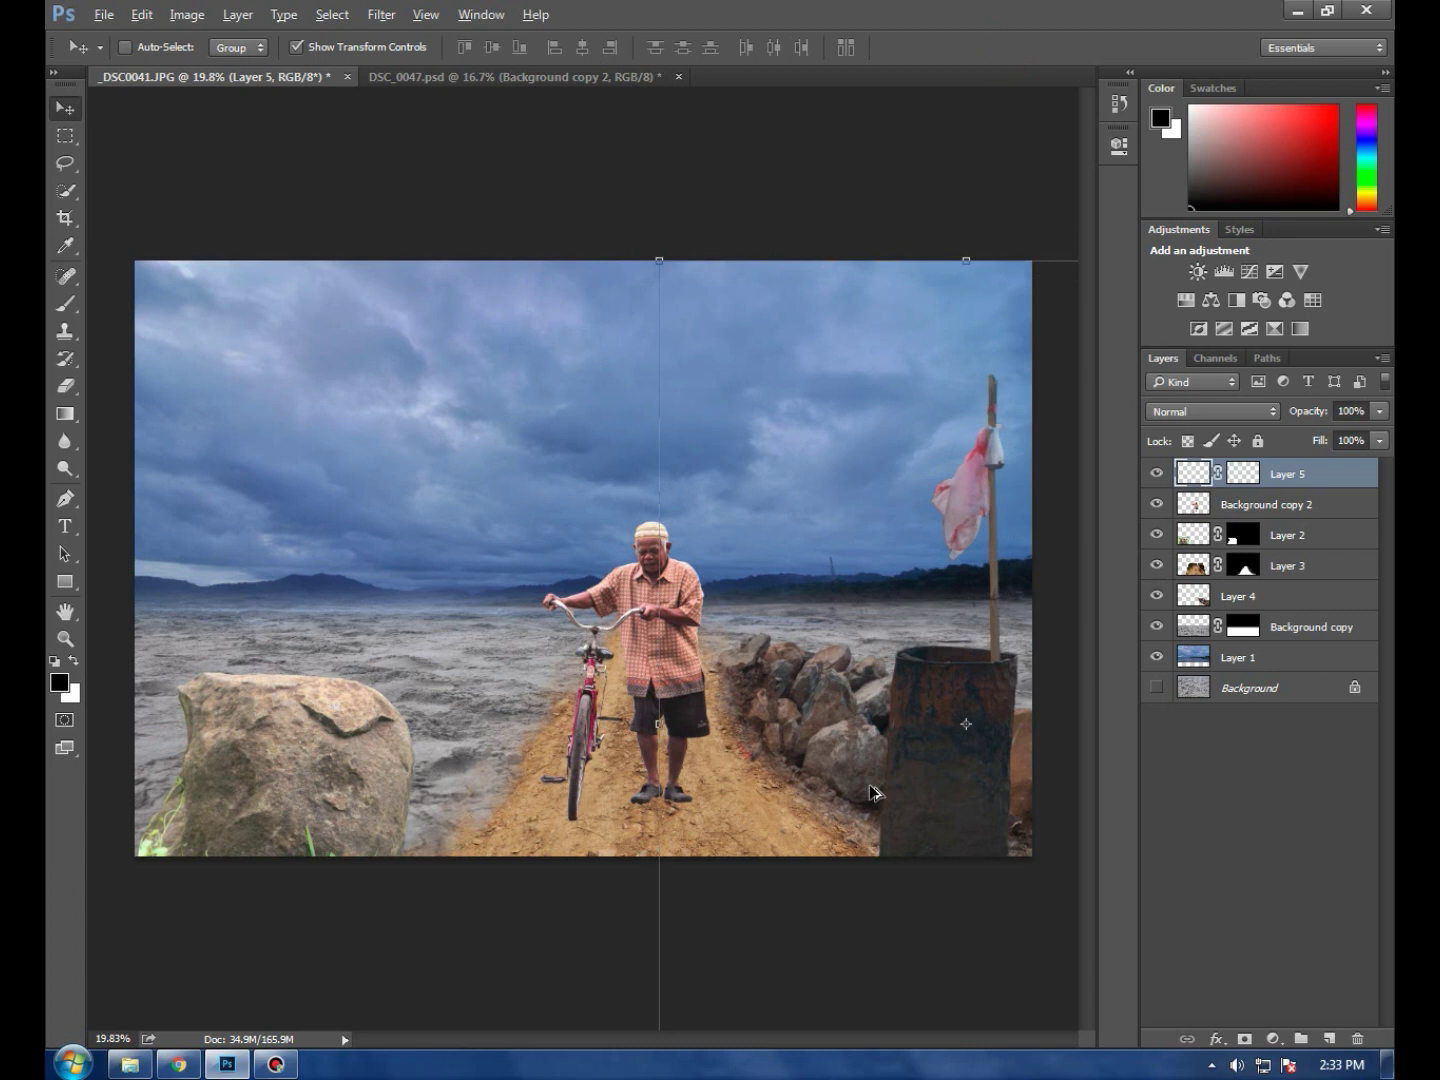
# Review the layer stack and select the sky layer, Layer 1
pyautogui.scroll(1, 870, 792)
pyautogui.scroll(2, 870, 792)
pyautogui.scroll(1, 870, 784)
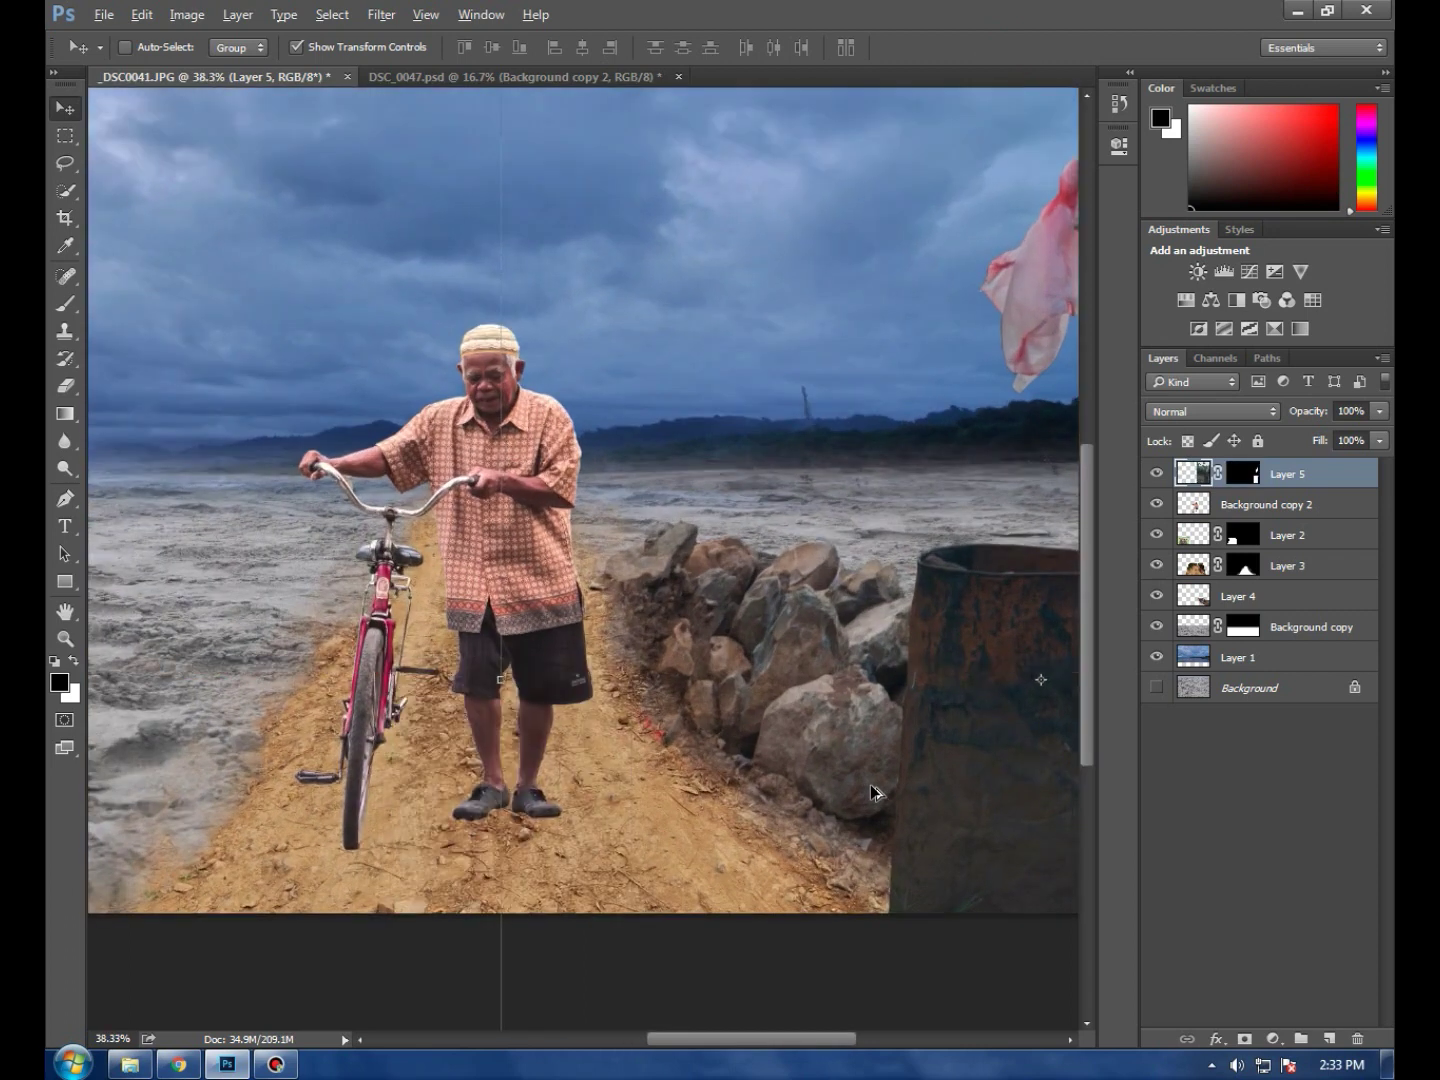
pyautogui.scroll(1, 870, 785)
pyautogui.scroll(-1, 869, 784)
pyautogui.scroll(-2, 845, 779)
pyautogui.scroll(1, 745, 777)
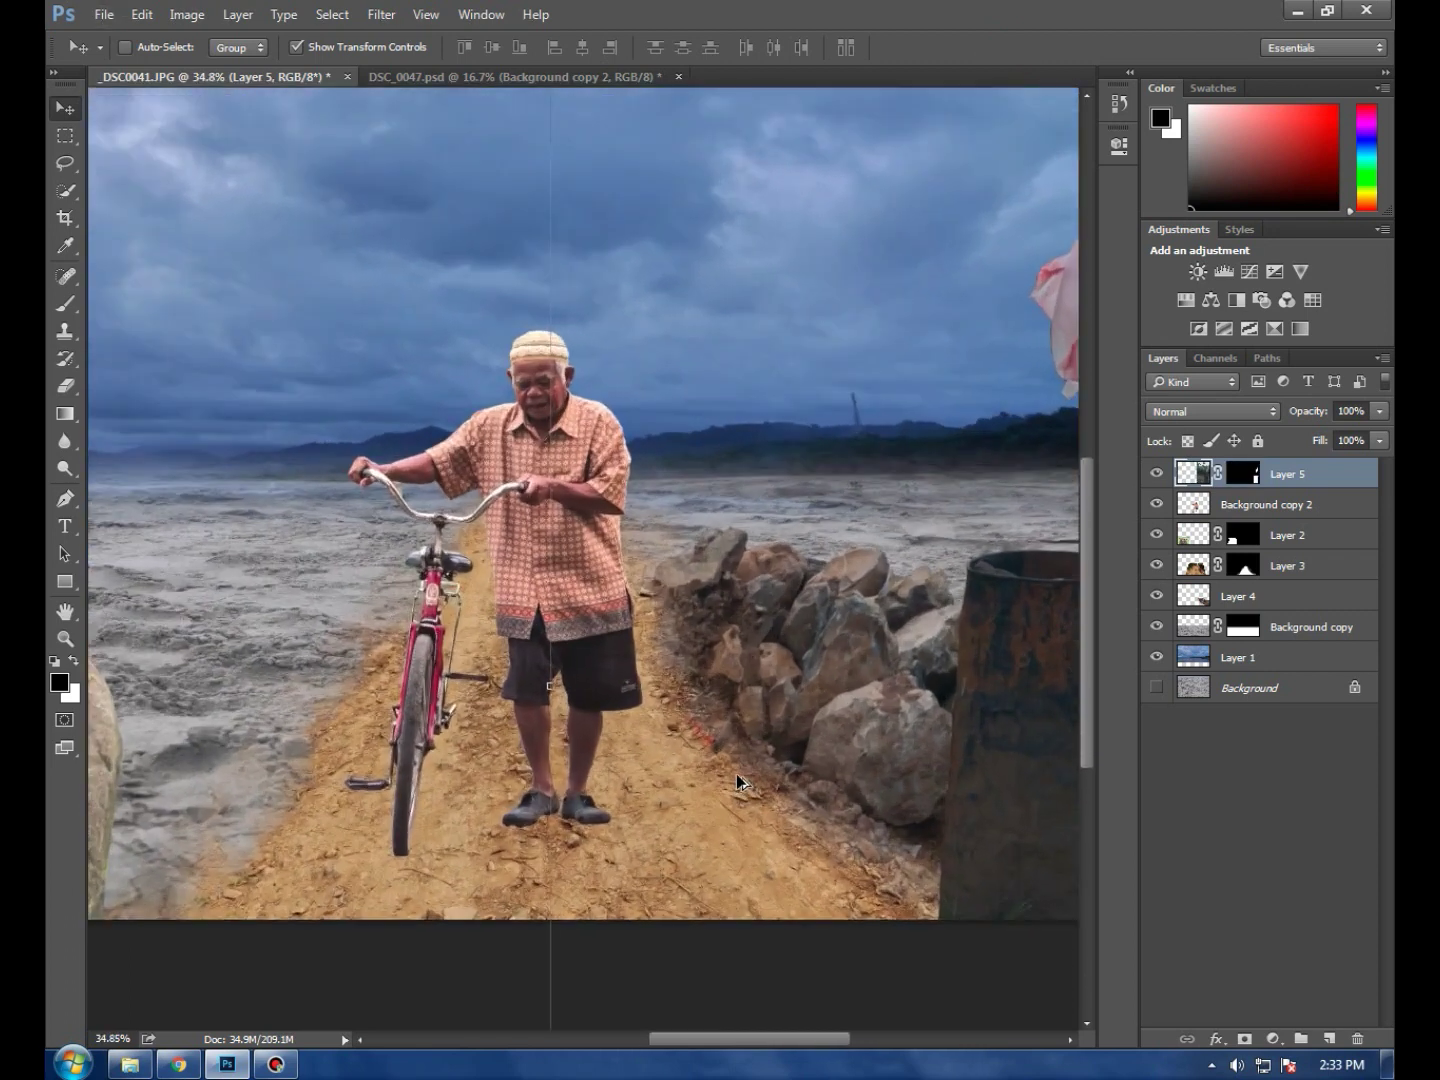
pyautogui.scroll(-2, 736, 774)
pyautogui.scroll(1, 575, 606)
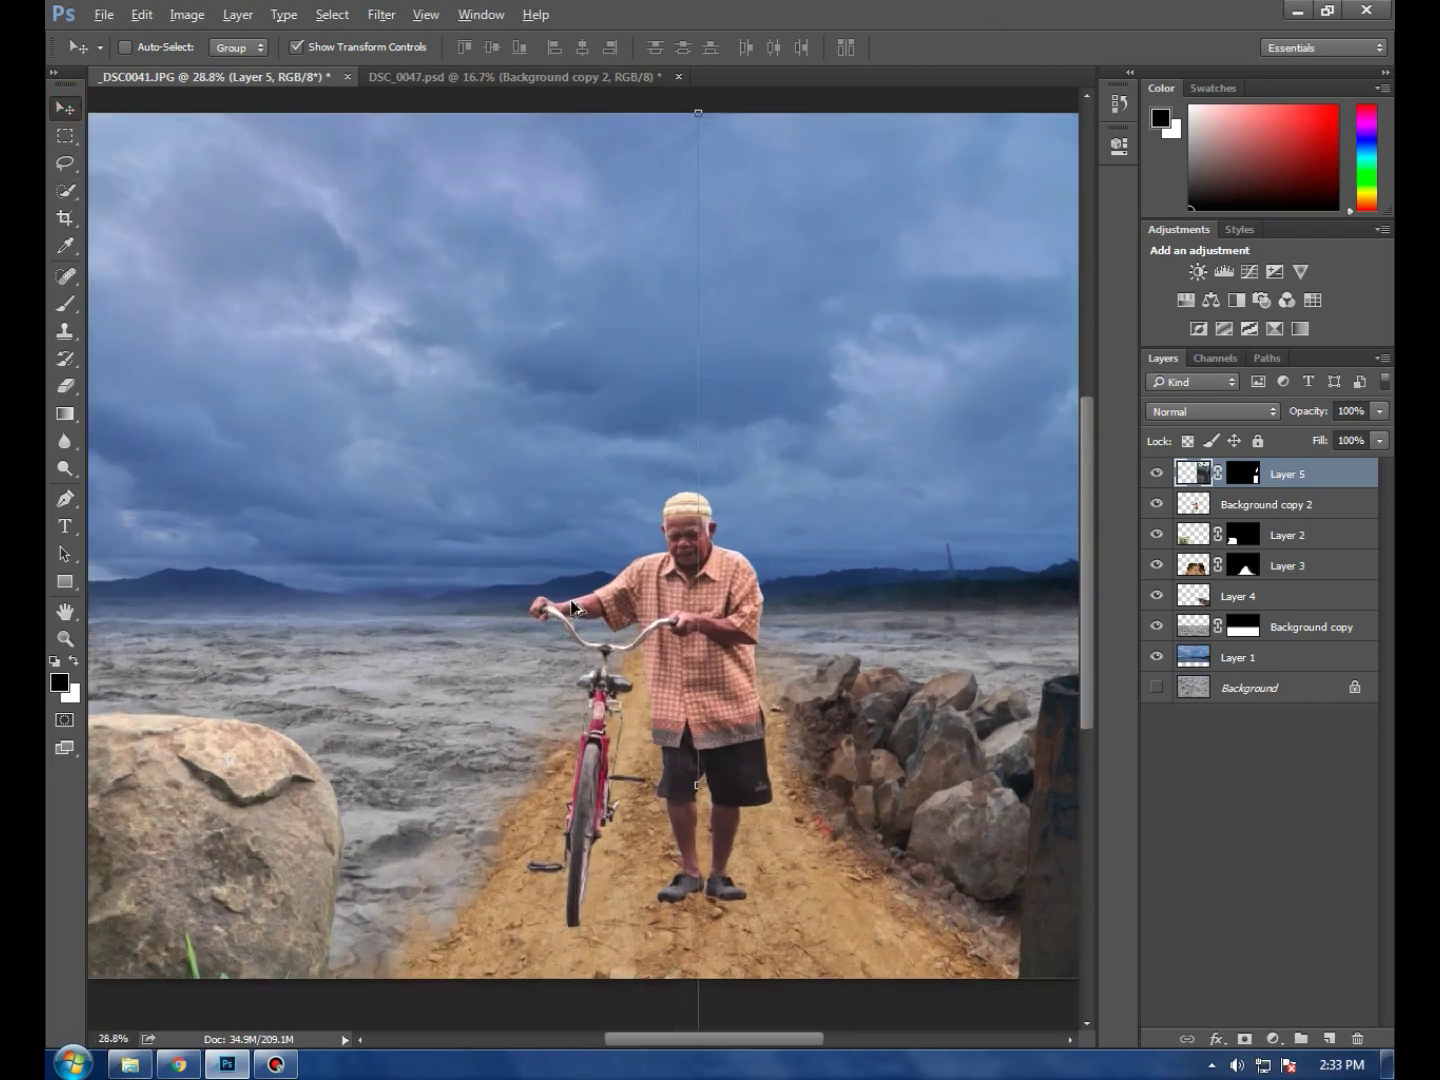
pyautogui.scroll(-2, 581, 665)
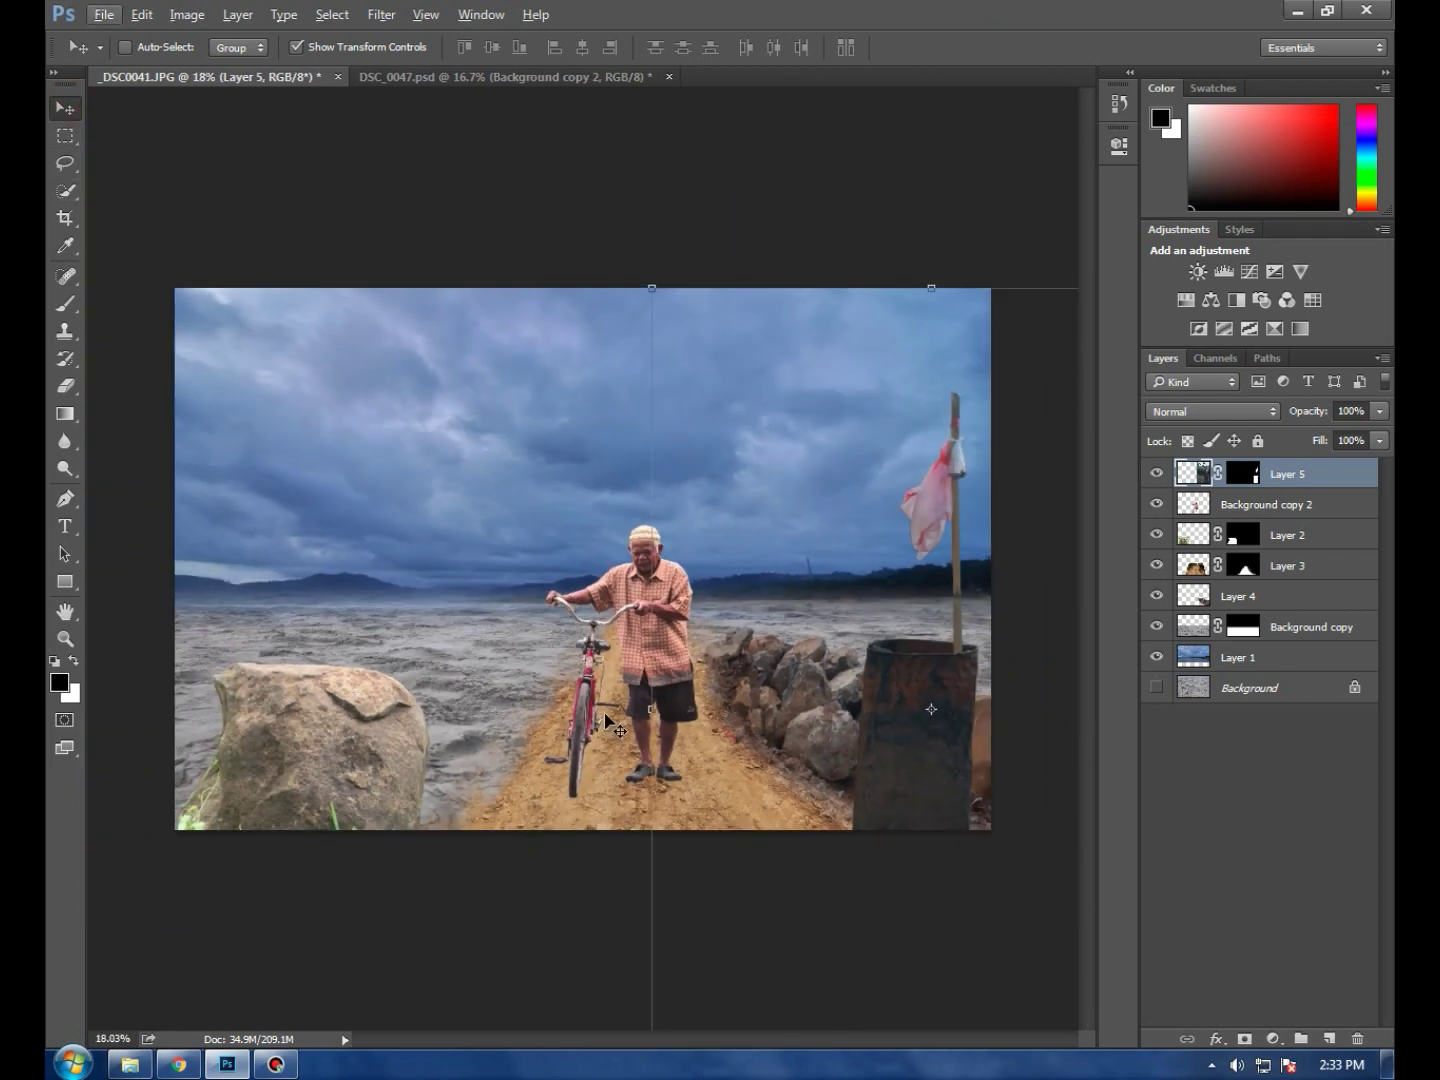
pyautogui.click(1360, 512)
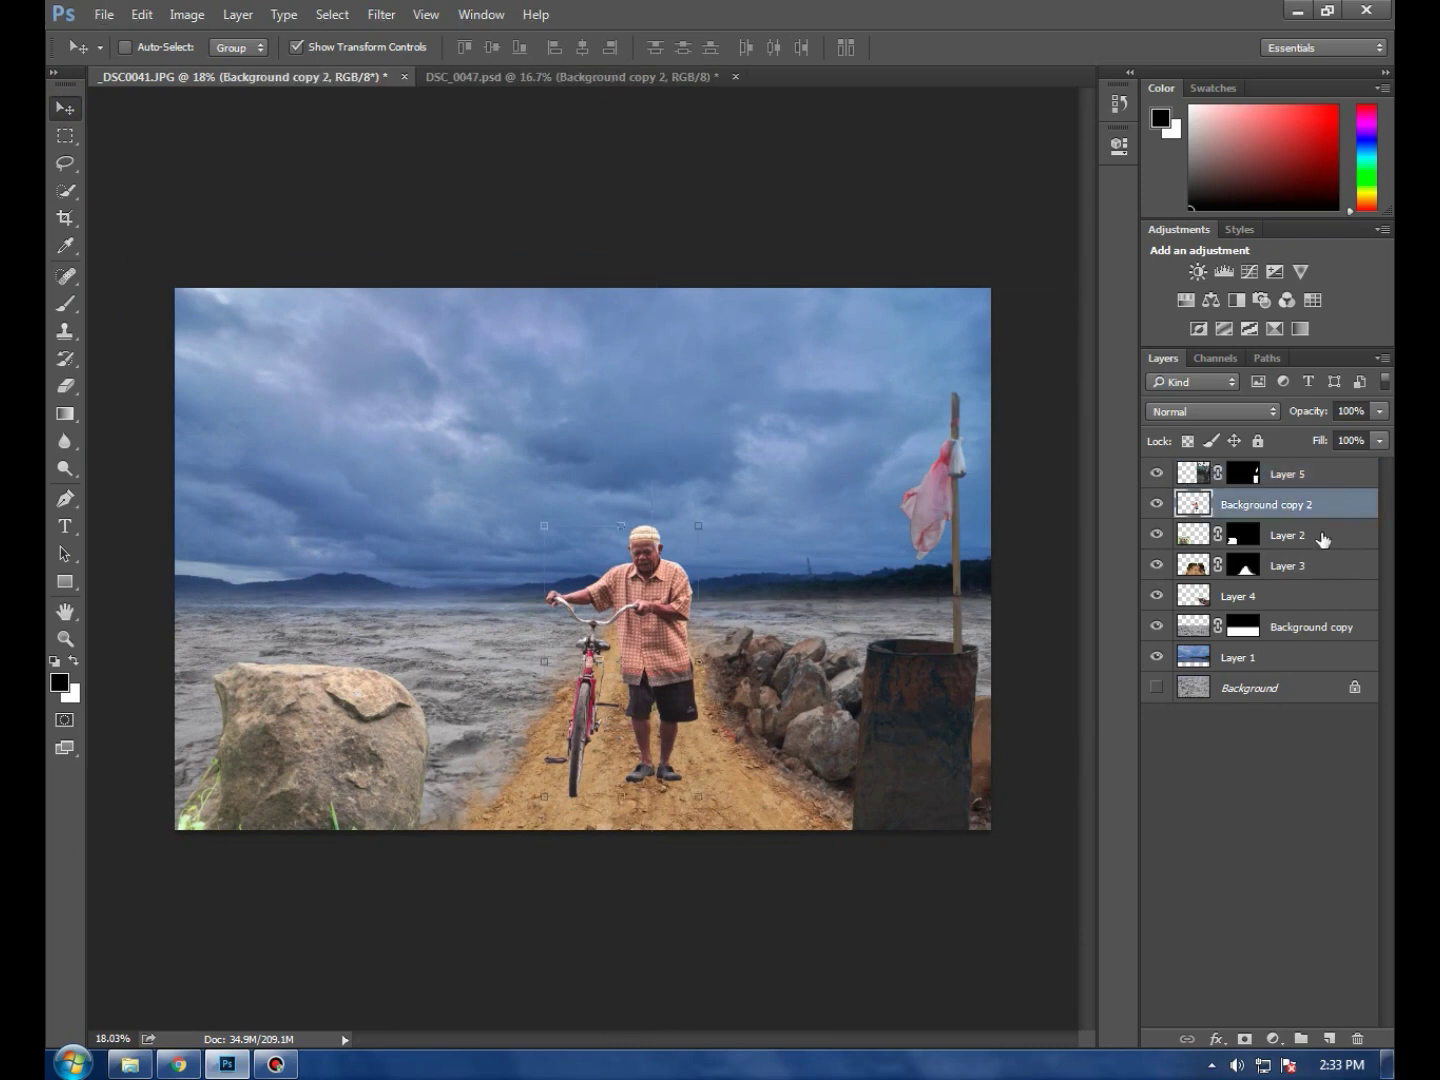
pyautogui.click(1305, 470)
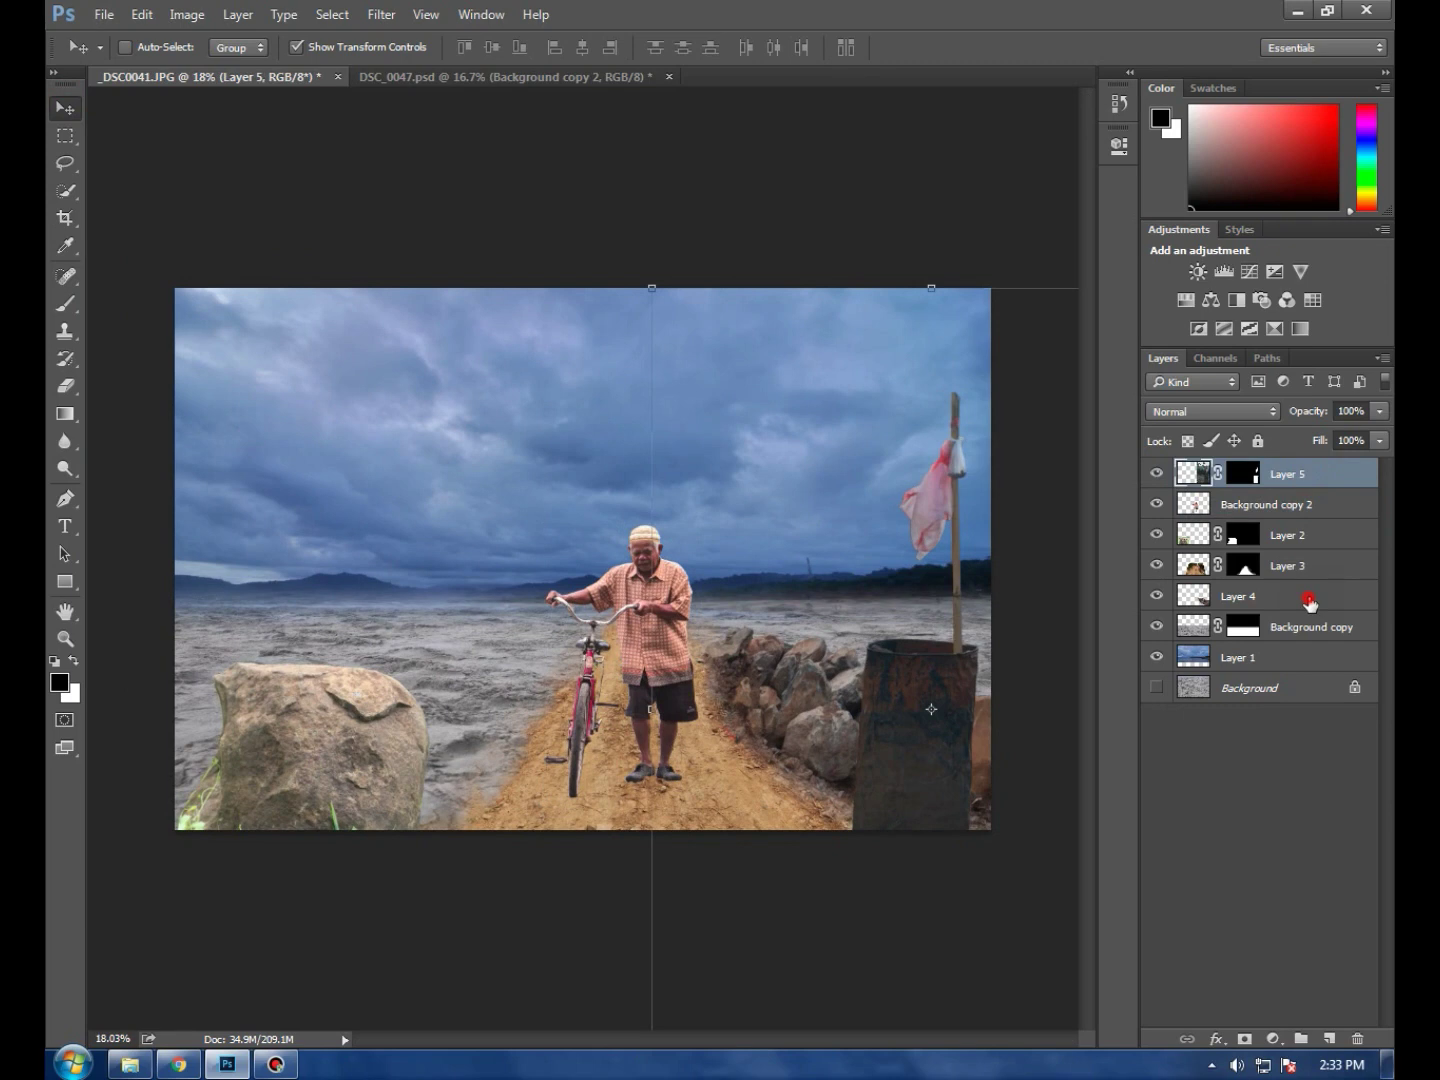
pyautogui.keyDown('shift'); pyautogui.click(1309, 600); pyautogui.keyUp('shift')
pyautogui.click(1299, 484)
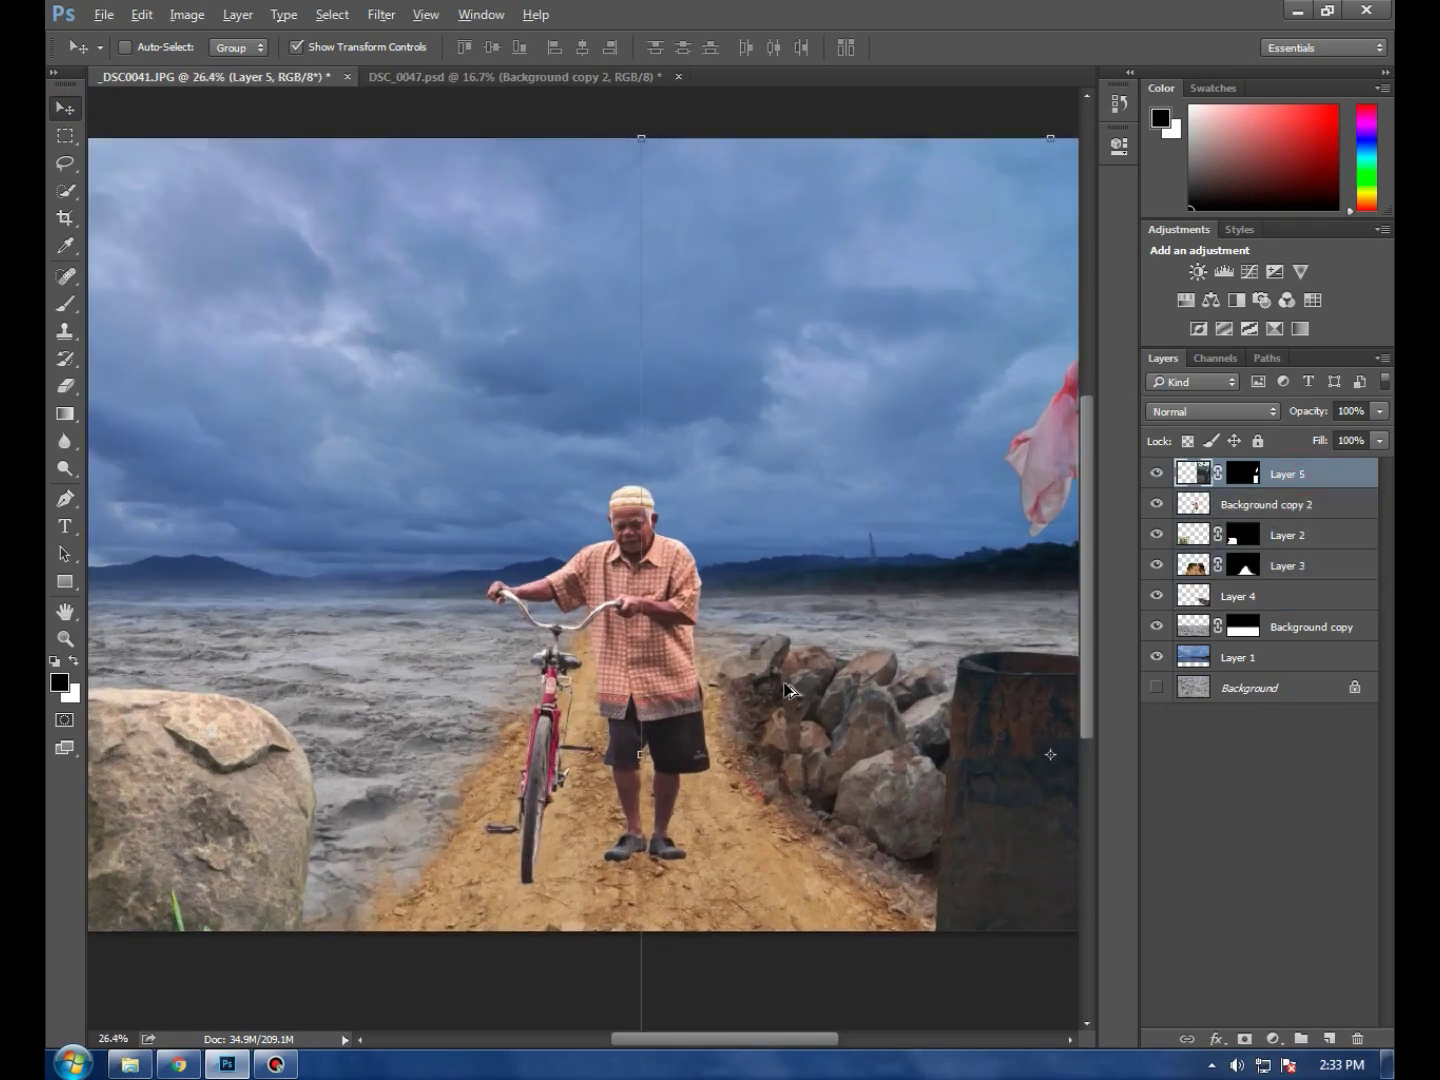
pyautogui.scroll(2, 748, 688)
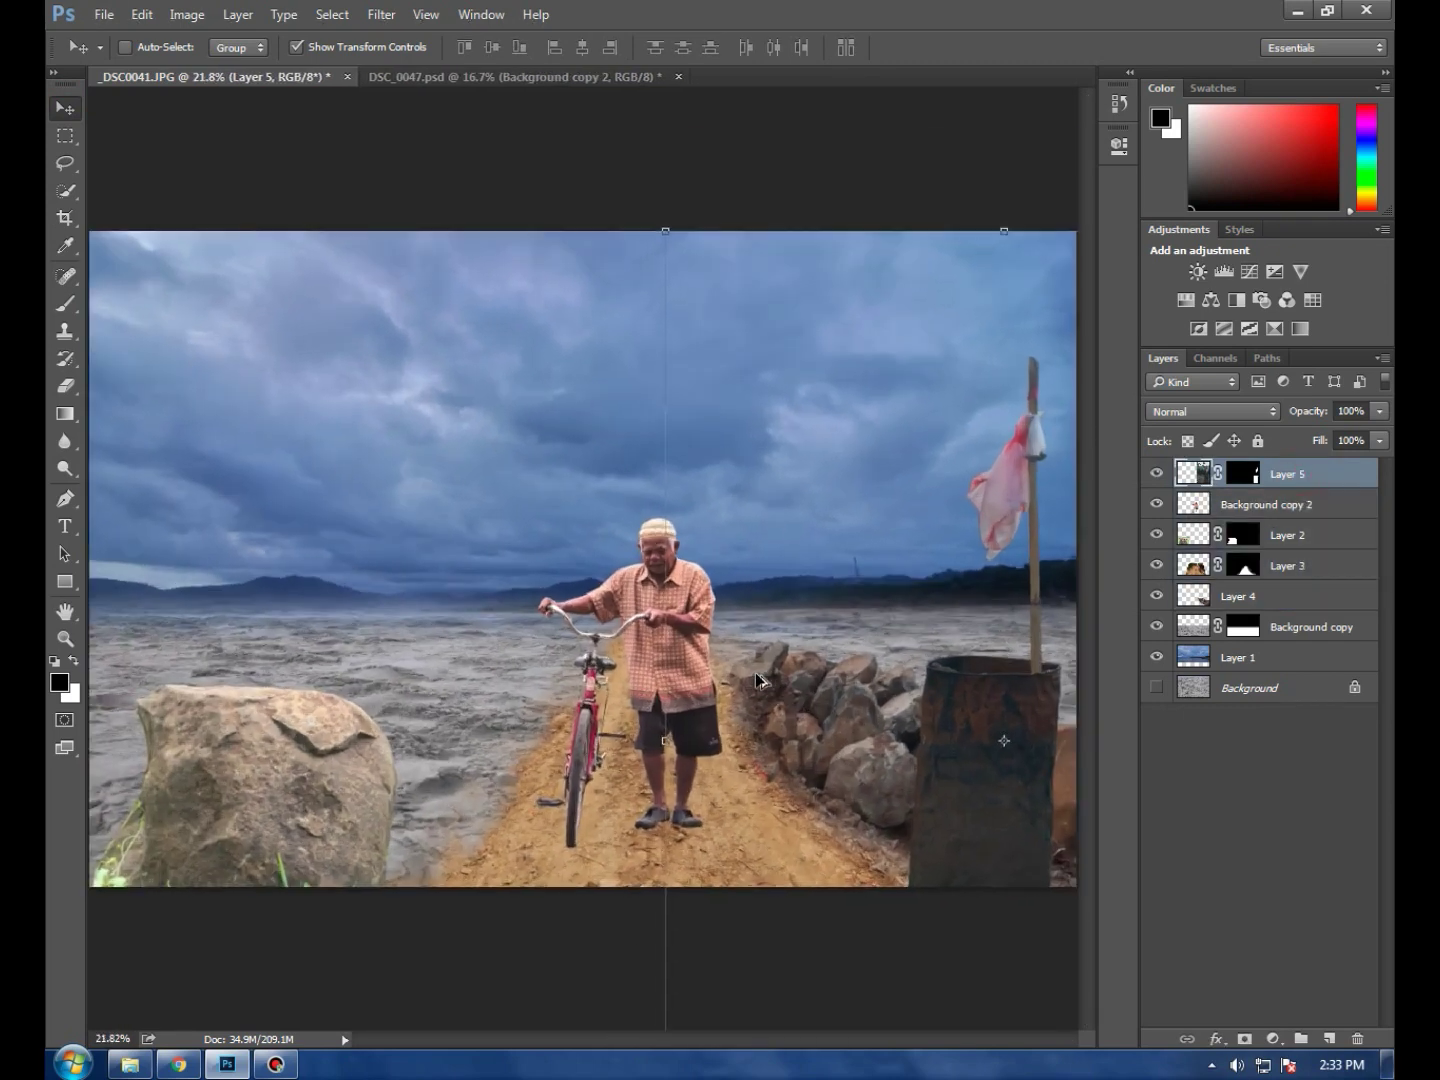
pyautogui.click(1288, 651)
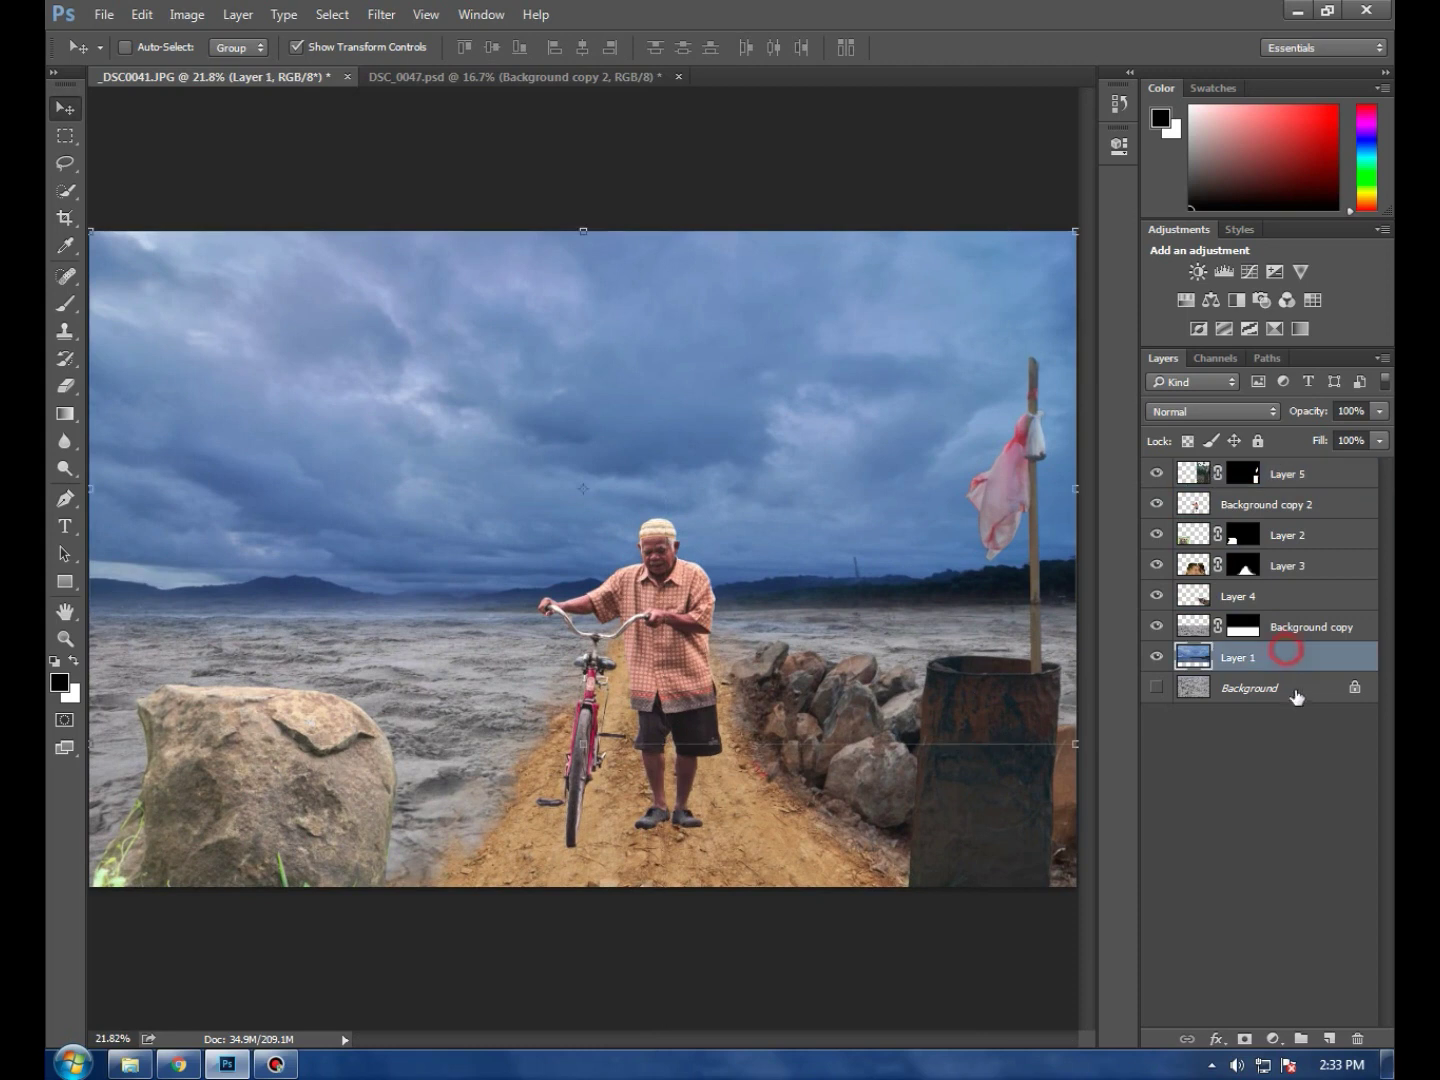
# Add a layer mask to the sky layer and fade it with a vertical gradient across the horizon
pyautogui.click(65, 303)
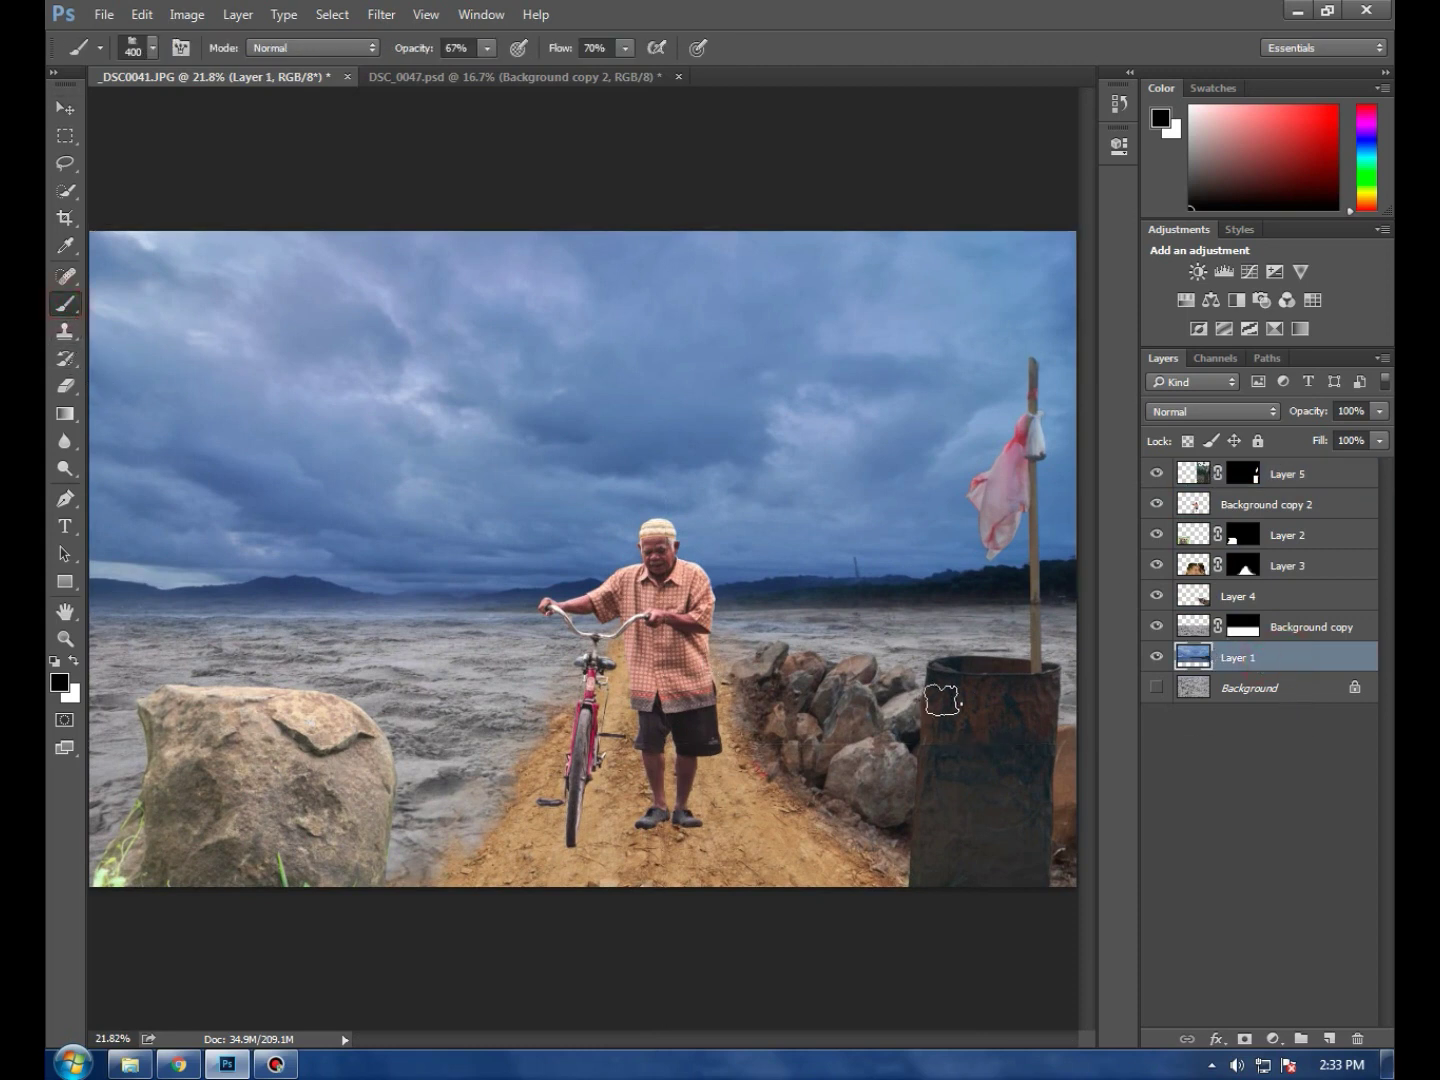
pyautogui.click(1236, 662)
pyautogui.click(1245, 1039)
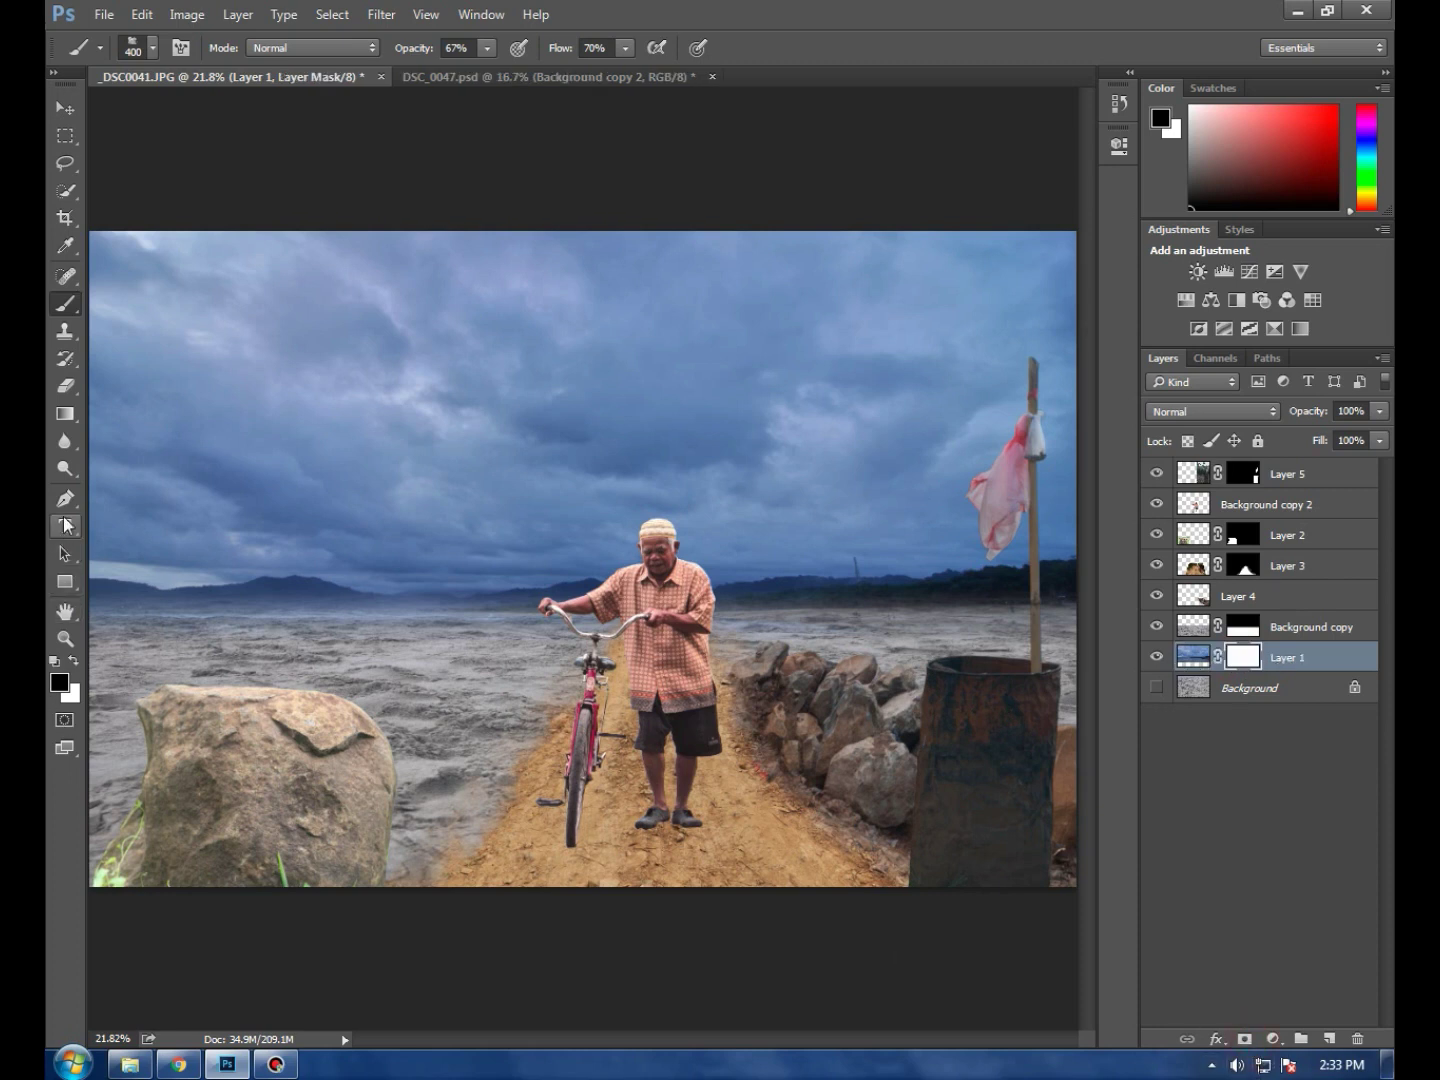
pyautogui.click(65, 414)
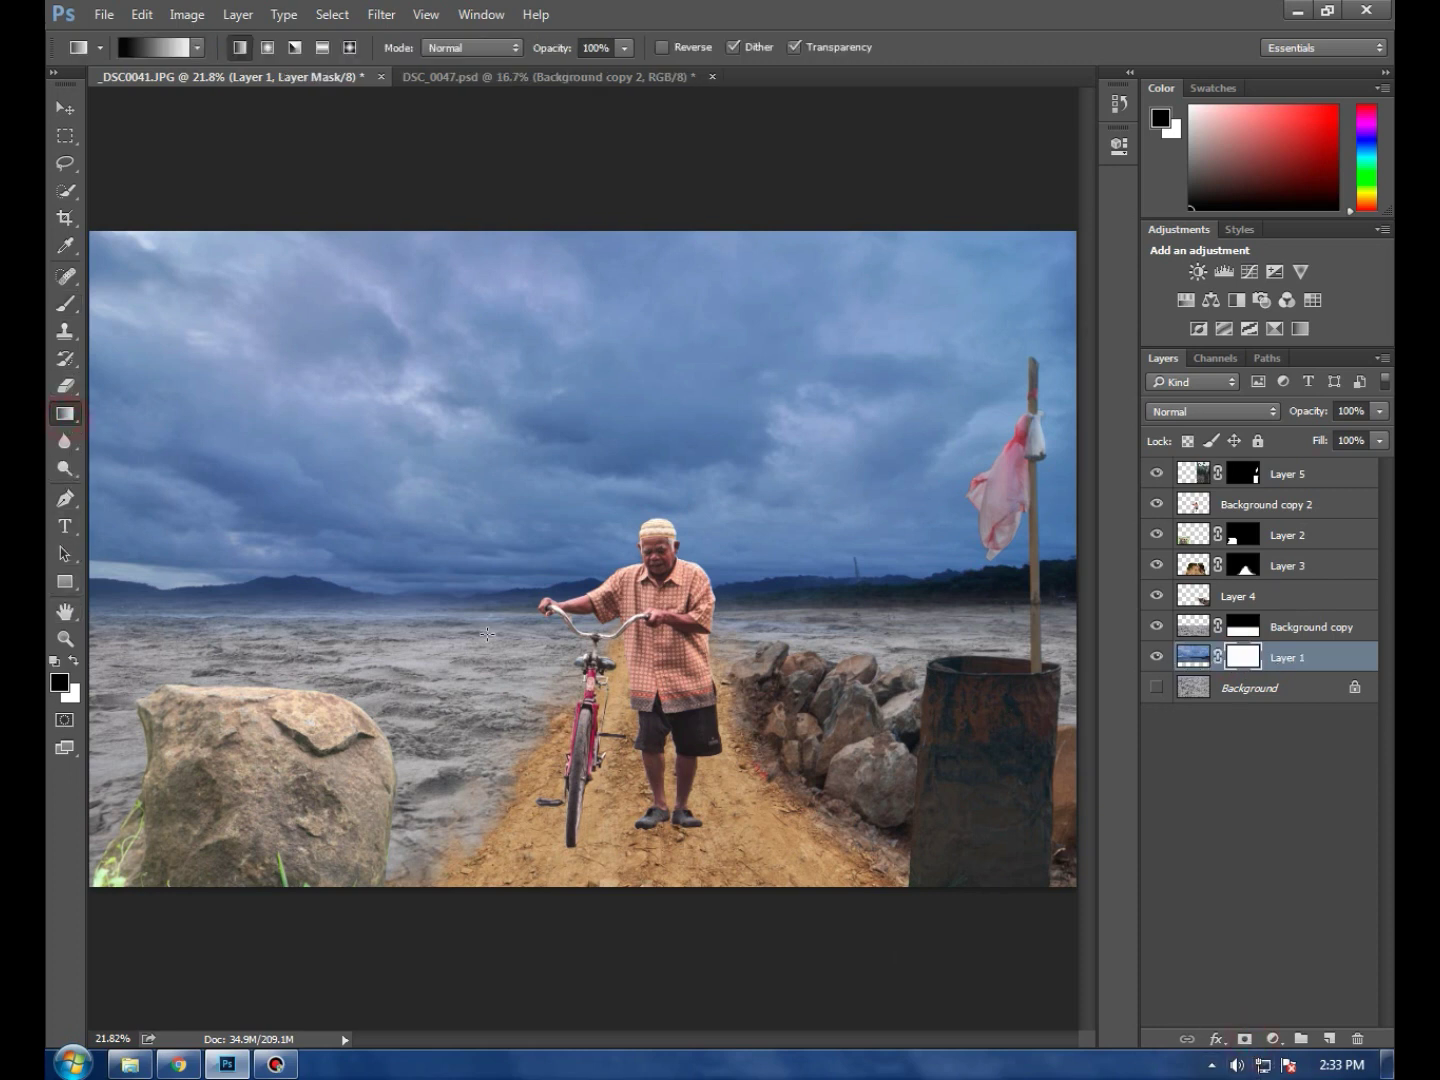
pyautogui.moveTo(503, 716); pyautogui.dragTo(500, 607)
pyautogui.moveTo(504, 671); pyautogui.dragTo(500, 595)
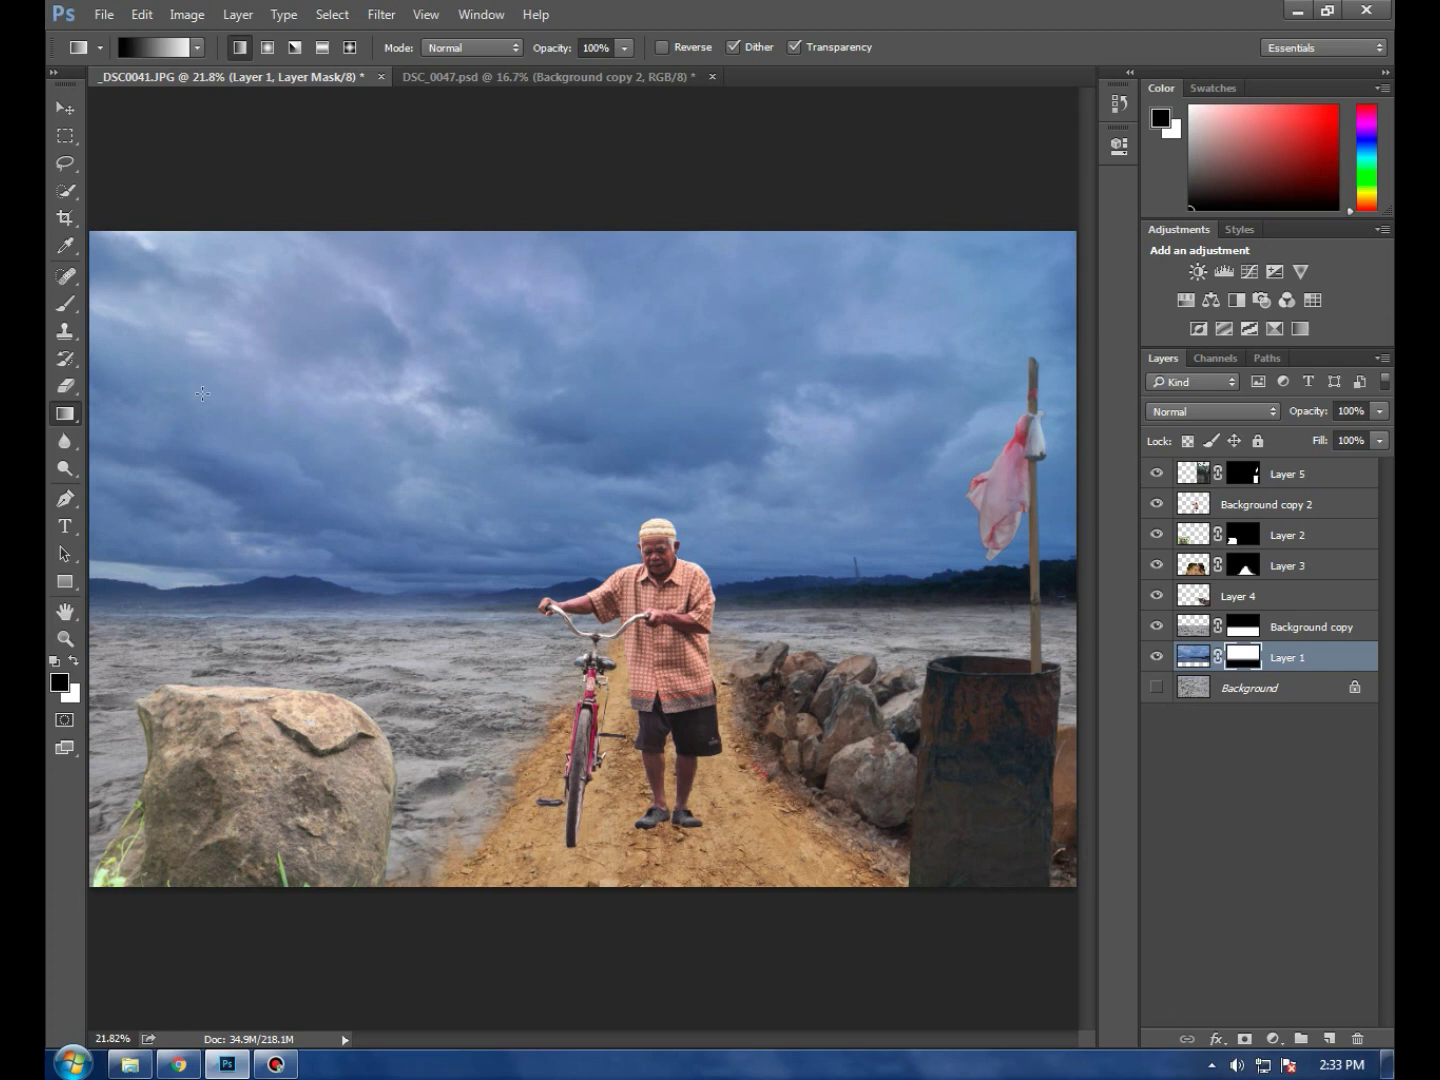
pyautogui.moveTo(532, 761); pyautogui.dragTo(512, 598)
# Move the sky layer down and stretch it to about 101% to fill the canvas top
pyautogui.click(67, 108)
pyautogui.moveTo(756, 483); pyautogui.dragTo(752, 494)
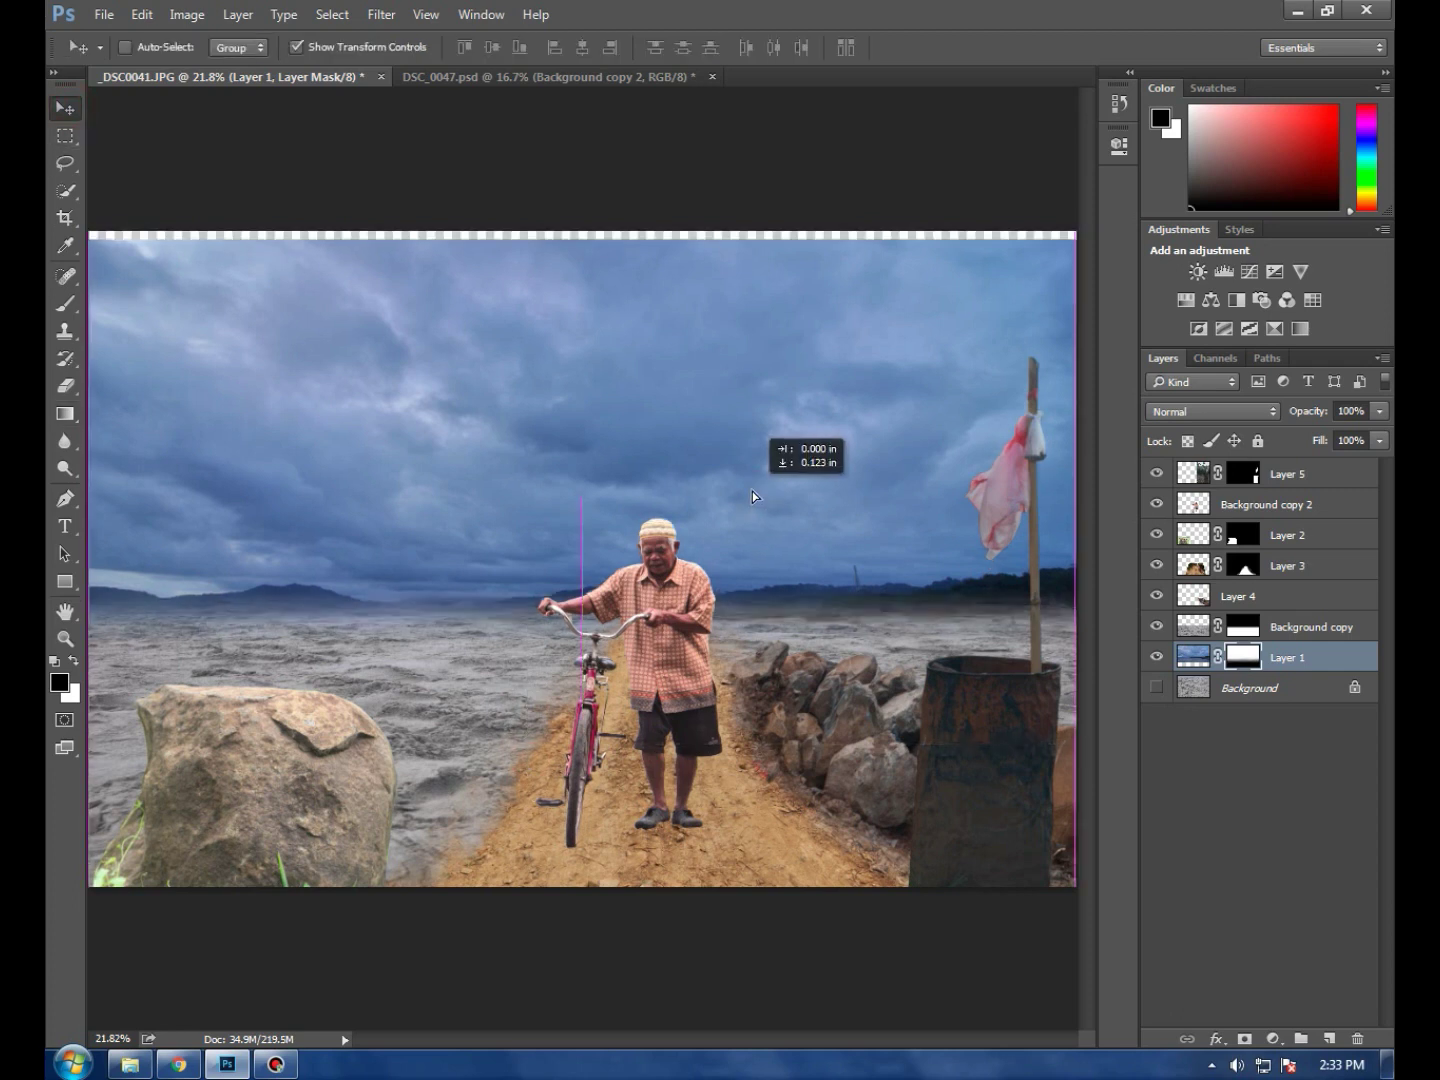
pyautogui.hotkey('ctrl', 't')
pyautogui.moveTo(583, 243); pyautogui.dragTo(582, 230)
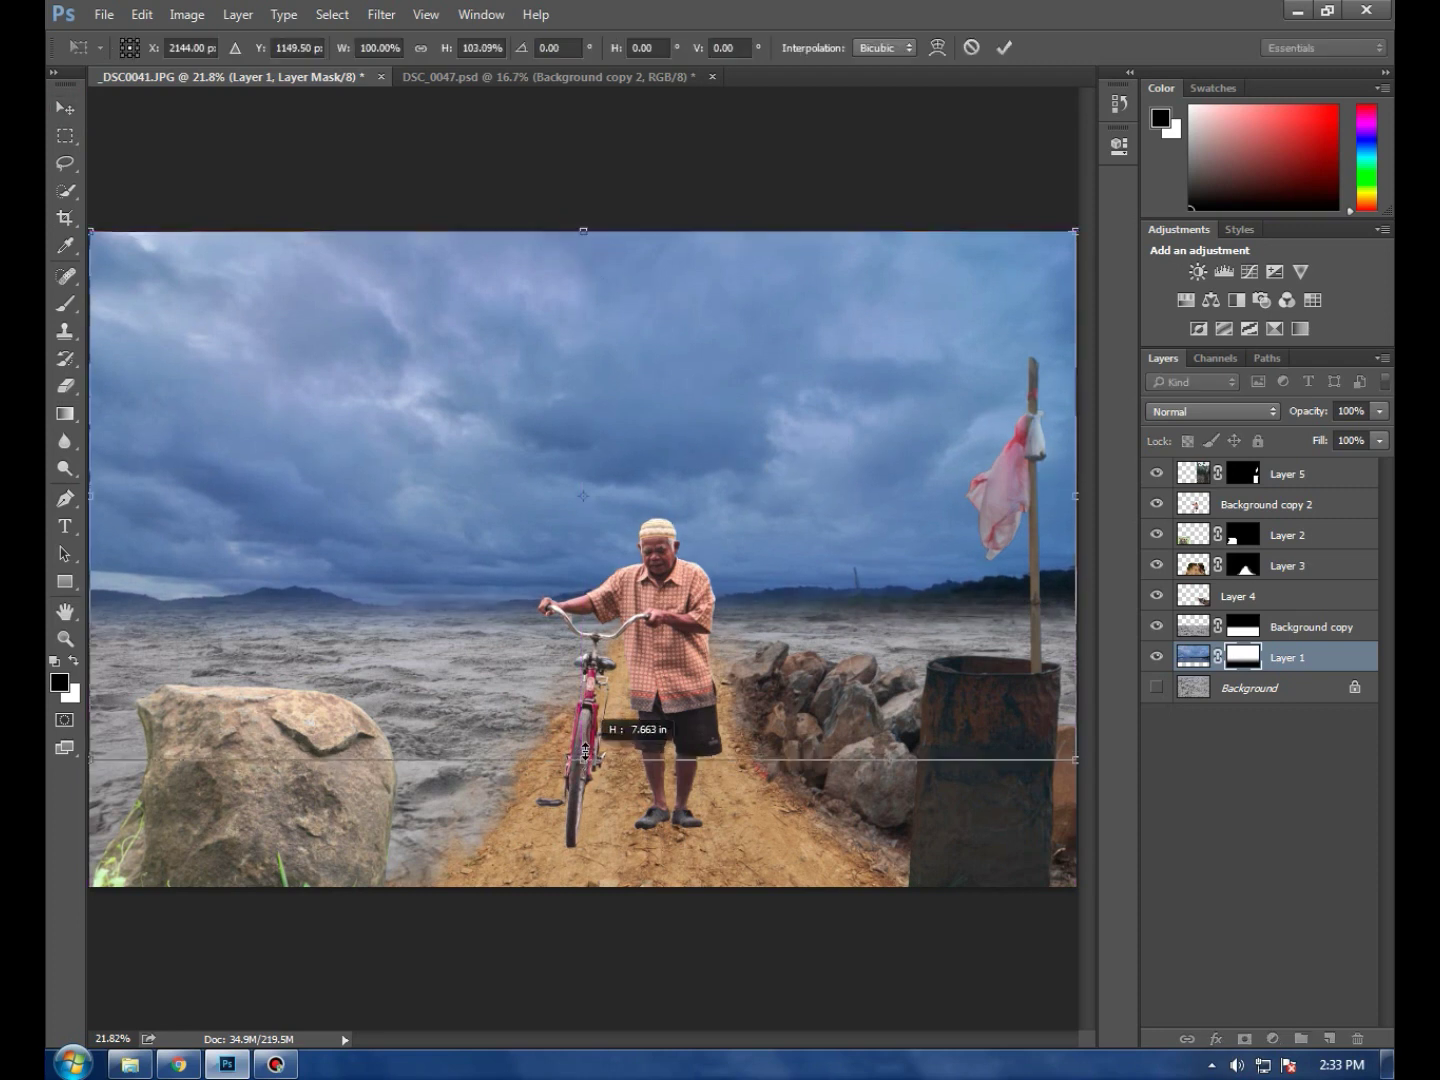
pyautogui.moveTo(583, 757); pyautogui.dragTo(583, 749)
pyautogui.click(1004, 50)
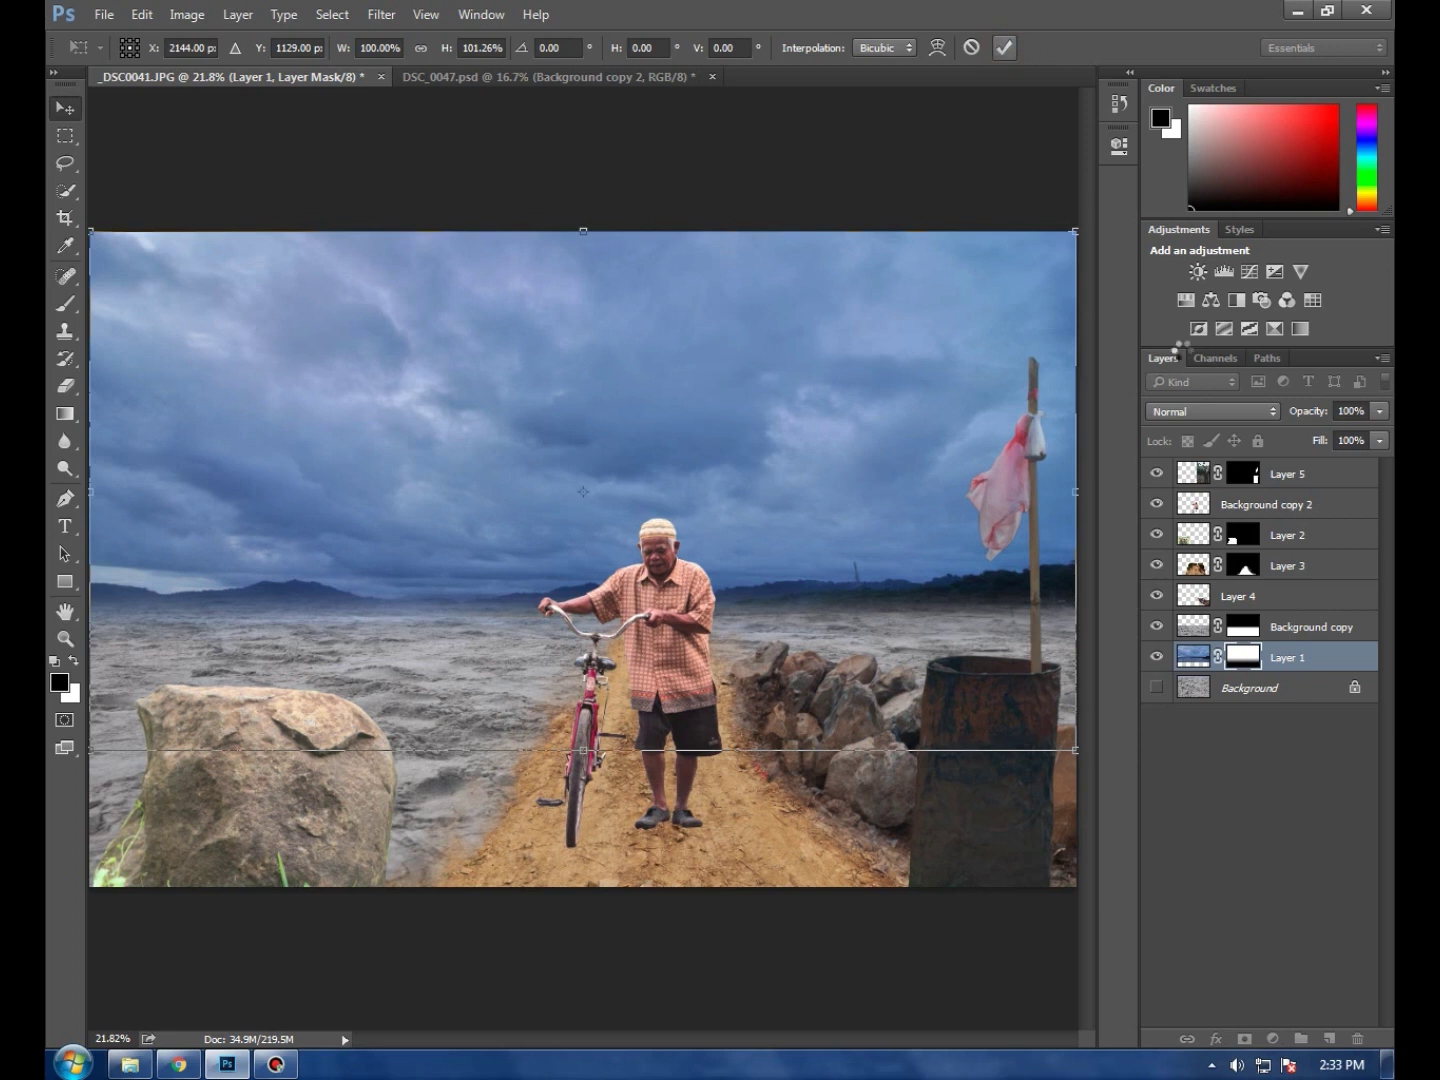
pyautogui.click(1237, 631)
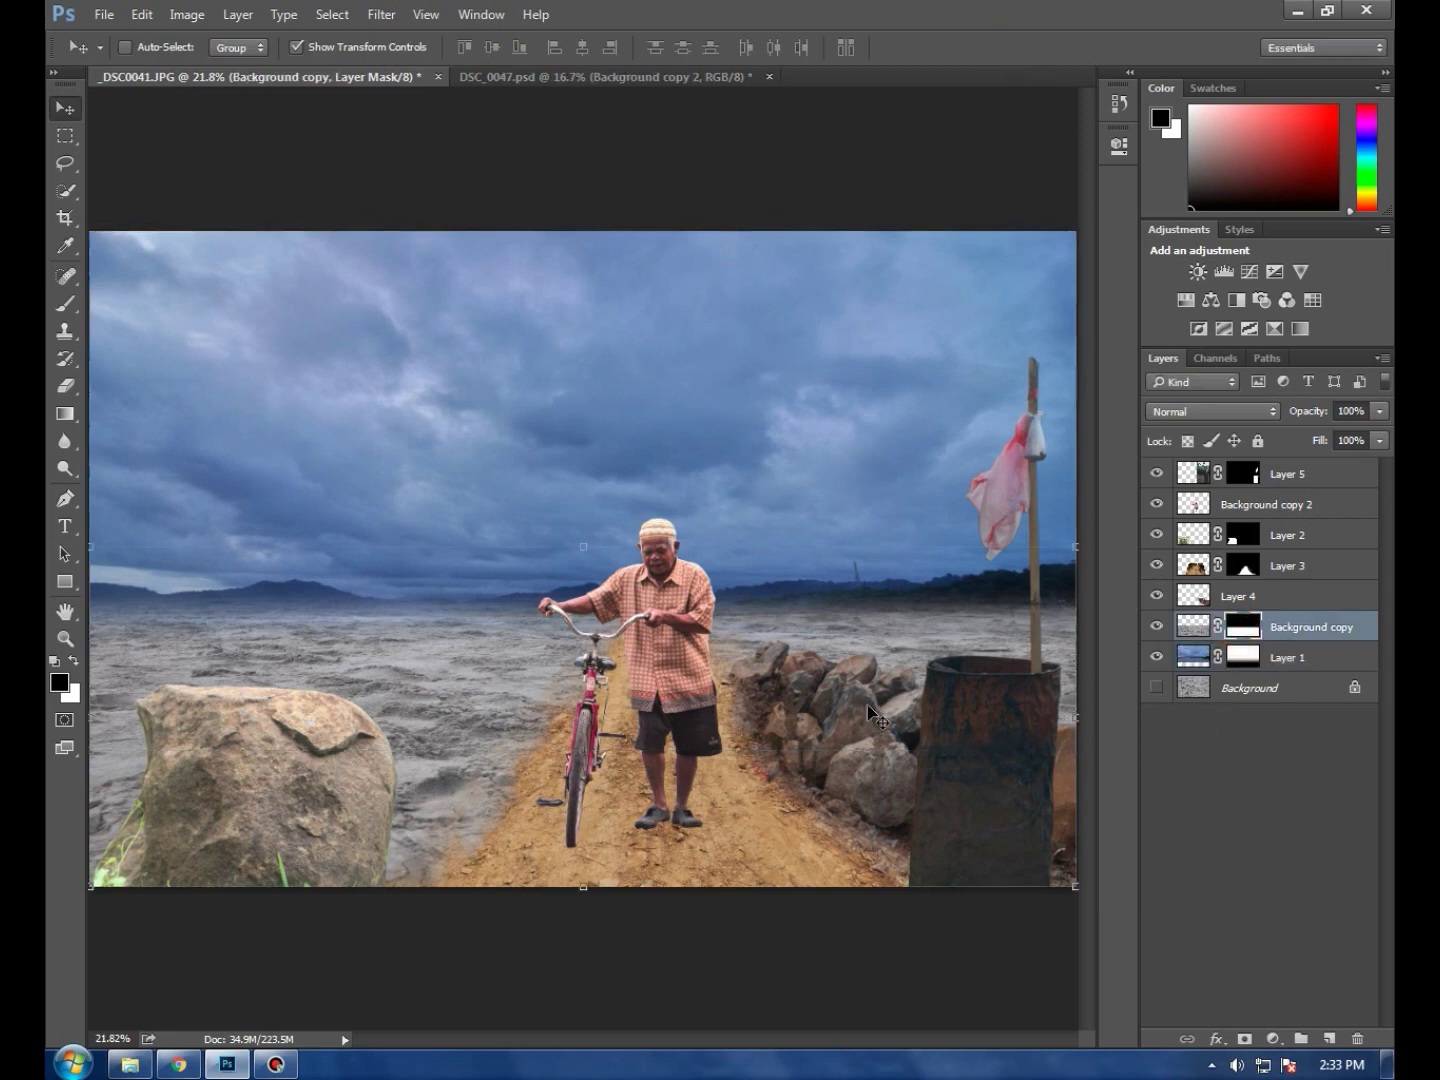
# Paint the sea layer's mask along the horizon with a soft round brush about 800 px
pyautogui.click(65, 303)
pyautogui.click(140, 47)
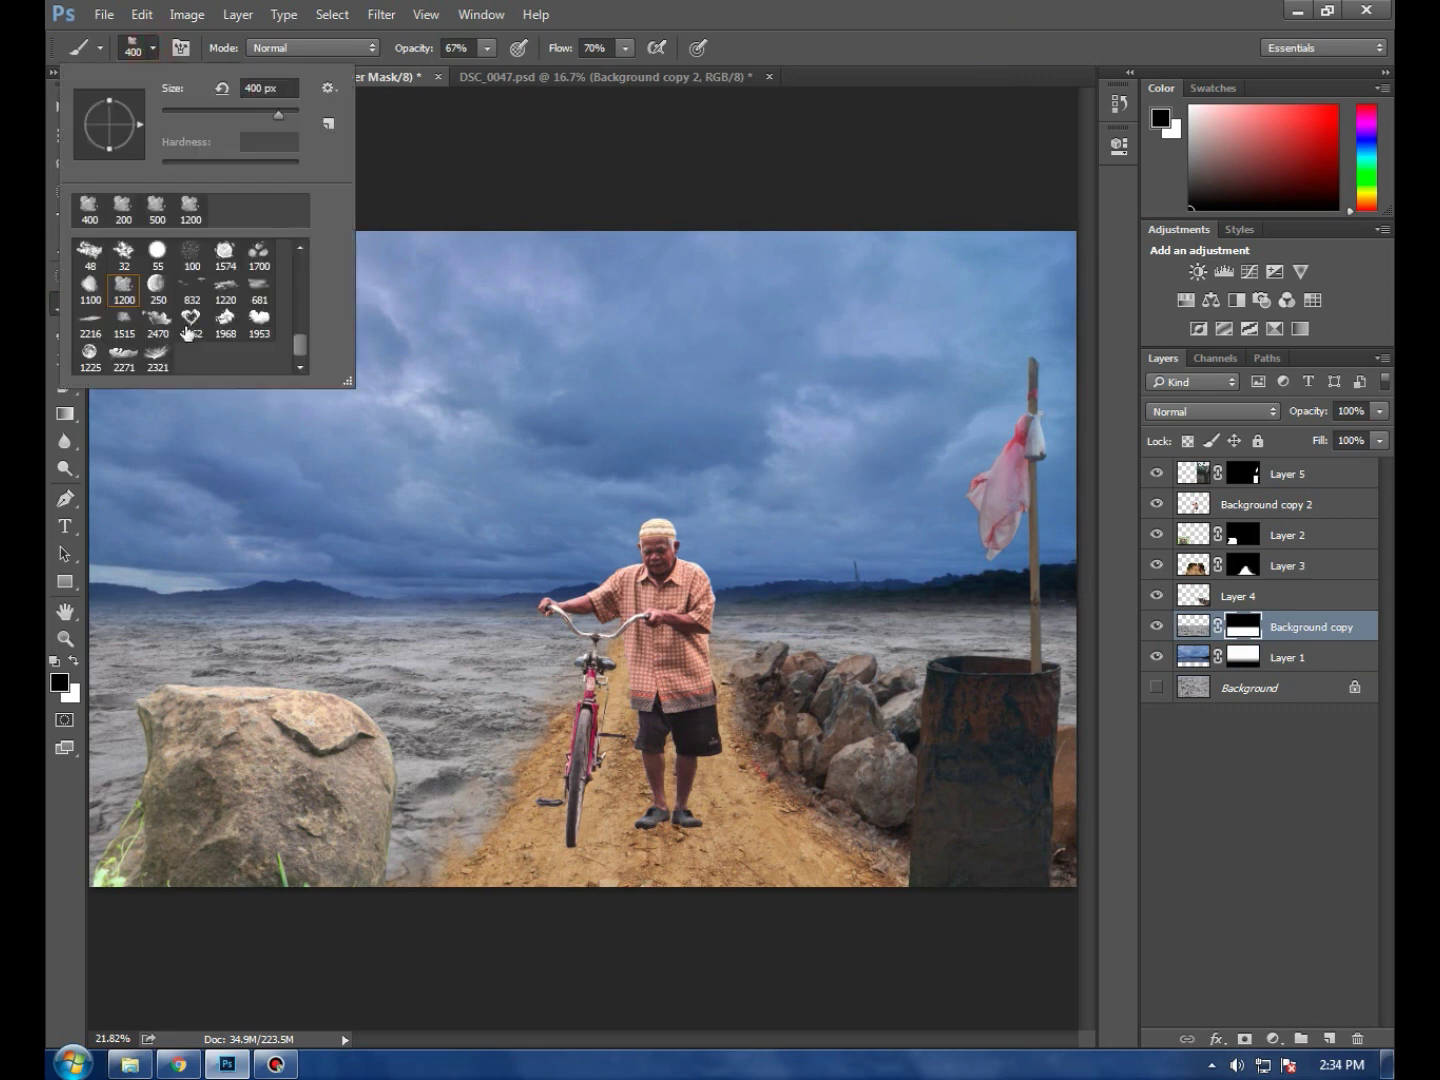
pyautogui.moveTo(299, 344); pyautogui.dragTo(299, 234)
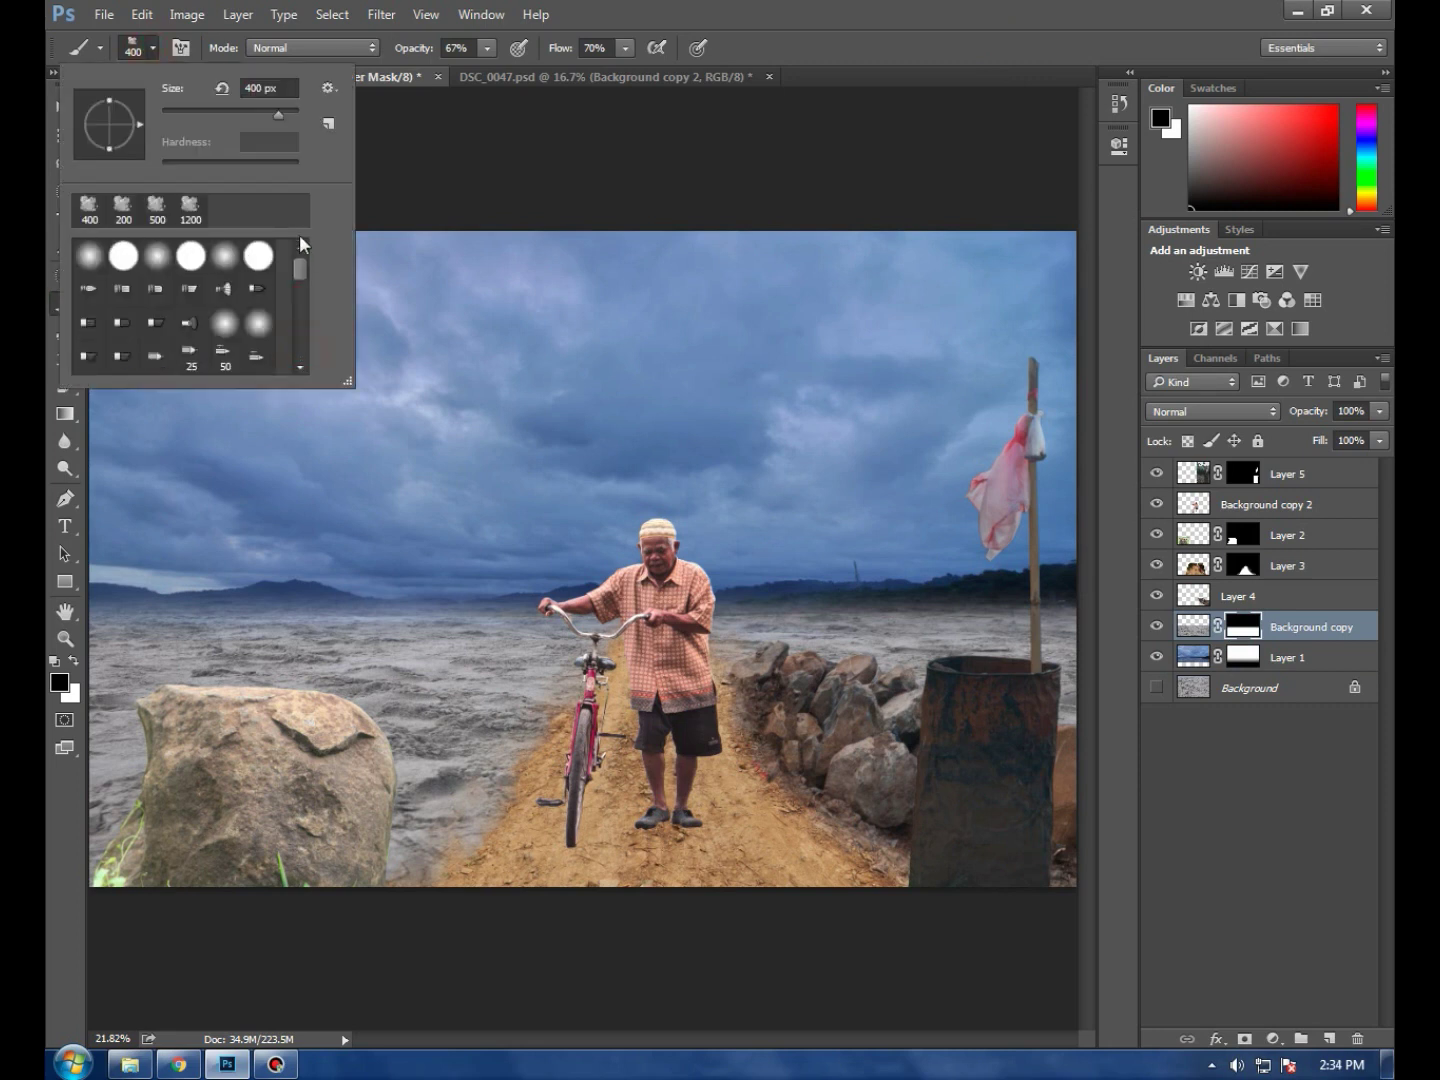
pyautogui.doubleClick(91, 258)
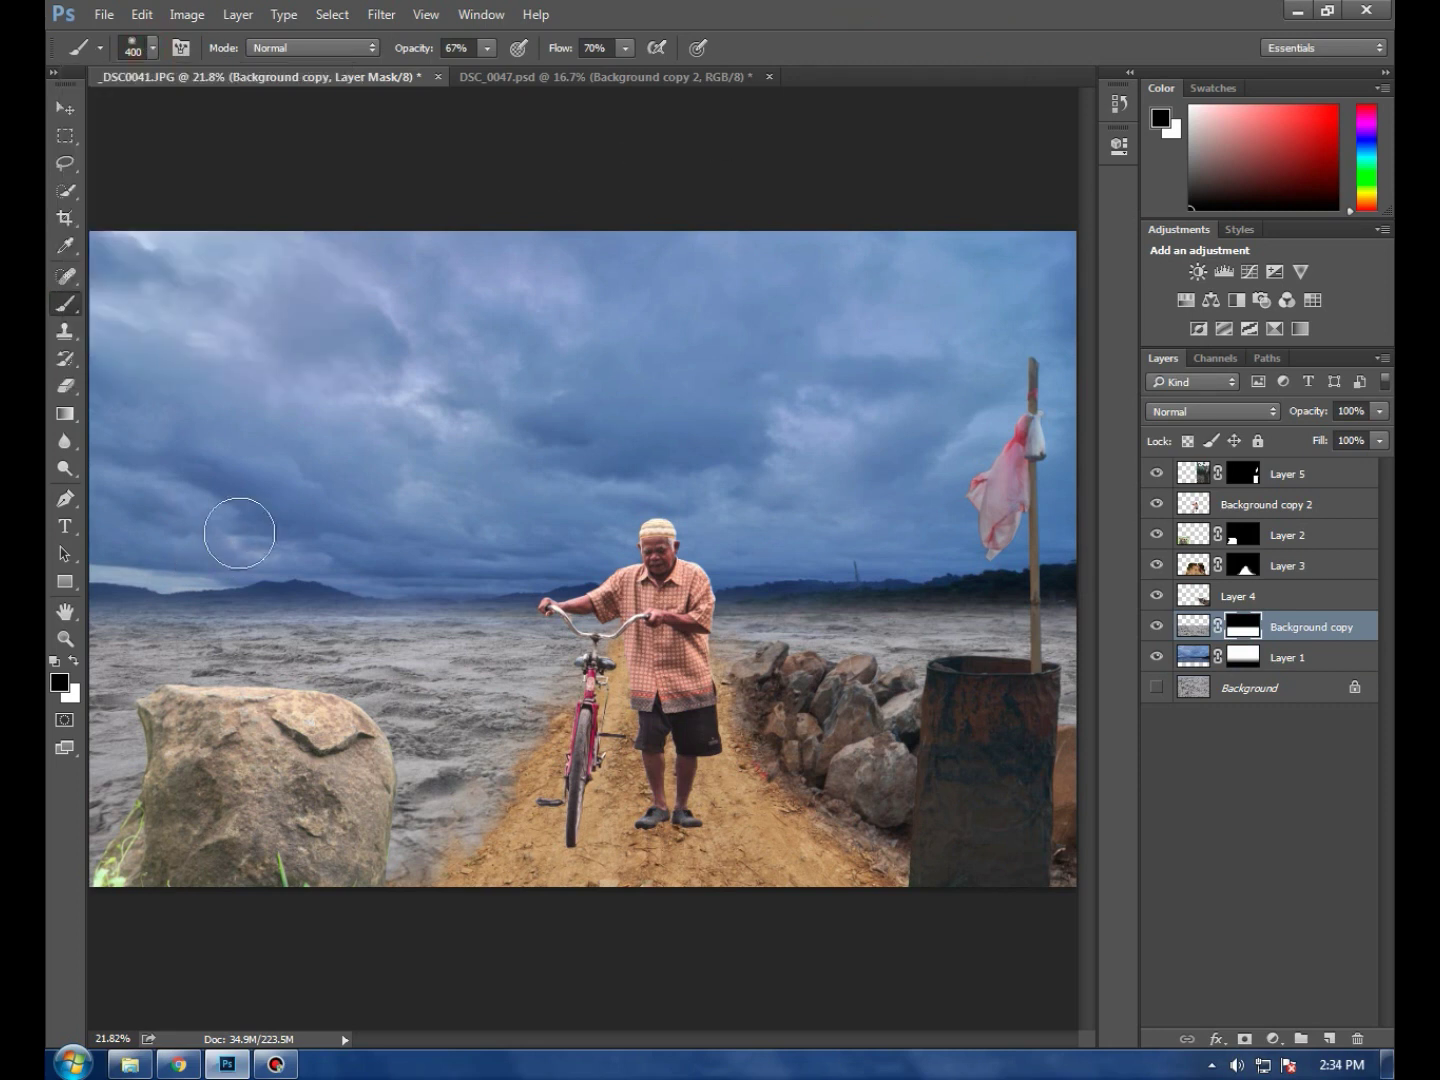
pyautogui.press(']')
pyautogui.press(']')
pyautogui.press(']')
pyautogui.keyDown('alt'); pyautogui.scroll(-1, 401, 508); pyautogui.keyUp('alt')
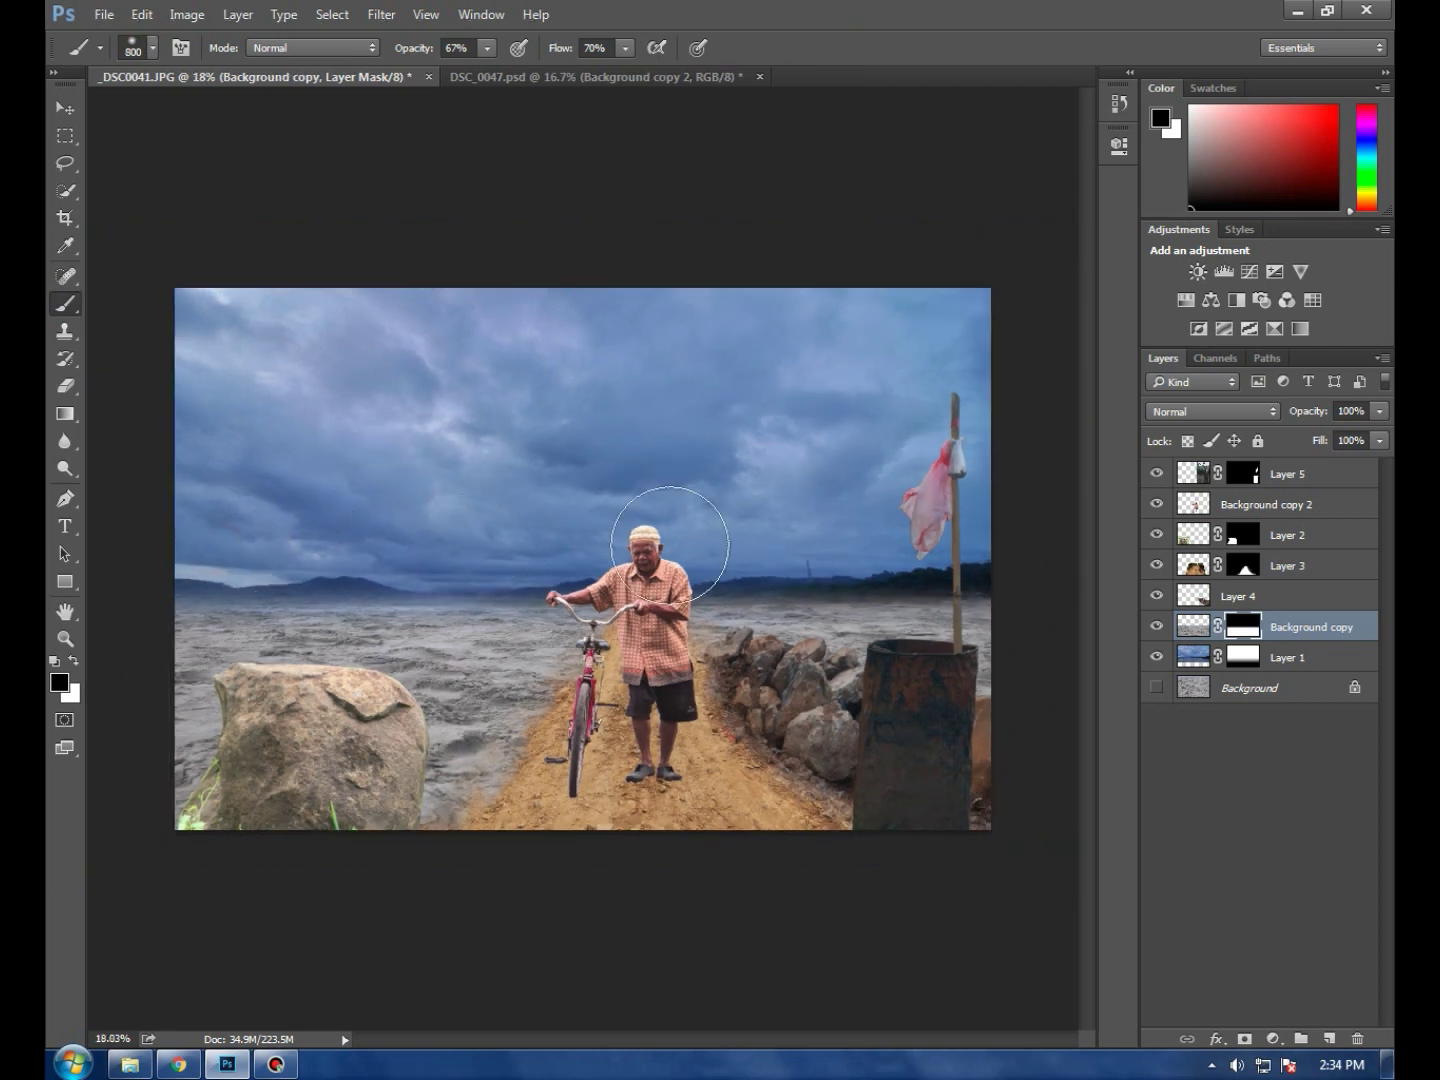
pyautogui.click(172, 540)
pyautogui.click(808, 527)
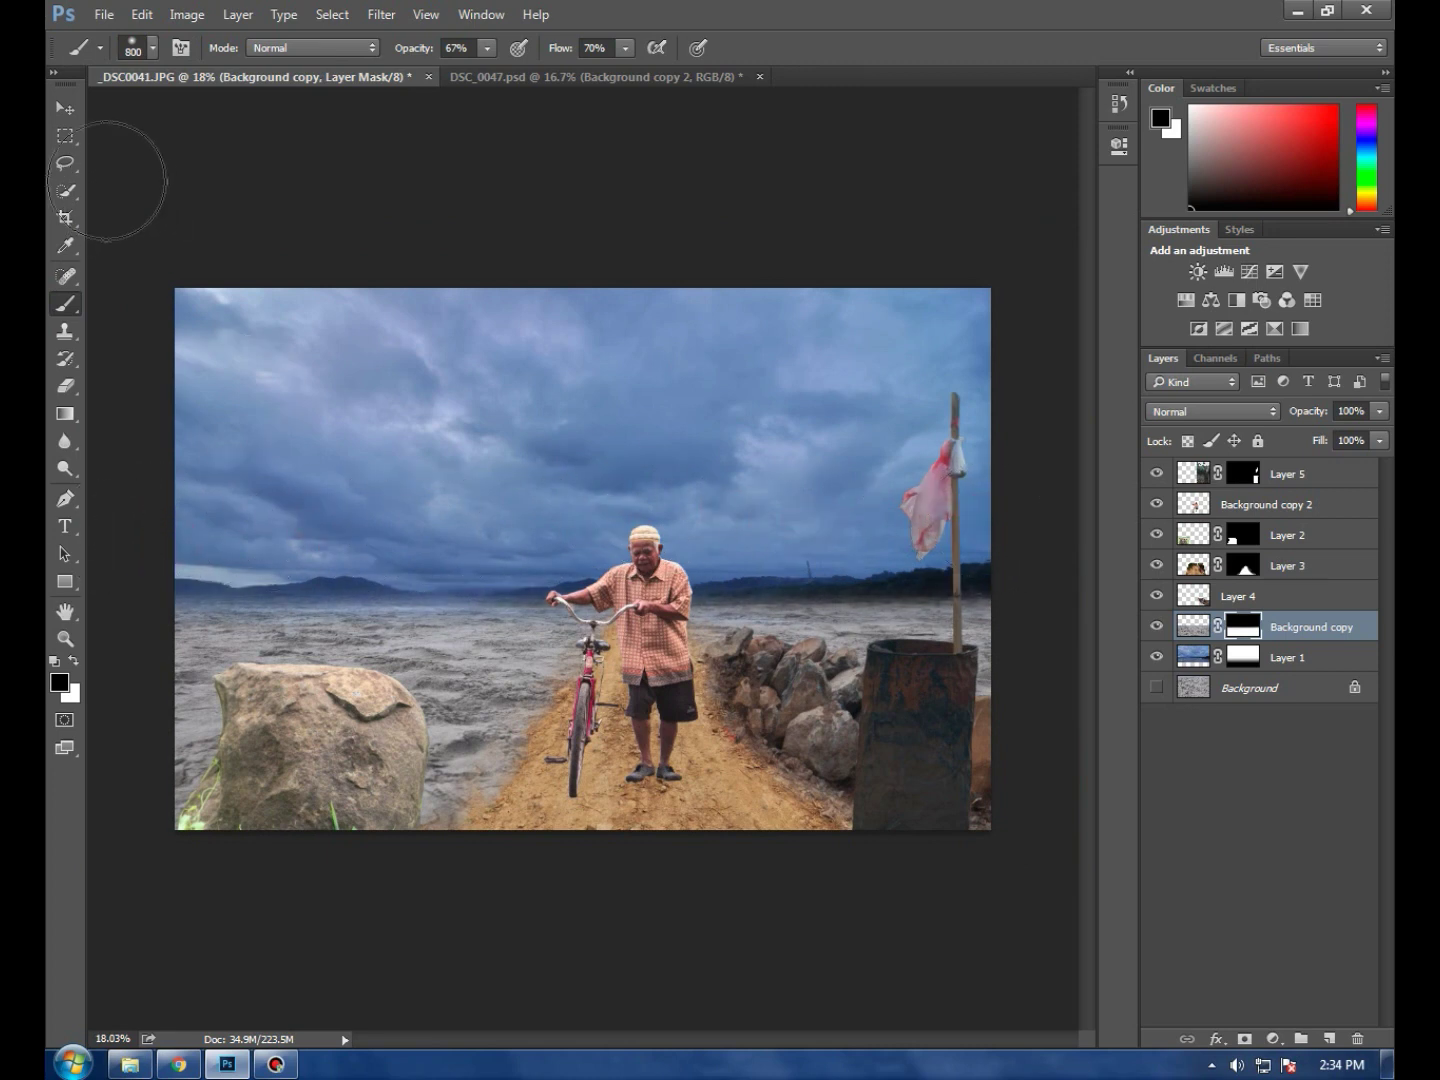
pyautogui.click(65, 110)
# Duplicate the sky layer as Layer 1 copy and delete the copy's layer mask
pyautogui.click(1292, 657)
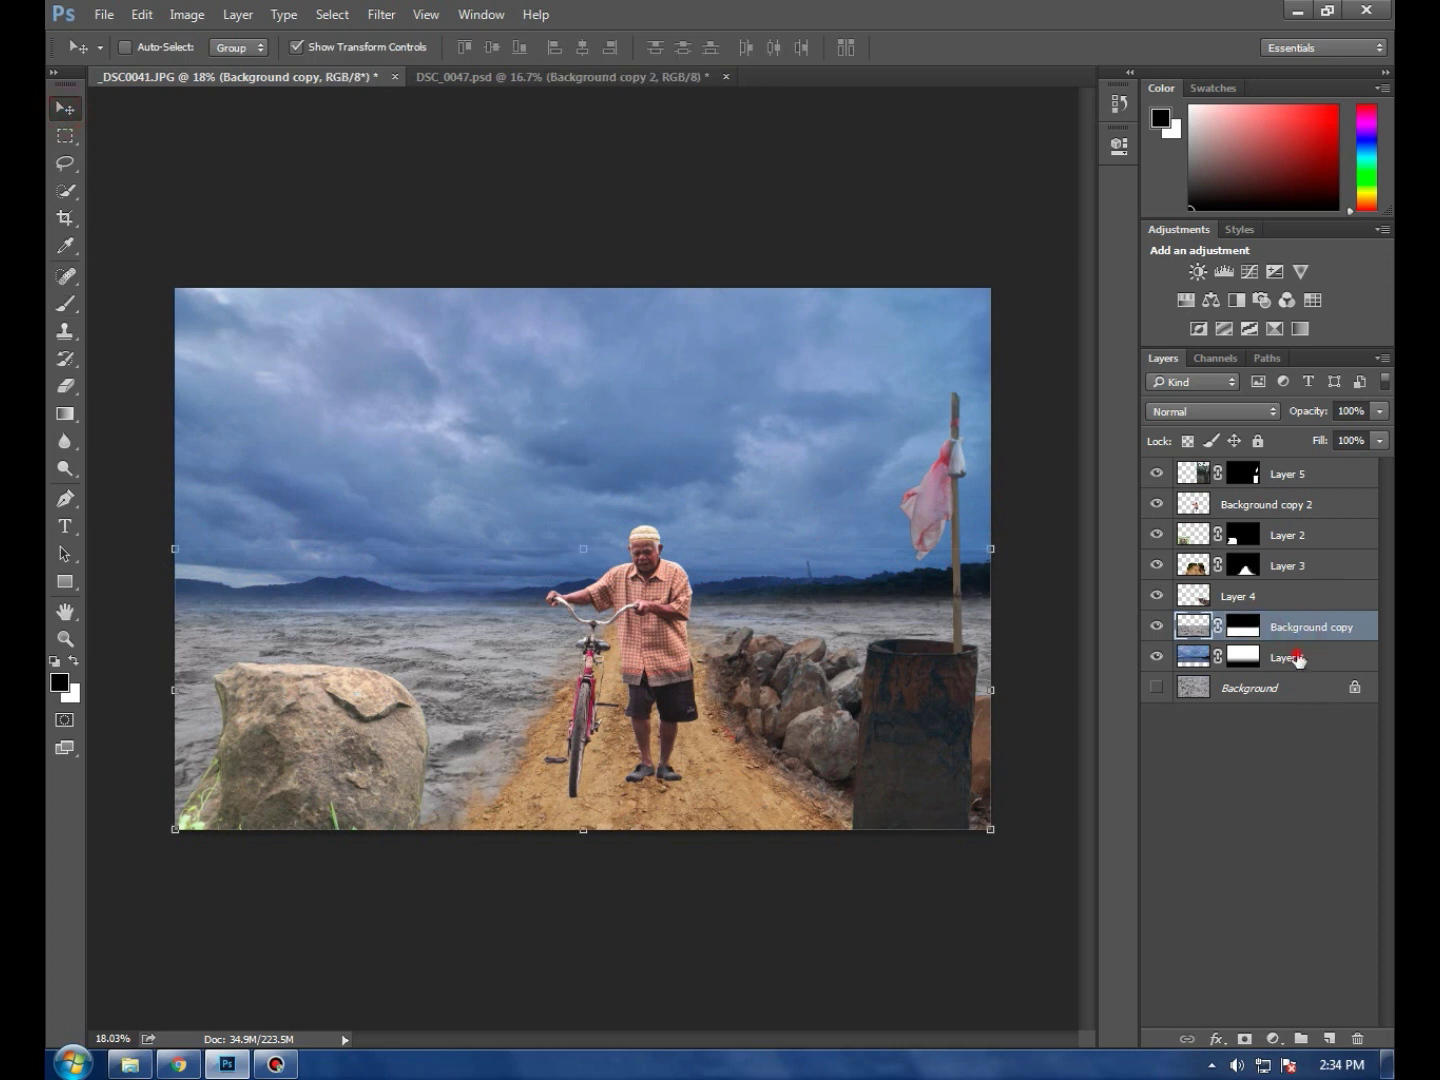
pyautogui.rightClick(1302, 655)
pyautogui.click(1222, 430)
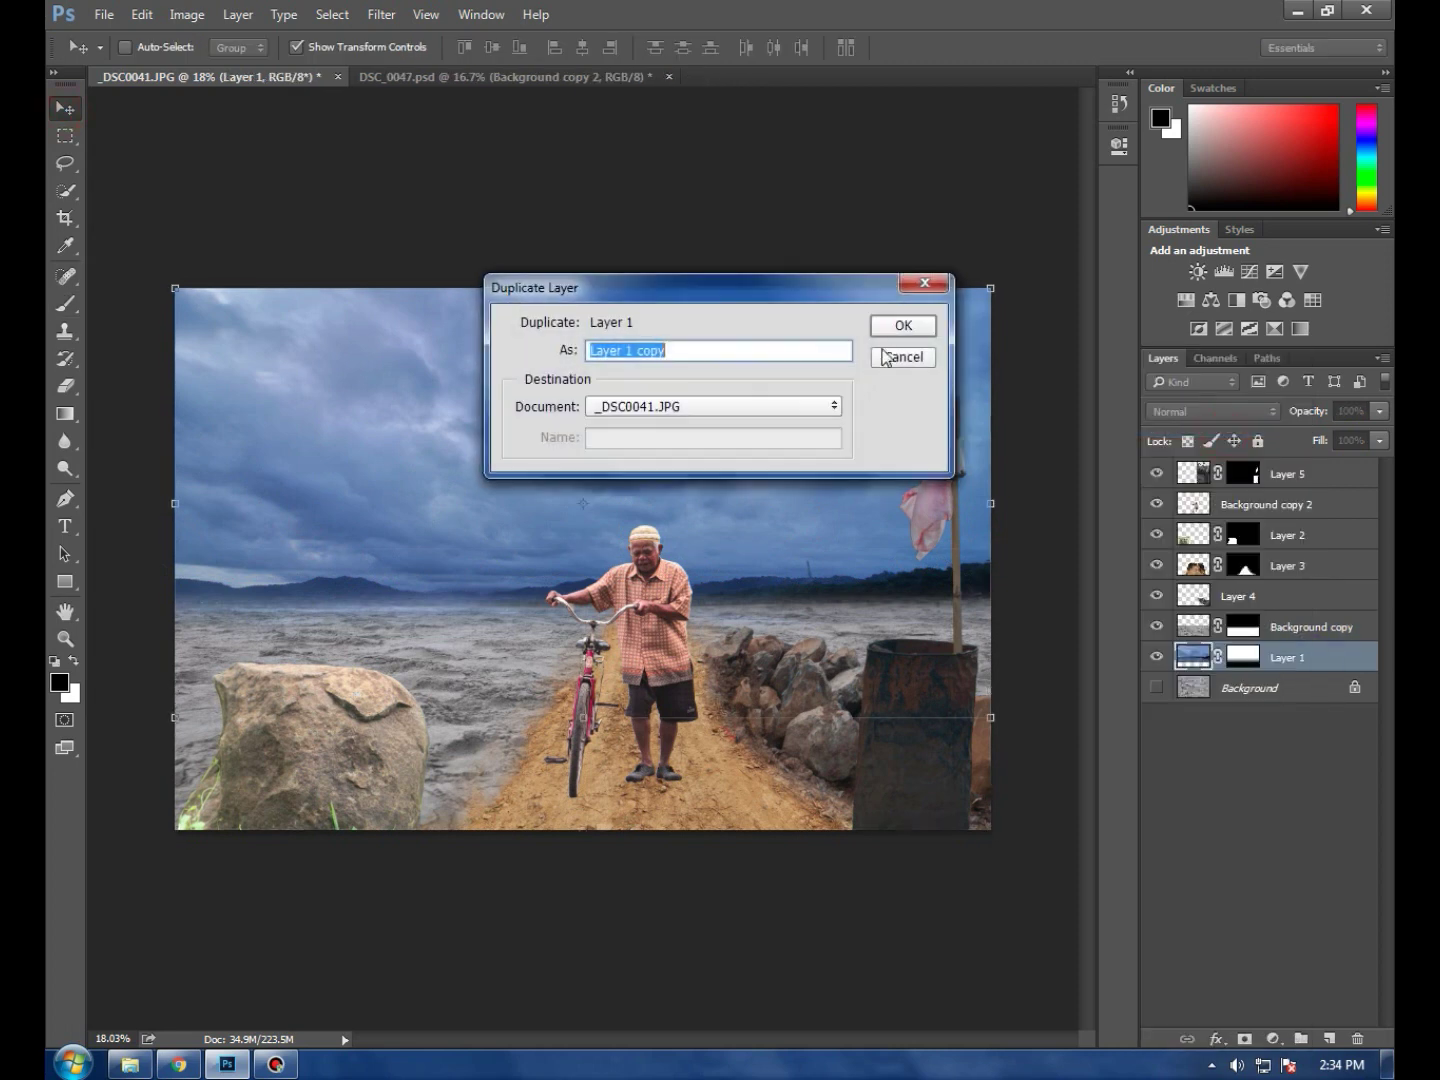
pyautogui.click(905, 325)
pyautogui.click(1252, 665)
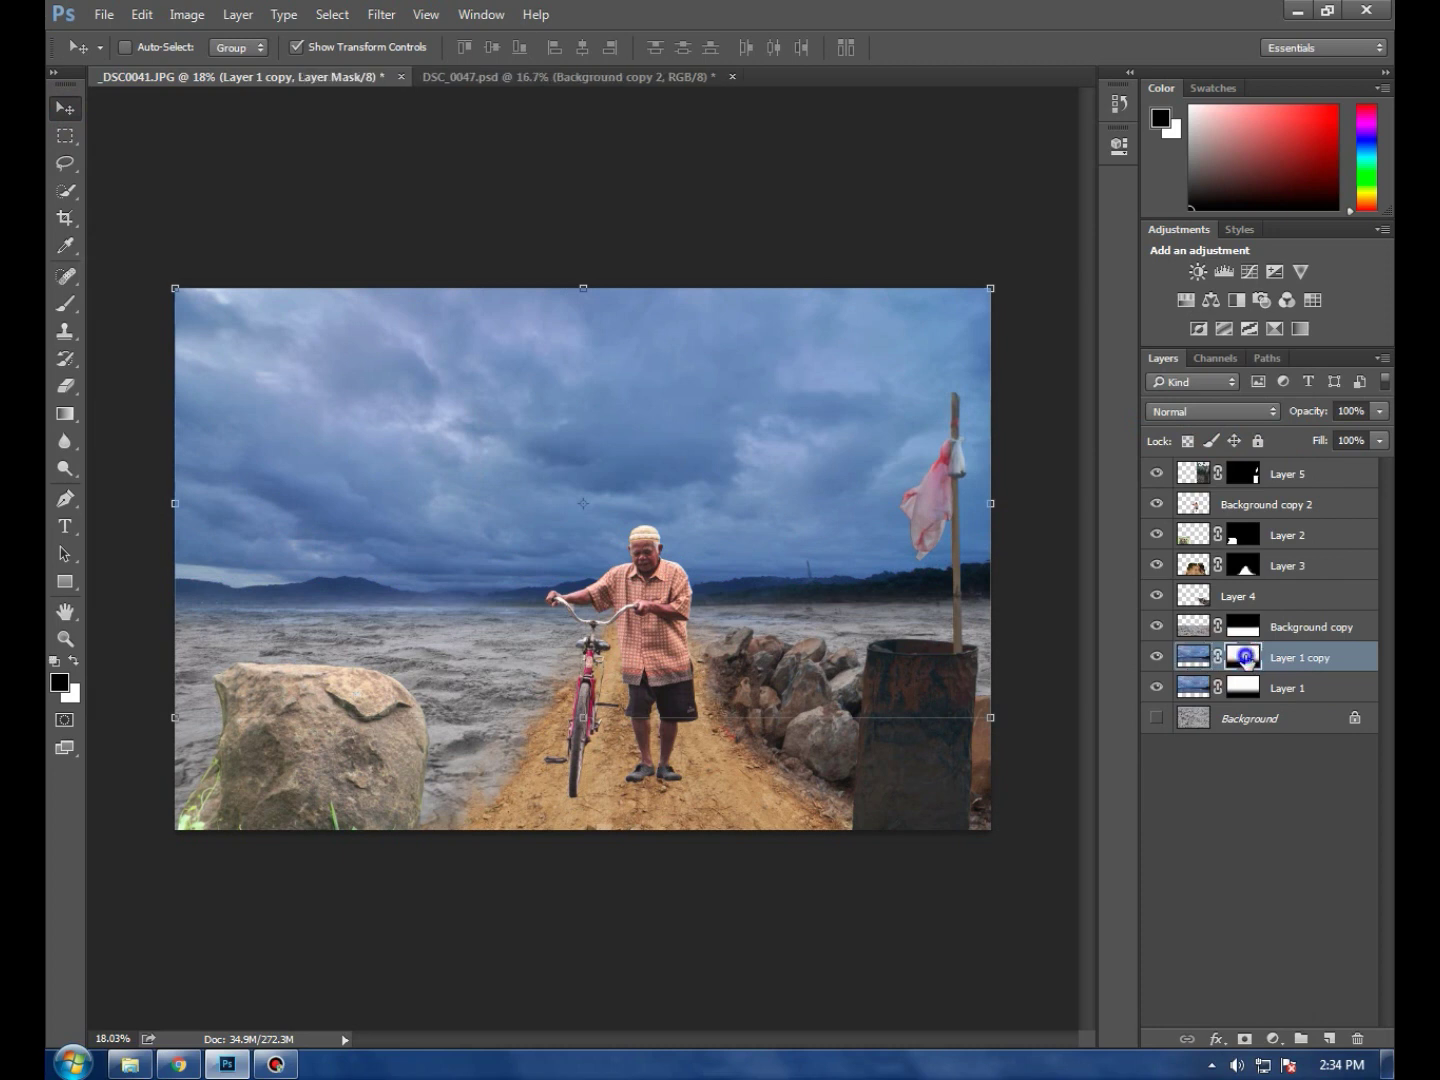
pyautogui.rightClick(1252, 662)
pyautogui.click(1262, 716)
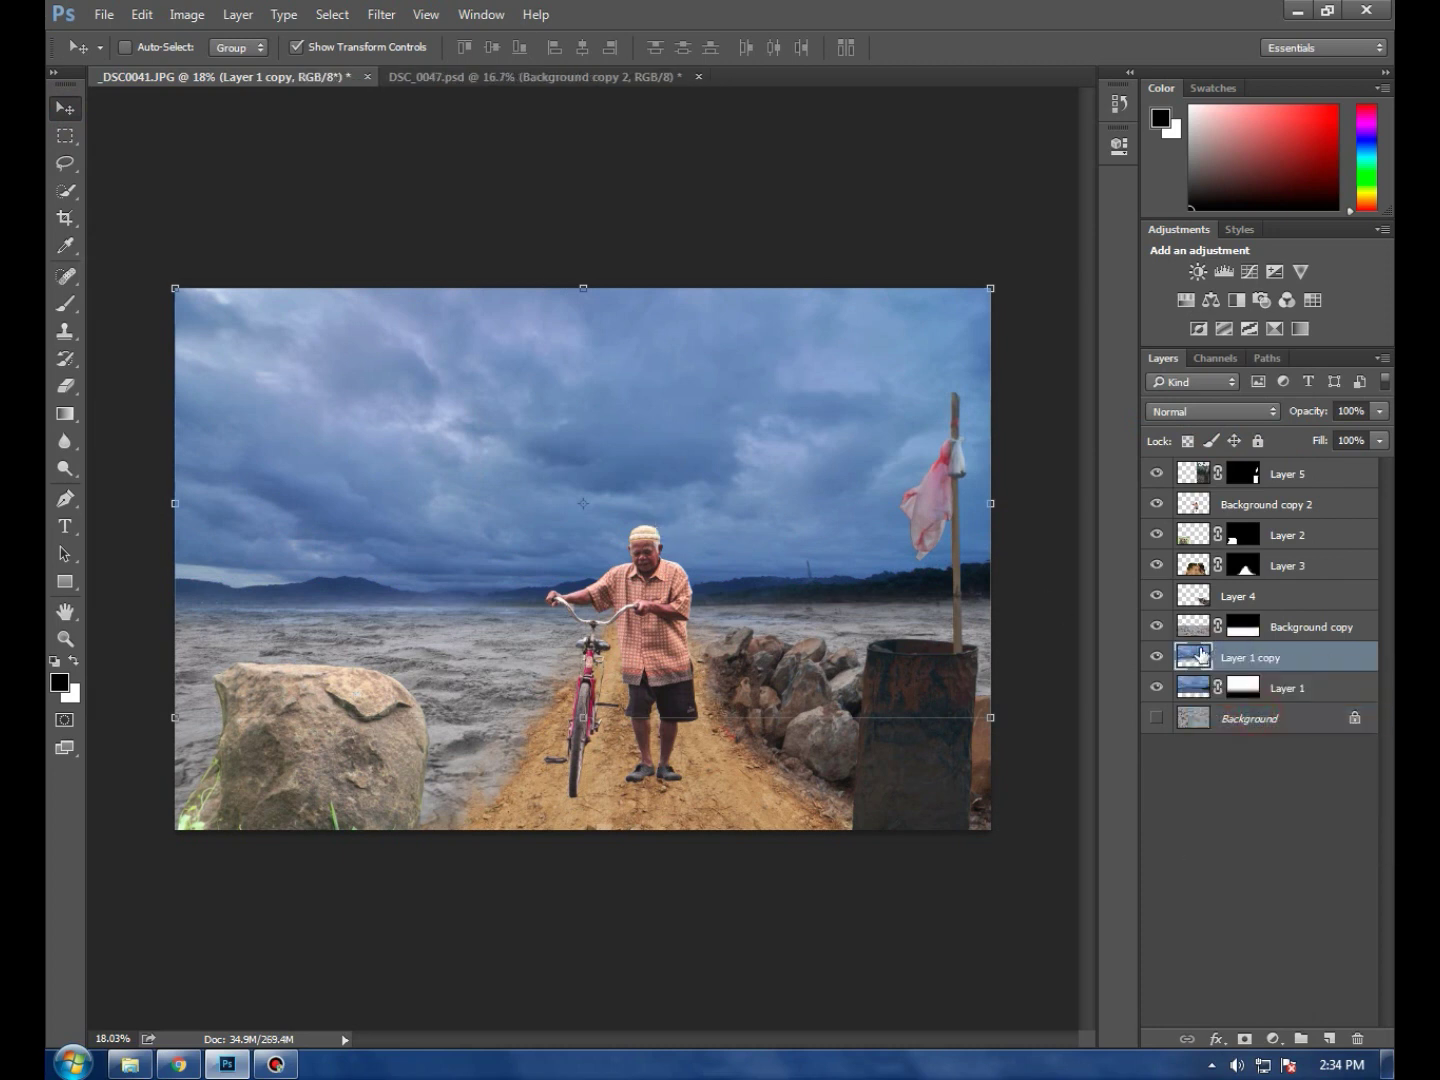
# Apply a Gaussian Blur of radius 5.7 pixels to Layer 1 copy
pyautogui.click(381, 14)
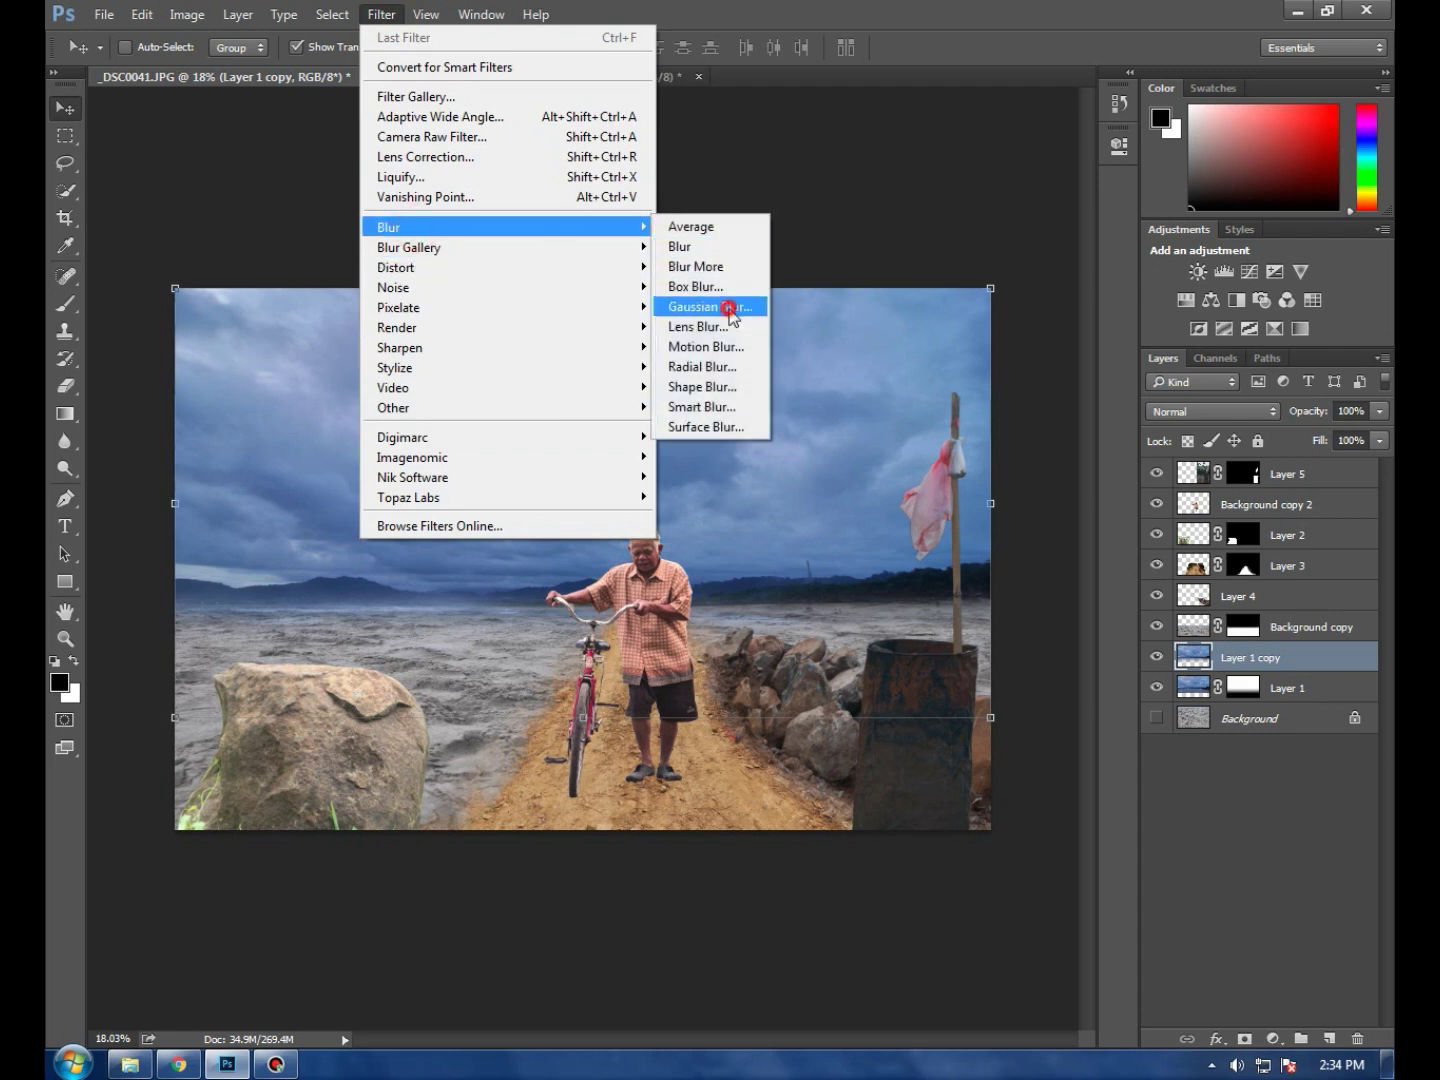
pyautogui.click(730, 306)
pyautogui.moveTo(581, 558); pyautogui.dragTo(626, 566)
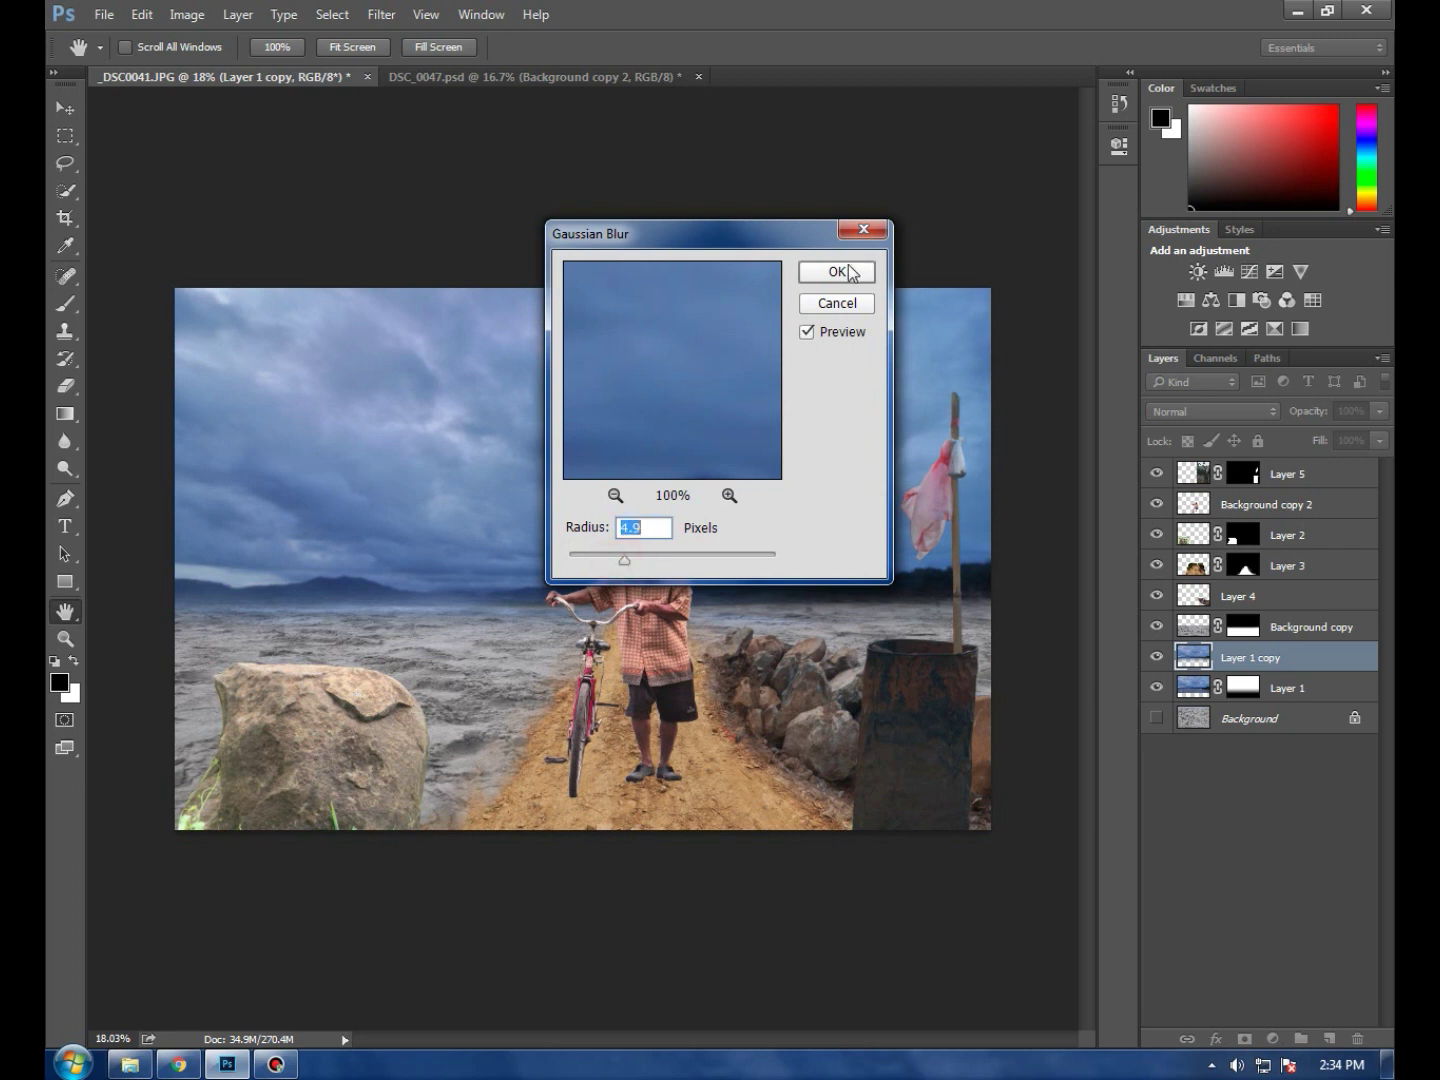
pyautogui.click(848, 273)
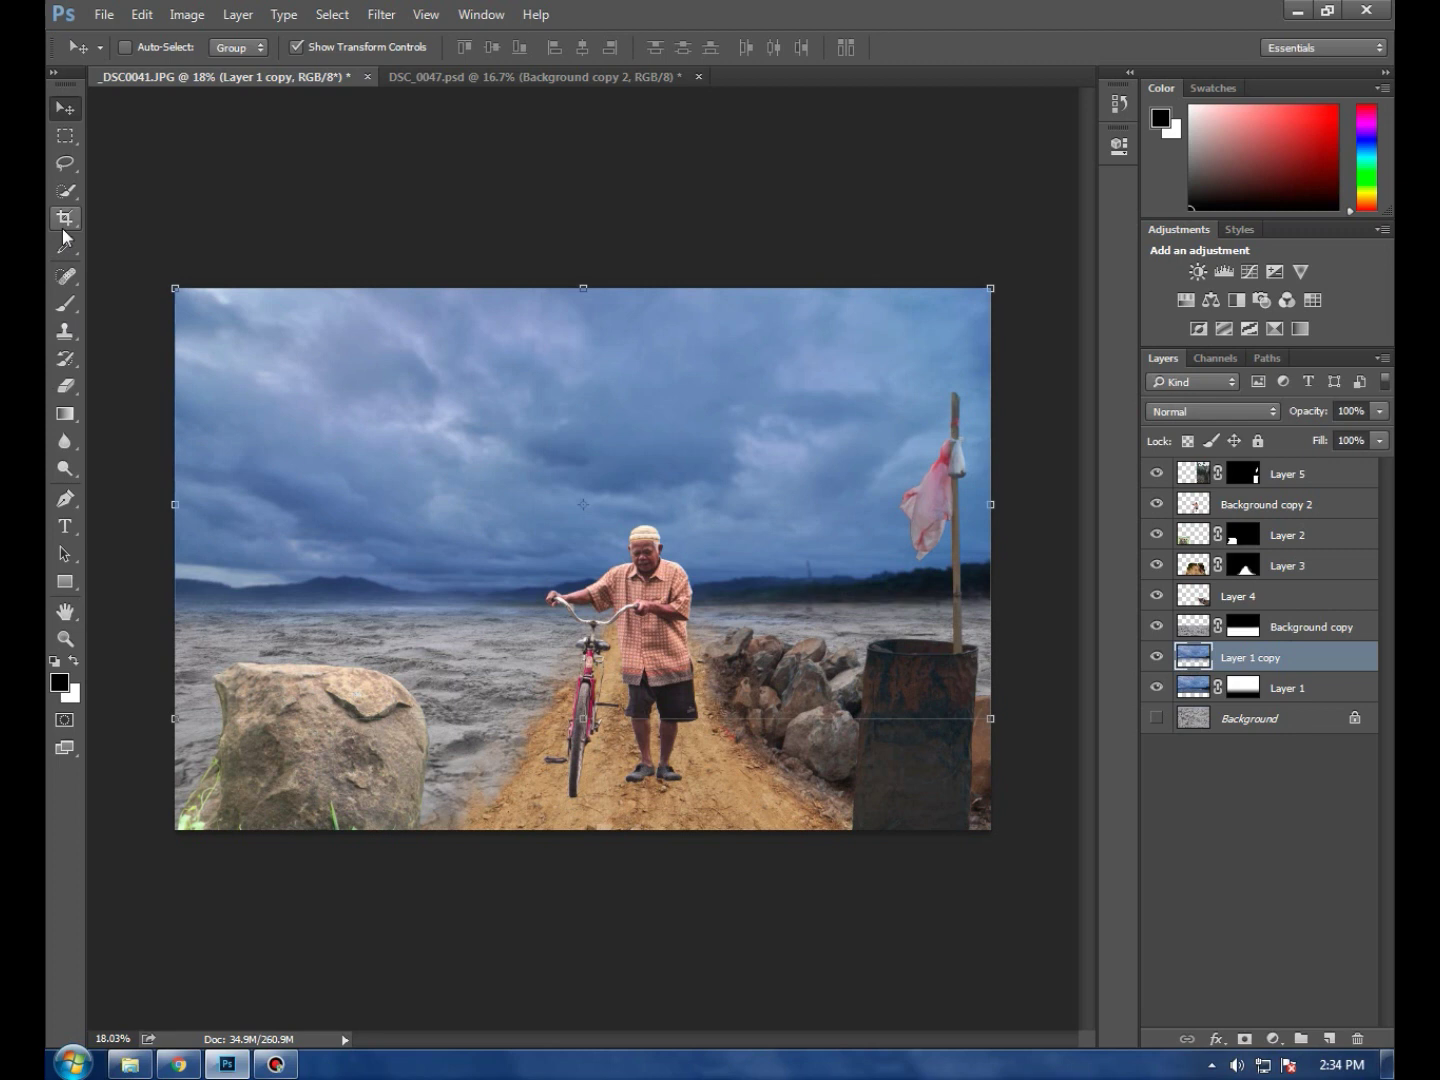
# Add a mask to Layer 1 copy with a vertical gradient fading the blur toward the horizon
pyautogui.click(65, 413)
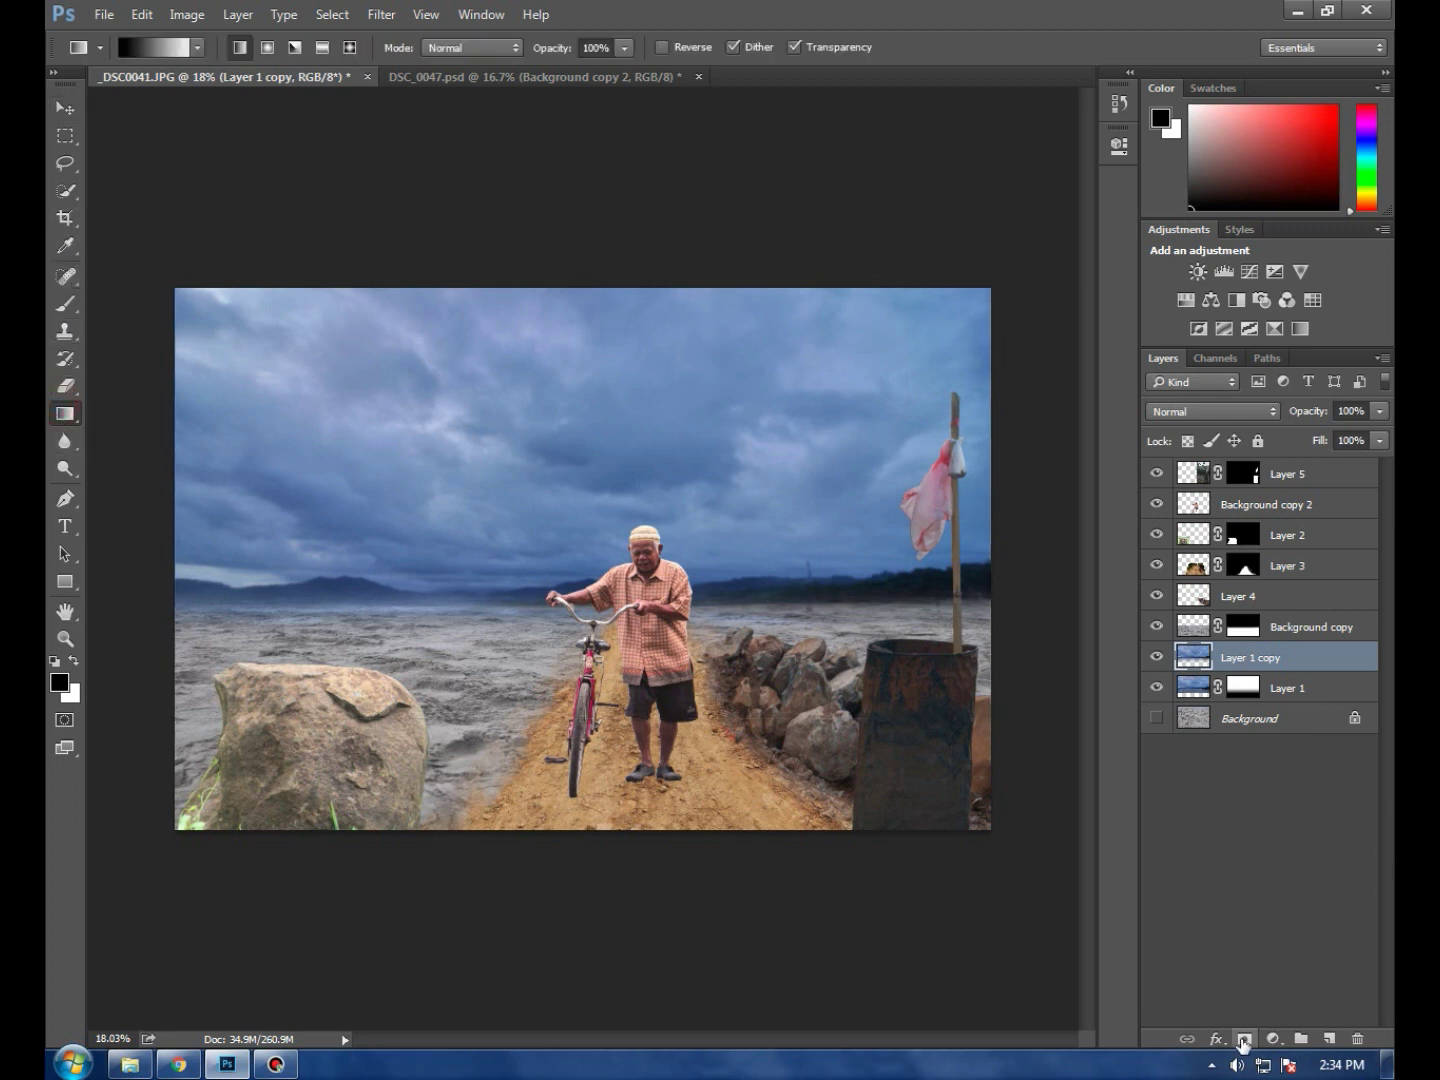
pyautogui.click(1244, 1039)
pyautogui.moveTo(604, 331)
pyautogui.mouseDown()
pyautogui.moveTo(622, 540)
pyautogui.moveTo(608, 579)
pyautogui.mouseUp()
pyautogui.moveTo(610, 467); pyautogui.dragTo(610, 565)
pyautogui.moveTo(576, 493); pyautogui.dragTo(576, 596)
pyautogui.click(64, 108)
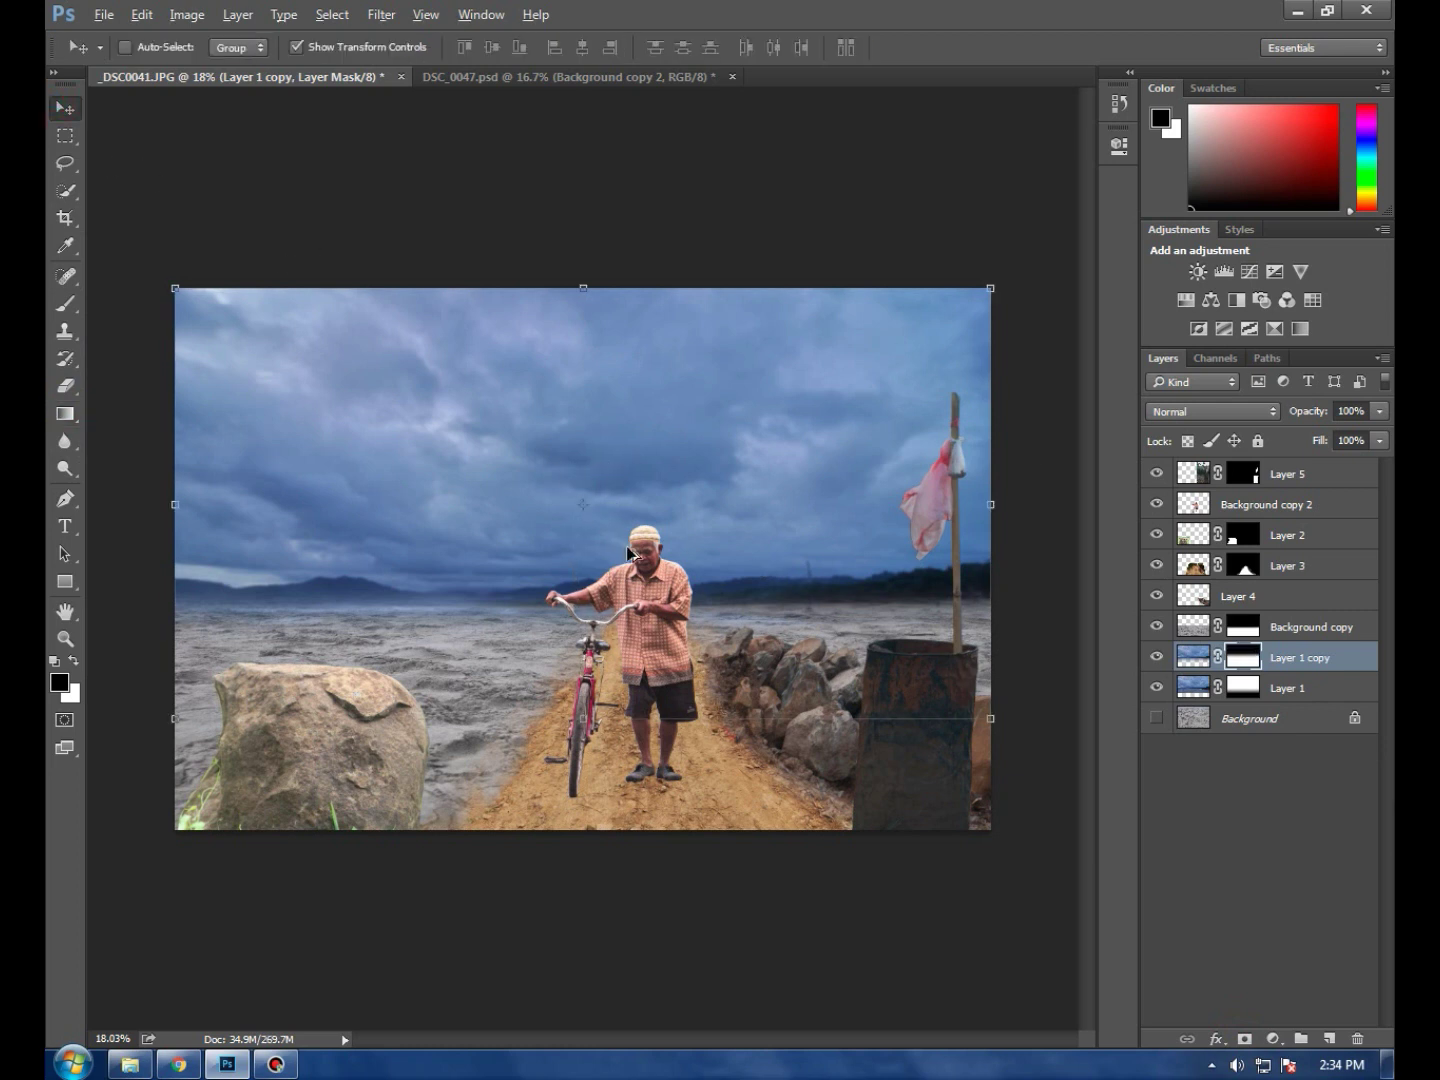
pyautogui.scroll(4, 637, 543)
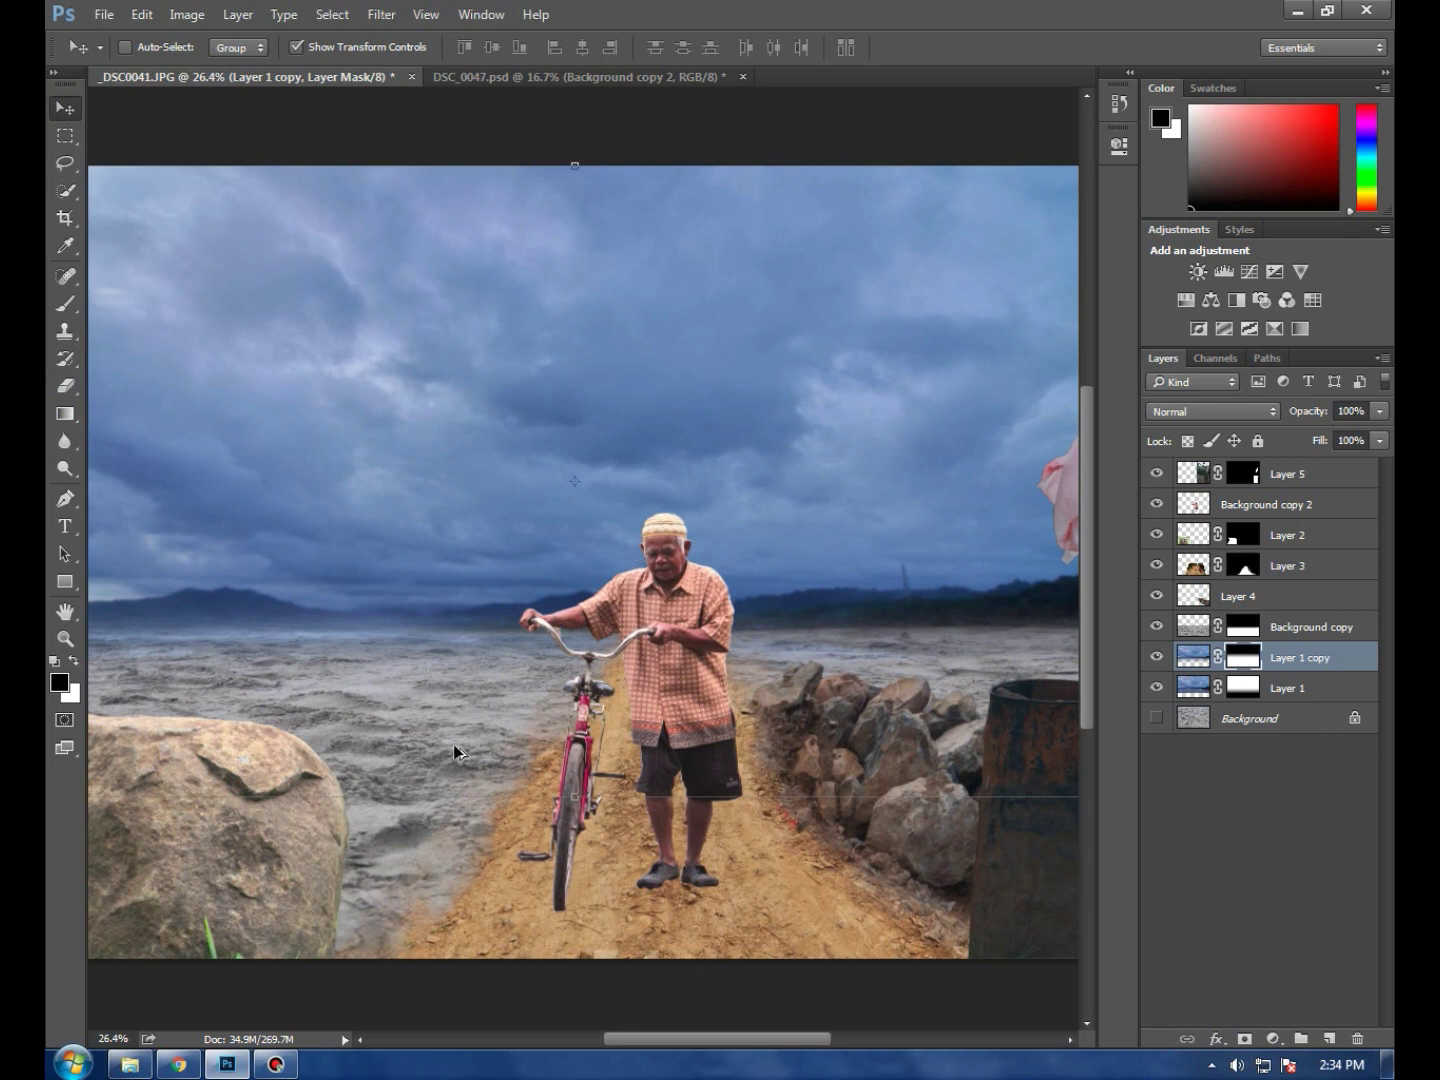
pyautogui.scroll(3, 454, 743)
pyautogui.scroll(-1, 445, 681)
# Make a test copy of Background copy, shift and stretch it, then delete it
pyautogui.click(1255, 720)
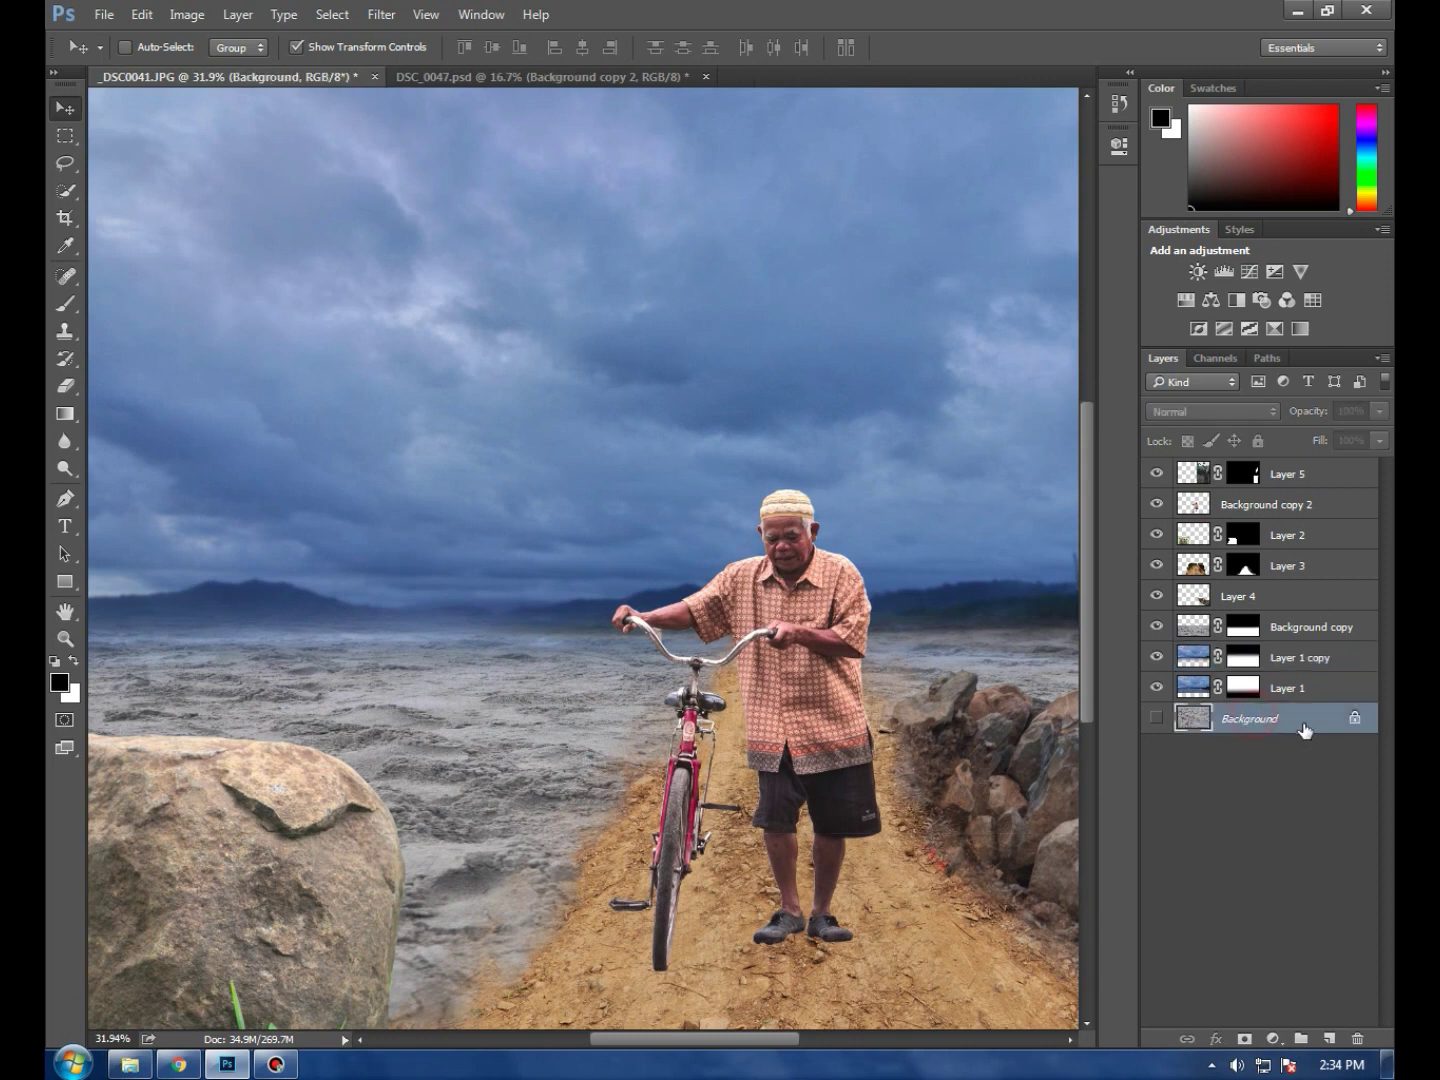
pyautogui.click(1317, 662)
pyautogui.rightClick(1322, 628)
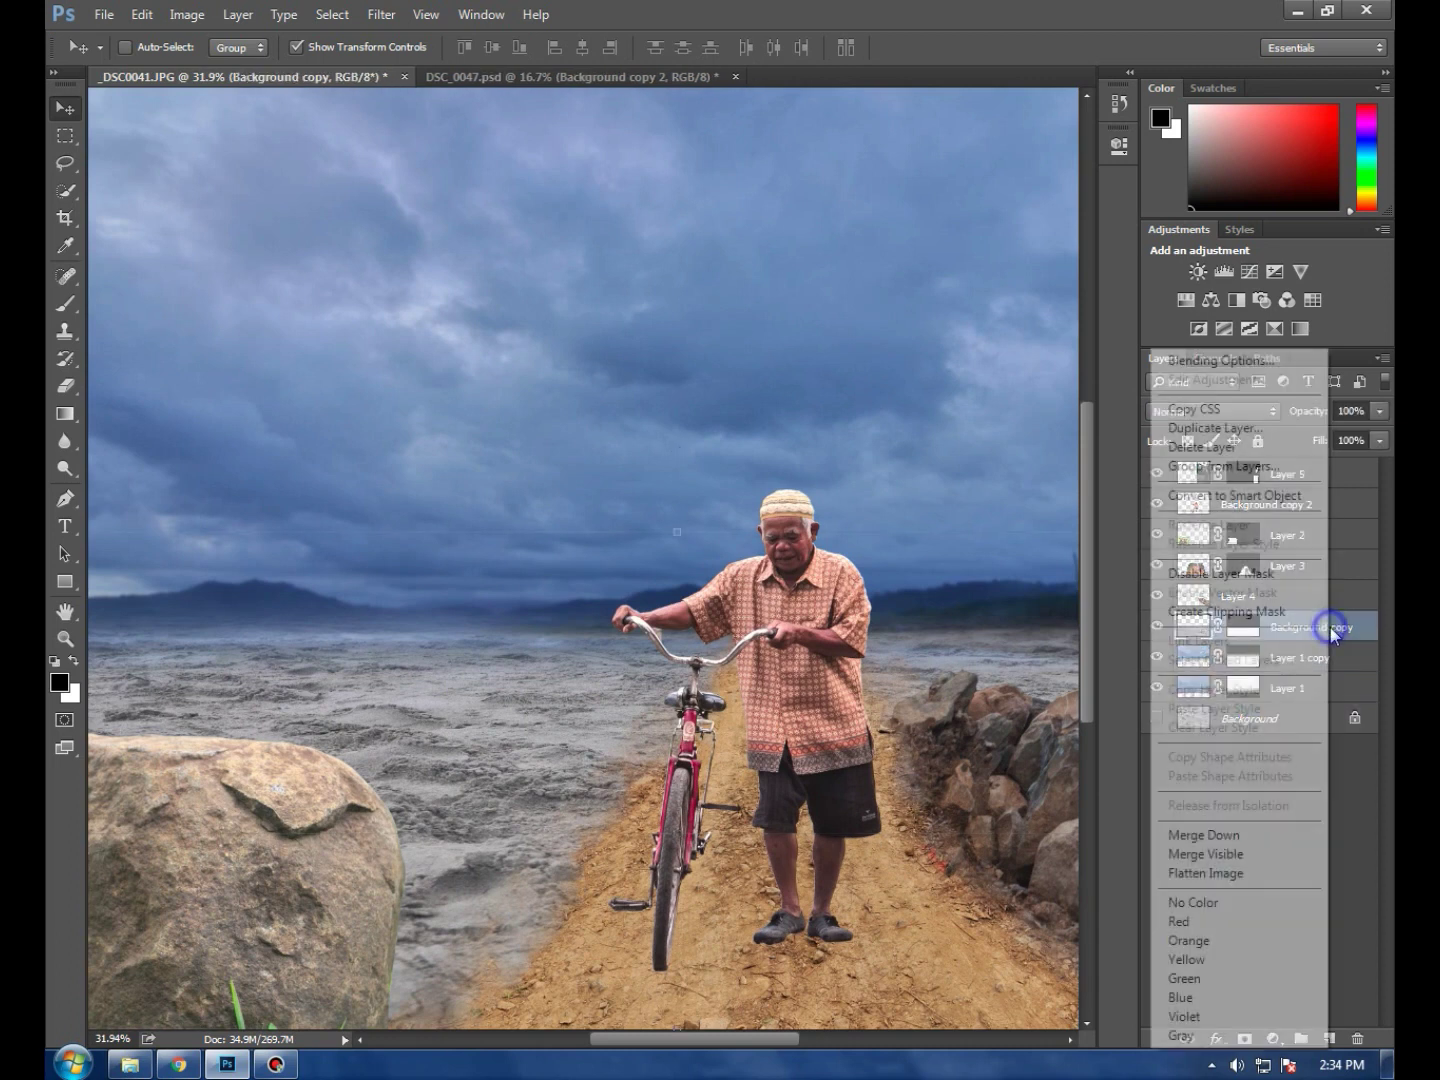
pyautogui.click(1233, 427)
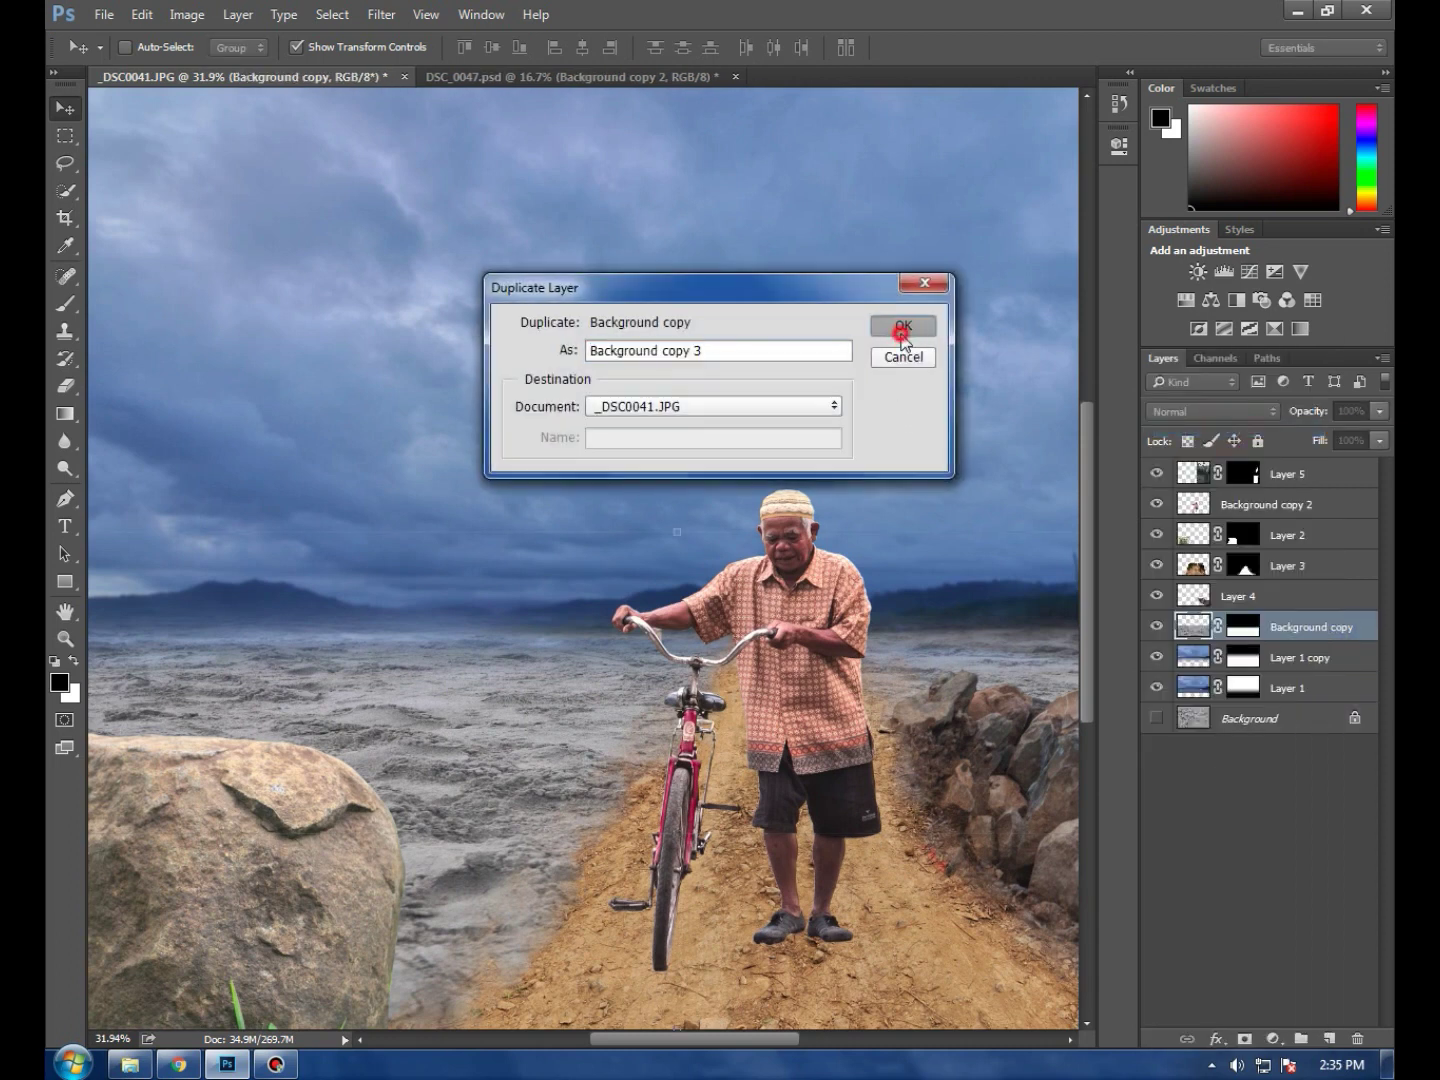
pyautogui.click(902, 325)
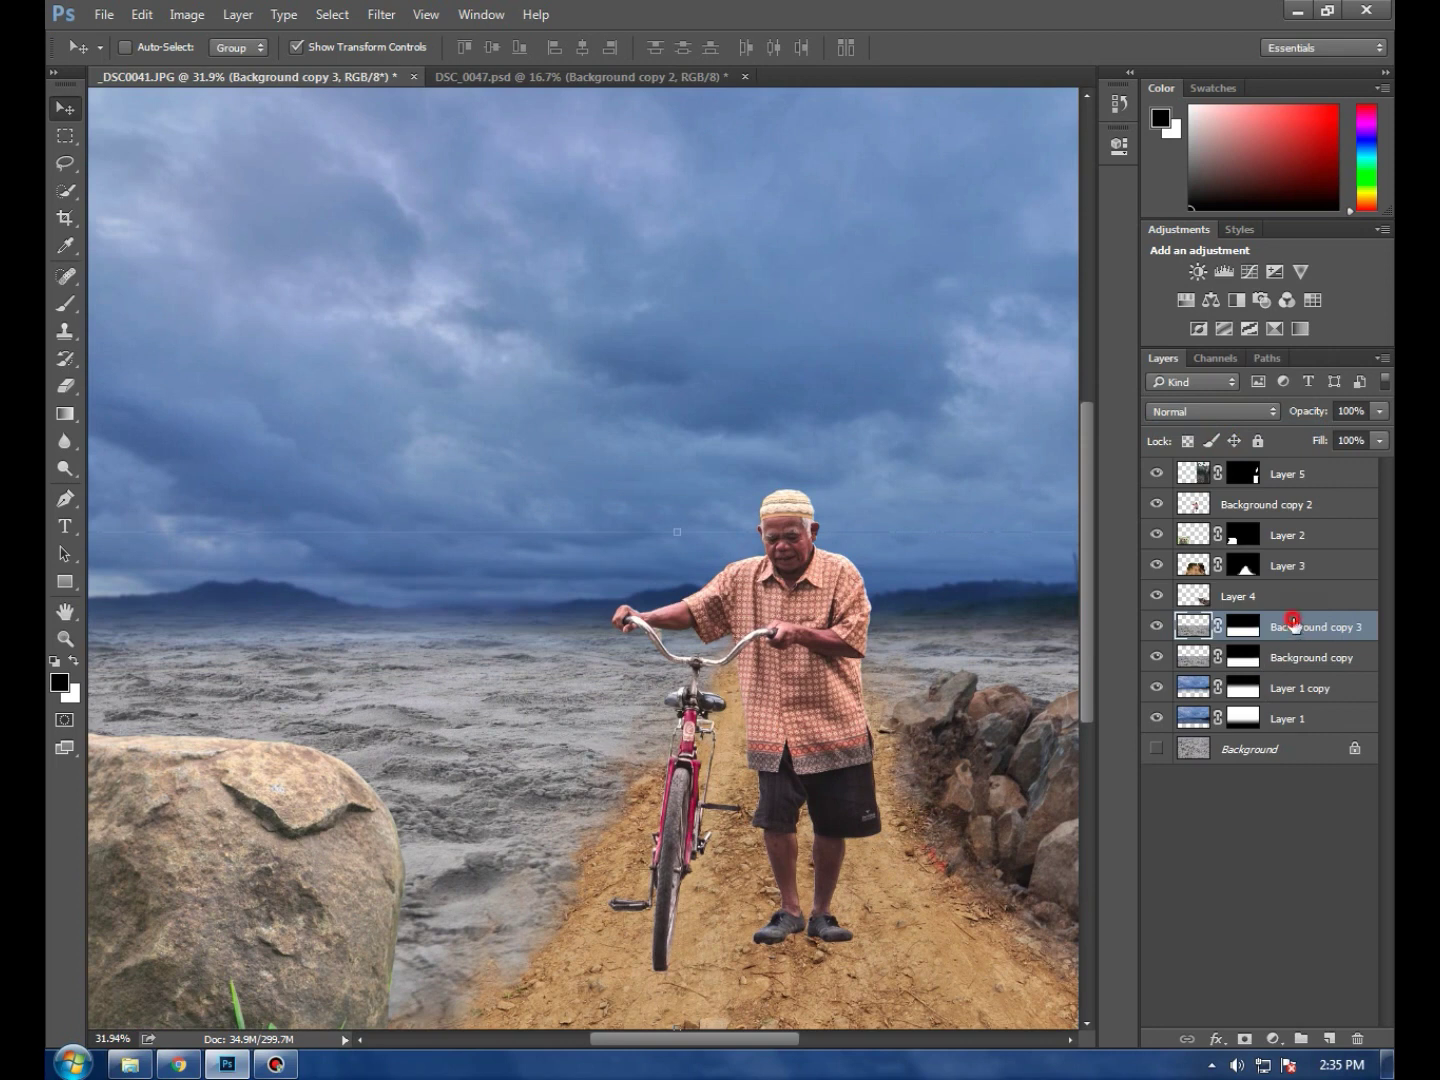
pyautogui.moveTo(540, 648); pyautogui.dragTo(537, 683)
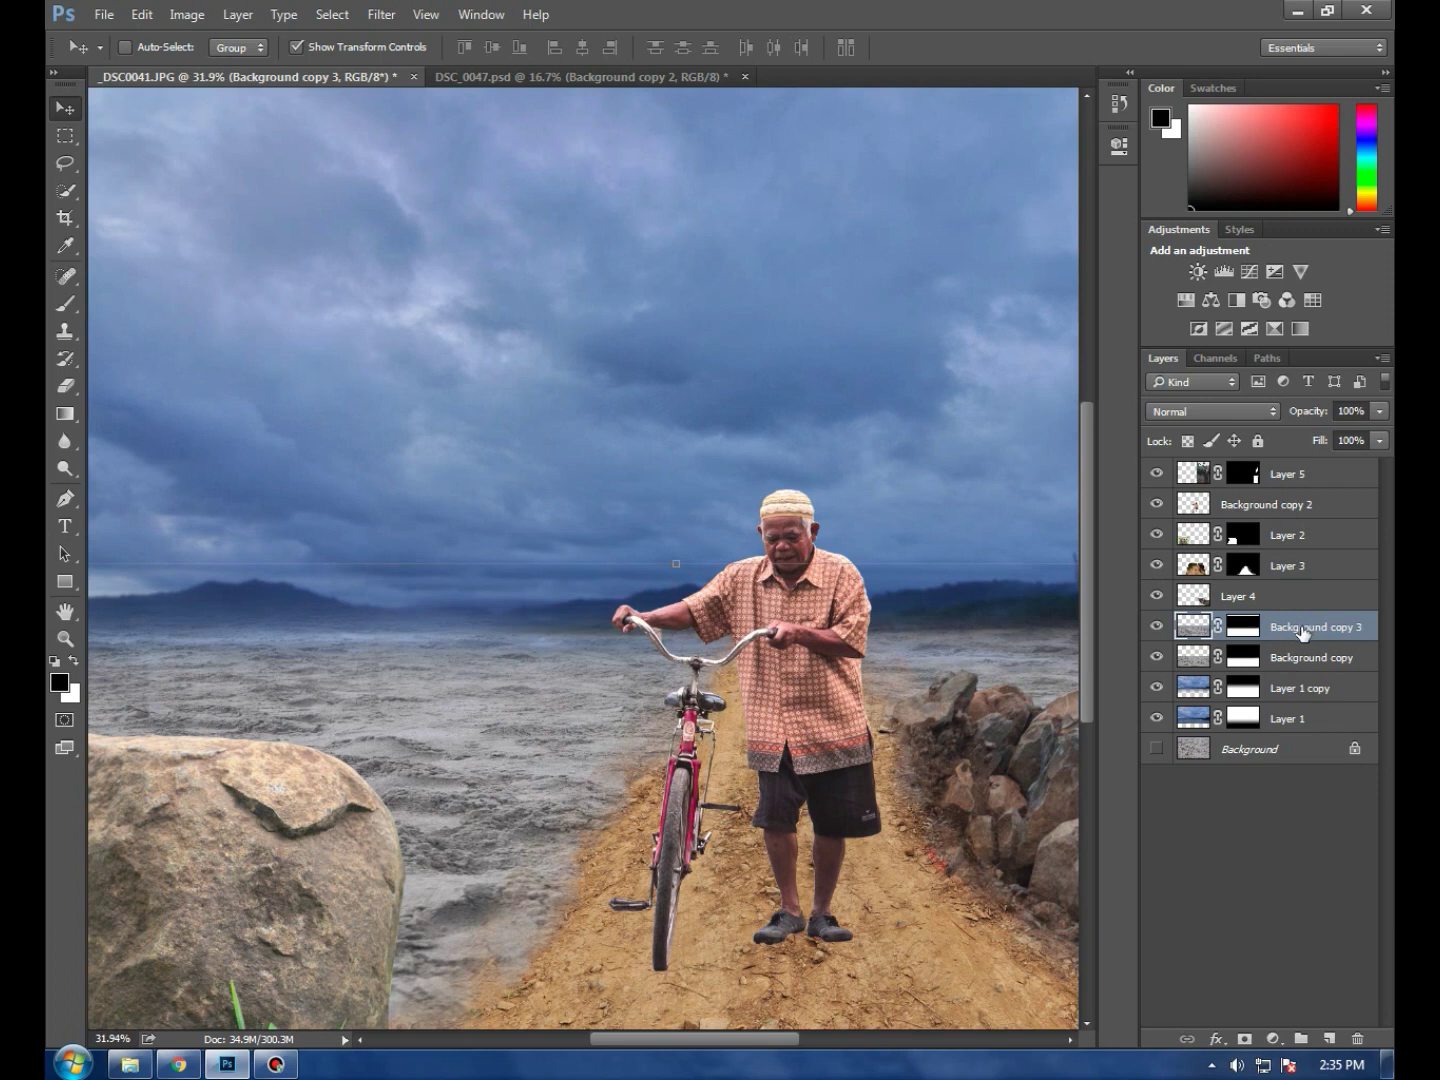
pyautogui.hotkey('ctrl', 't')
pyautogui.moveTo(676, 563); pyautogui.dragTo(671, 532)
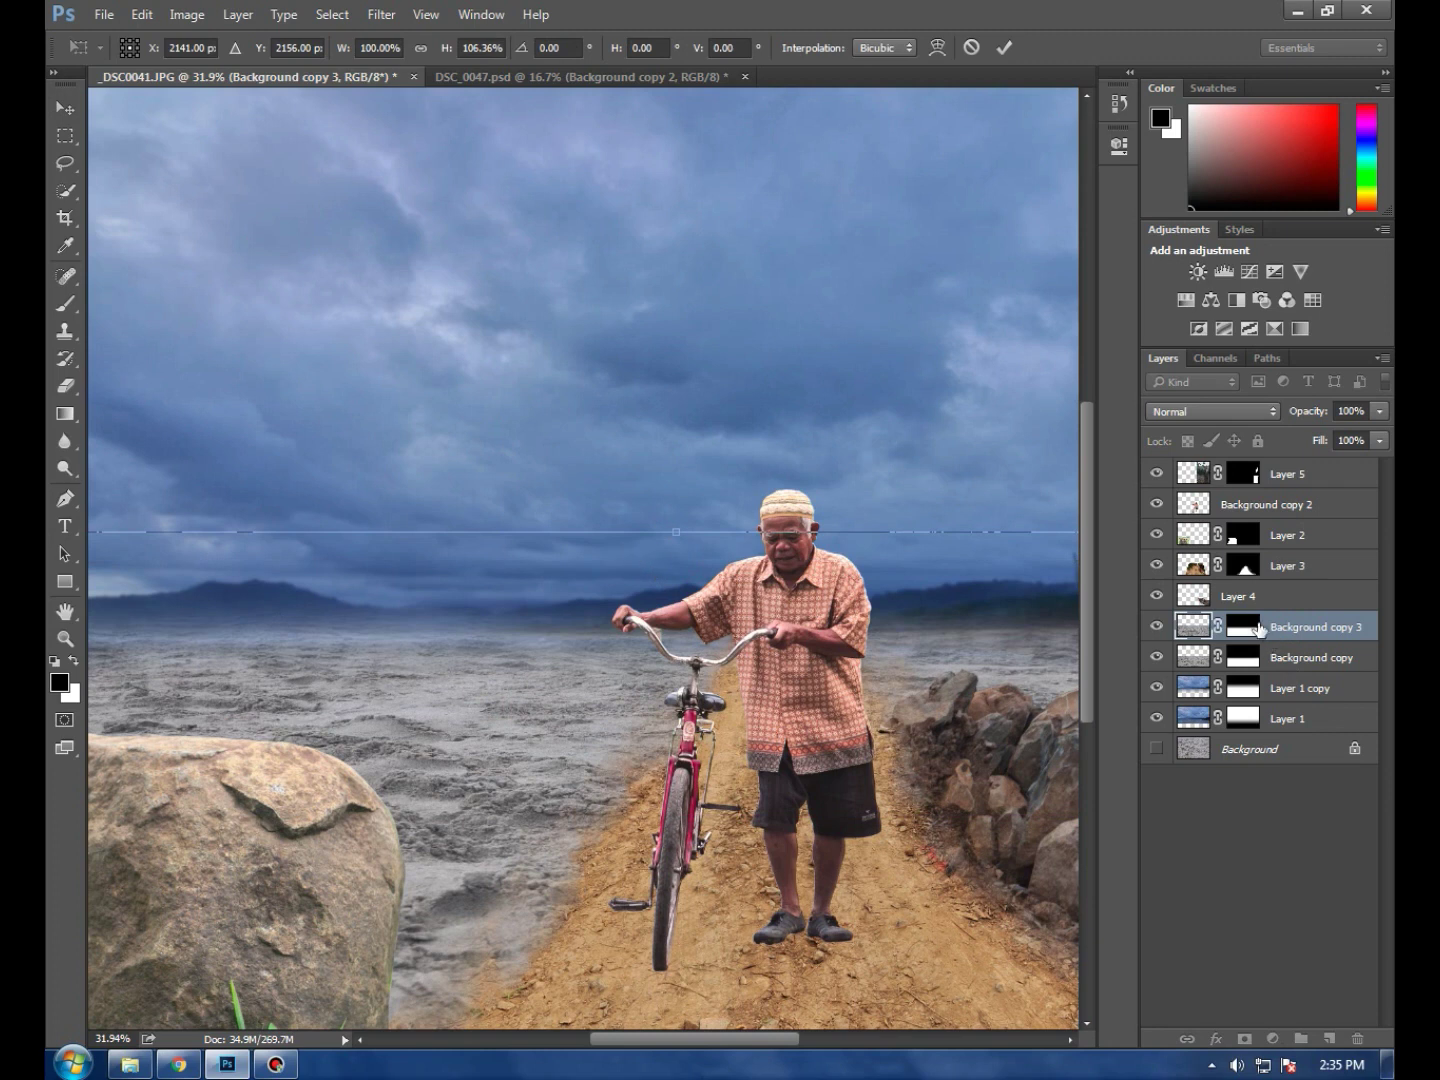
pyautogui.click(971, 48)
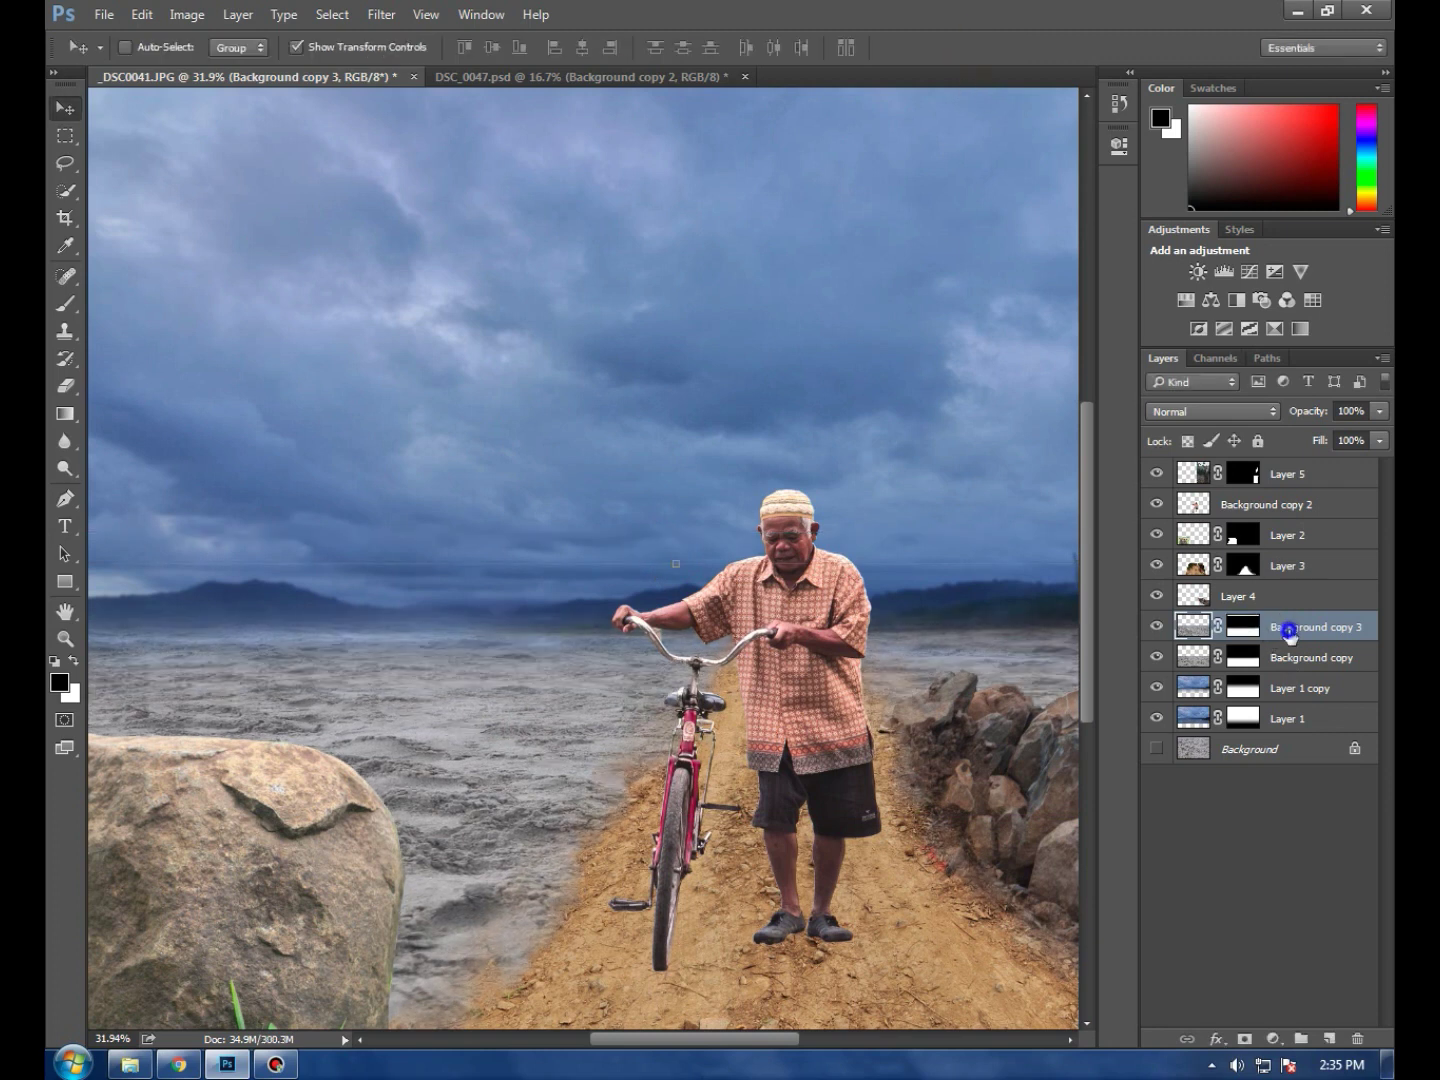
pyautogui.rightClick(1290, 633)
pyautogui.click(1180, 447)
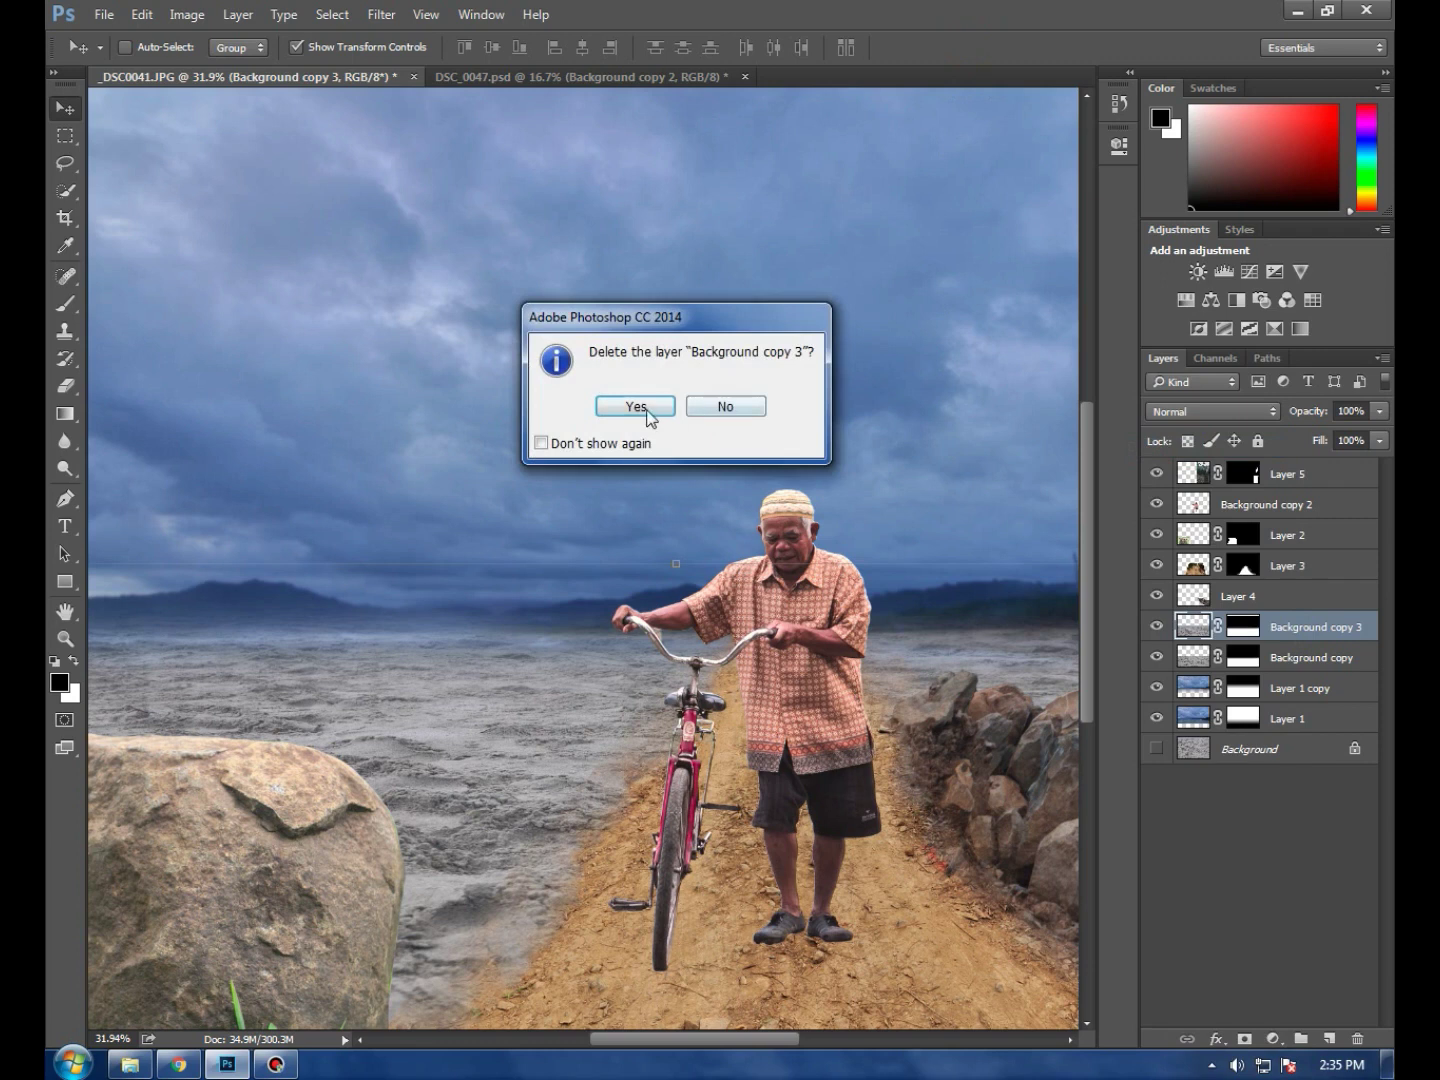
pyautogui.click(640, 407)
# Duplicate Layer 1 and place Layer 1 copy 2 just above Background copy
pyautogui.click(1305, 636)
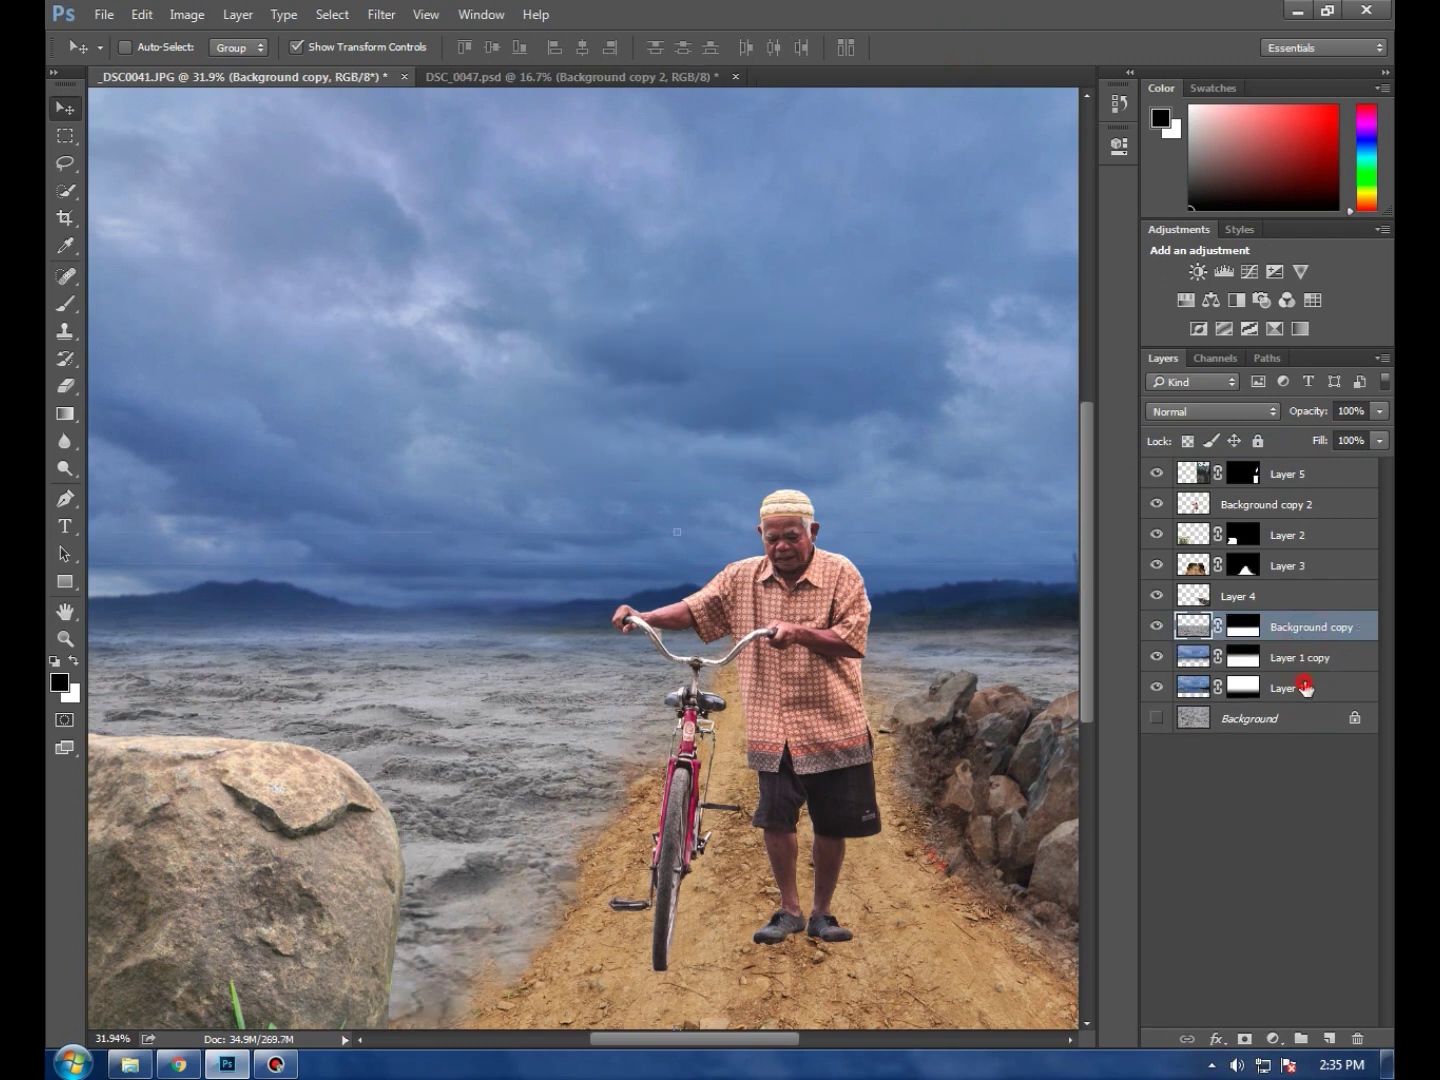
pyautogui.rightClick(1305, 687)
pyautogui.click(1213, 428)
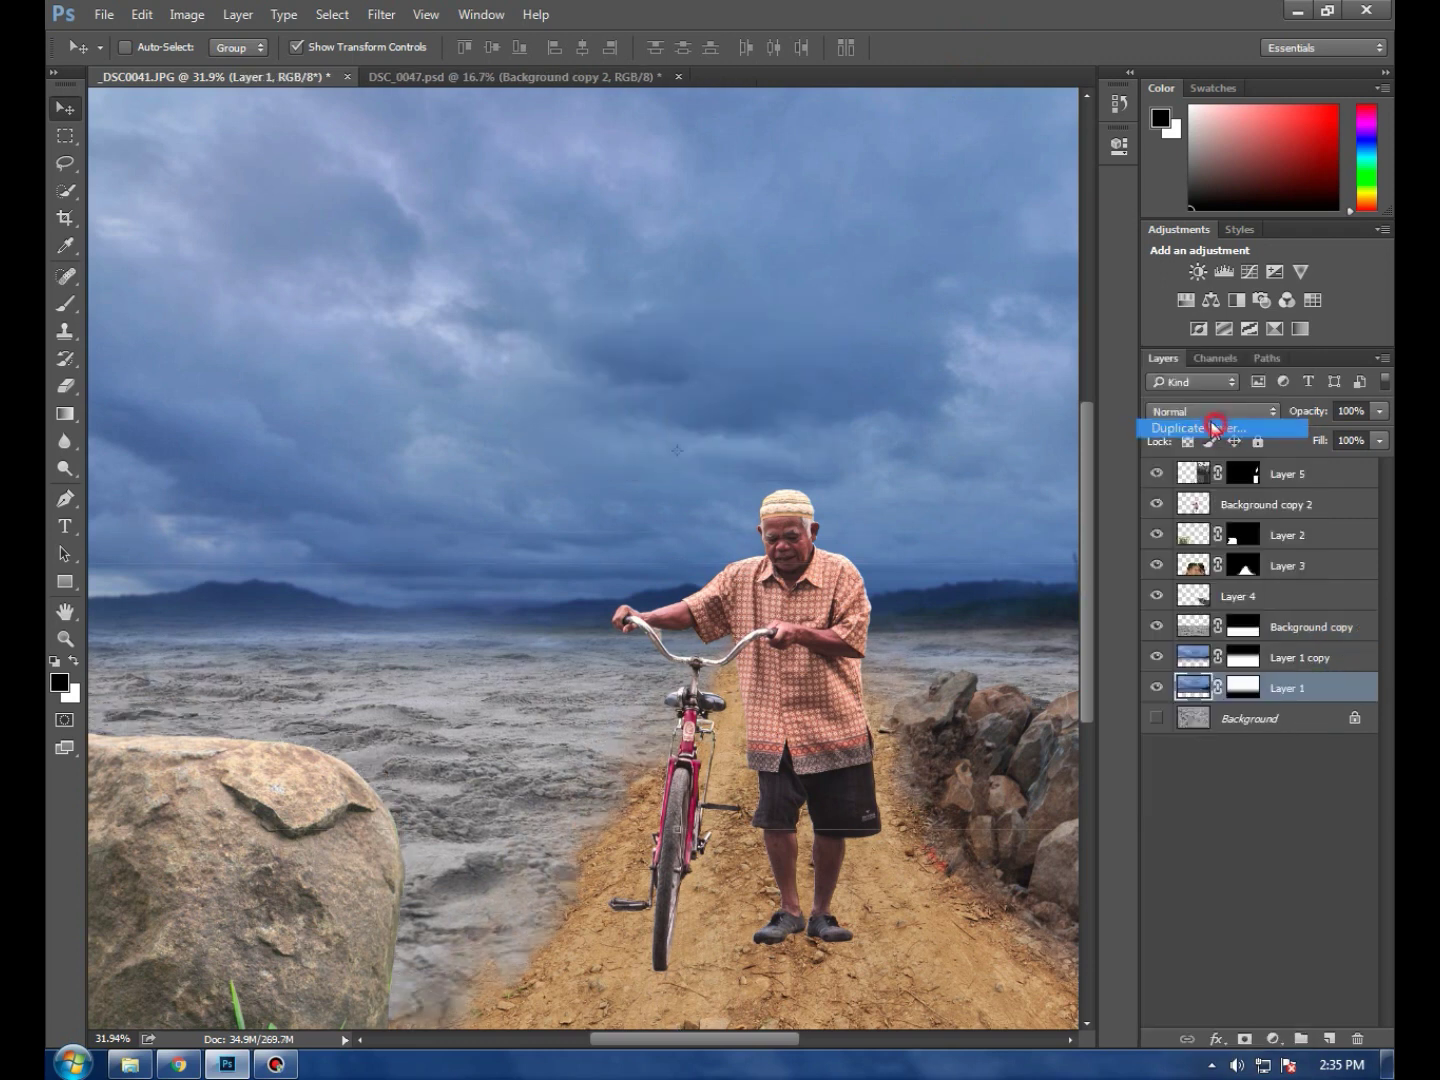
pyautogui.click(907, 325)
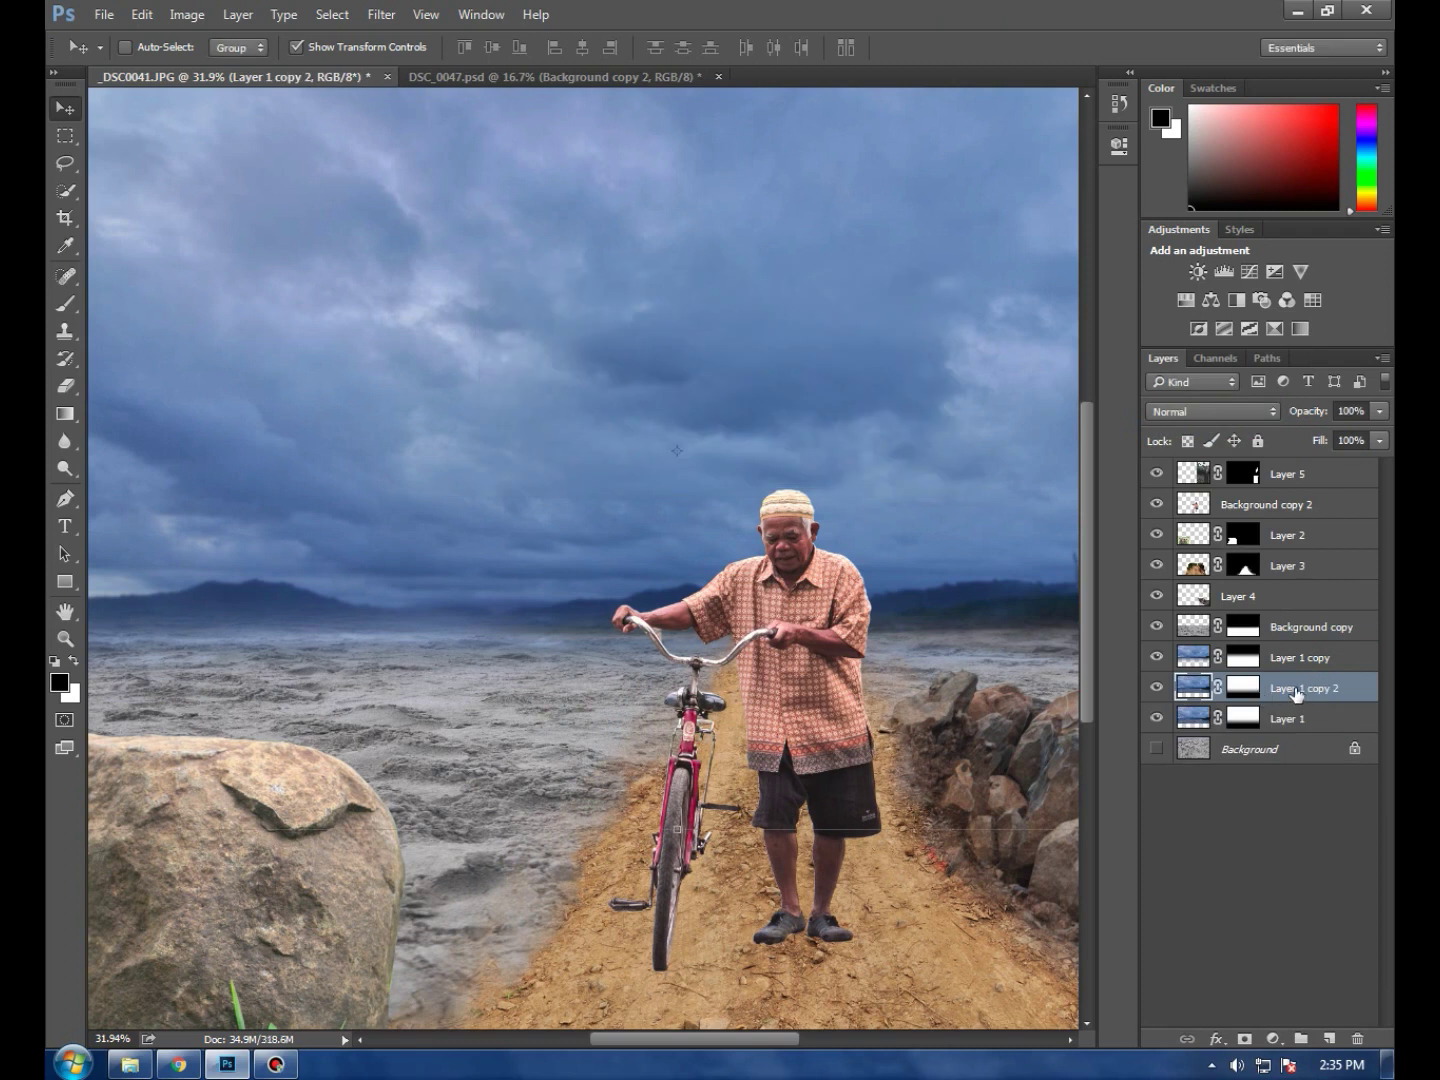
pyautogui.moveTo(1295, 691); pyautogui.dragTo(1287, 616)
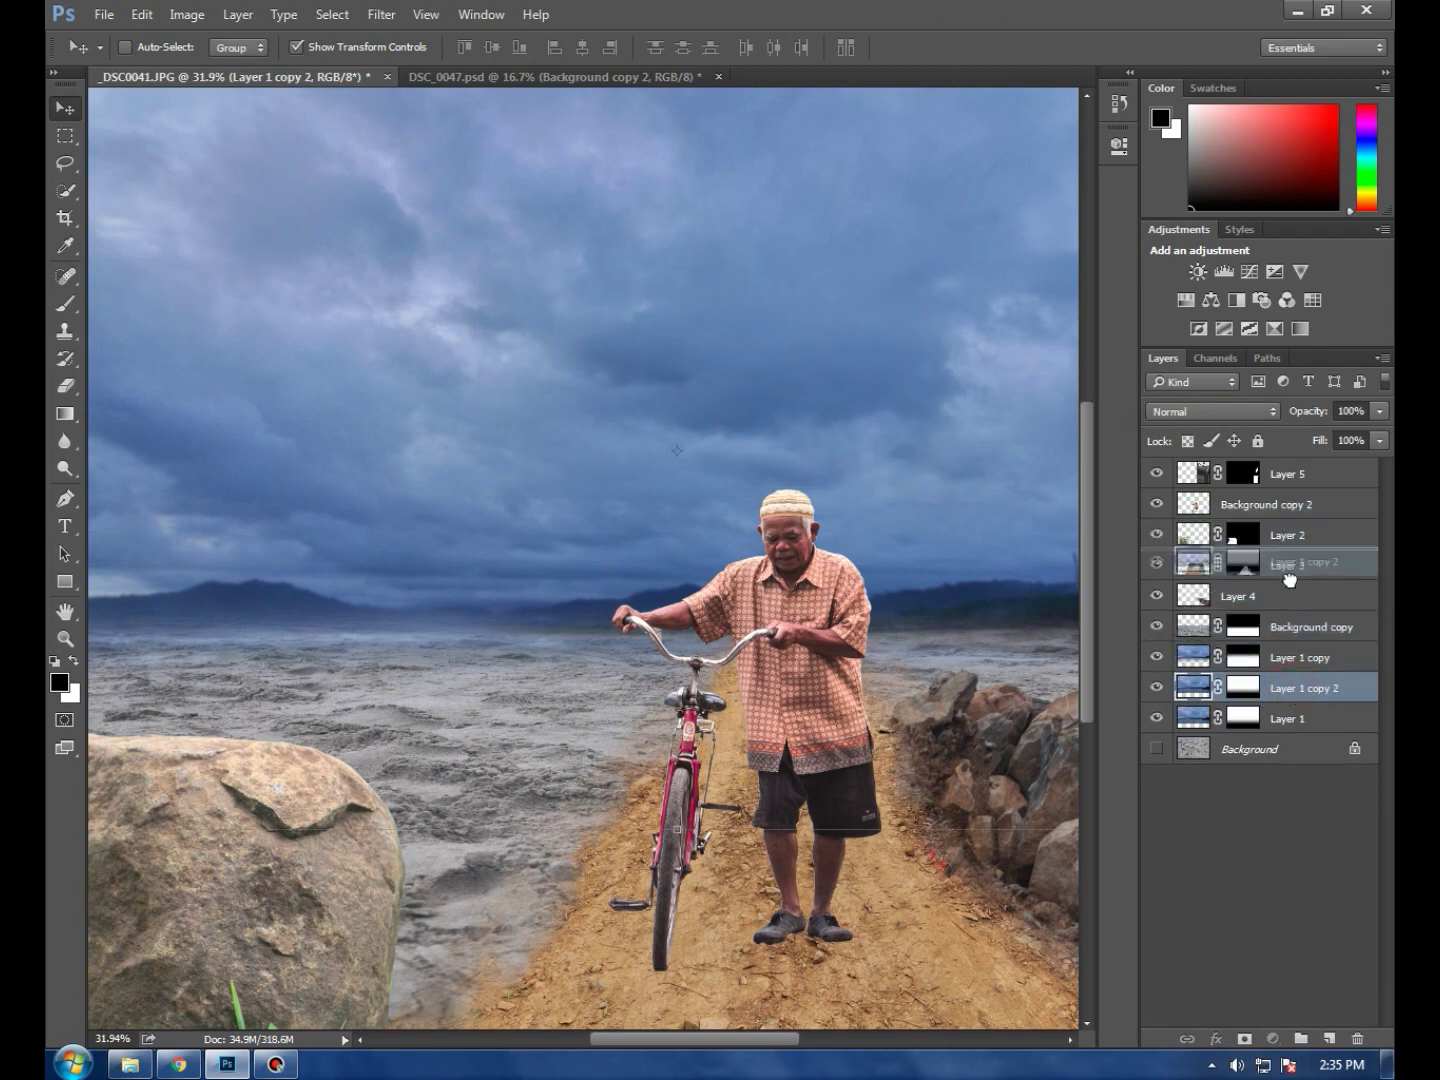
pyautogui.moveTo(1287, 617); pyautogui.dragTo(1290, 614)
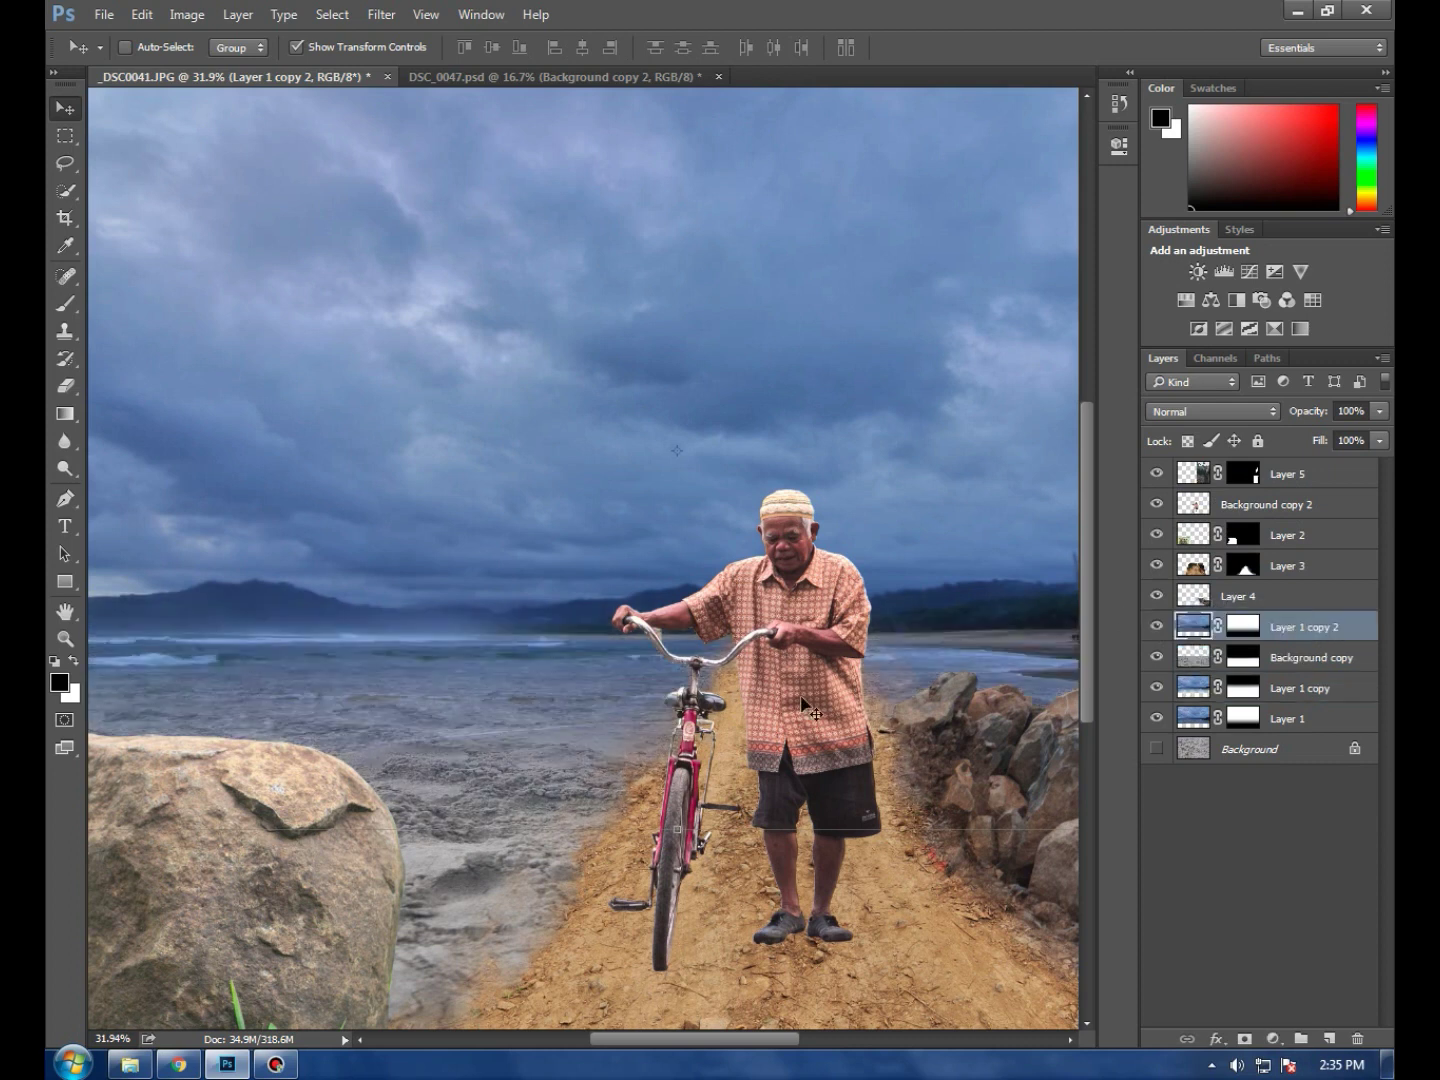
pyautogui.click(1289, 620)
pyautogui.scroll(-2, 1024, 558)
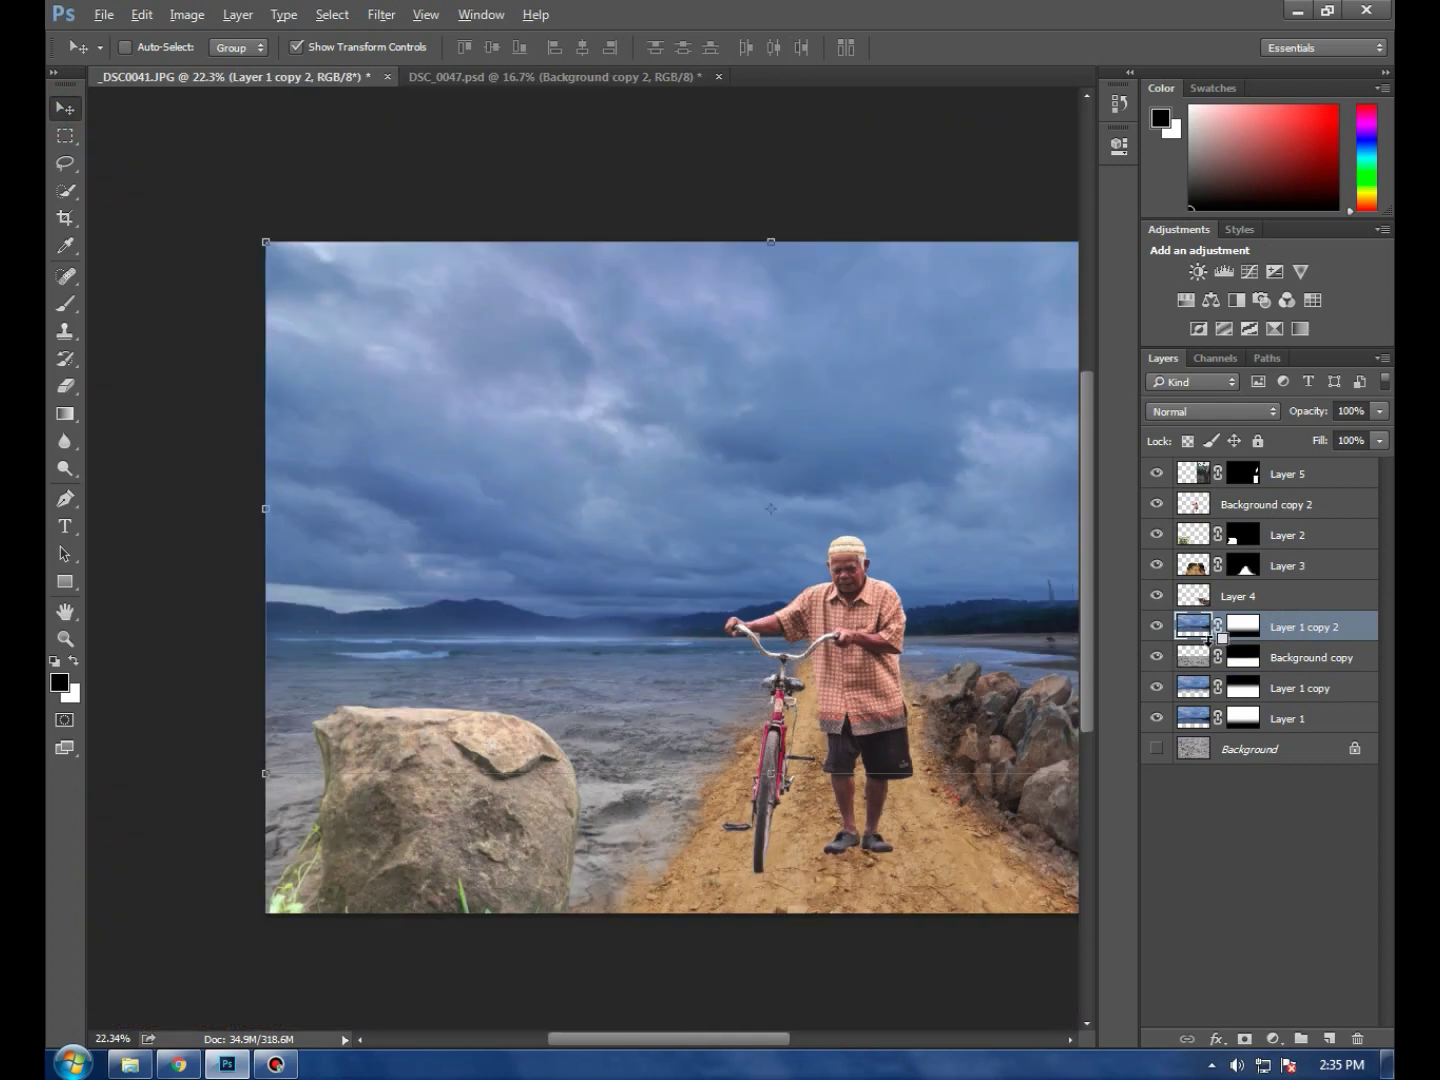
pyautogui.click(66, 302)
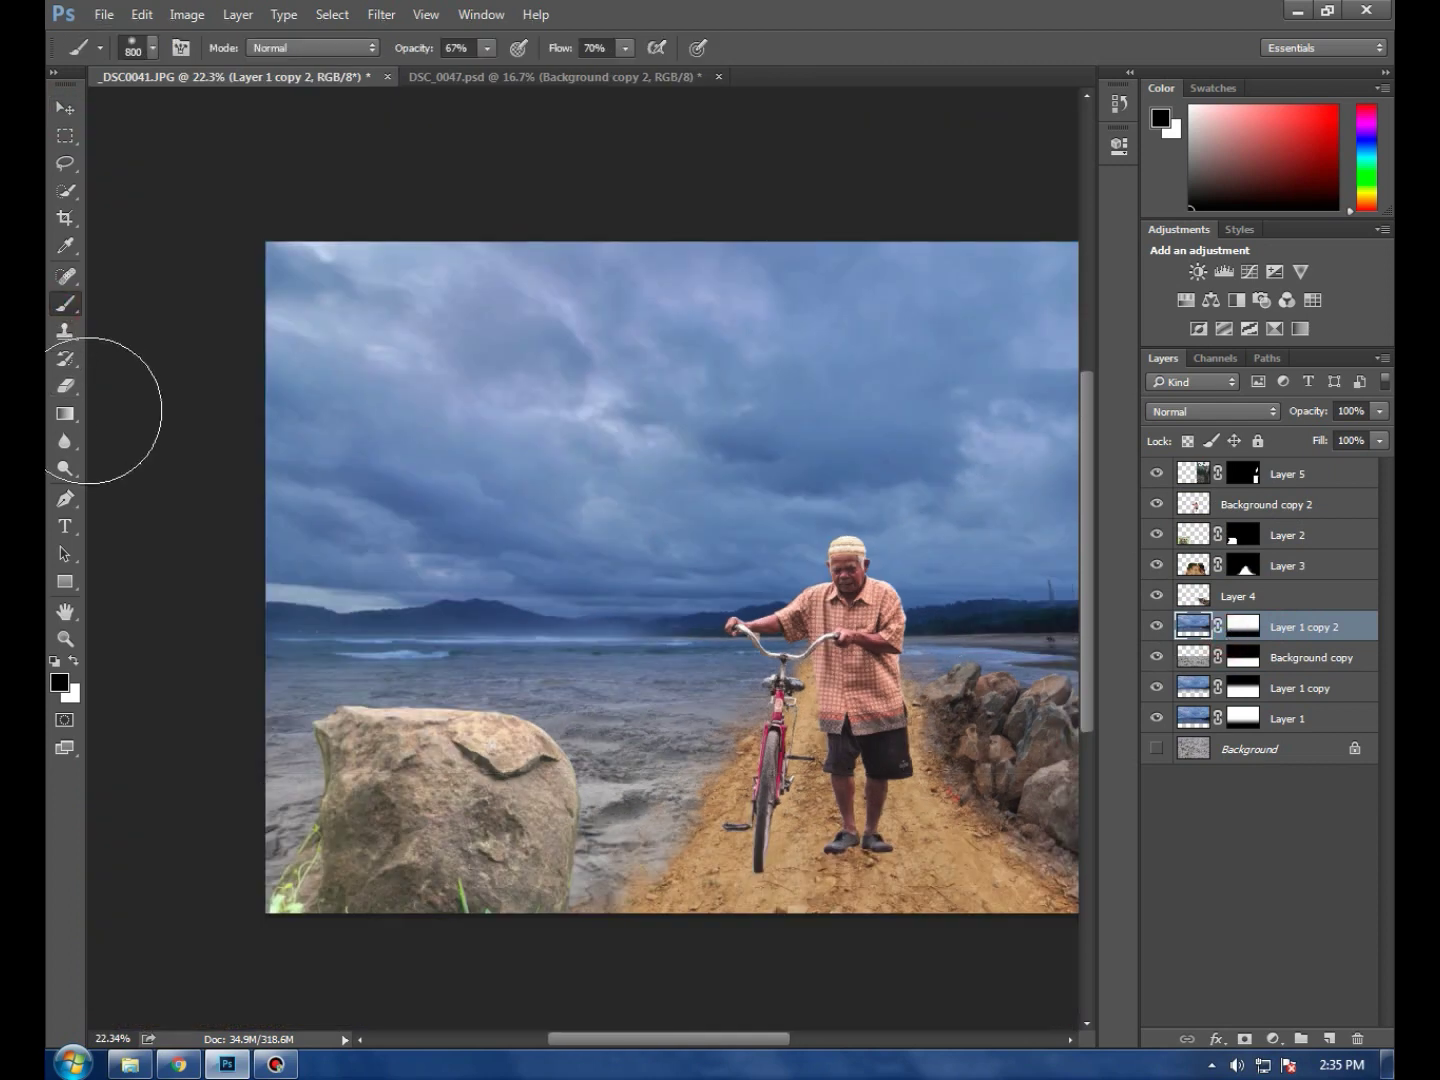
# Fade Layer 1 copy 2 with a vertical gradient on its layer mask
pyautogui.click(65, 413)
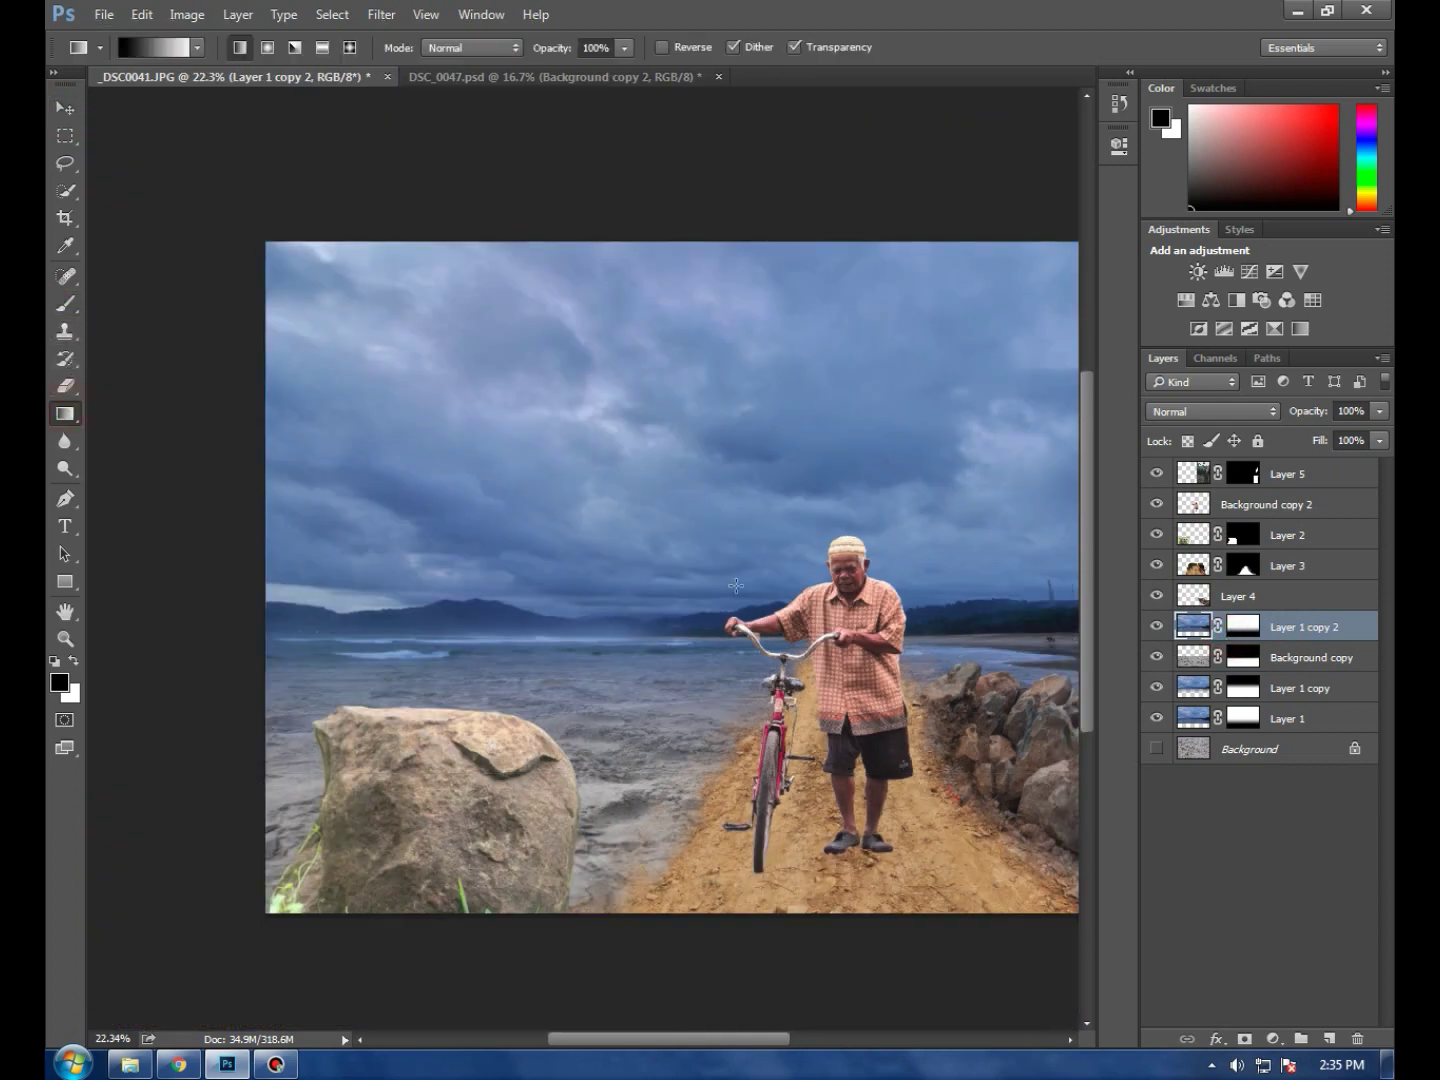
pyautogui.moveTo(702, 702); pyautogui.dragTo(702, 509)
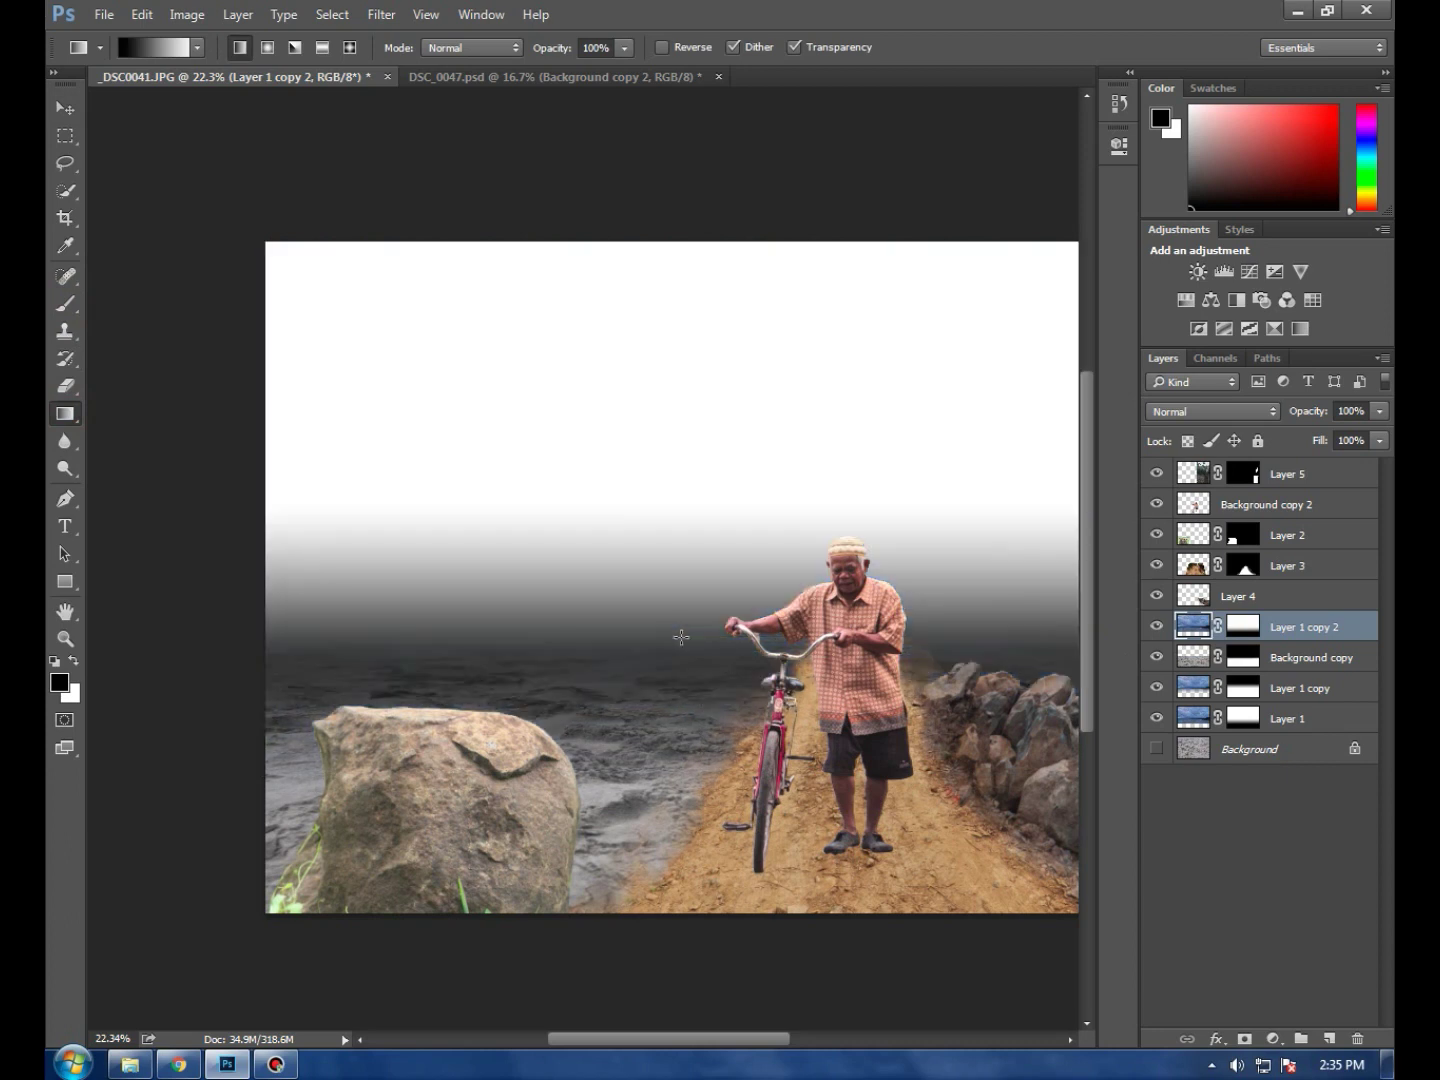
pyautogui.hotkey('ctrl', 'z')
pyautogui.click(1242, 627)
pyautogui.moveTo(666, 637)
pyautogui.mouseDown()
pyautogui.moveTo(666, 597)
pyautogui.moveTo(700, 597)
pyautogui.mouseUp()
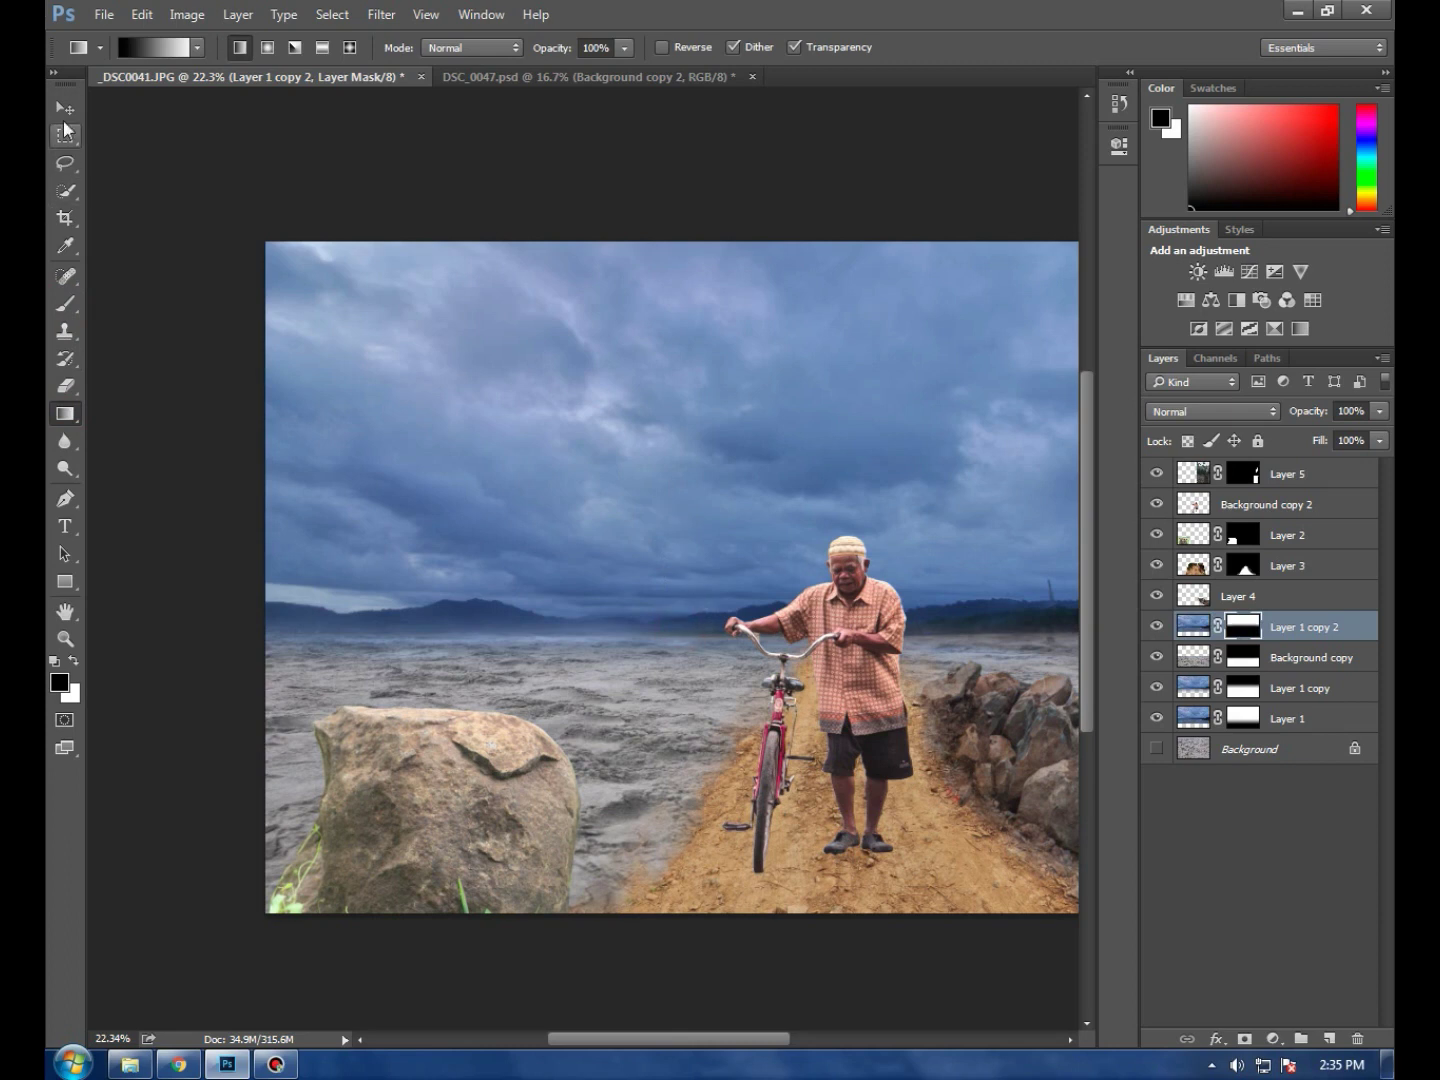
# Stretch Layer 1 copy 2 downward from its bottom edge with Free Transform
pyautogui.click(65, 108)
pyautogui.hotkey('ctrl', 't')
pyautogui.moveTo(770, 773)
pyautogui.mouseDown()
pyautogui.moveTo(778, 868)
pyautogui.moveTo(767, 864)
pyautogui.mouseUp()
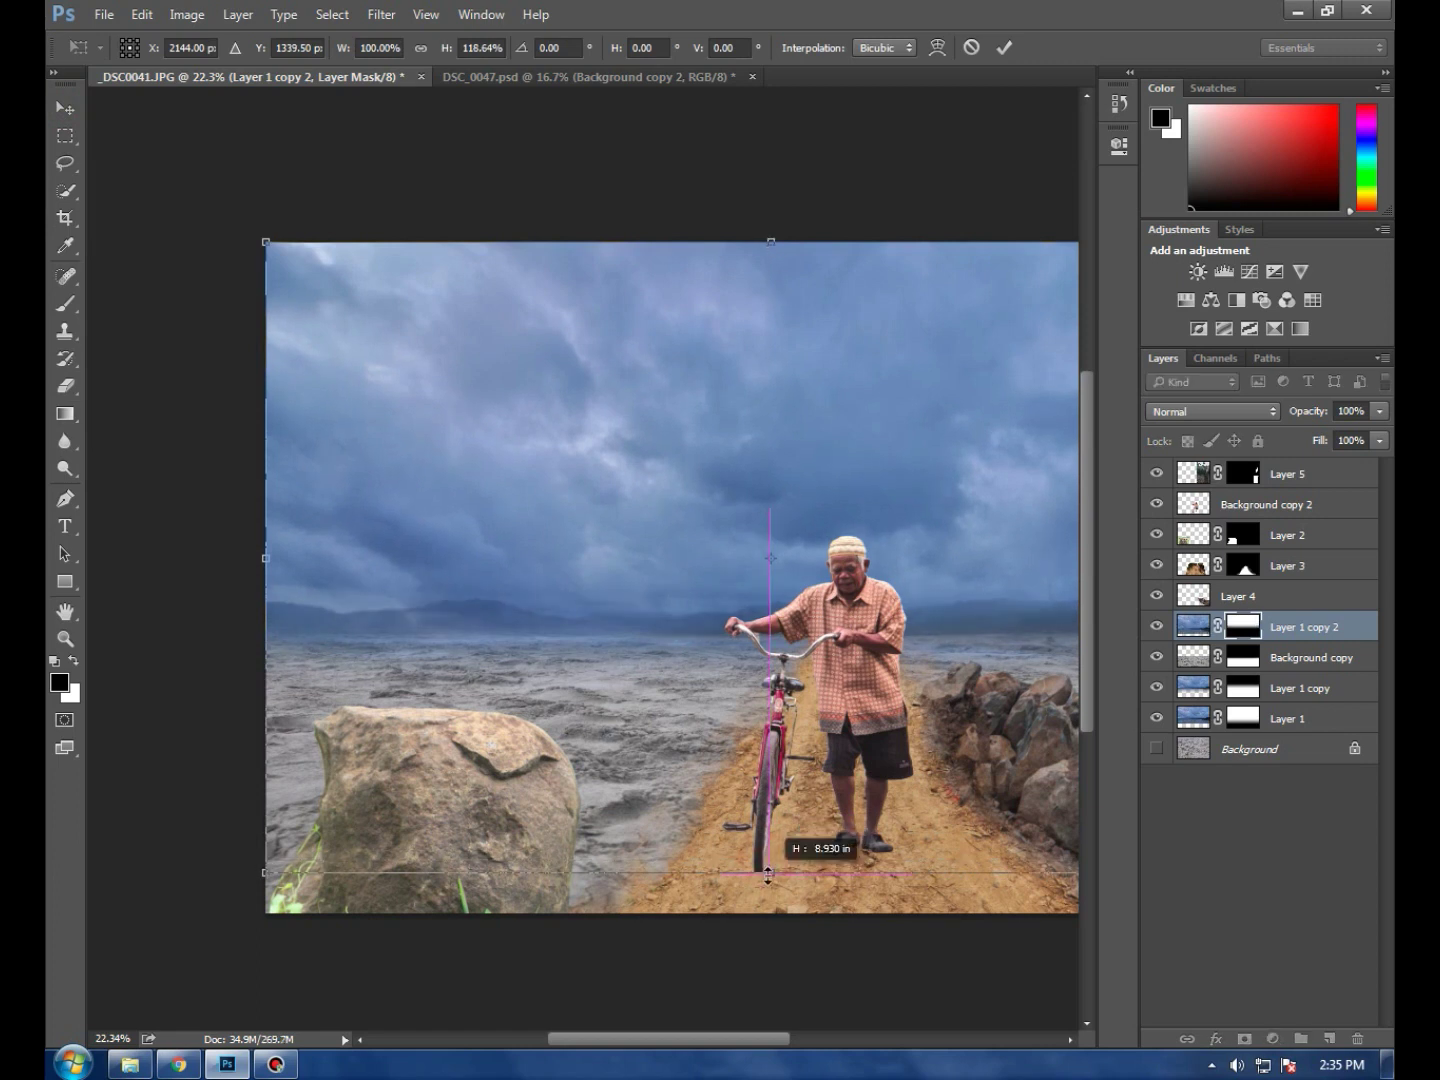
# Lower the sky layer's top edge to about 87% height and commit the transform
pyautogui.click(1001, 50)
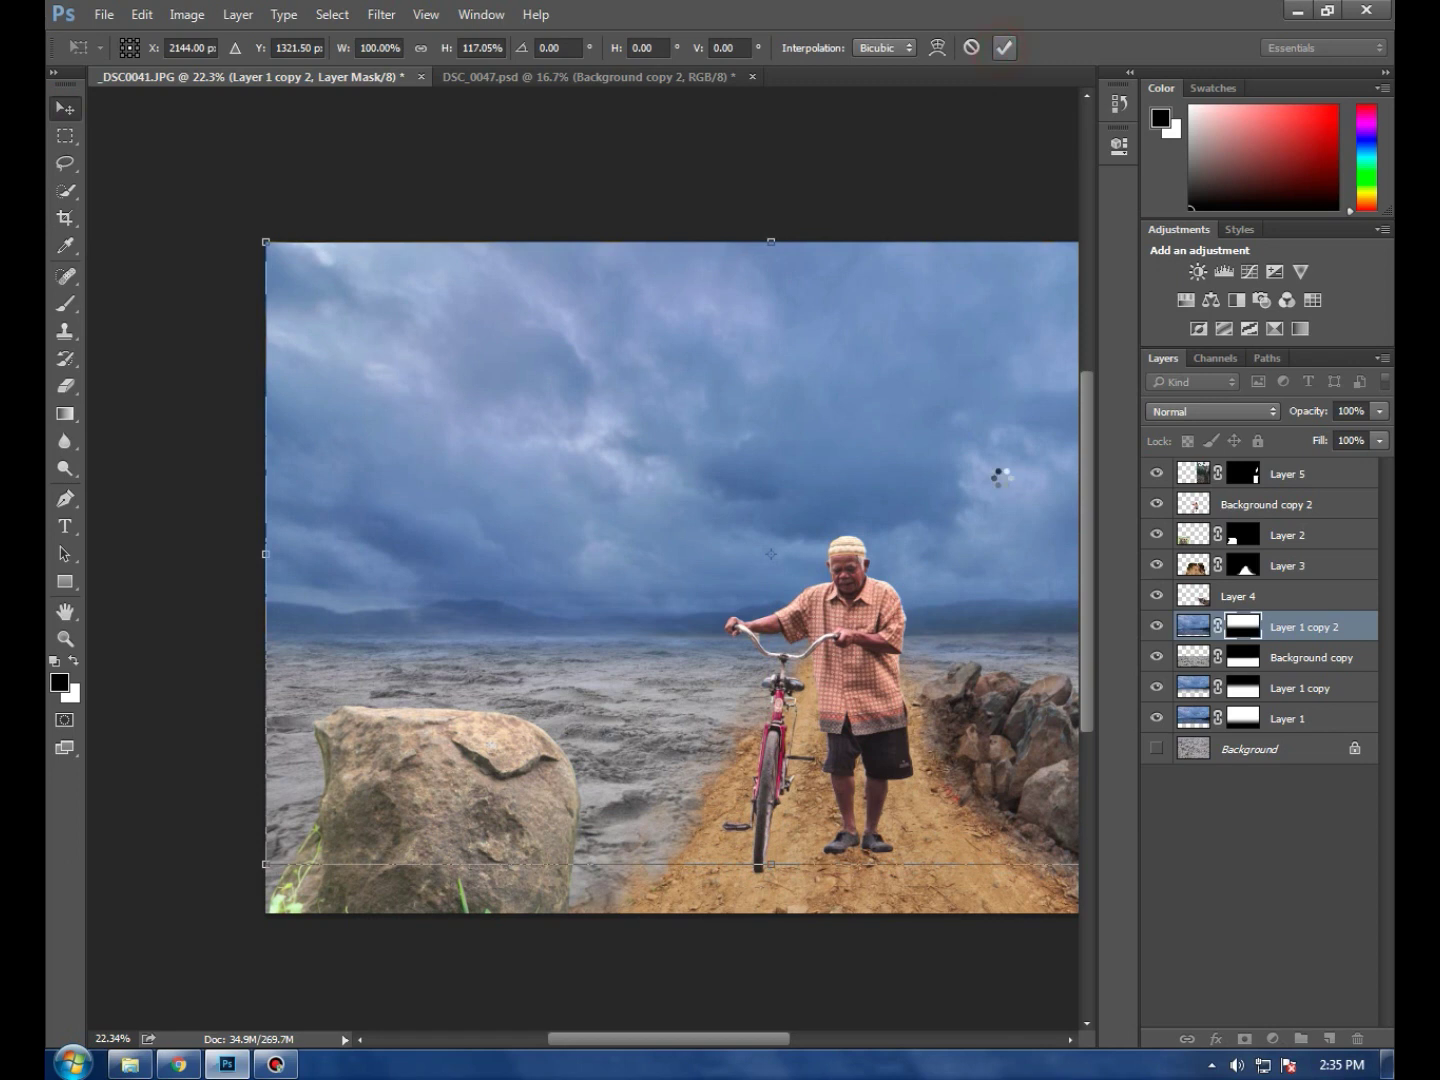
pyautogui.scroll(-1, 786, 630)
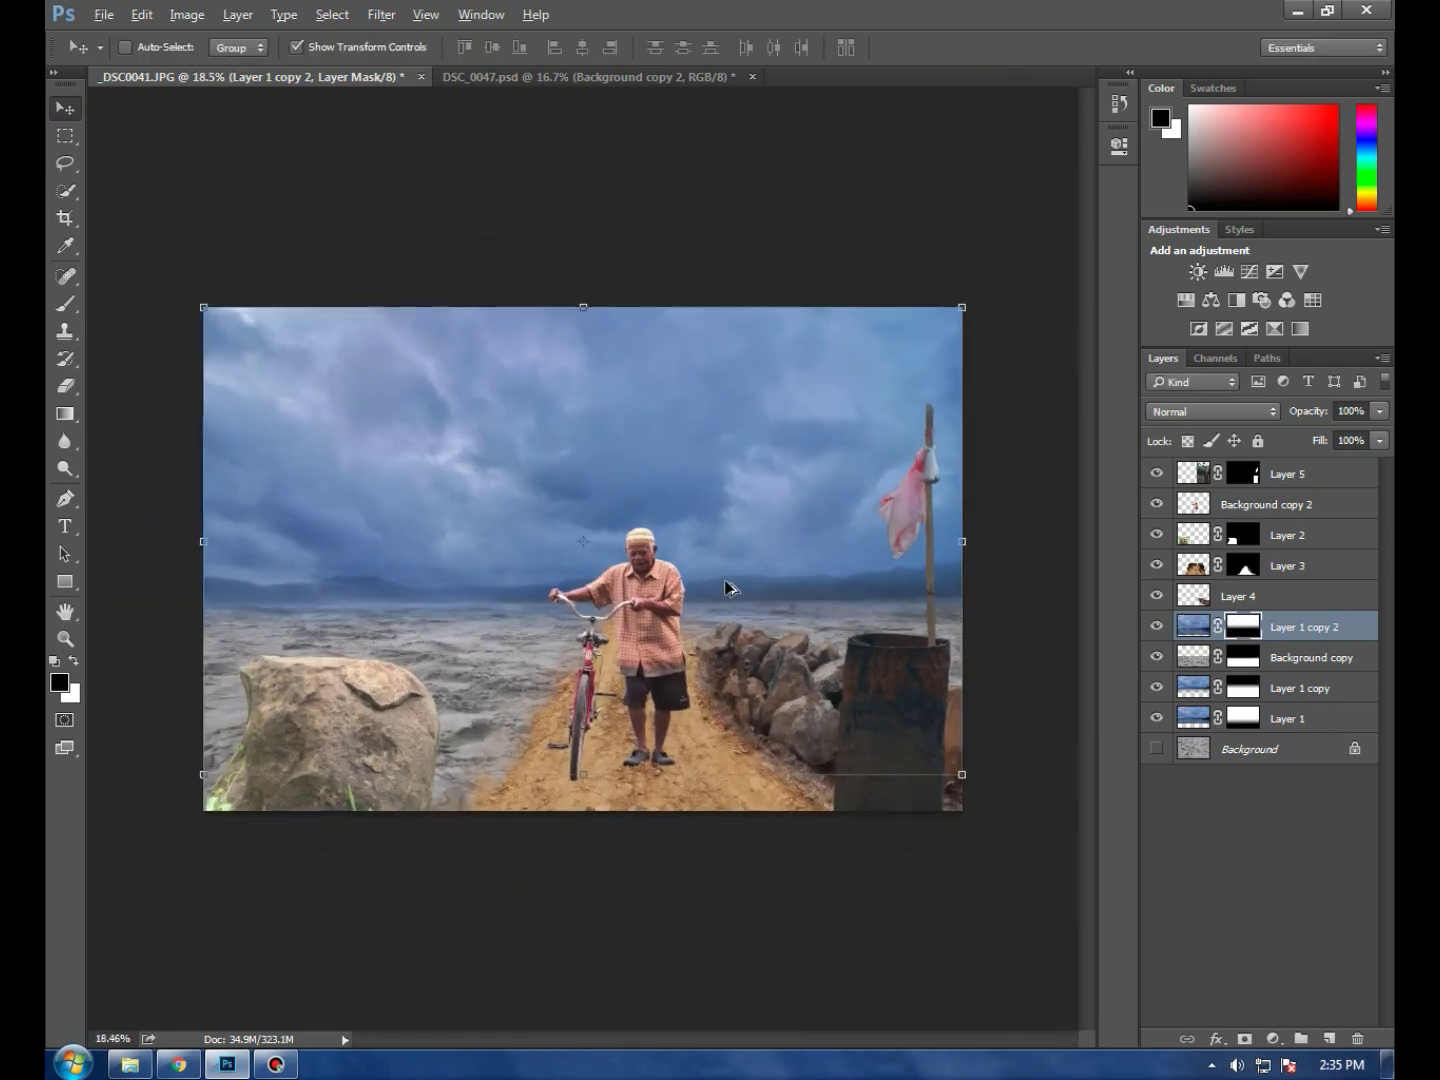
pyautogui.scroll(-1, 730, 588)
pyautogui.moveTo(584, 350); pyautogui.dragTo(584, 404)
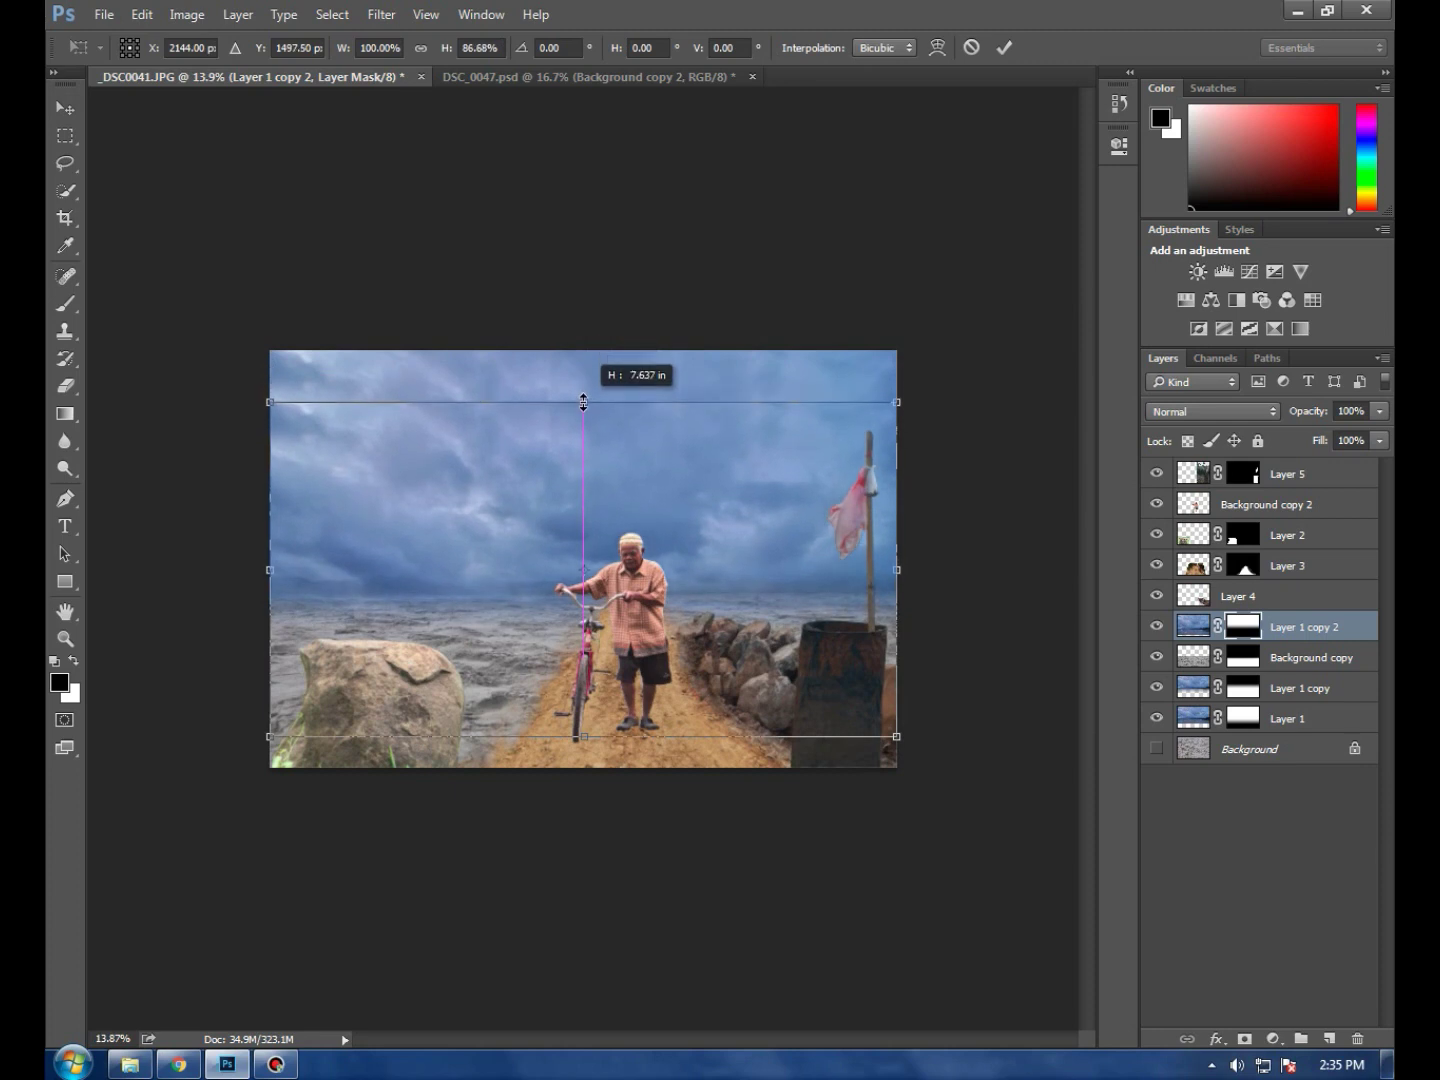
pyautogui.click(1003, 48)
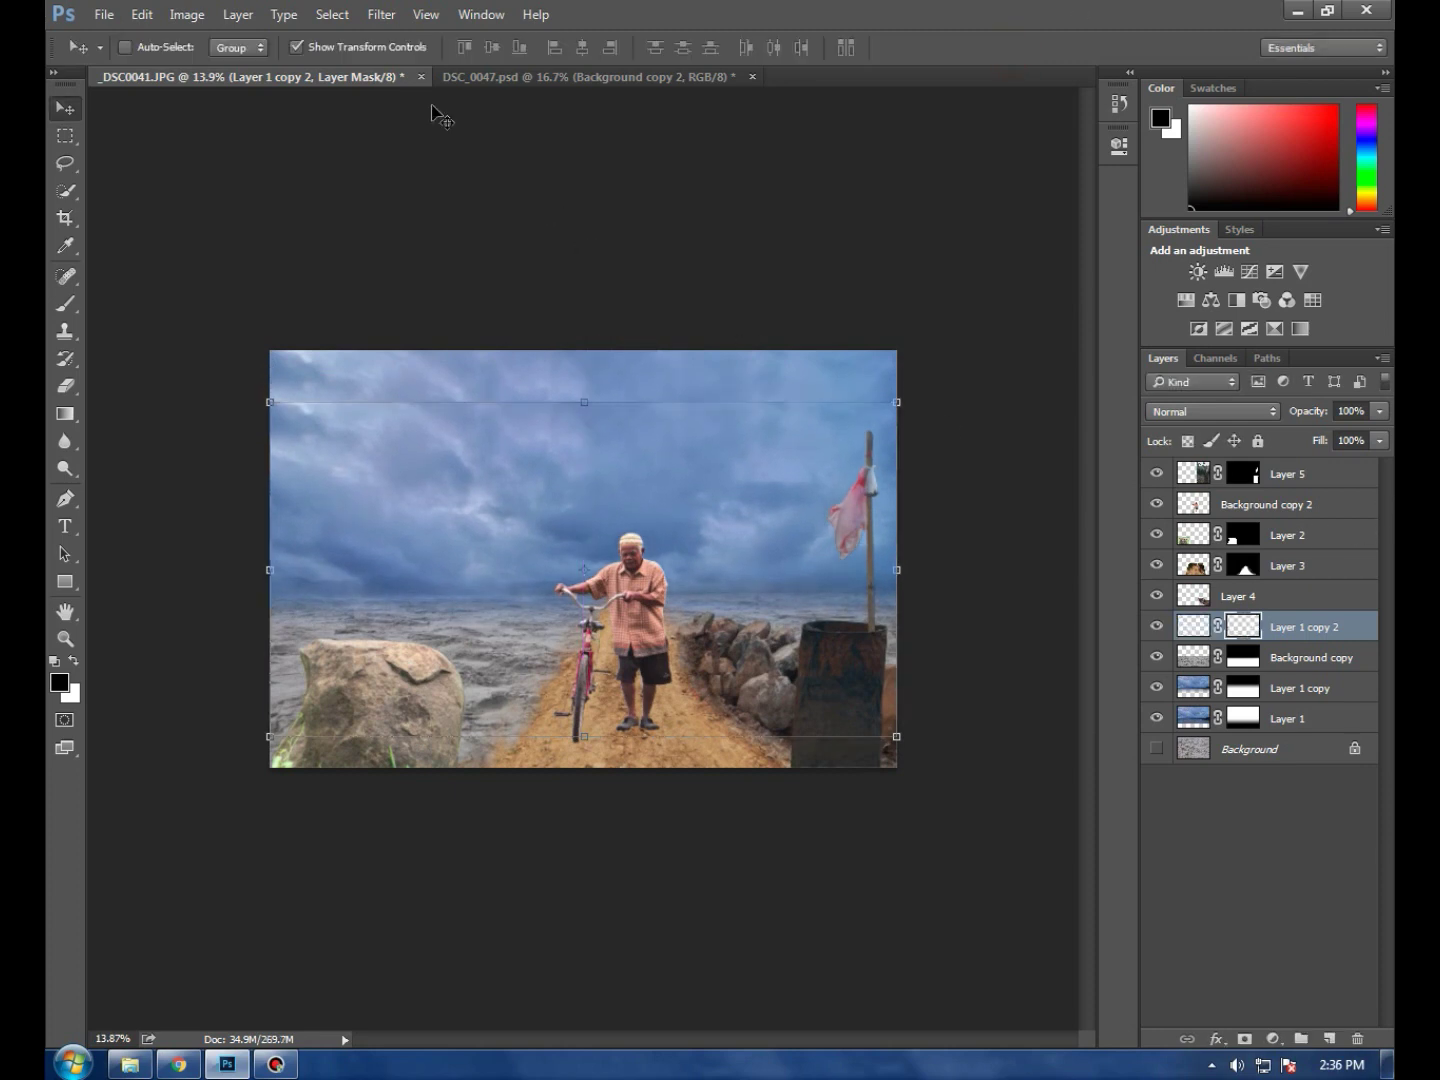
pyautogui.click(382, 14)
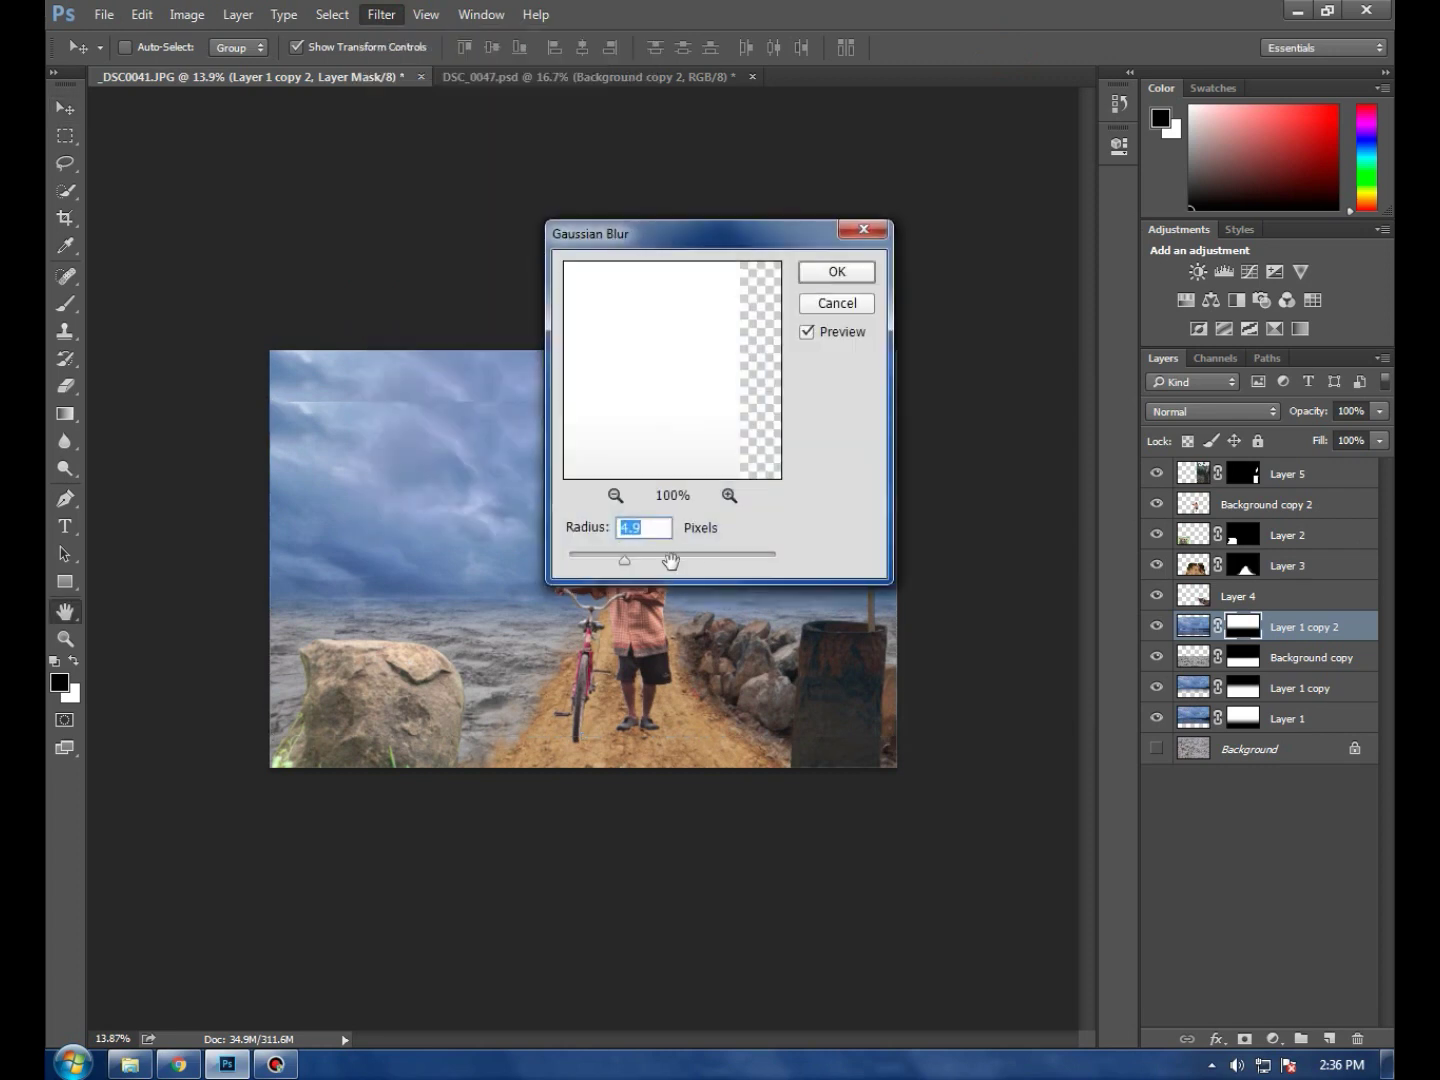
# Apply a Gaussian Blur with a radius of about 19.6 pixels to Layer 1 copy 2
pyautogui.moveTo(670, 563); pyautogui.dragTo(626, 566)
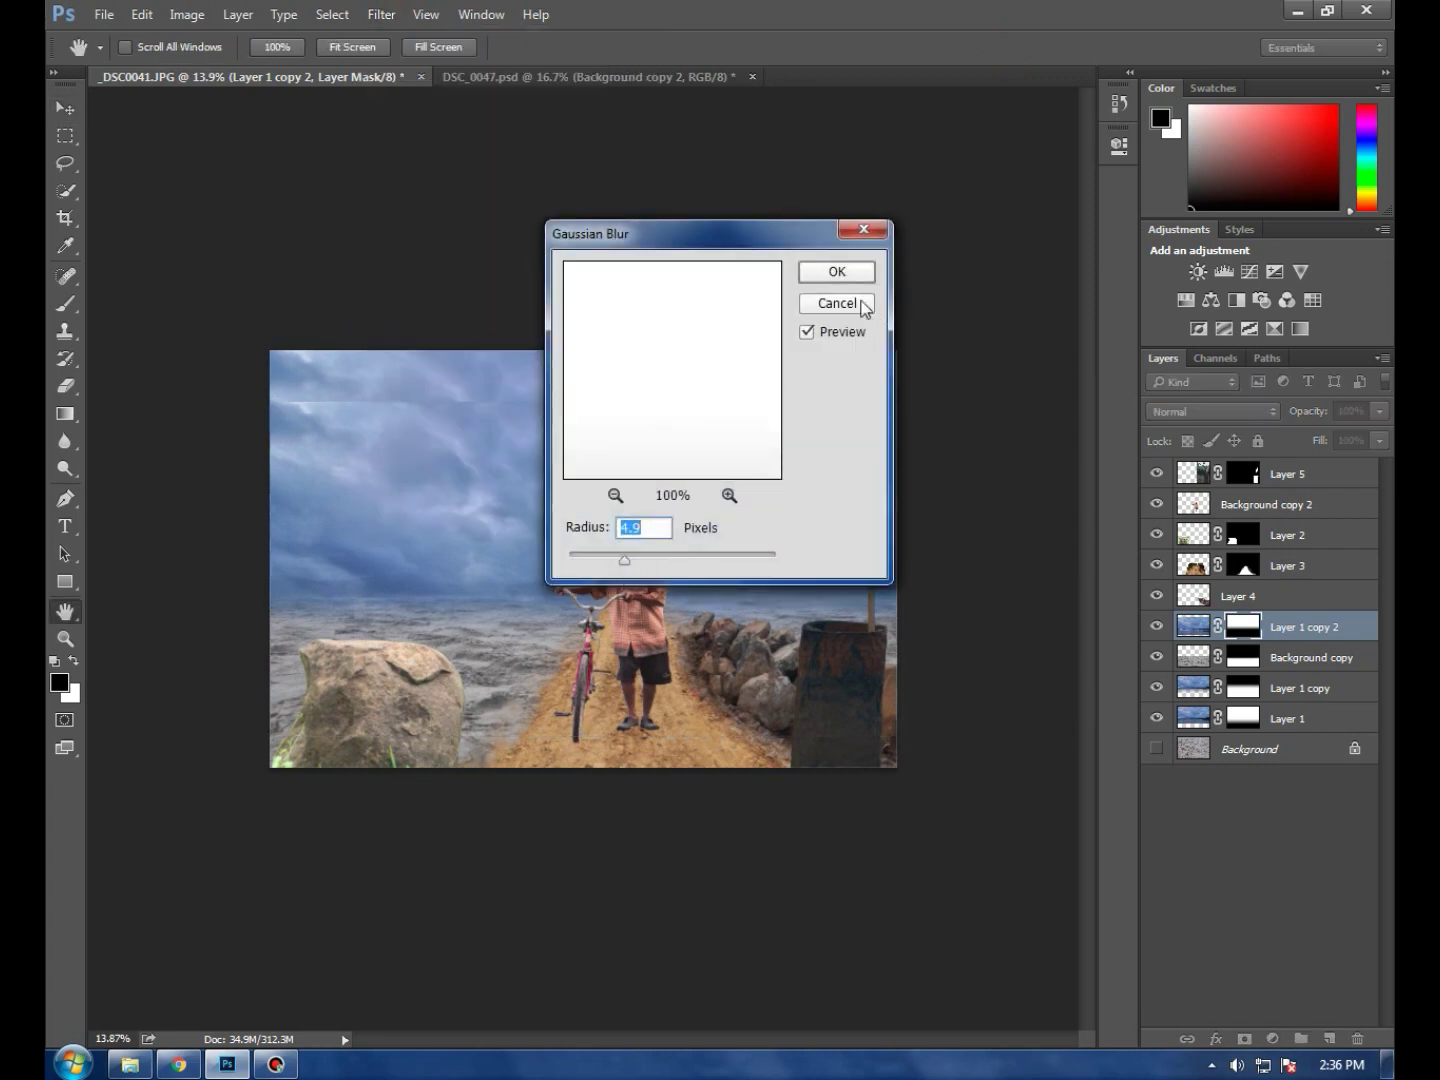
pyautogui.click(862, 302)
pyautogui.click(378, 14)
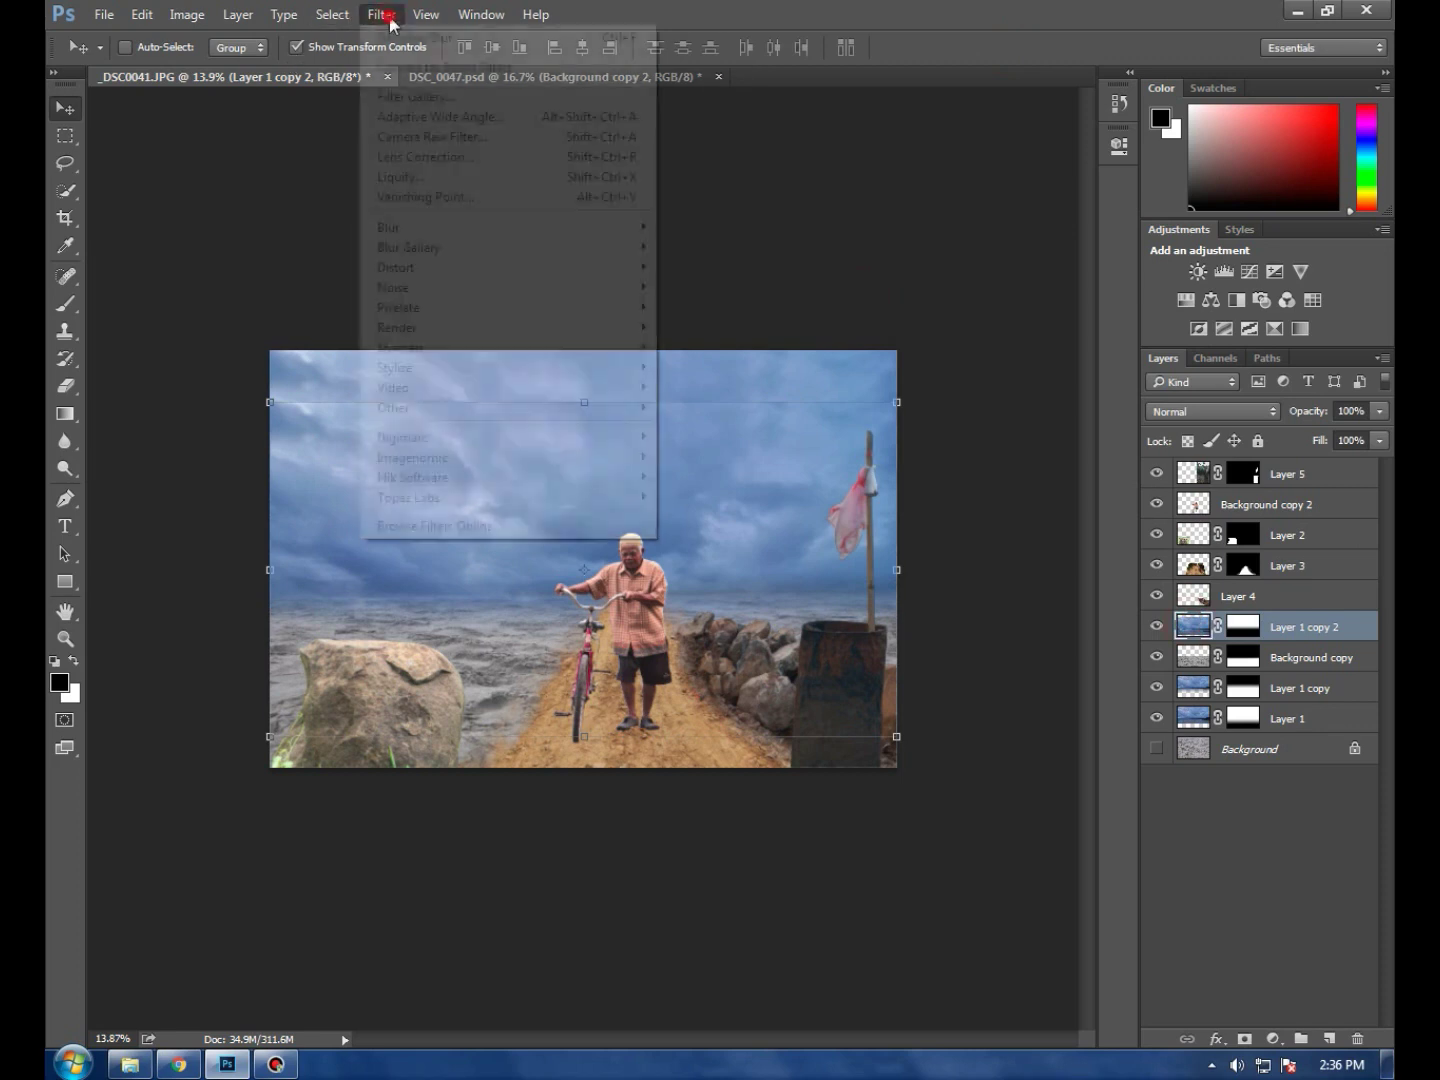
pyautogui.moveTo(506, 226)
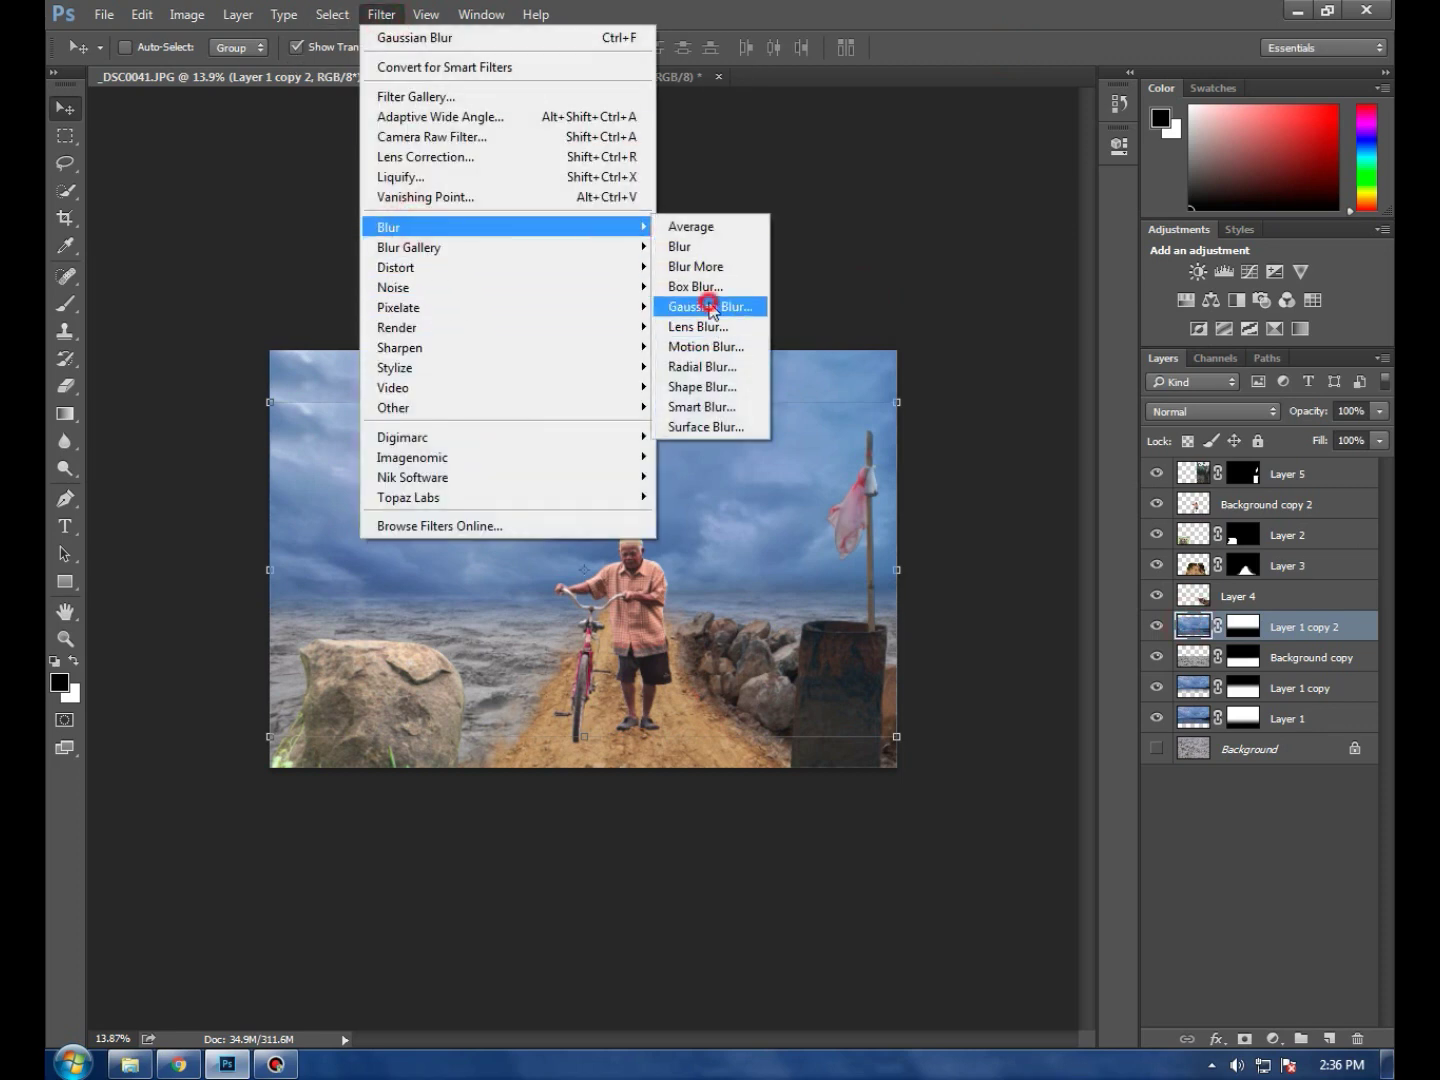
pyautogui.click(710, 308)
pyautogui.moveTo(662, 562)
pyautogui.mouseDown()
pyautogui.moveTo(683, 558)
pyautogui.moveTo(653, 554)
pyautogui.moveTo(667, 560)
pyautogui.mouseUp()
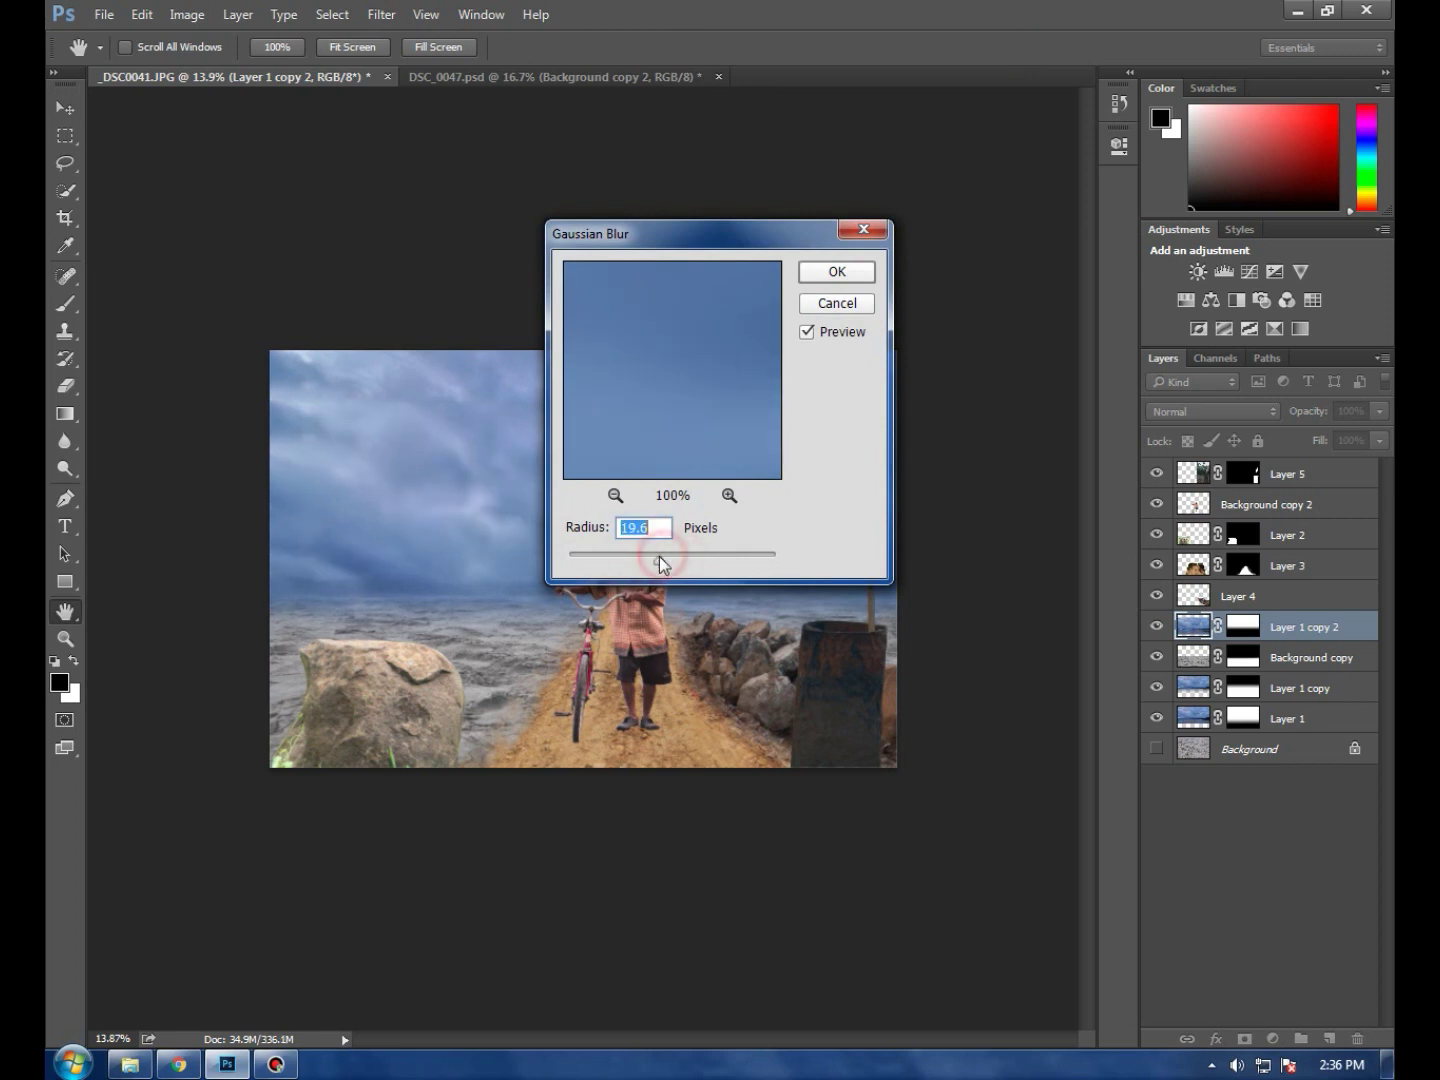
pyautogui.click(839, 270)
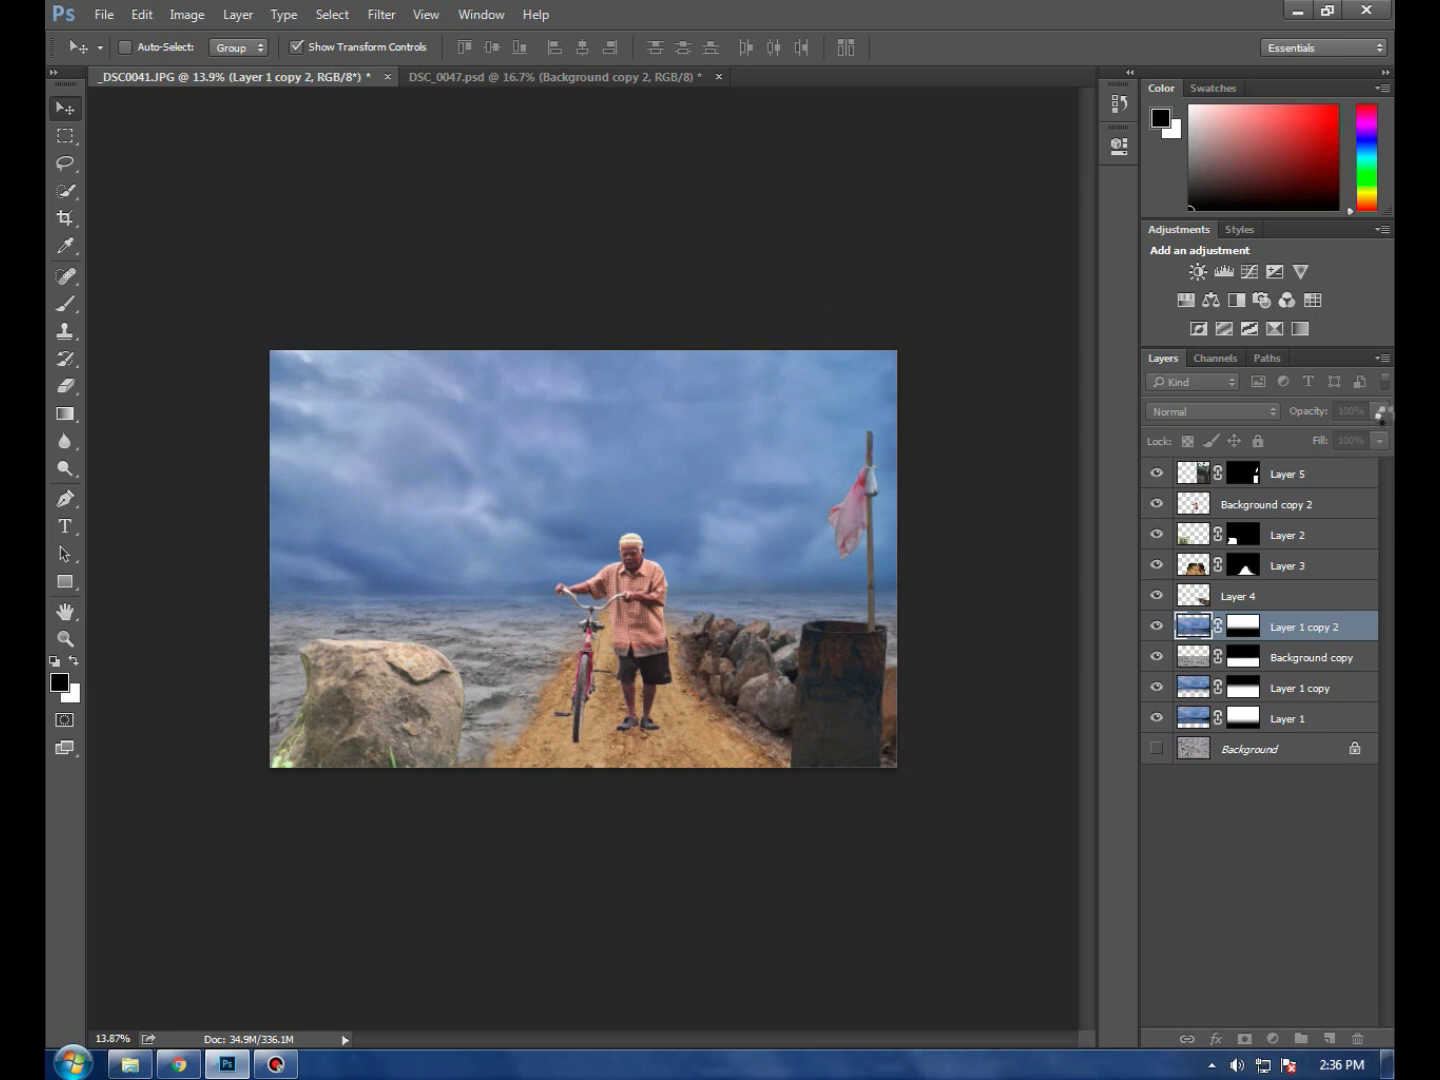
pyautogui.click(1380, 411)
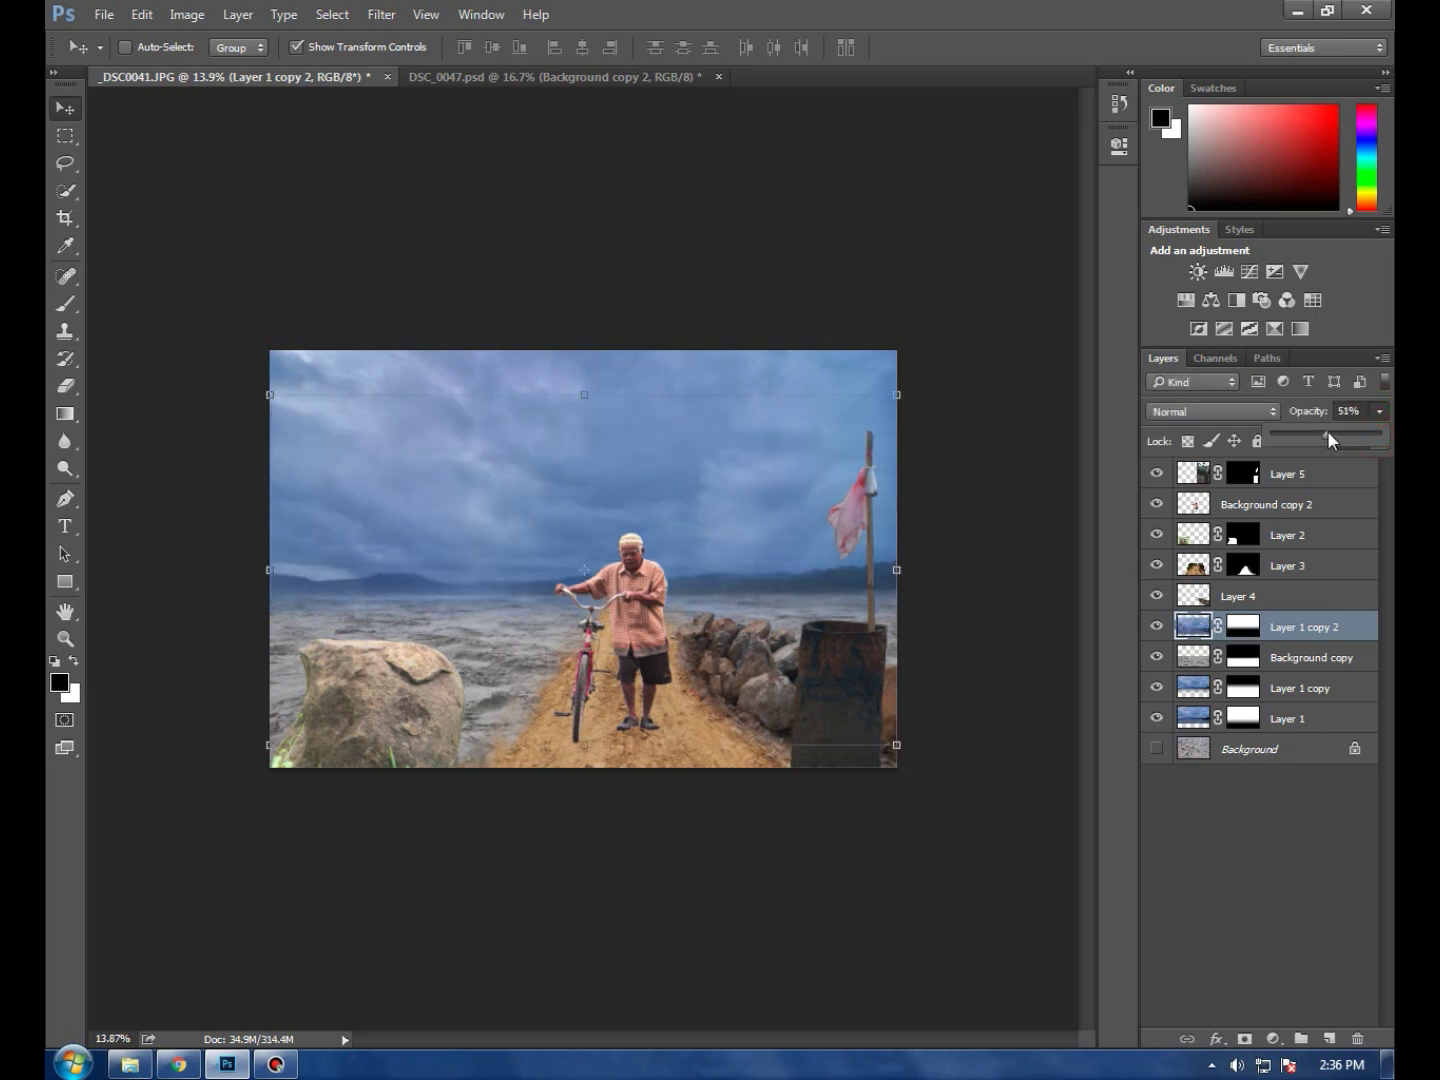
# Set Layer 1 copy 2 to 58% opacity and 93% fill
pyautogui.moveTo(1331, 430); pyautogui.dragTo(1336, 430)
pyautogui.click(1380, 410)
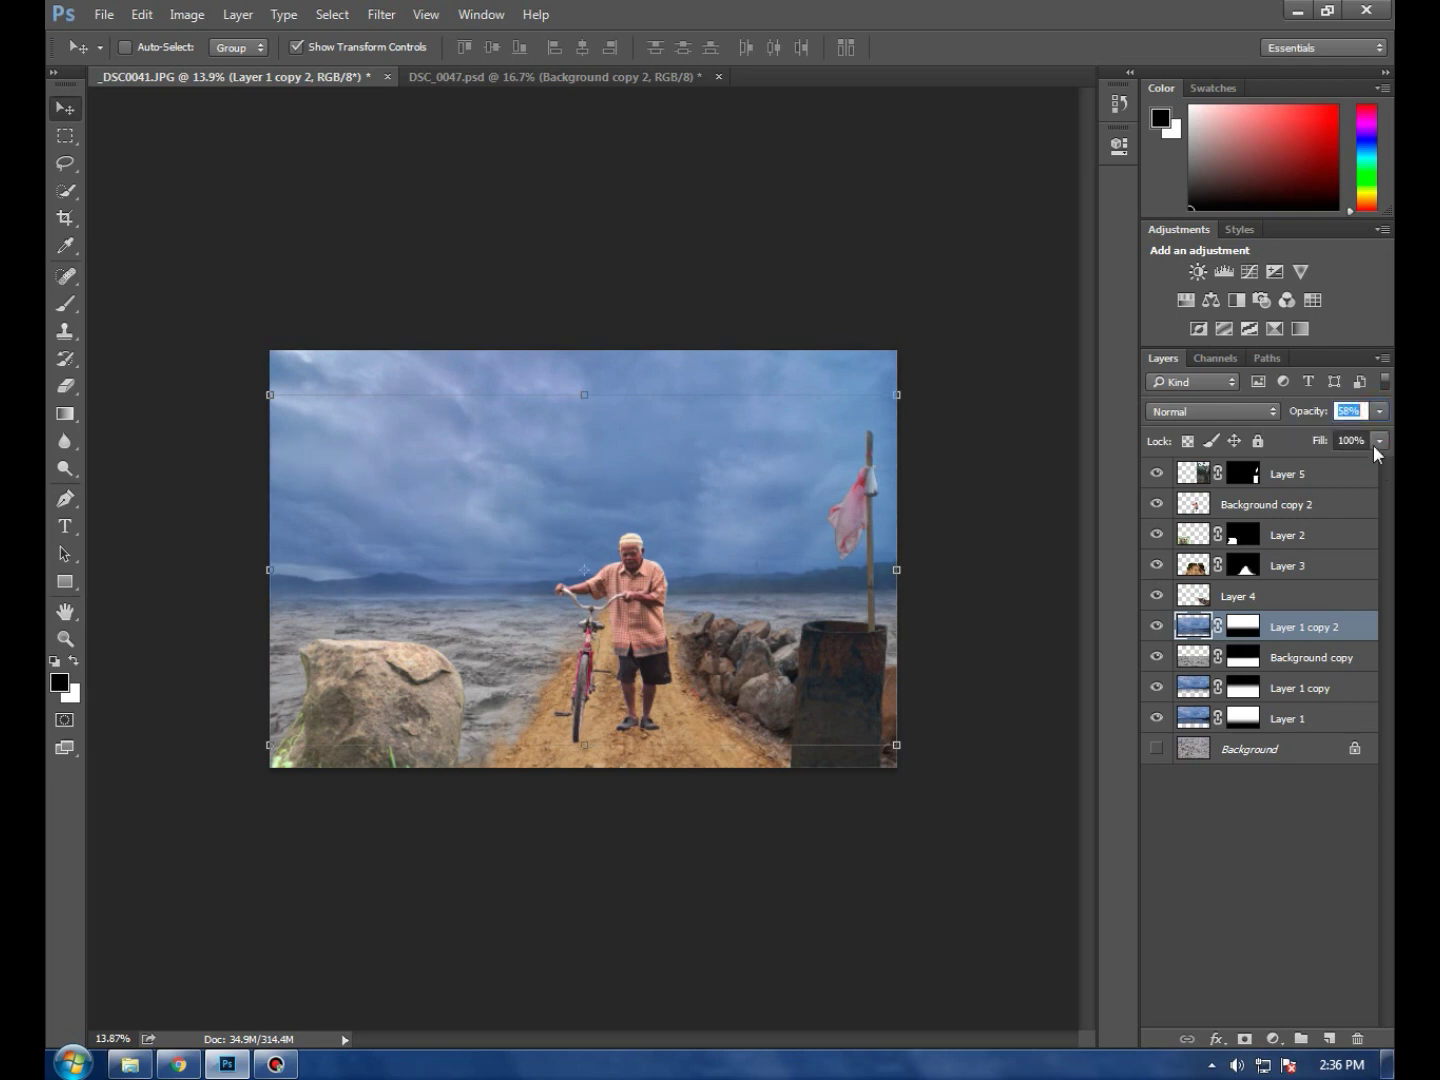
pyautogui.click(1377, 444)
pyautogui.press('Return')
# Paint black on the sky layer's mask to hide the overlay near the flag and left side
pyautogui.click(1243, 625)
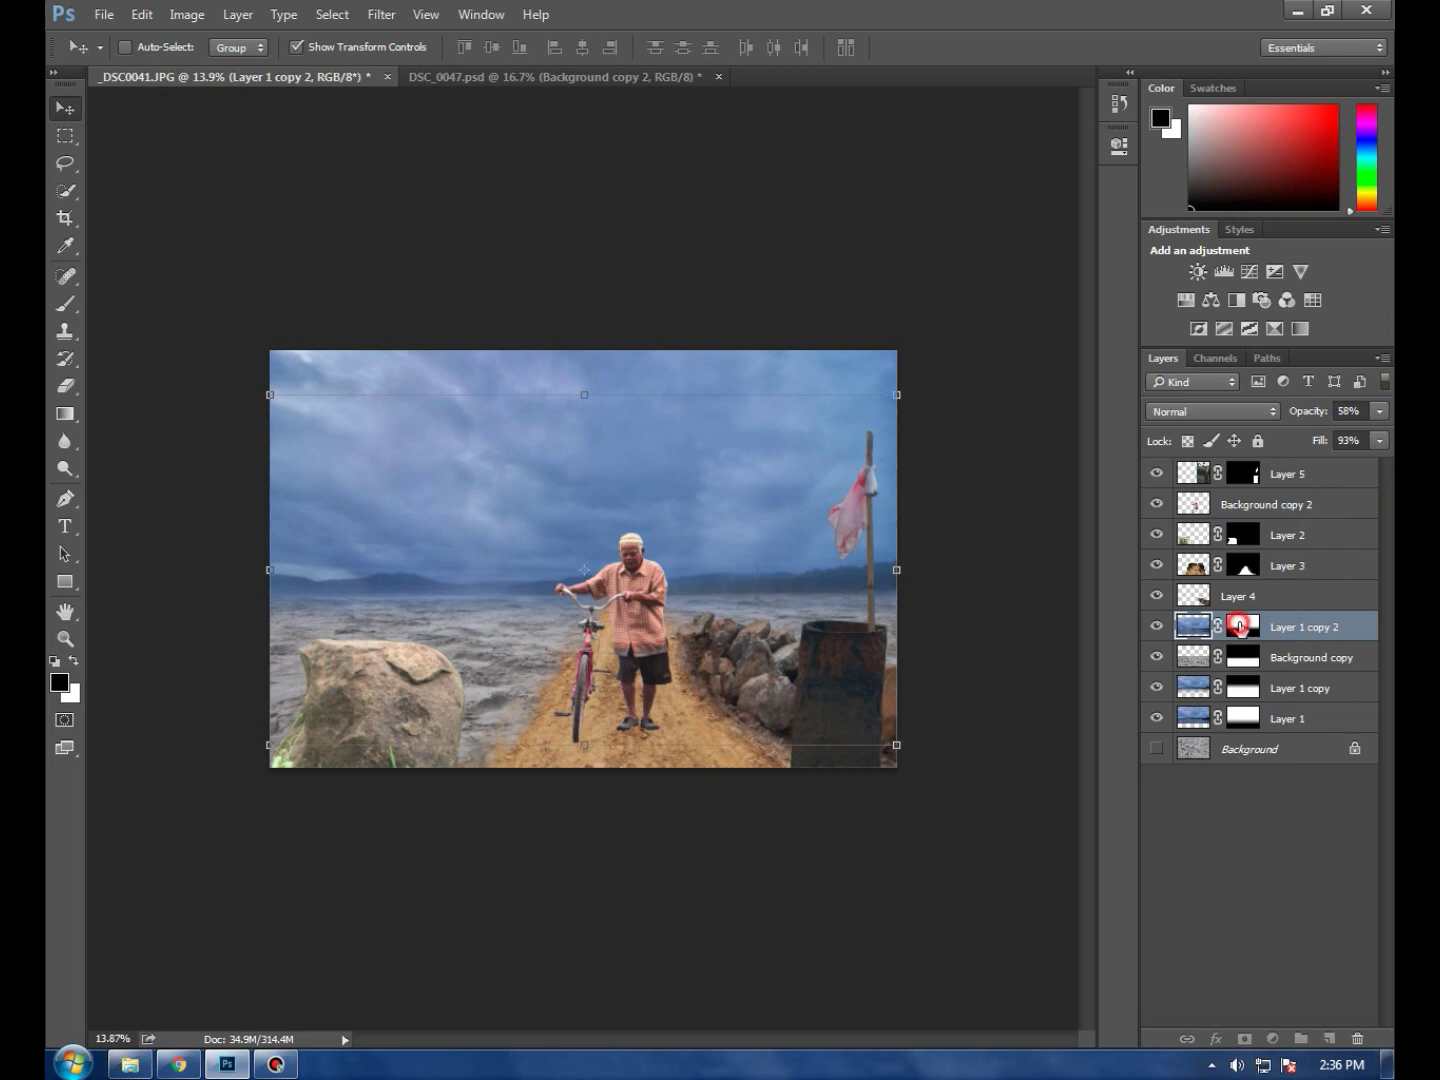
pyautogui.click(65, 303)
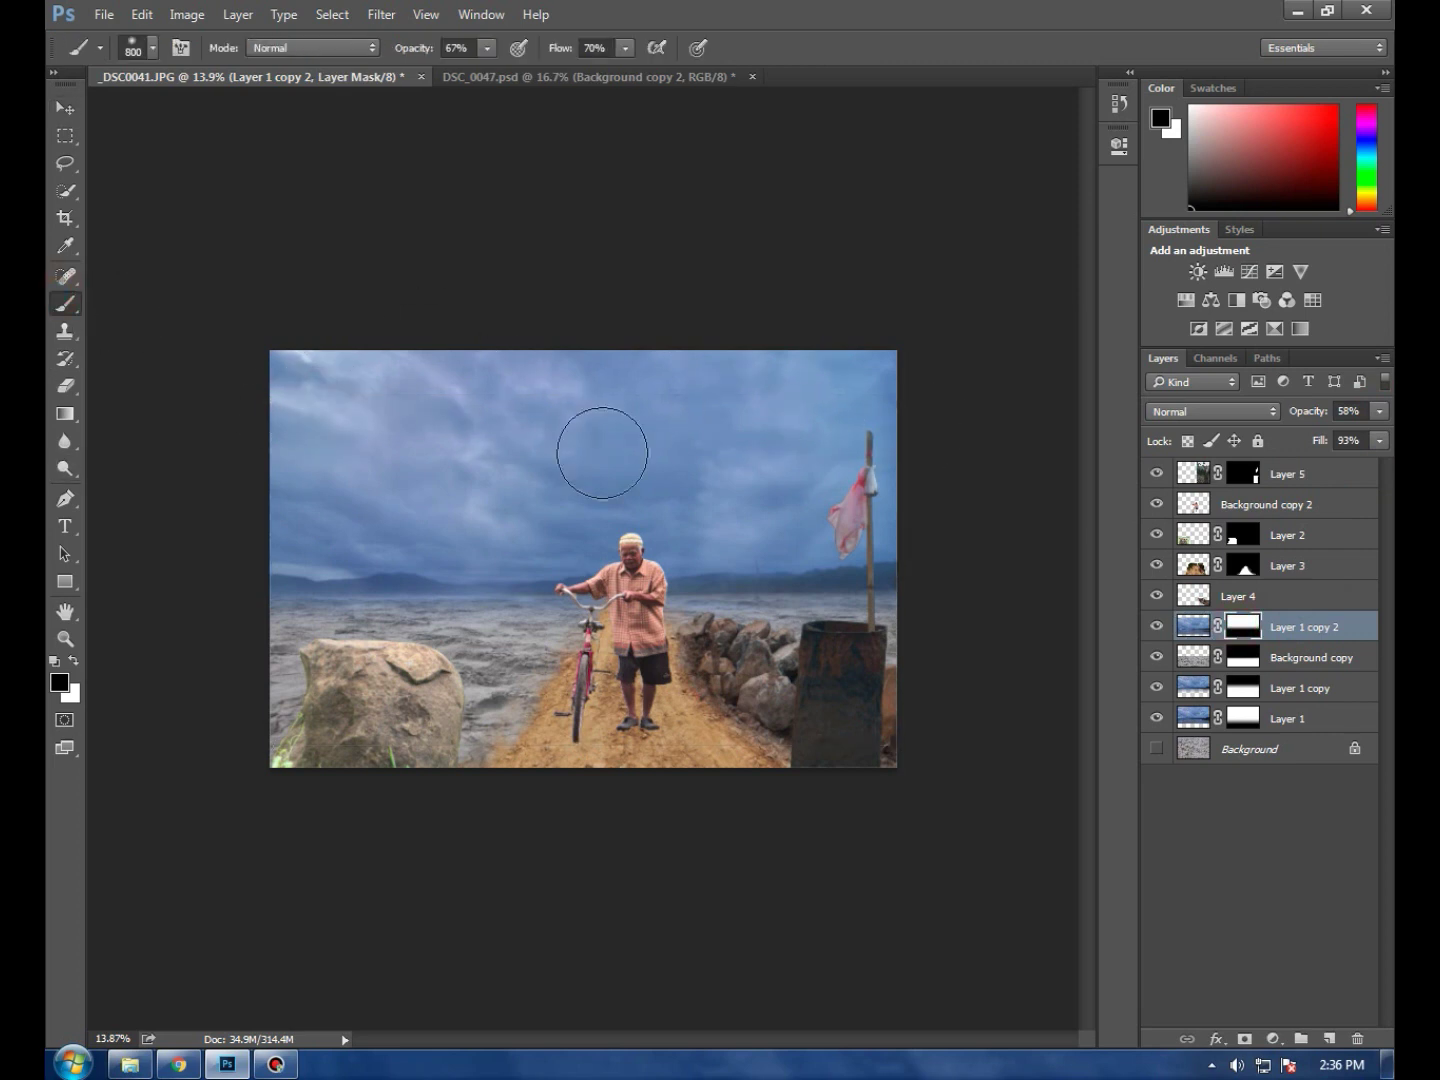
pyautogui.click(386, 475)
pyautogui.click(841, 459)
pyautogui.click(312, 439)
pyautogui.click(887, 468)
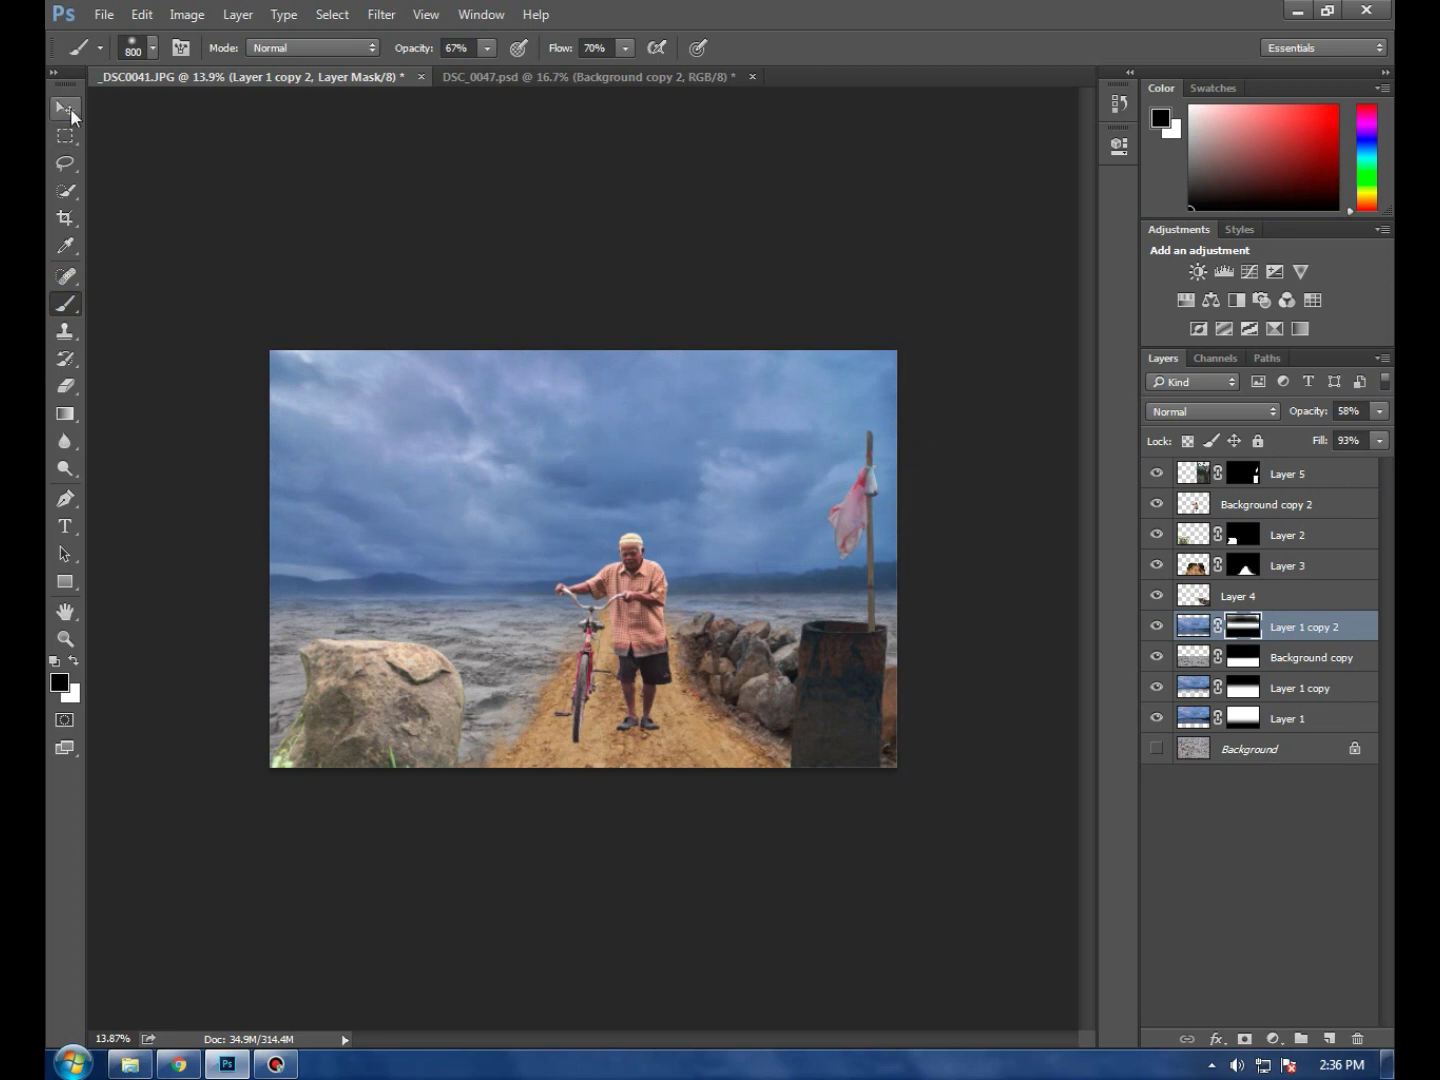
pyautogui.click(65, 109)
pyautogui.scroll(3, 750, 606)
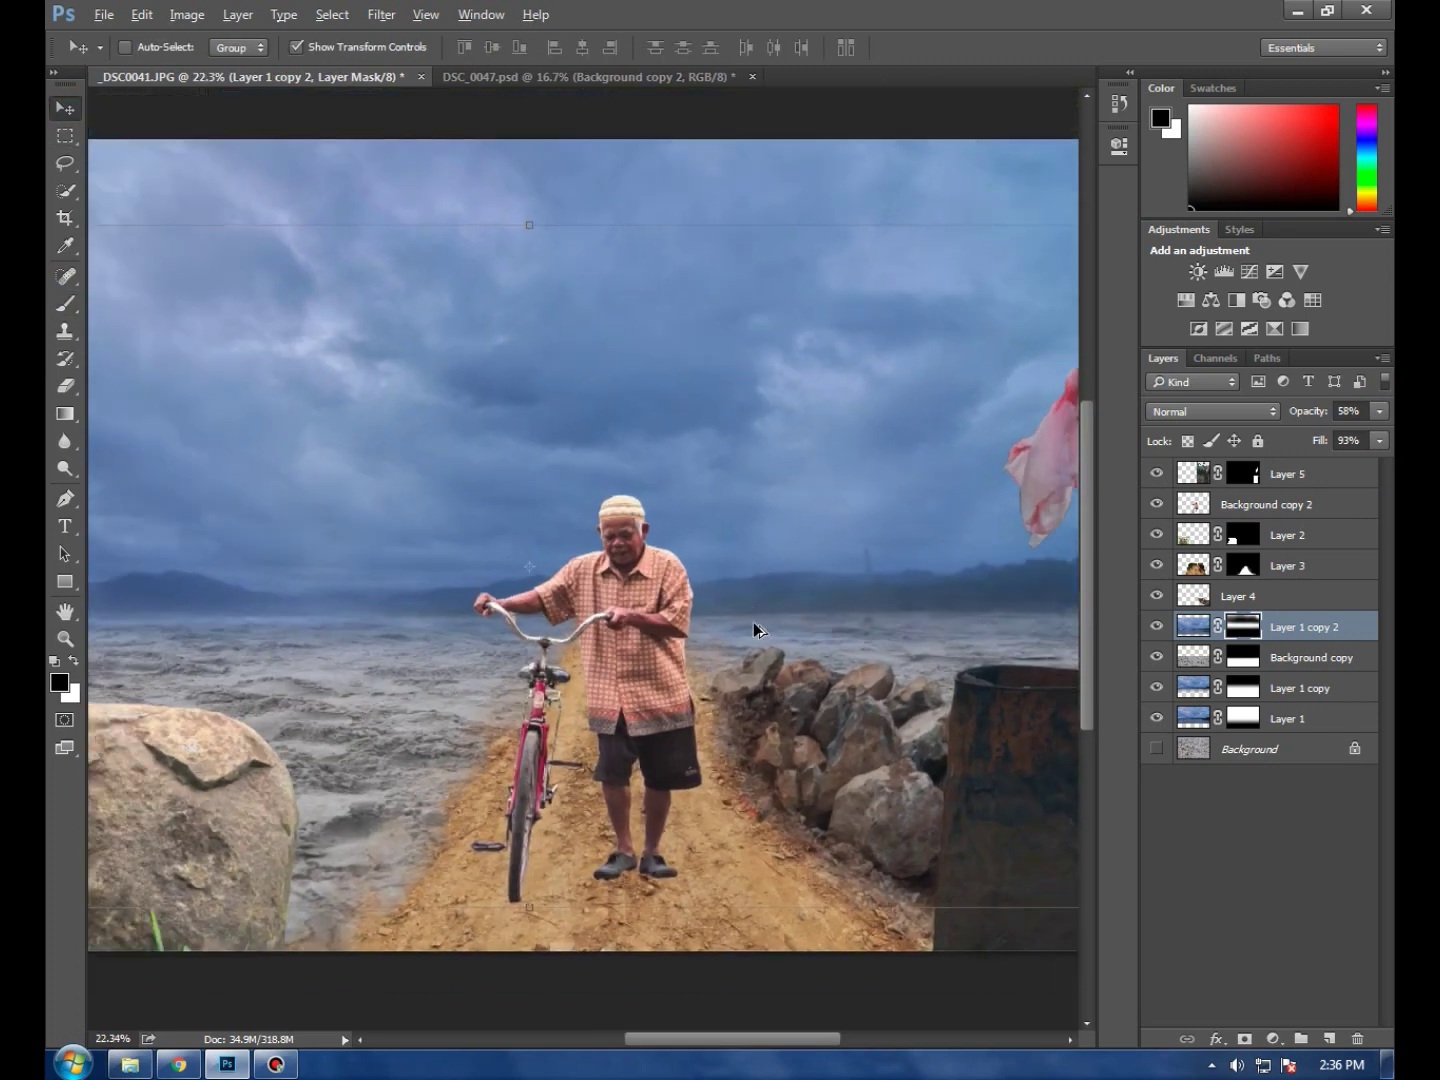
pyautogui.scroll(-1, 754, 628)
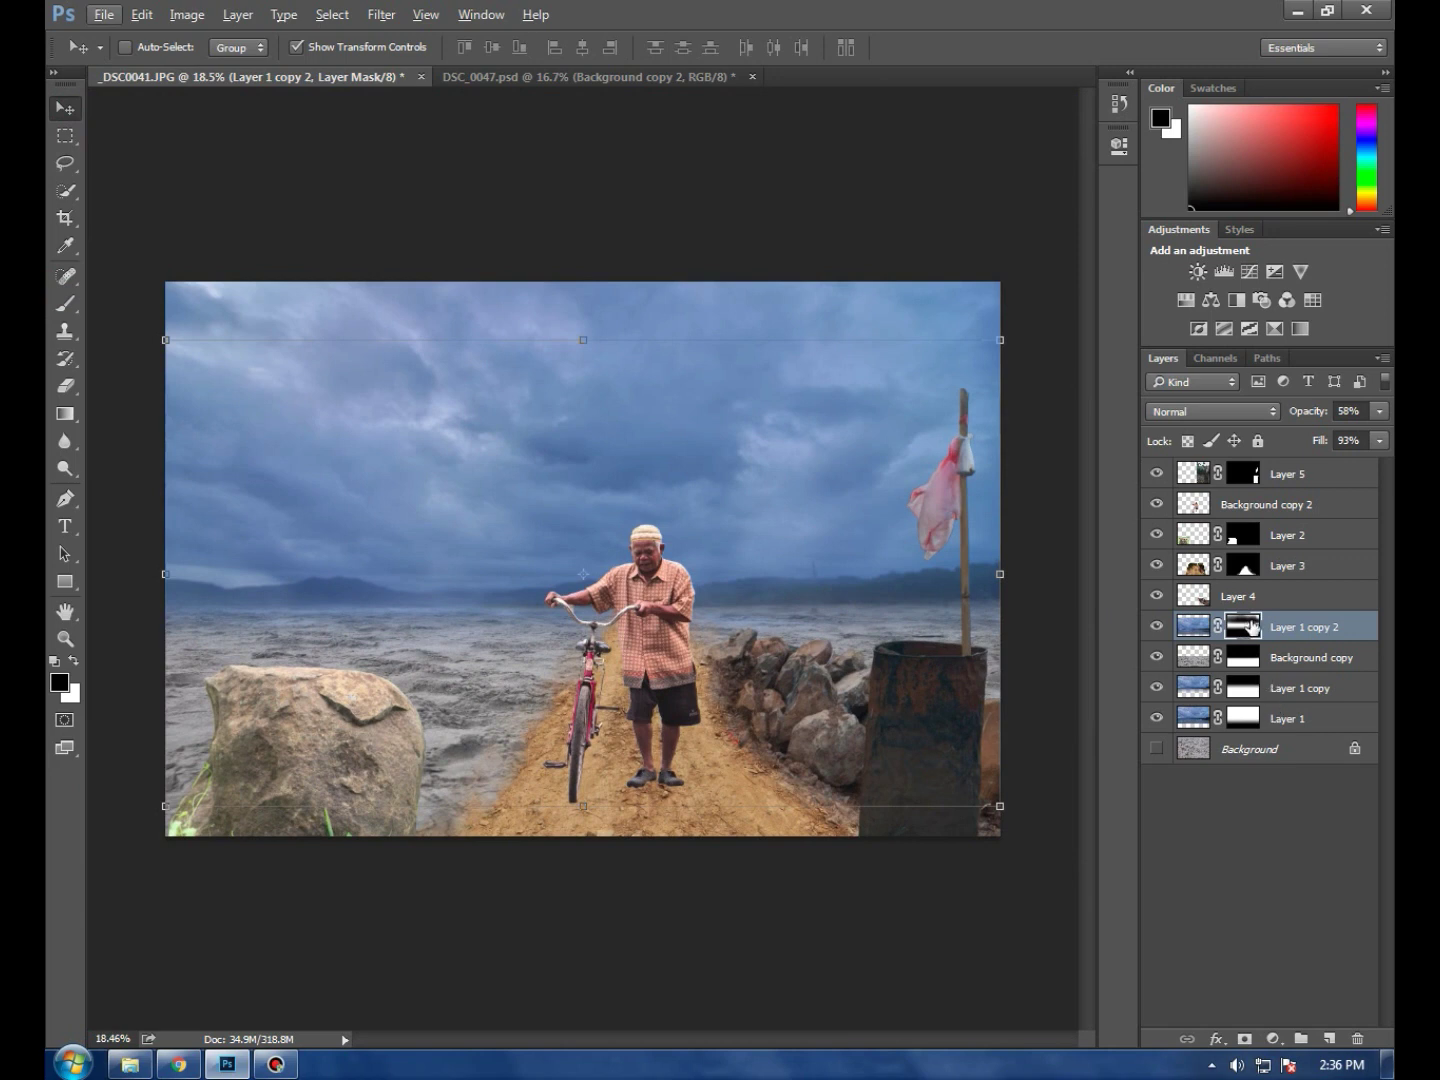
pyautogui.click(1335, 483)
pyautogui.scroll(1, 716, 609)
pyautogui.scroll(-2, 715, 610)
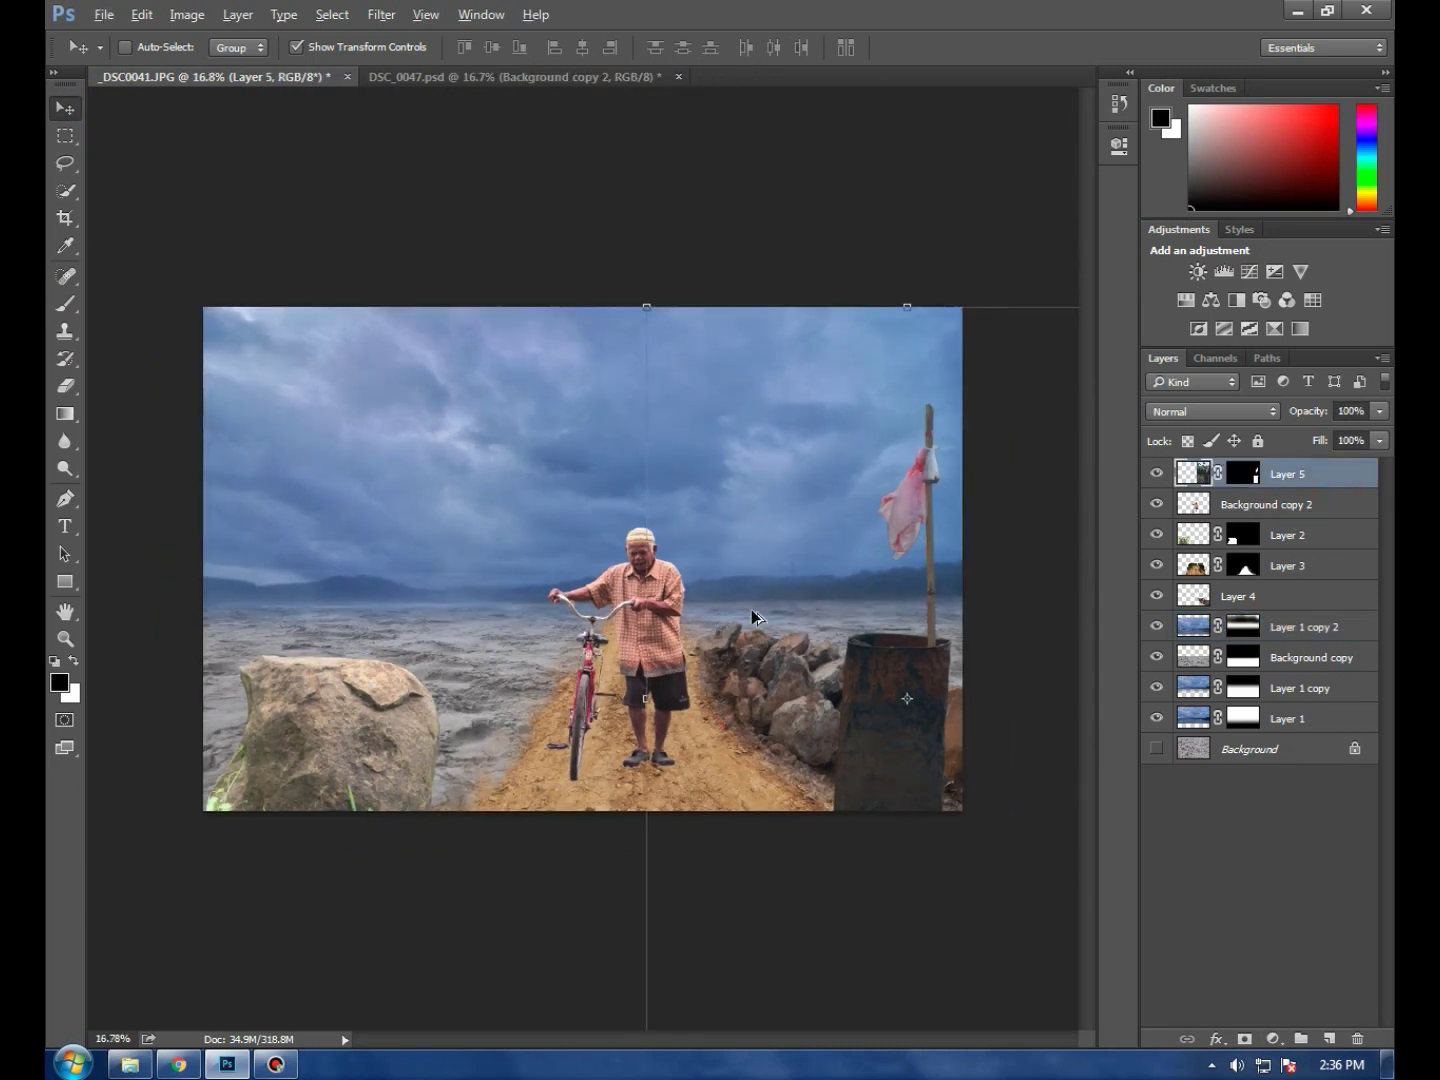
pyautogui.scroll(-1, 751, 616)
# Flip the rock layer, Layer 2, horizontally in Free Transform
pyautogui.click(1312, 569)
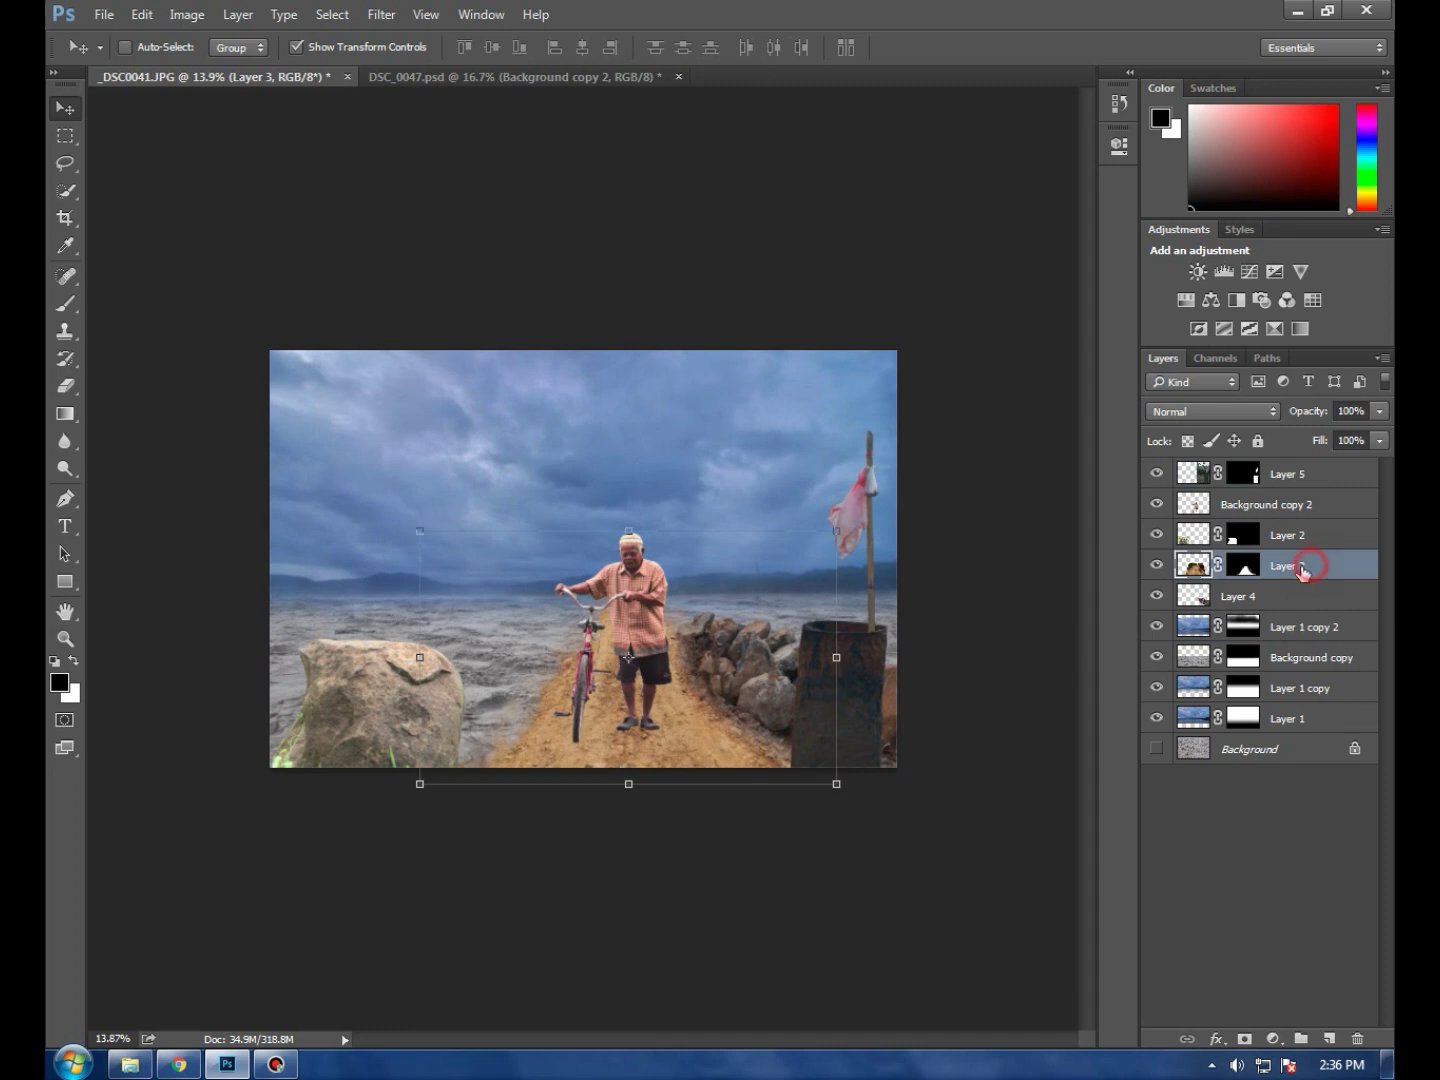
pyautogui.click(1307, 533)
pyautogui.click(237, 622)
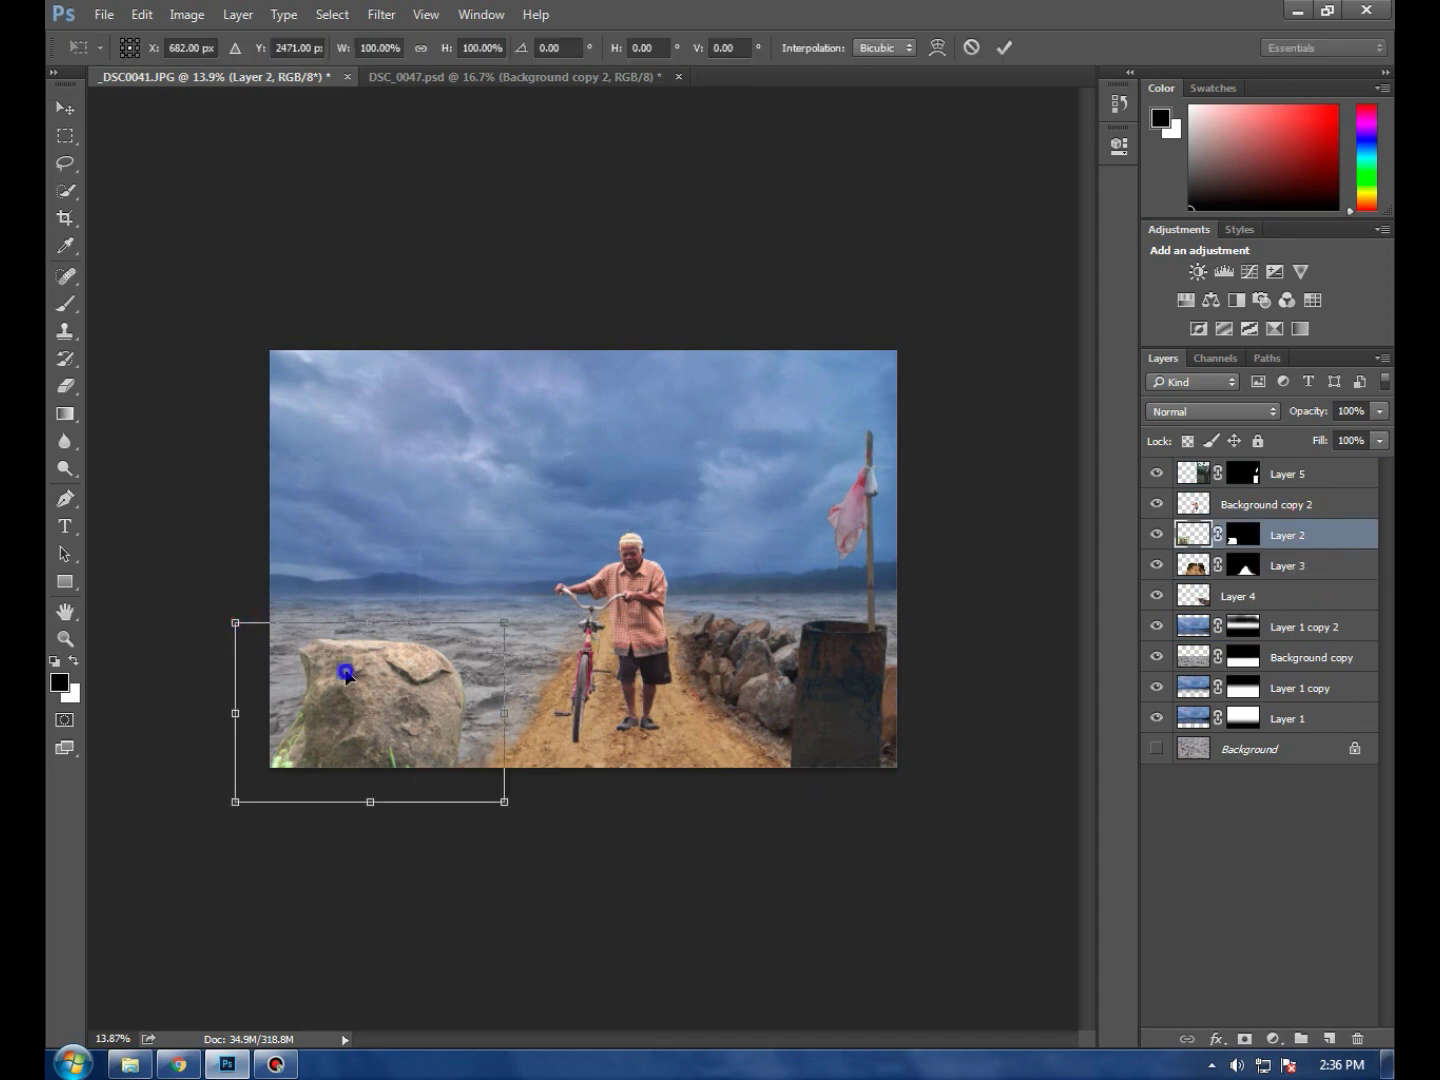
pyautogui.rightClick(346, 670)
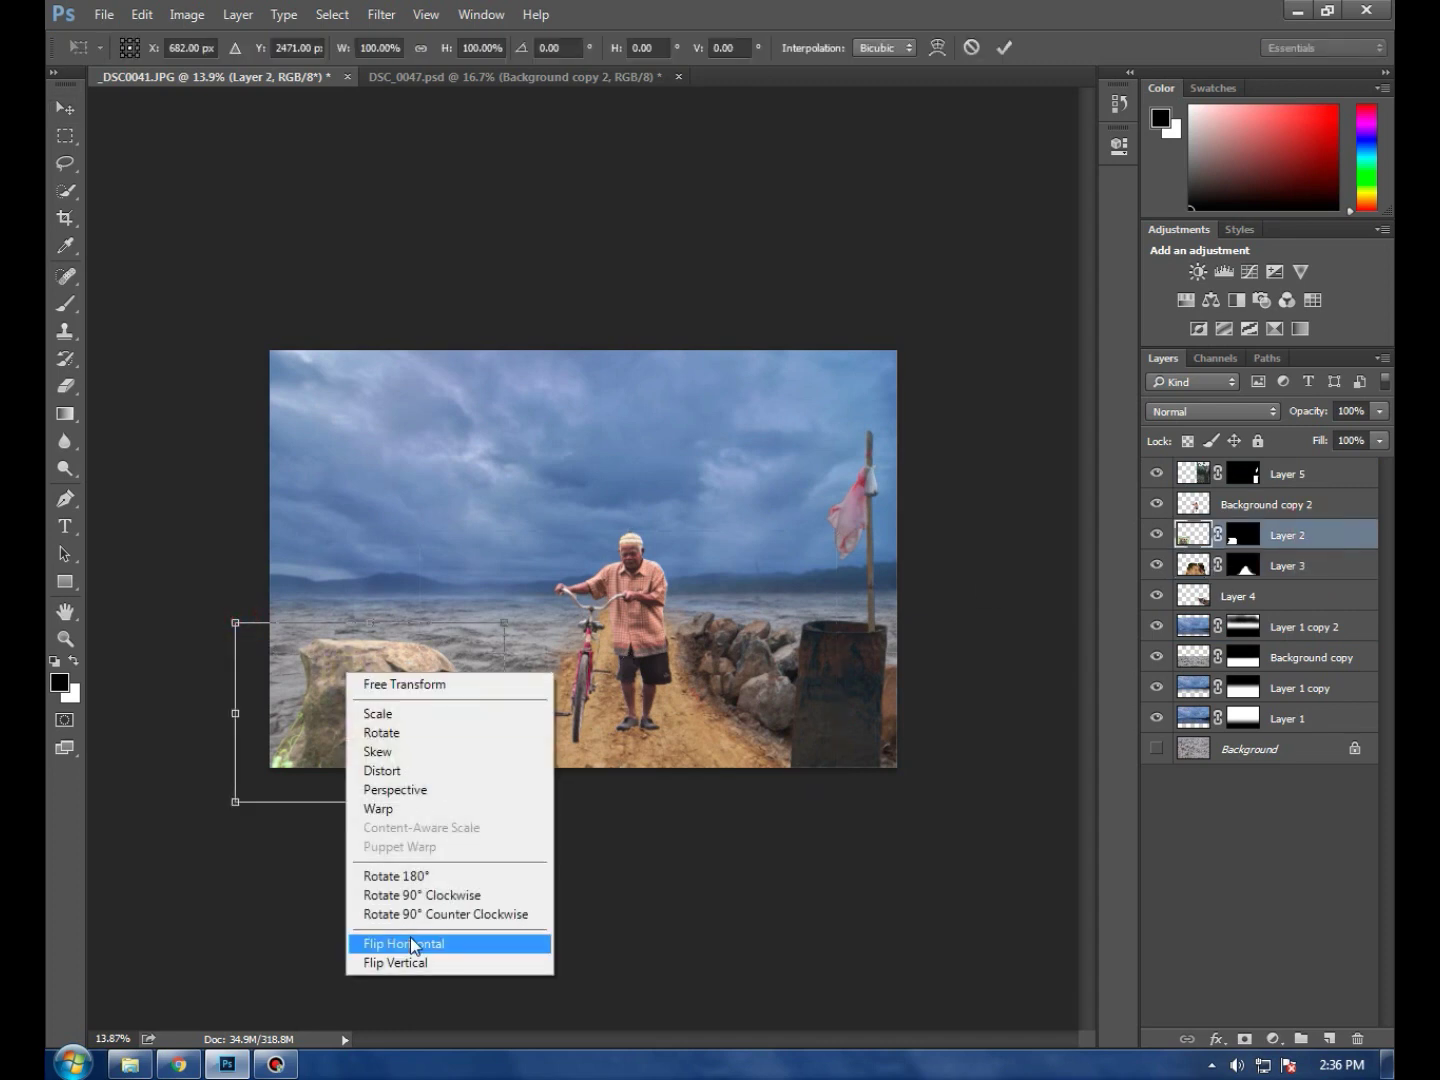
pyautogui.click(411, 945)
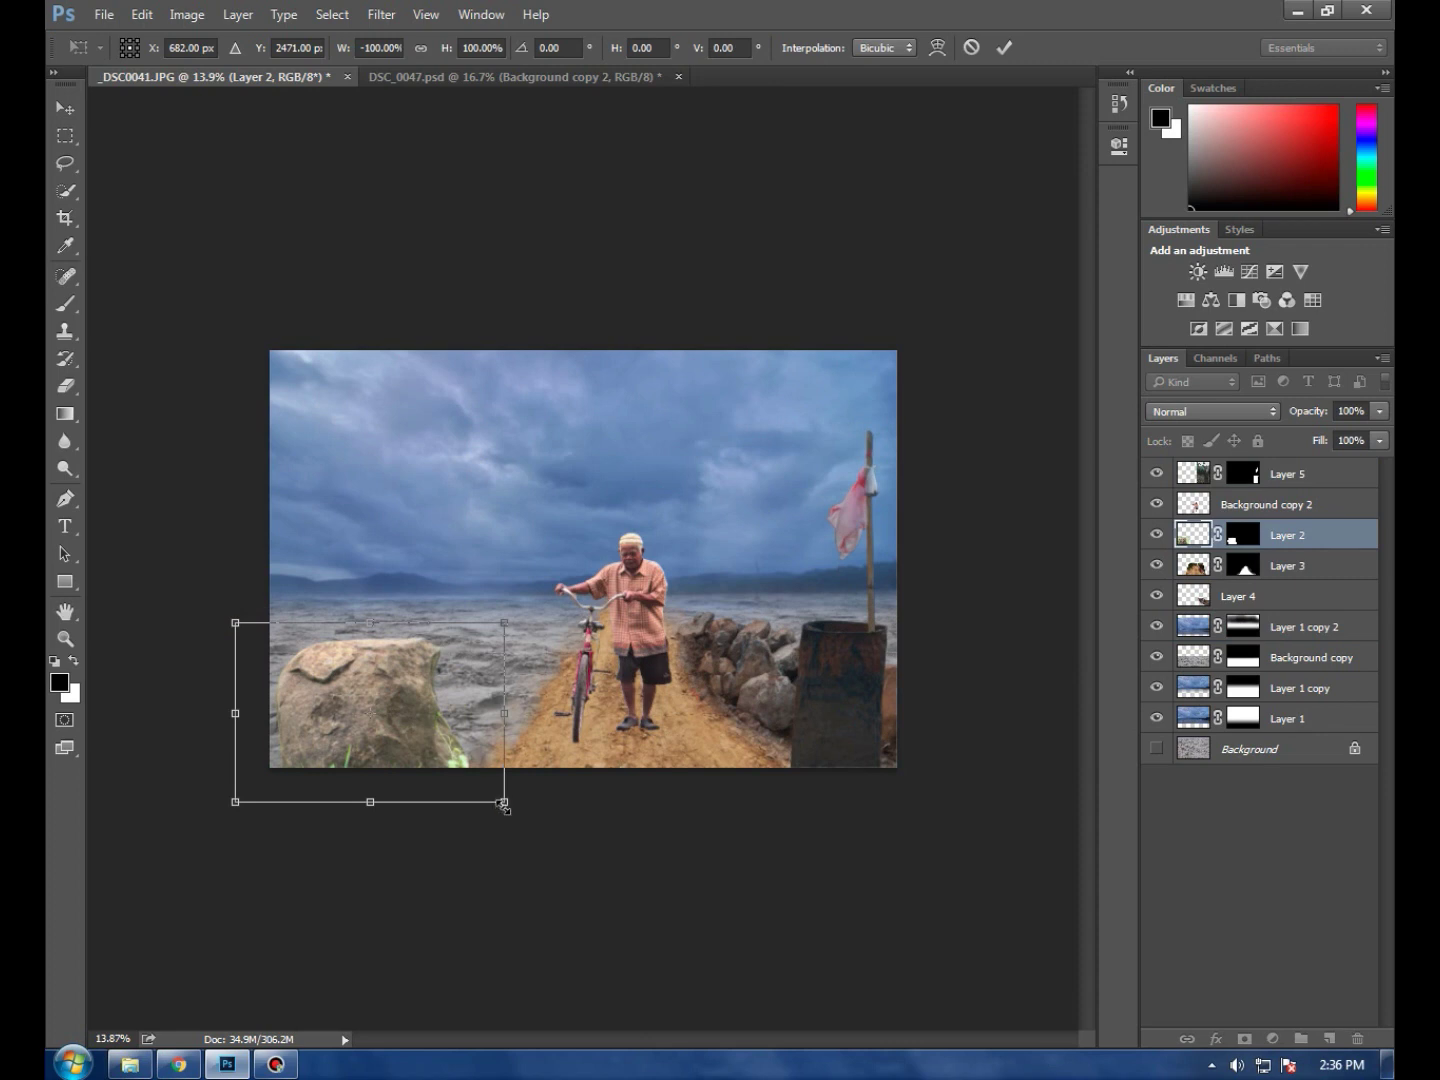
# Enlarge the boulder, tilt it about 11 degrees and commit the transform
pyautogui.moveTo(503, 803); pyautogui.dragTo(544, 831)
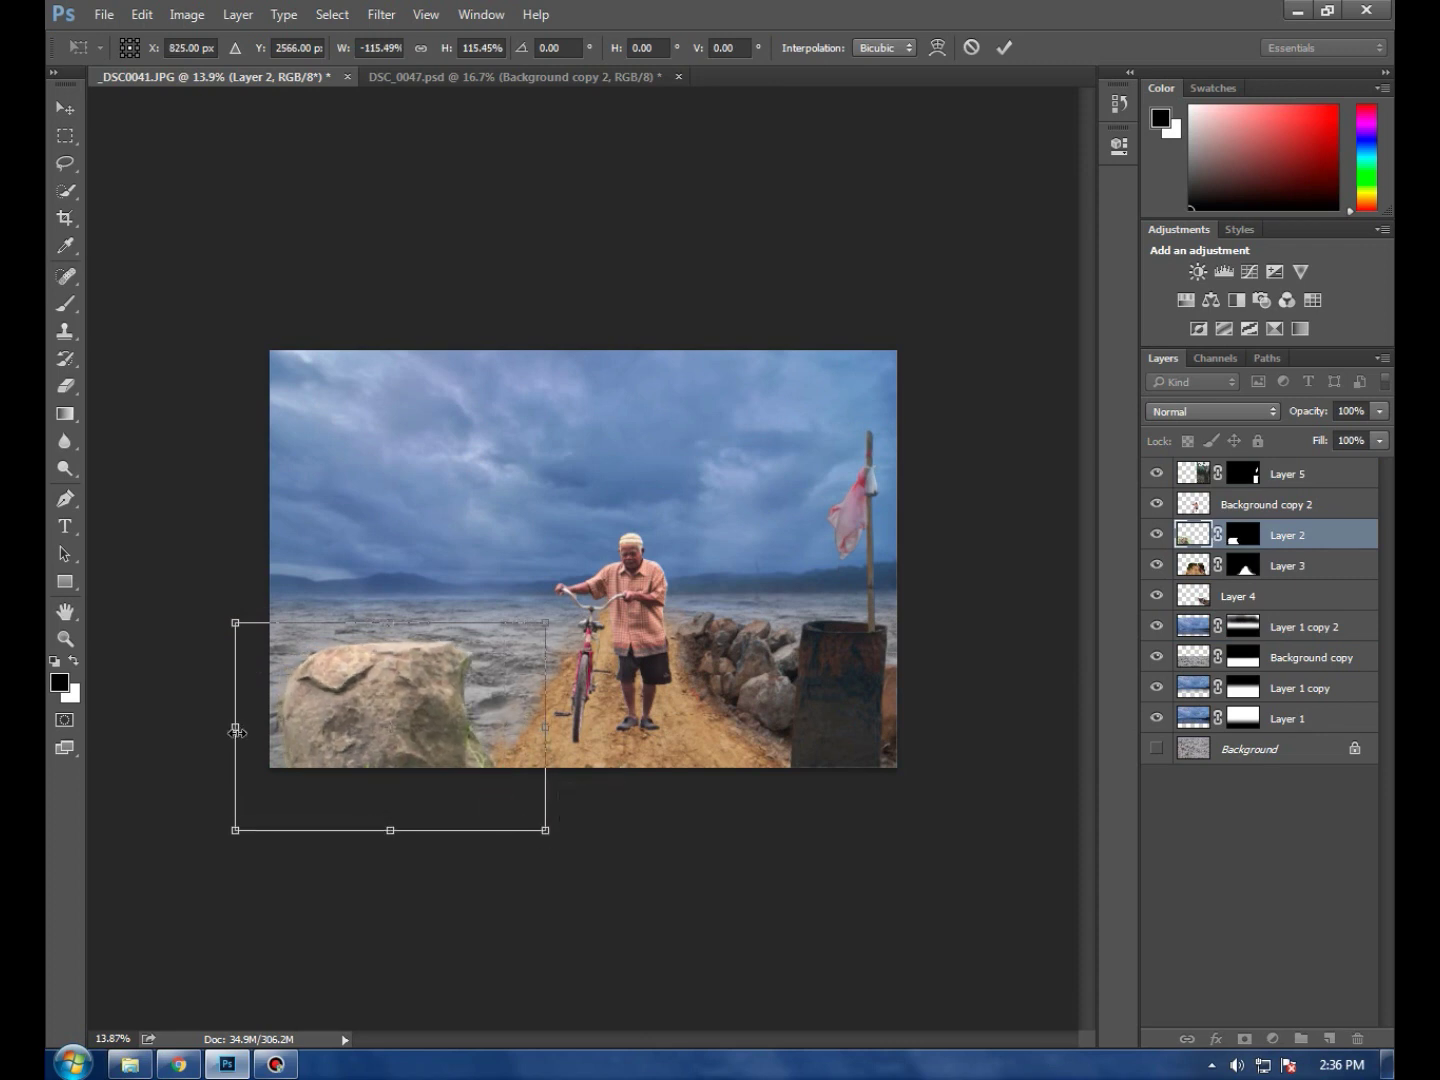
pyautogui.moveTo(236, 733); pyautogui.dragTo(260, 732)
pyautogui.moveTo(242, 589); pyautogui.dragTo(264, 585)
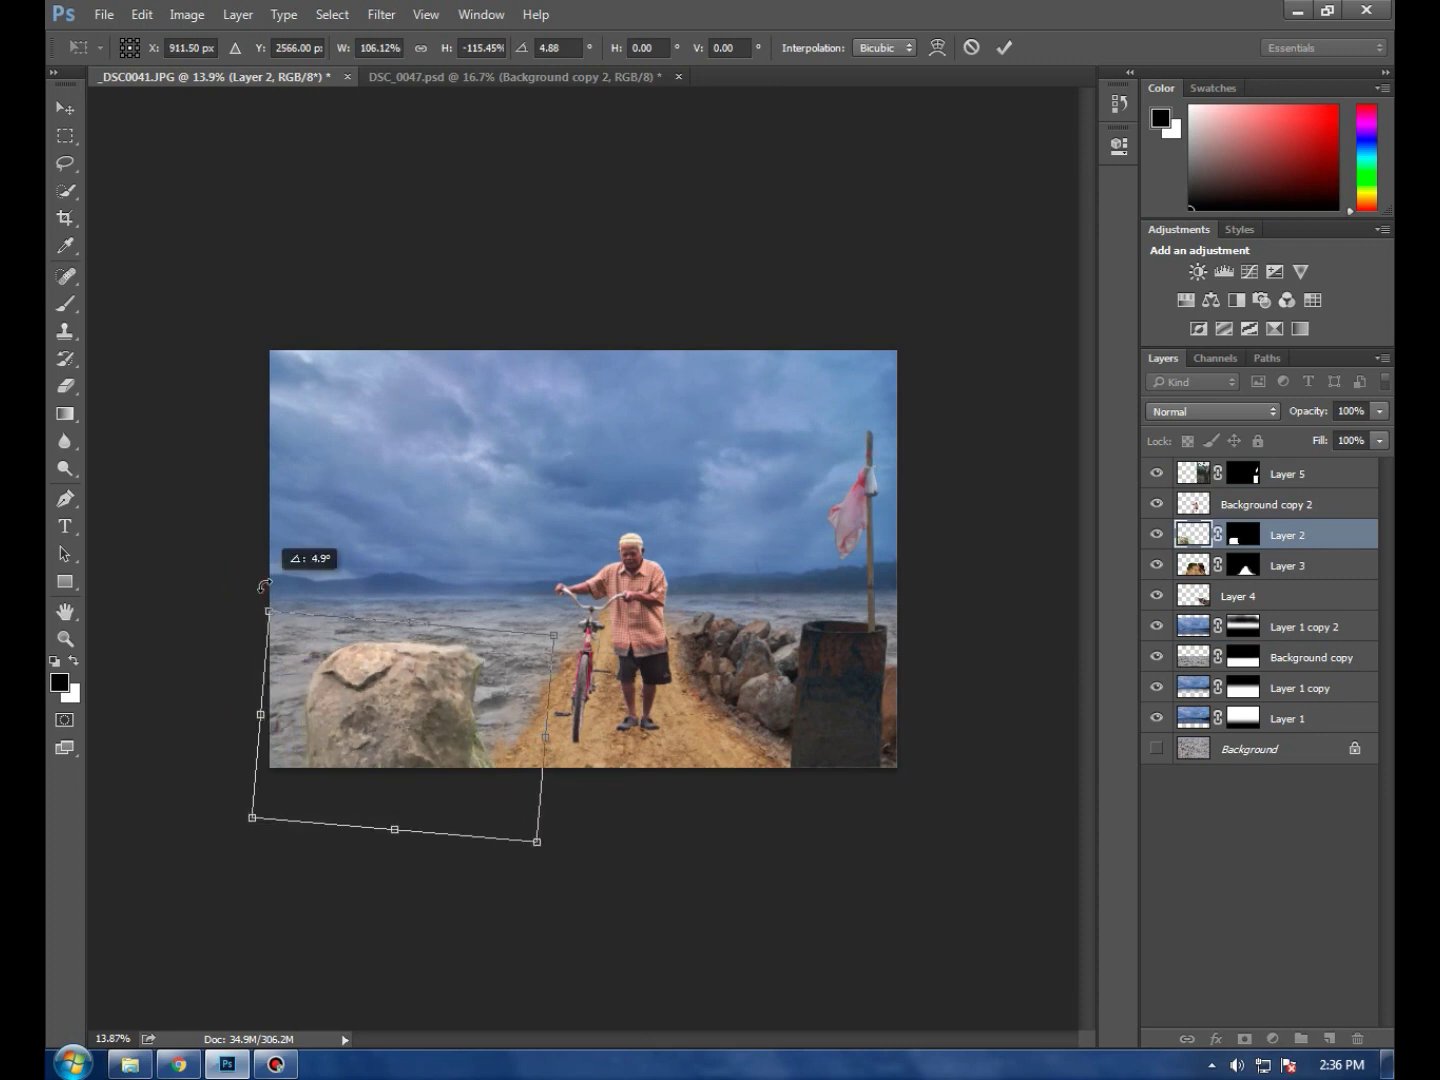
pyautogui.moveTo(379, 725); pyautogui.dragTo(372, 734)
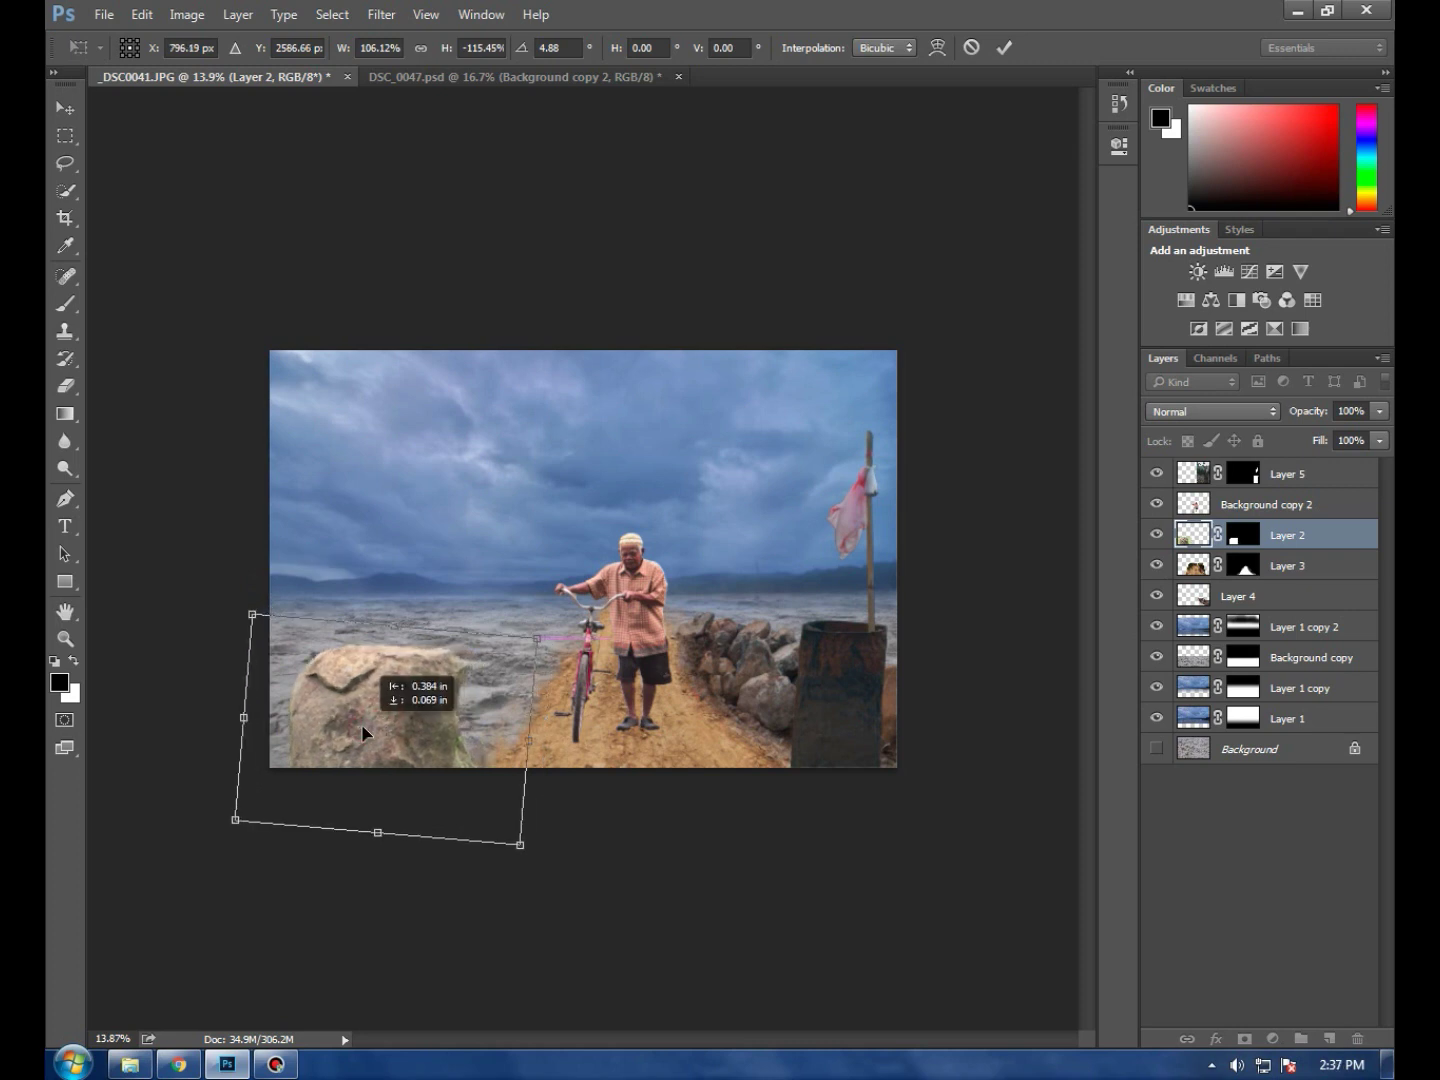
pyautogui.moveTo(530, 851); pyautogui.dragTo(563, 861)
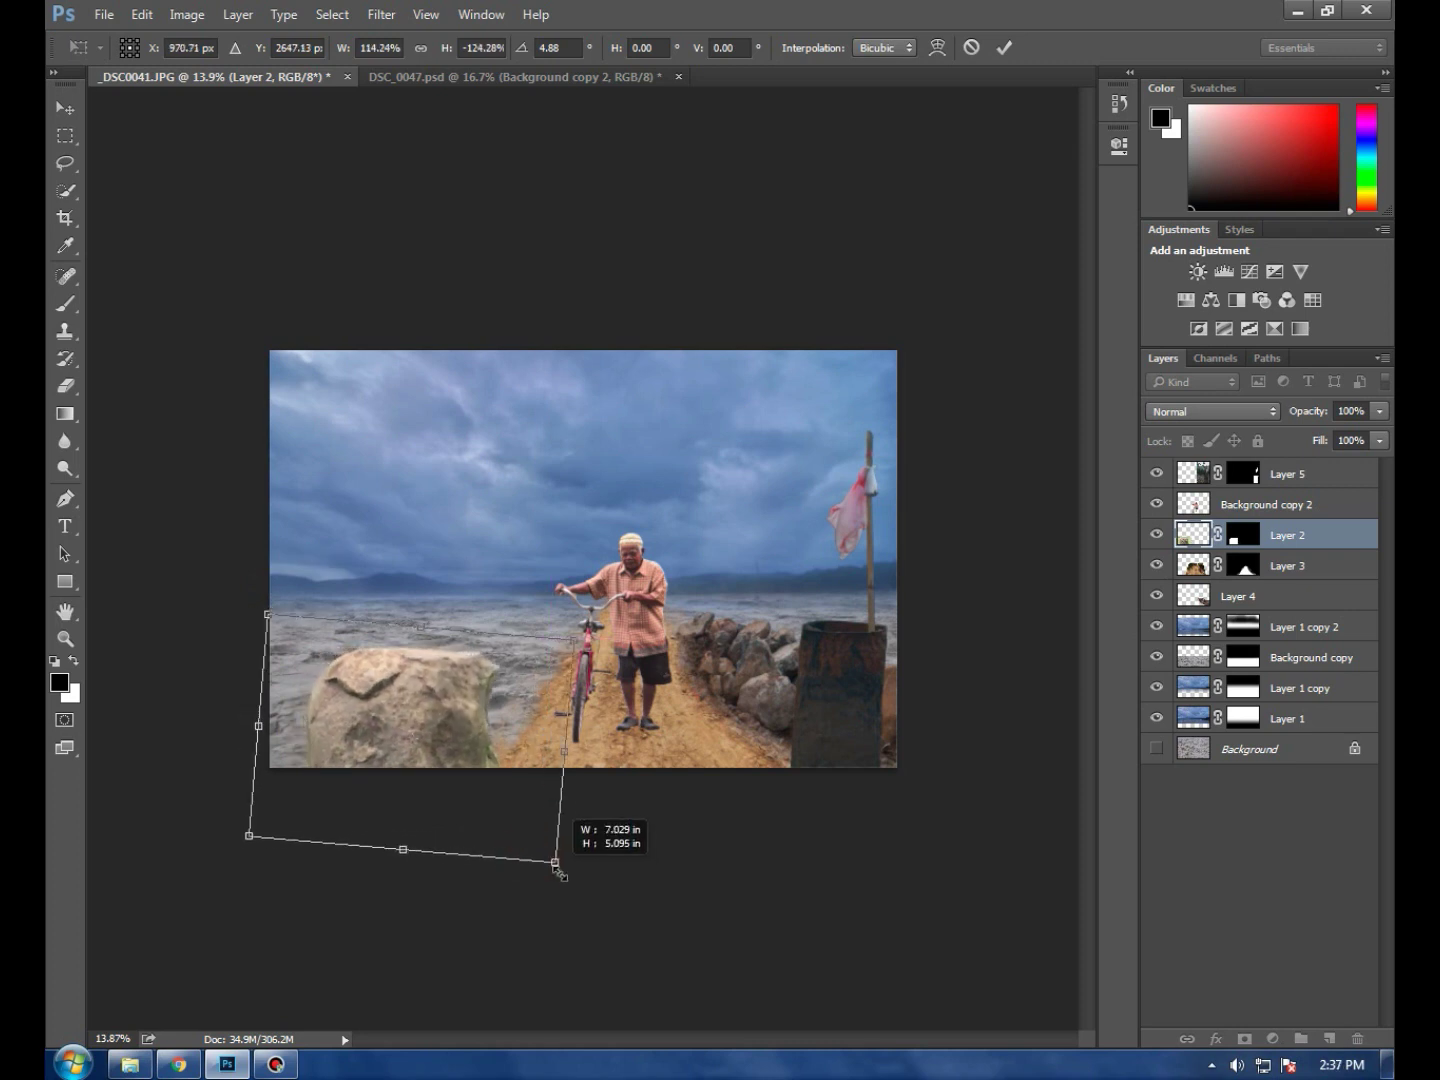
pyautogui.moveTo(374, 700); pyautogui.dragTo(363, 688)
pyautogui.moveTo(238, 584); pyautogui.dragTo(254, 569)
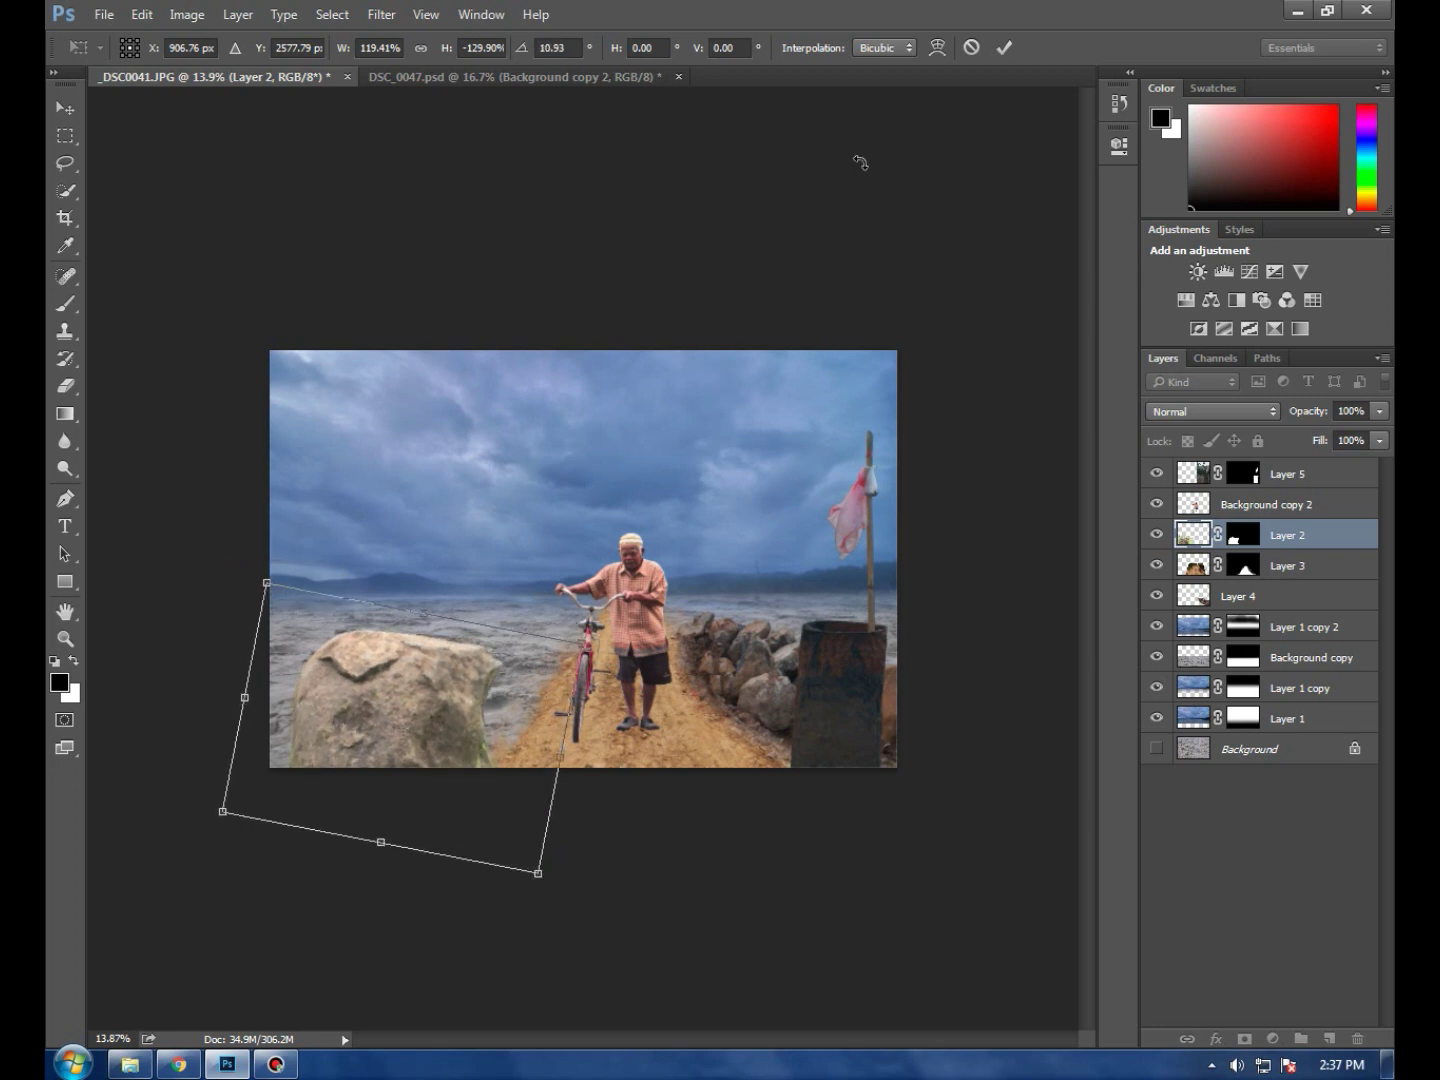
pyautogui.click(1004, 47)
pyautogui.scroll(2, 568, 767)
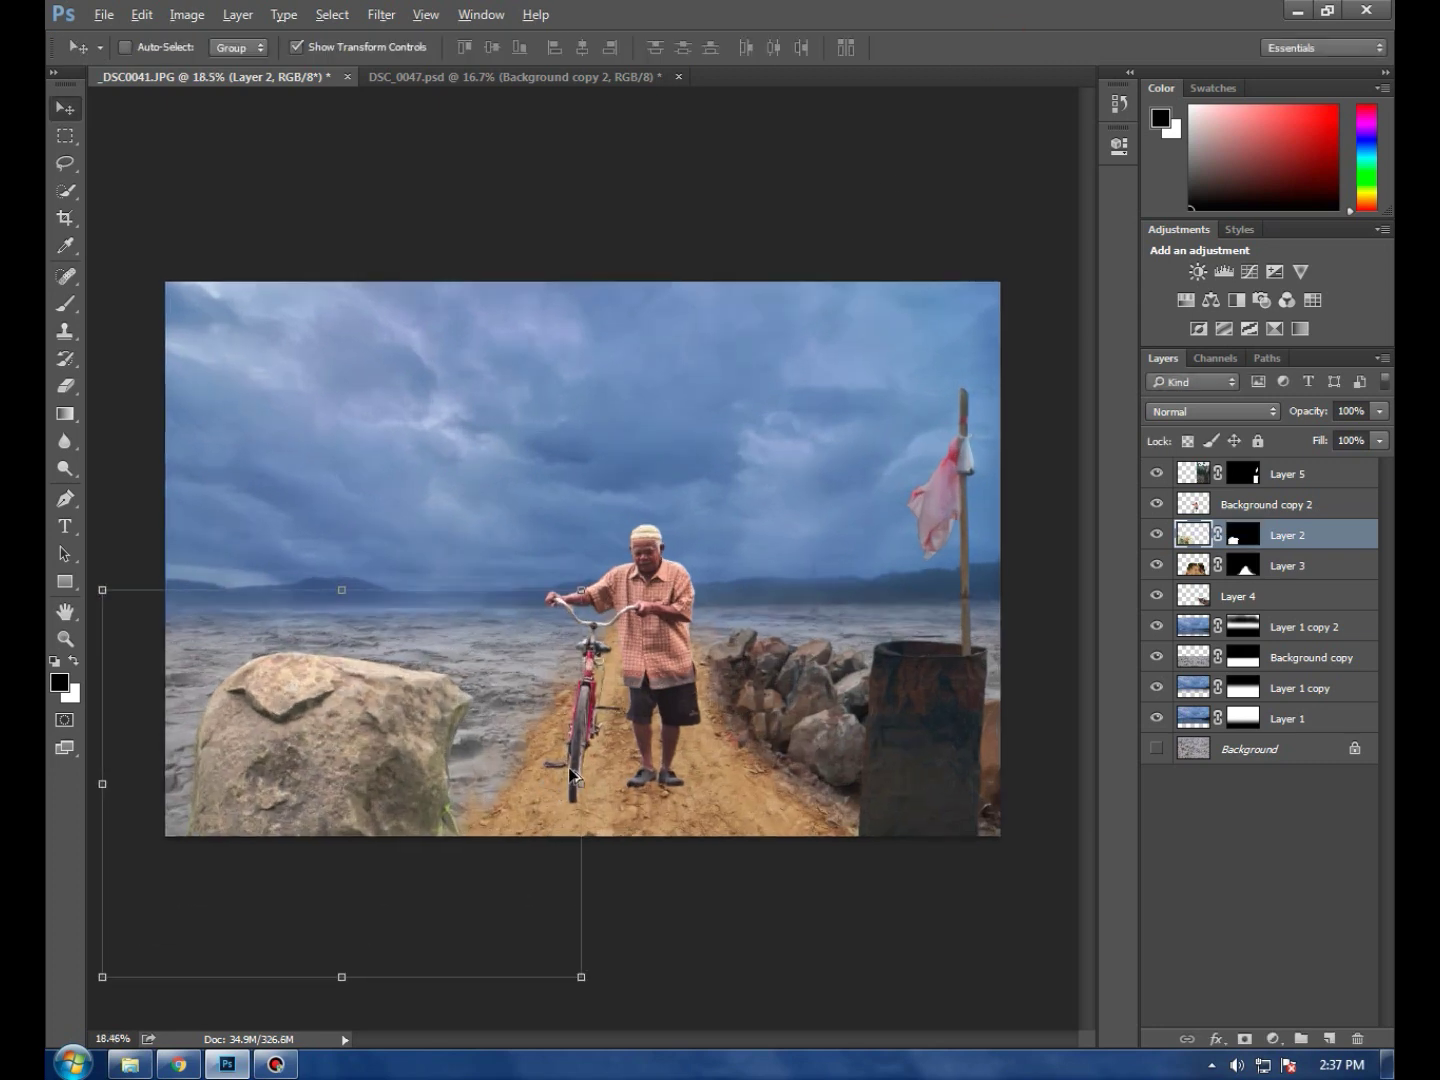
pyautogui.scroll(2, 568, 767)
pyautogui.scroll(1, 607, 796)
pyautogui.scroll(1, 620, 761)
pyautogui.scroll(1, 641, 721)
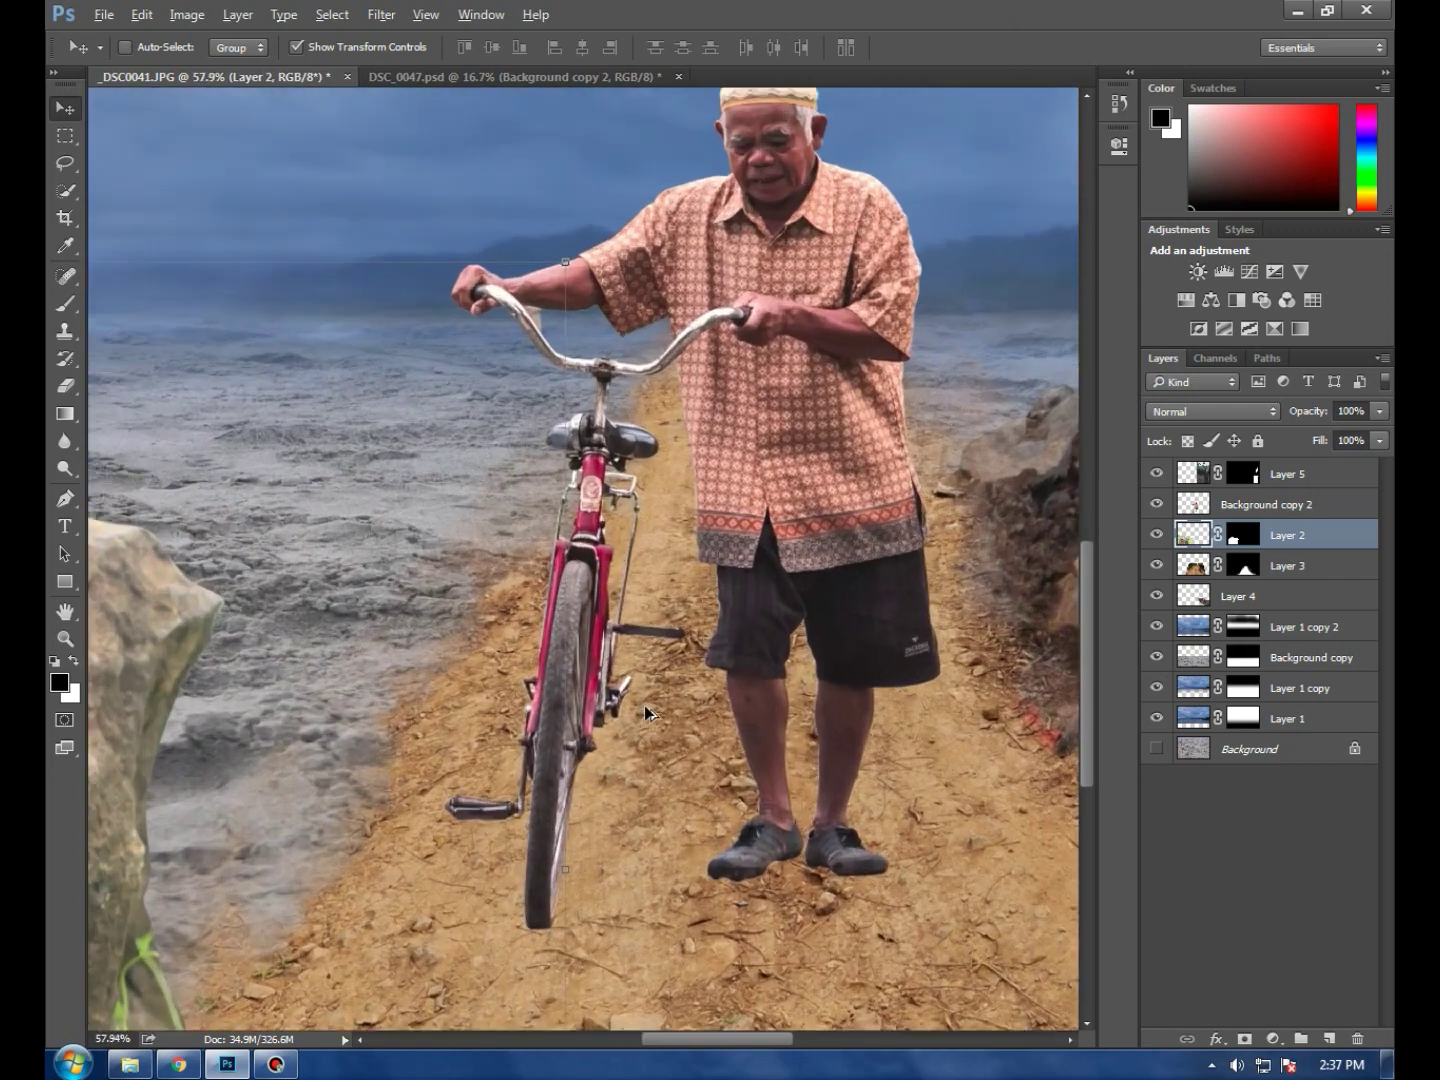
pyautogui.scroll(-1, 660, 706)
pyautogui.scroll(-1, 672, 705)
pyautogui.scroll(-1, 673, 705)
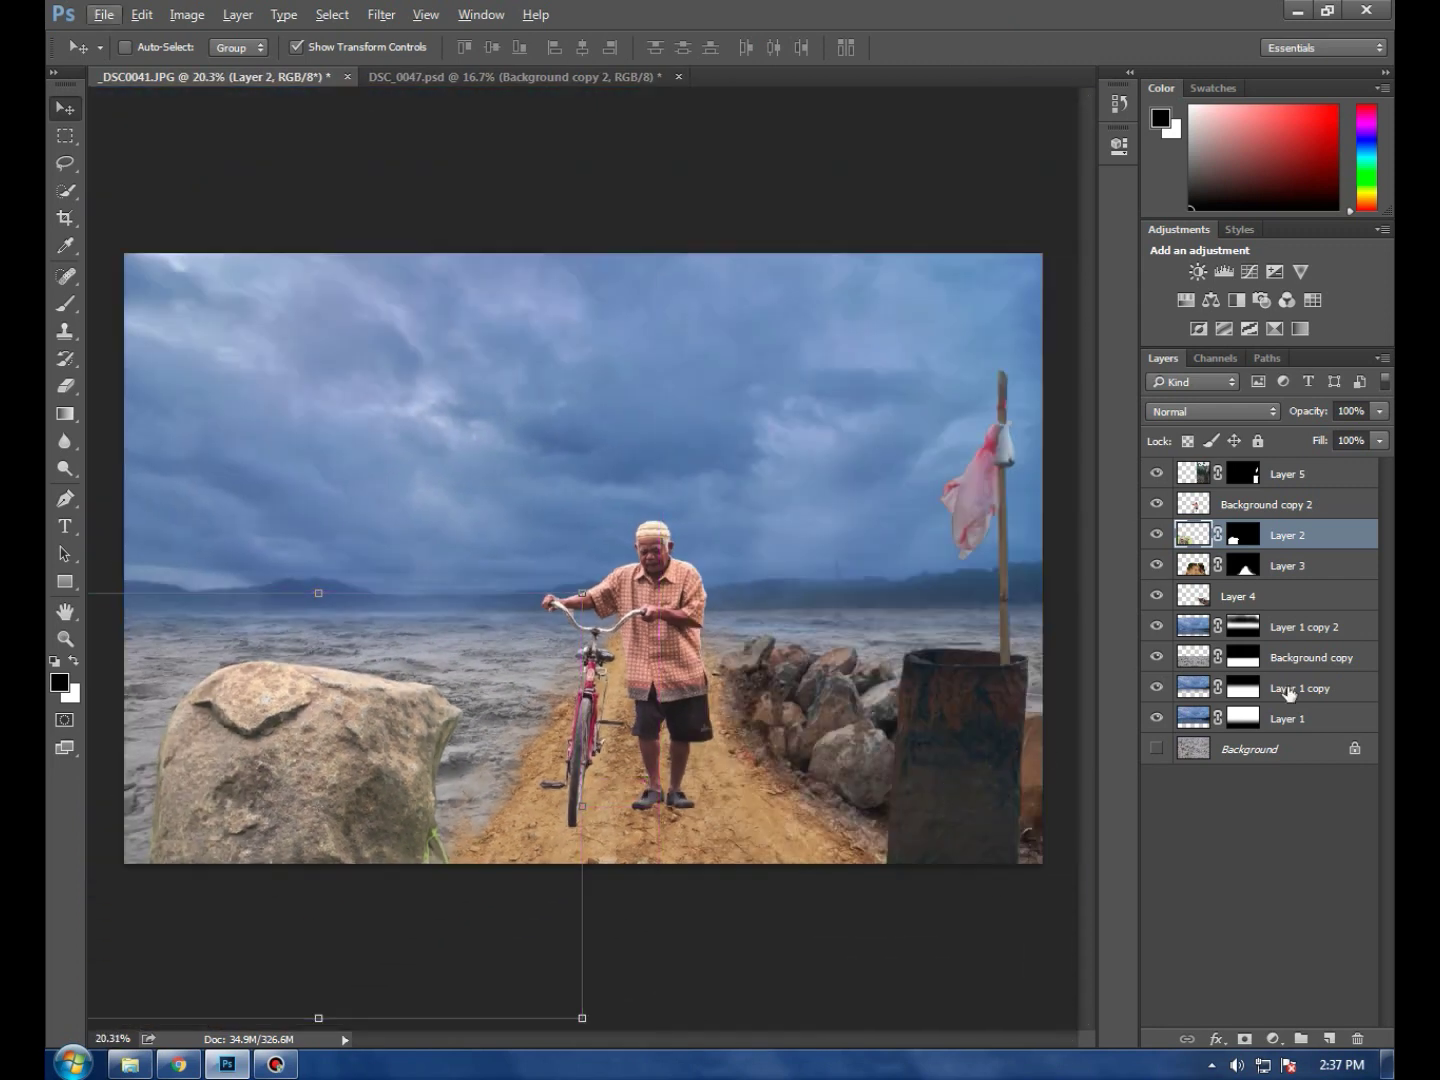
pyautogui.click(1311, 505)
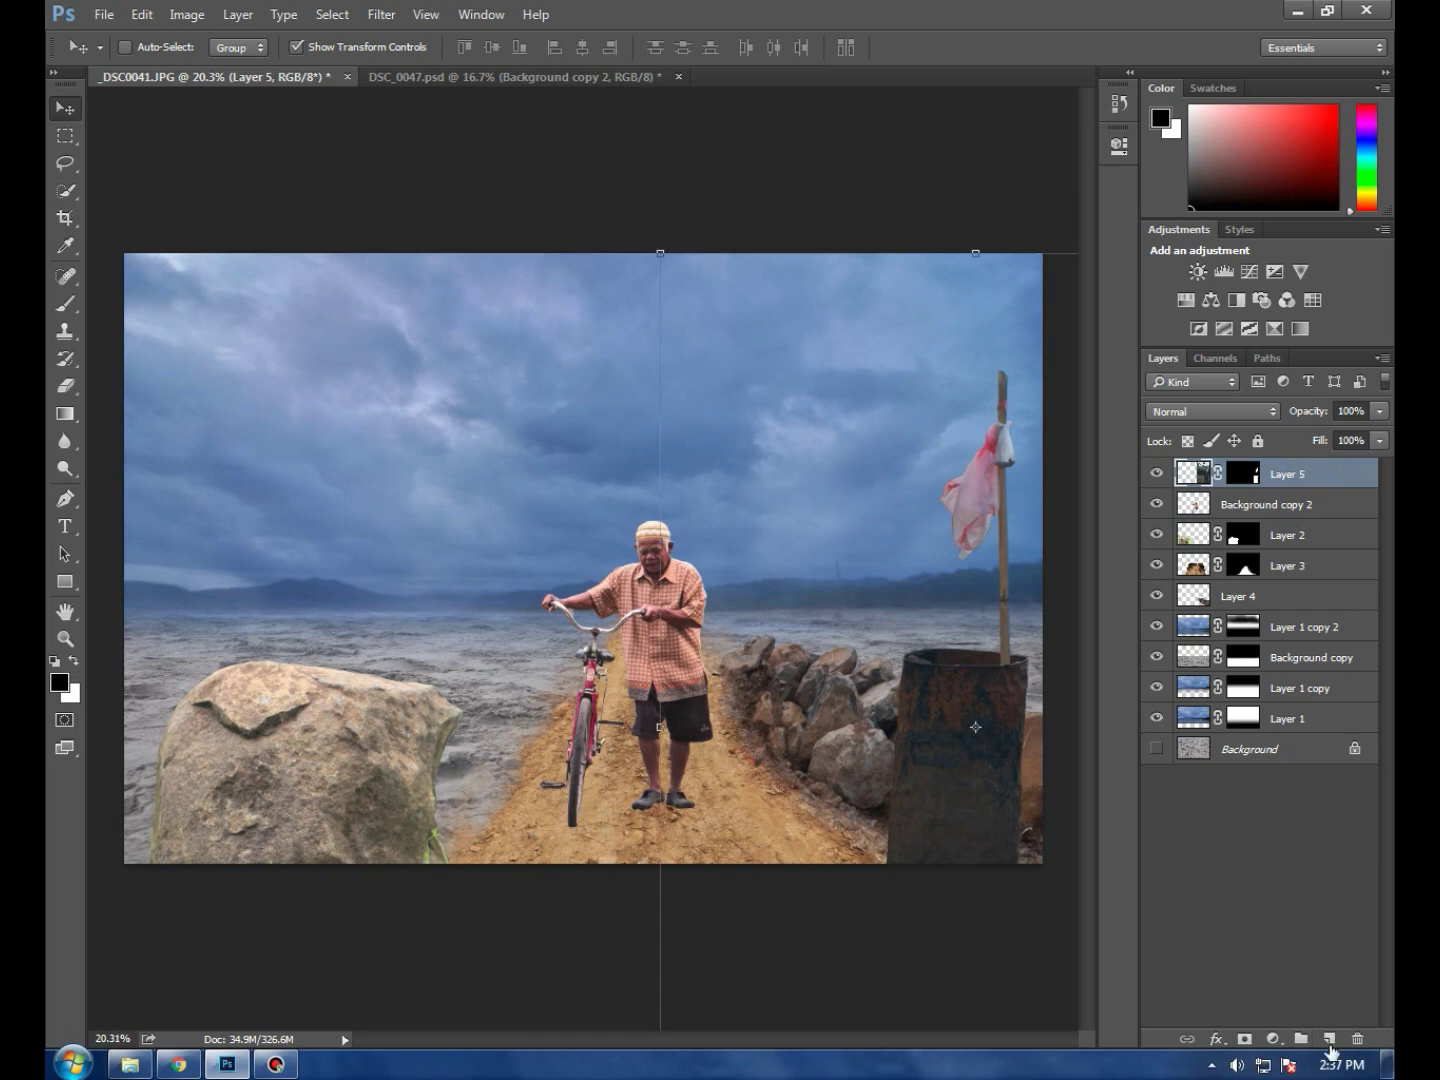
# On a new Layer 6, paint soft white light on the barrel edge and flag
pyautogui.click(1327, 1040)
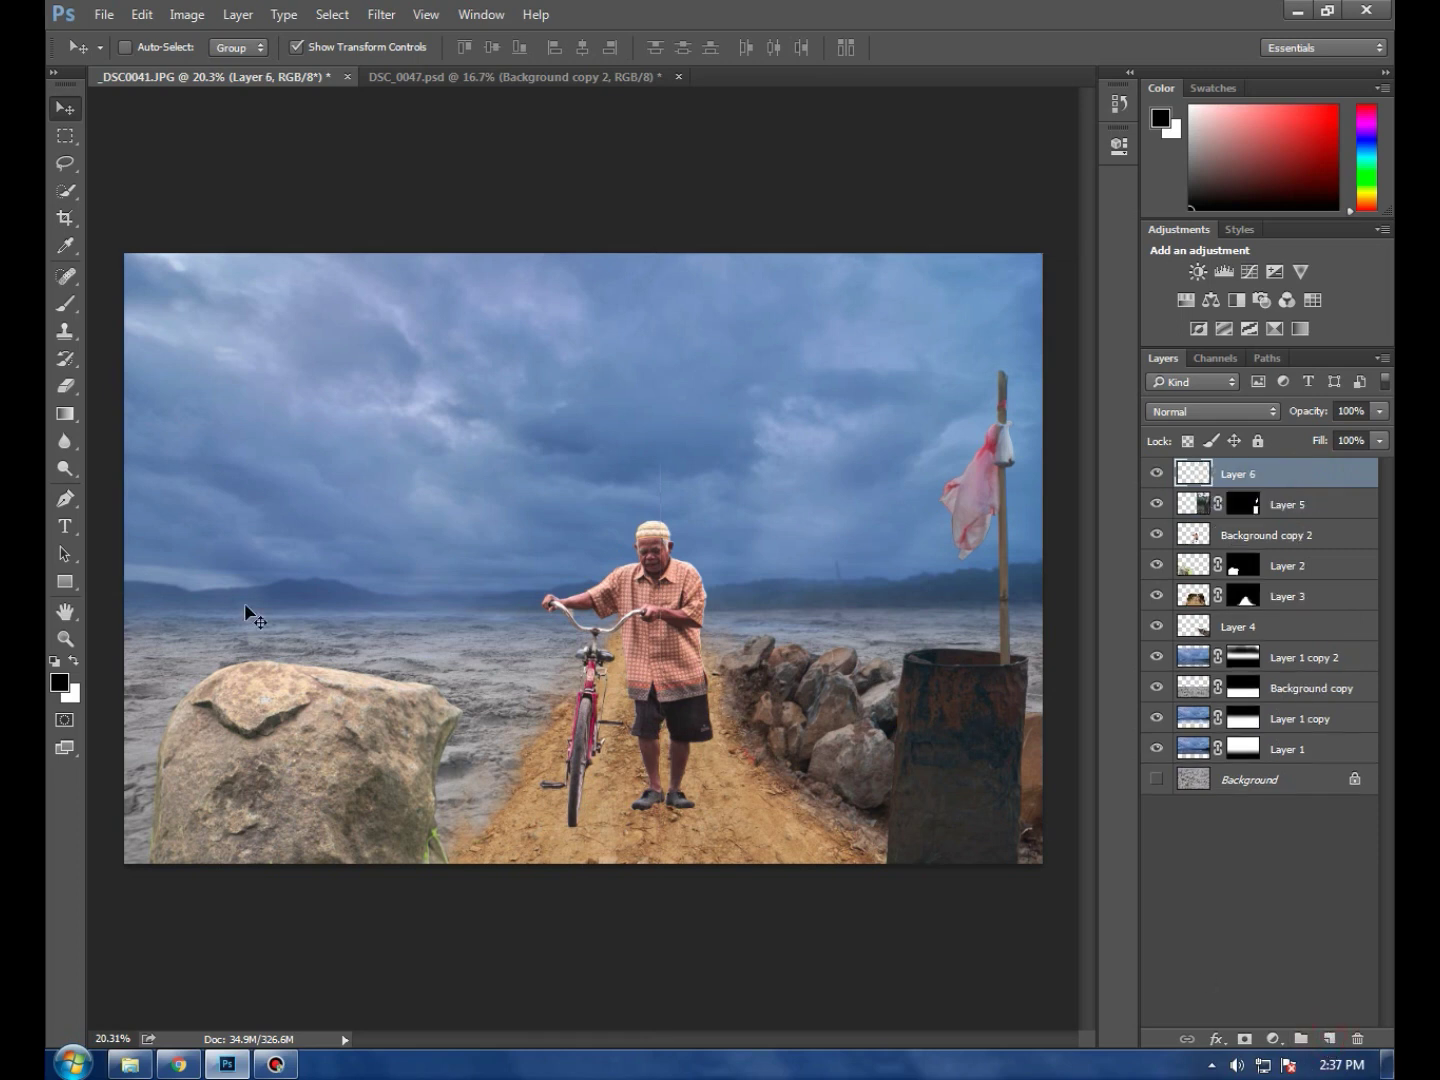
pyautogui.click(66, 302)
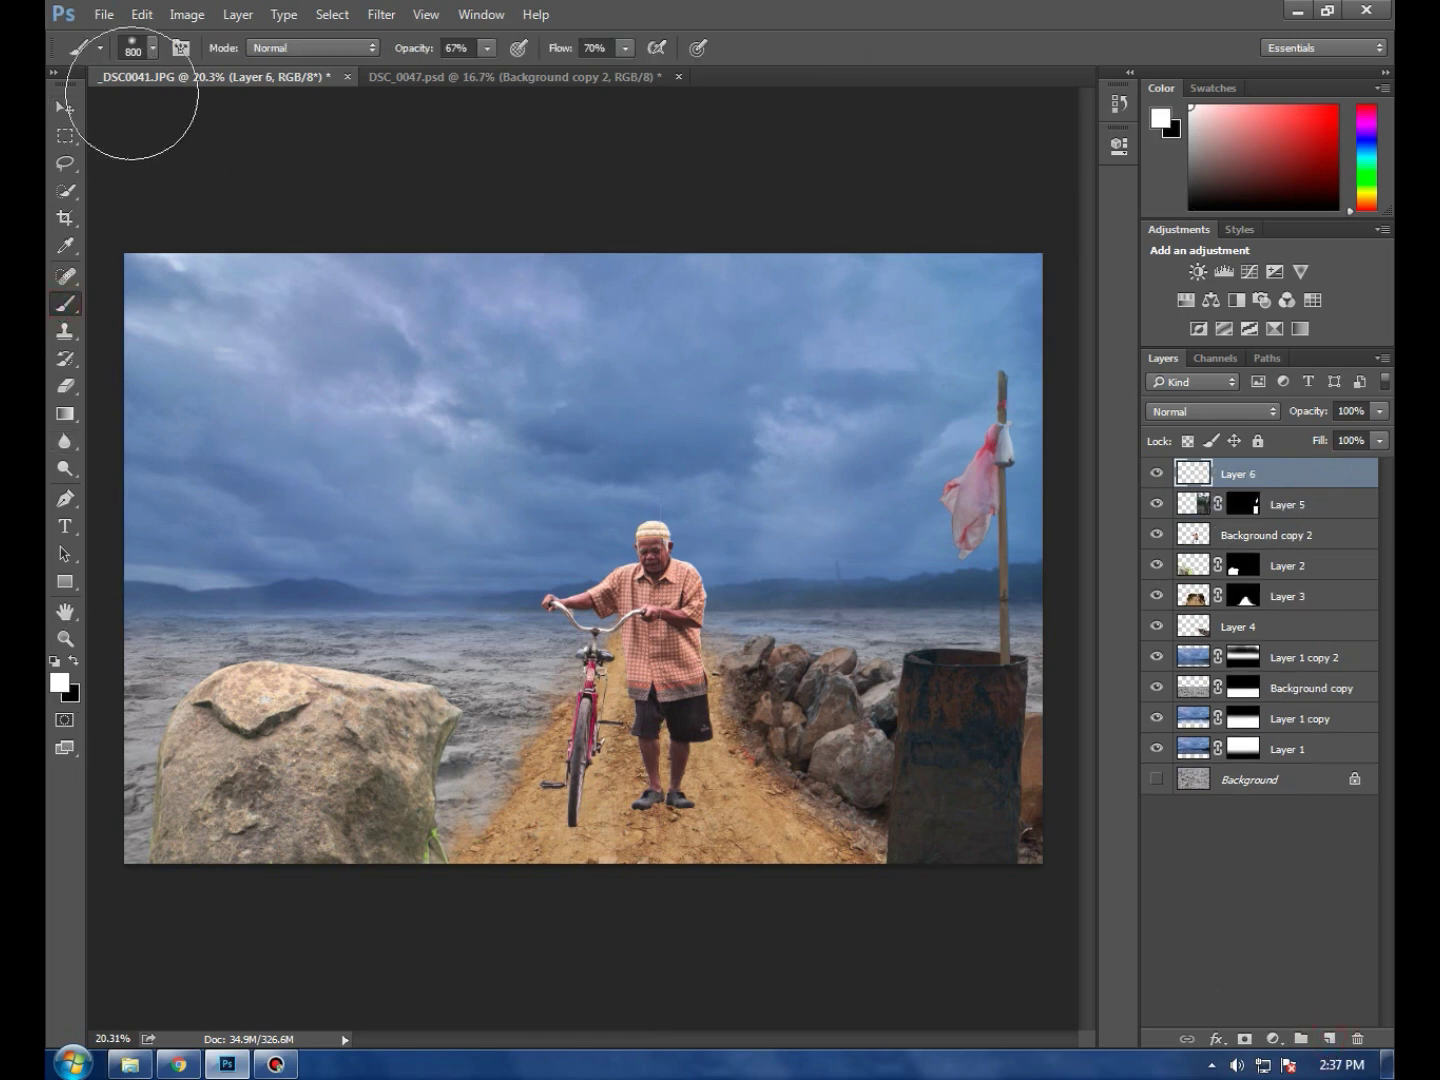
pyautogui.press('x')
pyautogui.click(59, 680)
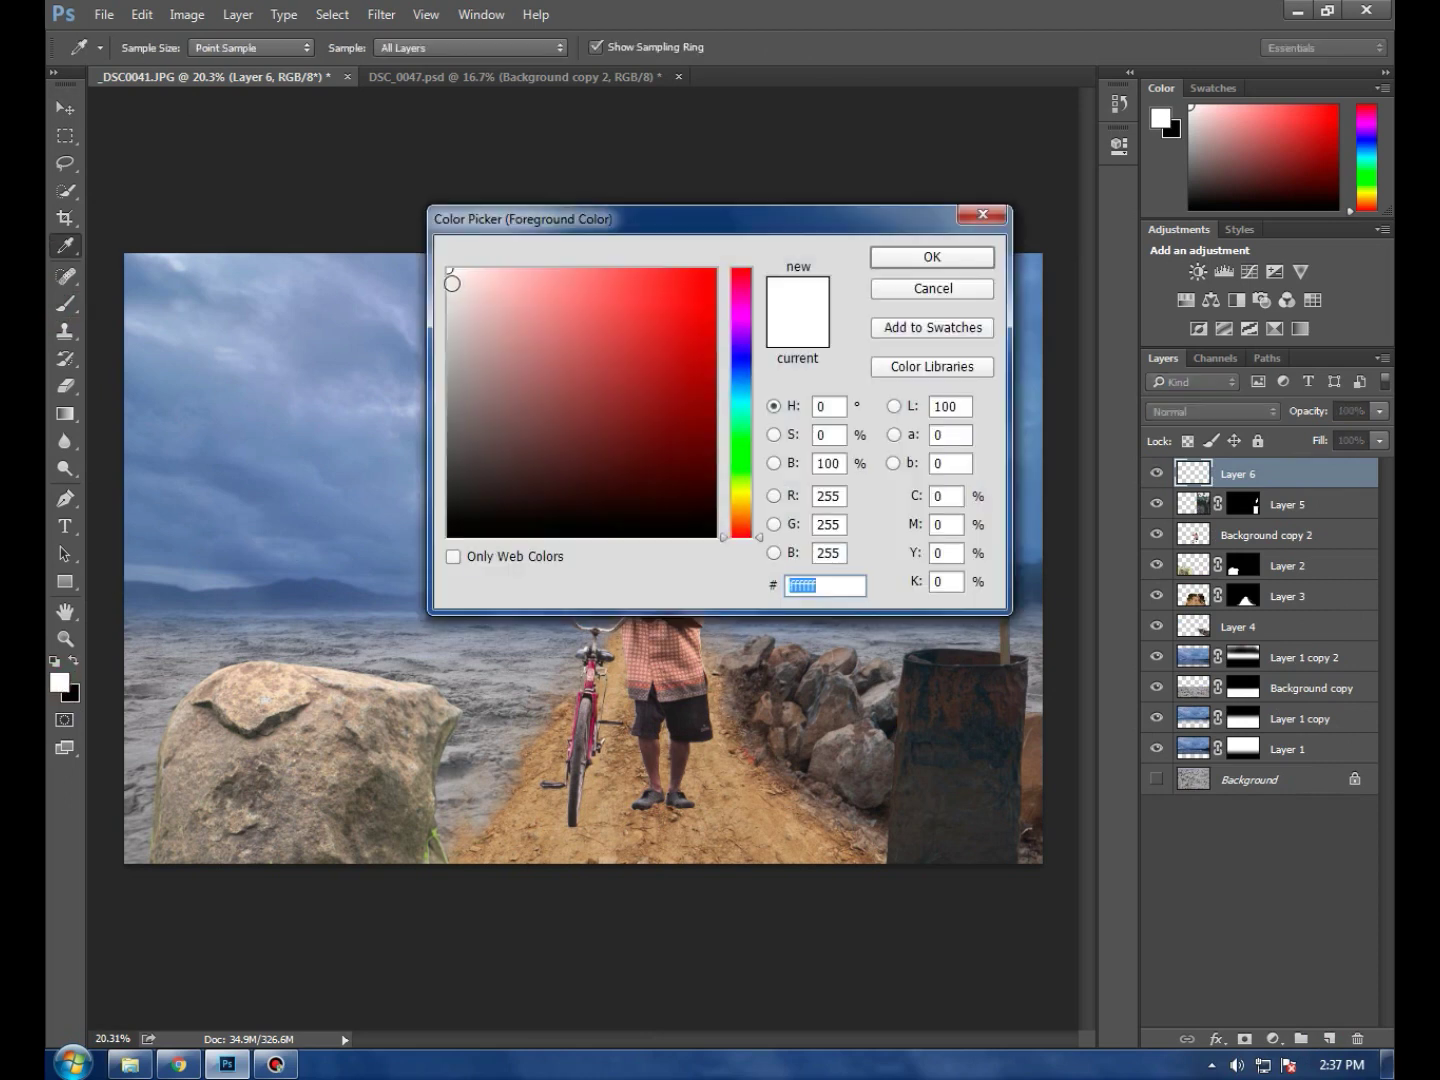
pyautogui.click(921, 289)
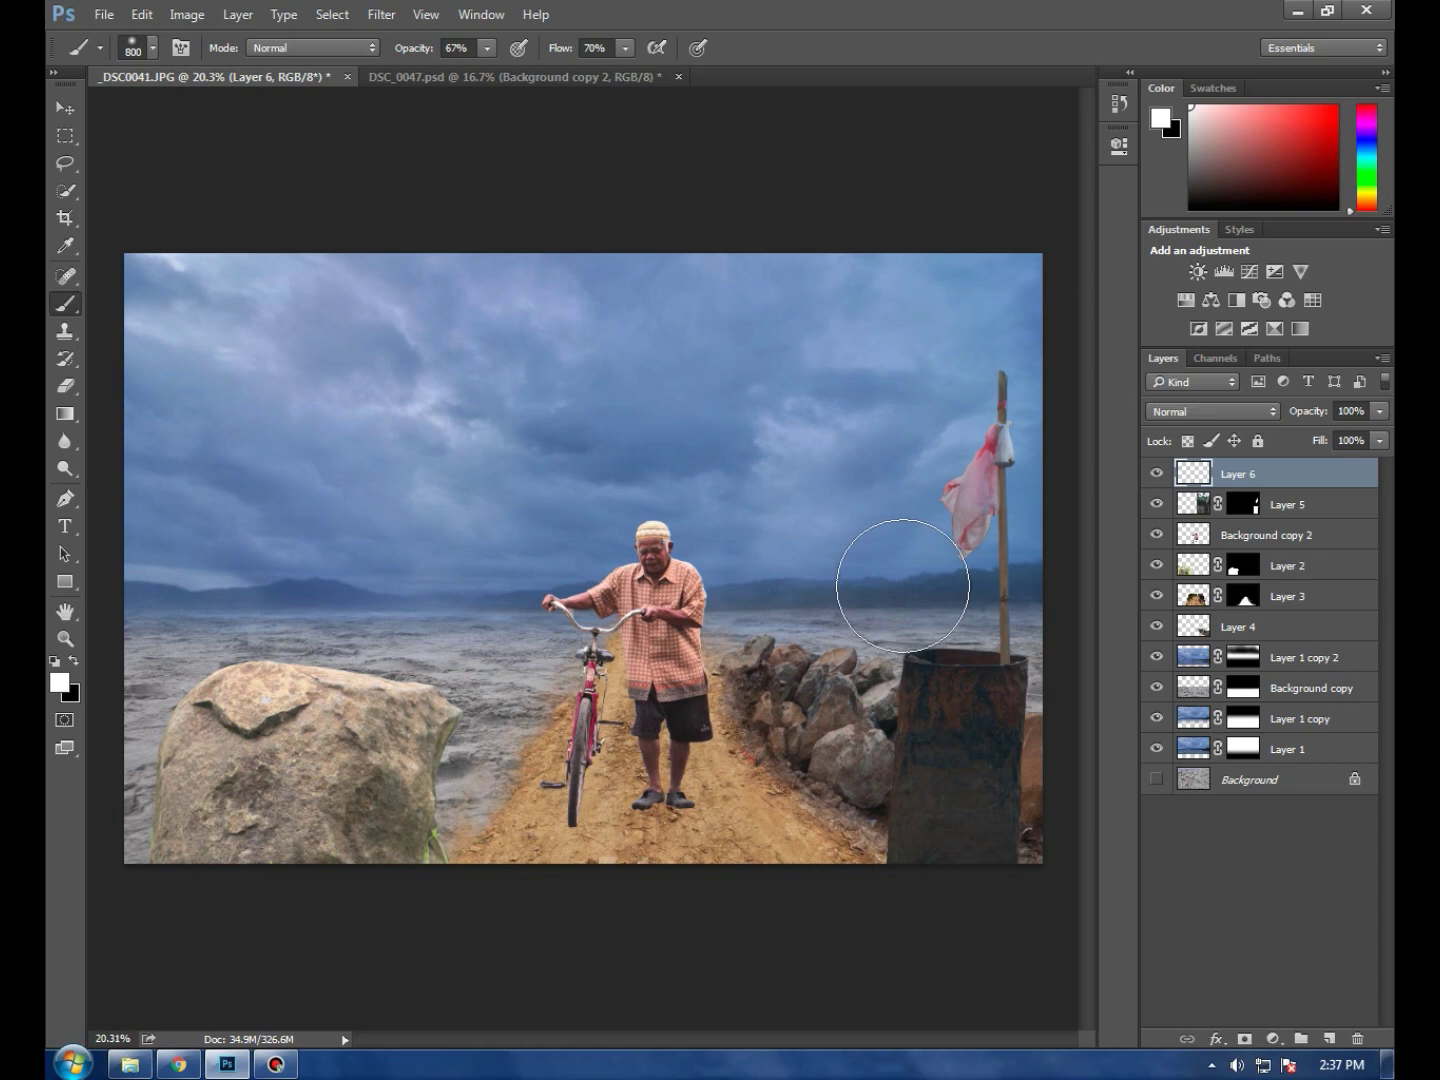
pyautogui.press('[')
pyautogui.press('[')
pyautogui.press('[')
pyautogui.press('[')
pyautogui.moveTo(910, 684); pyautogui.dragTo(910, 655)
pyautogui.moveTo(898, 775); pyautogui.dragTo(892, 818)
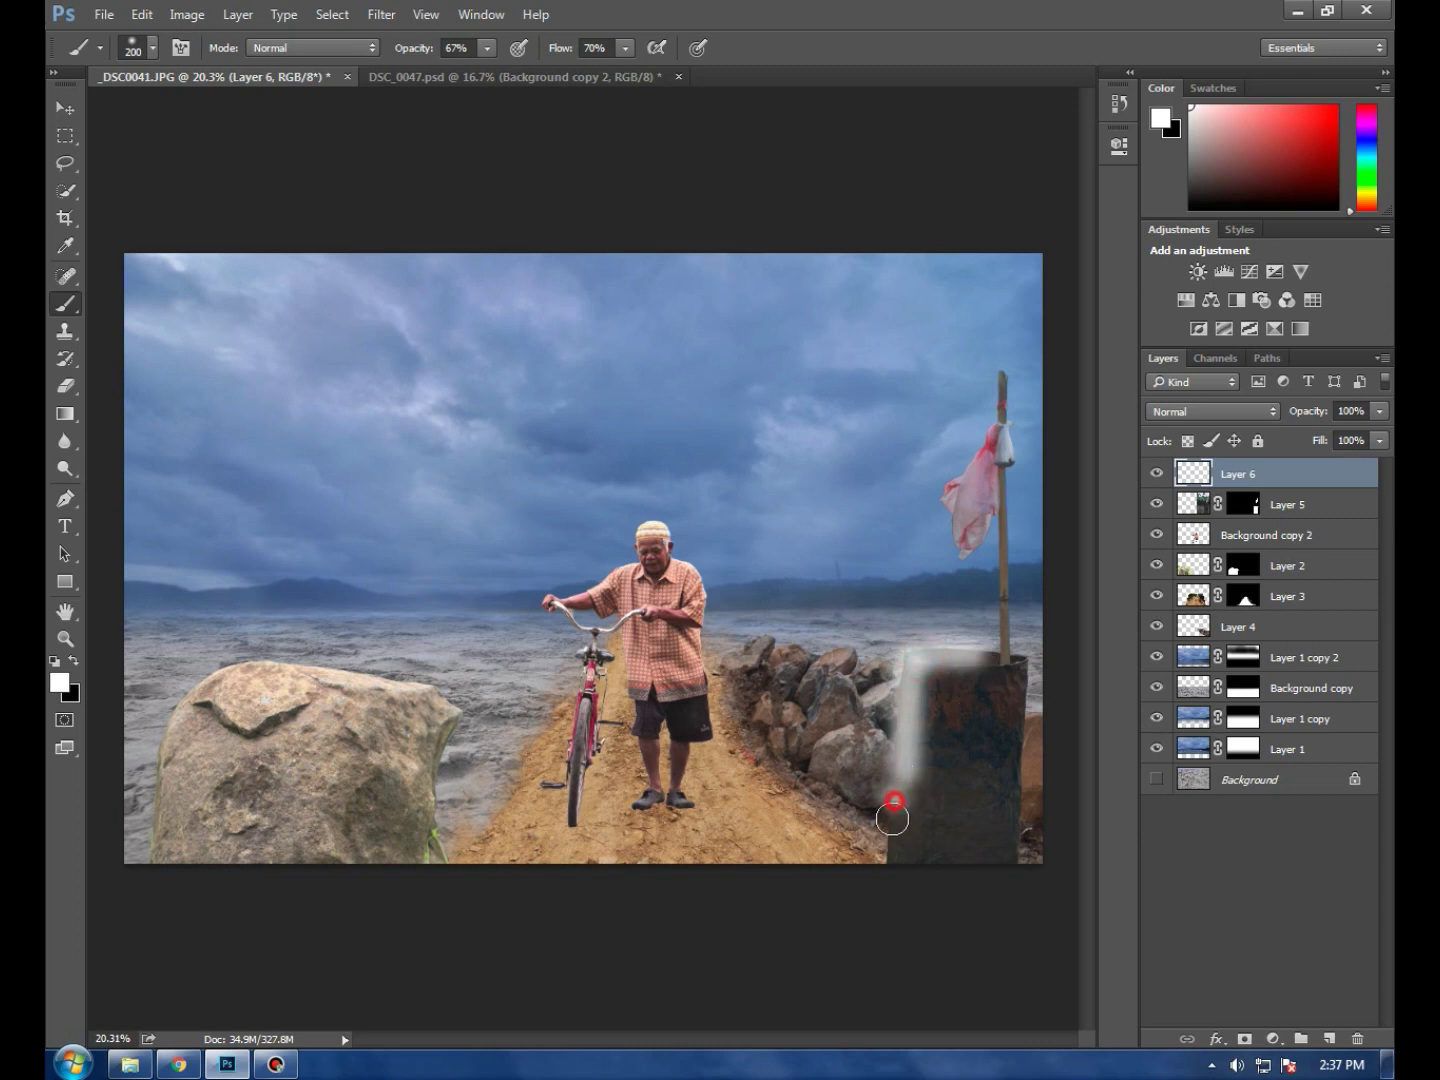
pyautogui.moveTo(946, 492)
pyautogui.mouseDown()
pyautogui.moveTo(987, 354)
pyautogui.moveTo(950, 499)
pyautogui.moveTo(983, 517)
pyautogui.mouseUp()
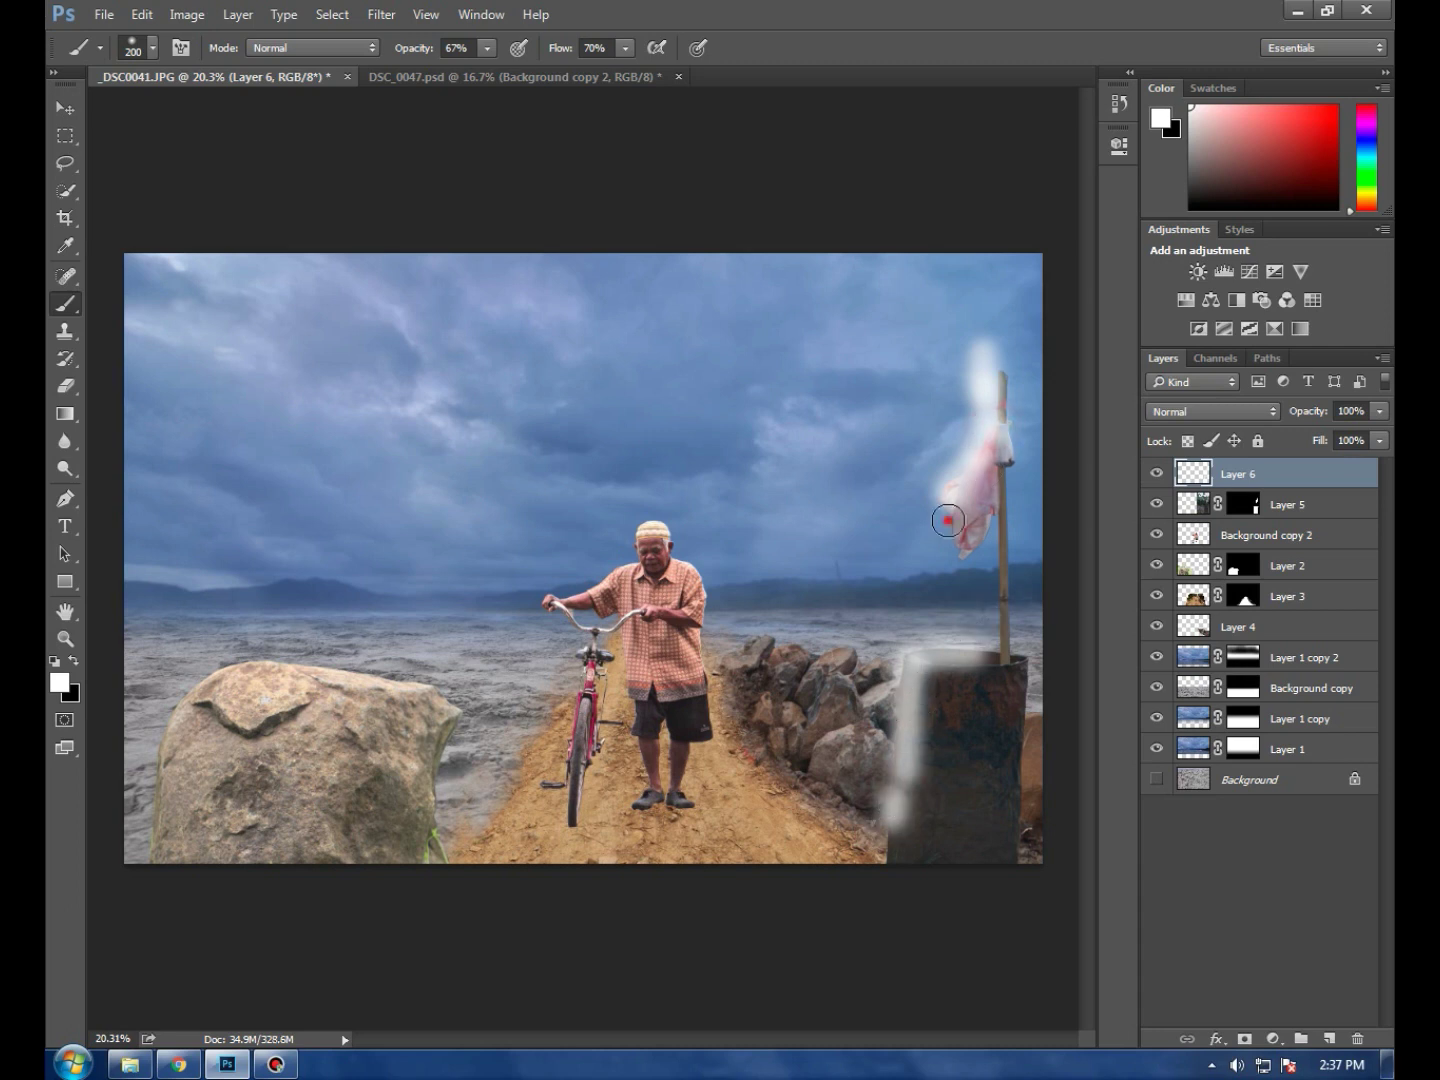
pyautogui.moveTo(948, 520); pyautogui.dragTo(943, 561)
# Clip Layer 6 to Layer 5 as a clipping mask
pyautogui.click(65, 107)
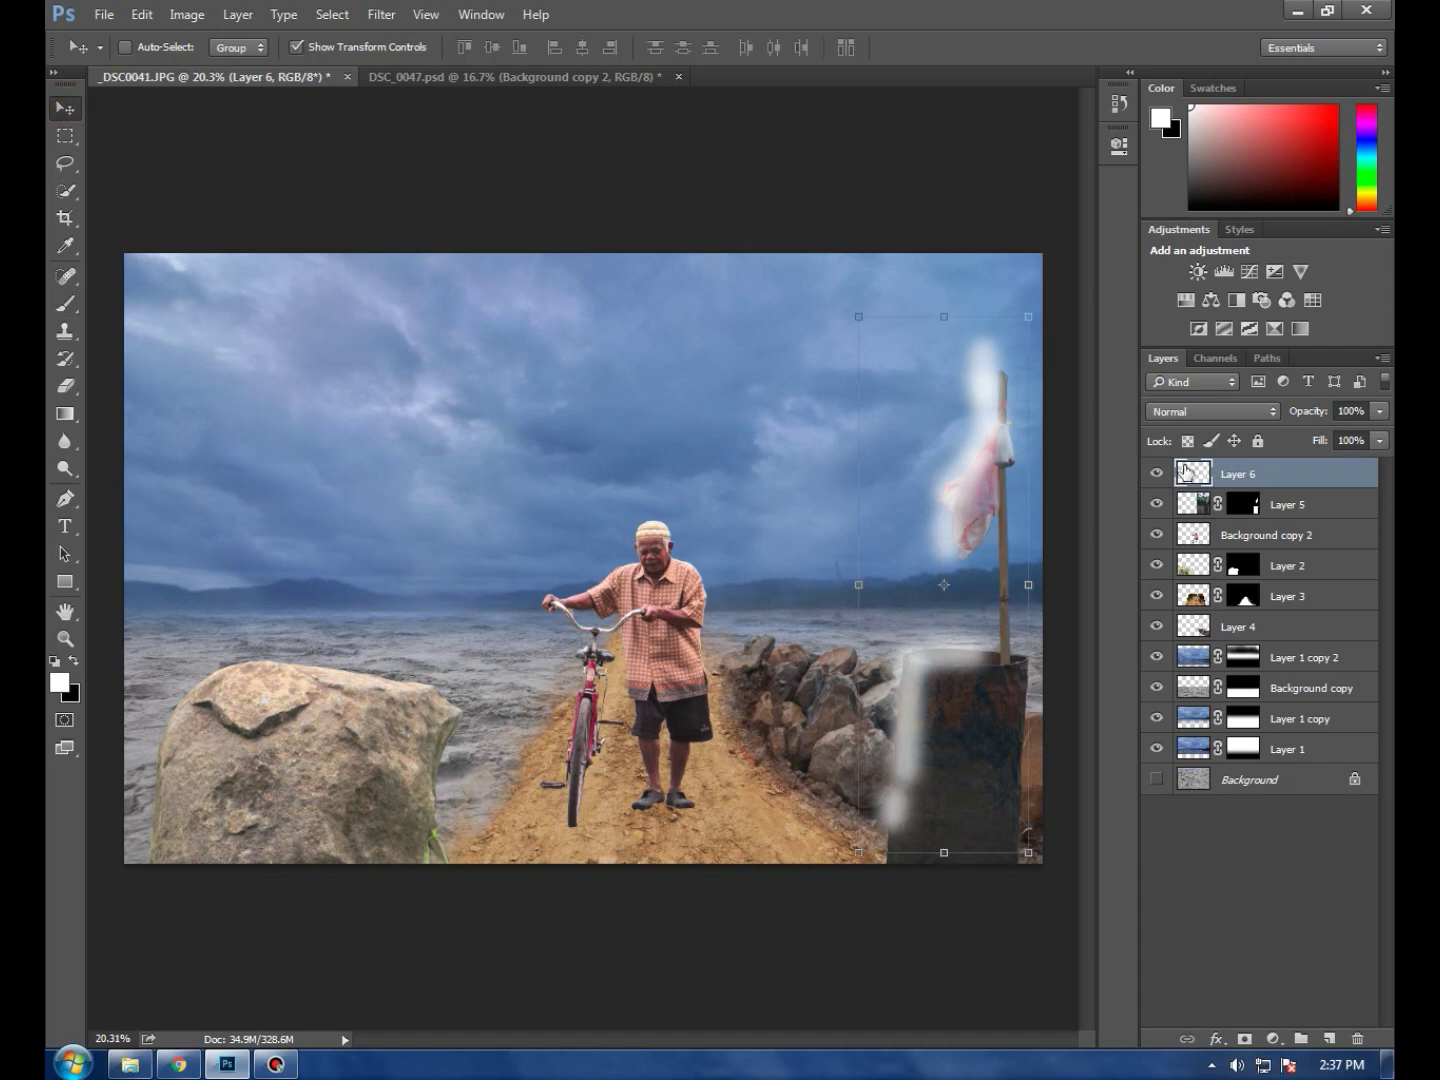
pyautogui.rightClick(1184, 473)
pyautogui.click(1264, 478)
pyautogui.rightClick(1266, 481)
pyautogui.click(1112, 610)
pyautogui.scroll(3, 1026, 476)
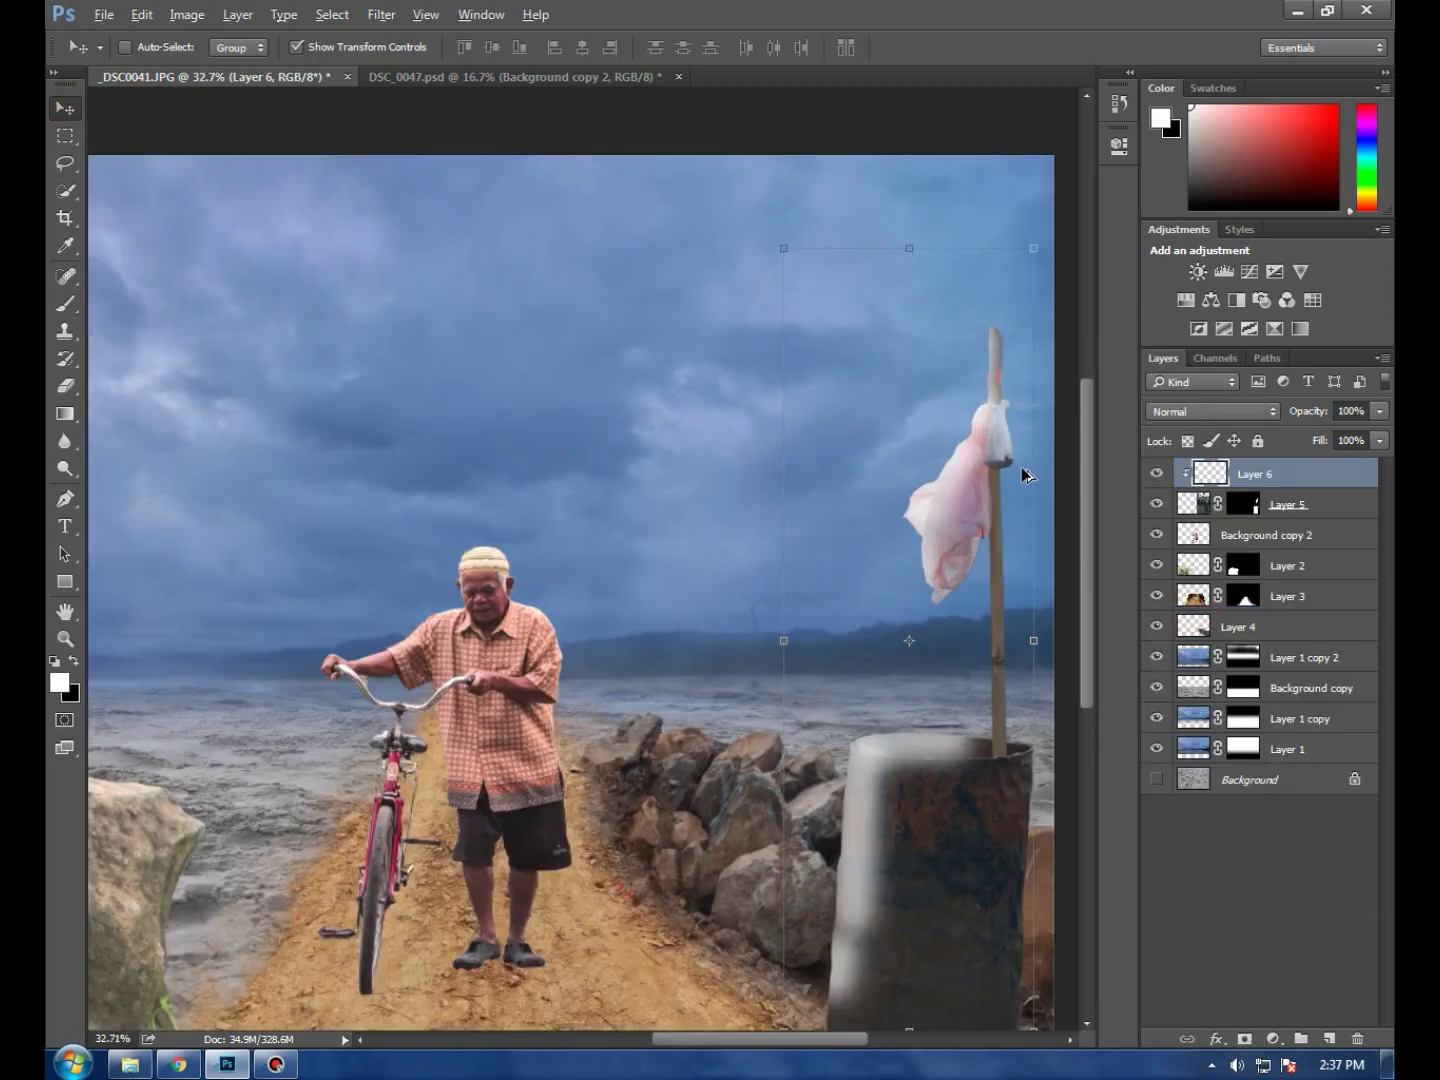
pyautogui.scroll(-1, 1026, 475)
pyautogui.hscroll(3, 1026, 476)
# Set Layer 6 to 61% opacity and 87% fill
pyautogui.click(1382, 411)
pyautogui.moveTo(1330, 436); pyautogui.dragTo(1350, 465)
pyautogui.click(1375, 409)
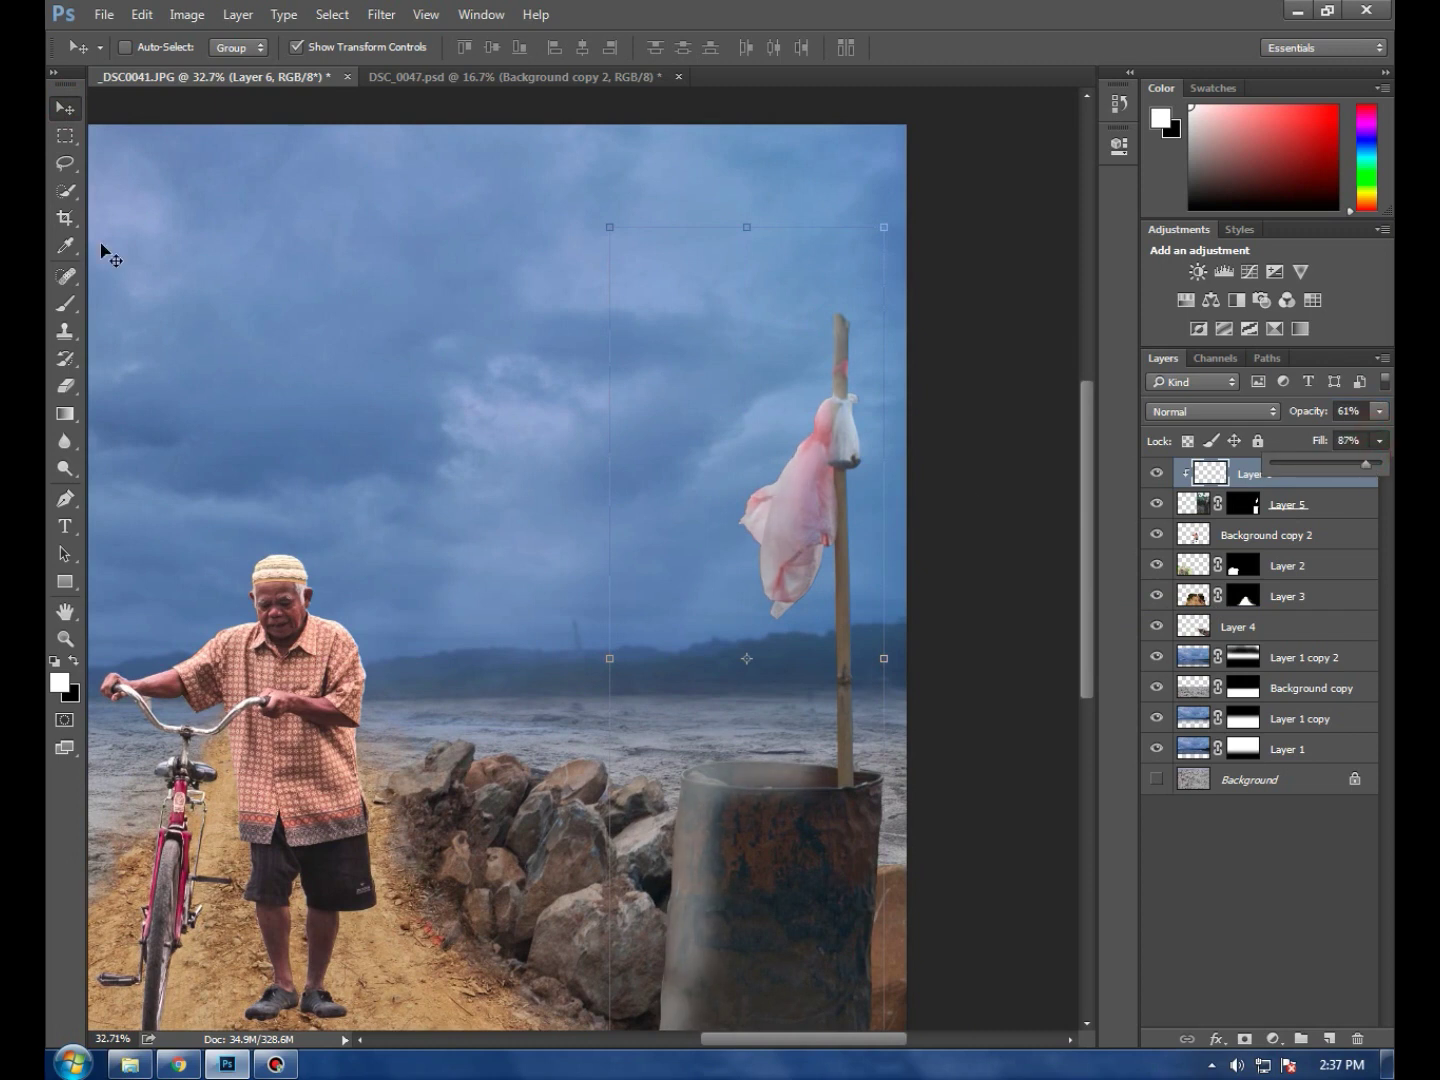
pyautogui.click(60, 115)
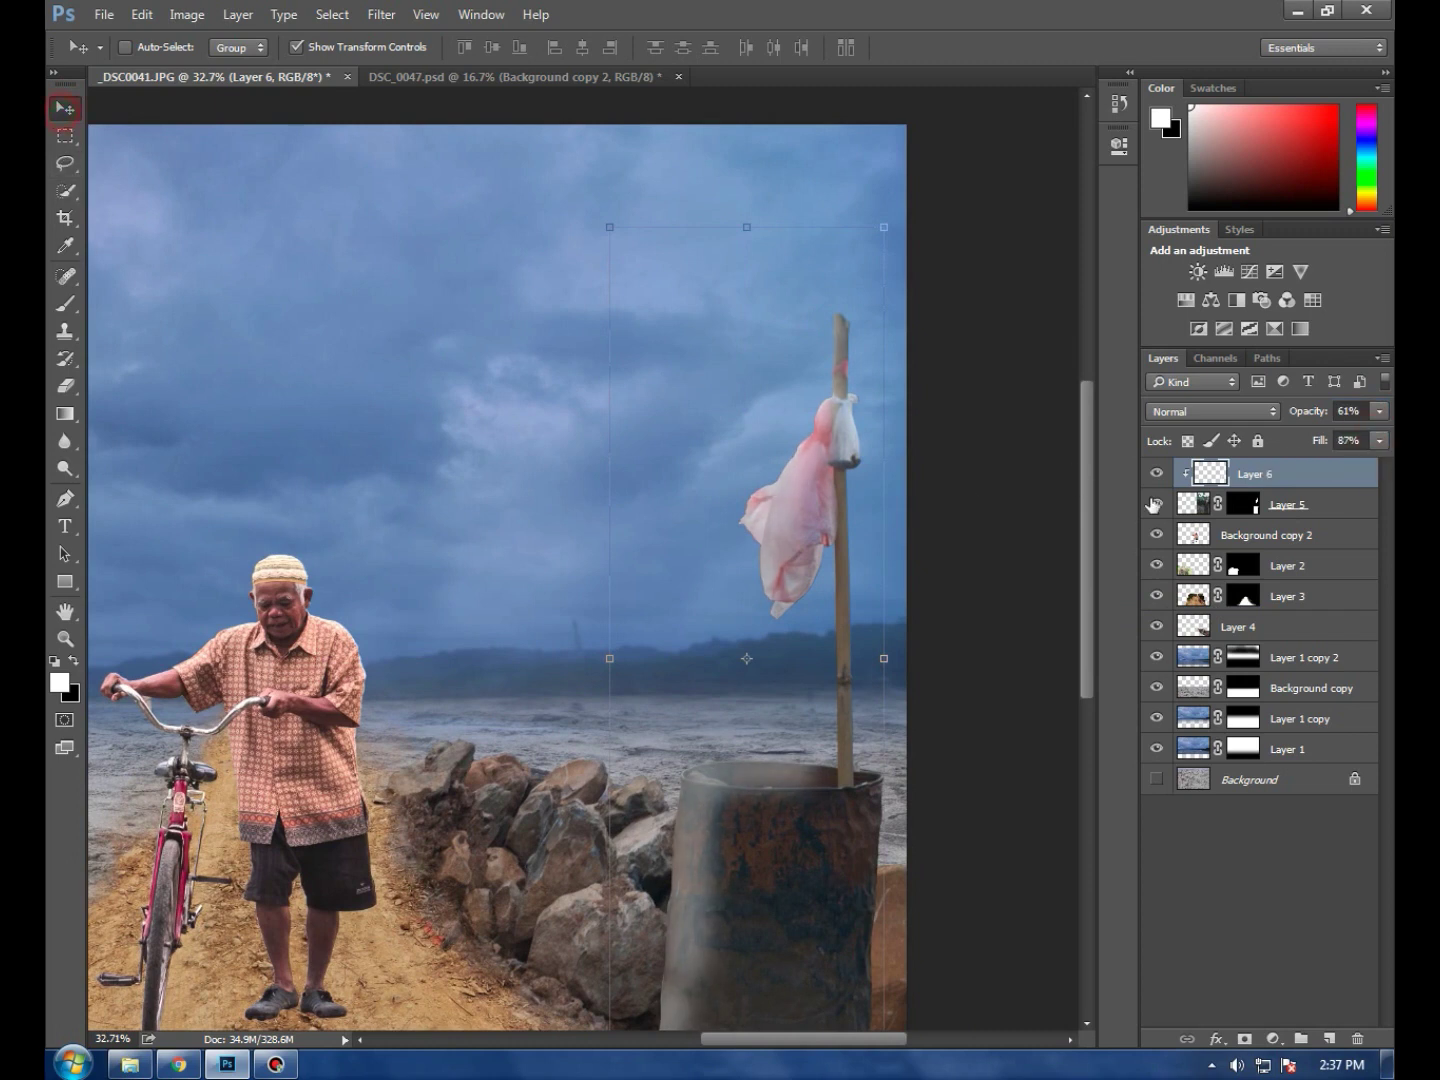
# Add a layer mask to Layer 6 and set a black brush to 36% opacity, ~50% flow
pyautogui.click(1244, 1039)
pyautogui.press('d')
pyautogui.click(65, 302)
pyautogui.scroll(-2, 740, 787)
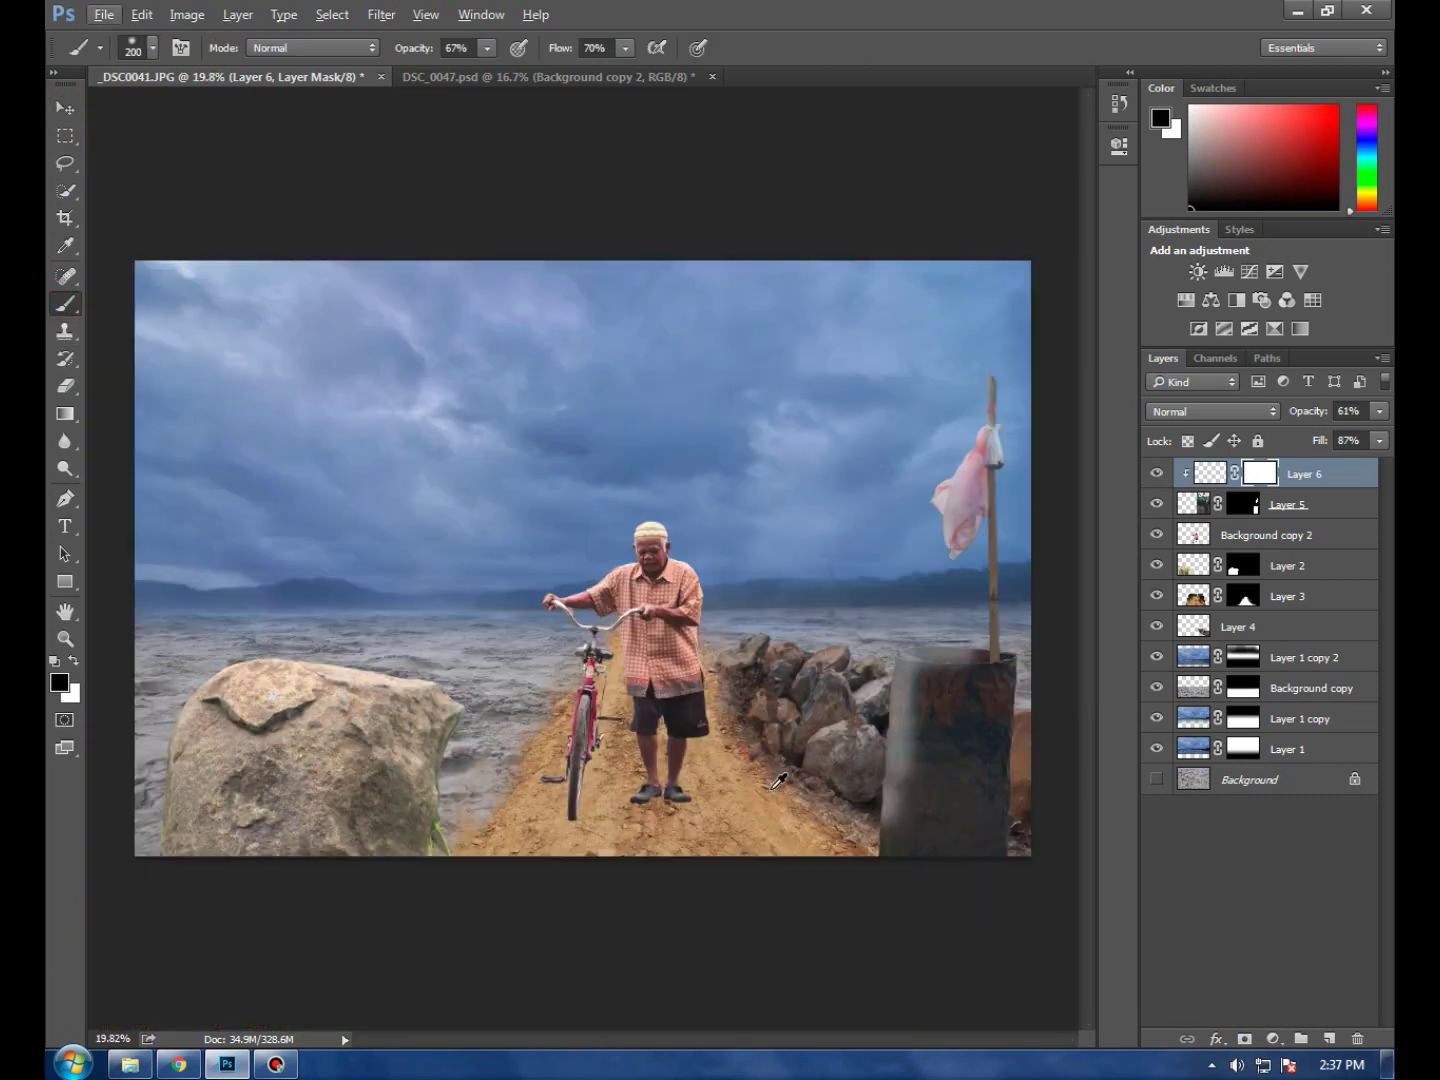
pyautogui.press(']')
pyautogui.press(']')
pyautogui.press(']')
pyautogui.press(']')
pyautogui.press(']')
pyautogui.press(']')
pyautogui.click(490, 55)
pyautogui.moveTo(447, 71); pyautogui.dragTo(455, 70)
pyautogui.click(622, 49)
pyautogui.moveTo(625, 69); pyautogui.dragTo(601, 72)
# Paint the mask to remove the glow from the lower barrel and around the flag
pyautogui.moveTo(950, 759)
pyautogui.mouseDown()
pyautogui.moveTo(945, 802)
pyautogui.moveTo(959, 733)
pyautogui.moveTo(940, 869)
pyautogui.moveTo(967, 716)
pyautogui.moveTo(956, 706)
pyautogui.mouseUp()
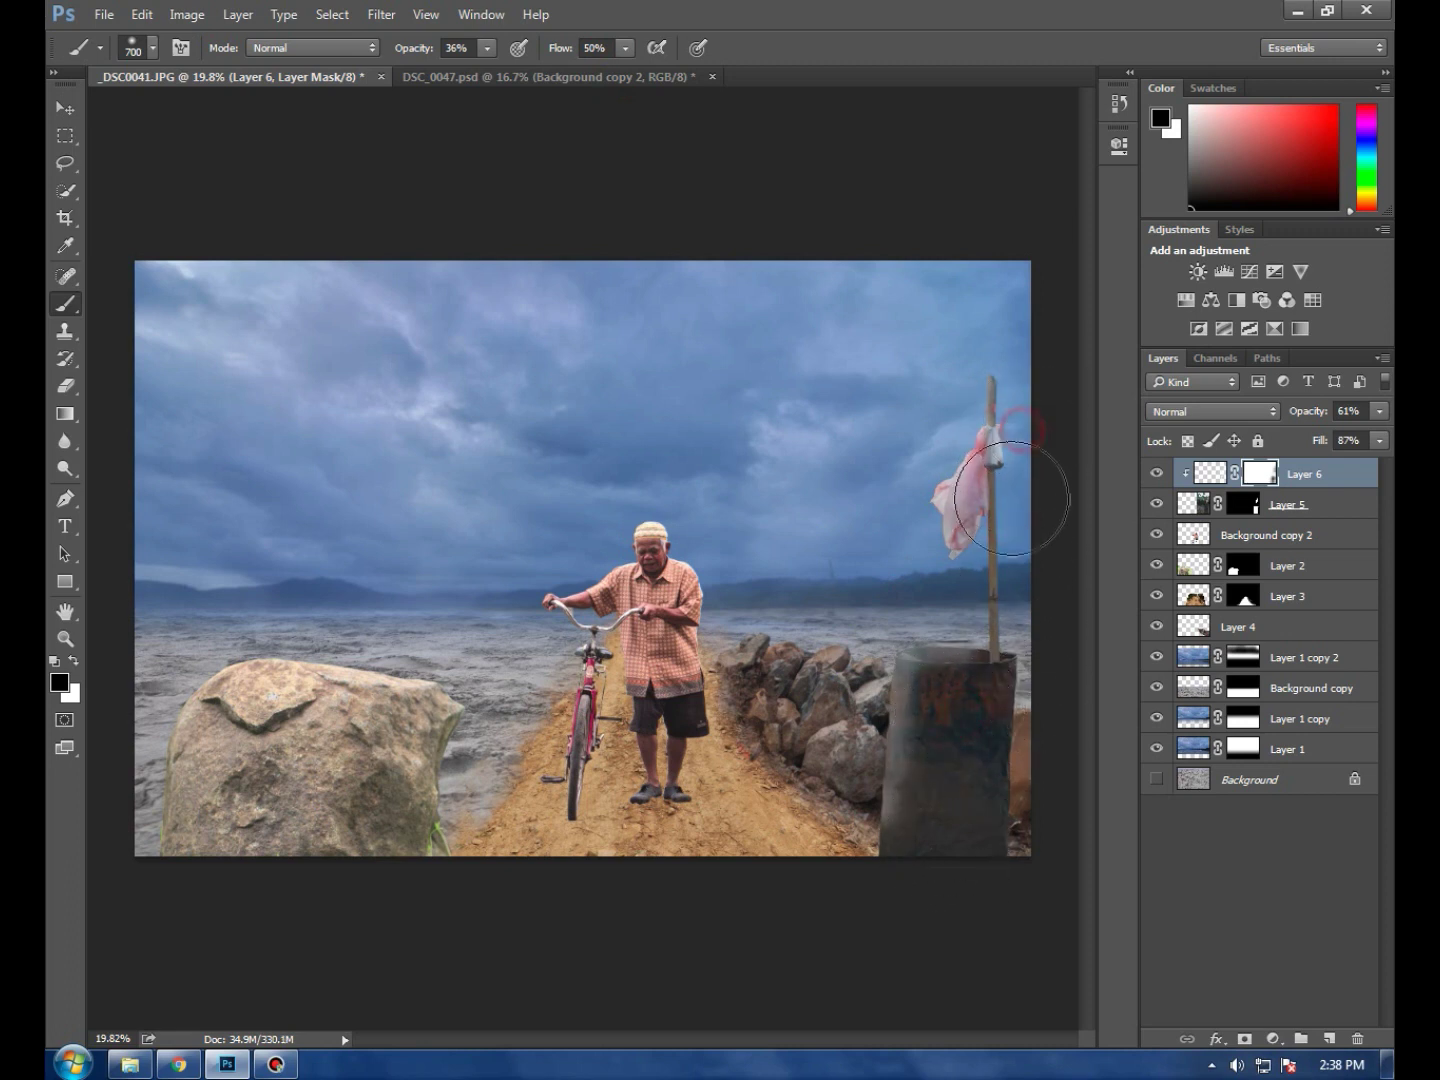
pyautogui.moveTo(1038, 540)
pyautogui.mouseDown()
pyautogui.moveTo(996, 545)
pyautogui.moveTo(1000, 534)
pyautogui.mouseUp()
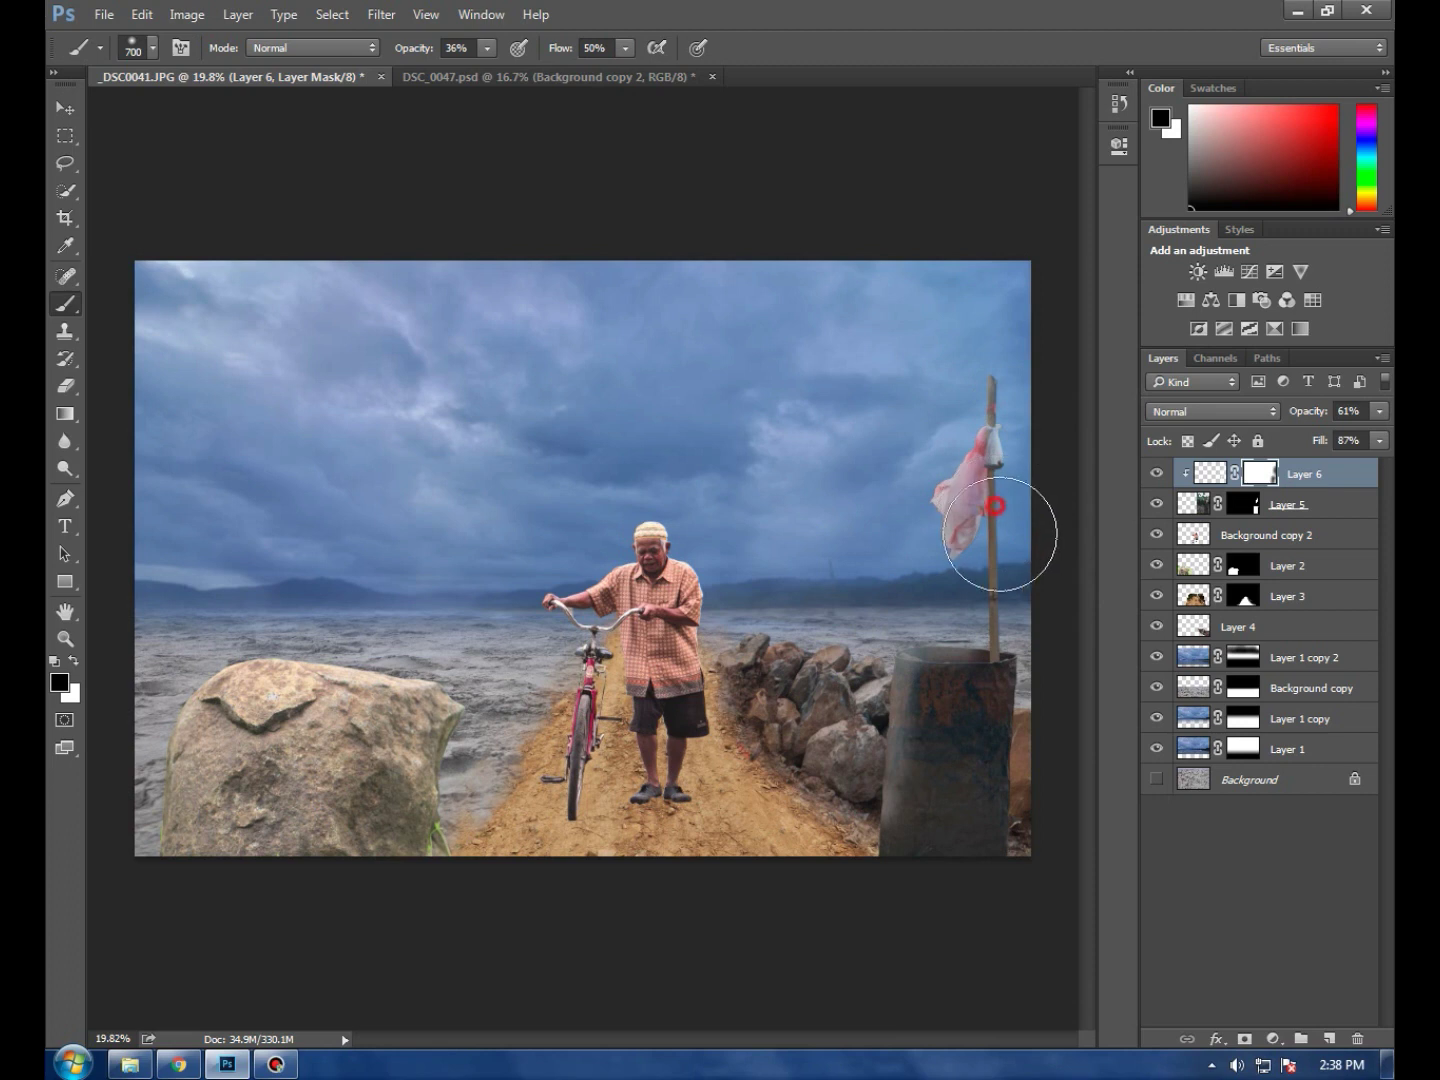
pyautogui.moveTo(935, 783); pyautogui.dragTo(942, 871)
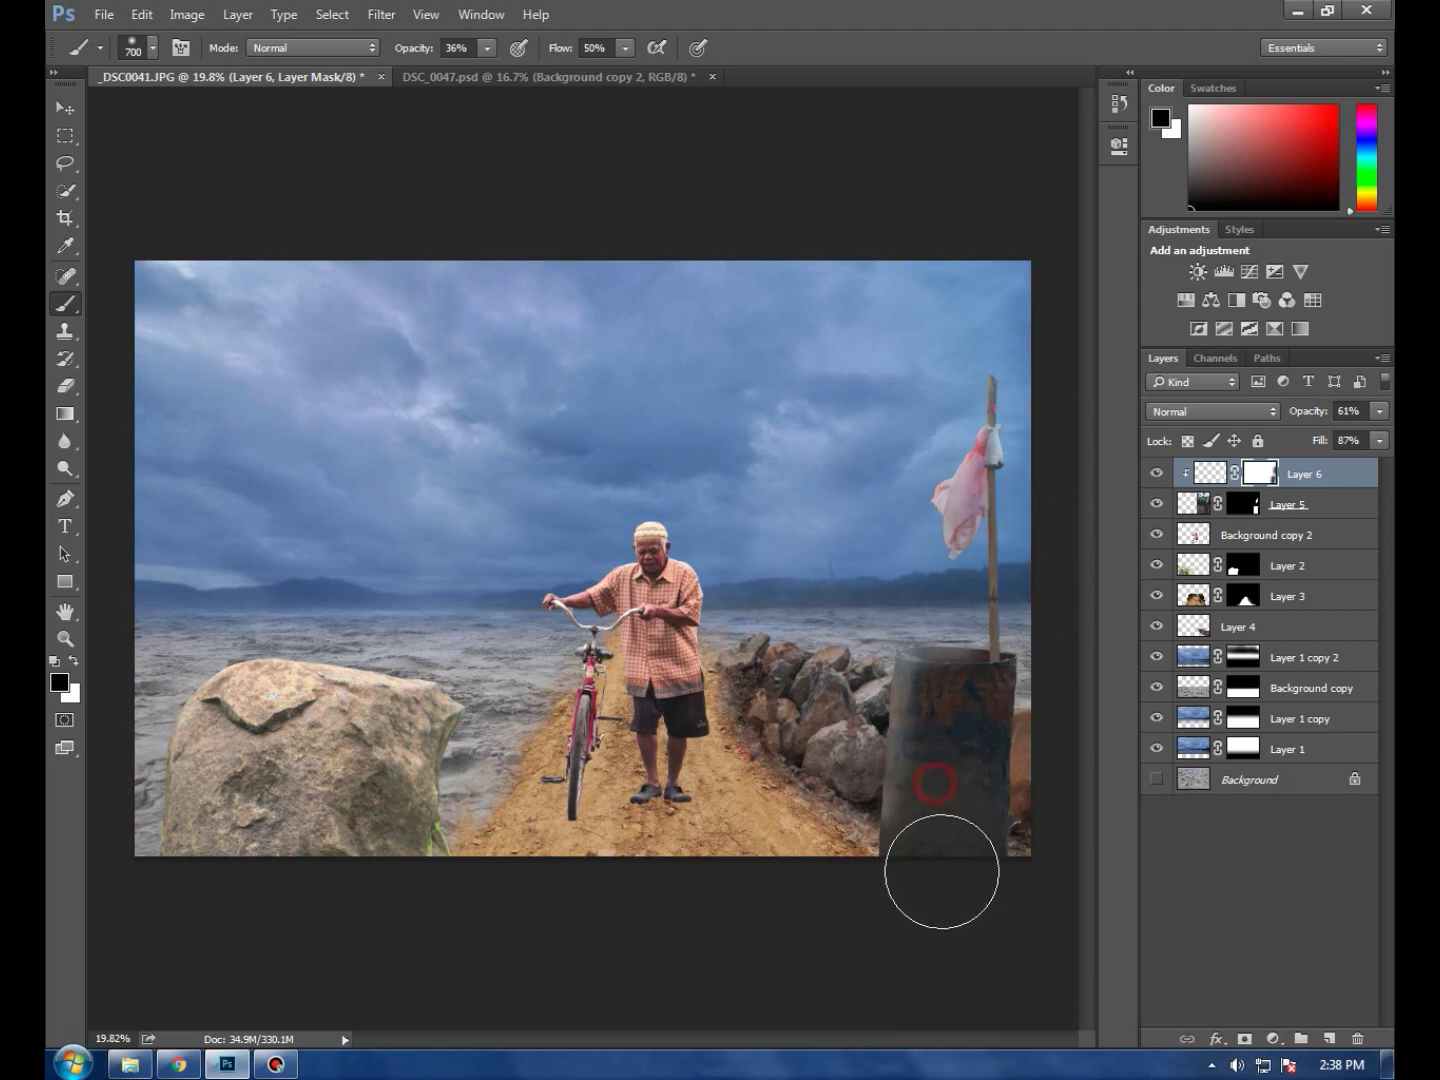
pyautogui.scroll(2, 1000, 859)
pyautogui.scroll(1, 996, 851)
# Brush more of the barrel and flag glow away on Layer 6's mask with a smaller brush
pyautogui.click(1208, 477)
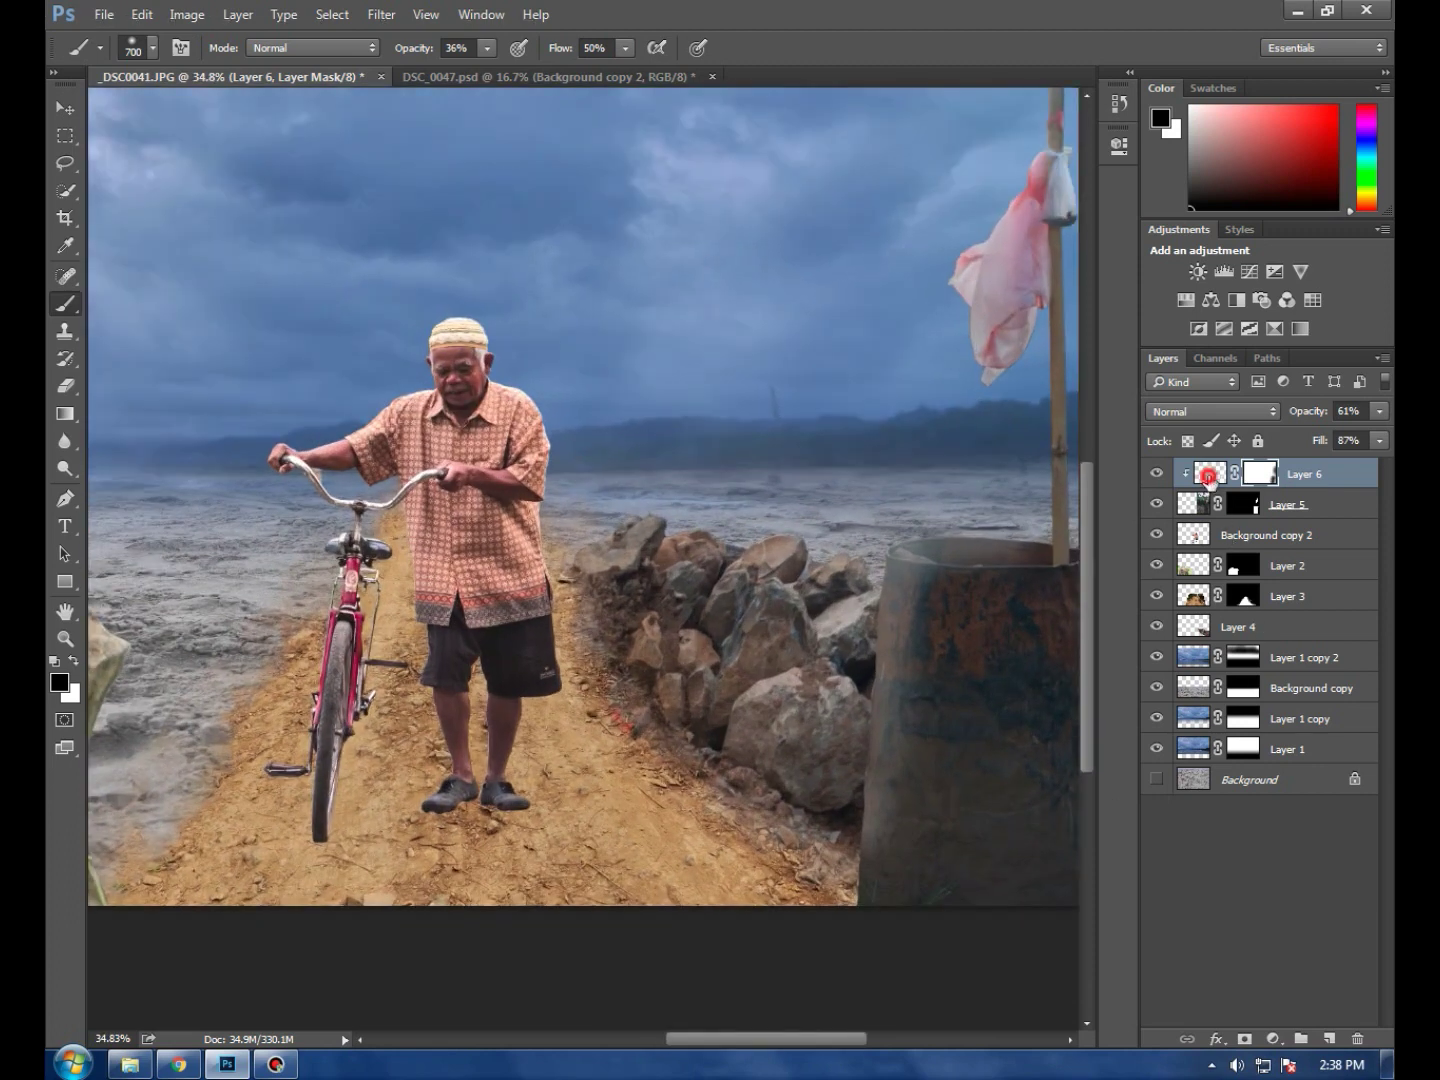
pyautogui.press('x')
pyautogui.press('[')
pyautogui.press('[')
pyautogui.press('[')
pyautogui.press('[')
pyautogui.press('[')
pyautogui.press('[')
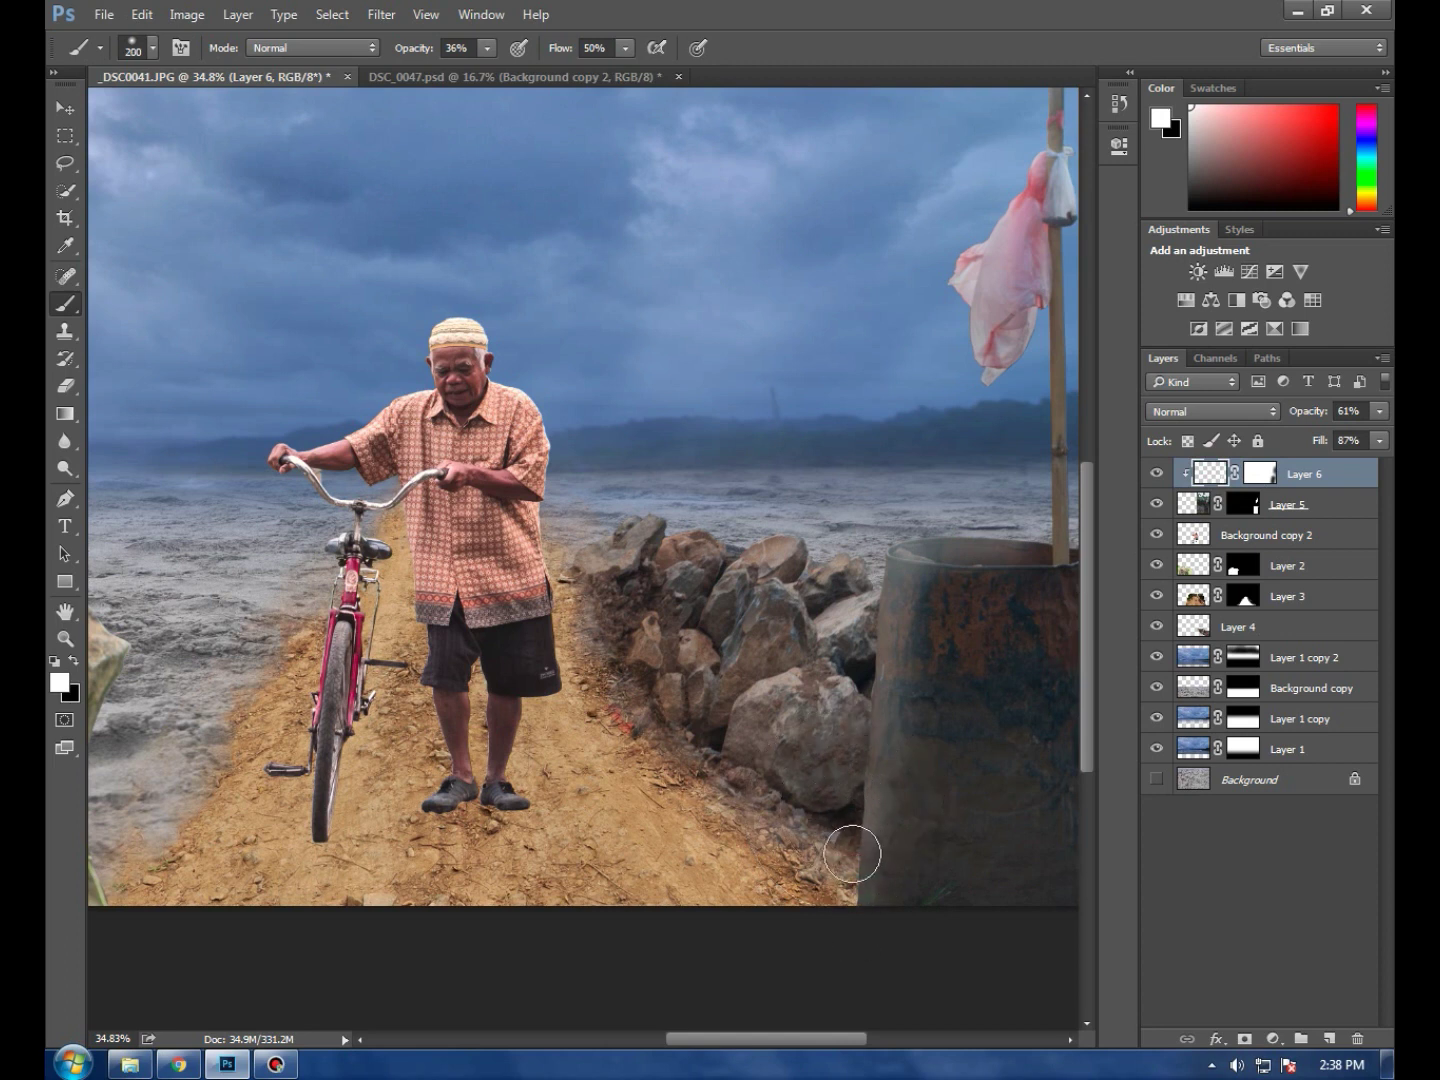
pyautogui.scroll(1, 820, 680)
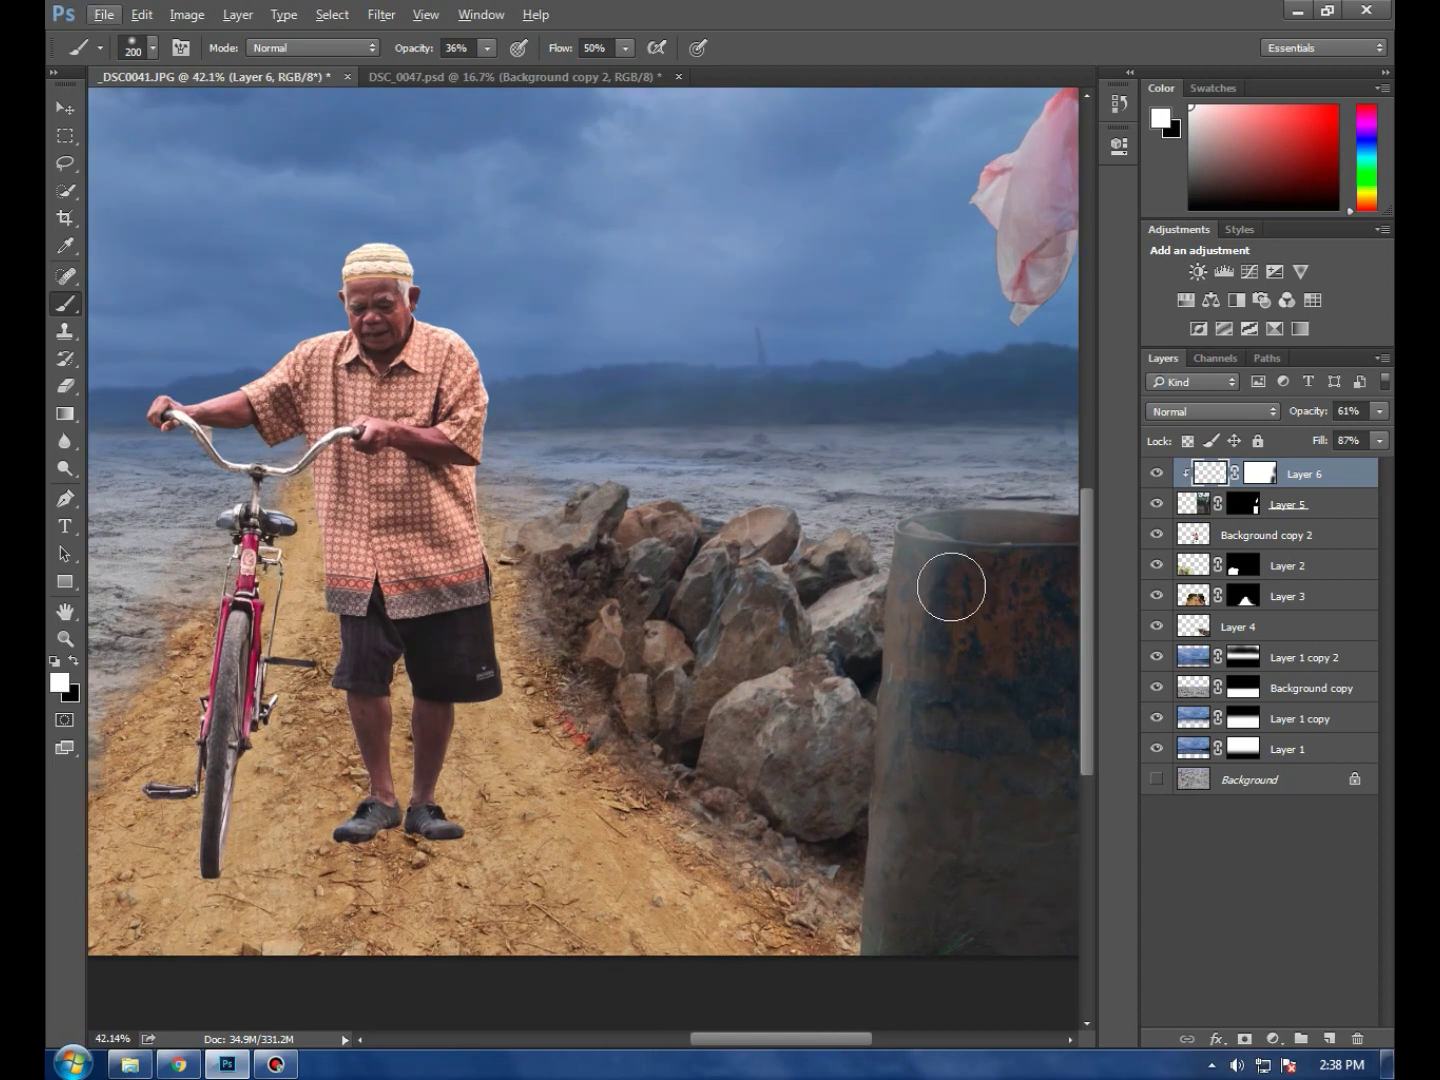
pyautogui.click(1266, 480)
pyautogui.press('x')
pyautogui.moveTo(967, 590)
pyautogui.mouseDown()
pyautogui.moveTo(955, 589)
pyautogui.moveTo(959, 611)
pyautogui.moveTo(939, 609)
pyautogui.moveTo(932, 752)
pyautogui.mouseUp()
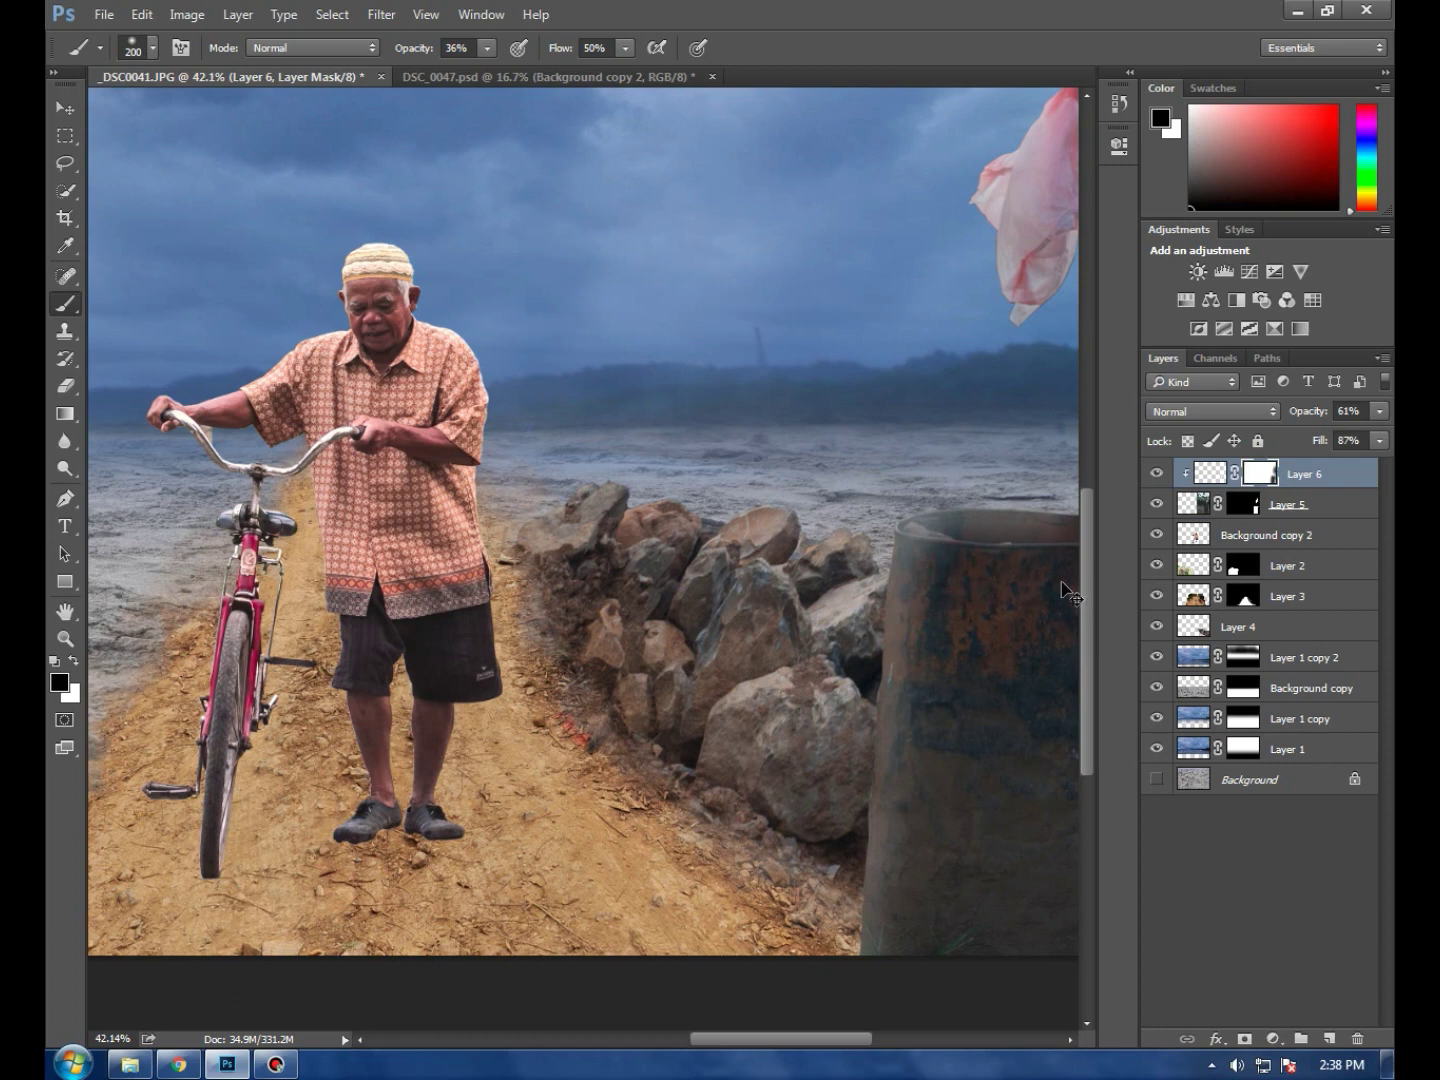
pyautogui.moveTo(1050, 565); pyautogui.dragTo(880, 560)
pyautogui.scroll(3, 986, 600)
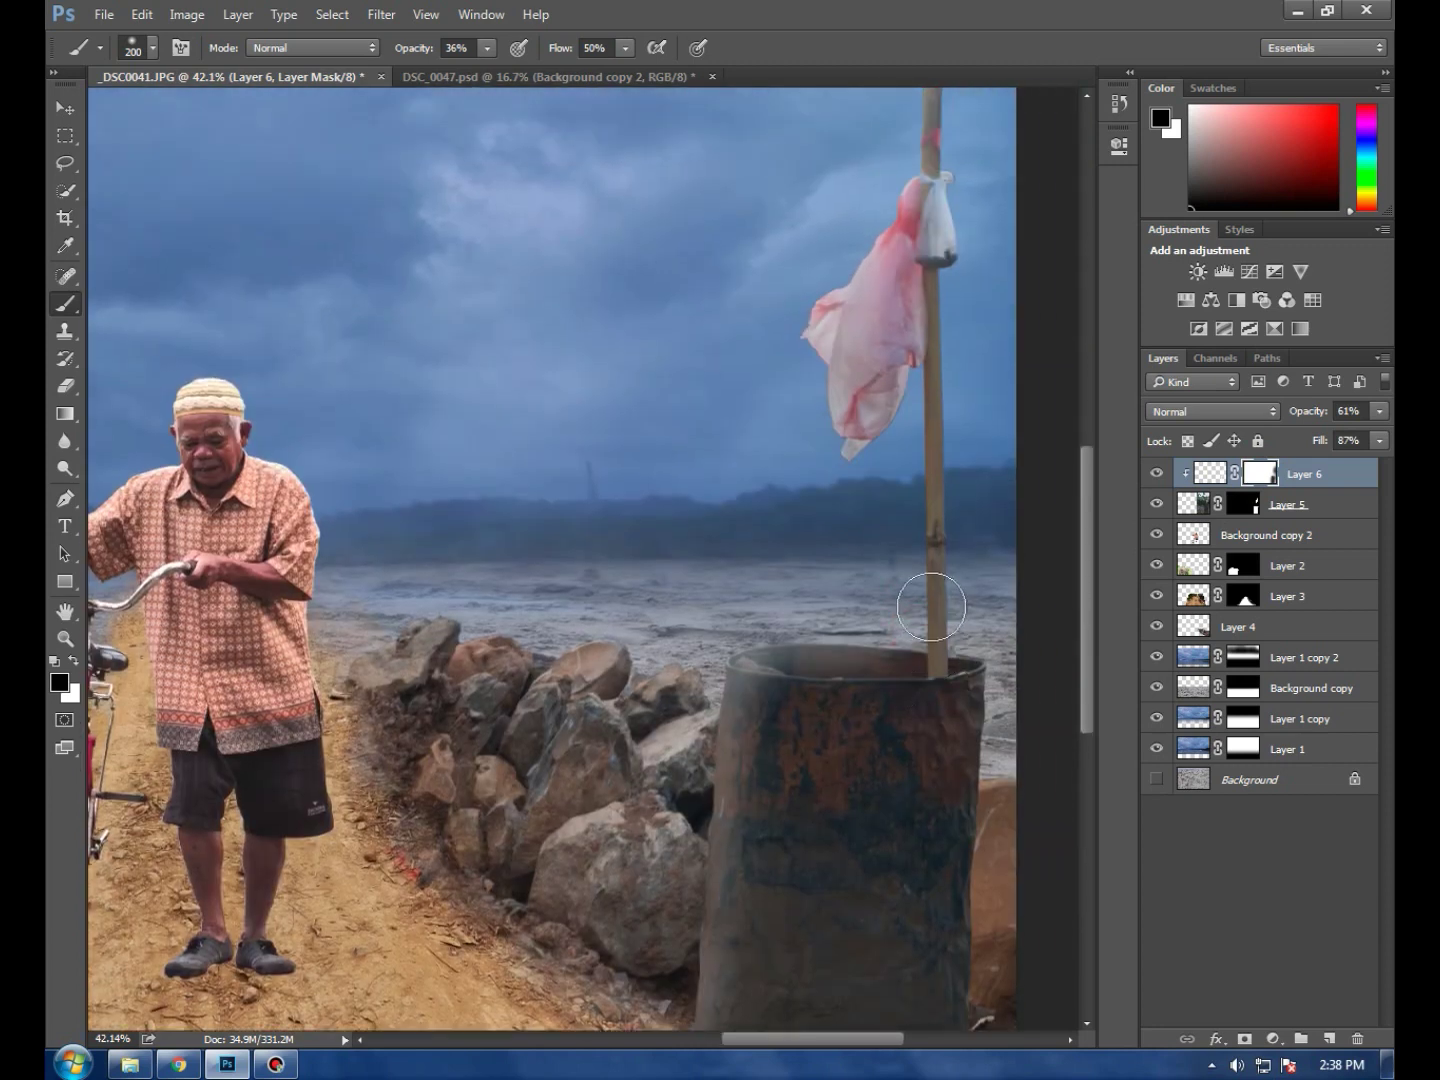
pyautogui.scroll(2, 931, 600)
pyautogui.scroll(-3, 780, 560)
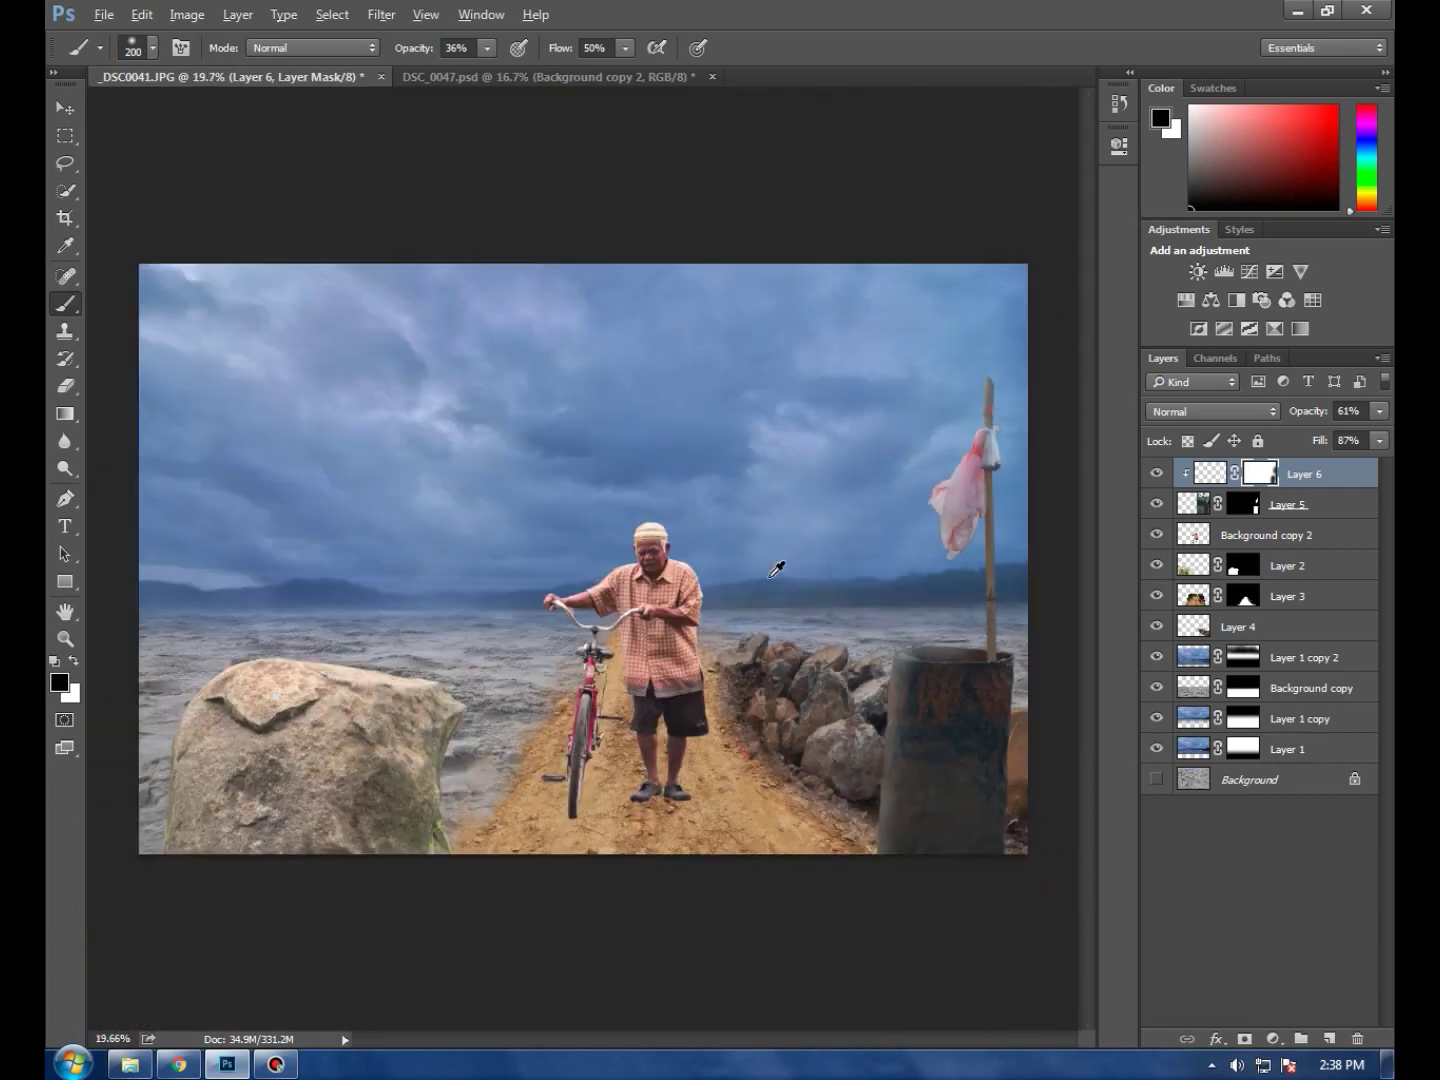
pyautogui.scroll(2, 814, 520)
pyautogui.hscroll(4, 844, 554)
pyautogui.hscroll(1, 894, 630)
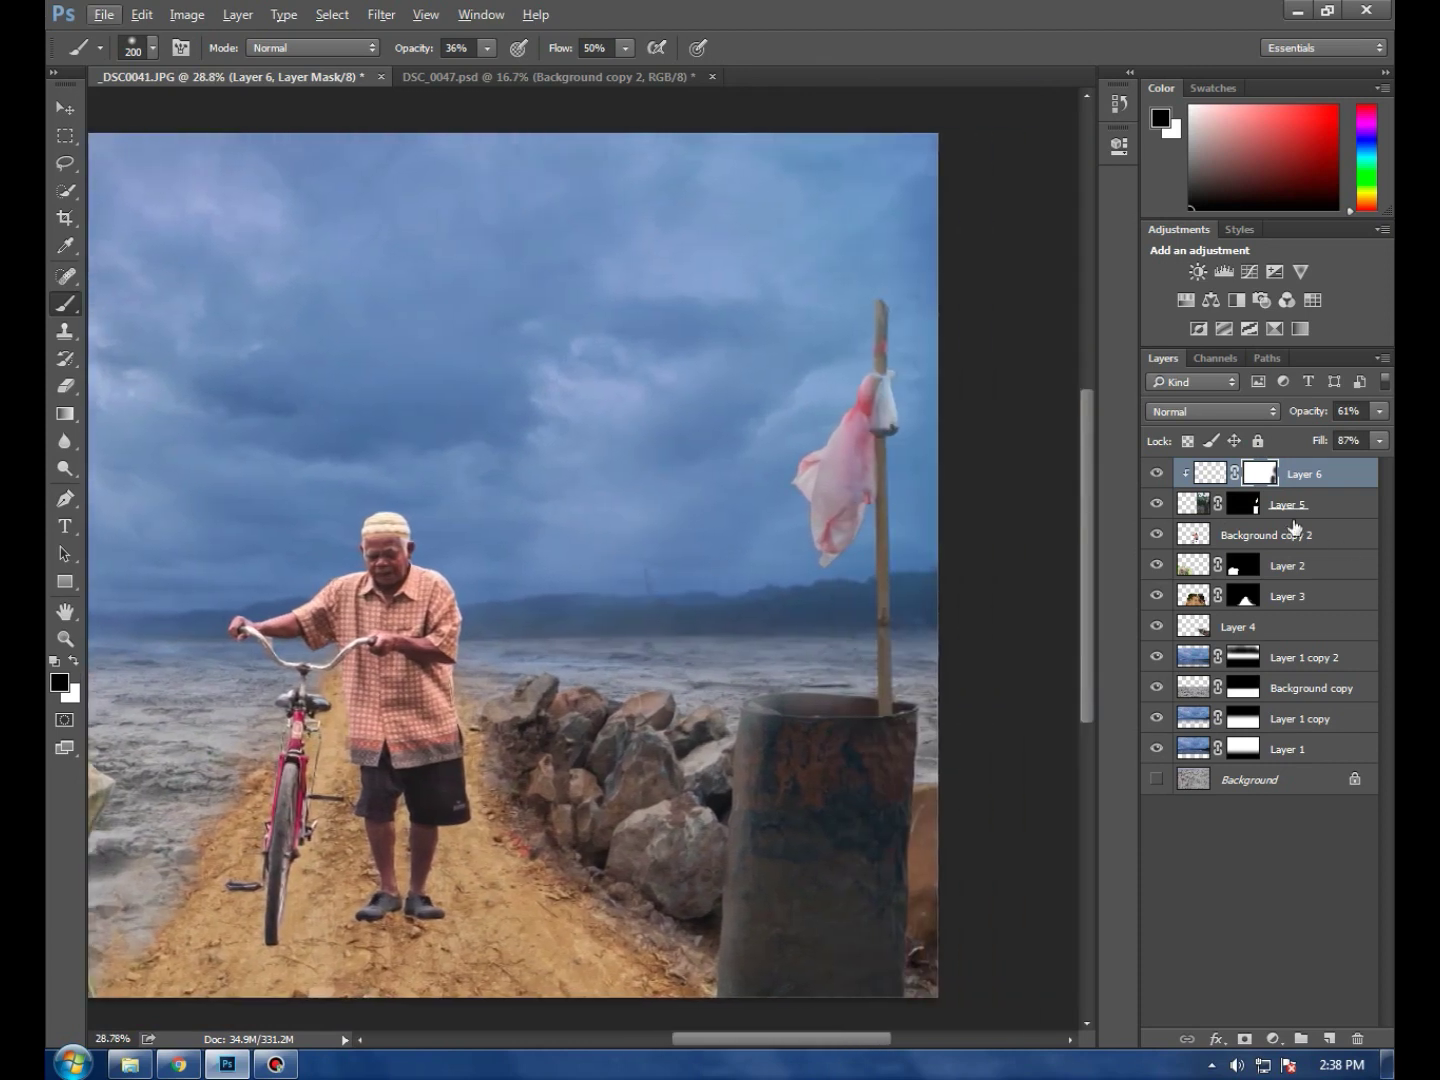
pyautogui.click(1305, 502)
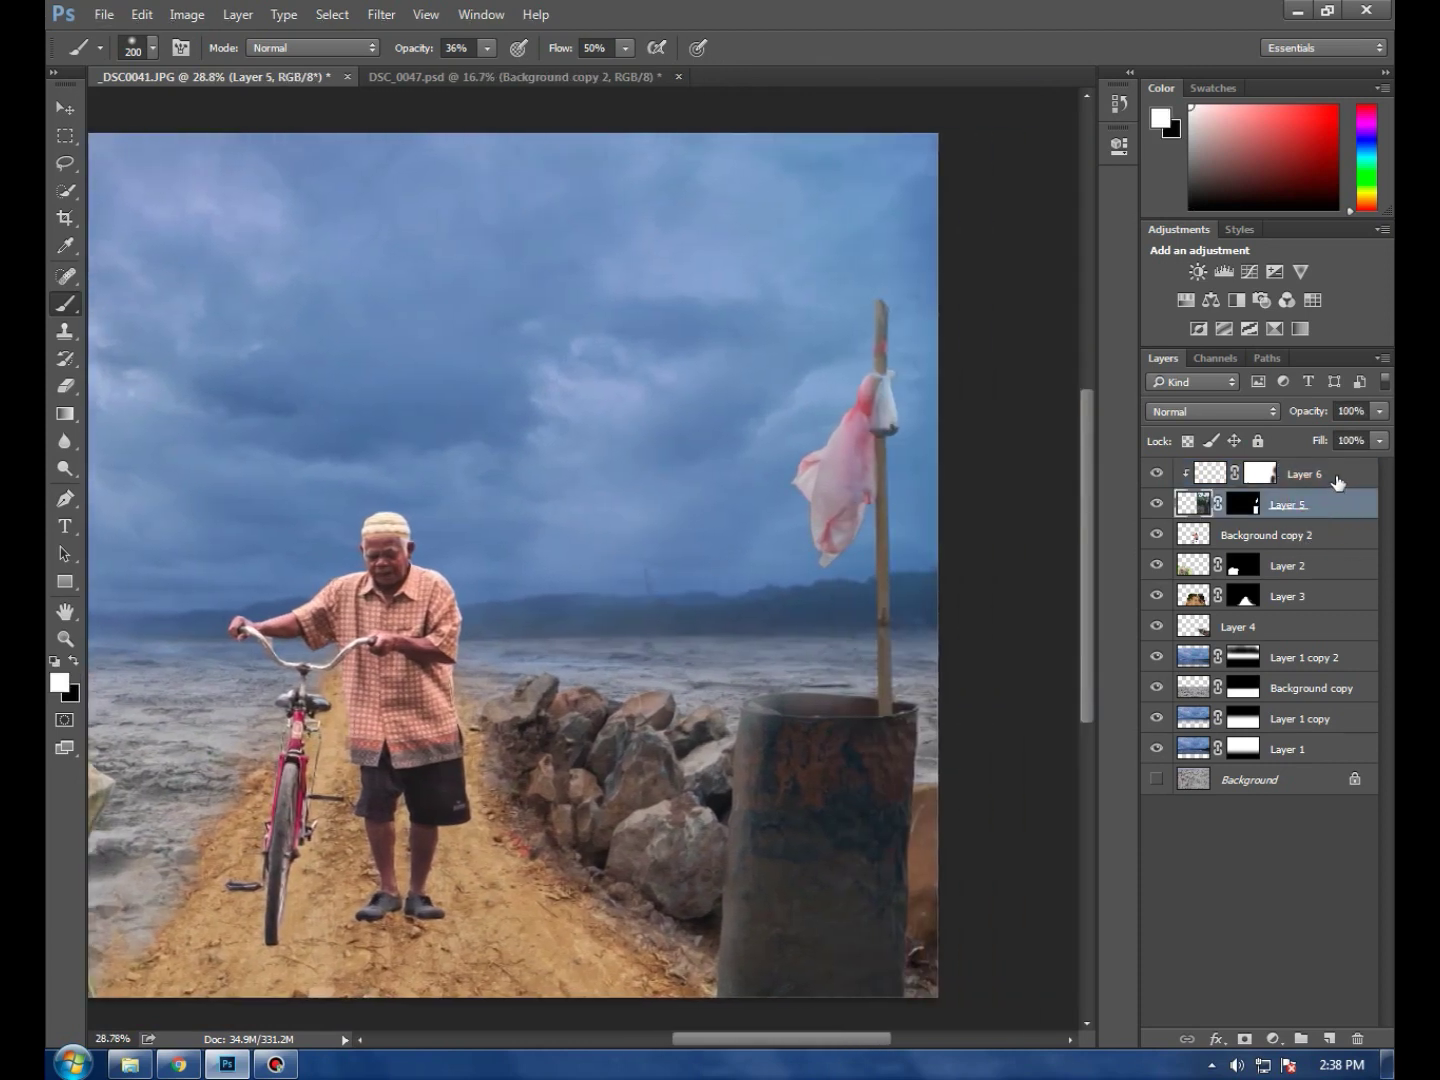
# Add a Brightness/Contrast adjustment over Layer 5 with brightness about 26 and contrast 19
pyautogui.click(1273, 1039)
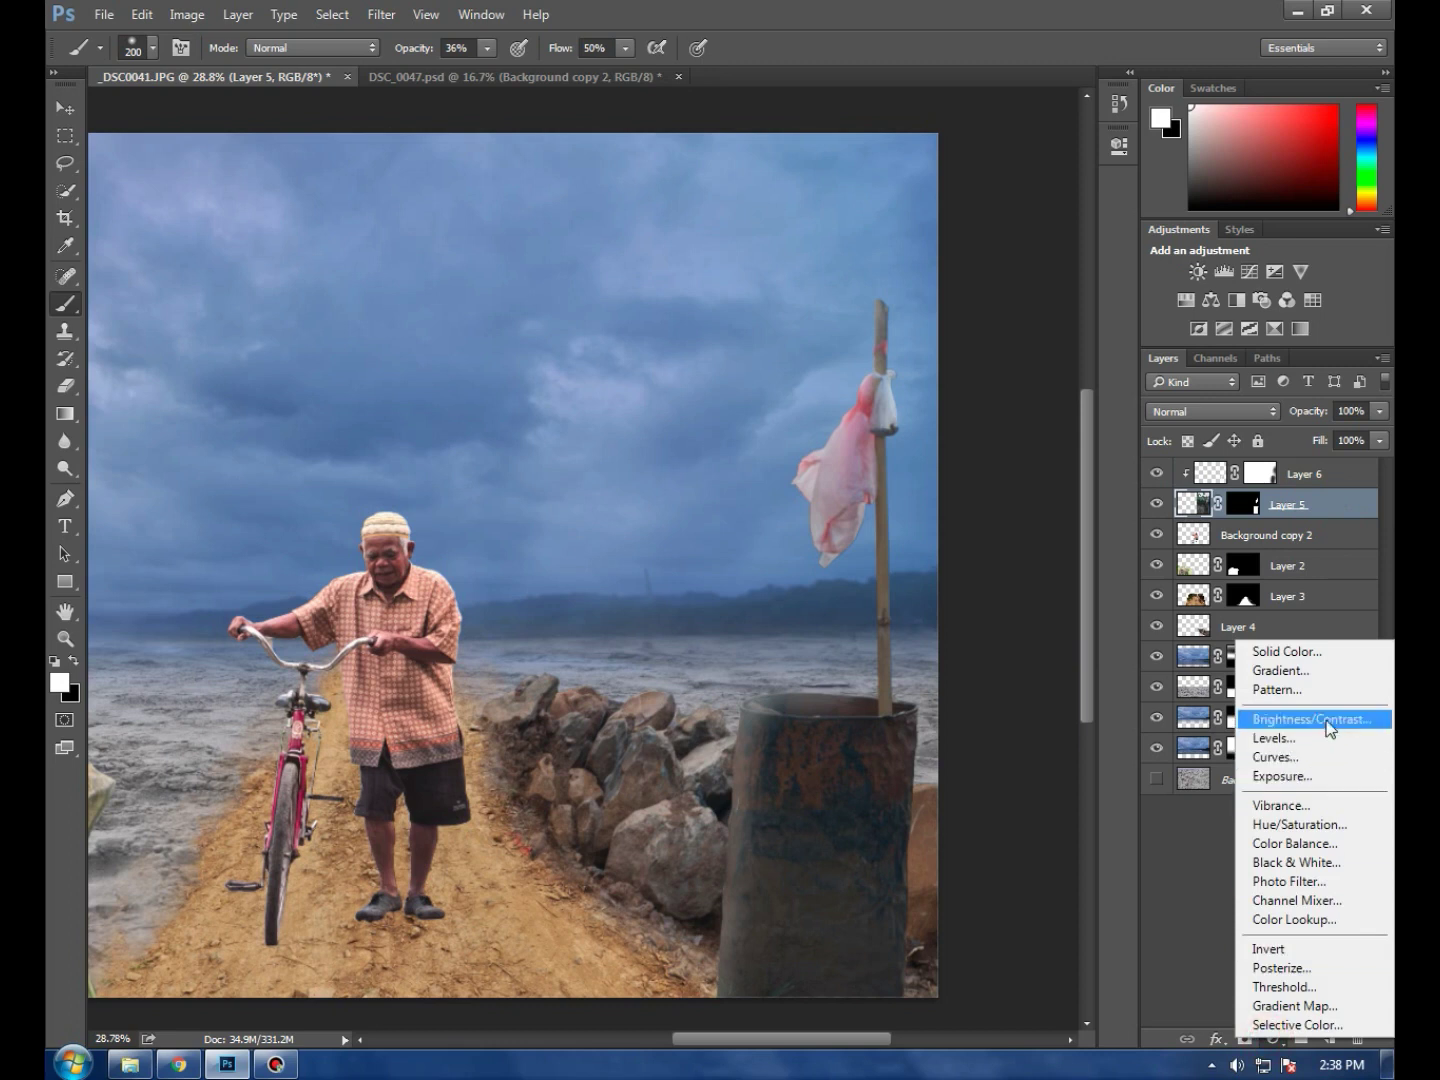
pyautogui.click(1319, 719)
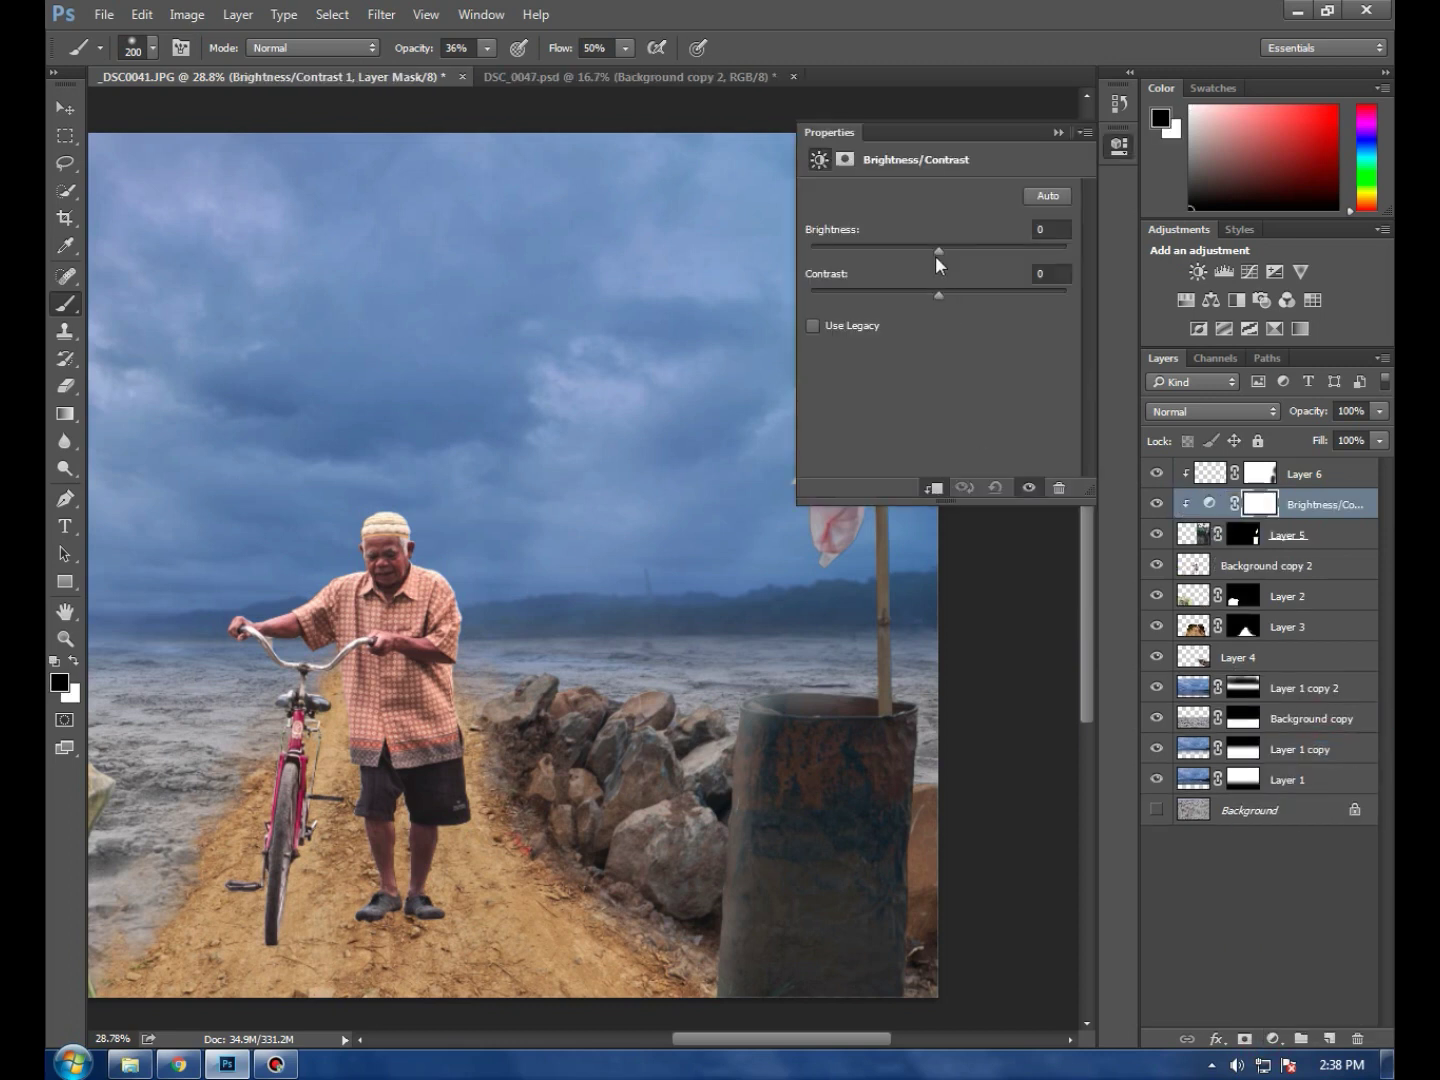
pyautogui.moveTo(939, 251)
pyautogui.mouseDown()
pyautogui.moveTo(977, 292)
pyautogui.moveTo(963, 249)
pyautogui.mouseUp()
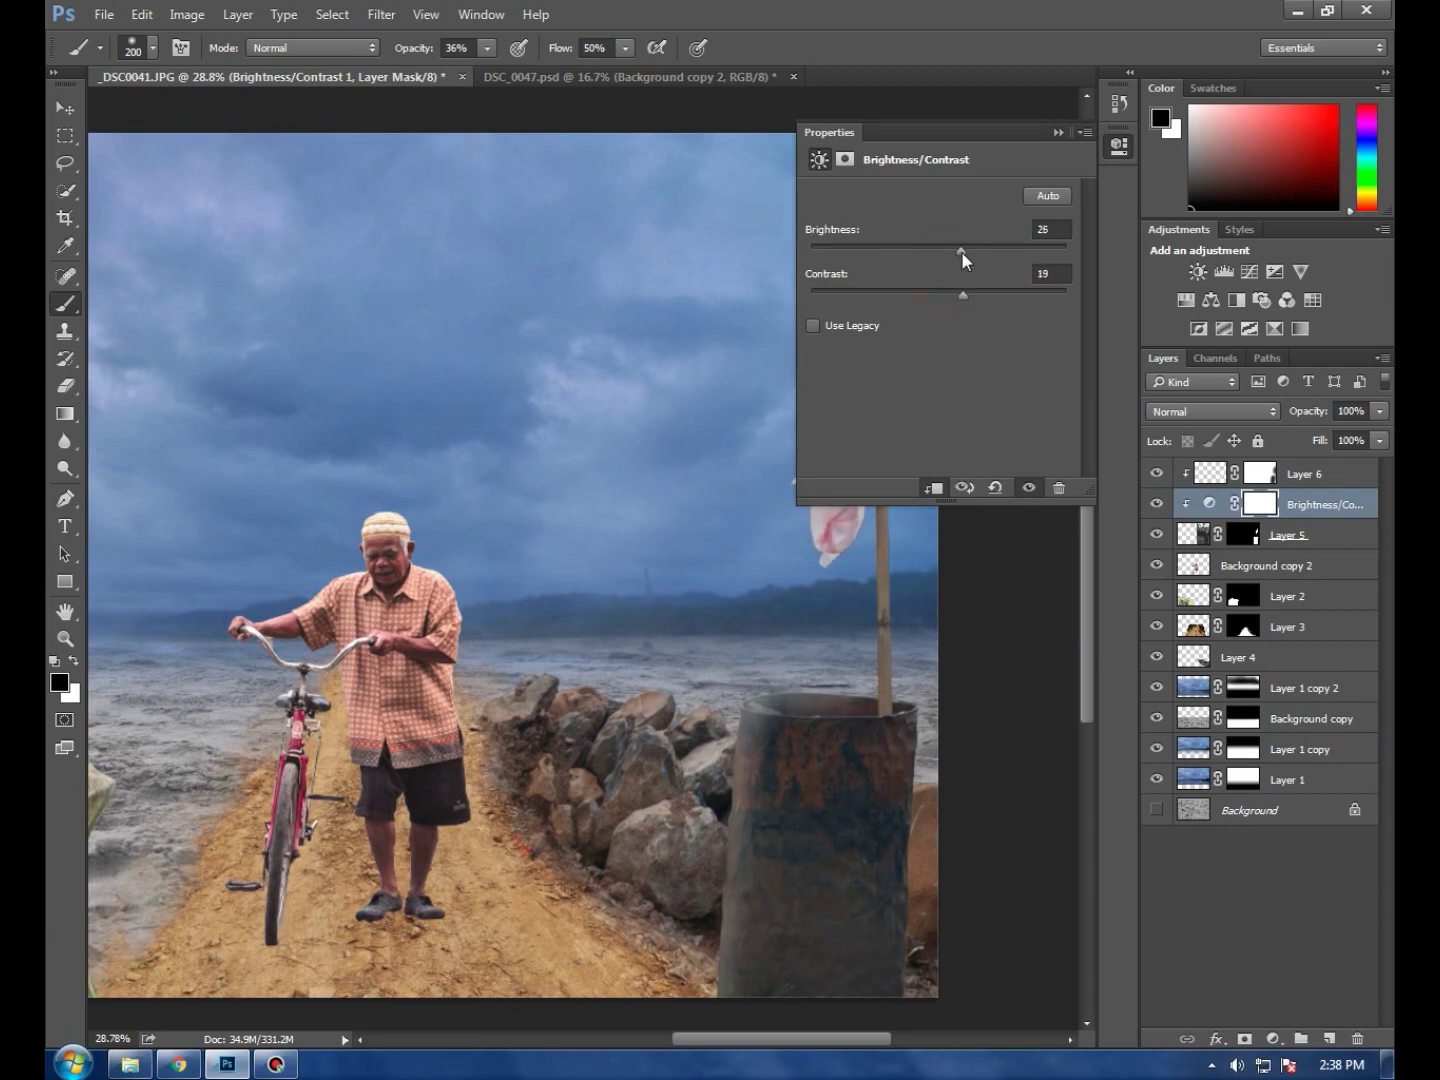
pyautogui.click(1057, 132)
pyautogui.click(1320, 472)
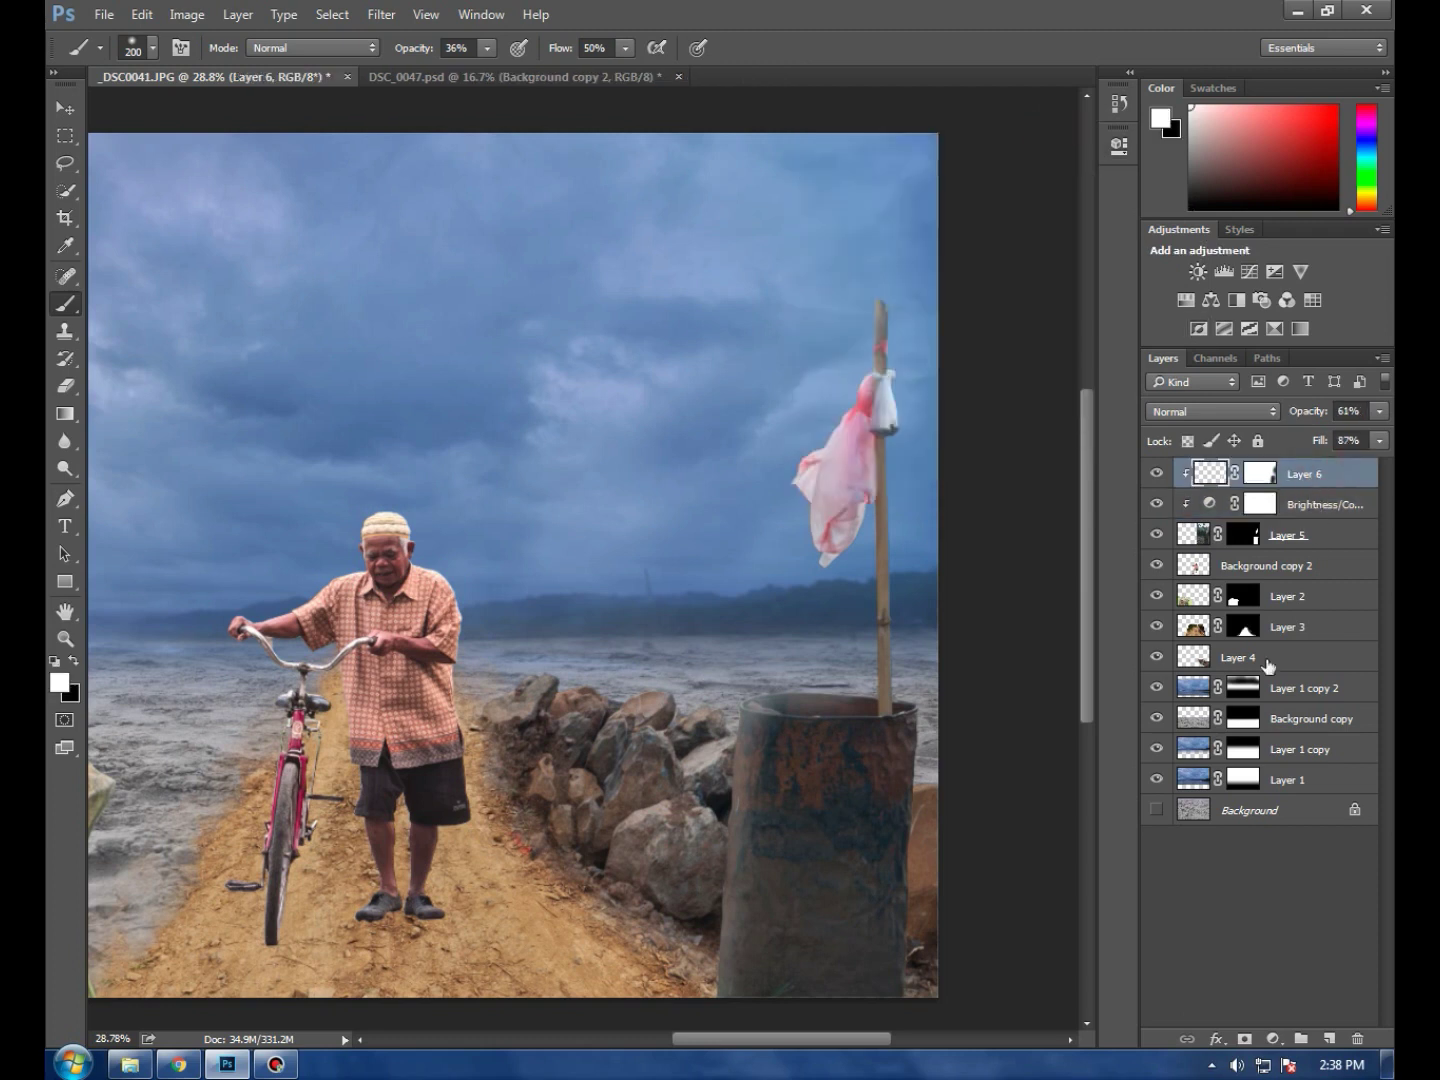
# Add a new Layer 7 above Layer 6 and fill it with a diagonal gradient
pyautogui.click(1244, 1039)
pyautogui.hotkey('ctrl', 'z')
pyautogui.click(1328, 1040)
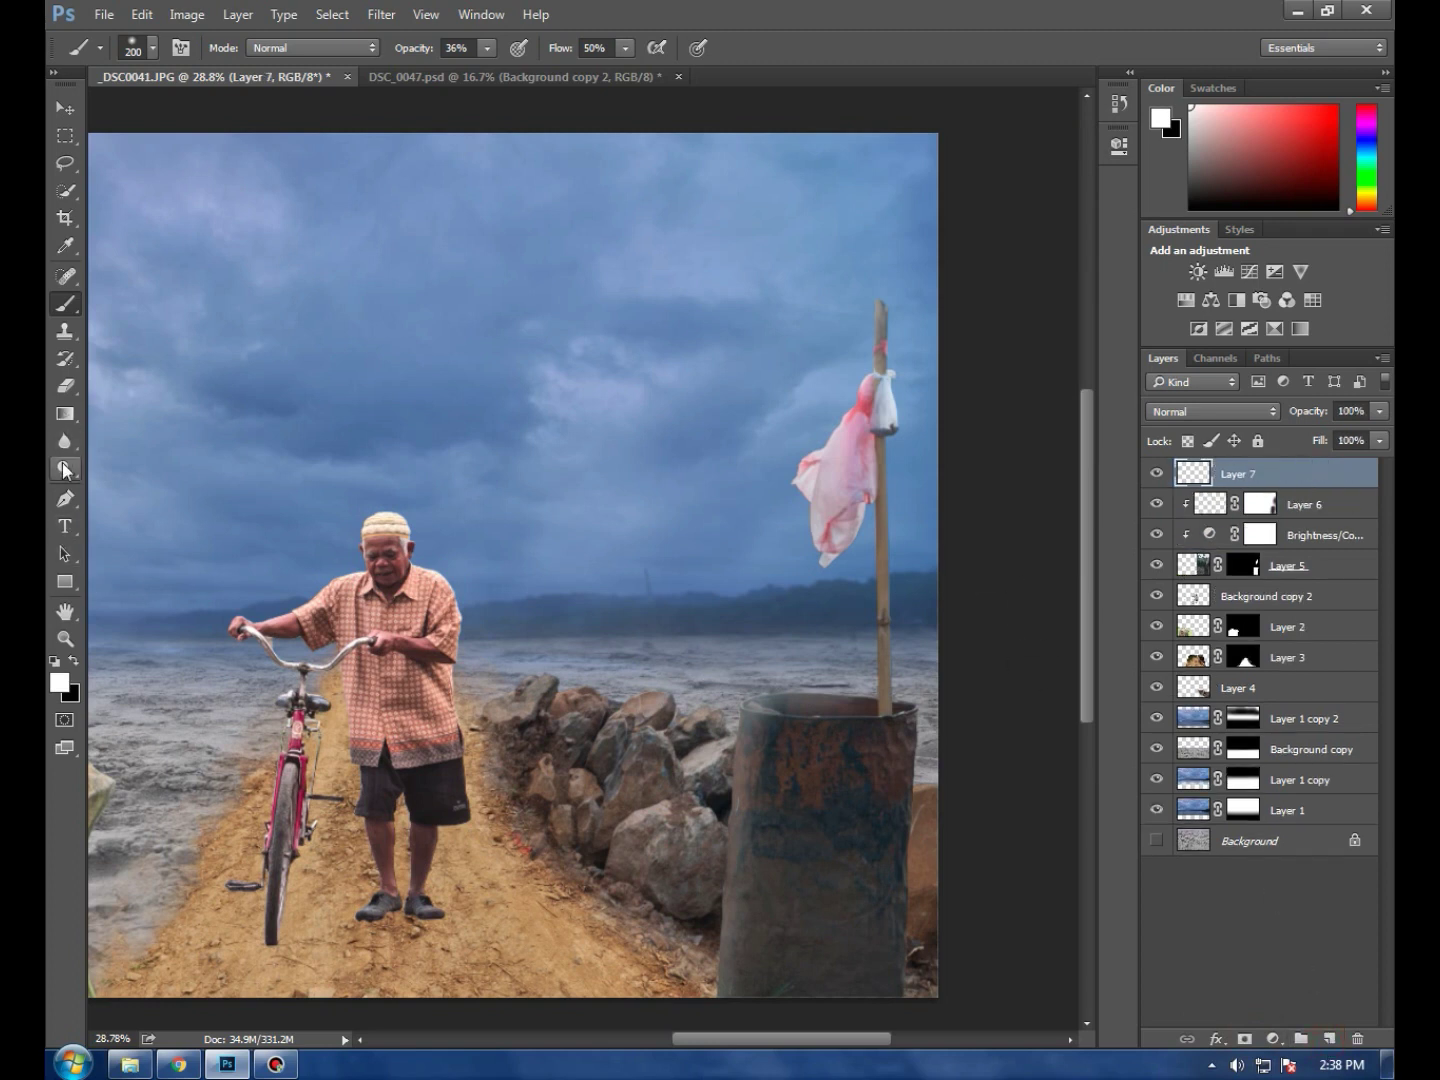
pyautogui.click(65, 417)
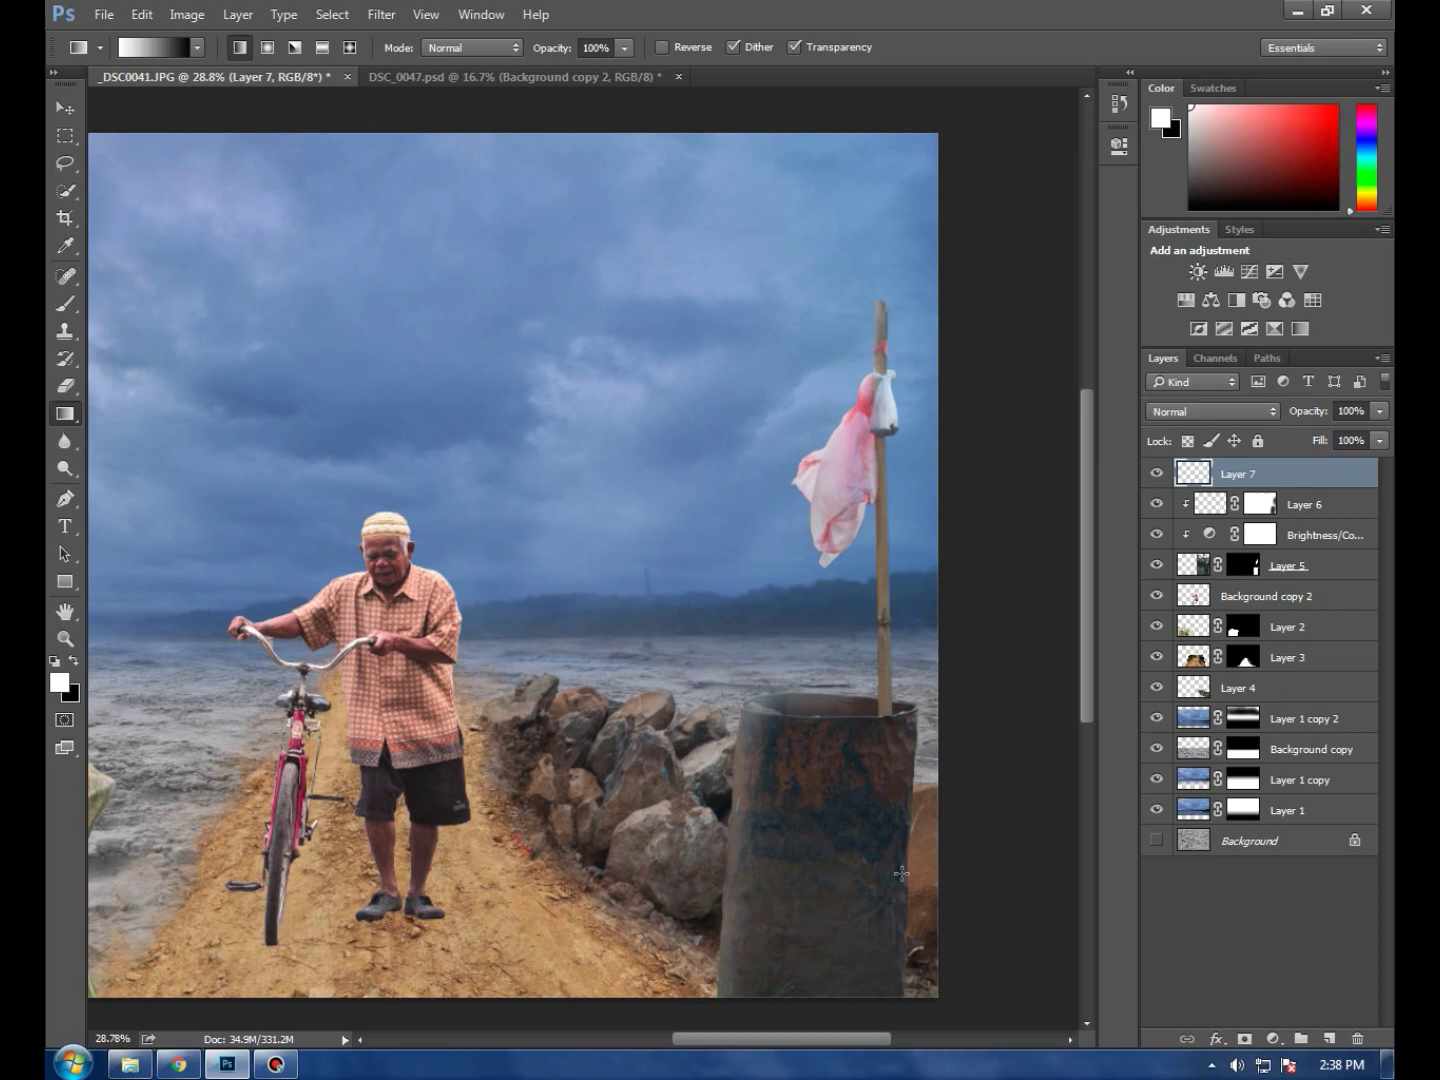
pyautogui.moveTo(616, 760); pyautogui.dragTo(912, 759)
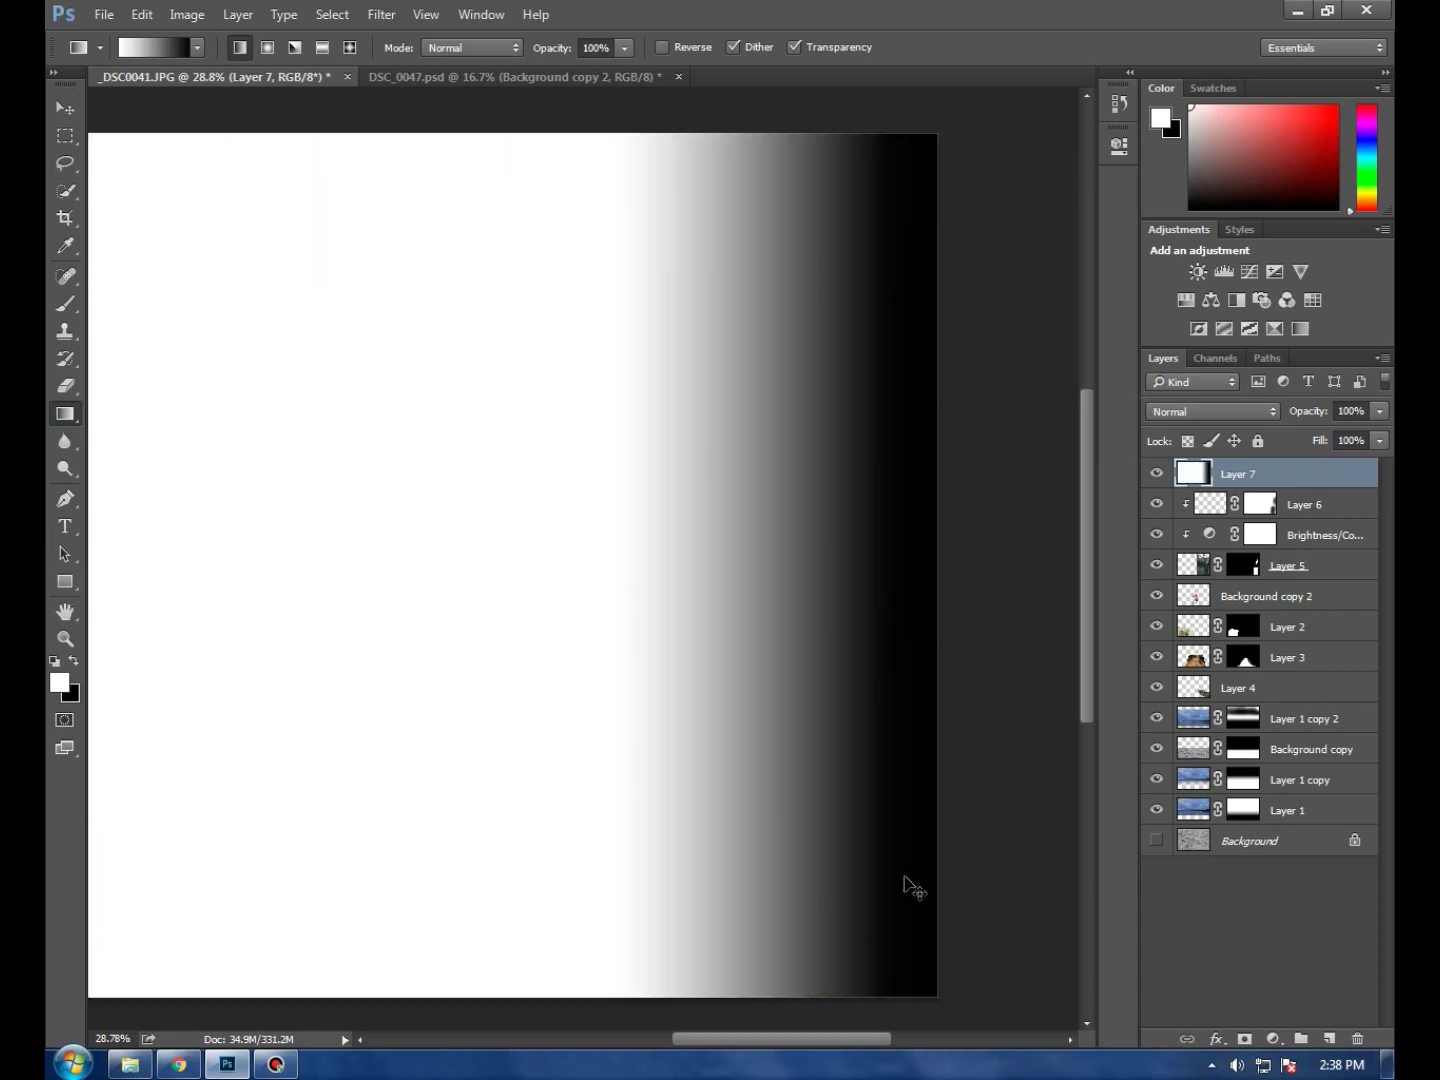
pyautogui.hotkey('ctrl', 'z')
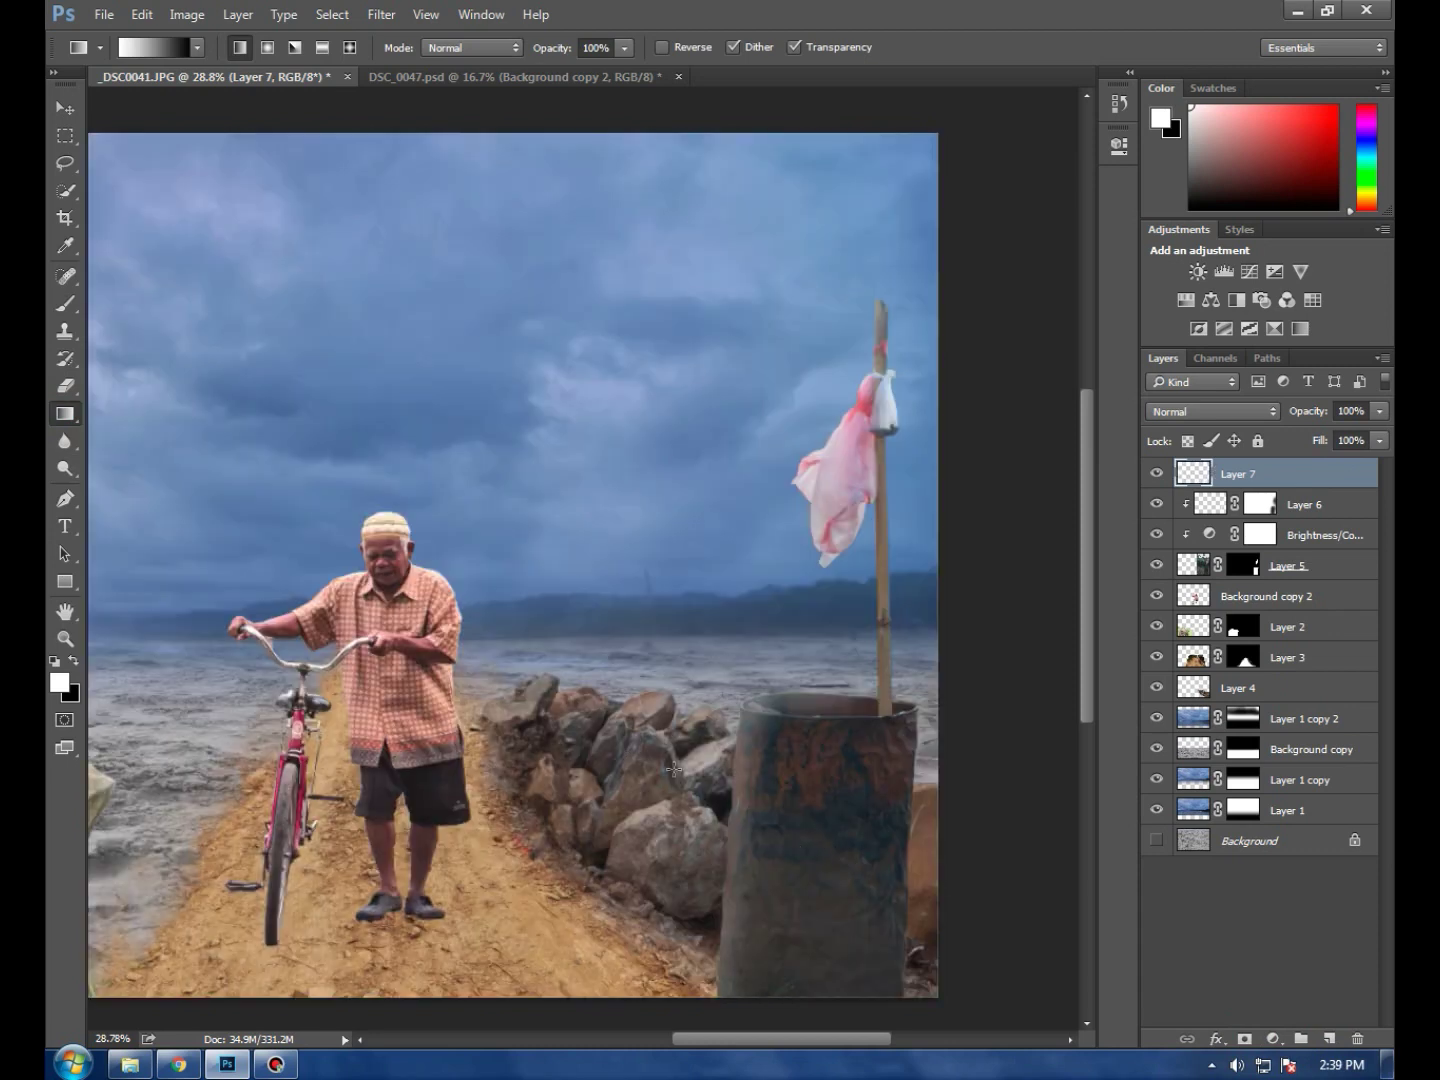
pyautogui.moveTo(524, 679)
pyautogui.mouseDown()
pyautogui.moveTo(830, 787)
pyautogui.moveTo(916, 797)
pyautogui.mouseUp()
pyautogui.hotkey('ctrl', 'z')
pyautogui.moveTo(636, 669)
pyautogui.mouseDown()
pyautogui.moveTo(850, 727)
pyautogui.moveTo(1005, 808)
pyautogui.mouseUp()
# Clip Layer 7 to Layer 6 and blend it in Multiply at 27% opacity
pyautogui.rightClick(1253, 467)
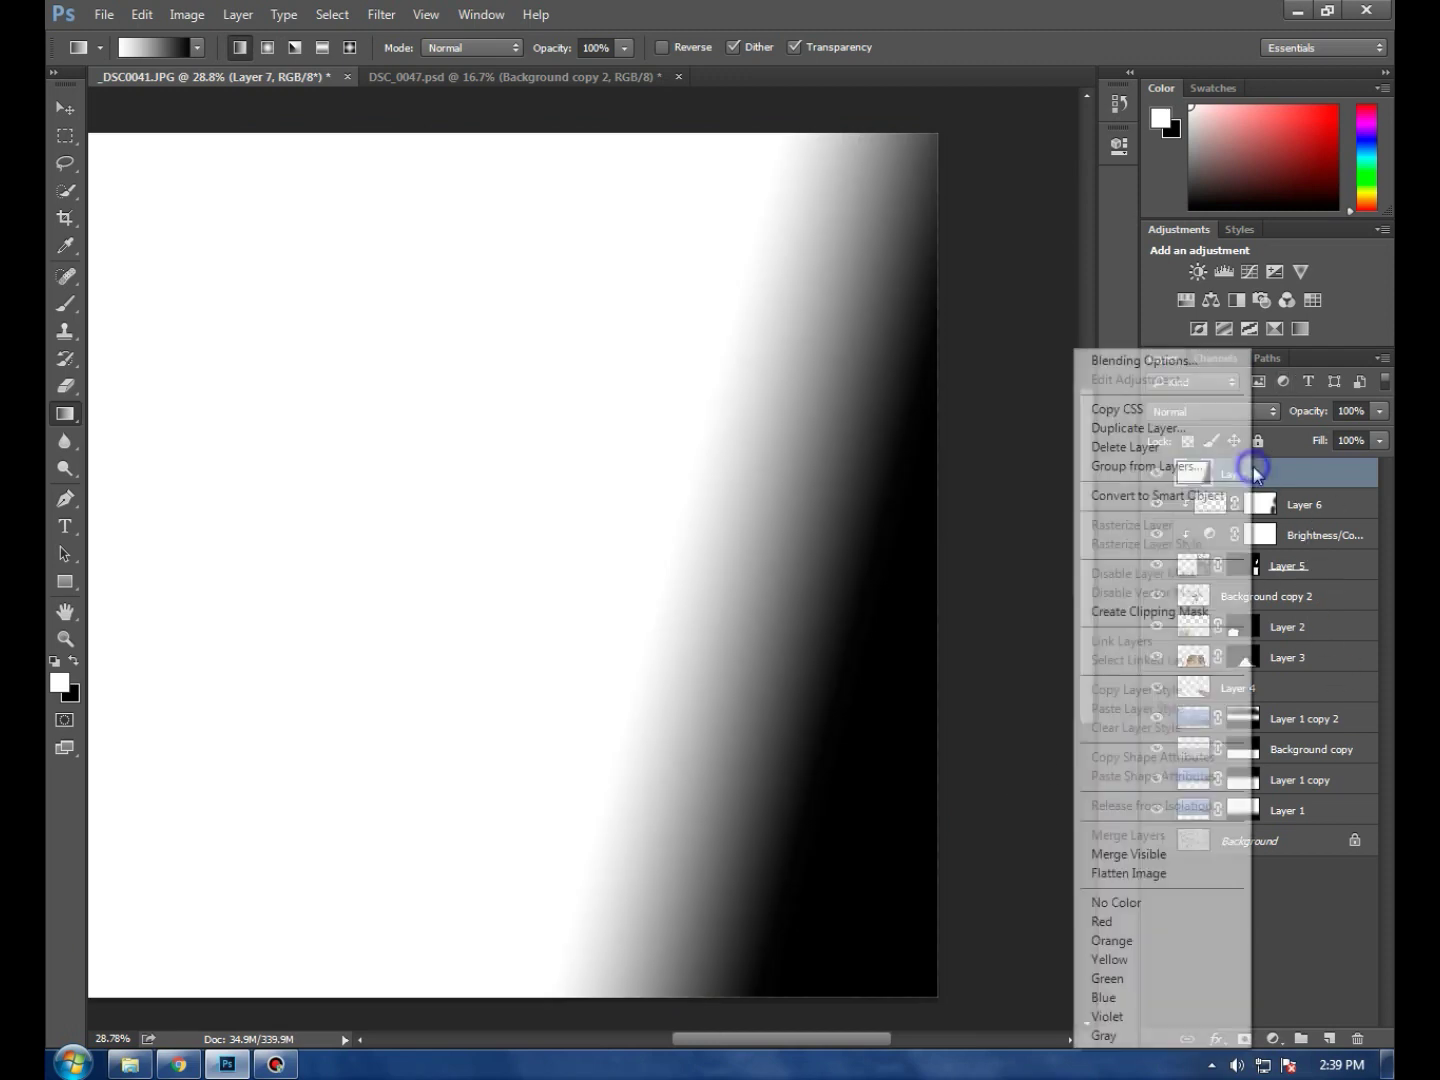
pyautogui.click(1159, 610)
pyautogui.press('v')
pyautogui.click(1219, 420)
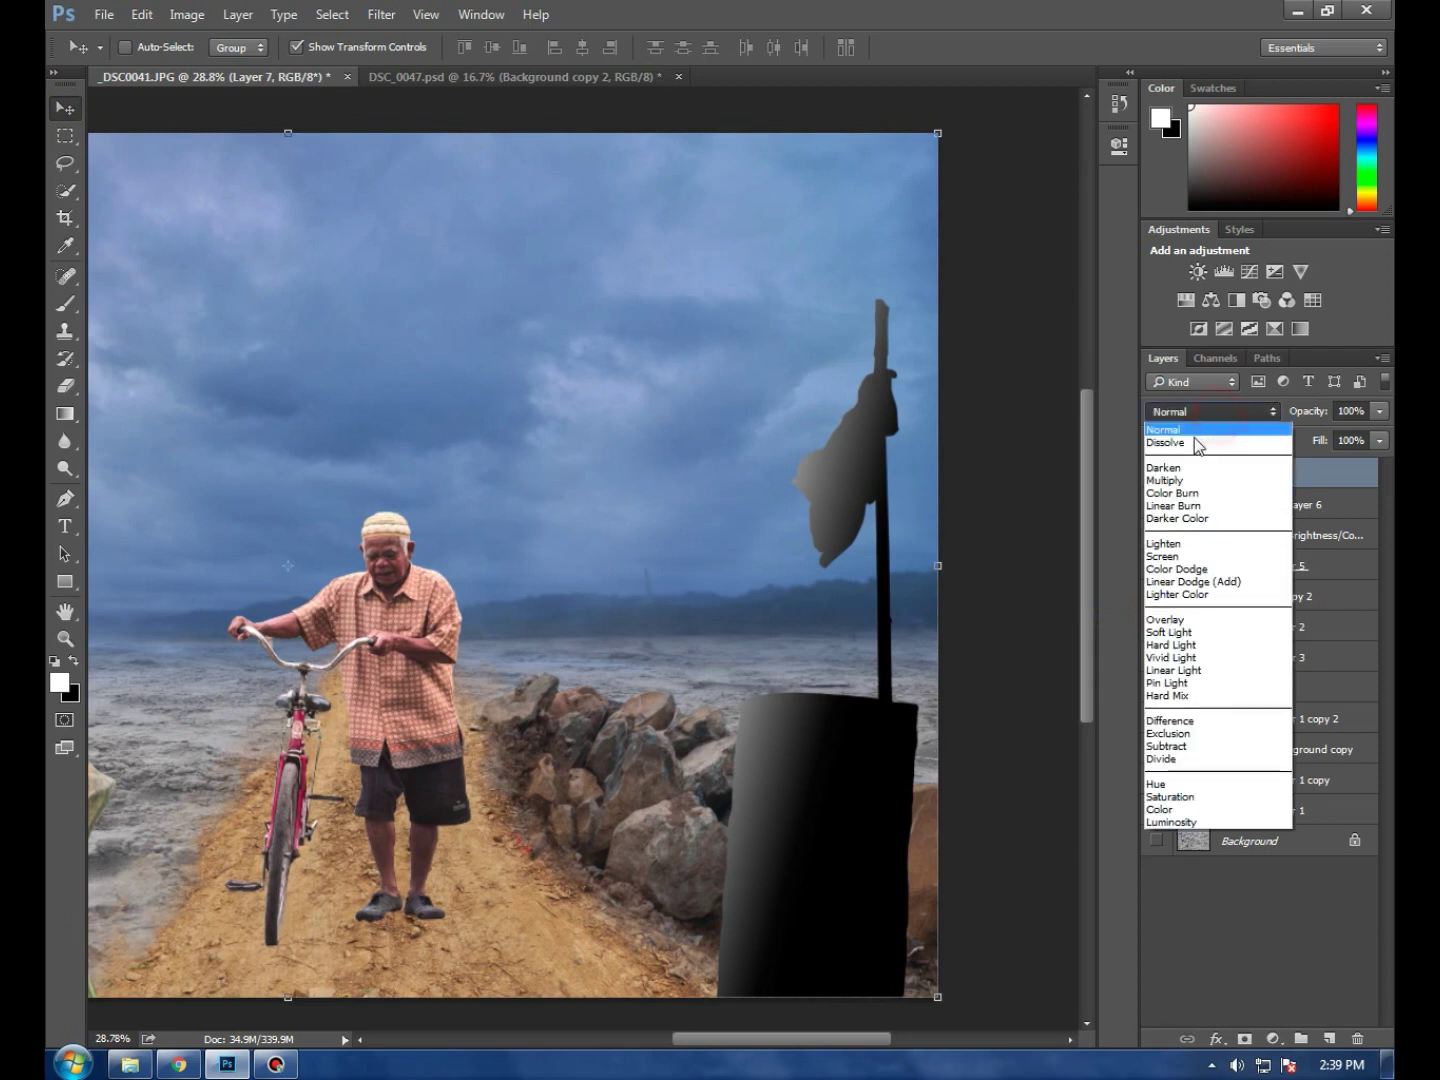
pyautogui.click(1185, 479)
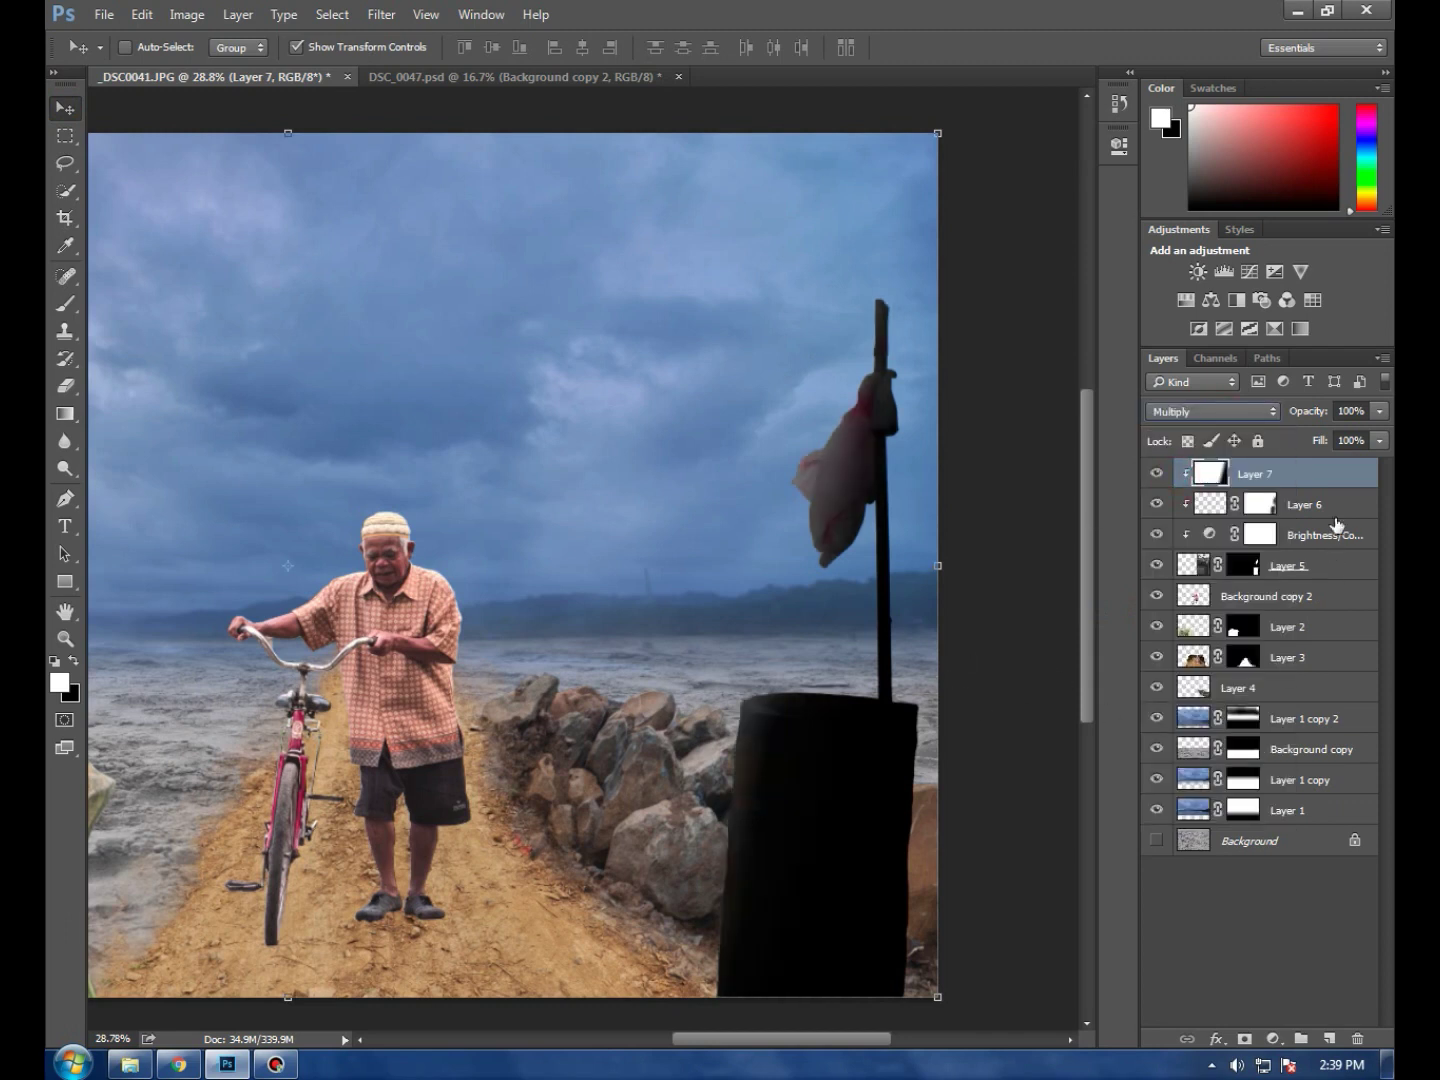
pyautogui.click(1382, 411)
pyautogui.moveTo(1379, 433); pyautogui.dragTo(1301, 436)
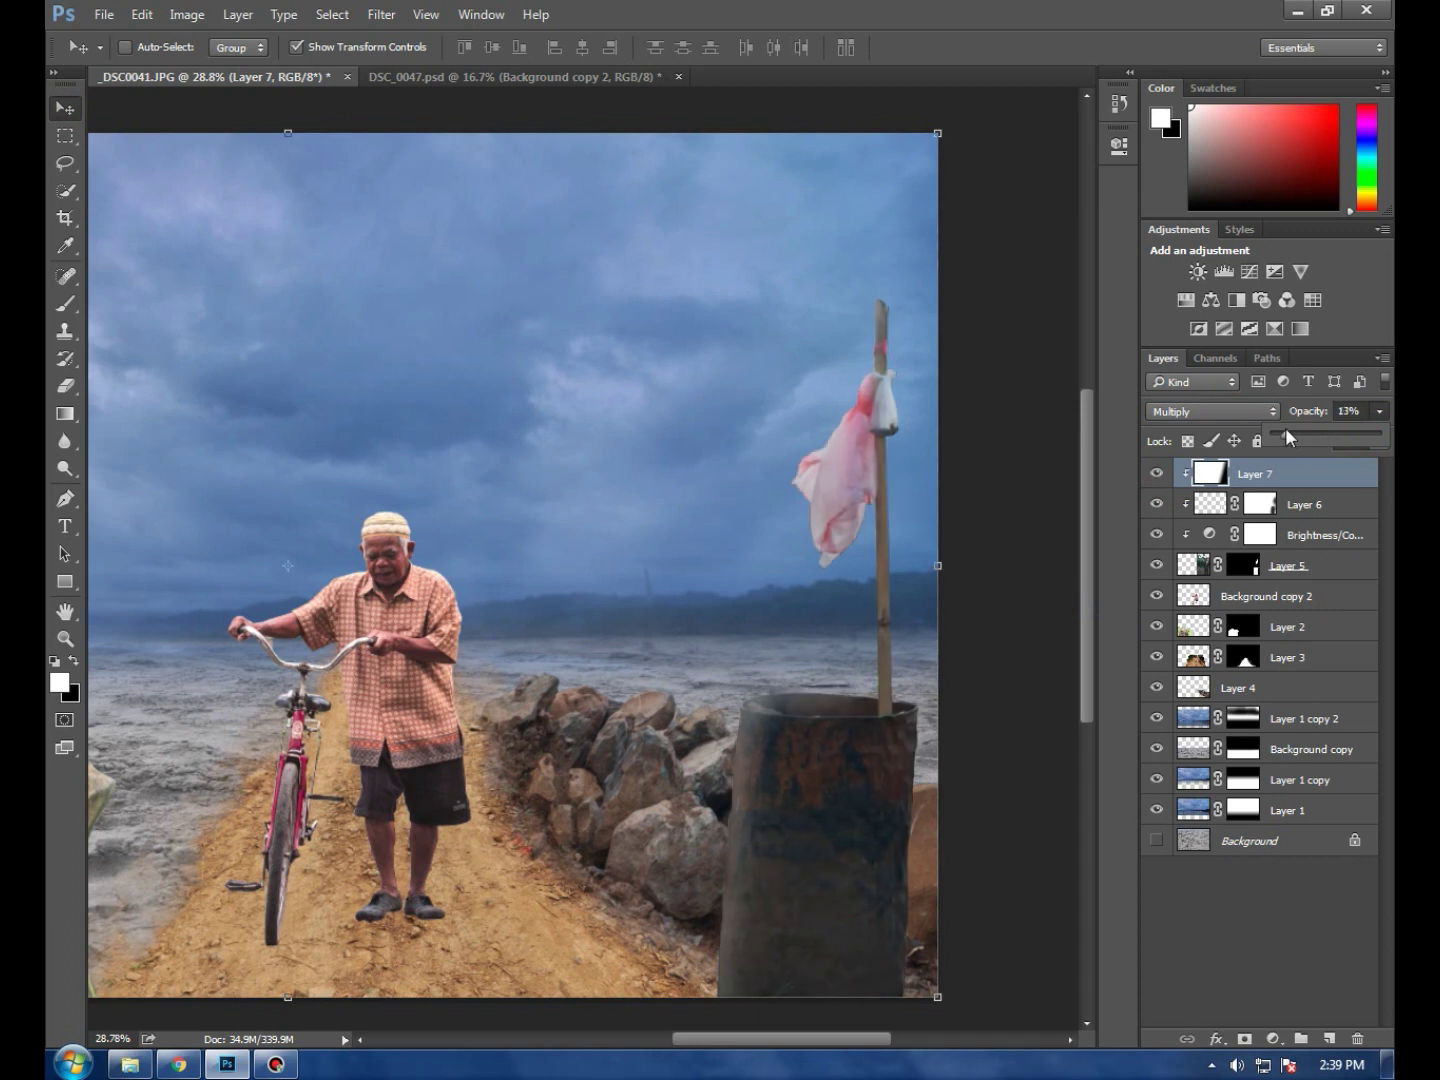
pyautogui.moveTo(1380, 441)
pyautogui.mouseDown()
pyautogui.moveTo(1368, 473)
pyautogui.moveTo(1316, 444)
pyautogui.mouseUp()
# Cycle Layer 7 through alternative blend modes in place of Multiply
pyautogui.click(1227, 404)
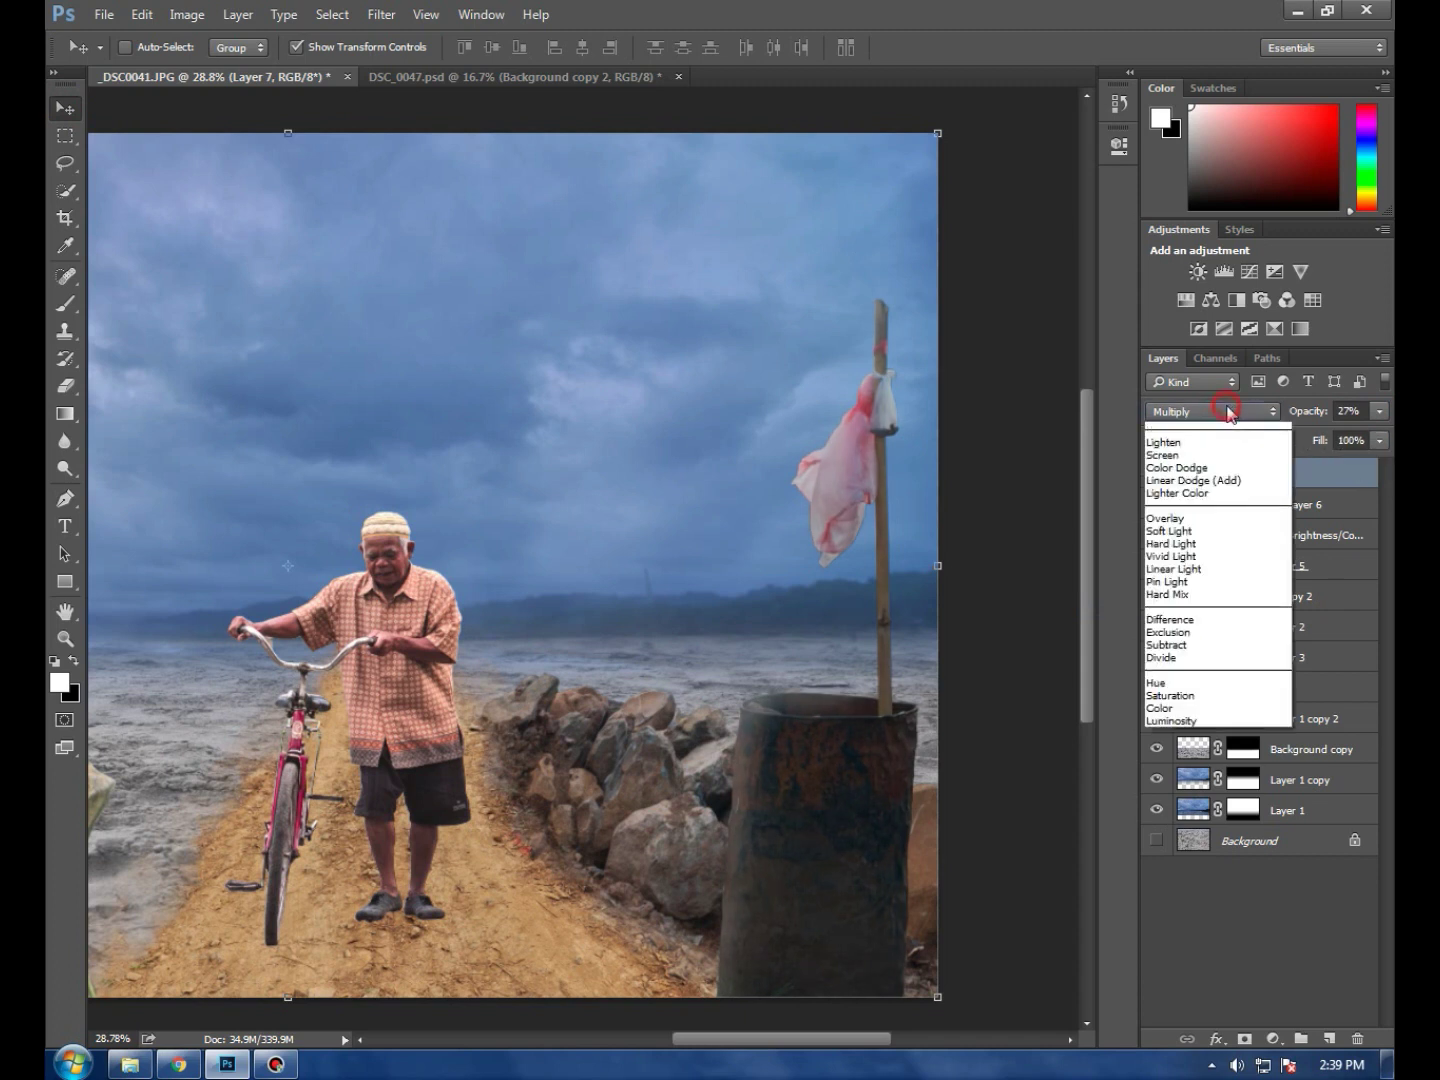
pyautogui.click(1182, 465)
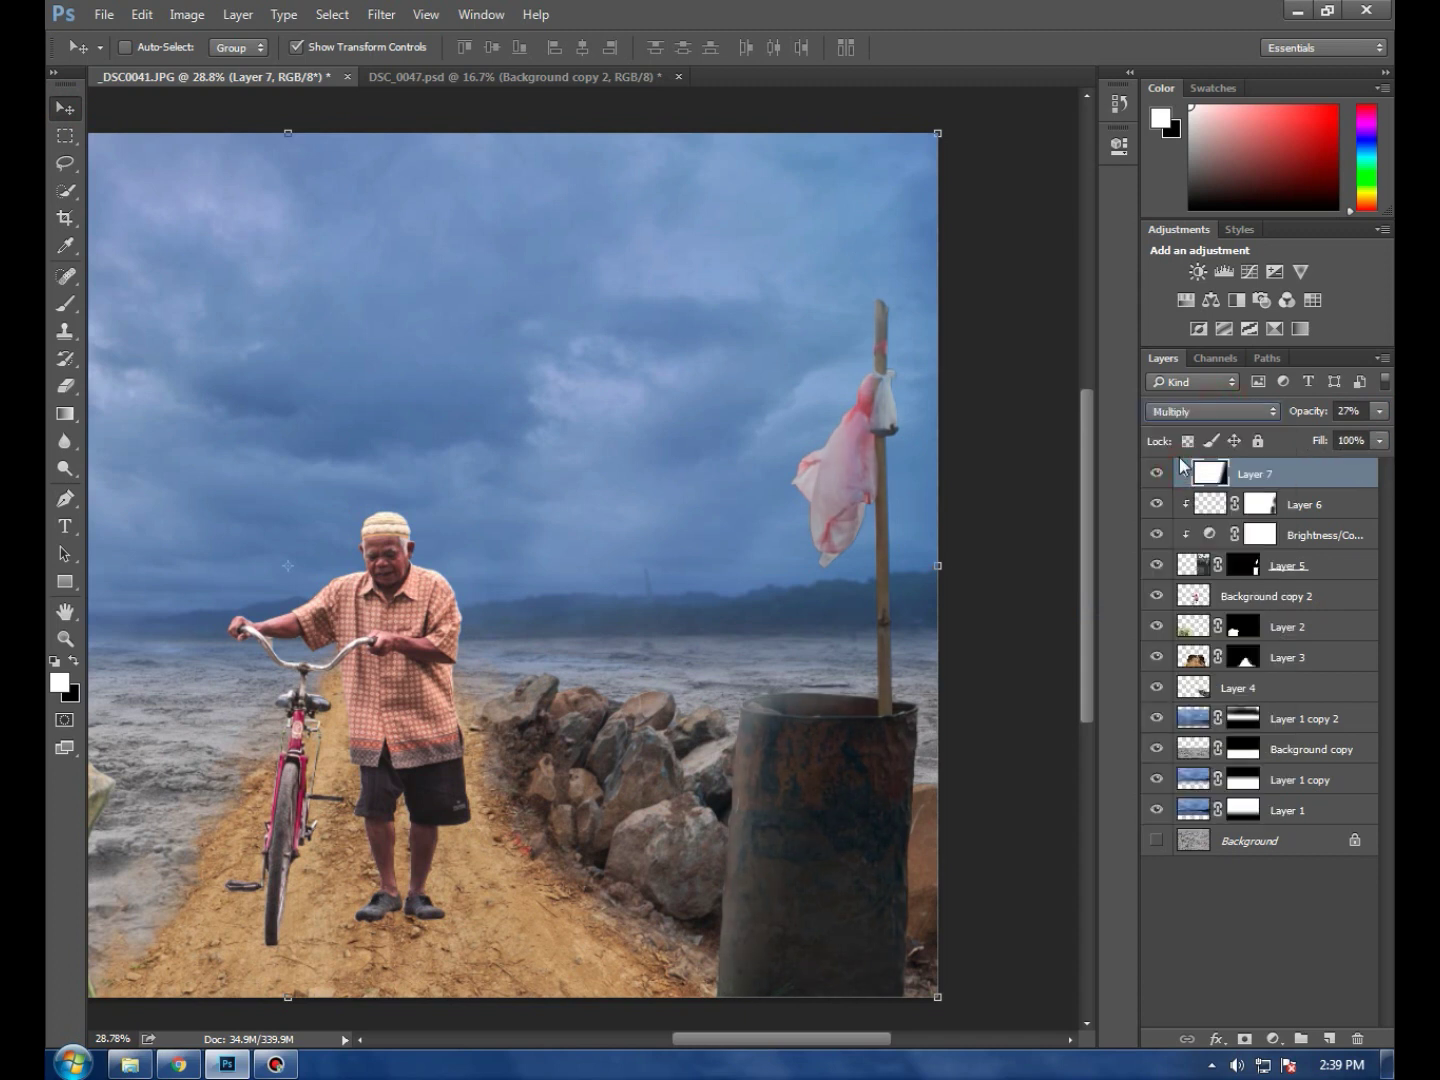
pyautogui.press('Down')
pyautogui.press('Down')
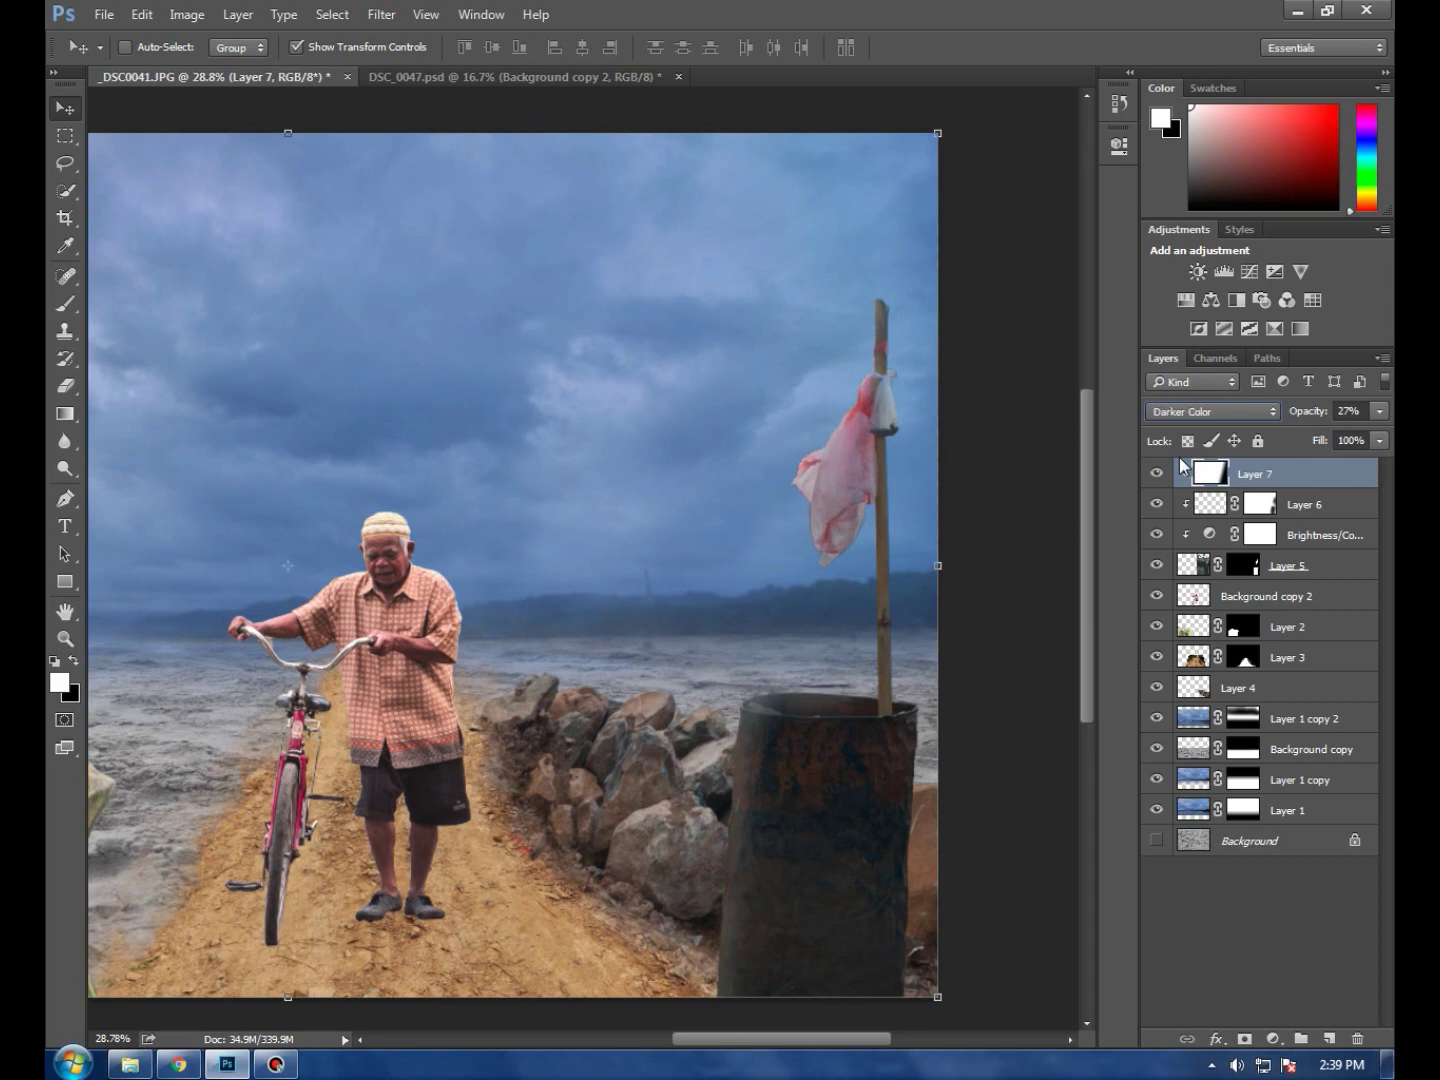
pyautogui.press('Down')
pyautogui.press('Up')
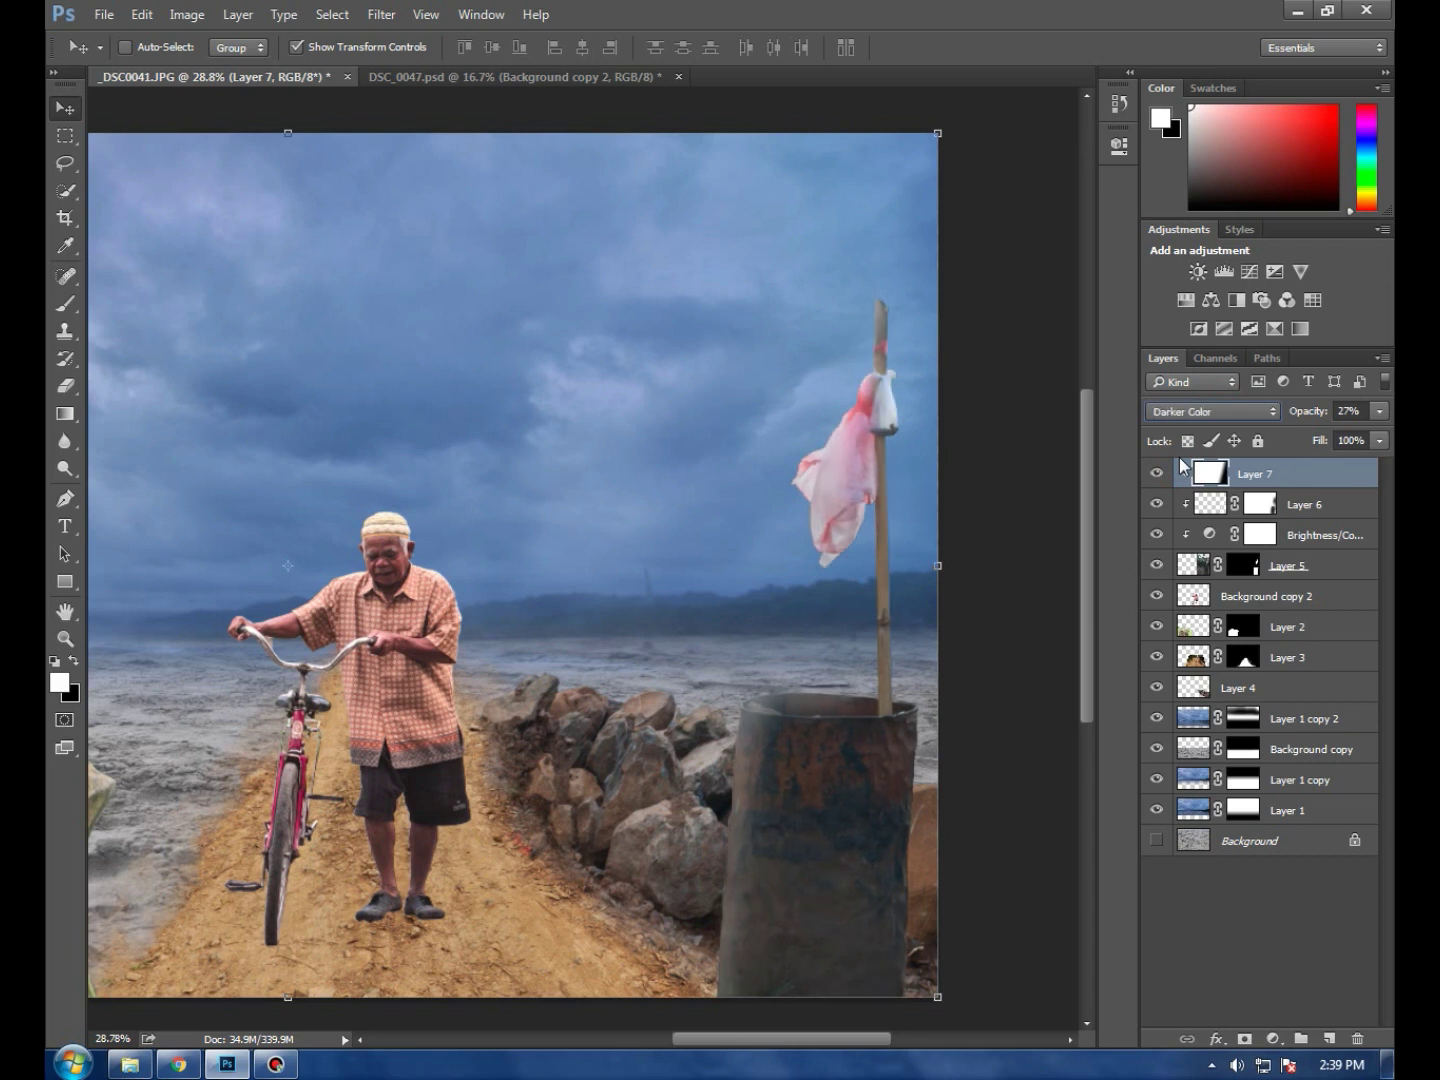
pyautogui.press('Down')
pyautogui.press('Down')
pyautogui.press('Down')
pyautogui.press('Down')
pyautogui.press('Down')
pyautogui.press('Down')
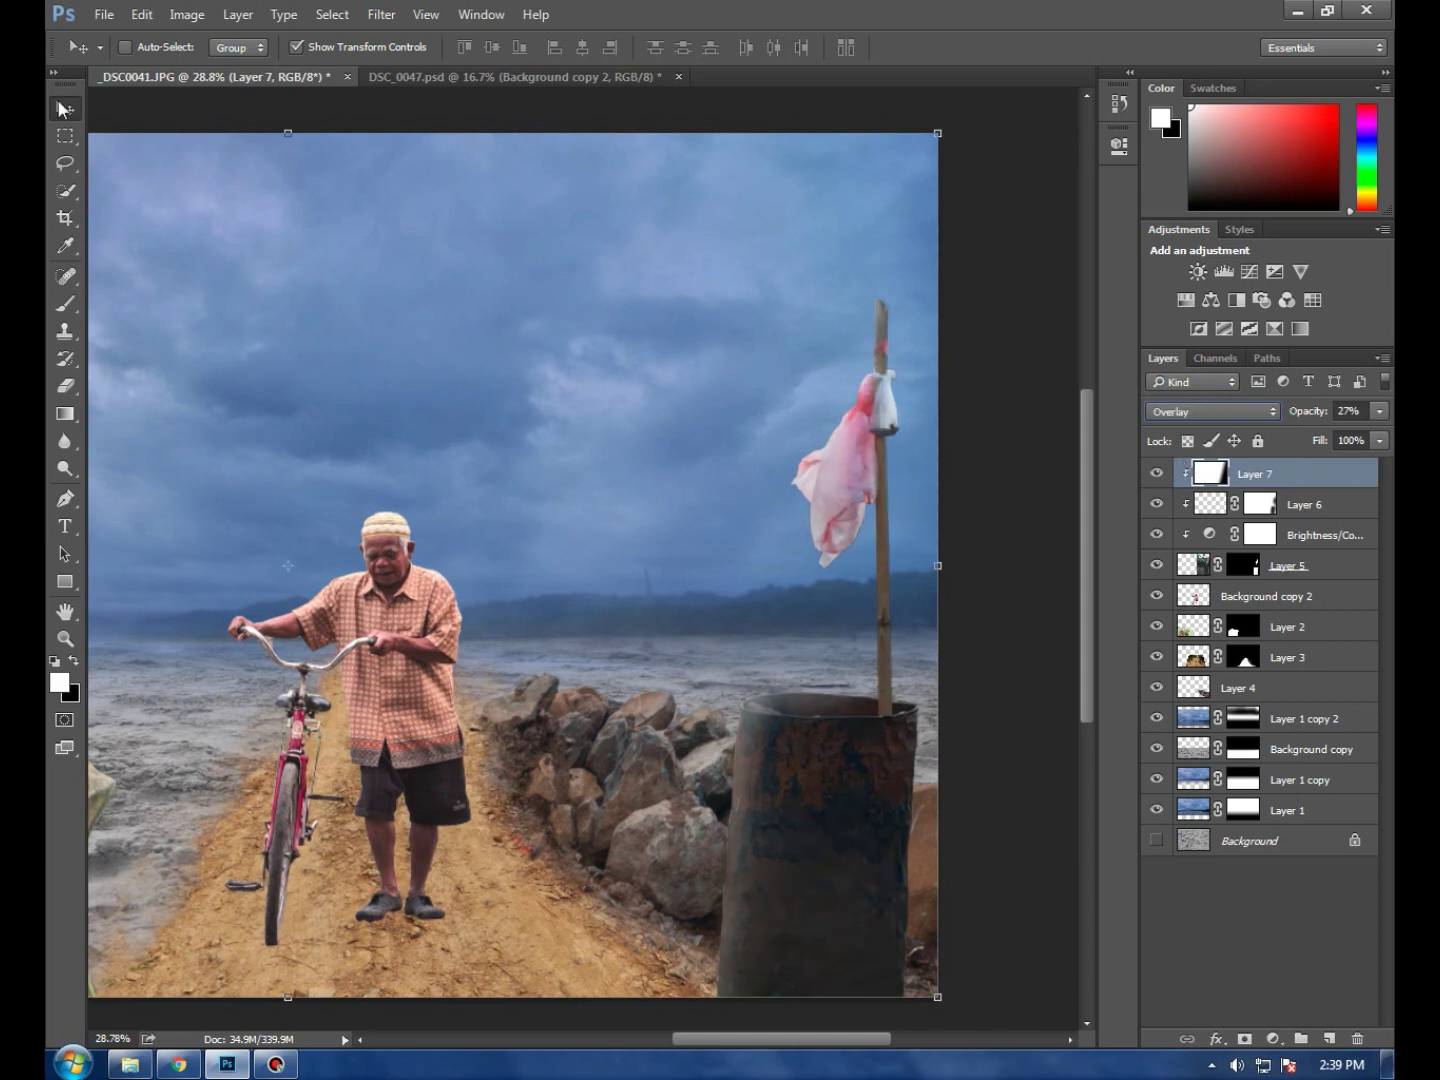
# Lower Layer 7's fill to 93%
pyautogui.moveTo(1379, 440); pyautogui.dragTo(1373, 469)
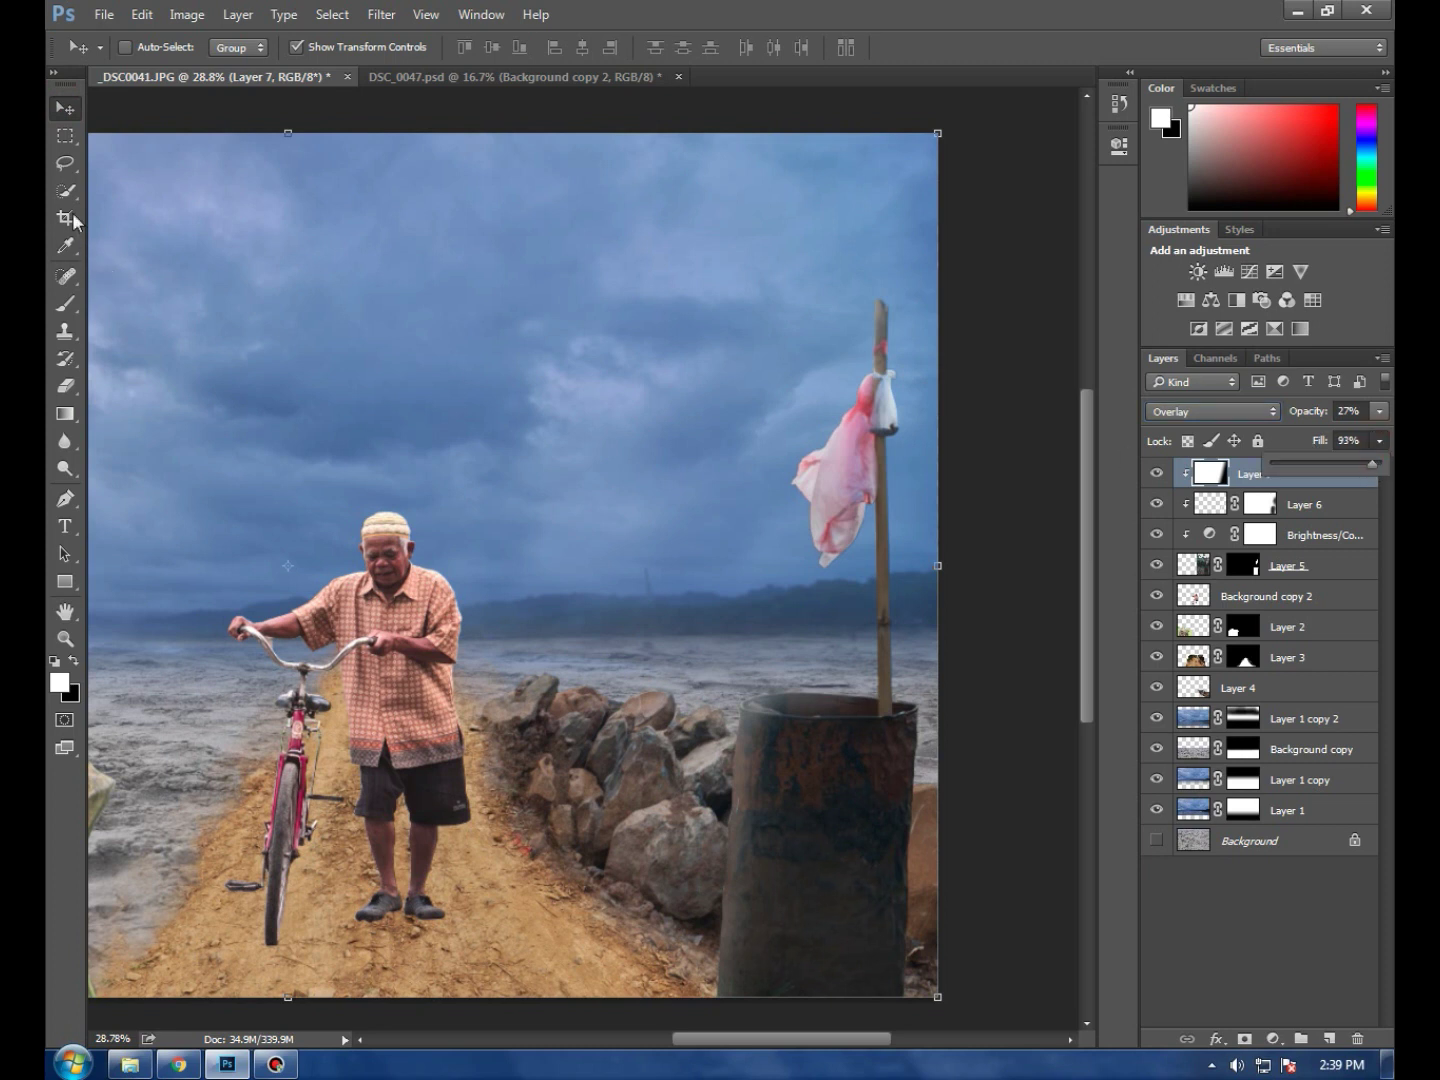
pyautogui.click(64, 107)
pyautogui.scroll(-1, 433, 507)
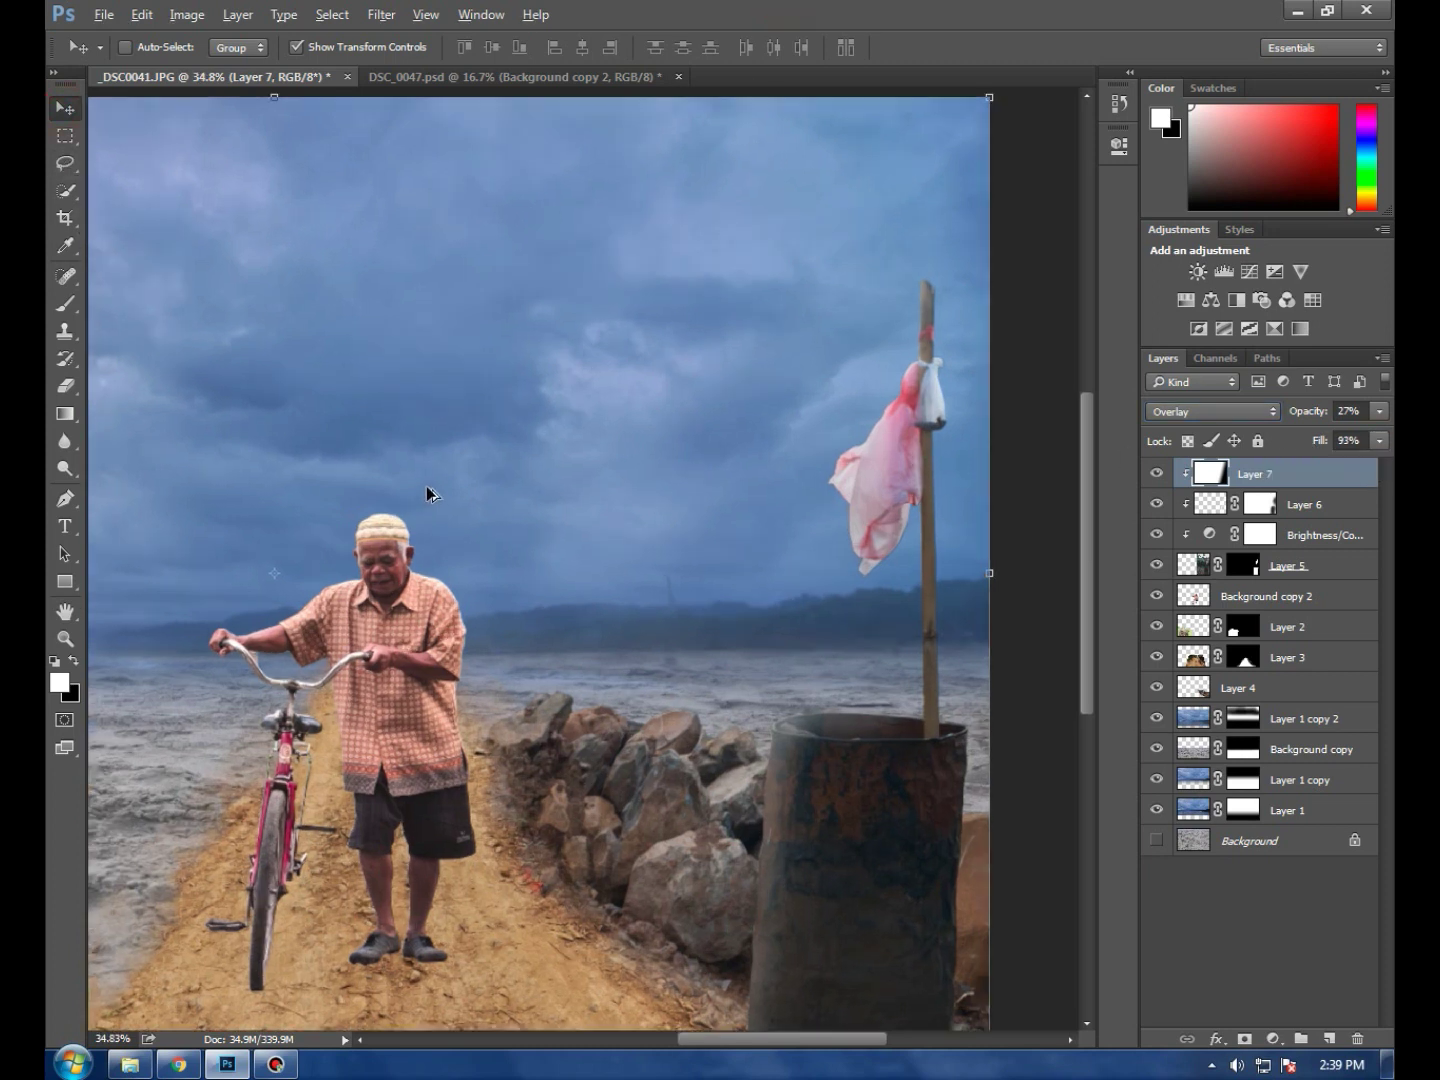
pyautogui.scroll(-1, 437, 496)
pyautogui.scroll(-1, 440, 509)
pyautogui.scroll(1, 553, 577)
pyautogui.scroll(1, 565, 575)
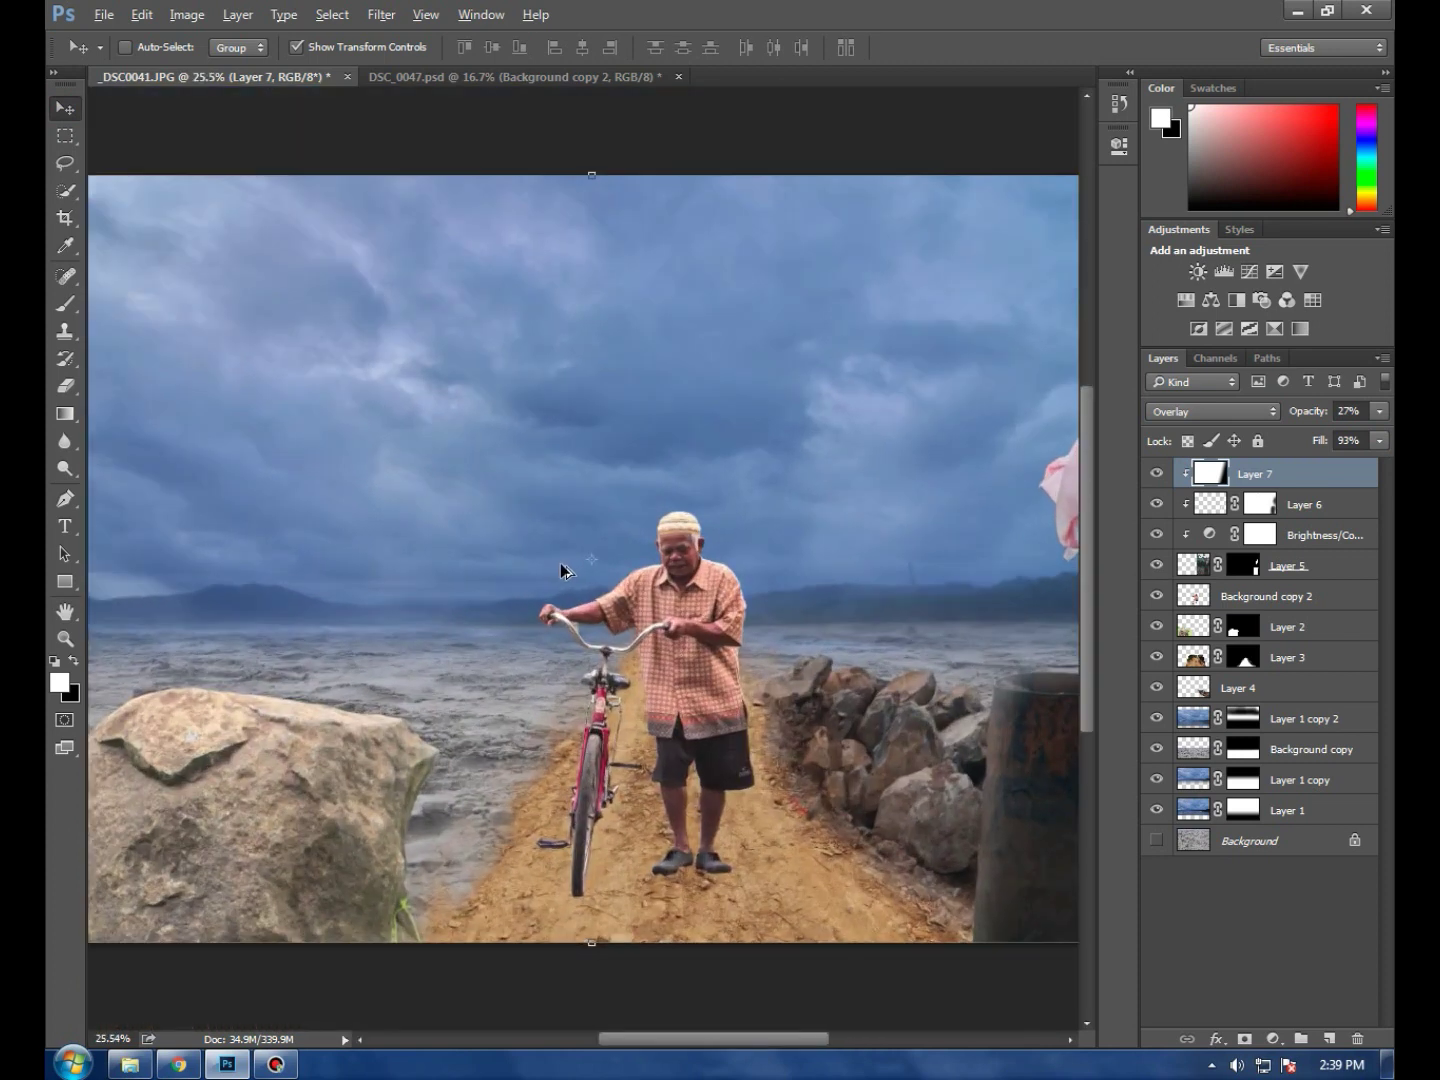
pyautogui.press('alt')
# Select Layers 4 through 7 and group them into Group 1
pyautogui.click(1292, 656)
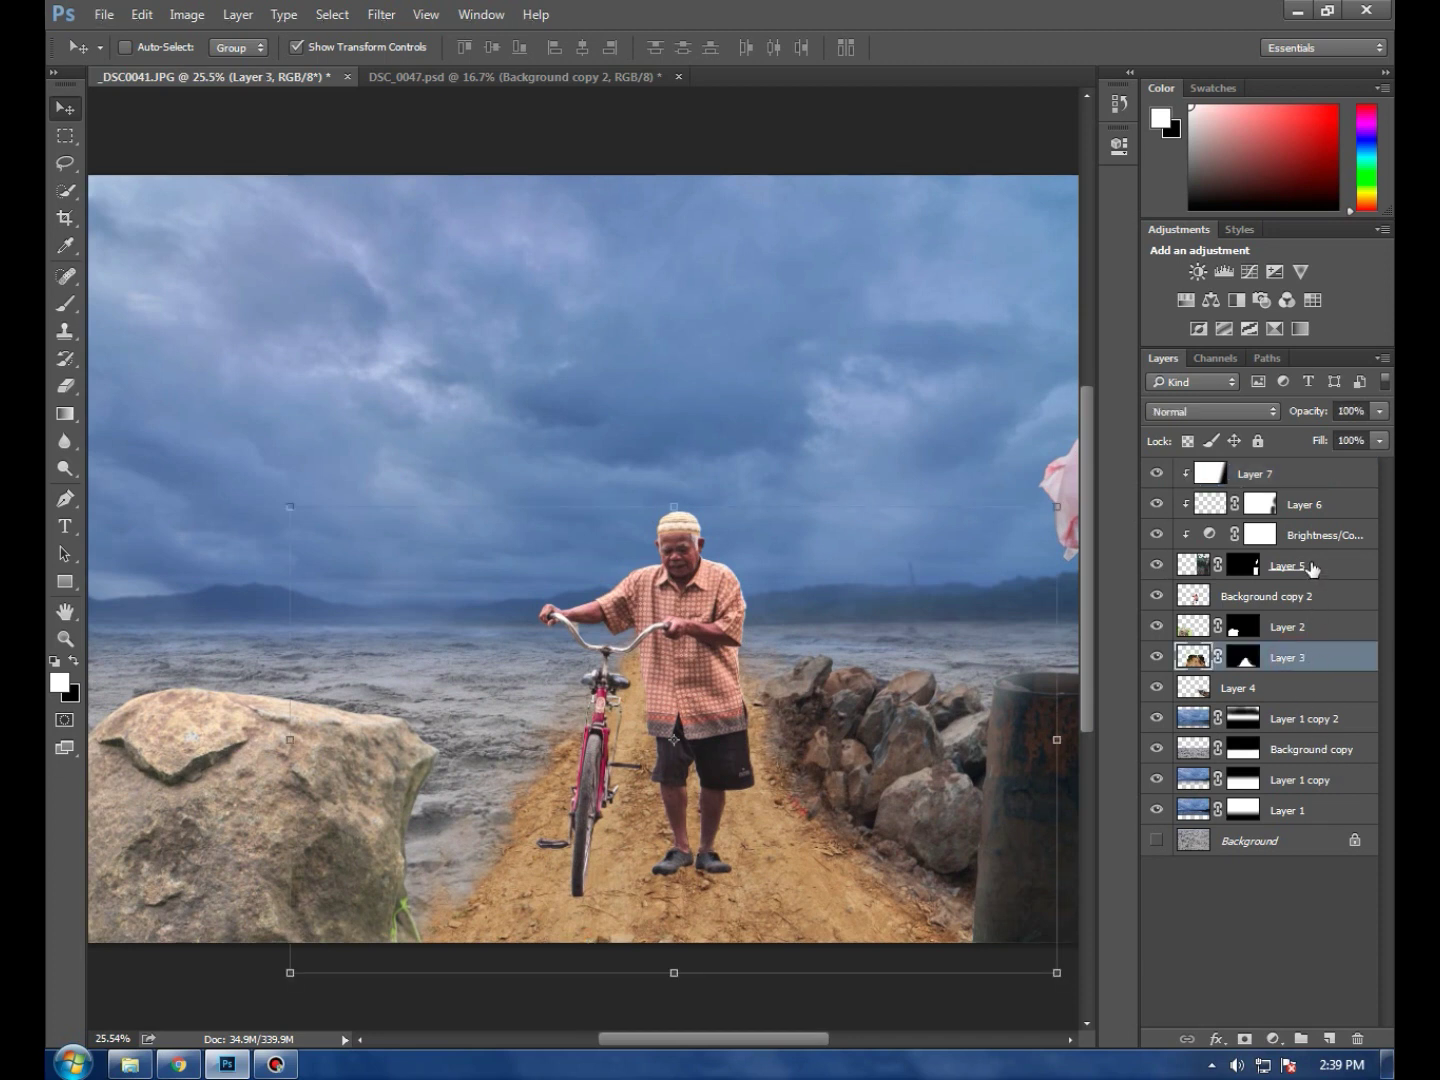
pyautogui.click(1305, 567)
pyautogui.click(1291, 689)
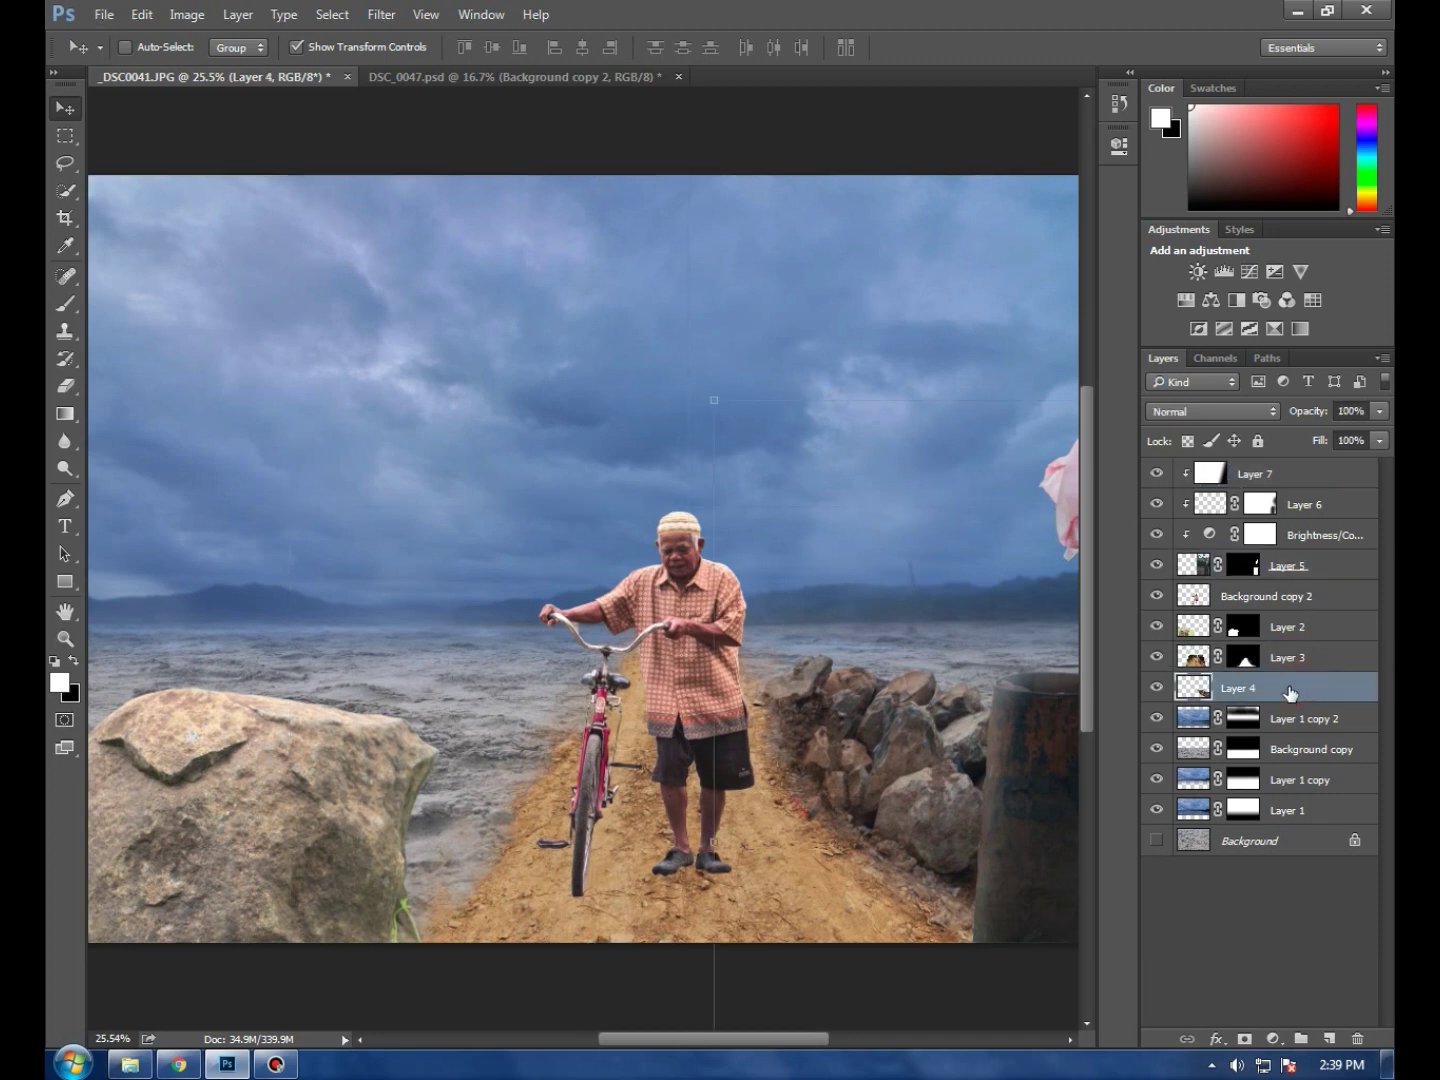
pyautogui.keyDown('shift'); pyautogui.click(1316, 475); pyautogui.keyUp('shift')
pyautogui.rightClick(1316, 474)
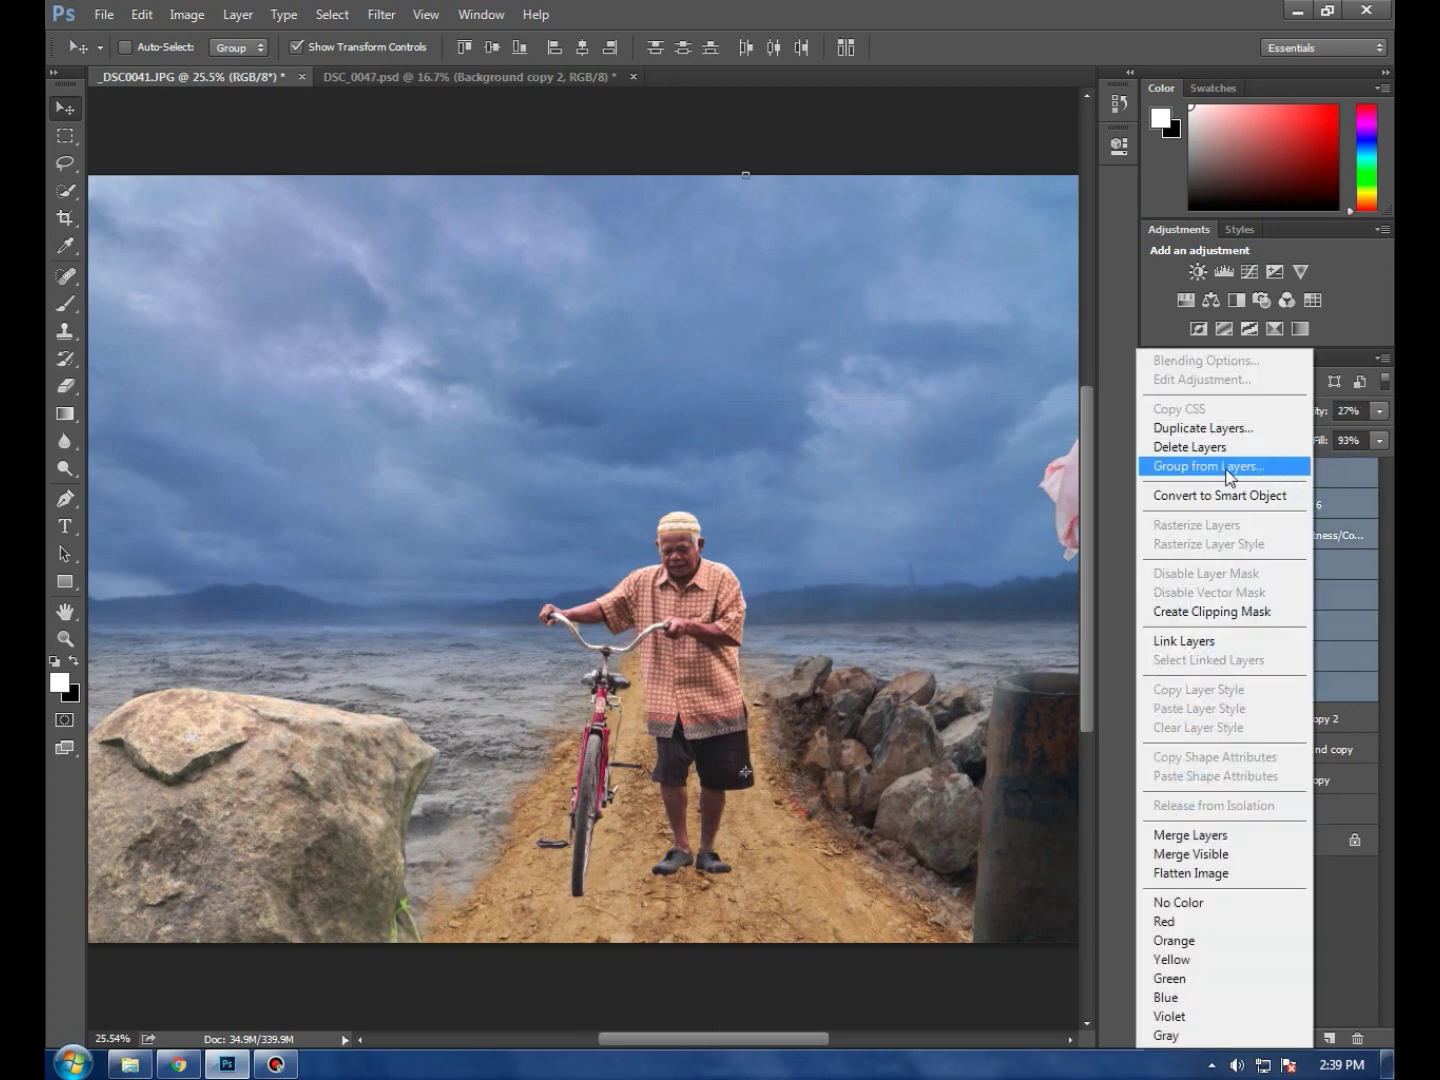
pyautogui.click(1228, 469)
pyautogui.click(899, 346)
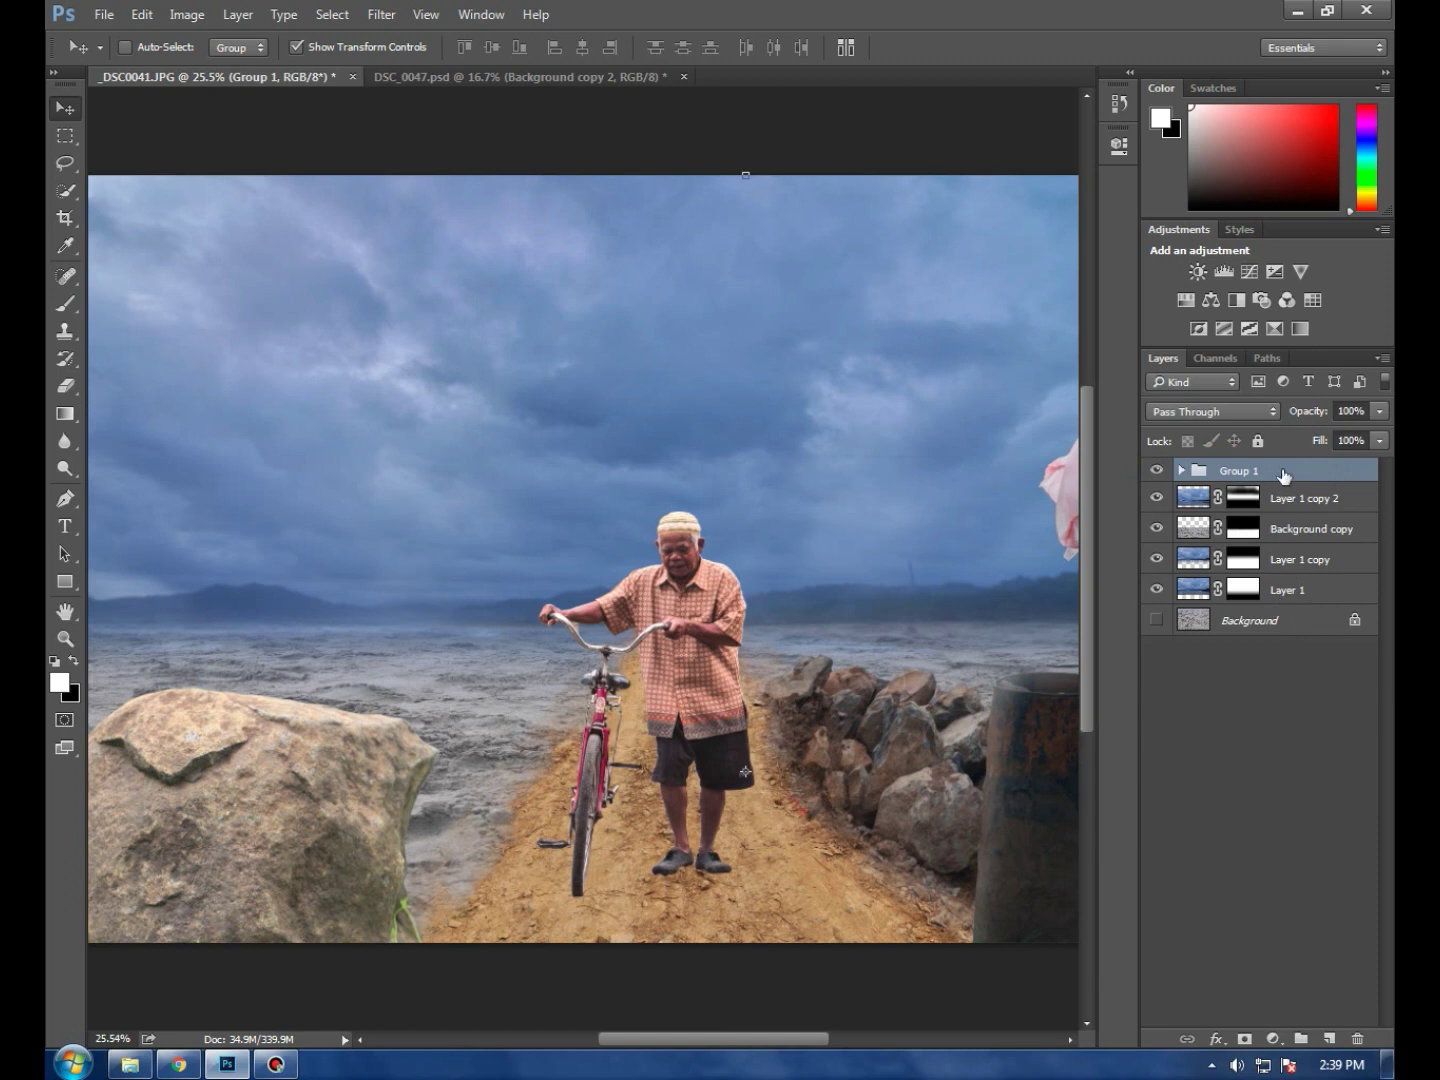
pyautogui.click(1273, 1039)
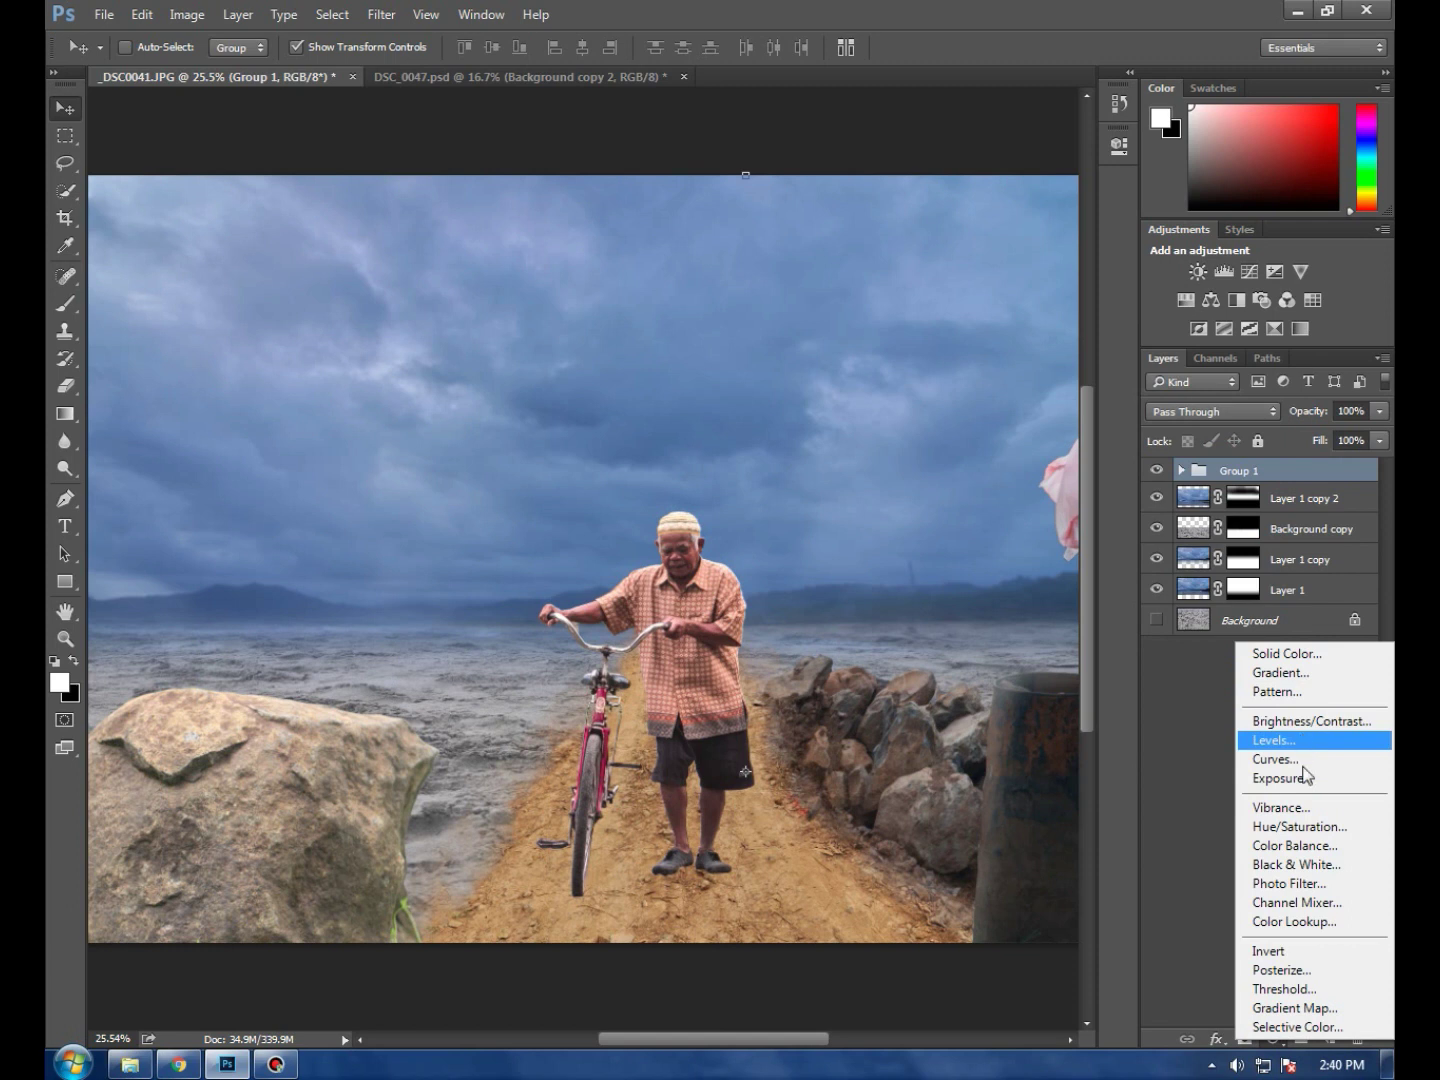
# Add a Photo Filter clipped to Group 1 and browse presets from Cooling Filter (80) onward
pyautogui.click(1300, 883)
pyautogui.click(933, 488)
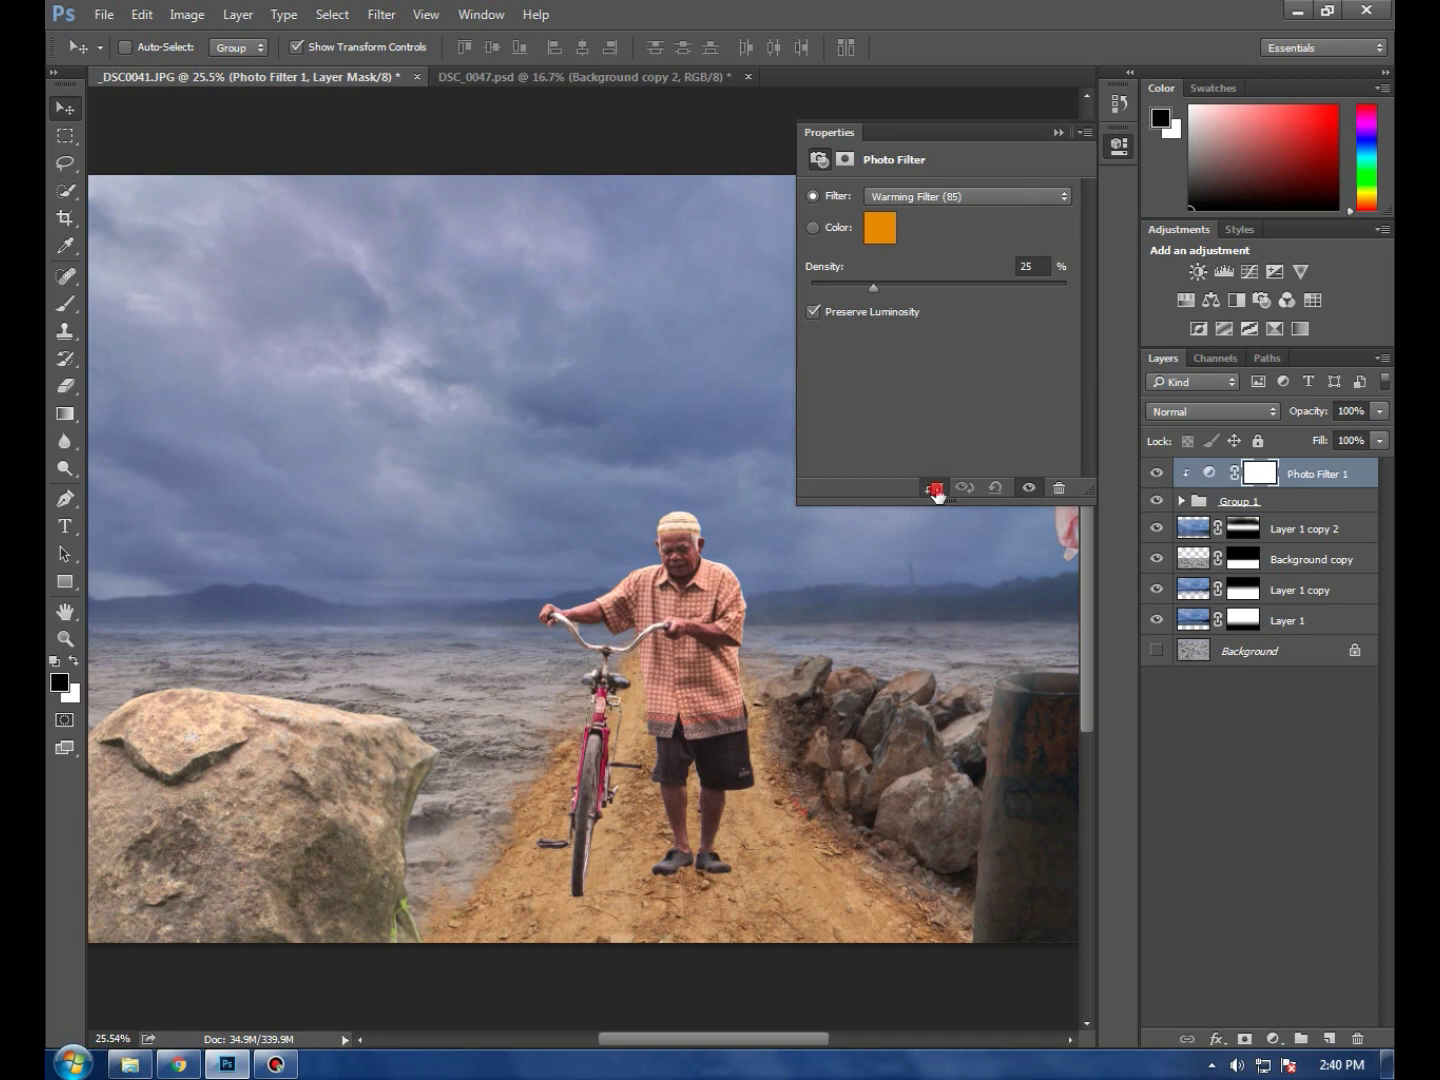
pyautogui.click(904, 196)
pyautogui.click(910, 195)
pyautogui.click(911, 212)
pyautogui.press('Down')
pyautogui.press('Down')
pyautogui.press('Down')
pyautogui.press('Down')
pyautogui.press('Down')
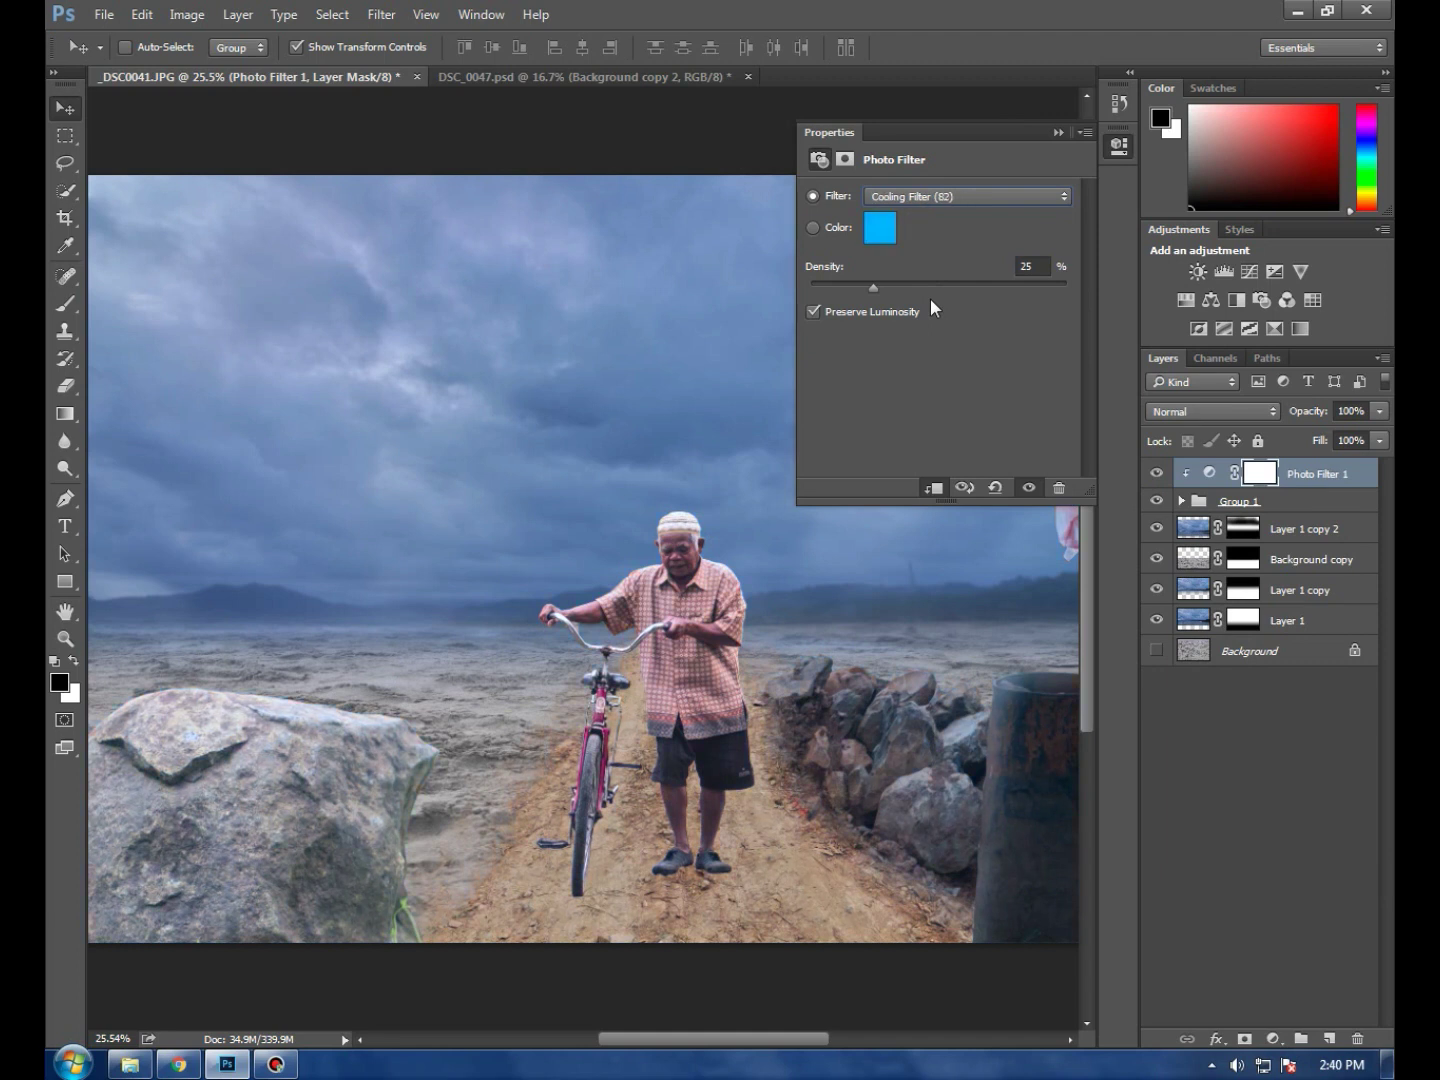
pyautogui.press('Down')
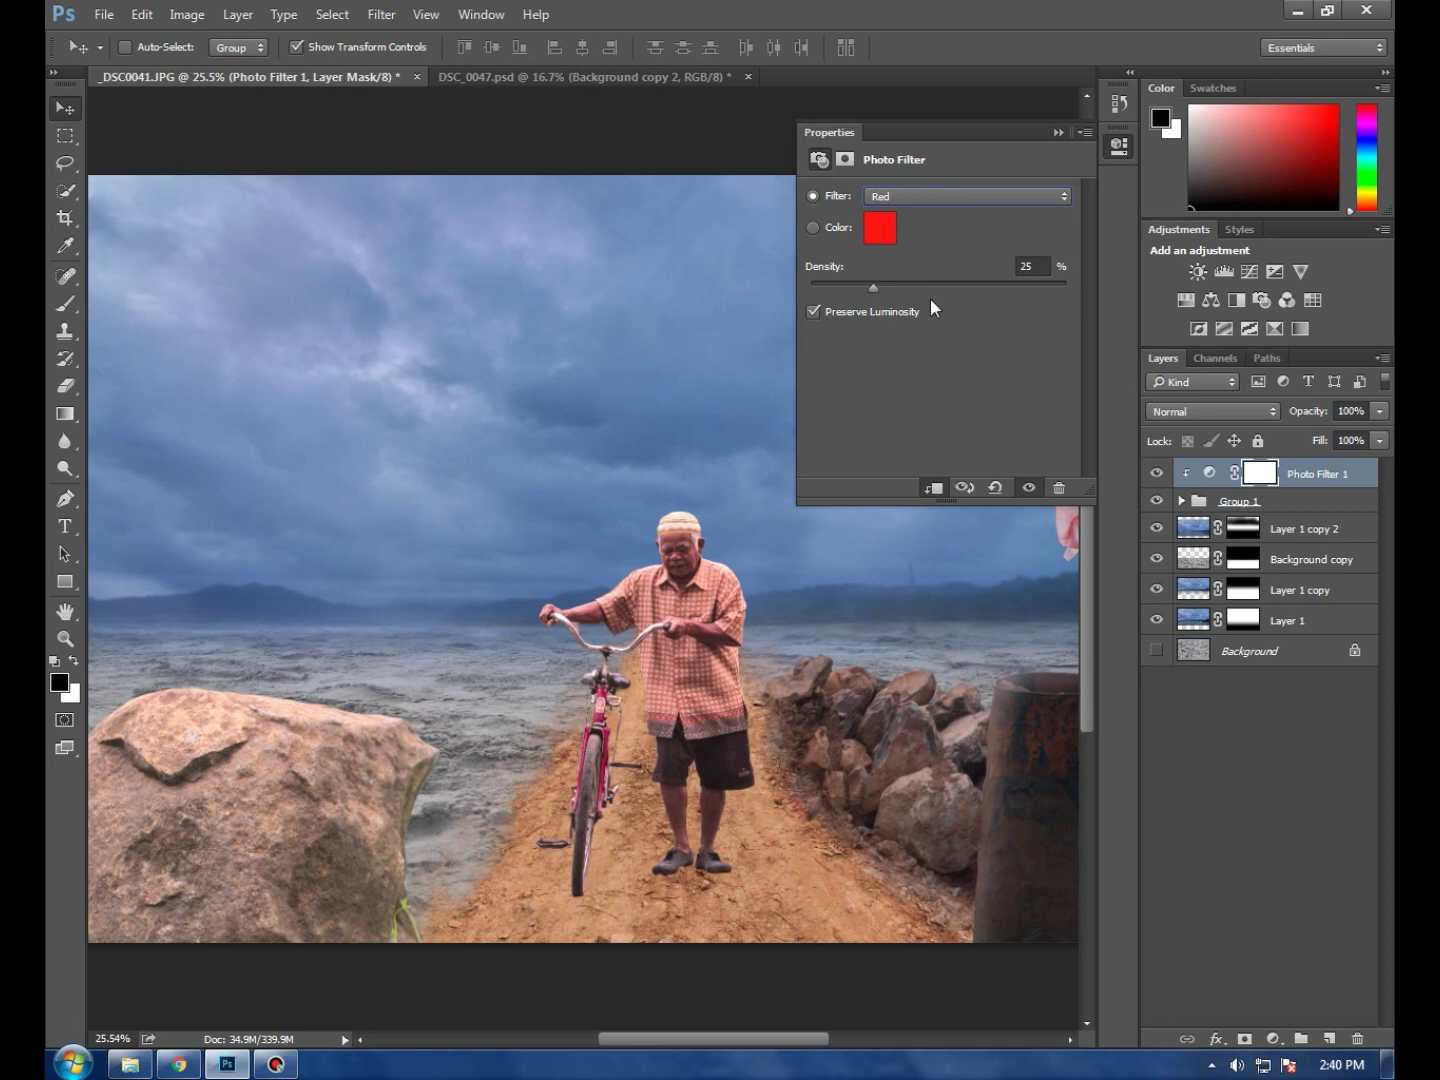
pyautogui.press('Down')
pyautogui.press('Down')
pyautogui.press('Down')
pyautogui.press('Down')
pyautogui.press('Down')
pyautogui.press('Down')
pyautogui.press('Down')
pyautogui.press('Down')
pyautogui.press('Down')
pyautogui.press('Up')
pyautogui.press('Up')
pyautogui.press('Up')
pyautogui.press('Up')
pyautogui.press('Up')
pyautogui.press('Up')
pyautogui.press('Up')
pyautogui.press('Up')
pyautogui.press('Up')
pyautogui.press('Up')
pyautogui.press('Up')
pyautogui.press('Down')
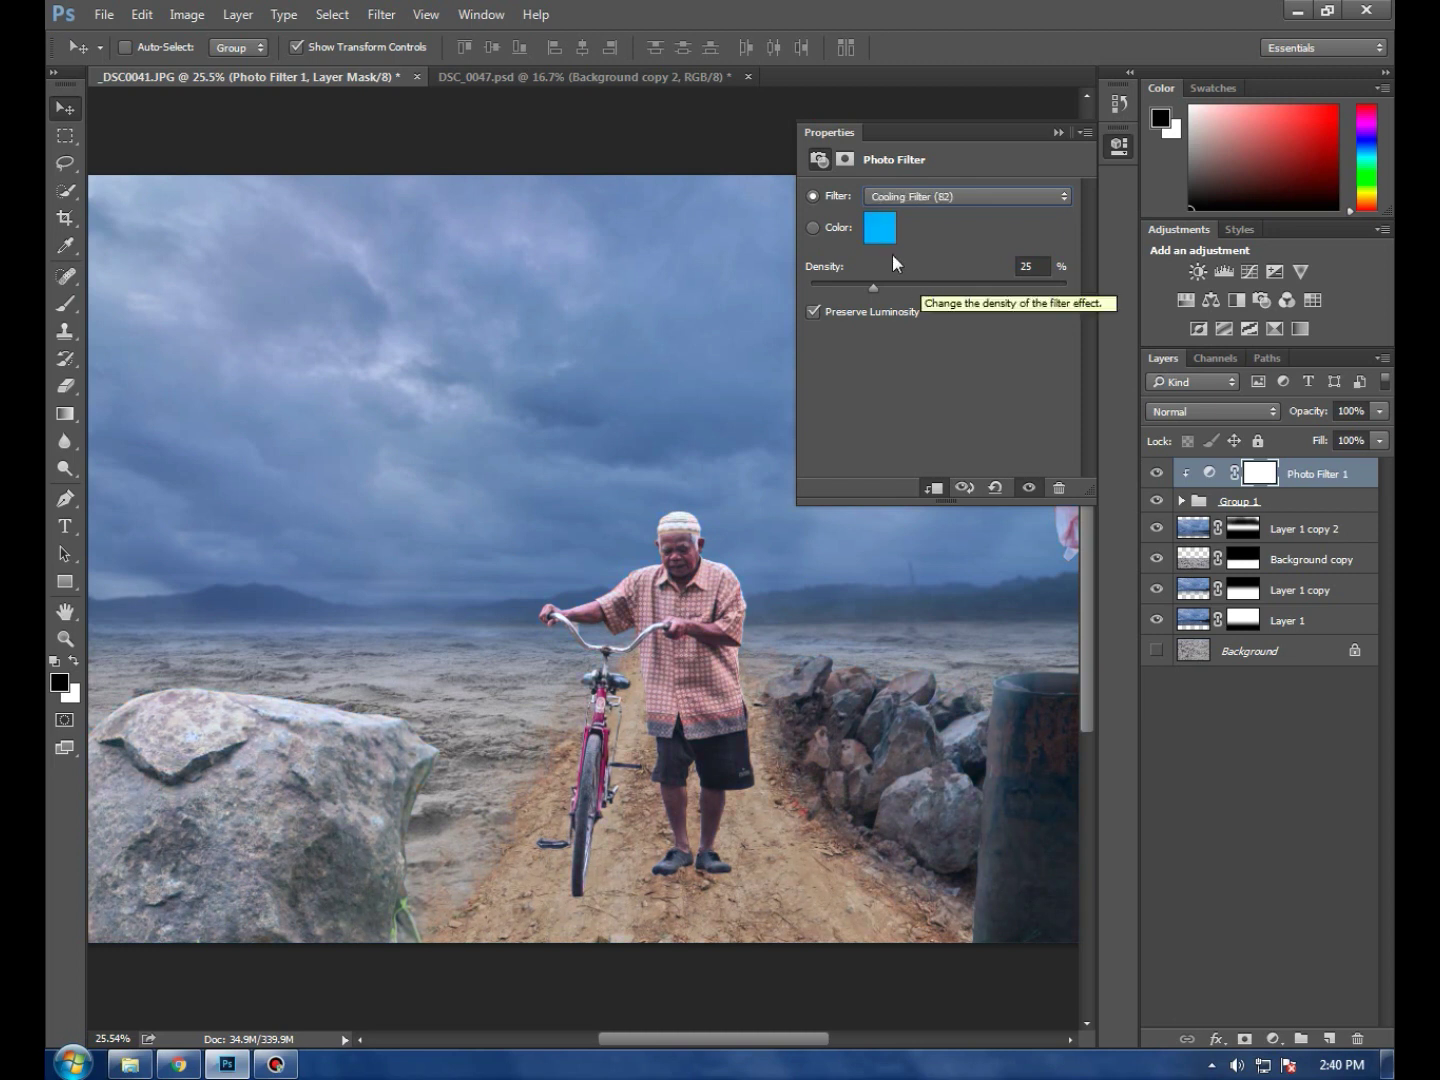
# Try custom grey-blue filter colours in the Color Picker, then cancel them
pyautogui.click(880, 229)
pyautogui.click(558, 282)
pyautogui.moveTo(558, 282); pyautogui.dragTo(515, 389)
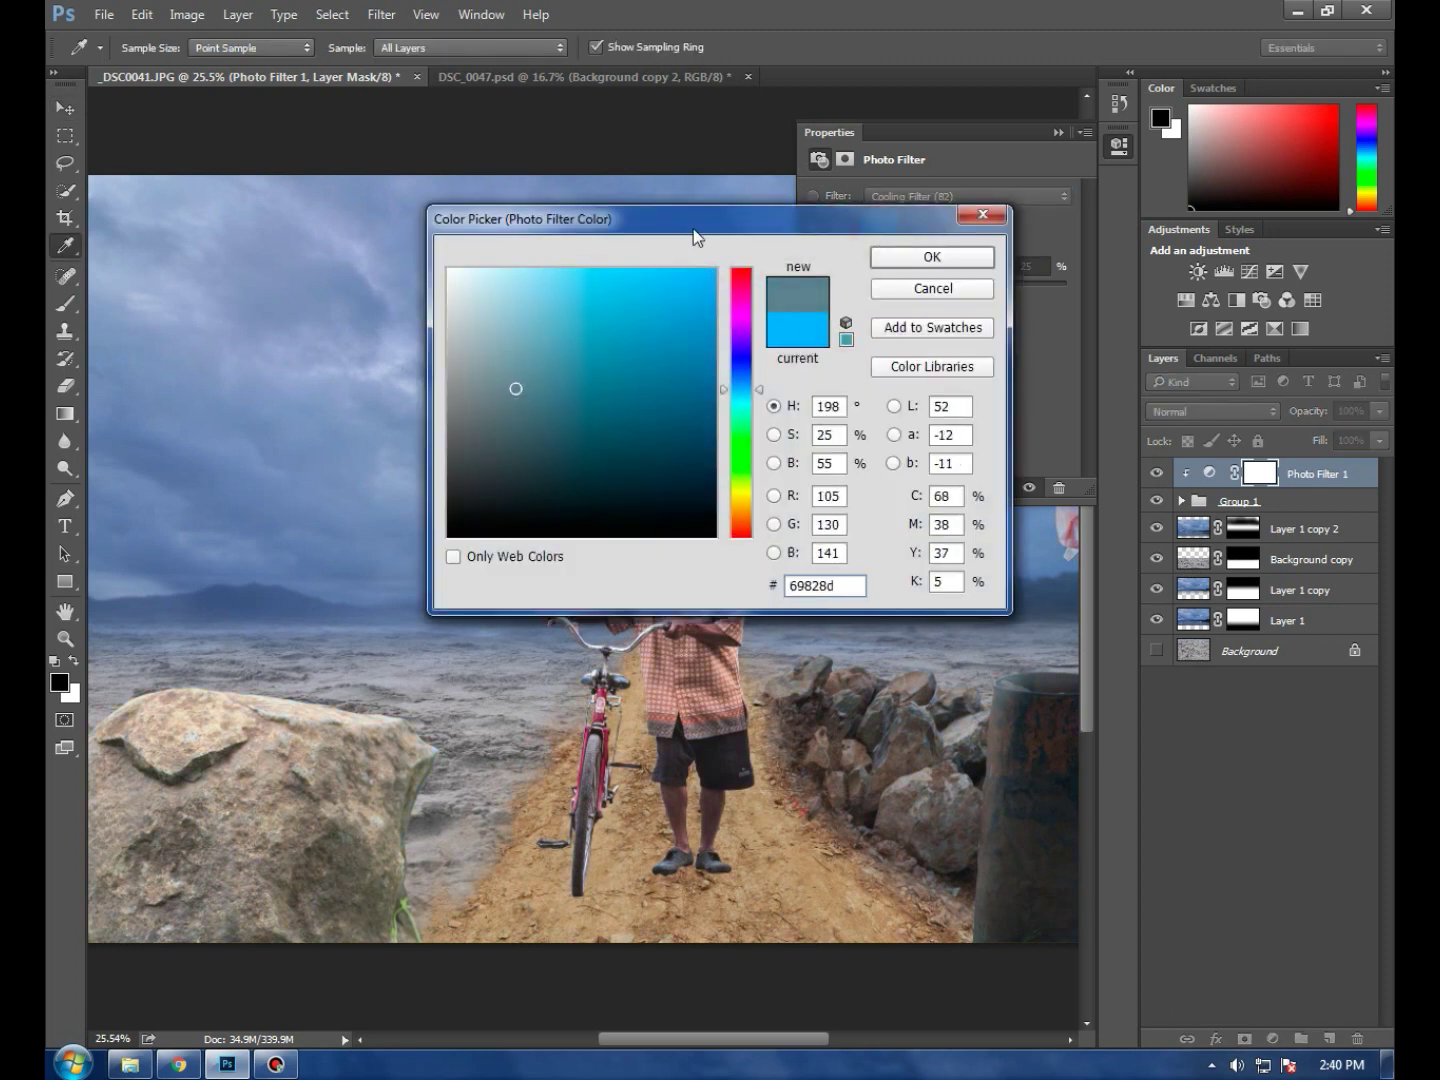
pyautogui.moveTo(693, 225); pyautogui.dragTo(1003, 293)
pyautogui.moveTo(810, 430)
pyautogui.mouseDown()
pyautogui.moveTo(818, 391)
pyautogui.moveTo(836, 402)
pyautogui.moveTo(803, 505)
pyautogui.moveTo(771, 346)
pyautogui.moveTo(794, 345)
pyautogui.moveTo(813, 561)
pyautogui.moveTo(797, 551)
pyautogui.mouseUp()
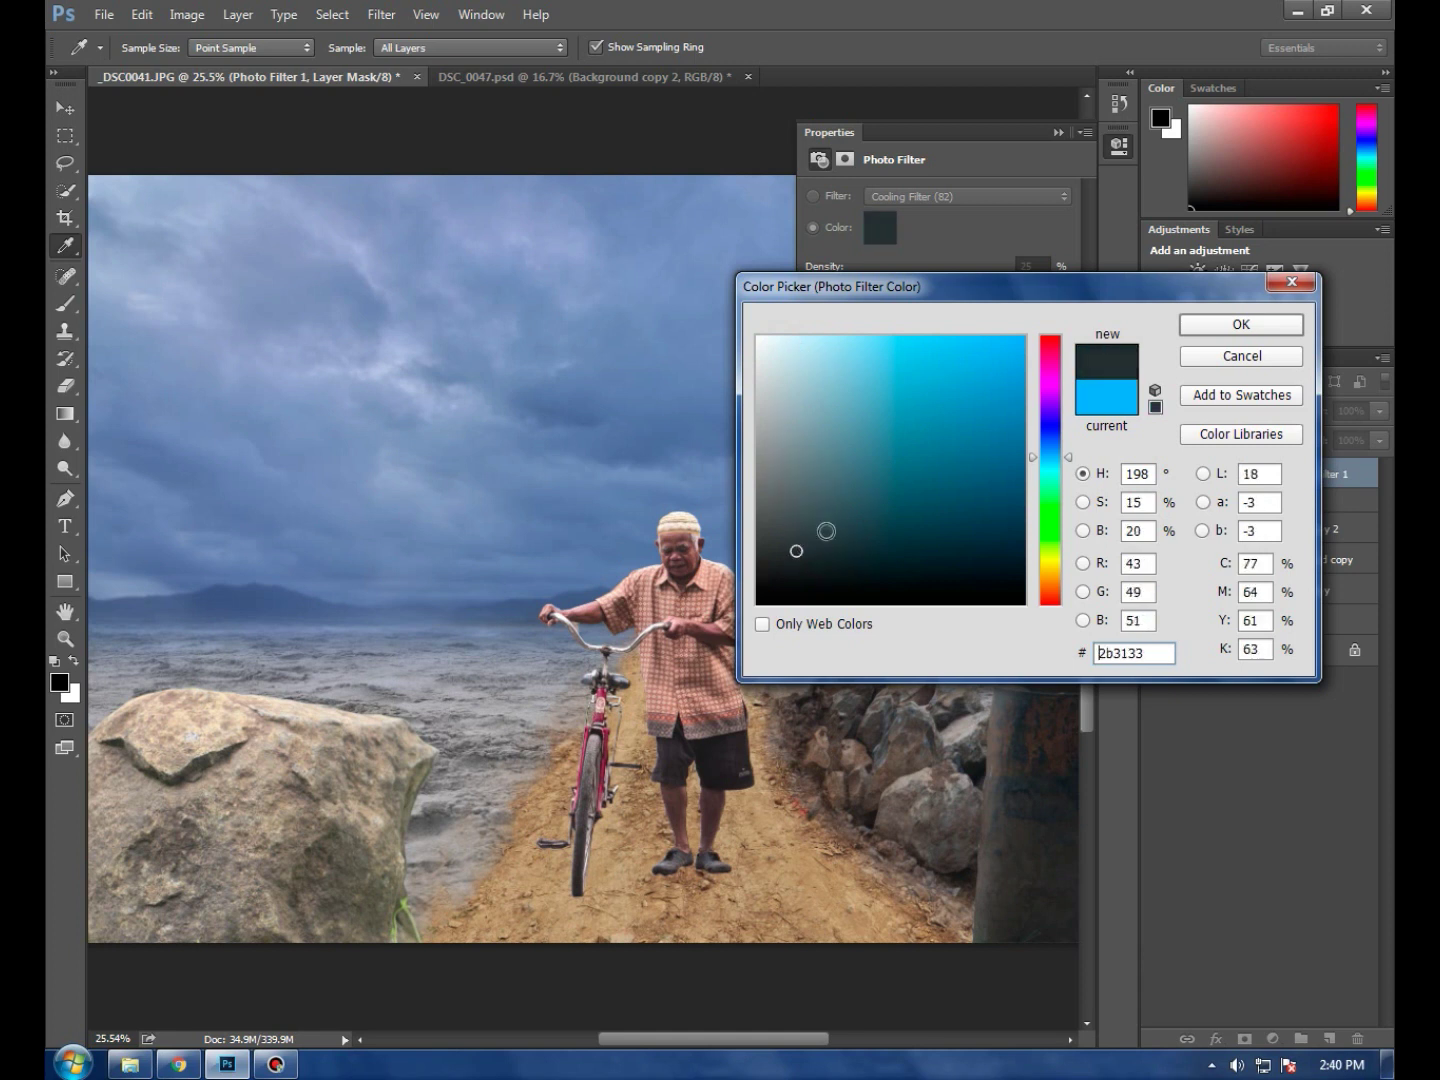
pyautogui.moveTo(964, 287); pyautogui.dragTo(1049, 292)
pyautogui.moveTo(920, 414); pyautogui.dragTo(892, 391)
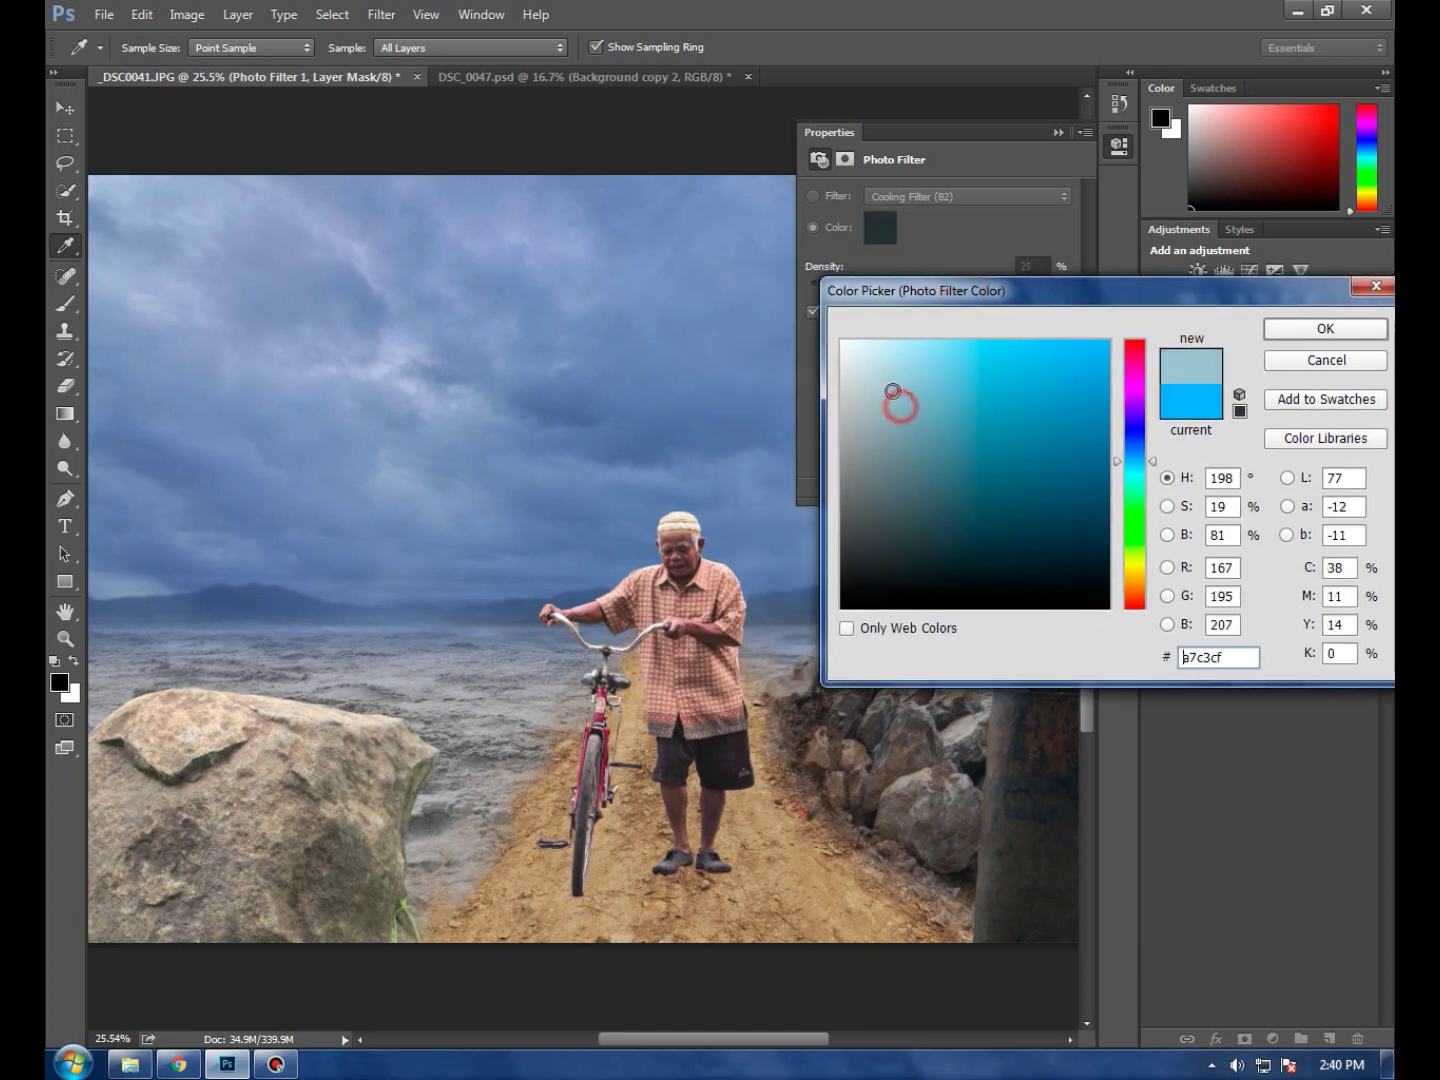
pyautogui.click(1330, 361)
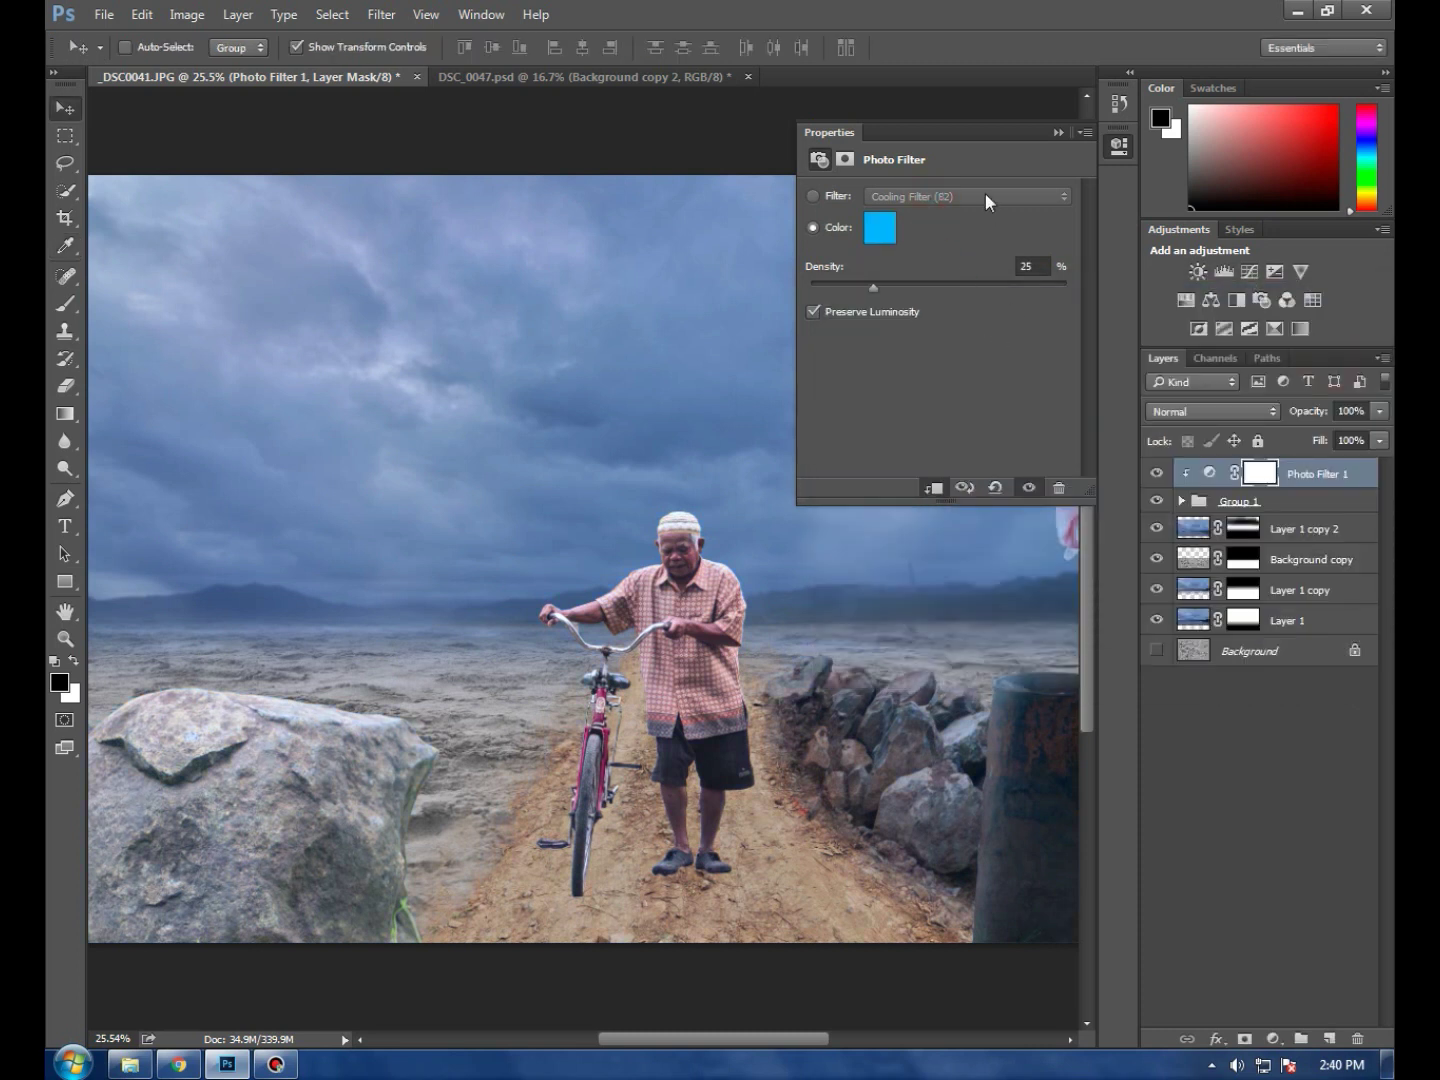
# Return to filter presets and settle on Cooling Filter (LBB) at 25% density
pyautogui.click(813, 196)
pyautogui.click(941, 196)
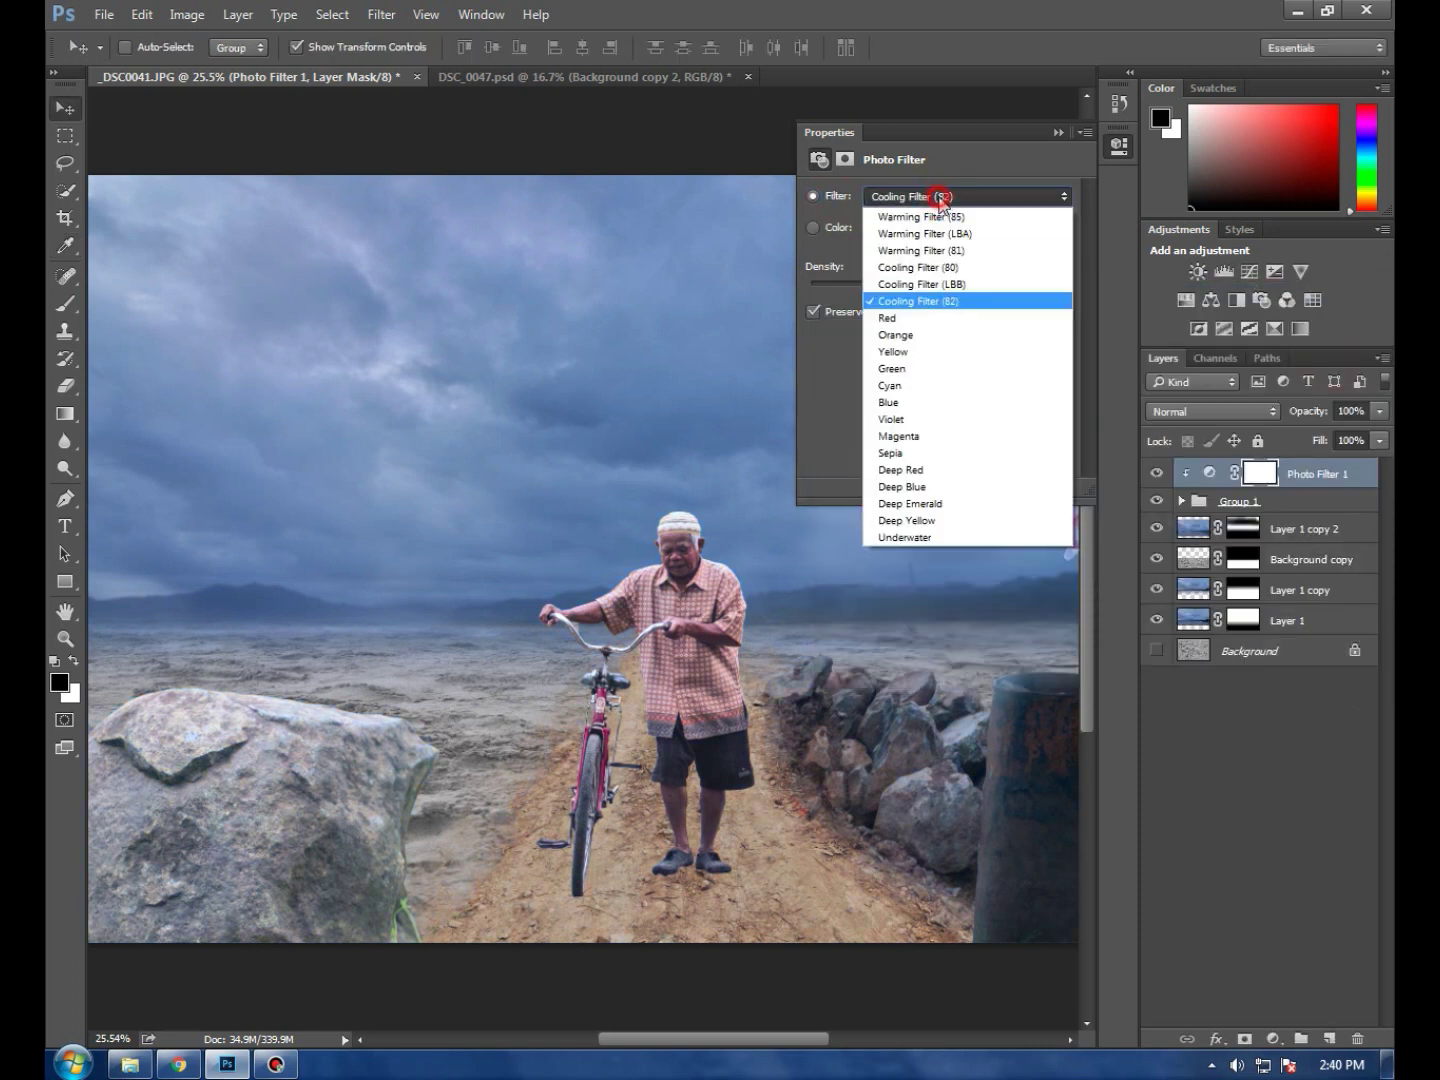
pyautogui.click(948, 527)
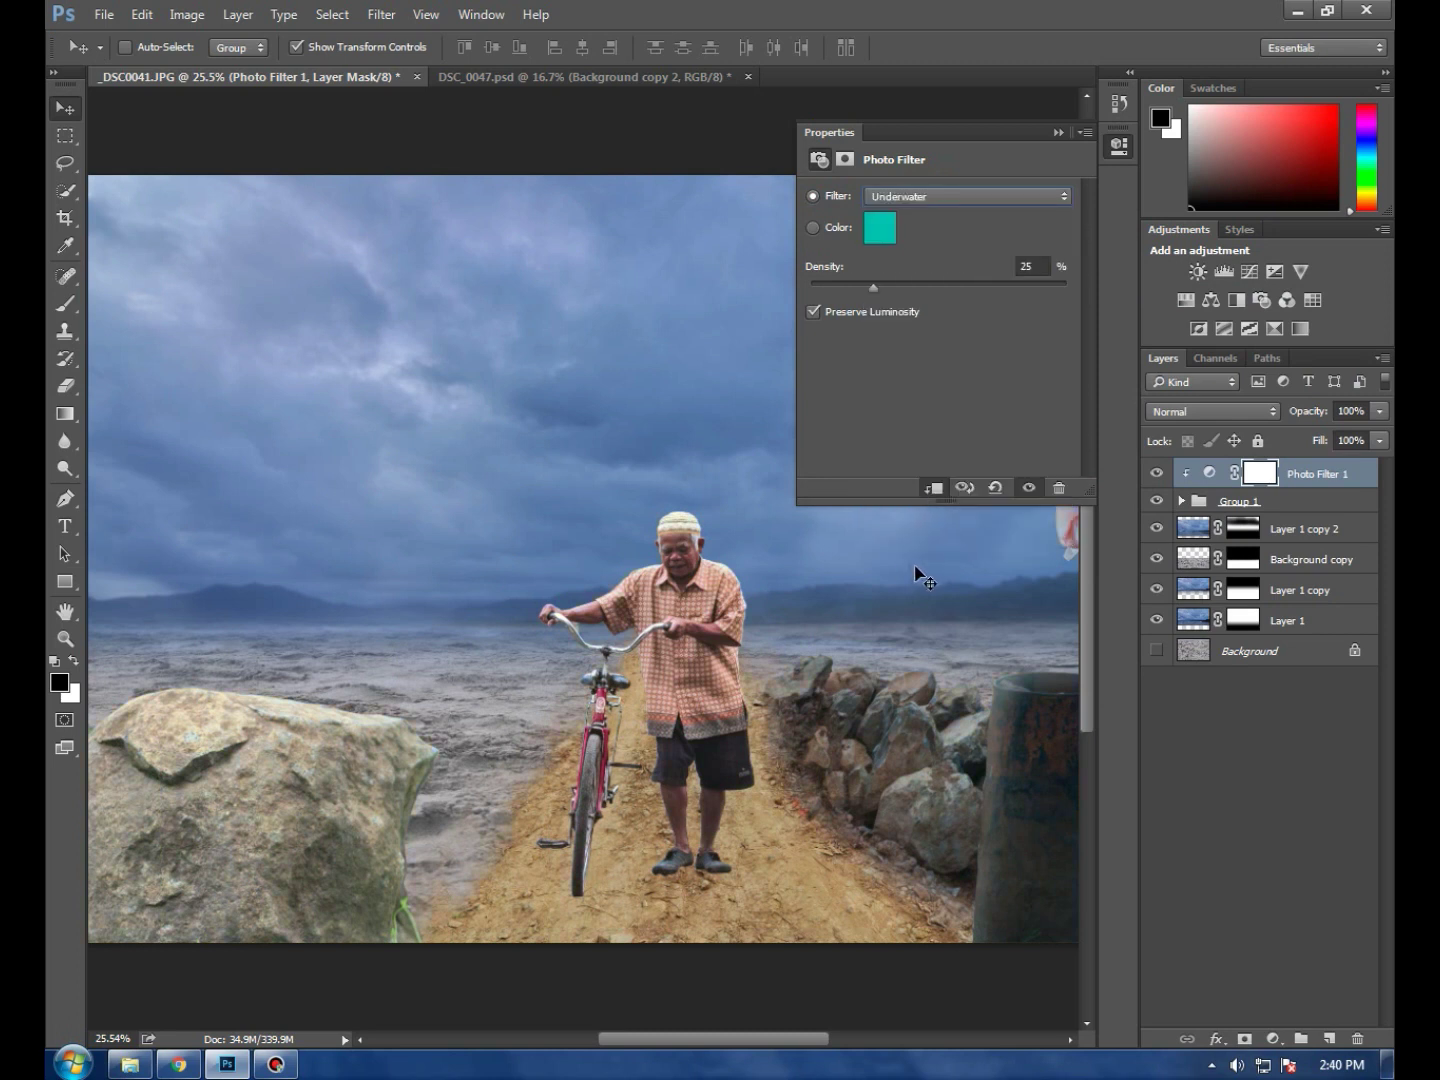
pyautogui.press('Up')
pyautogui.press('Up')
pyautogui.press('Up')
pyautogui.press('Up')
pyautogui.press('Up')
pyautogui.press('Up')
pyautogui.press('Up')
pyautogui.press('Up')
pyautogui.press('Up')
pyautogui.press('Up')
pyautogui.press('Up')
pyautogui.press('Up')
pyautogui.press('Up')
pyautogui.press('Up')
pyautogui.press('Up')
pyautogui.press('Up')
pyautogui.press('Up')
pyautogui.press('Down')
pyautogui.press('Down')
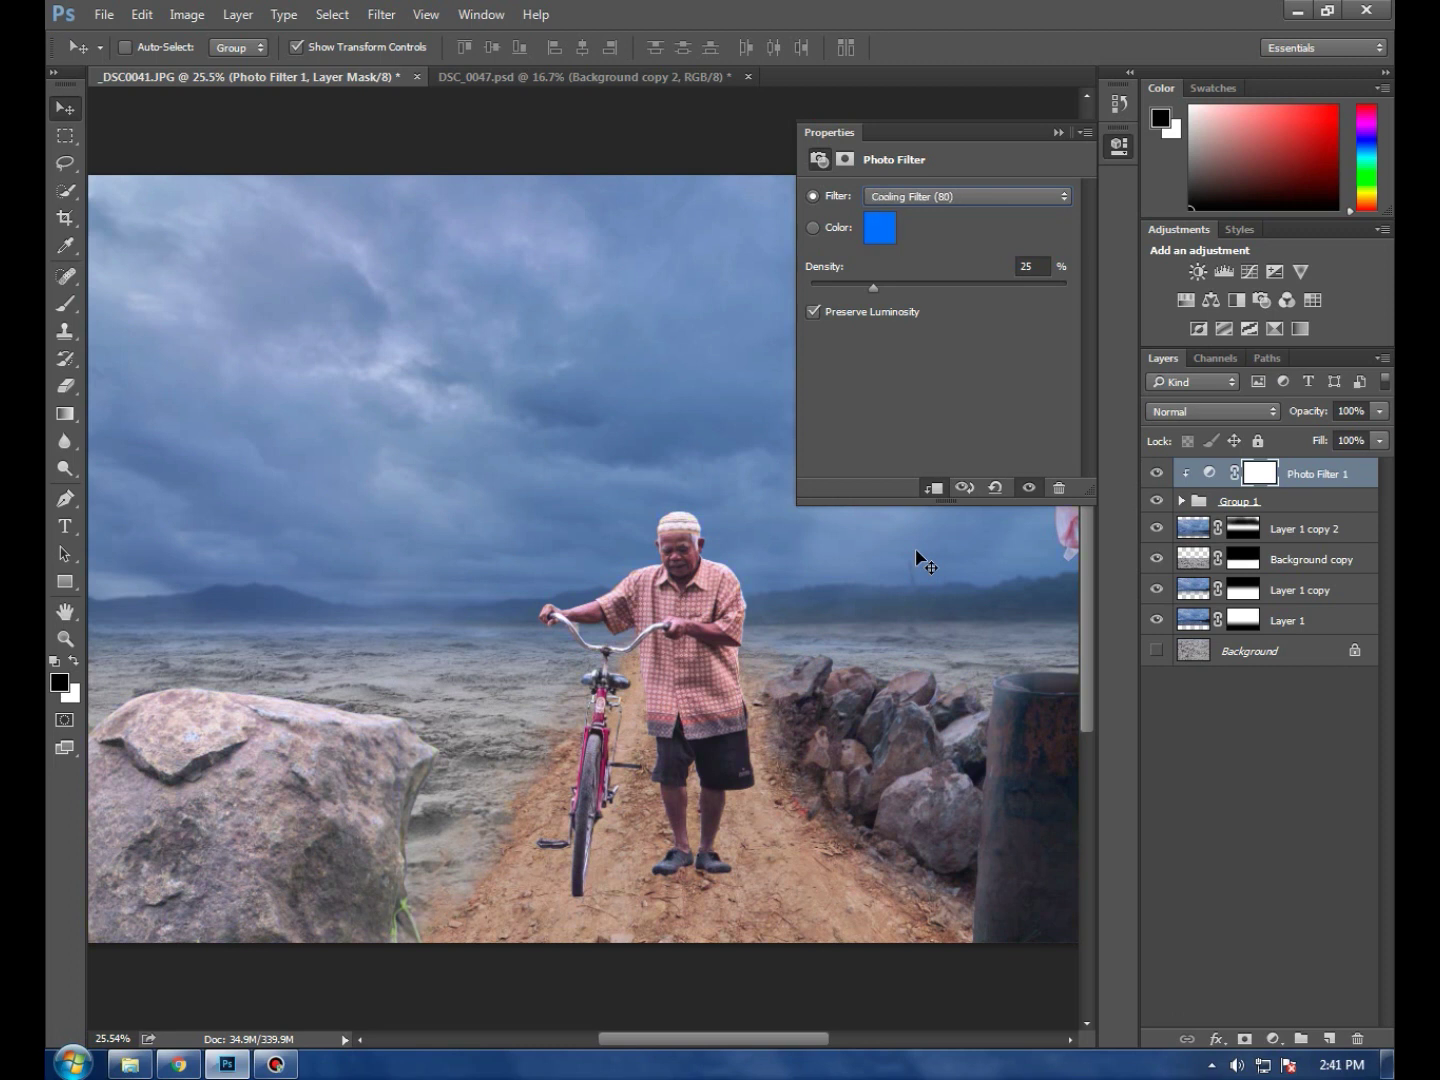
pyautogui.press('Down')
pyautogui.press('Down')
pyautogui.press('Up')
# Delete the Photo Filter 1 layer and select the Background copy layer
pyautogui.click(1054, 133)
pyautogui.rightClick(1309, 476)
pyautogui.click(1222, 456)
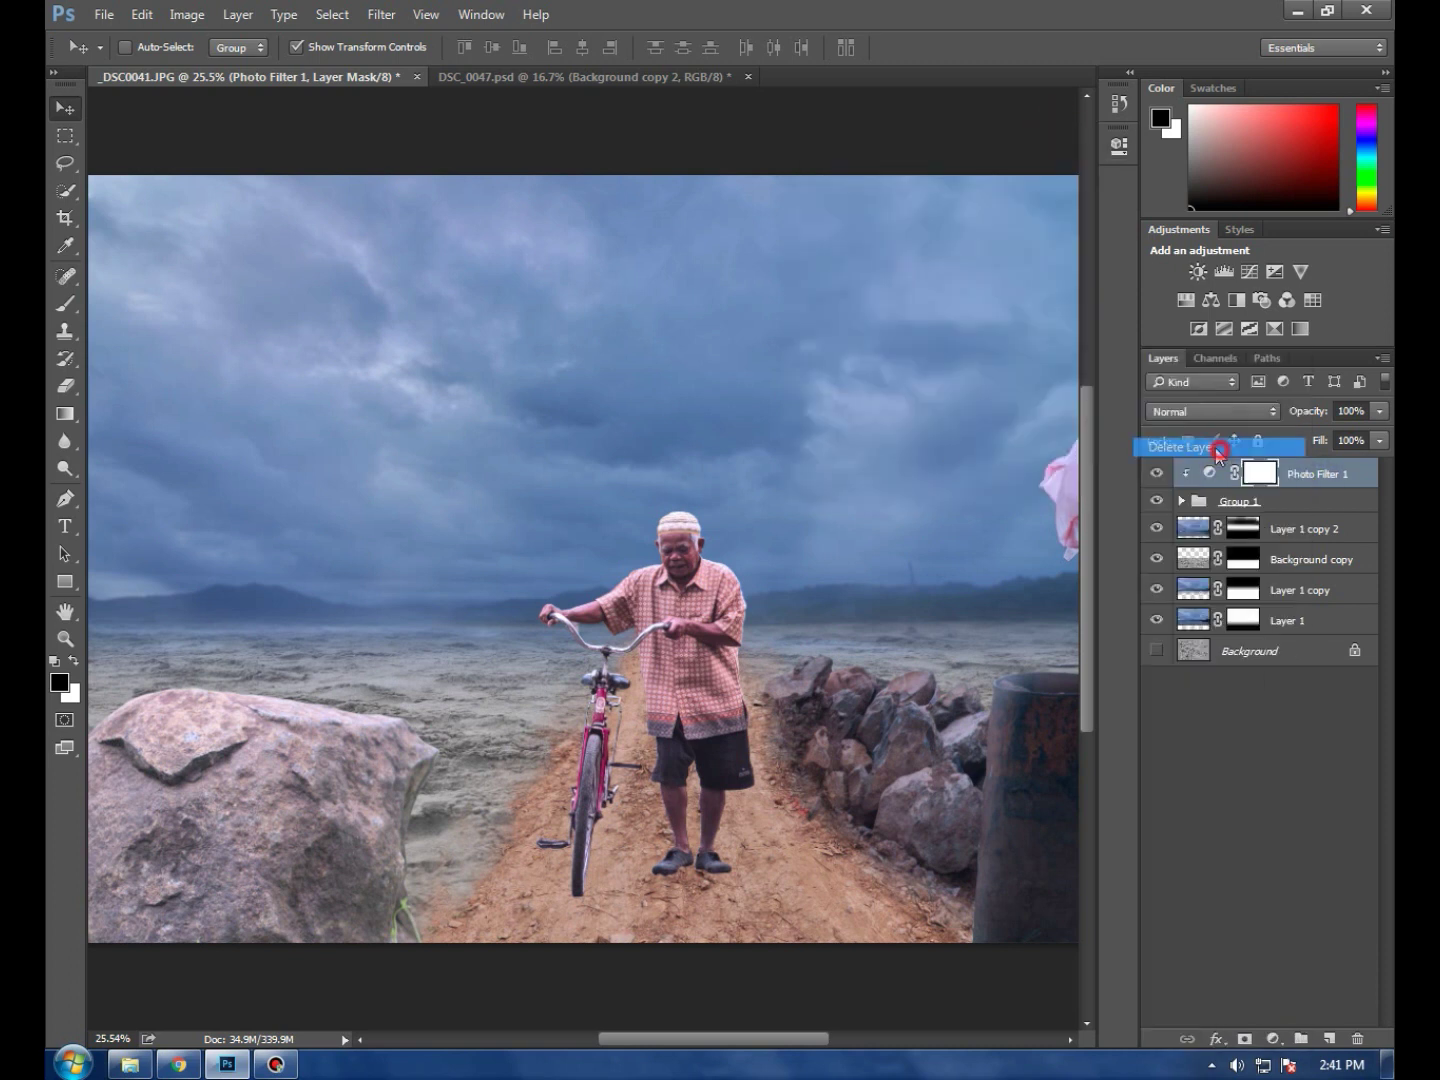
pyautogui.click(633, 405)
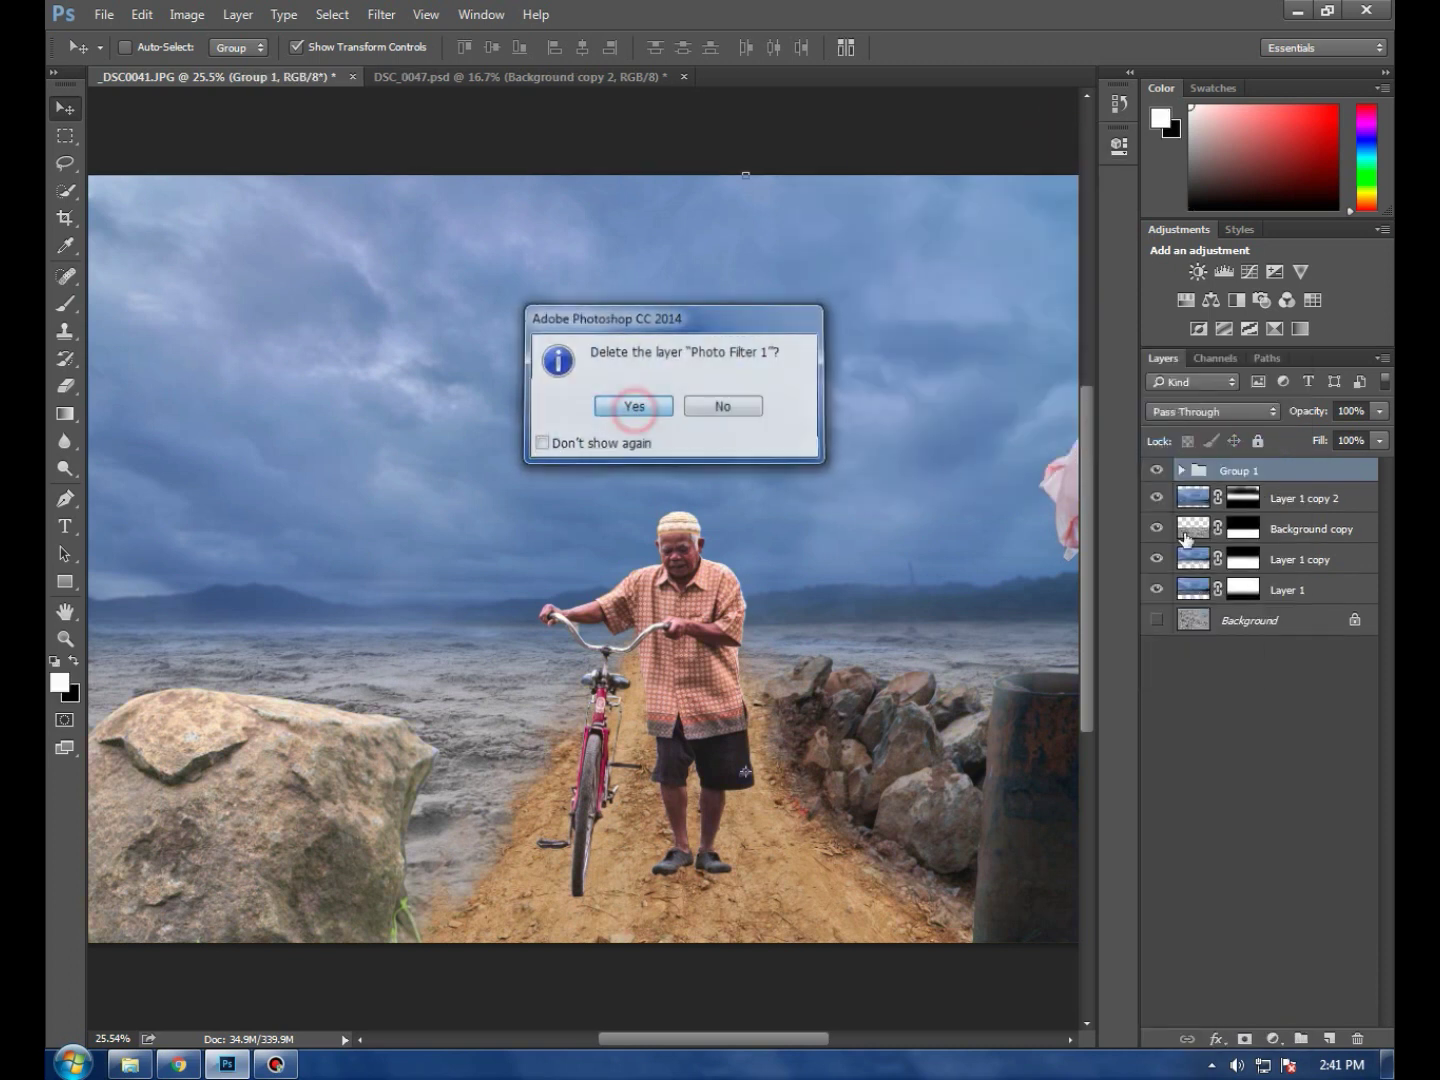
pyautogui.click(1310, 590)
pyautogui.click(1335, 529)
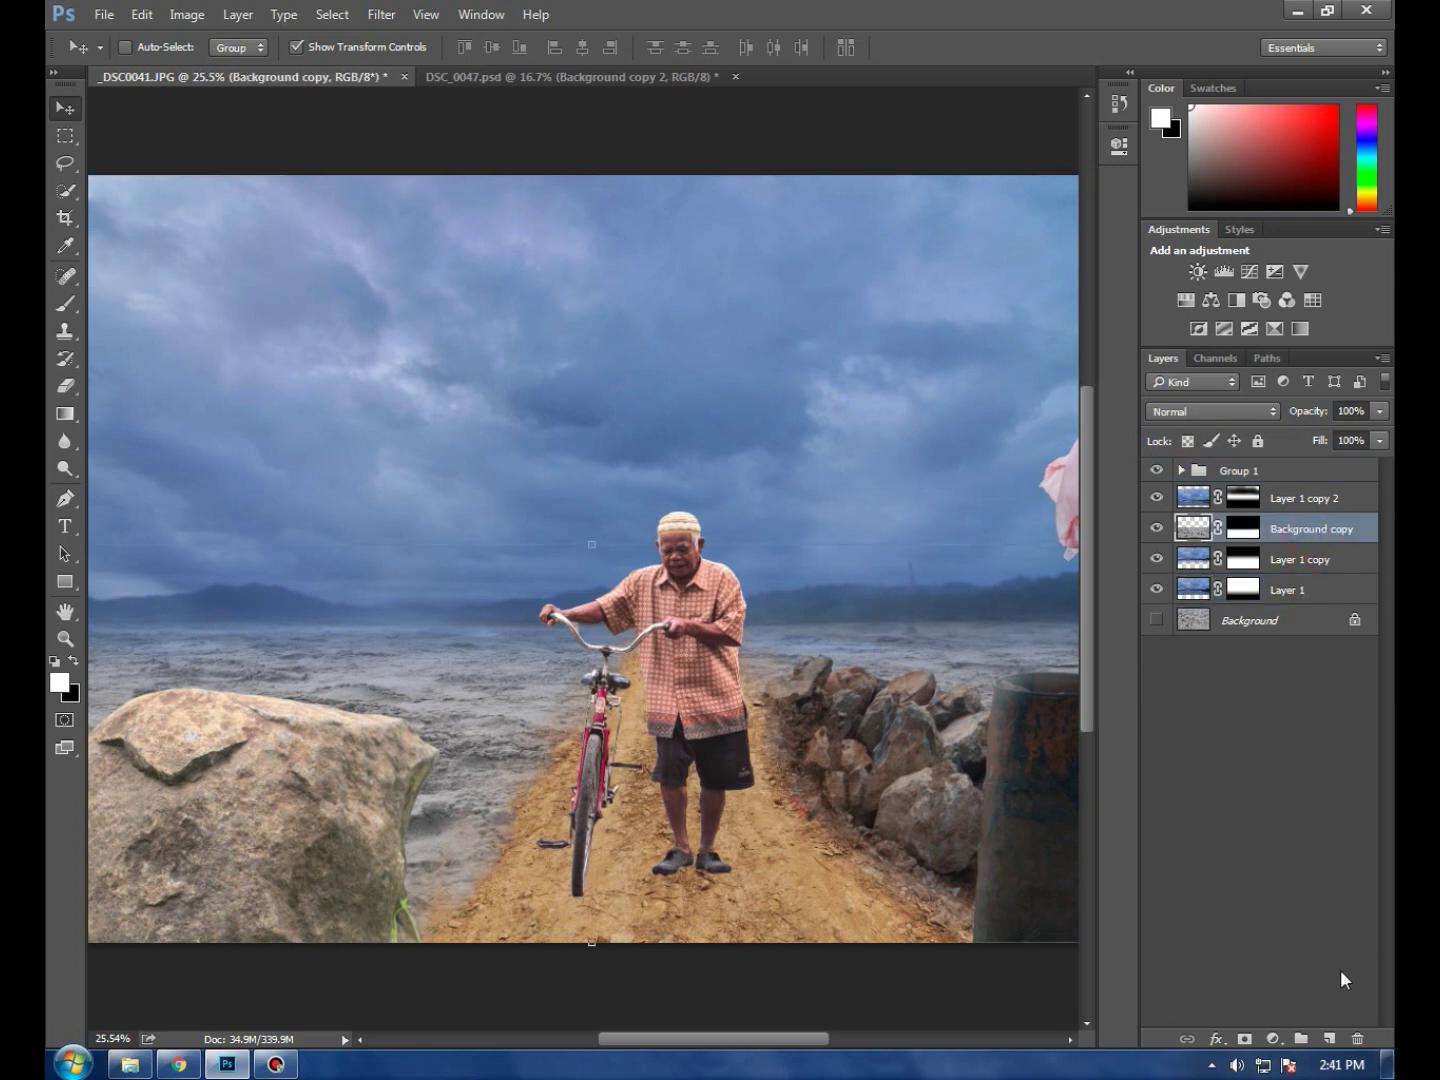
# Add a Warming Filter (85) Photo Filter above Background copy at about 66% density
pyautogui.click(1271, 1040)
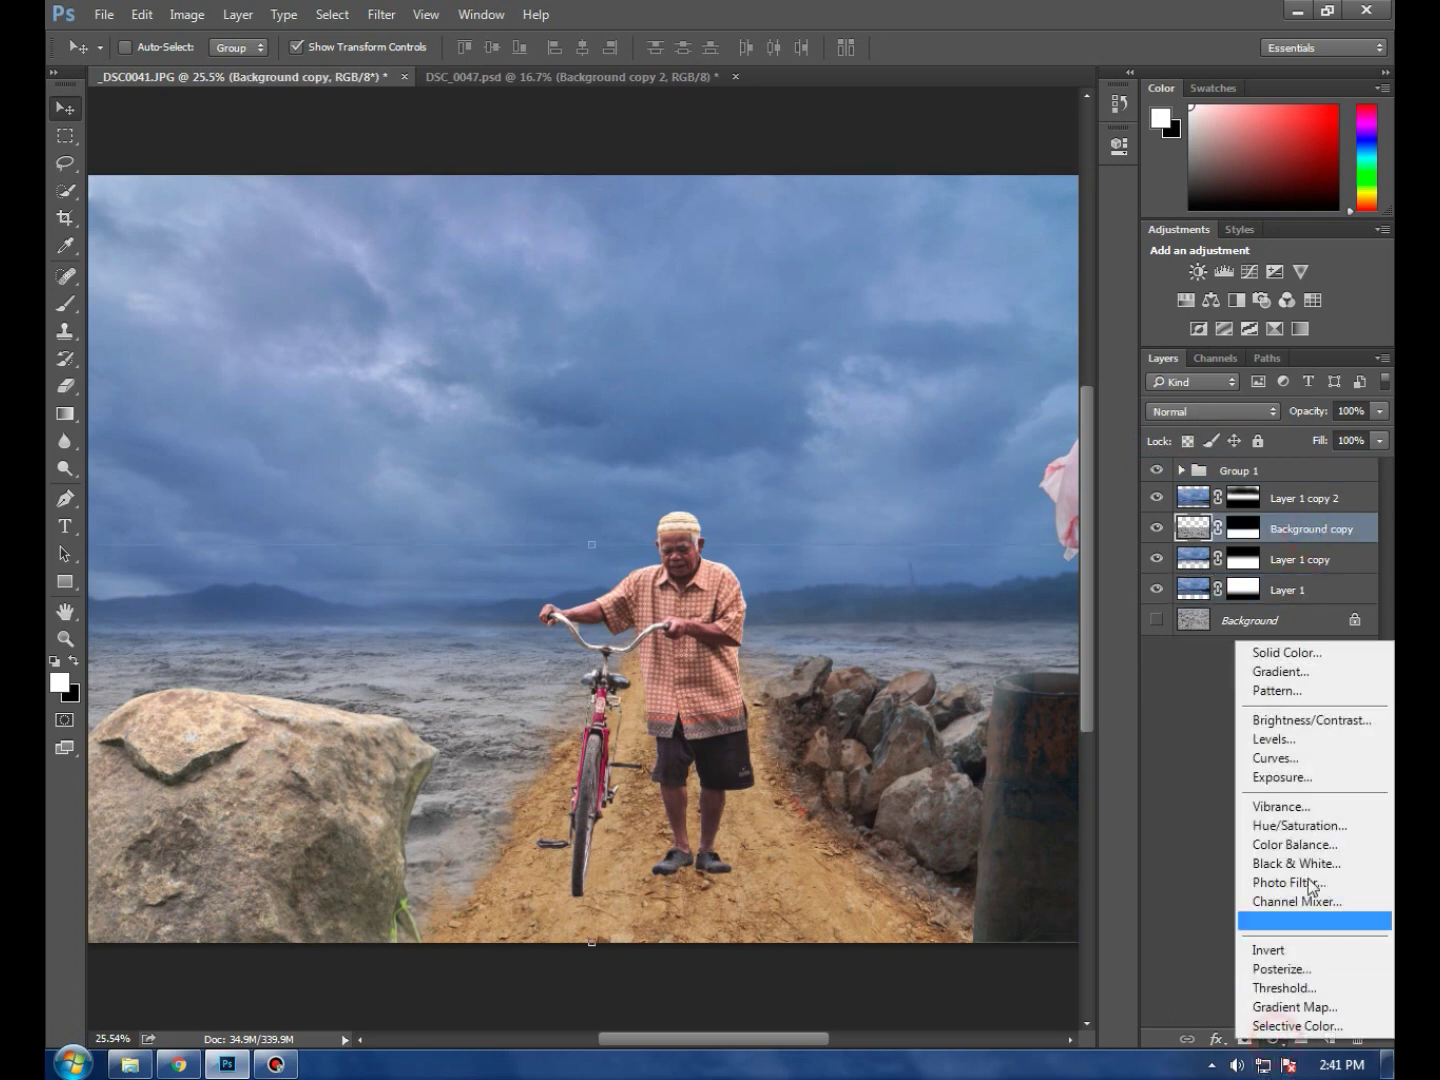
pyautogui.click(1311, 799)
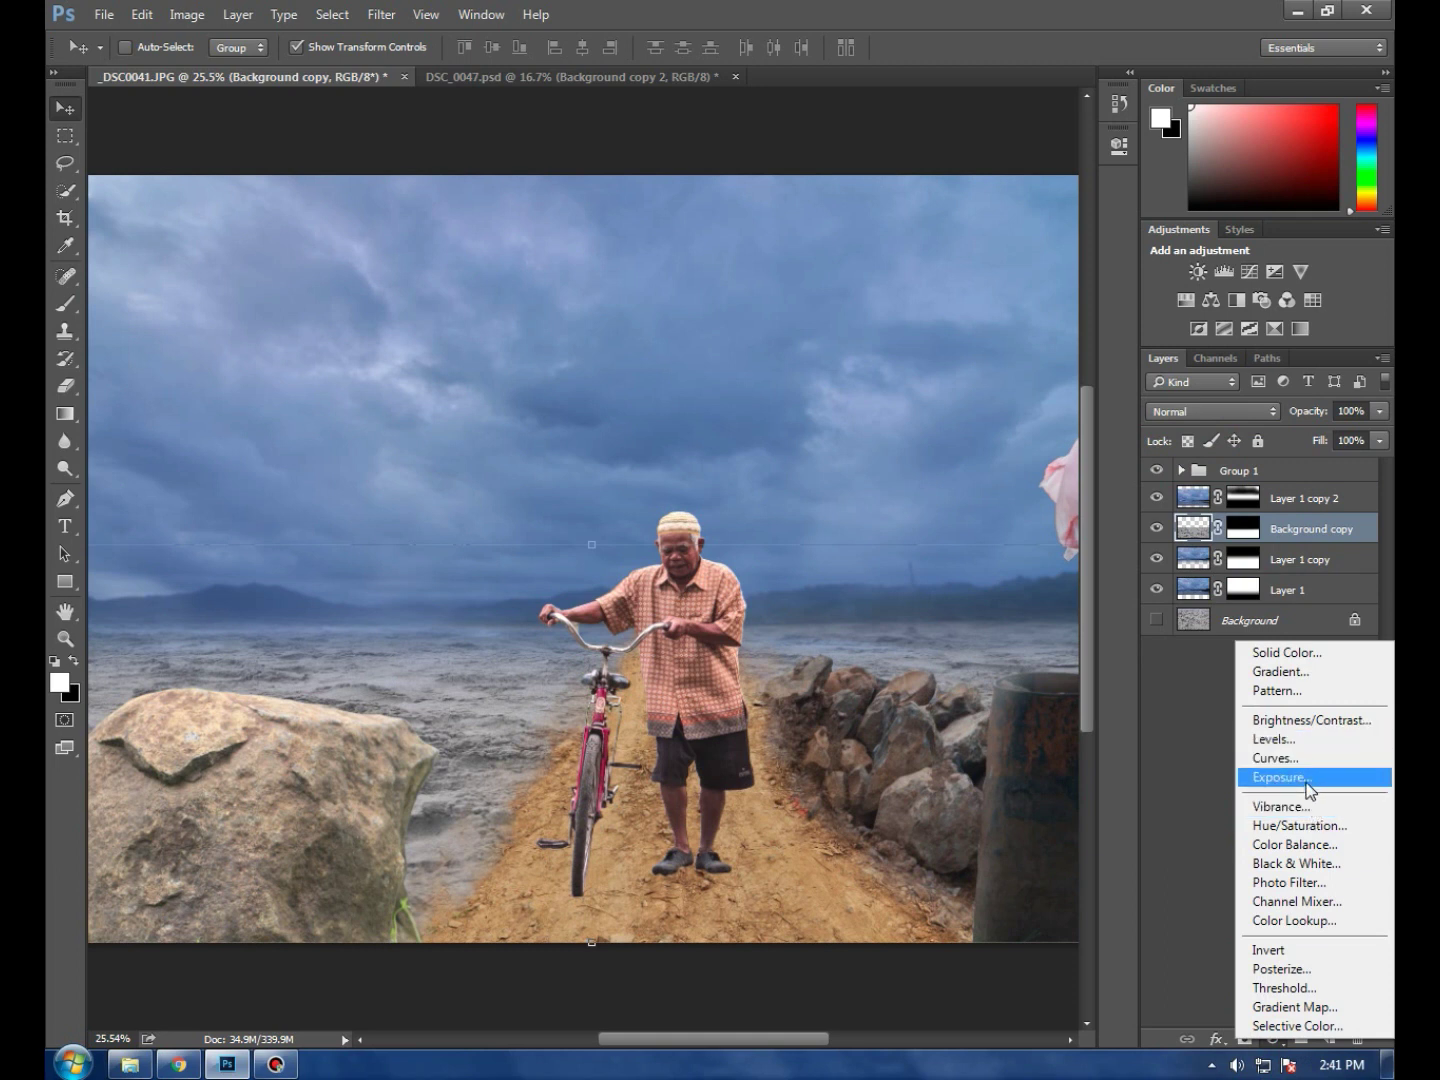
pyautogui.click(1300, 882)
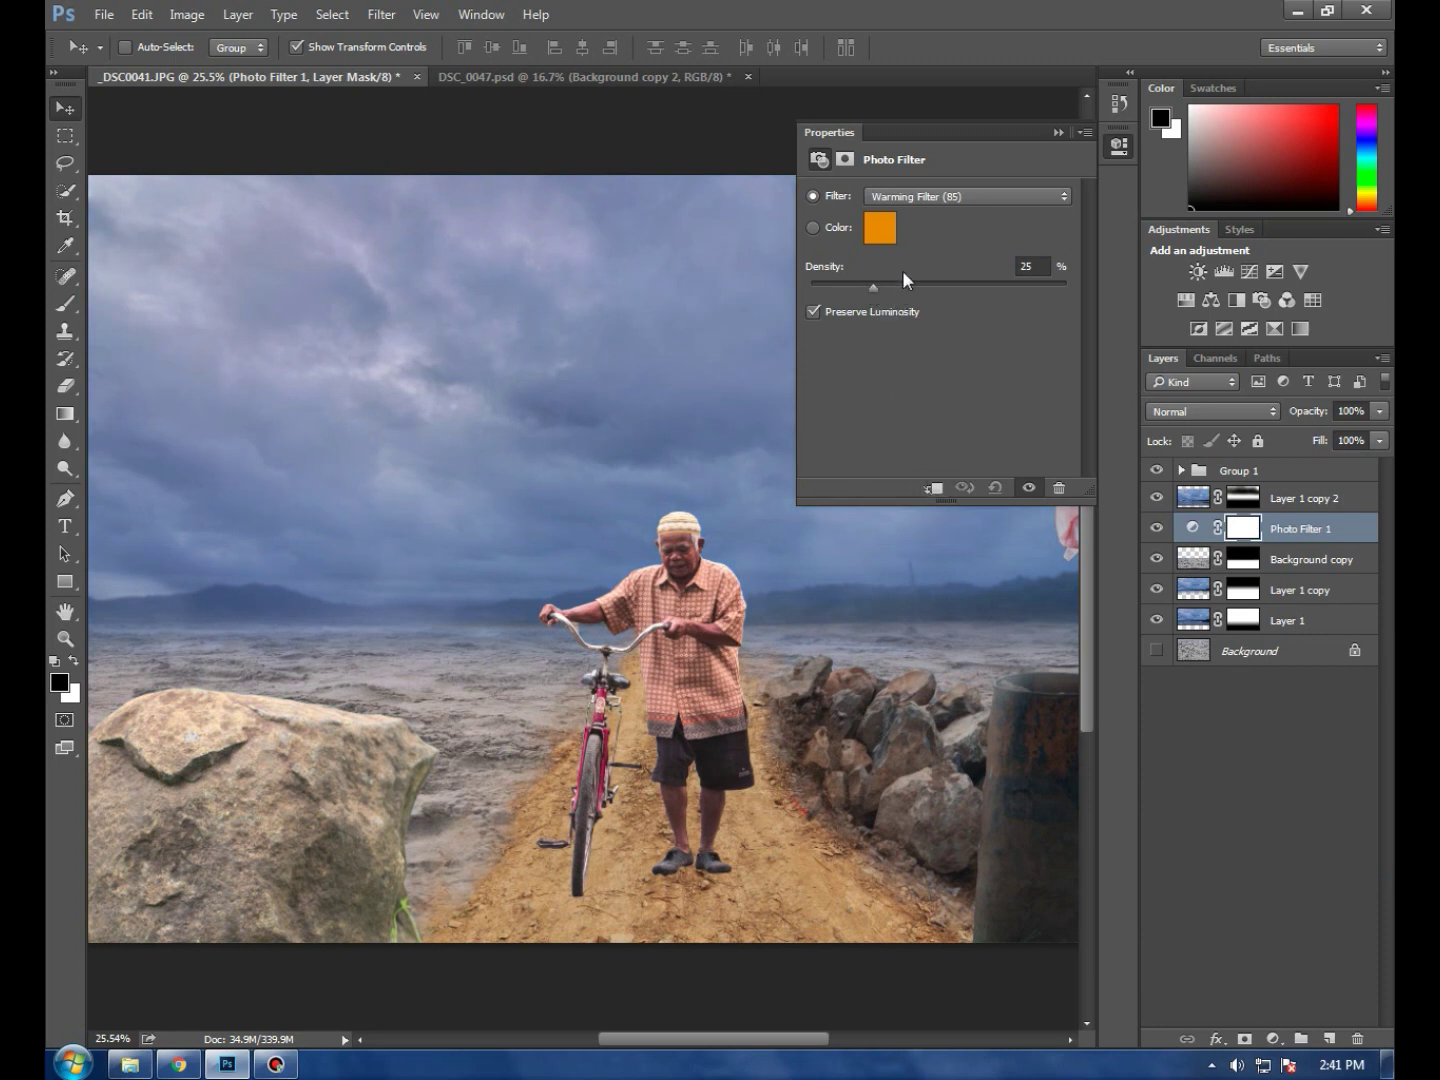
pyautogui.moveTo(871, 286)
pyautogui.mouseDown()
pyautogui.moveTo(954, 286)
pyautogui.moveTo(941, 292)
pyautogui.mouseUp()
pyautogui.click(931, 489)
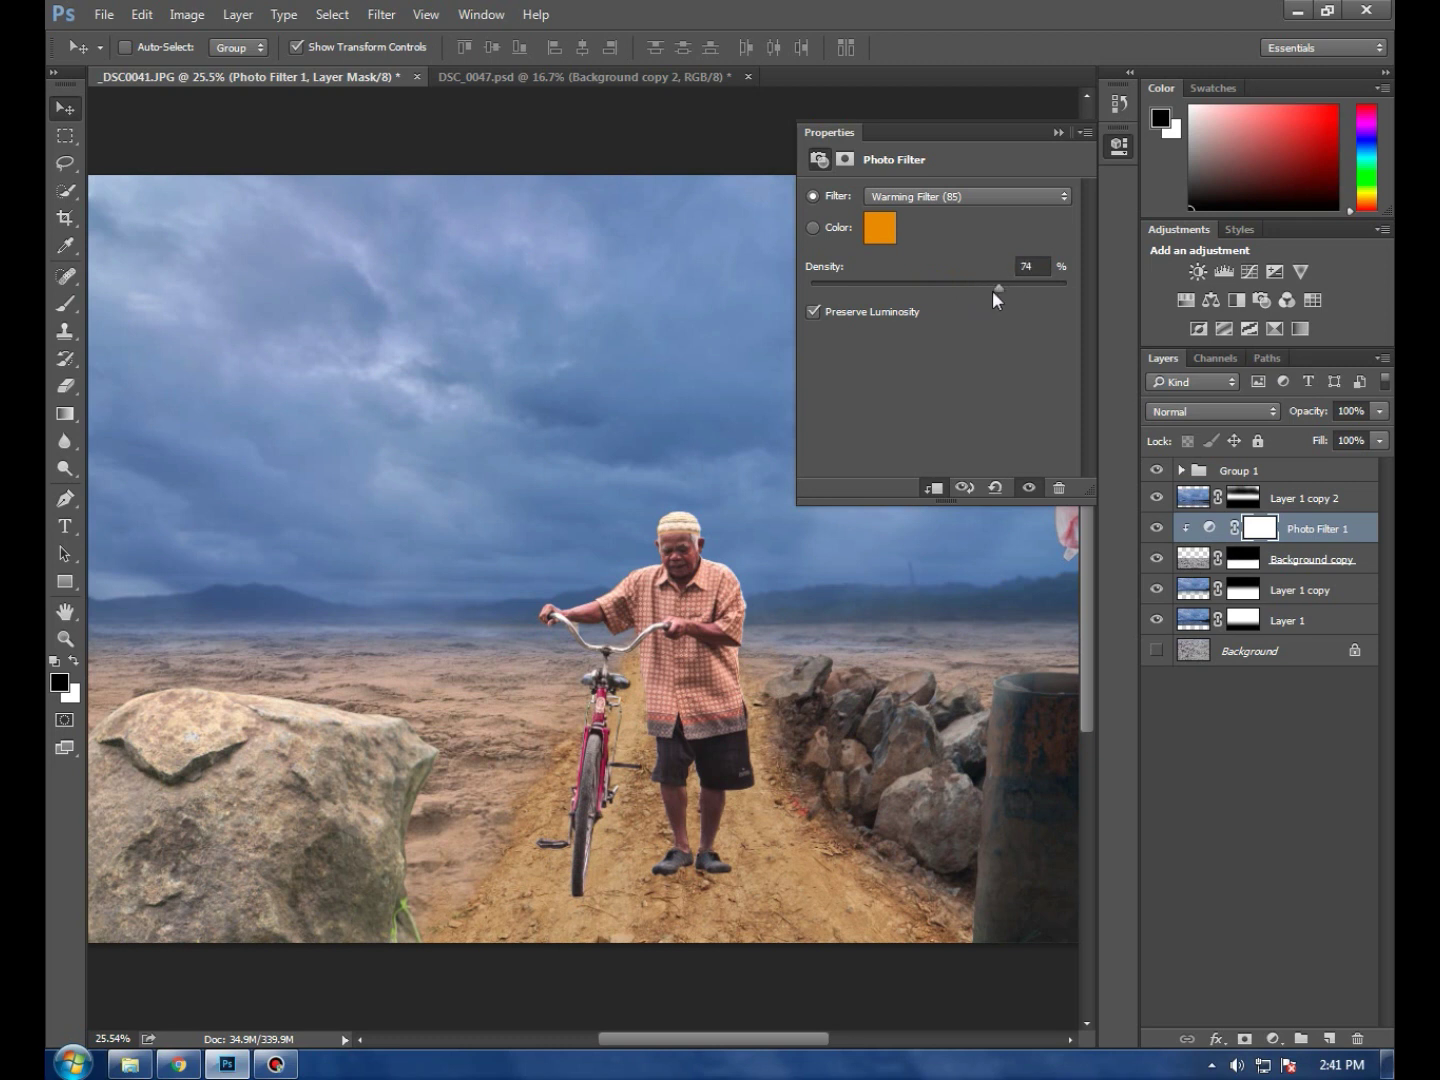
pyautogui.moveTo(988, 290); pyautogui.dragTo(979, 290)
pyautogui.click(1058, 132)
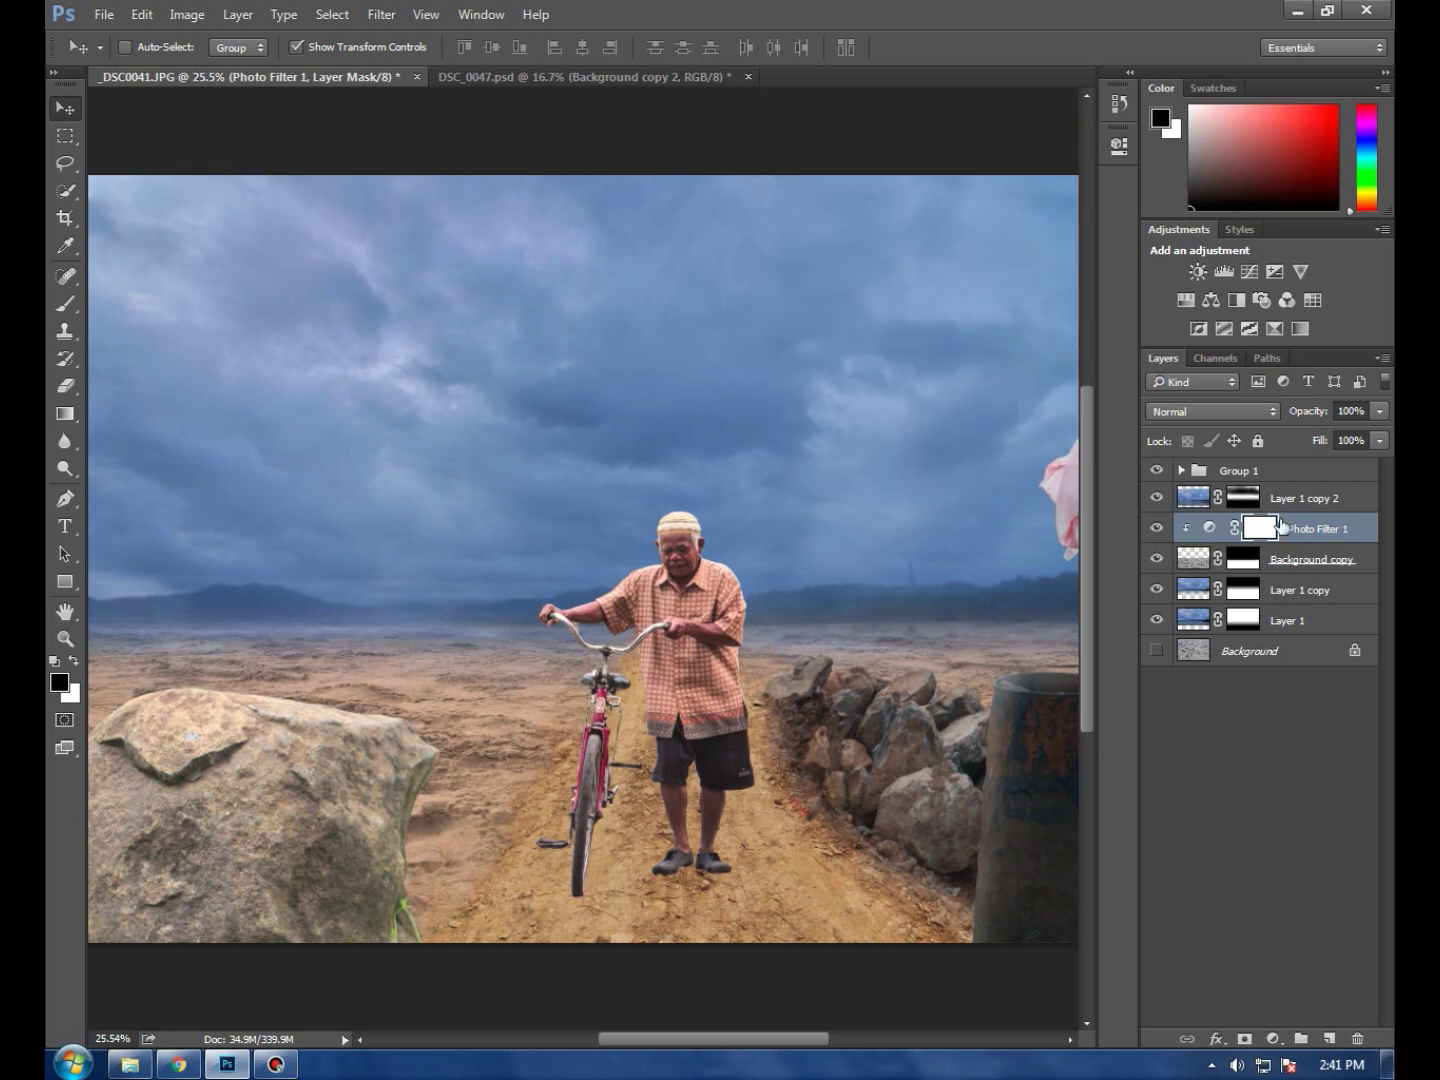
# Move Photo Filter 1 above Layer 1 copy 2
pyautogui.click(1319, 563)
pyautogui.click(1332, 504)
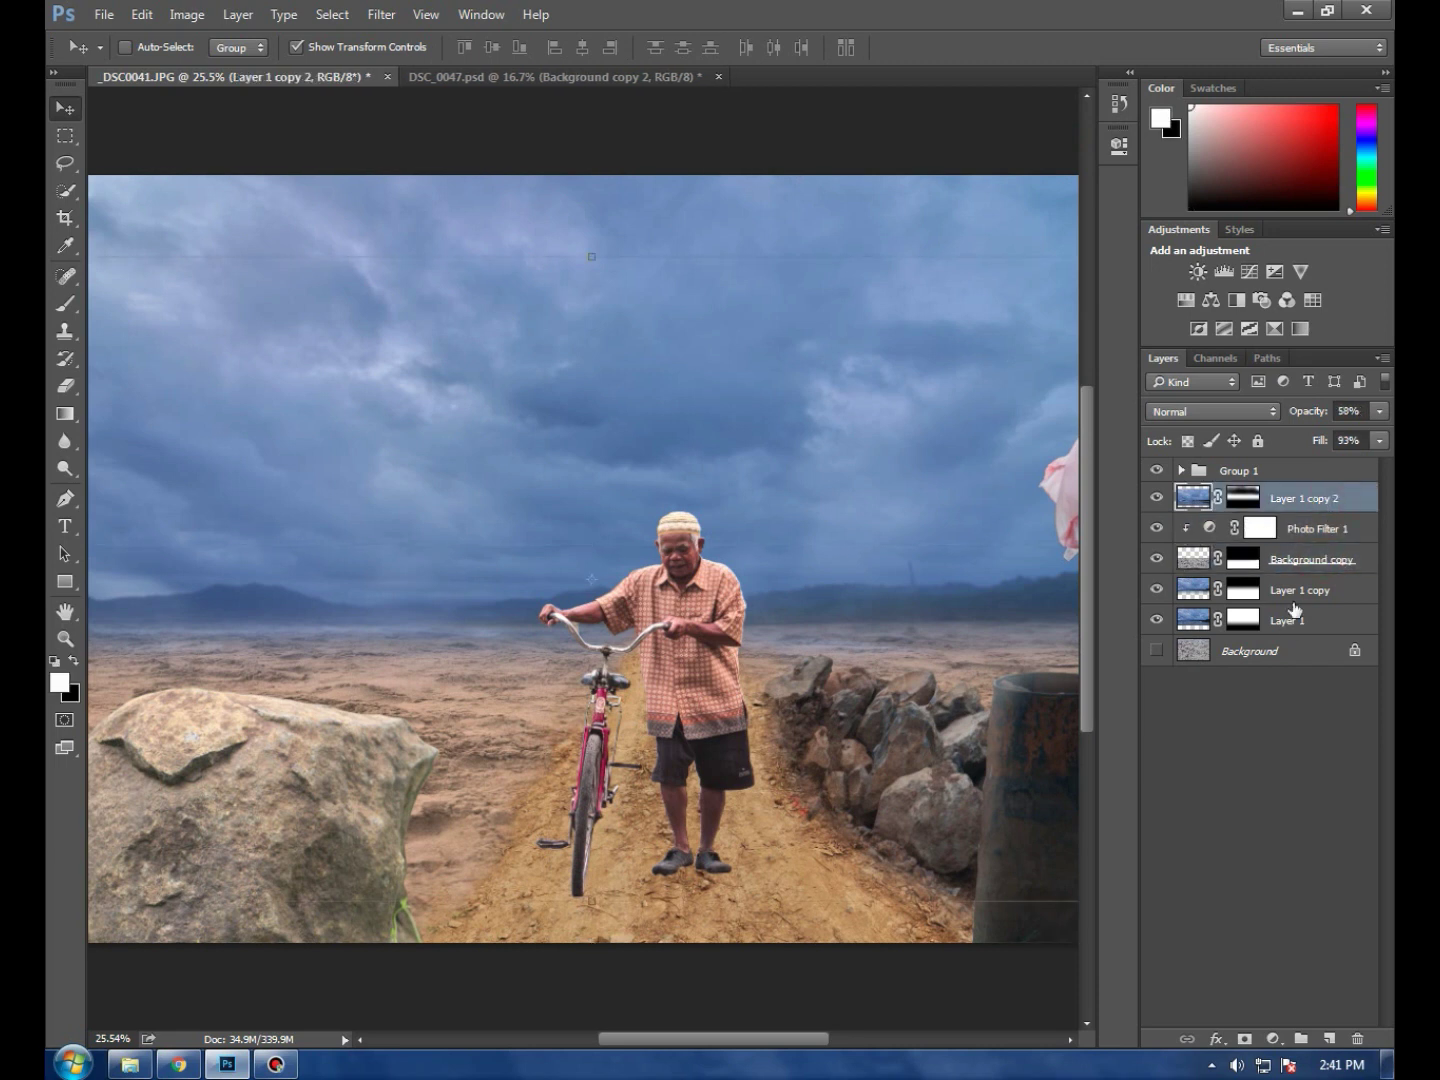
pyautogui.click(1301, 530)
pyautogui.press('x')
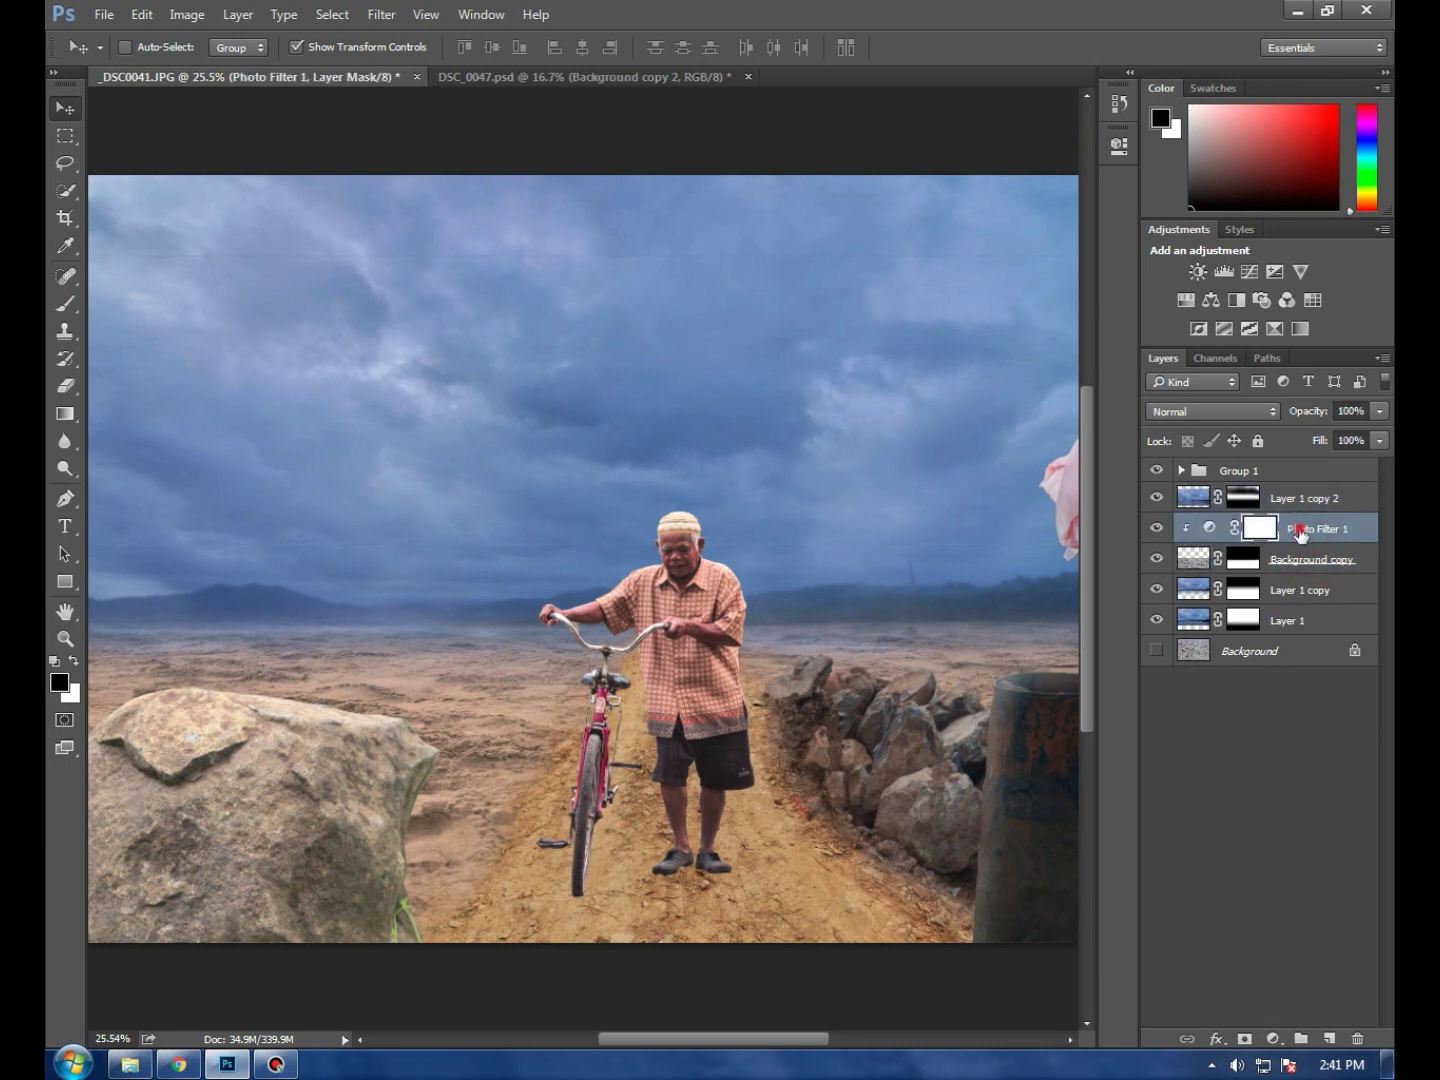
pyautogui.moveTo(1299, 507); pyautogui.dragTo(1299, 500)
# Leave Photo Filter 1 unclipped so its warming tint covers the whole image
pyautogui.click(1193, 499)
pyautogui.press('x')
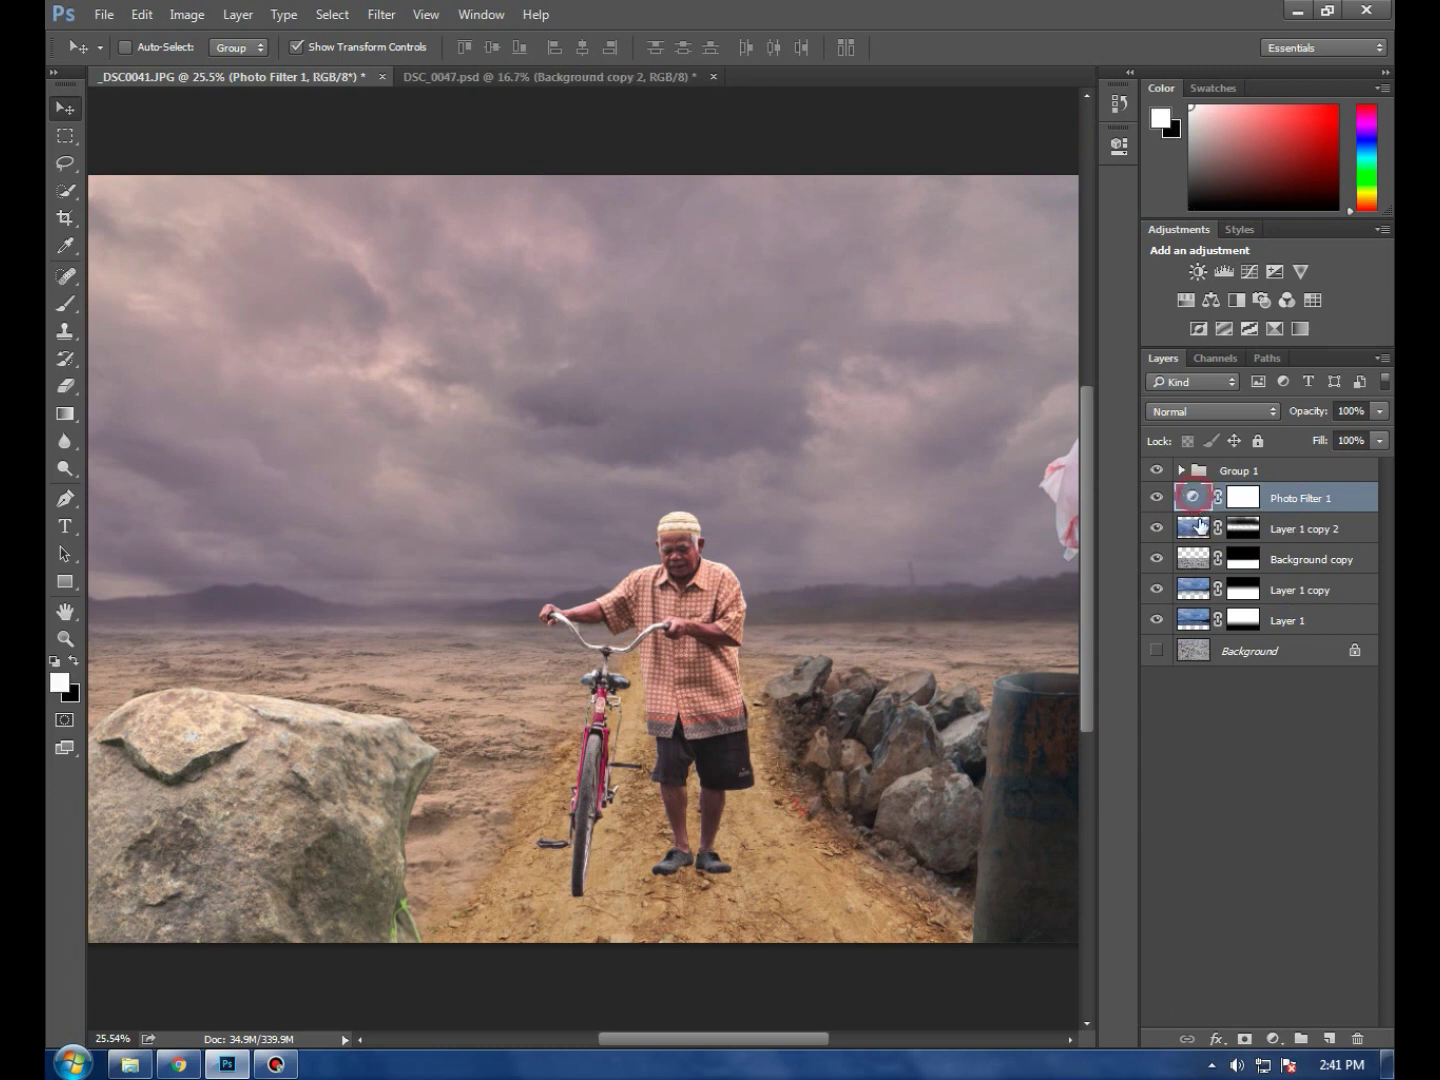
pyautogui.doubleClick(1292, 498)
pyautogui.press('Return')
pyautogui.doubleClick(1193, 497)
pyautogui.click(935, 490)
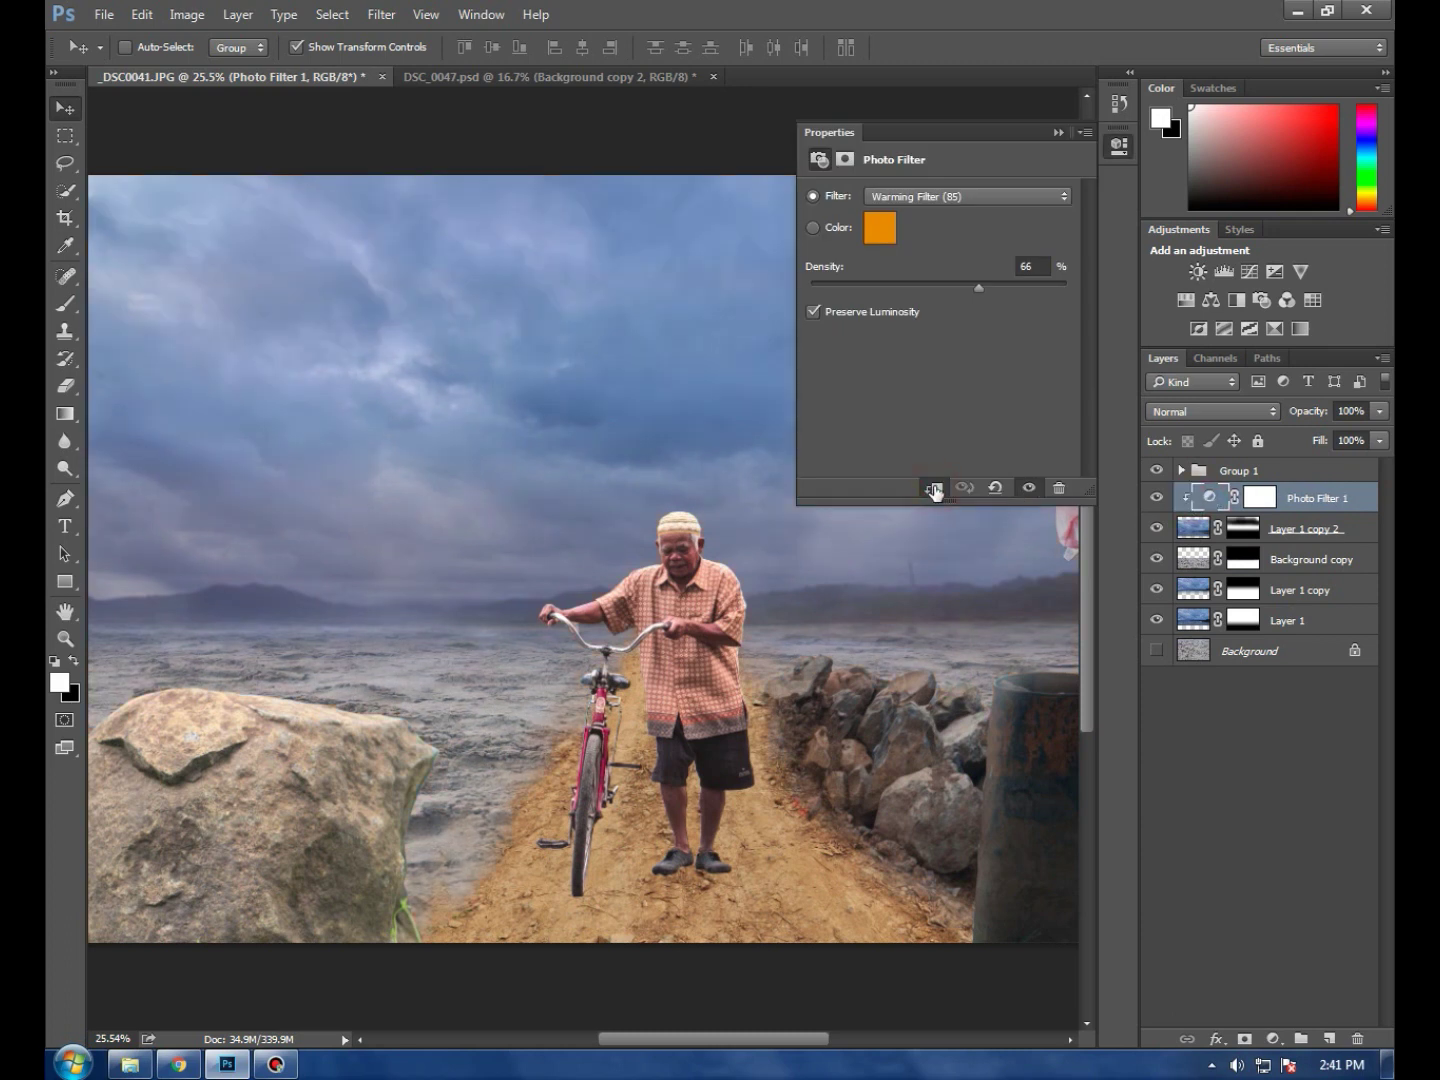
pyautogui.click(933, 489)
pyautogui.click(934, 490)
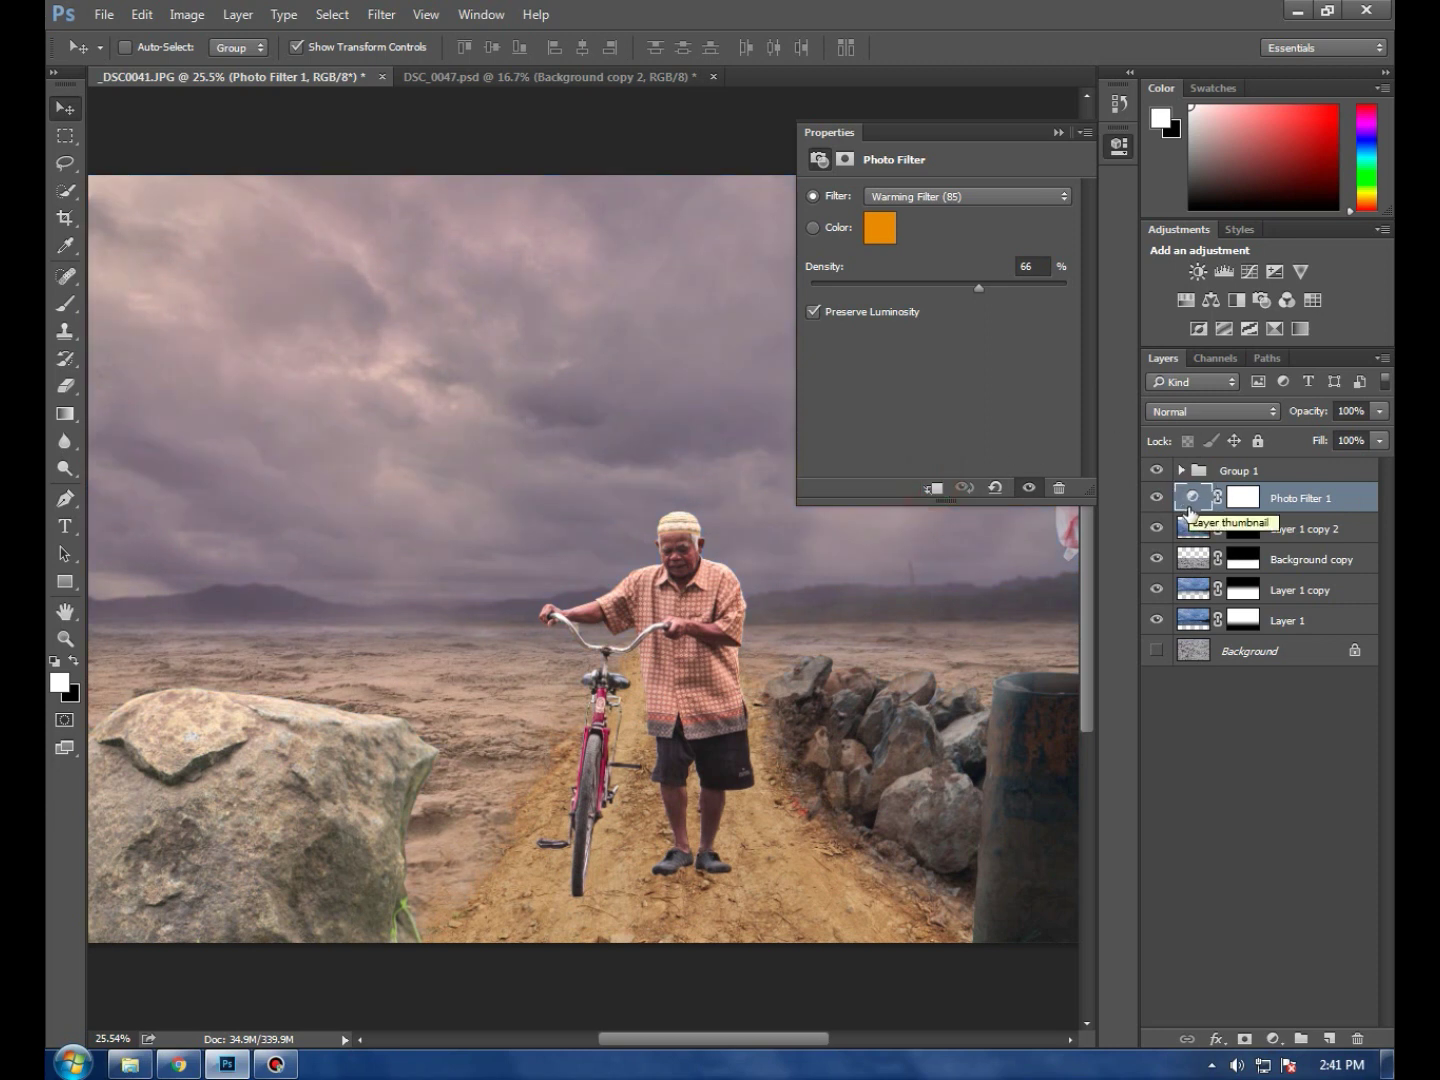
pyautogui.click(1323, 497)
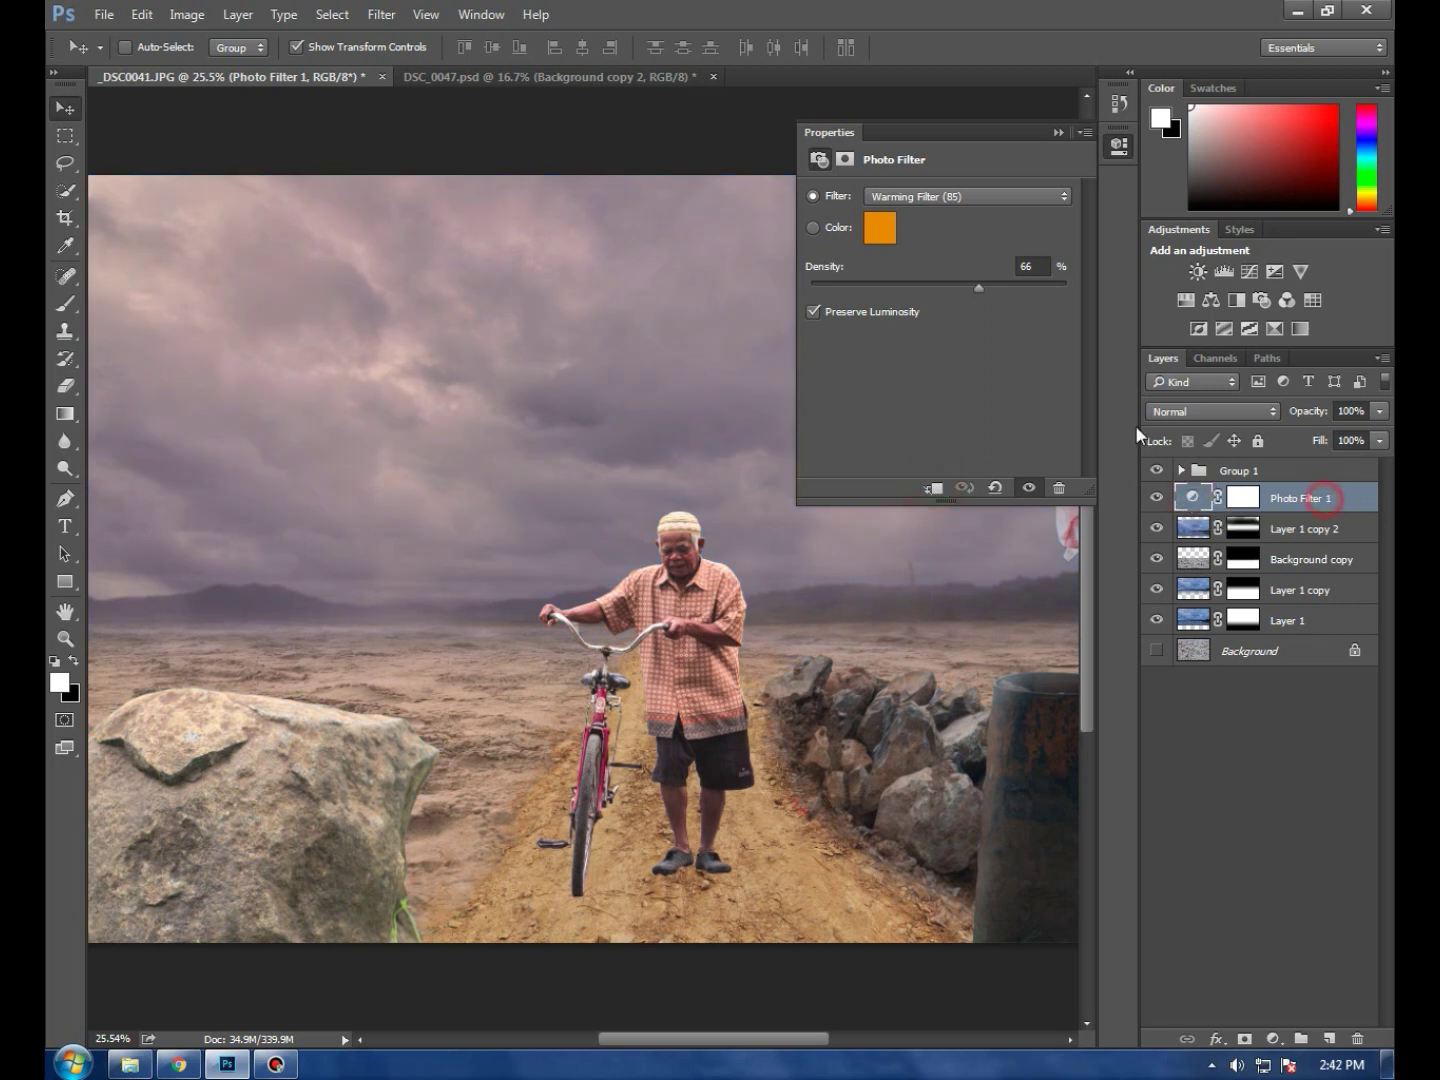
pyautogui.click(1056, 132)
# Expand Group 1 and select Layer 3, the sandy path layer
pyautogui.click(1182, 470)
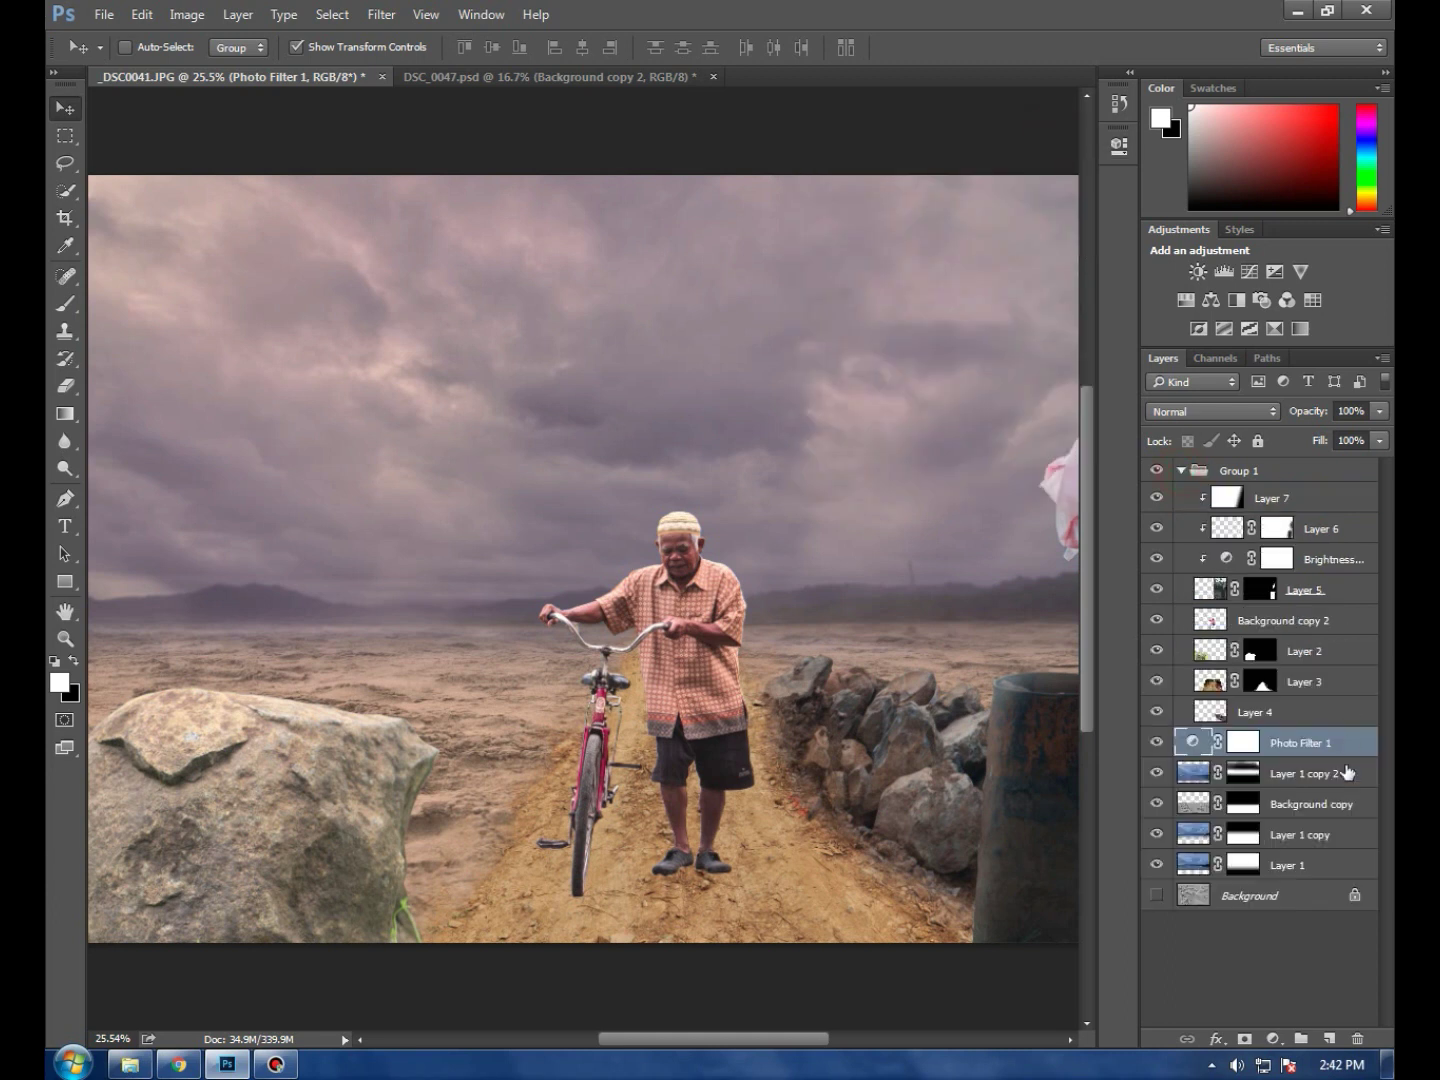
pyautogui.click(1295, 626)
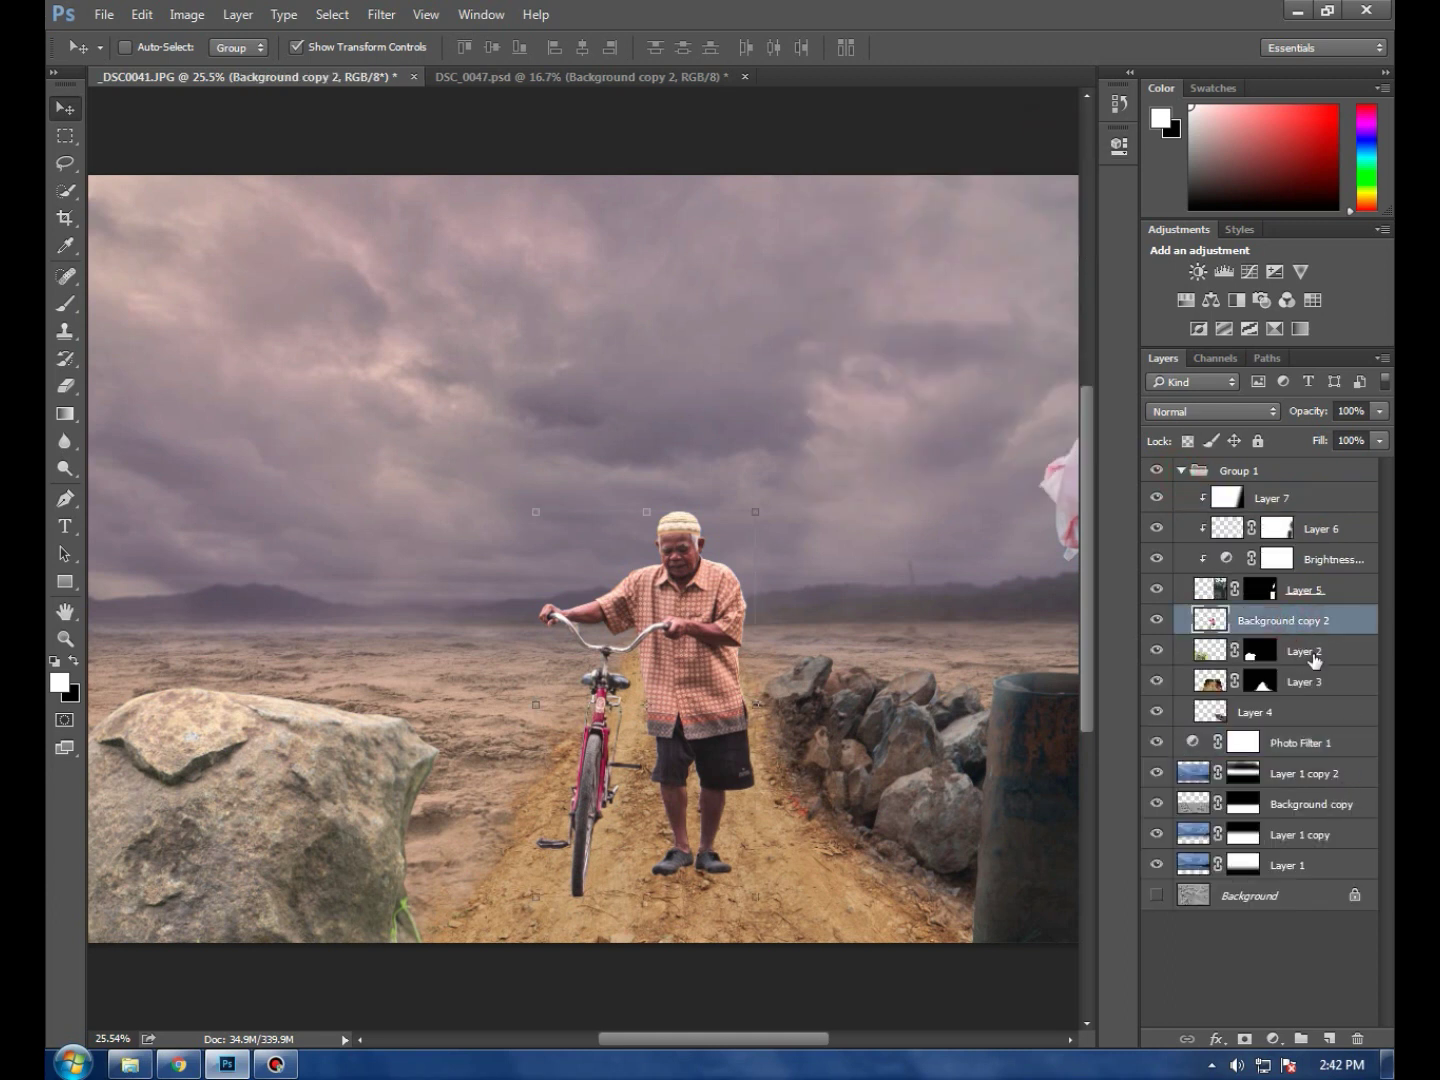
pyautogui.click(1314, 660)
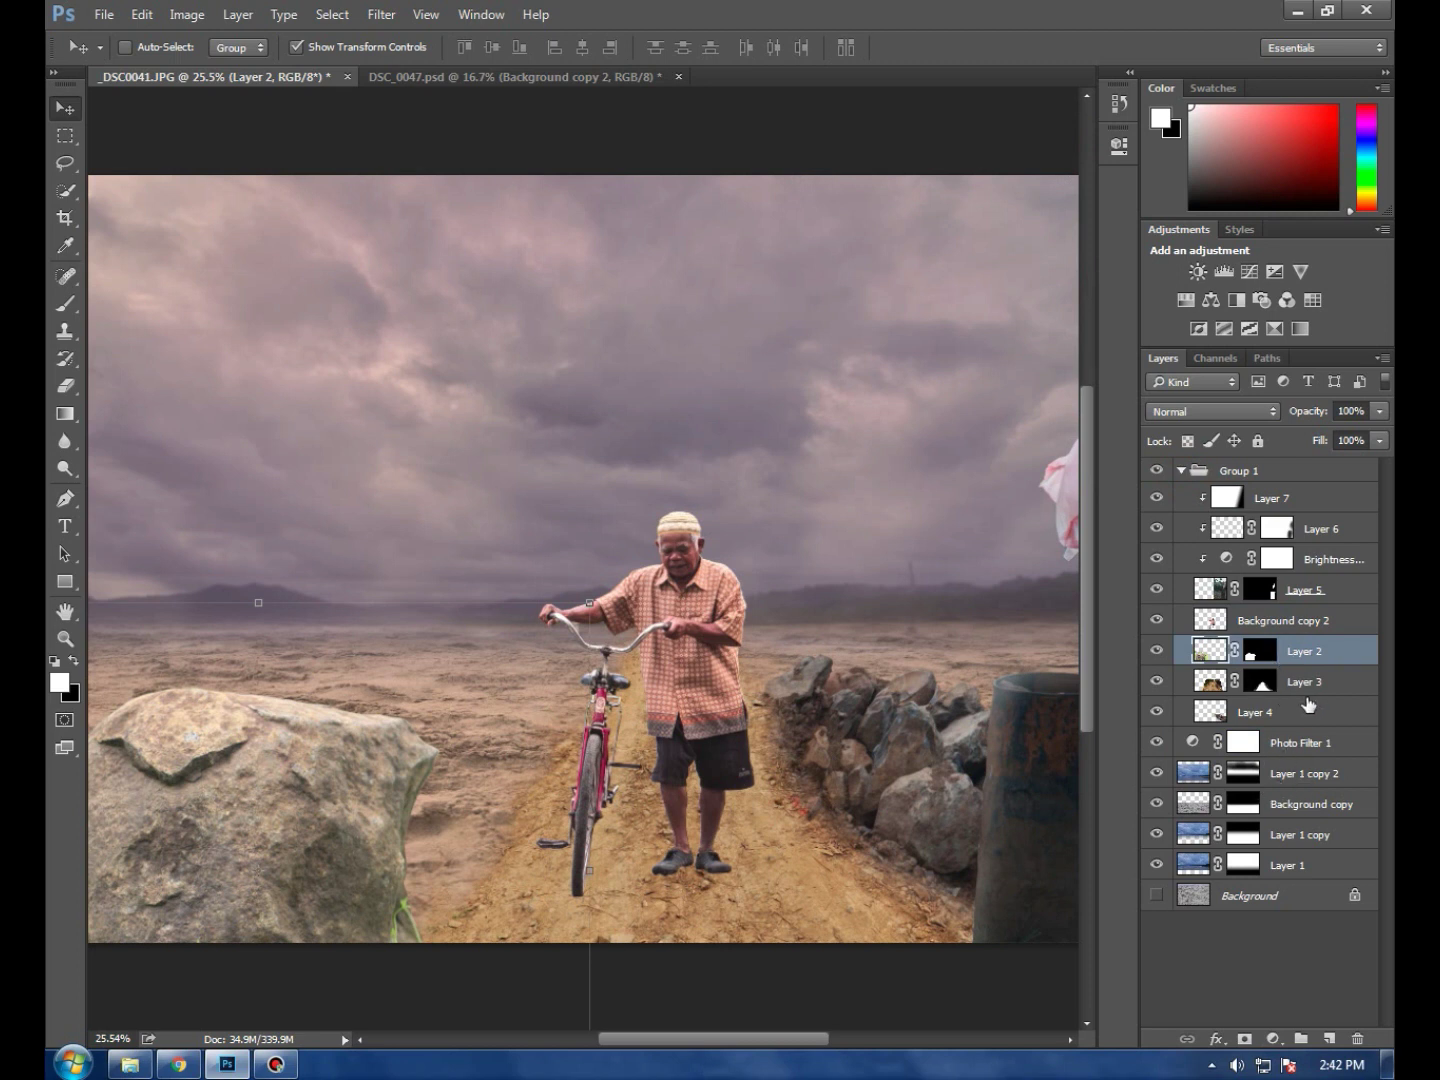
pyautogui.keyDown('ctrl'); pyautogui.click(1210, 683); pyautogui.keyUp('ctrl')
pyautogui.click(1274, 1038)
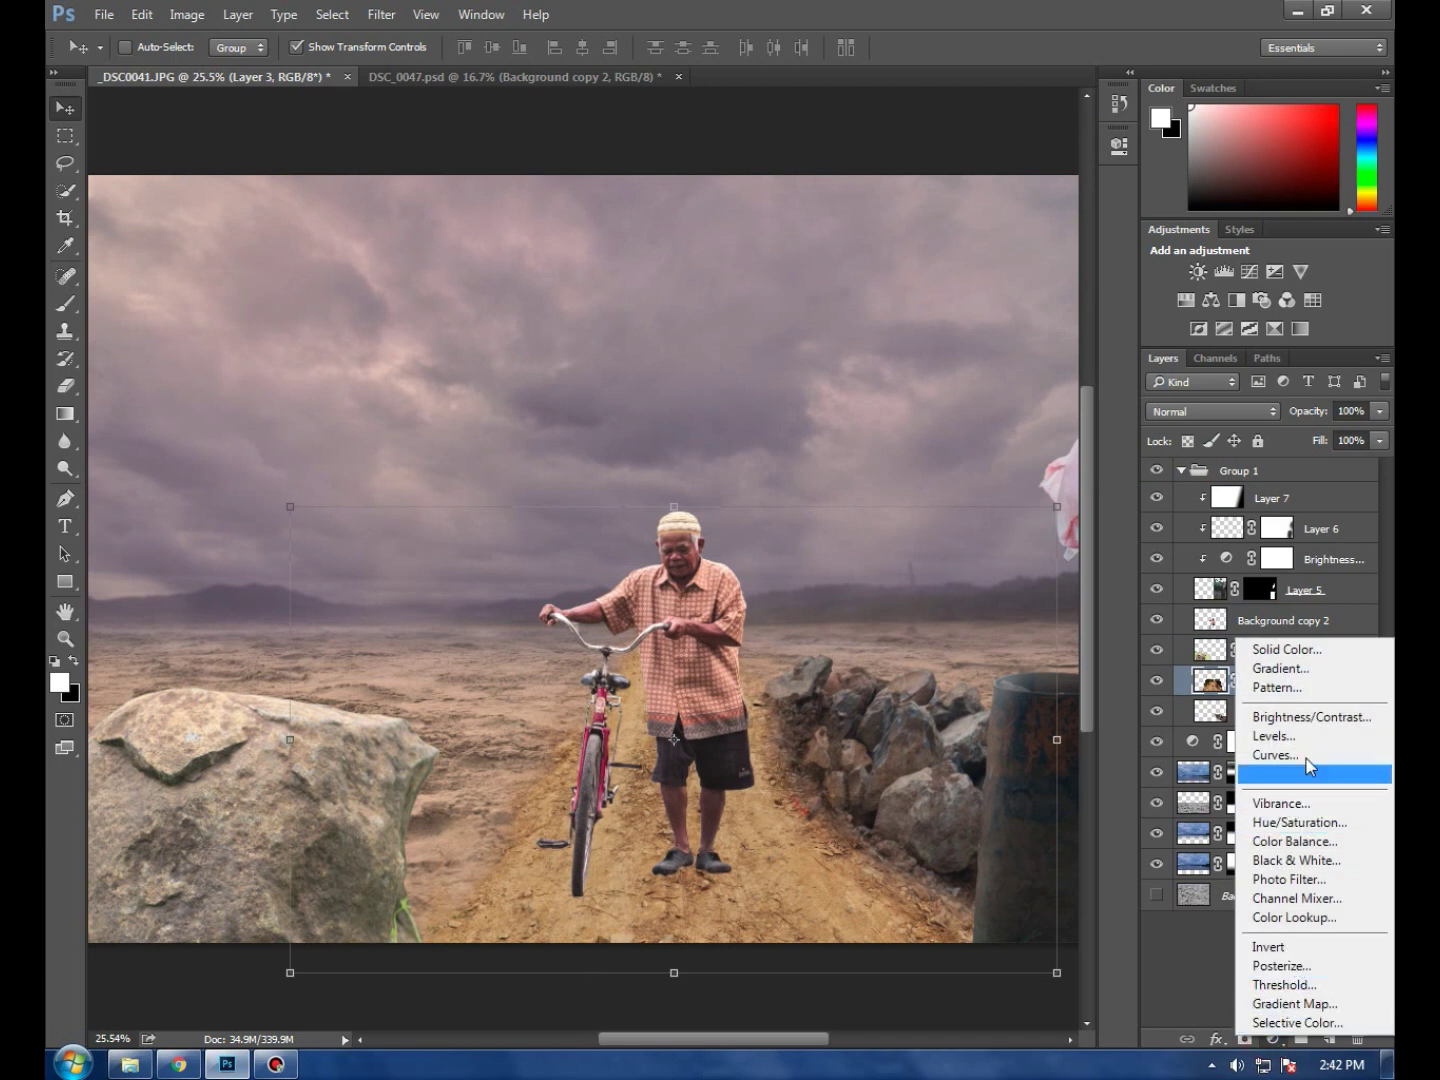
# Clip a Hue/Saturation adjustment to Layer 3 with saturation at -37
pyautogui.click(1305, 822)
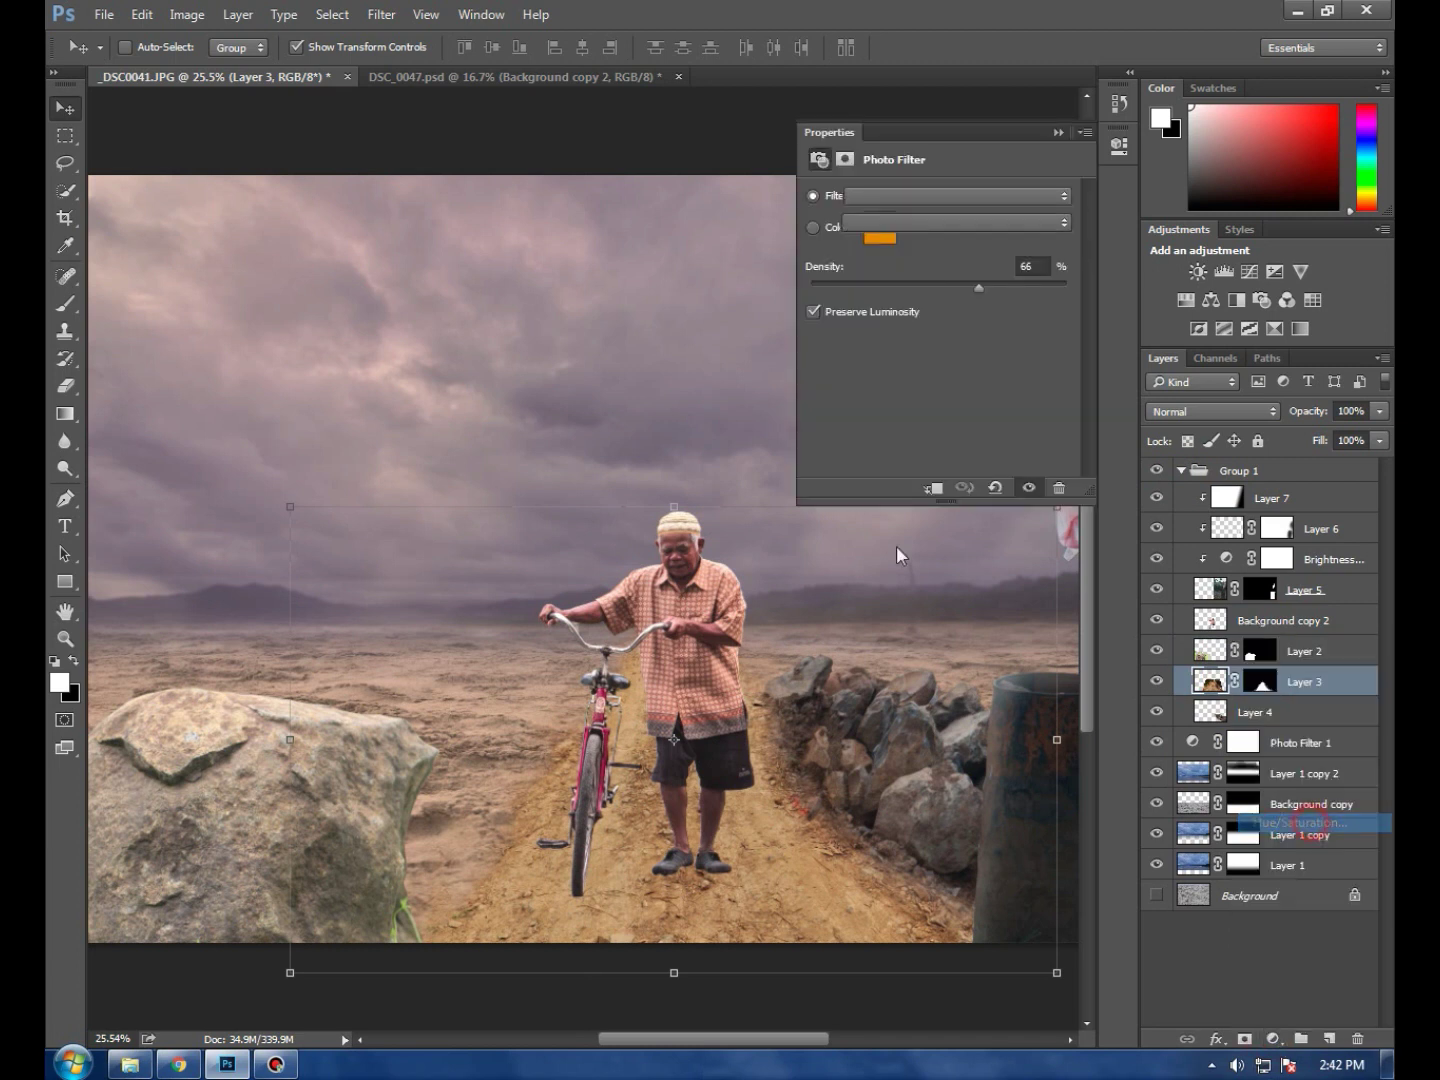
pyautogui.click(930, 488)
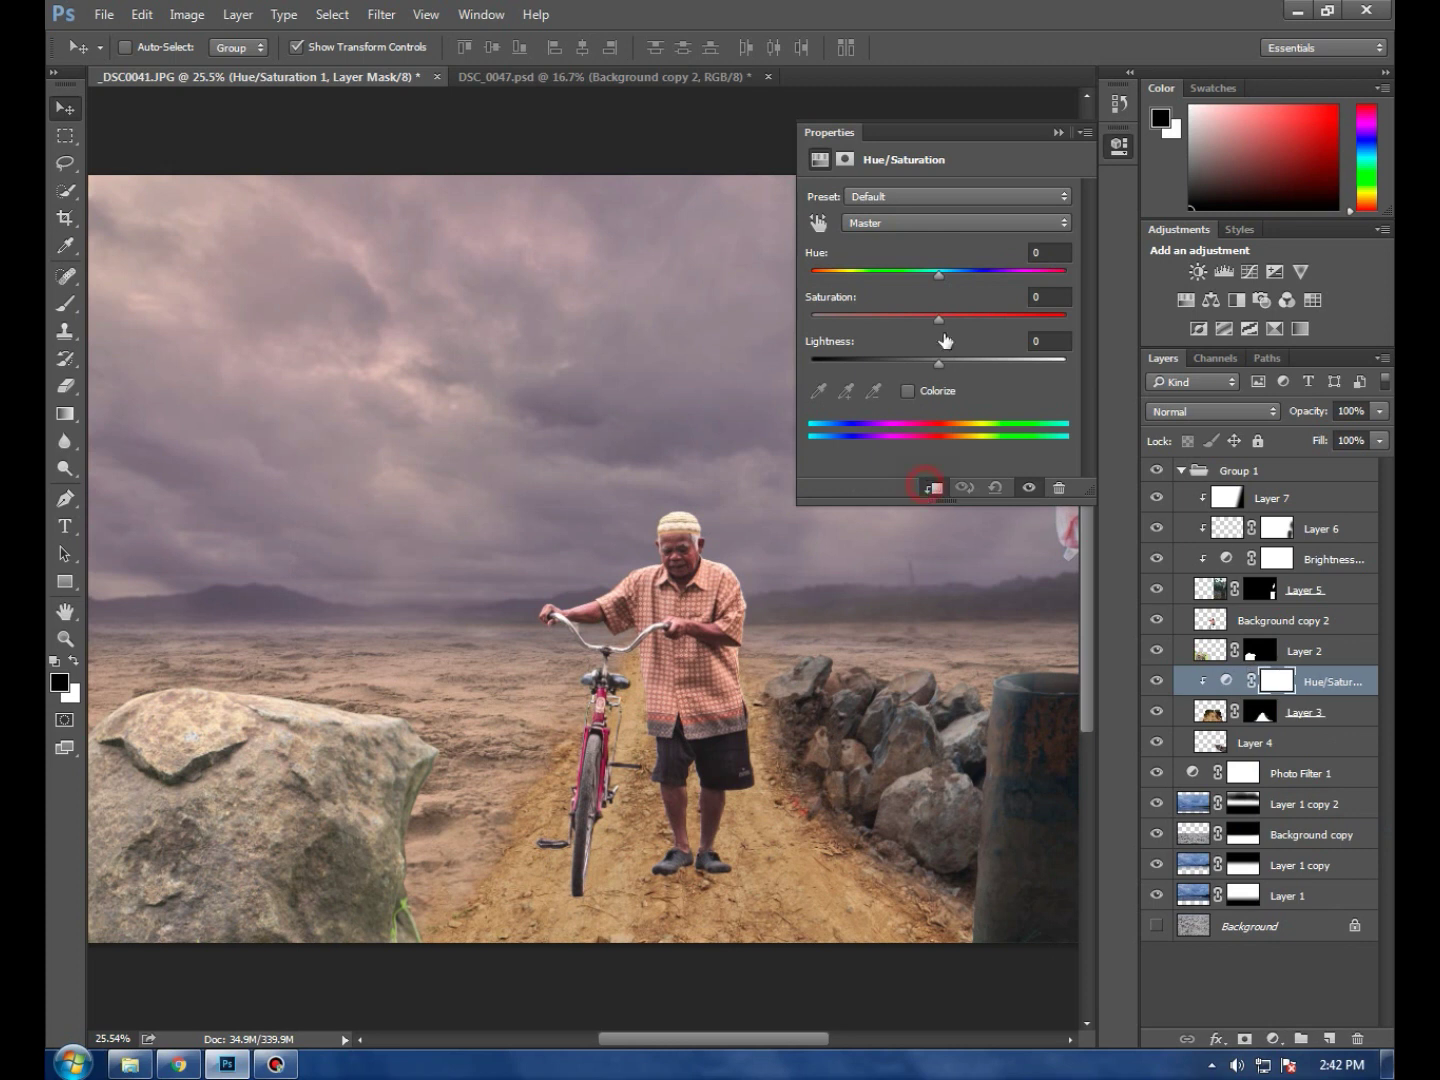
pyautogui.moveTo(937, 319)
pyautogui.mouseDown()
pyautogui.moveTo(883, 319)
pyautogui.moveTo(901, 320)
pyautogui.moveTo(888, 320)
pyautogui.moveTo(937, 271)
pyautogui.mouseUp()
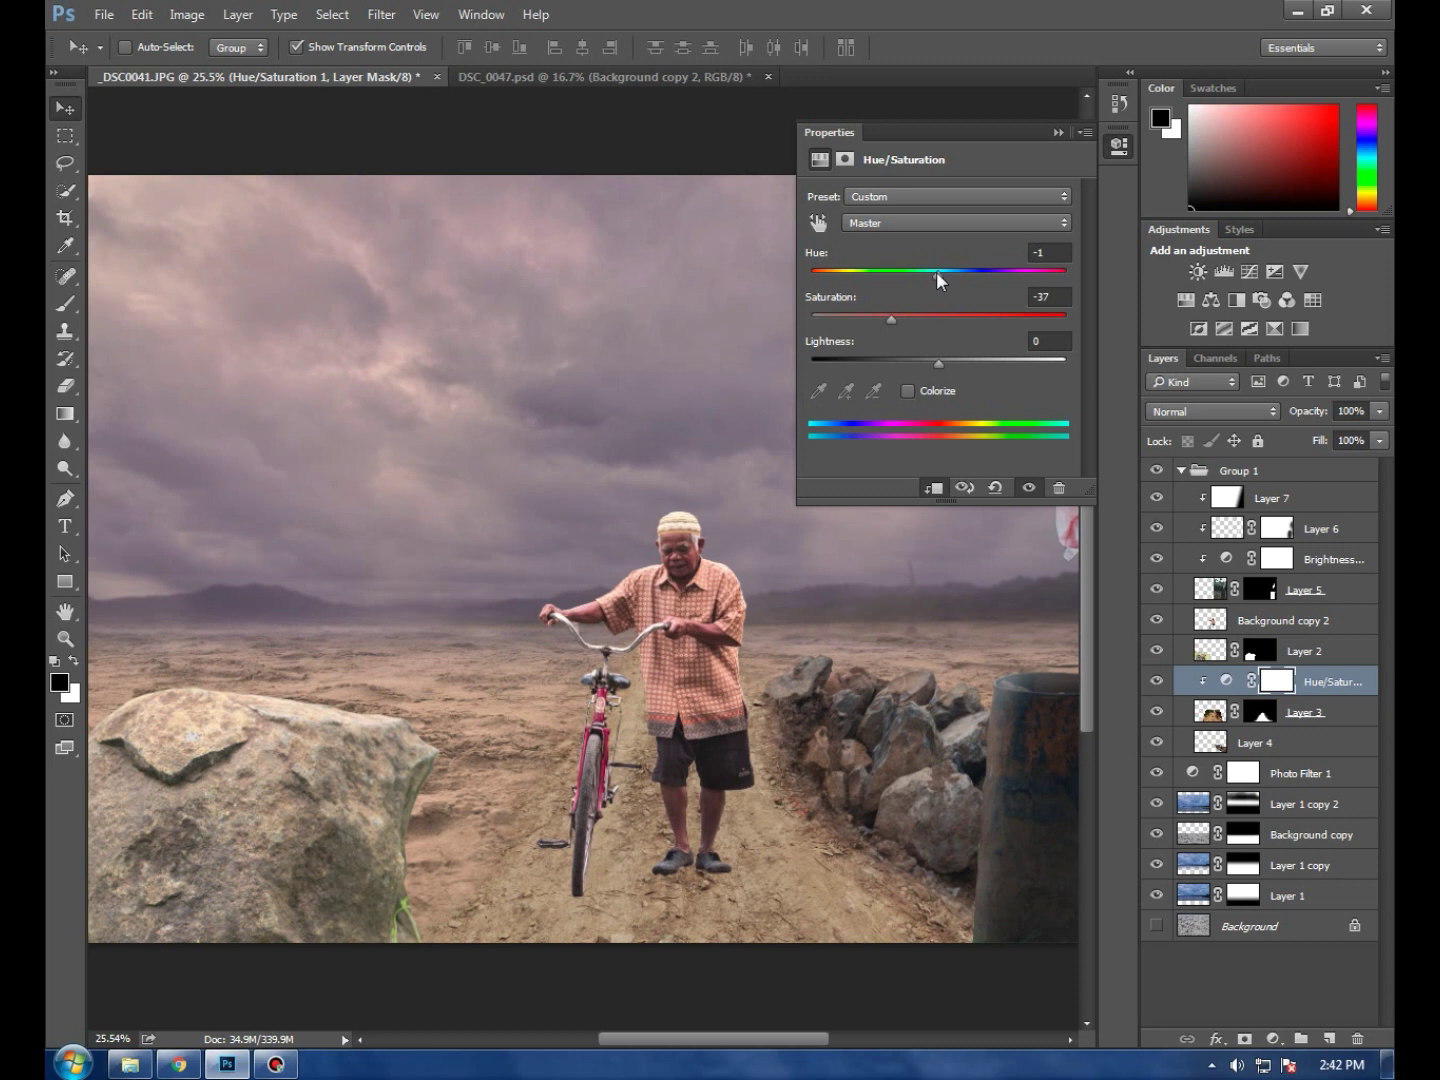
pyautogui.click(1057, 133)
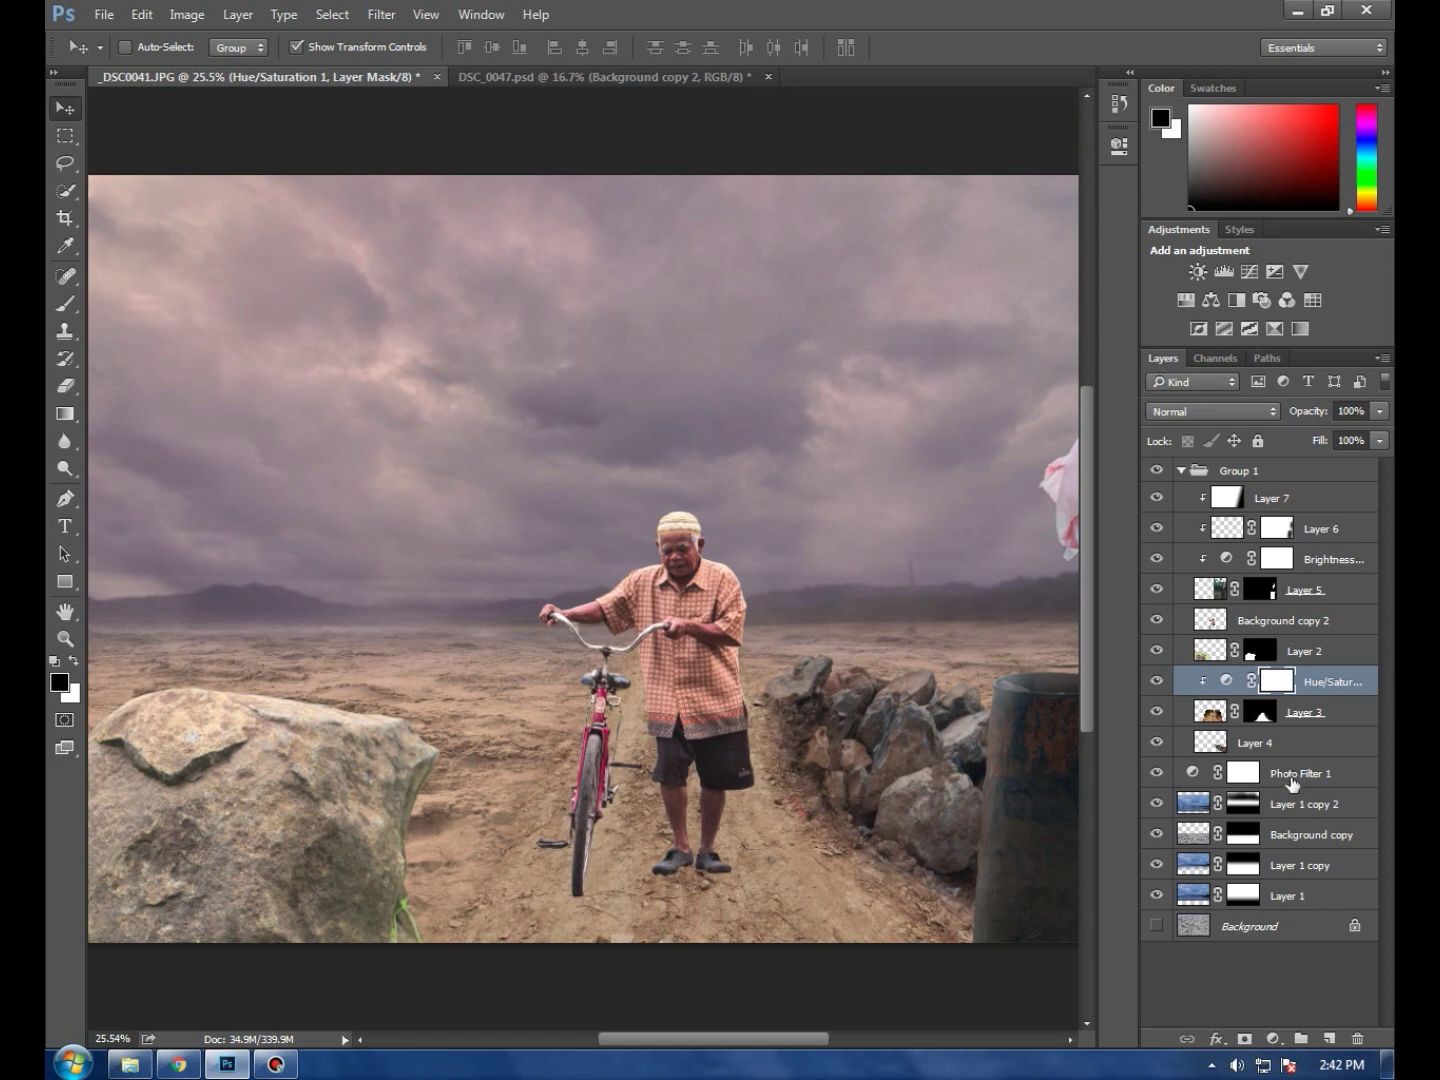
pyautogui.click(1305, 651)
pyautogui.click(1274, 1039)
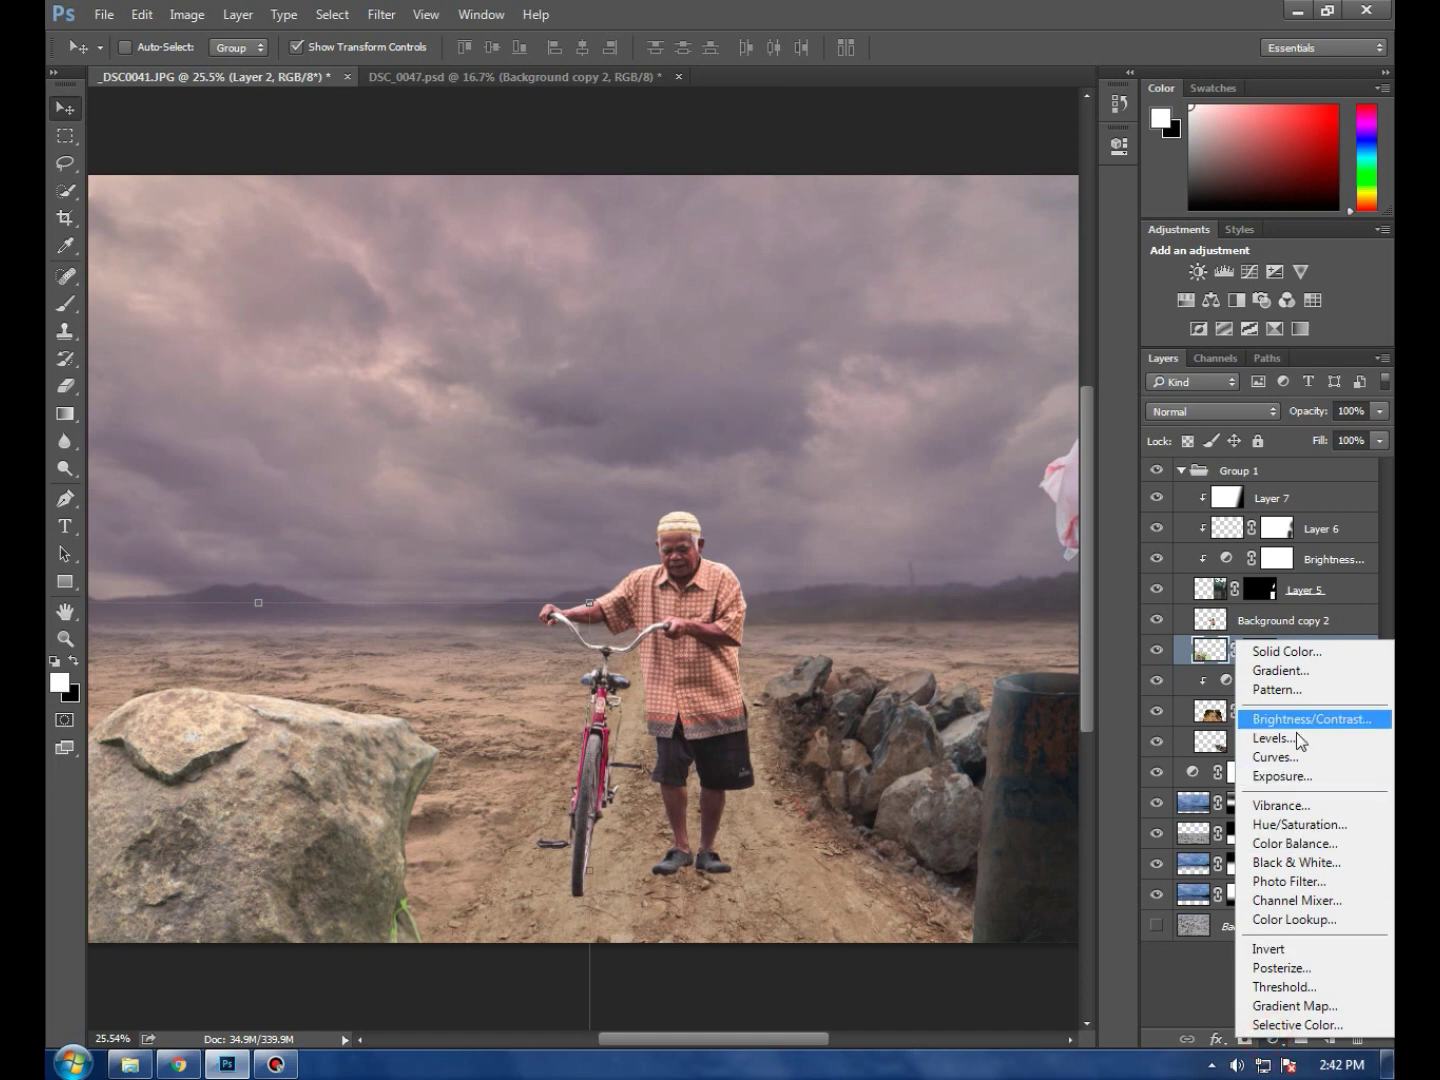
# Clip a Hue/Saturation to Layer 2 with saturation about -36, hue -1, lightness 0
pyautogui.click(1299, 824)
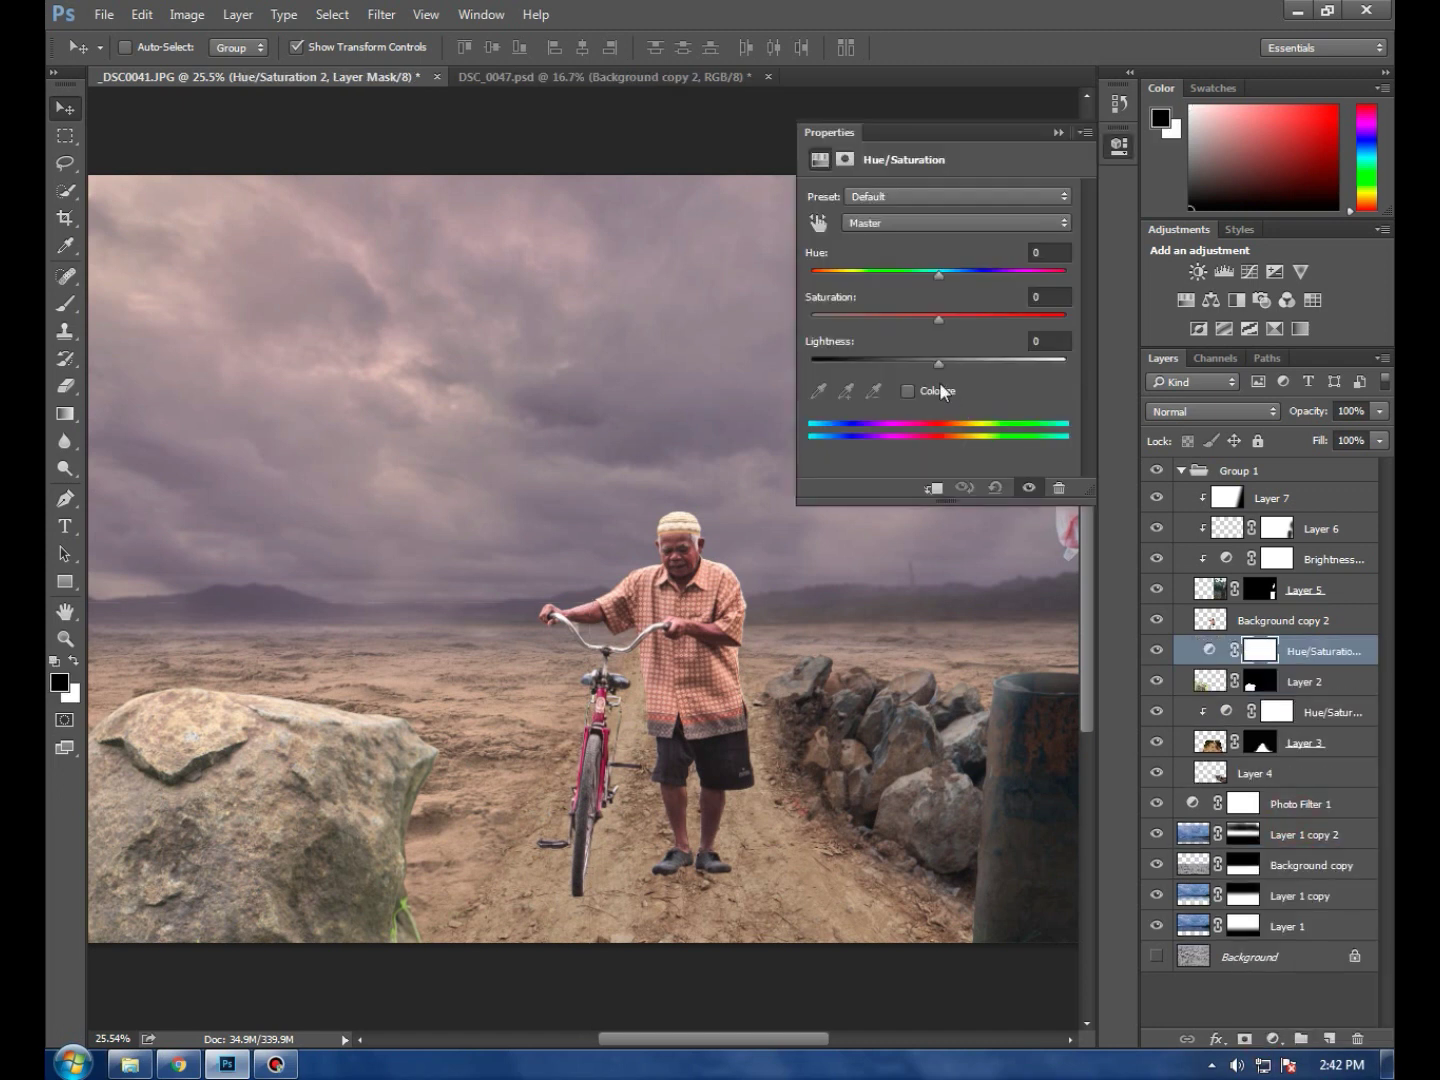
pyautogui.moveTo(934, 320); pyautogui.dragTo(897, 320)
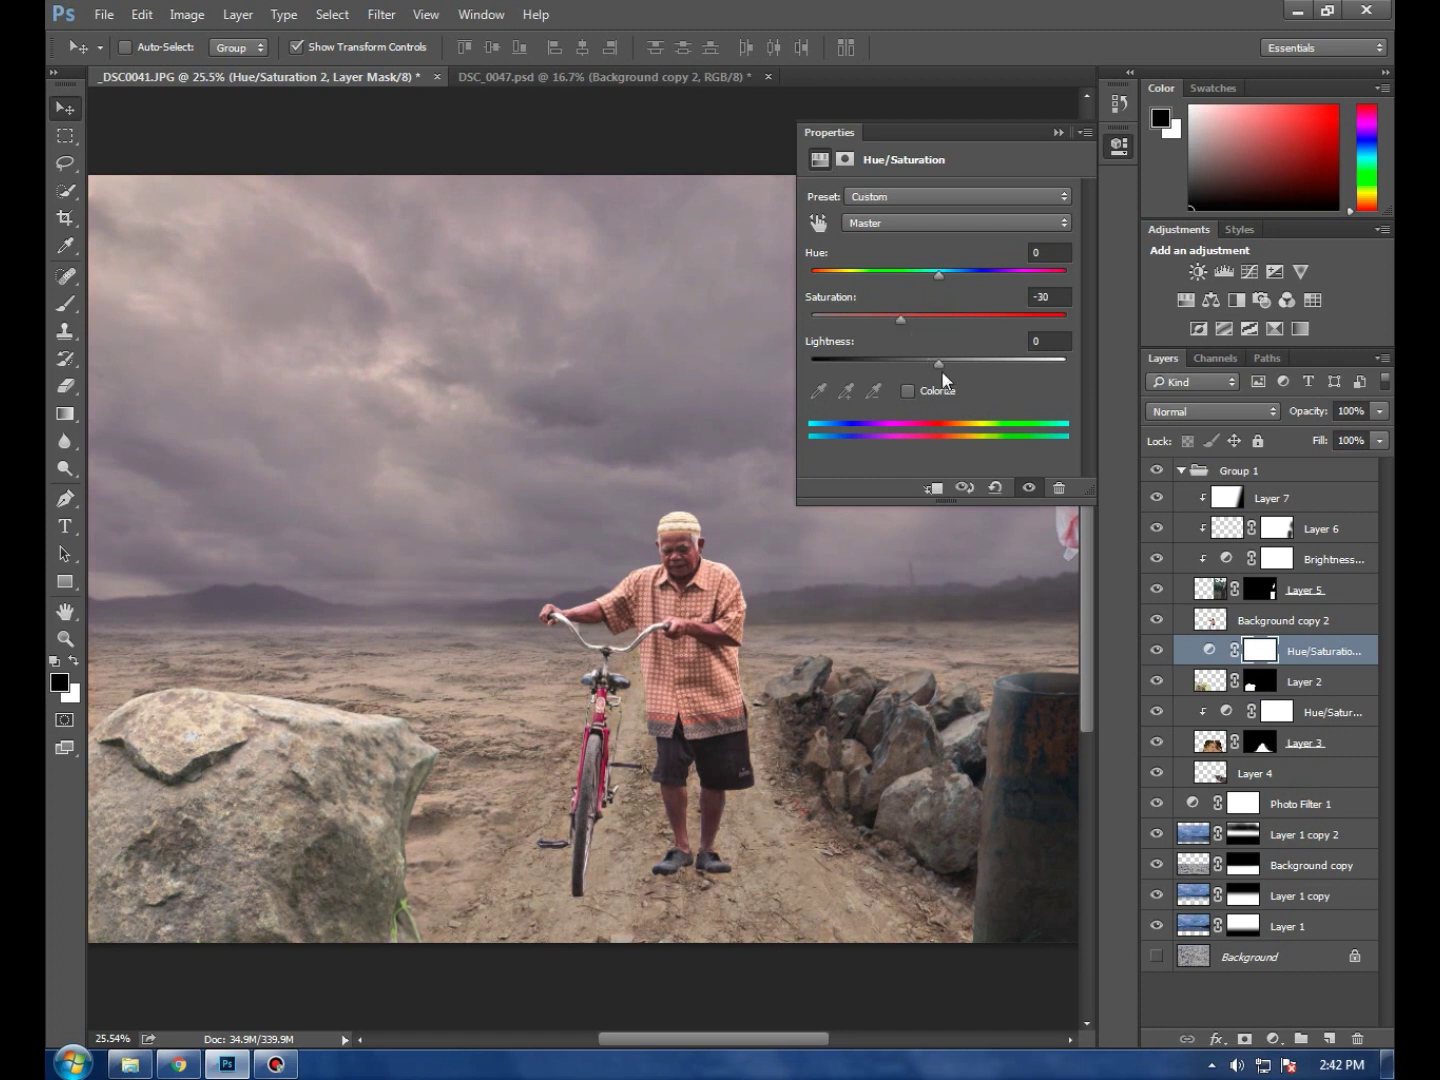
pyautogui.moveTo(938, 274); pyautogui.dragTo(914, 275)
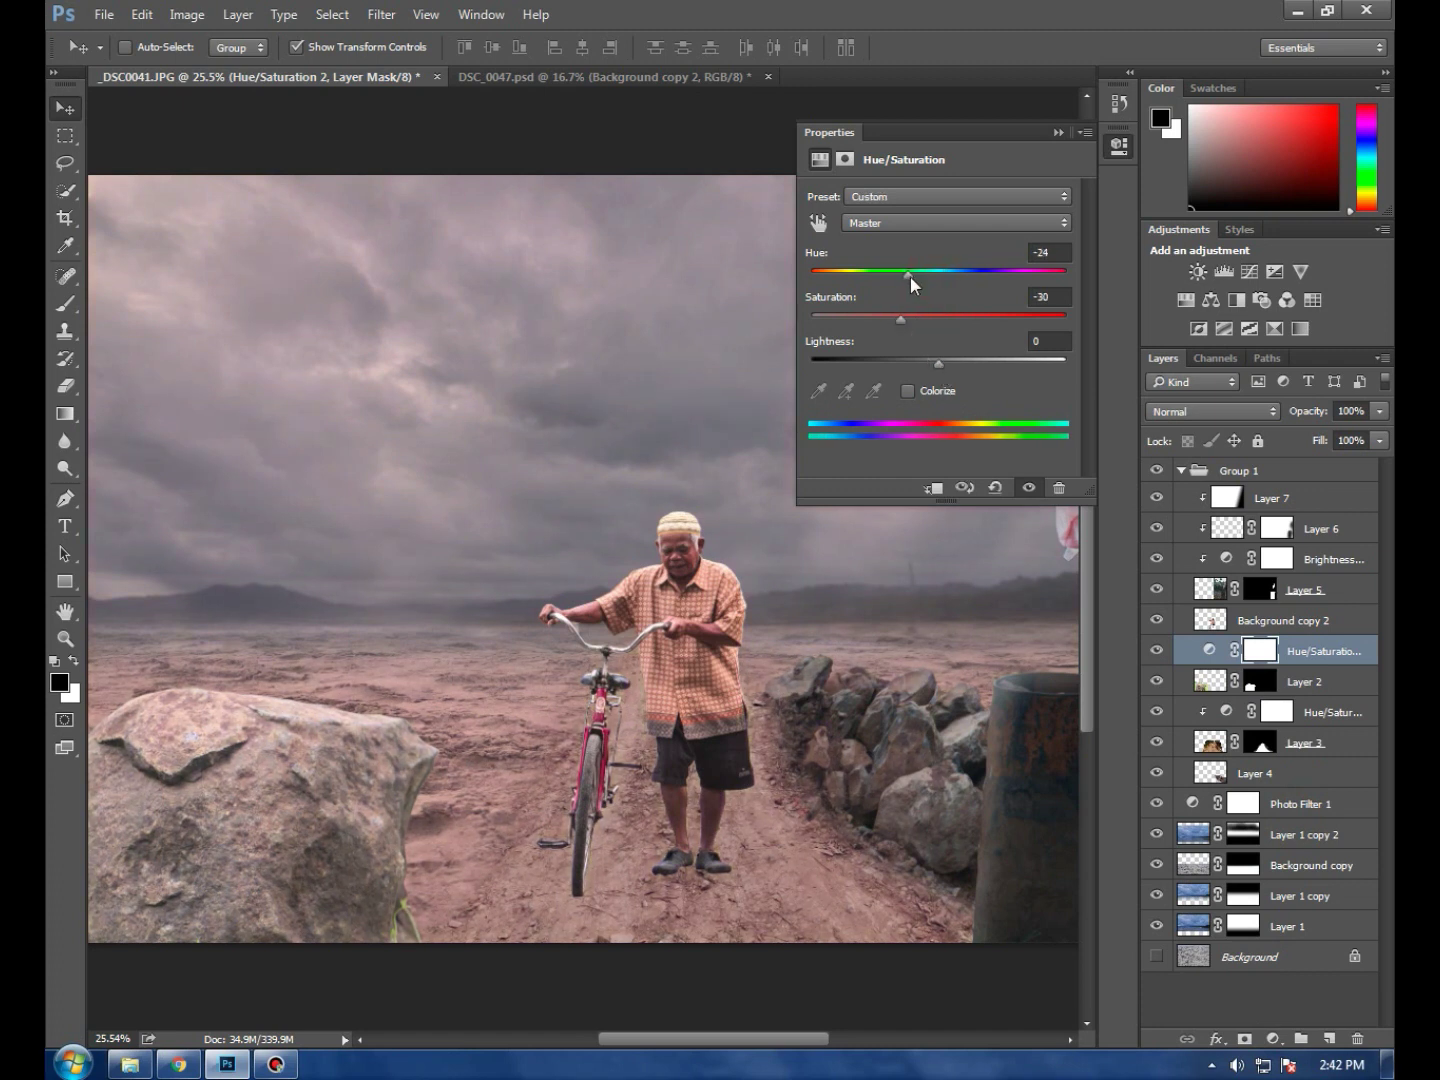
pyautogui.click(931, 488)
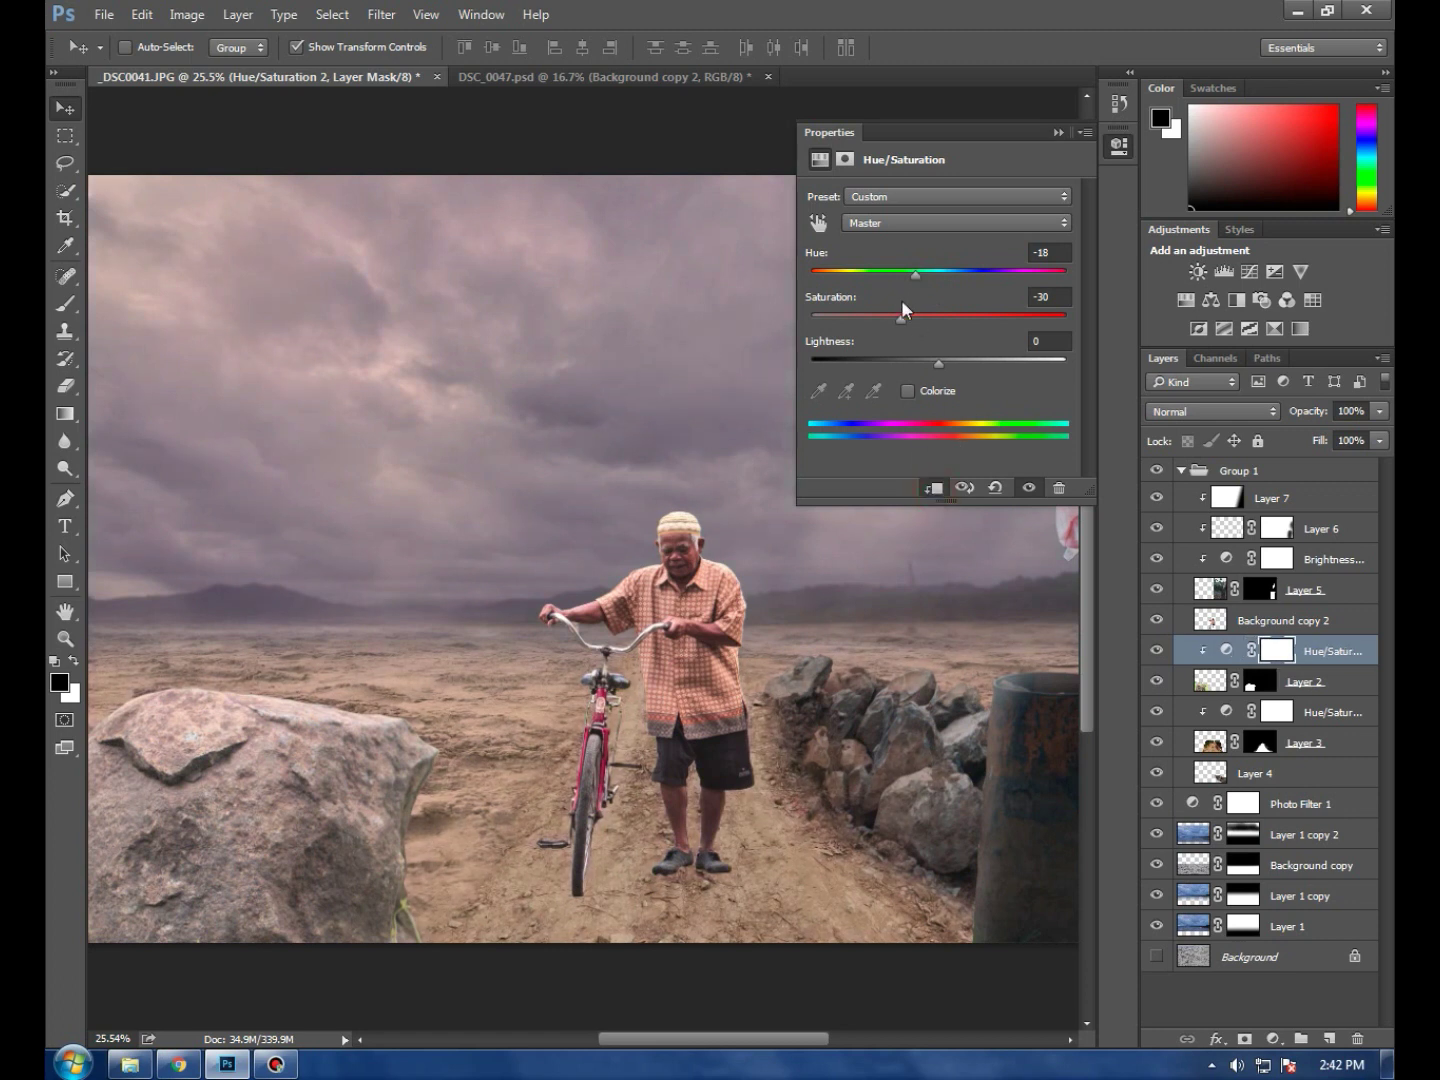
pyautogui.moveTo(913, 275); pyautogui.dragTo(909, 271)
pyautogui.moveTo(939, 366)
pyautogui.mouseDown()
pyautogui.moveTo(953, 365)
pyautogui.moveTo(922, 362)
pyautogui.moveTo(935, 361)
pyautogui.mouseUp()
pyautogui.write('0')
pyautogui.moveTo(907, 275)
pyautogui.mouseDown()
pyautogui.moveTo(892, 275)
pyautogui.moveTo(930, 274)
pyautogui.moveTo(880, 270)
pyautogui.moveTo(919, 284)
pyautogui.mouseUp()
pyautogui.moveTo(884, 319); pyautogui.dragTo(894, 320)
pyautogui.click(1058, 132)
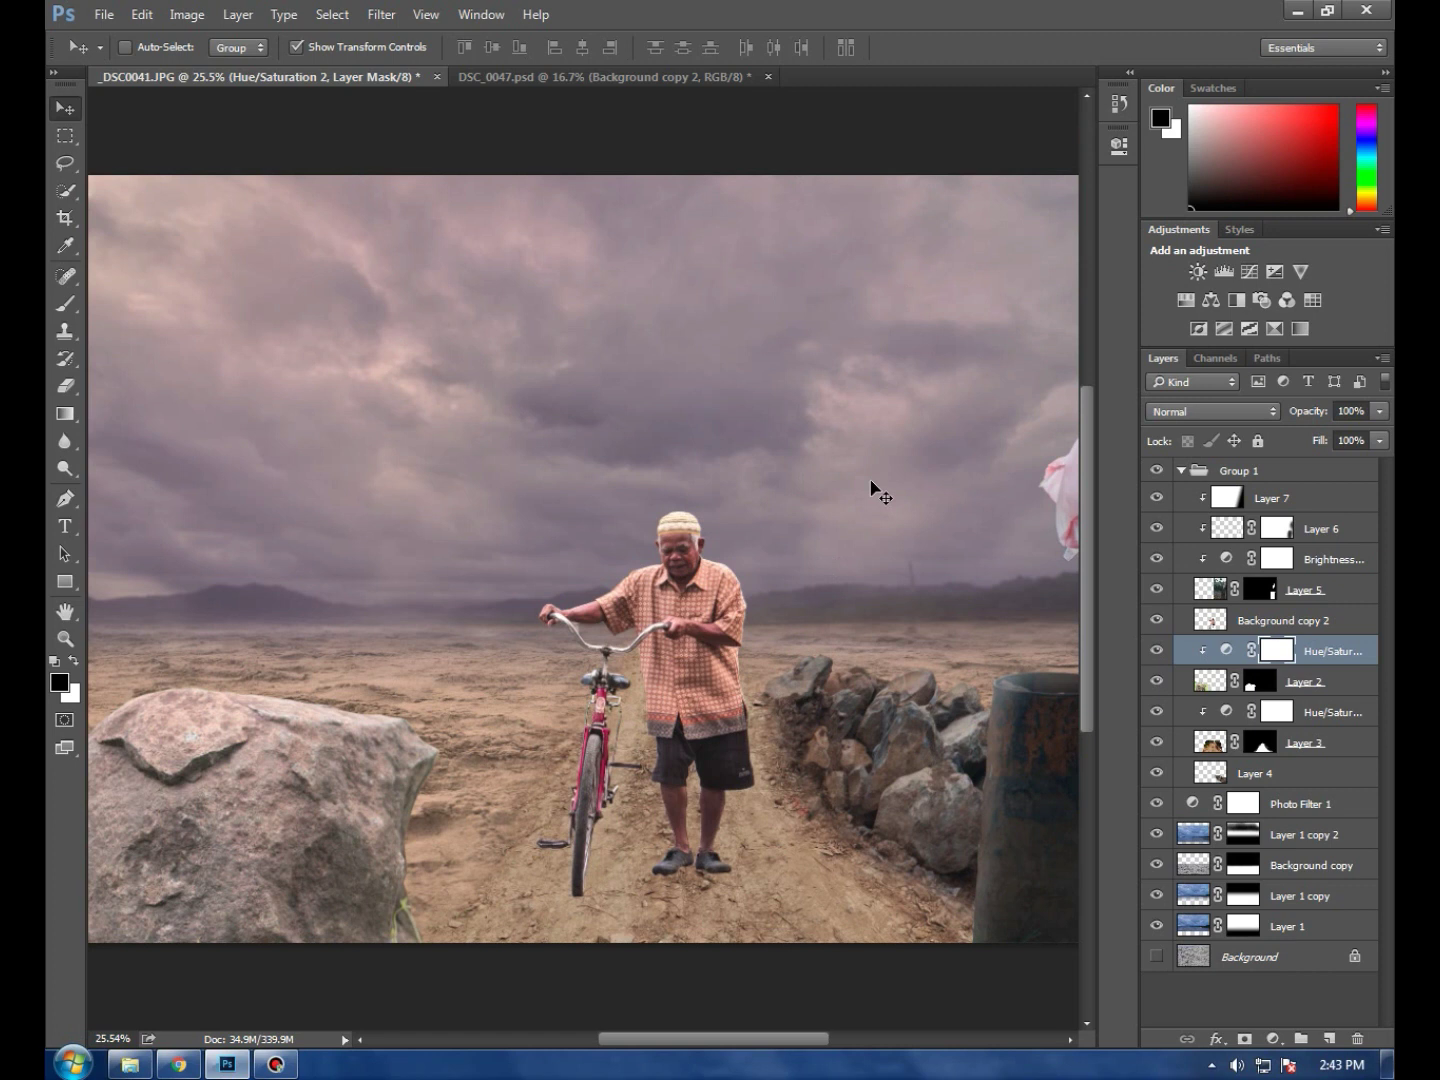
# Select Layer 7 and check its fill amount
pyautogui.scroll(1, 944, 720)
pyautogui.scroll(-2, 959, 710)
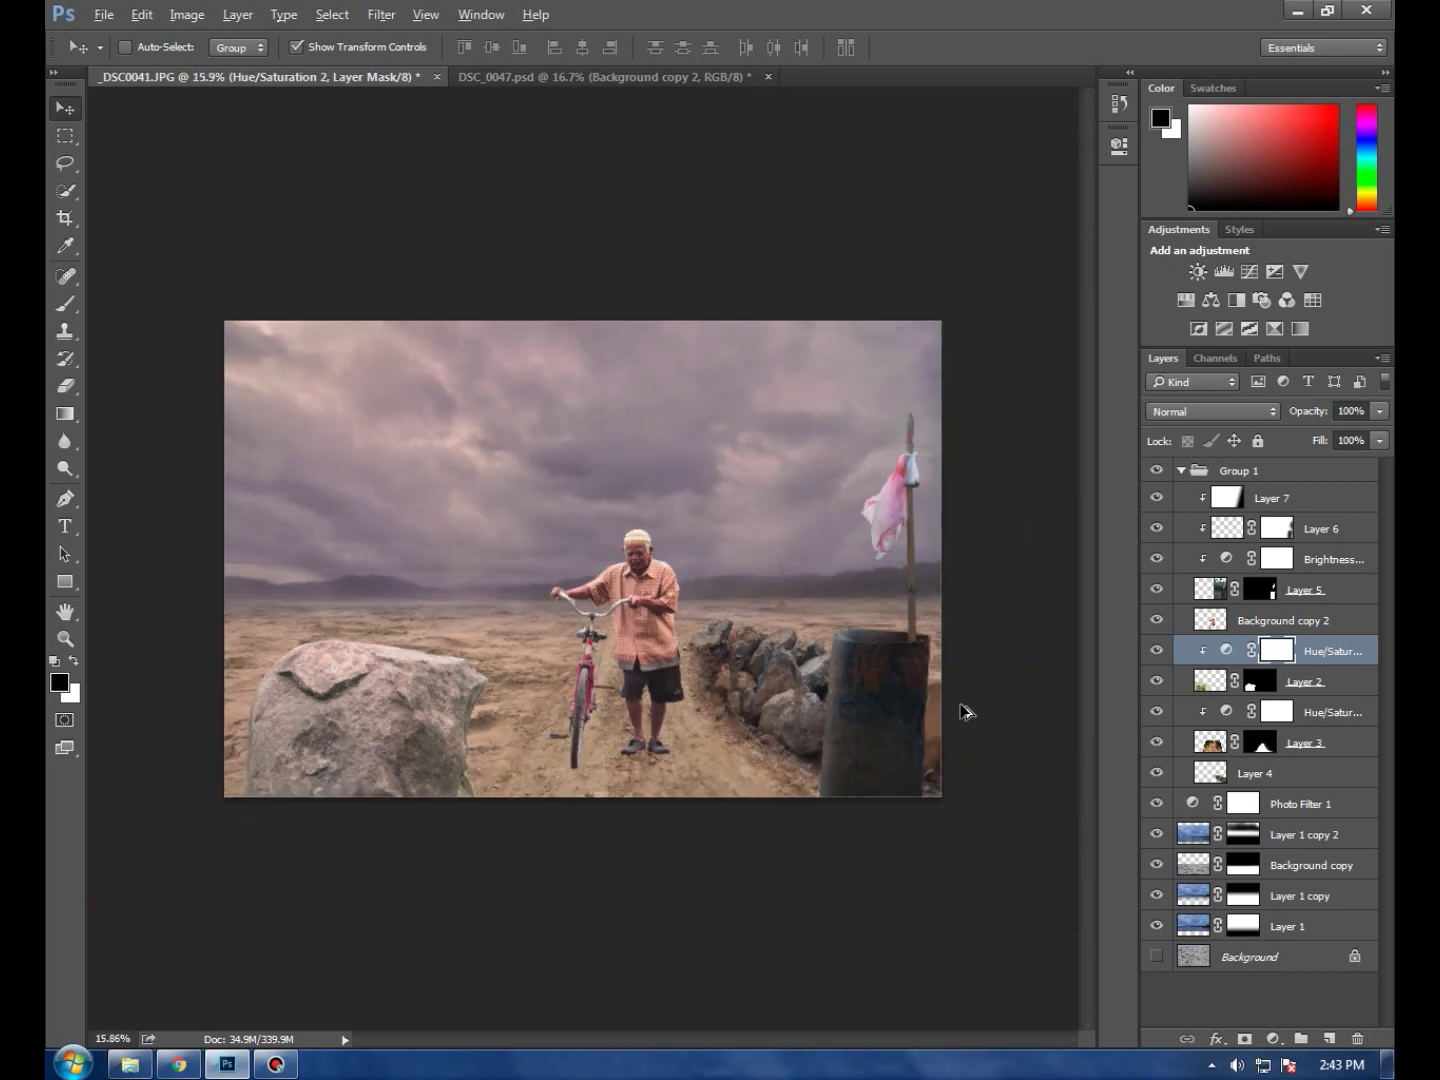
pyautogui.scroll(2, 931, 679)
pyautogui.scroll(2, 930, 672)
pyautogui.scroll(2, 1043, 684)
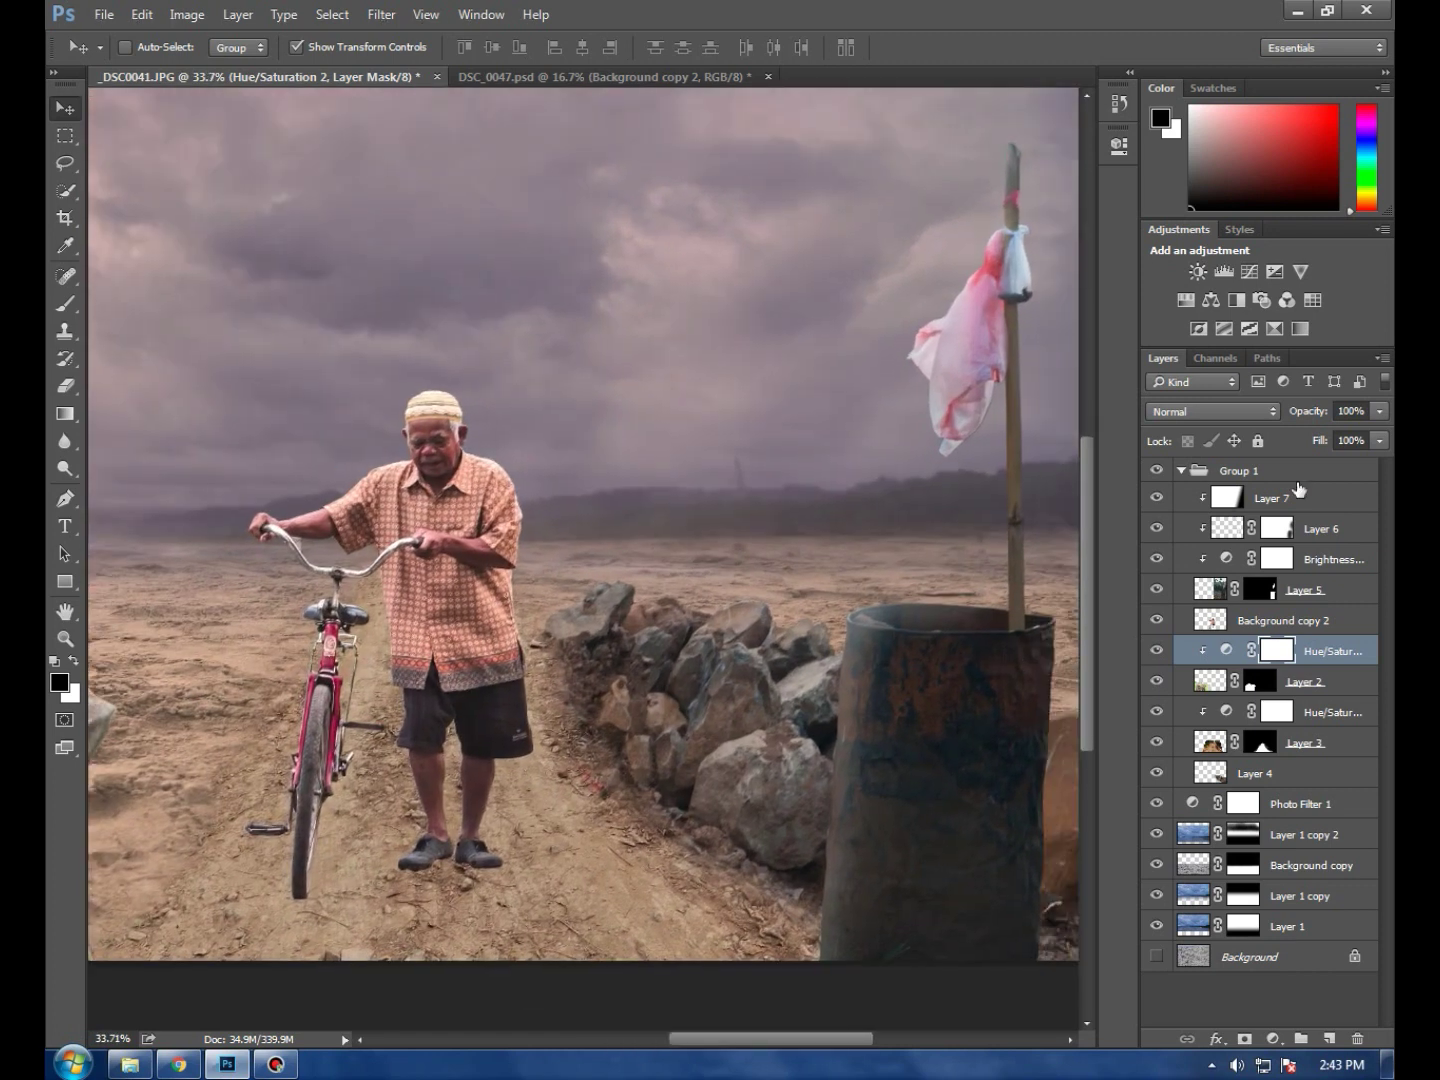
pyautogui.click(1299, 500)
pyautogui.click(1379, 439)
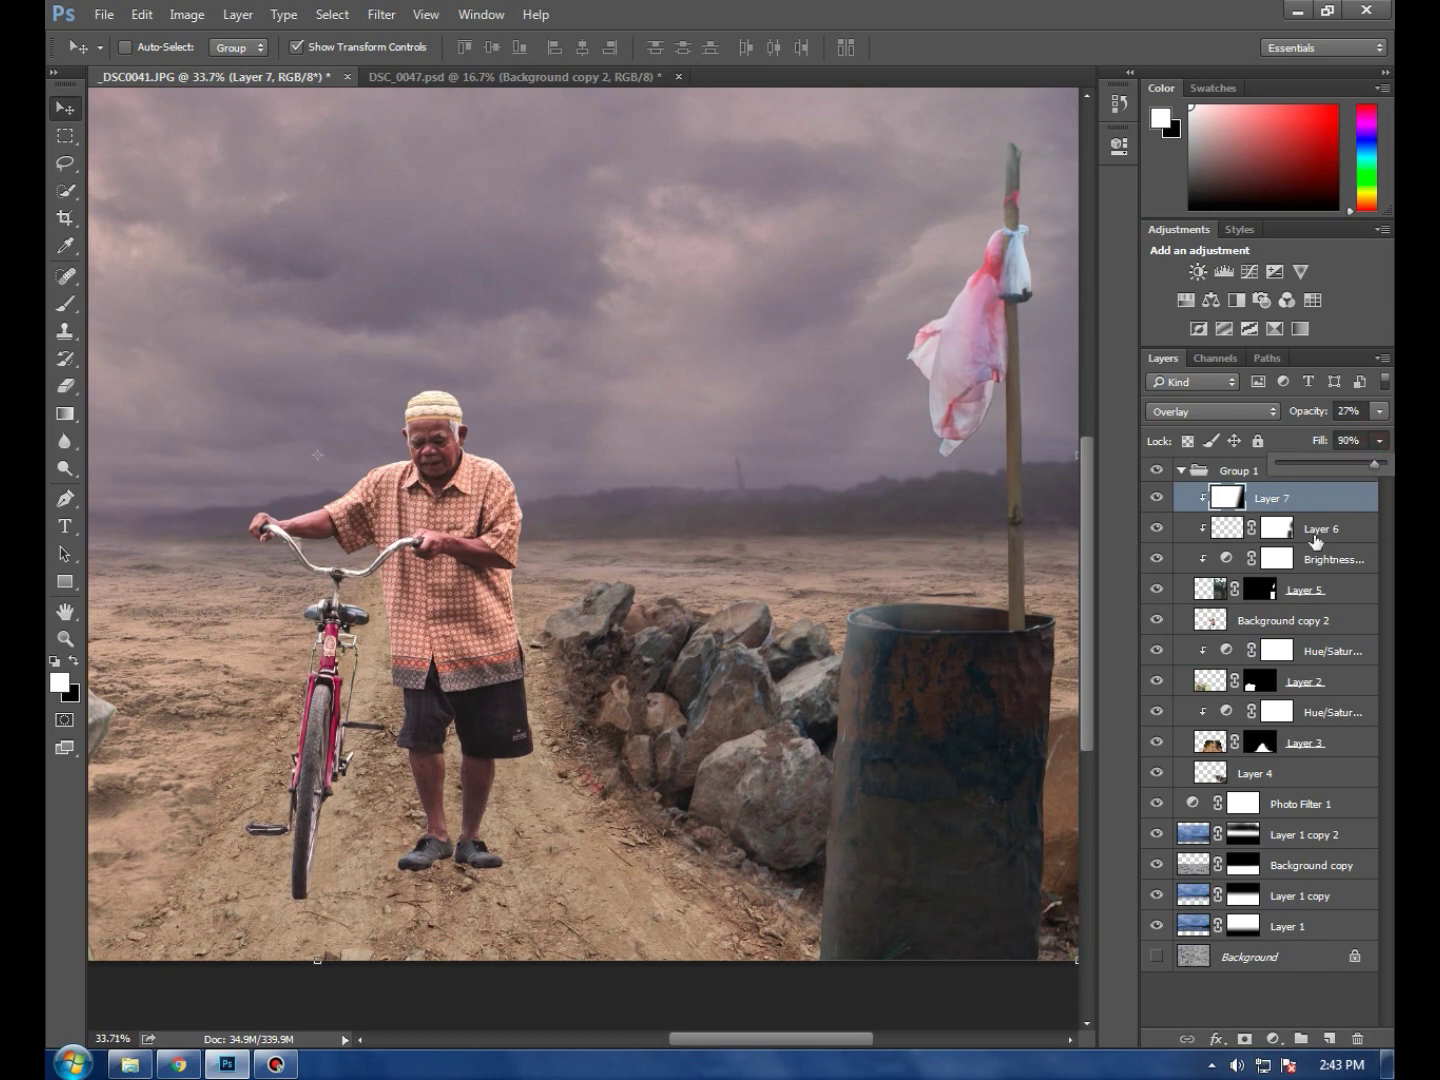
# Raise Layer 6's fill to 63%, then target Layer 5 with the Dodge Tool
pyautogui.click(1281, 543)
pyautogui.click(1378, 439)
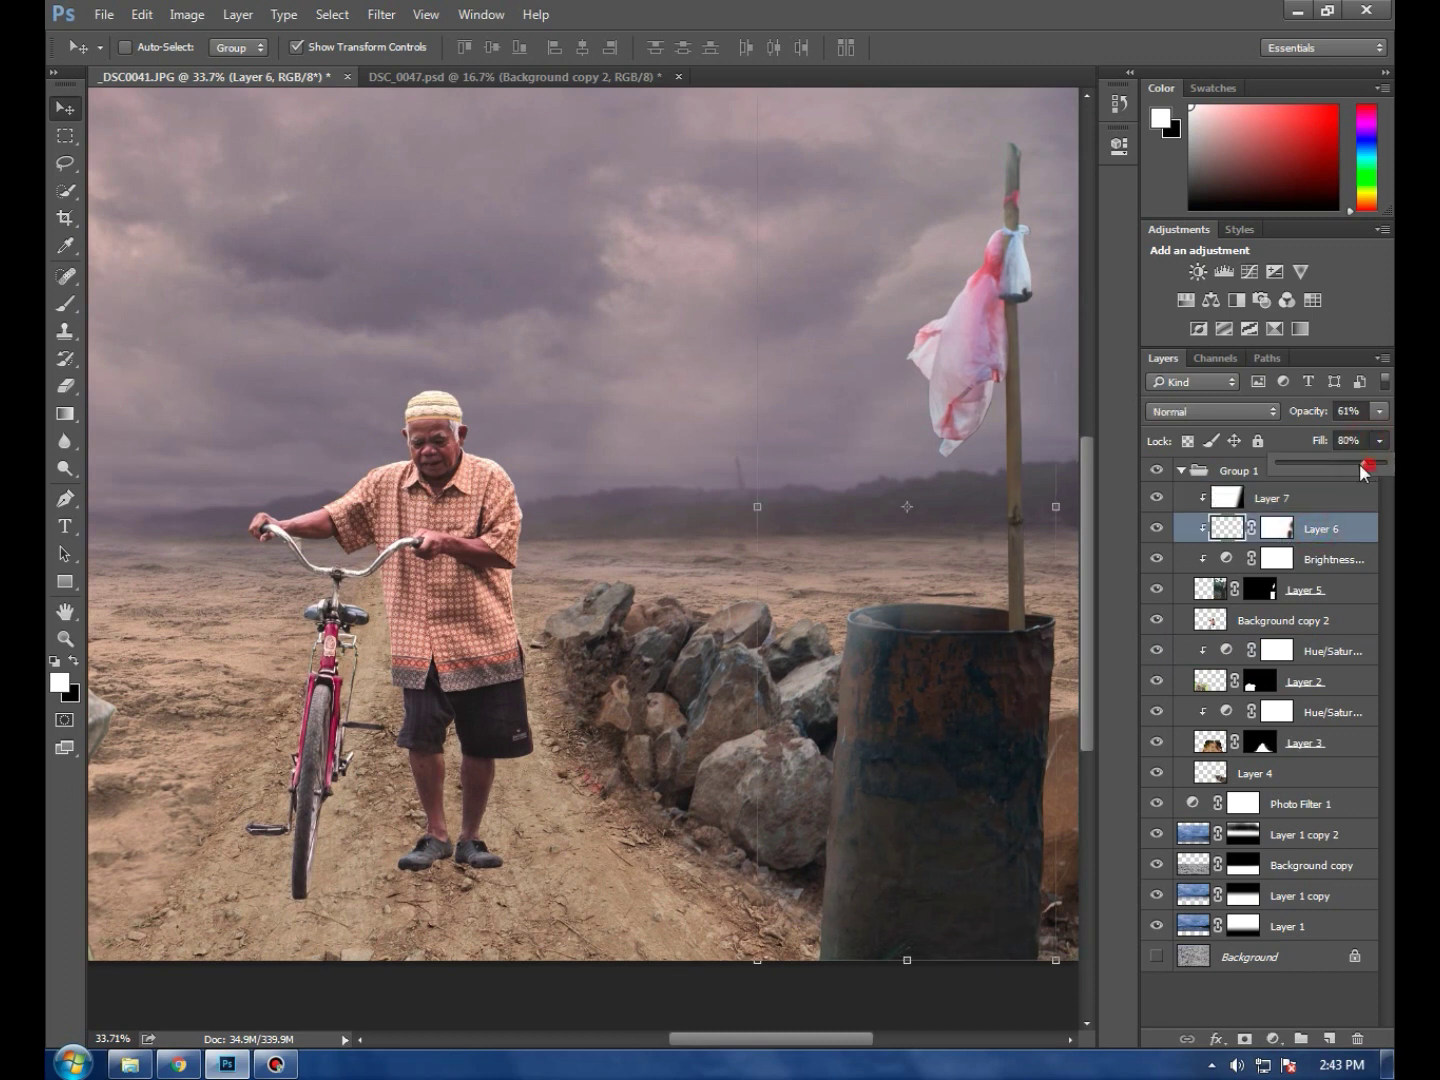
pyautogui.moveTo(1342, 463); pyautogui.dragTo(1346, 463)
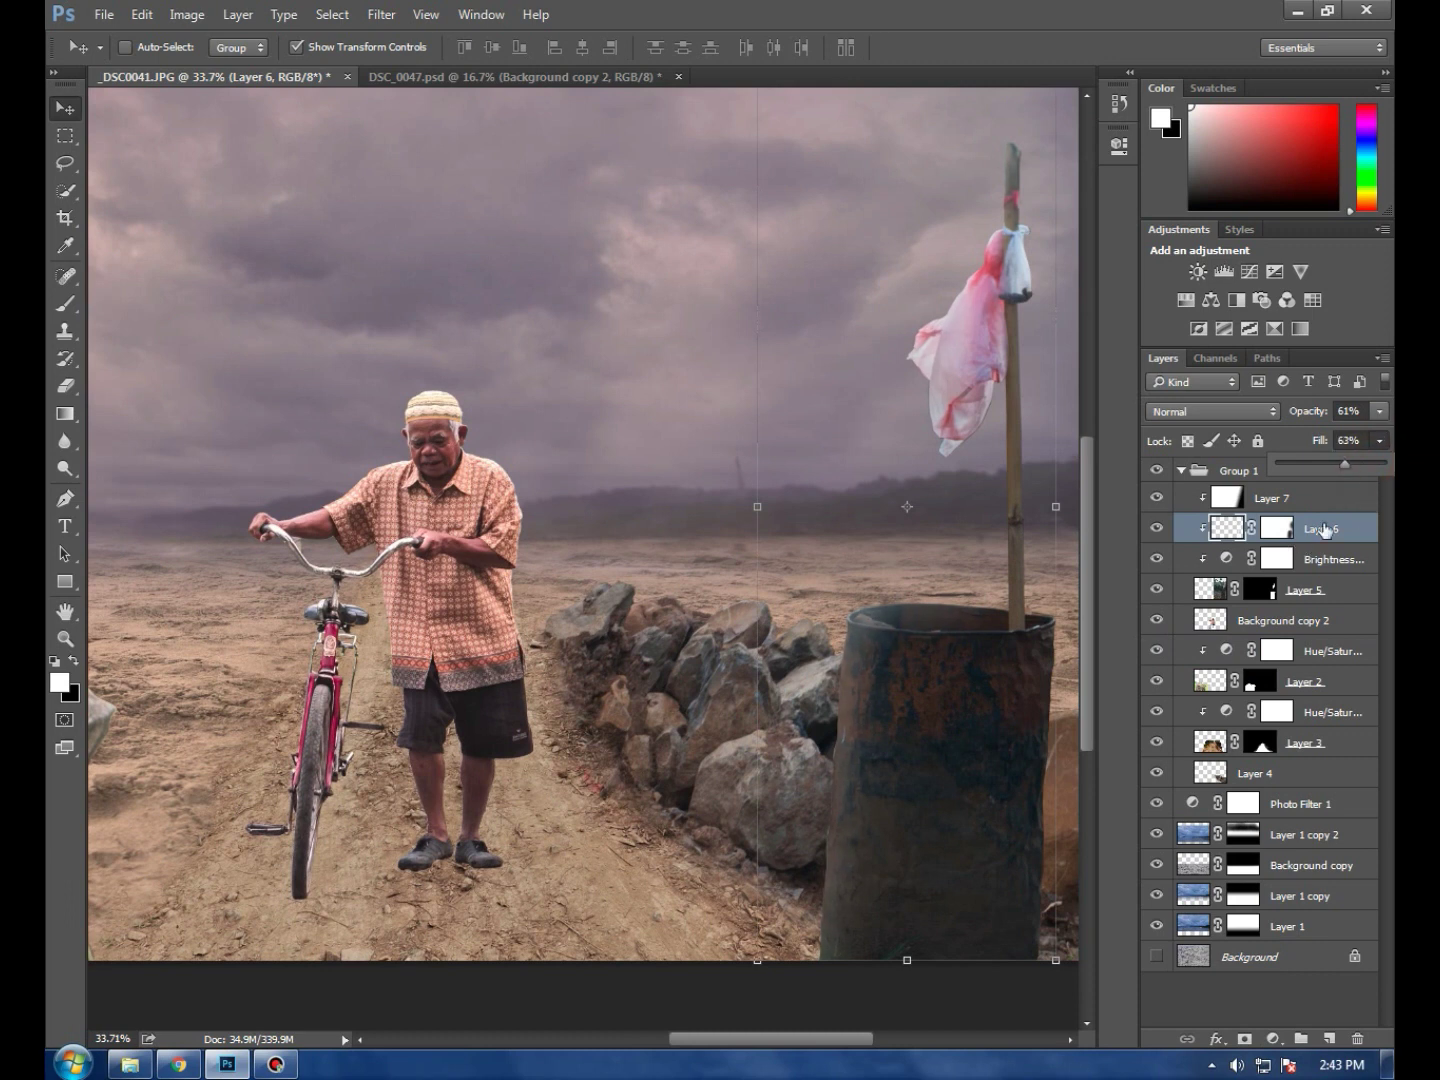
pyautogui.click(1210, 589)
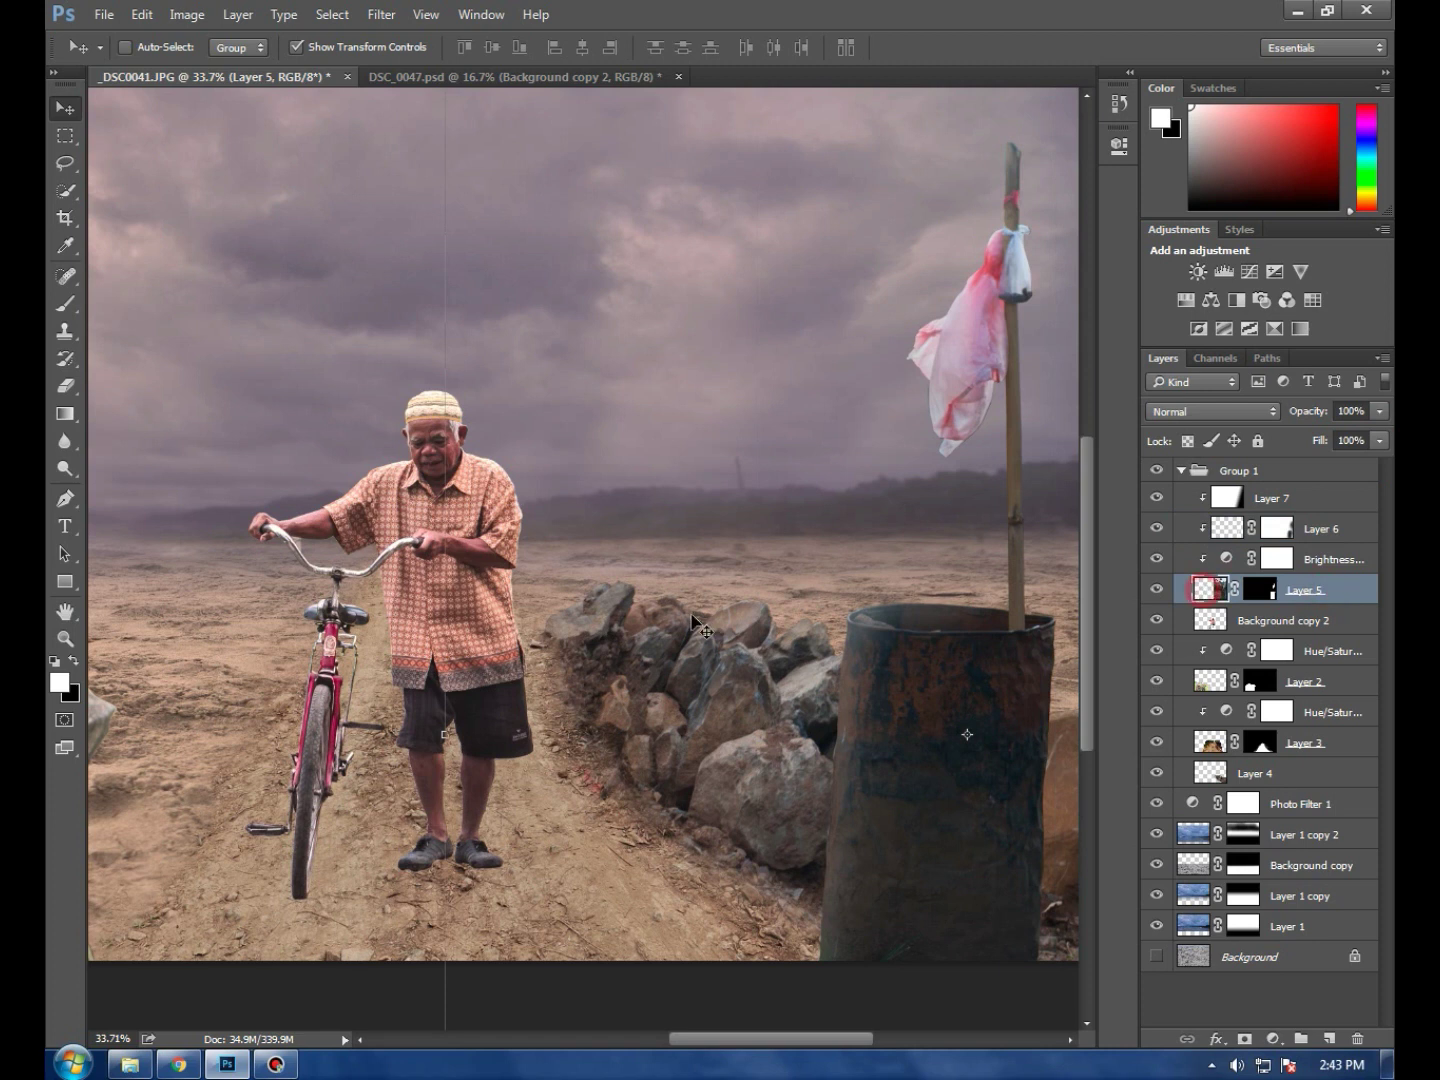
pyautogui.click(66, 470)
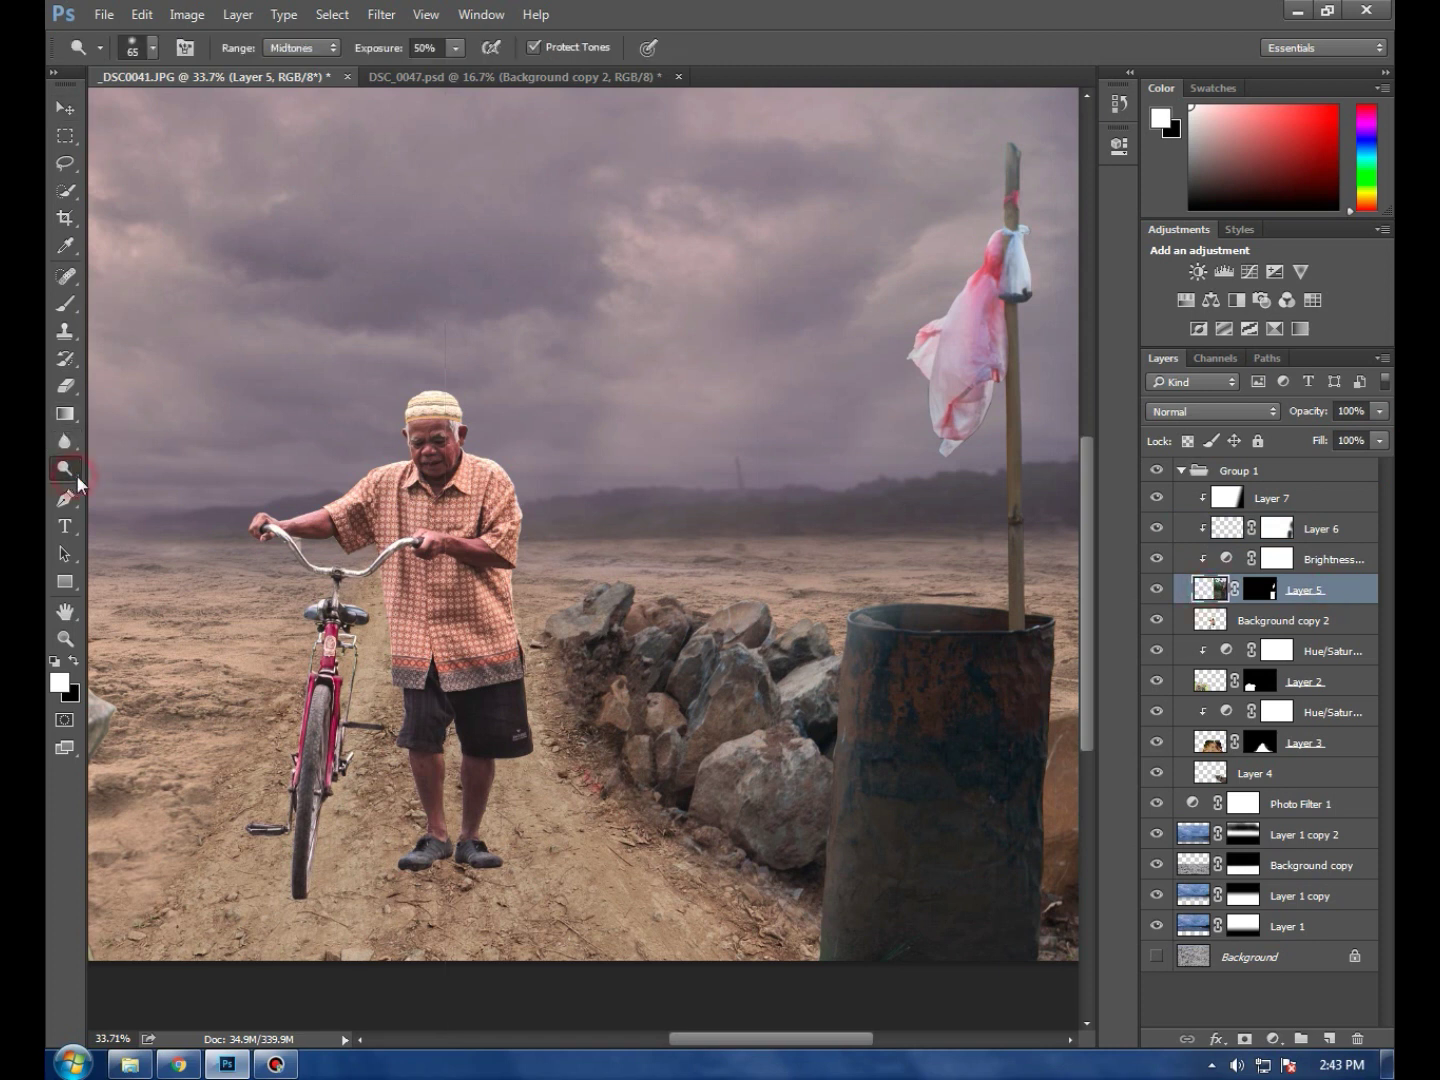
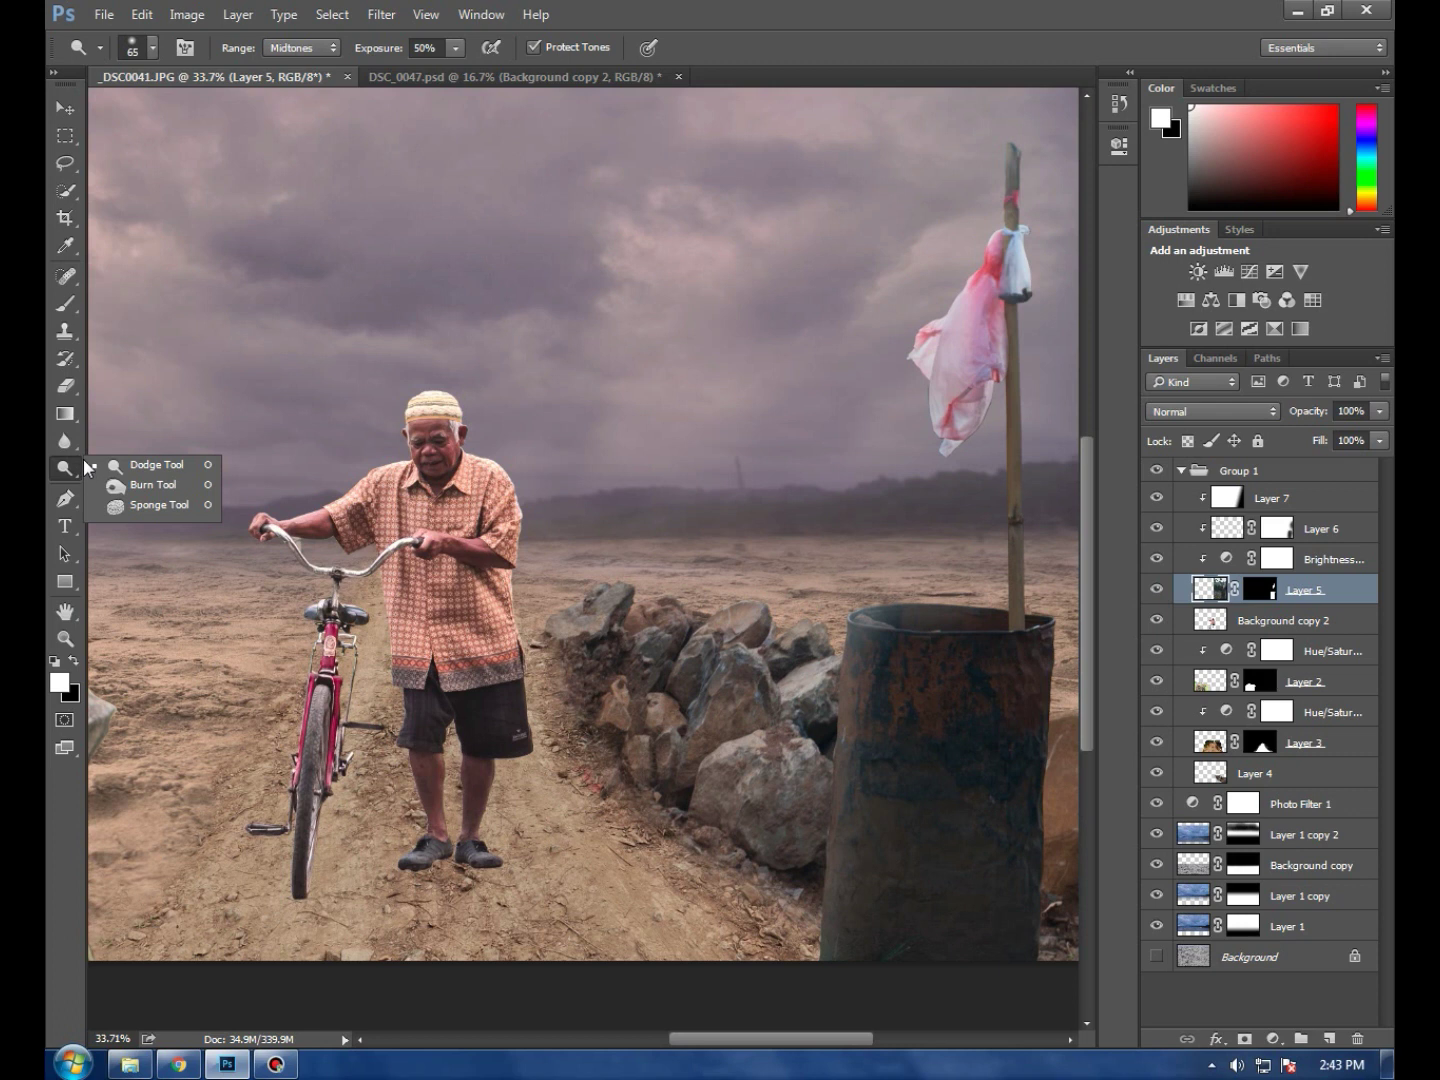
# Choose the Dodge Tool with a 200 px brush and 20% exposure
pyautogui.click(141, 488)
pyautogui.rightClick(66, 467)
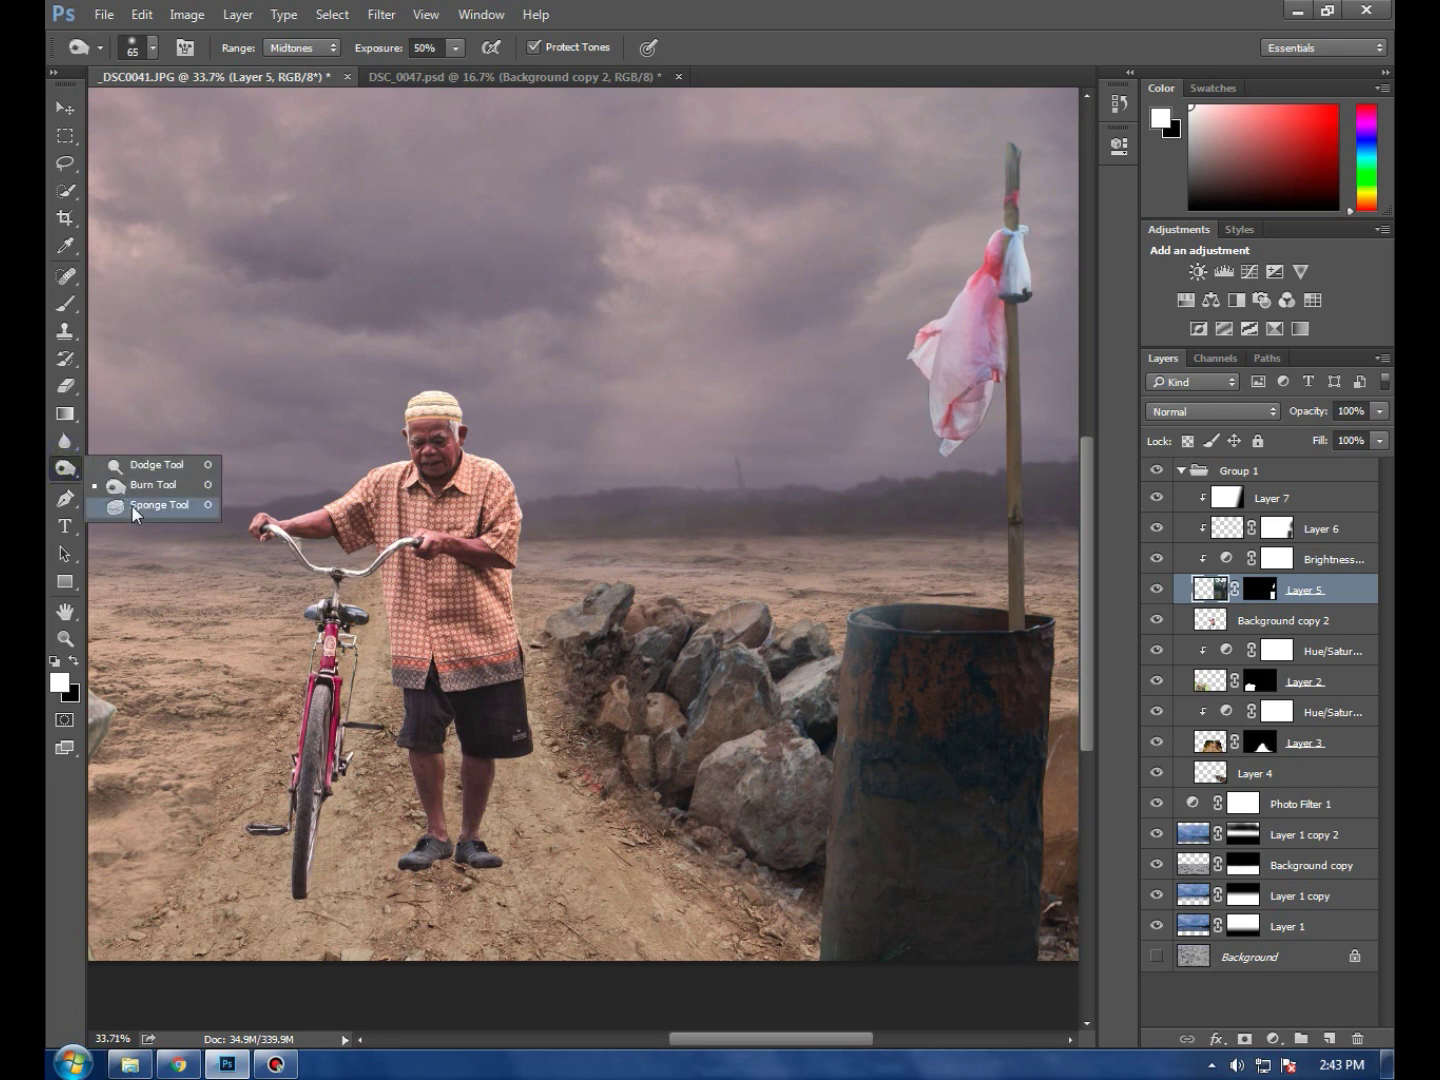
pyautogui.click(140, 465)
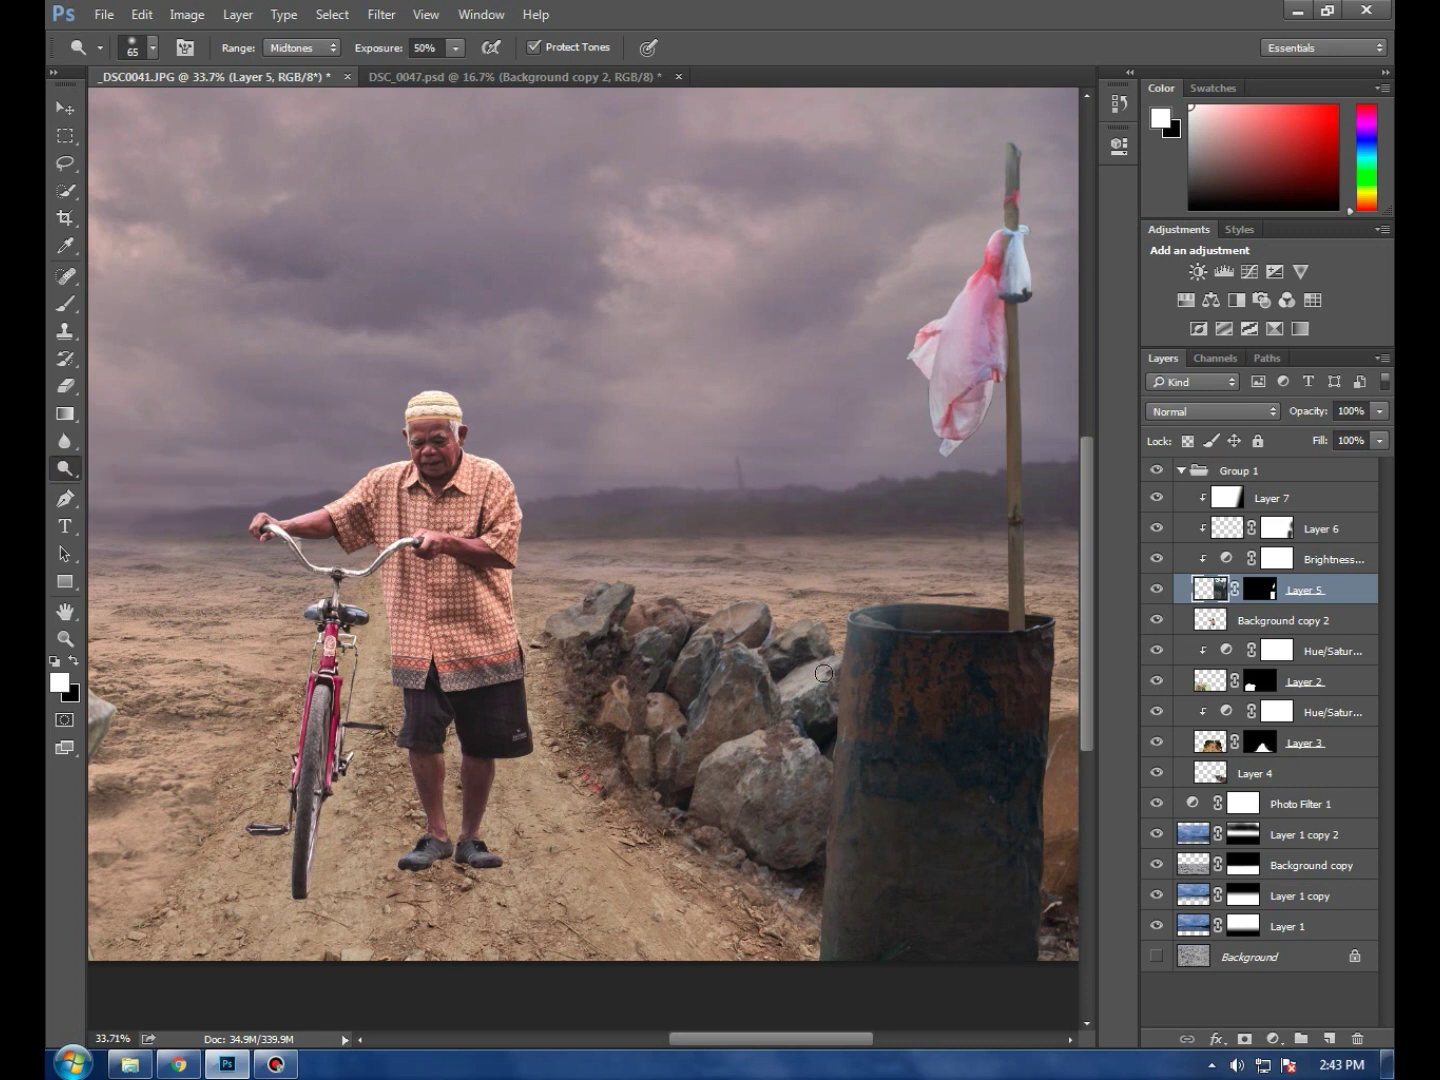
pyautogui.press(']')
pyautogui.press(']')
pyautogui.press(']')
pyautogui.press(']')
pyautogui.press(']')
pyautogui.press(']')
pyautogui.press(']')
pyautogui.click(456, 48)
pyautogui.moveTo(452, 80); pyautogui.dragTo(424, 80)
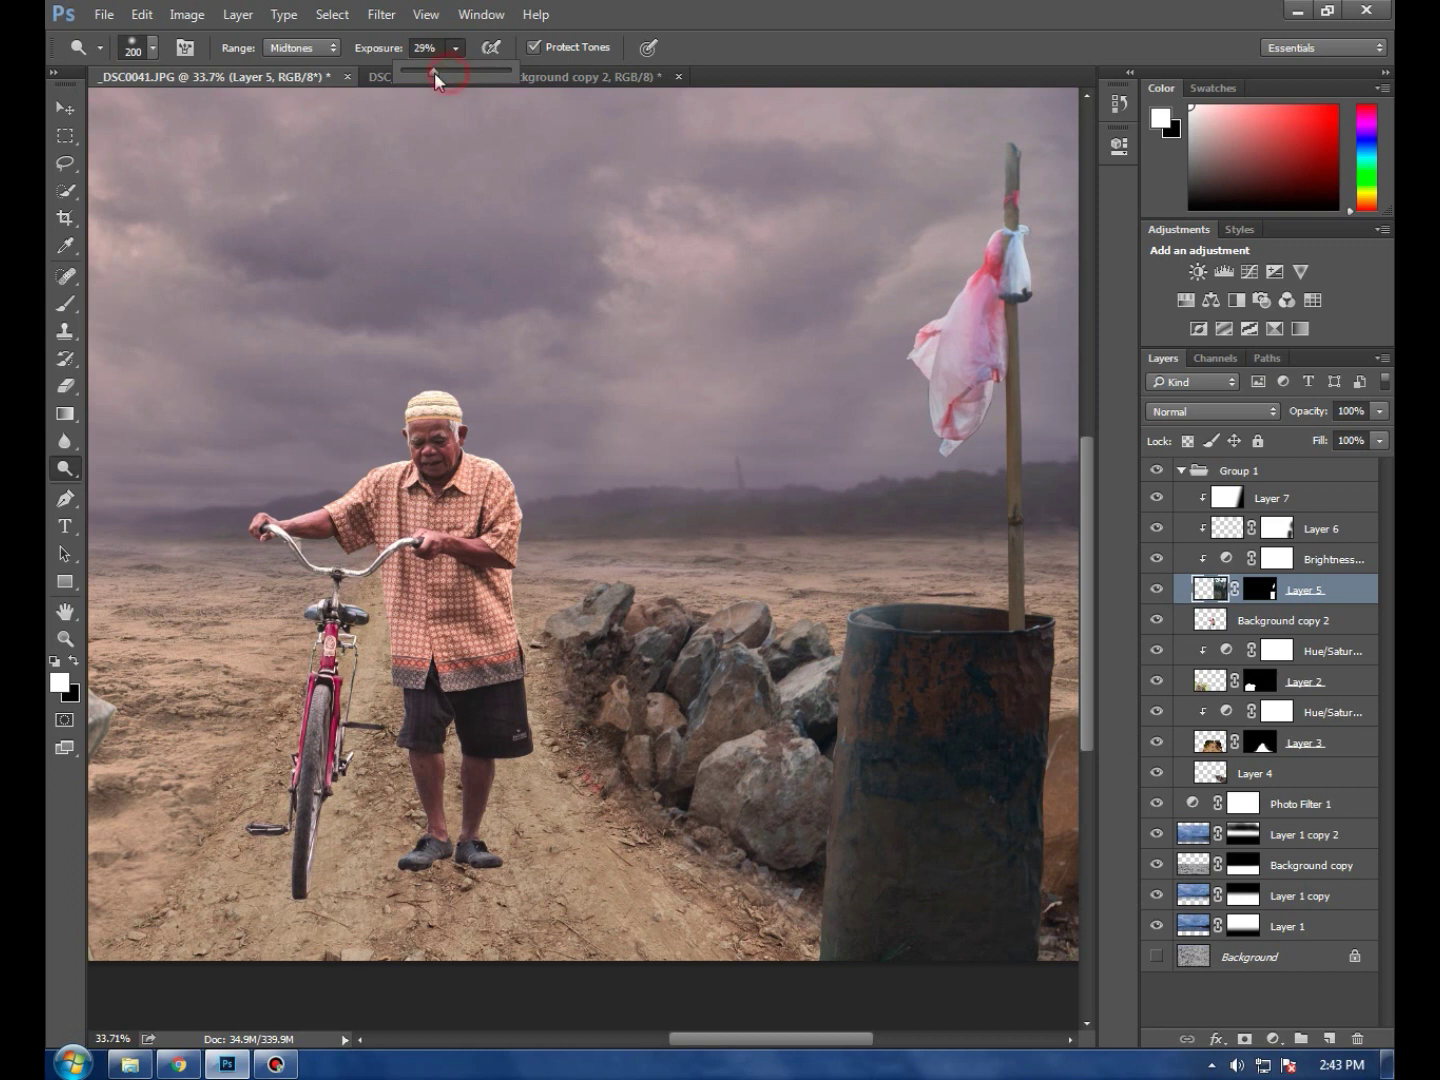
# Lighten the barrel's left edge and top-left rim and the pole's base and top
pyautogui.moveTo(866, 700)
pyautogui.mouseDown()
pyautogui.moveTo(851, 722)
pyautogui.moveTo(845, 861)
pyautogui.moveTo(866, 607)
pyautogui.moveTo(948, 386)
pyautogui.moveTo(1015, 395)
pyautogui.moveTo(1000, 420)
pyautogui.mouseUp()
pyautogui.moveTo(1003, 593); pyautogui.dragTo(996, 572)
pyautogui.moveTo(990, 151)
pyautogui.mouseDown()
pyautogui.moveTo(977, 167)
pyautogui.moveTo(990, 148)
pyautogui.mouseUp()
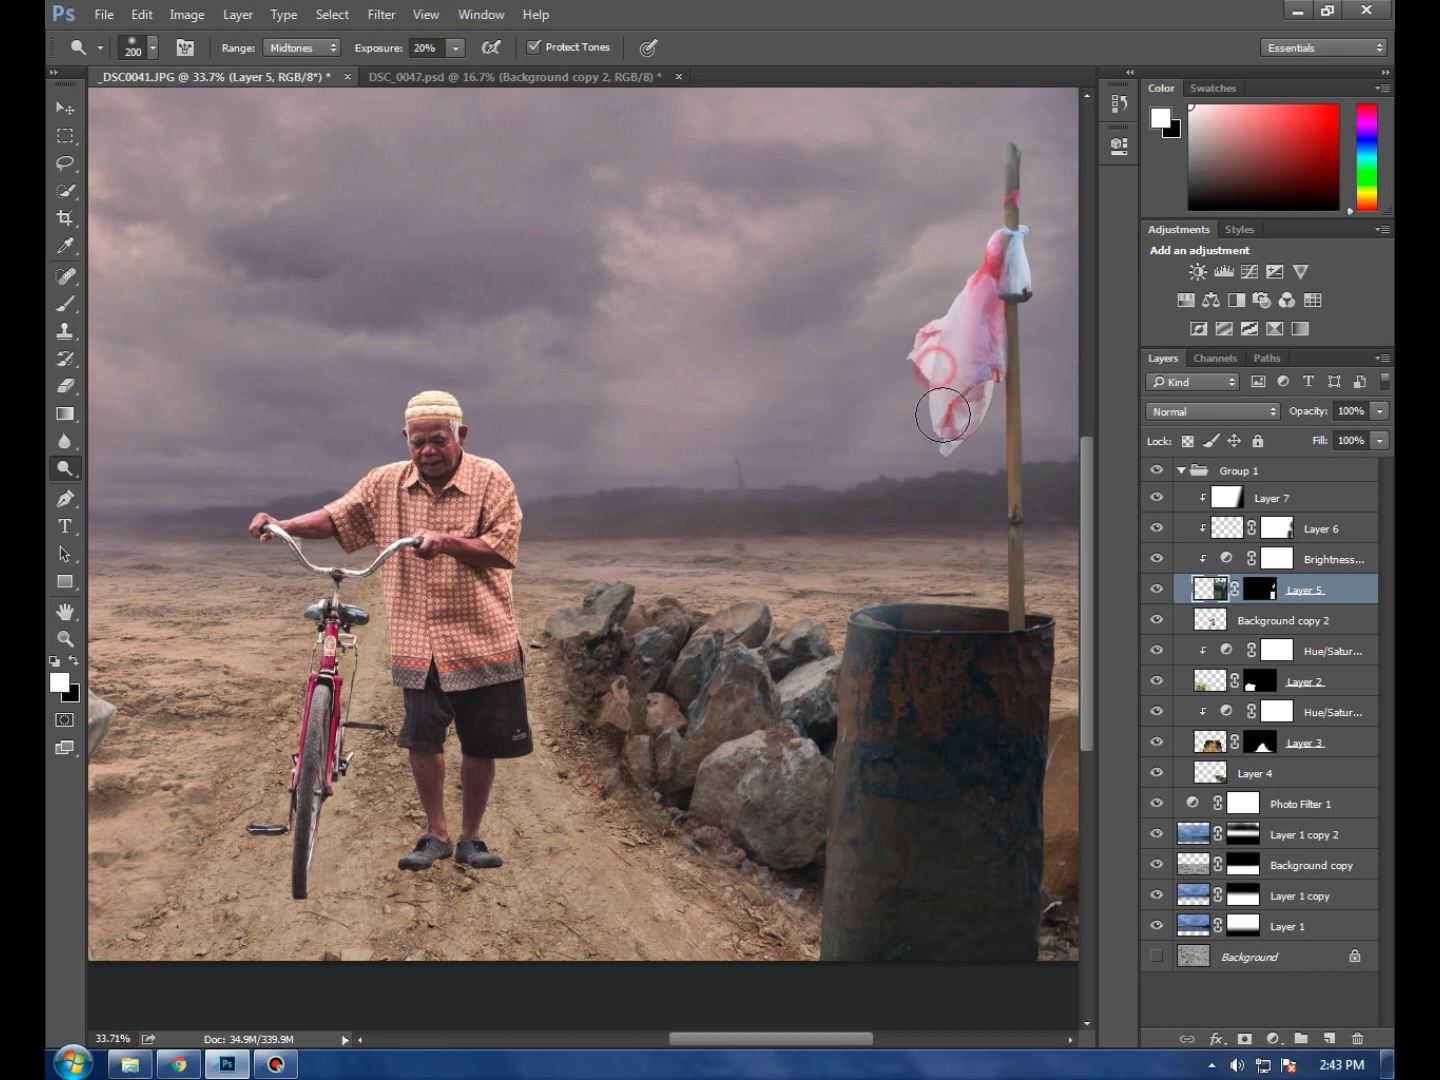
pyautogui.click(860, 742)
pyautogui.moveTo(860, 742); pyautogui.dragTo(820, 962)
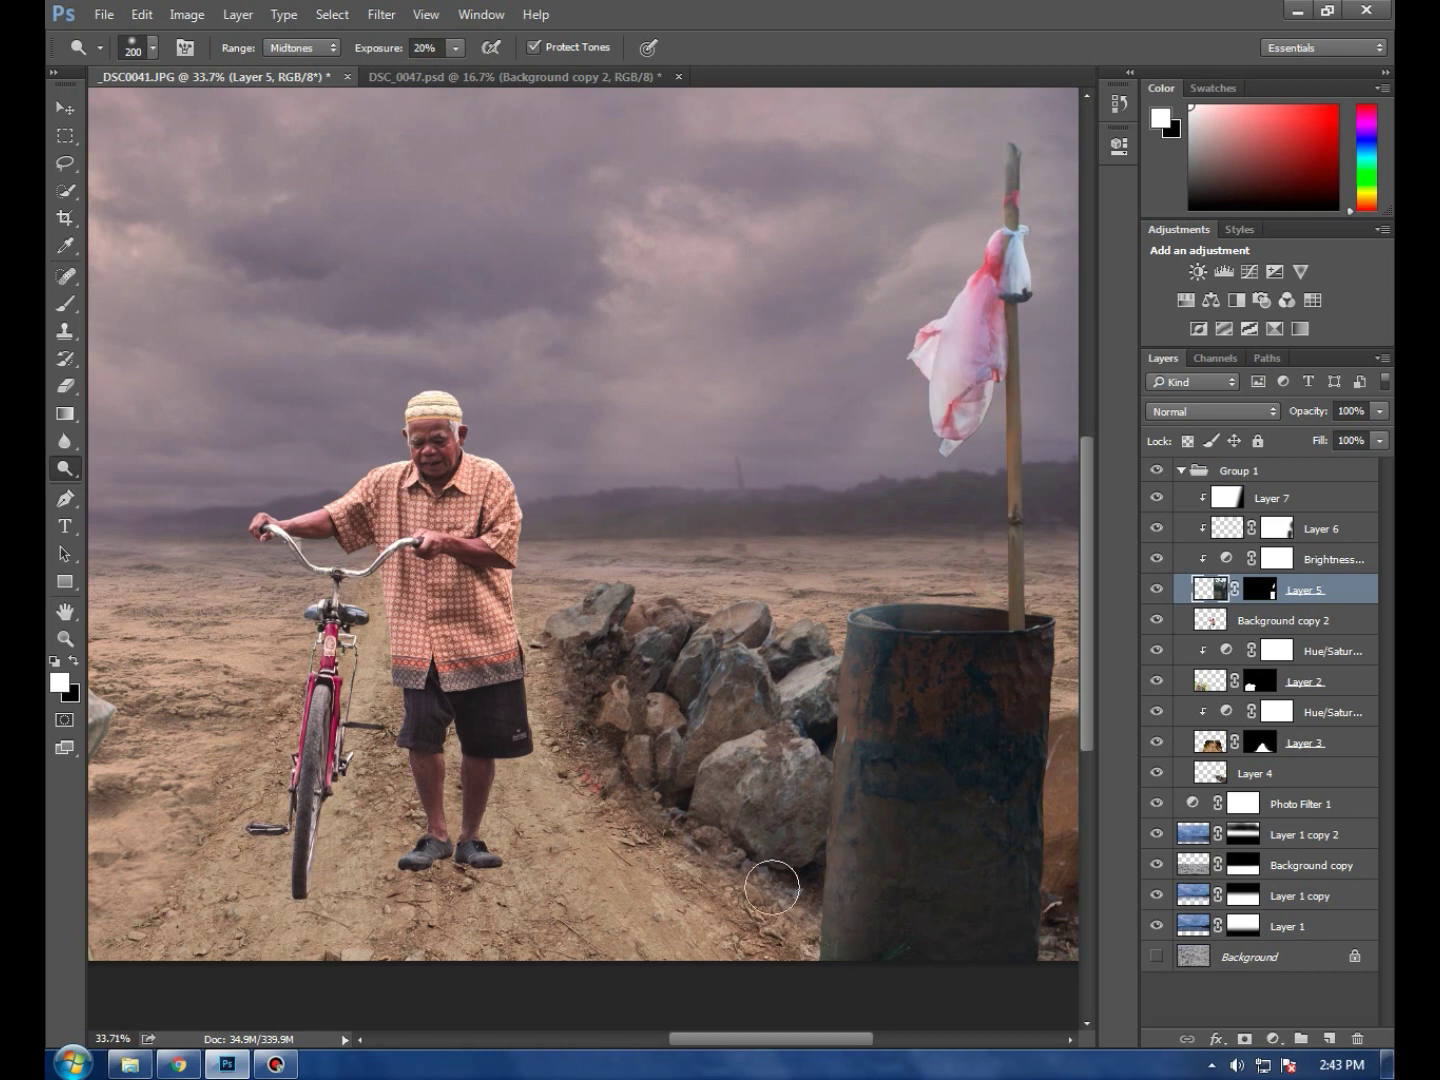
pyautogui.moveTo(842, 685)
pyautogui.mouseDown()
pyautogui.moveTo(881, 630)
pyautogui.moveTo(919, 617)
pyautogui.moveTo(867, 645)
pyautogui.mouseUp()
# Hide Layer 6, then on Layer 5 further lighten the barrel, flag and pole top
pyautogui.click(1322, 530)
pyautogui.click(1157, 528)
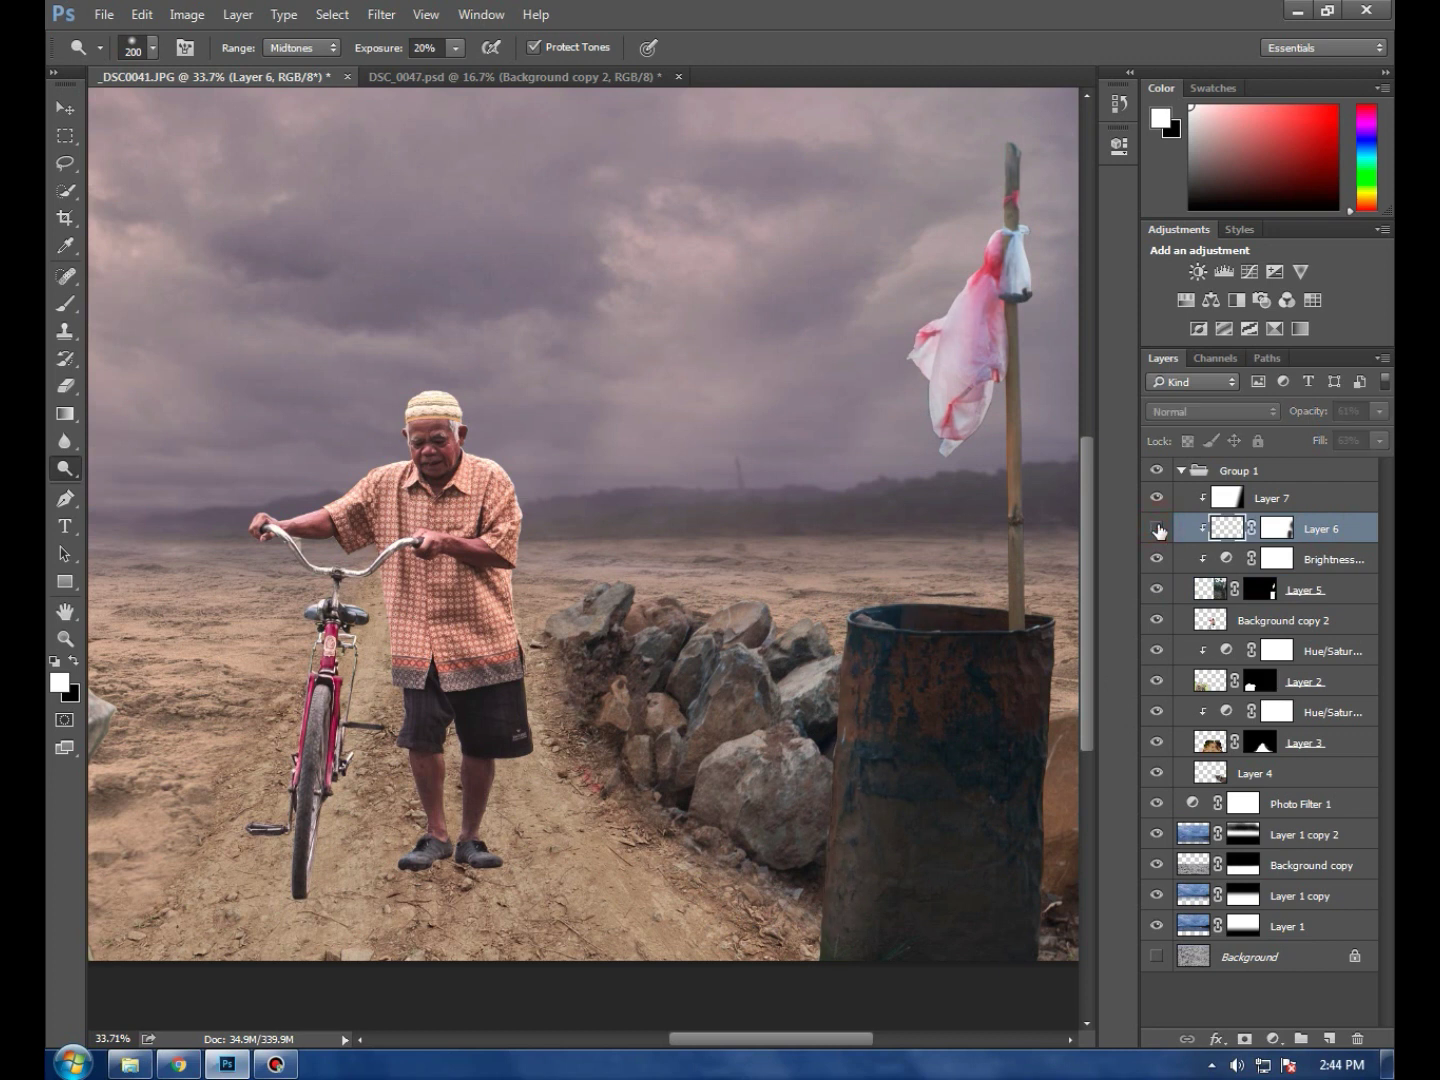
pyautogui.click(1157, 528)
pyautogui.click(1158, 530)
pyautogui.click(1215, 559)
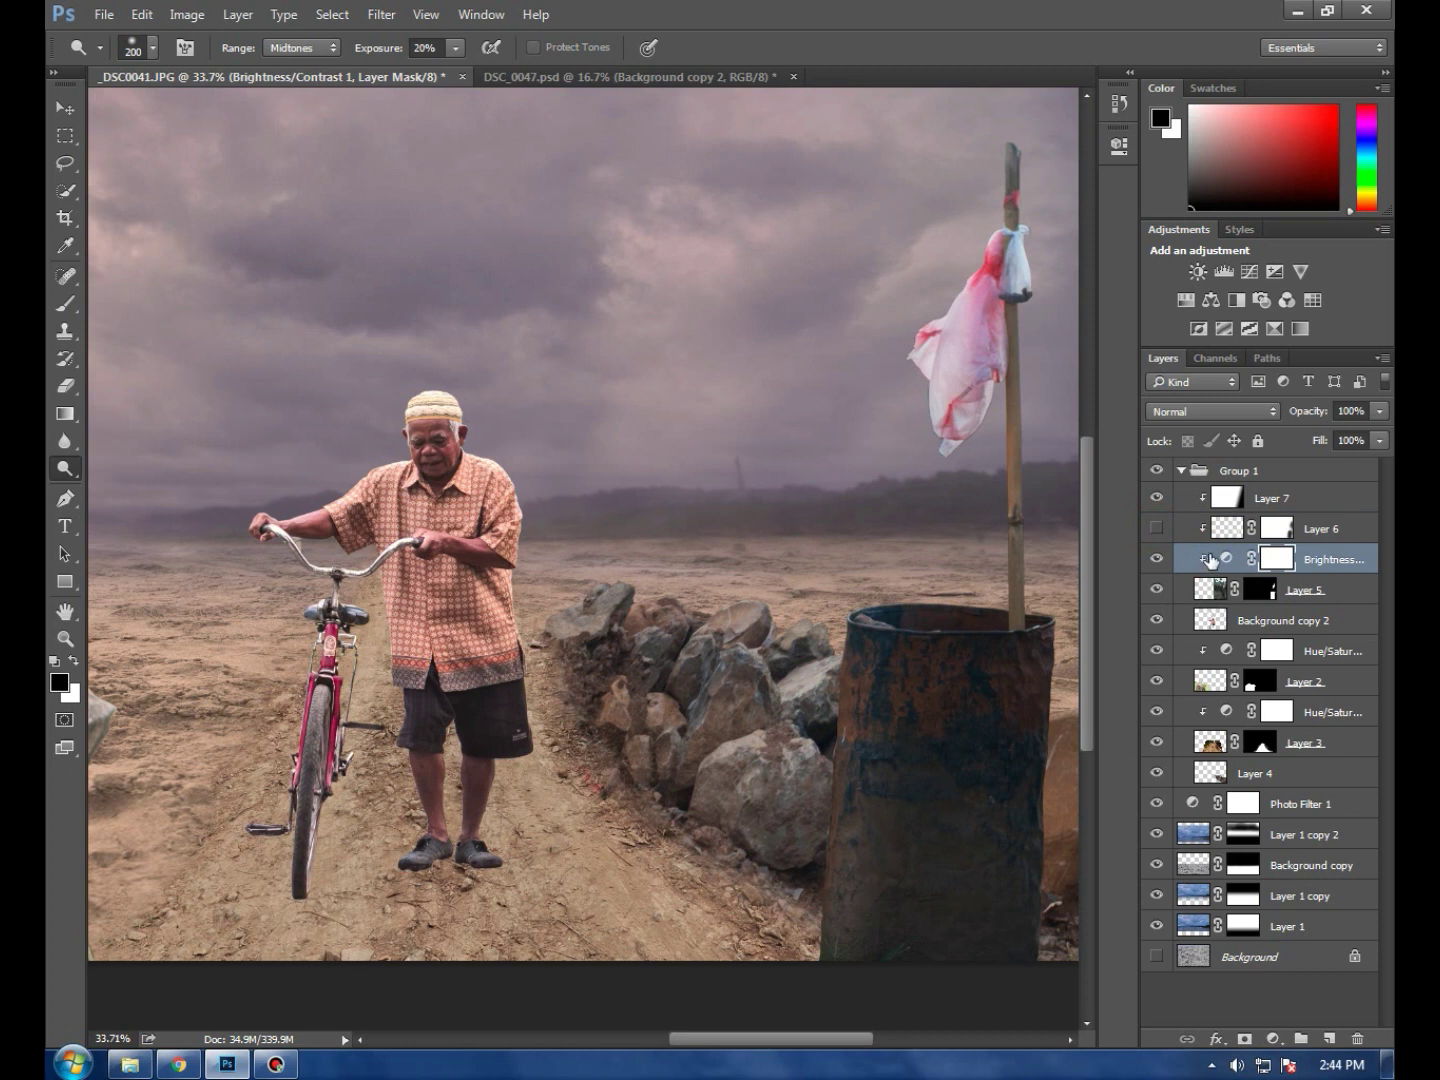
pyautogui.click(1308, 590)
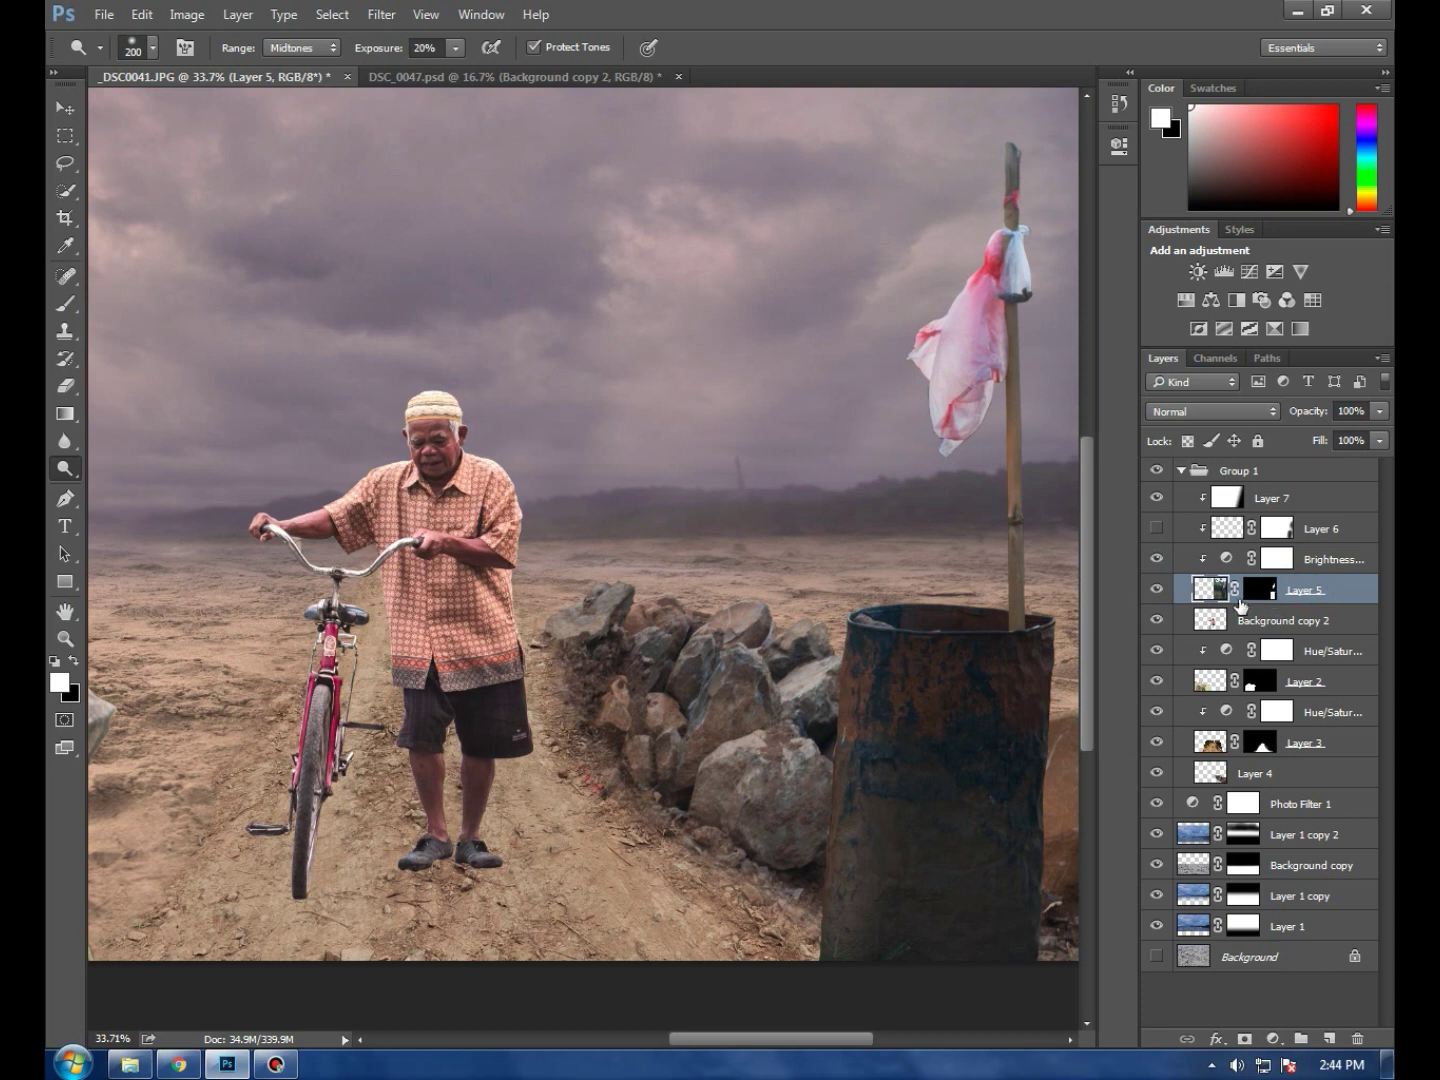
pyautogui.moveTo(863, 667)
pyautogui.mouseDown()
pyautogui.moveTo(846, 804)
pyautogui.moveTo(985, 557)
pyautogui.mouseUp()
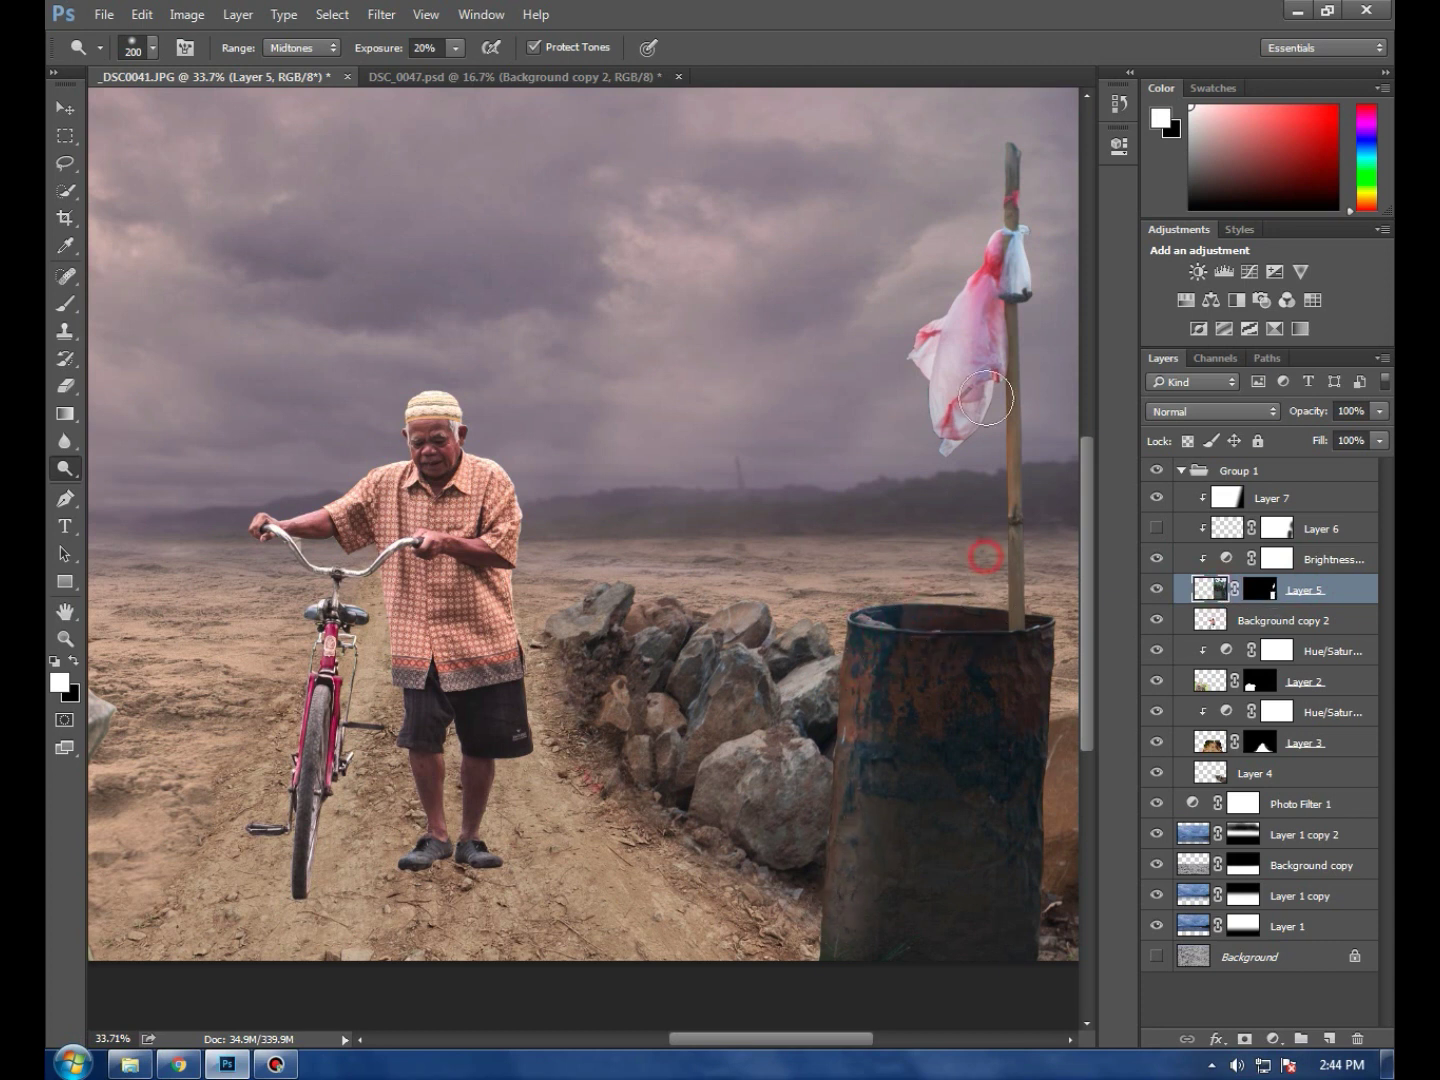
pyautogui.moveTo(926, 364); pyautogui.dragTo(958, 295)
pyautogui.moveTo(995, 189); pyautogui.dragTo(1000, 128)
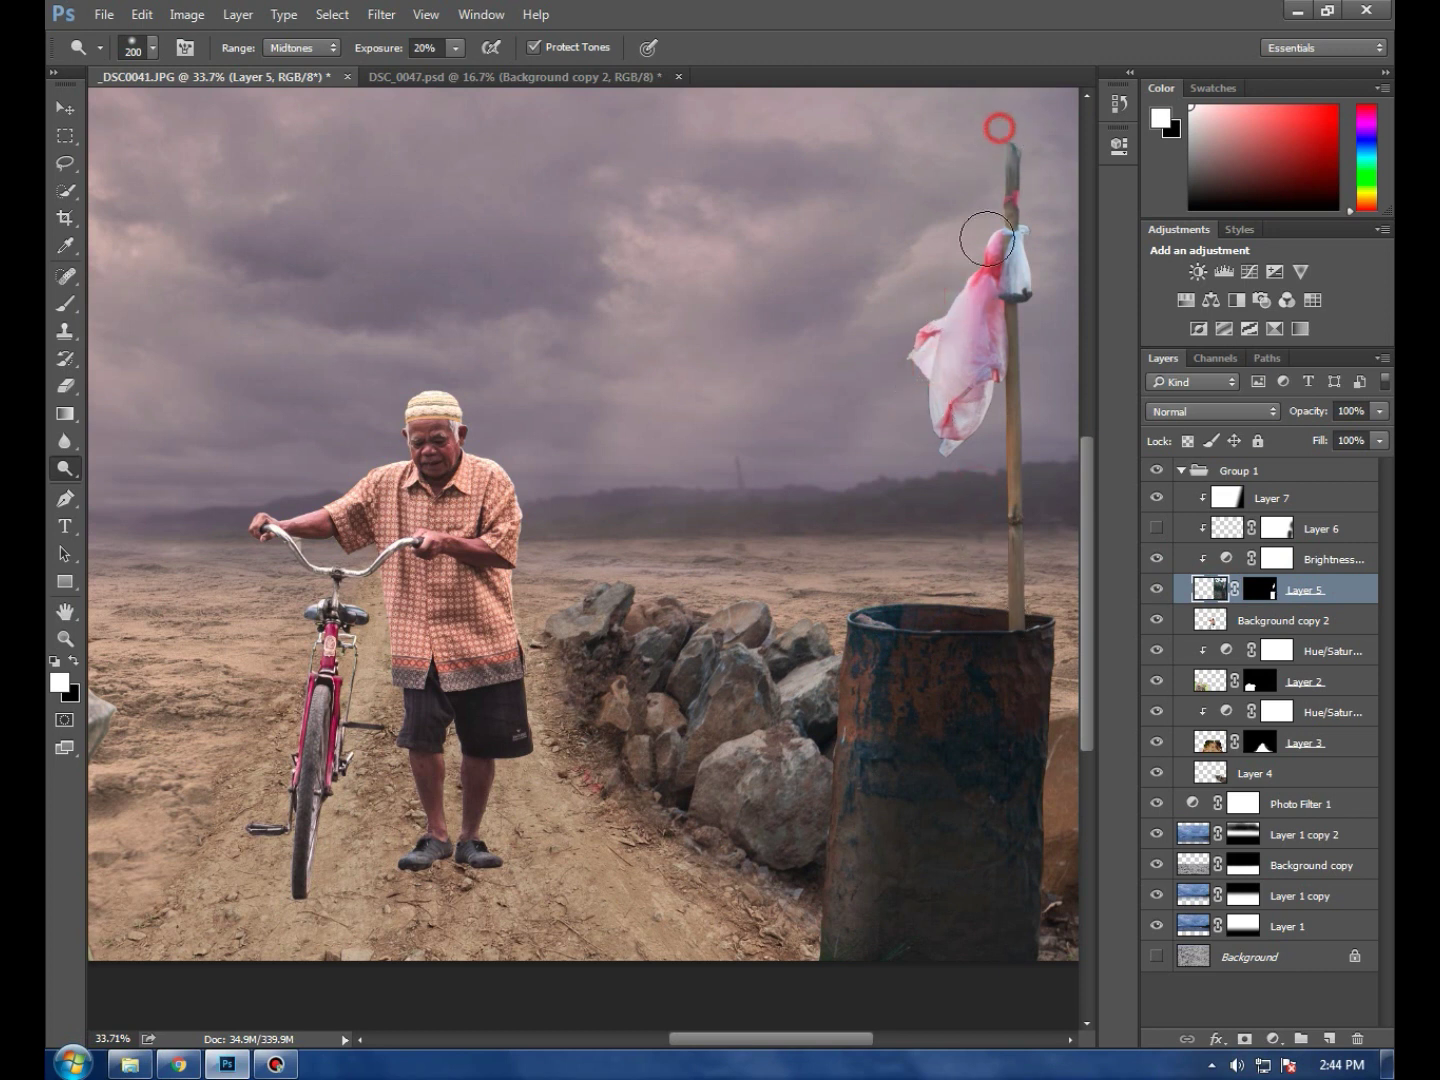
# Switch to the Burn Tool, darken the pole's middle, and lower exposure to about 26%
pyautogui.rightClick(70, 467)
pyautogui.click(150, 487)
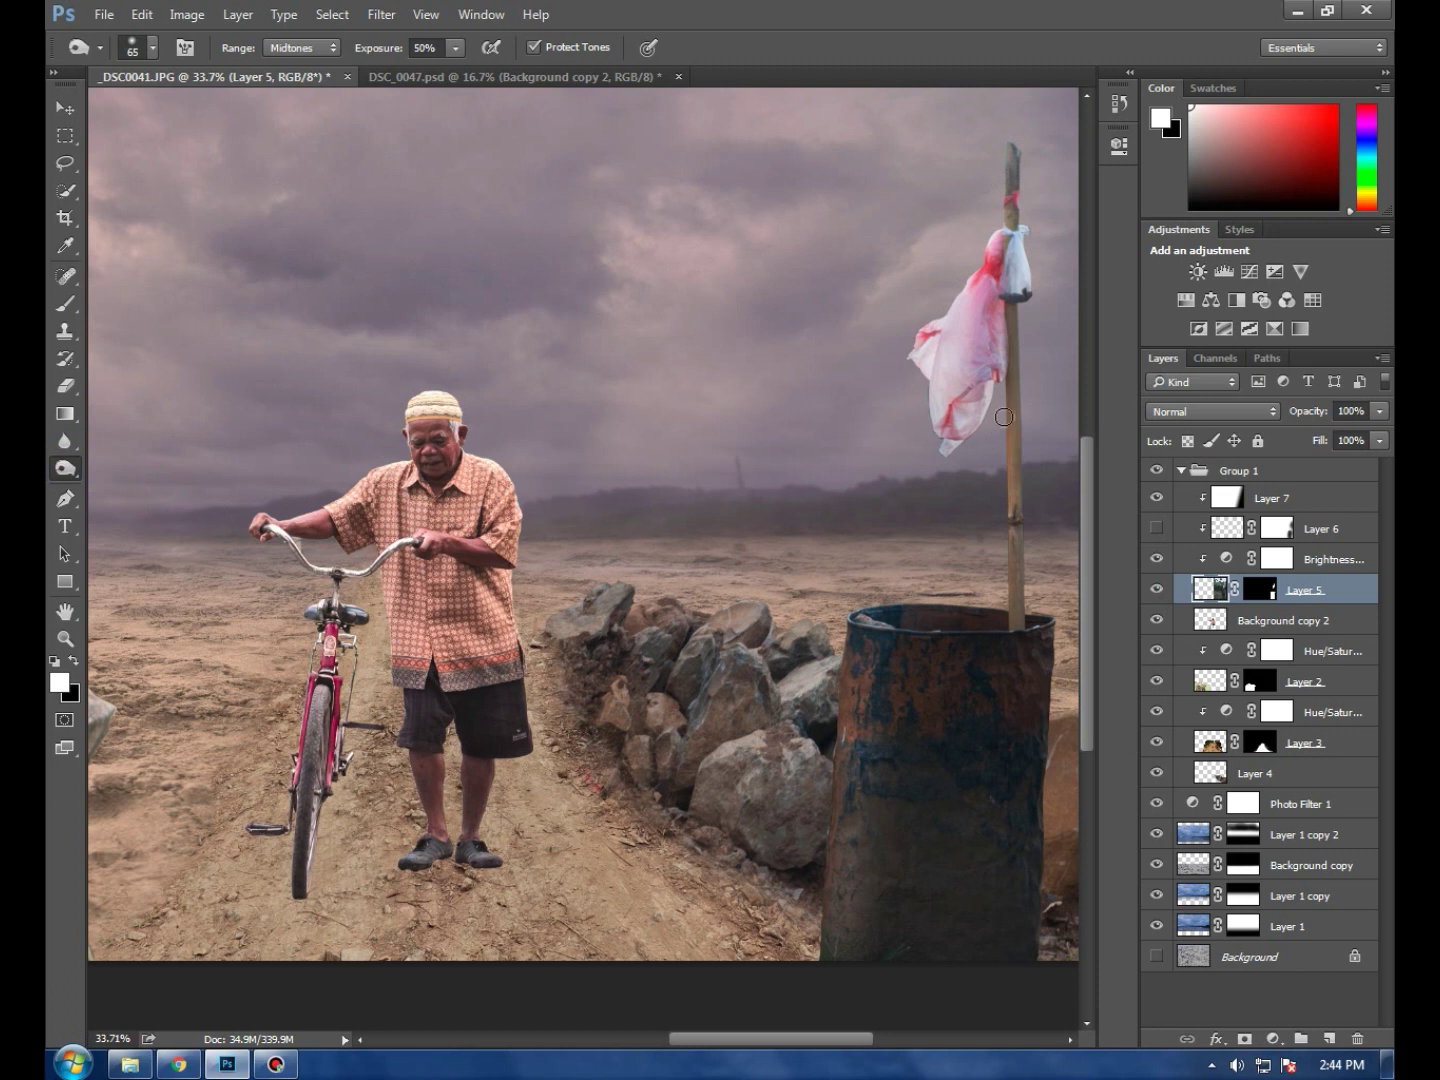
pyautogui.moveTo(1021, 433); pyautogui.dragTo(1035, 543)
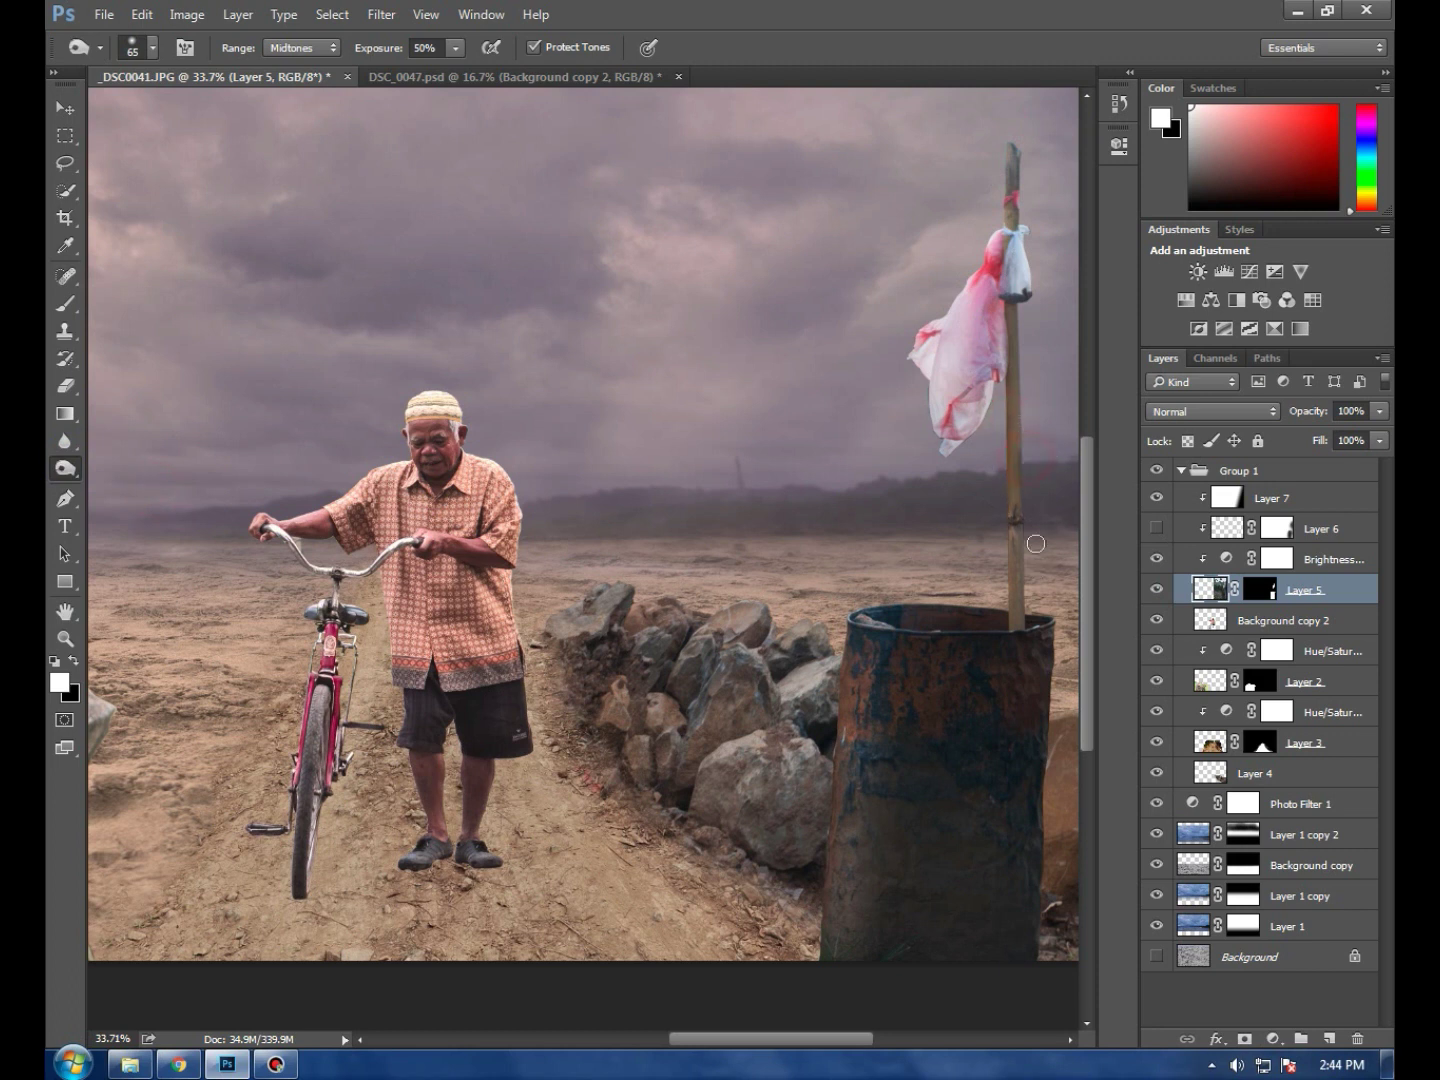
pyautogui.moveTo(456, 48); pyautogui.dragTo(435, 72)
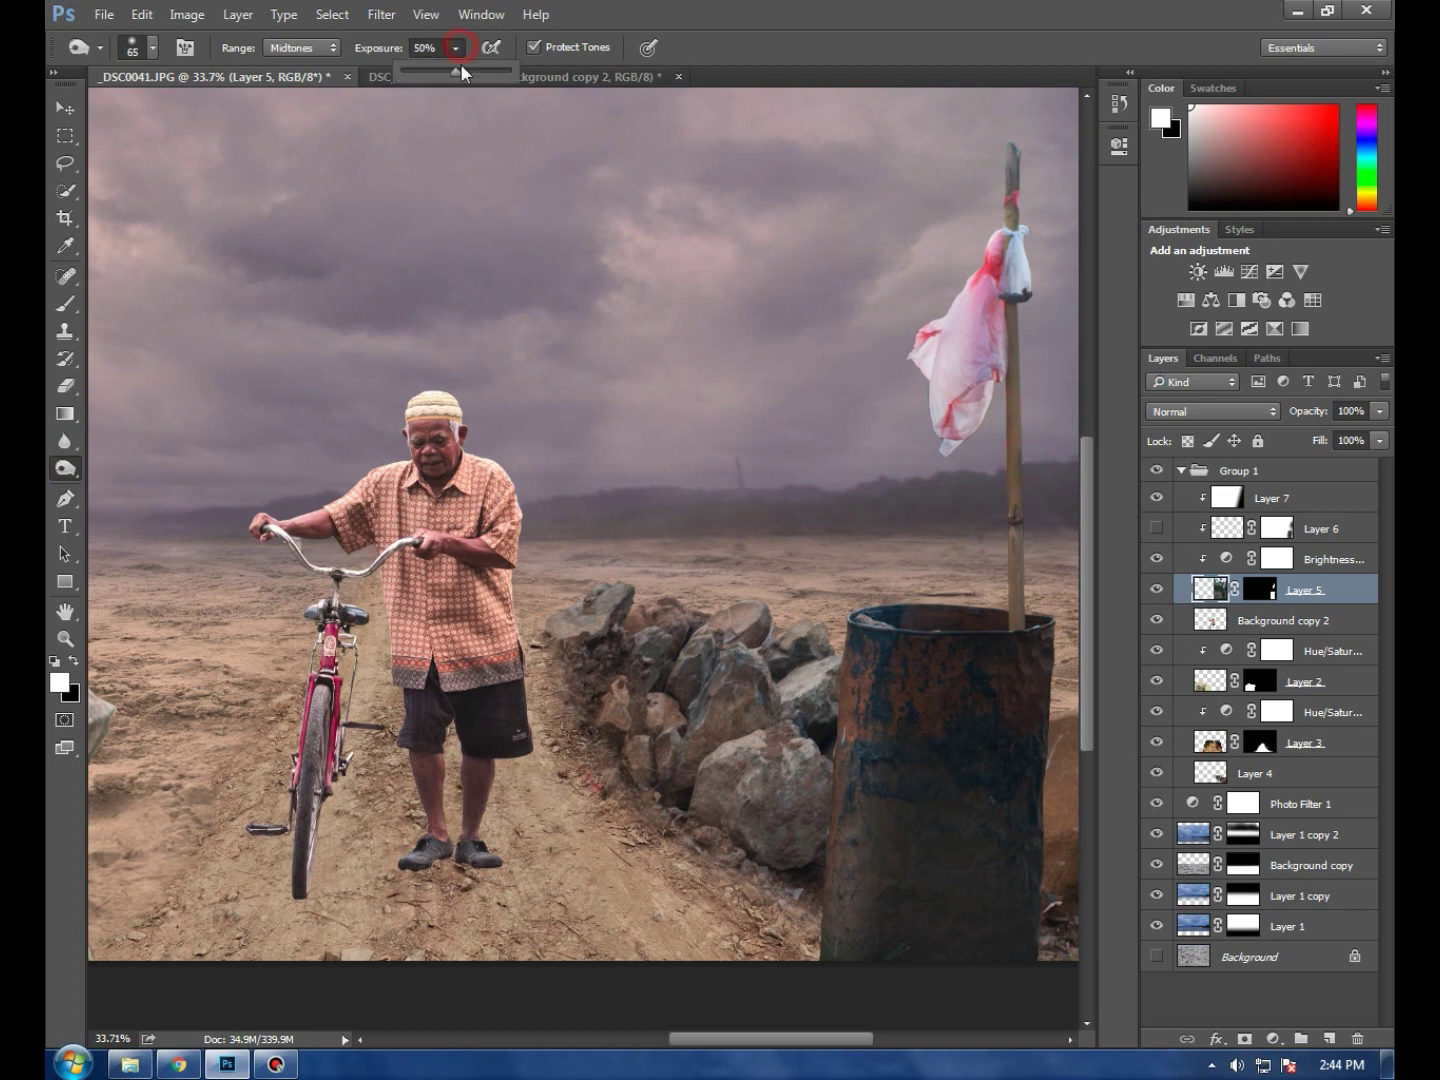
pyautogui.click(1021, 308)
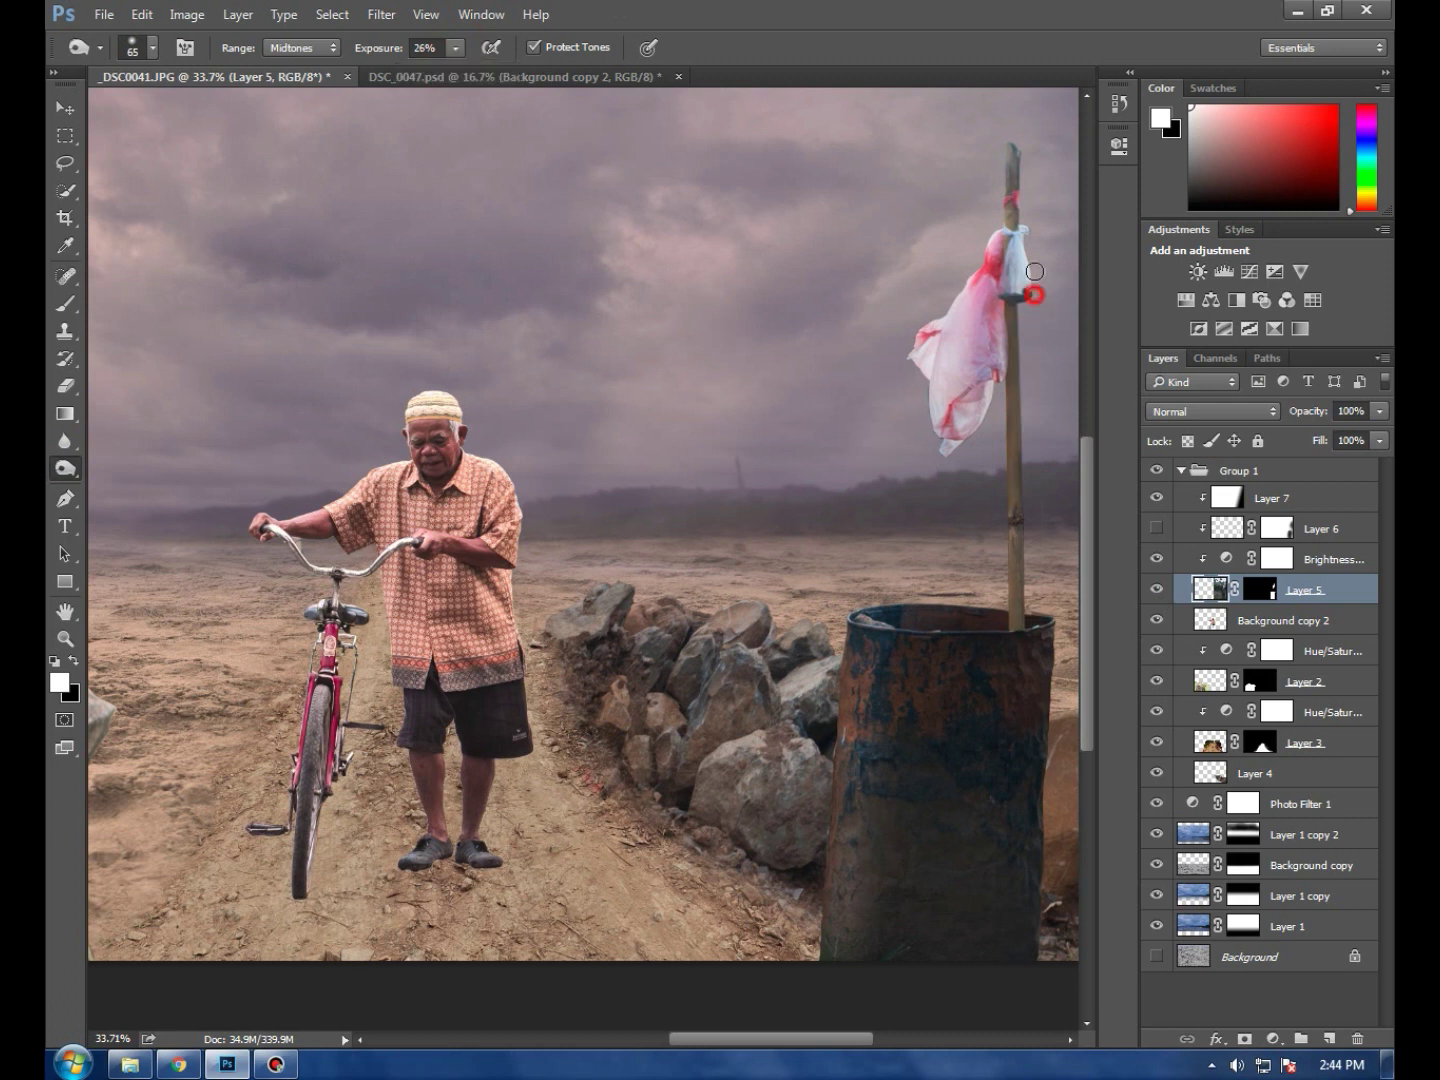
# Darken the whole pole and the barrel's lower-right and bottom edges, then reselect Layer 5
pyautogui.moveTo(1022, 149); pyautogui.dragTo(1048, 663)
pyautogui.moveTo(1041, 801); pyautogui.dragTo(1037, 918)
pyautogui.moveTo(947, 967); pyautogui.dragTo(829, 958)
pyautogui.click(1038, 974)
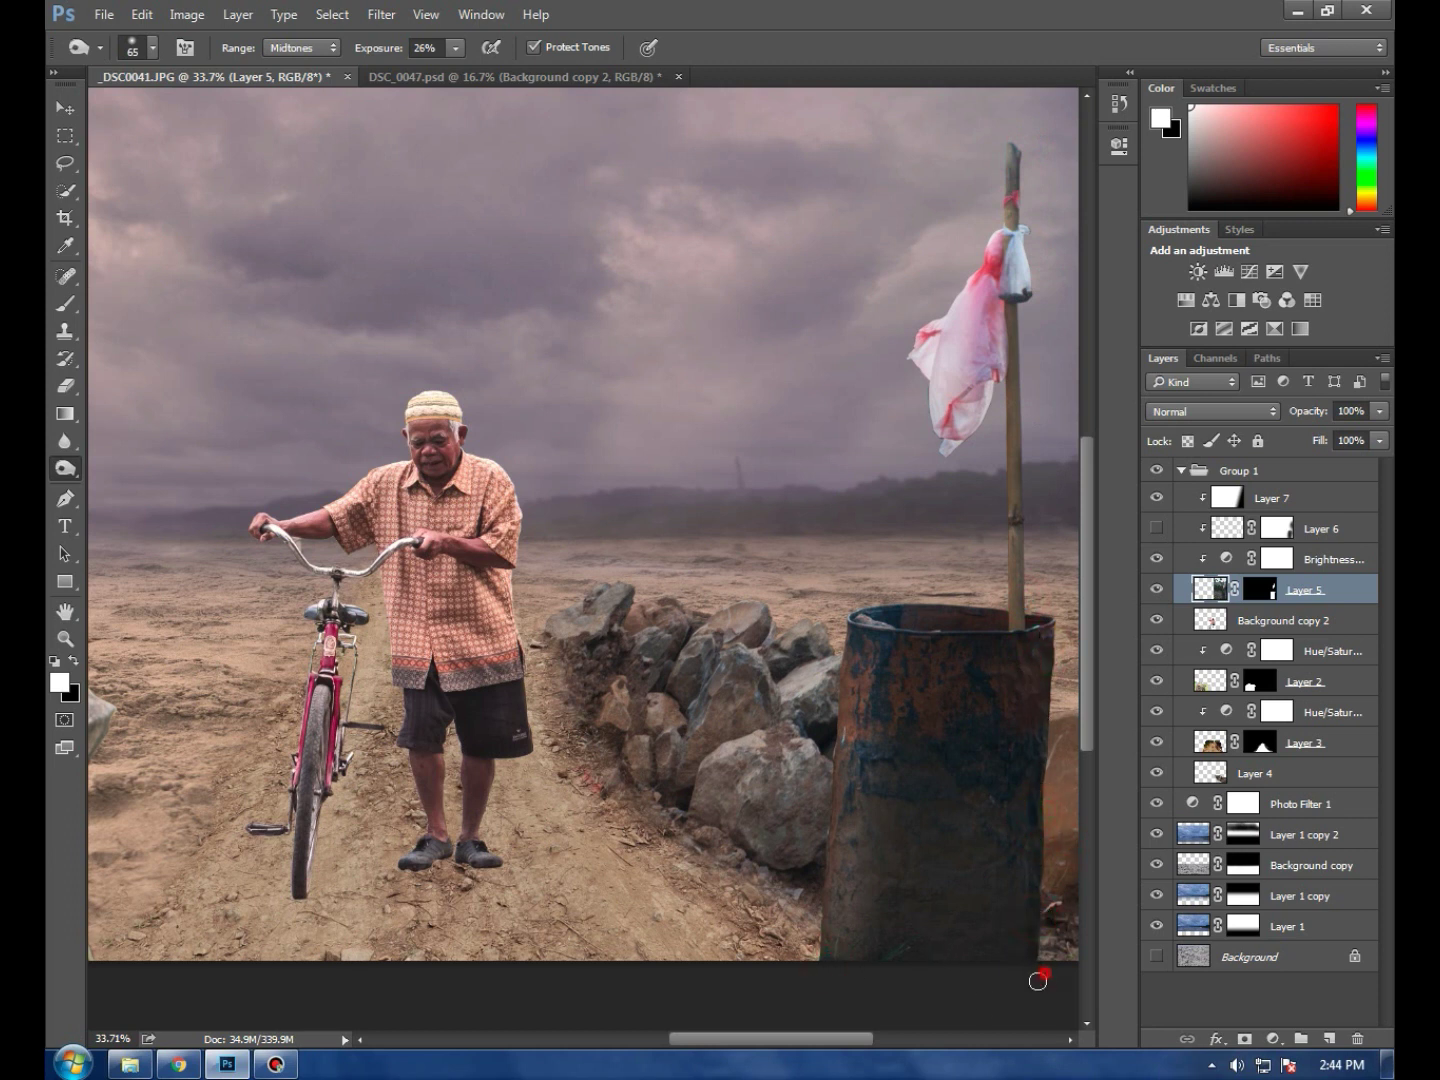
pyautogui.click(65, 107)
pyautogui.click(1308, 496)
pyautogui.click(1215, 592)
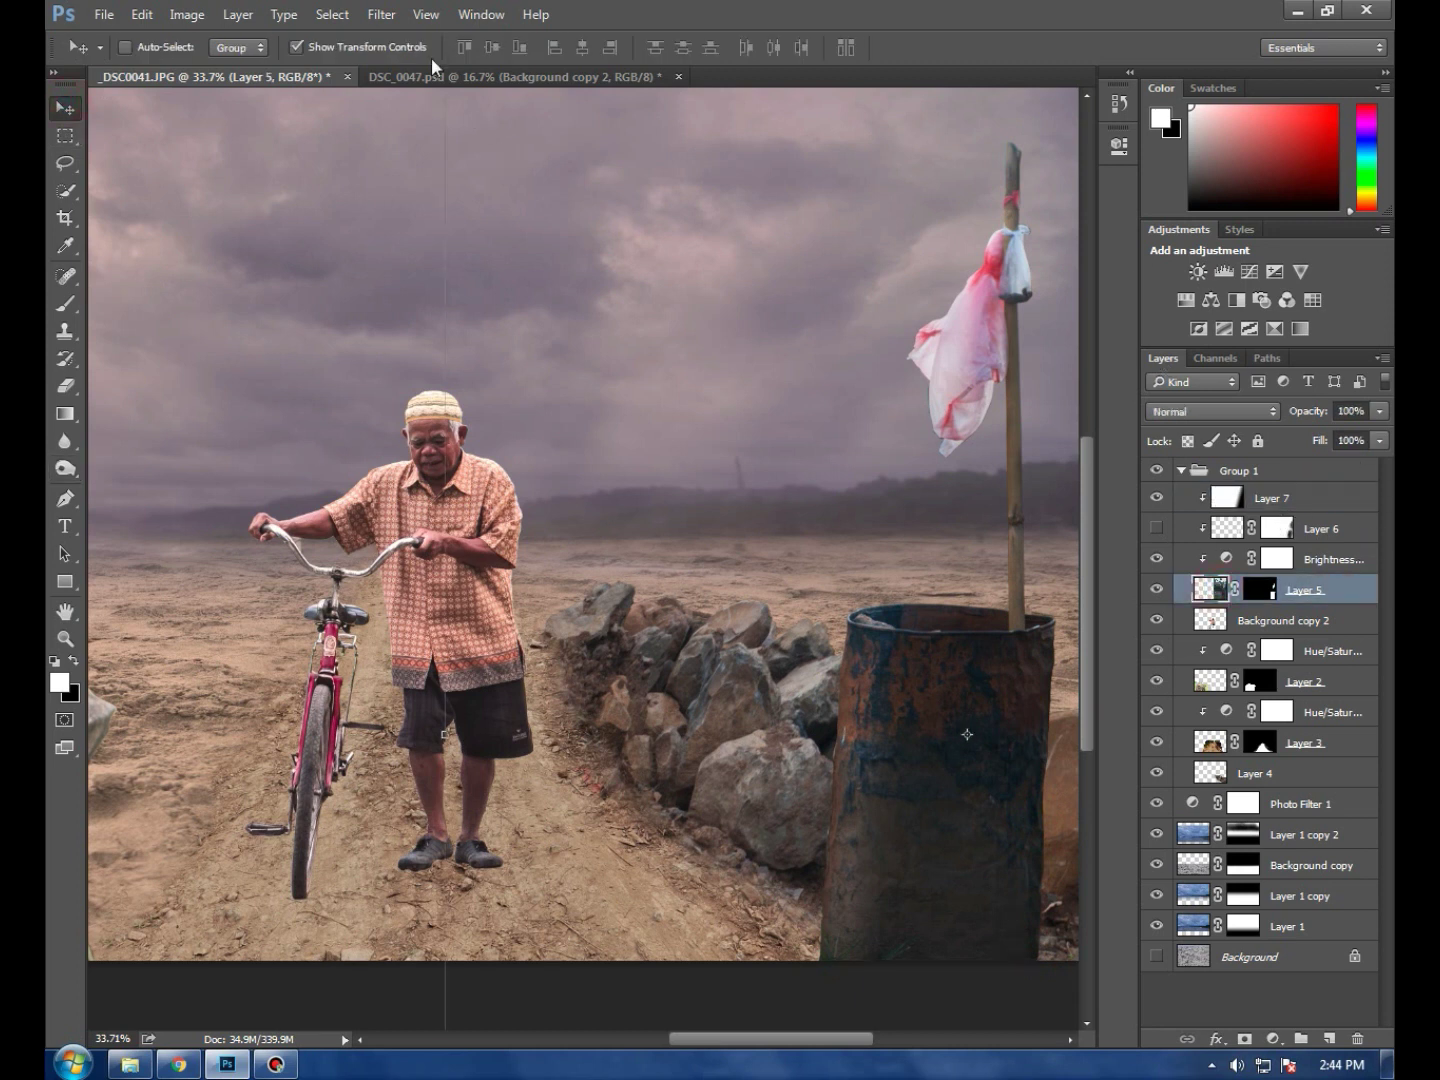
# Apply a Gaussian Blur of radius 2.8 pixels to the barrel layer and view the full image
pyautogui.click(381, 14)
pyautogui.moveTo(388, 227)
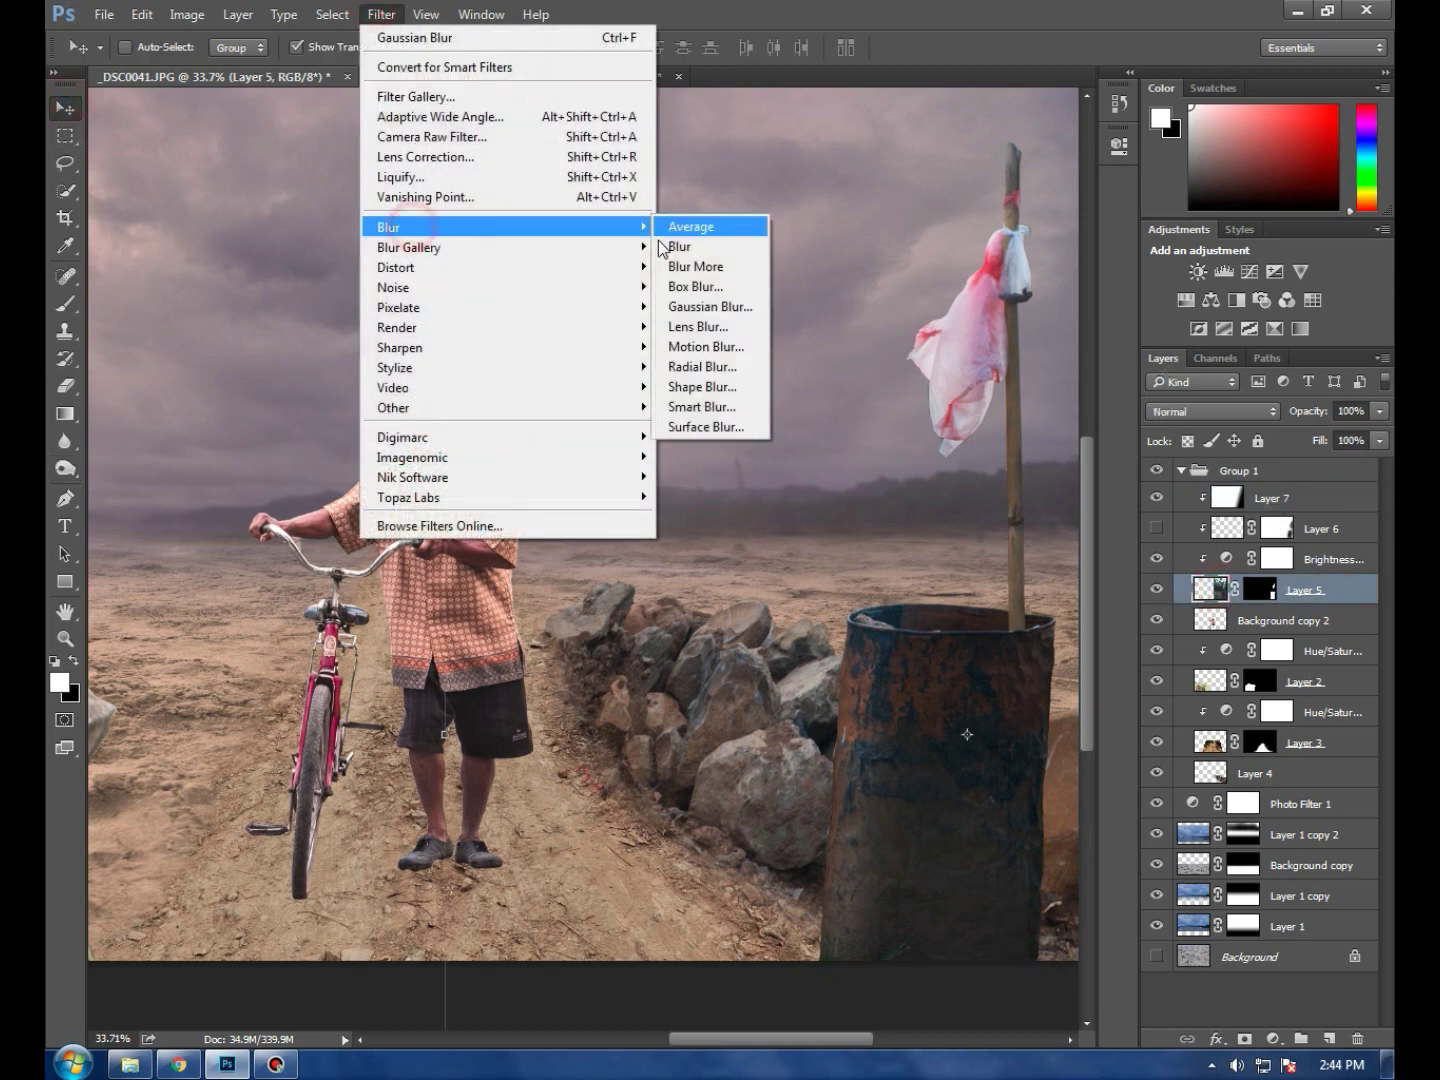
pyautogui.click(676, 318)
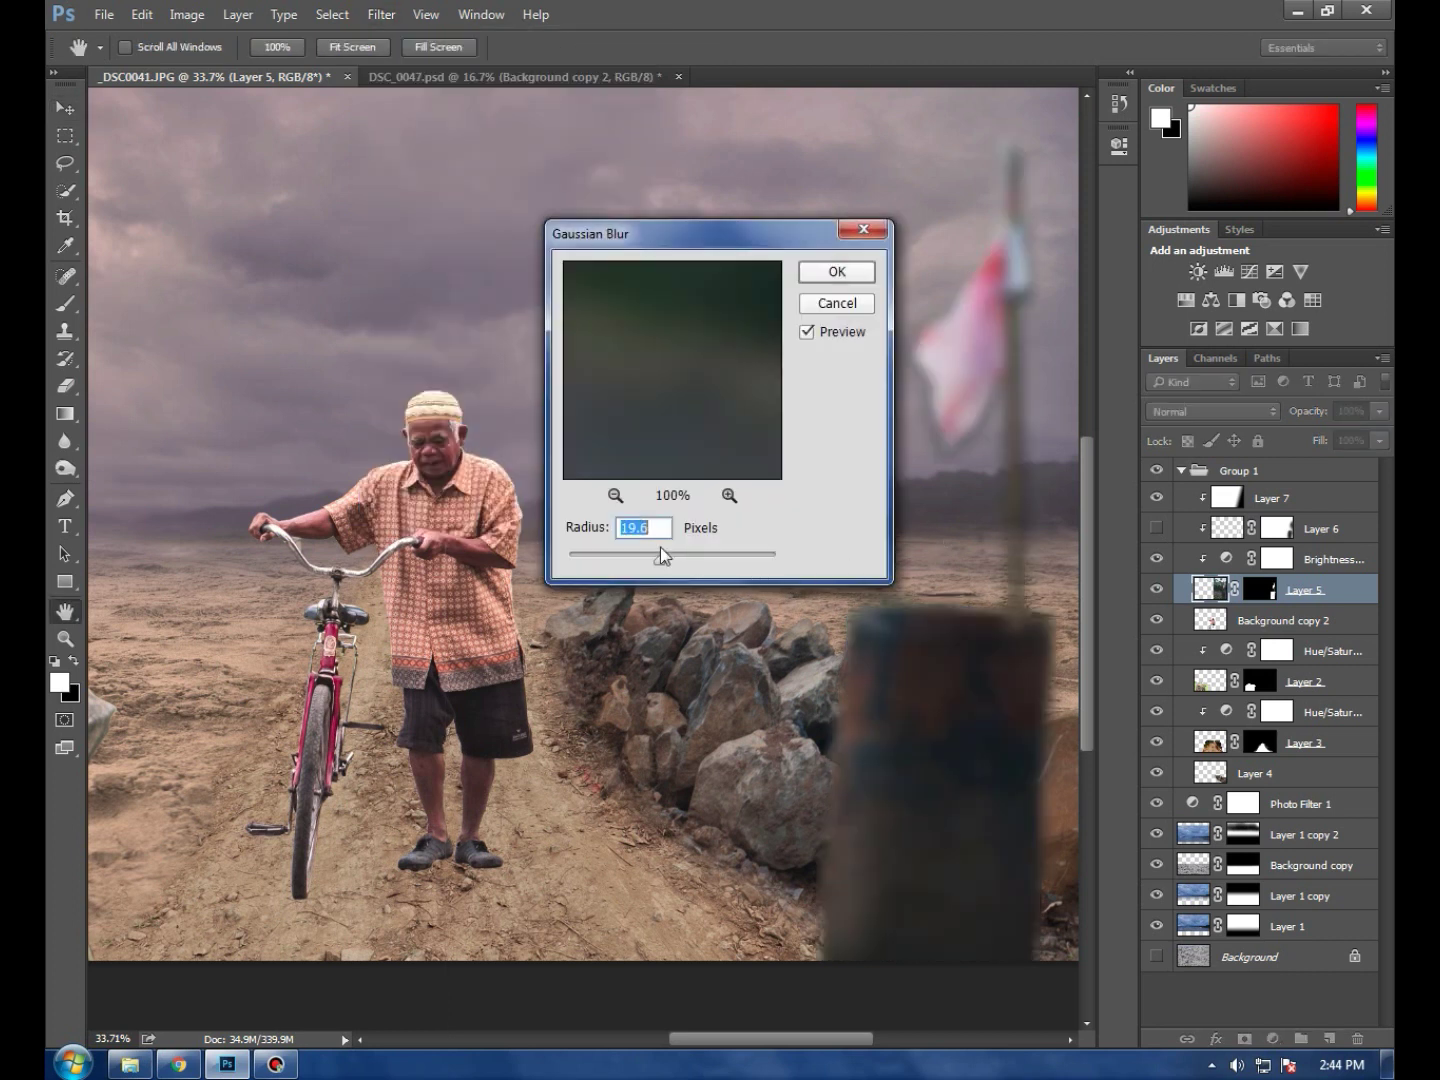
pyautogui.moveTo(658, 563); pyautogui.dragTo(604, 562)
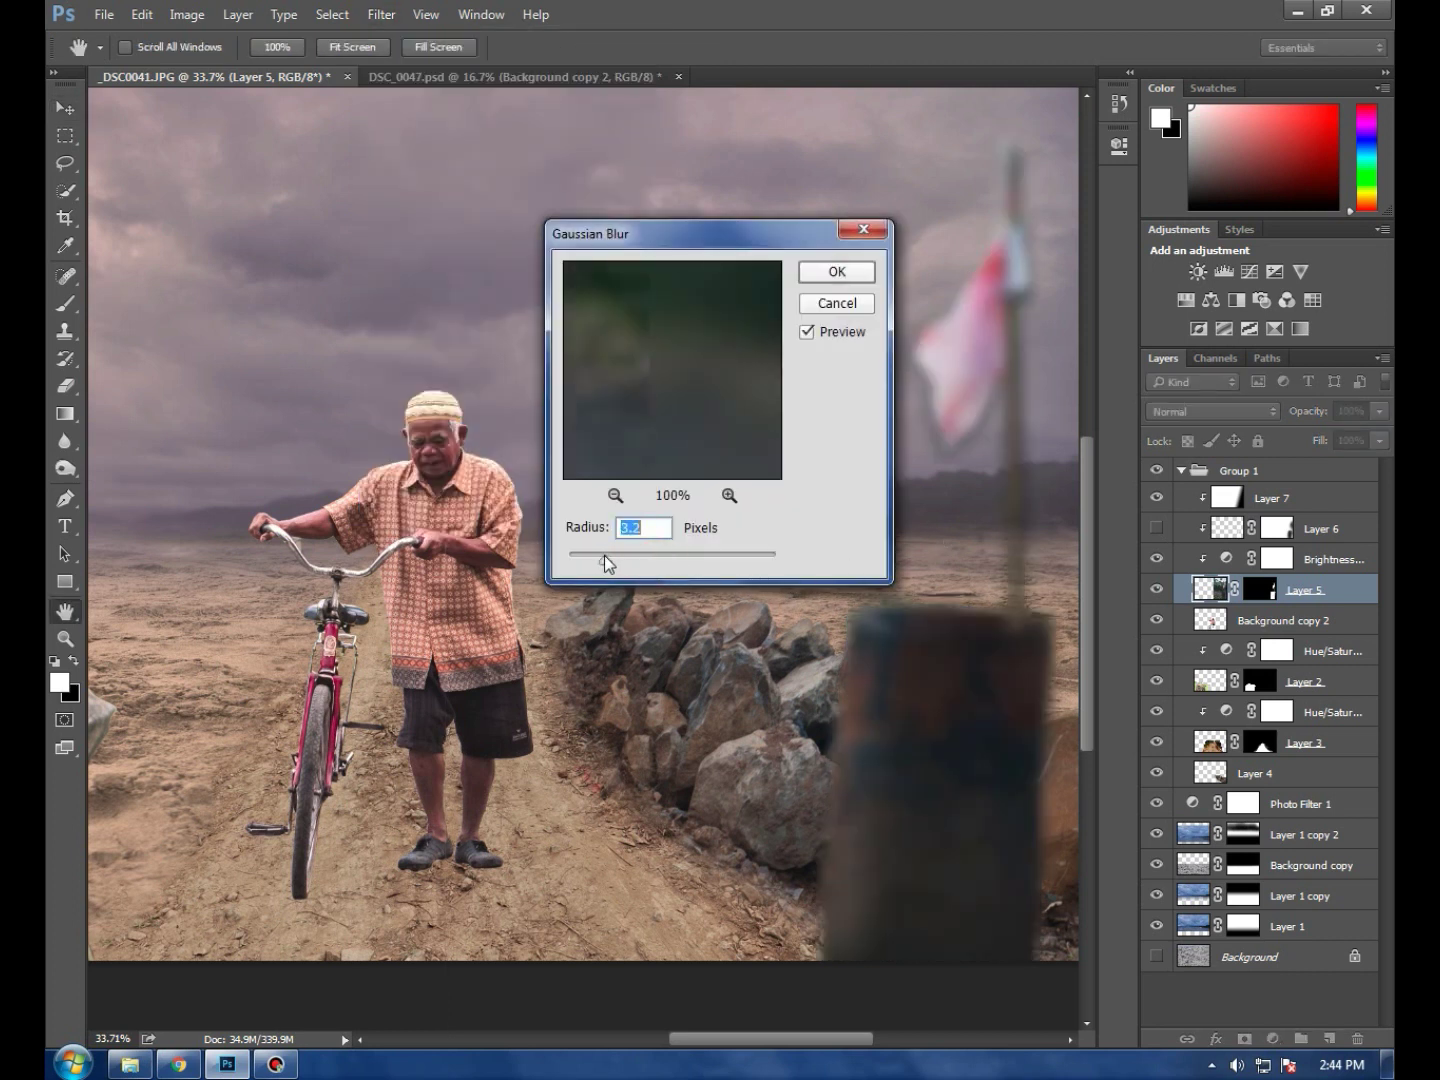
pyautogui.moveTo(604, 557); pyautogui.dragTo(600, 559)
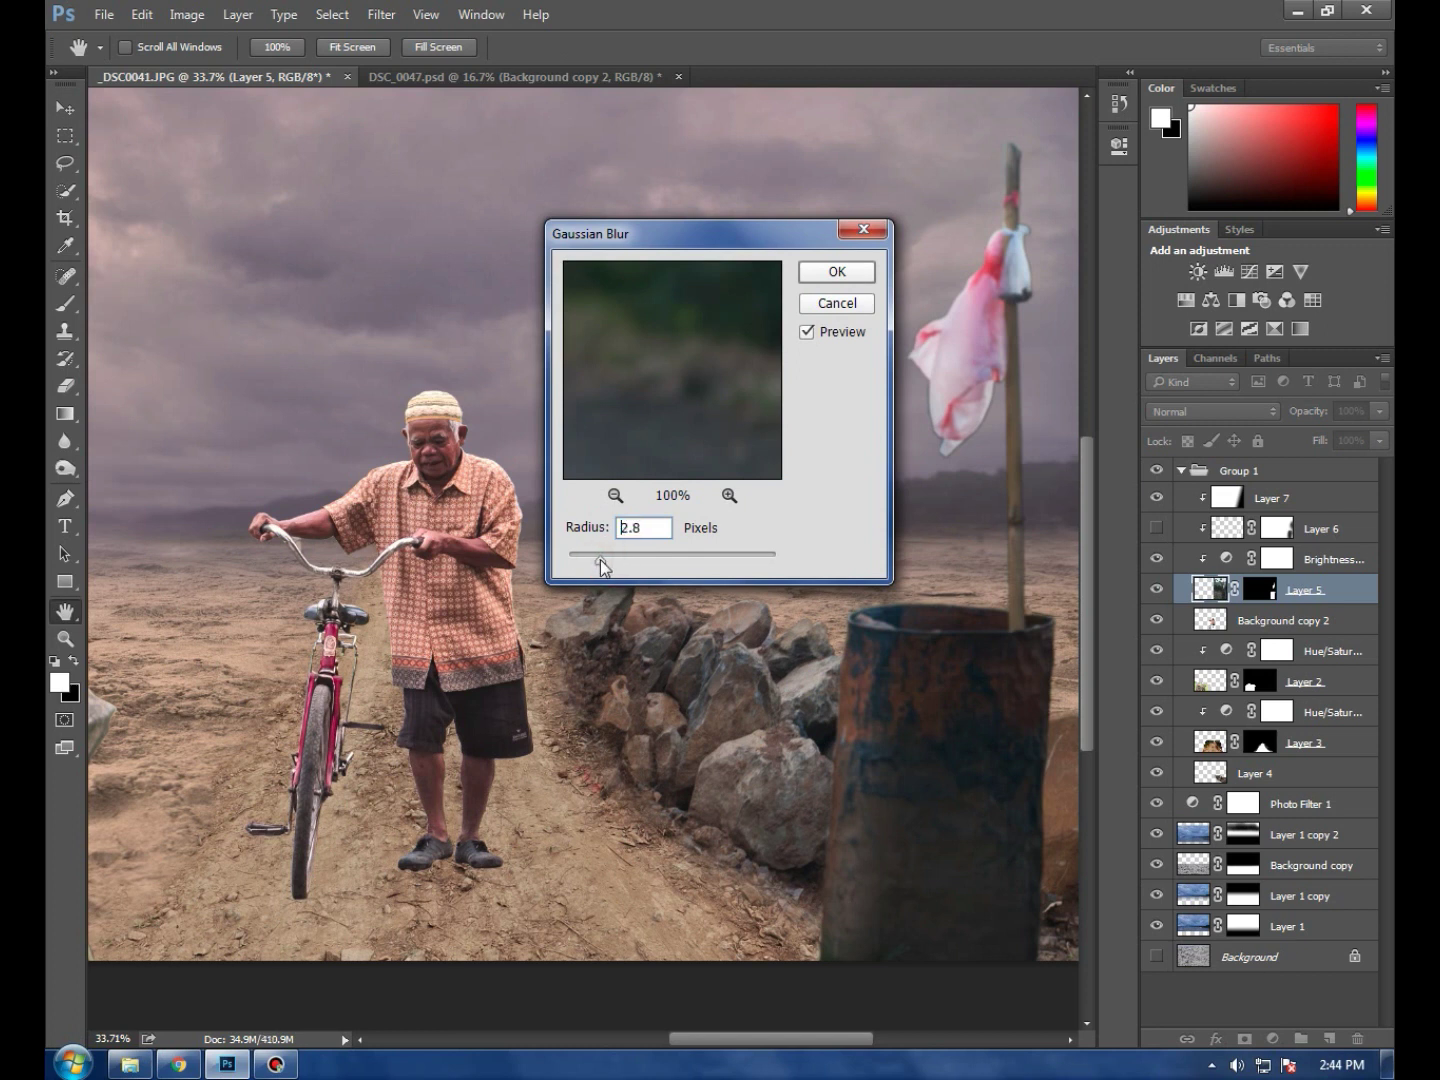
pyautogui.press('Return')
pyautogui.scroll(1, 906, 655)
pyautogui.scroll(-1, 906, 655)
pyautogui.scroll(-1, 700, 600)
pyautogui.scroll(-1, 540, 569)
pyautogui.scroll(1, 564, 627)
pyautogui.scroll(-1, 564, 627)
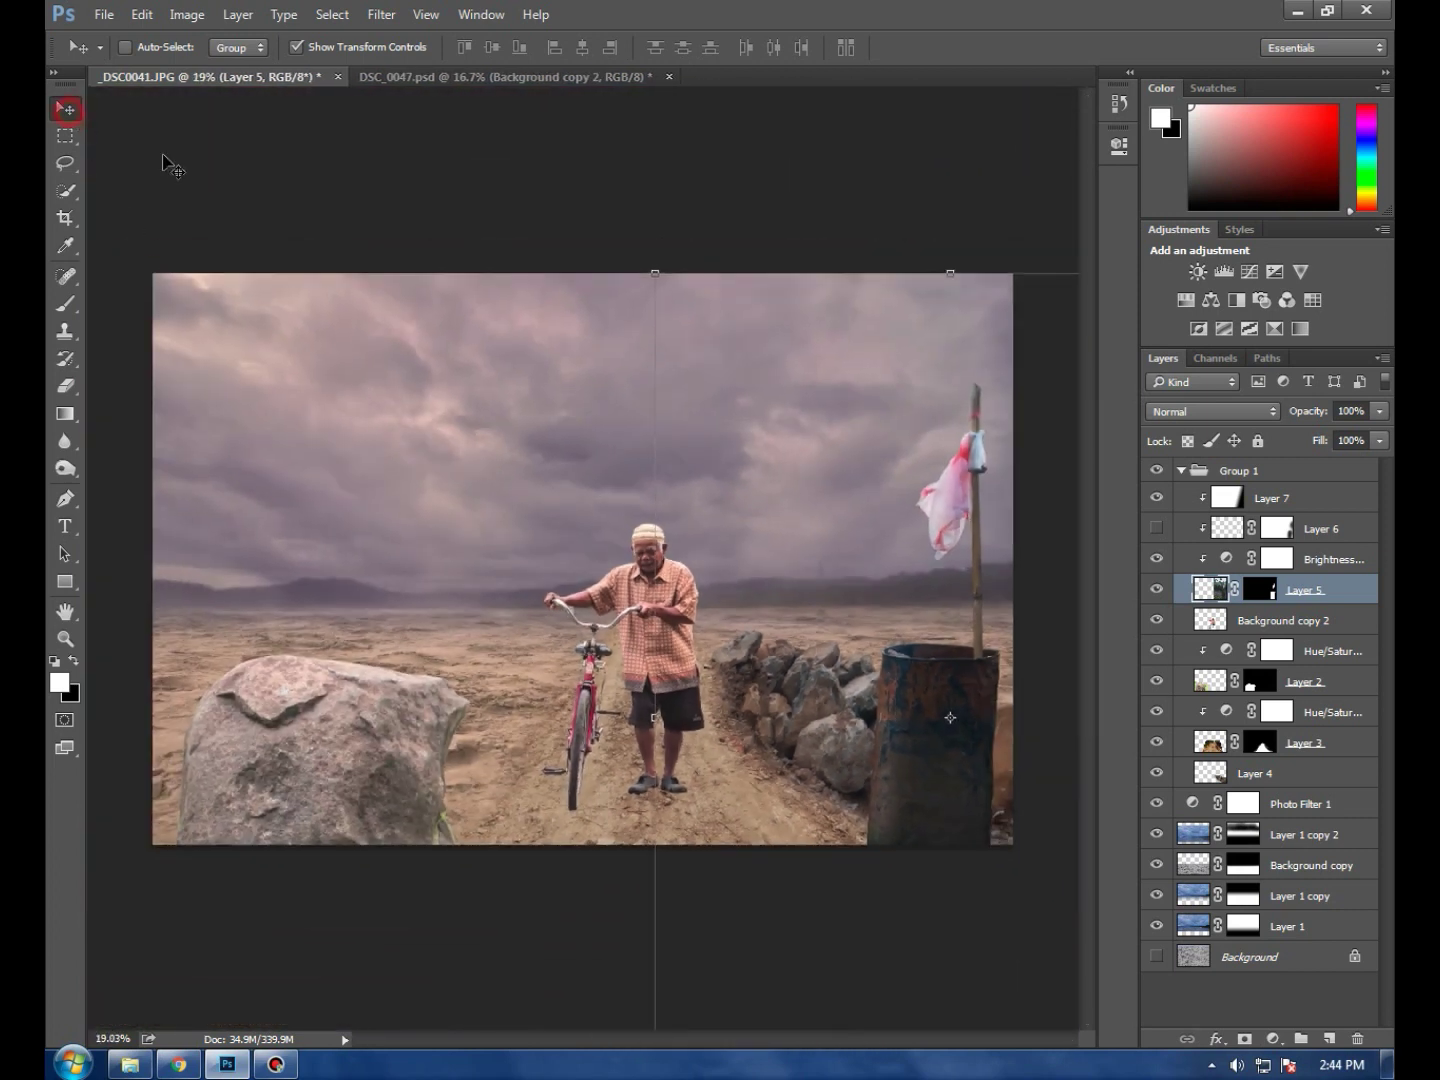
# Hide the foreground rock on Layer 2 and move the barrel and flag to the man's left
pyautogui.click(1156, 681)
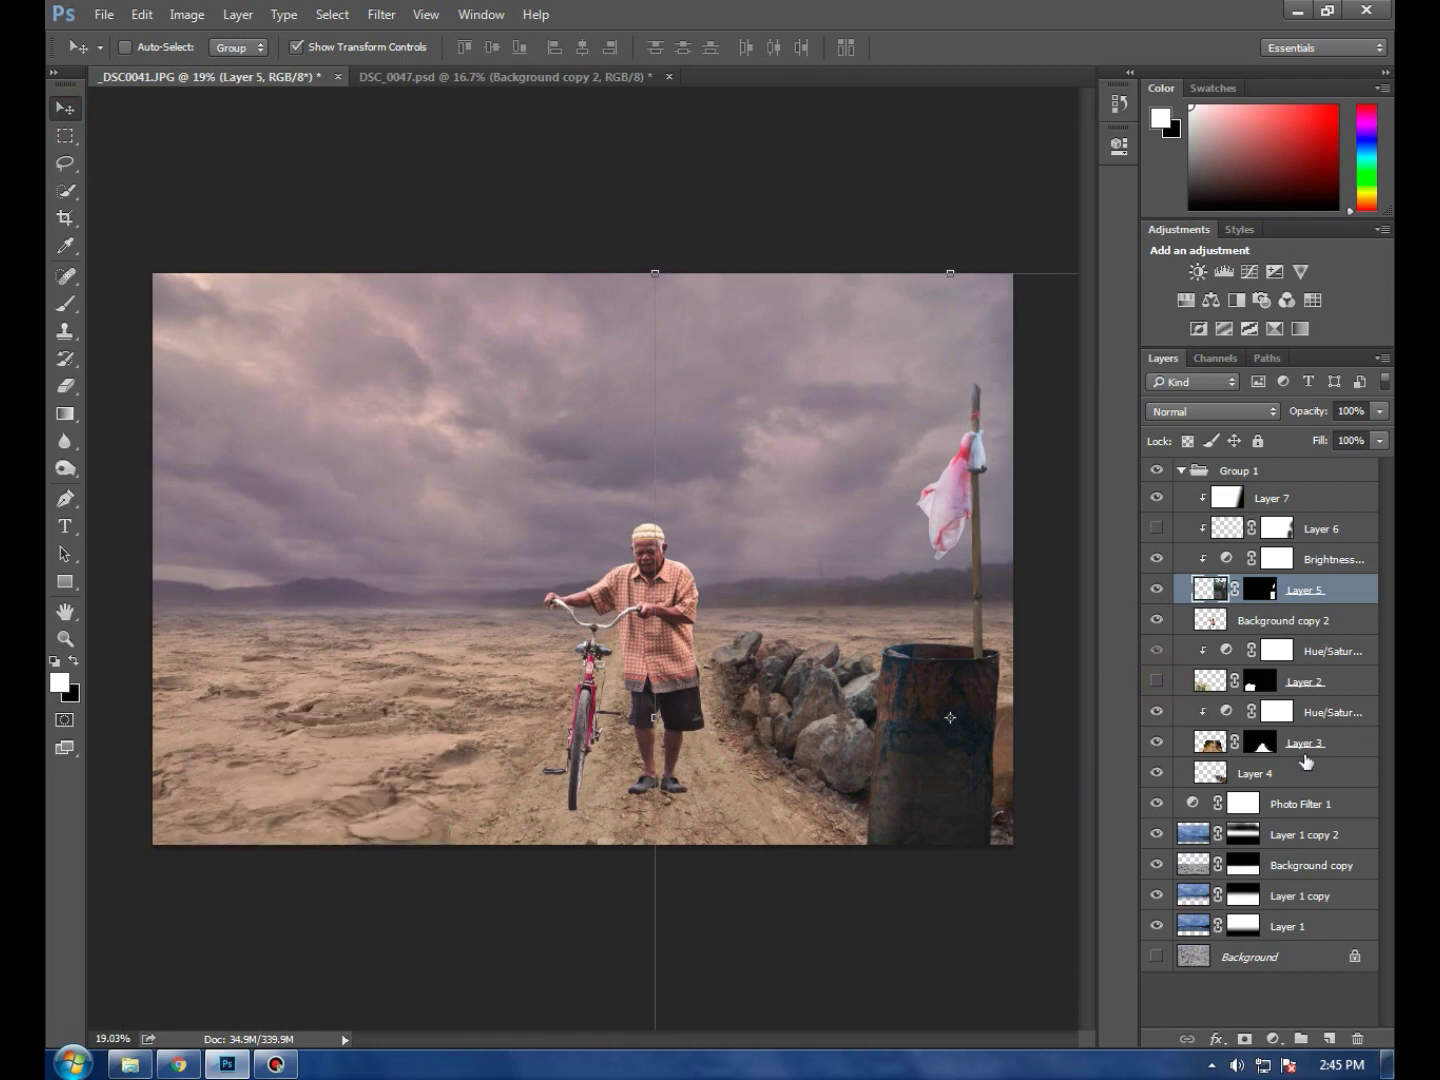
pyautogui.click(1343, 681)
pyautogui.click(1316, 626)
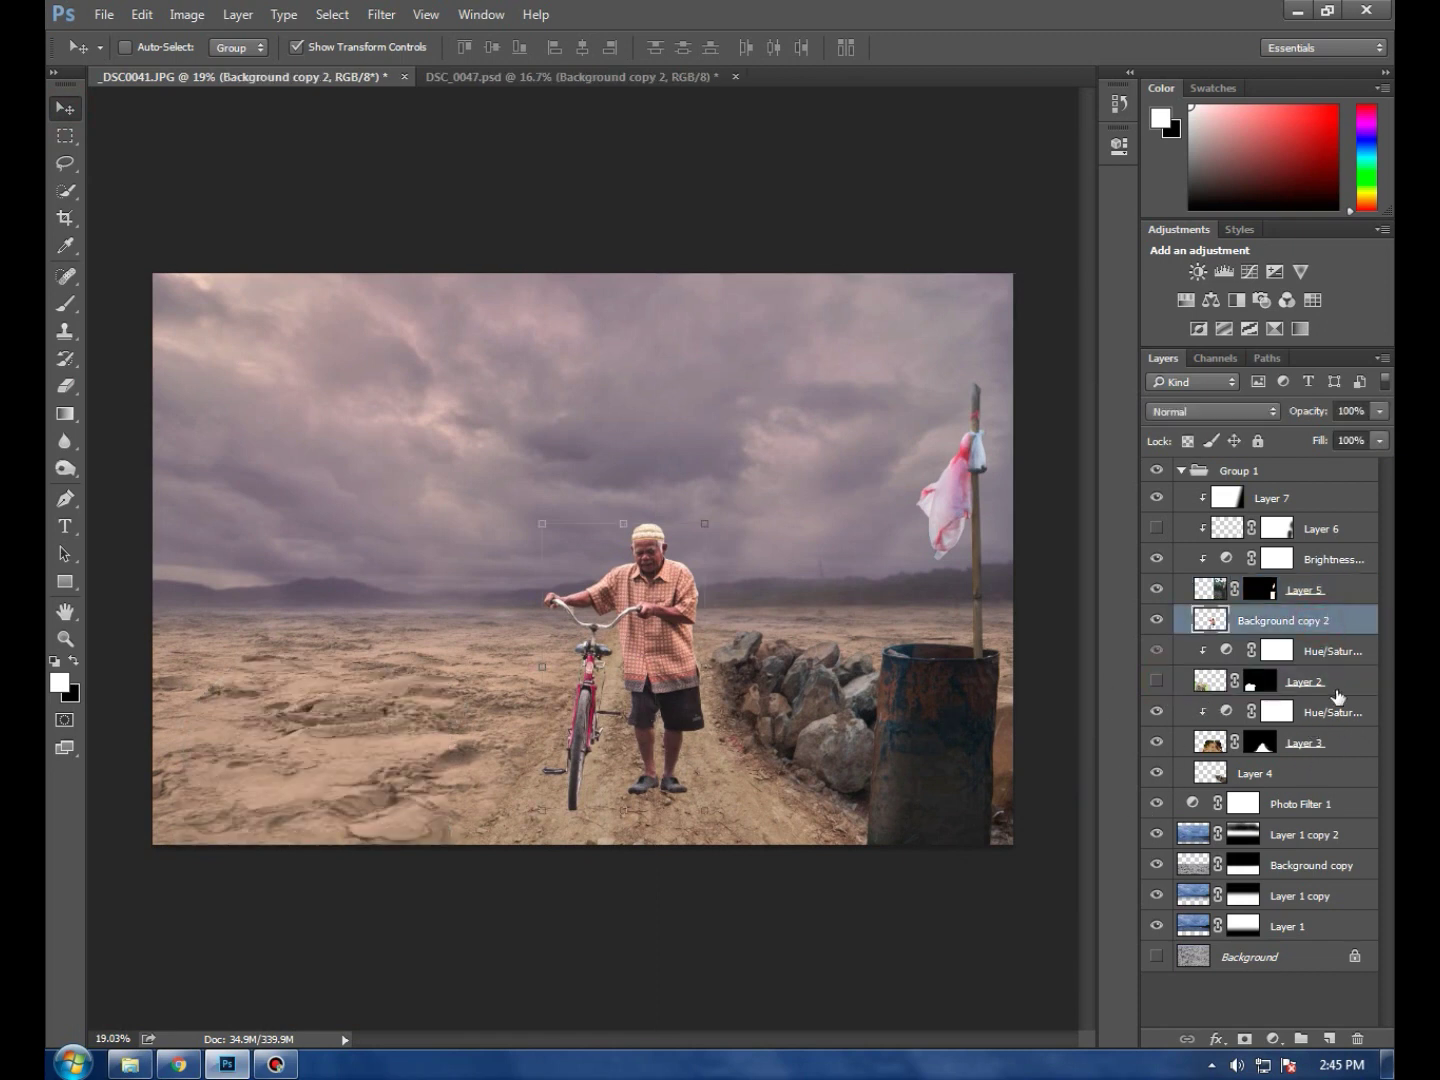
pyautogui.click(1337, 688)
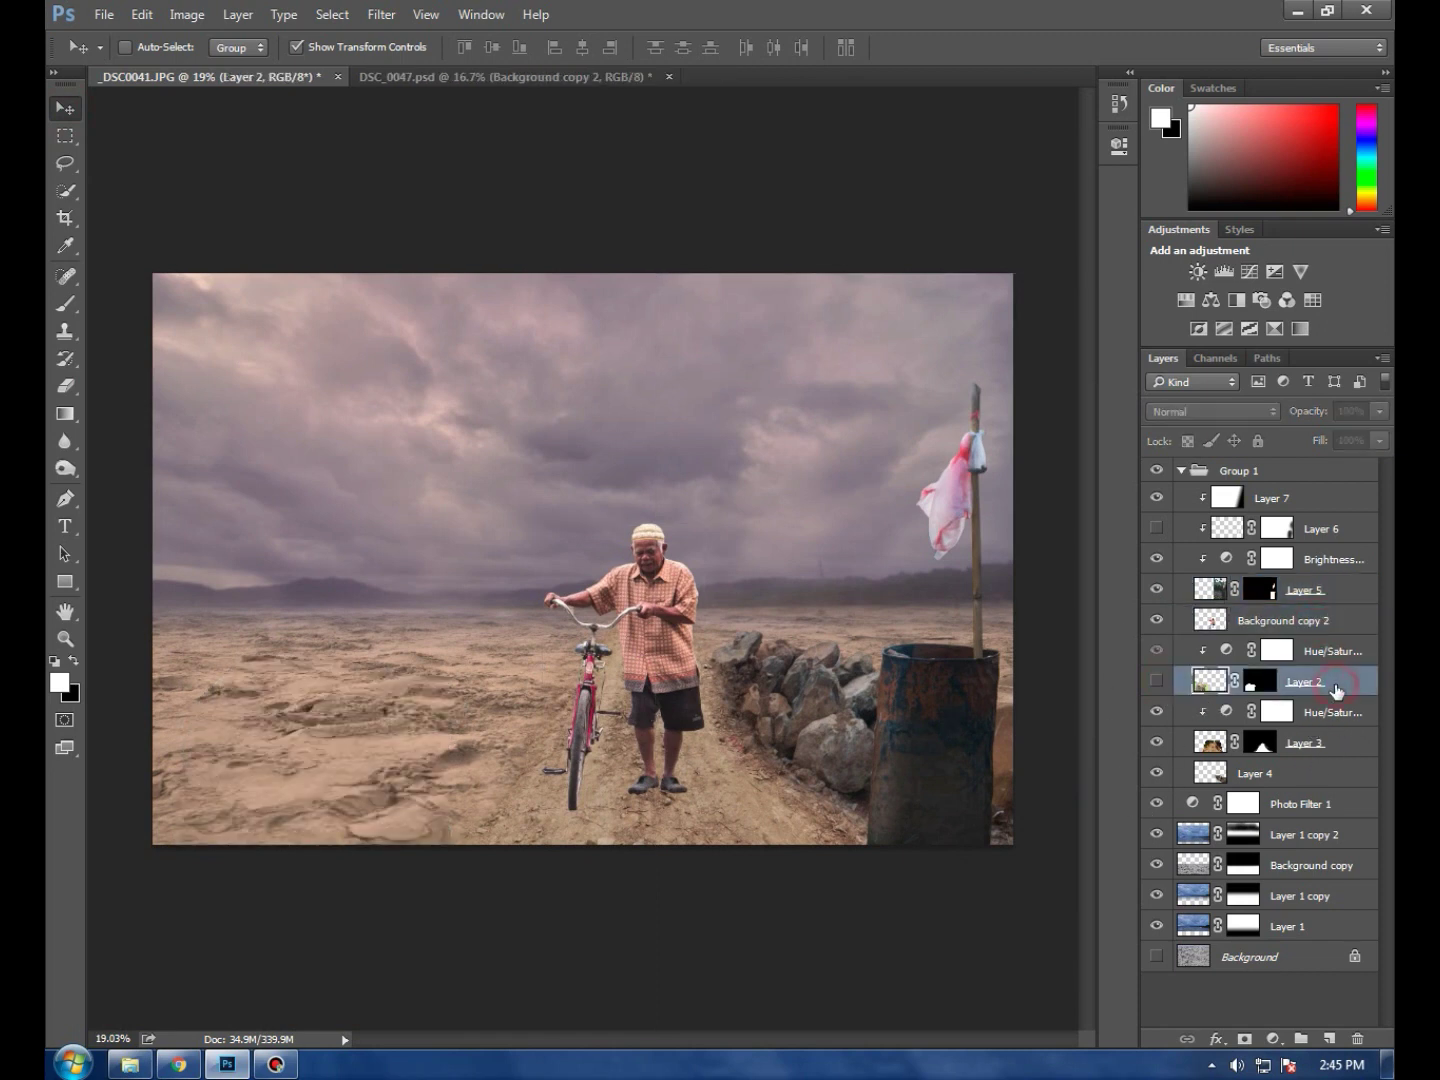
pyautogui.click(1325, 592)
pyautogui.moveTo(954, 692); pyautogui.dragTo(426, 684)
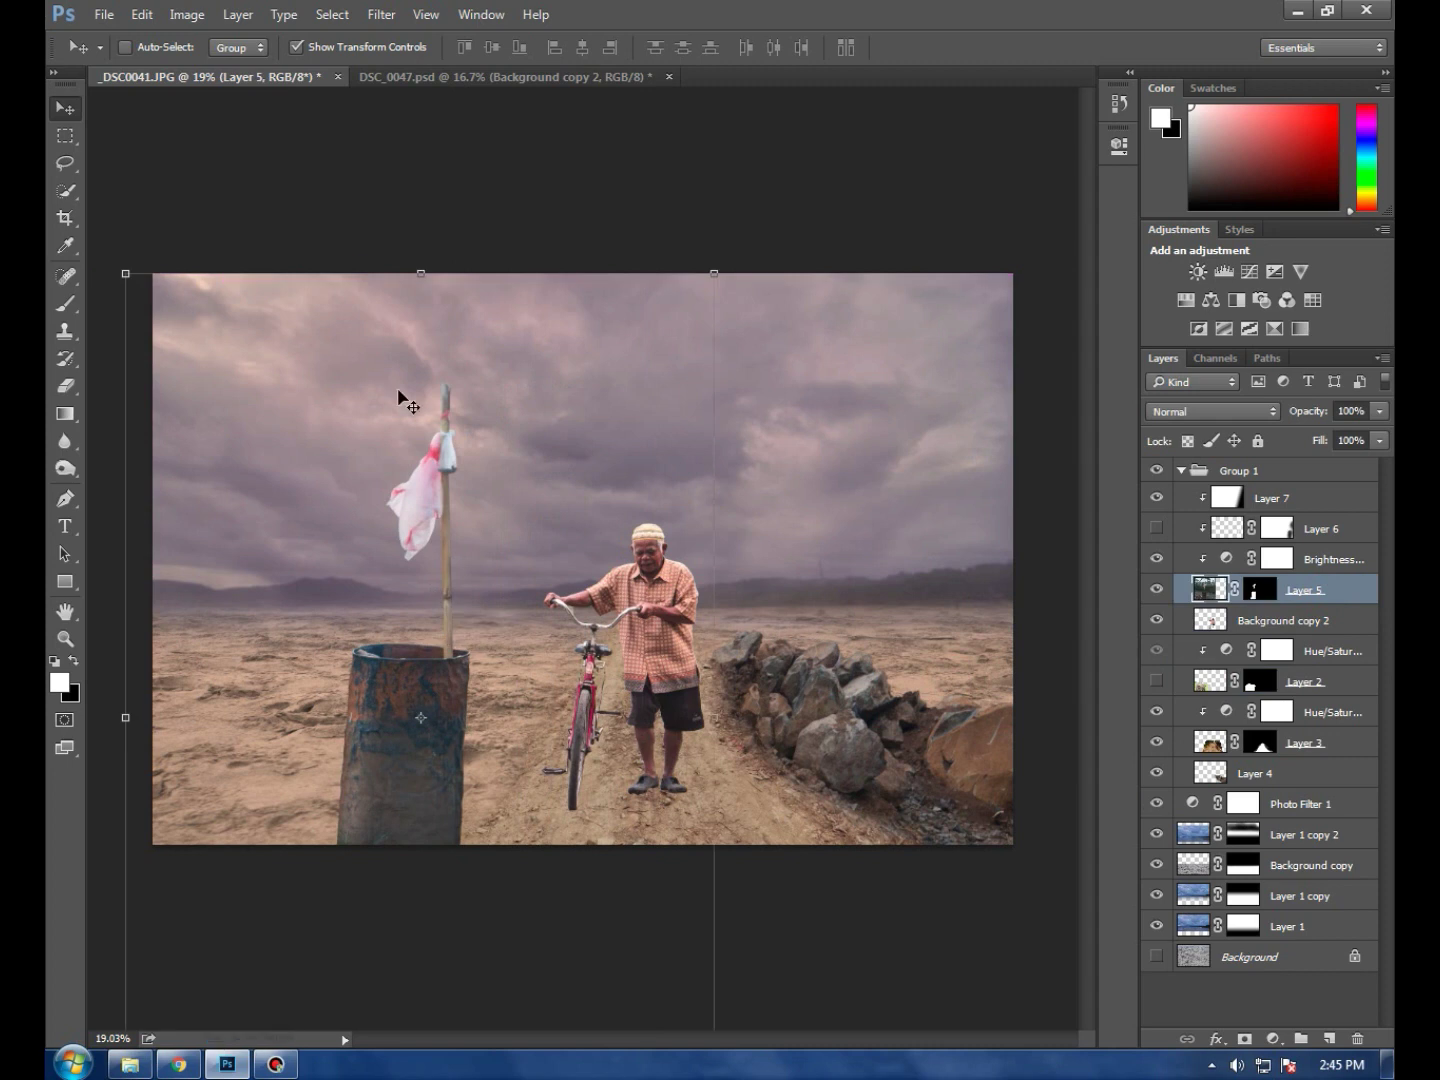
# Scale the barrel layer to about 102% and tilt it 1.3°, then commit the transform
pyautogui.moveTo(714, 271); pyautogui.dragTo(714, 256)
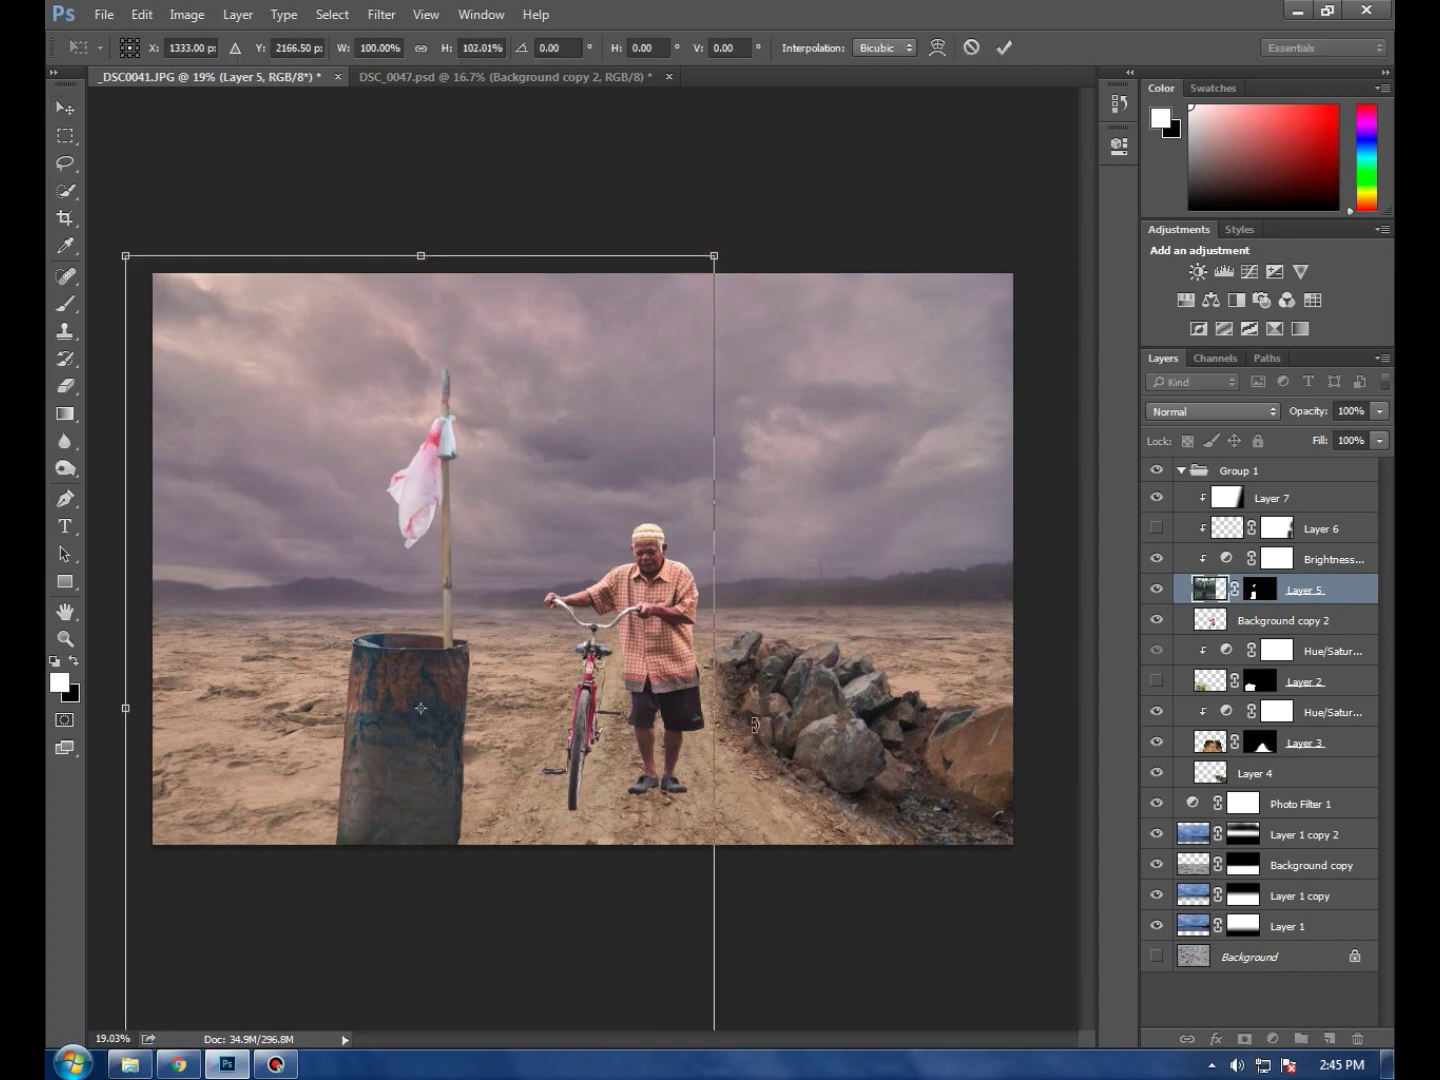
pyautogui.moveTo(716, 709); pyautogui.dragTo(729, 709)
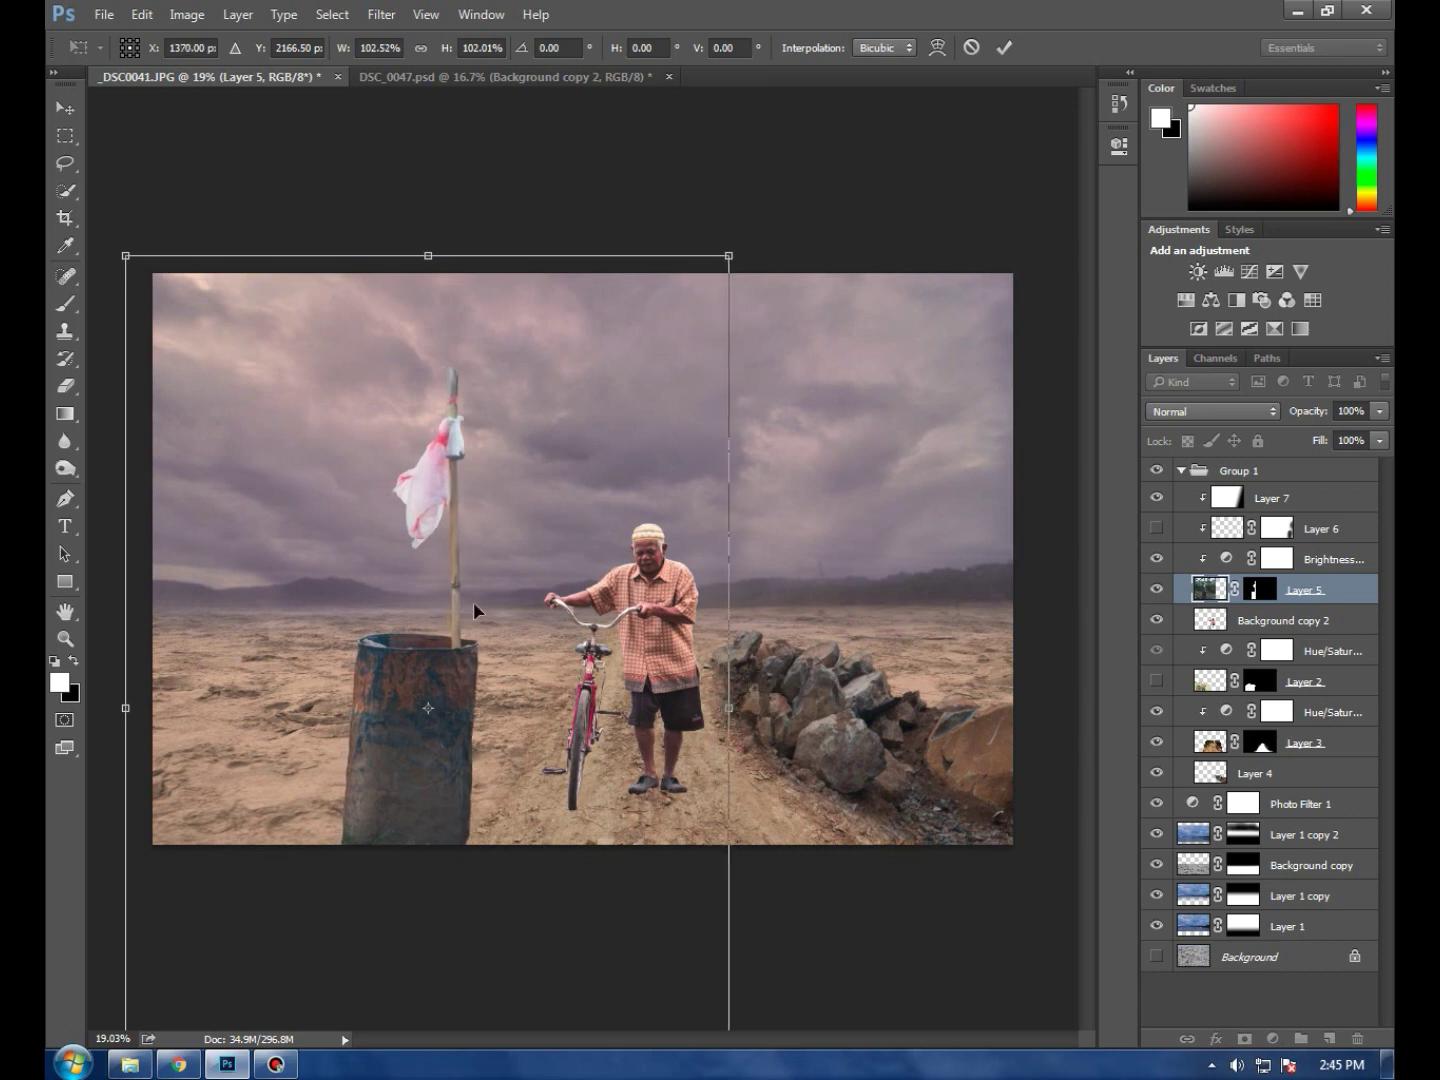
pyautogui.moveTo(380, 768); pyautogui.dragTo(371, 774)
pyautogui.moveTo(738, 254); pyautogui.dragTo(750, 260)
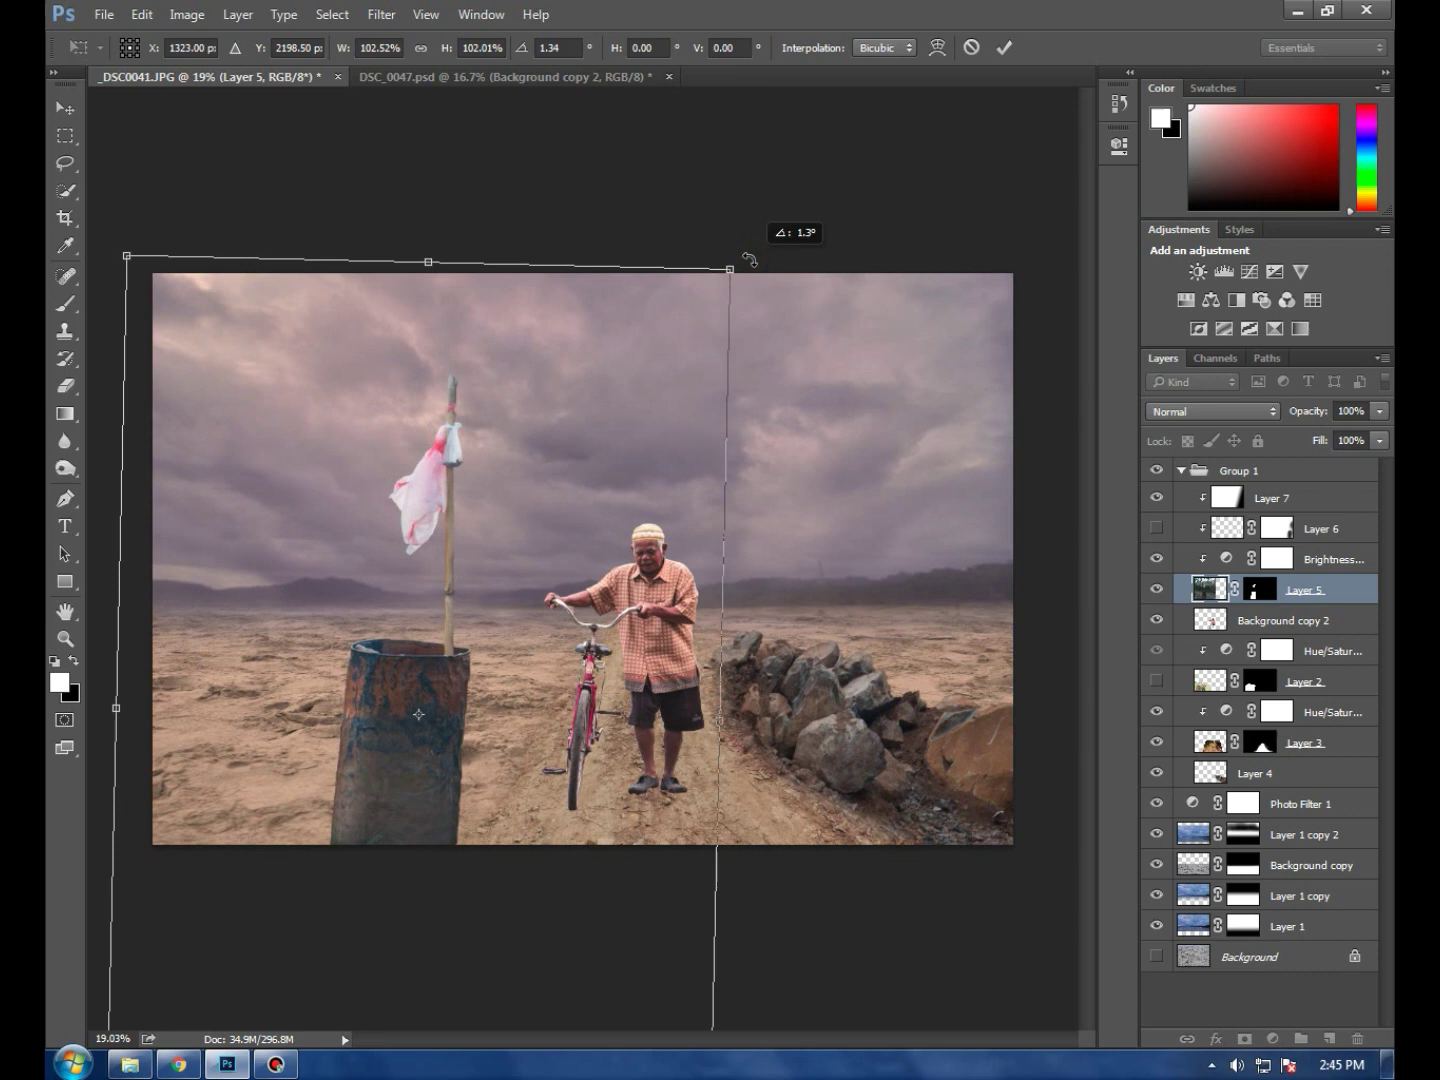
pyautogui.click(1004, 47)
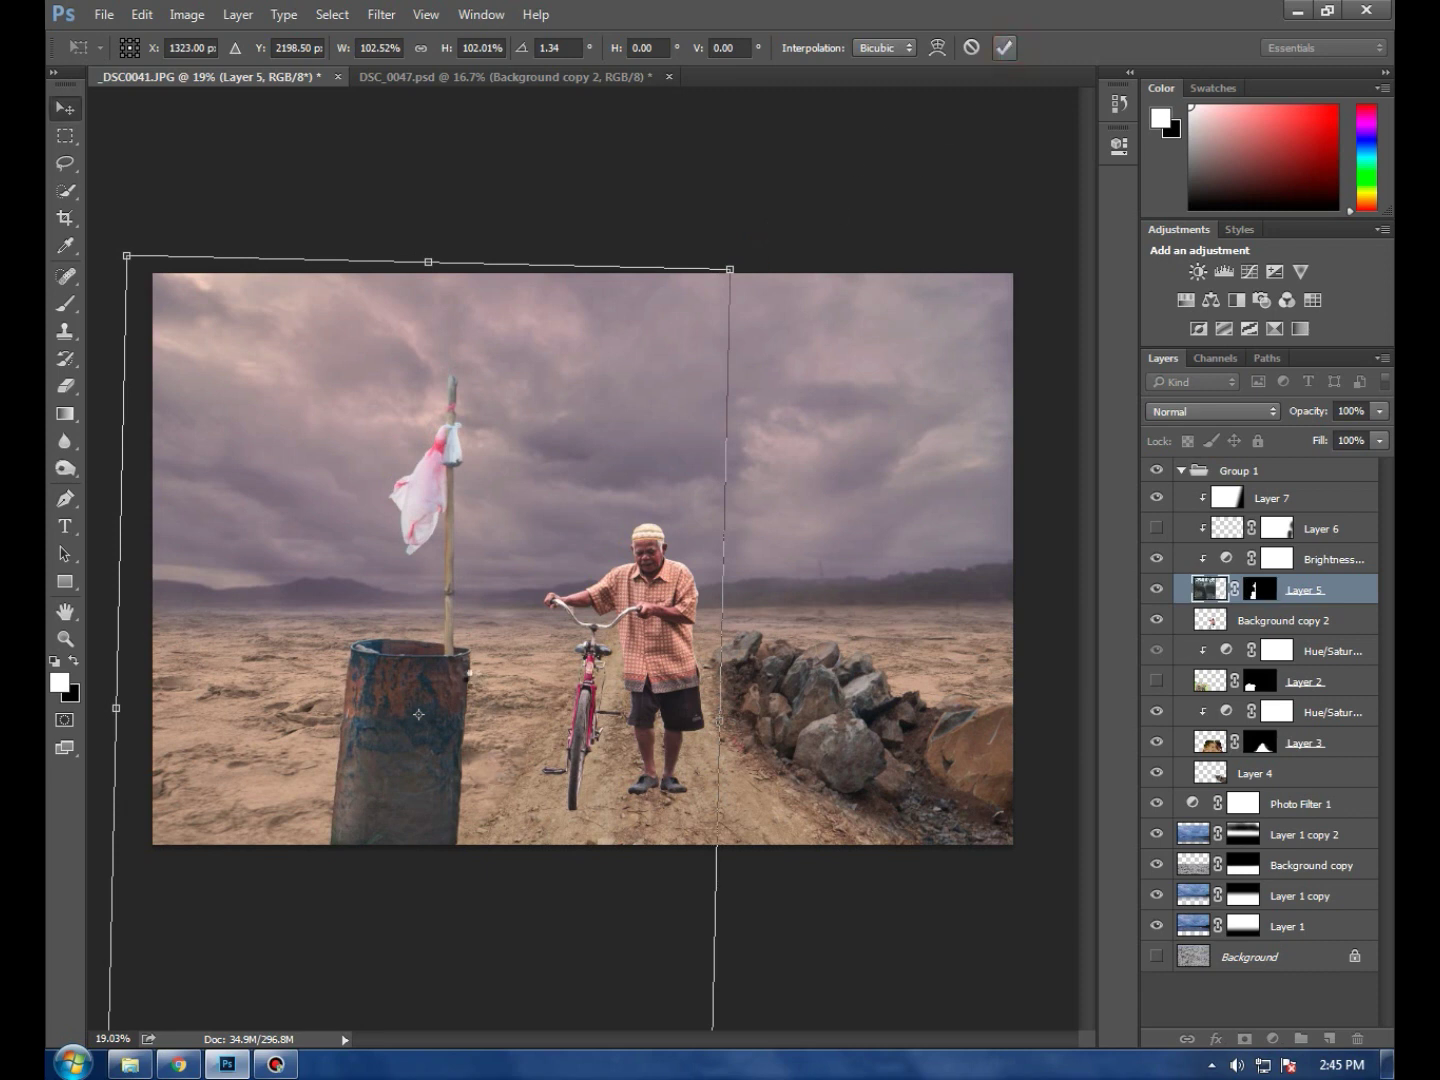
pyautogui.scroll(1, 440, 645)
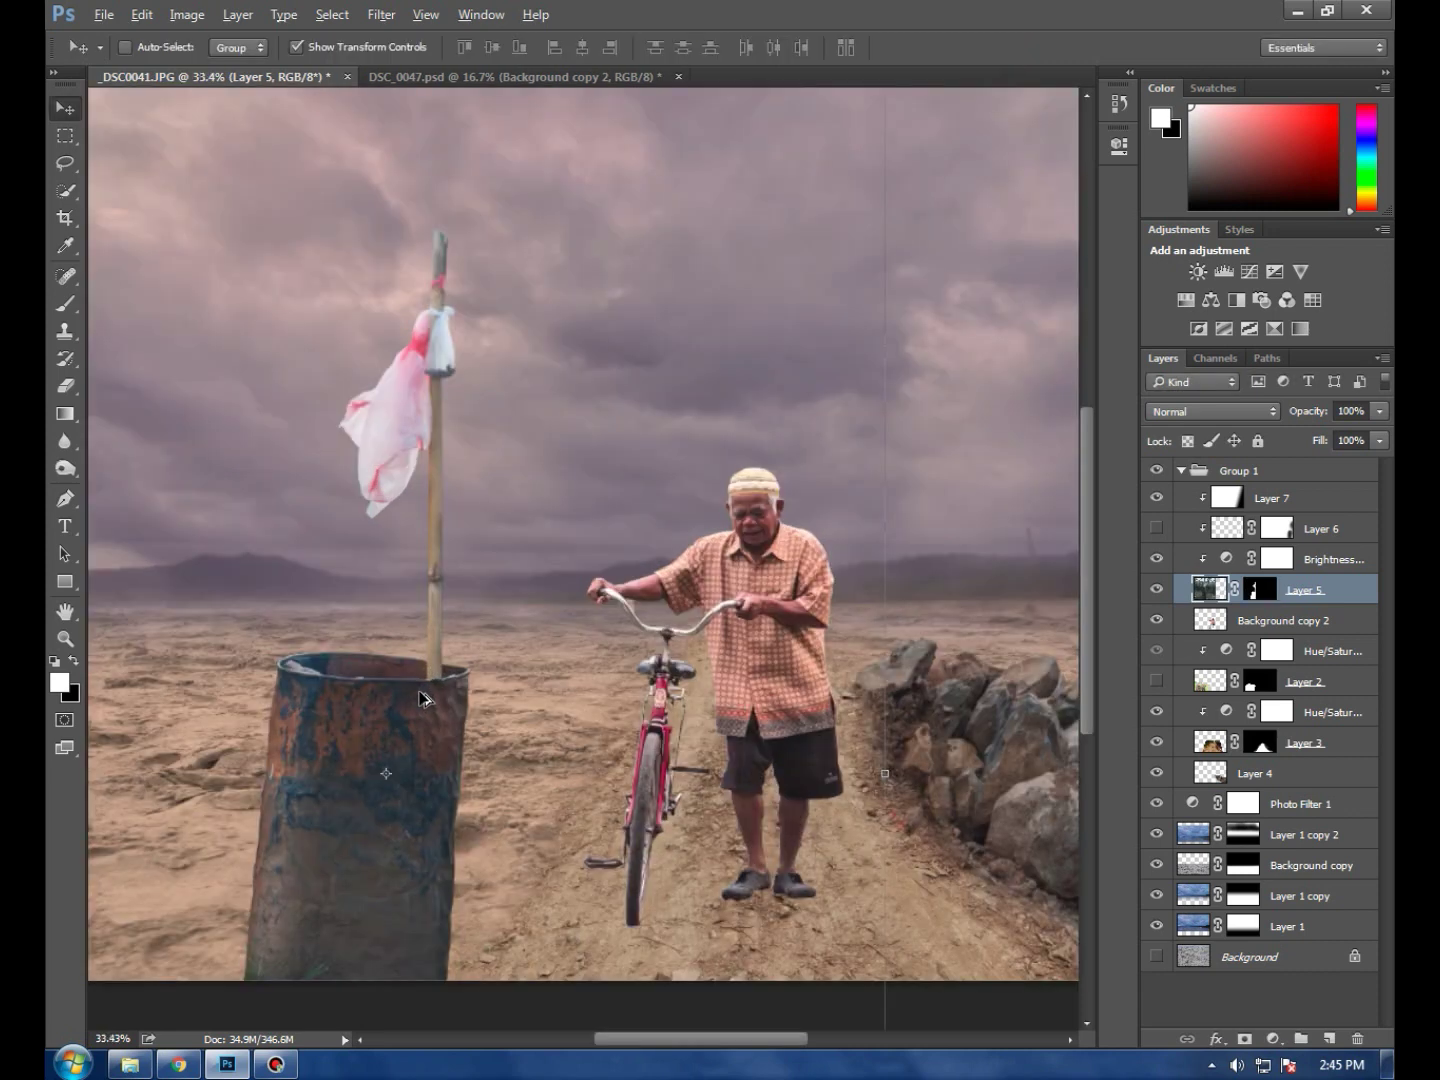
pyautogui.scroll(1, 420, 697)
pyautogui.click(1330, 558)
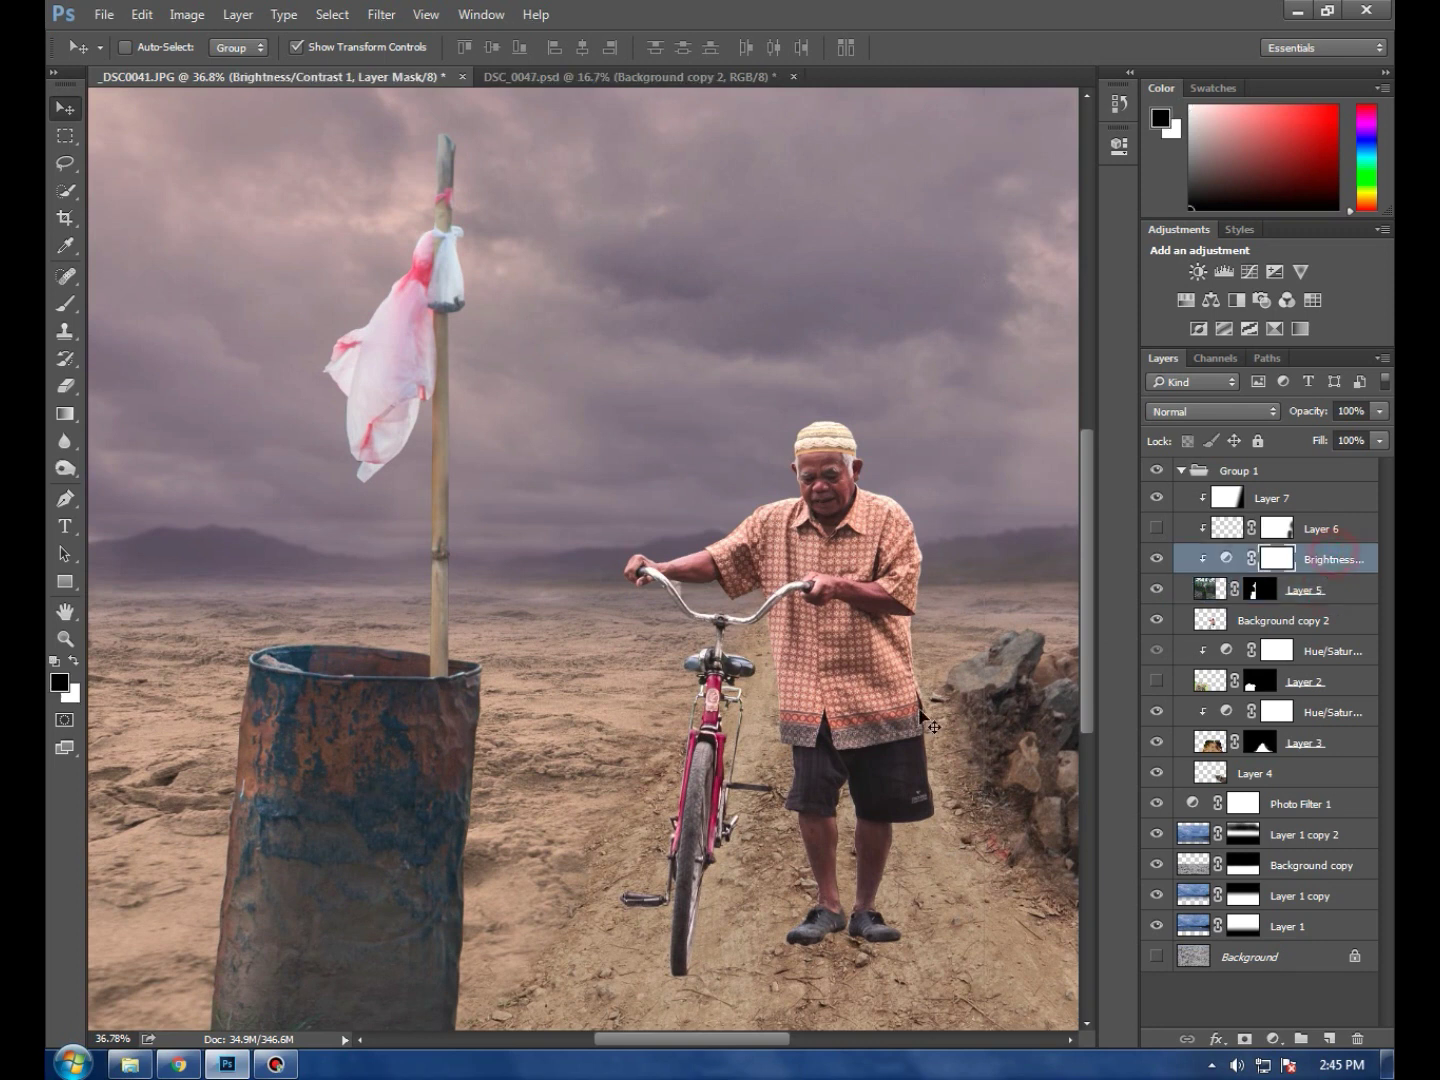
pyautogui.click(1354, 533)
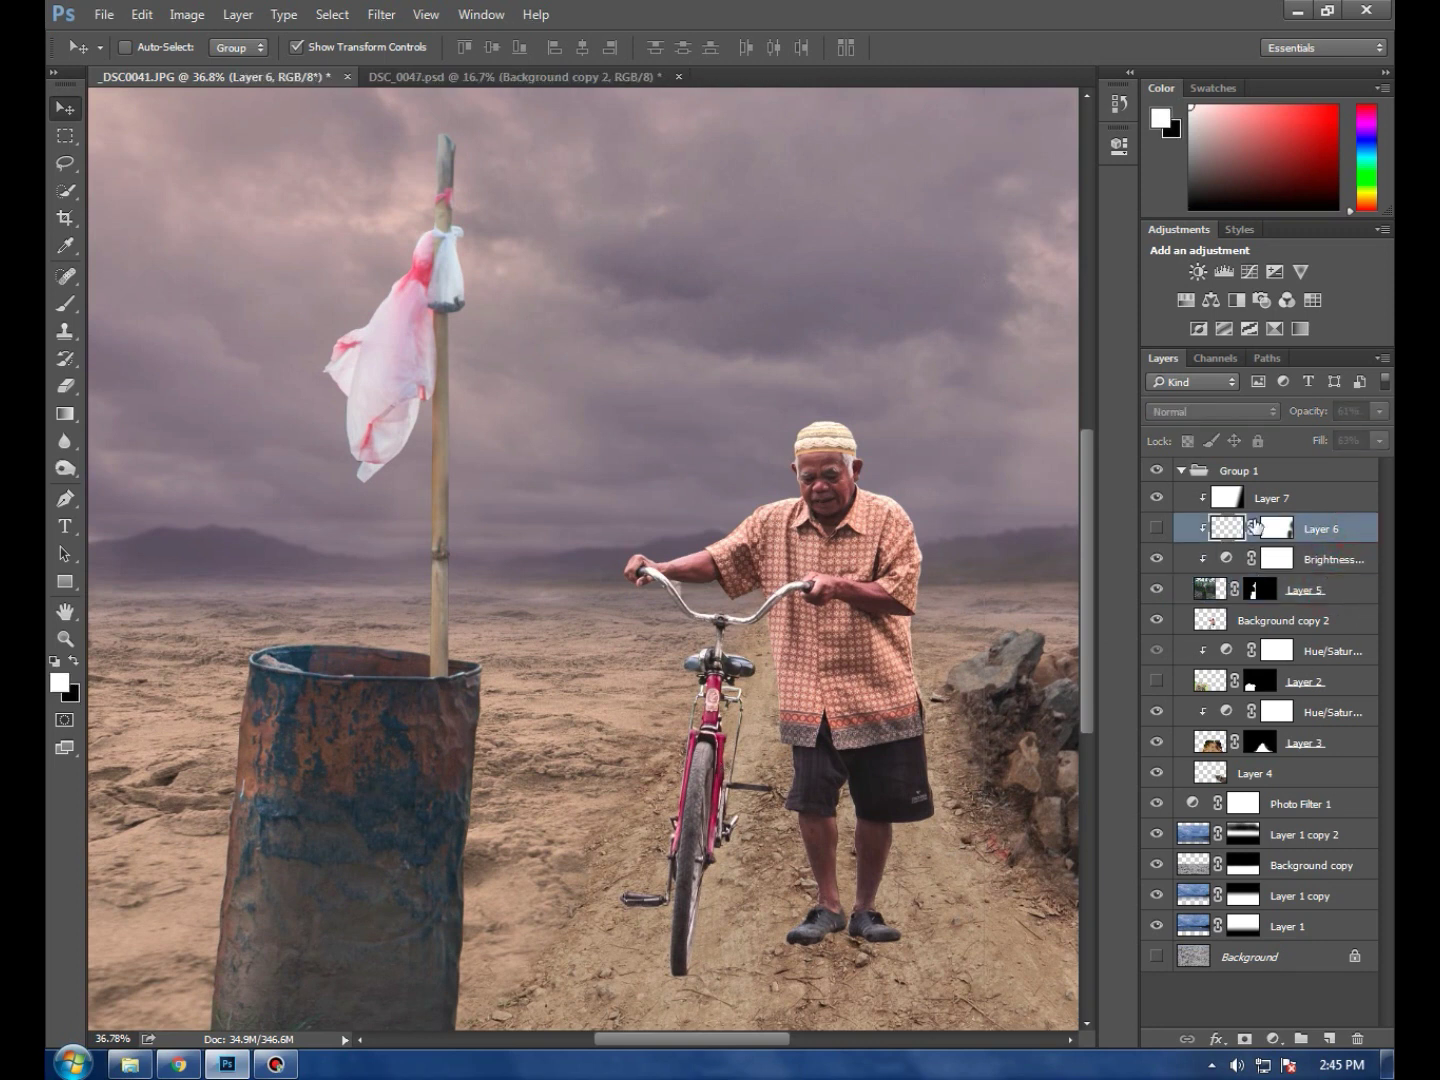
pyautogui.click(1157, 498)
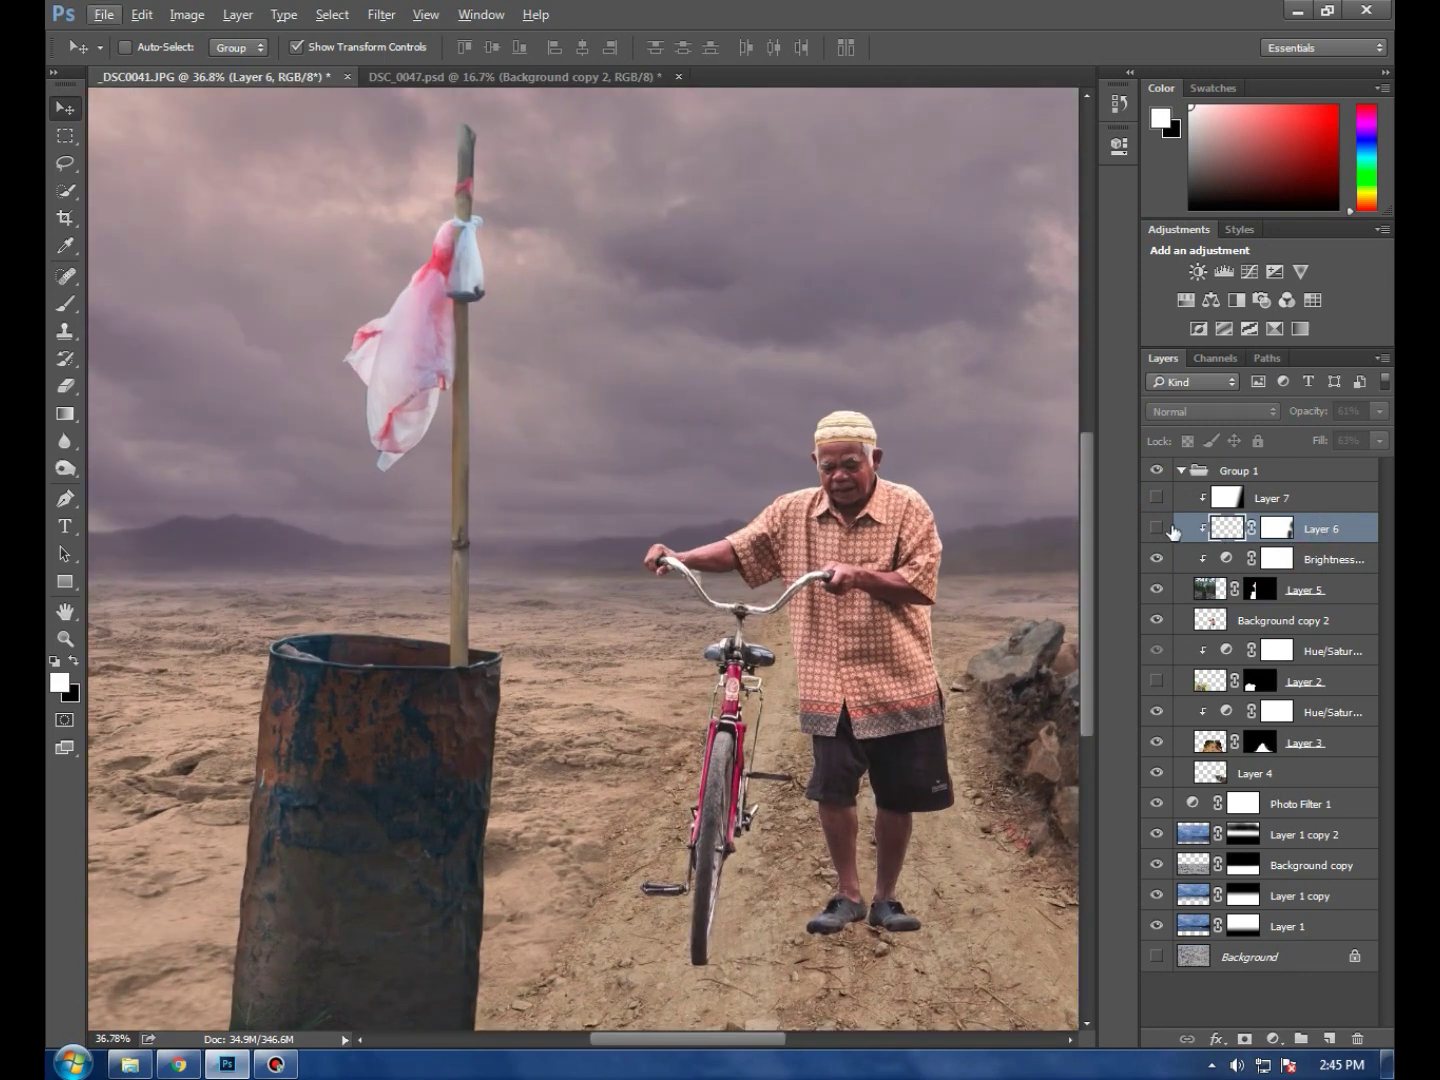
pyautogui.click(1157, 528)
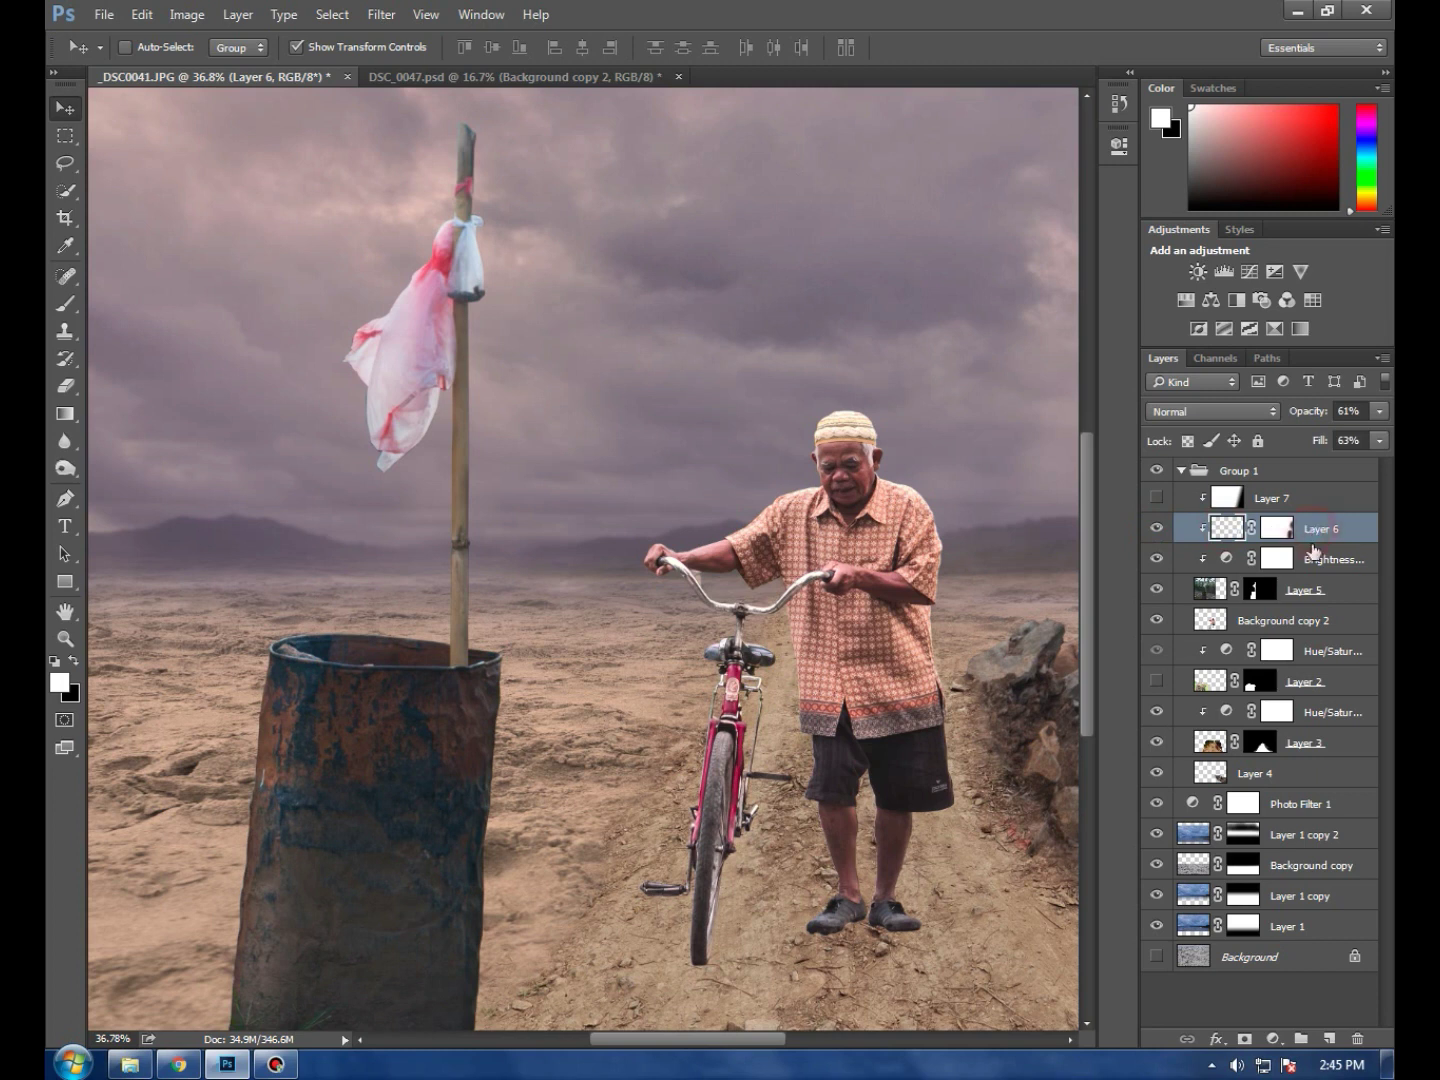
pyautogui.click(1200, 412)
pyautogui.click(1185, 467)
pyautogui.hotkey('shift', '+')
pyautogui.hotkey('shift', '+')
pyautogui.hotkey('shift', '+')
pyautogui.hotkey('shift', '+')
pyautogui.hotkey('shift', '+')
pyautogui.hotkey('shift', '+')
pyautogui.hotkey('shift', '+')
pyautogui.hotkey('shift', '+')
pyautogui.hotkey('shift', '+')
pyautogui.hotkey('shift', '+')
pyautogui.hotkey('shift', '+')
pyautogui.hotkey('shift', '+')
pyautogui.click(1231, 410)
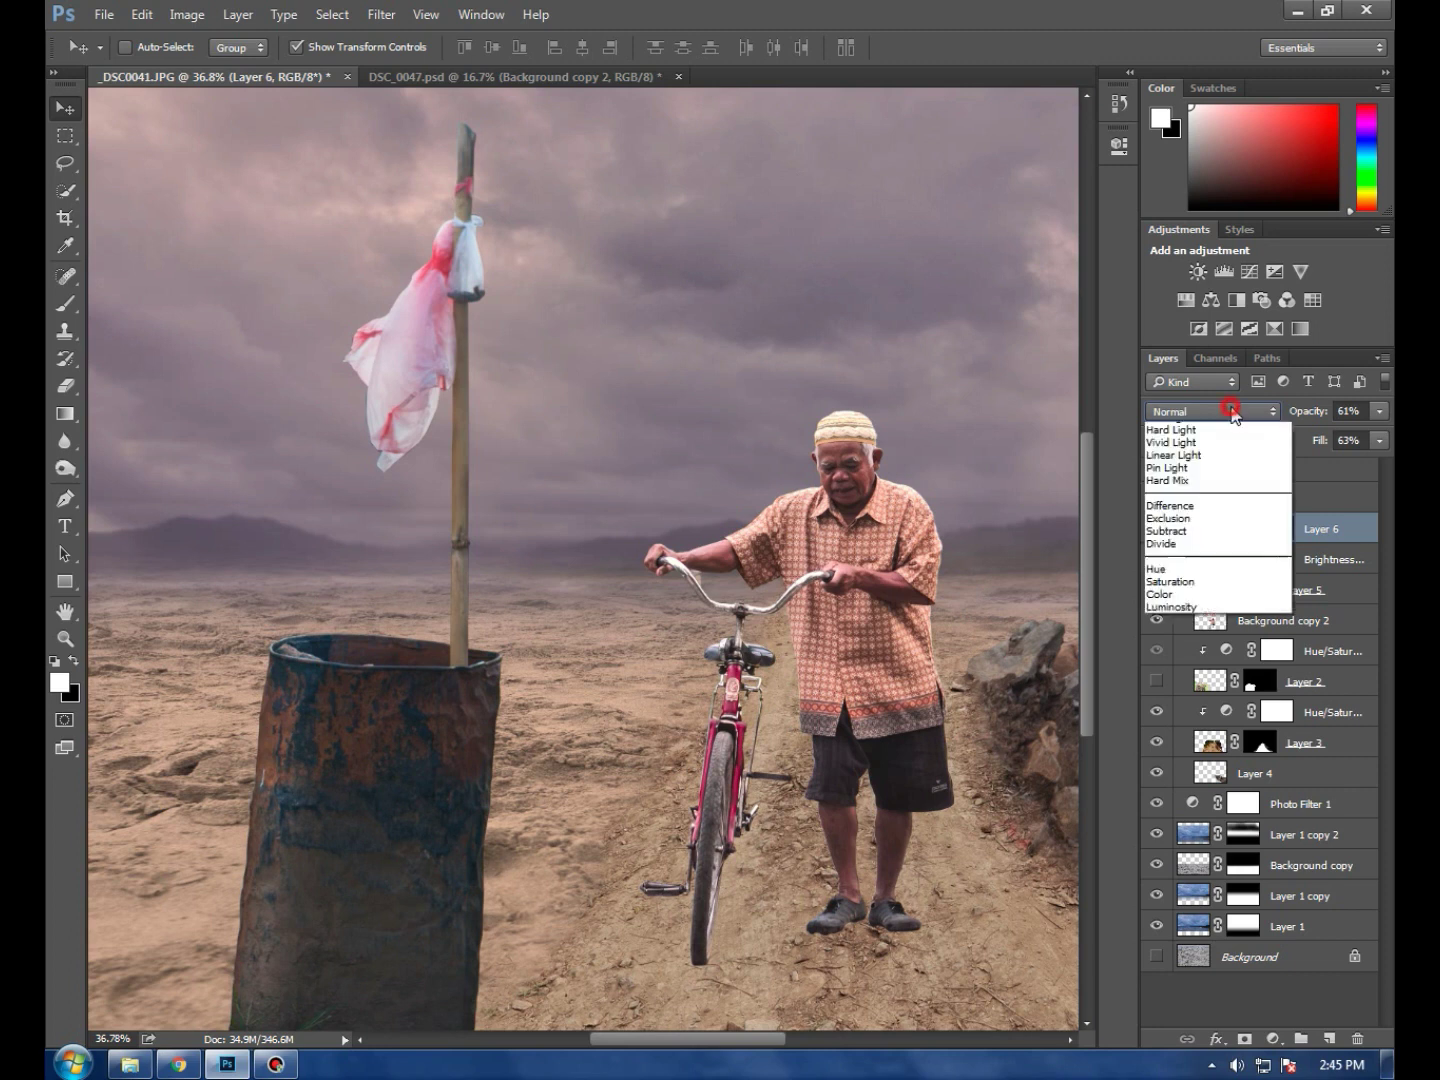
pyautogui.click(1358, 512)
pyautogui.click(1157, 529)
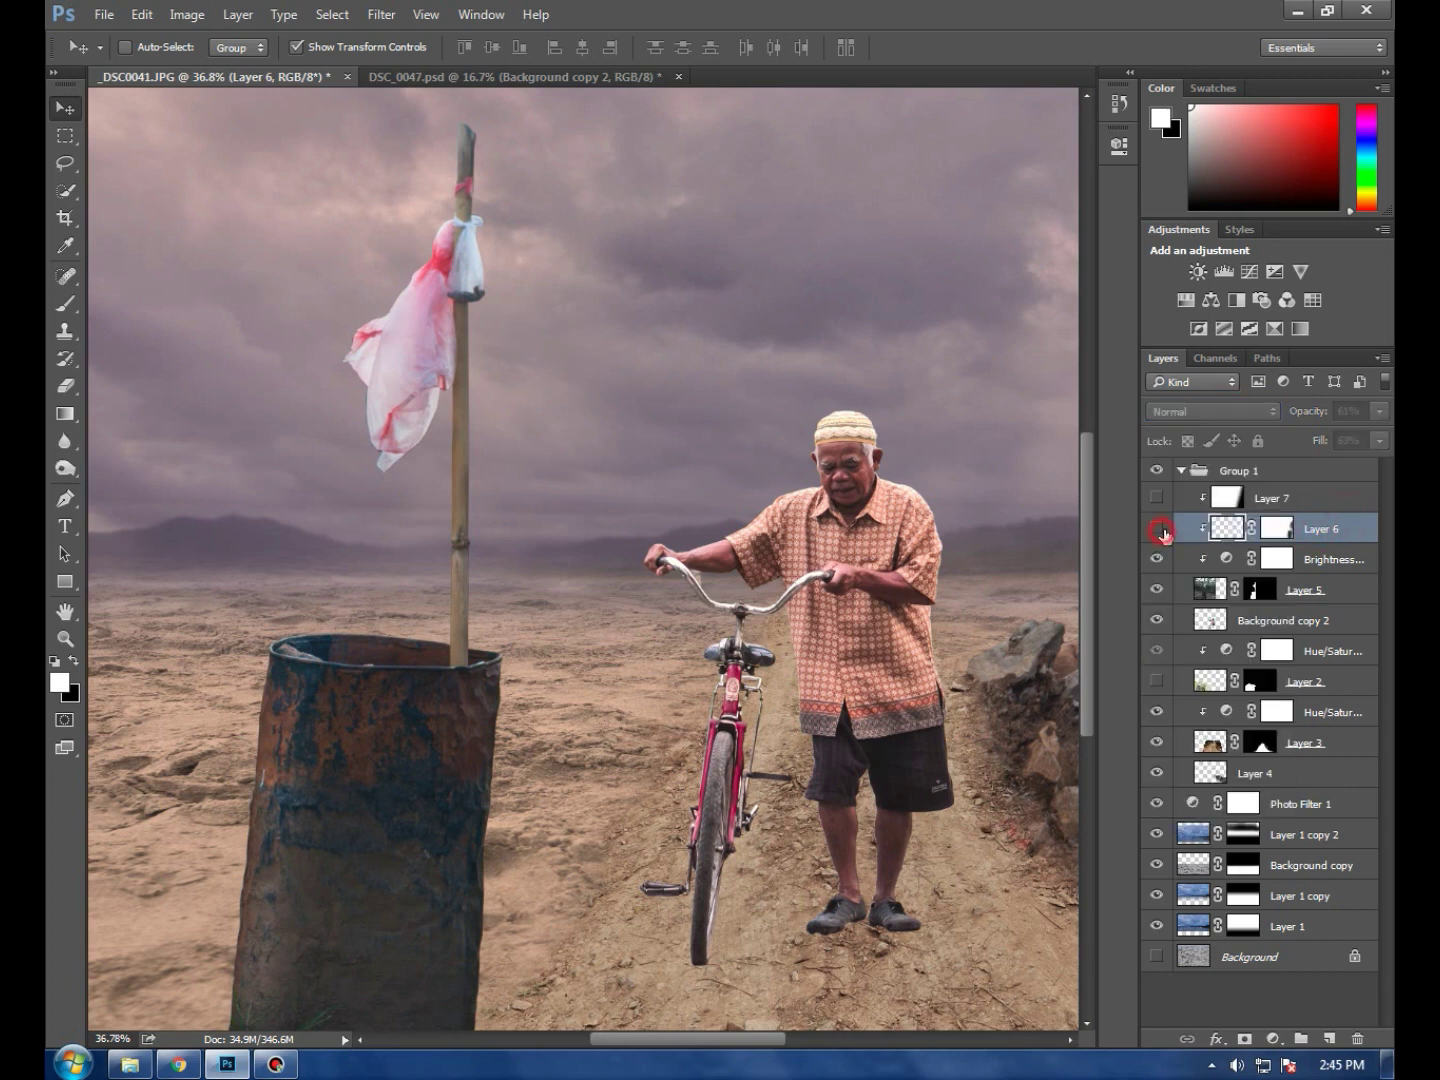
pyautogui.click(1338, 559)
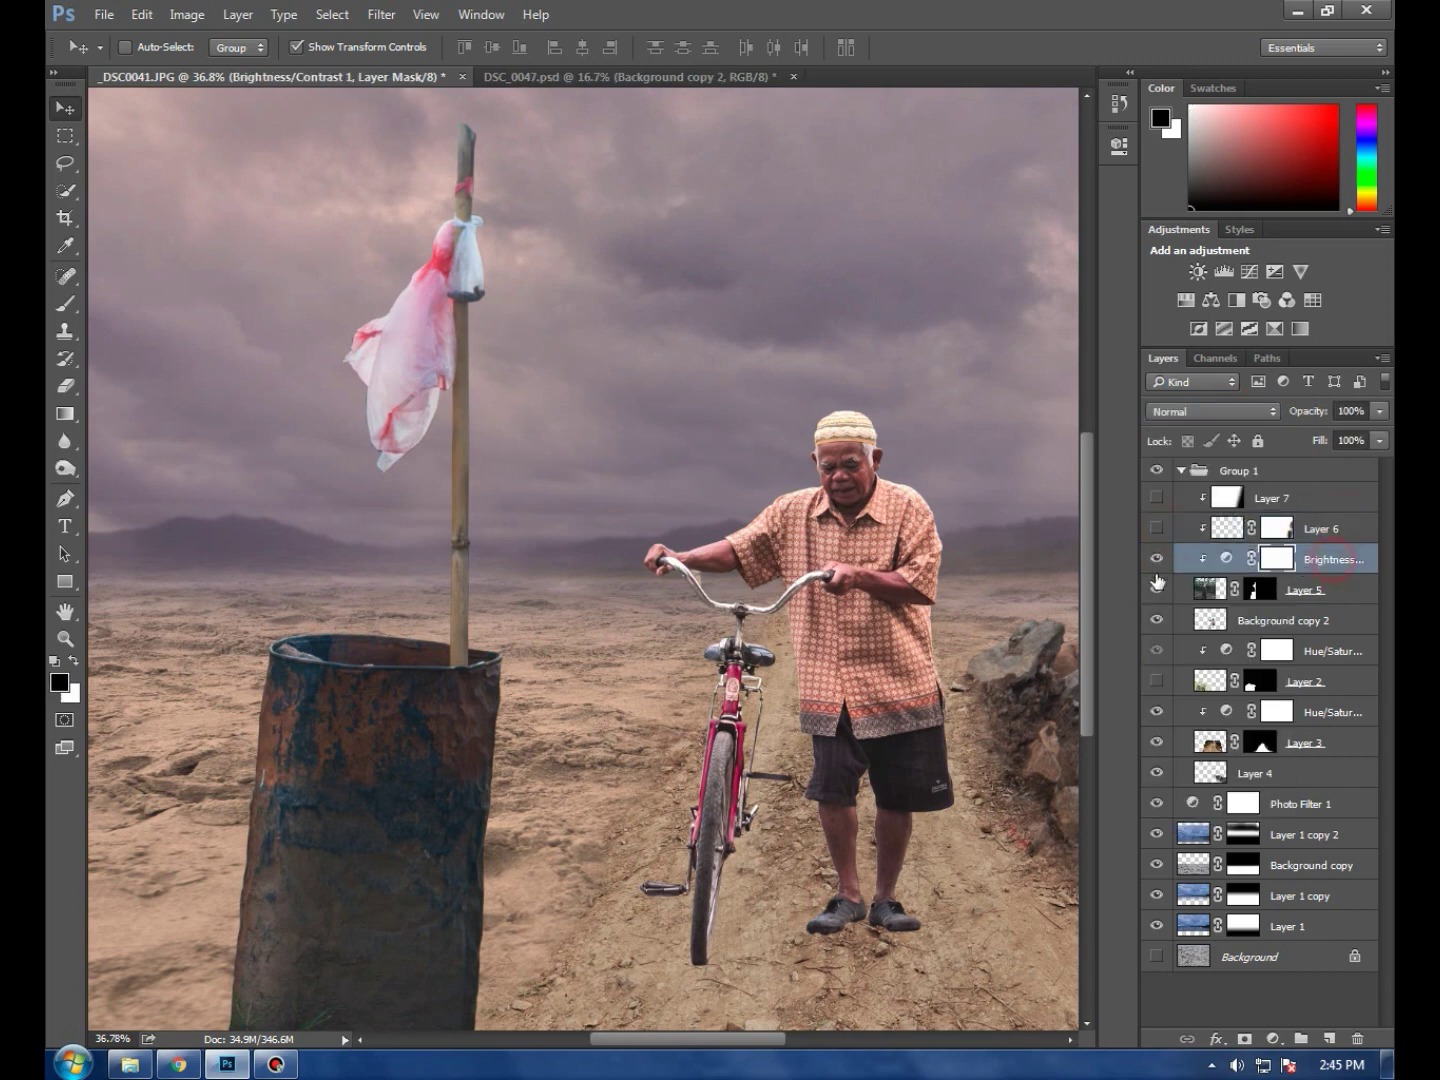
pyautogui.click(1156, 560)
# Close the DSC_0047.psd document without saving changes
pyautogui.click(570, 77)
pyautogui.click(794, 77)
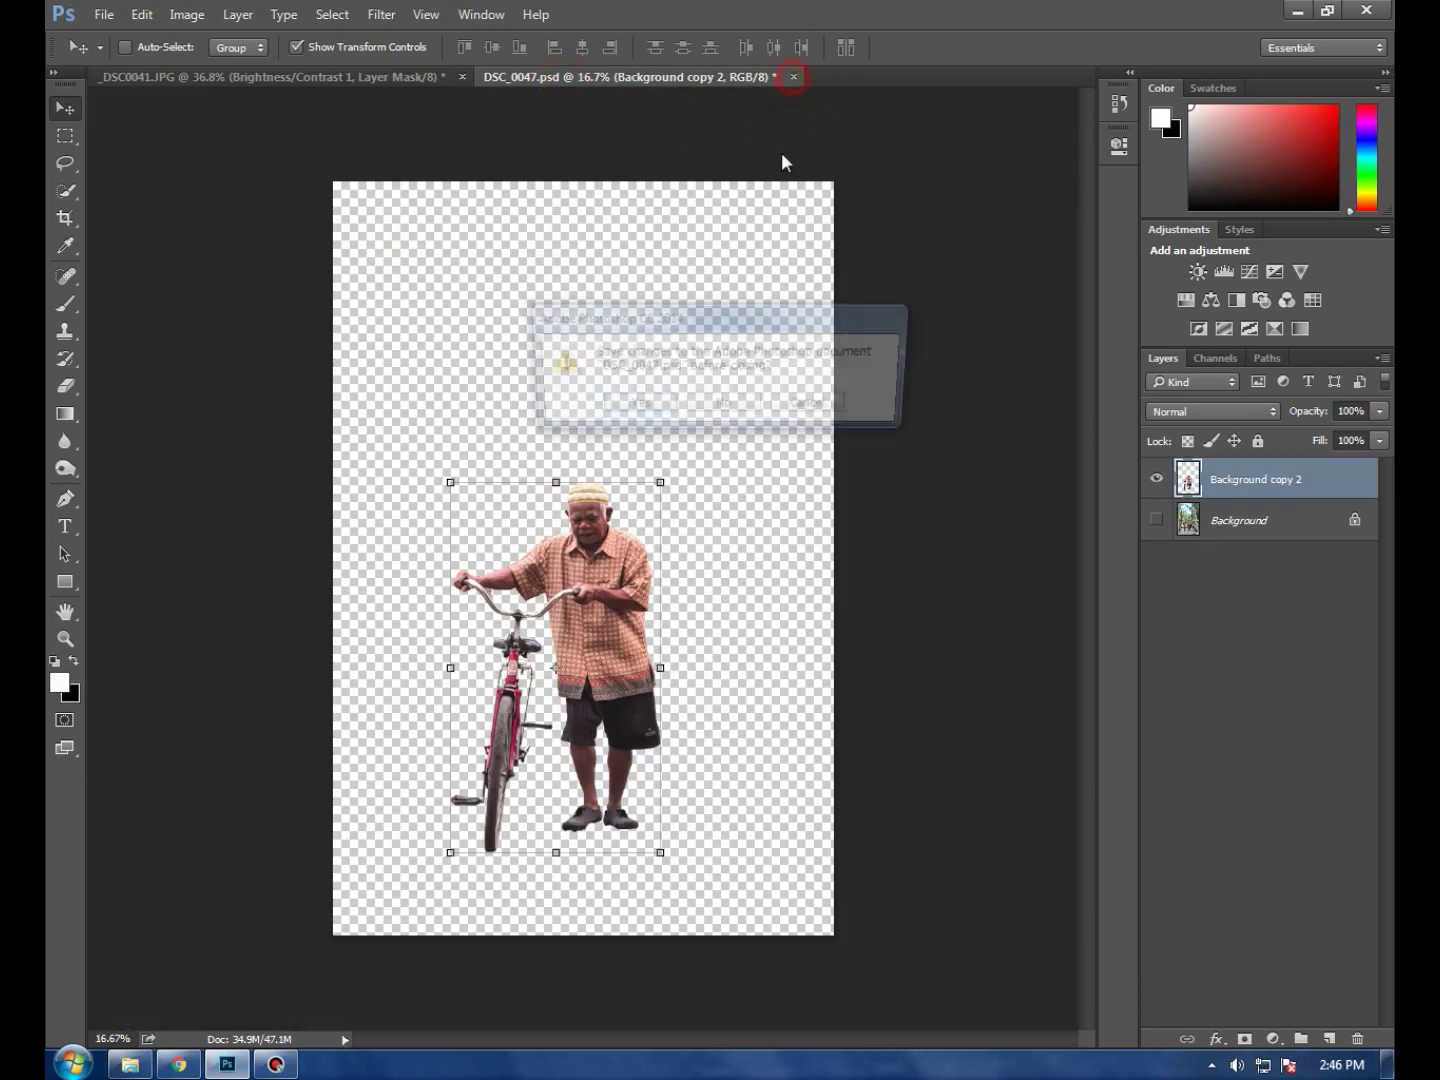
pyautogui.click(735, 410)
pyautogui.scroll(-2, 575, 520)
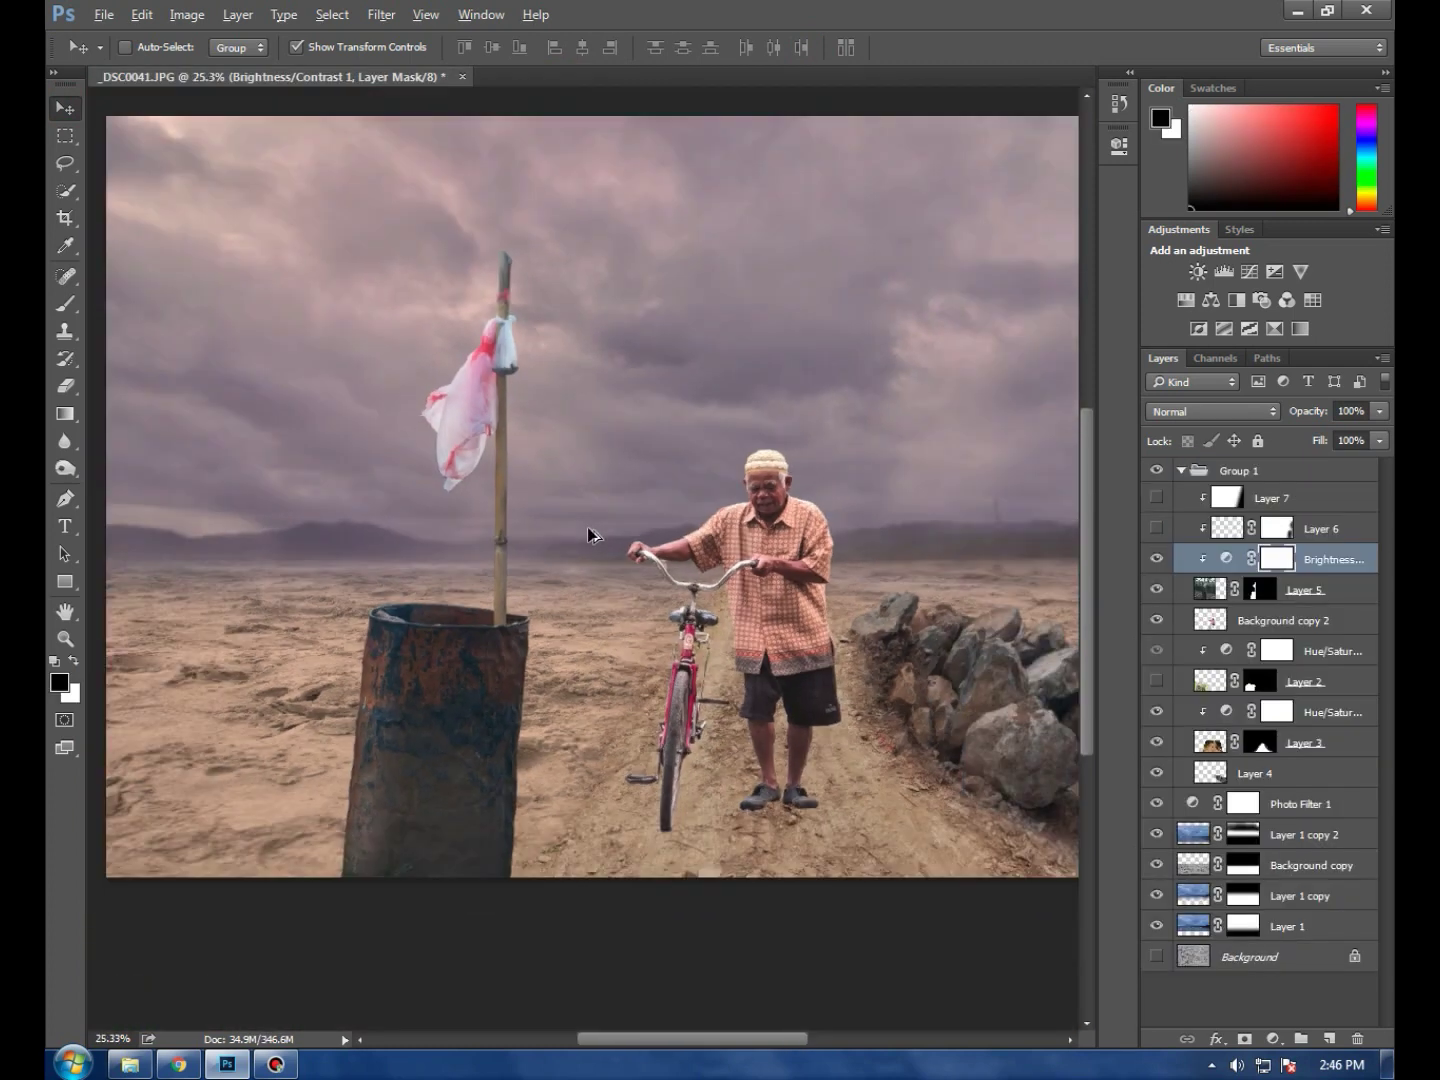
pyautogui.scroll(-2, 587, 526)
pyautogui.scroll(2, 650, 560)
pyautogui.scroll(2, 732, 590)
pyautogui.scroll(-1, 733, 591)
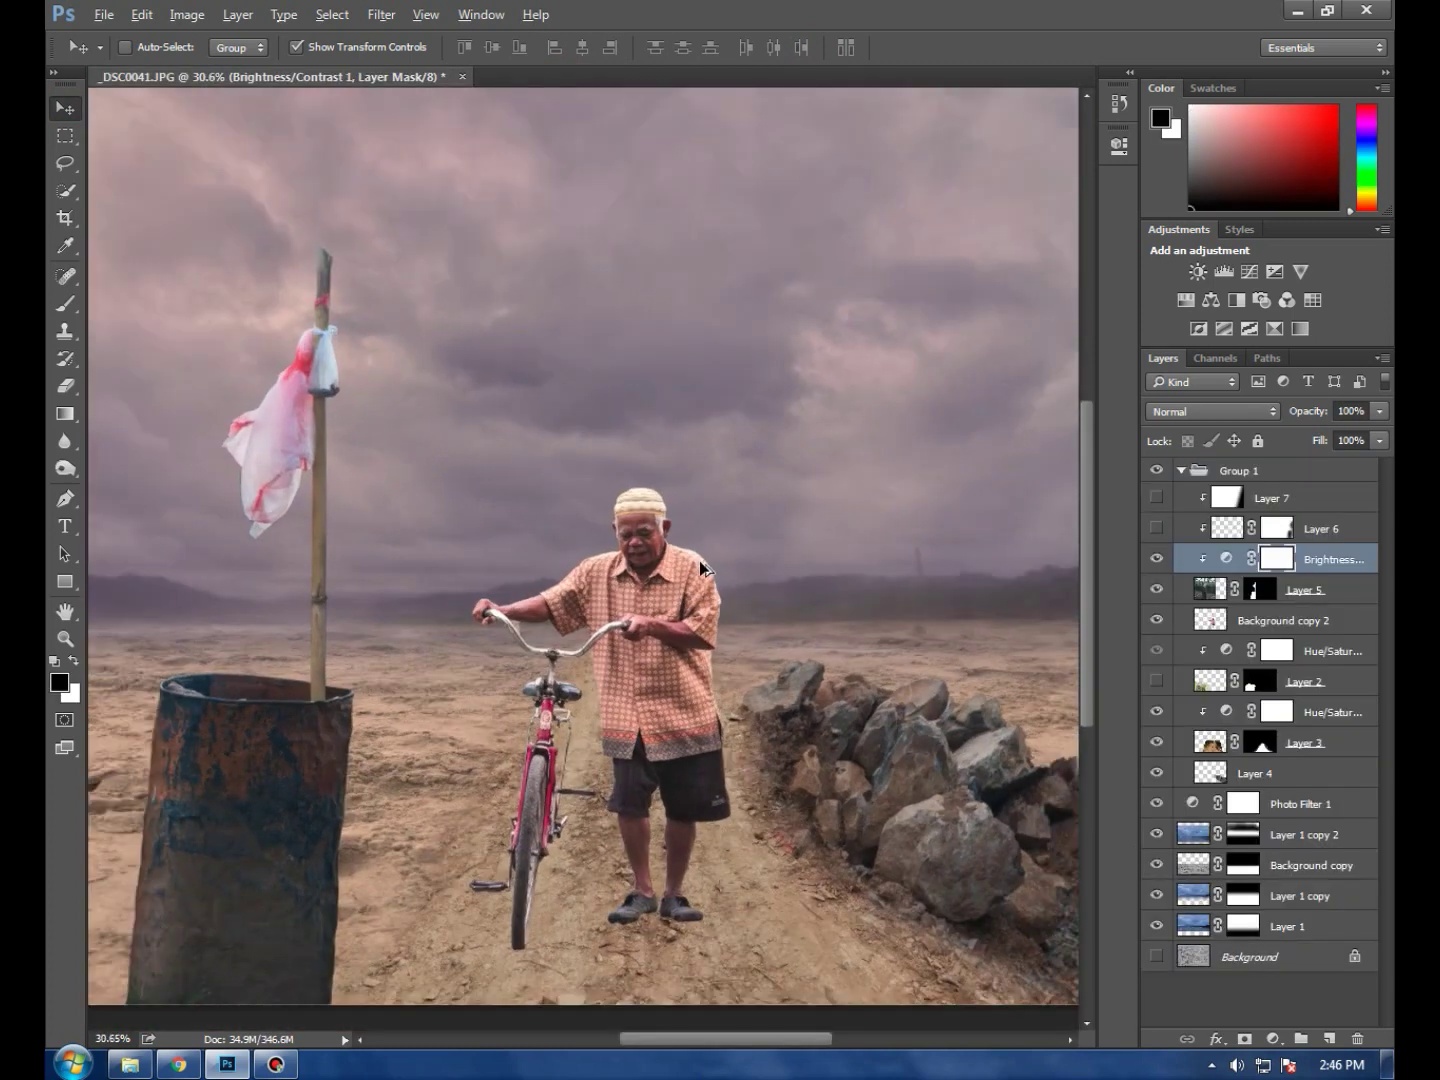
pyautogui.scroll(-1, 699, 561)
# Clip a Brightness/Contrast adjustment to Background copy 2 with brightness -17 and contrast -7
pyautogui.click(1274, 616)
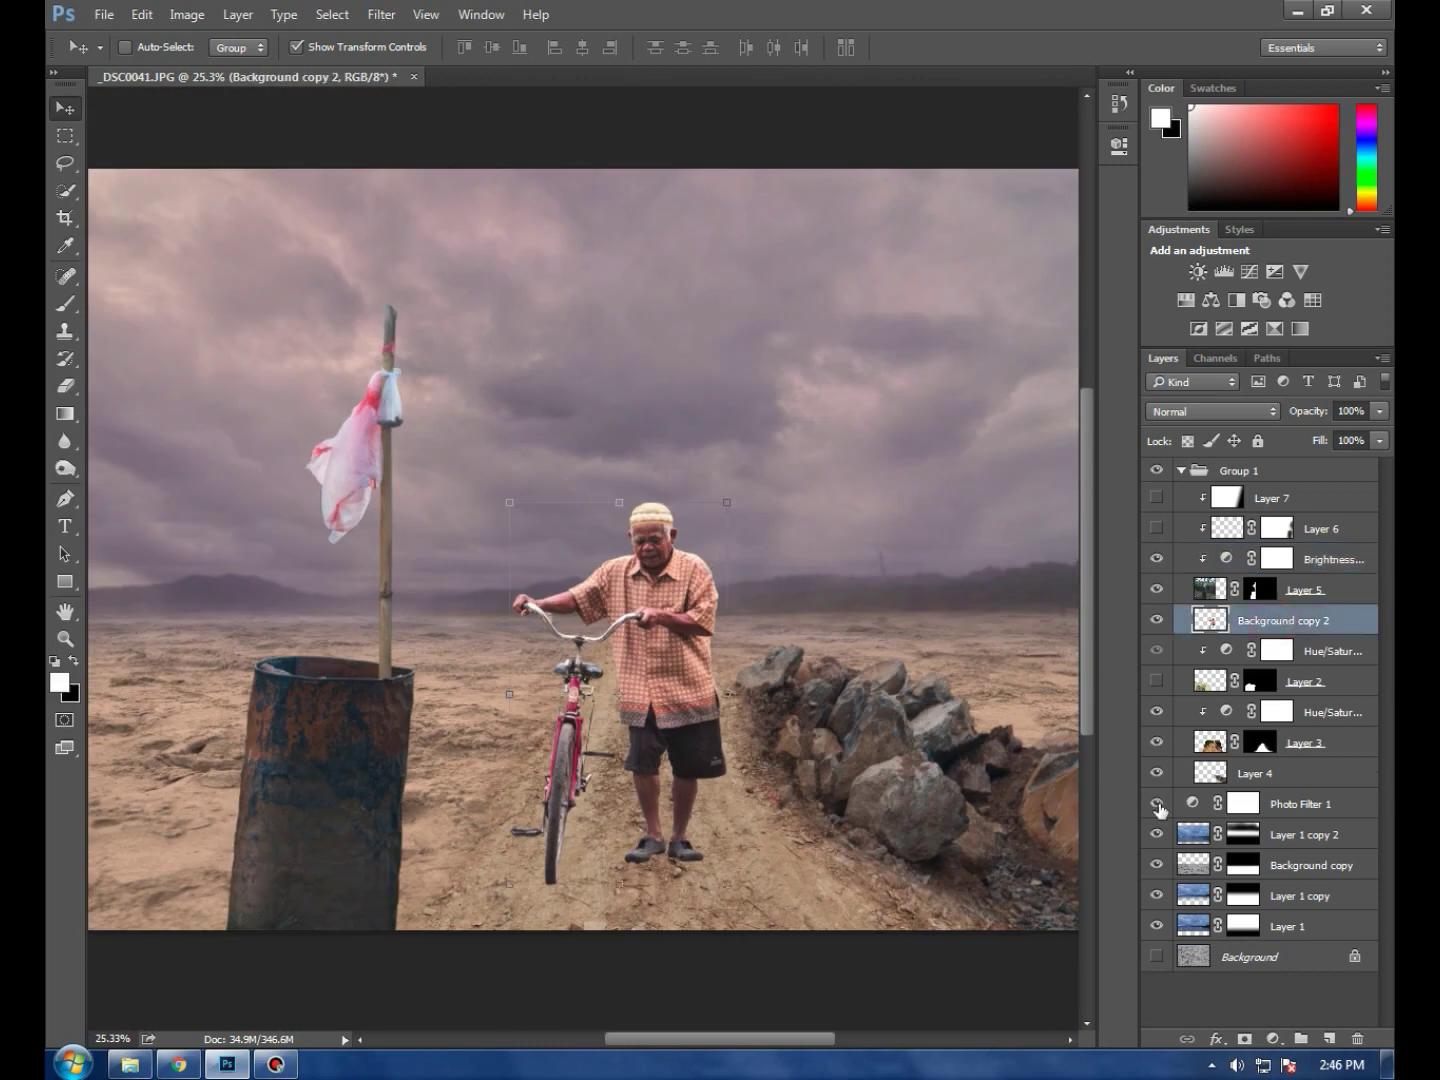
pyautogui.click(1274, 1040)
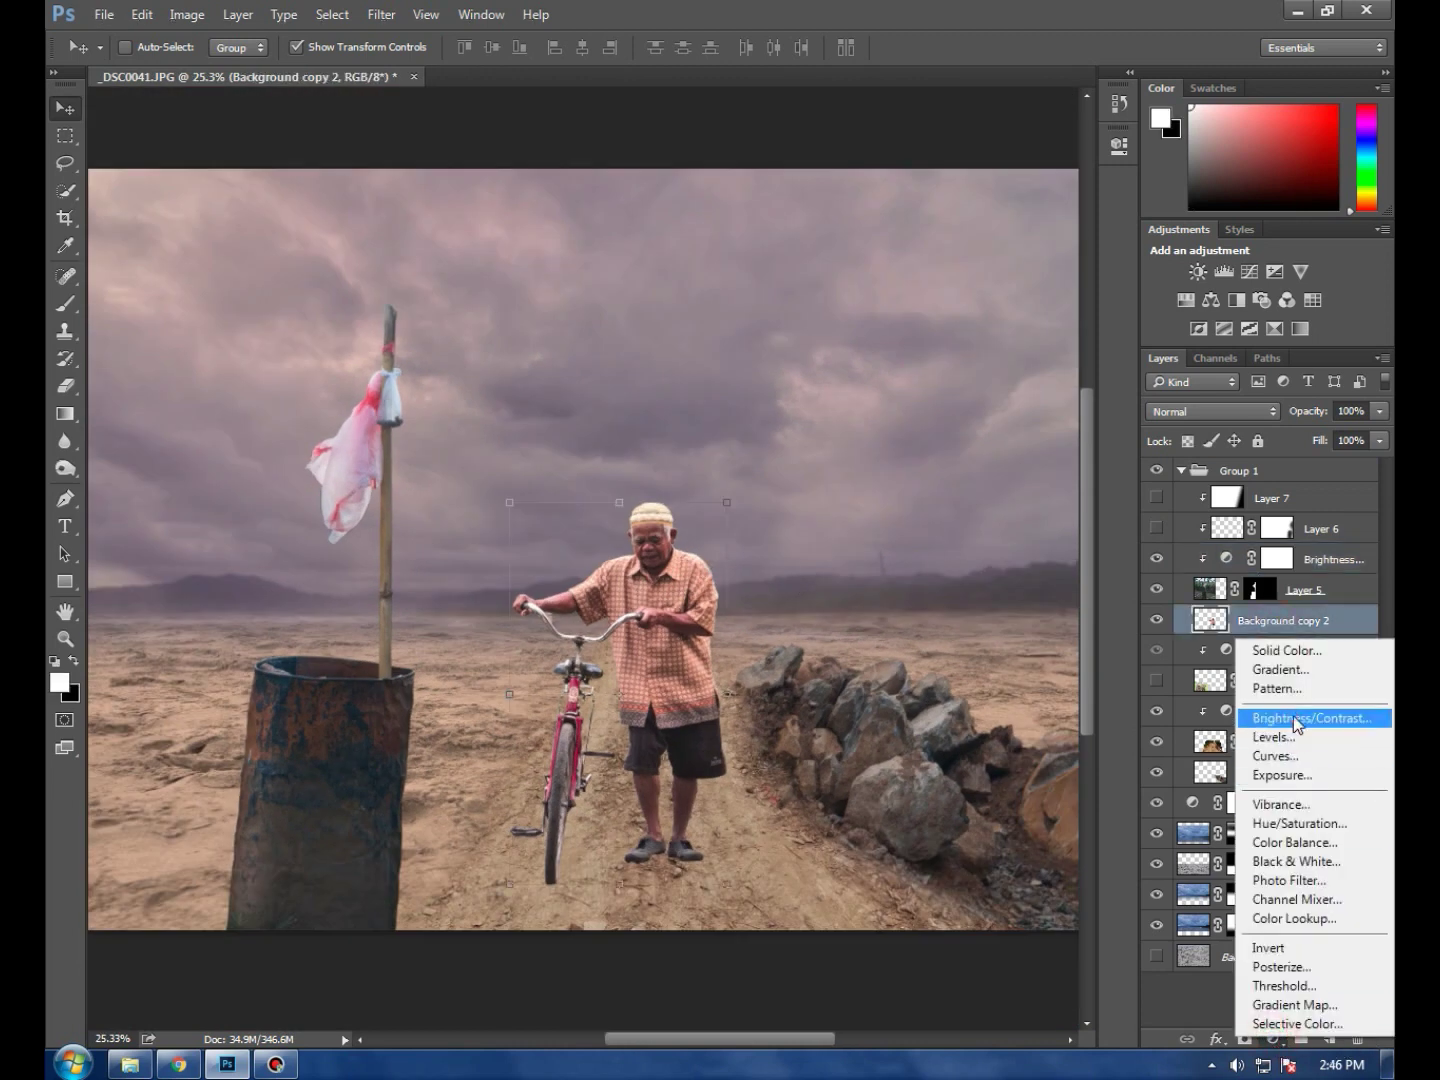
pyautogui.click(1275, 717)
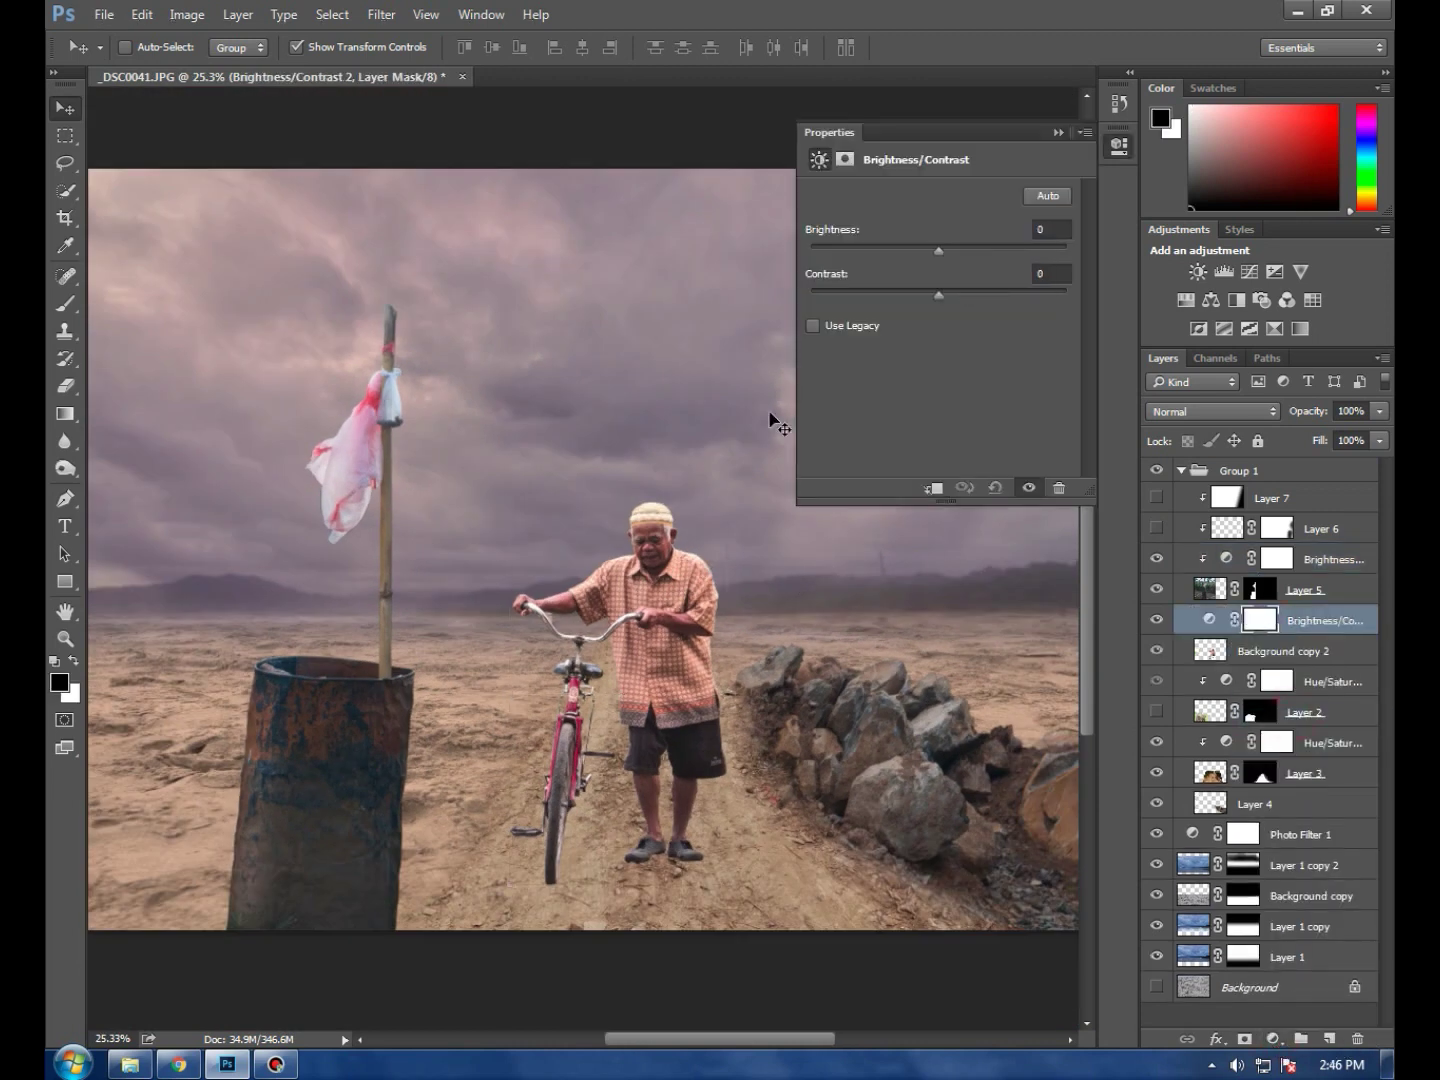
pyautogui.click(932, 487)
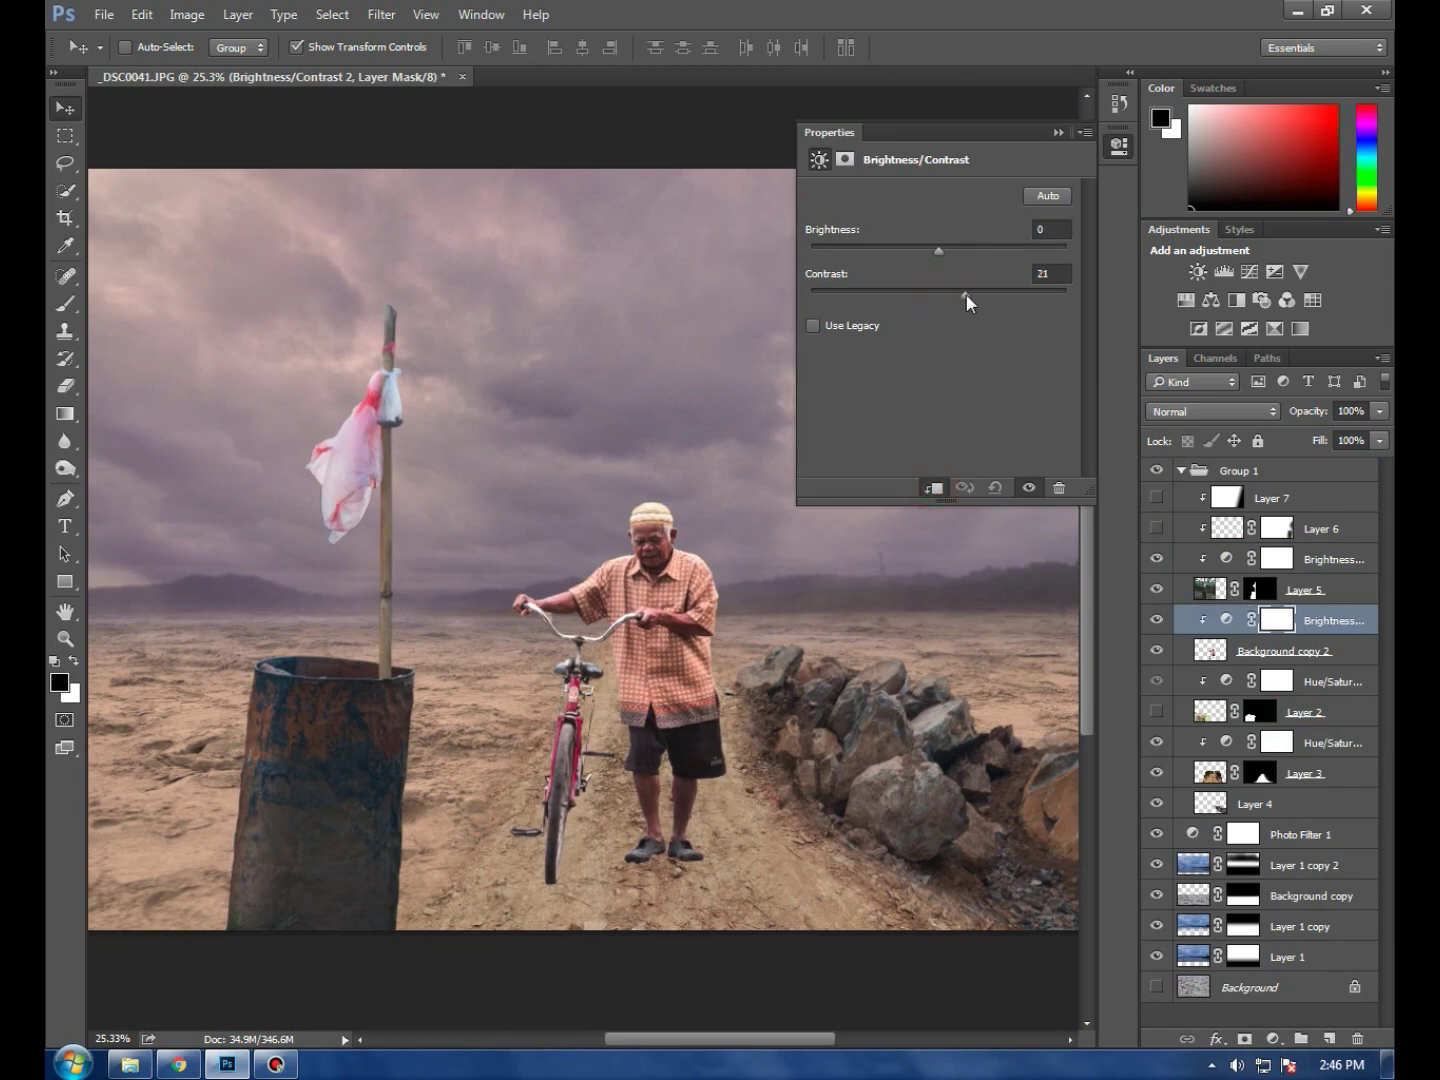
pyautogui.moveTo(936, 249); pyautogui.dragTo(923, 251)
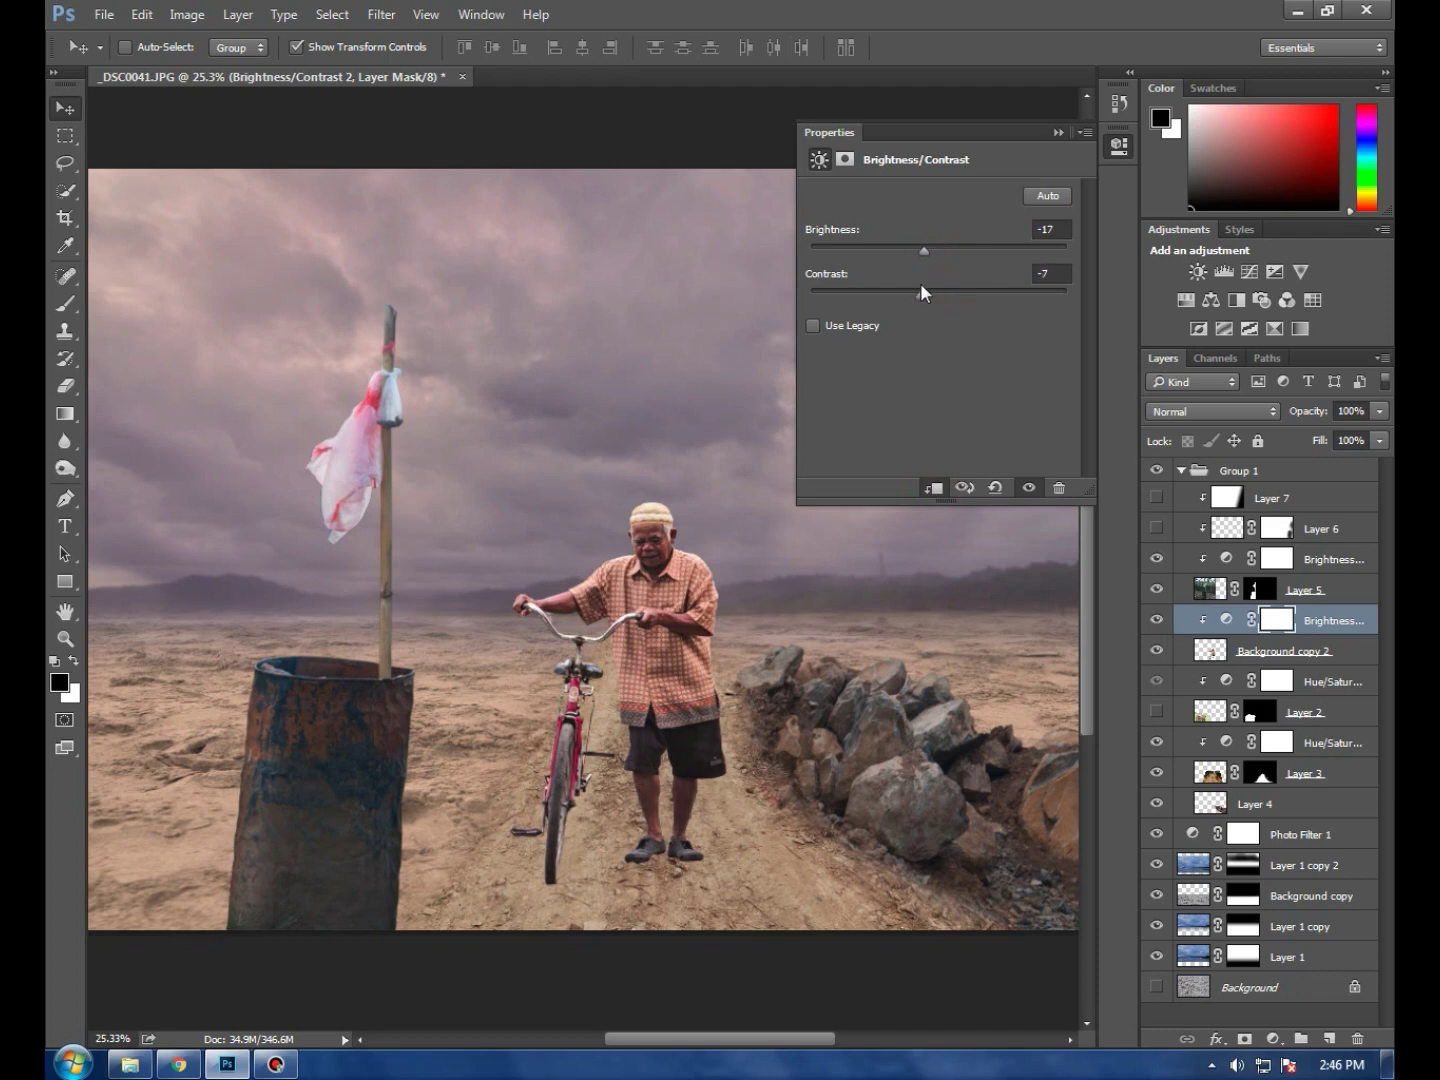
pyautogui.click(1057, 132)
pyautogui.click(1325, 650)
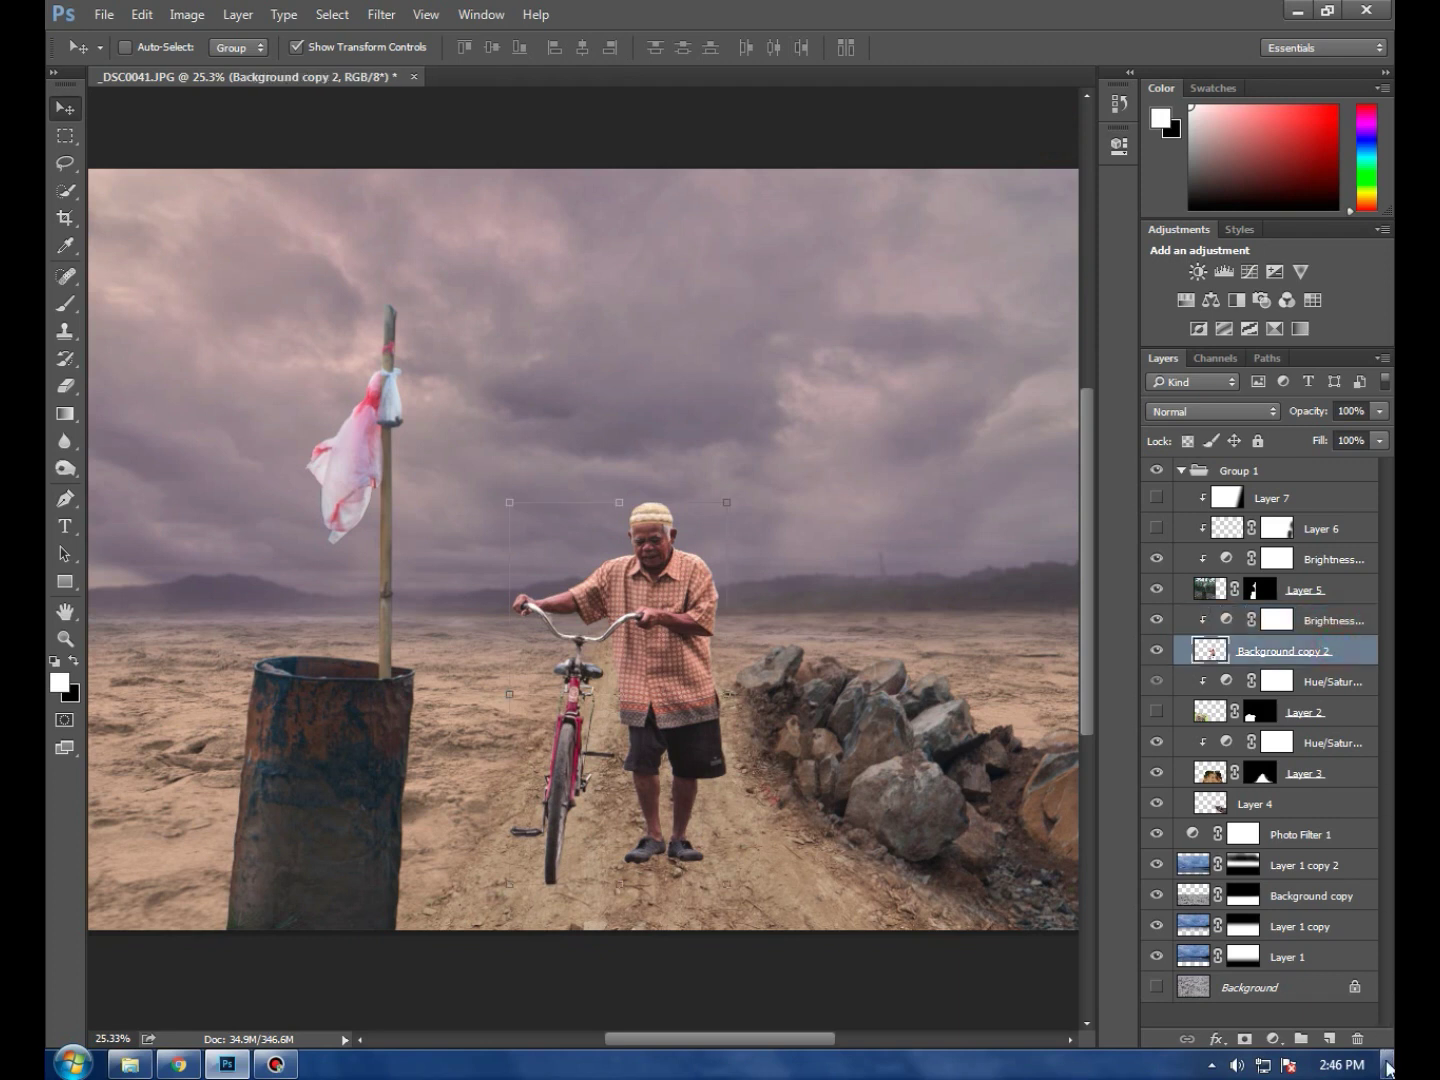
# Add a new empty layer above the man's Brightness/Contrast adjustment
pyautogui.click(1330, 625)
pyautogui.click(1329, 1039)
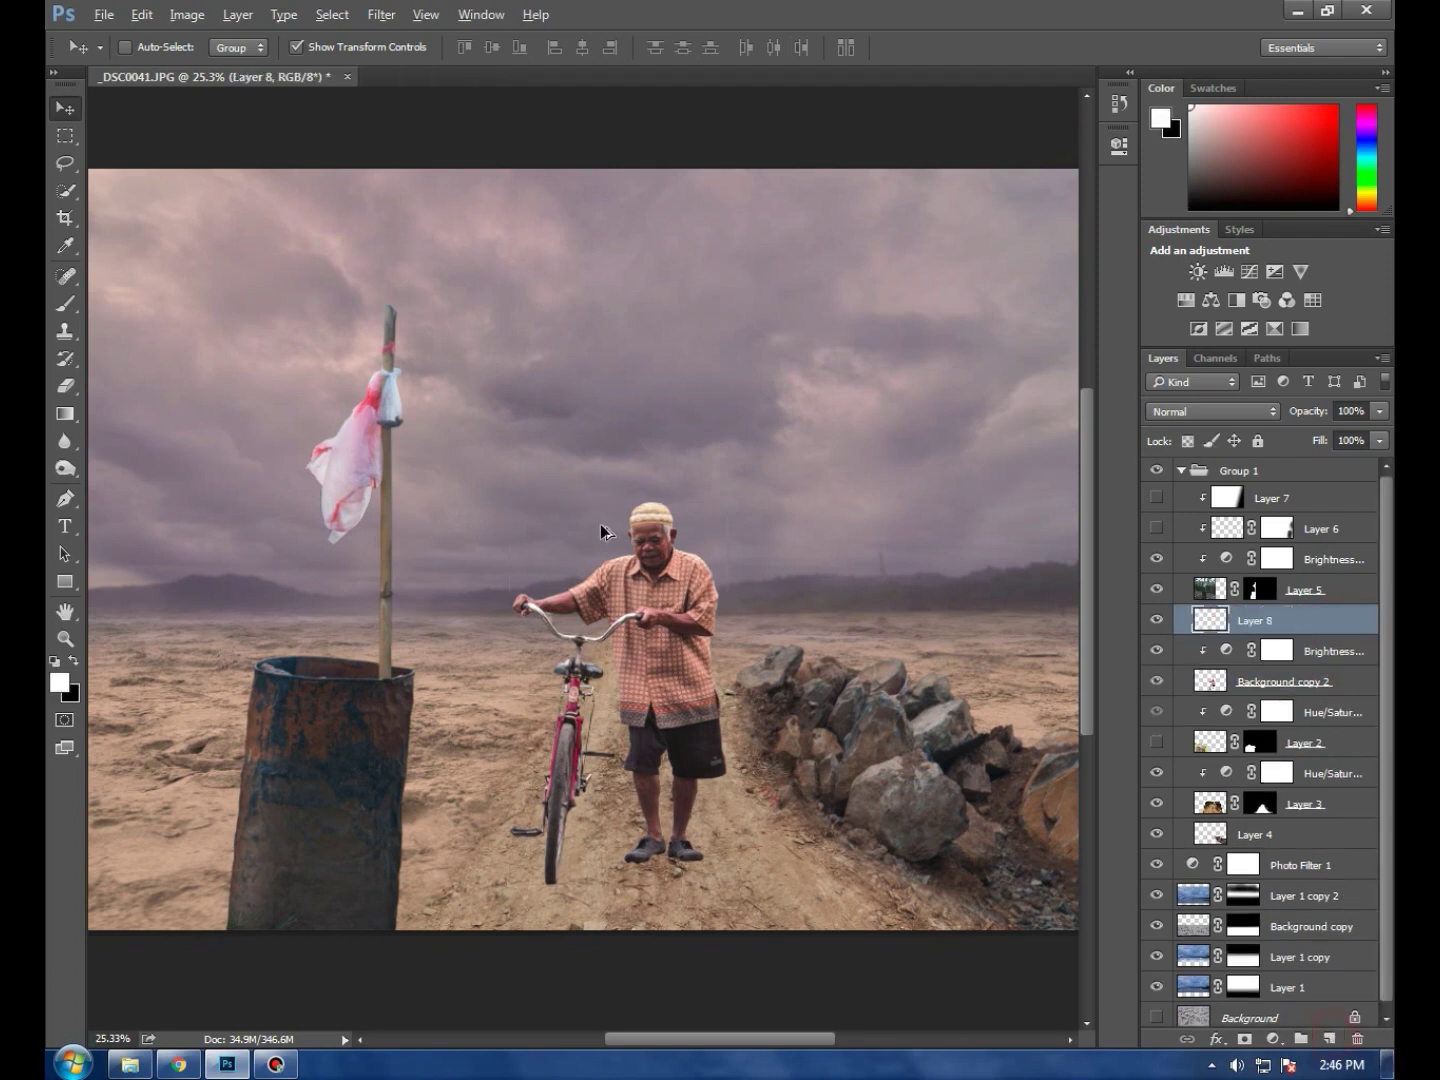
pyautogui.scroll(3, 601, 531)
pyautogui.scroll(2, 650, 560)
pyautogui.scroll(1, 690, 590)
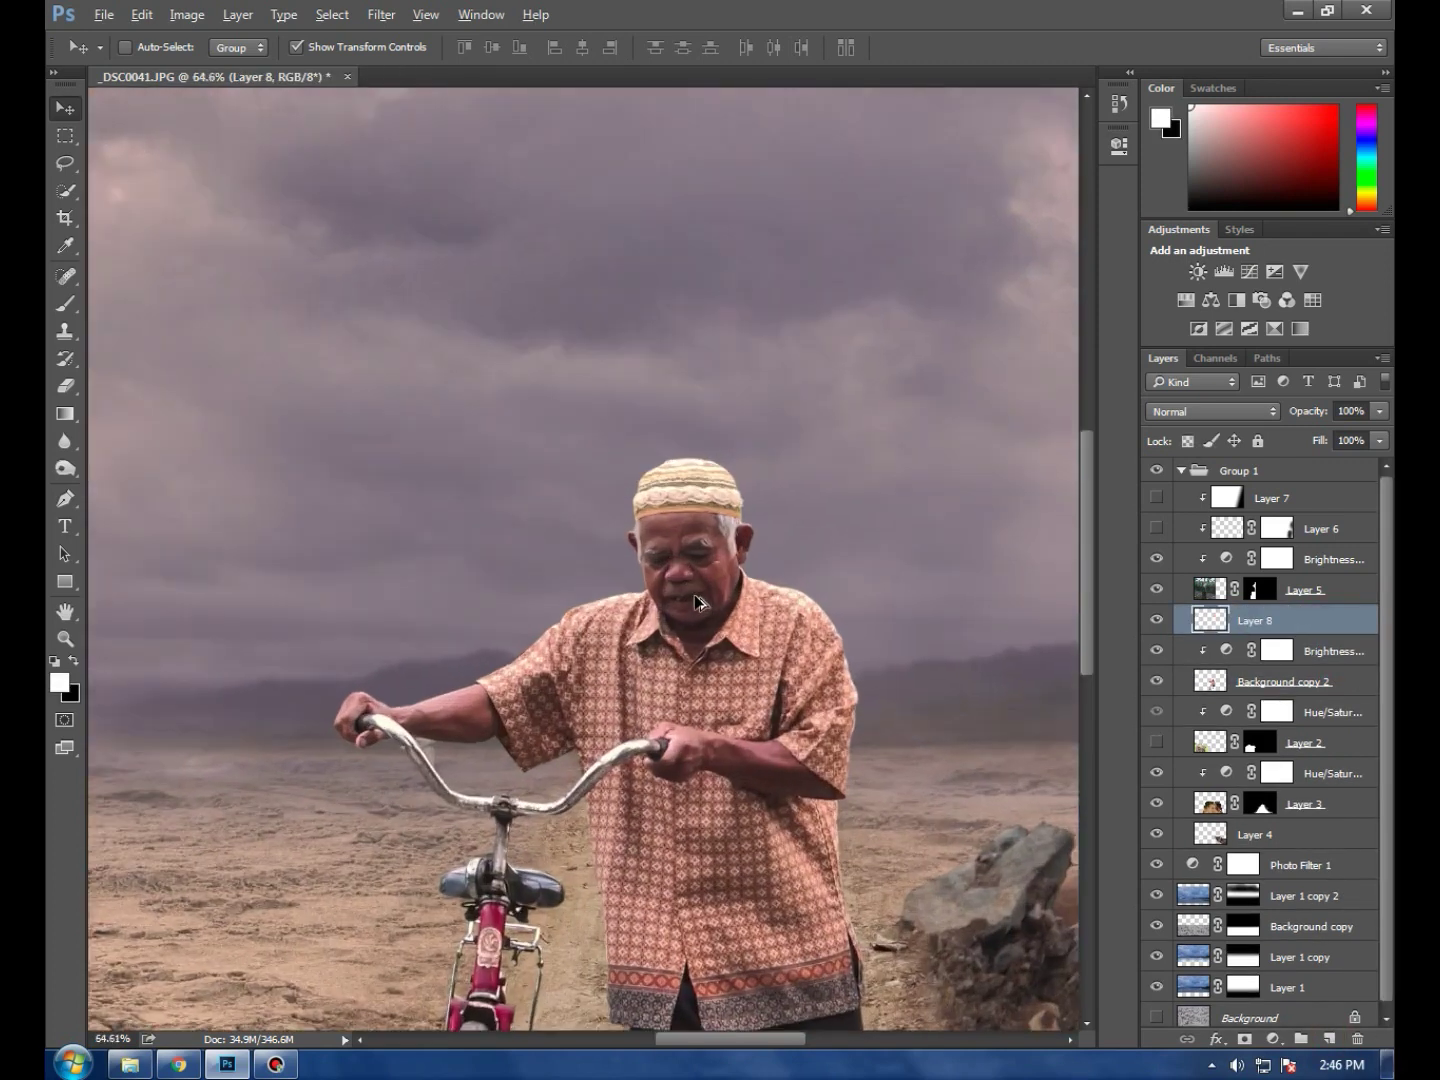
pyautogui.scroll(1, 698, 601)
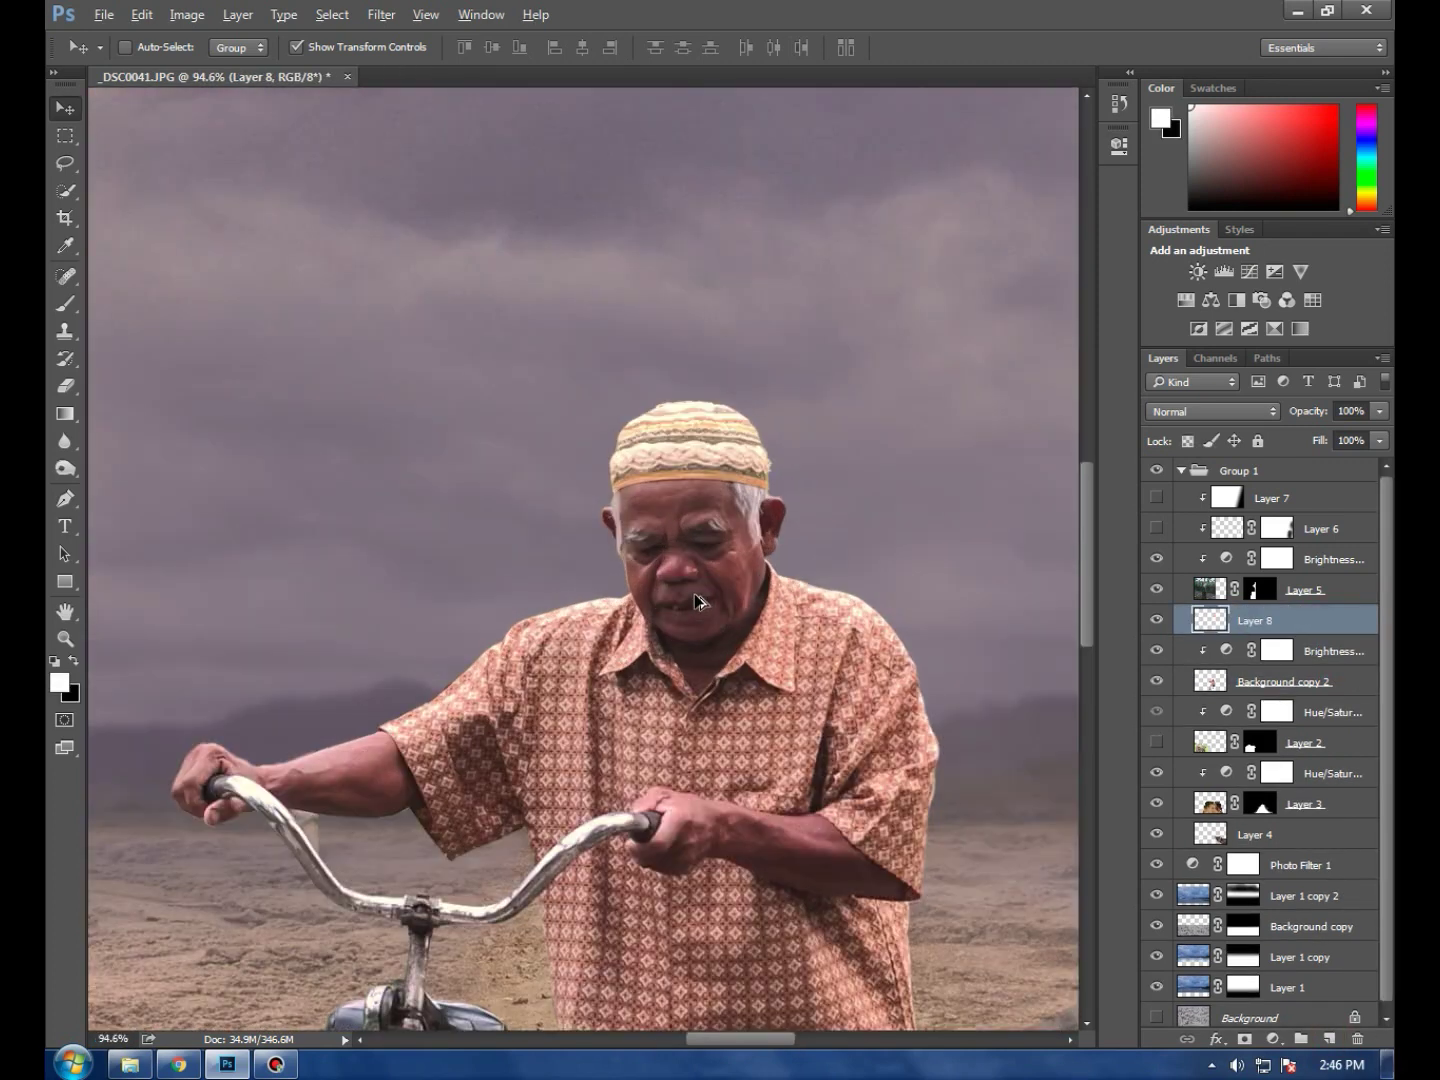
# Switch to the Dodge Tool and lighten the man's forearm
pyautogui.click(66, 332)
pyautogui.click(66, 469)
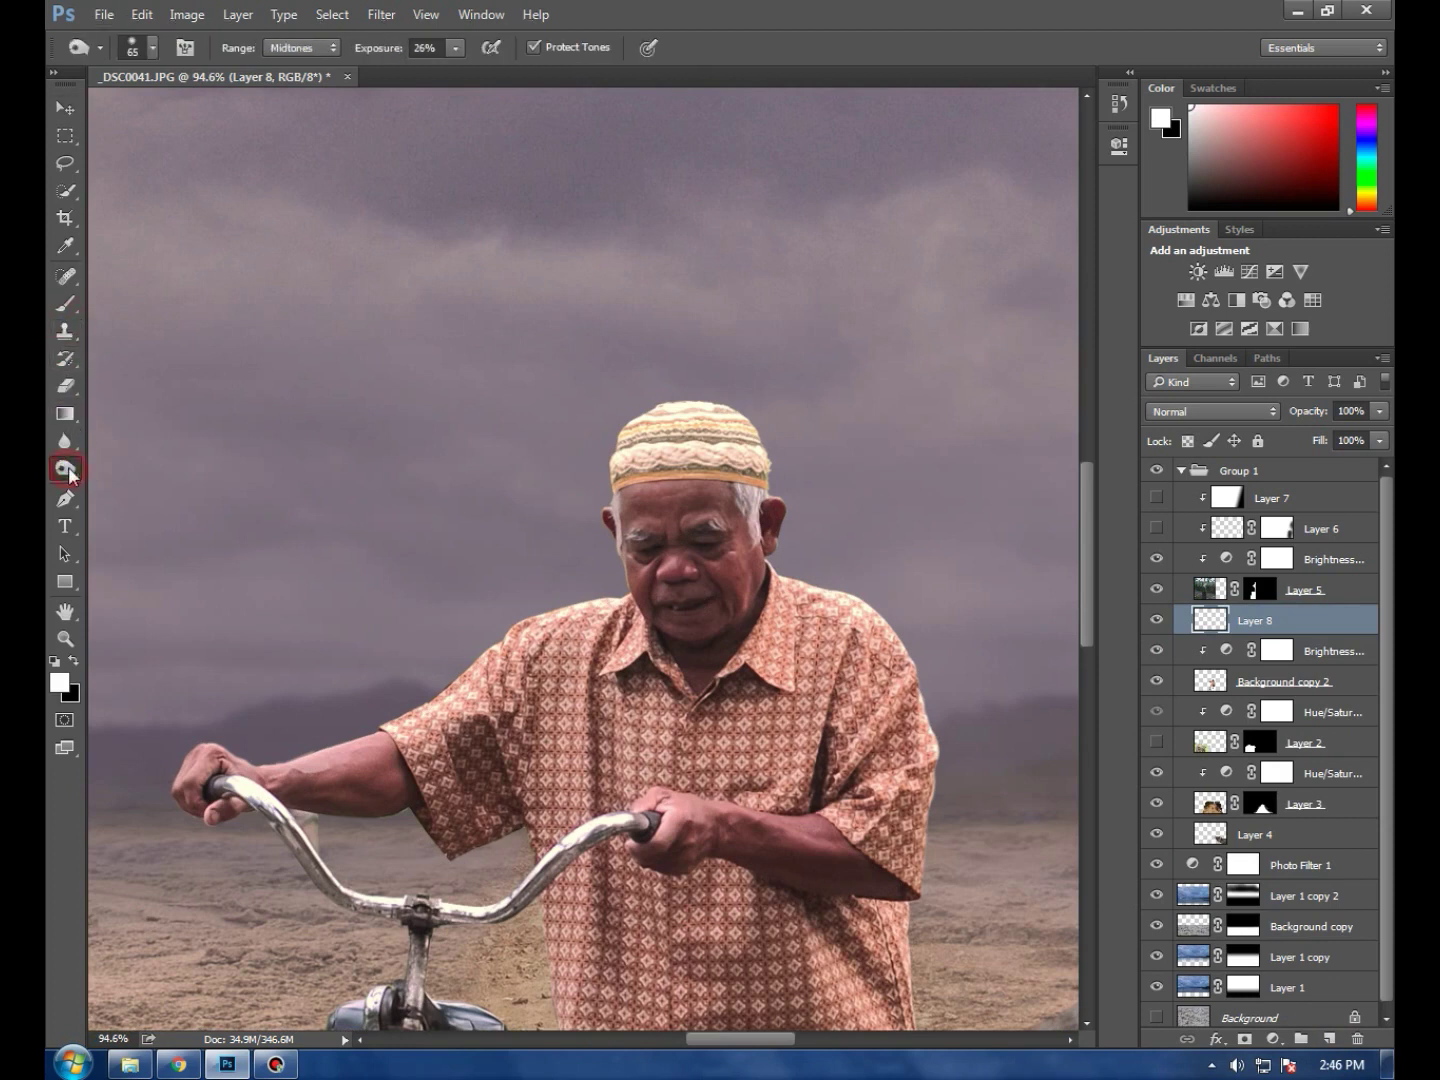
pyautogui.click(72, 477)
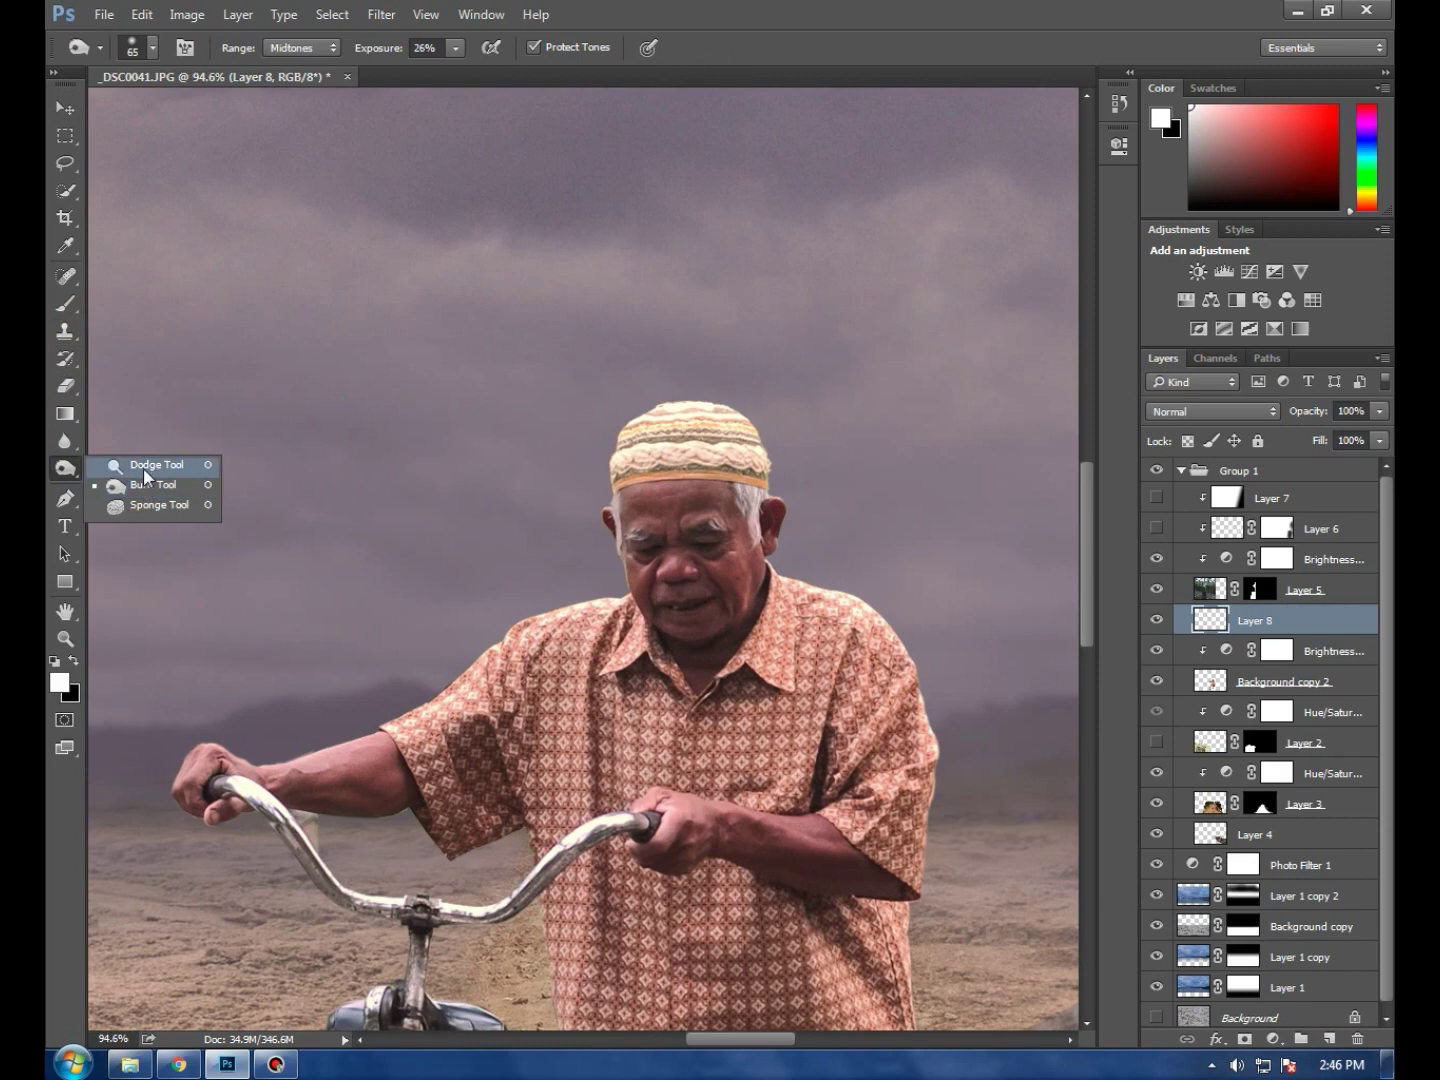
pyautogui.click(144, 470)
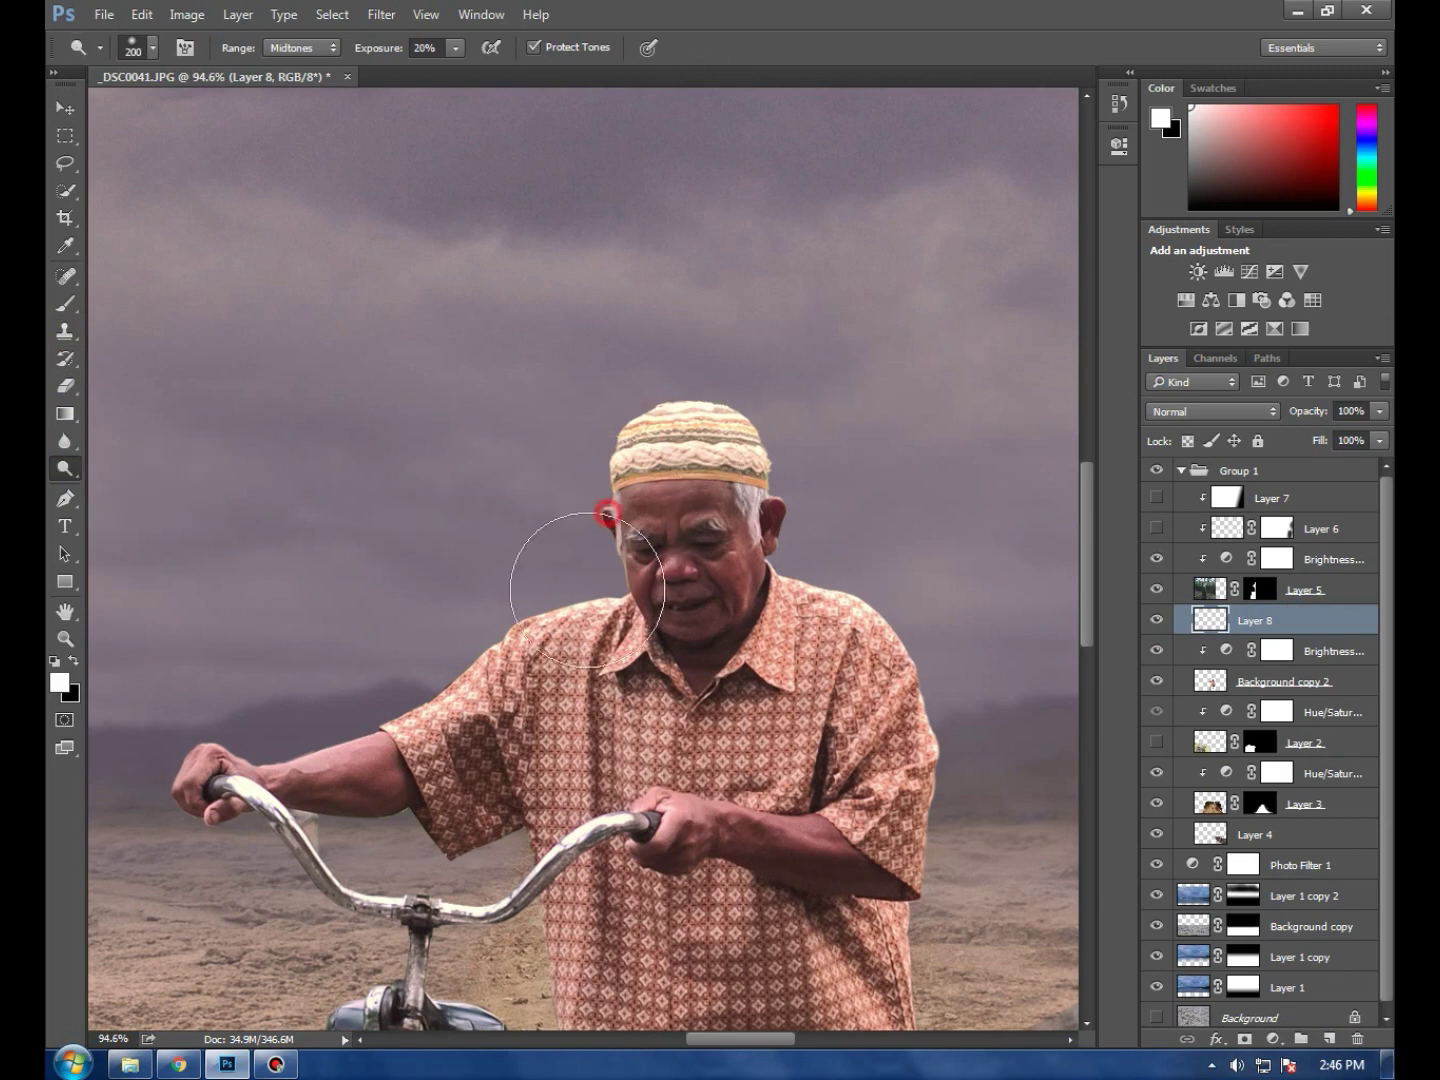
pyautogui.moveTo(336, 736); pyautogui.dragTo(263, 800)
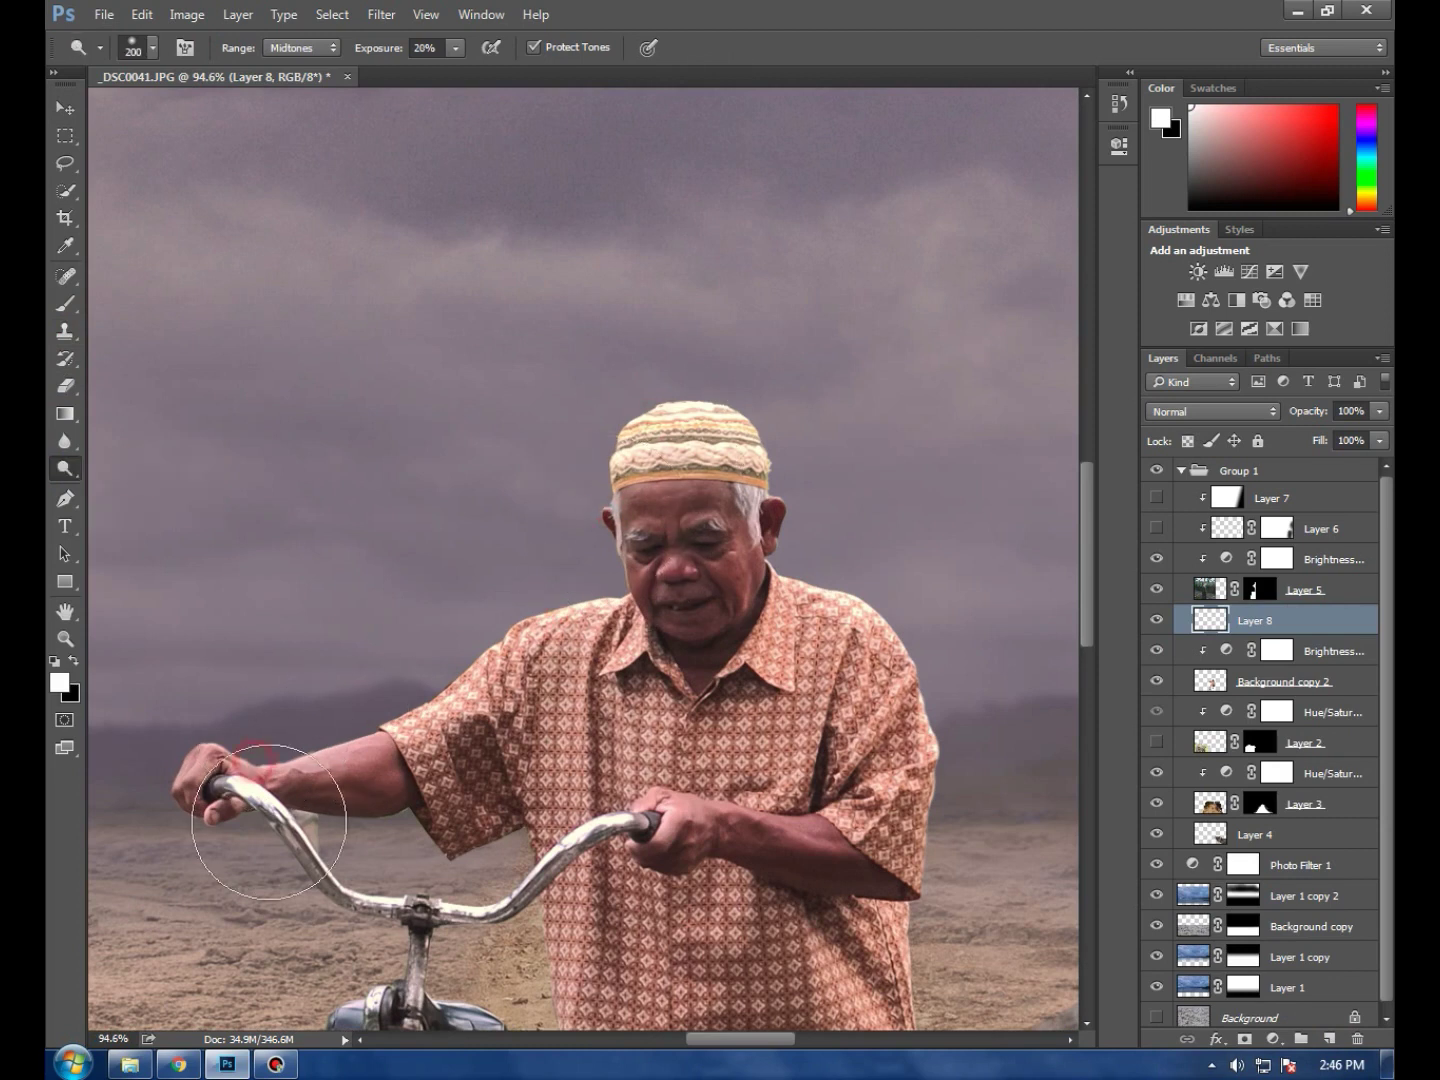
pyautogui.press('alt')
# Delete Layer 8, recreate it above the adjustment, swap colours and lighten the man's shirt
pyautogui.rightClick(1272, 621)
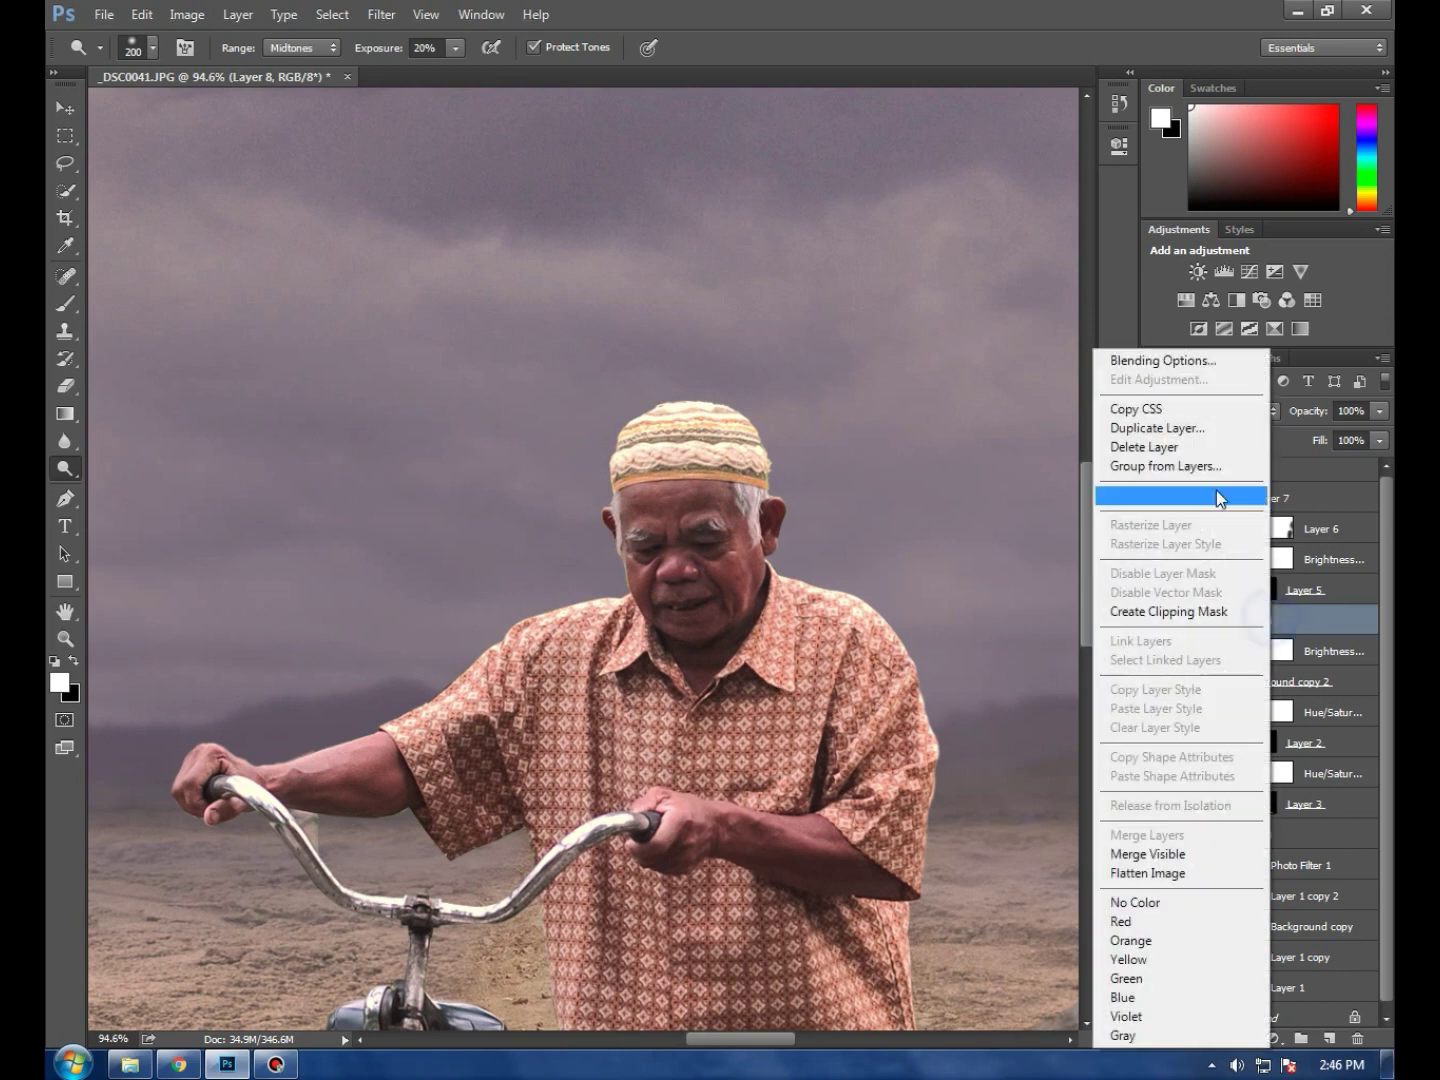
pyautogui.click(1170, 447)
pyautogui.click(617, 406)
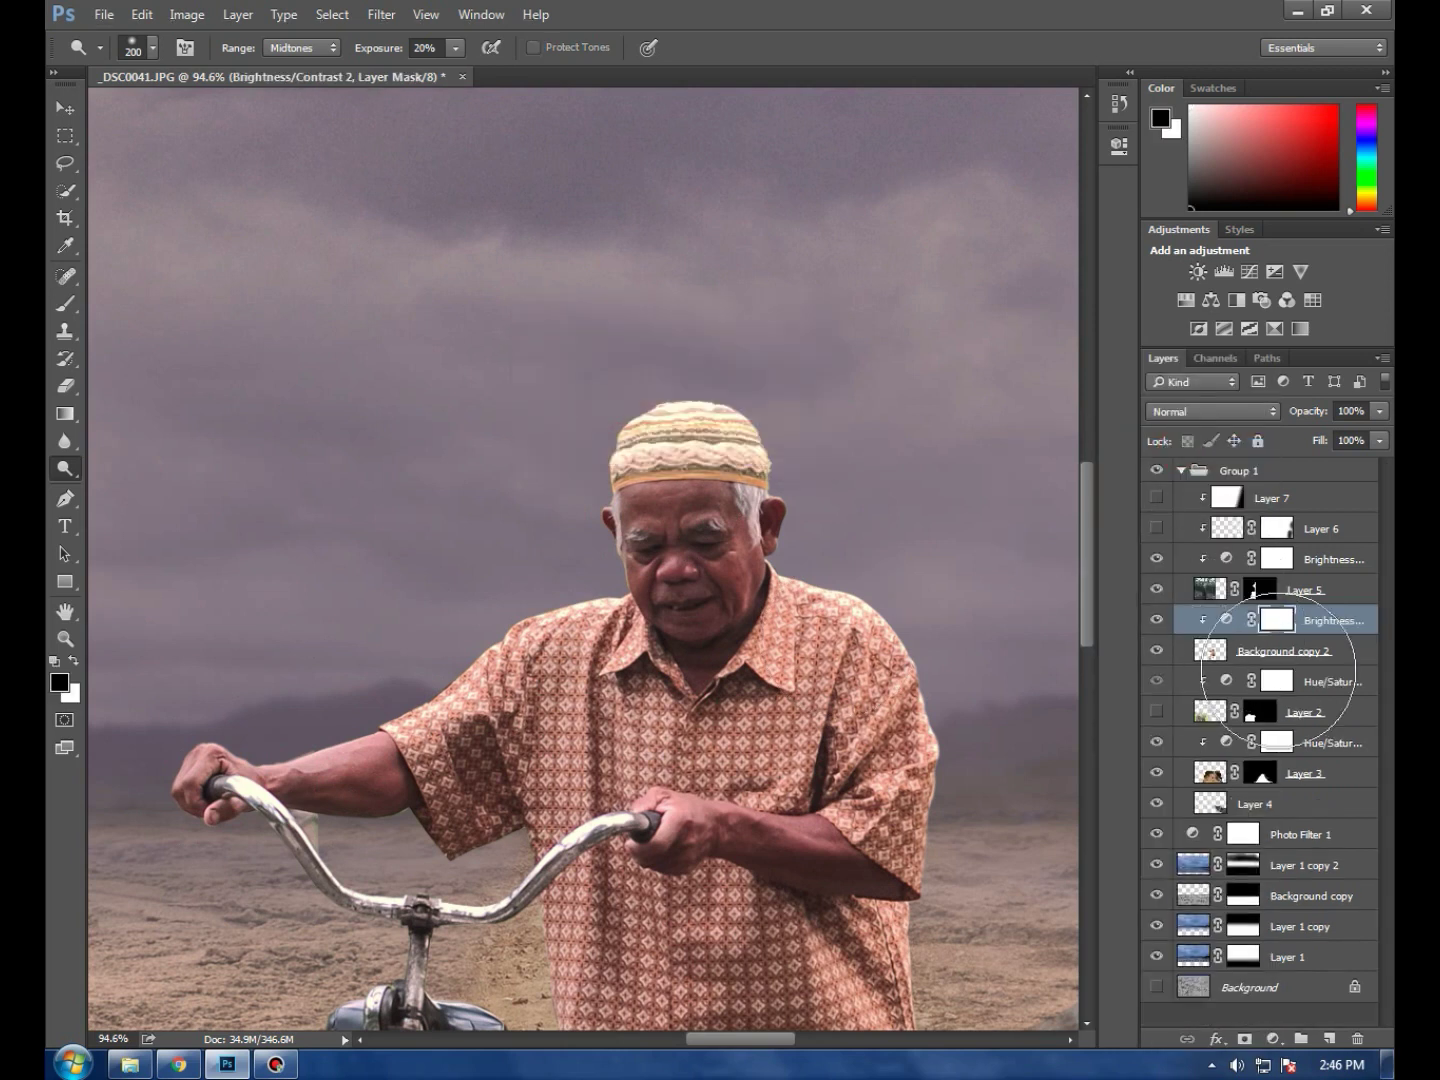
pyautogui.click(1330, 652)
pyautogui.click(1329, 1038)
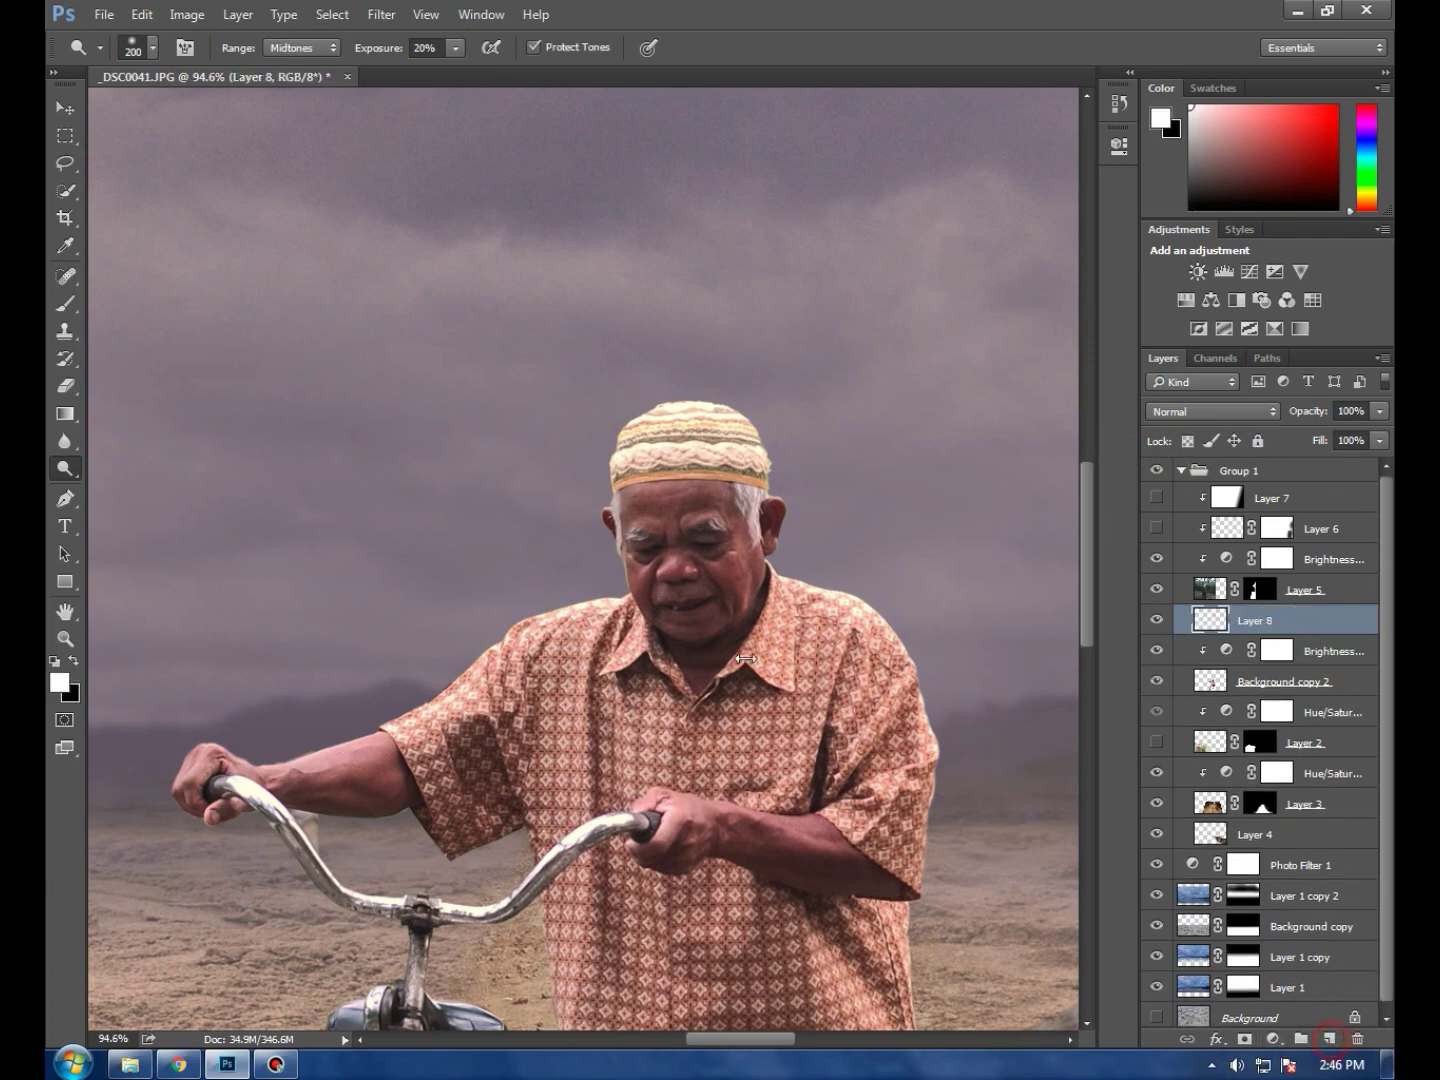
pyautogui.scroll(-1, 776, 668)
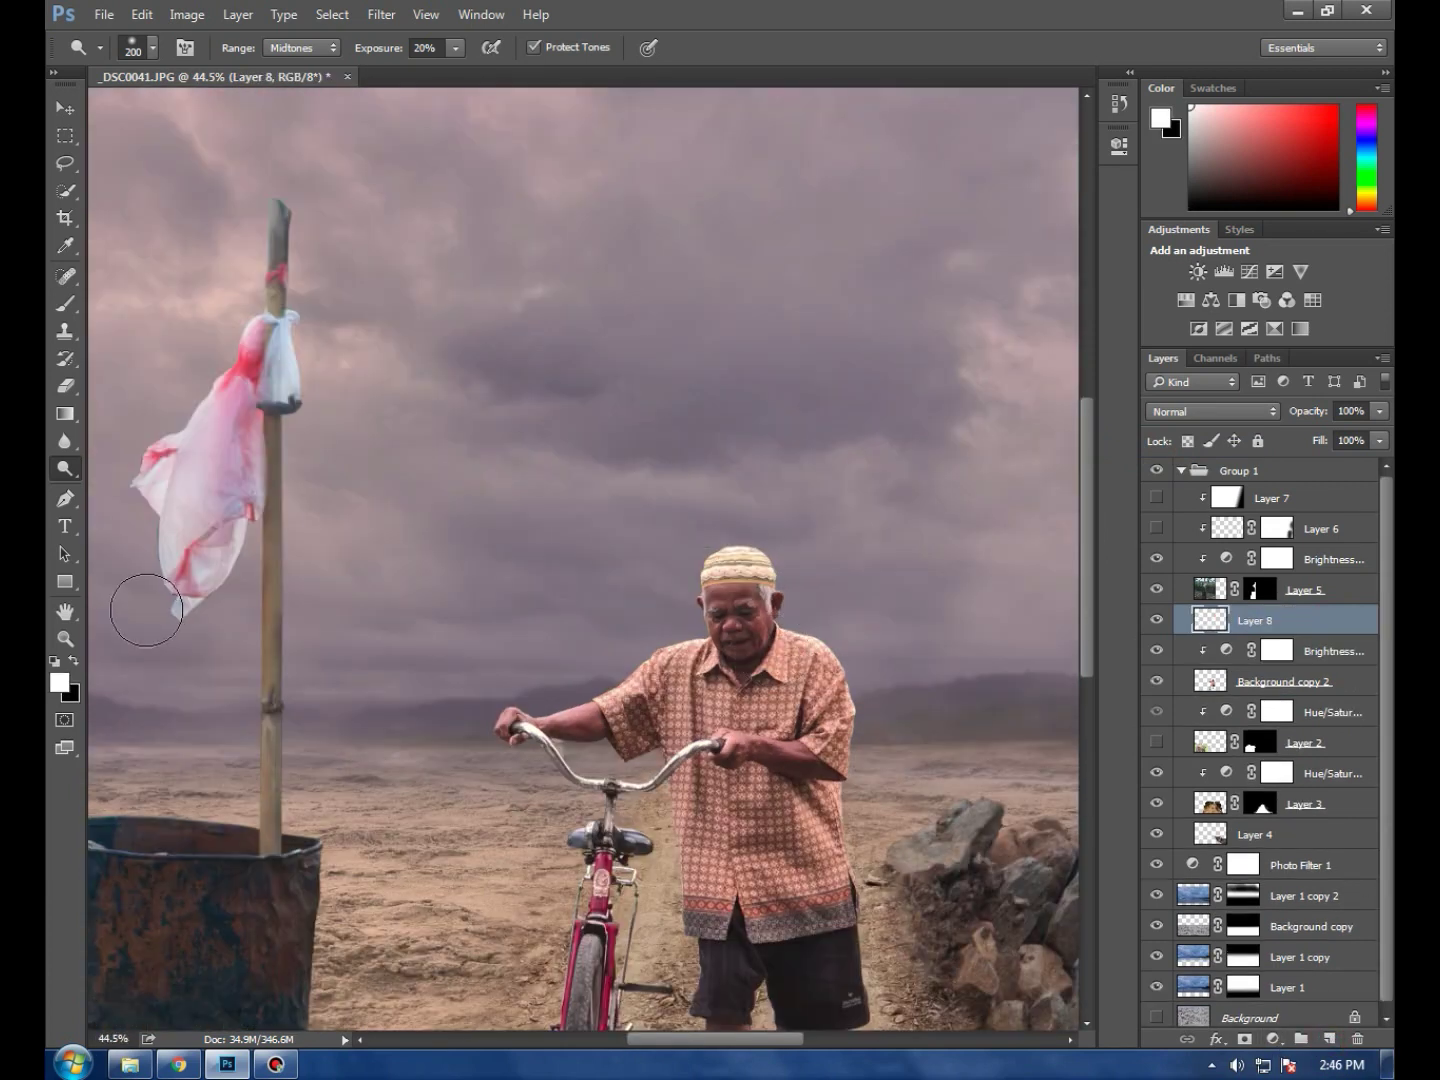
pyautogui.press('x')
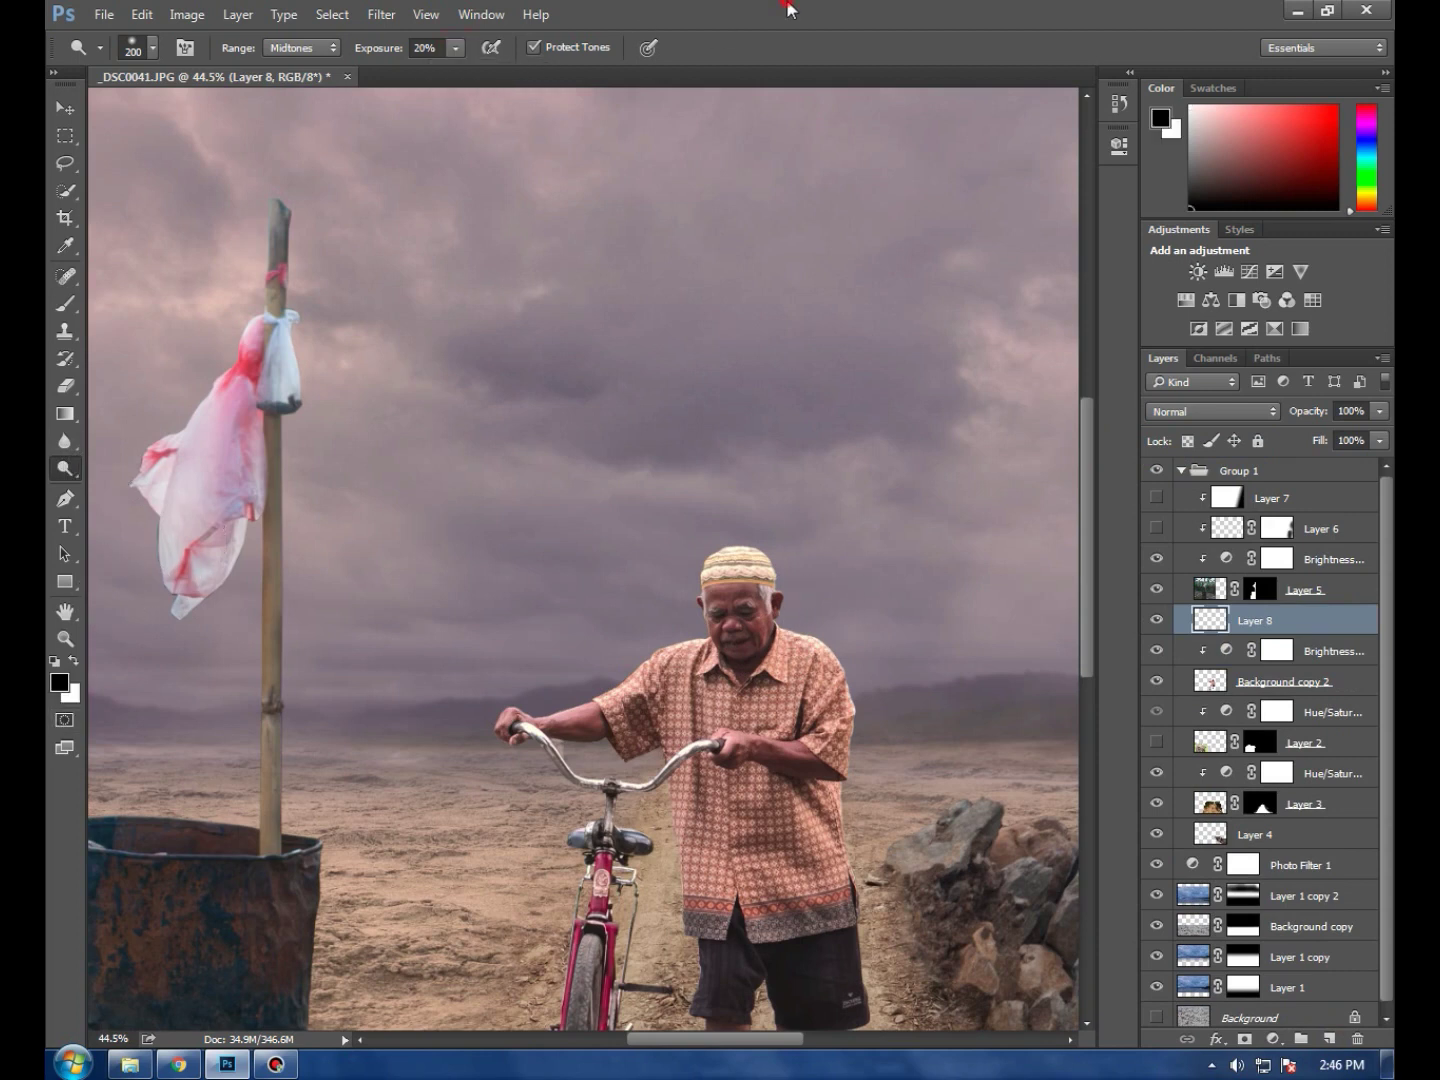
pyautogui.moveTo(815, 716)
pyautogui.mouseDown()
pyautogui.moveTo(795, 772)
pyautogui.moveTo(852, 771)
pyautogui.mouseUp()
# Set up the Brush tool with 34% flow and size 125, painting a soft stroke on the shirt
pyautogui.click(66, 306)
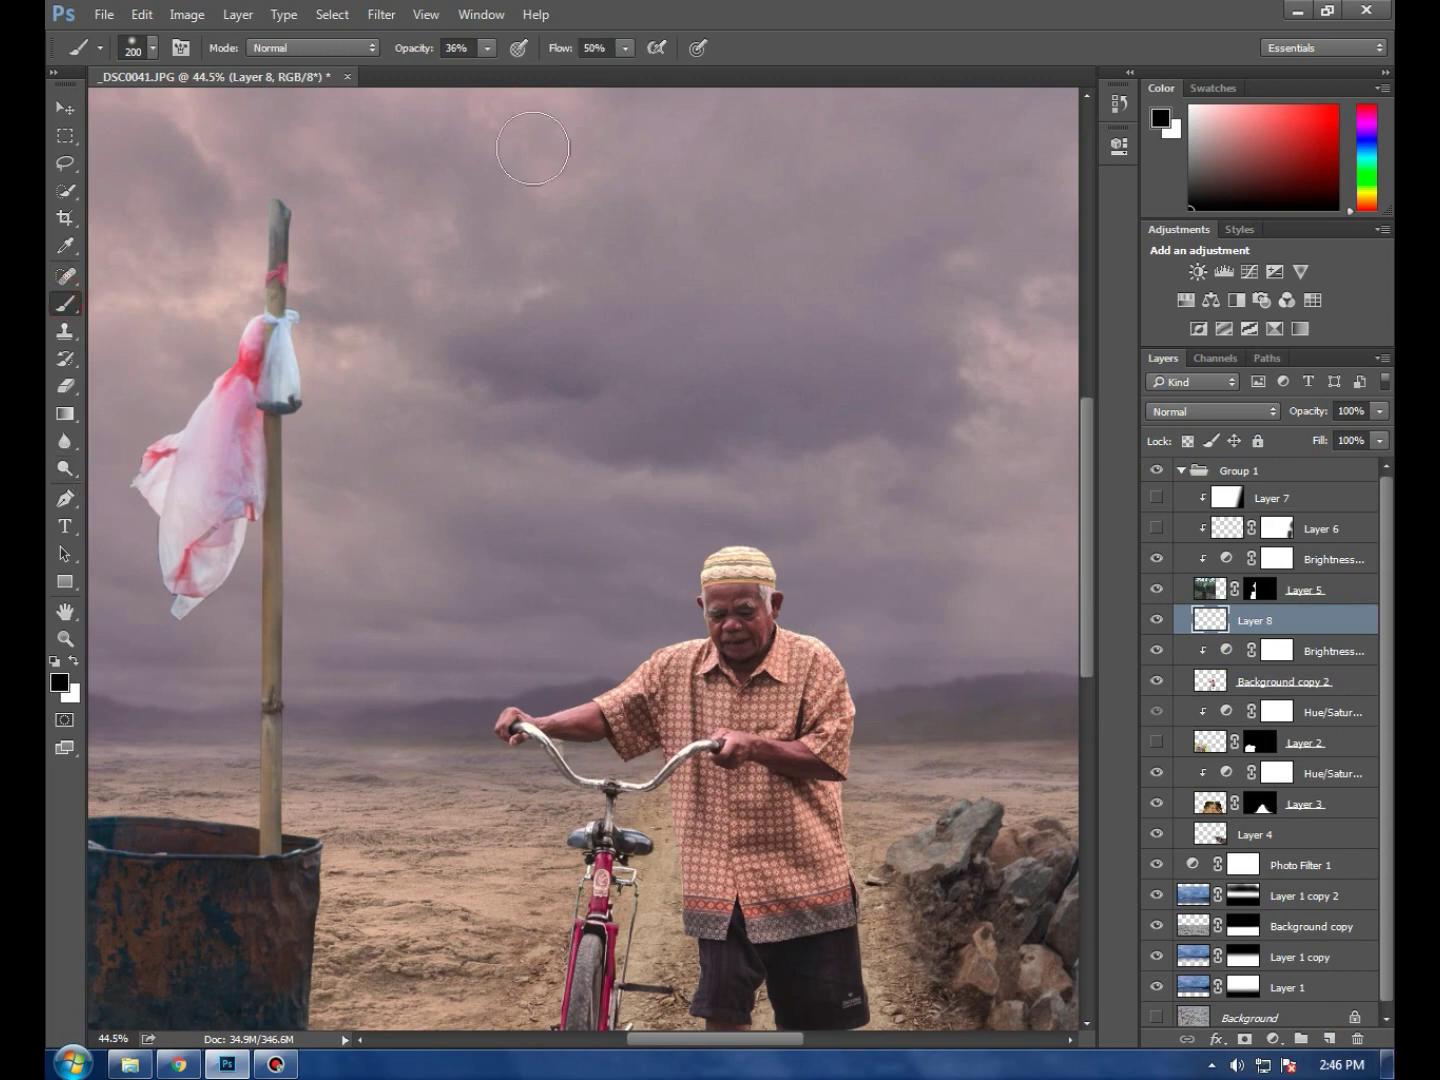
pyautogui.click(625, 48)
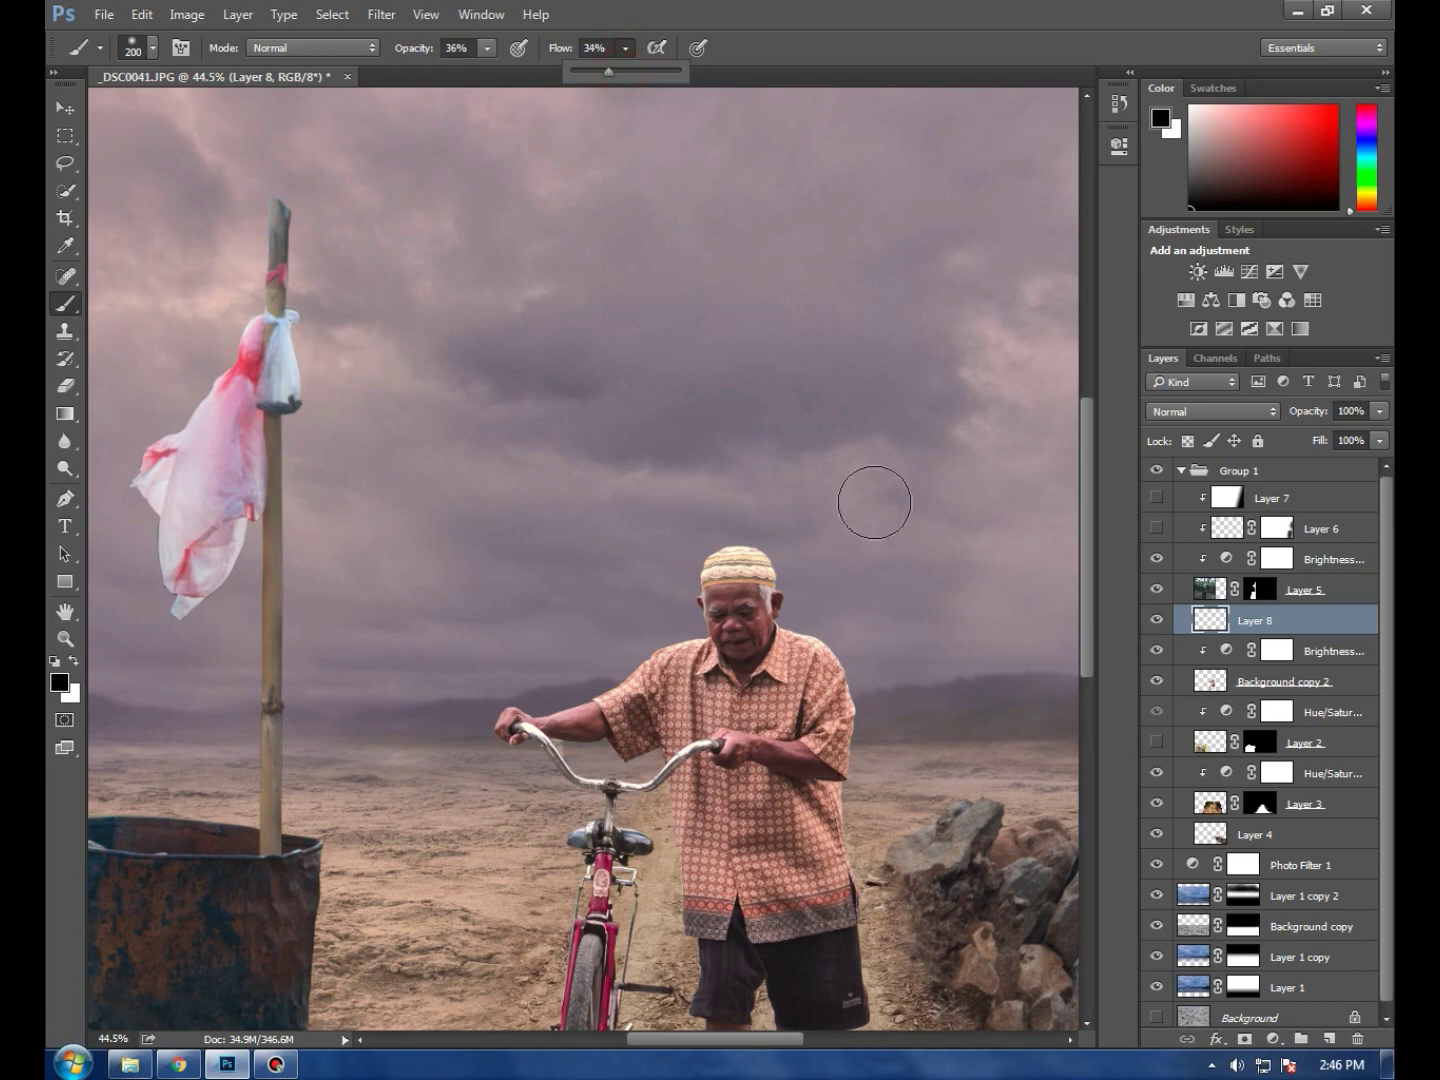
pyautogui.click(800, 815)
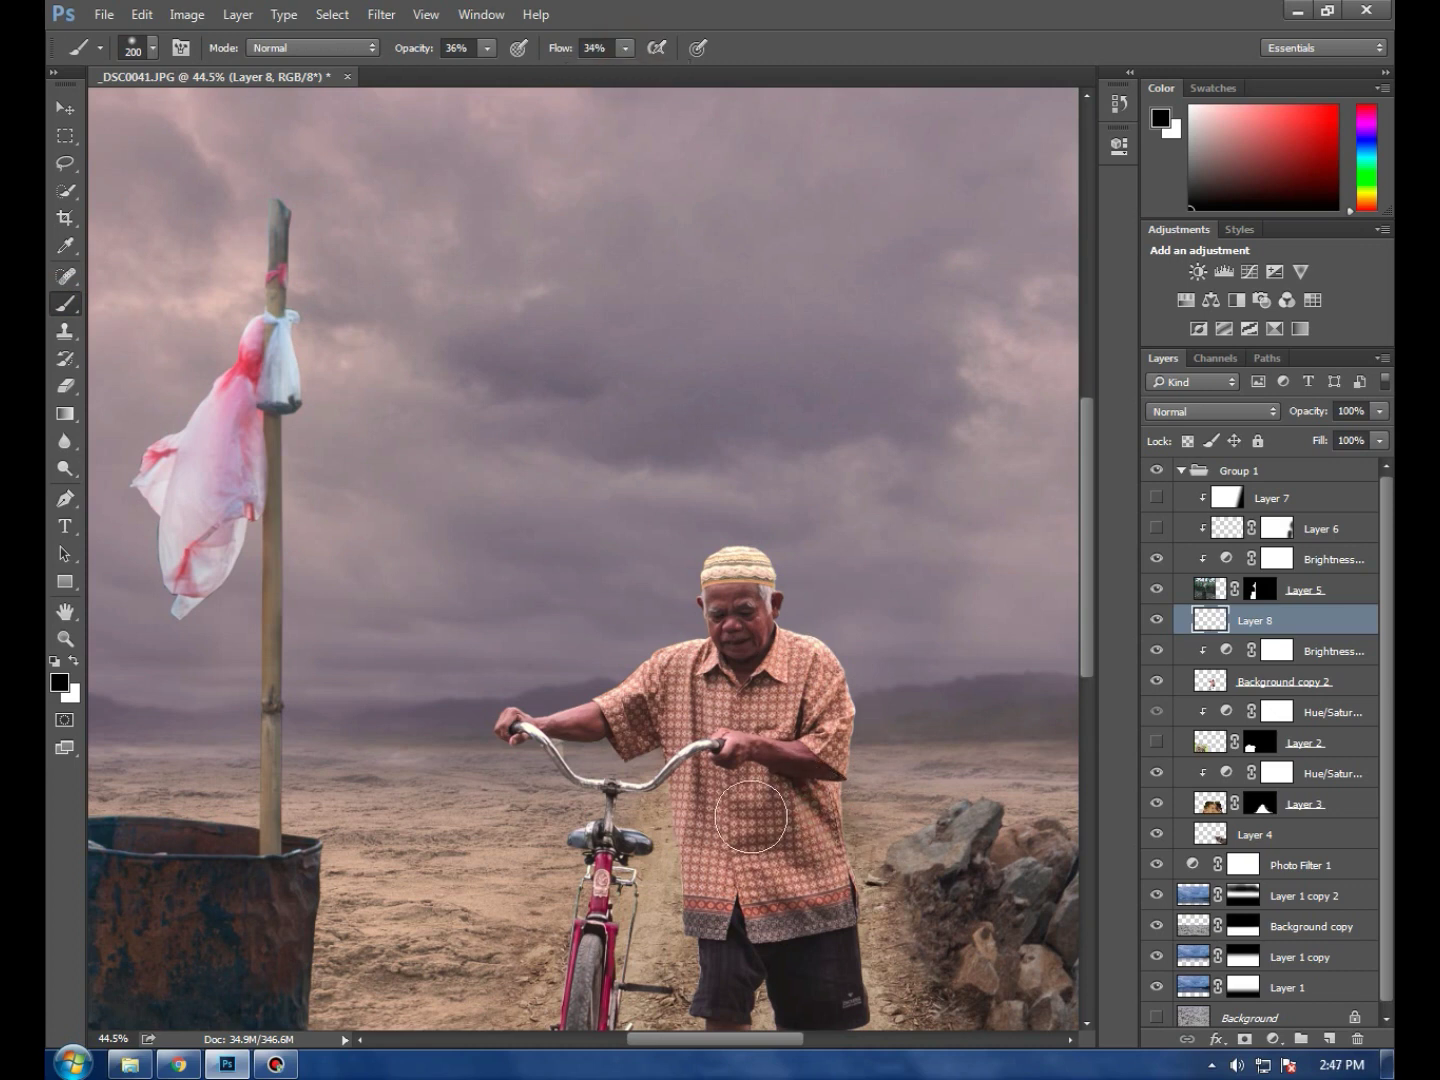
pyautogui.press('[')
pyautogui.press('[')
pyautogui.press('[')
pyautogui.moveTo(751, 817); pyautogui.dragTo(846, 911)
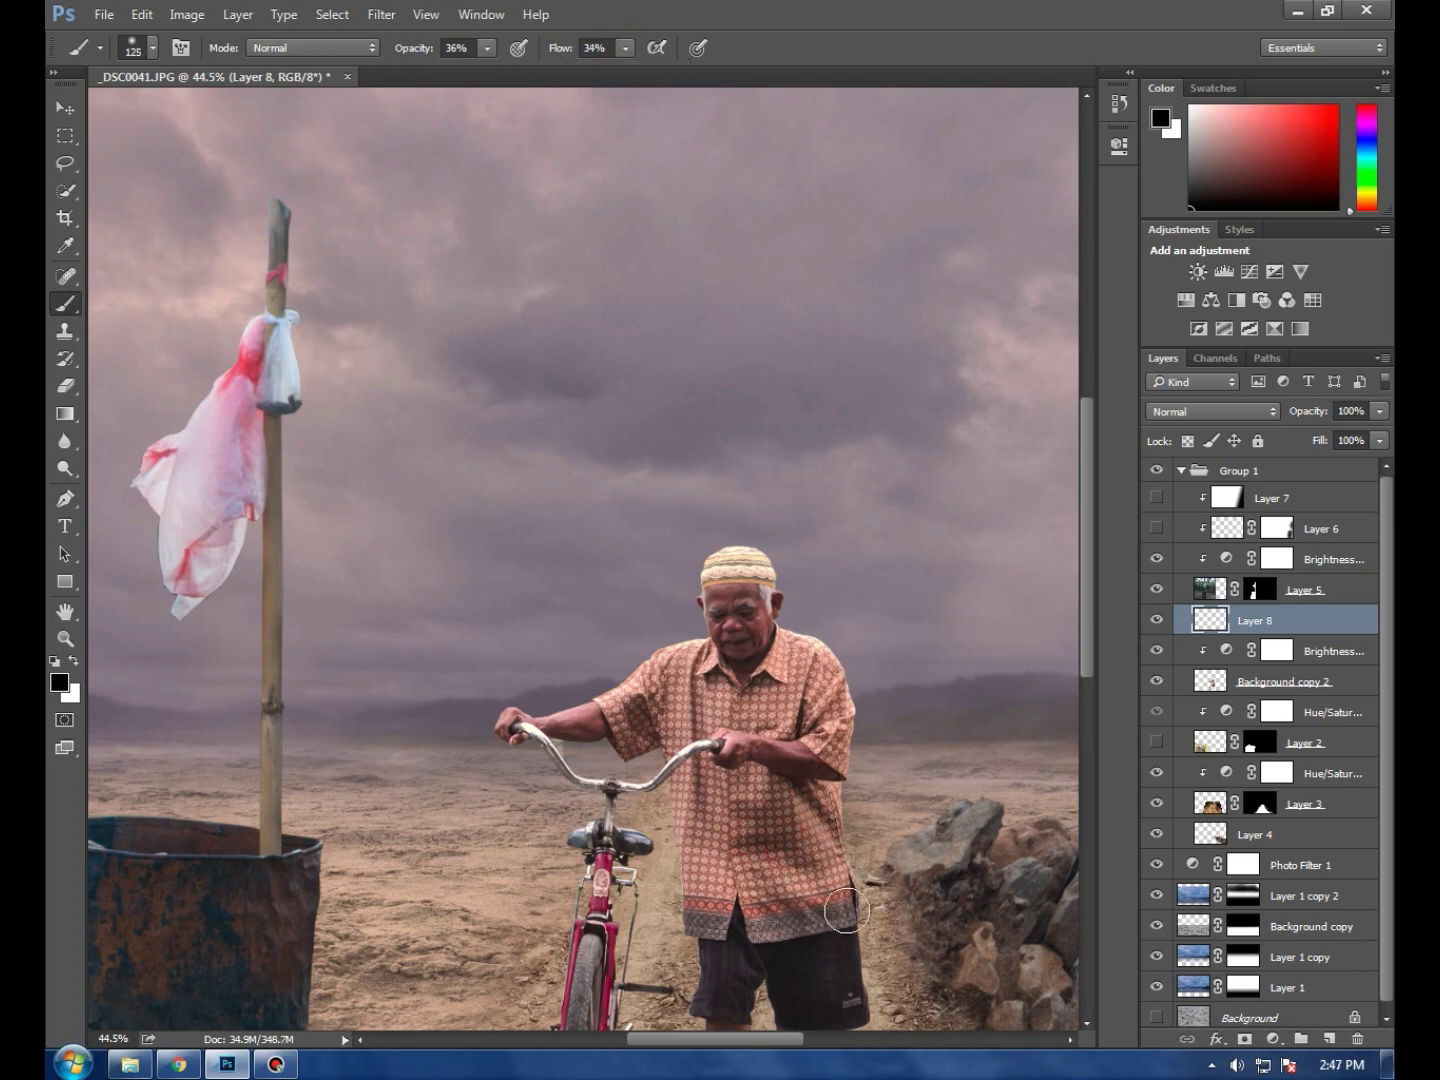
# Paint soft shading over the man's shirt, knee and shorts
pyautogui.scroll(-1, 846, 911)
pyautogui.scroll(-2, 846, 911)
pyautogui.moveTo(818, 596)
pyautogui.mouseDown()
pyautogui.moveTo(782, 634)
pyautogui.moveTo(771, 512)
pyautogui.mouseUp()
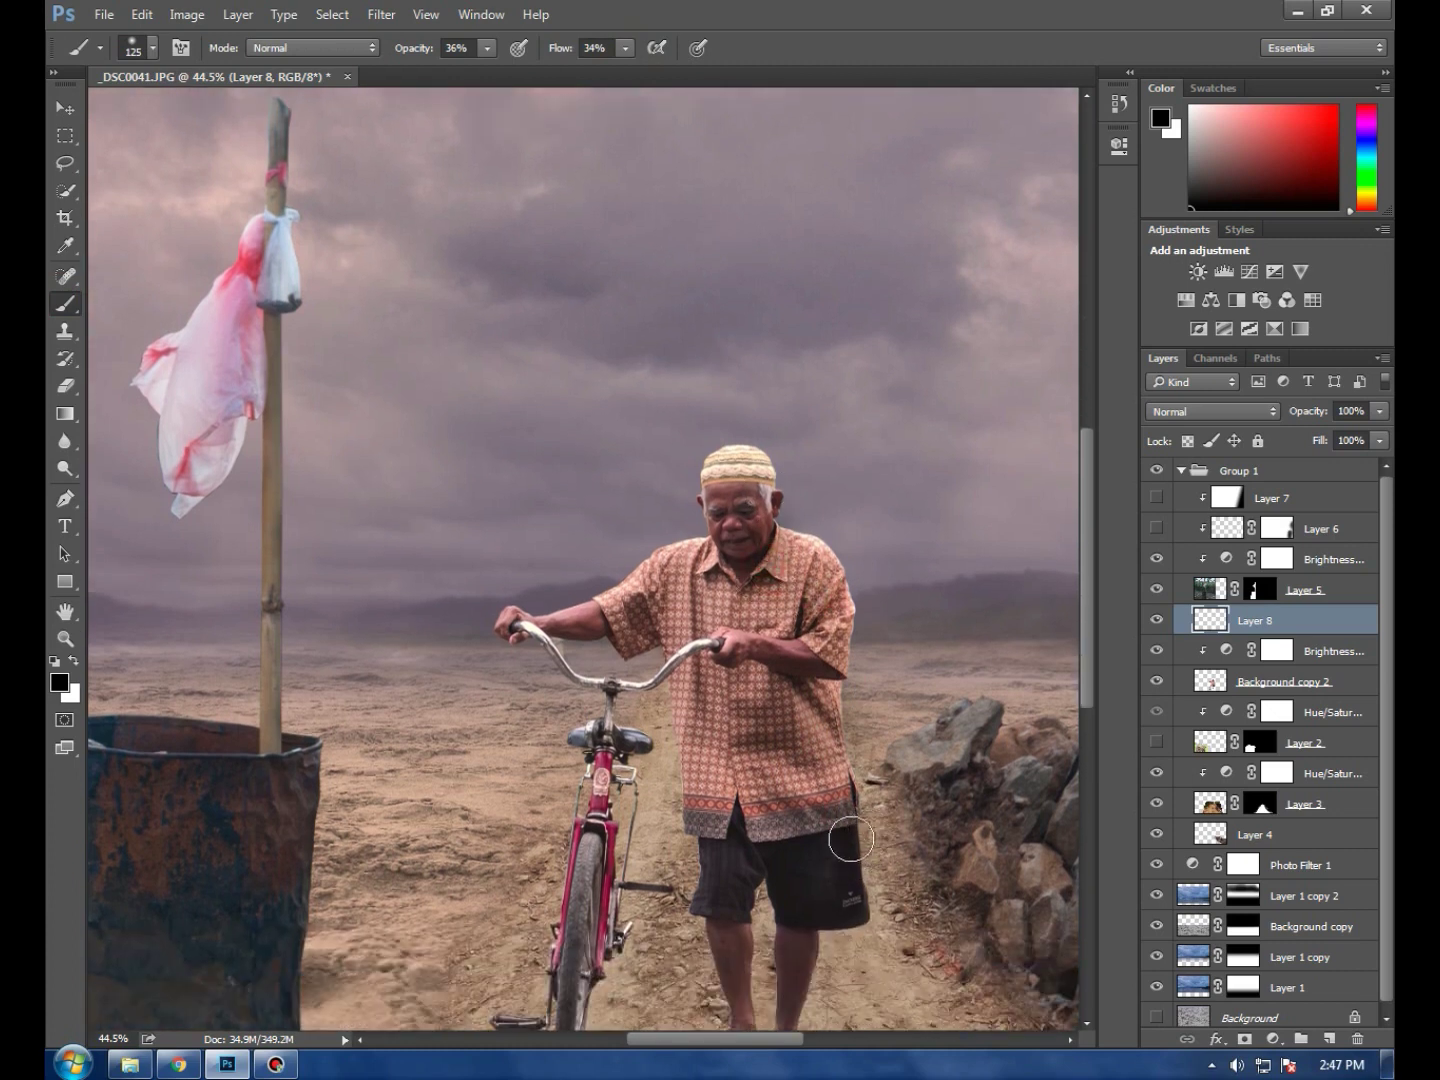
pyautogui.scroll(-2, 828, 905)
pyautogui.moveTo(817, 840); pyautogui.dragTo(801, 893)
pyautogui.click(812, 940)
pyautogui.moveTo(731, 808); pyautogui.dragTo(728, 722)
# Brush shading near the handlebar, on the shirt by the man's hand, and near the bike seat
pyautogui.scroll(1, 714, 577)
pyautogui.moveTo(633, 578); pyautogui.dragTo(590, 590)
pyautogui.scroll(4, 590, 600)
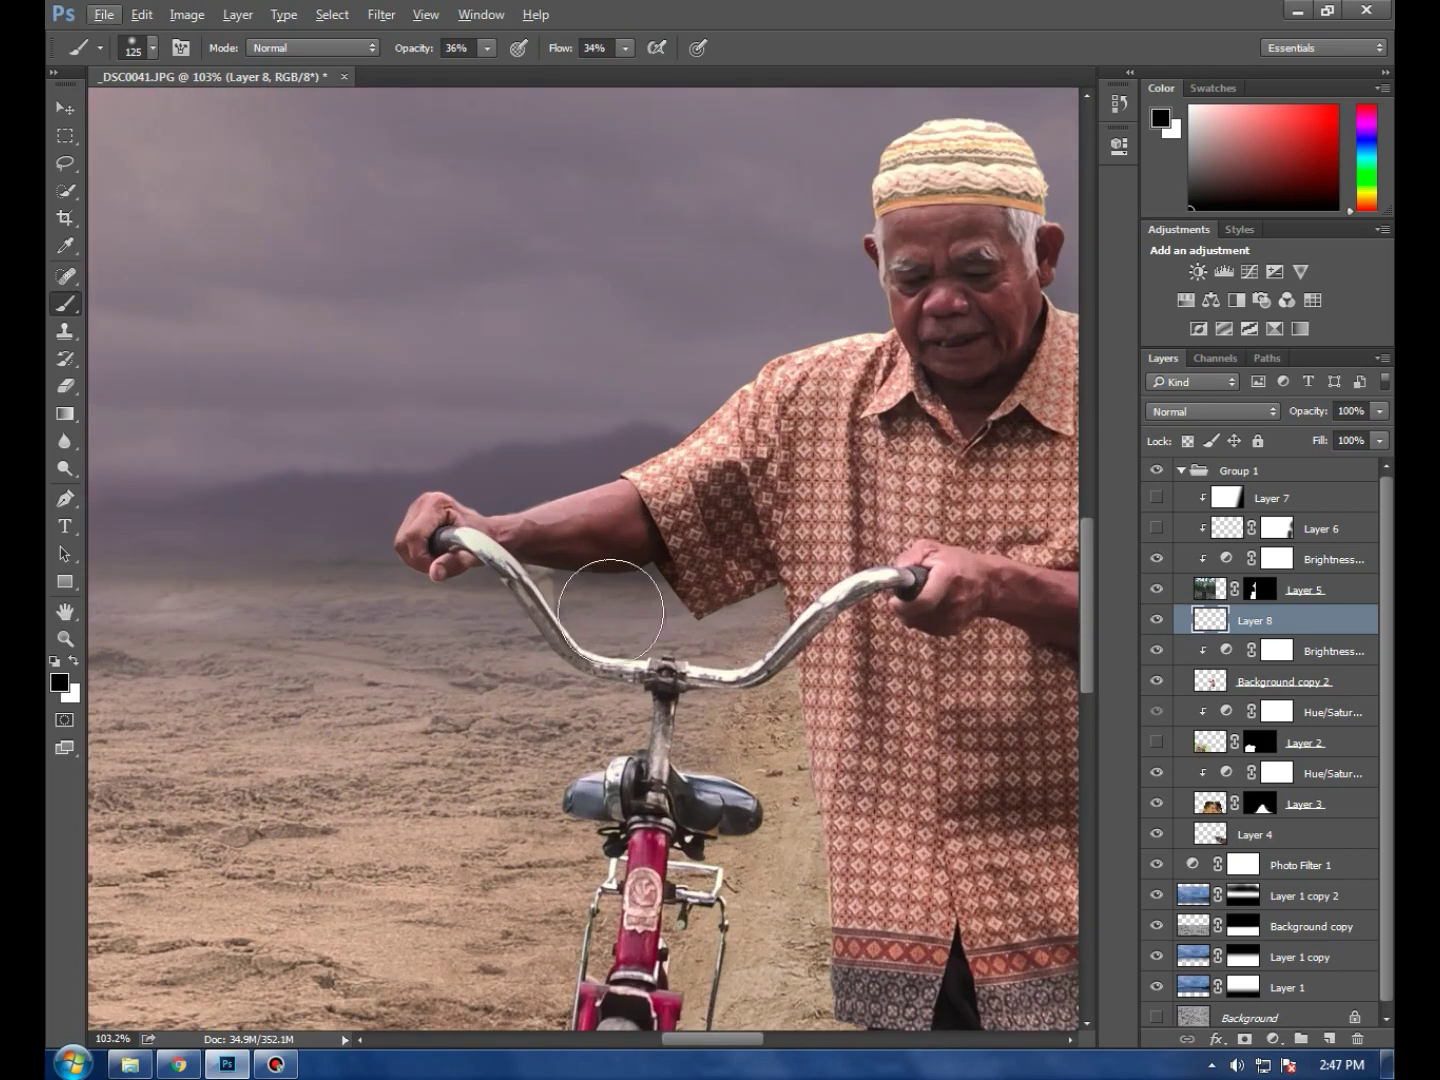
pyautogui.moveTo(905, 595); pyautogui.dragTo(953, 648)
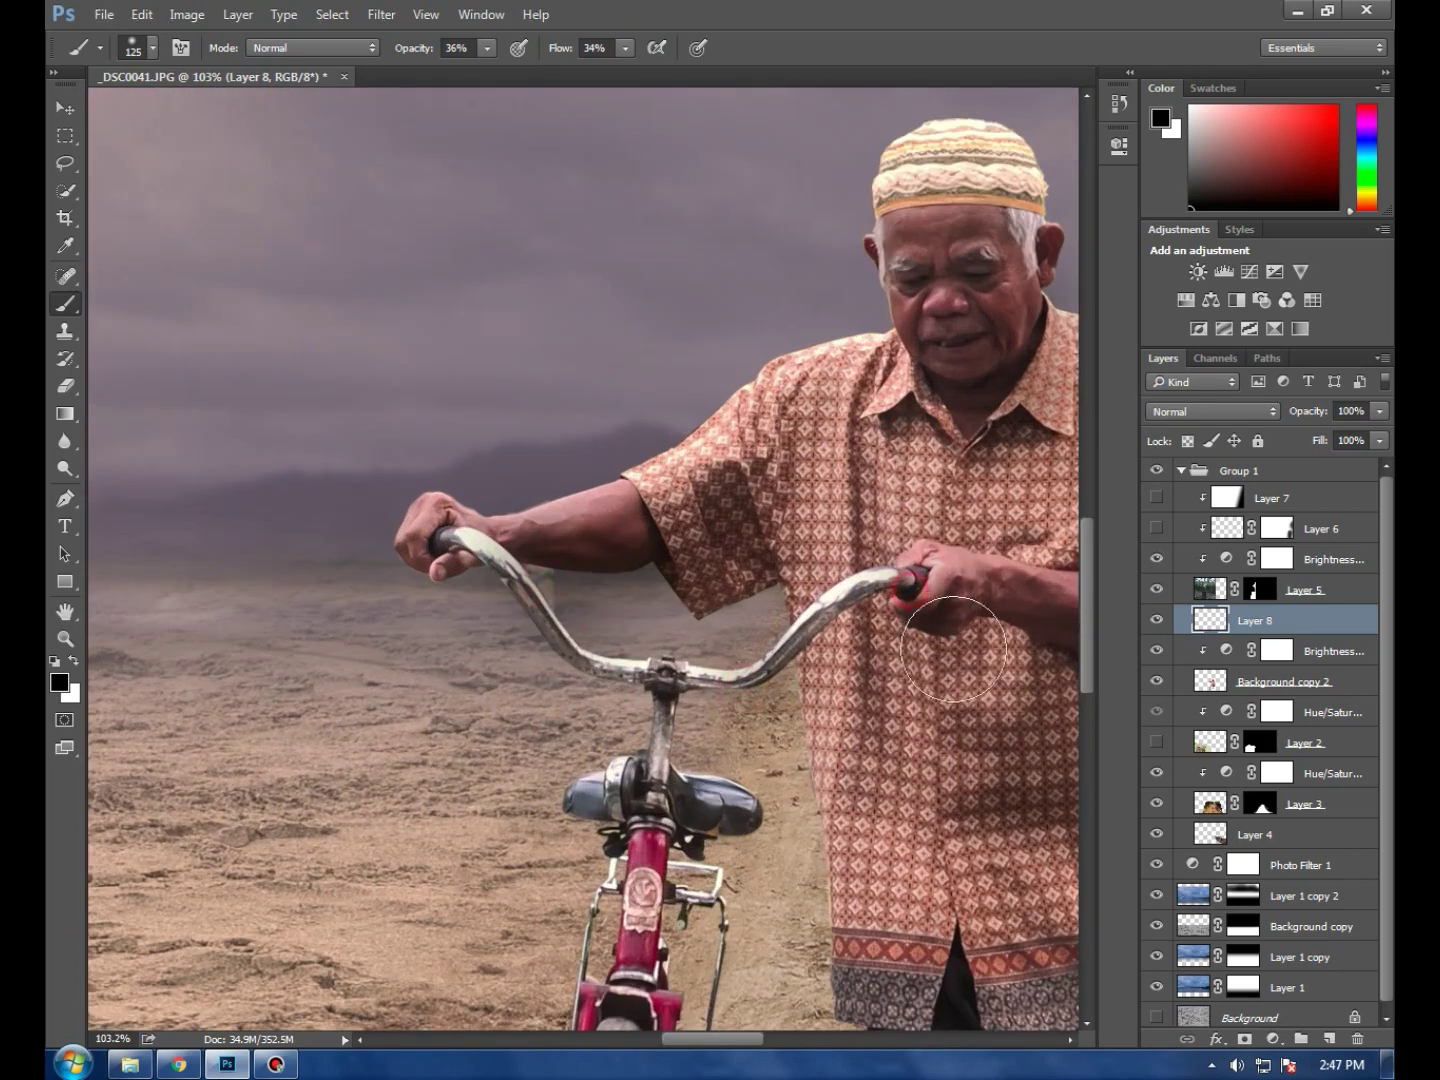
pyautogui.click(735, 877)
pyautogui.scroll(3, 537, 610)
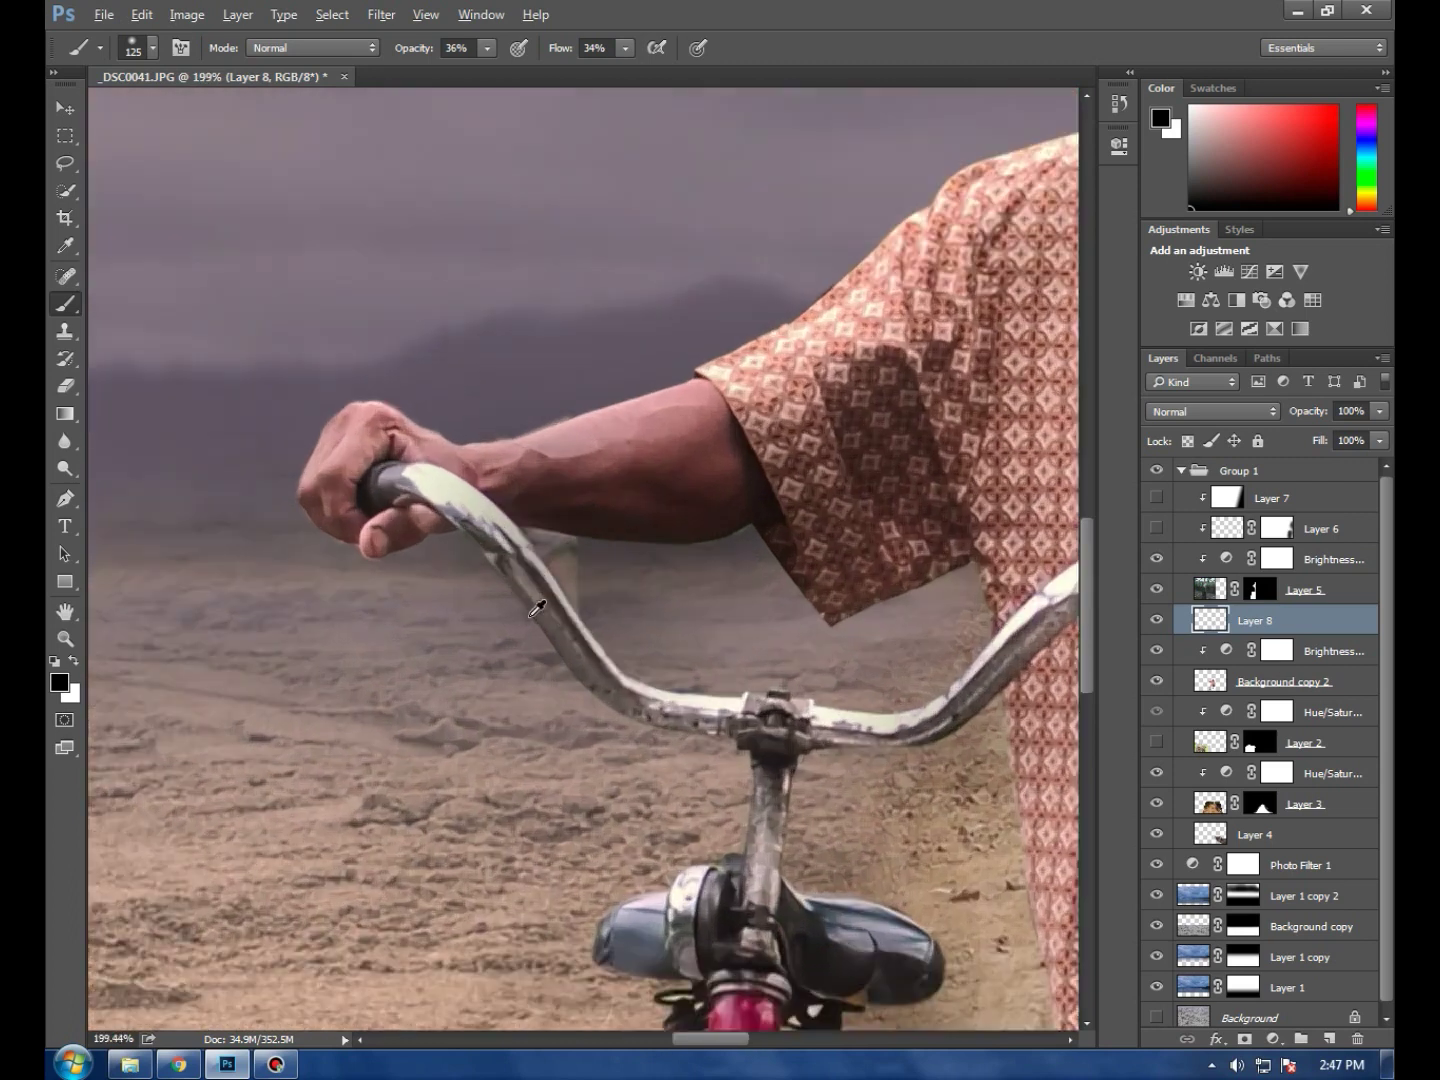
pyautogui.scroll(2, 537, 610)
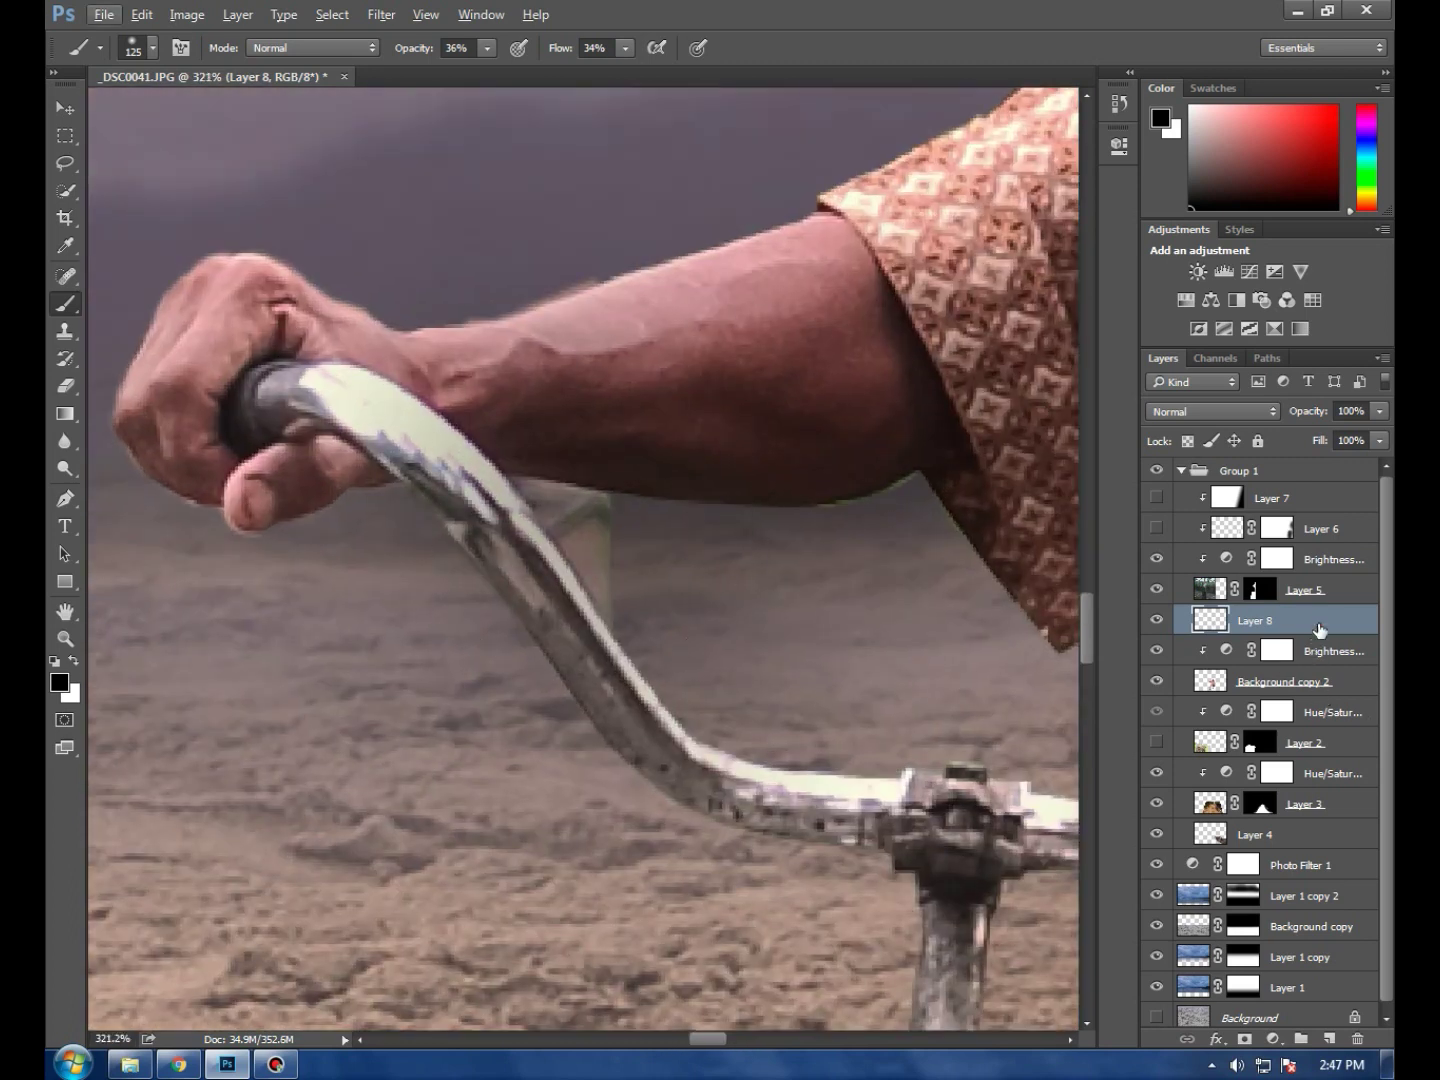
# Pen-trace the arm-handlebar triangle on Background copy 2 and hide it with an inverted layer mask
pyautogui.click(1265, 688)
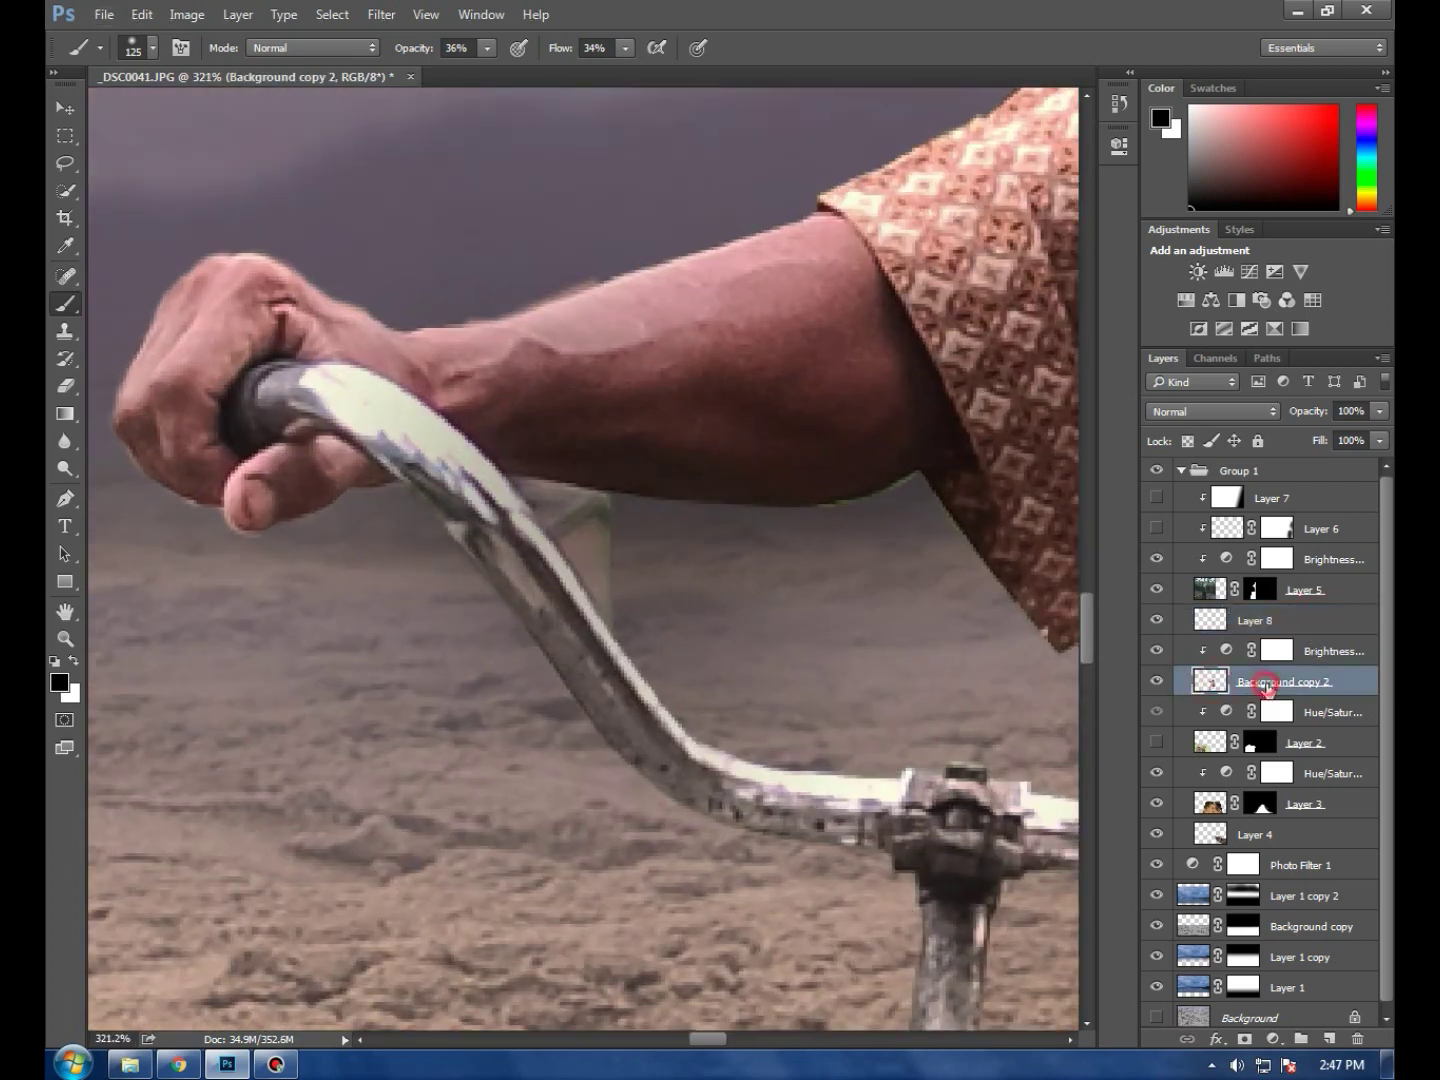
pyautogui.click(65, 498)
pyautogui.click(506, 475)
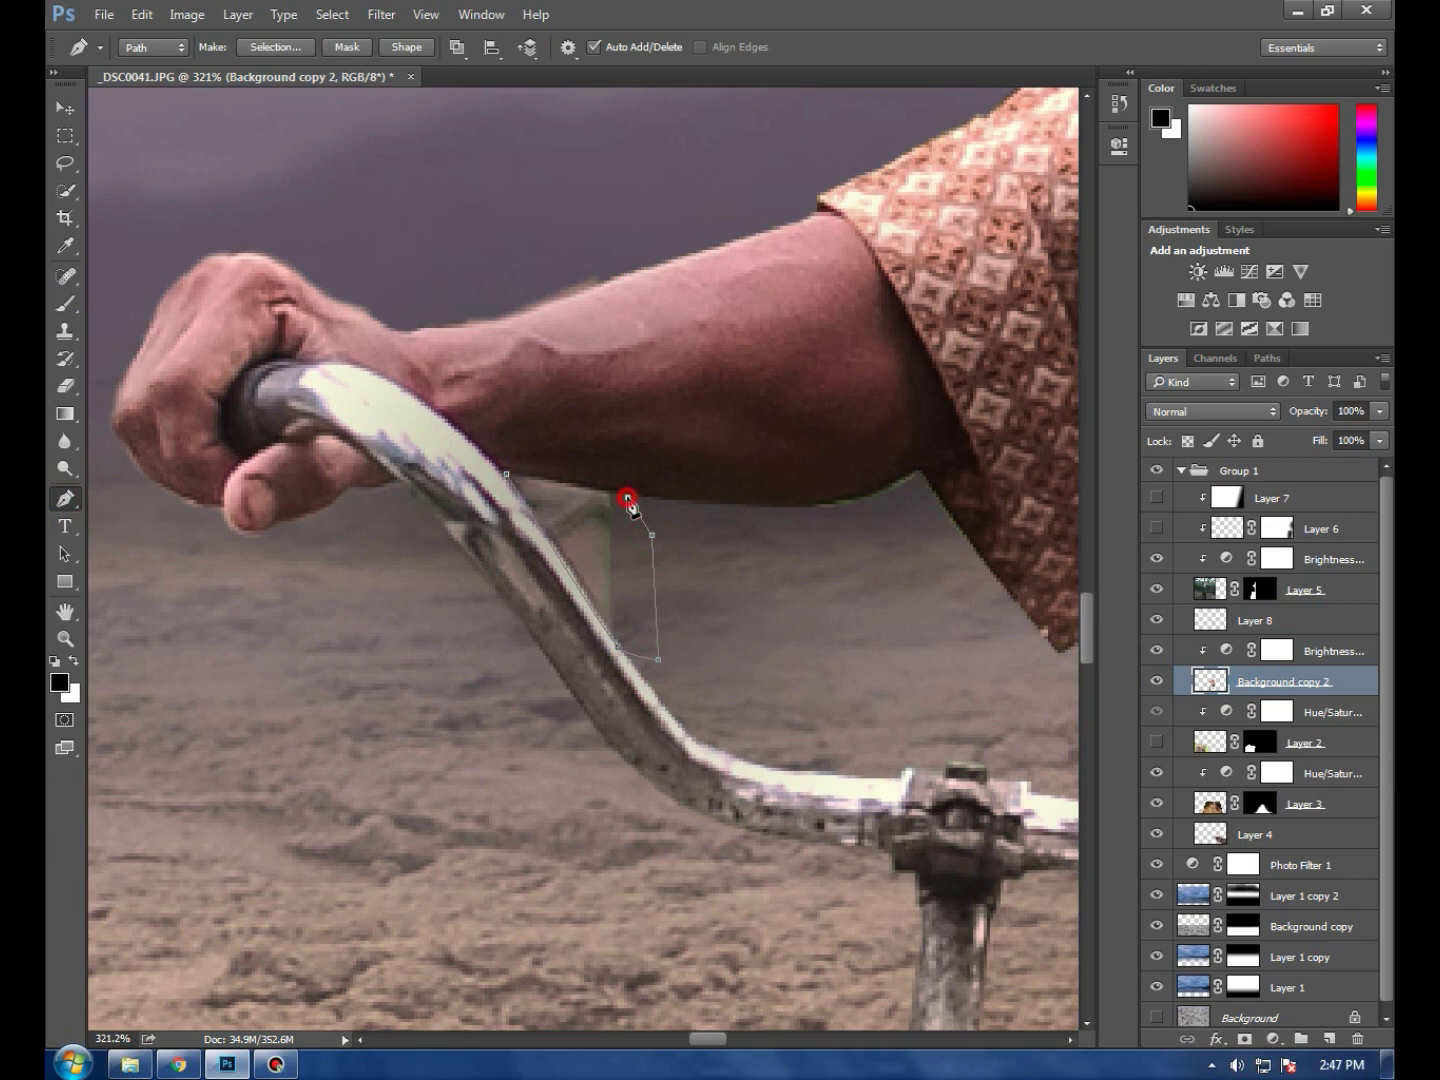
pyautogui.click(506, 475)
pyautogui.rightClick(556, 512)
pyautogui.click(633, 598)
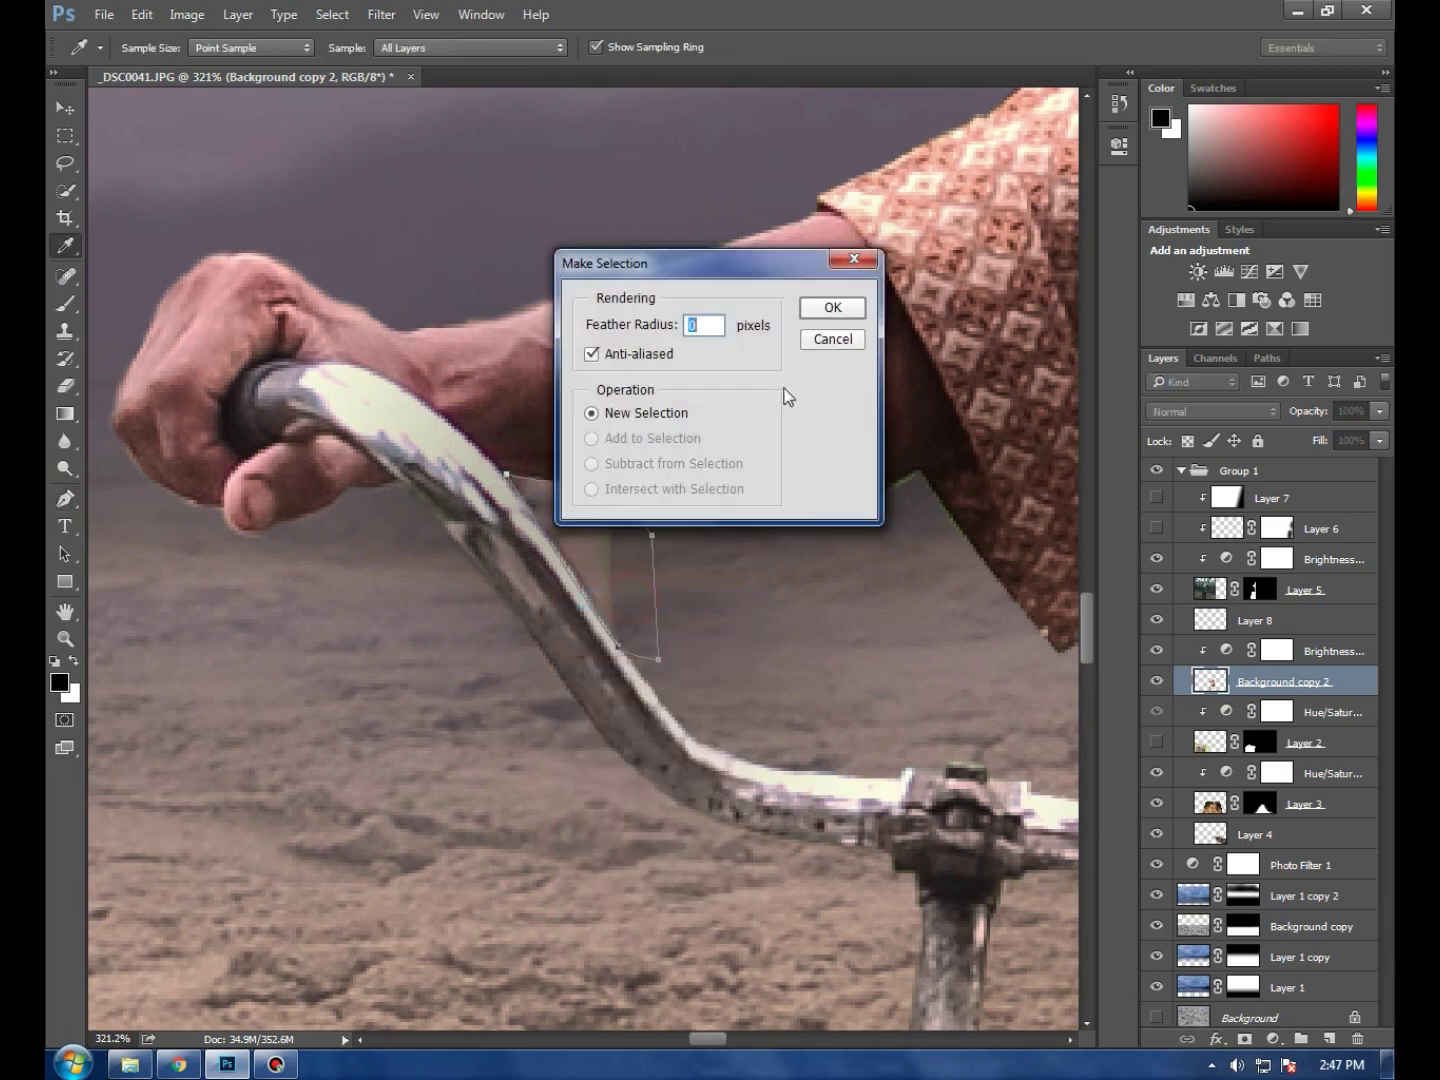
pyautogui.click(833, 308)
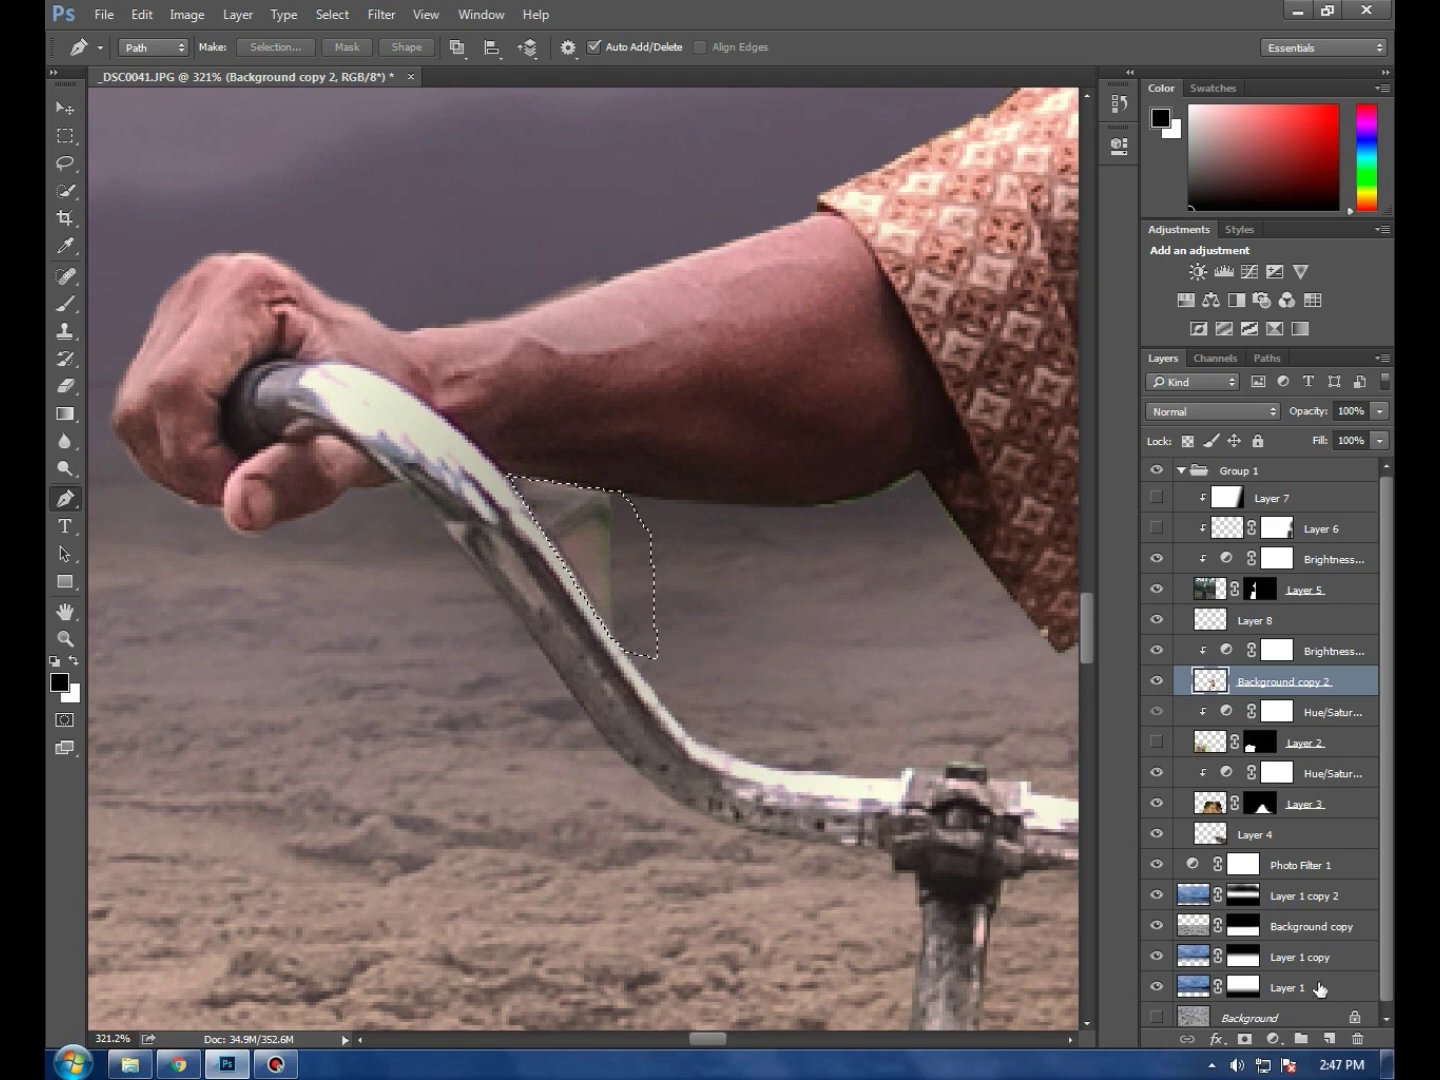
pyautogui.click(1244, 1039)
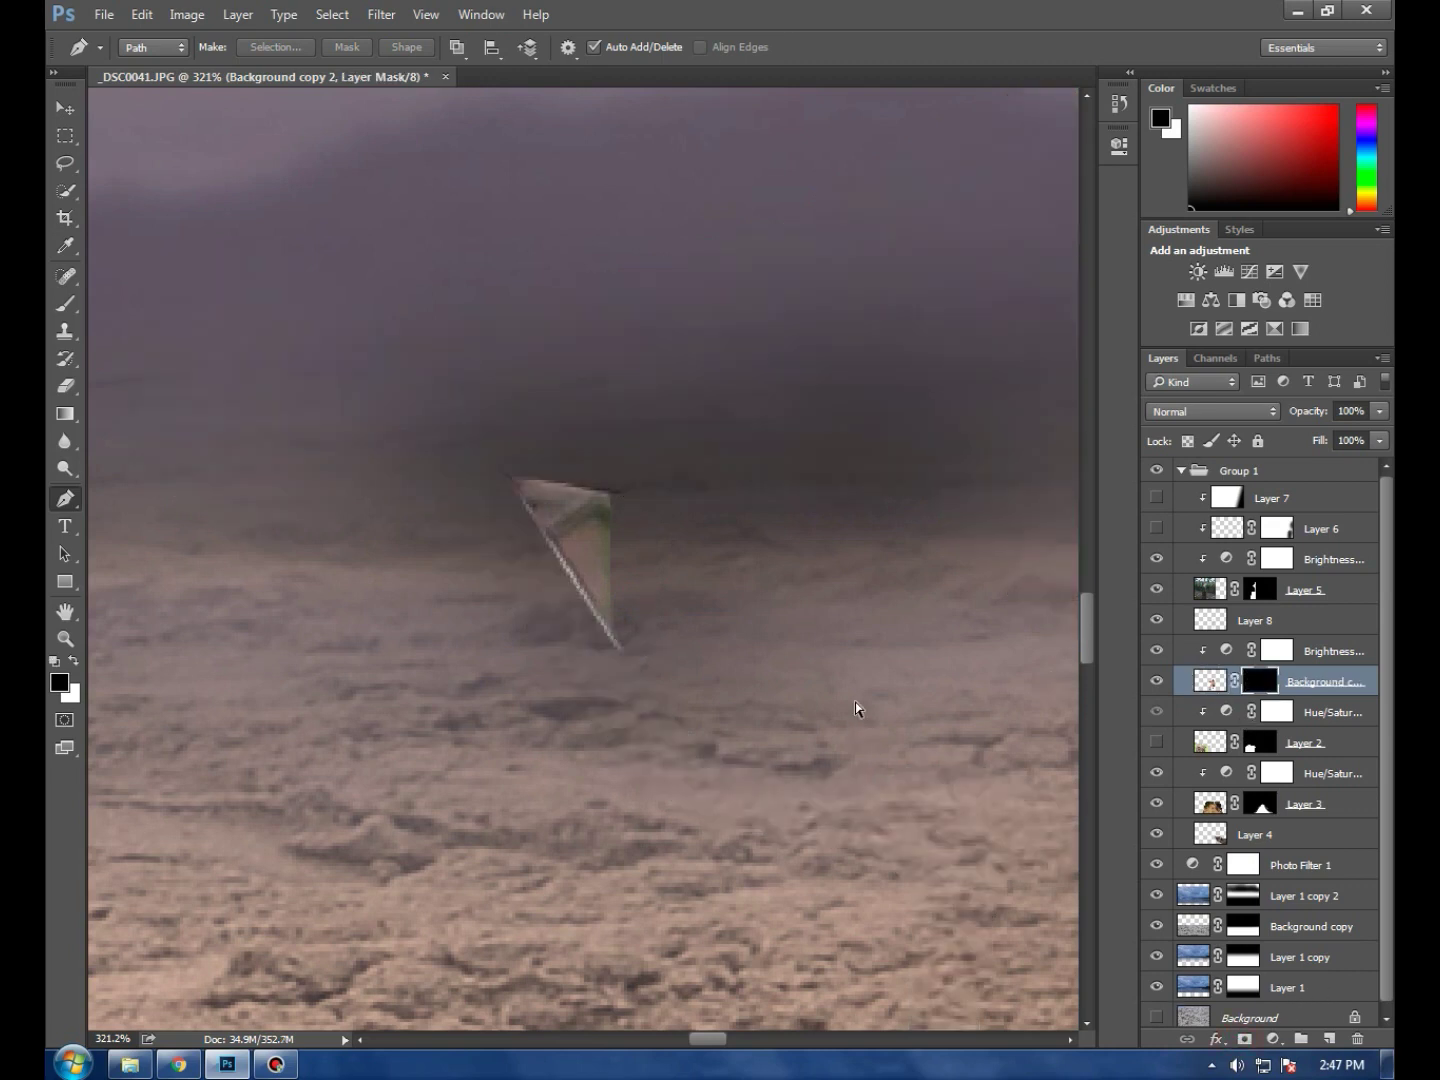
pyautogui.hotkey('ctrl', 'i')
# Make Layer 8 the working layer and return to the Brush tool
pyautogui.scroll(-5, 811, 688)
pyautogui.scroll(-3, 830, 675)
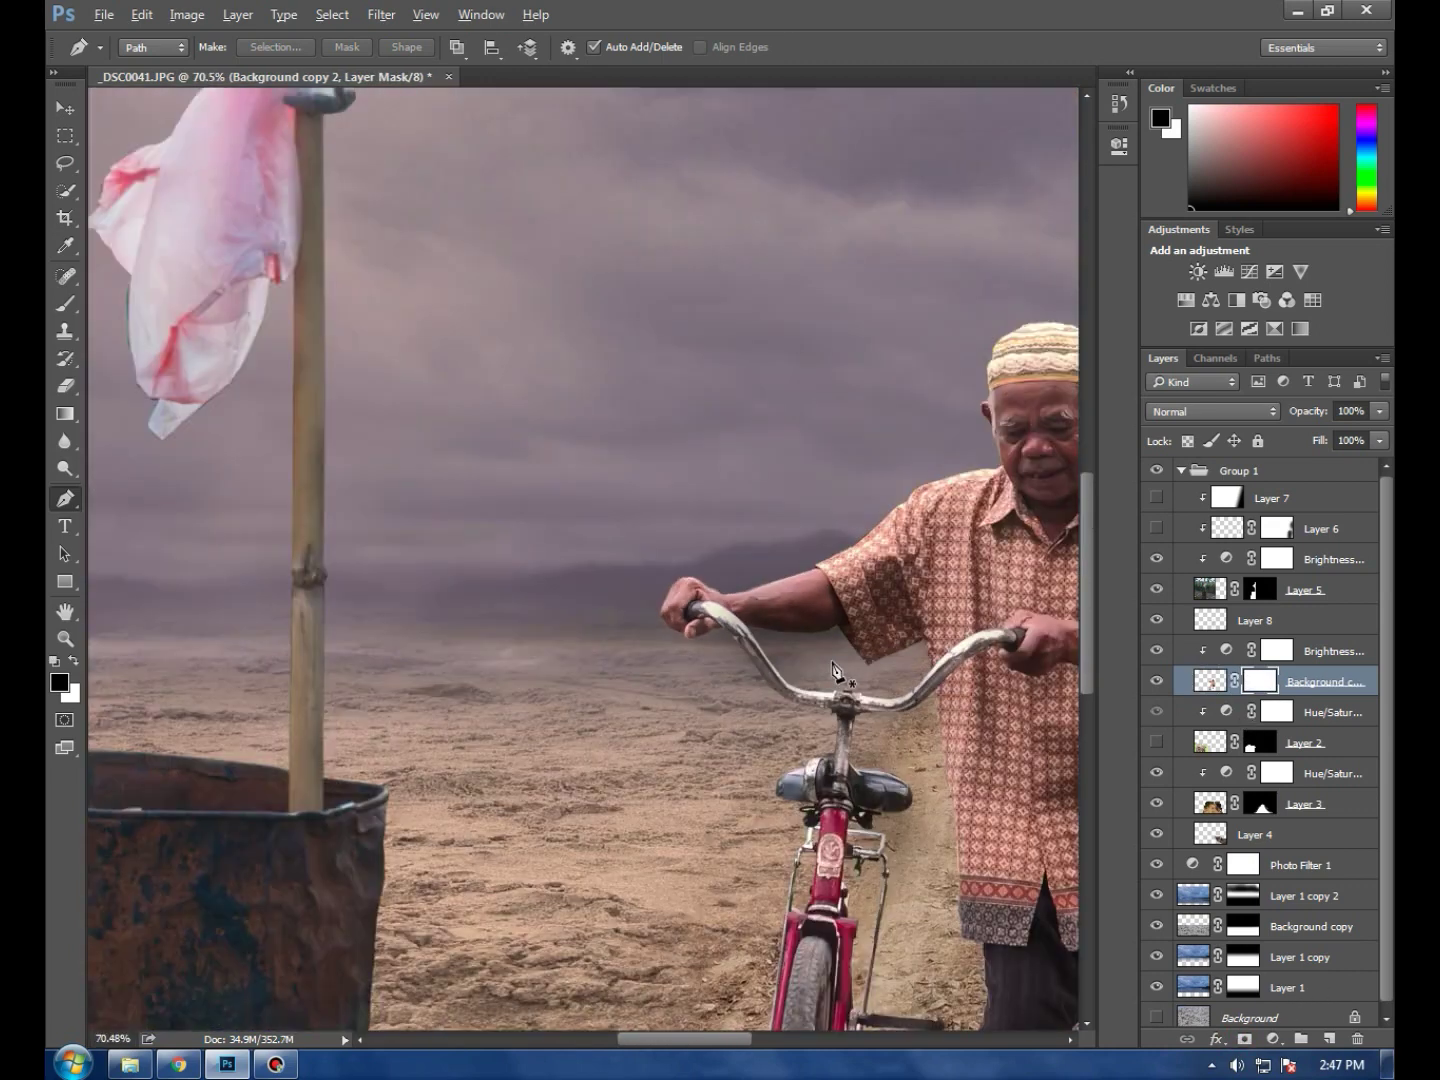
pyautogui.scroll(-3, 890, 680)
pyautogui.scroll(-2, 942, 716)
pyautogui.scroll(-1, 942, 716)
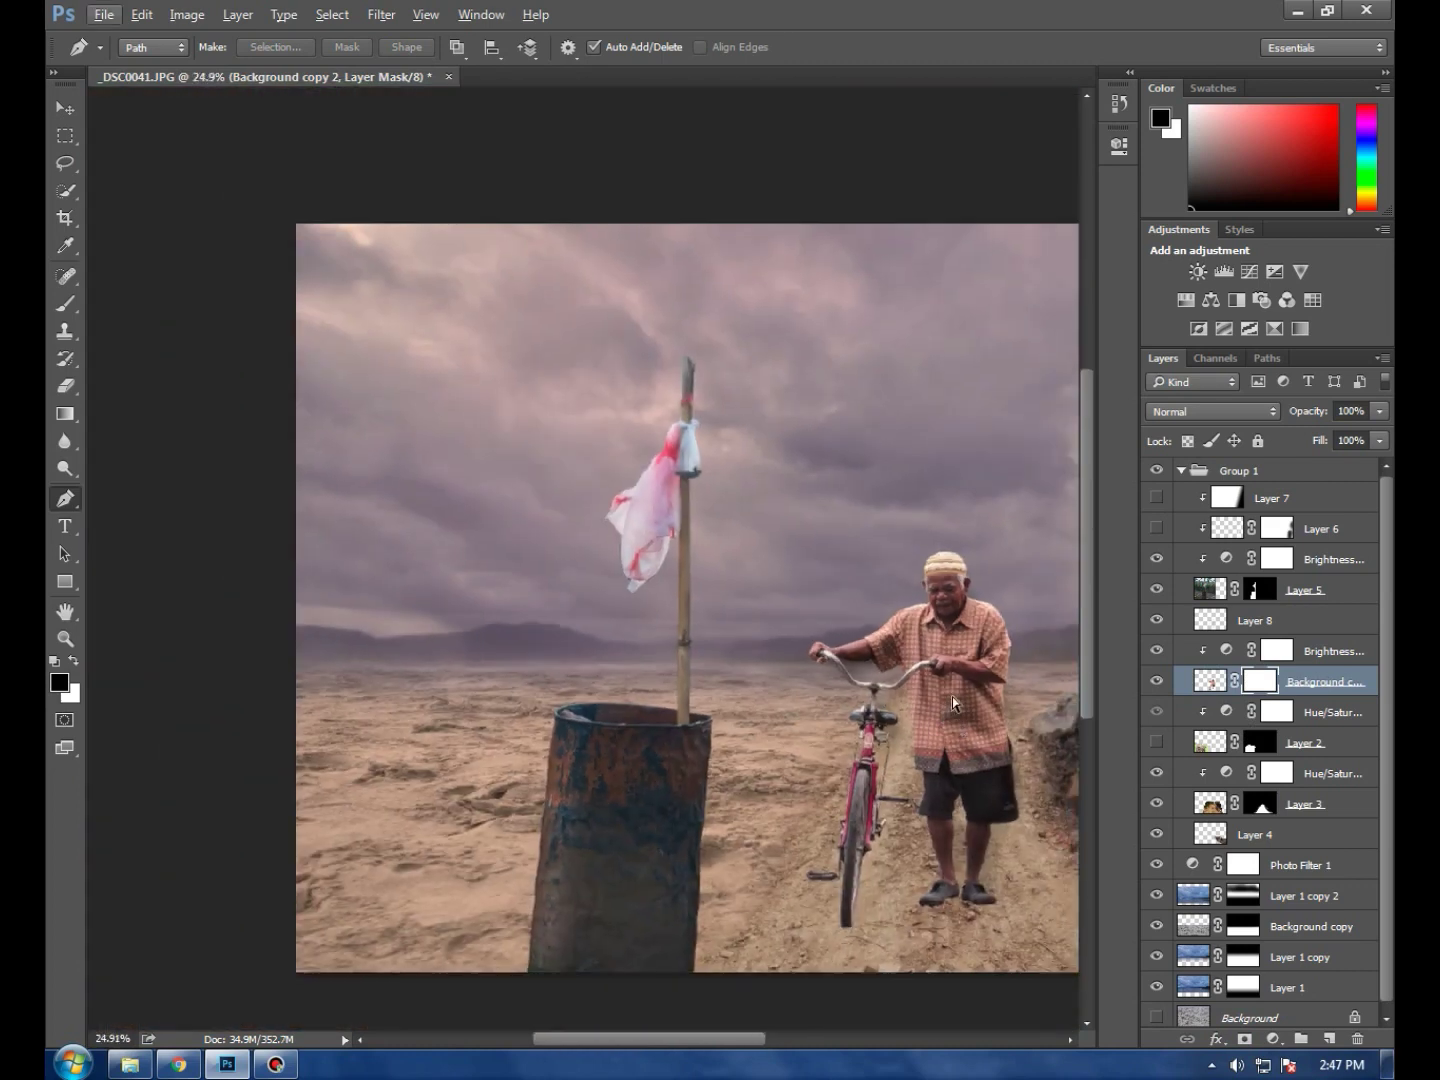
pyautogui.scroll(-1, 1287, 724)
pyautogui.click(1268, 614)
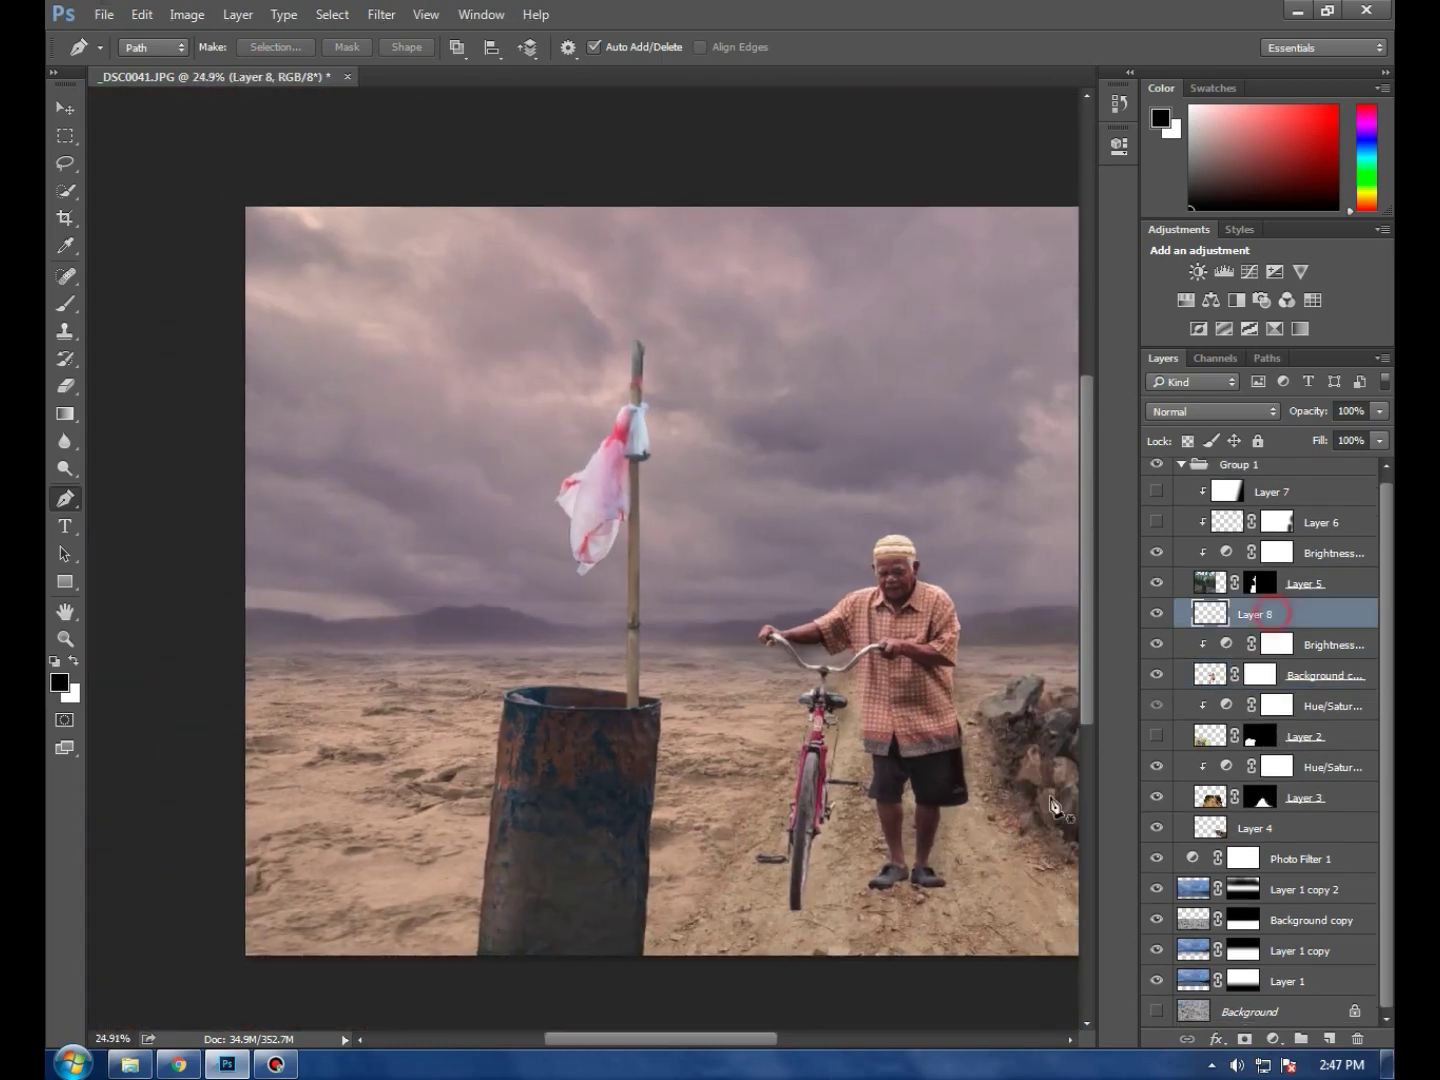
pyautogui.scroll(2, 705, 697)
pyautogui.scroll(2, 705, 697)
pyautogui.scroll(1, 705, 697)
pyautogui.scroll(1, 705, 697)
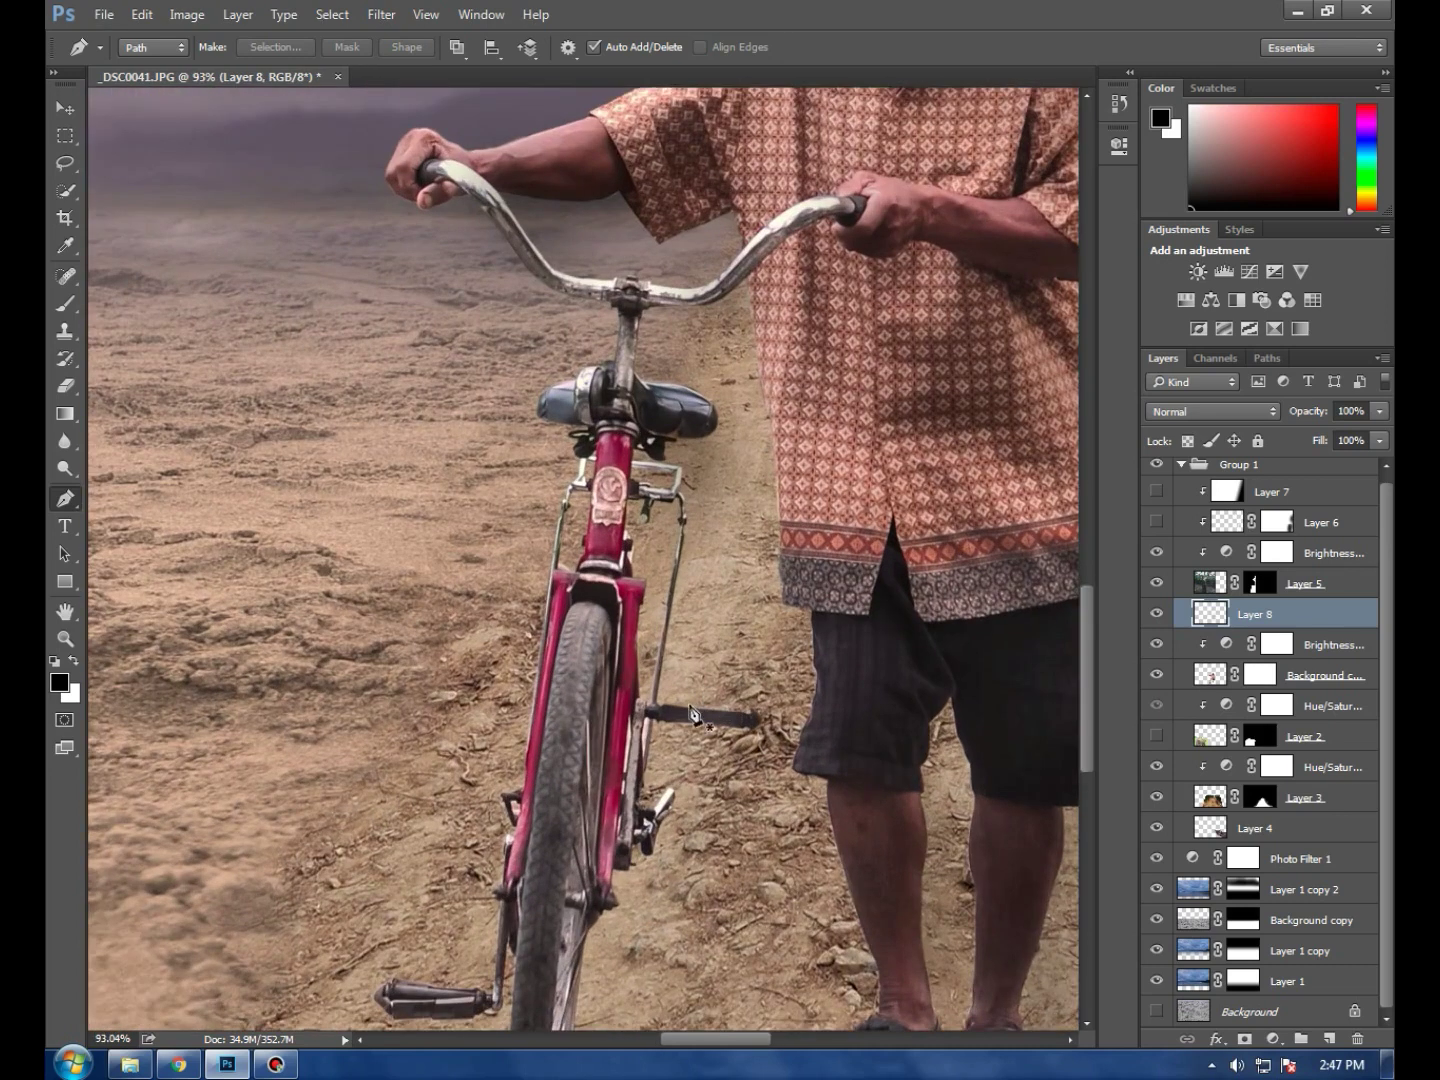
pyautogui.scroll(1, 705, 697)
pyautogui.click(60, 388)
pyautogui.click(65, 303)
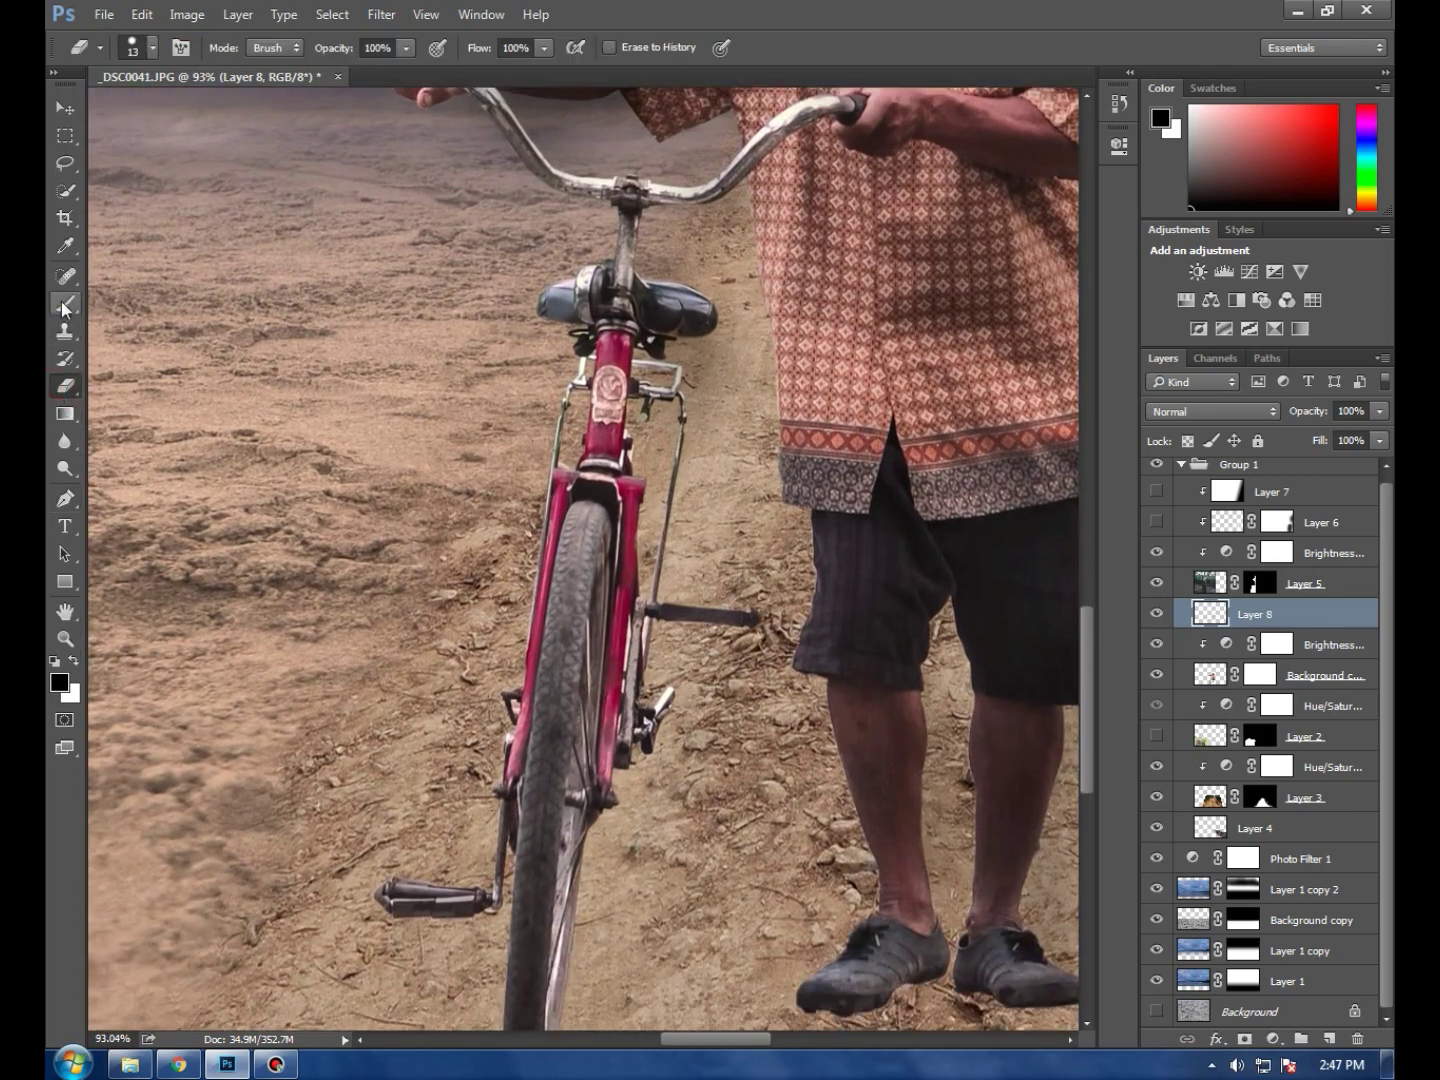
# Paint soft ground shadows around the bicycle's front fork, pedal and seat
pyautogui.moveTo(644, 750); pyautogui.dragTo(563, 992)
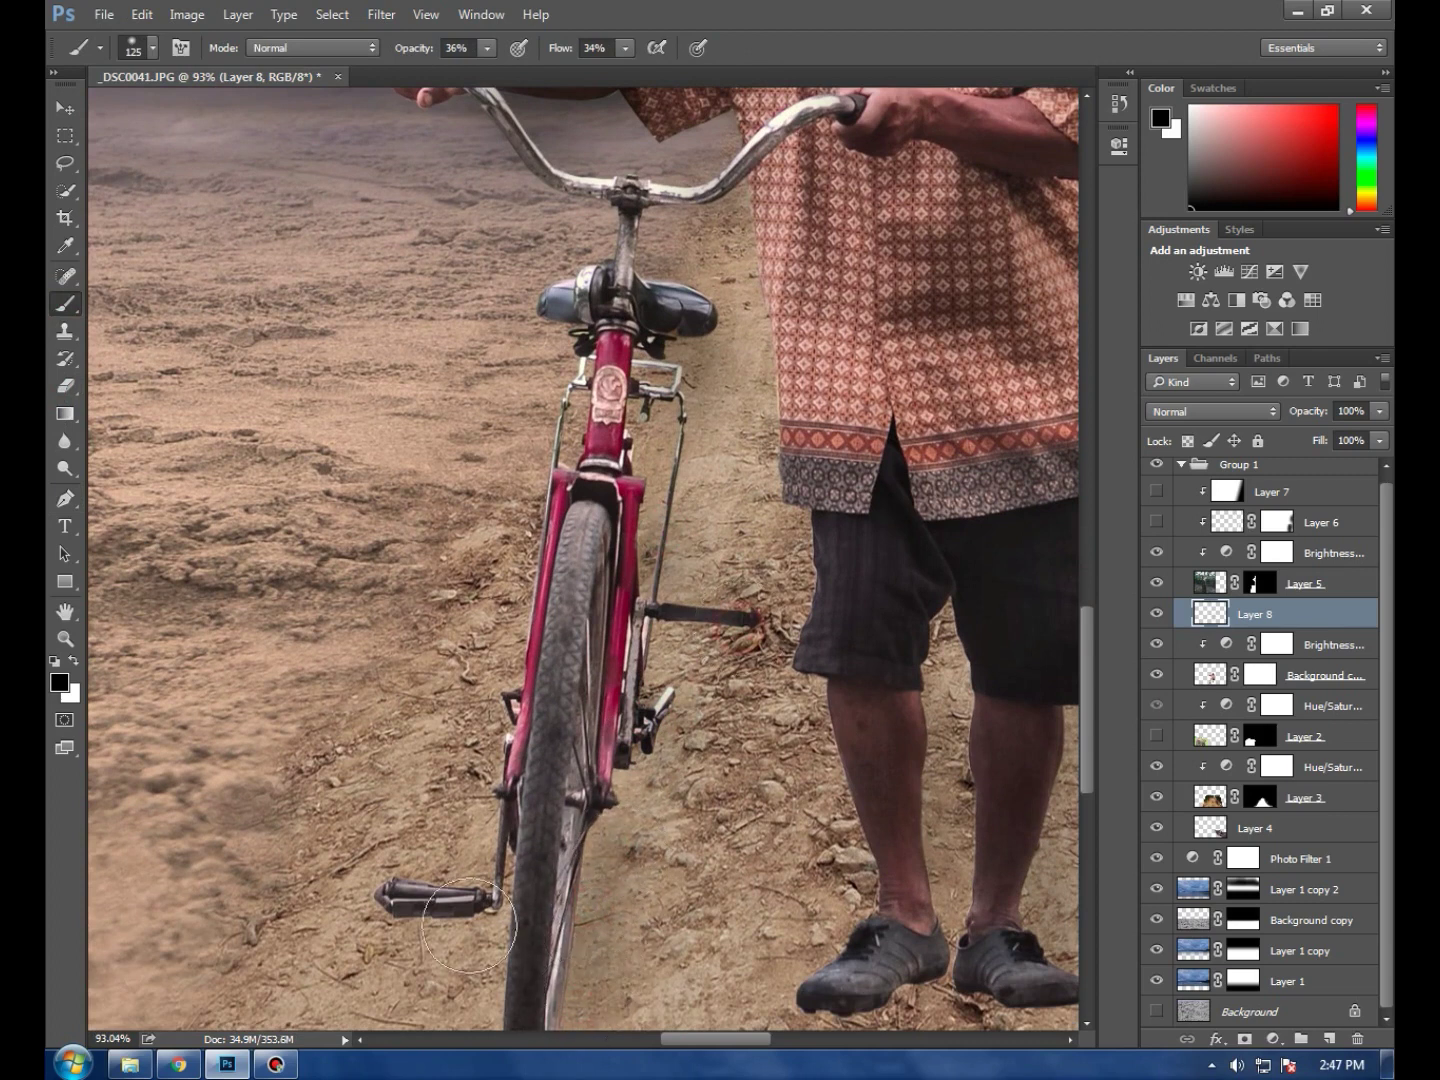
pyautogui.click(420, 932)
pyautogui.click(660, 312)
pyautogui.scroll(3, 706, 502)
pyautogui.click(700, 311)
# Dab shading on the man's legs and shorts, and darken the ground beside his shoe
pyautogui.click(912, 750)
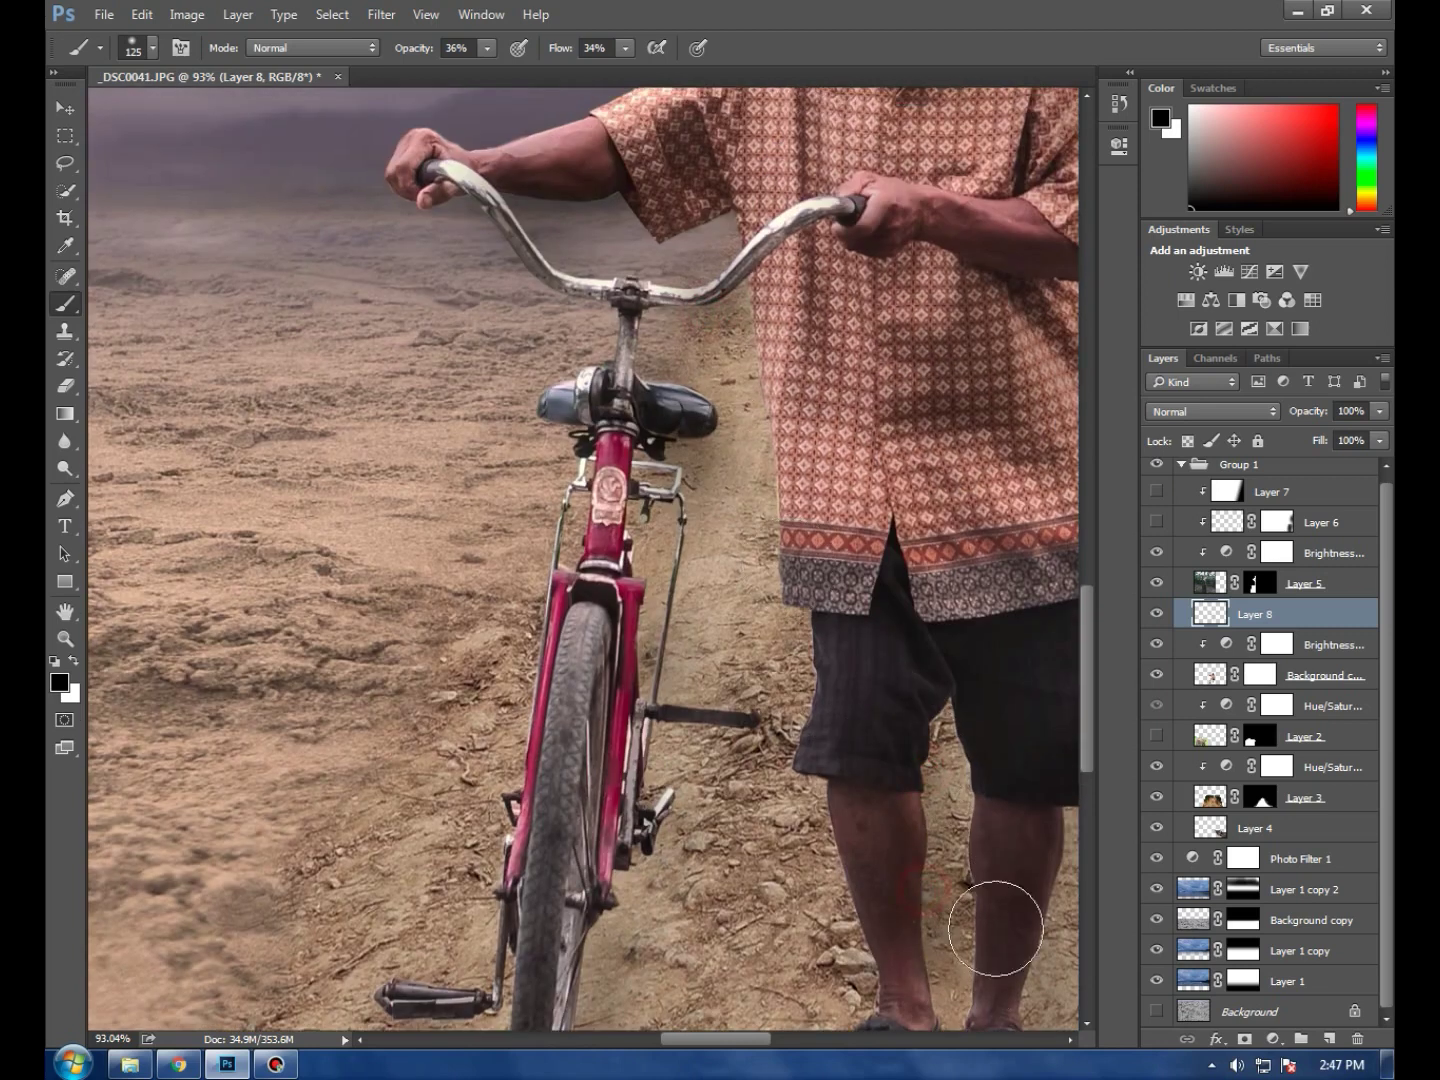
pyautogui.moveTo(1003, 926); pyautogui.dragTo(888, 811)
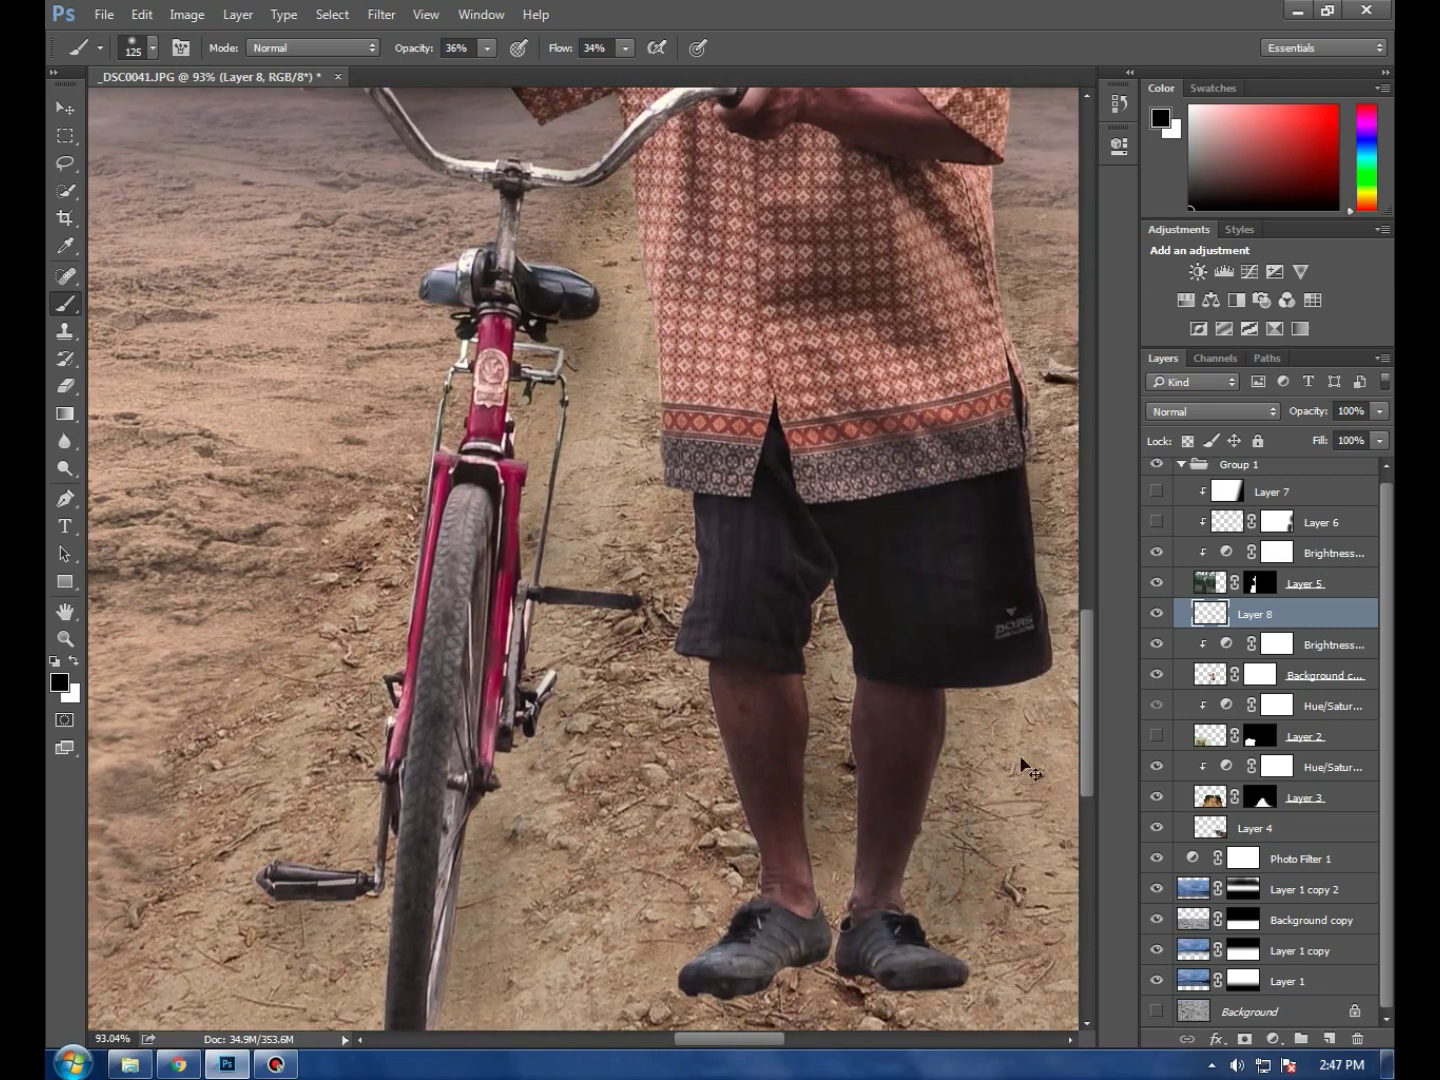
pyautogui.click(1028, 657)
pyautogui.click(952, 781)
pyautogui.click(950, 946)
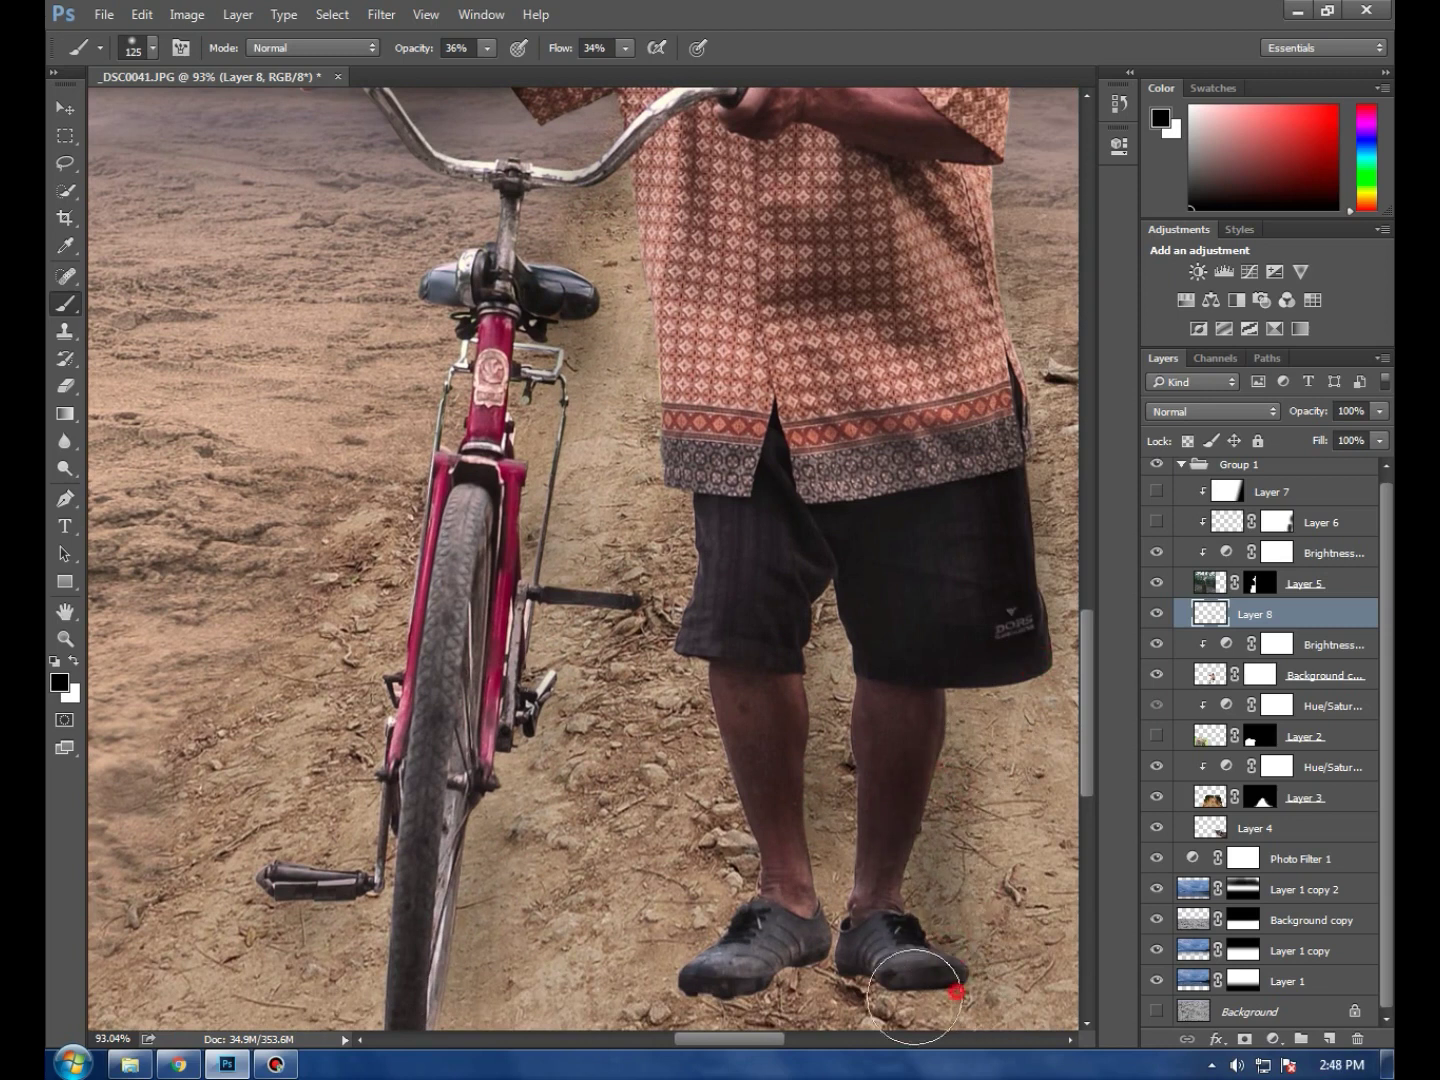
# Deepen the shading on both of the man's sleeves
pyautogui.scroll(5, 916, 487)
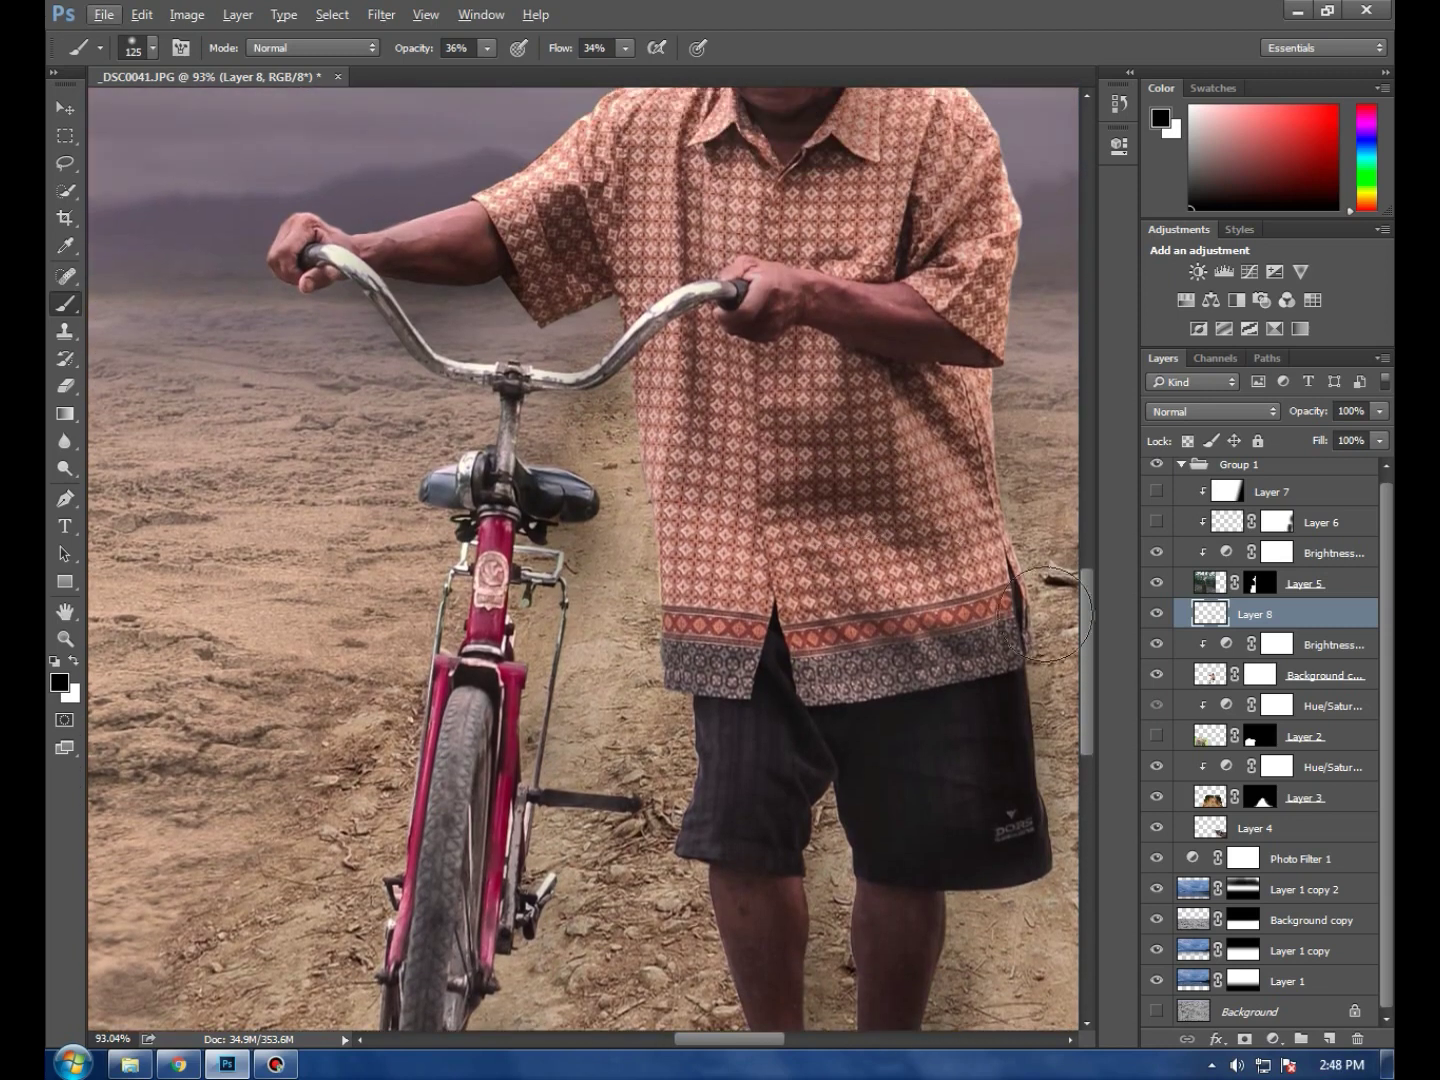
pyautogui.scroll(3, 1020, 600)
pyautogui.click(935, 425)
pyautogui.click(475, 360)
pyautogui.scroll(4, 620, 390)
pyautogui.click(556, 443)
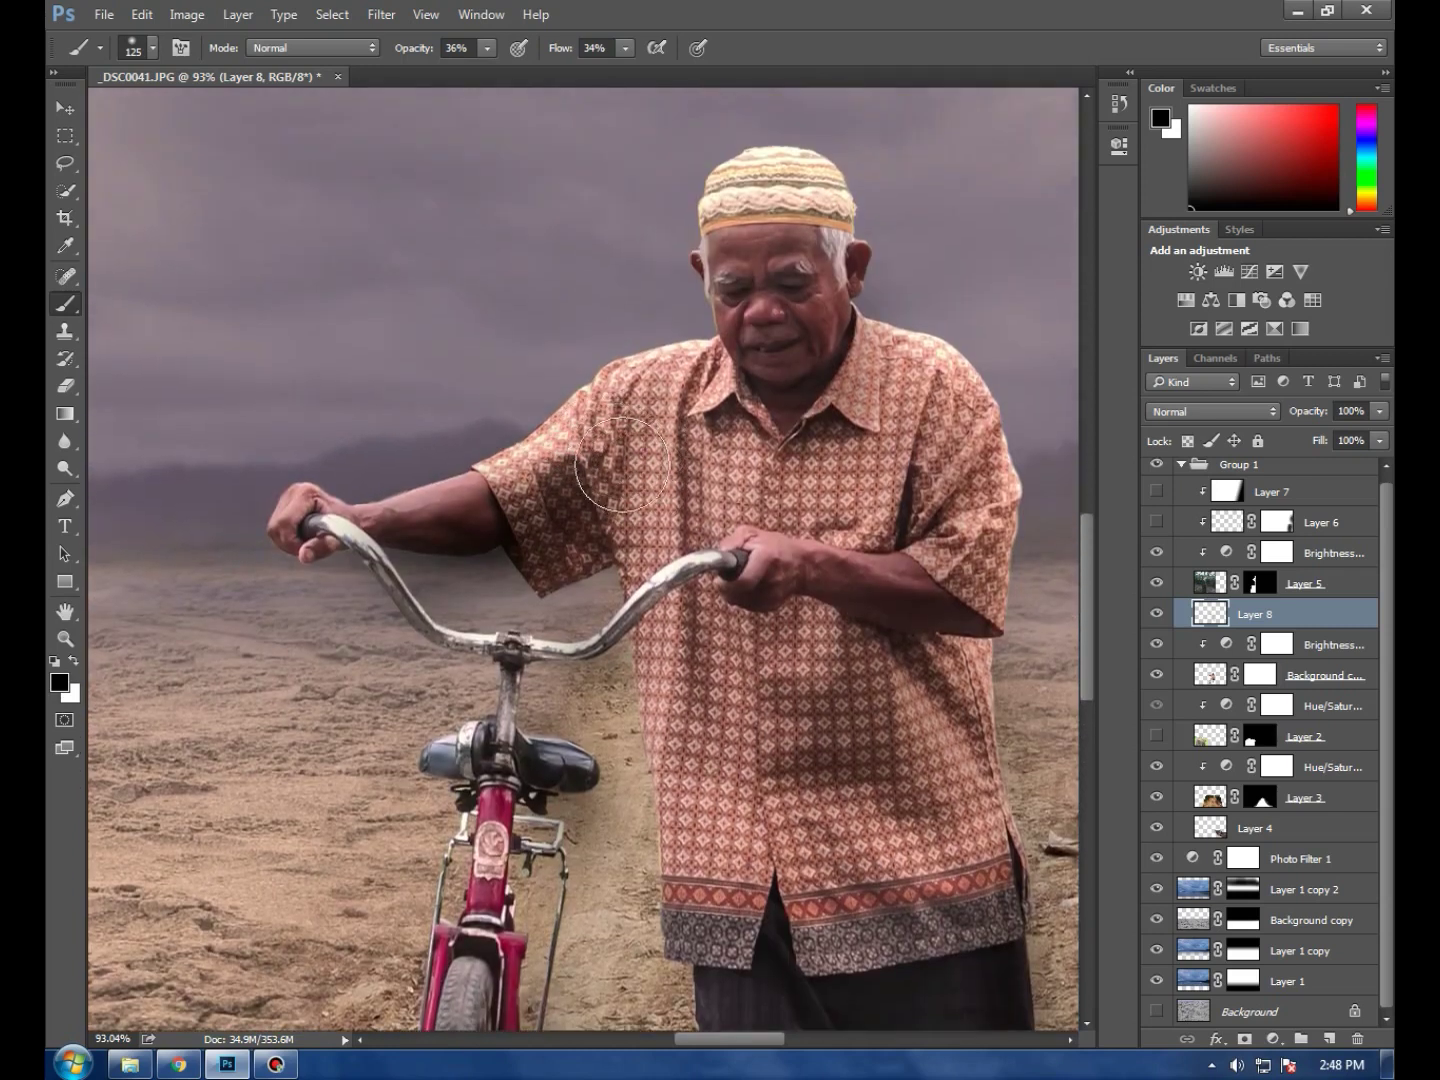
# Make Layer 8 a clipping mask on the layer beneath it
pyautogui.rightClick(1262, 612)
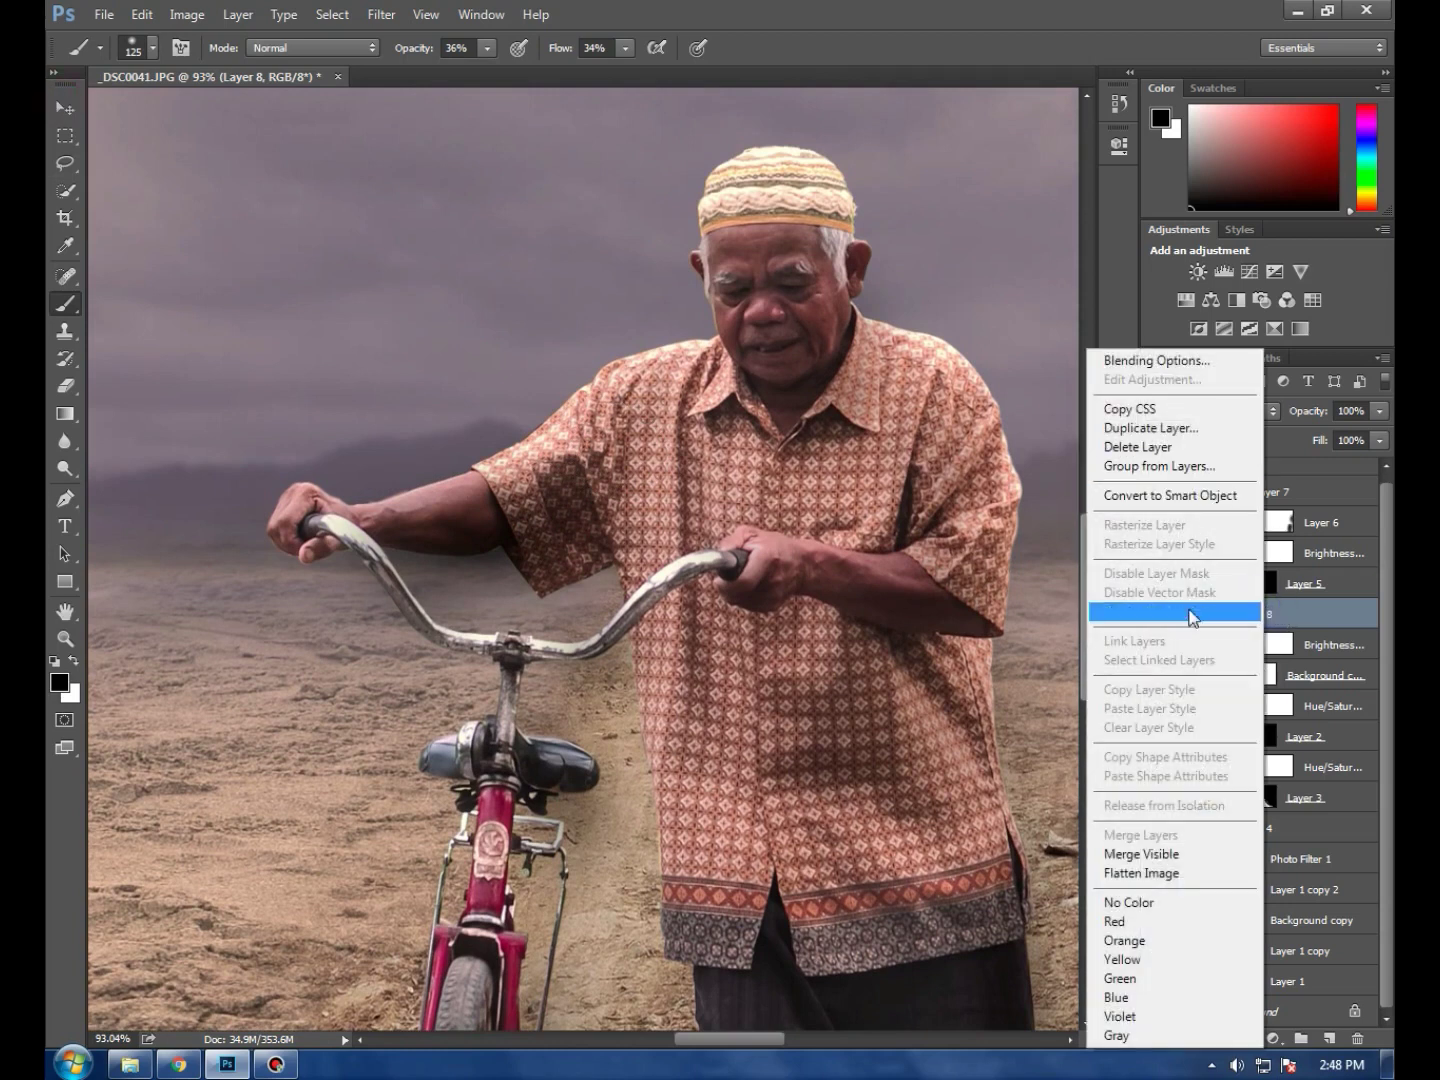
pyautogui.click(1188, 611)
pyautogui.scroll(-3, 789, 517)
pyautogui.scroll(-2, 780, 505)
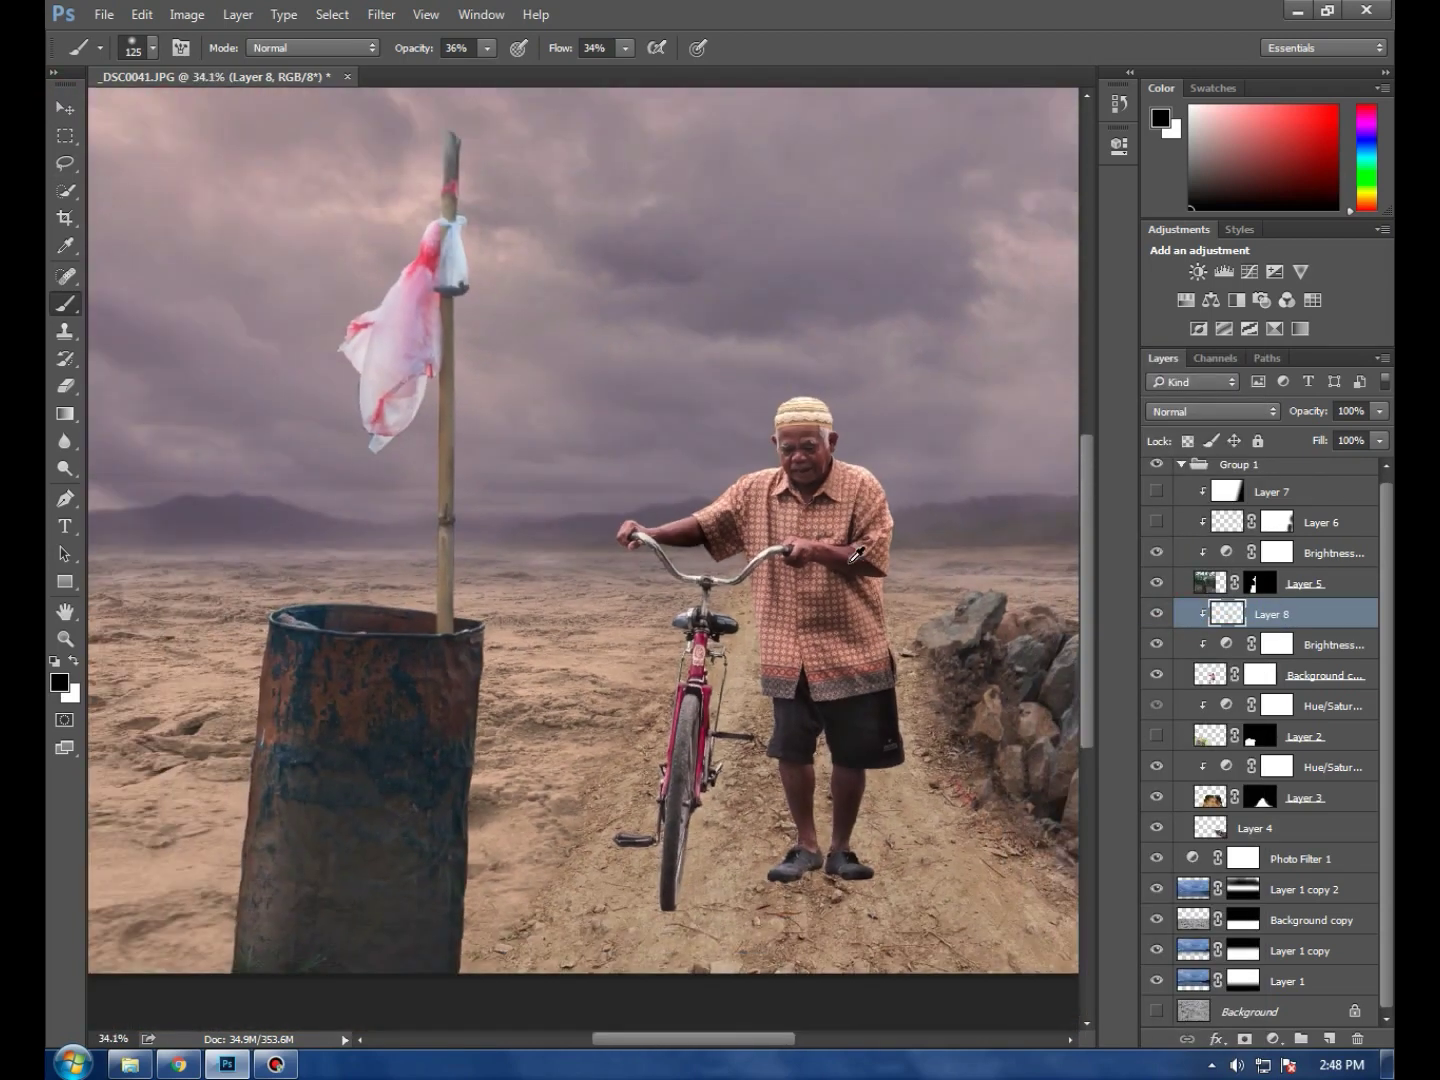
pyautogui.scroll(-2, 765, 480)
pyautogui.scroll(1, 740, 500)
pyautogui.scroll(-1, 718, 518)
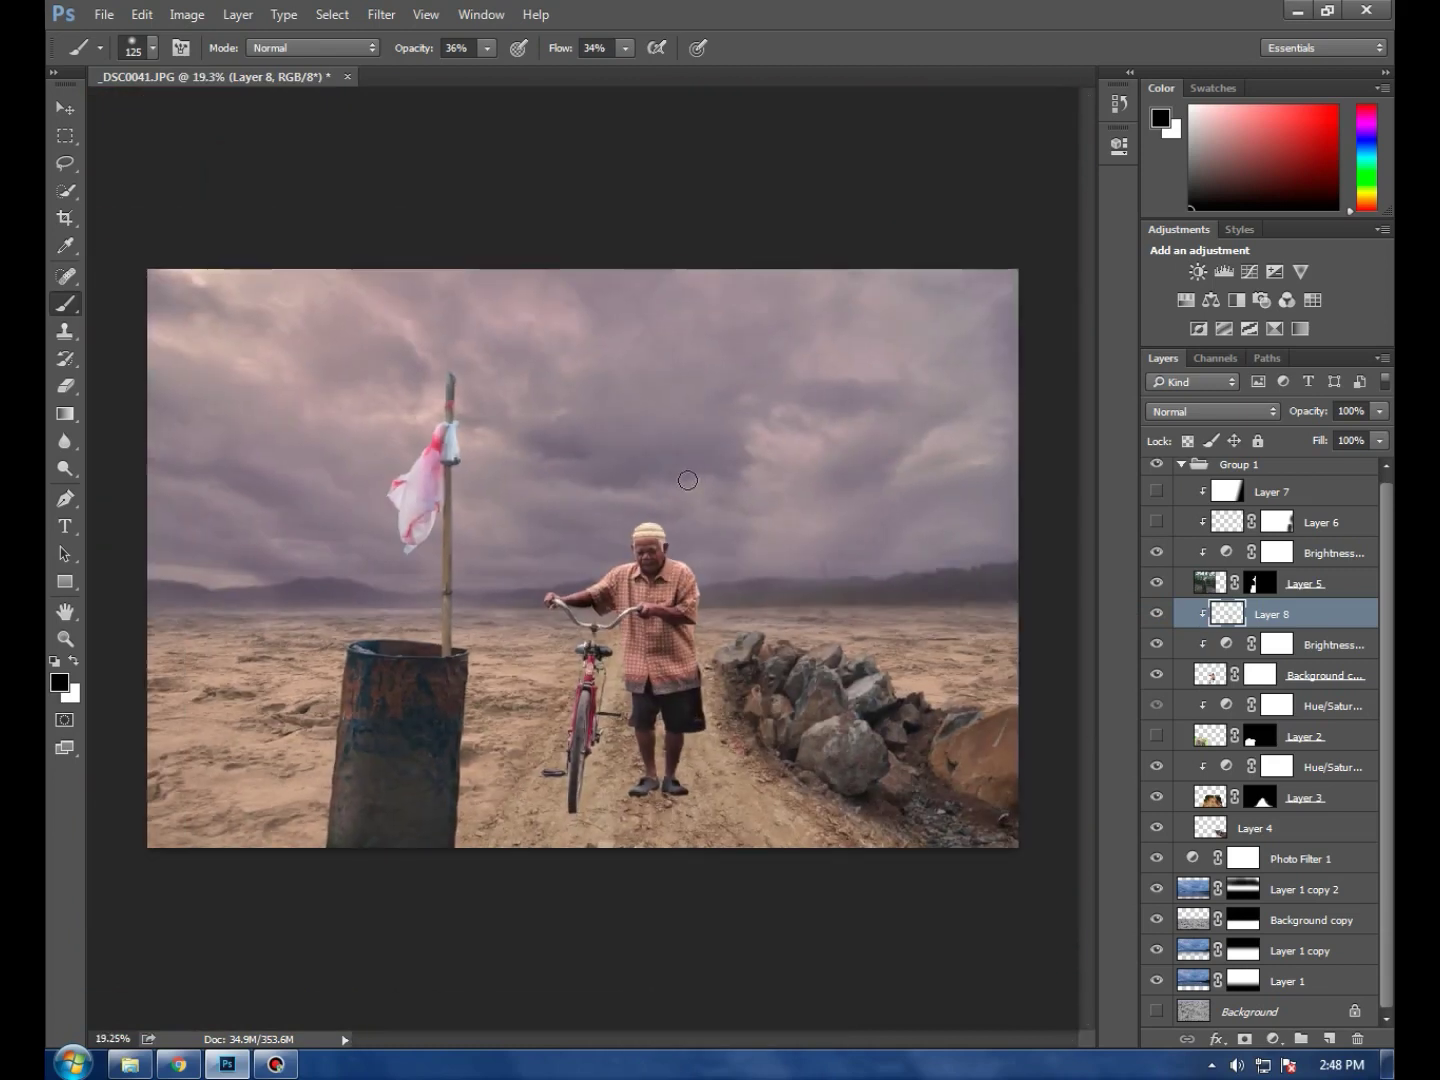
# Switch to the Move tool and make the barrel's Layer 5 active
pyautogui.click(62, 108)
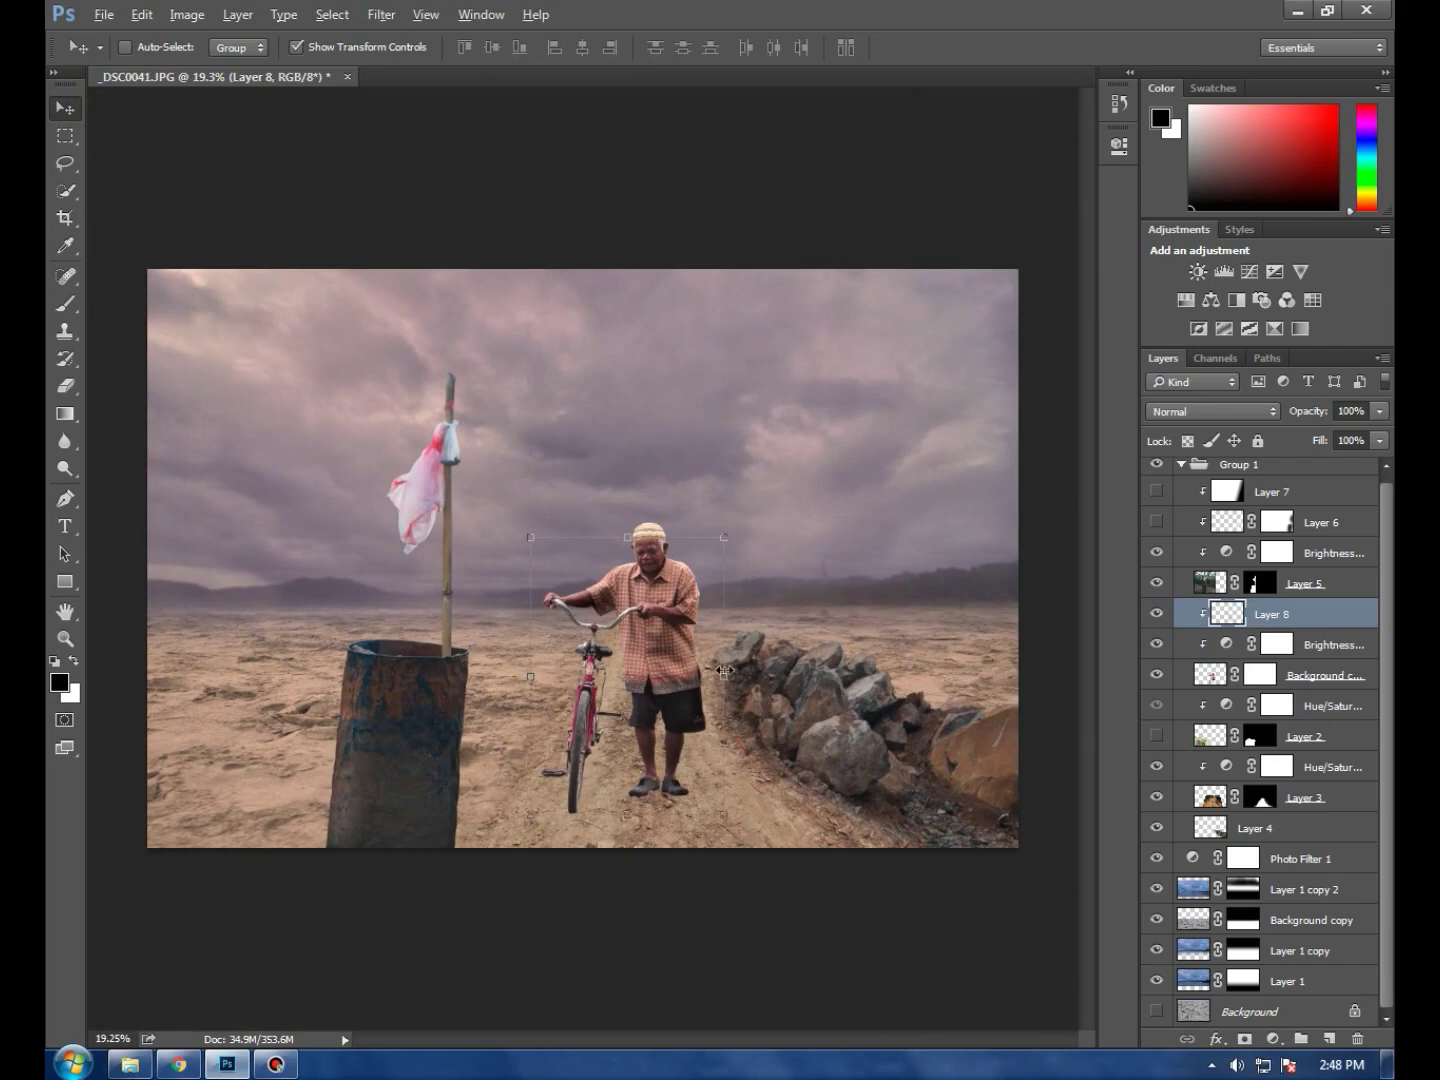
pyautogui.scroll(1, 1037, 683)
pyautogui.click(1305, 609)
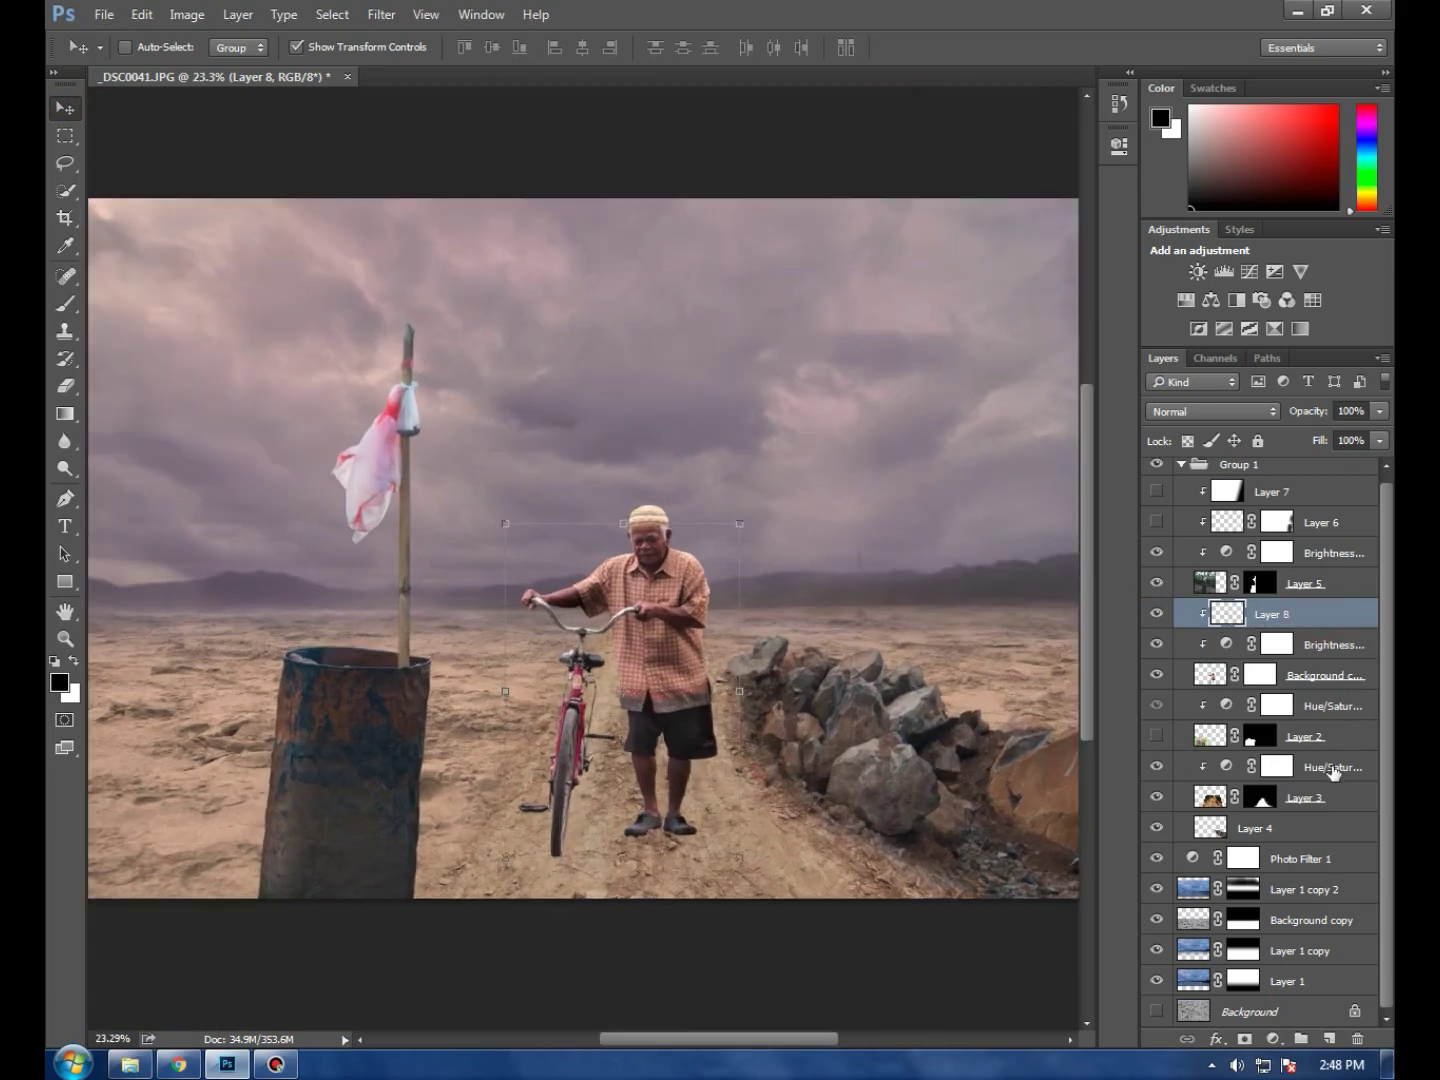
pyautogui.click(1207, 583)
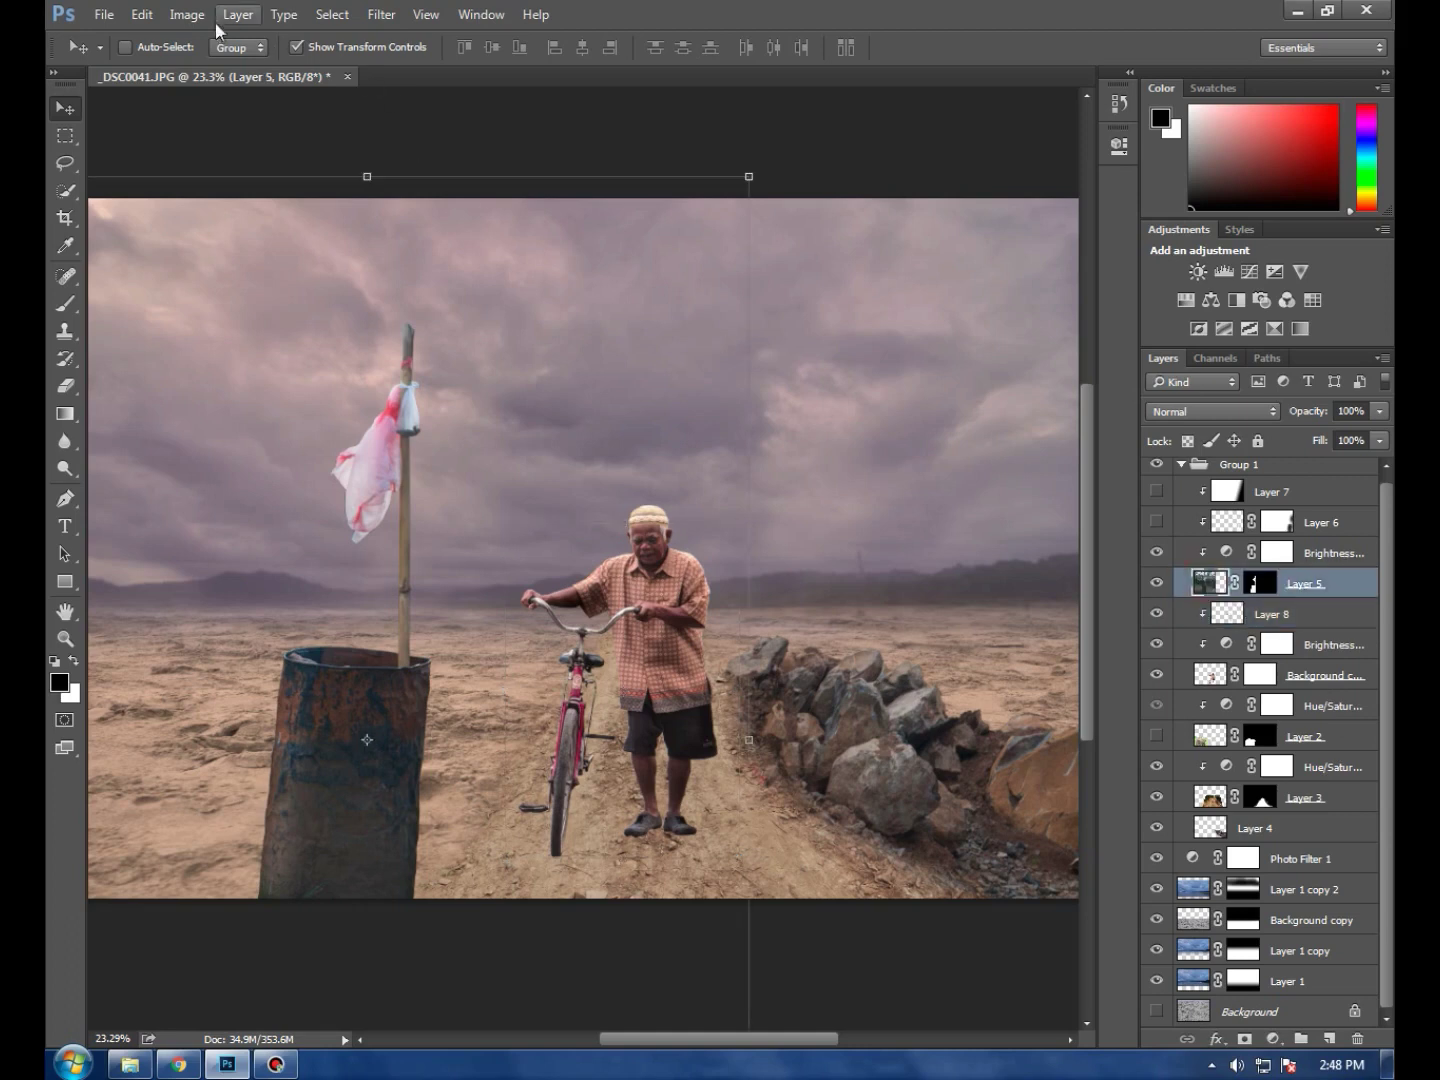
# Raise Layer 5's contrast to 18 with Image > Adjustments > Brightness/Contrast
pyautogui.click(187, 14)
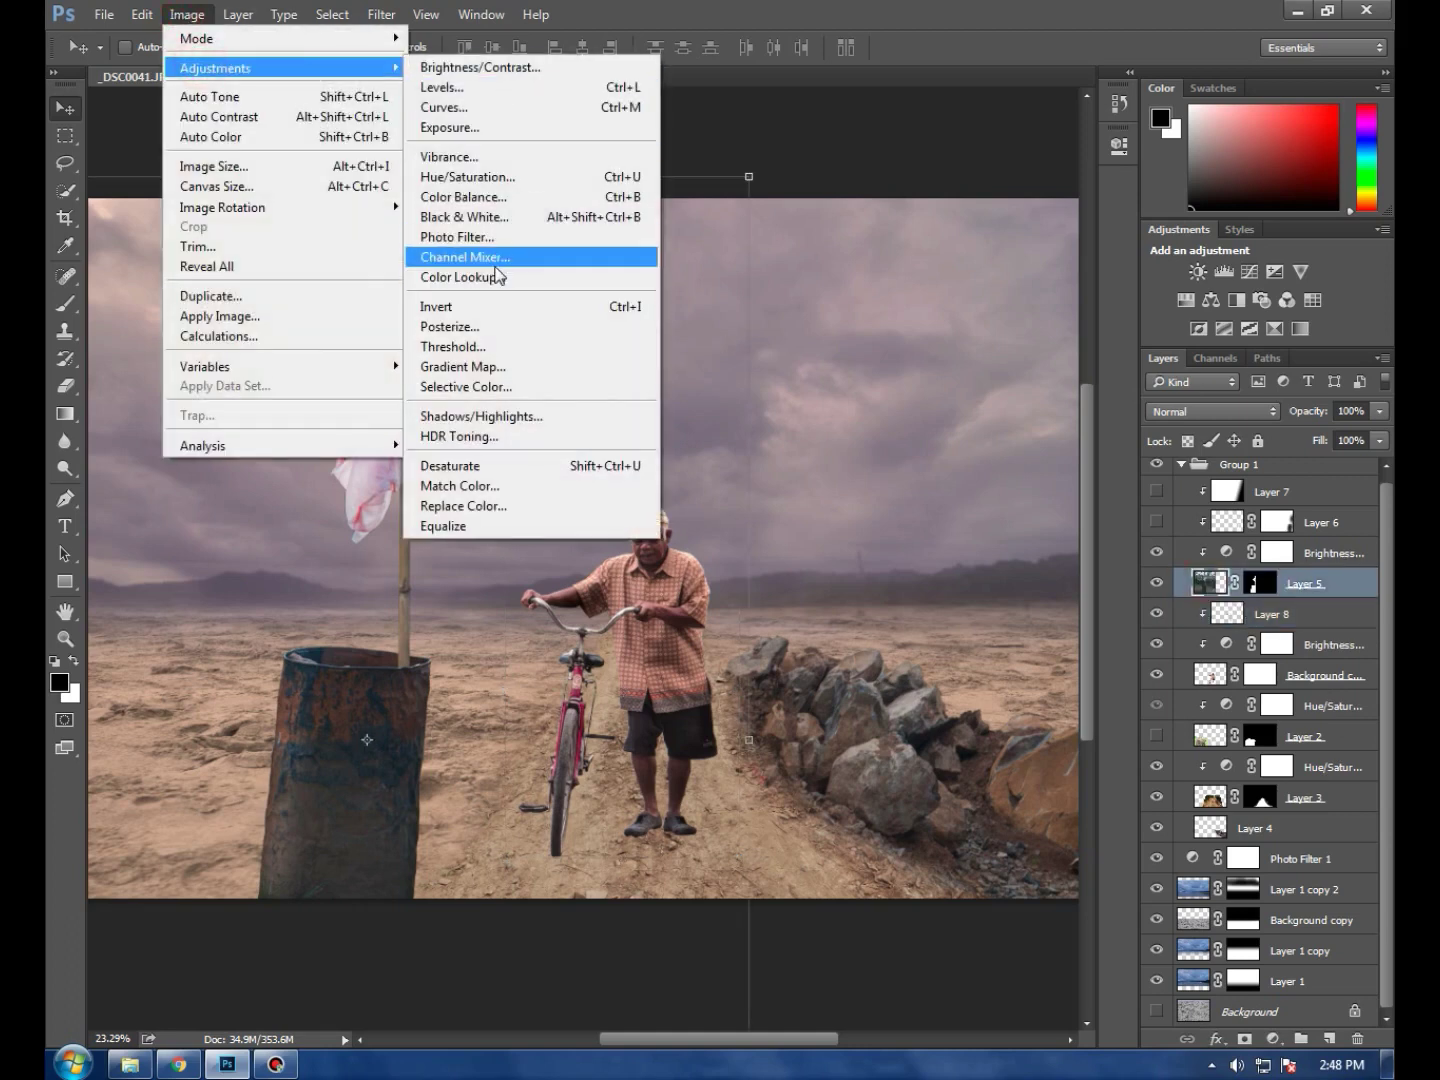
pyautogui.click(466, 88)
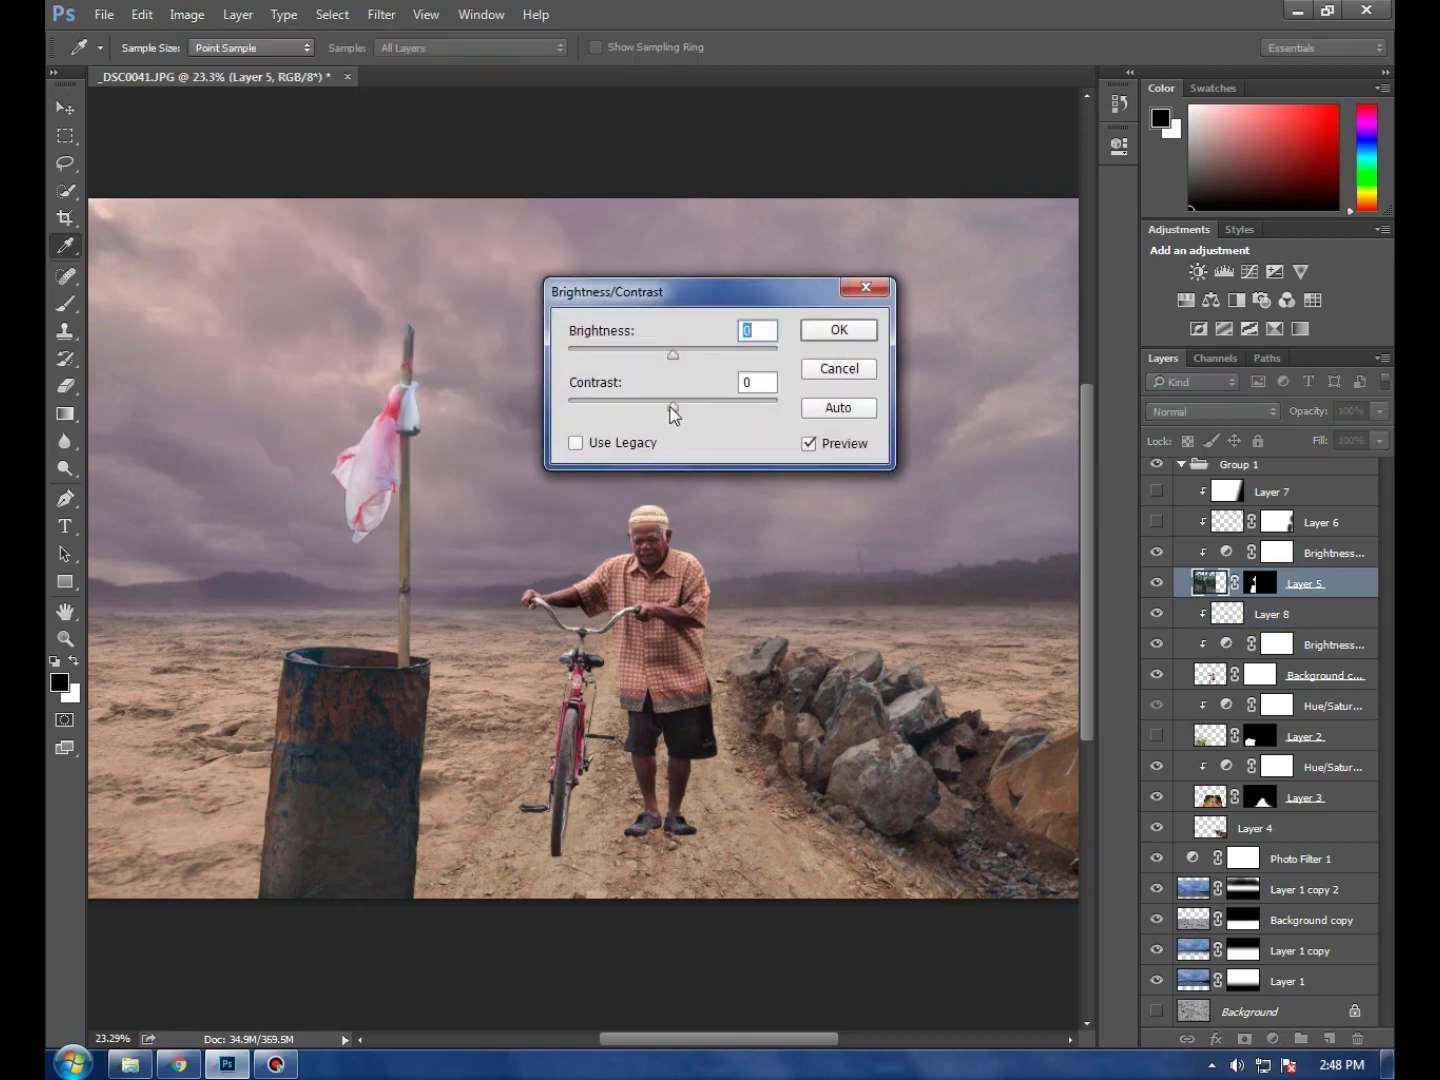
pyautogui.moveTo(673, 405)
pyautogui.mouseDown()
pyautogui.moveTo(700, 405)
pyautogui.moveTo(687, 356)
pyautogui.mouseUp()
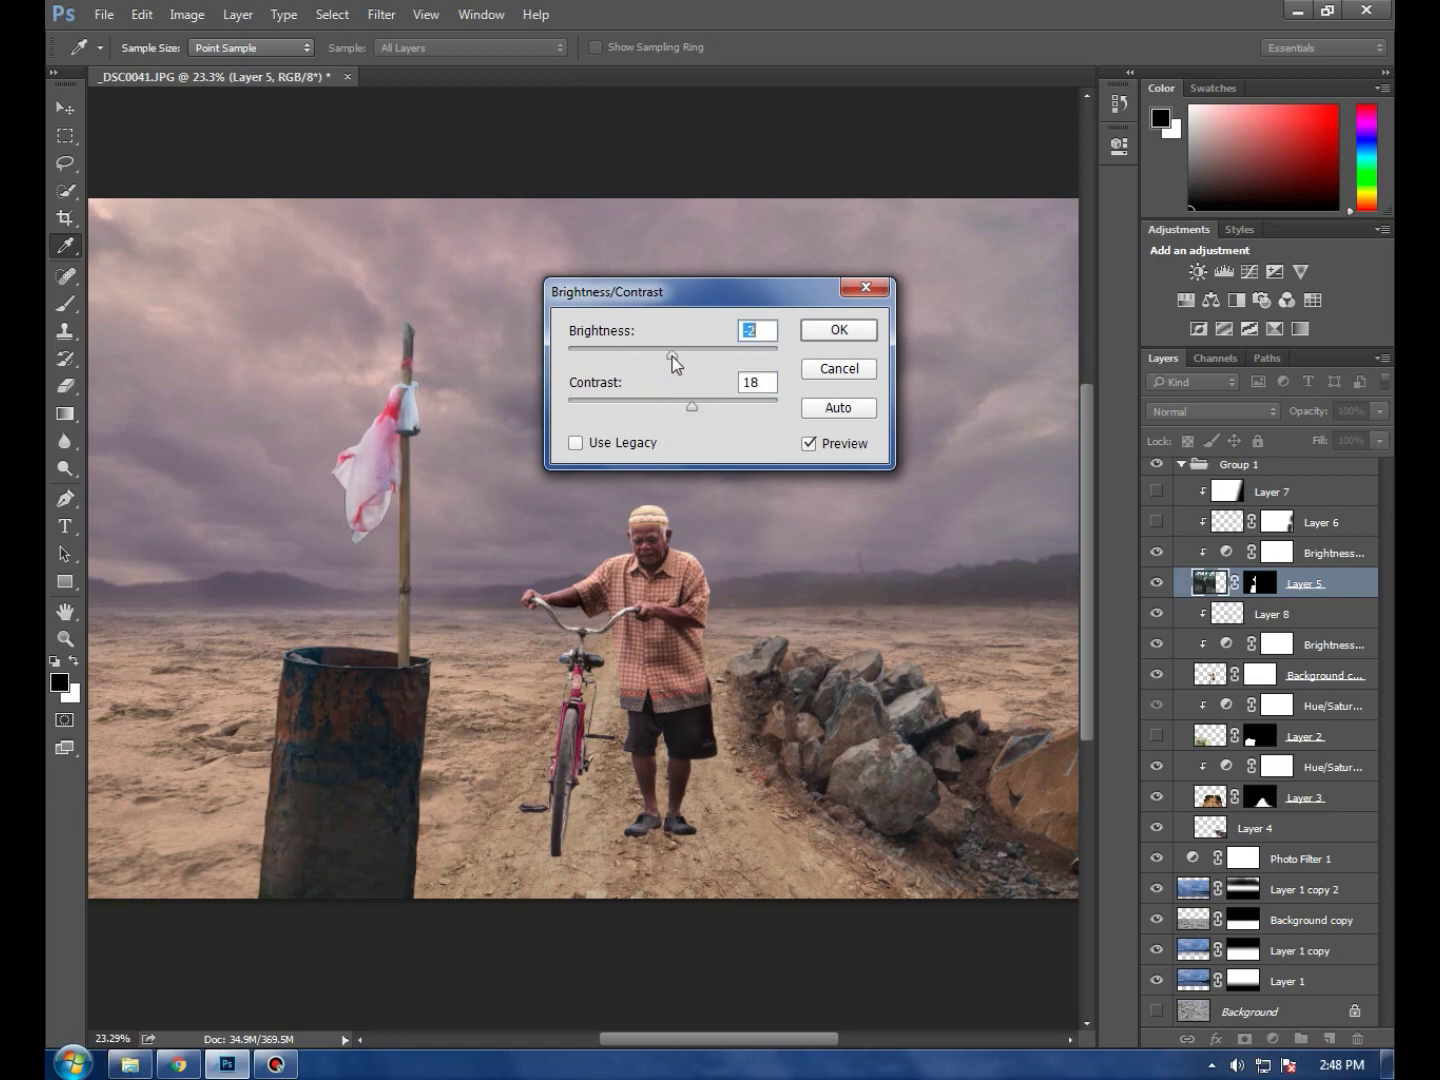
pyautogui.click(840, 366)
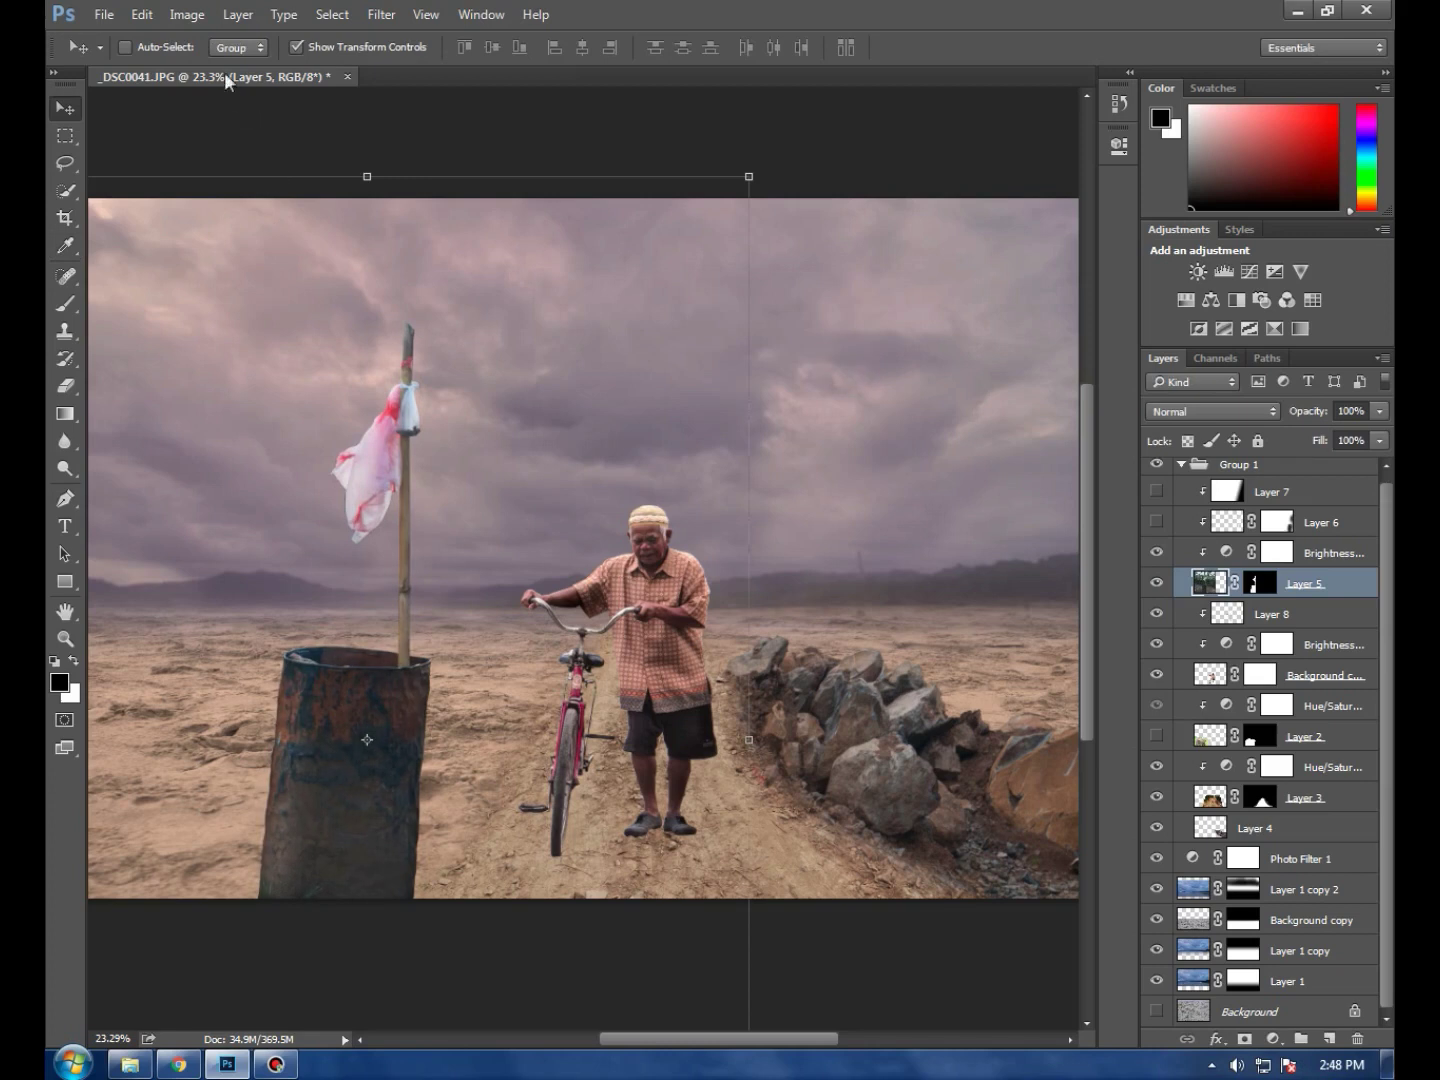
# Make Layer 7 the working layer
pyautogui.click(187, 14)
pyautogui.click(1320, 590)
pyautogui.click(1330, 492)
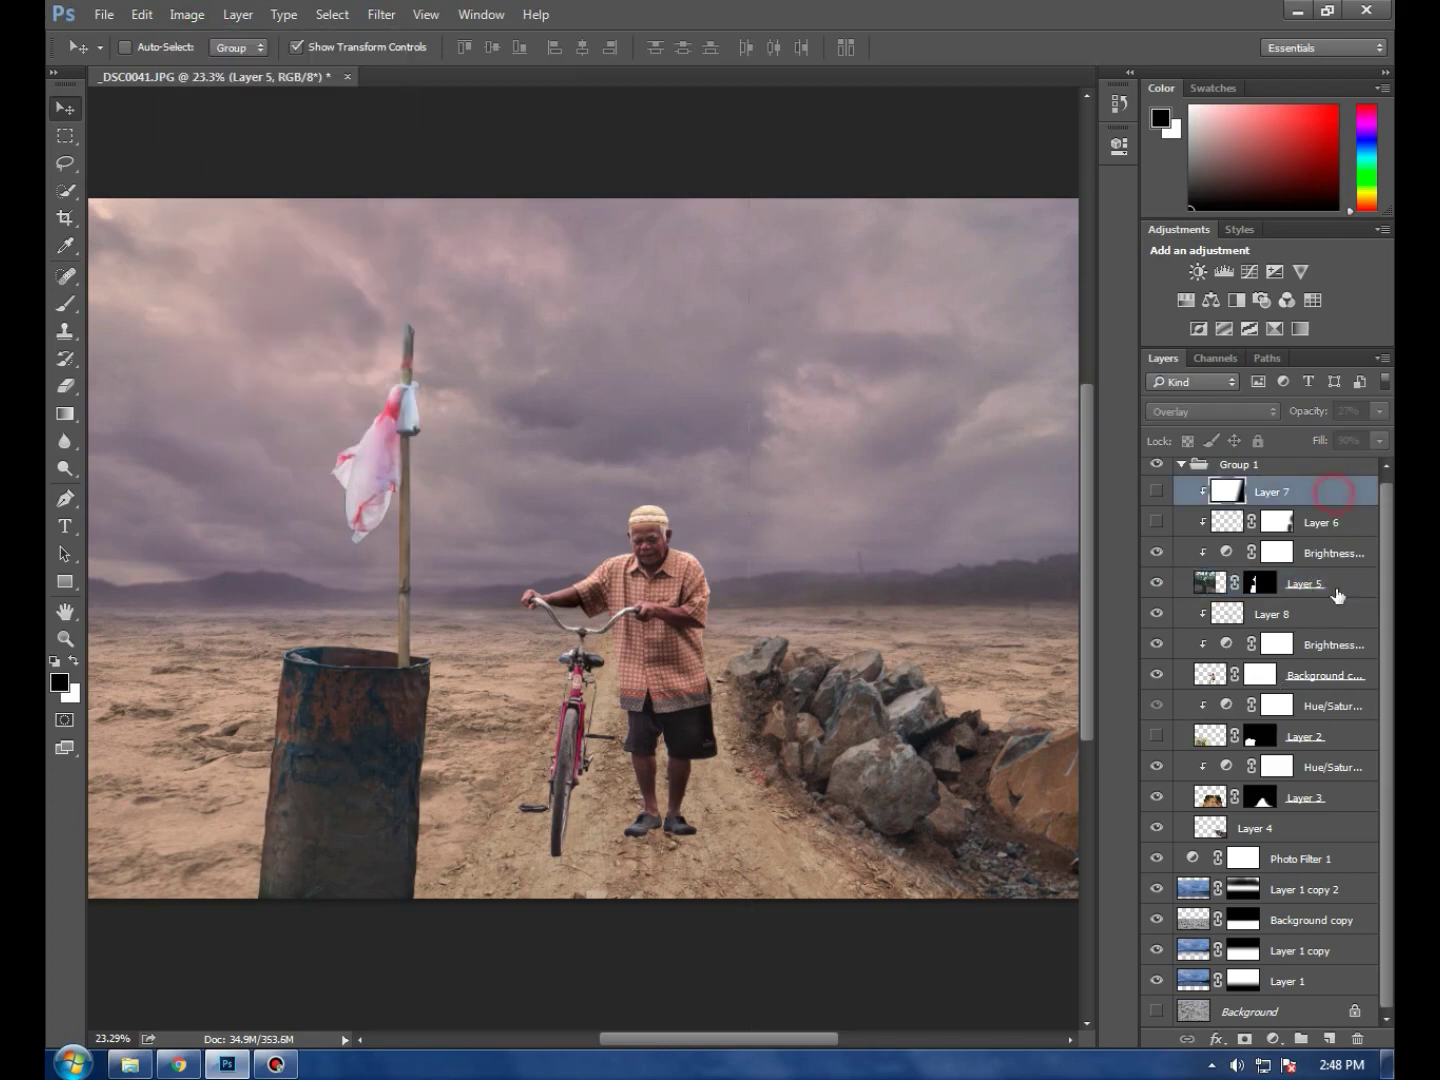
pyautogui.click(1218, 1043)
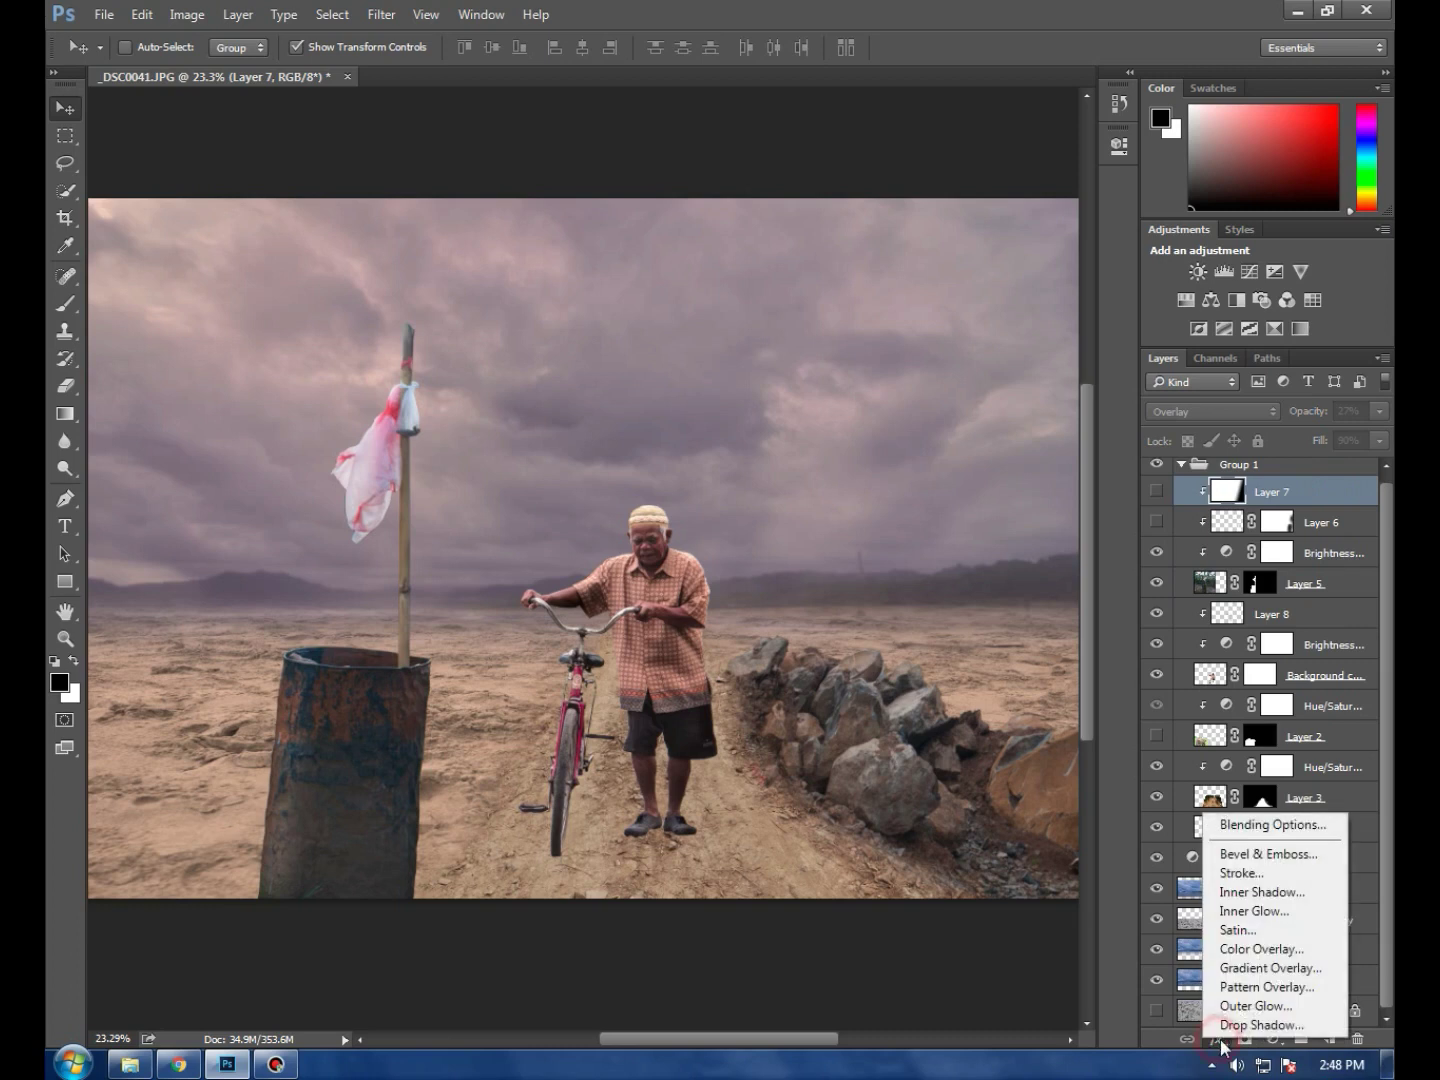
pyautogui.click(1275, 1043)
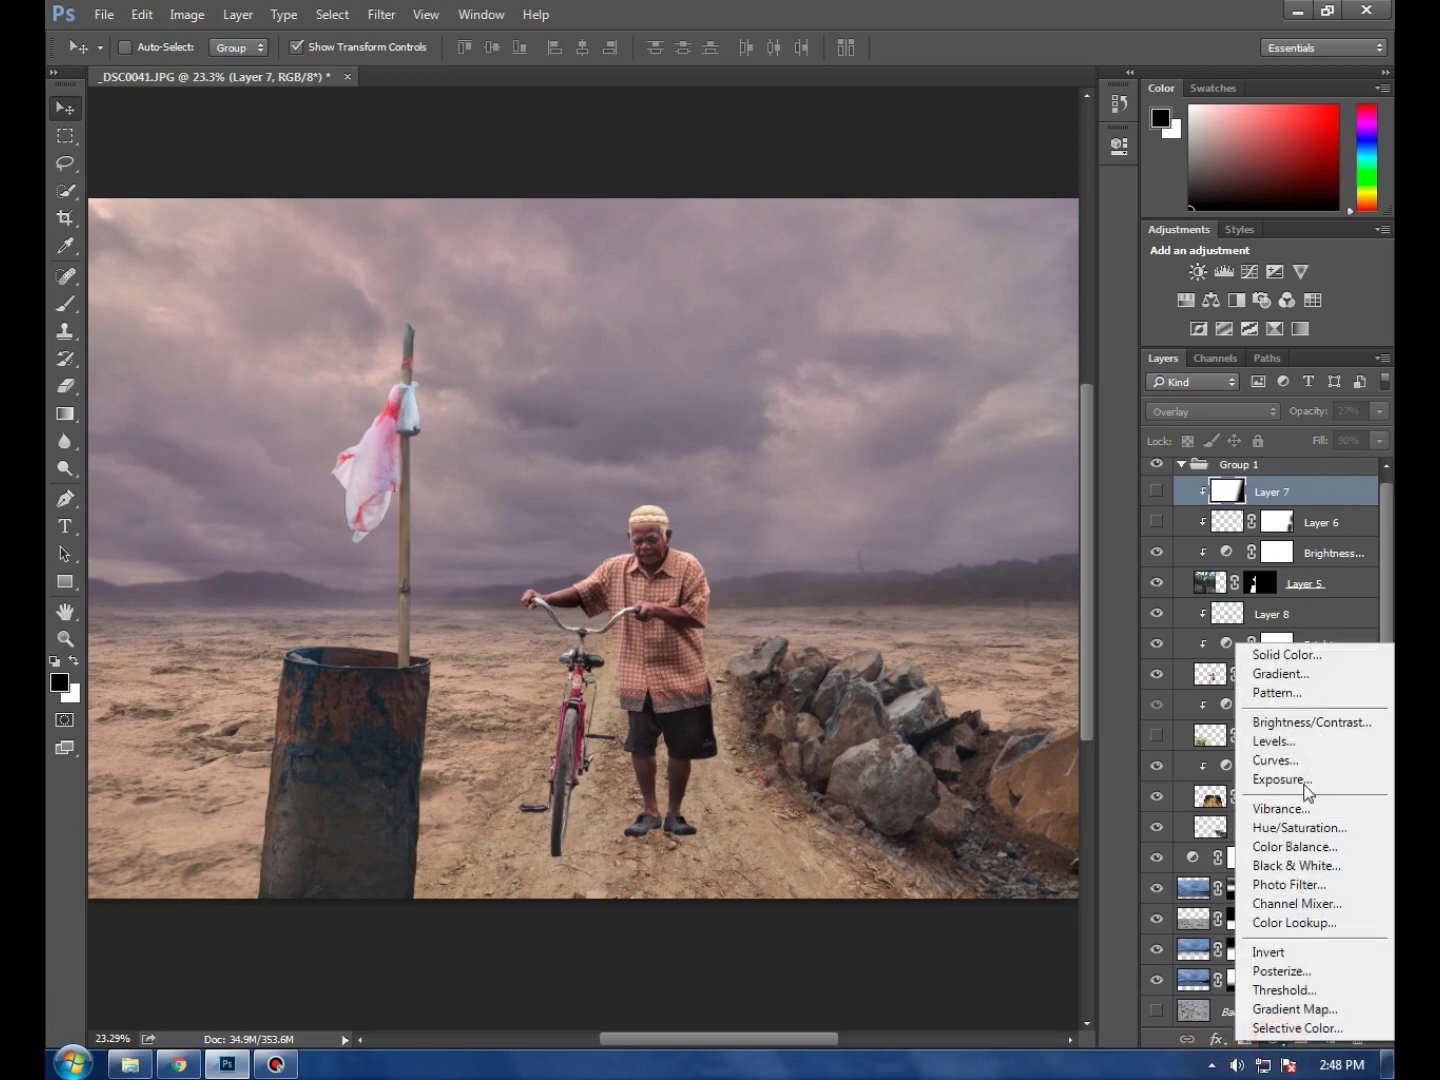
# Add a Levels adjustment clipped to Layer 7, with input levels of about 16 and 210
pyautogui.click(1274, 741)
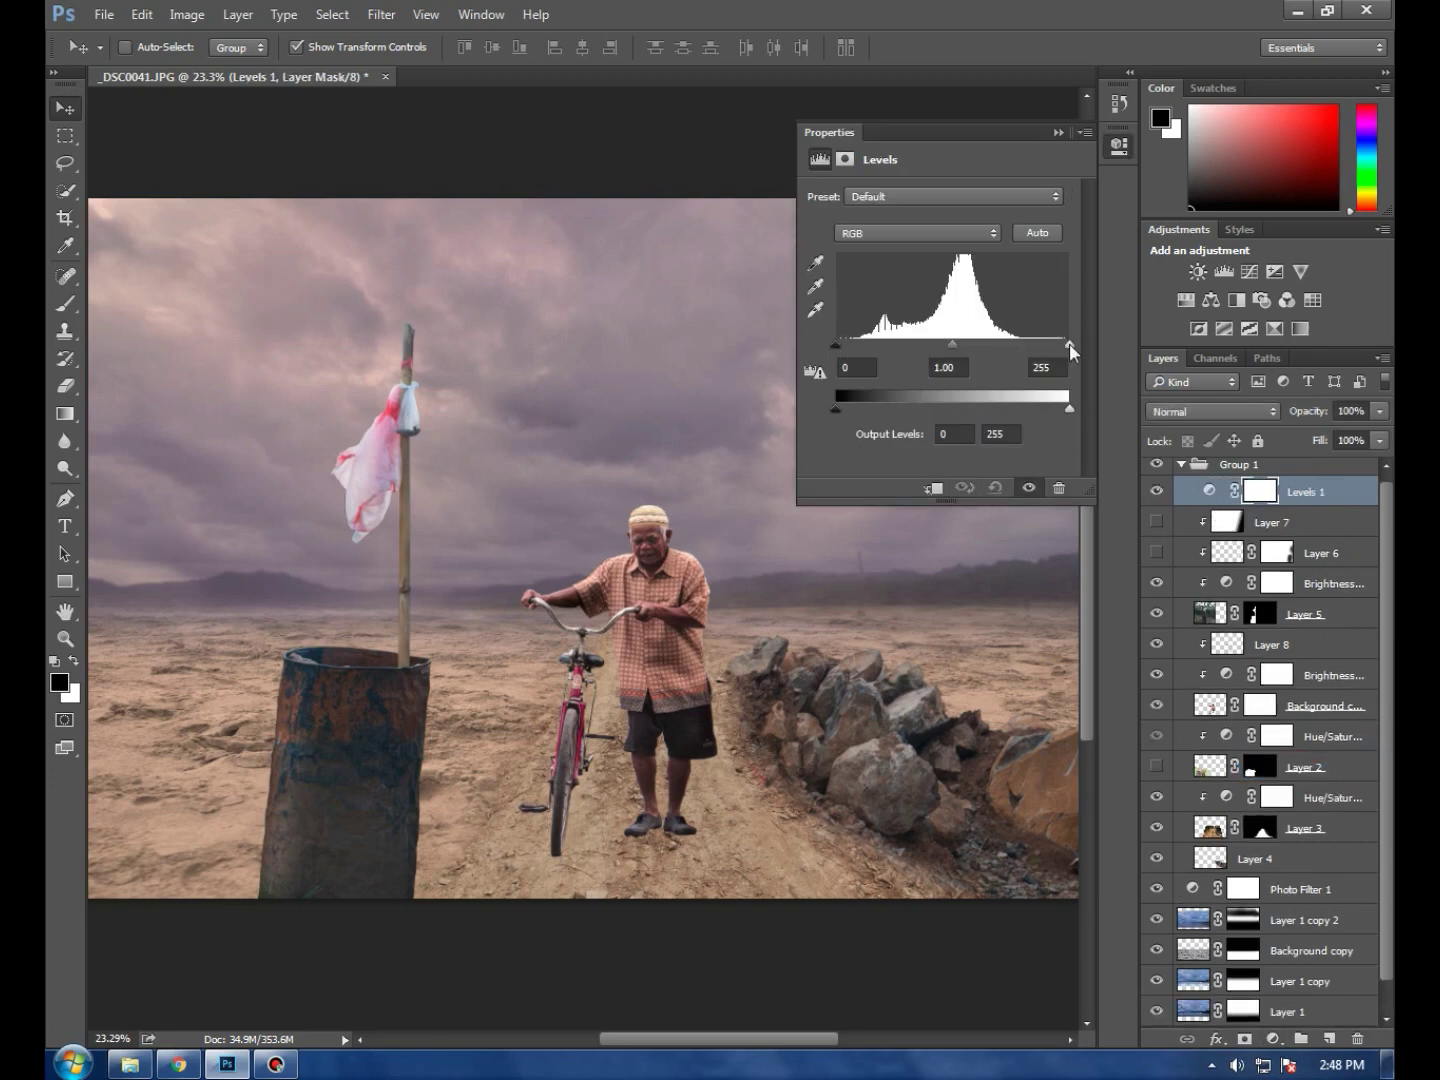
pyautogui.moveTo(1033, 352); pyautogui.dragTo(1026, 342)
pyautogui.click(934, 489)
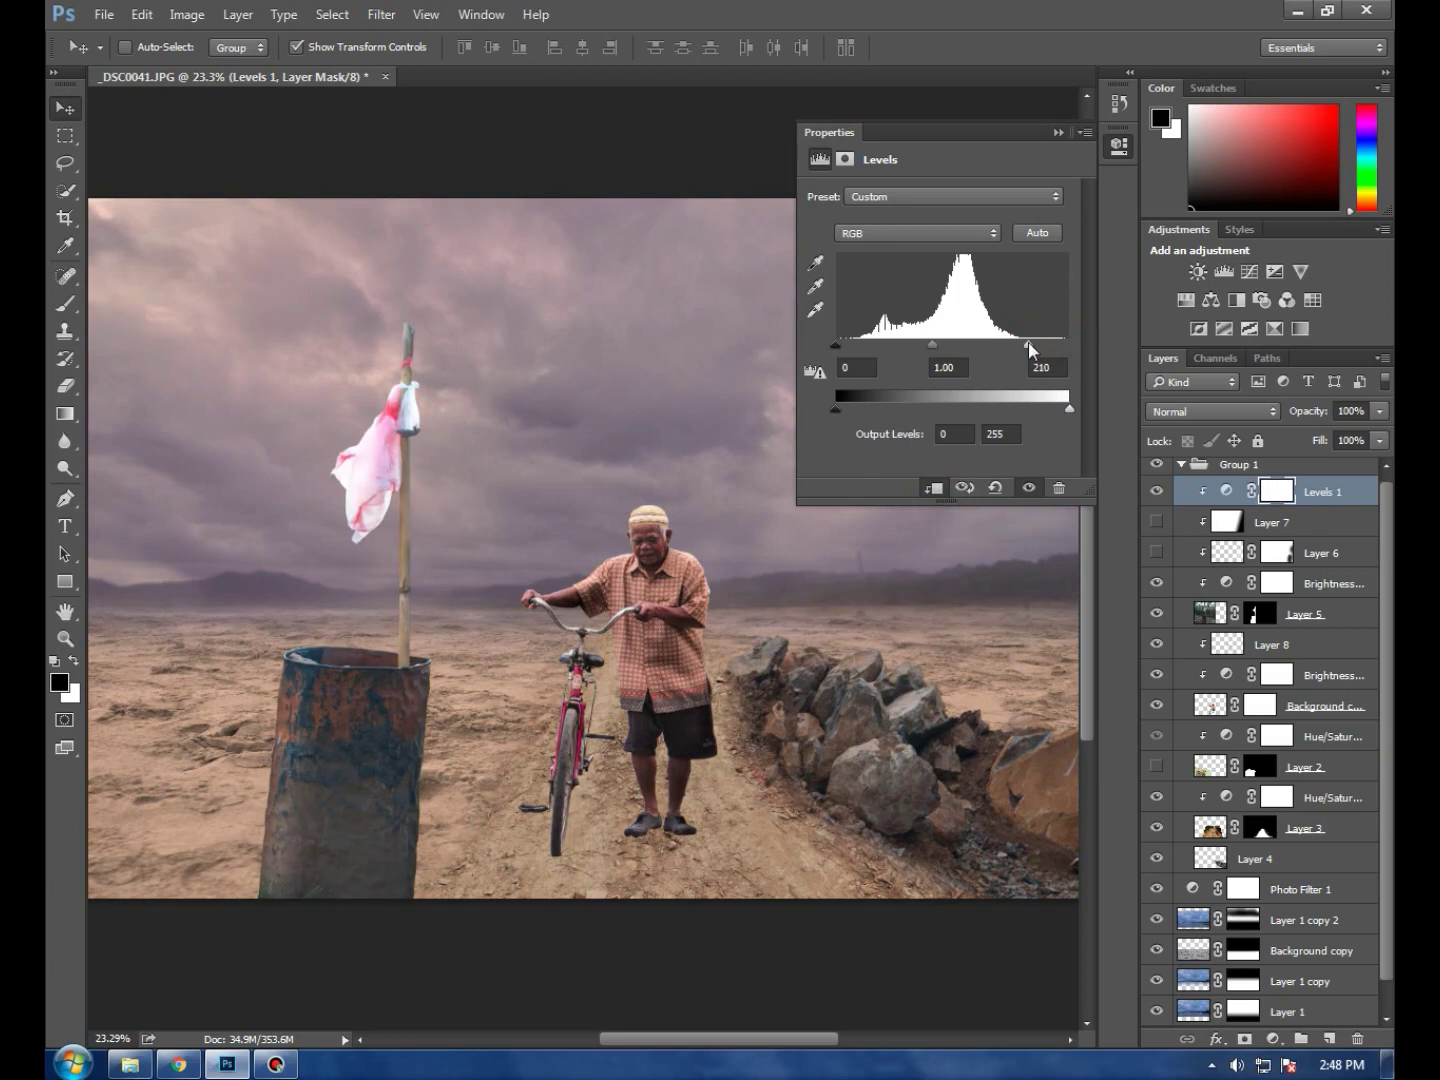
pyautogui.moveTo(836, 345); pyautogui.dragTo(856, 350)
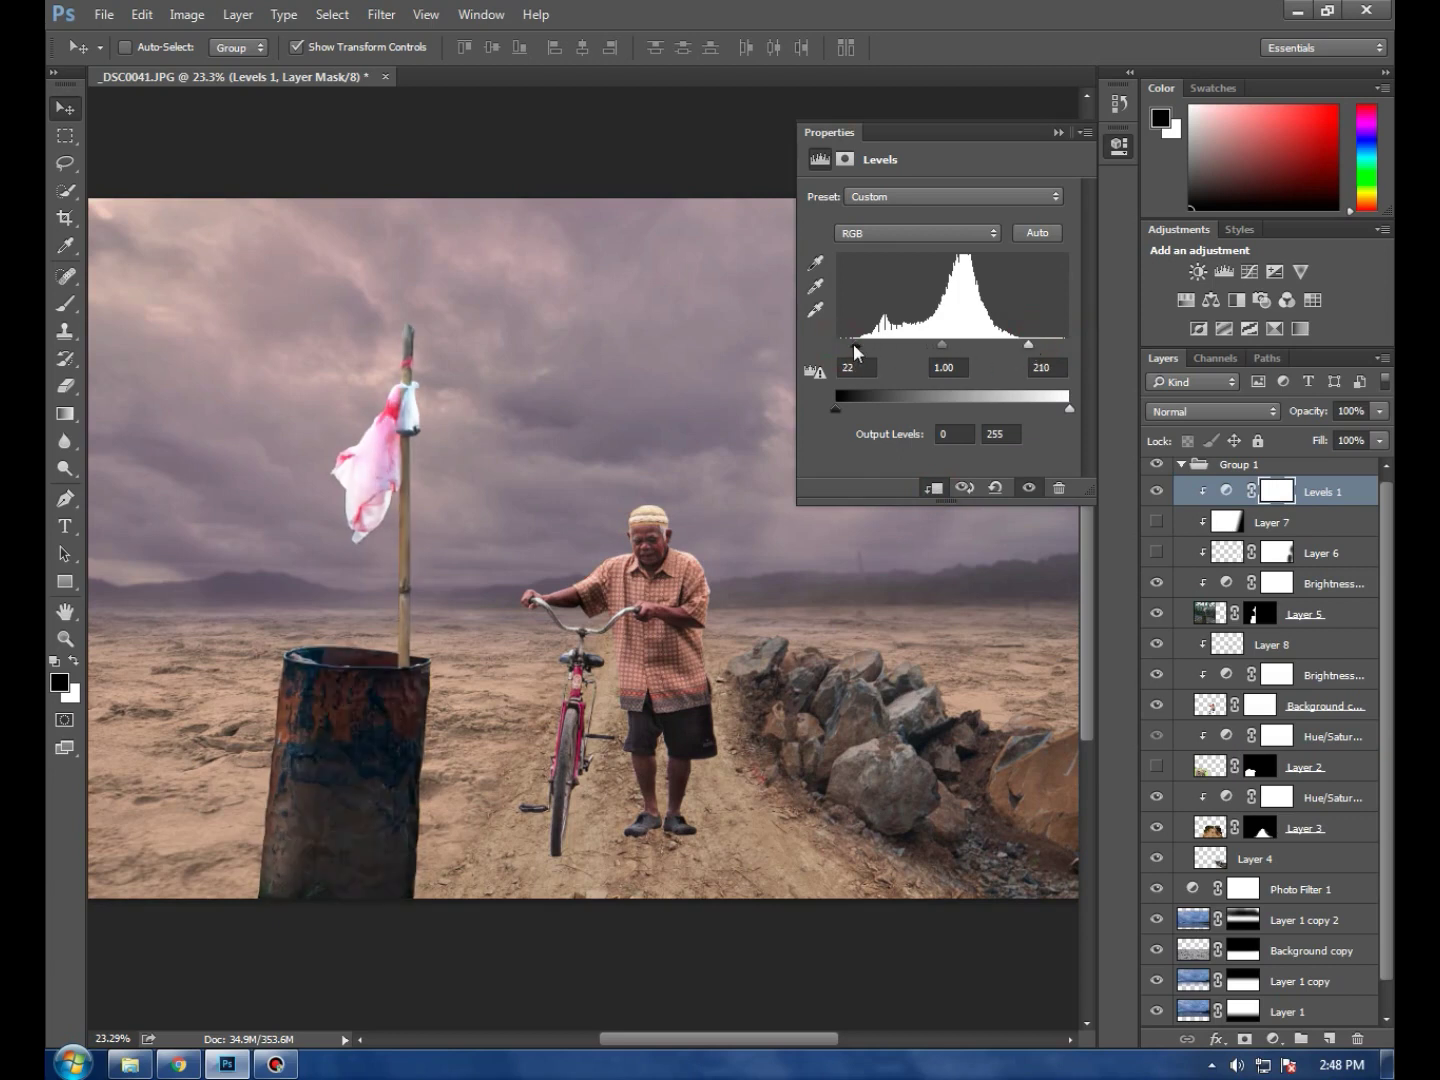
pyautogui.moveTo(1029, 350); pyautogui.dragTo(1041, 352)
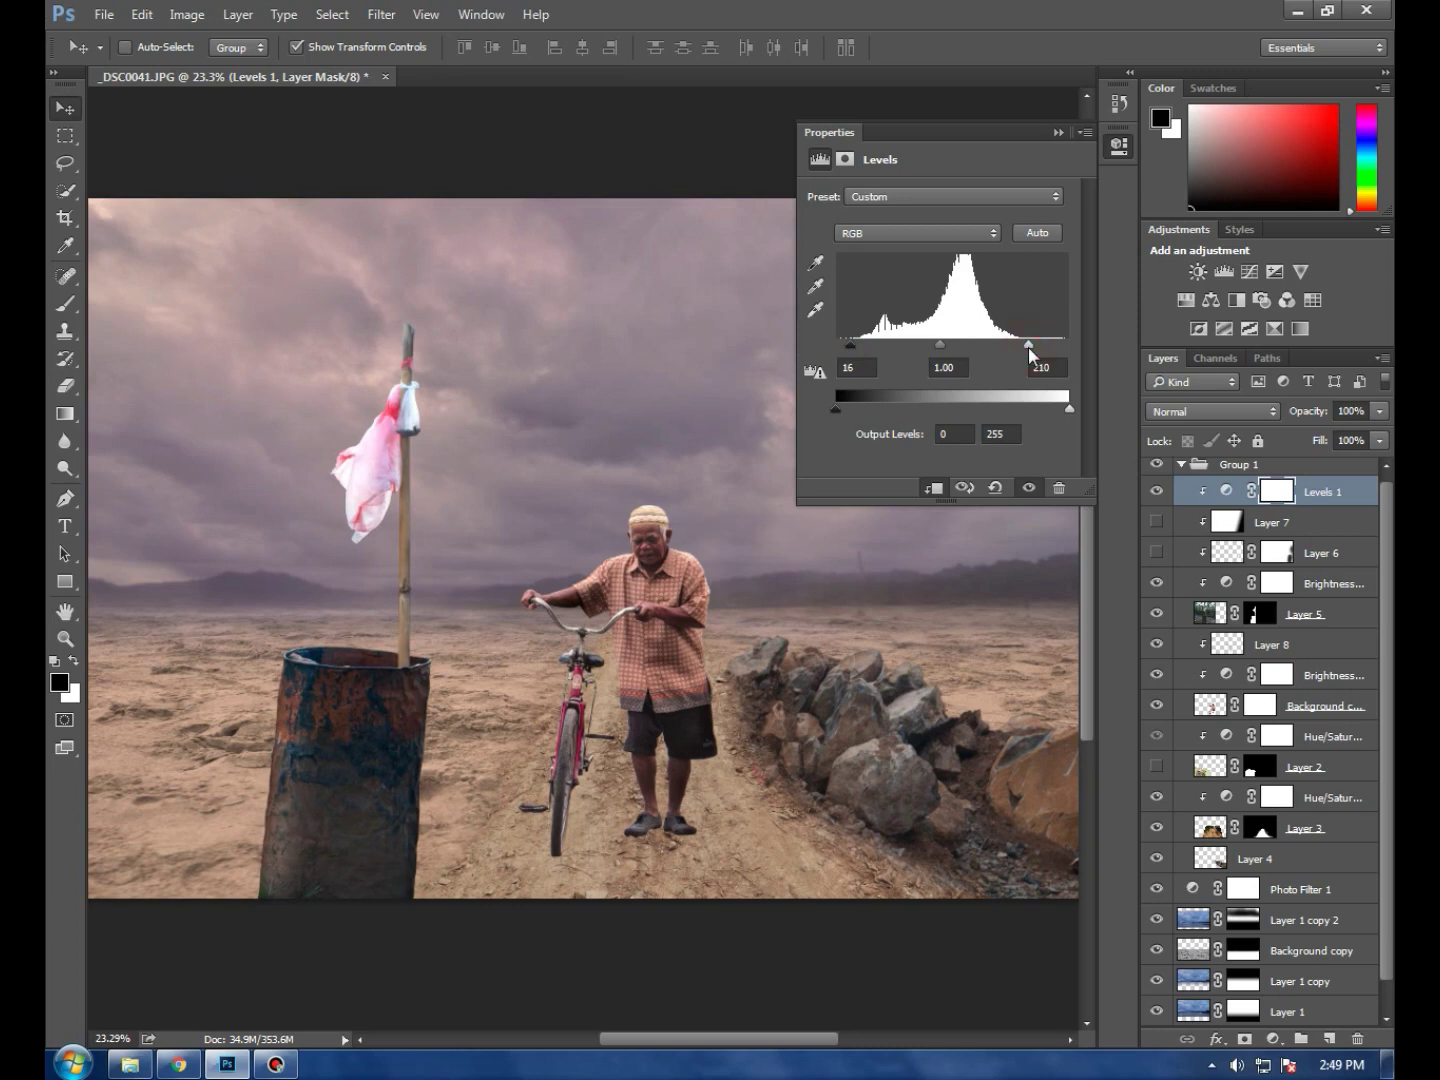
# Hide the Levels properties, fold Group 1, and select the Photo Filter 1 layer beneath it
pyautogui.click(1057, 132)
pyautogui.scroll(2, 351, 472)
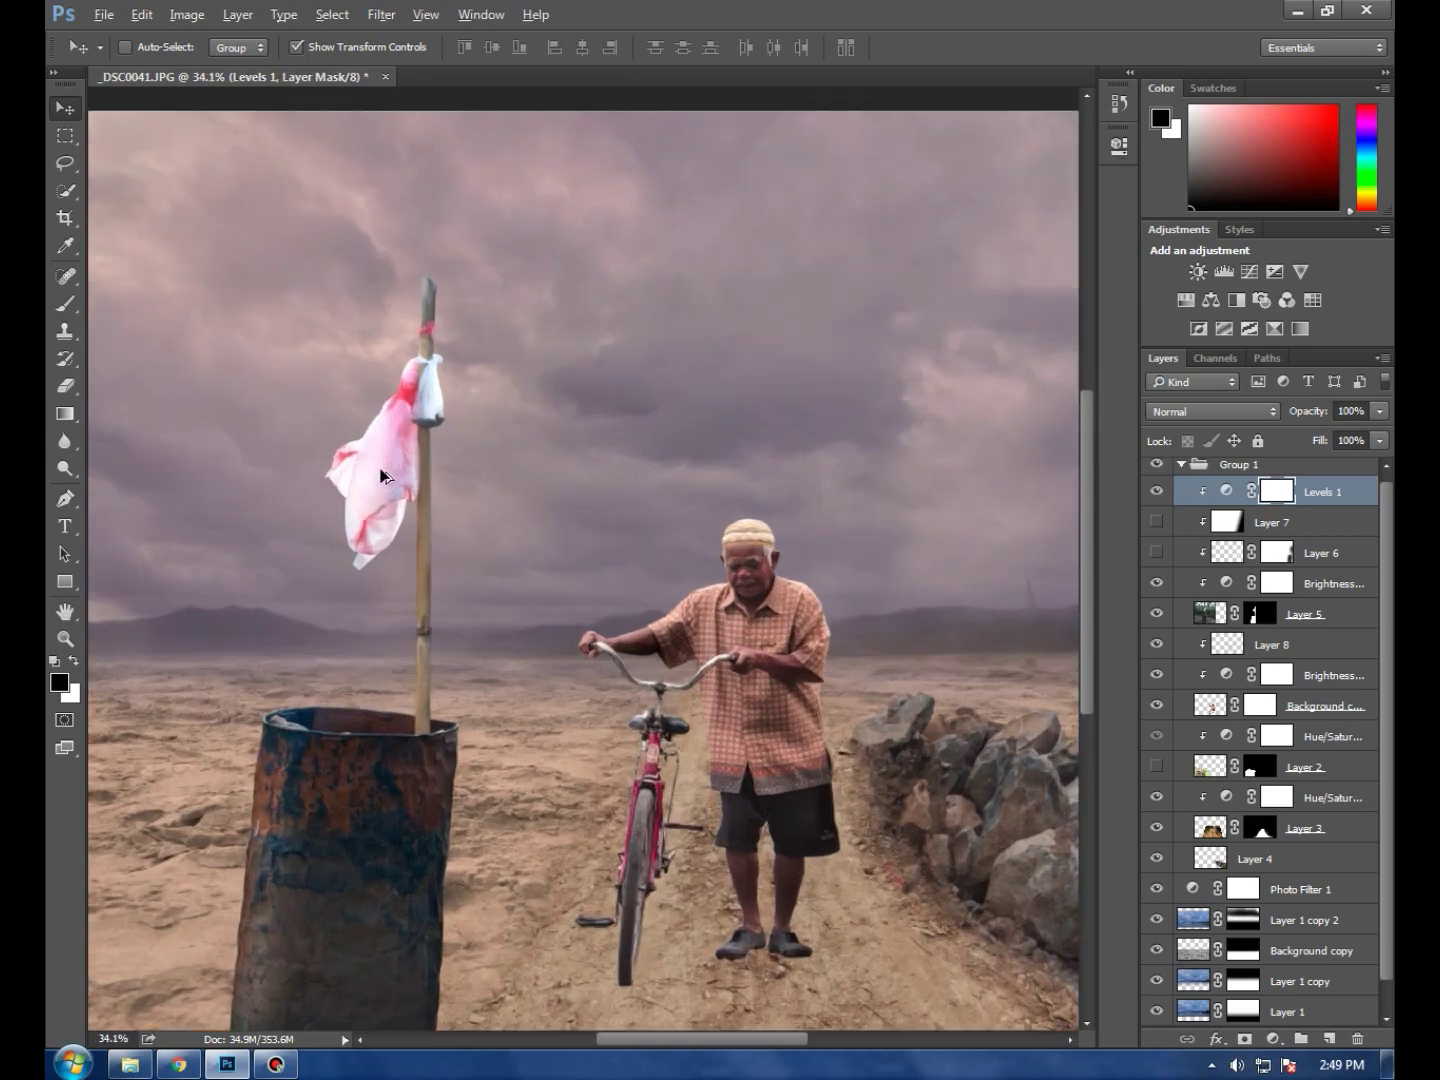
pyautogui.scroll(-3, 757, 605)
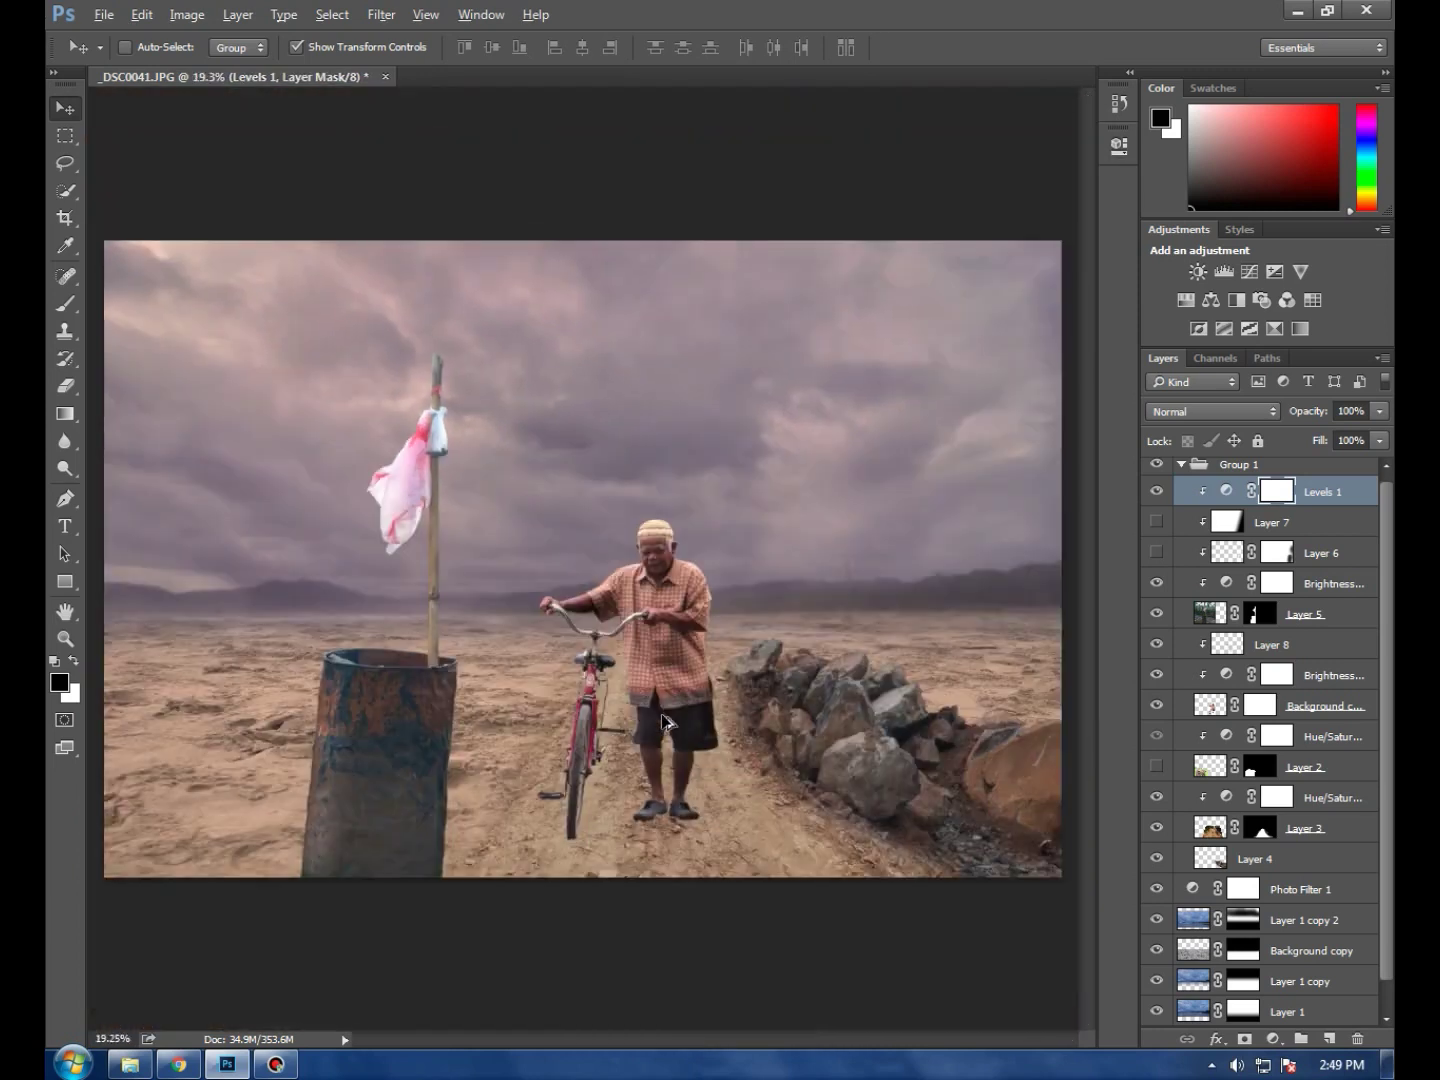
pyautogui.scroll(-1, 757, 605)
pyautogui.scroll(2, 675, 472)
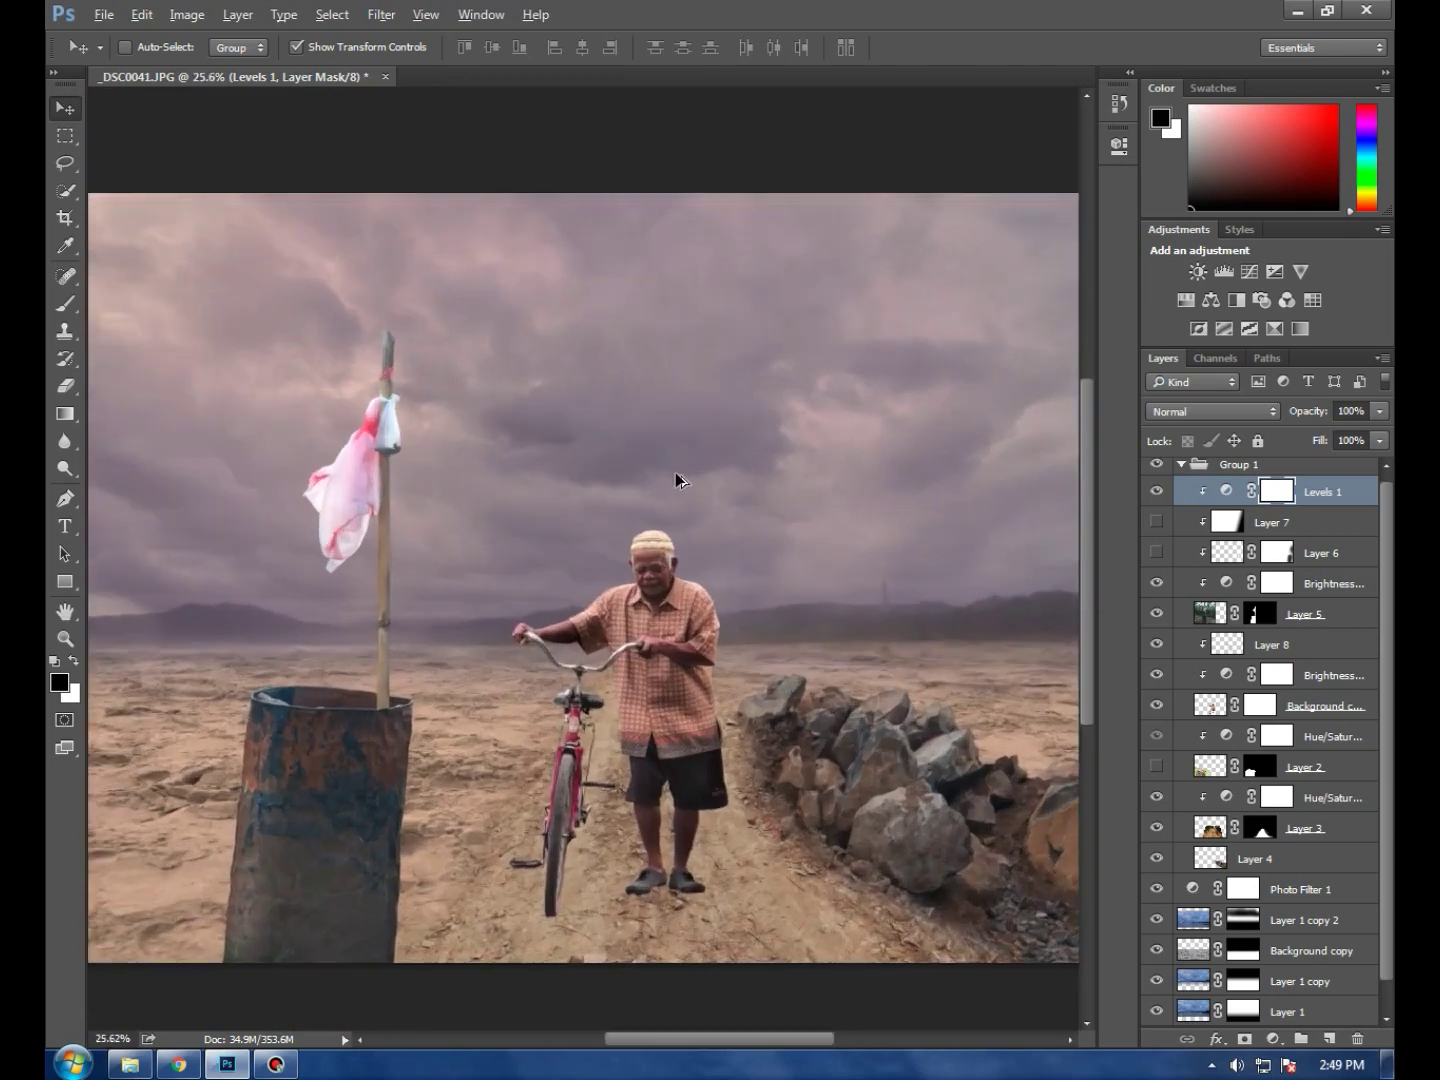
pyautogui.scroll(-1, 676, 472)
pyautogui.scroll(1, 770, 587)
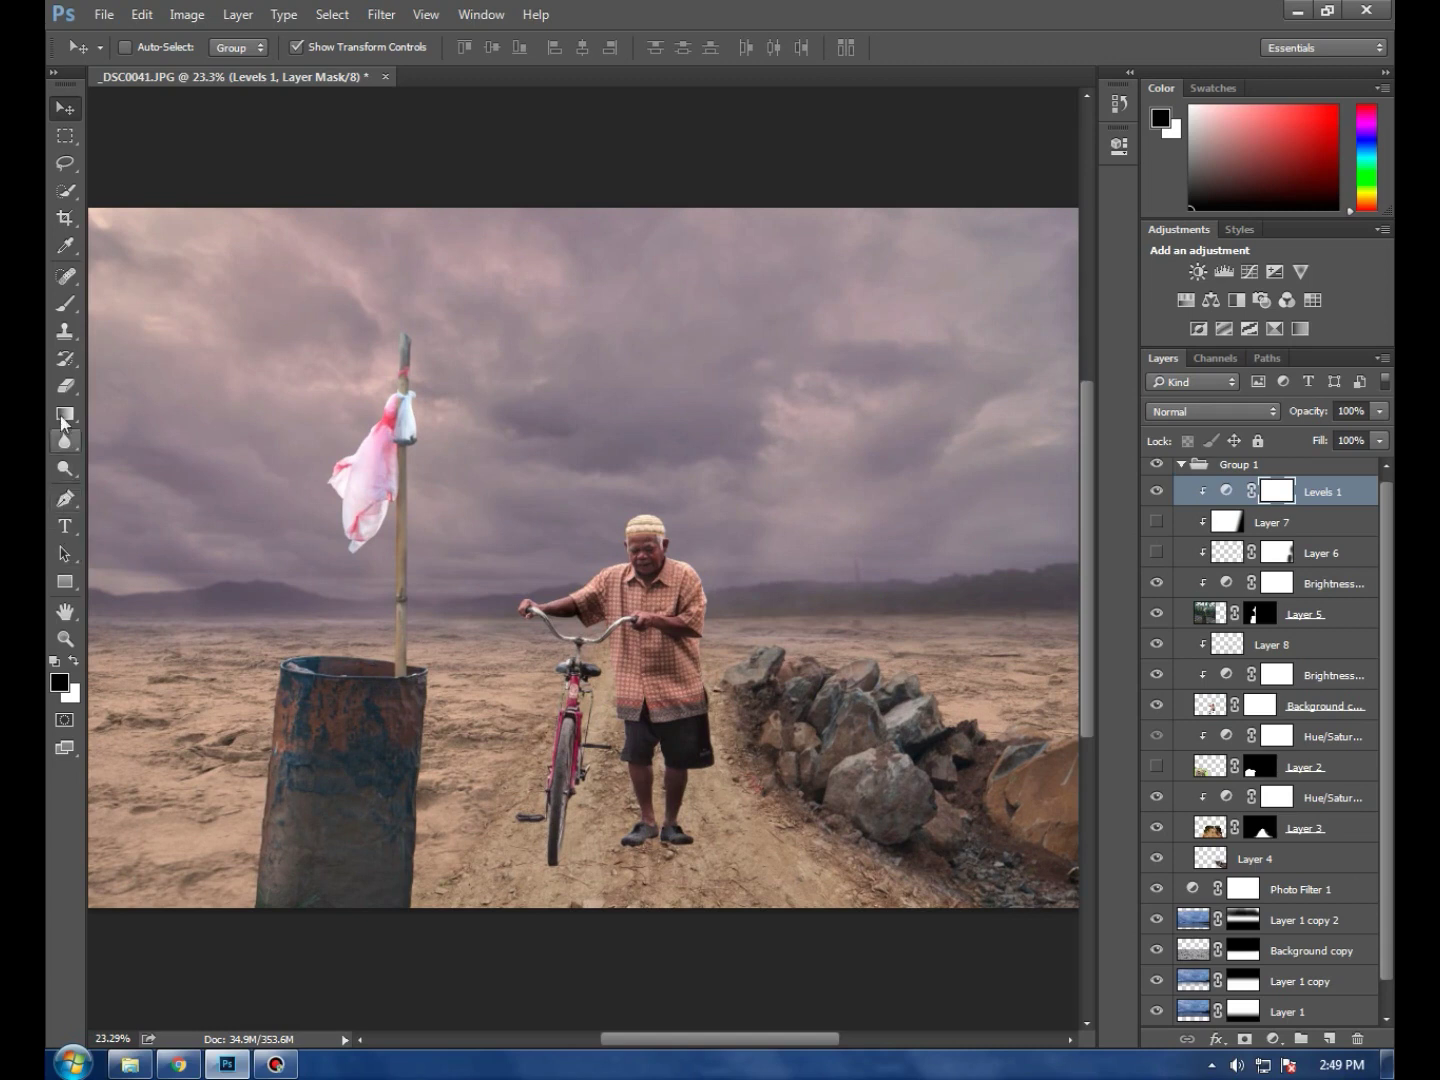
pyautogui.scroll(-1, 1300, 935)
pyautogui.scroll(-1, 1300, 935)
pyautogui.scroll(3, 1224, 616)
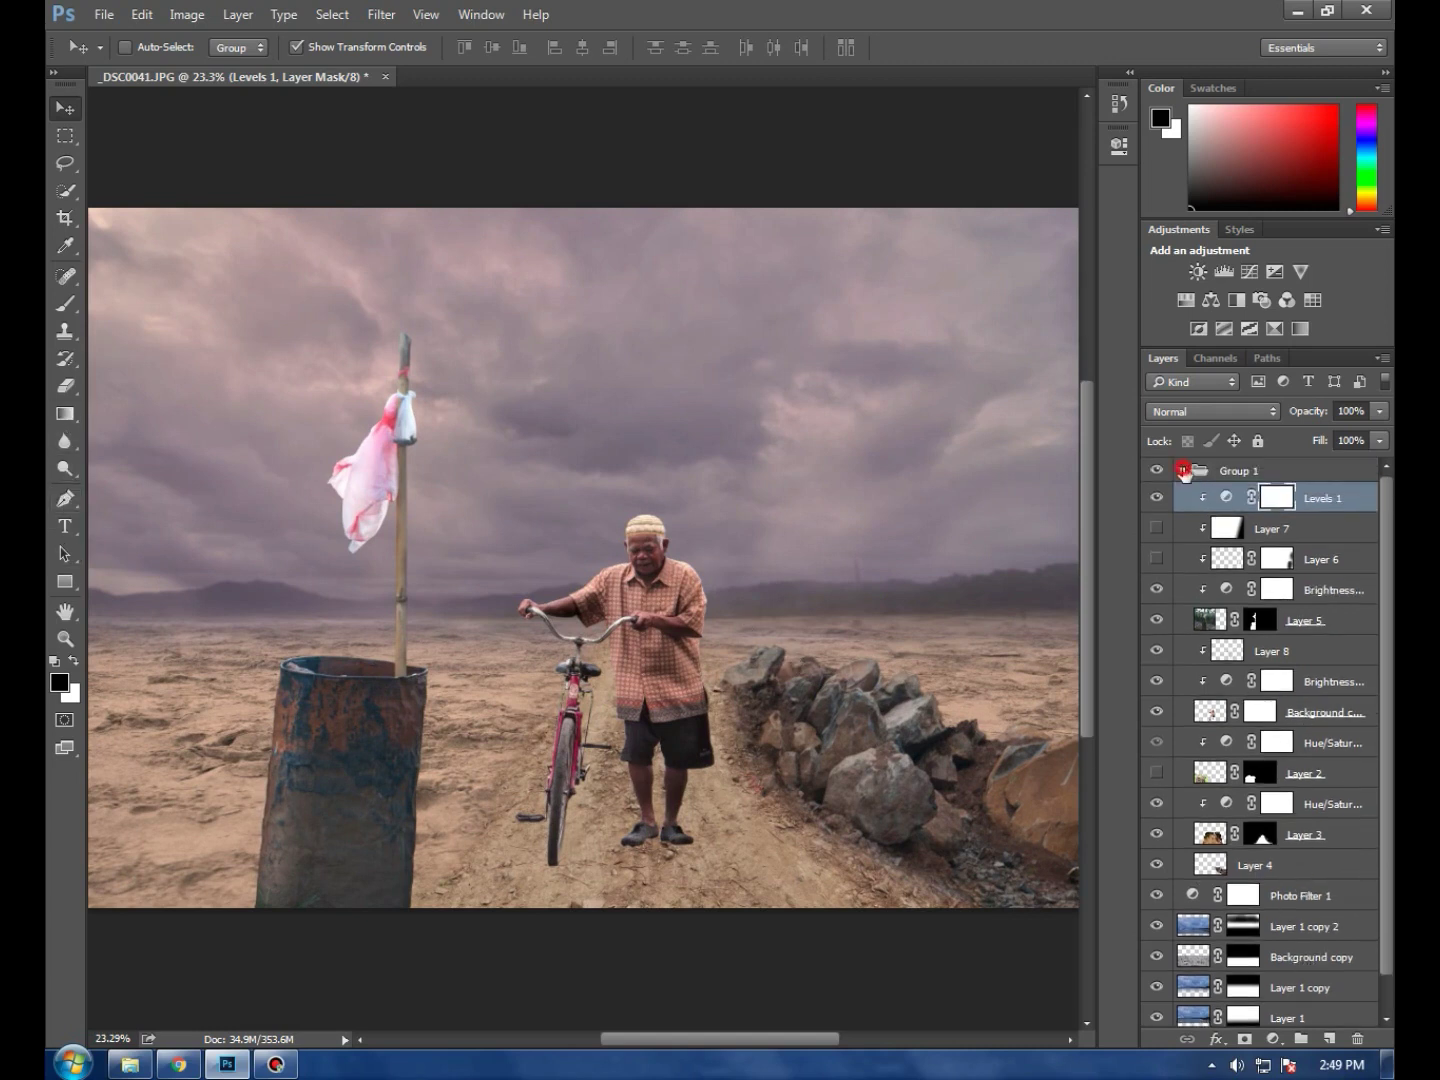
pyautogui.click(1182, 470)
pyautogui.click(1305, 528)
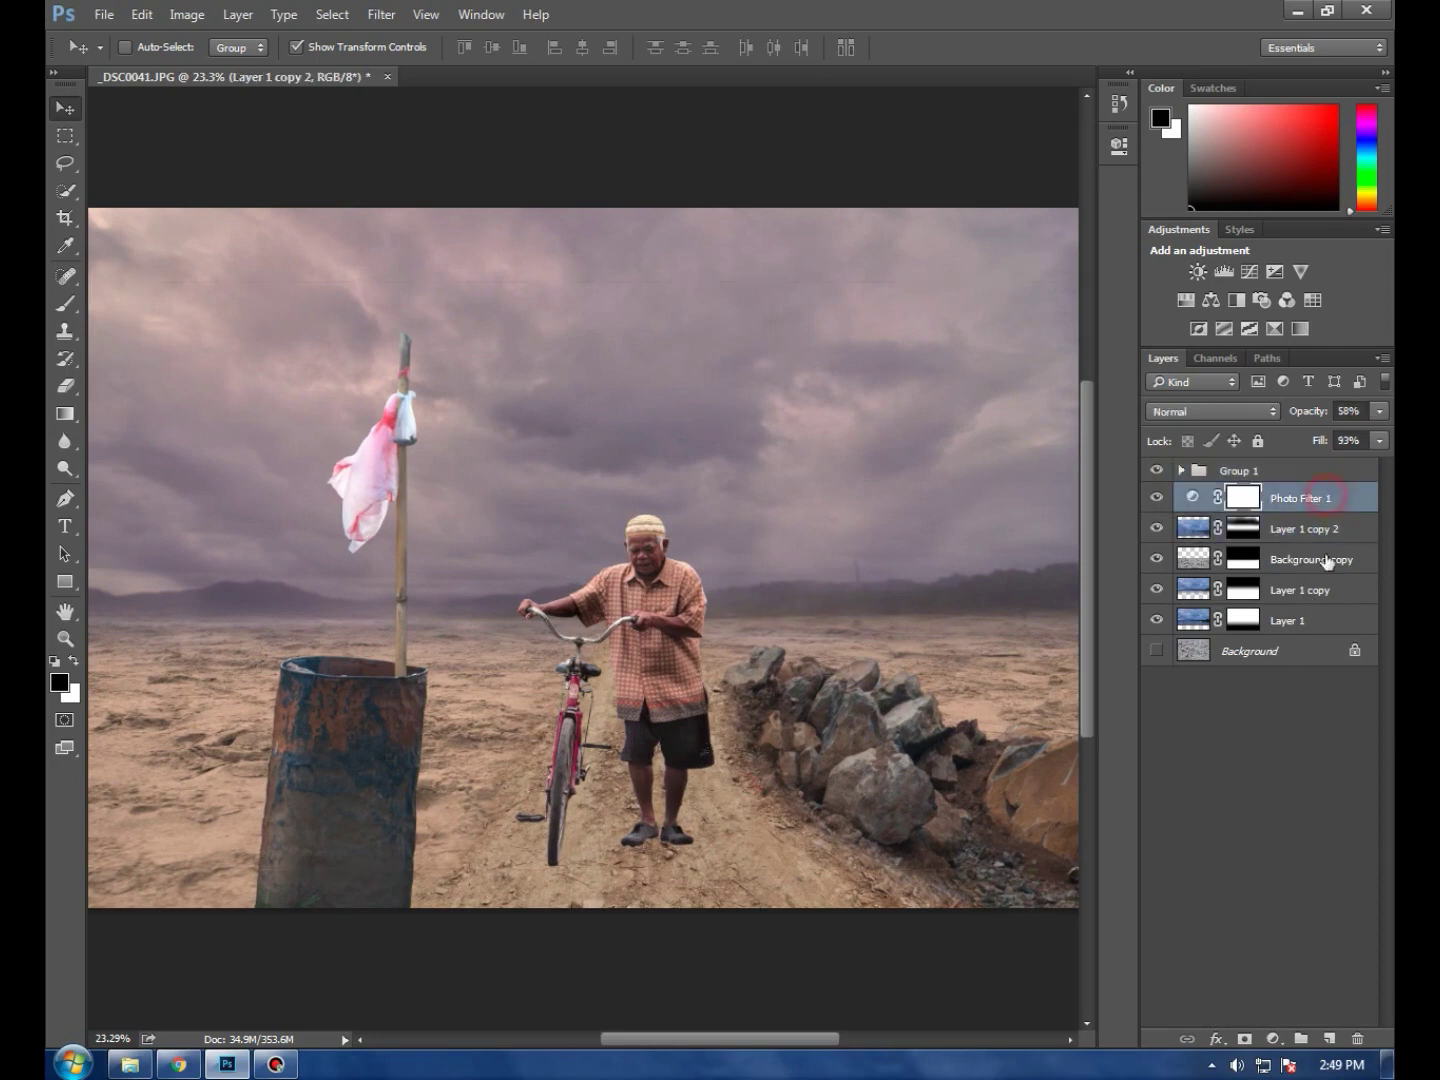
# Add a new layer and set the foreground to a slightly lightened pale colour sampled from the sky
pyautogui.click(1329, 1038)
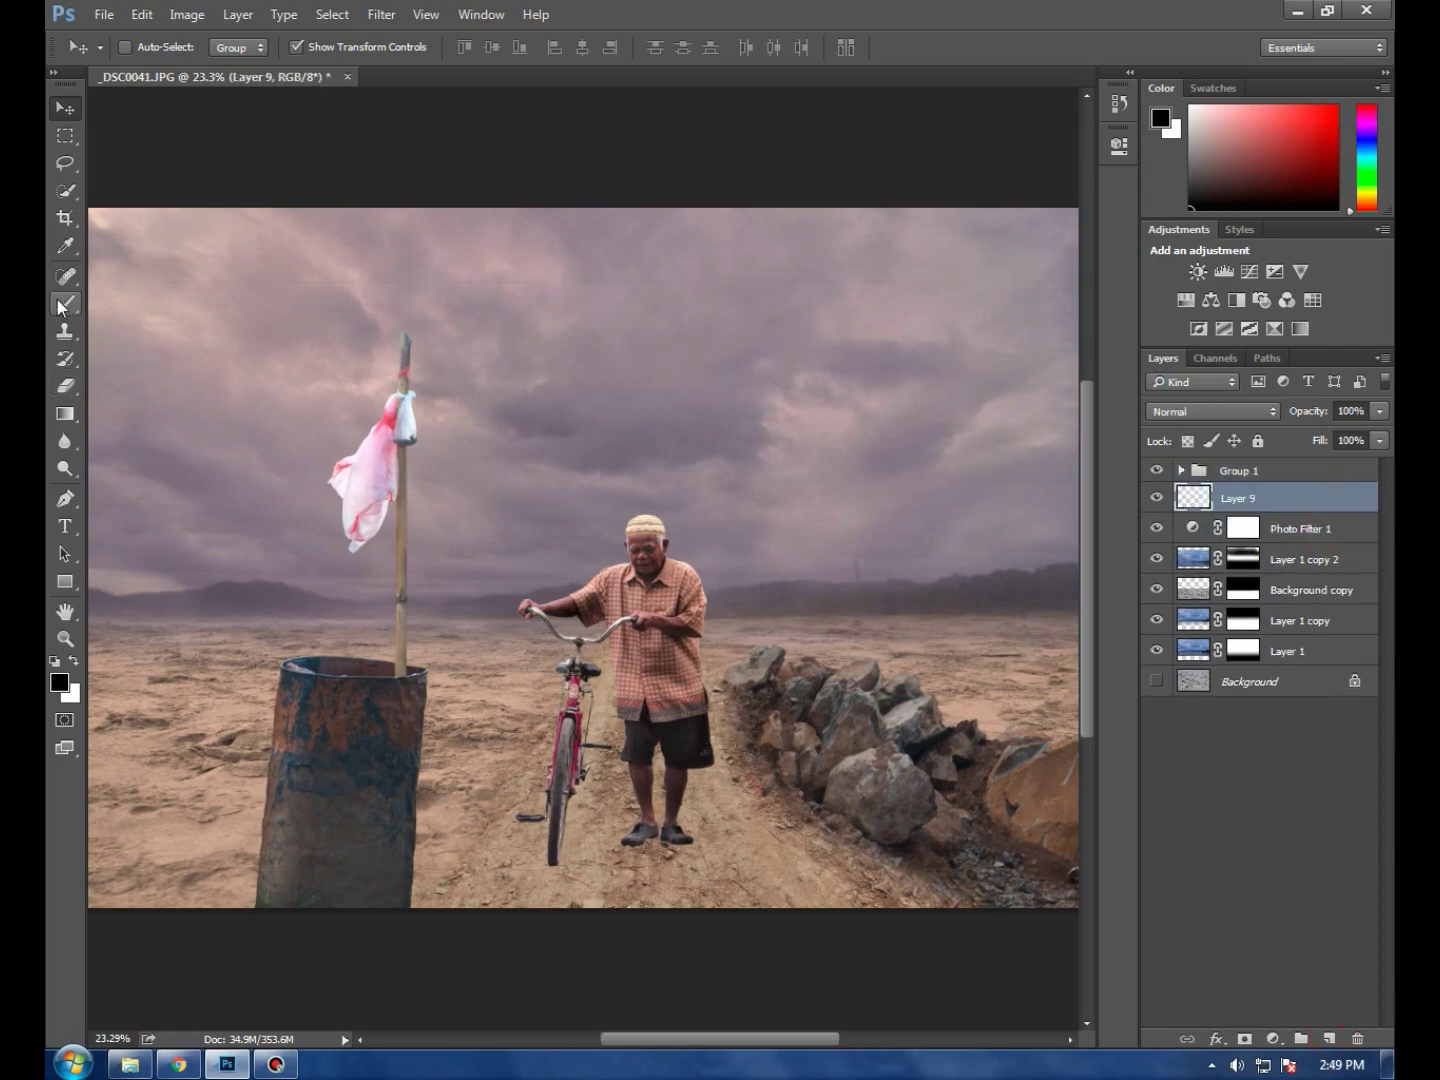
pyautogui.click(62, 304)
pyautogui.click(59, 682)
pyautogui.click(229, 406)
pyautogui.click(226, 355)
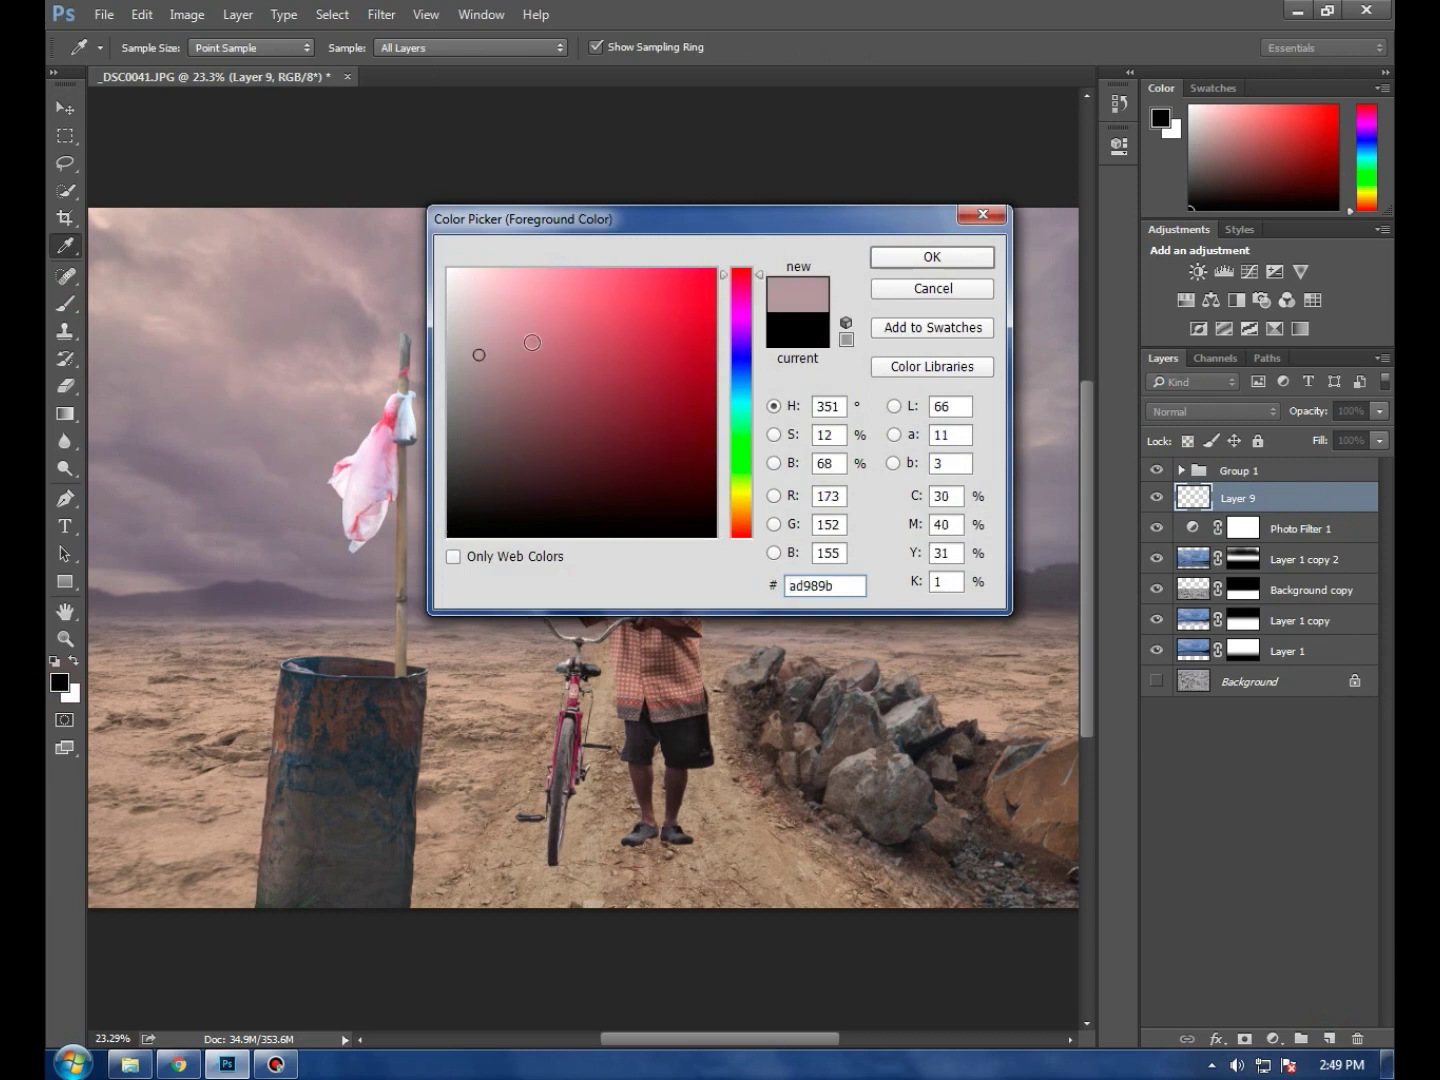
pyautogui.click(171, 317)
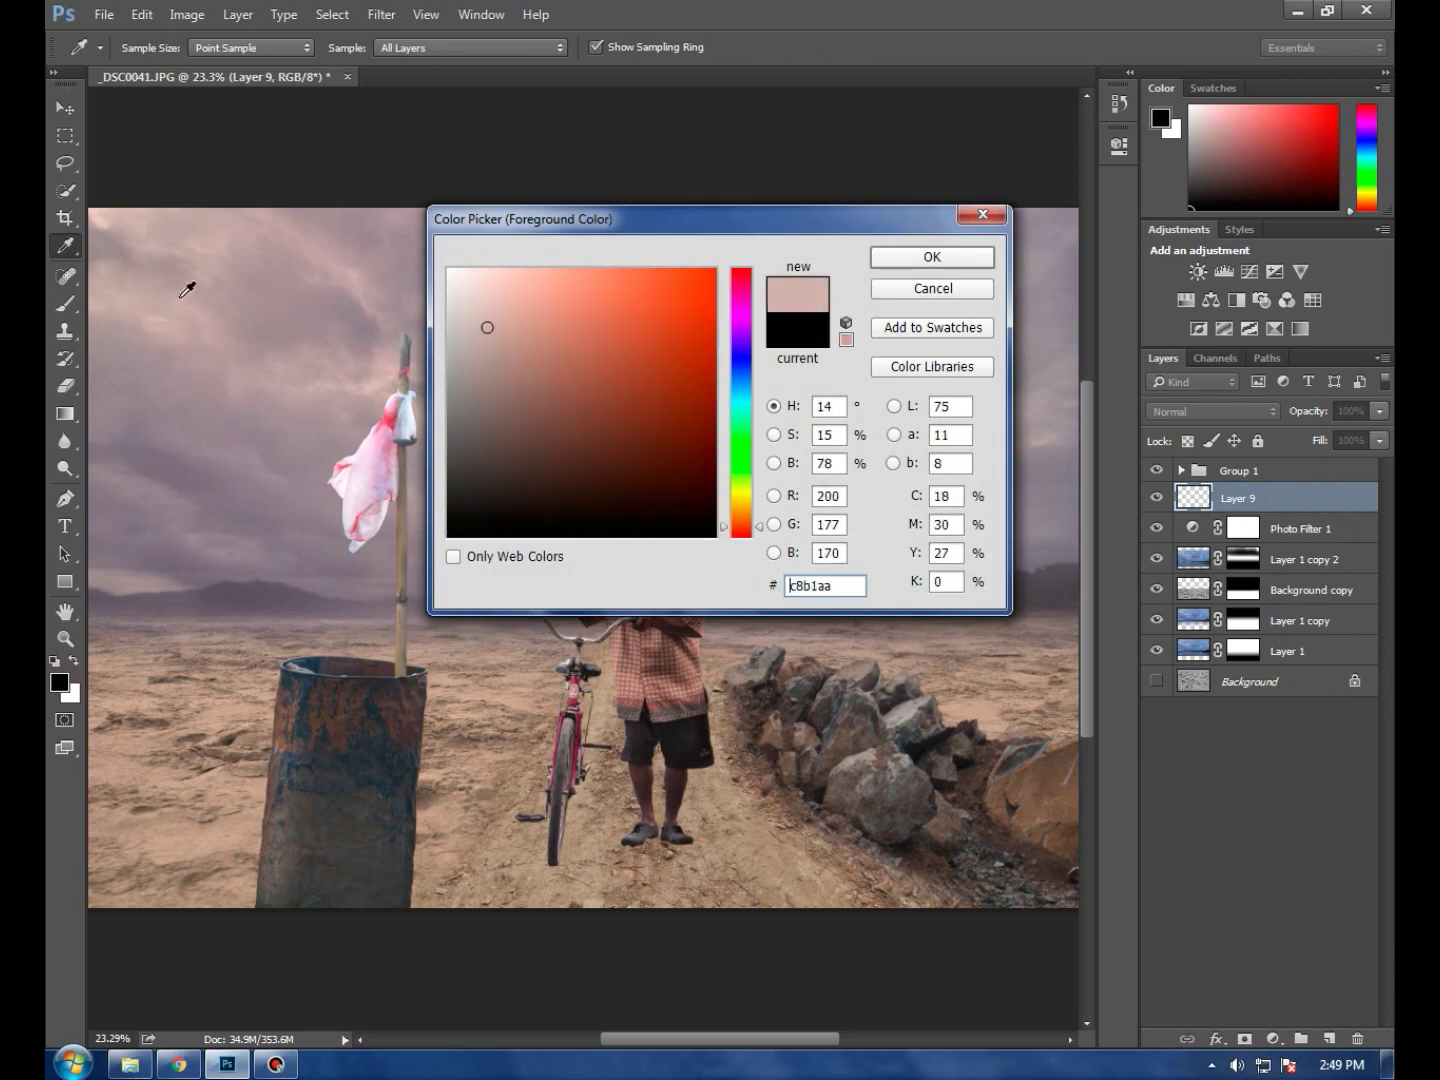
pyautogui.click(103, 220)
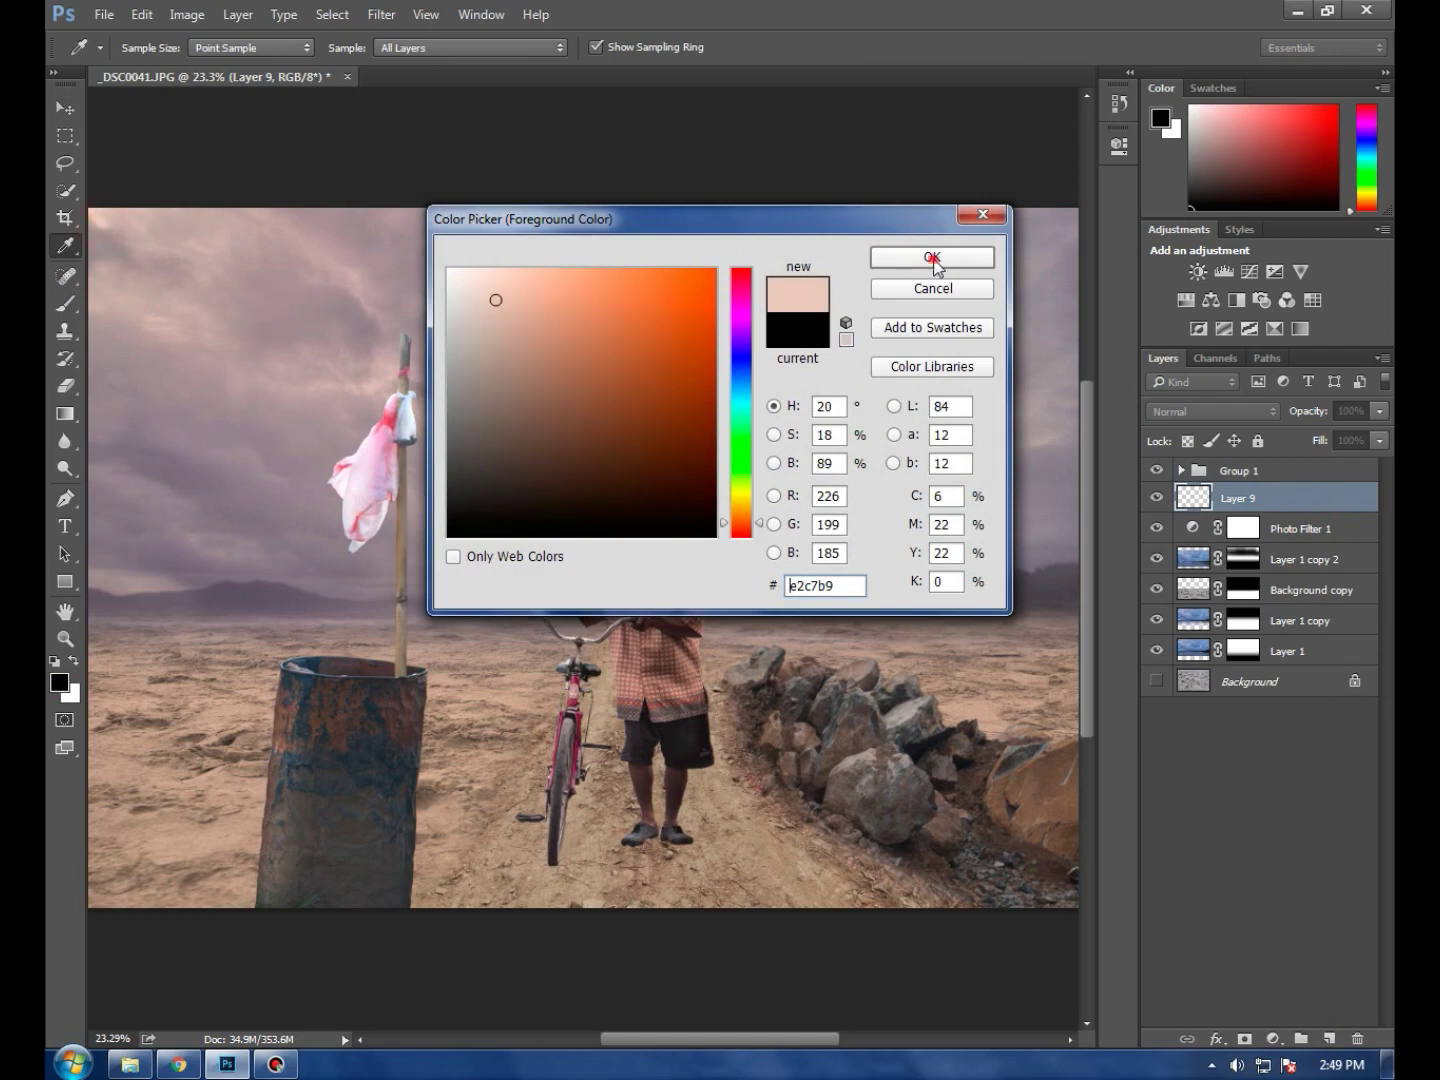
pyautogui.click(933, 258)
pyautogui.click(60, 684)
pyautogui.moveTo(499, 332); pyautogui.dragTo(480, 286)
pyautogui.click(912, 258)
# Try the Clone Stamp, dismiss its missing-source error, and return to a 400 px Brush
pyautogui.press('b')
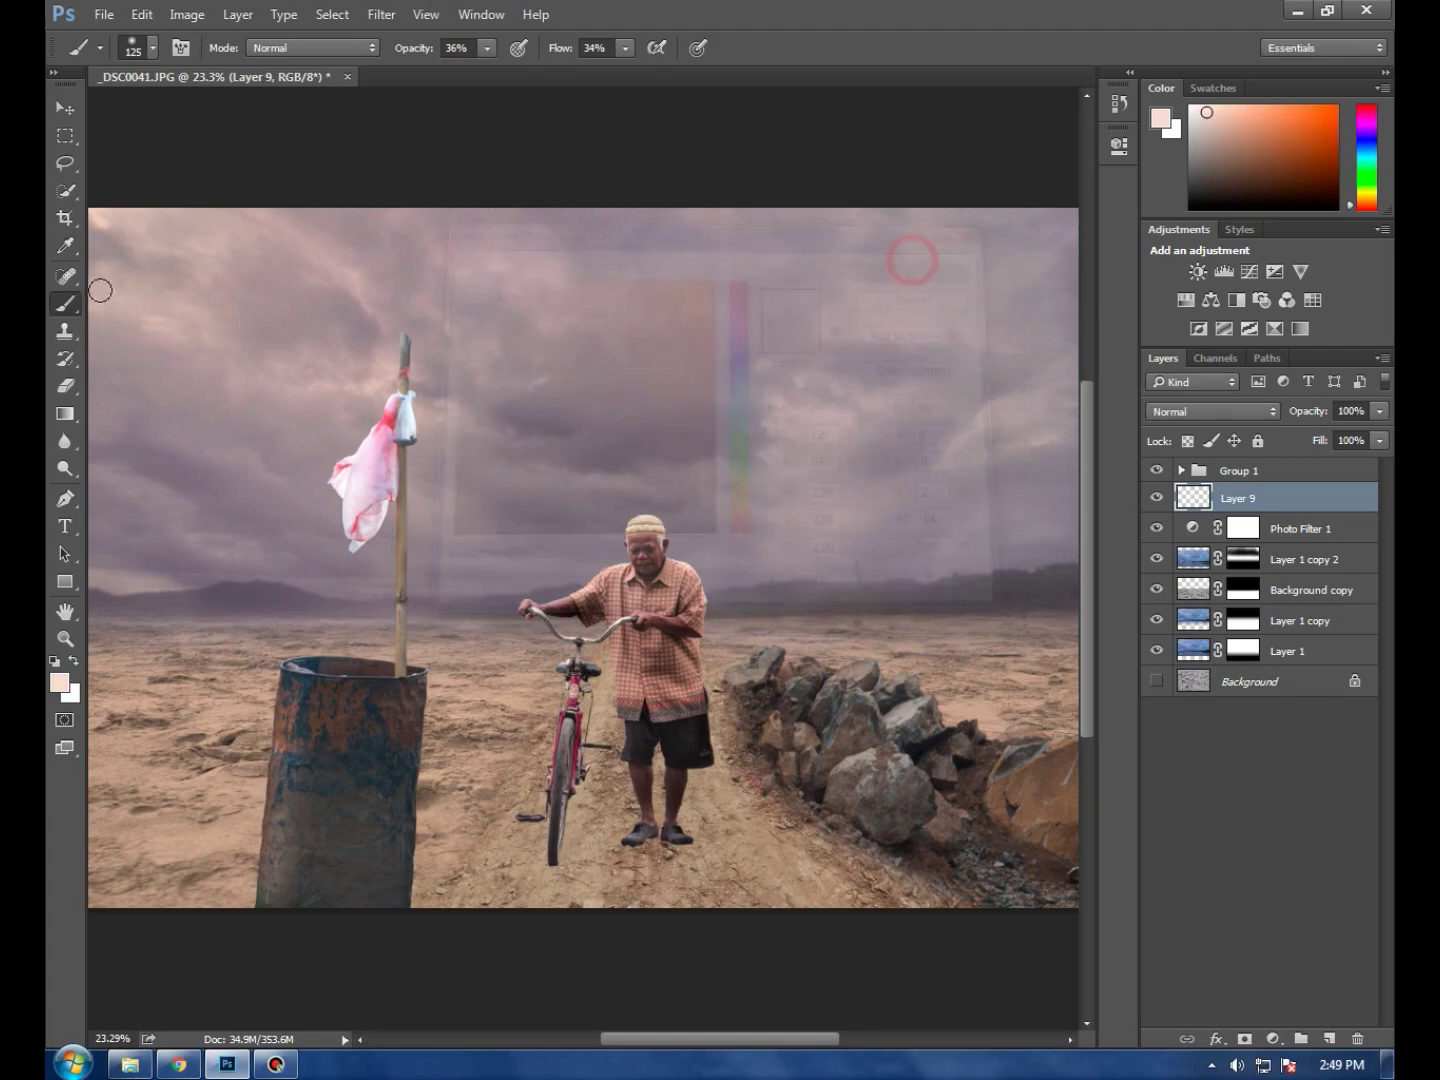
pyautogui.click(65, 331)
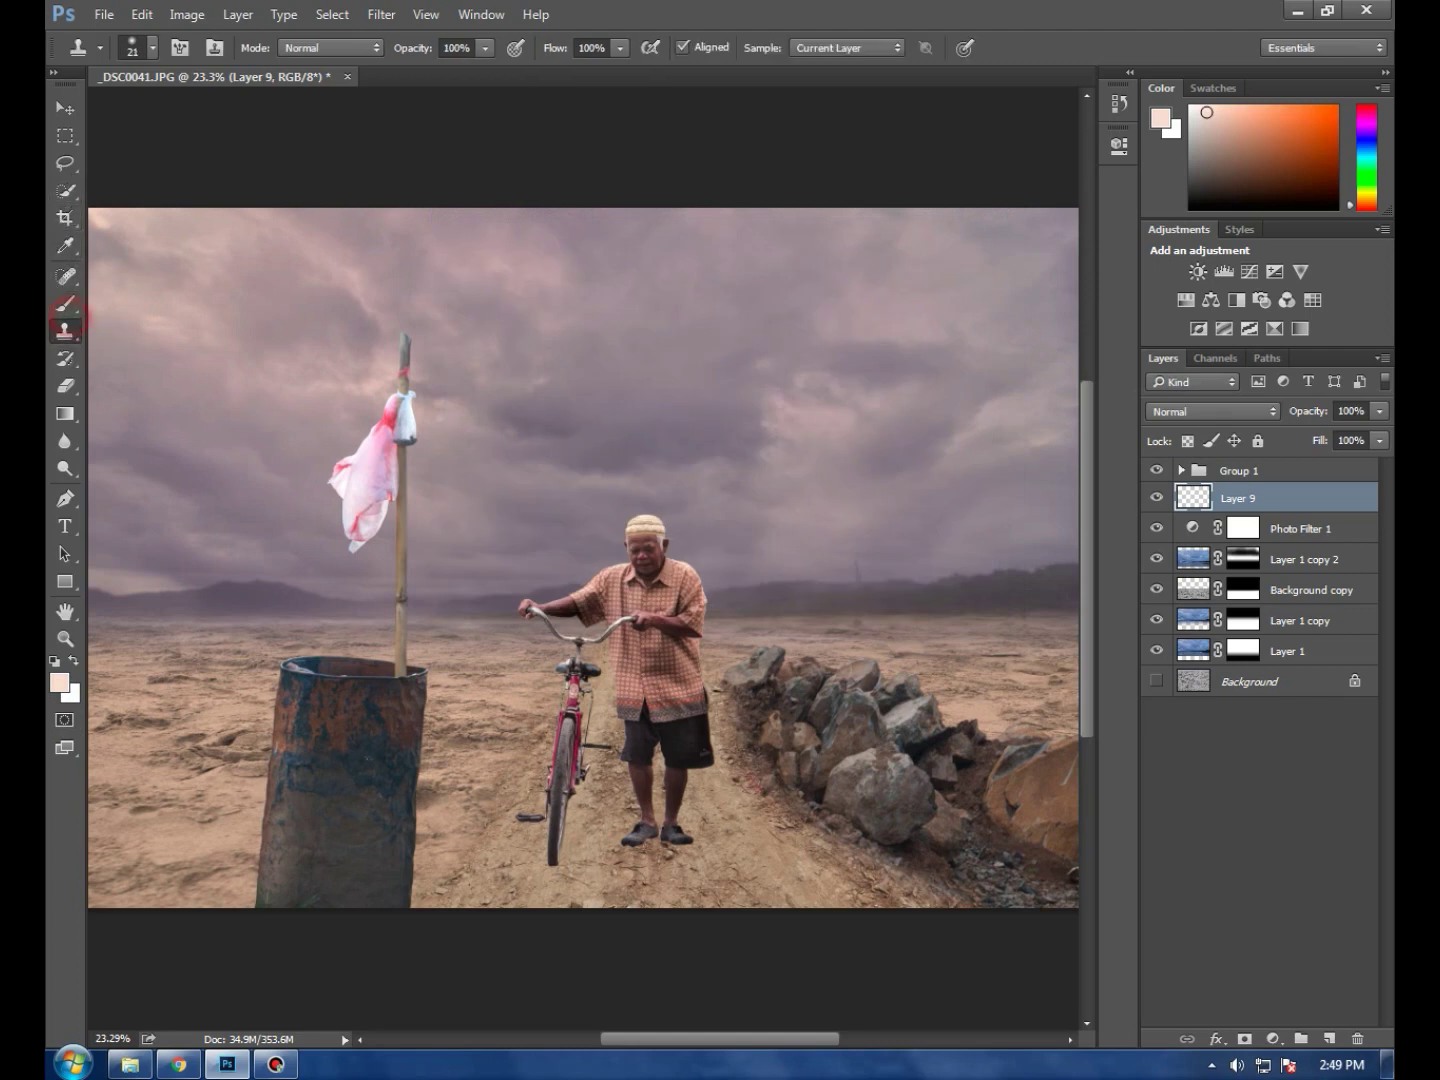
pyautogui.scroll(-3, 451, 815)
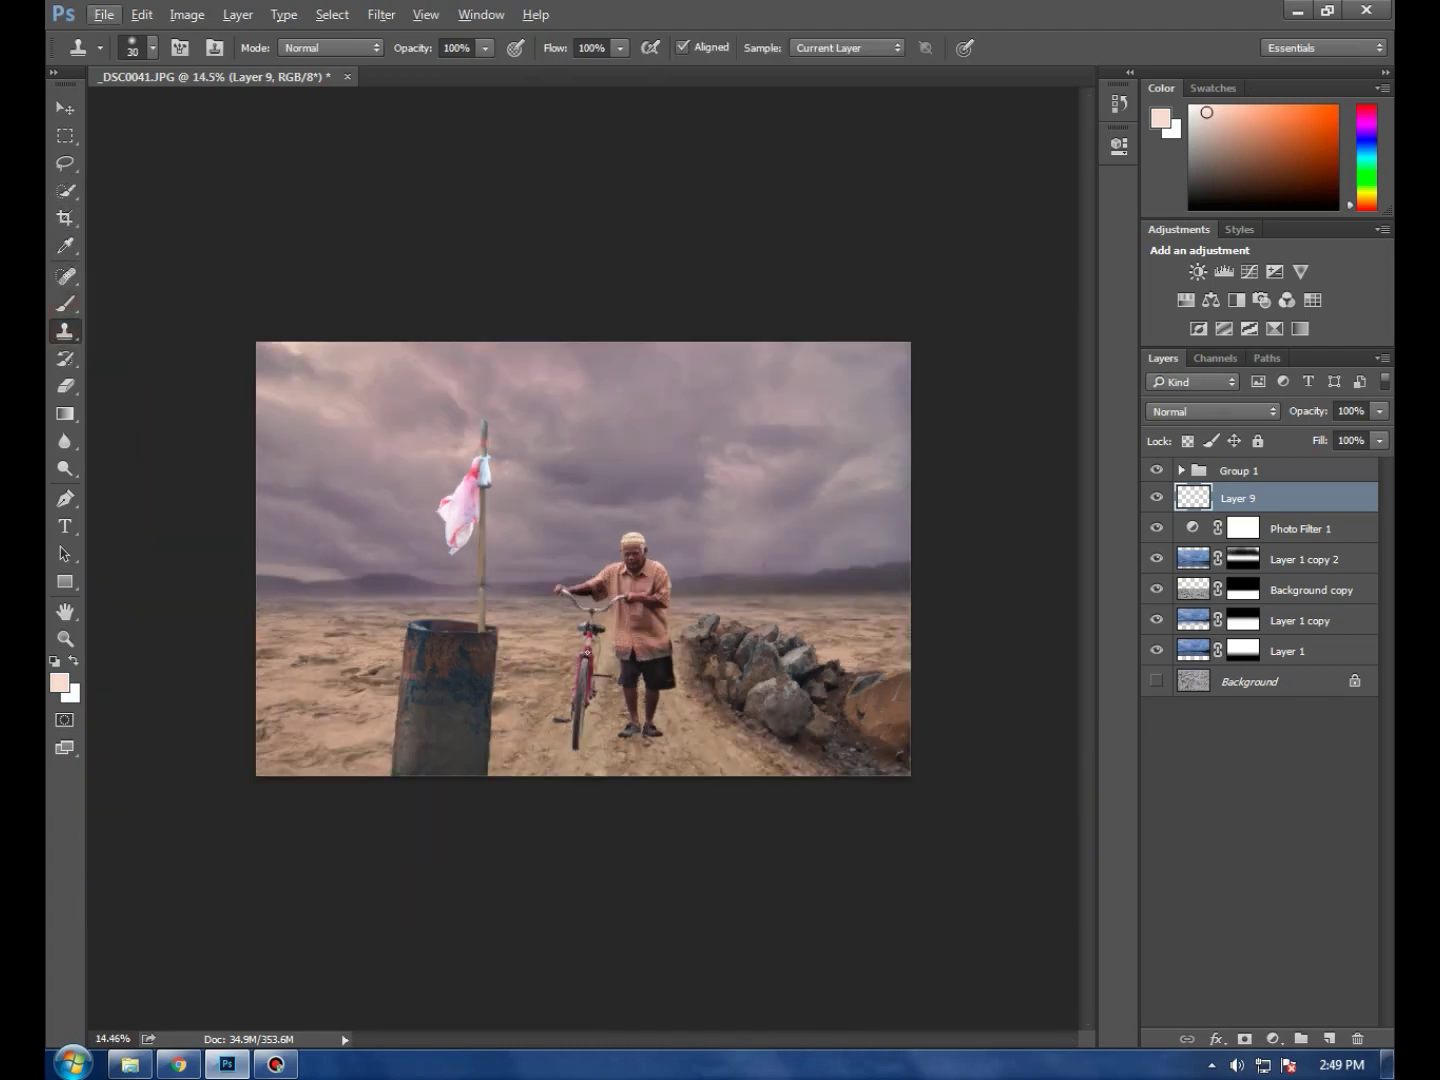
pyautogui.press(']')
pyautogui.press(']')
pyautogui.press(']')
pyautogui.click(272, 608)
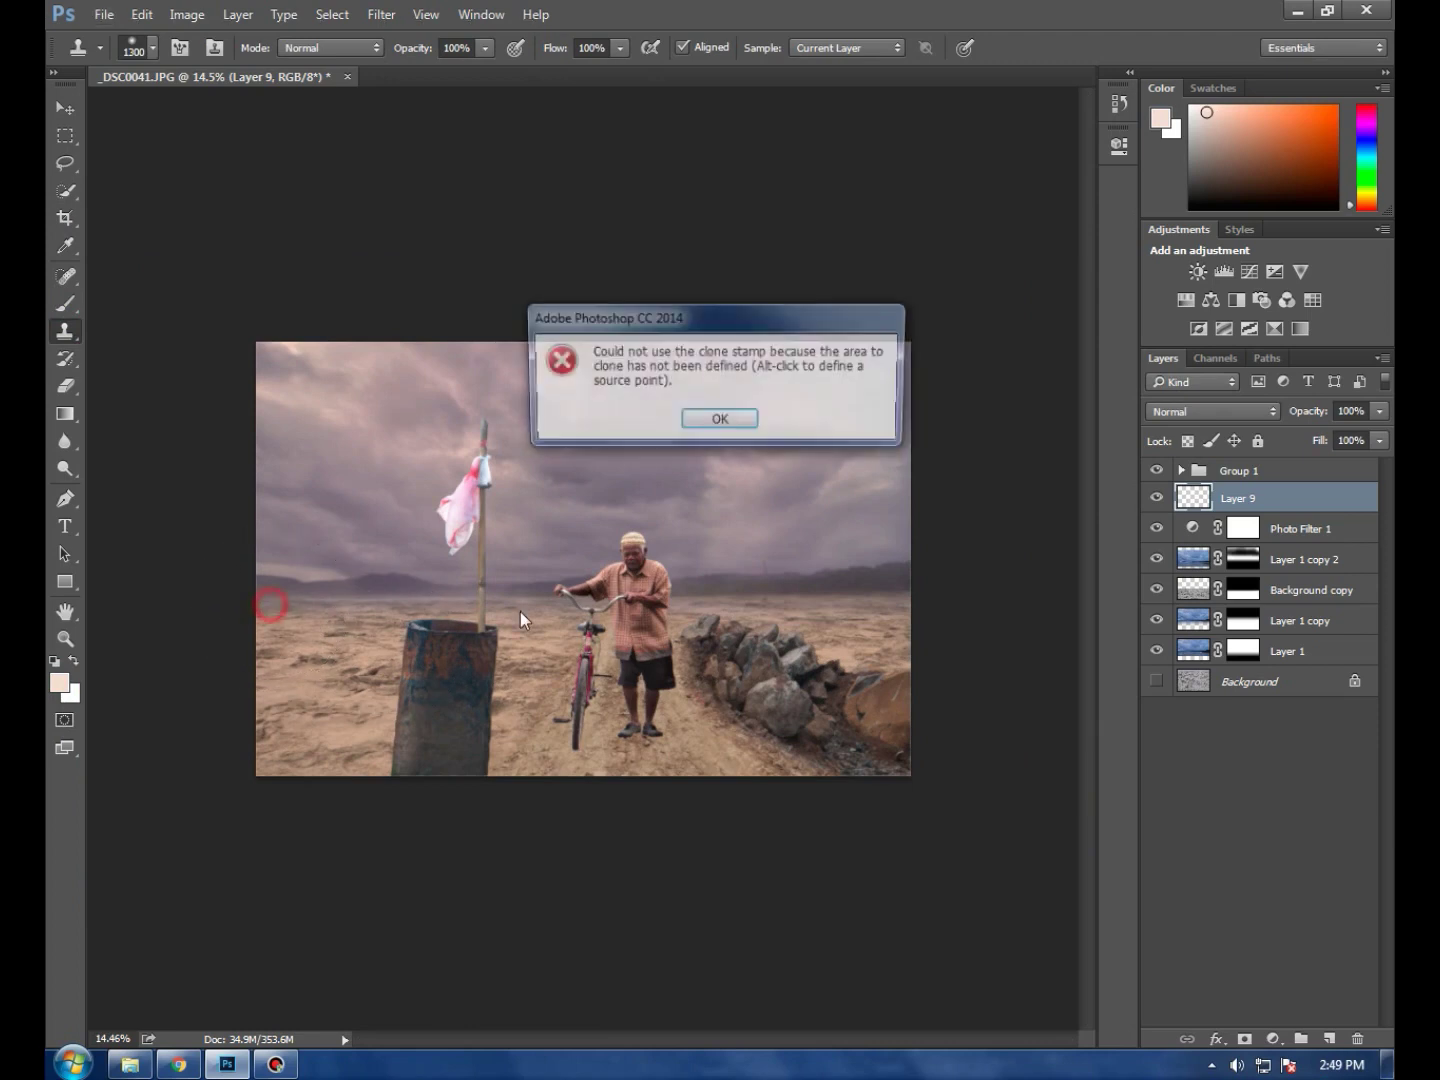
pyautogui.click(720, 421)
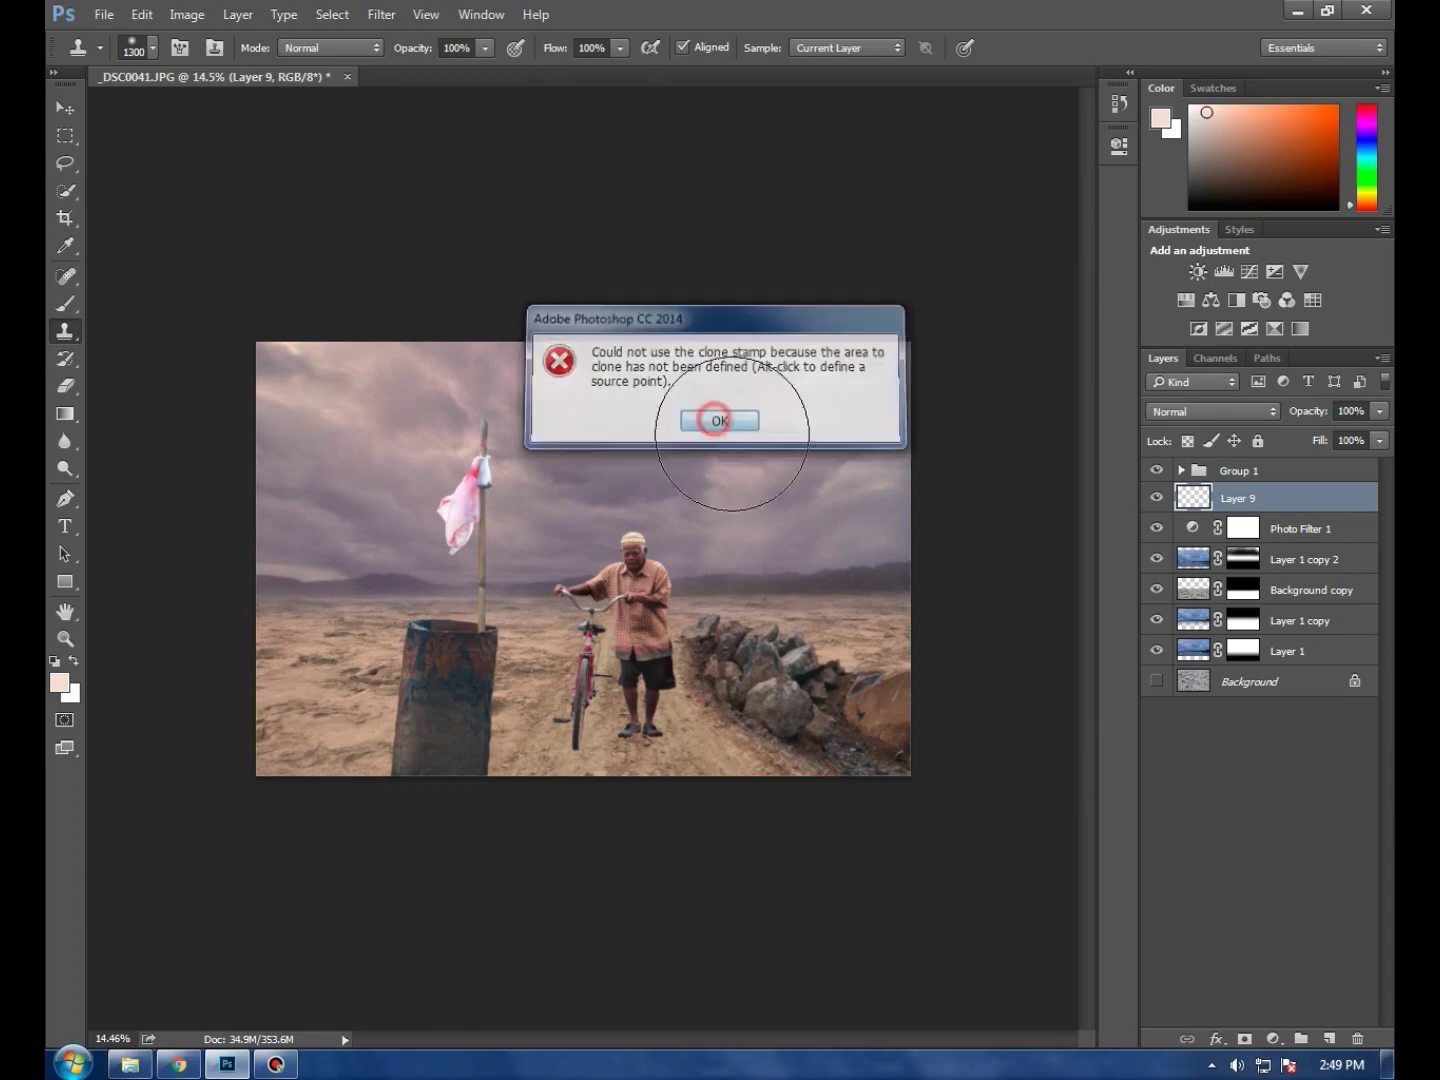
pyautogui.click(66, 303)
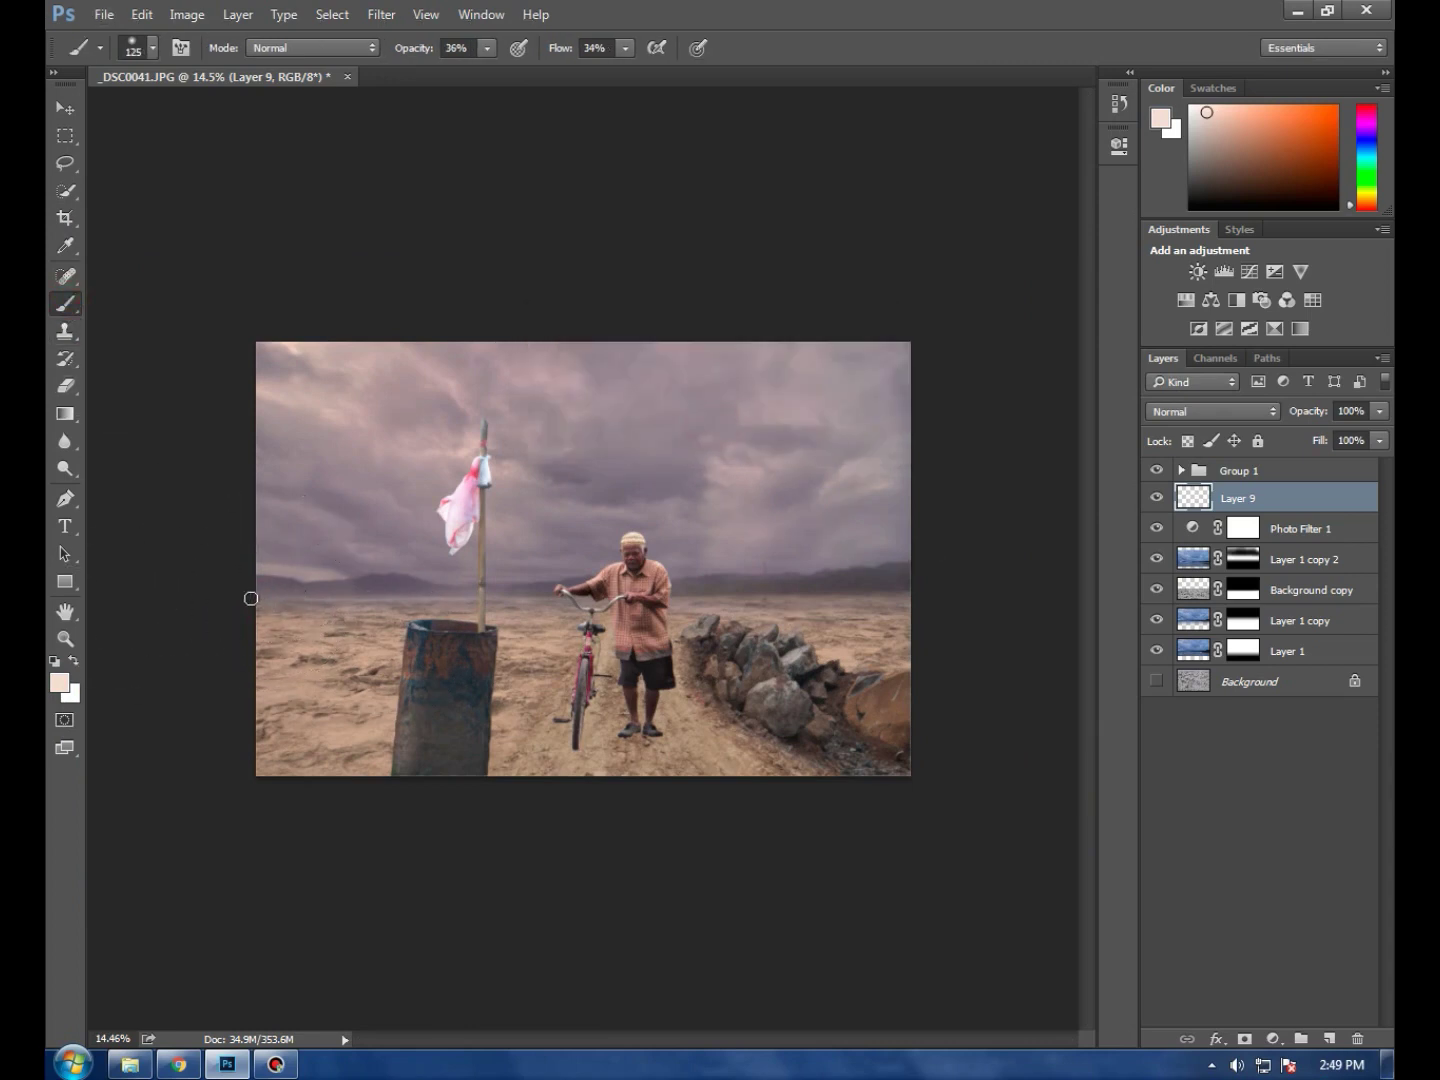
pyautogui.press(']')
pyautogui.press(']')
pyautogui.press(']')
pyautogui.press('[')
pyautogui.press('[')
pyautogui.press('[')
pyautogui.press('[')
pyautogui.press('[')
# Paint soft pale haze along the horizon from edge to edge
pyautogui.keyDown('shift'); pyautogui.click(925, 597); pyautogui.keyUp('shift')
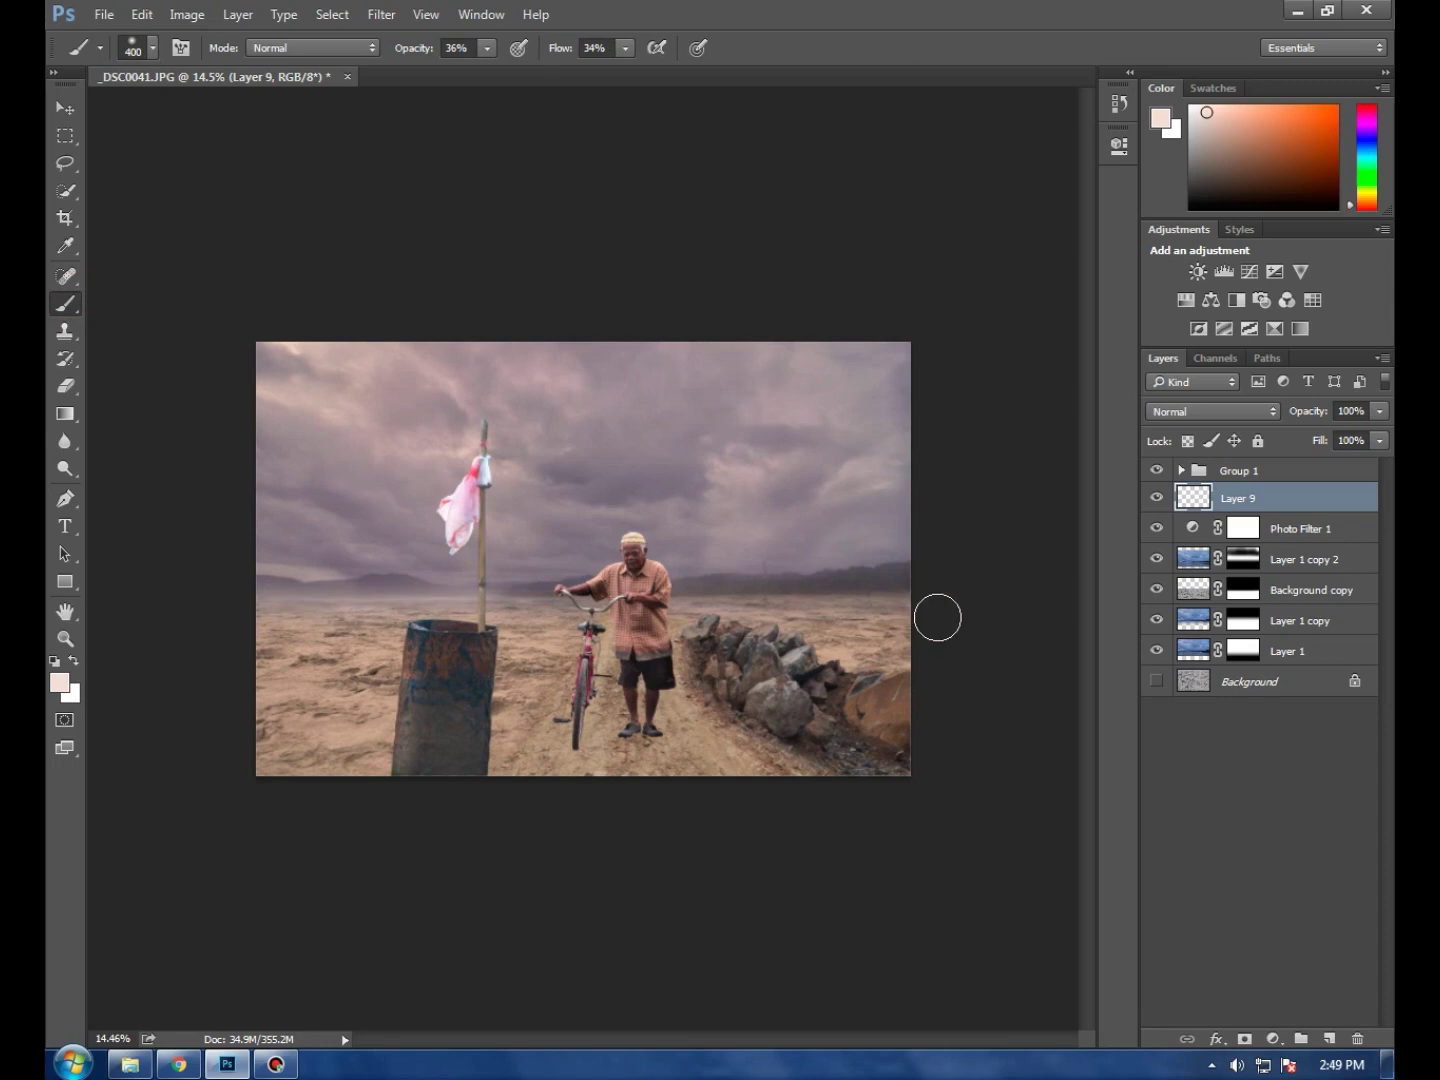
pyautogui.click(929, 574)
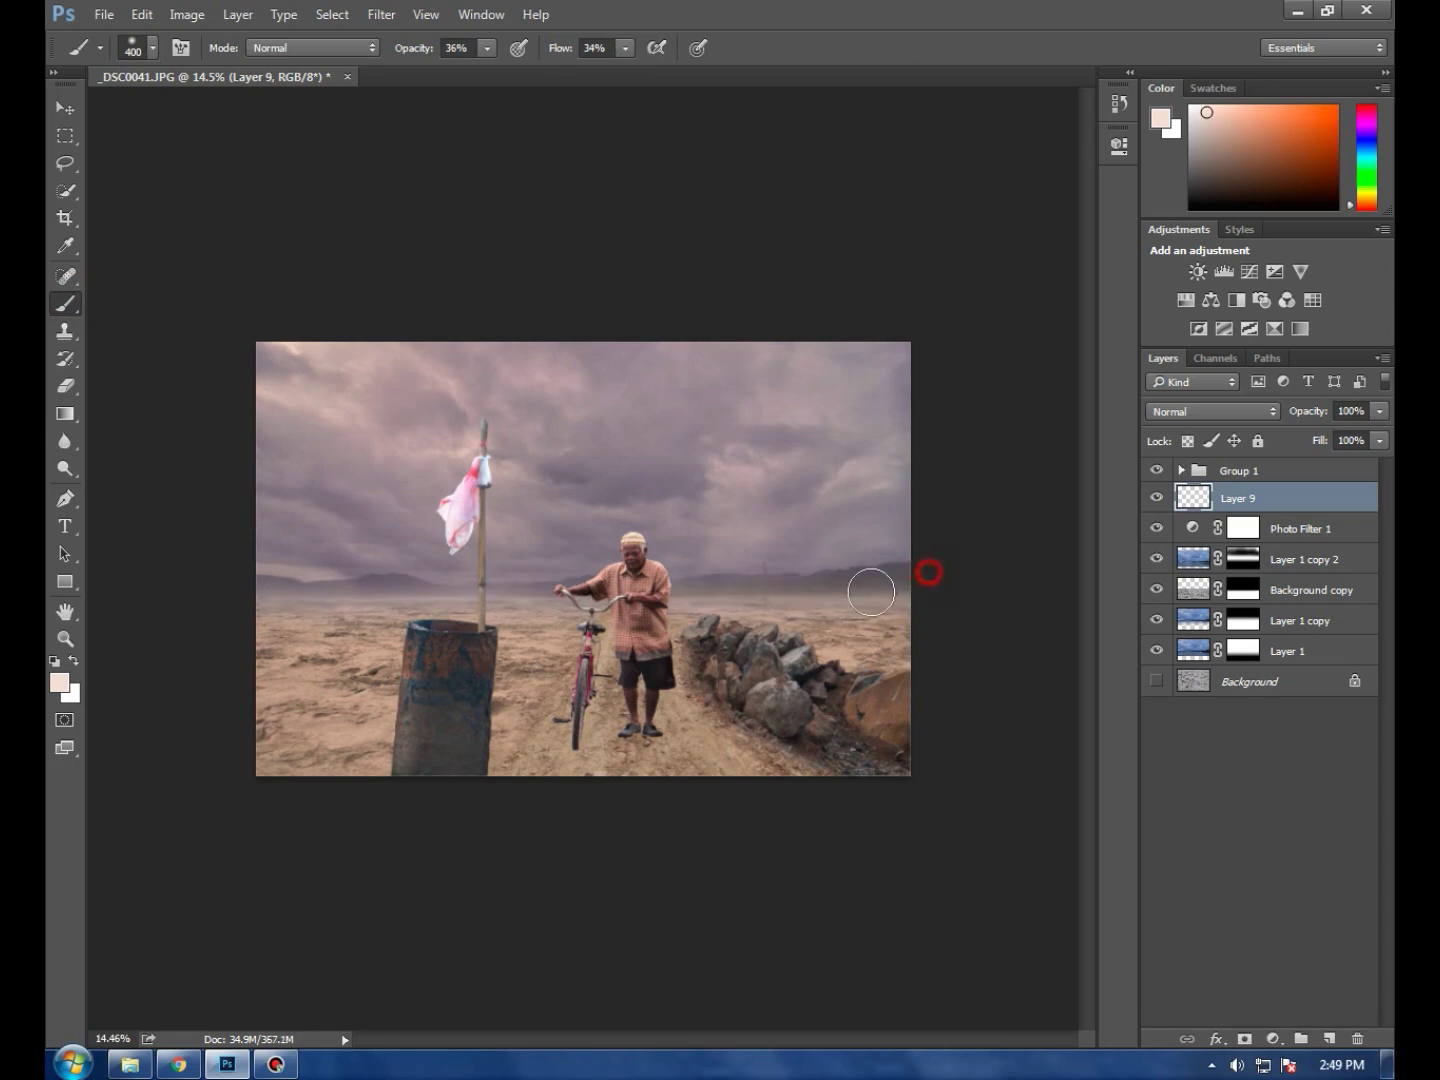
pyautogui.keyDown('shift'); pyautogui.click(240, 585); pyautogui.keyUp('shift')
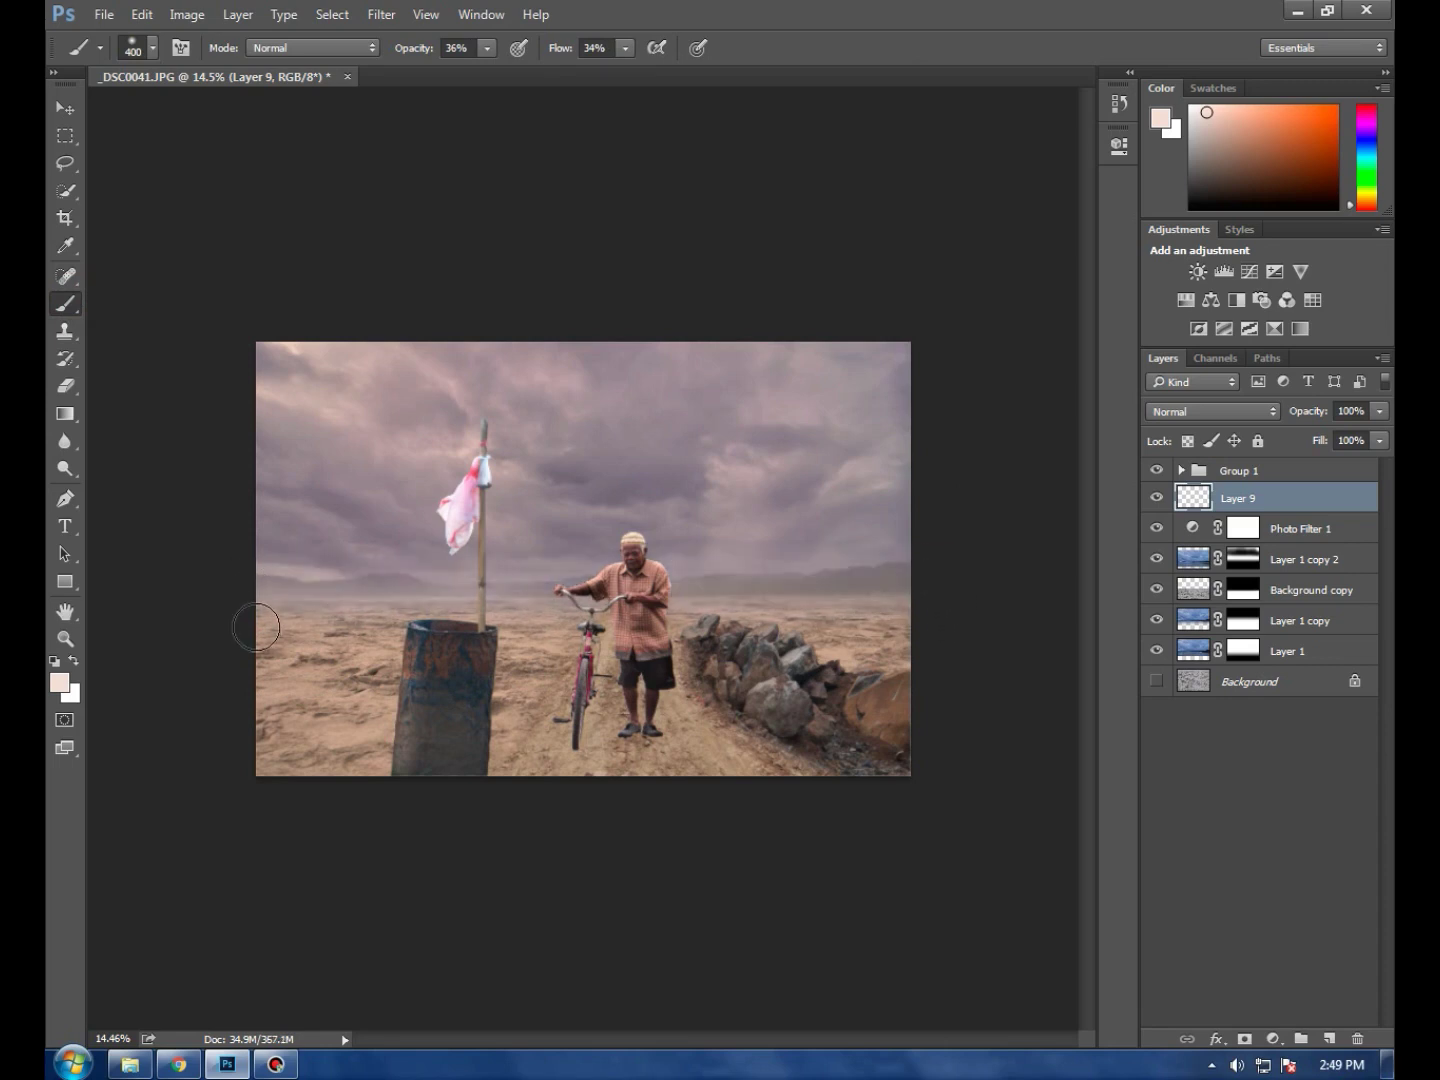
pyautogui.keyDown('shift'); pyautogui.click(942, 611); pyautogui.keyUp('shift')
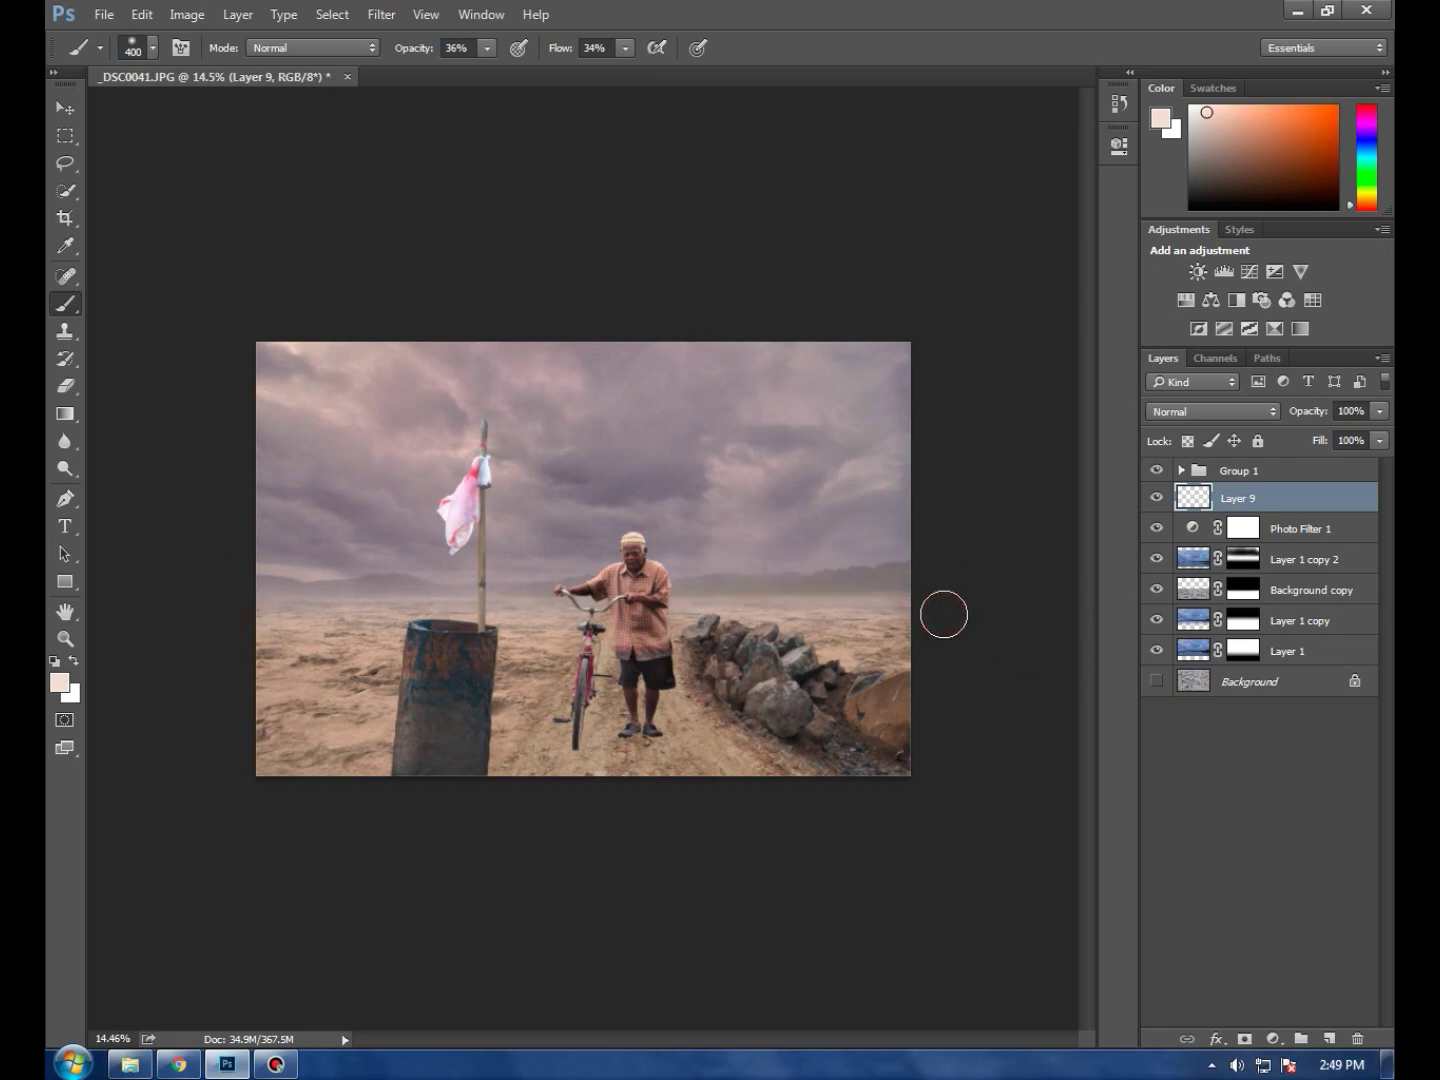
# Set the haze layer, Layer 9, to 88% opacity and 82% fill
pyautogui.click(64, 107)
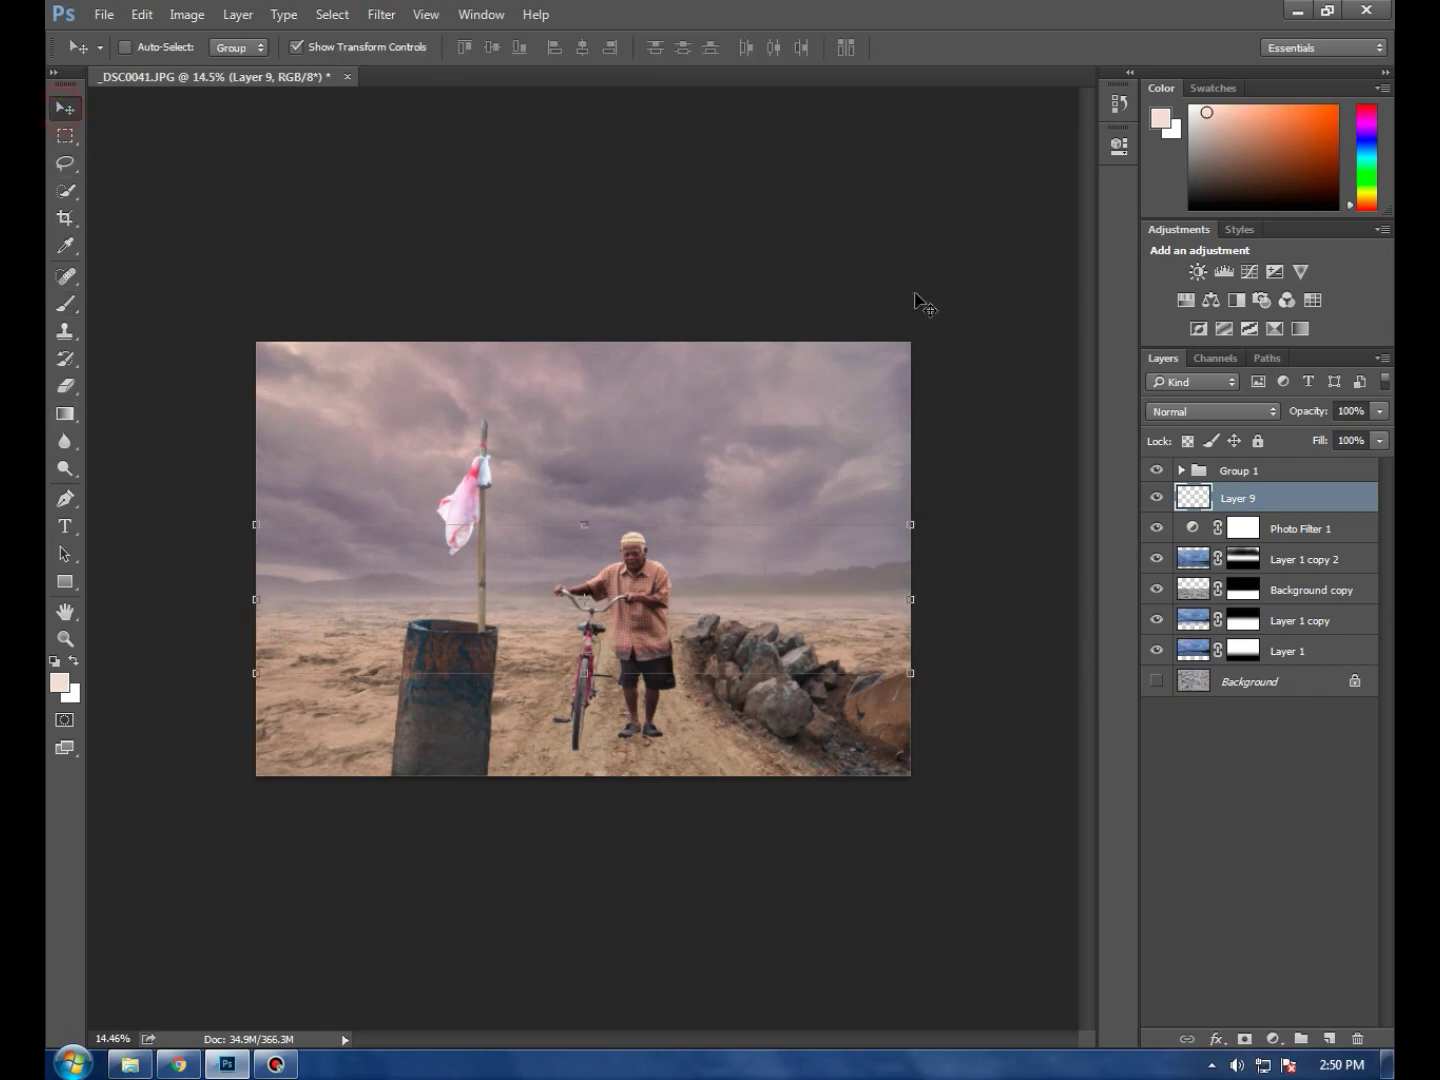
pyautogui.click(60, 109)
pyautogui.click(1378, 411)
pyautogui.moveTo(1368, 433); pyautogui.dragTo(1374, 430)
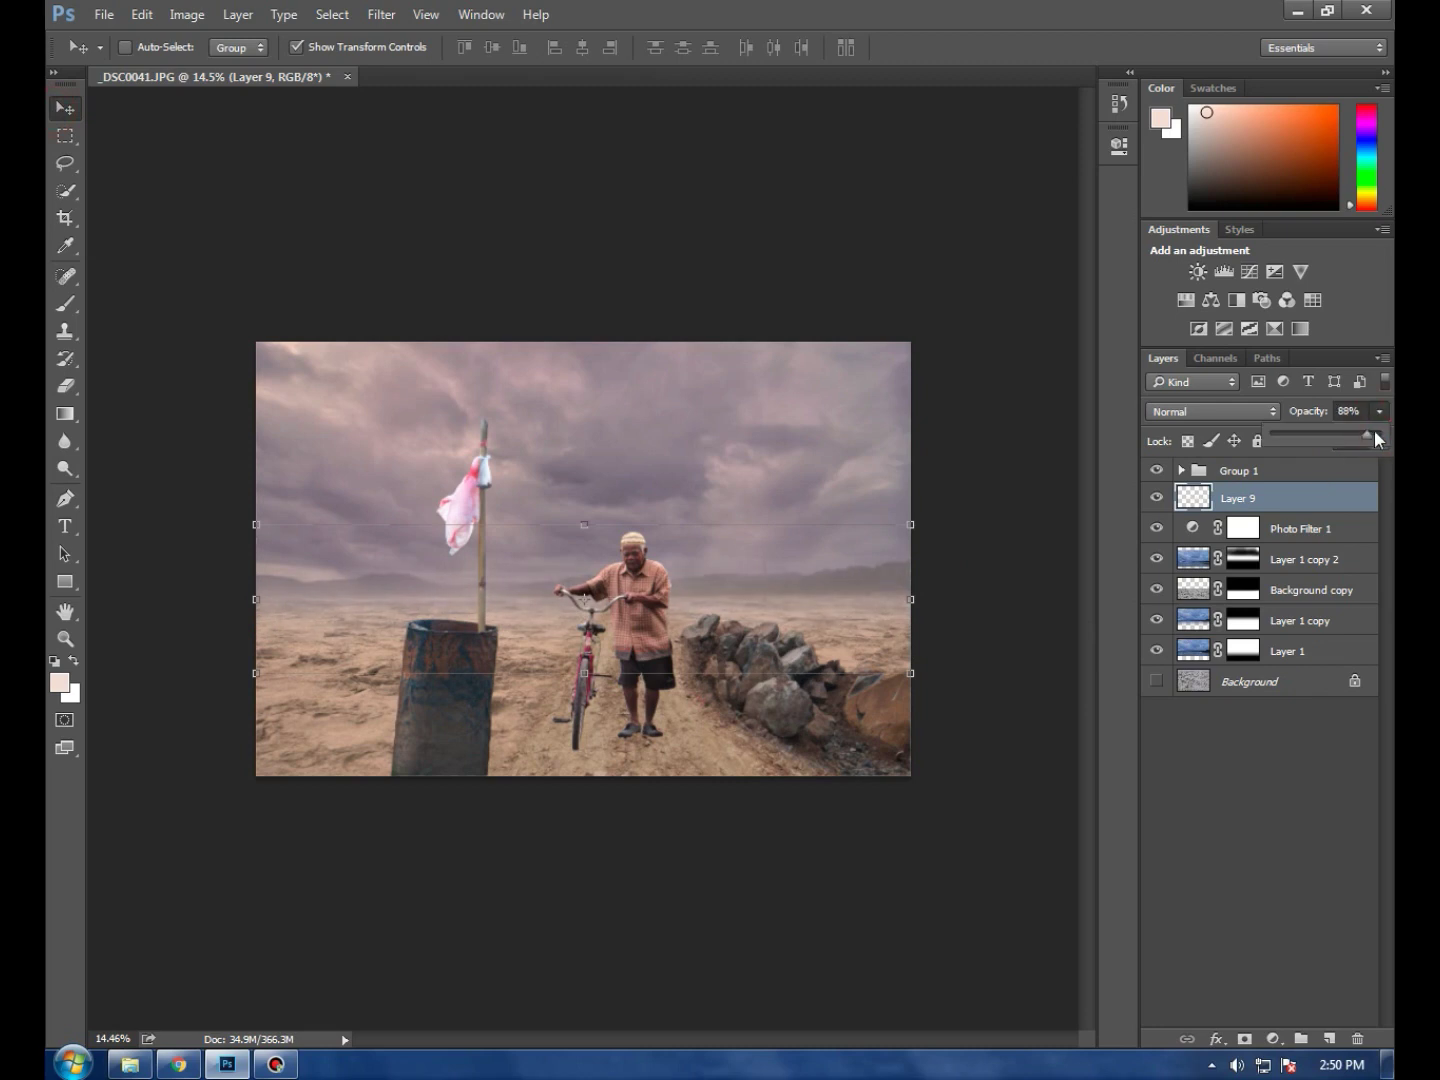
pyautogui.click(1379, 440)
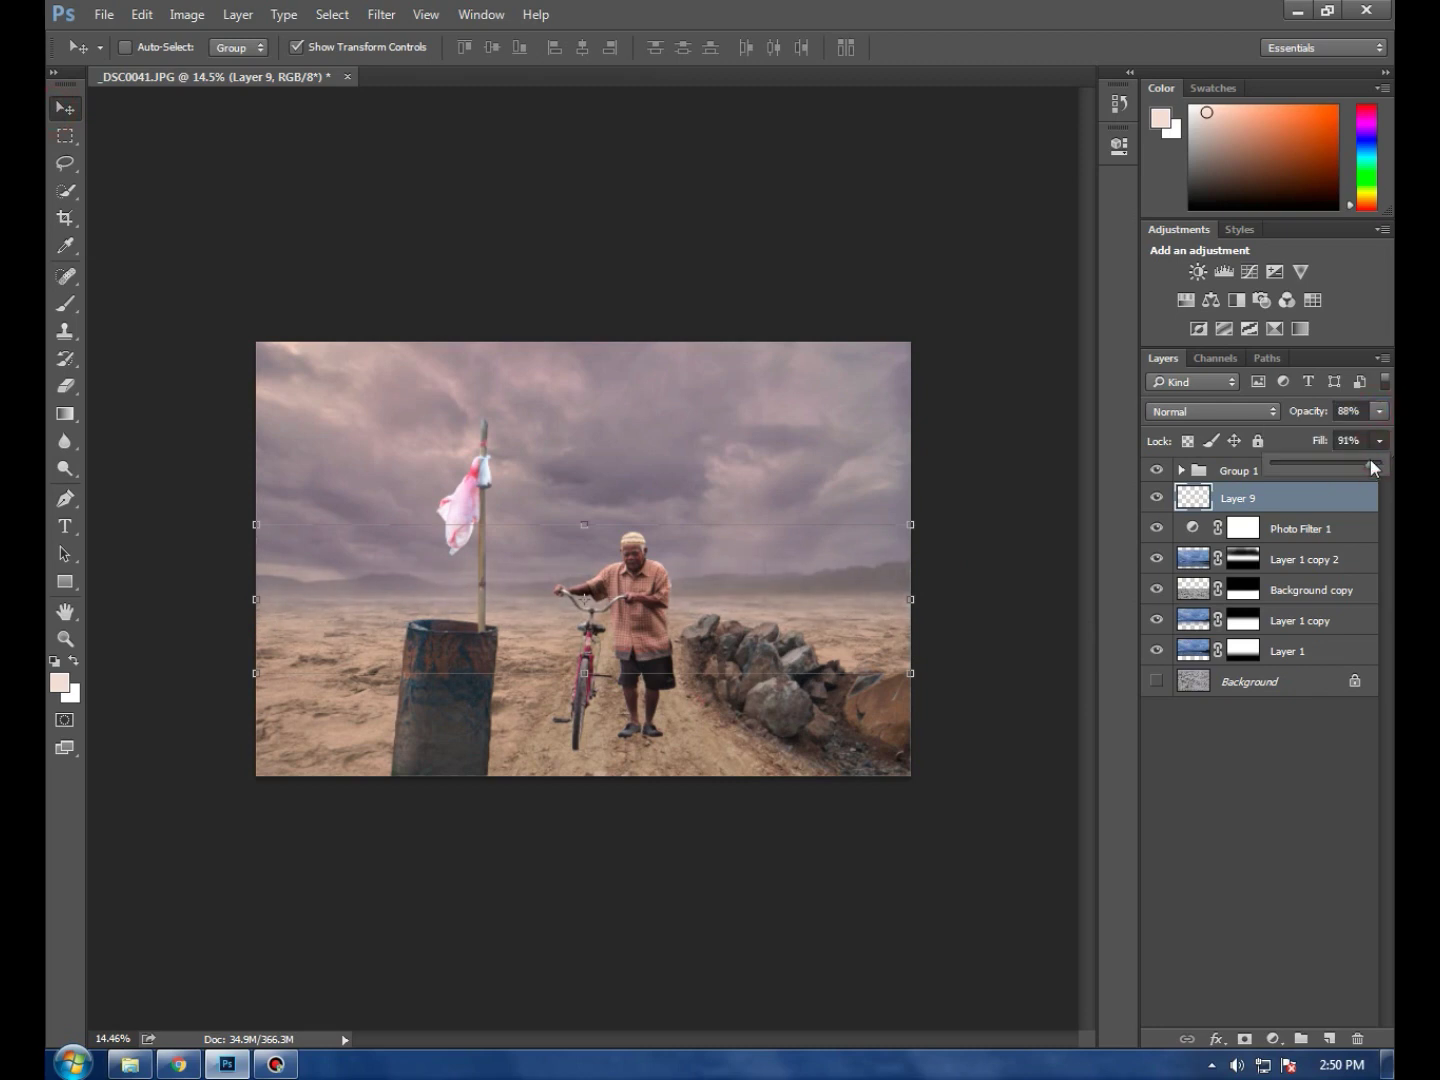
pyautogui.moveTo(1368, 465); pyautogui.dragTo(1357, 465)
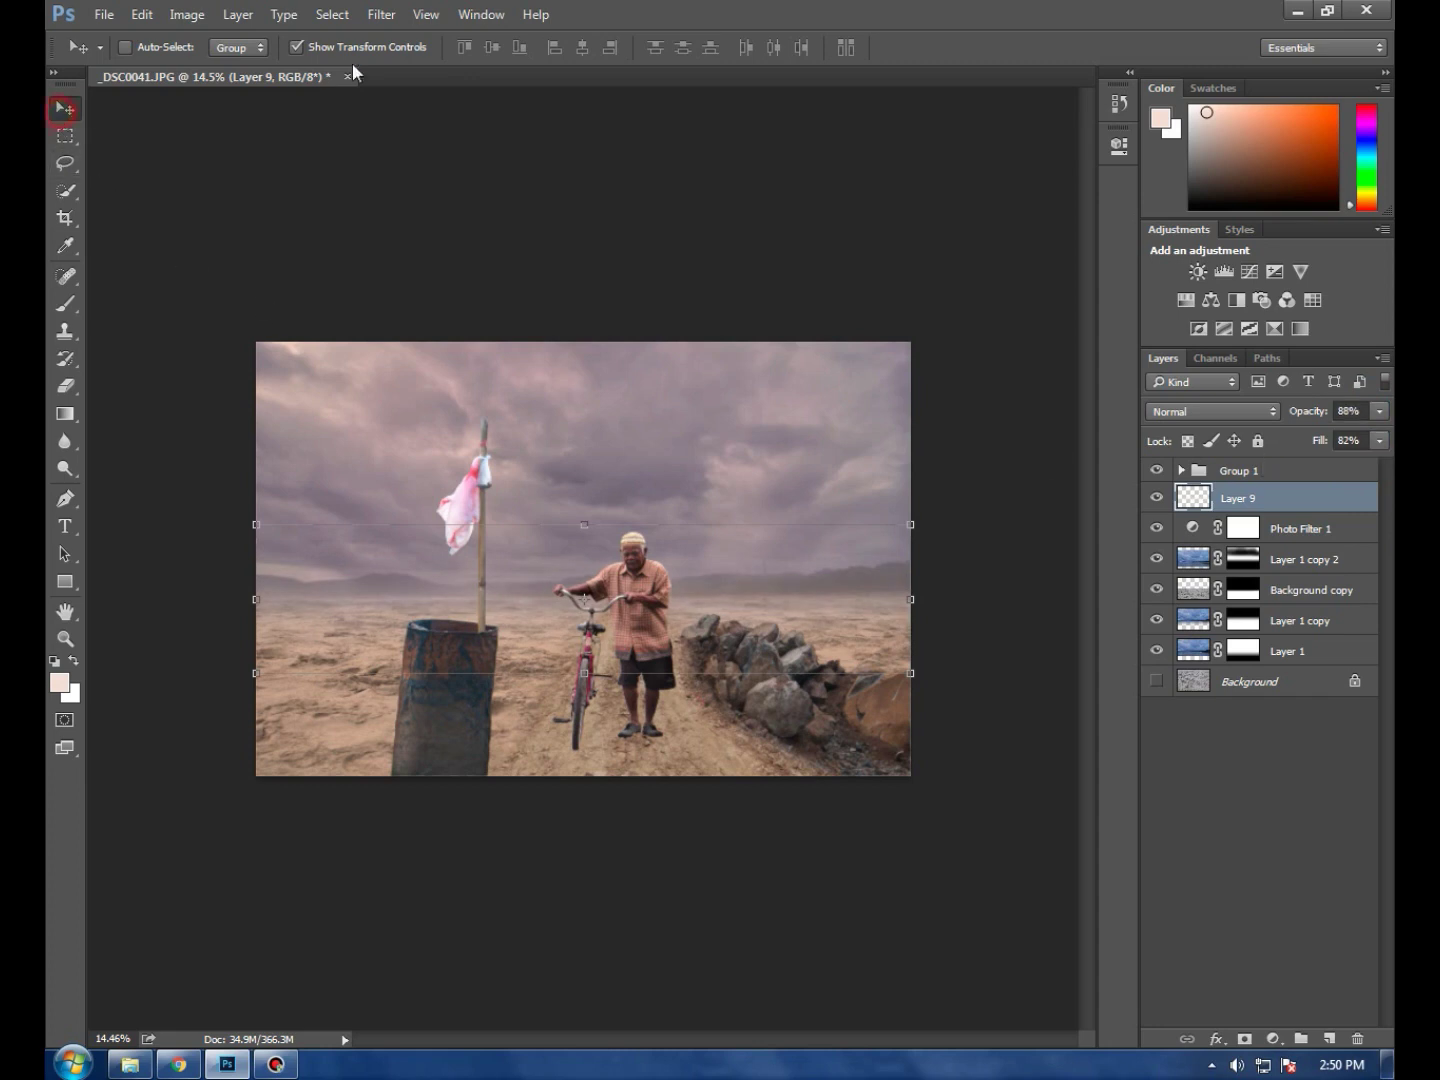
# Soften the haze with a Gaussian Blur of about 4 px radius
pyautogui.click(383, 14)
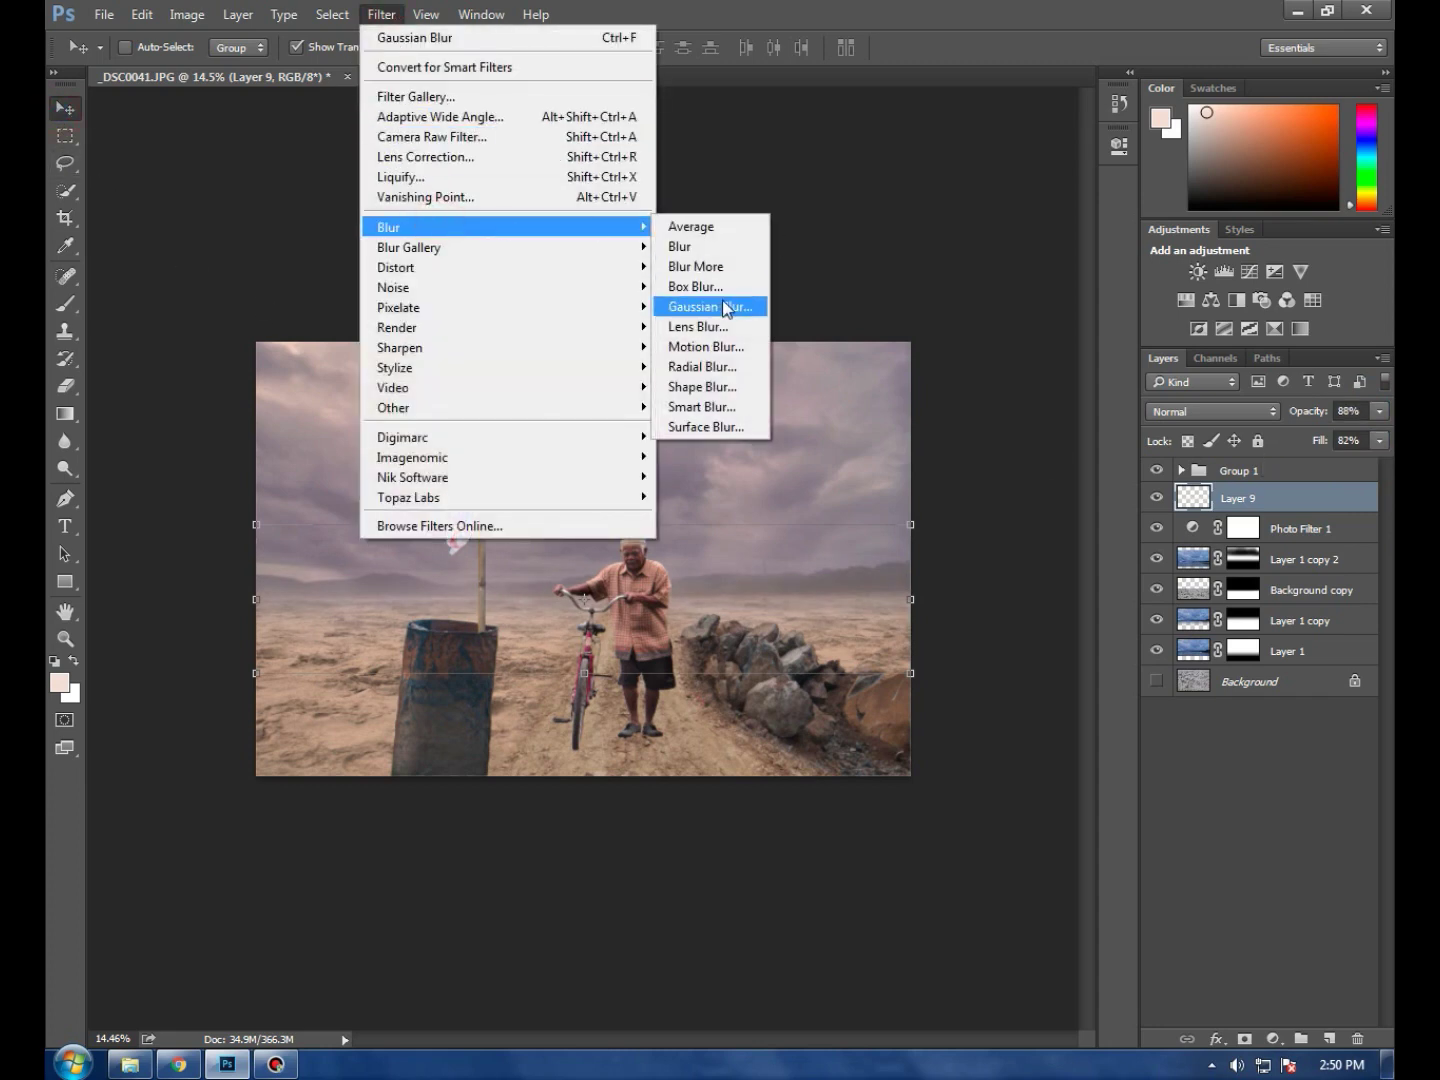
pyautogui.click(725, 306)
pyautogui.moveTo(659, 562); pyautogui.dragTo(617, 561)
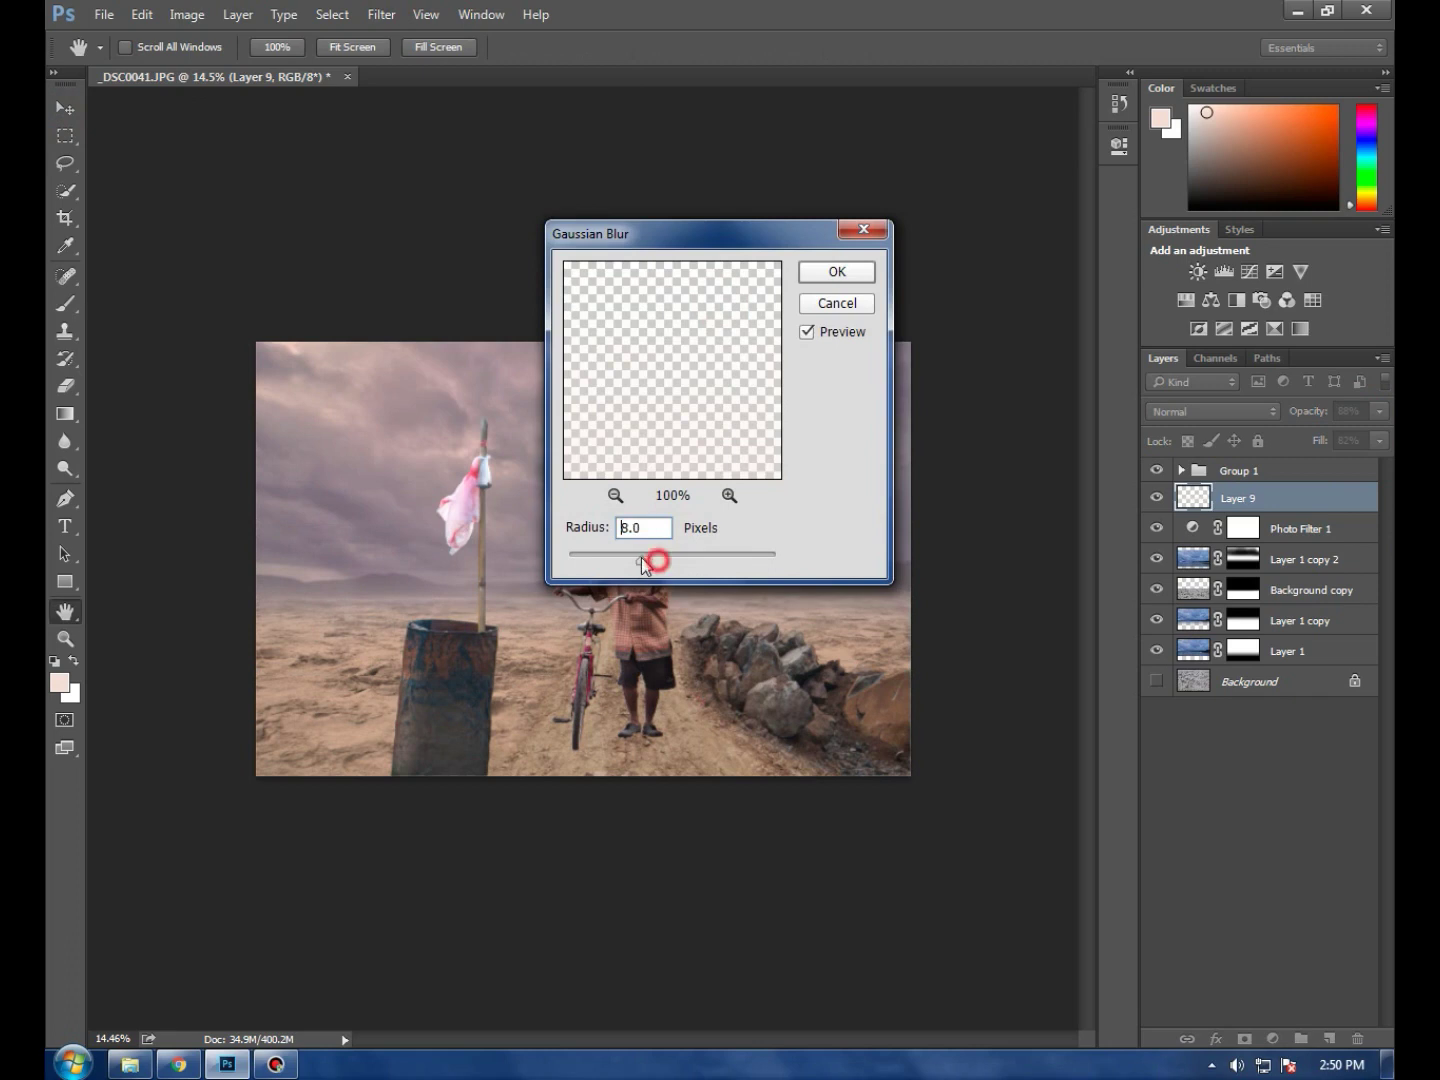
pyautogui.click(829, 275)
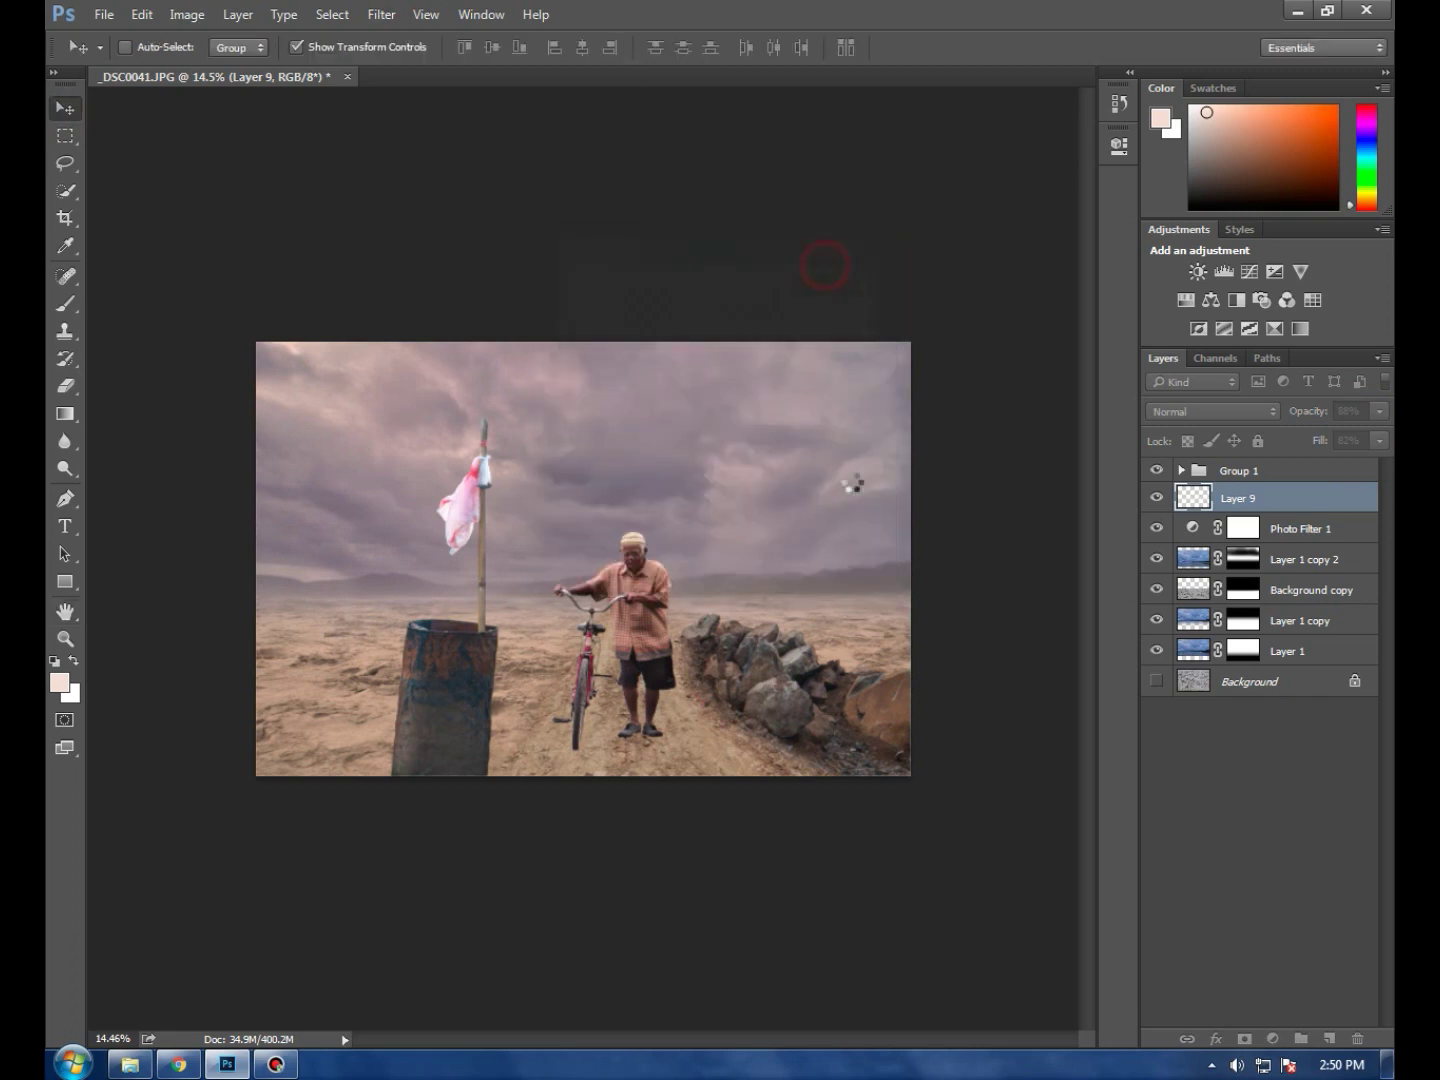
# Zoom around the canvas and expand Group 1 to show its layers
pyautogui.scroll(4, 655, 529)
pyautogui.scroll(4, 655, 529)
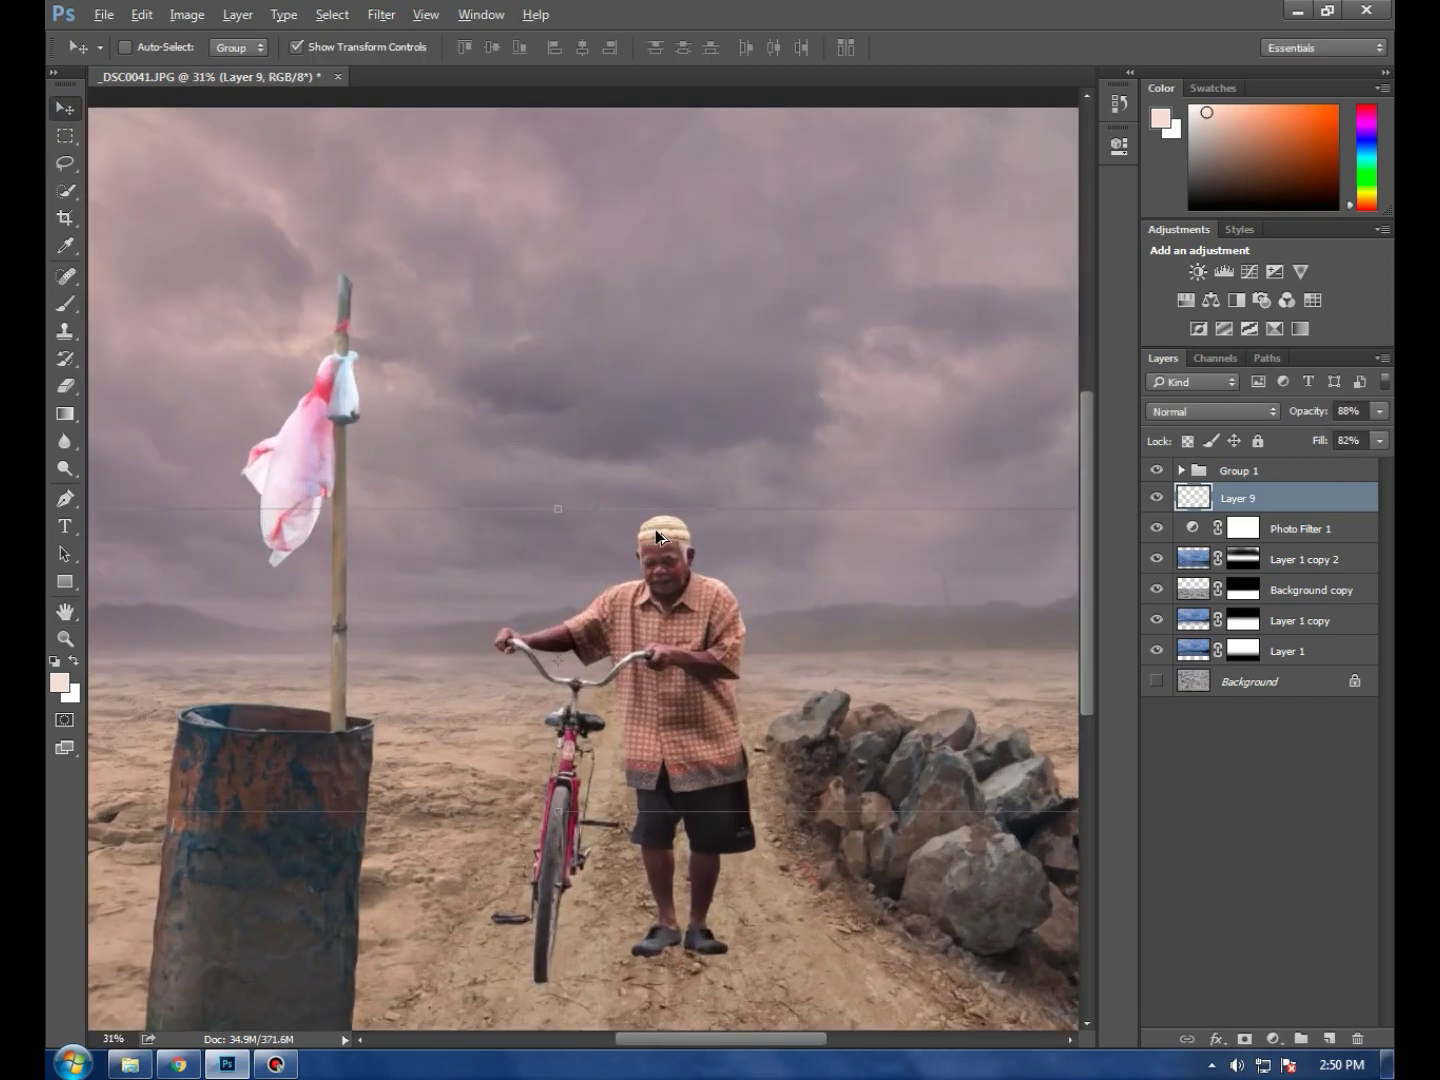
pyautogui.scroll(-7, 695, 561)
pyautogui.scroll(1, 695, 561)
pyautogui.scroll(2, 600, 605)
pyautogui.scroll(1, 600, 605)
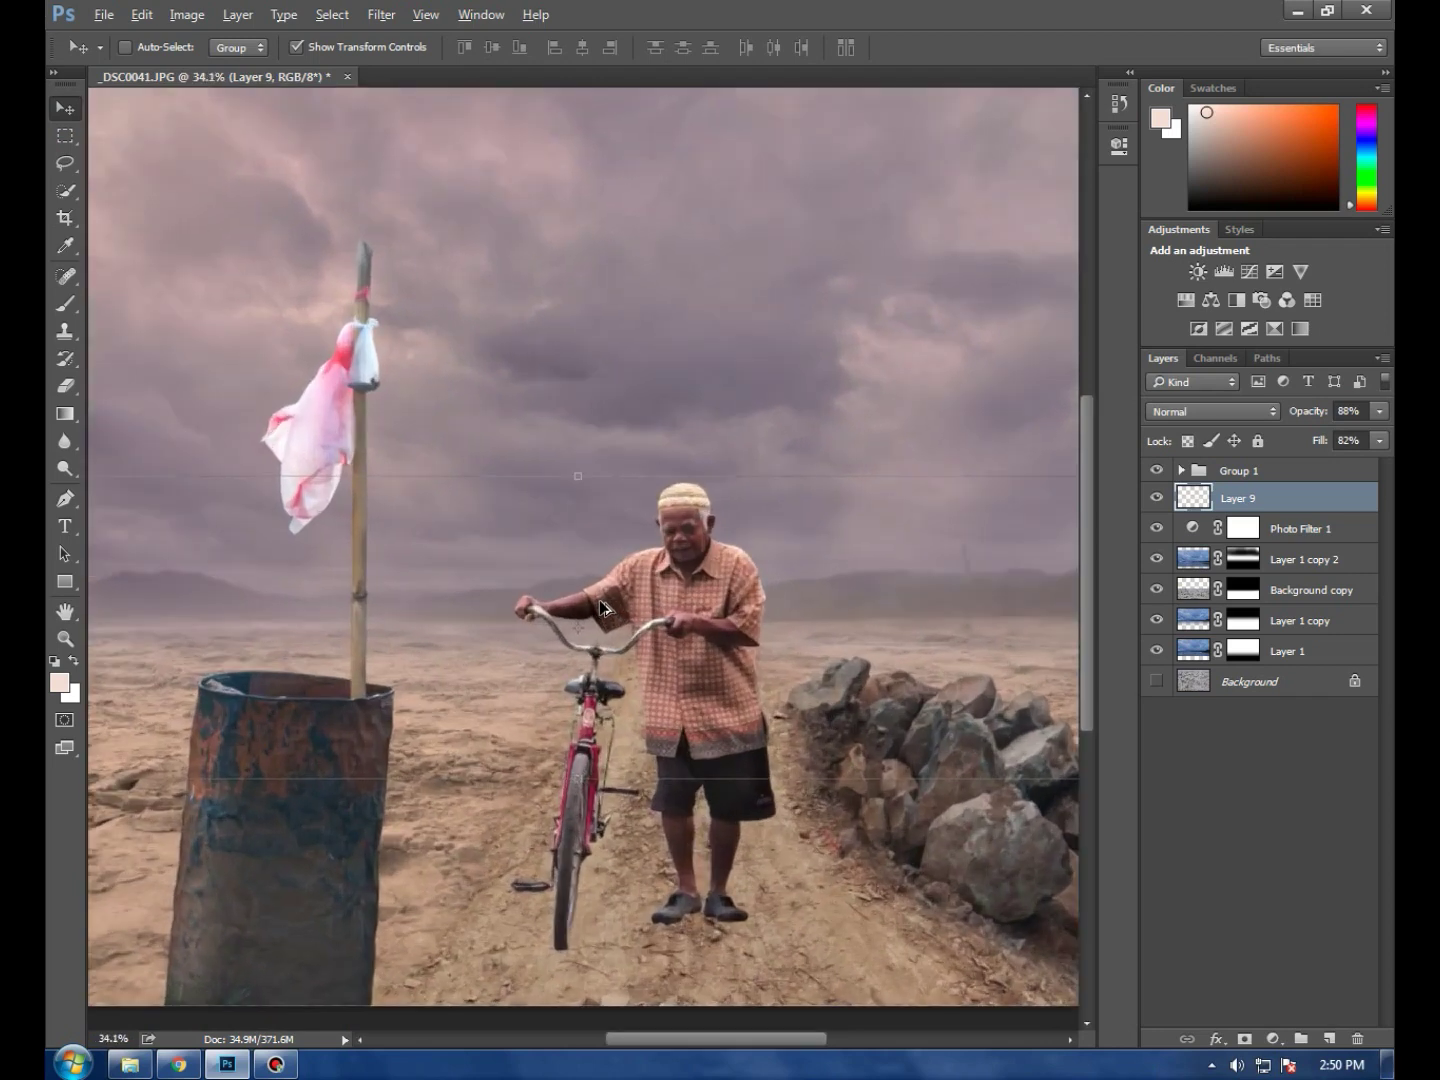
pyautogui.scroll(1, 600, 605)
pyautogui.scroll(-3, 600, 605)
pyautogui.scroll(-1, 600, 605)
pyautogui.scroll(1, 600, 605)
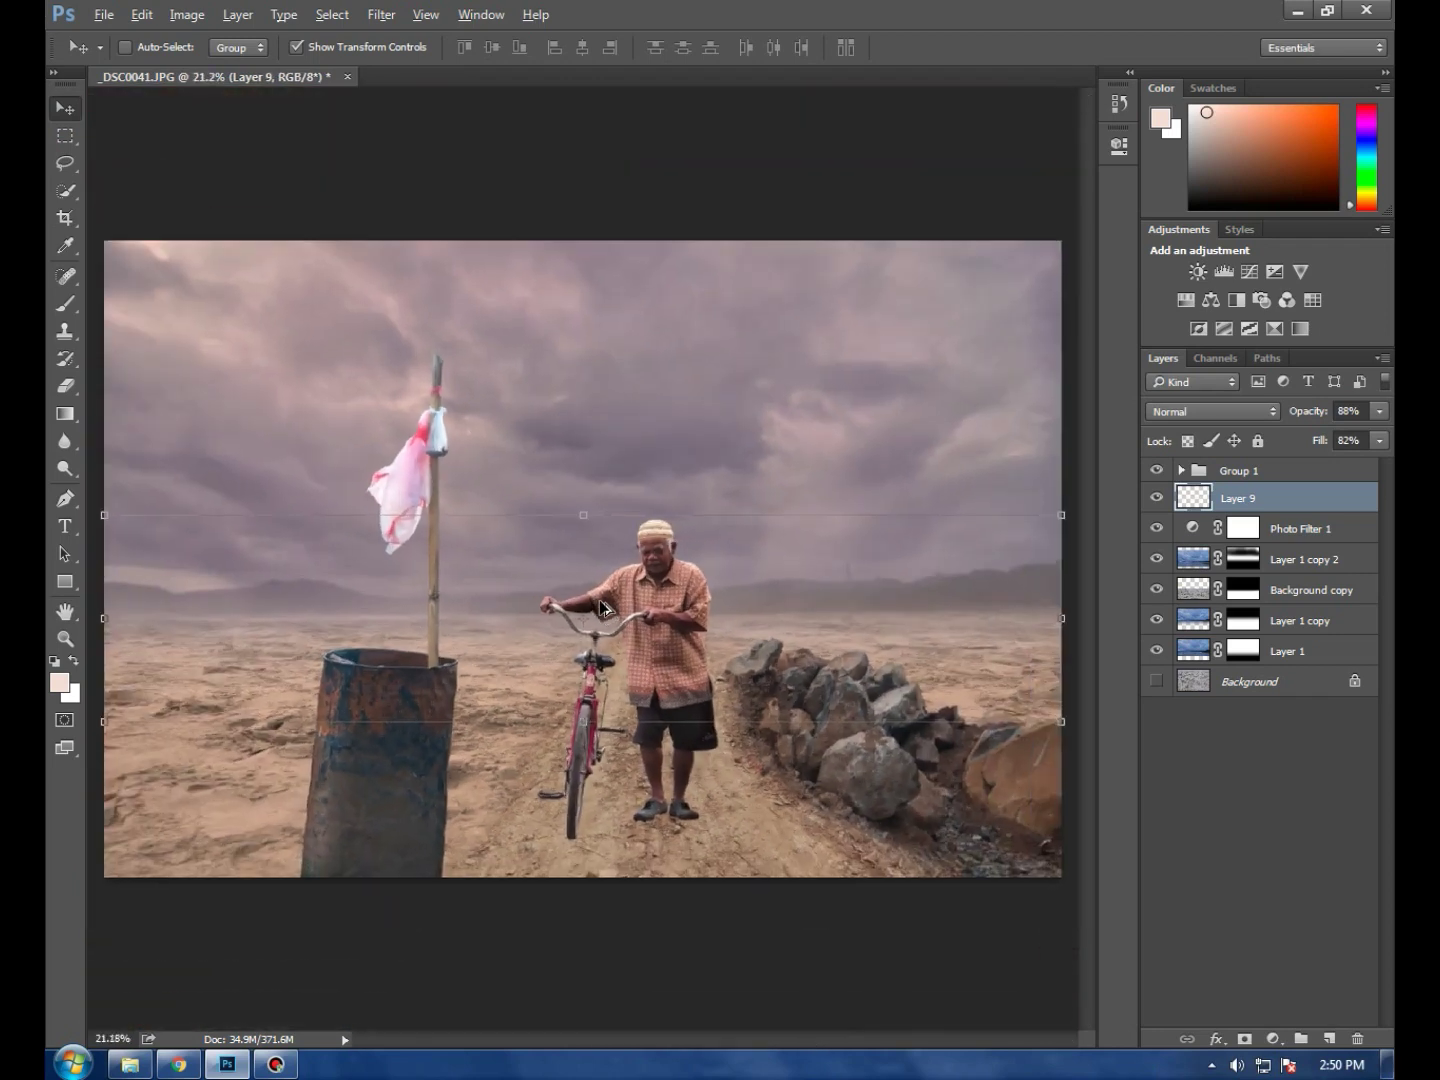
pyautogui.scroll(-1, 600, 605)
pyautogui.scroll(3, 500, 520)
pyautogui.scroll(2, 420, 420)
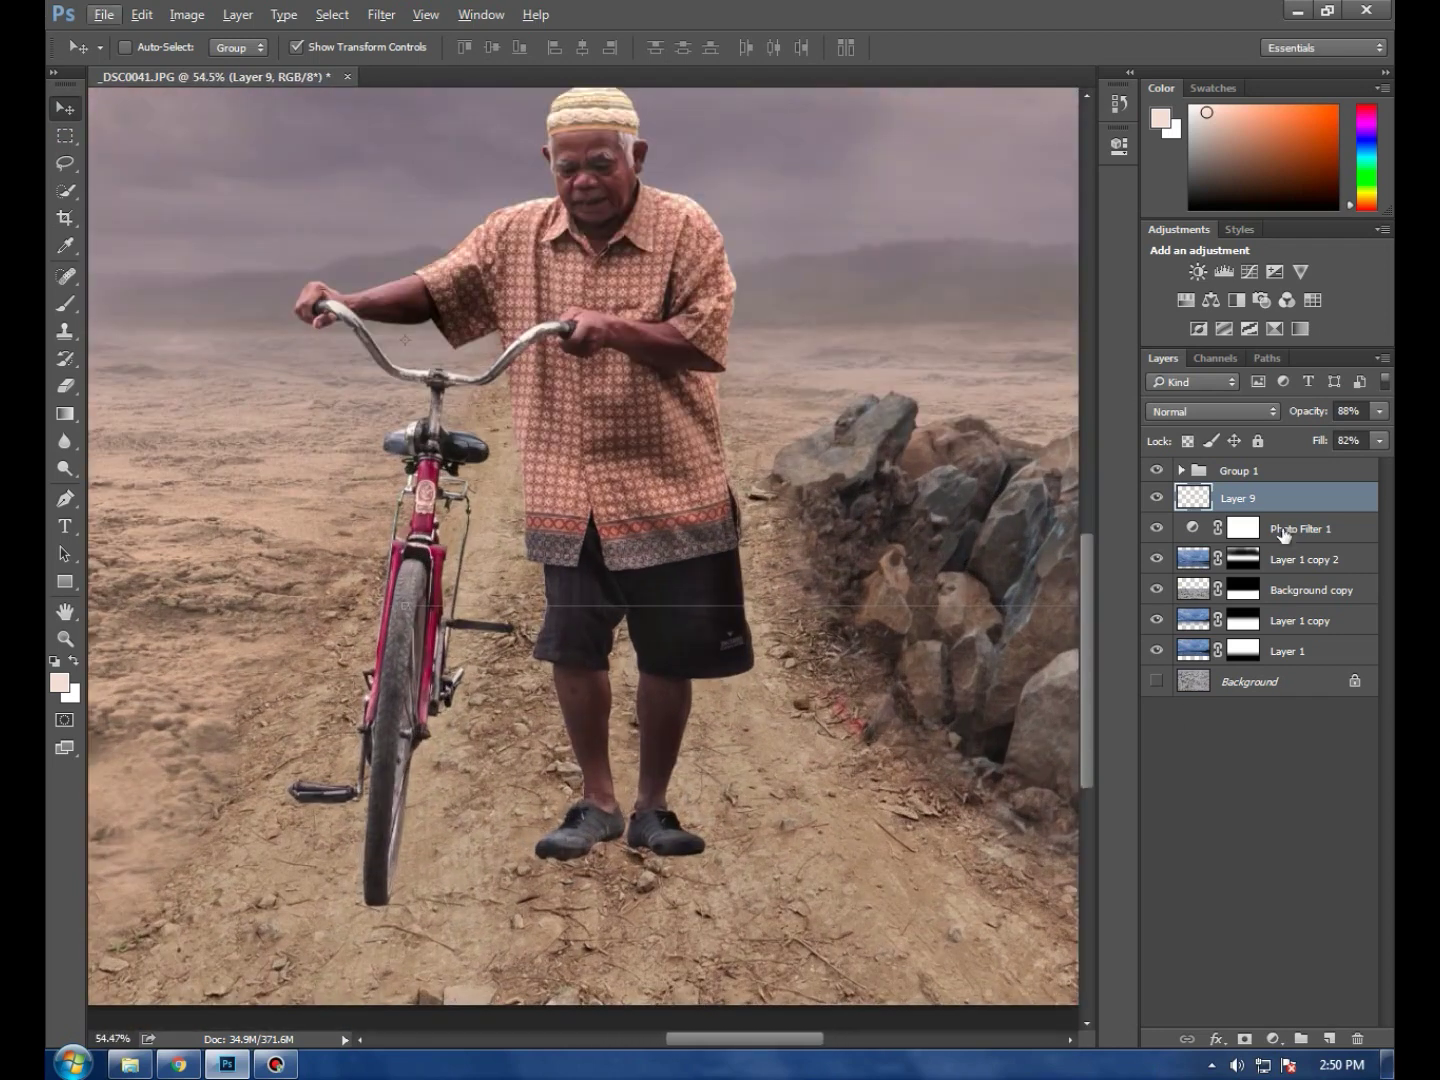
pyautogui.click(1182, 470)
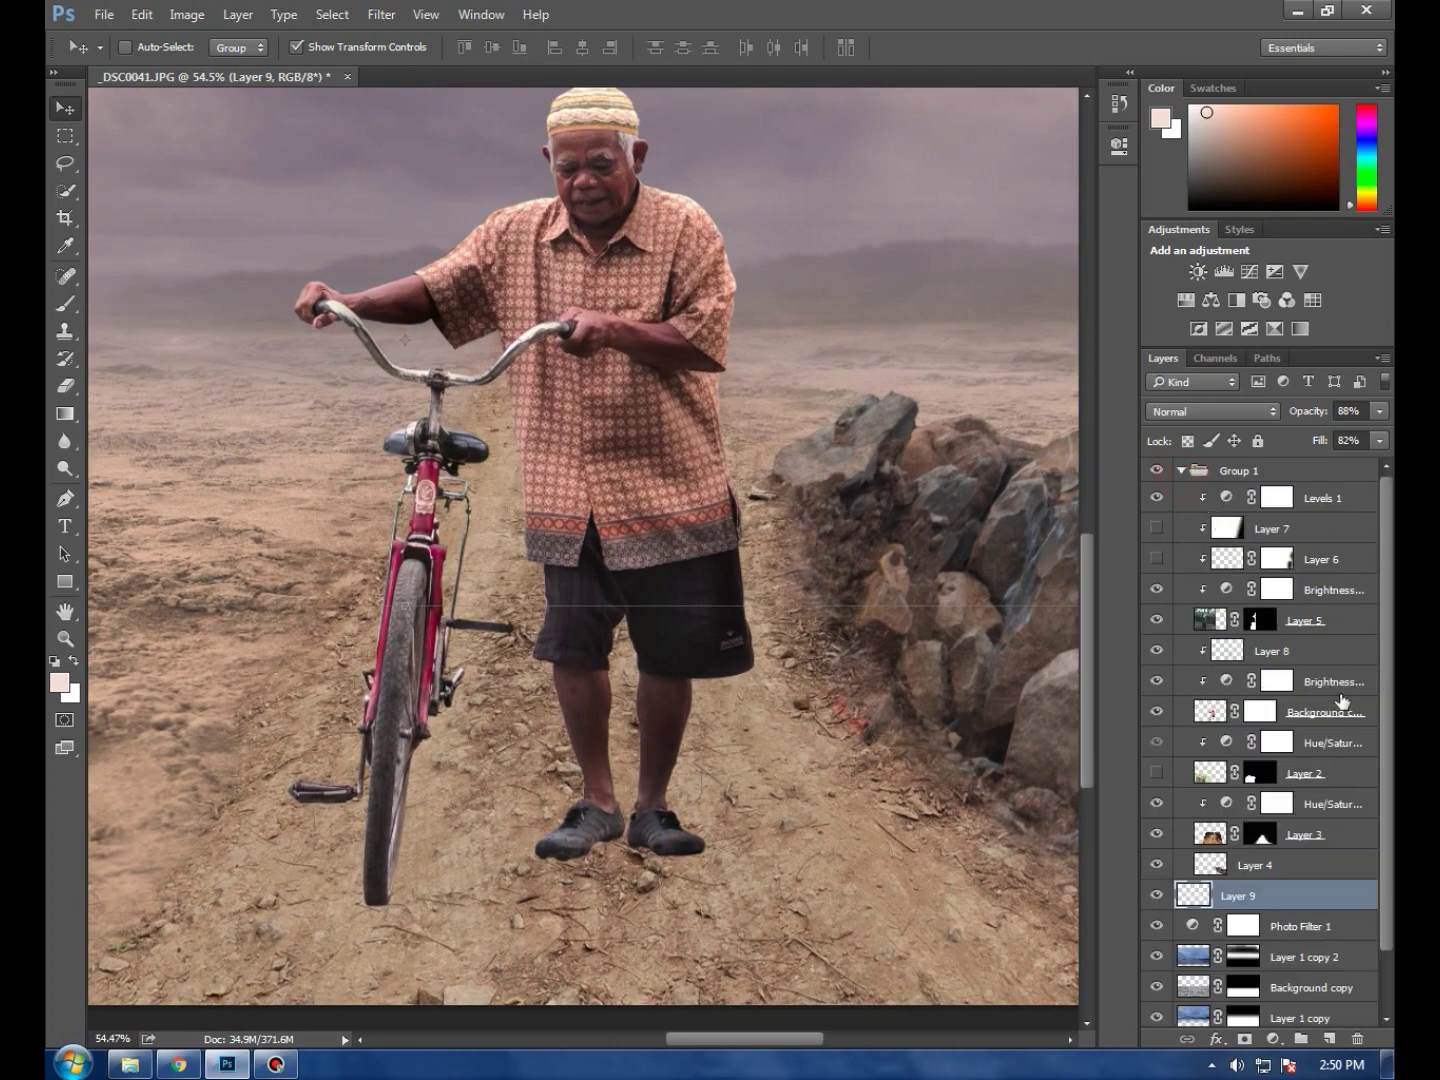
# Select the Hue/Saturation layer under Background copy 2 and add Layer 10 above it
pyautogui.click(1336, 651)
pyautogui.click(1345, 713)
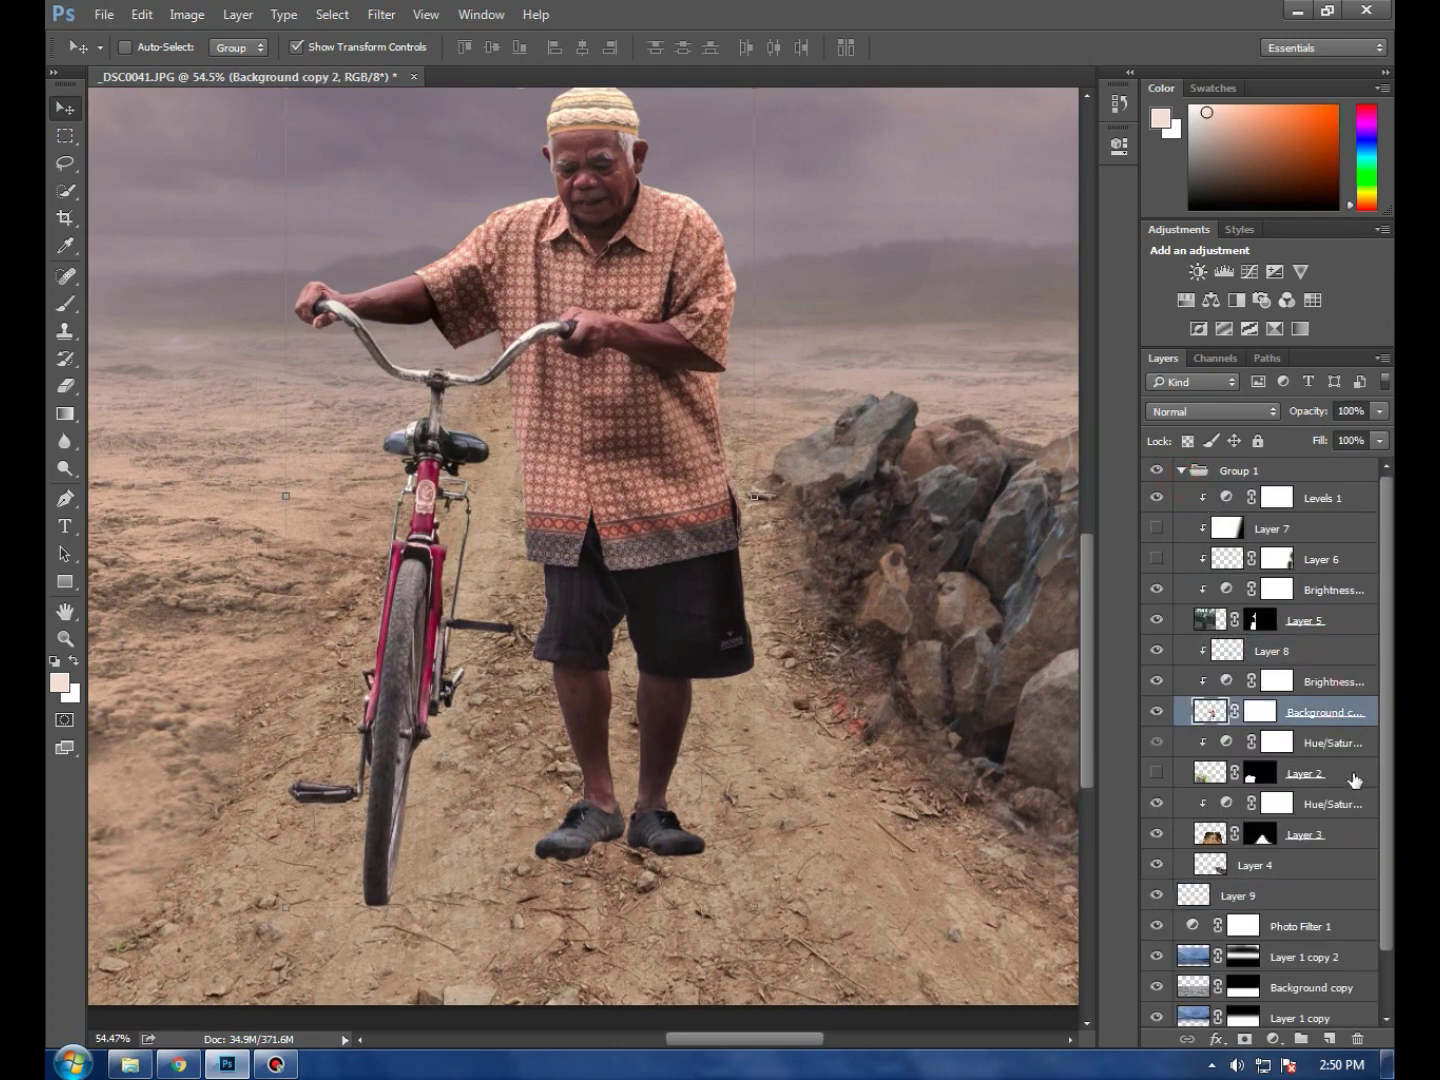
pyautogui.click(1340, 742)
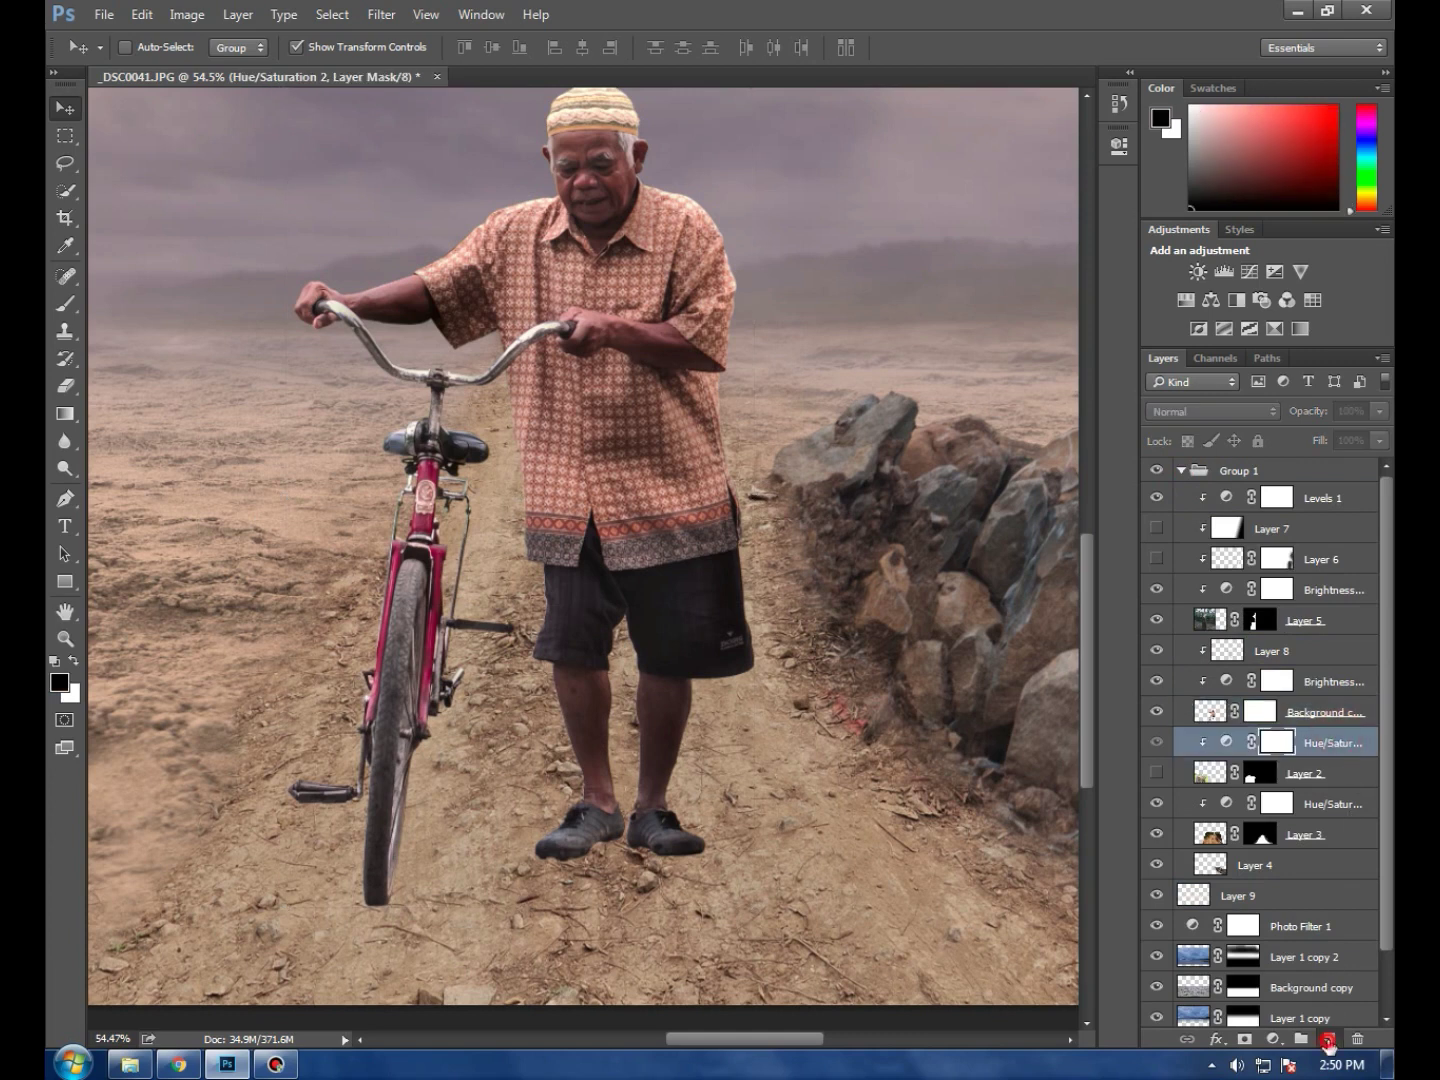
pyautogui.click(1329, 1038)
# Pick the Brush, swap foreground and background colours, and make the brush much smaller
pyautogui.click(65, 303)
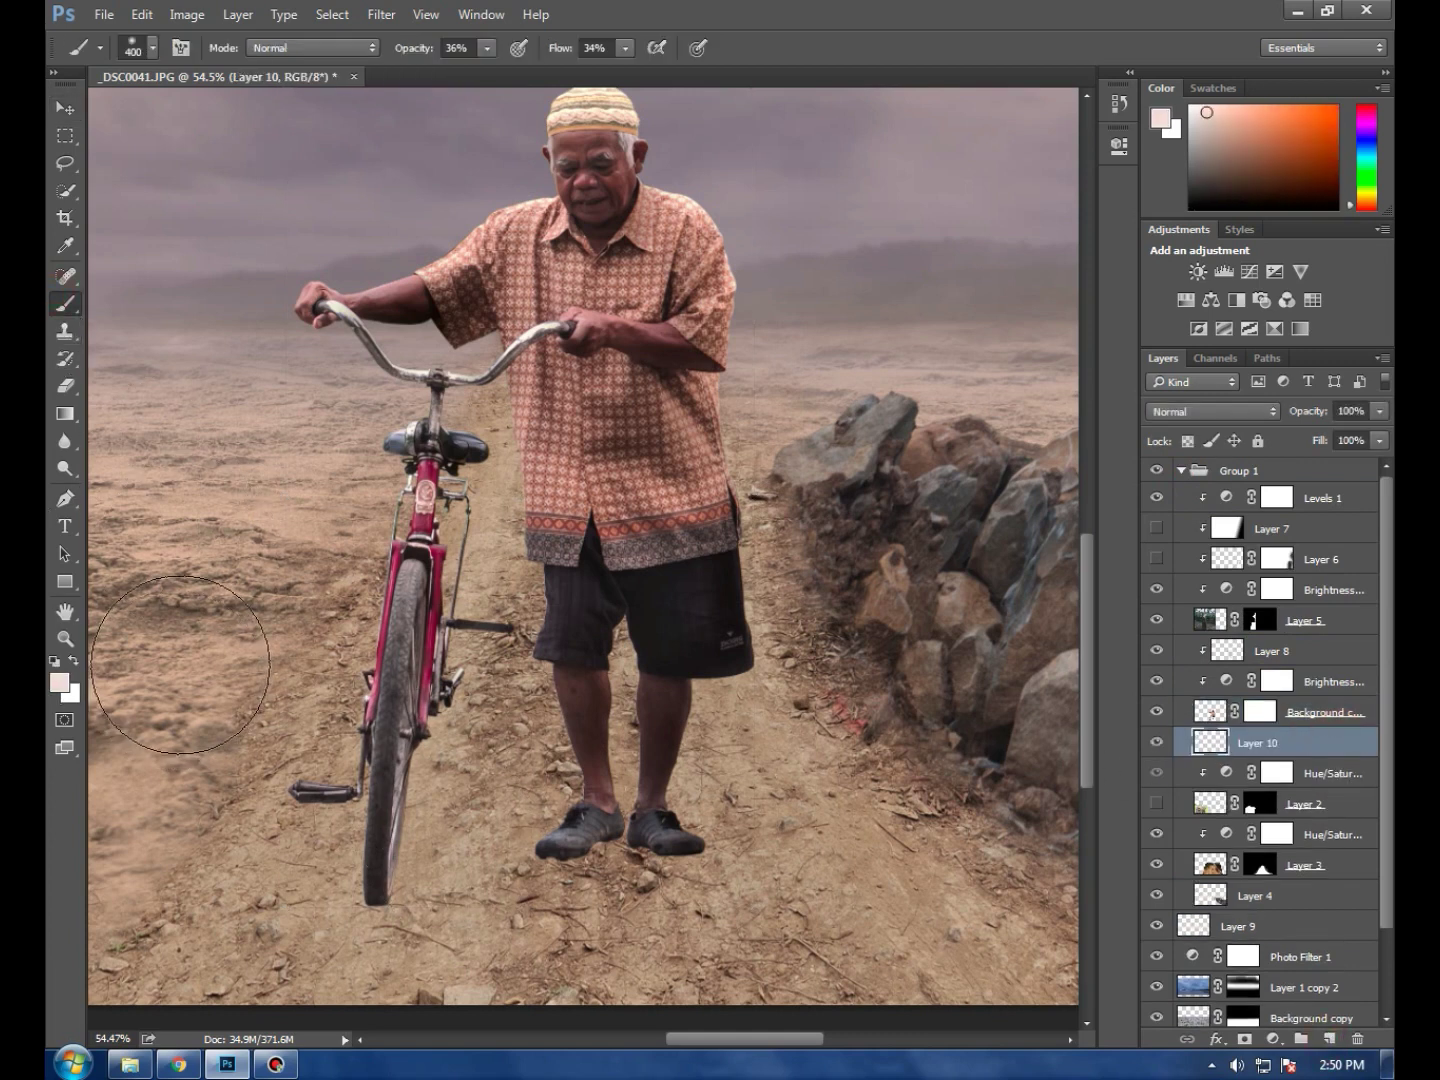
pyautogui.press('x')
pyautogui.press('x')
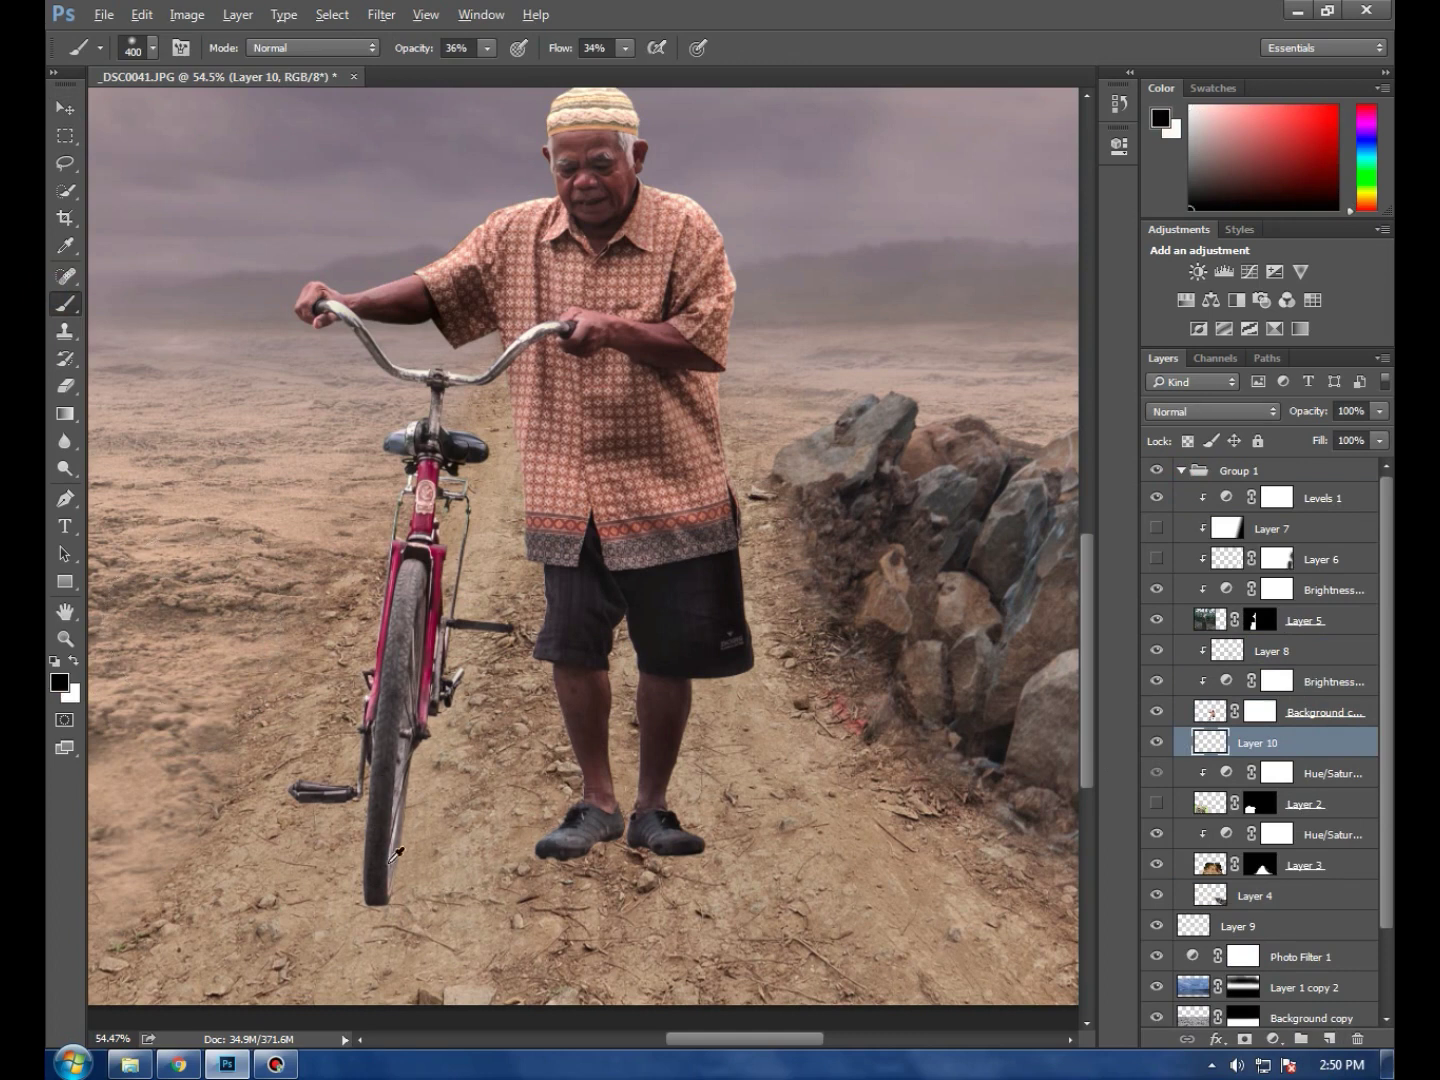
pyautogui.scroll(1, 430, 845)
pyautogui.press('[')
pyautogui.press('[')
pyautogui.press('[')
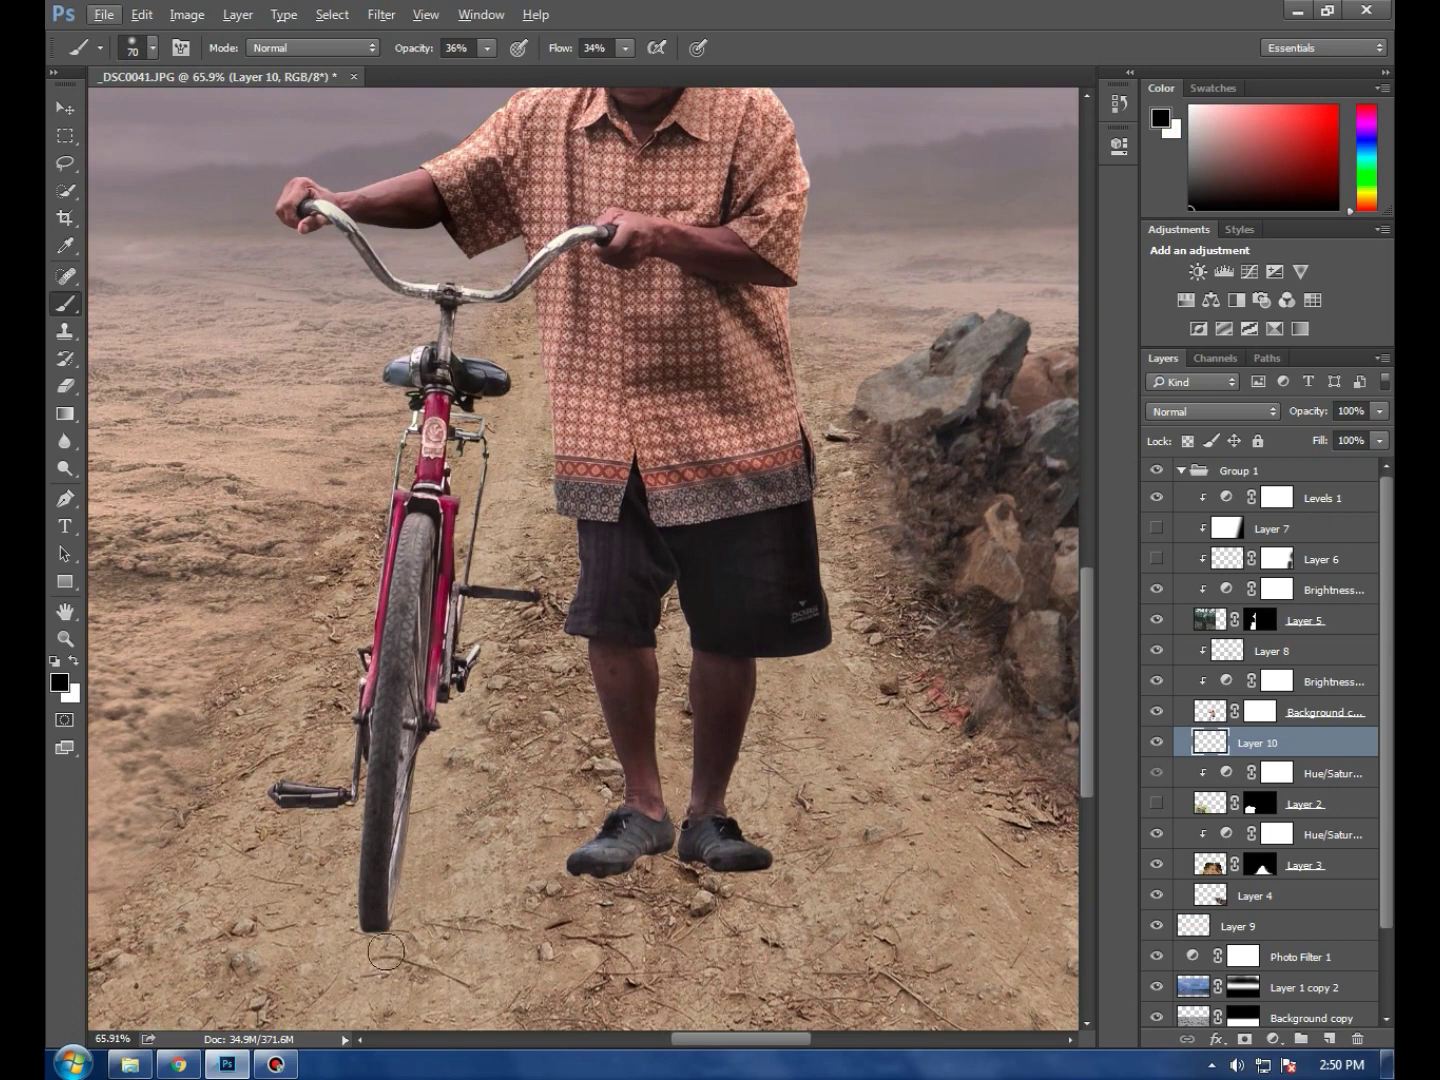
pyautogui.scroll(2, 387, 953)
pyautogui.scroll(2, 387, 953)
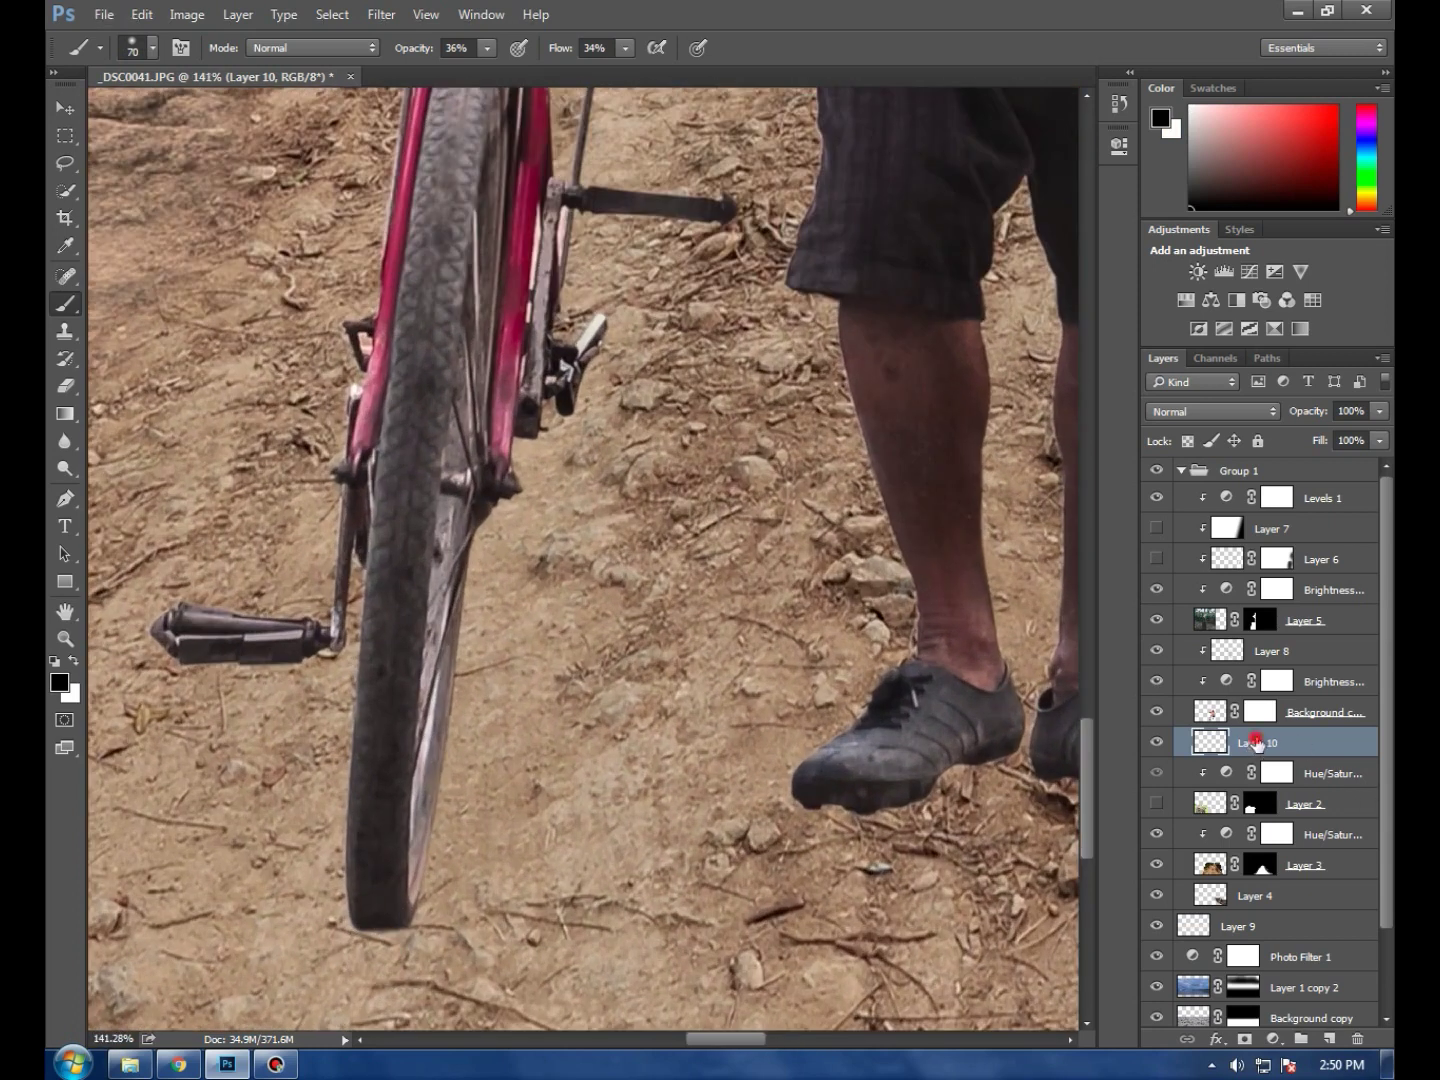
# On Background copy 2's mask, paint black with a small brush to soften the wheel bottom and shoe edges
pyautogui.click(1260, 711)
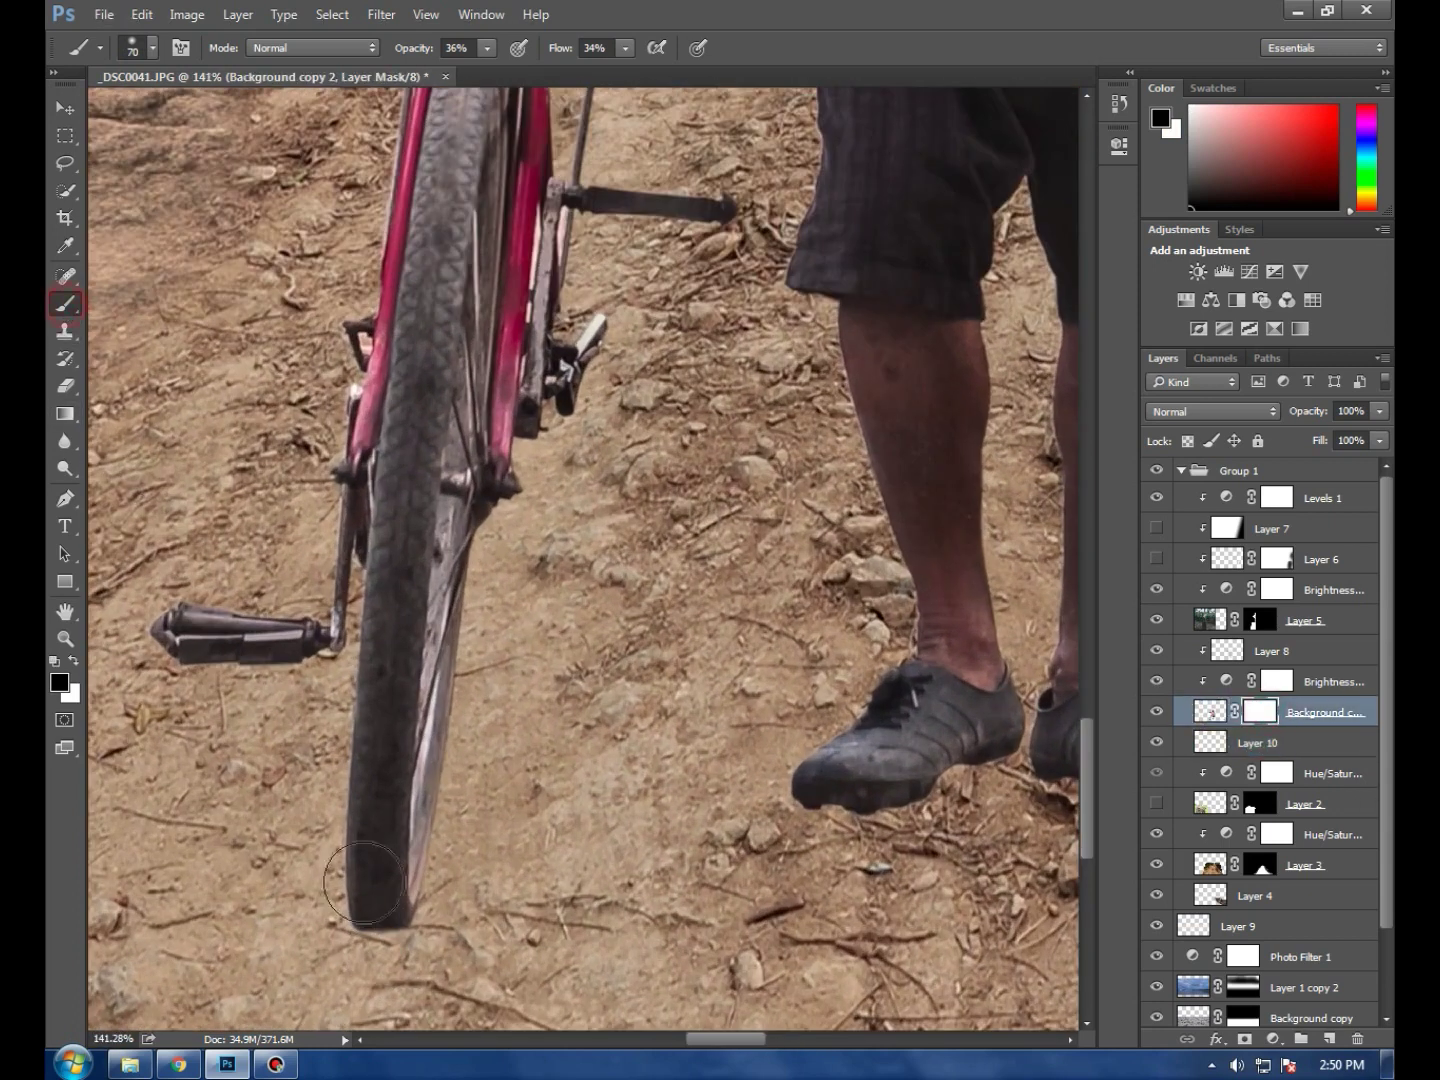
pyautogui.press('[')
pyautogui.press('[')
pyautogui.press('[')
pyautogui.click(355, 947)
pyautogui.click(355, 947)
pyautogui.click(819, 812)
pyautogui.moveTo(812, 832)
pyautogui.mouseDown()
pyautogui.moveTo(922, 823)
pyautogui.moveTo(993, 772)
pyautogui.mouseUp()
pyautogui.hscroll(2, 987, 783)
pyautogui.hscroll(2, 900, 800)
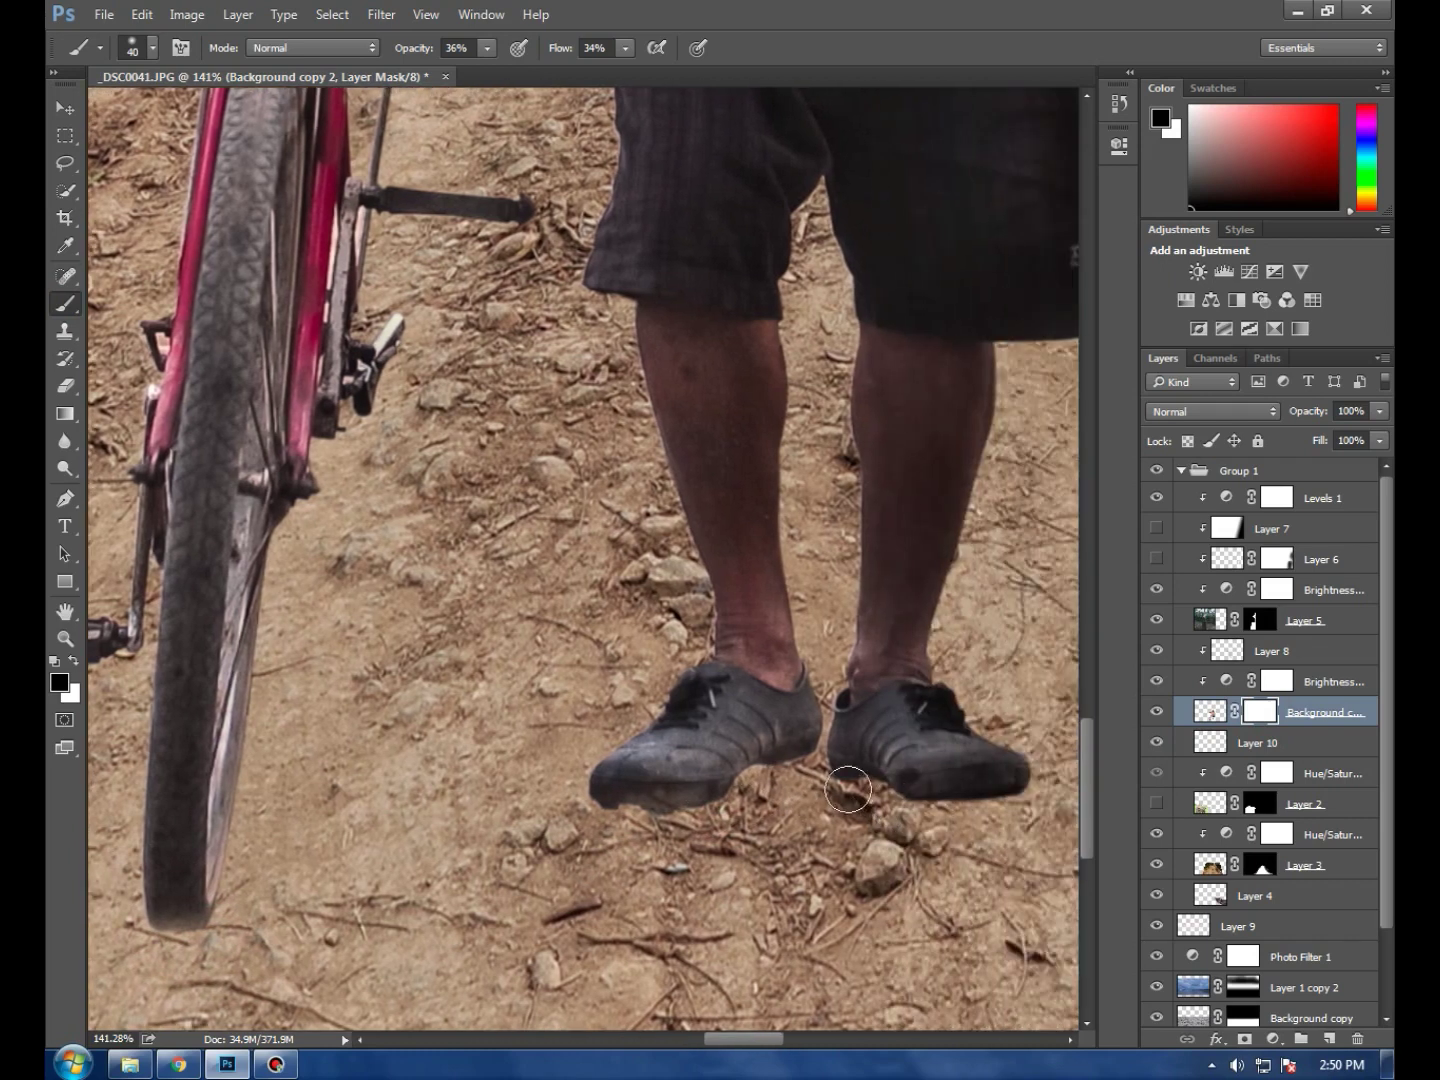
pyautogui.press('[')
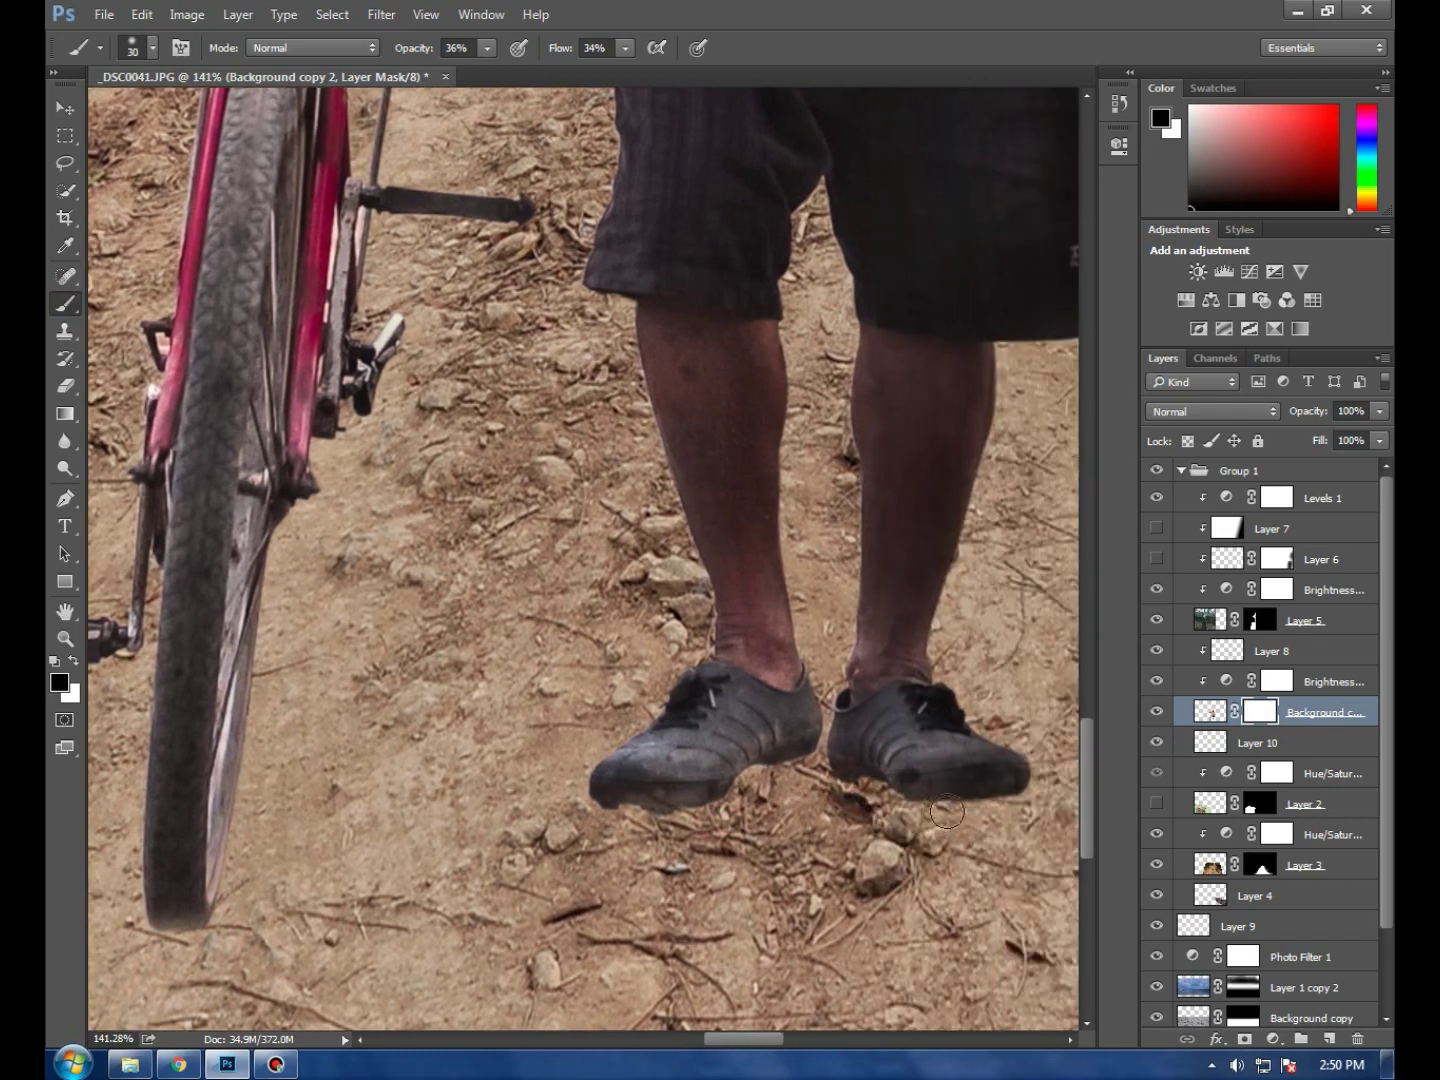
pyautogui.moveTo(1027, 798)
pyautogui.mouseDown()
pyautogui.moveTo(959, 815)
pyautogui.moveTo(827, 782)
pyautogui.mouseUp()
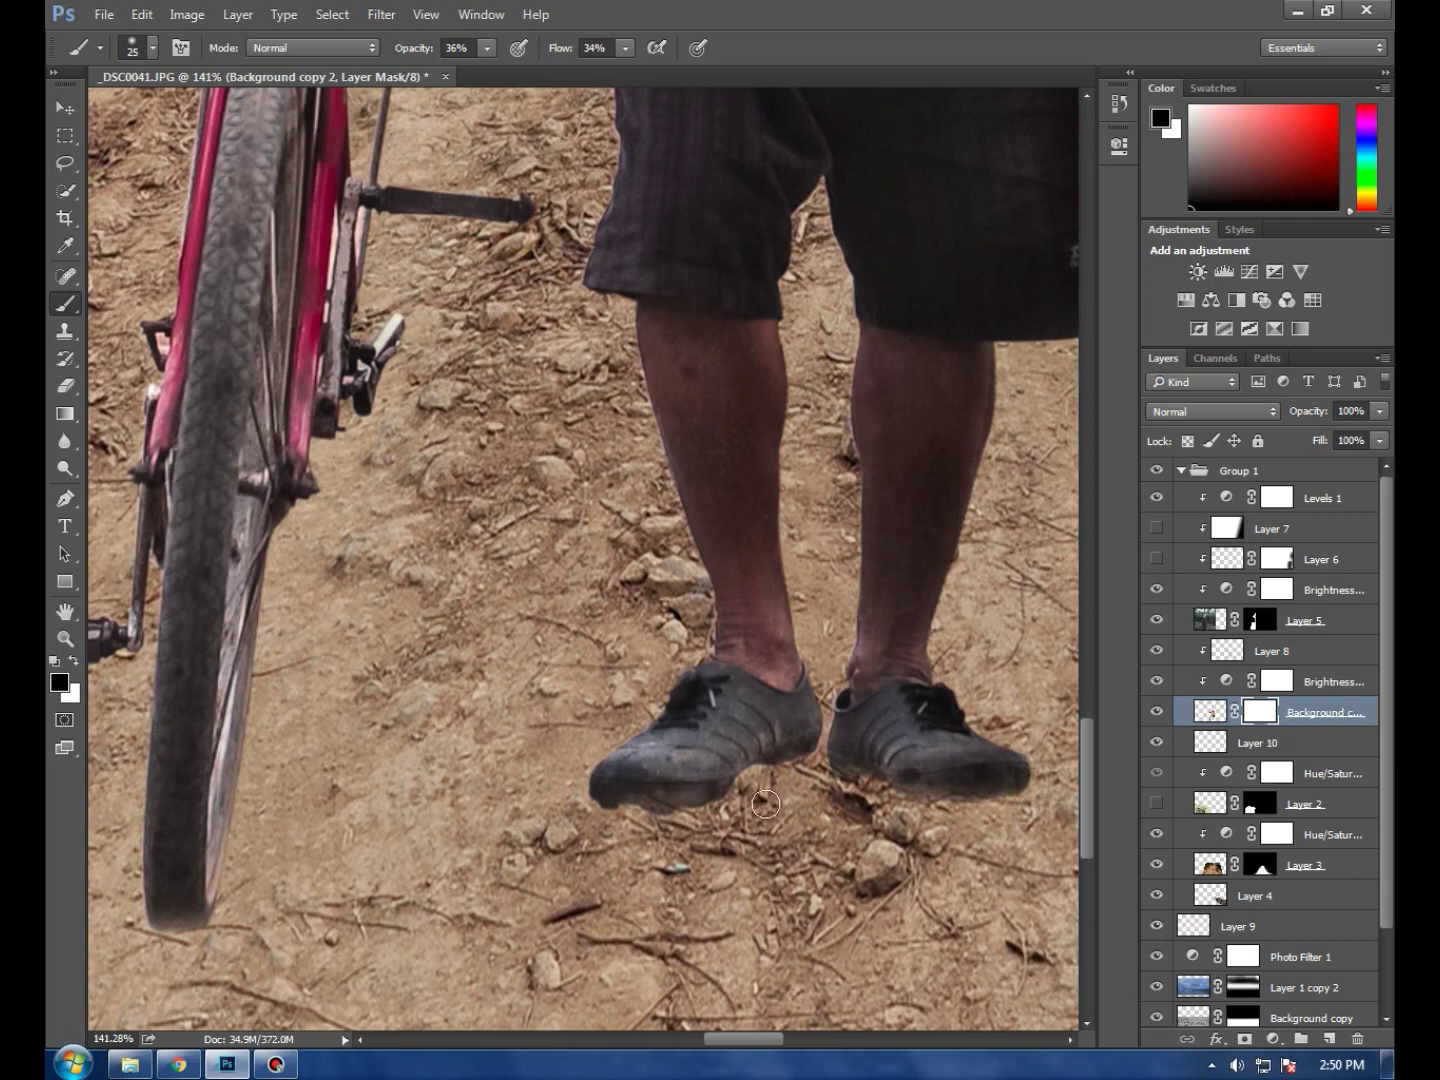
pyautogui.moveTo(709, 806)
pyautogui.mouseDown()
pyautogui.moveTo(613, 812)
pyautogui.moveTo(780, 786)
pyautogui.moveTo(658, 824)
pyautogui.moveTo(662, 788)
pyautogui.mouseUp()
# Switch to white and restore the shoe edges and toes hidden by the mask
pyautogui.press('x')
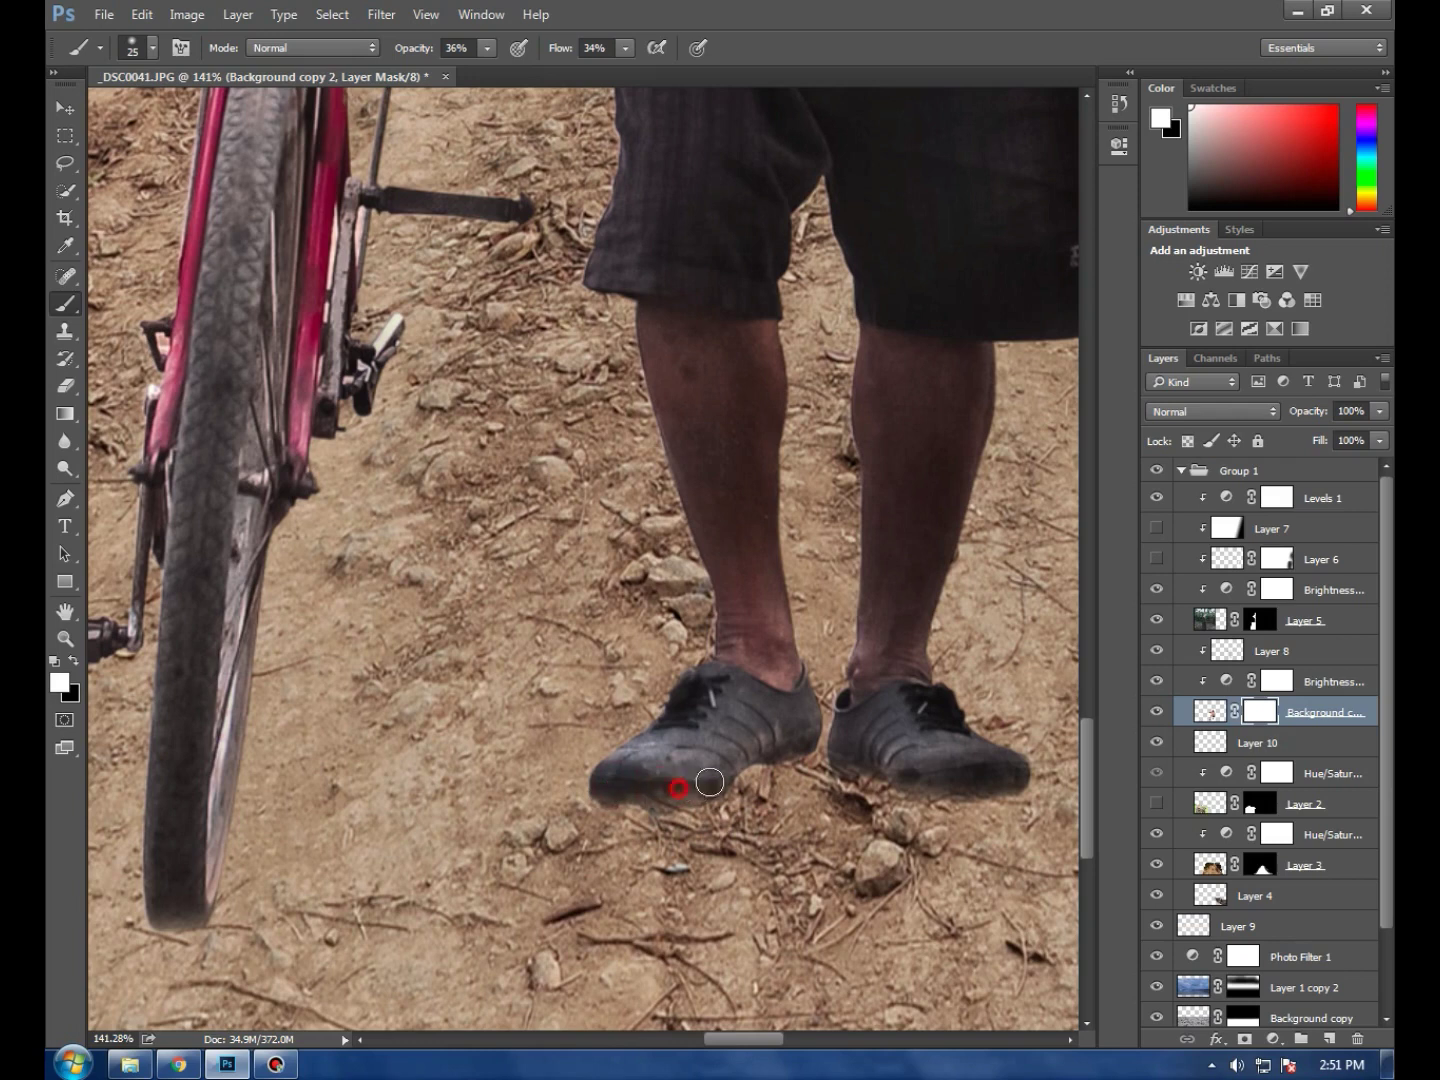
pyautogui.moveTo(880, 770)
pyautogui.mouseDown()
pyautogui.moveTo(987, 771)
pyautogui.moveTo(950, 761)
pyautogui.mouseUp()
pyautogui.hotkey('ctrl', '0')
pyautogui.scroll(5, 520, 578)
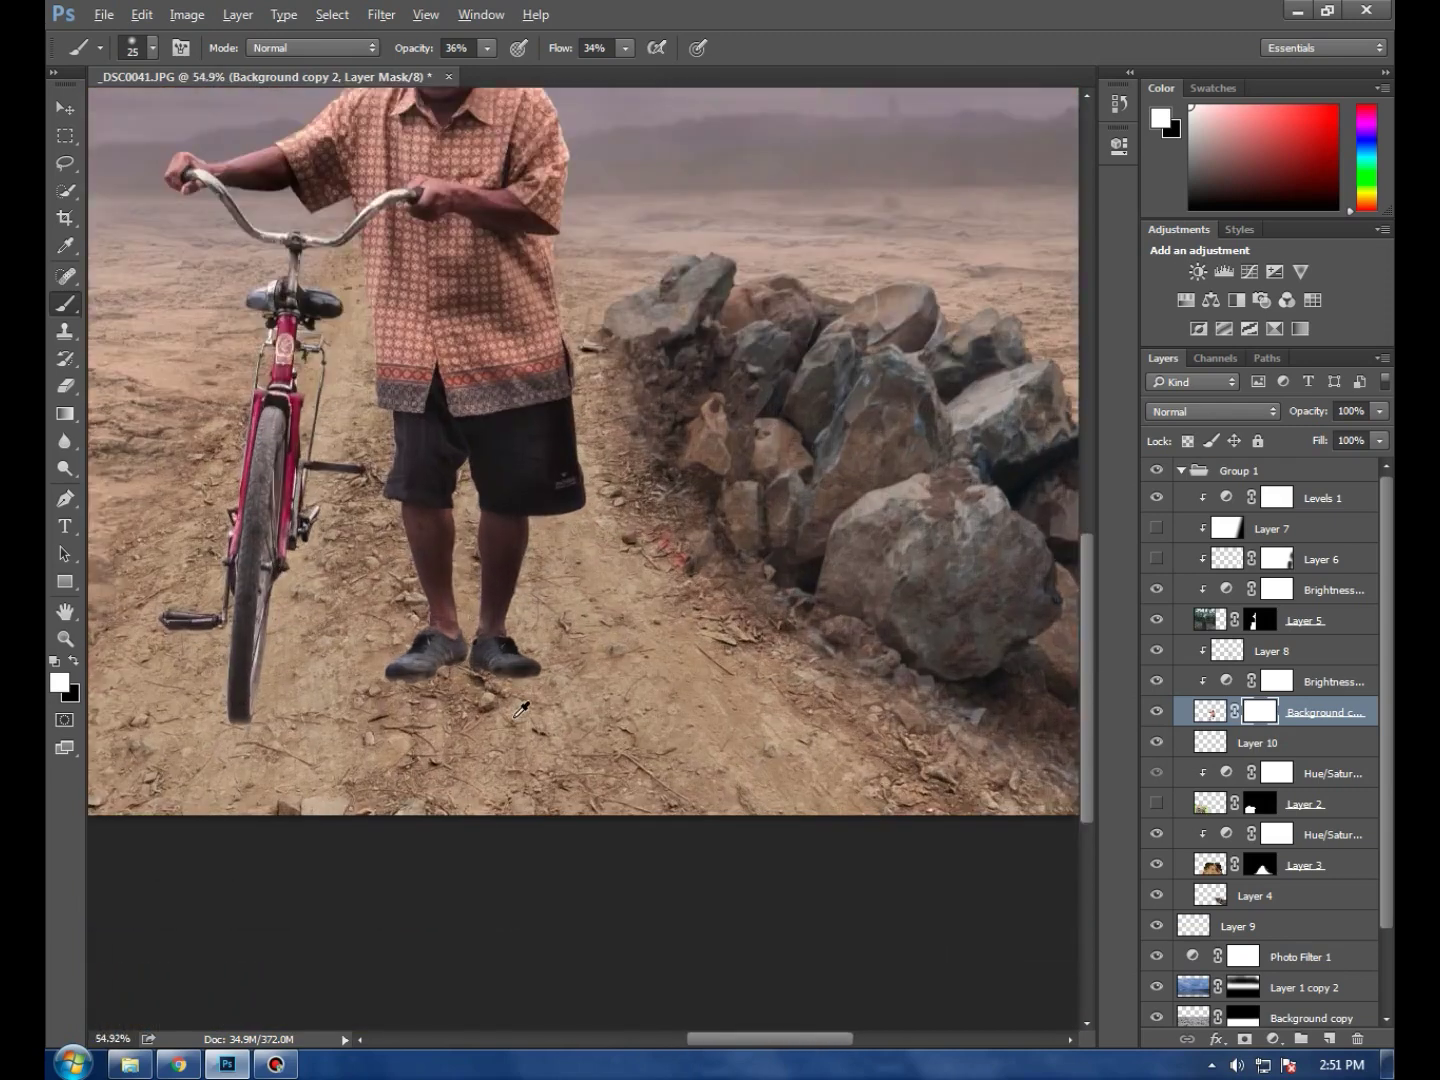
pyautogui.click(351, 634)
pyautogui.click(208, 613)
pyautogui.click(665, 597)
pyautogui.click(820, 587)
pyautogui.click(602, 569)
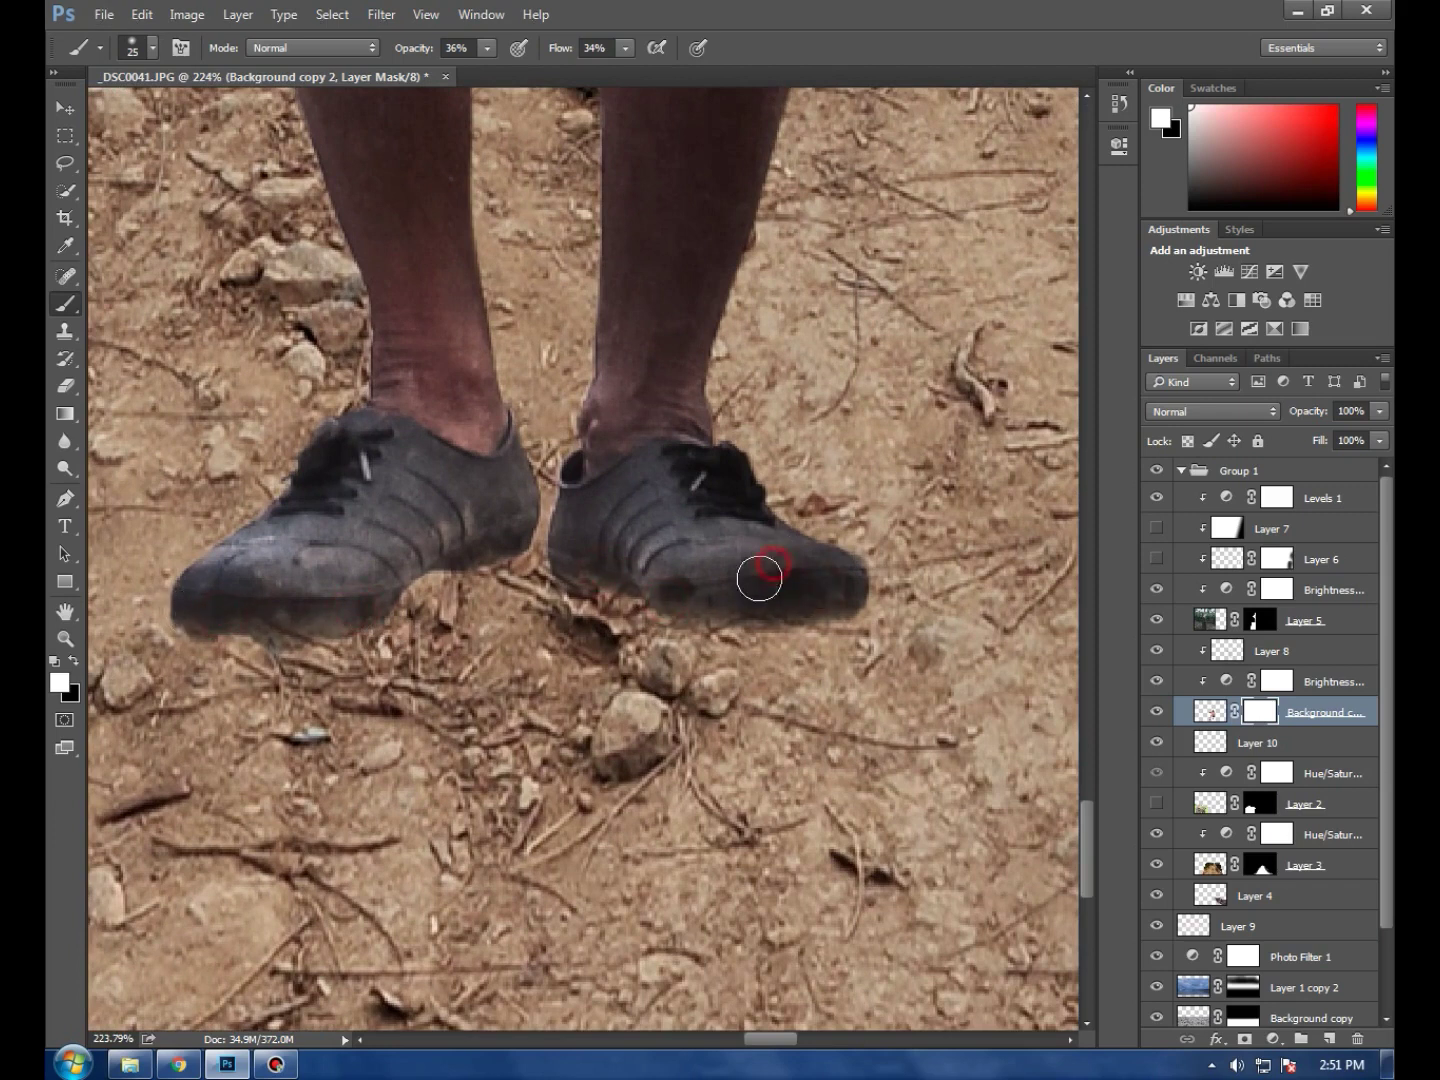
pyautogui.scroll(-5, 662, 565)
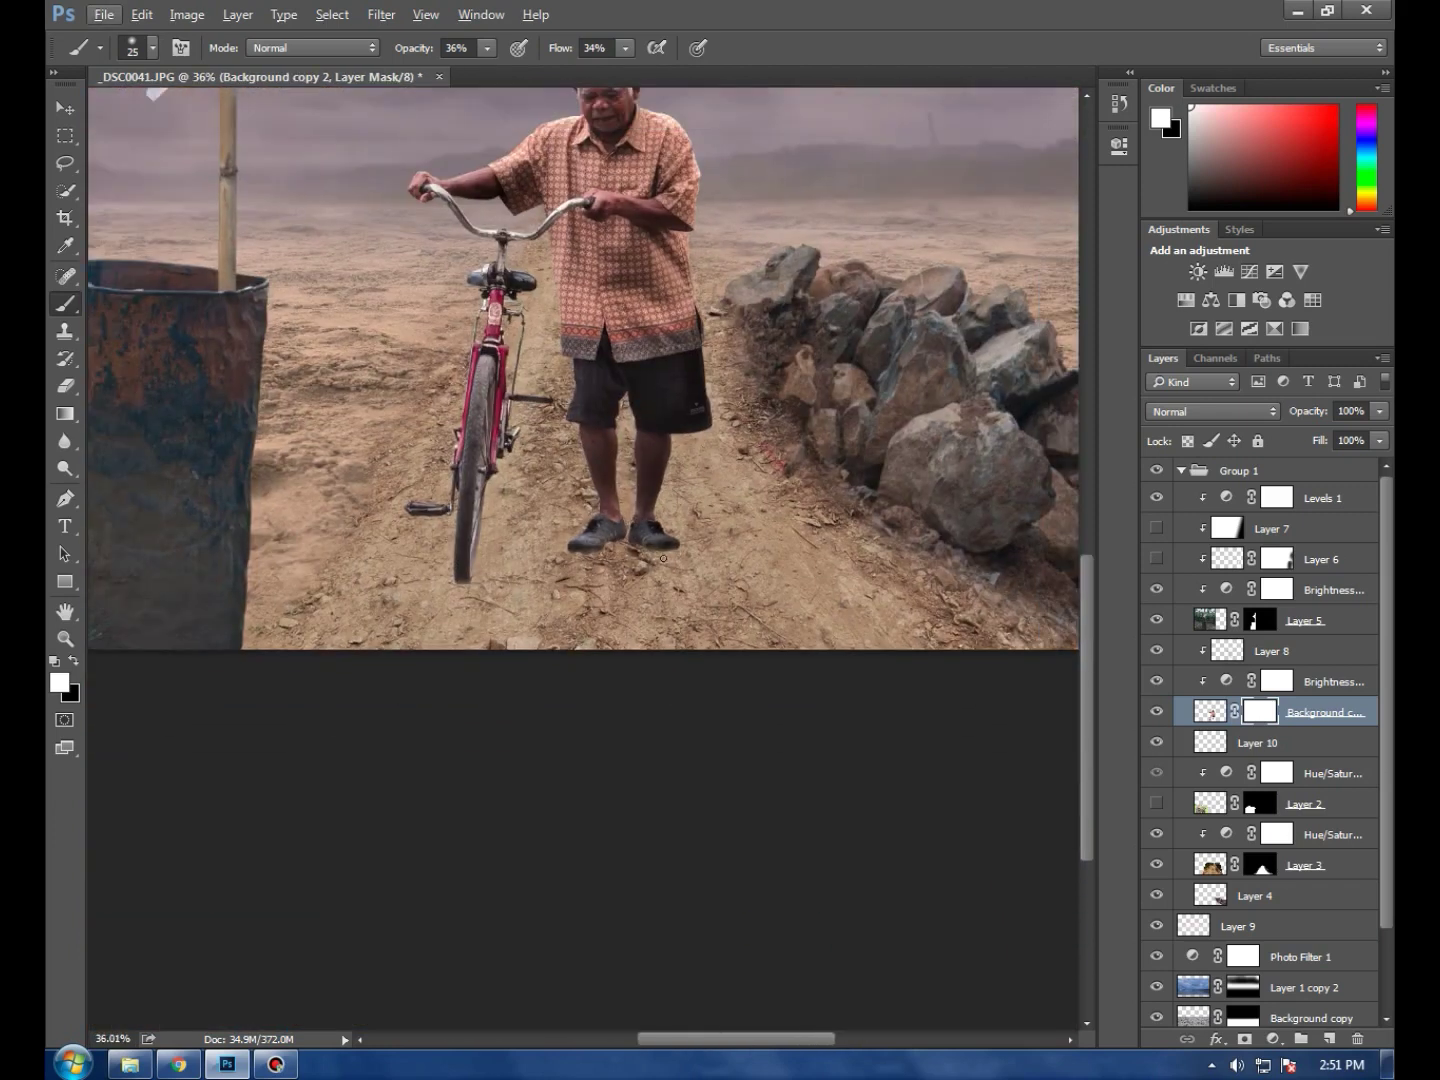
pyautogui.scroll(-3, 715, 360)
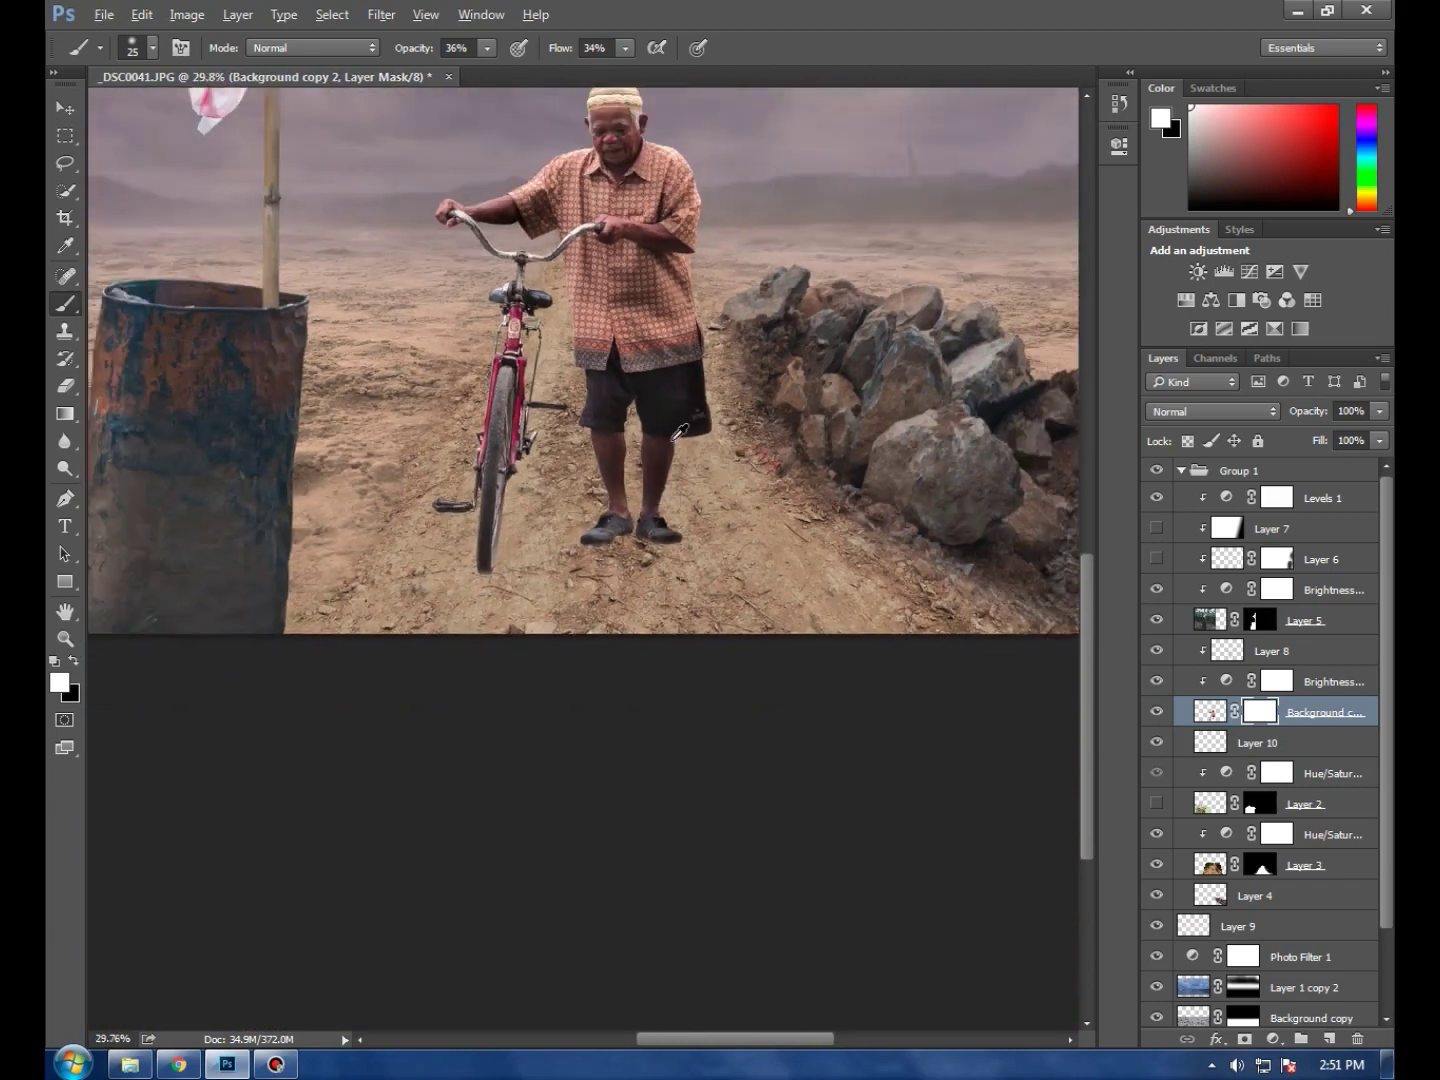
pyautogui.click(64, 107)
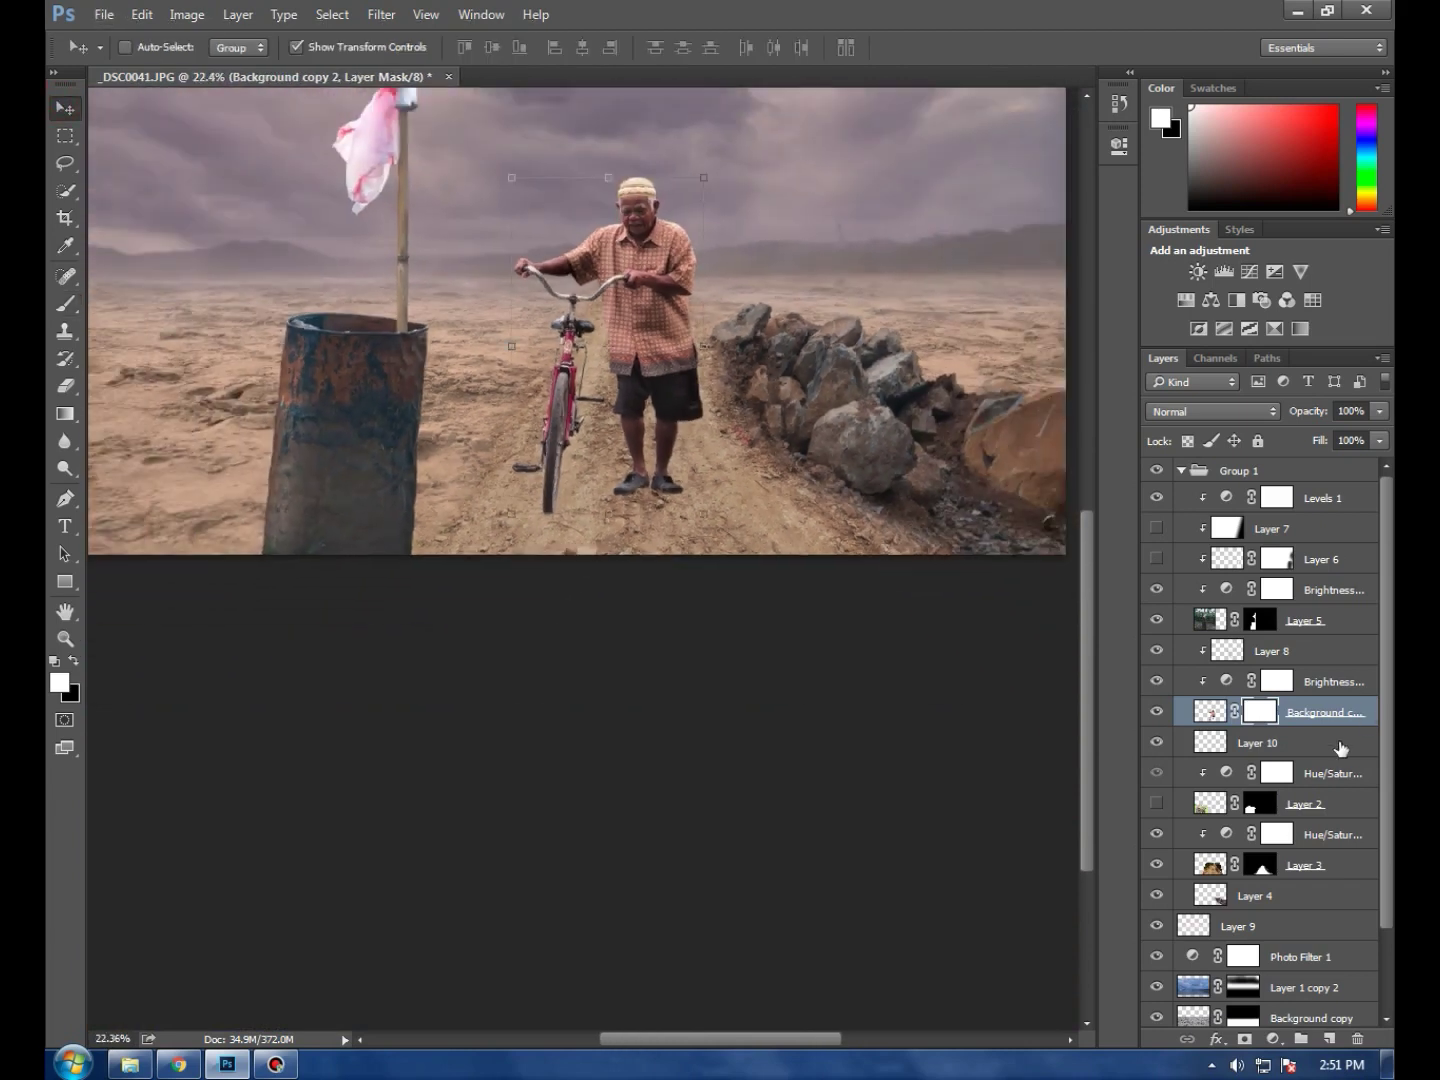
# Paint soft black shadows on Layer 10 under the man's feet and bicycle wheel toward the rocks
pyautogui.click(1325, 742)
pyautogui.click(65, 303)
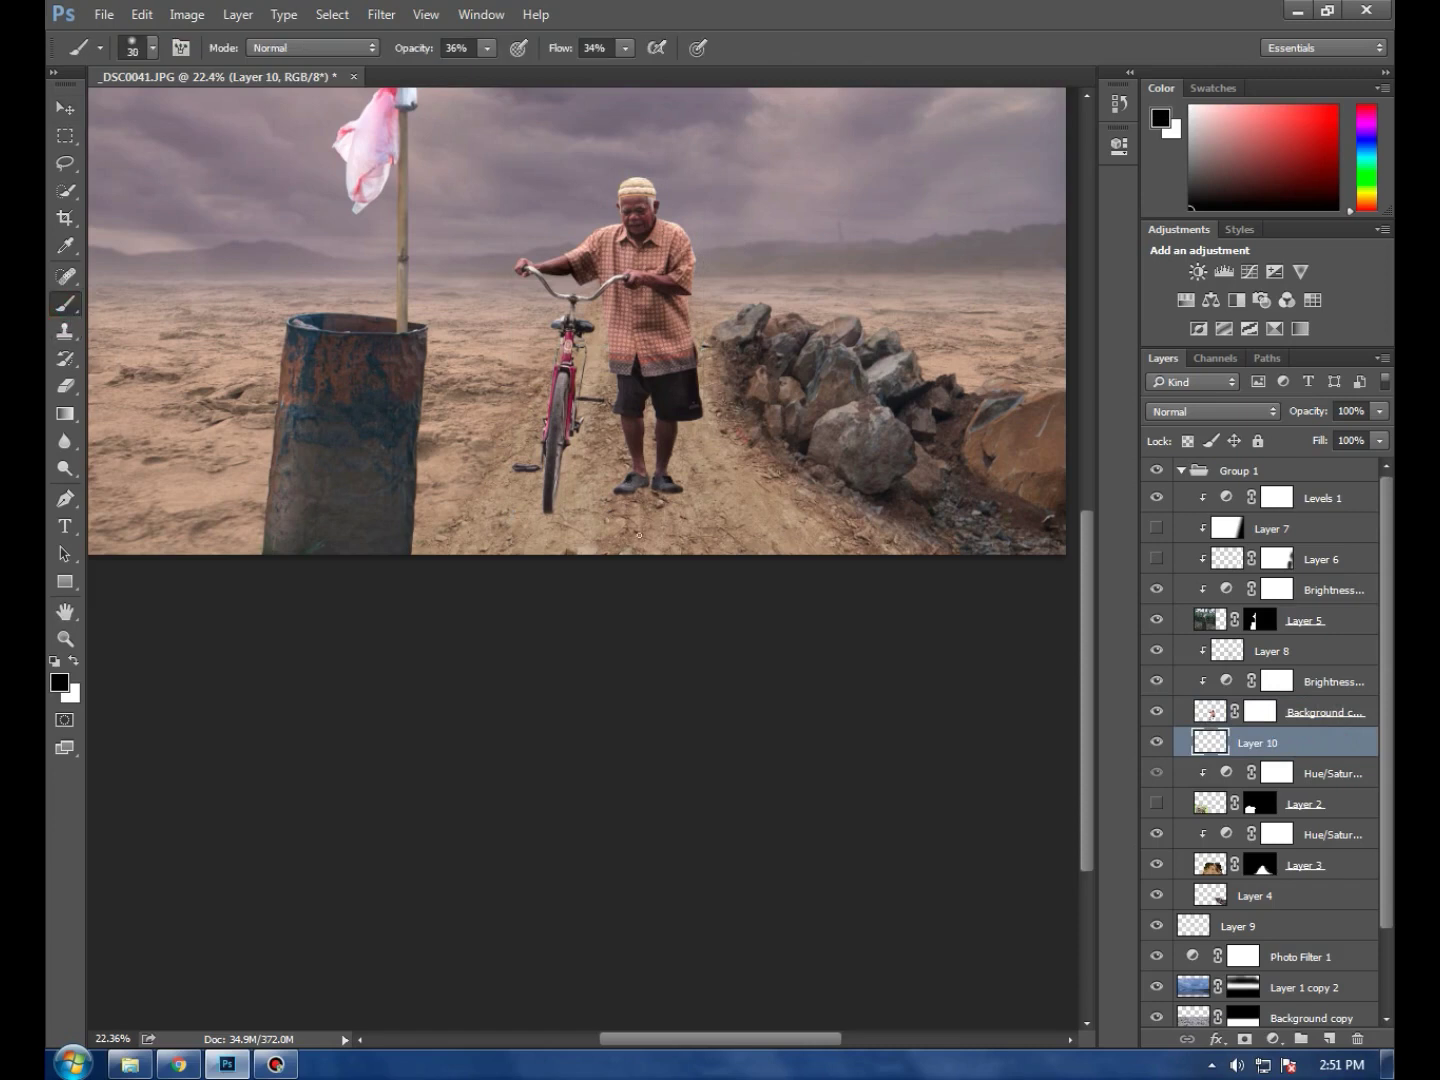
pyautogui.press('[')
pyautogui.click(674, 485)
pyautogui.keyDown('shift'); pyautogui.click(873, 531); pyautogui.keyUp('shift')
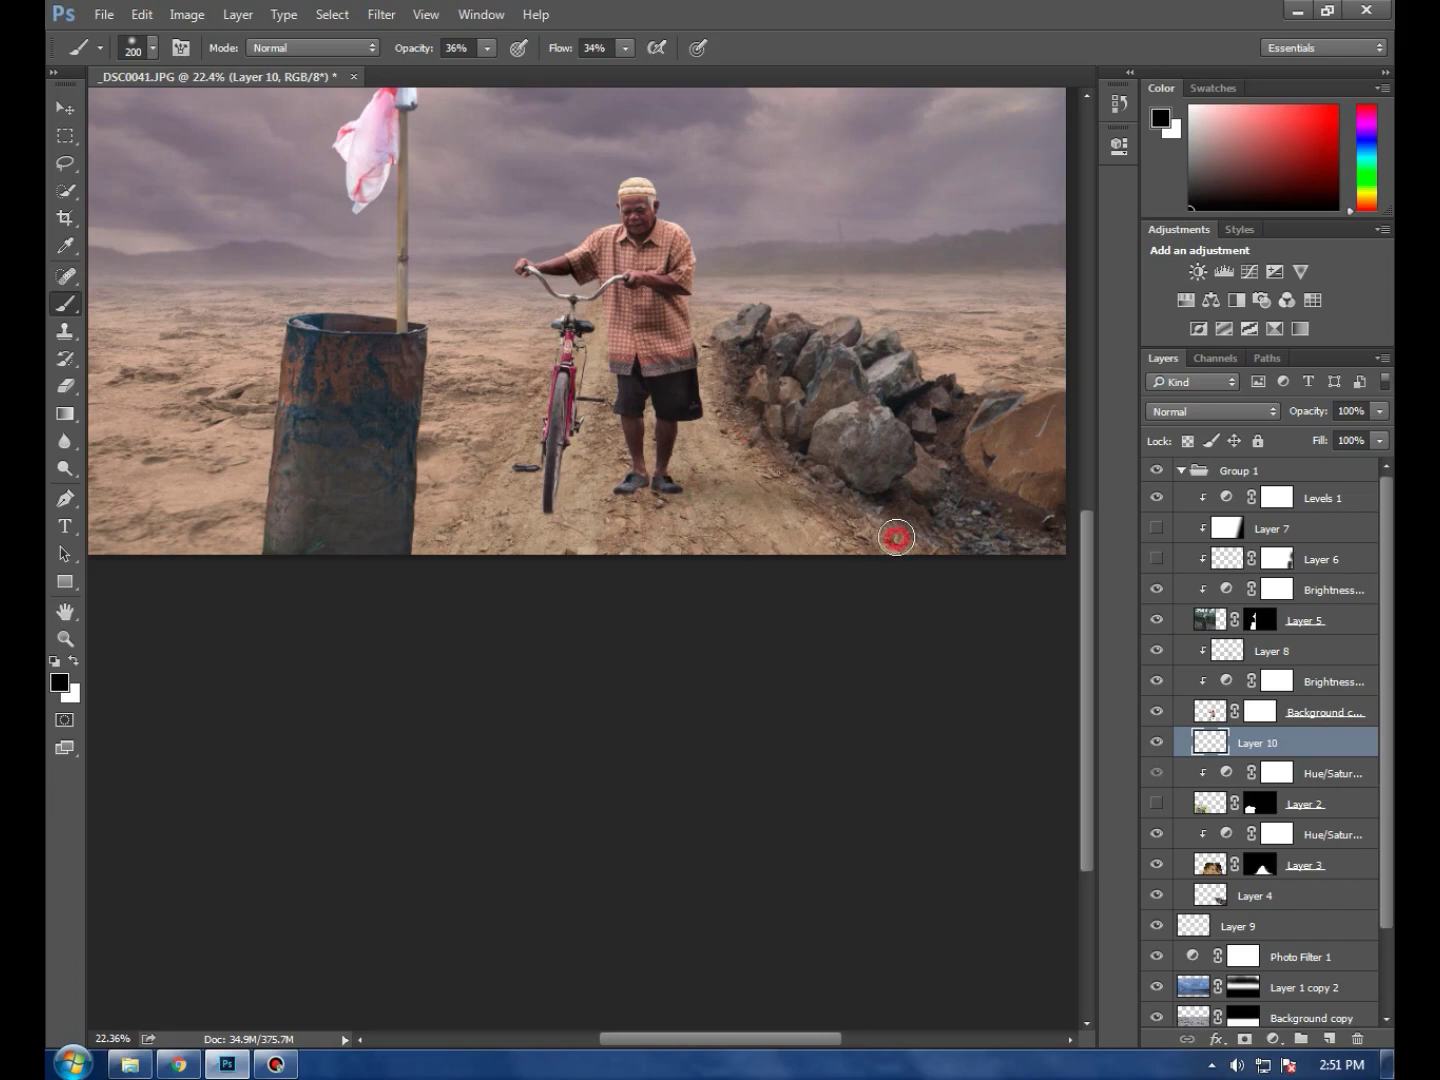
pyautogui.keyDown('shift'); pyautogui.click(896, 537); pyautogui.keyUp('shift')
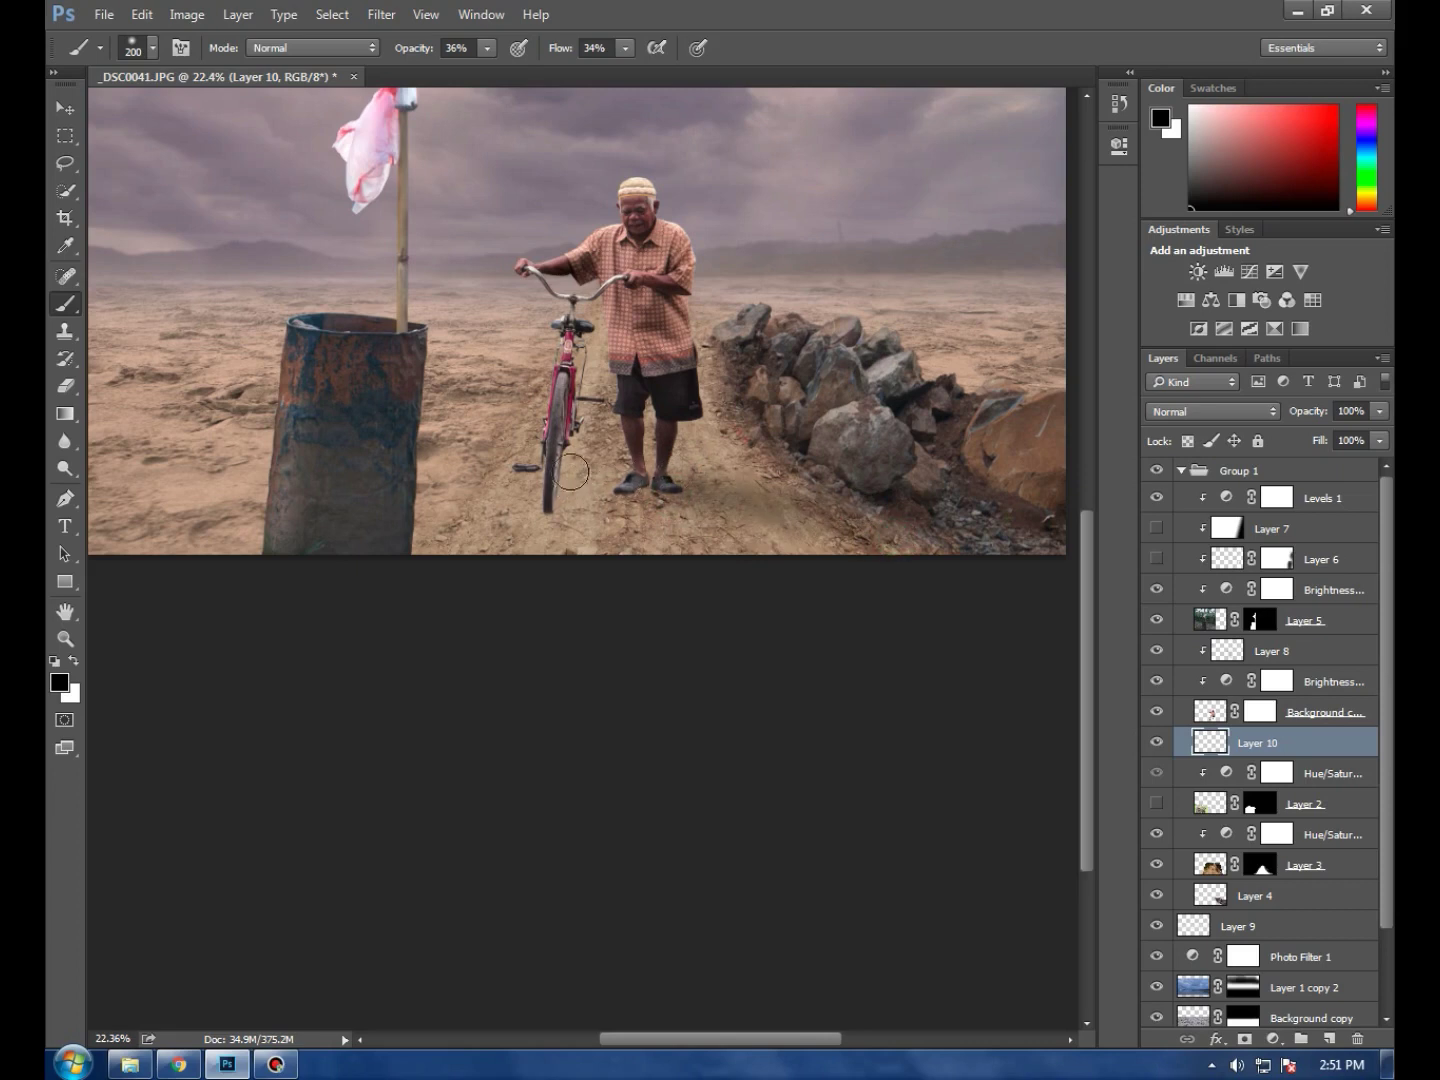
pyautogui.click(576, 434)
pyautogui.keyDown('shift'); pyautogui.click(680, 474); pyautogui.keyUp('shift')
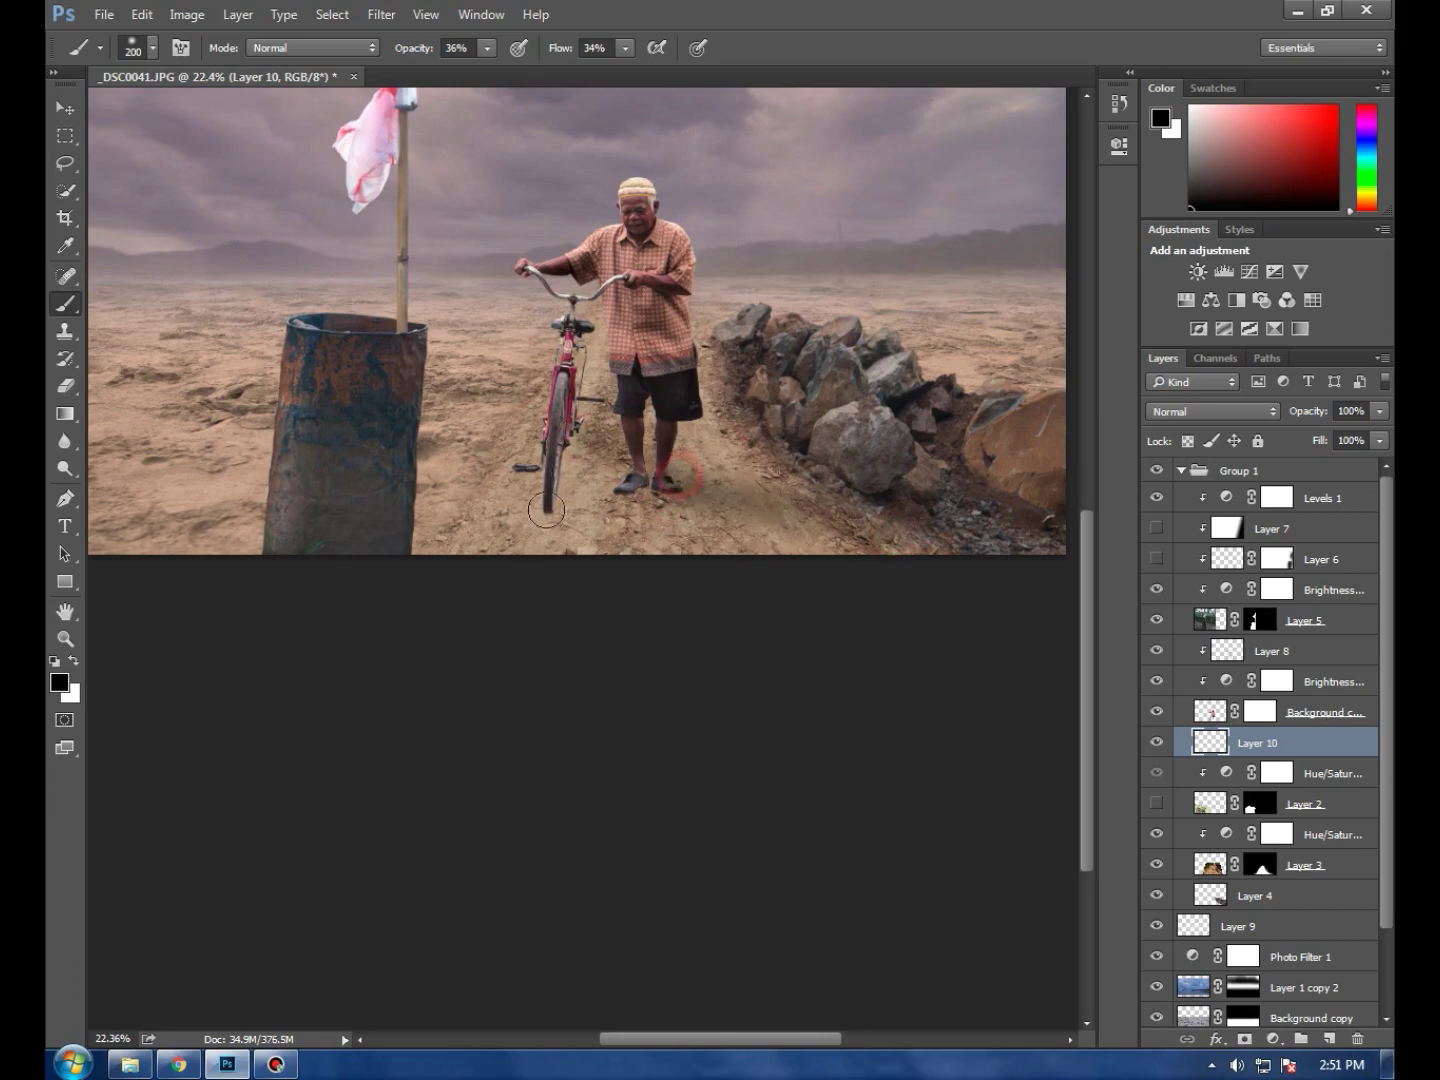
pyautogui.keyDown('shift'); pyautogui.click(725, 528); pyautogui.keyUp('shift')
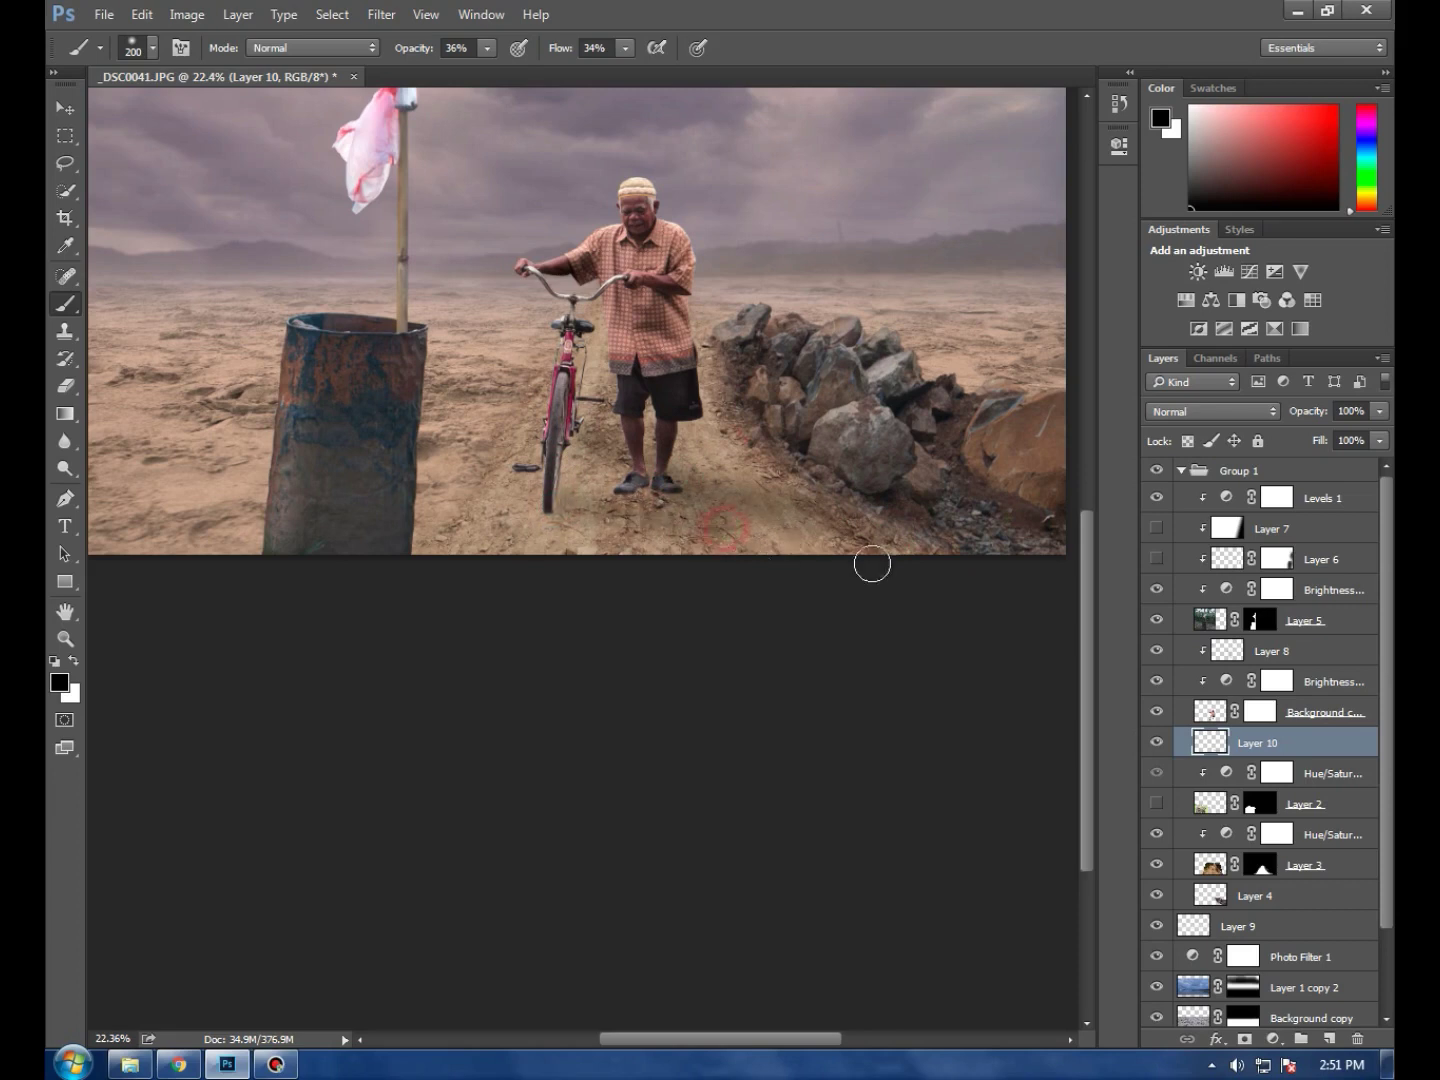
pyautogui.keyDown('shift'); pyautogui.click(676, 497); pyautogui.keyUp('shift')
pyautogui.moveTo(710, 503); pyautogui.dragTo(822, 527)
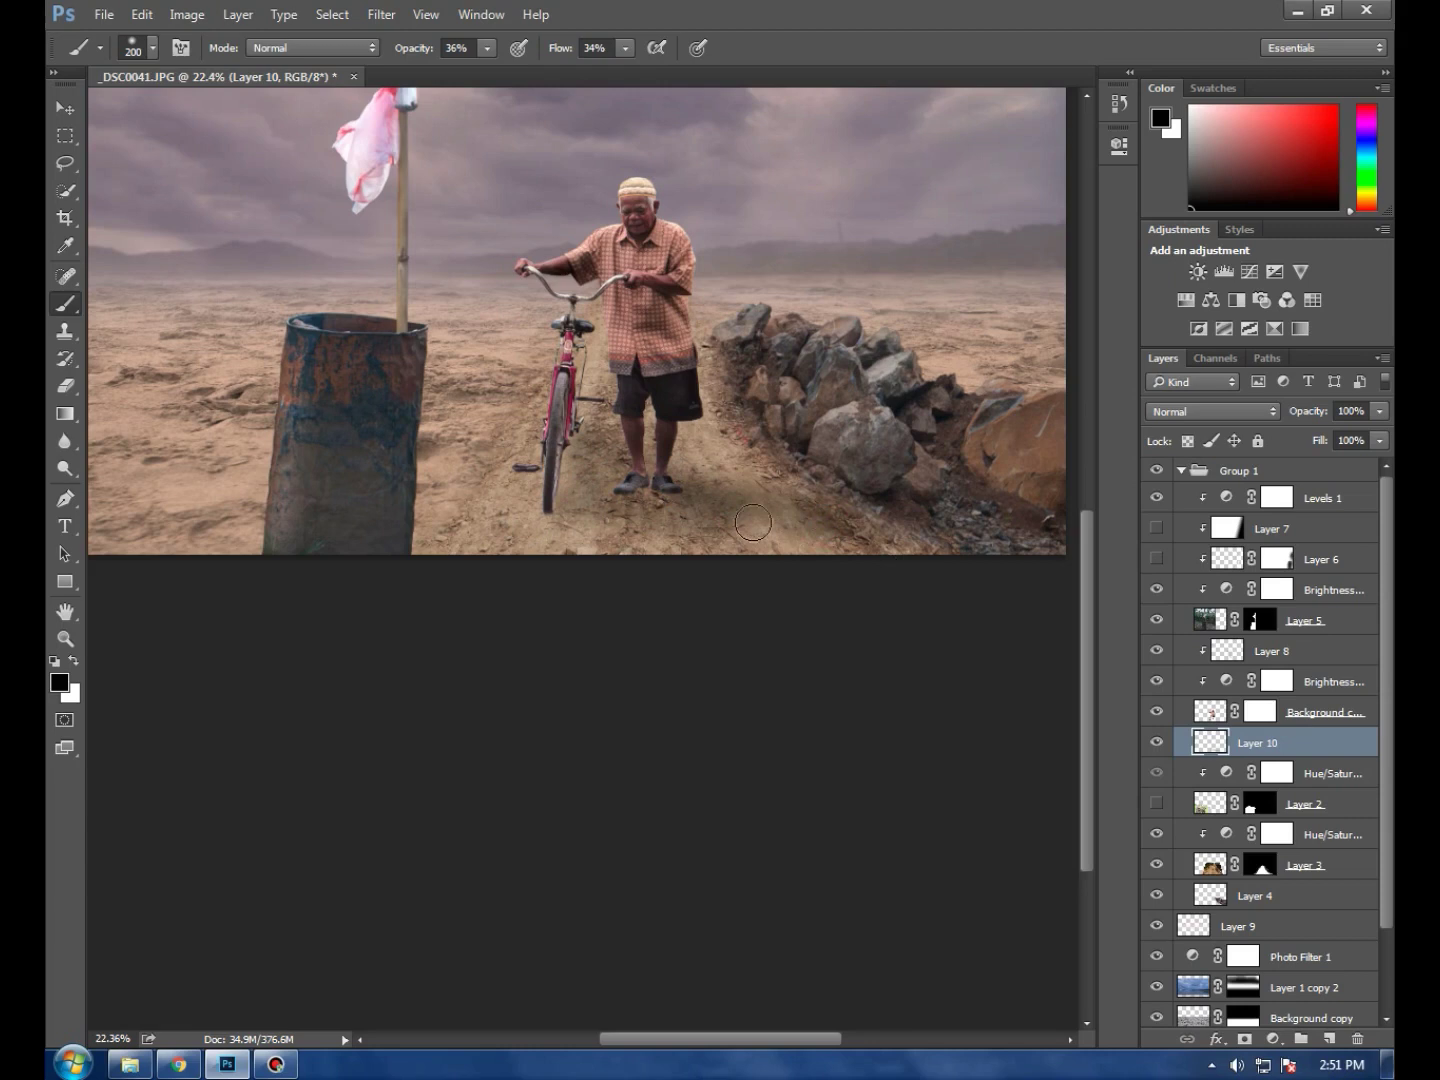
pyautogui.keyDown('shift'); pyautogui.click(739, 514); pyautogui.keyUp('shift')
pyautogui.keyDown('shift'); pyautogui.click(697, 481); pyautogui.keyUp('shift')
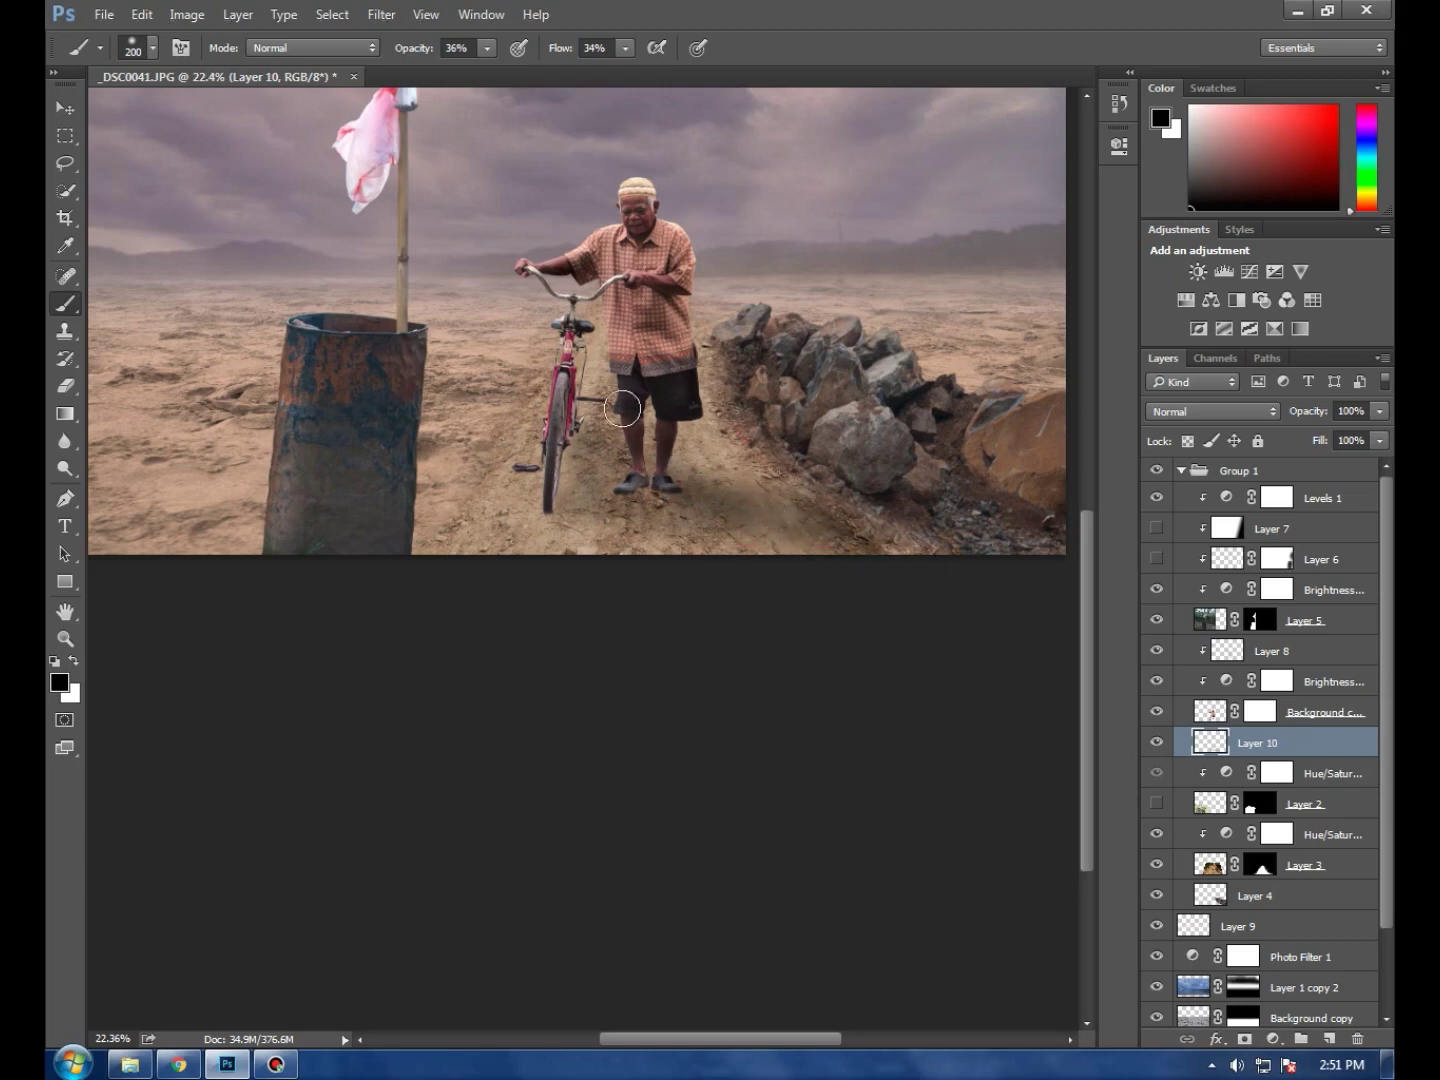
pyautogui.scroll(1, 617, 514)
pyautogui.scroll(1, 617, 514)
# Apply a Gaussian Blur to Layer 10 to soften the painted shadows
pyautogui.press('v')
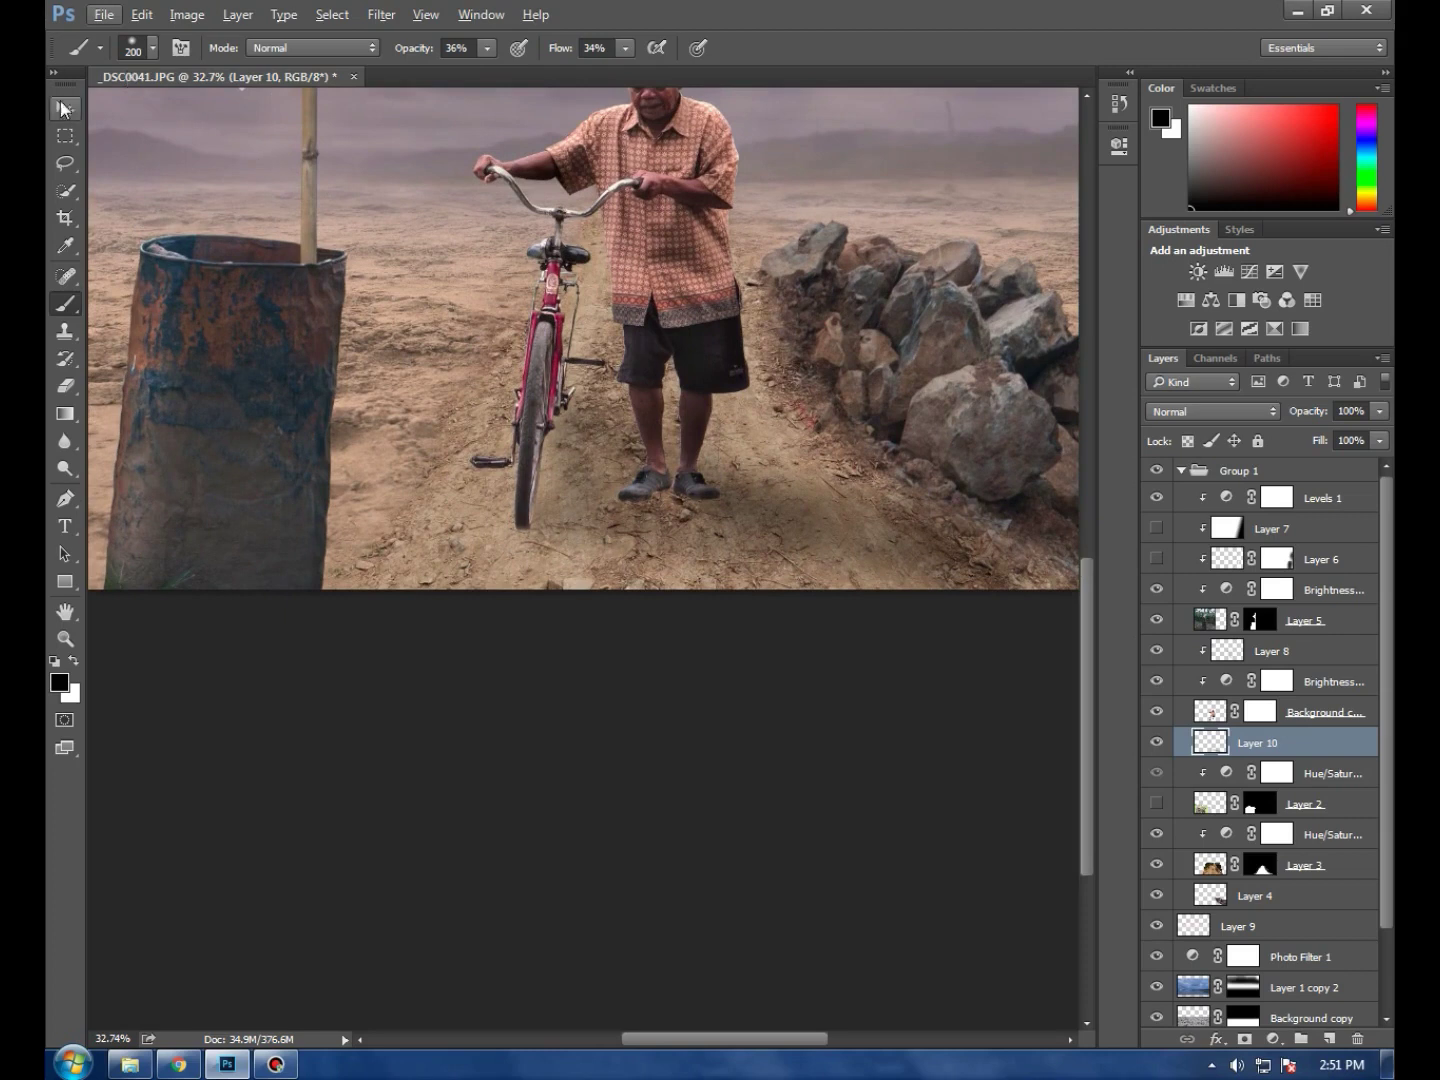
pyautogui.click(1210, 741)
pyautogui.click(330, 15)
pyautogui.click(420, 226)
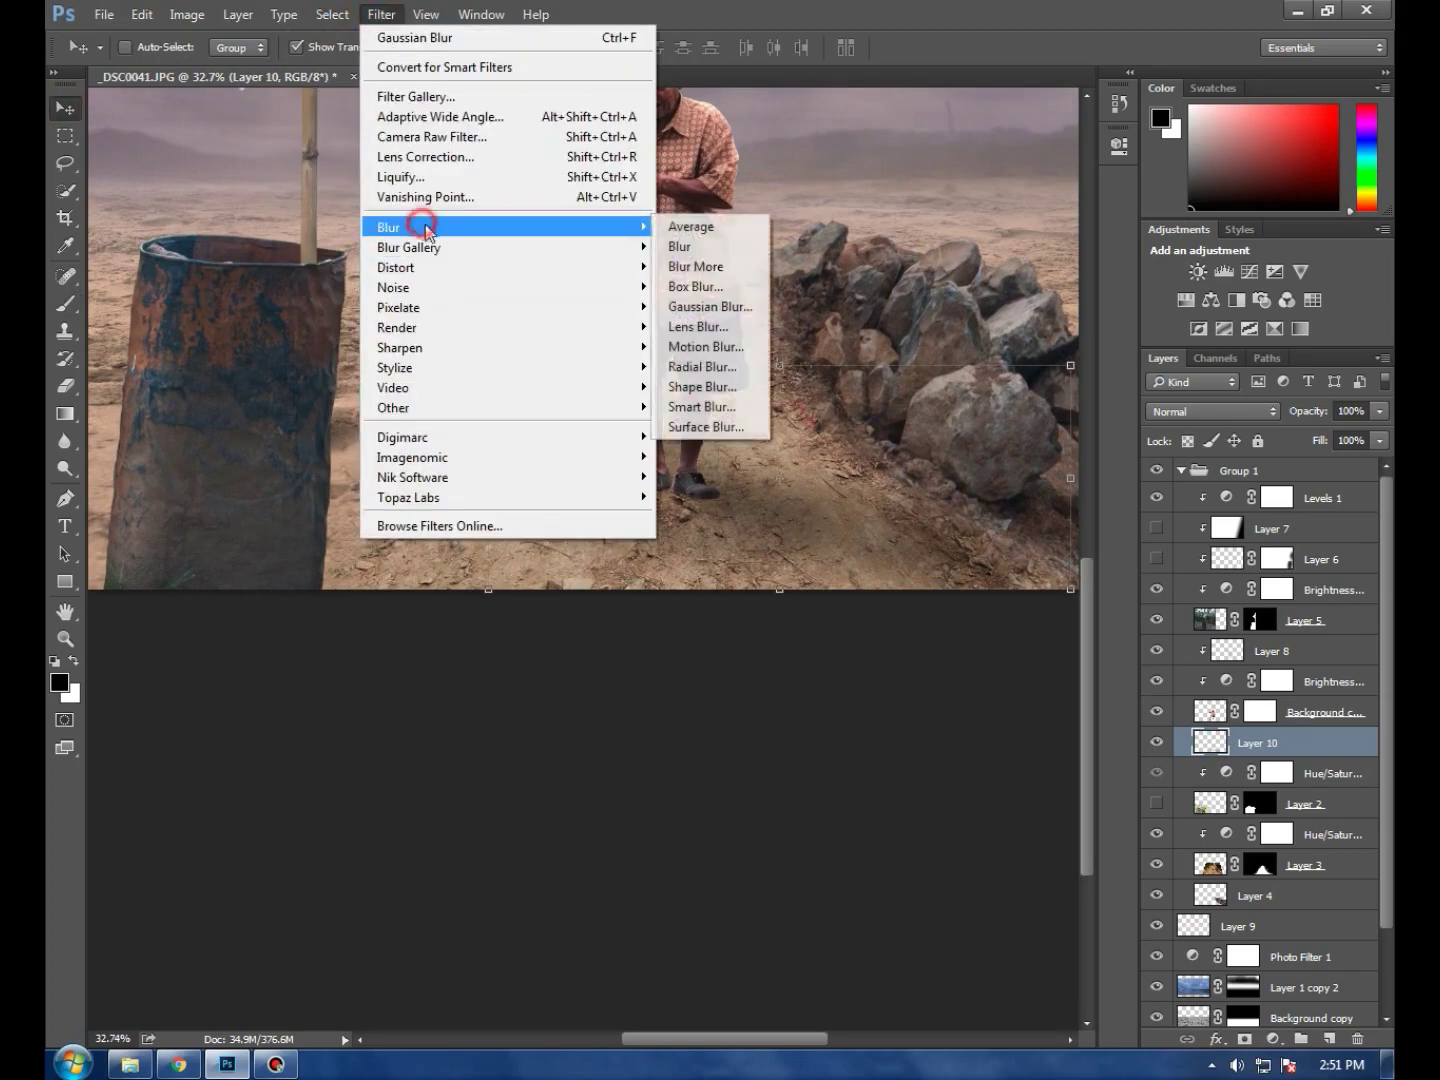
pyautogui.click(712, 307)
pyautogui.moveTo(677, 236); pyautogui.dragTo(1025, 249)
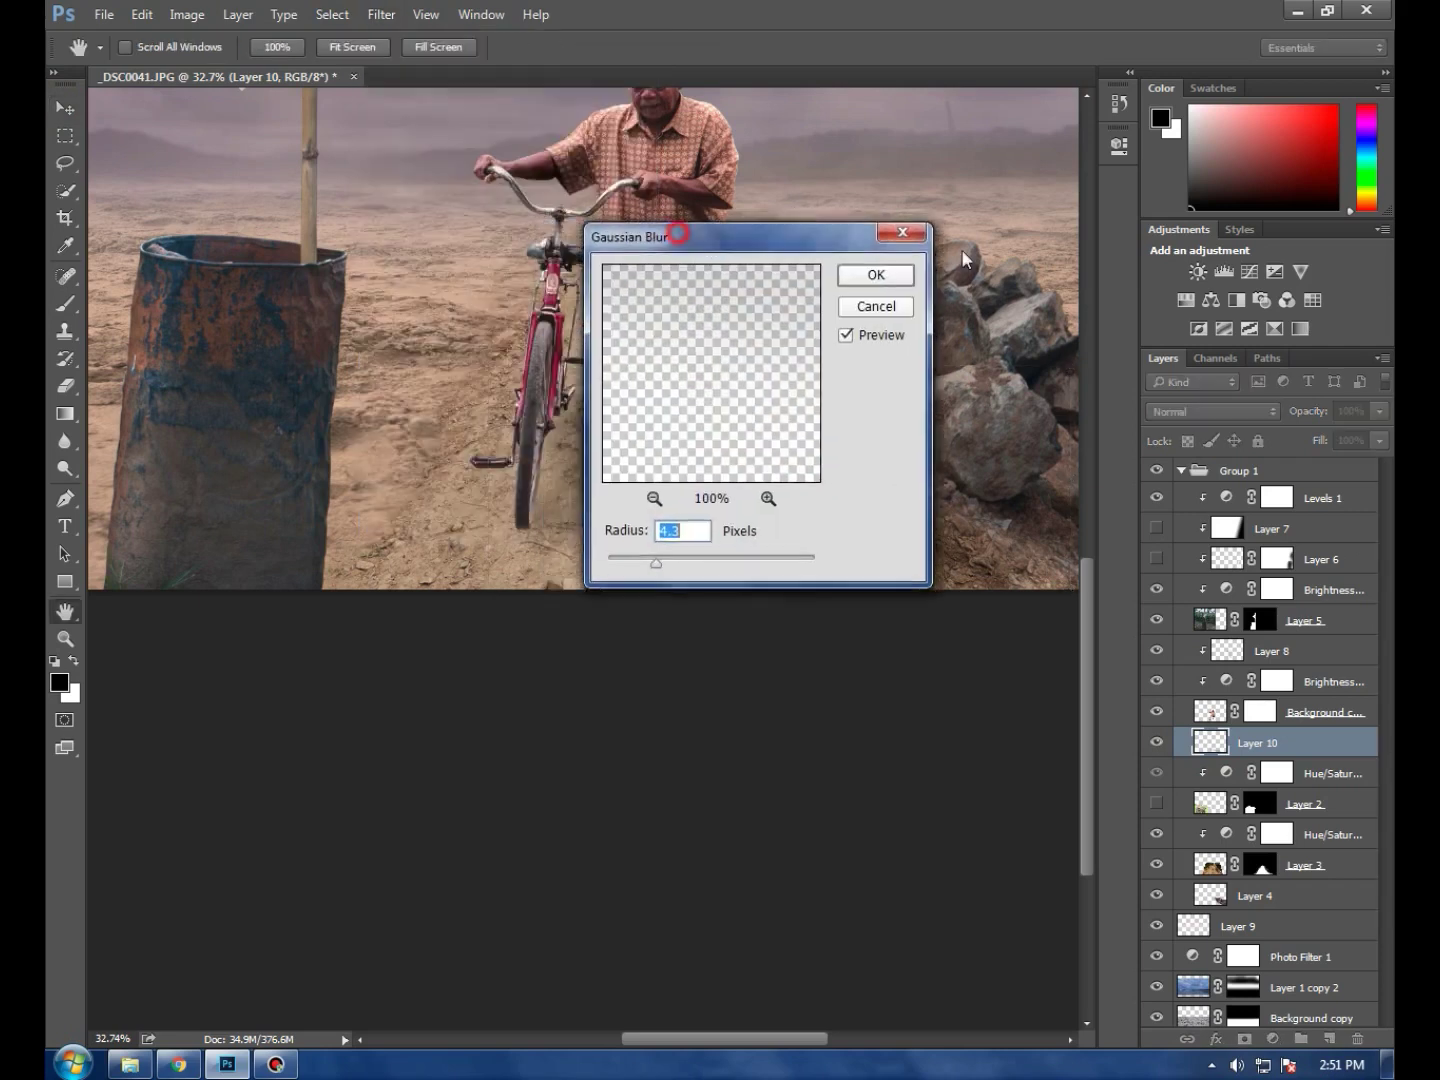
pyautogui.click(1190, 283)
pyautogui.press('v')
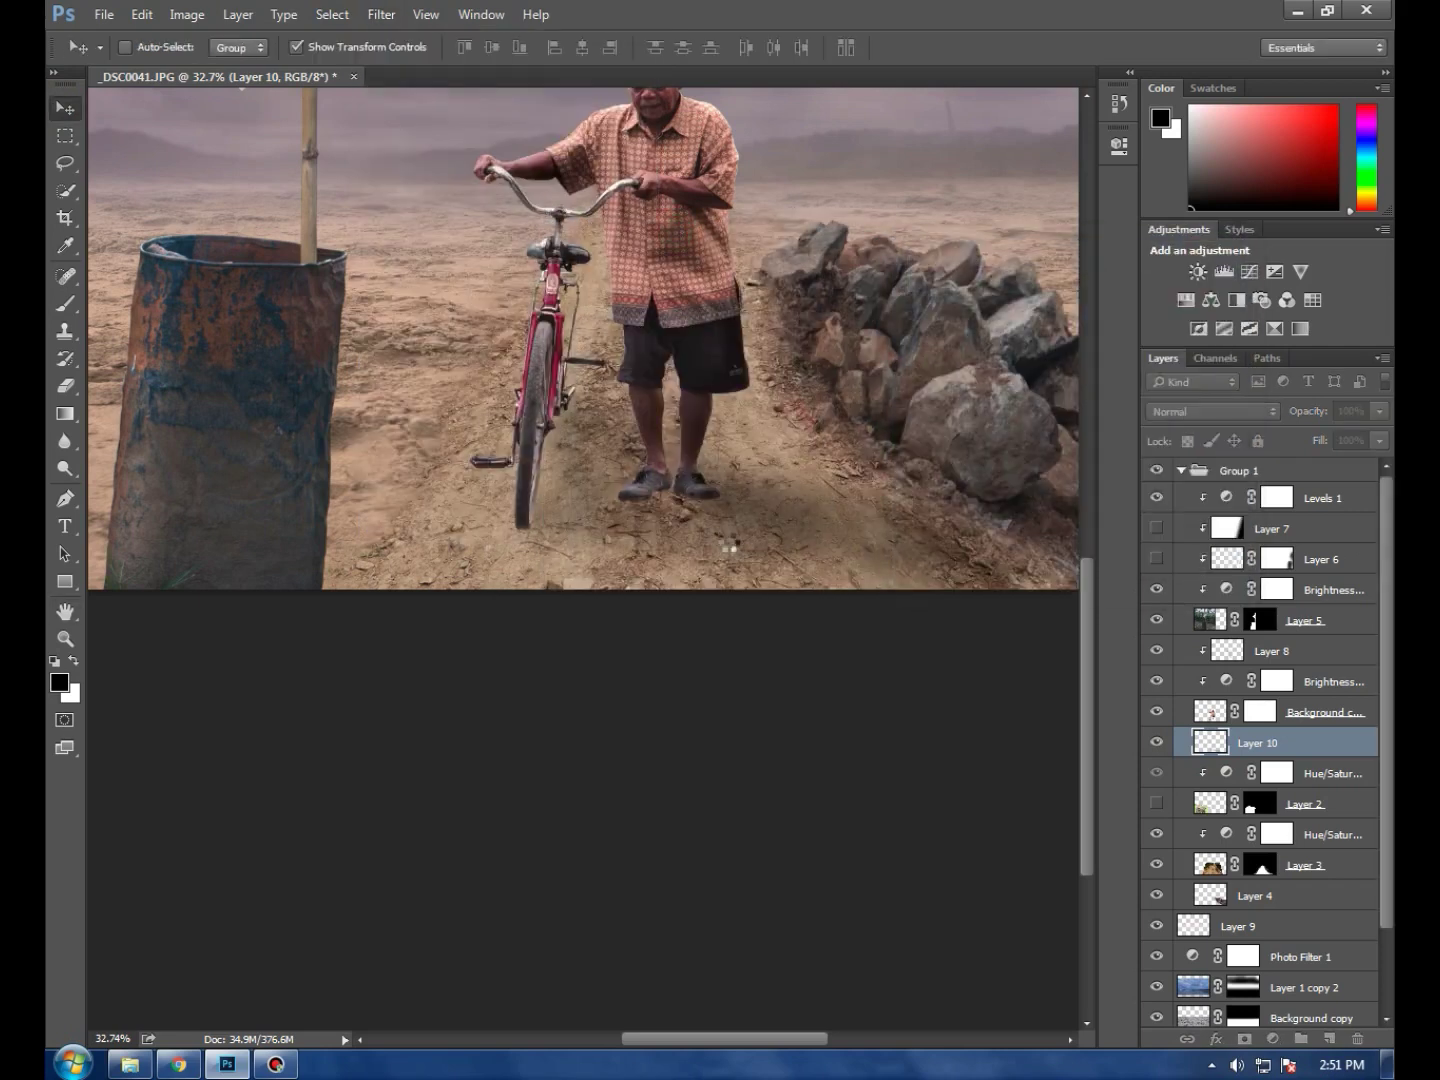
pyautogui.scroll(5, 729, 548)
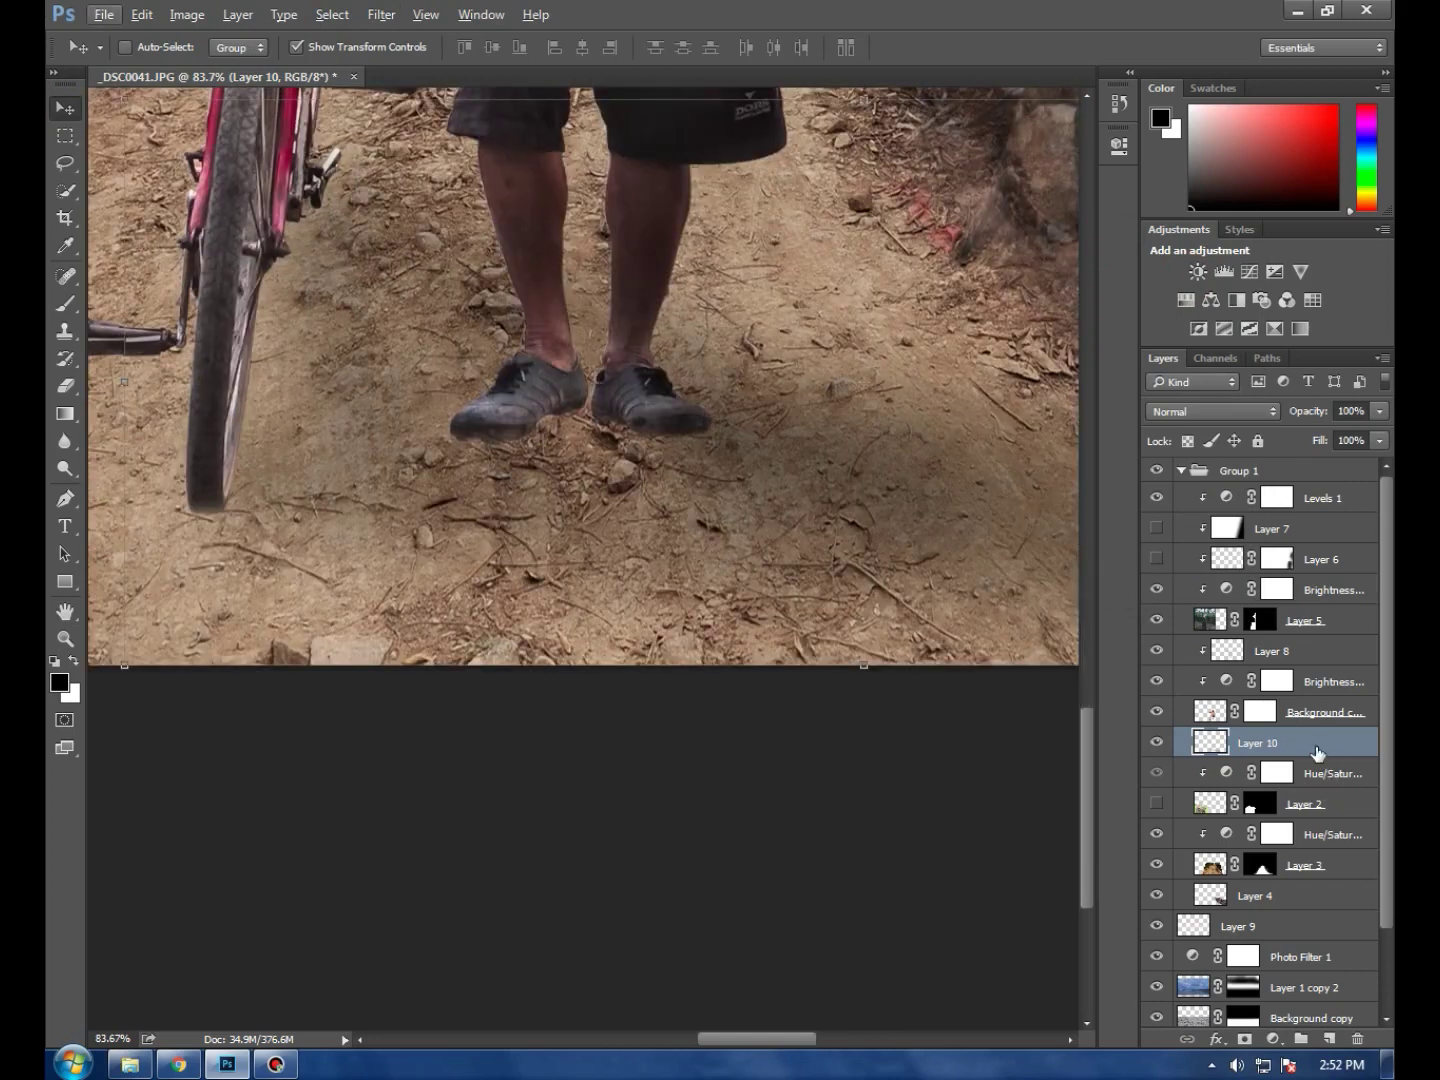
# Add a new layer and sample a light brown dirt colour from the ground as foreground
pyautogui.click(1330, 1037)
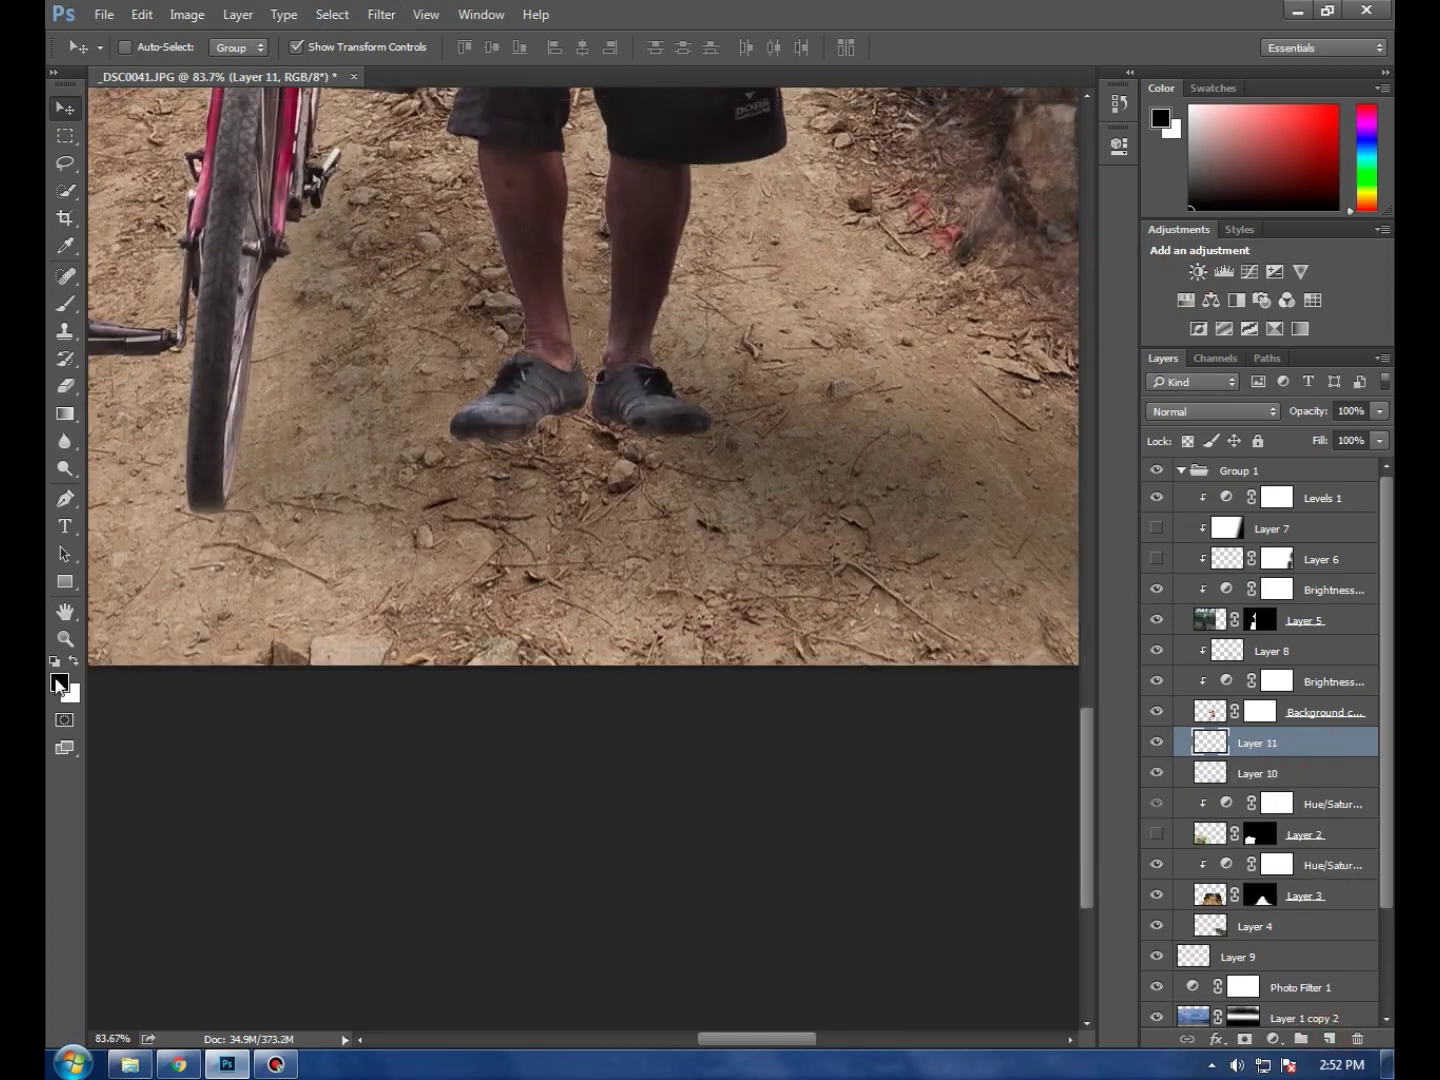
pyautogui.click(62, 684)
pyautogui.click(150, 452)
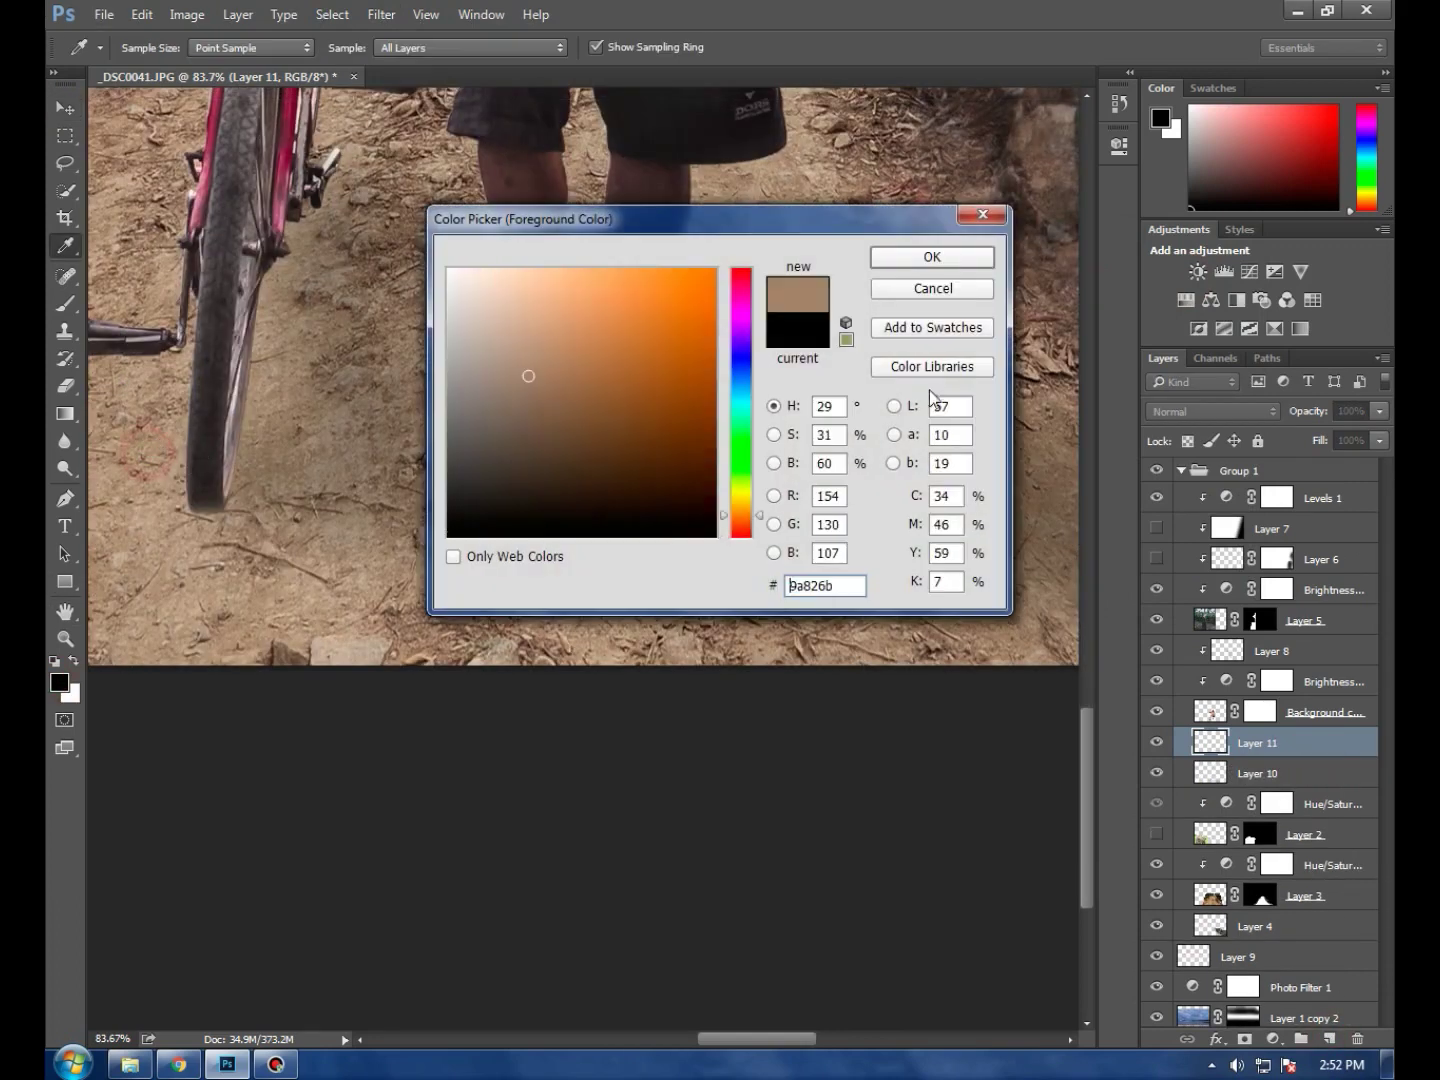
pyautogui.click(934, 260)
pyautogui.click(178, 432)
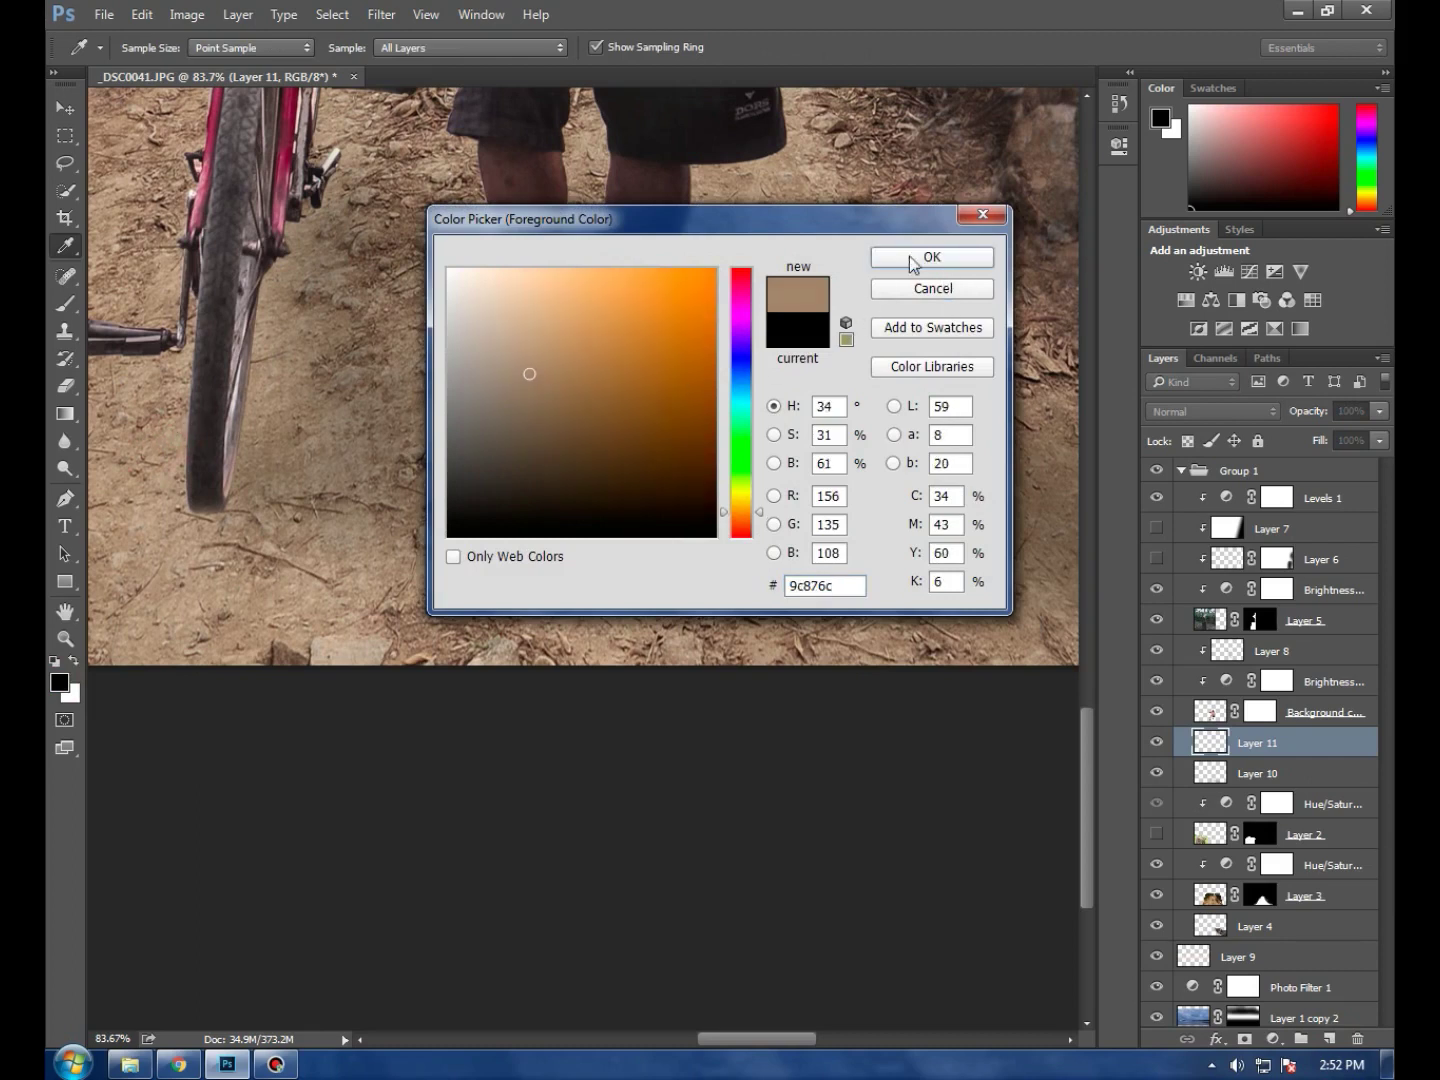
pyautogui.click(913, 258)
# Choose a soft brush at 125 px with 77% flow, and move Layer 11 above Layer 8
pyautogui.click(65, 303)
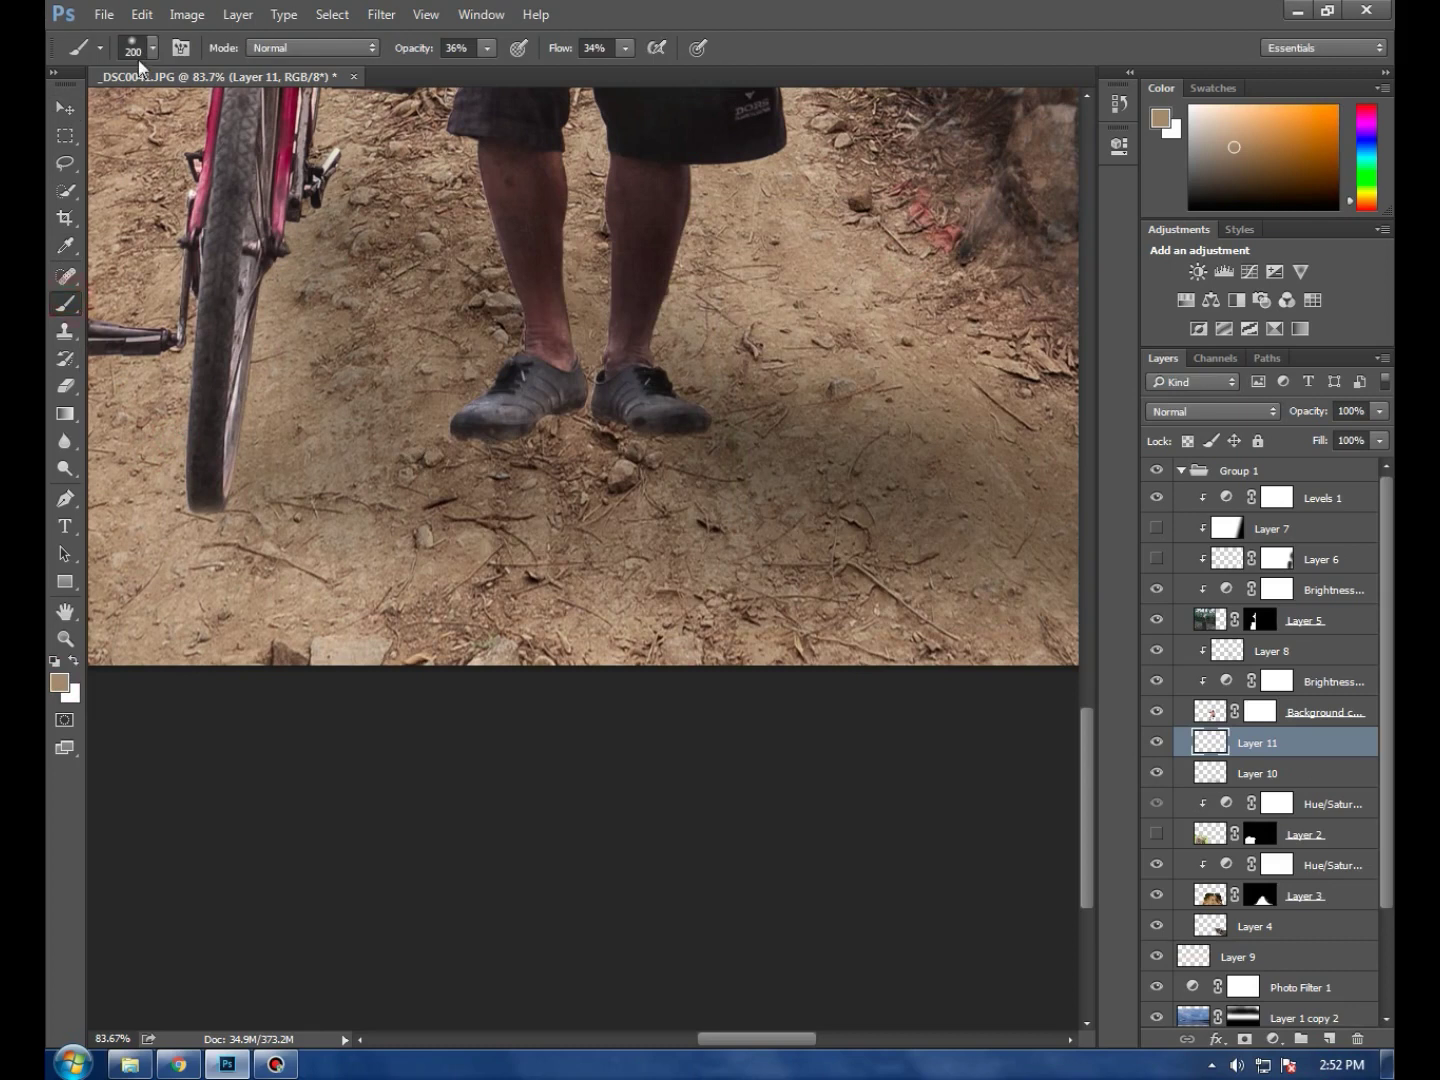
pyautogui.click(152, 49)
pyautogui.click(224, 207)
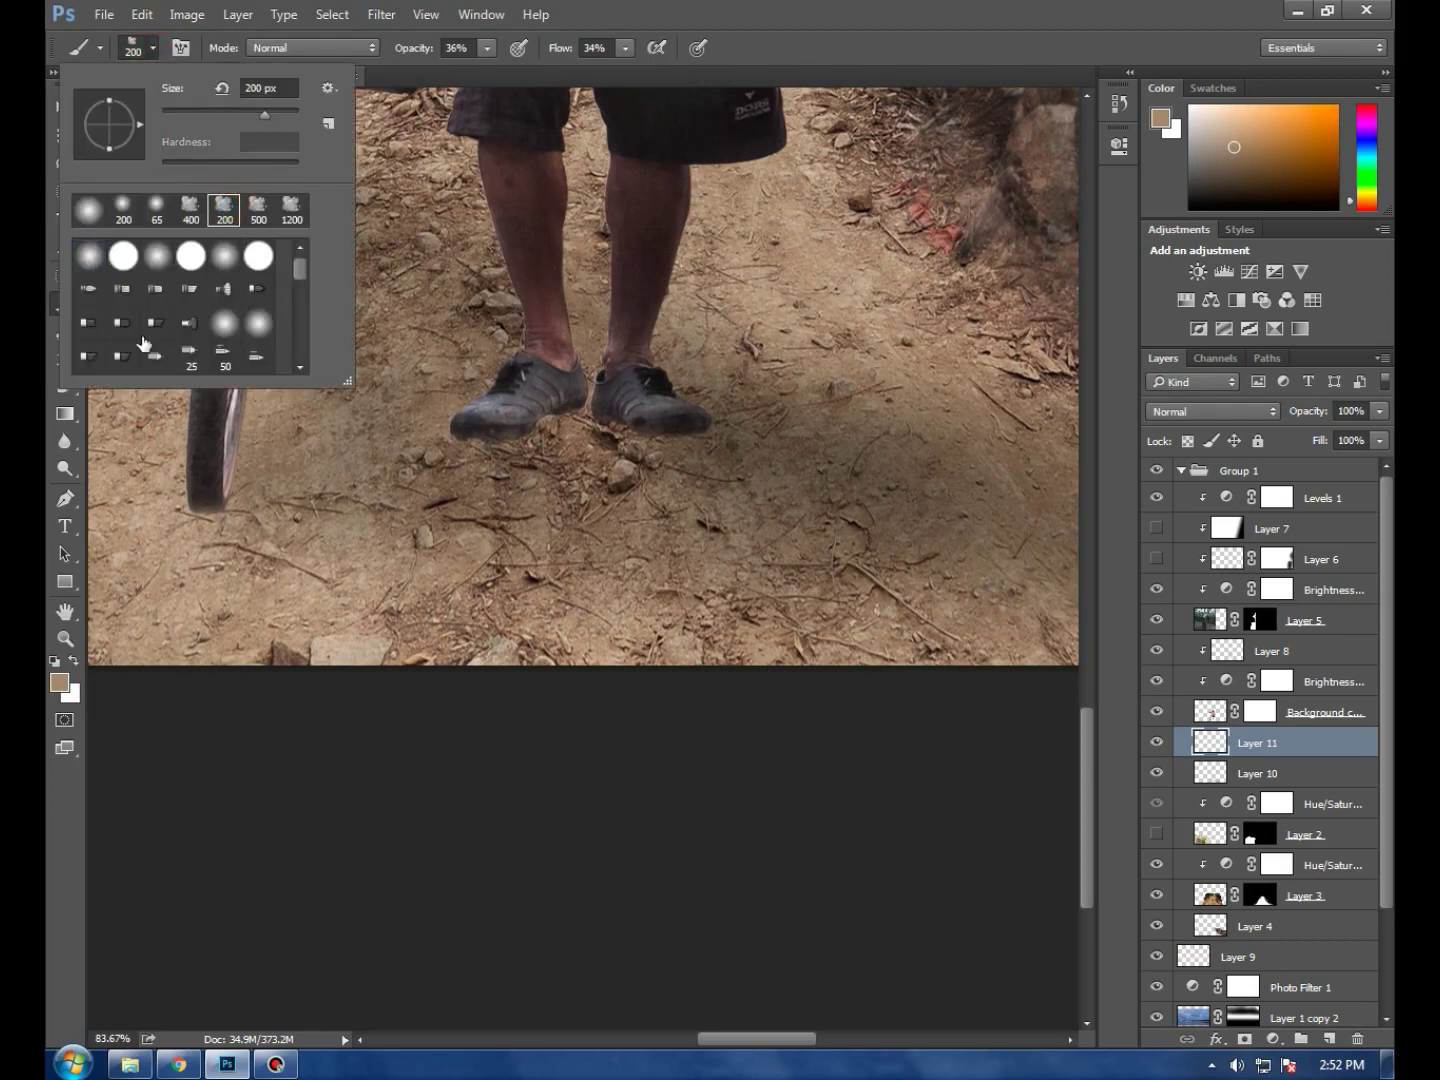
pyautogui.click(838, 10)
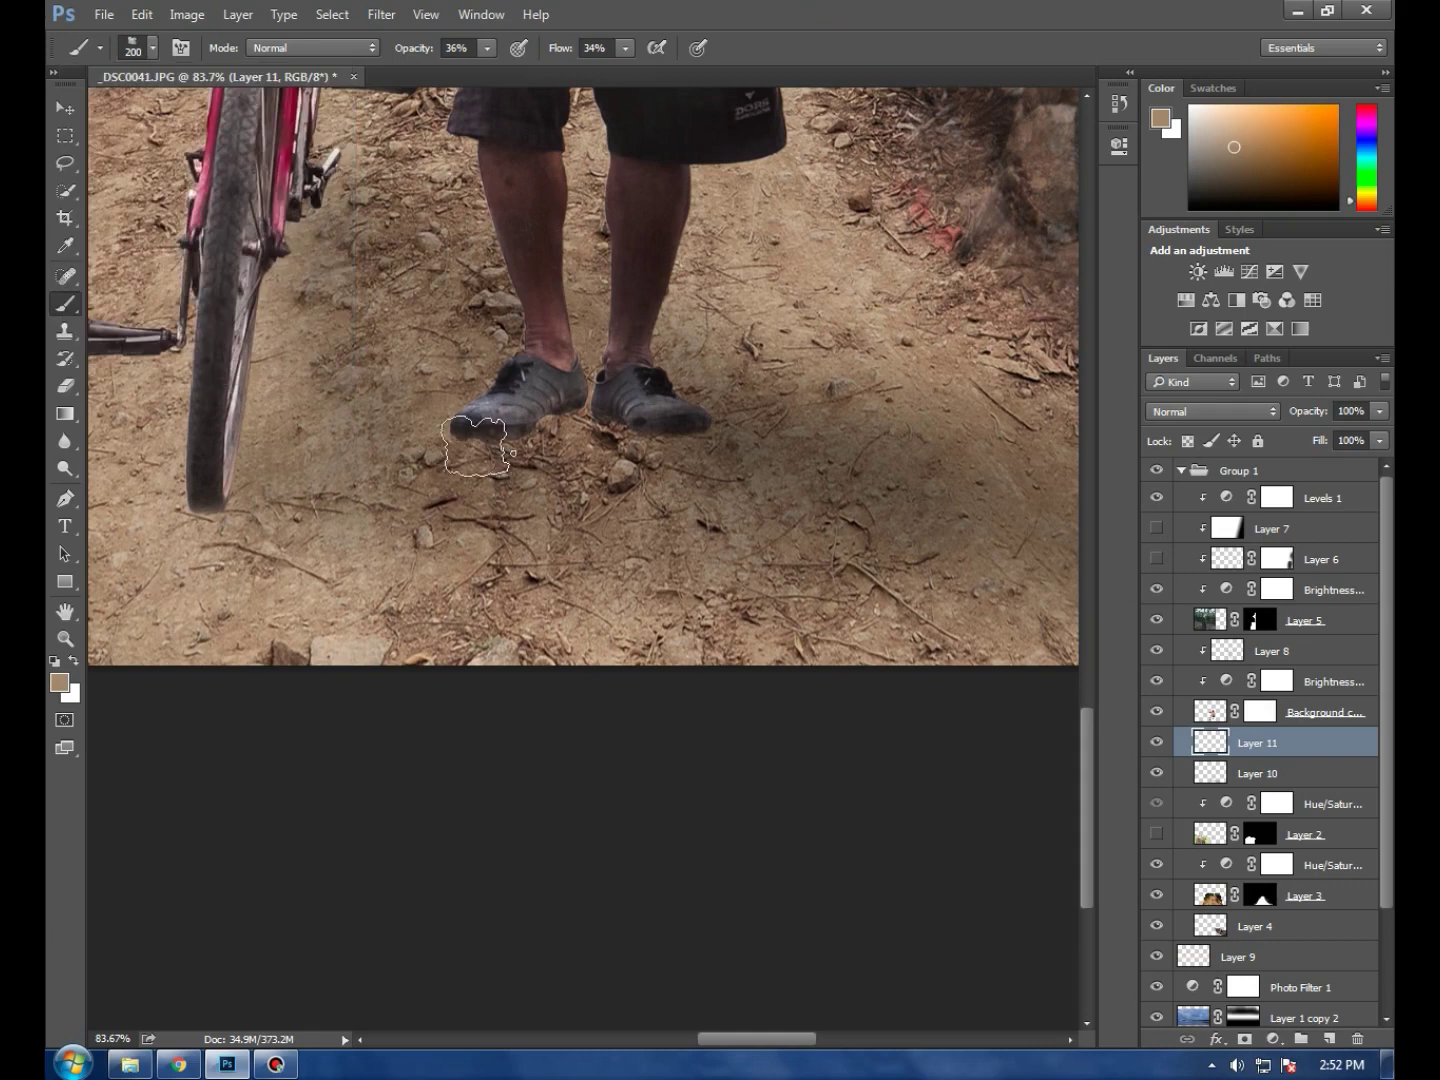
pyautogui.press('[')
pyautogui.press('[')
pyautogui.press('[')
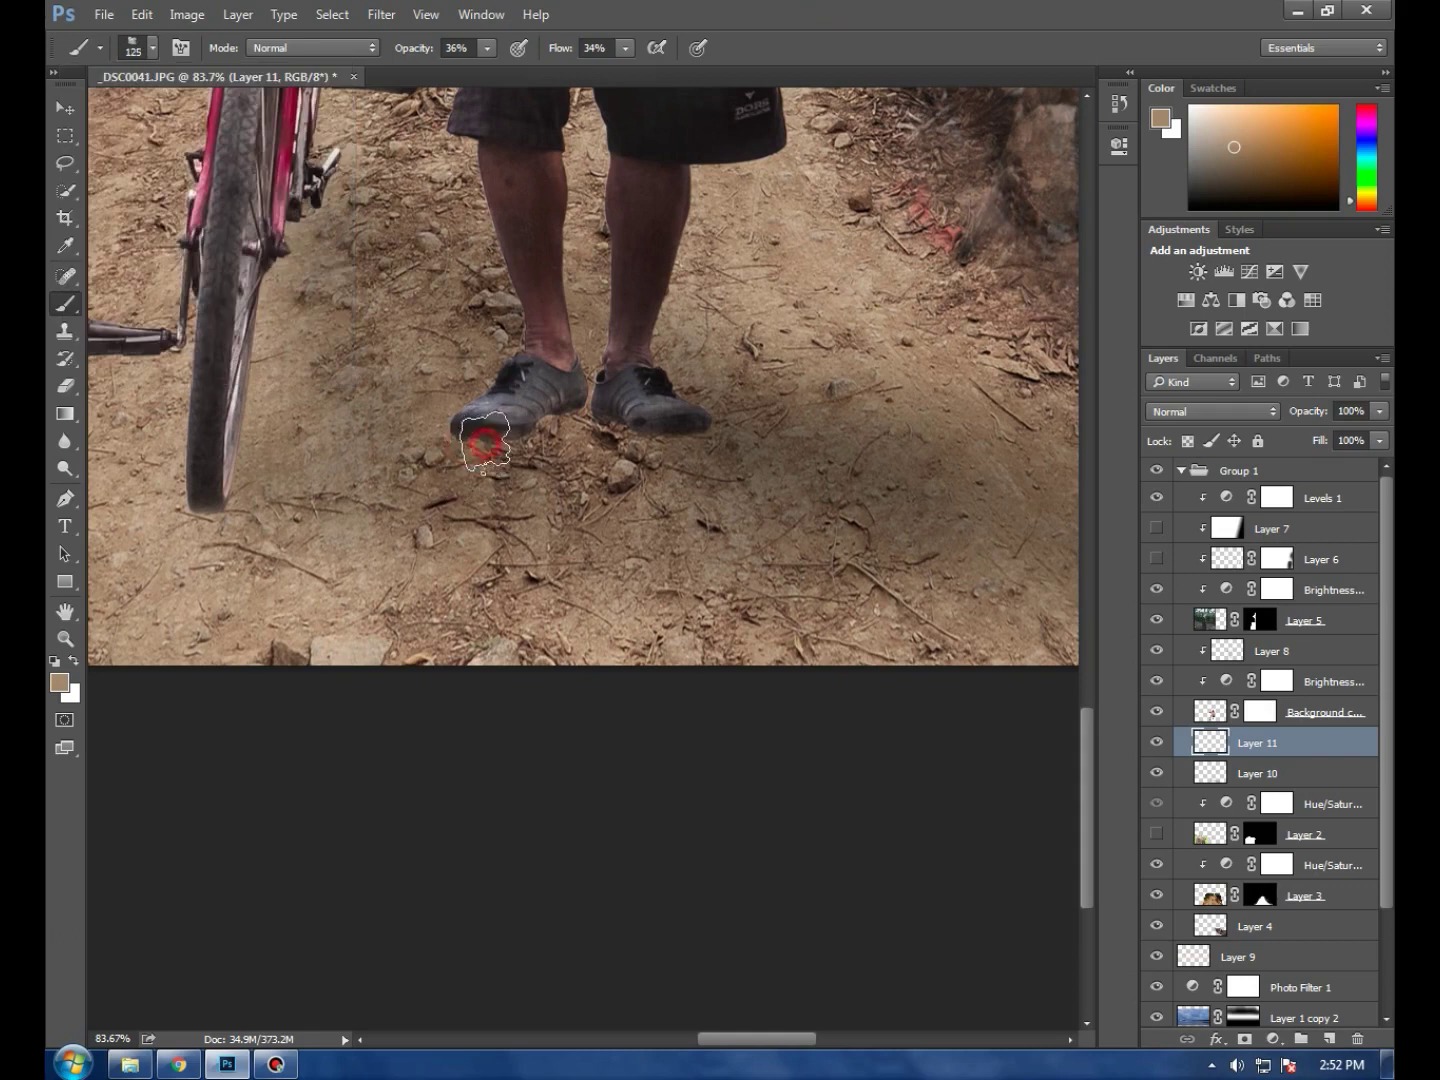
pyautogui.moveTo(1265, 745); pyautogui.dragTo(1256, 645)
pyautogui.moveTo(540, 440)
pyautogui.mouseDown()
pyautogui.moveTo(572, 421)
pyautogui.moveTo(624, 458)
pyautogui.moveTo(733, 418)
pyautogui.moveTo(206, 498)
pyautogui.moveTo(285, 398)
pyautogui.mouseUp()
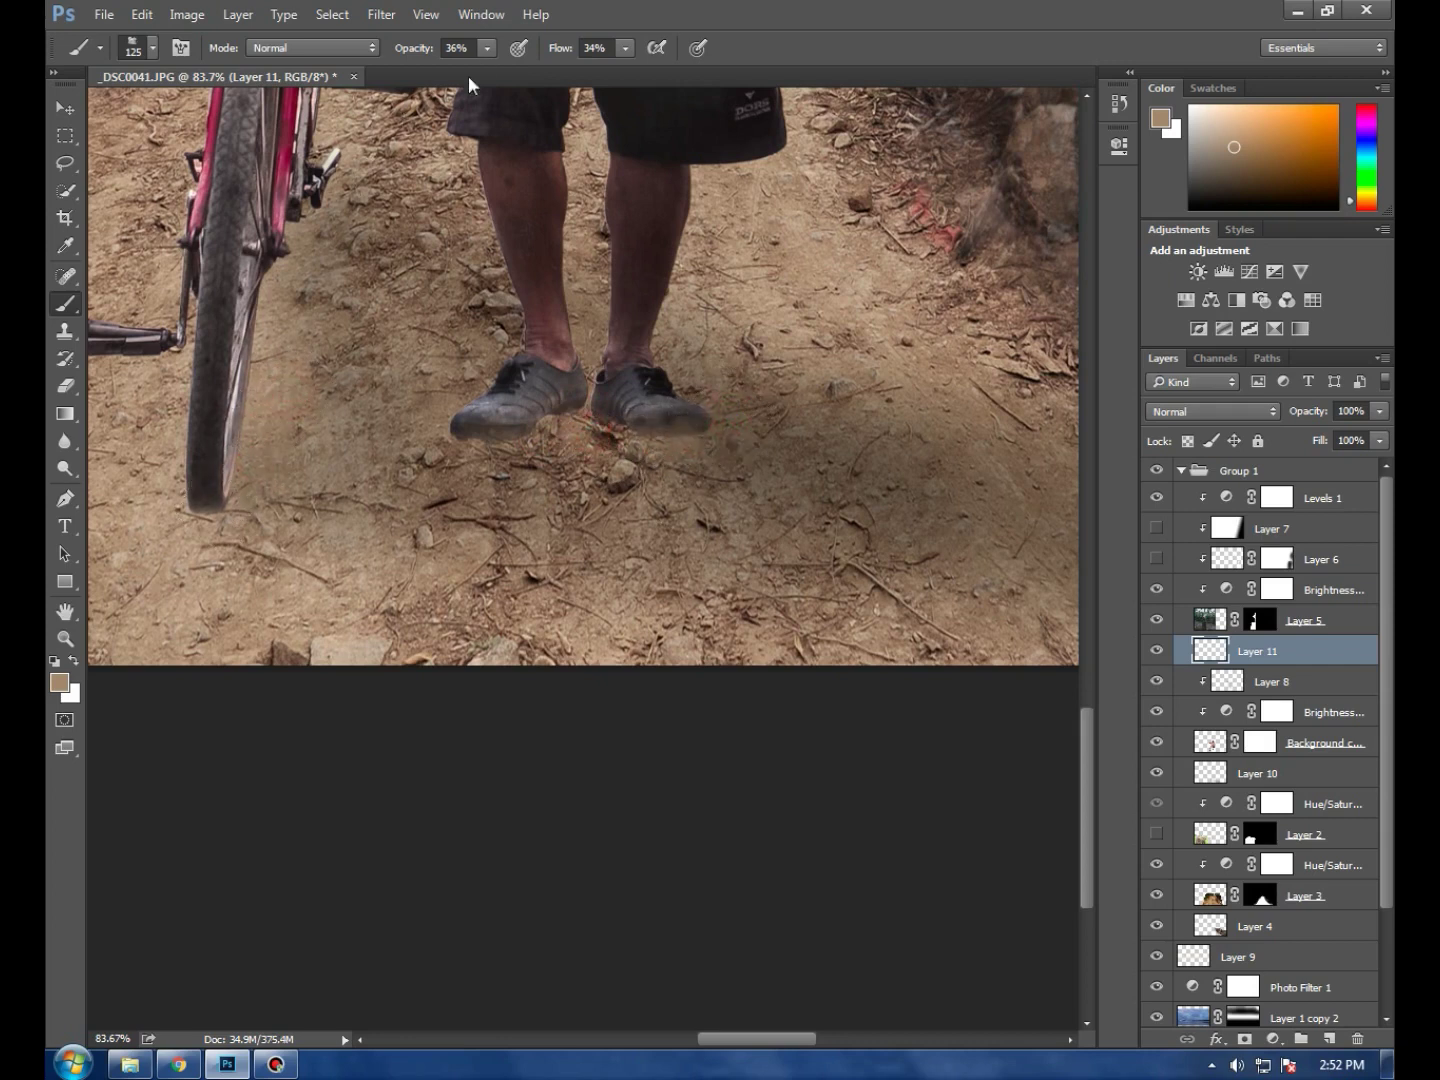
pyautogui.click(619, 47)
pyautogui.moveTo(632, 42); pyautogui.dragTo(673, 70)
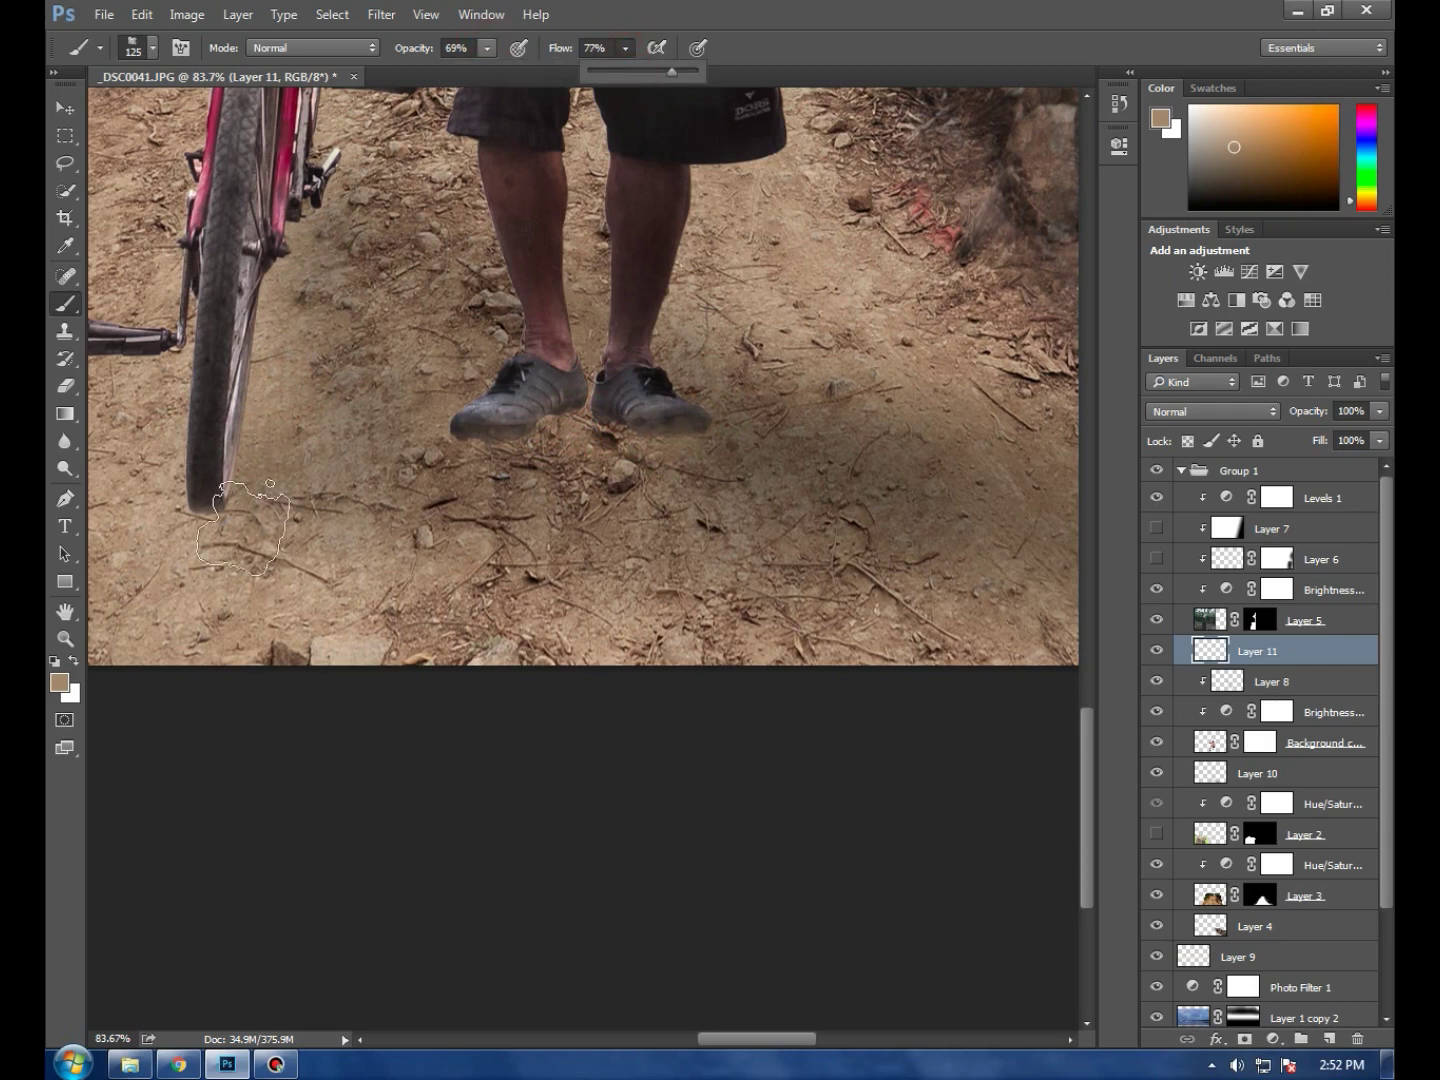
# Paint dust haze beside the bicycle wheel, over the left shoe and below the shoes
pyautogui.moveTo(265, 490)
pyautogui.mouseDown()
pyautogui.moveTo(275, 424)
pyautogui.moveTo(324, 352)
pyautogui.mouseUp()
pyautogui.moveTo(210, 485); pyautogui.dragTo(141, 366)
pyautogui.moveTo(200, 470)
pyautogui.mouseDown()
pyautogui.moveTo(211, 496)
pyautogui.moveTo(251, 498)
pyautogui.mouseUp()
pyautogui.moveTo(465, 425)
pyautogui.mouseDown()
pyautogui.moveTo(555, 437)
pyautogui.moveTo(610, 468)
pyautogui.moveTo(738, 449)
pyautogui.moveTo(723, 388)
pyautogui.mouseUp()
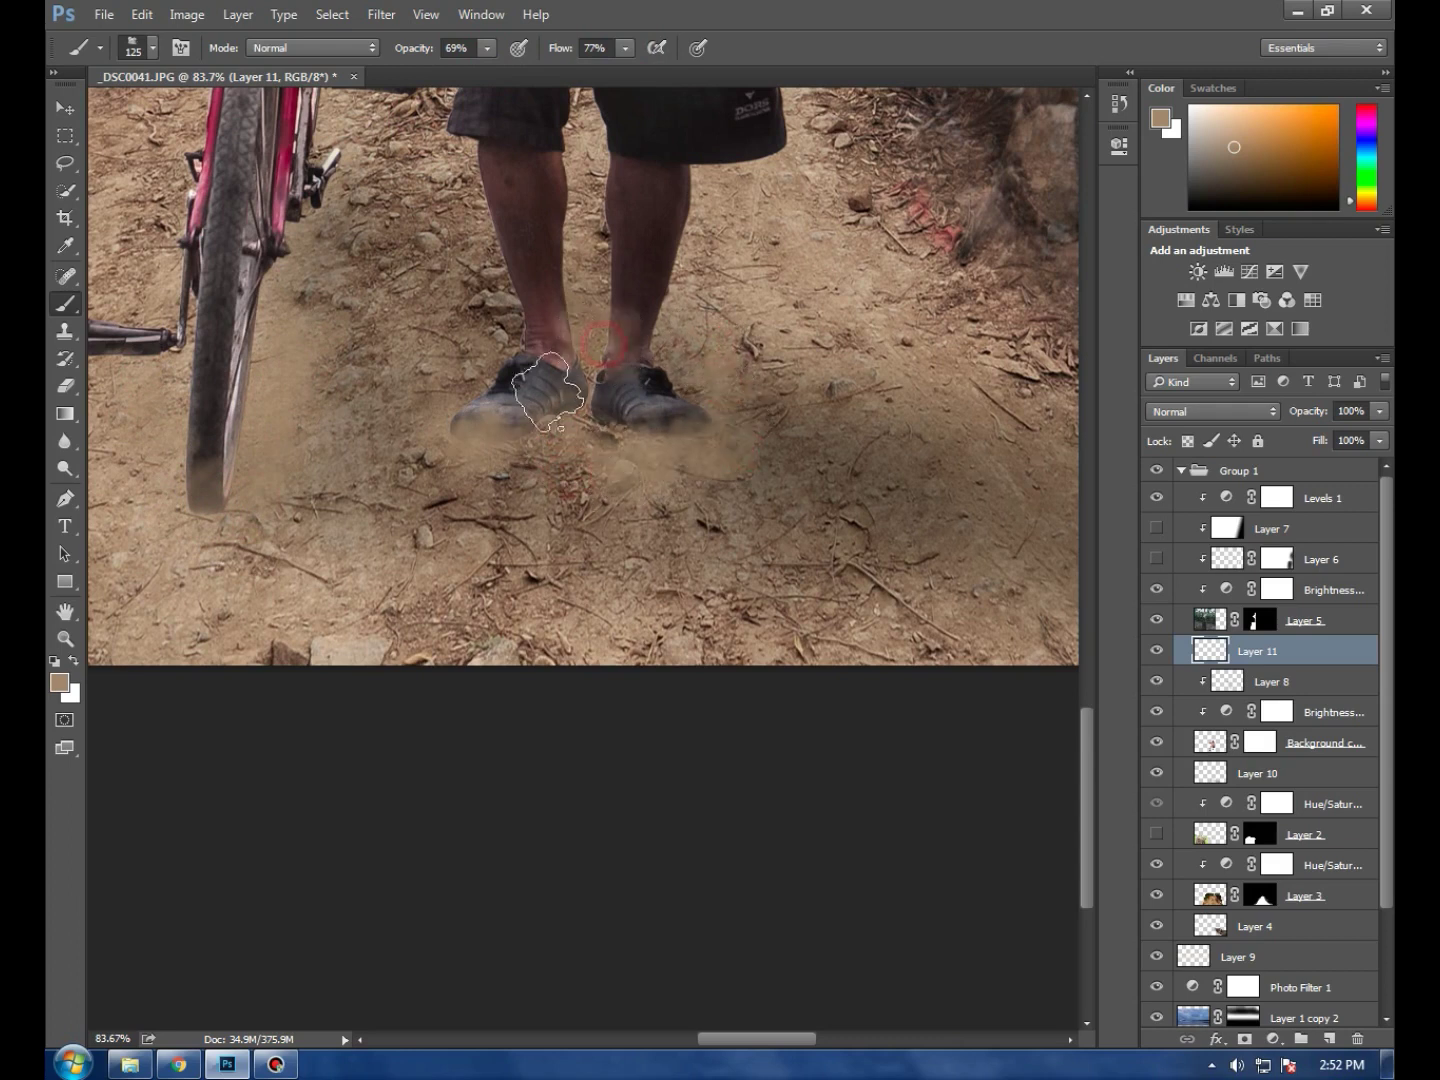
pyautogui.click(475, 322)
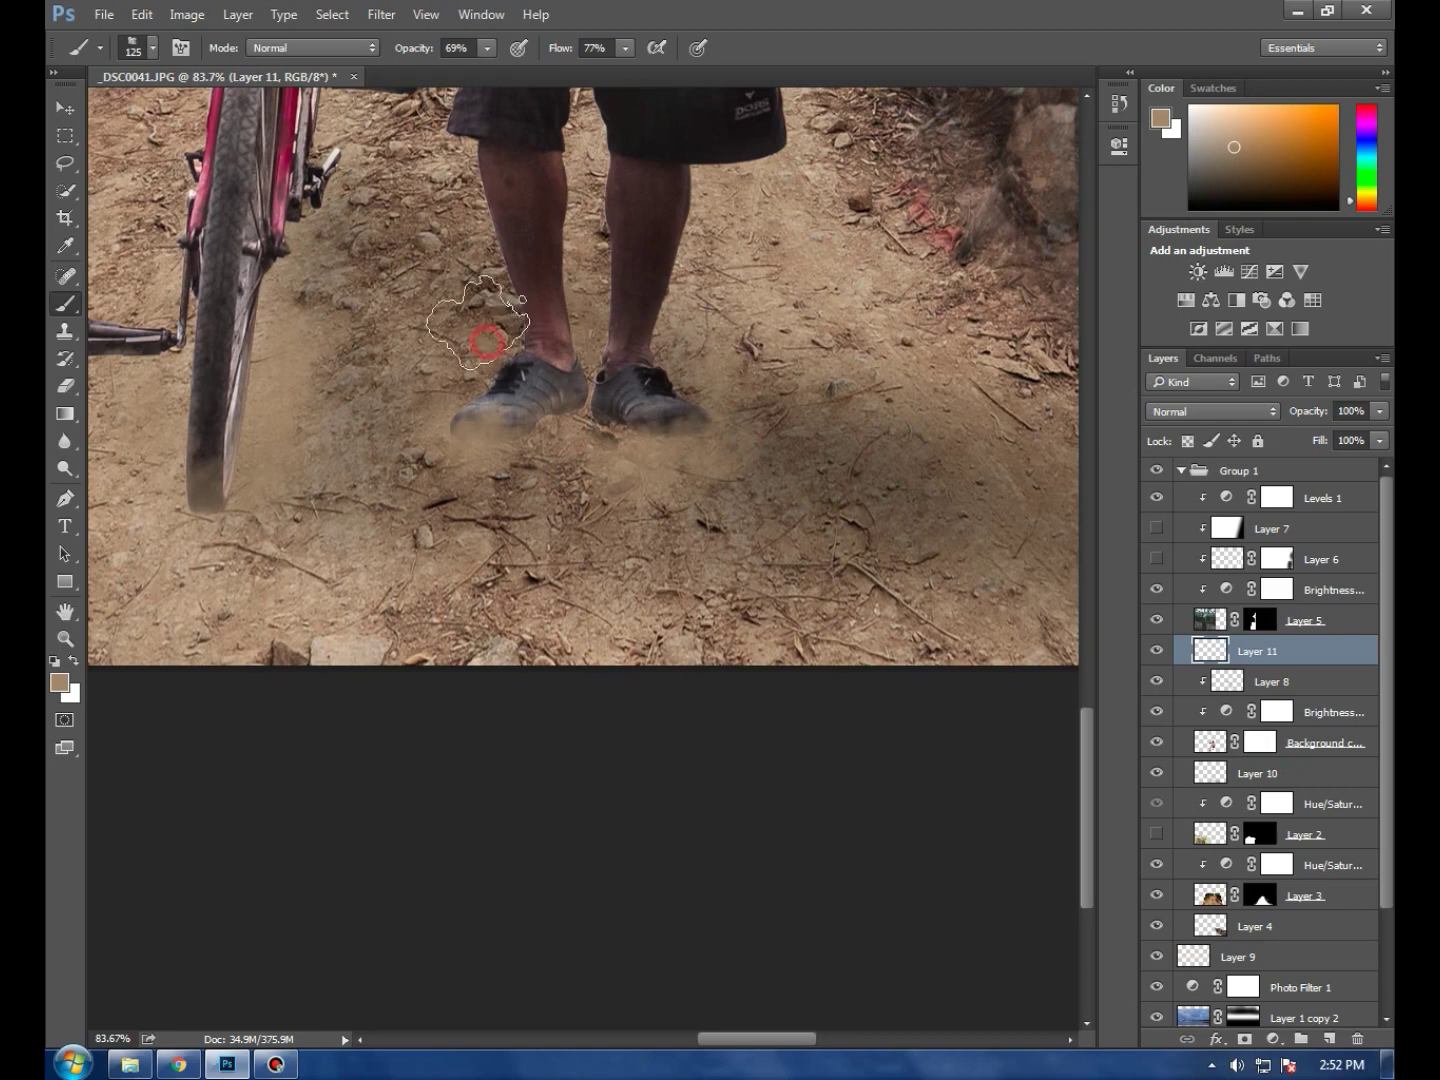
pyautogui.click(466, 478)
pyautogui.click(568, 477)
pyautogui.click(813, 450)
# Dab more dust haze around the base of the bicycle wheel
pyautogui.click(175, 498)
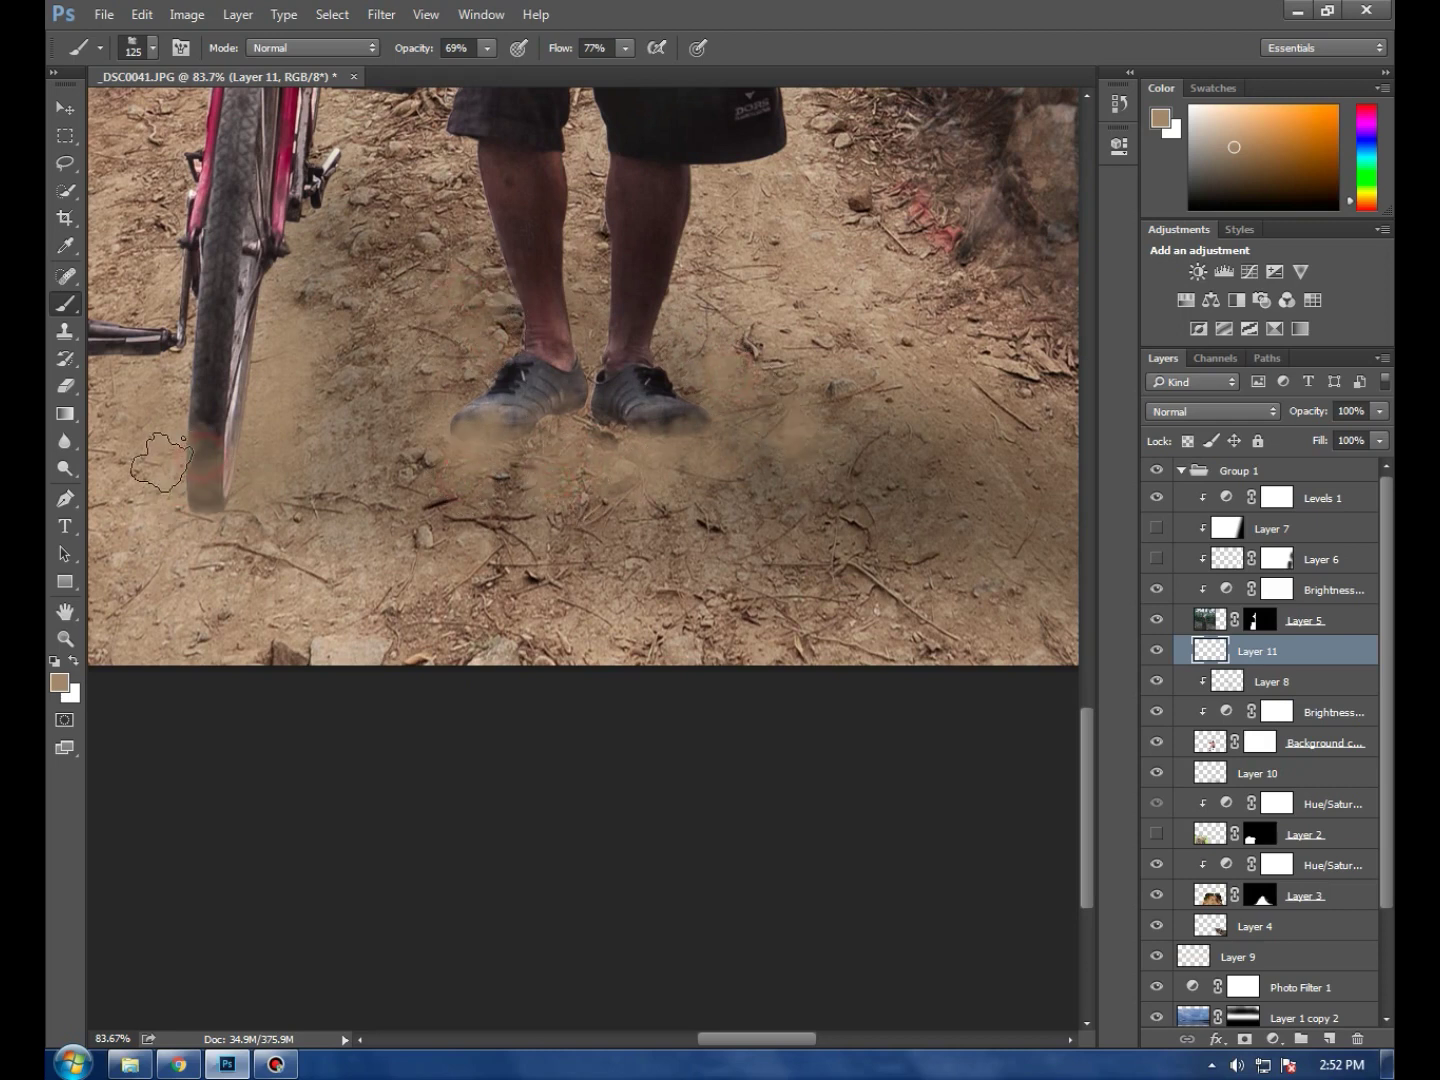
pyautogui.moveTo(175, 498); pyautogui.dragTo(347, 517)
pyautogui.click(379, 524)
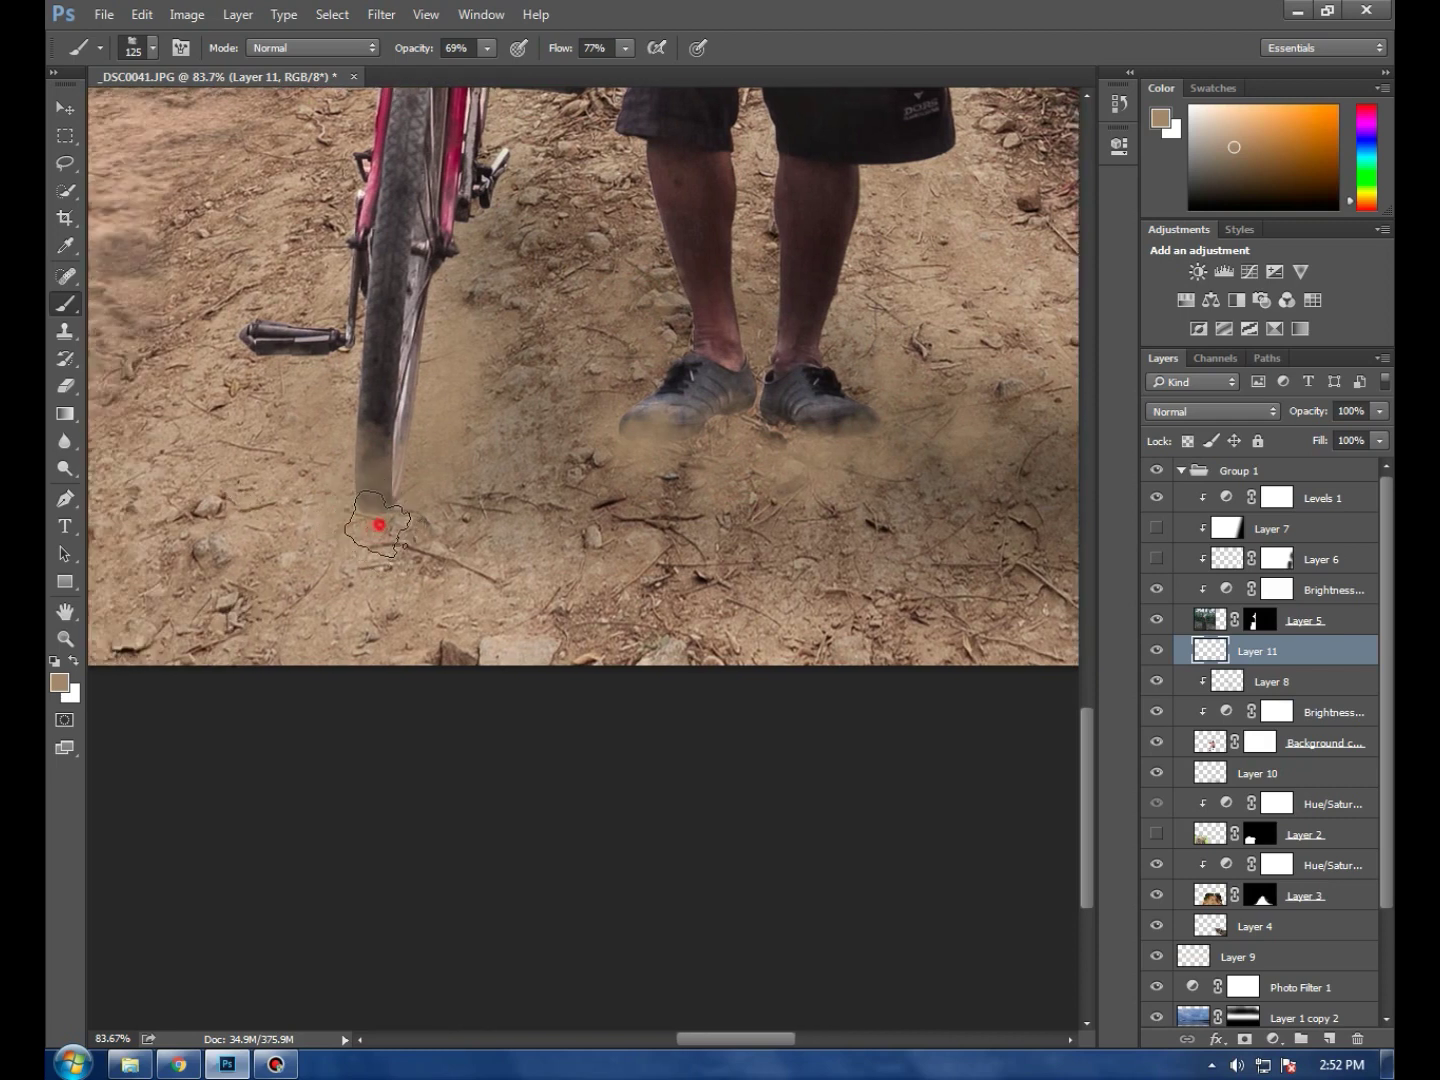
pyautogui.click(434, 516)
pyautogui.click(476, 321)
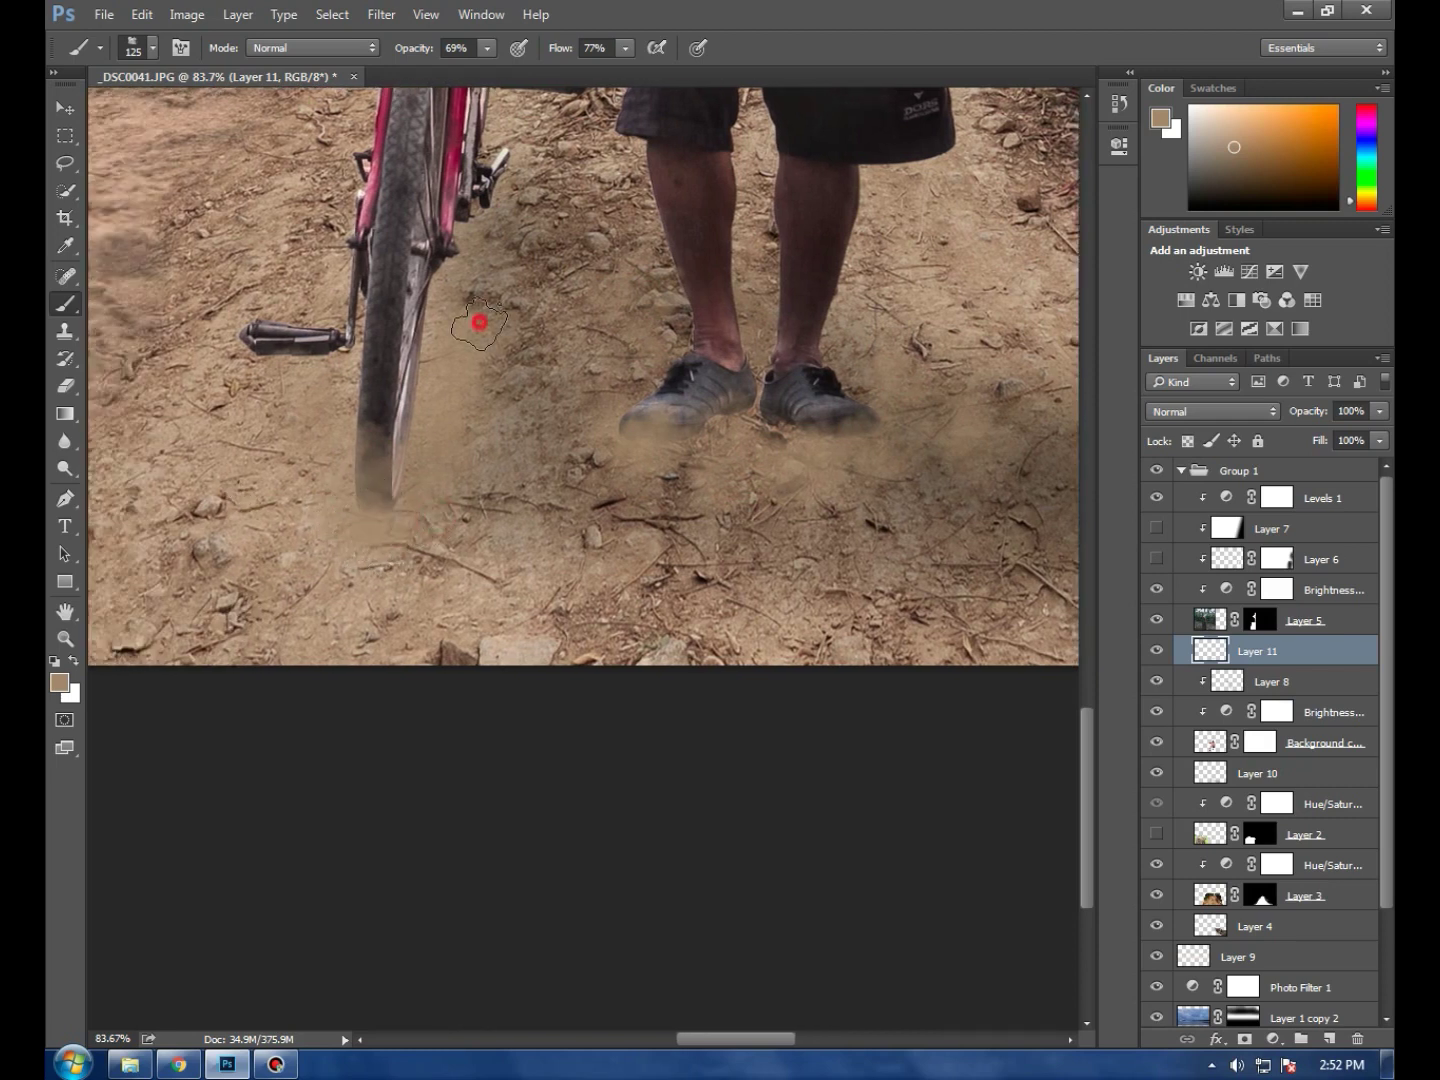
pyautogui.scroll(-5, 531, 352)
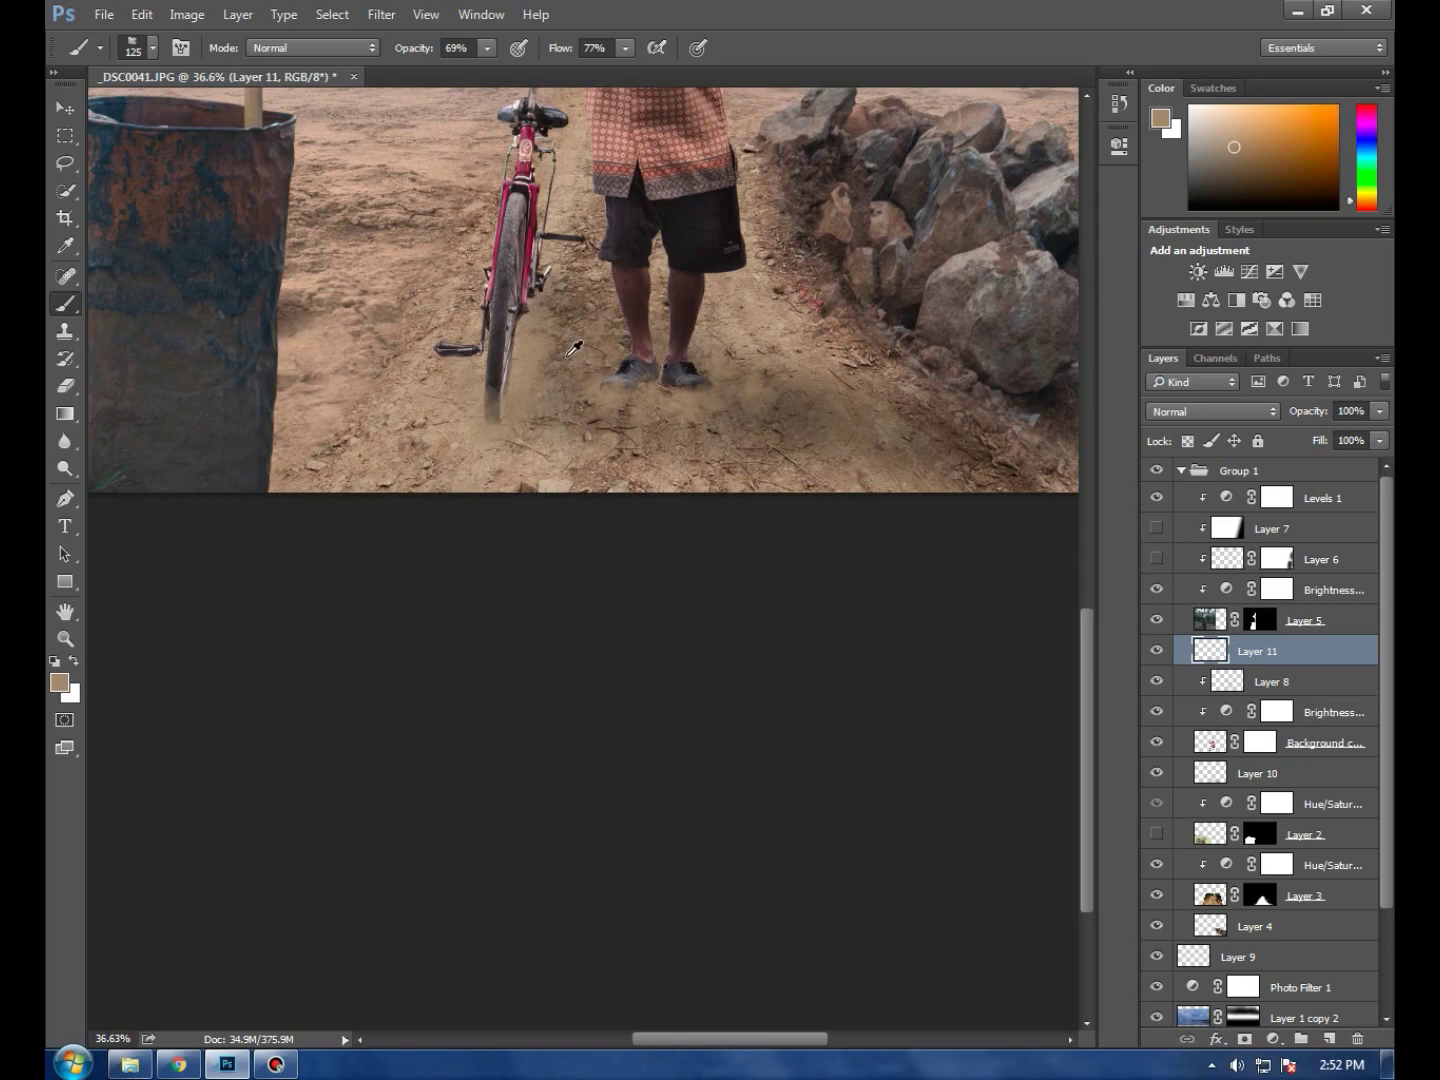
# Gaussian-blur the dust layer at radius 5.1, then set opacity 89% and fill 93%
pyautogui.click(64, 107)
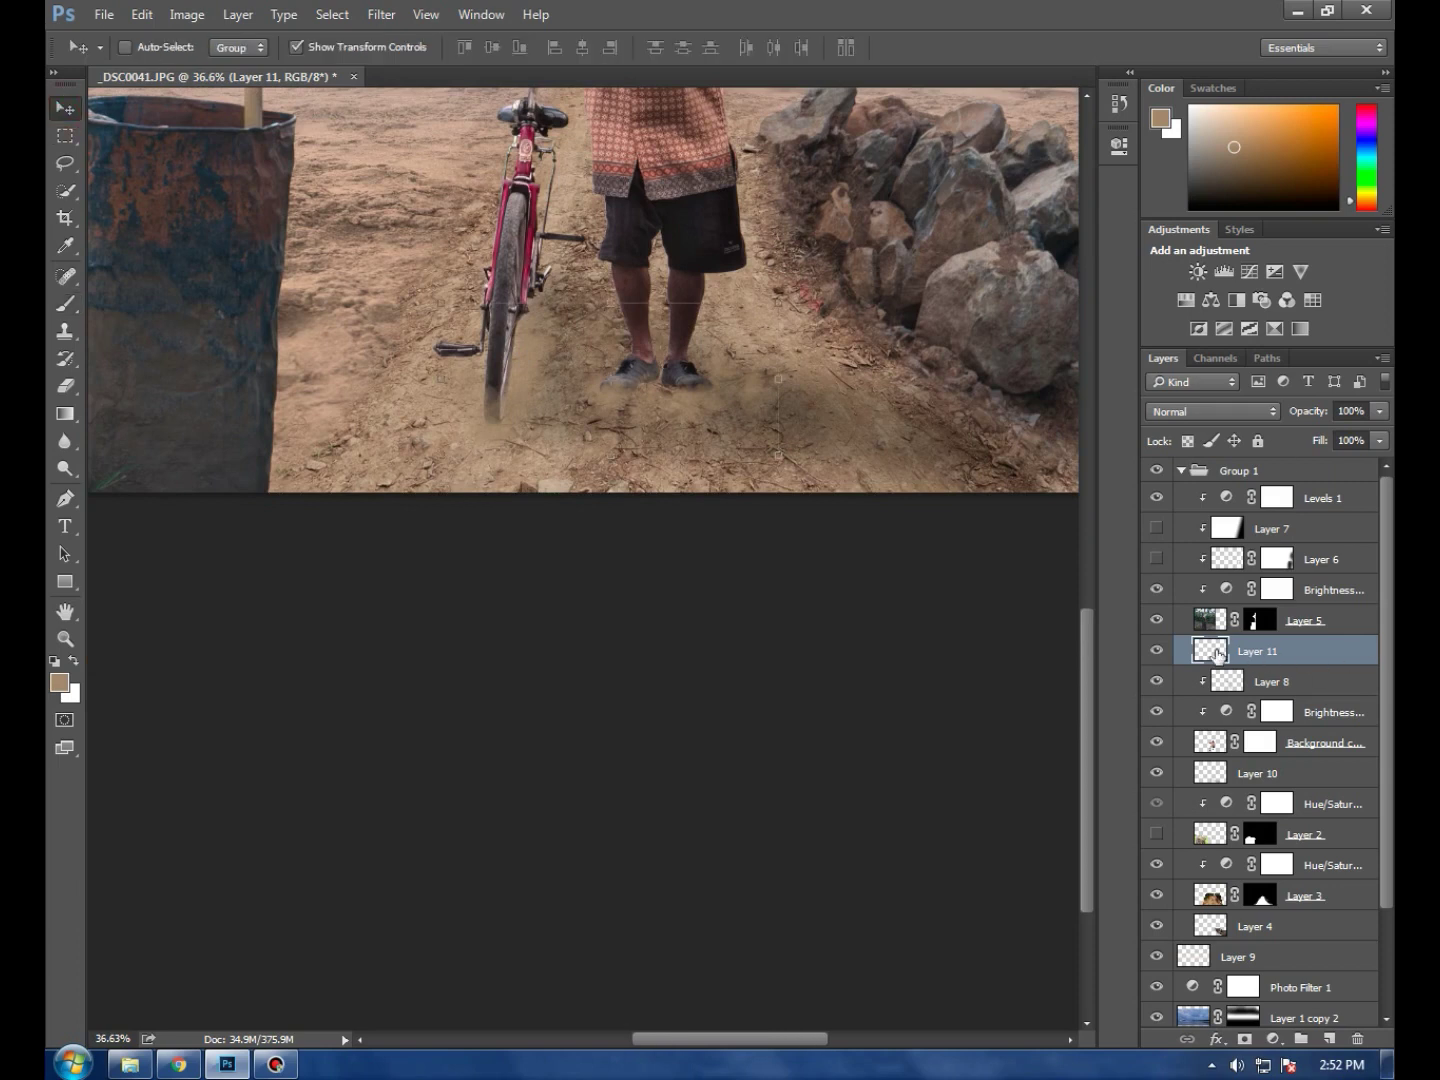
pyautogui.click(383, 18)
pyautogui.moveTo(509, 227)
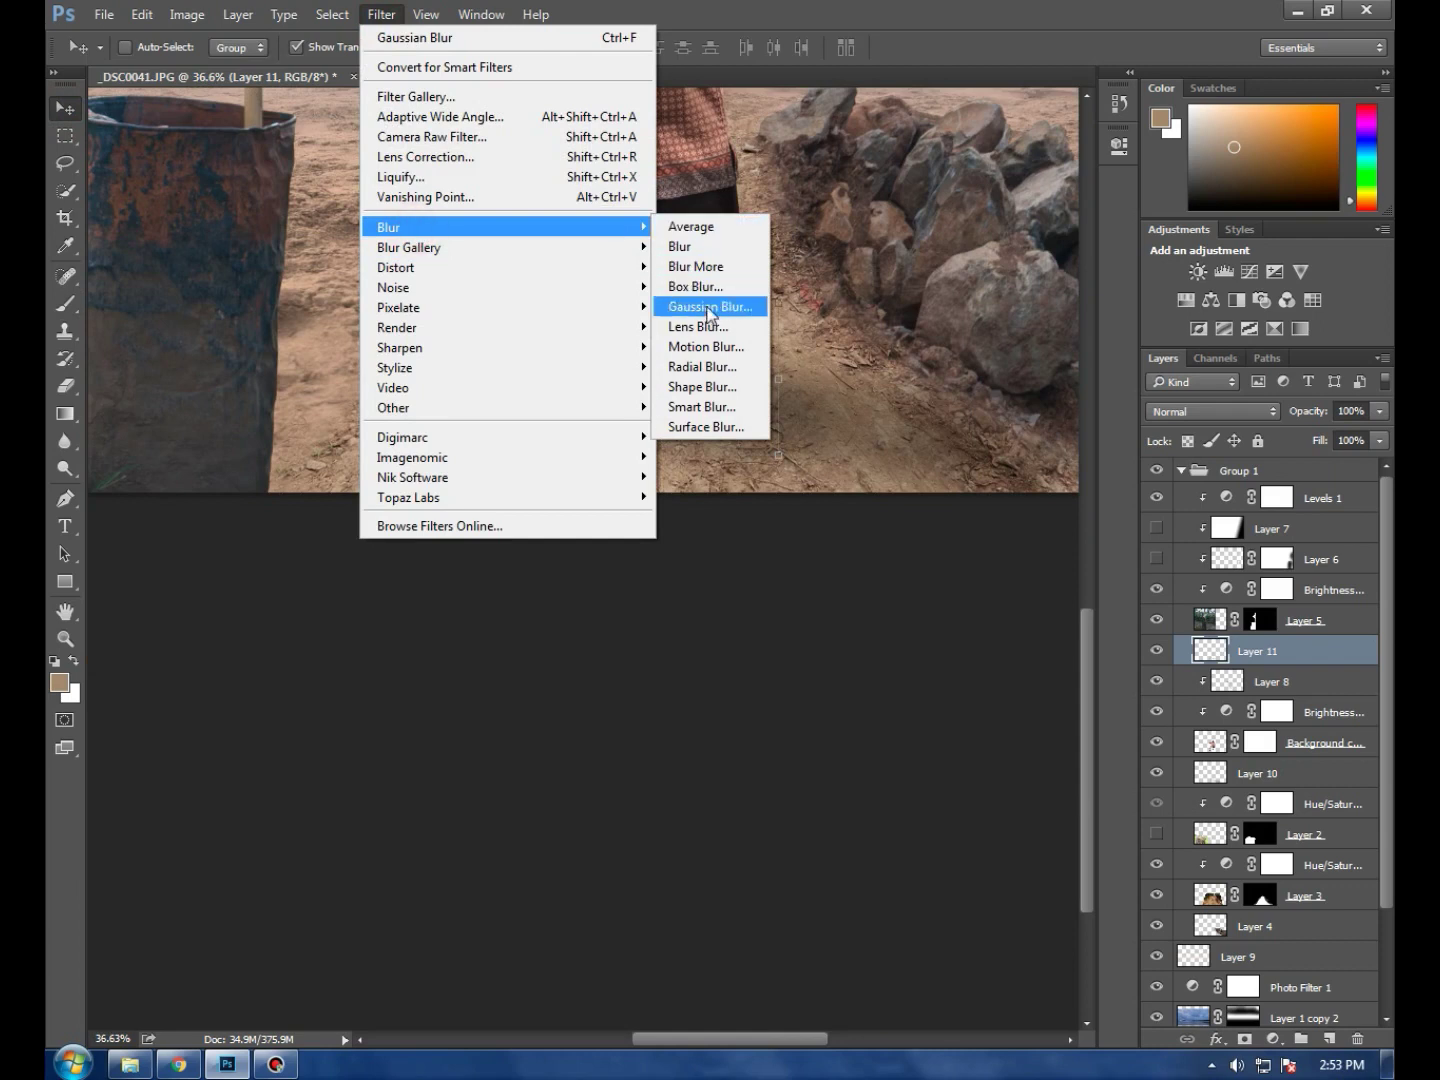
pyautogui.click(707, 309)
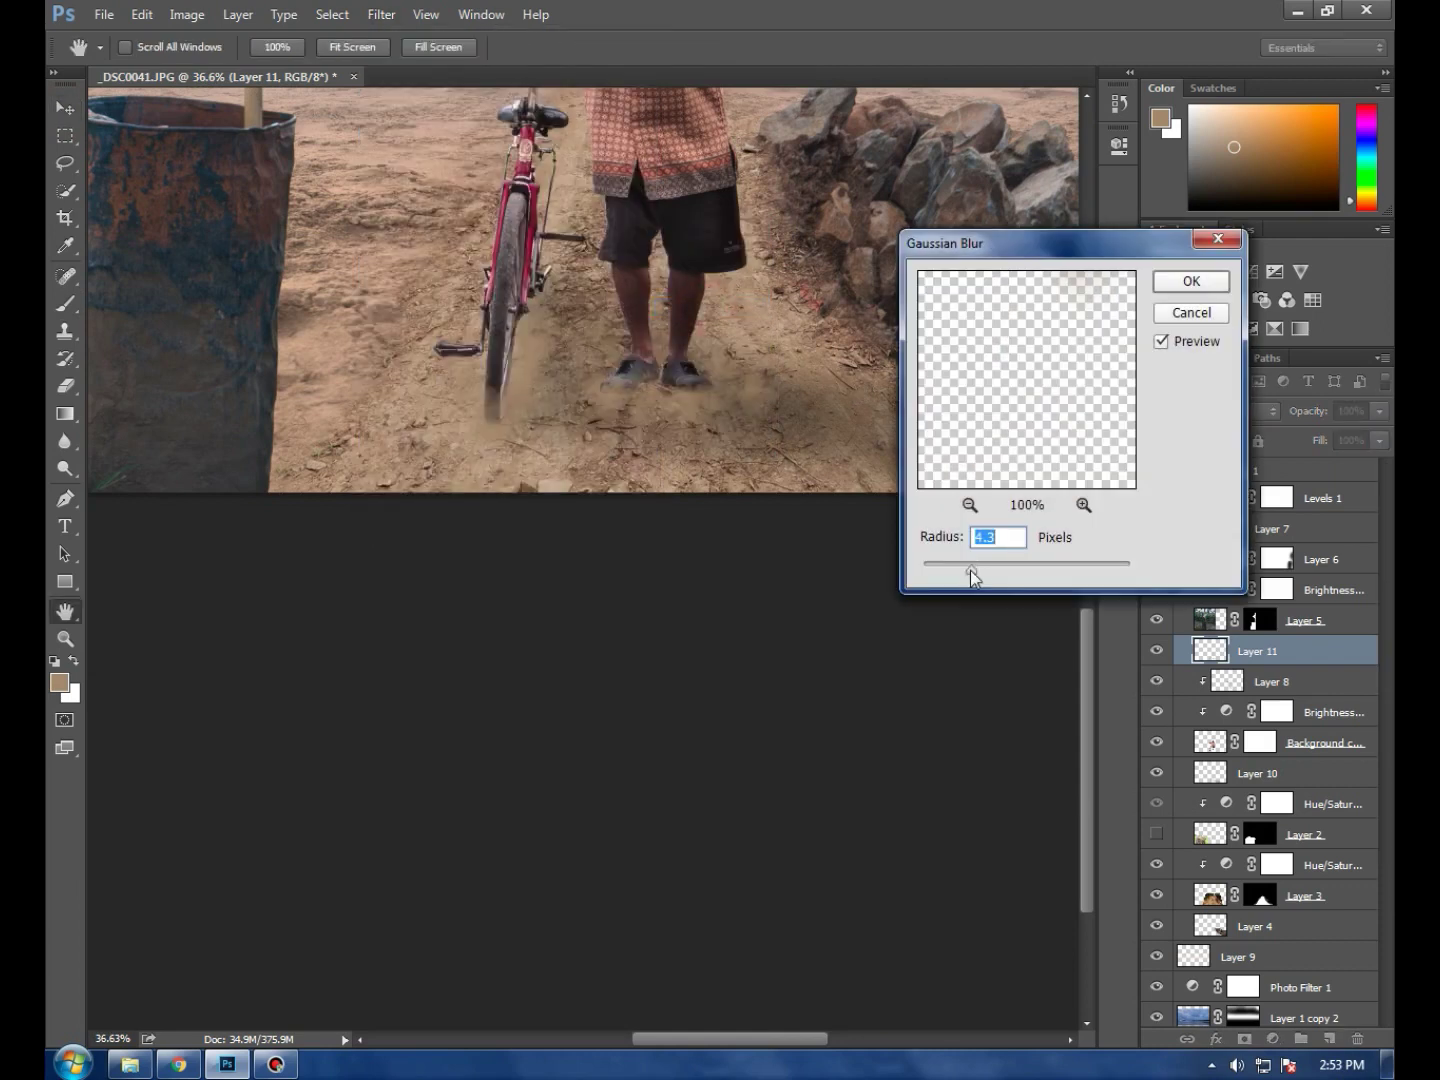
pyautogui.moveTo(968, 571); pyautogui.dragTo(980, 571)
pyautogui.click(1190, 283)
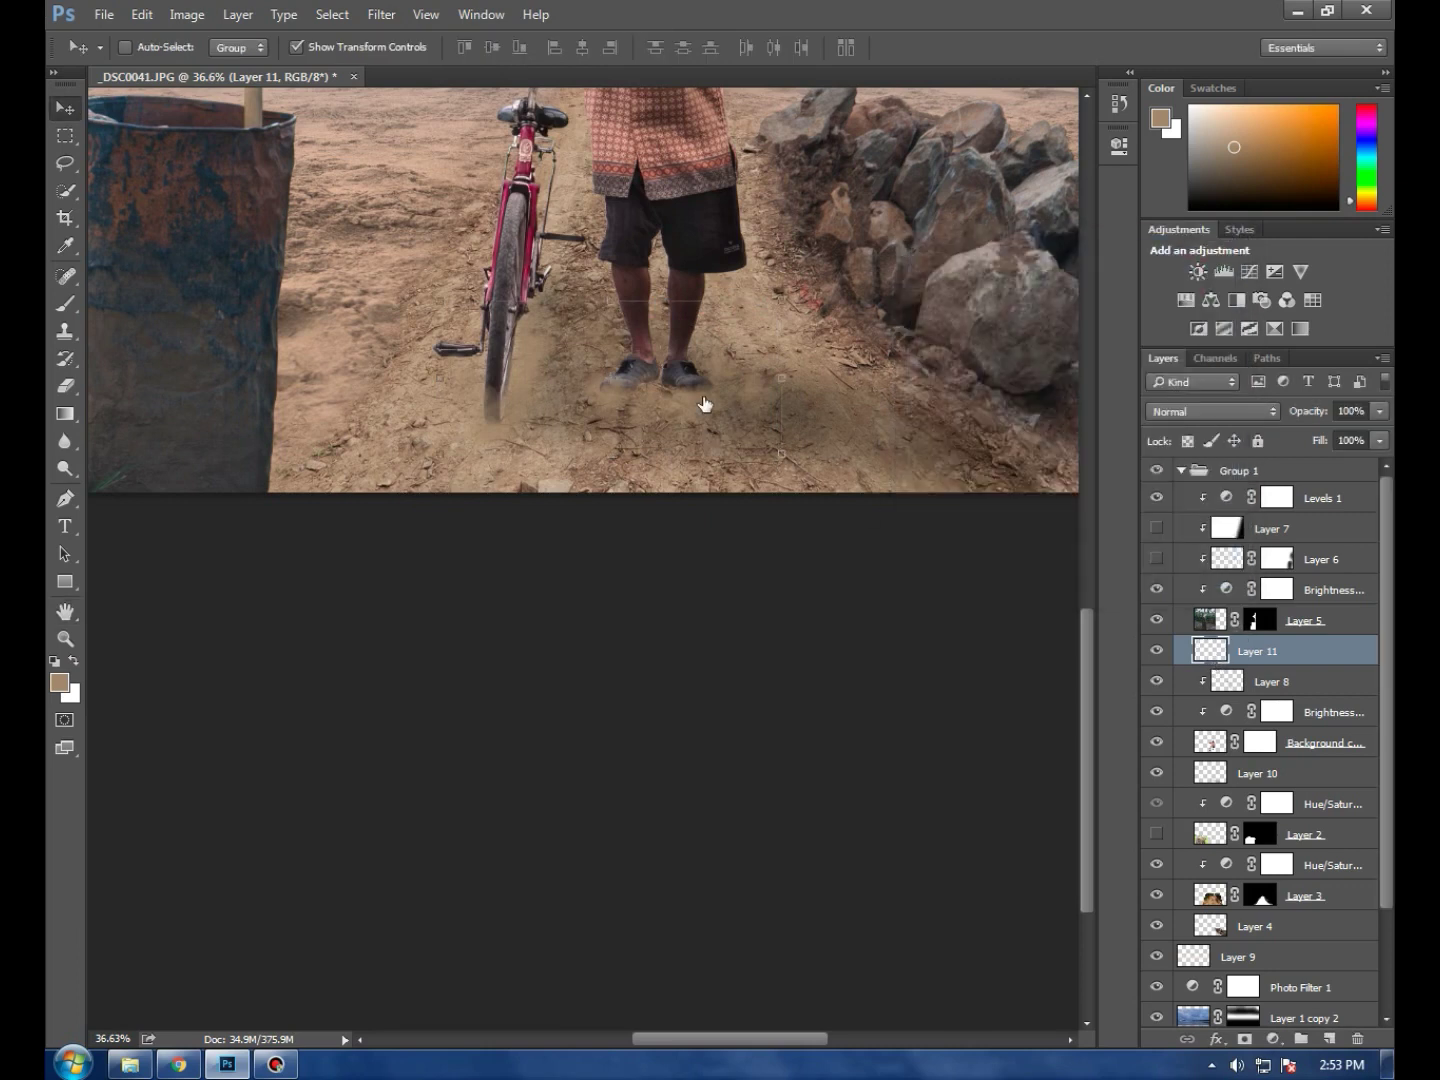
pyautogui.scroll(1, 720, 420)
pyautogui.scroll(1, 729, 434)
pyautogui.scroll(1, 729, 434)
pyautogui.click(1379, 411)
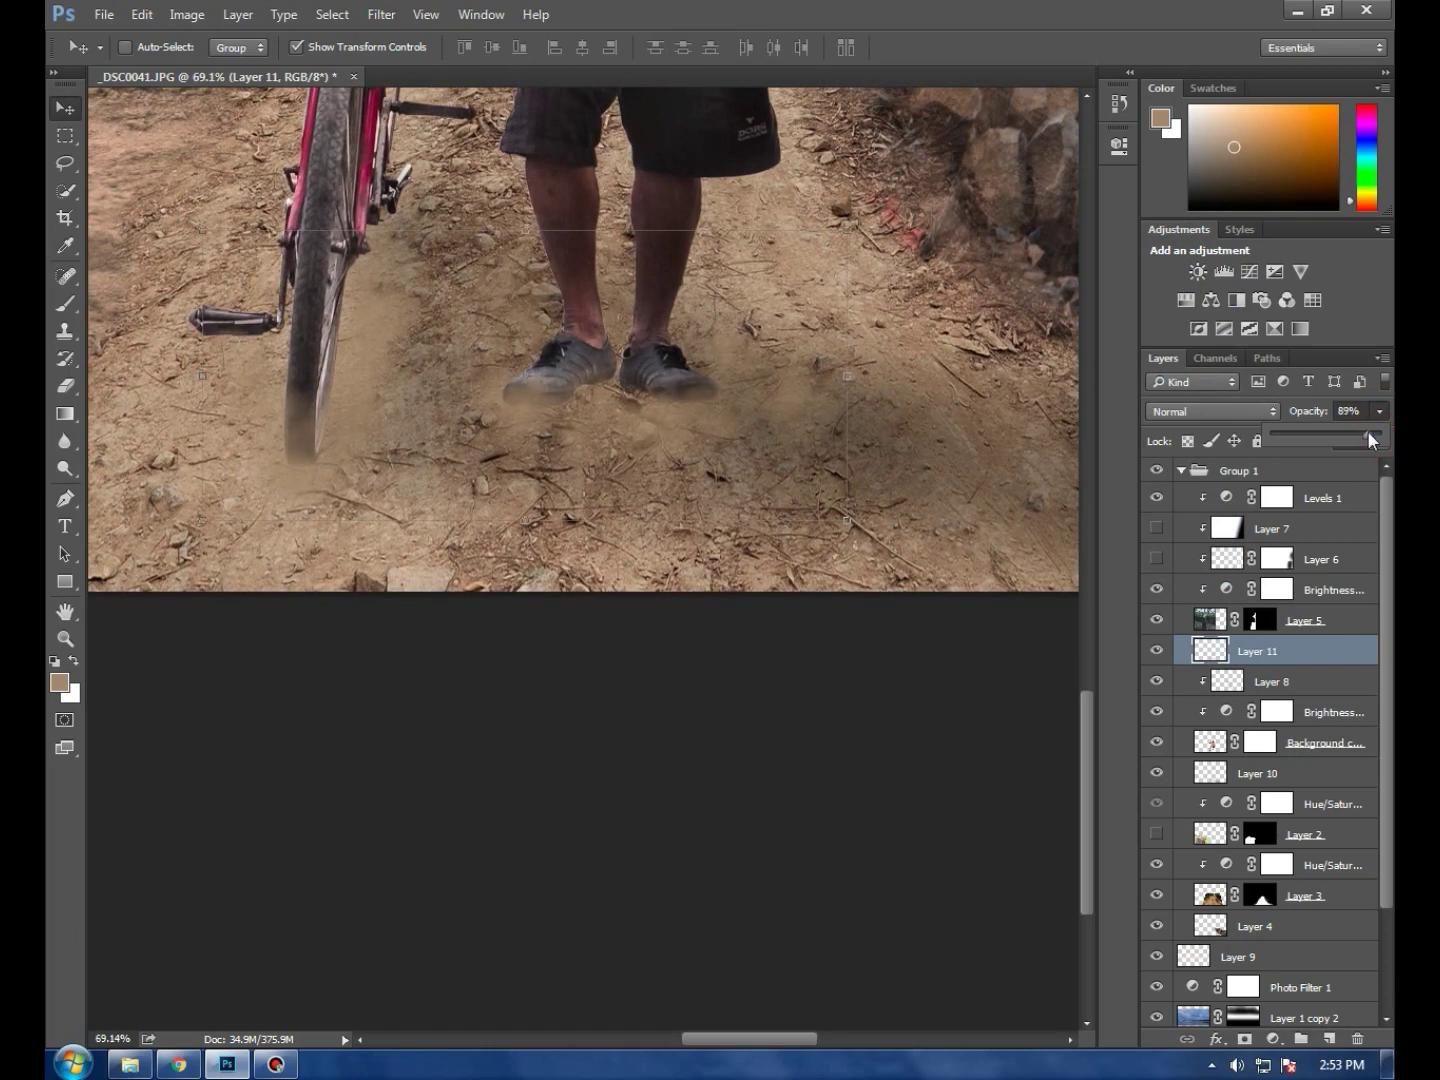
pyautogui.click(1379, 440)
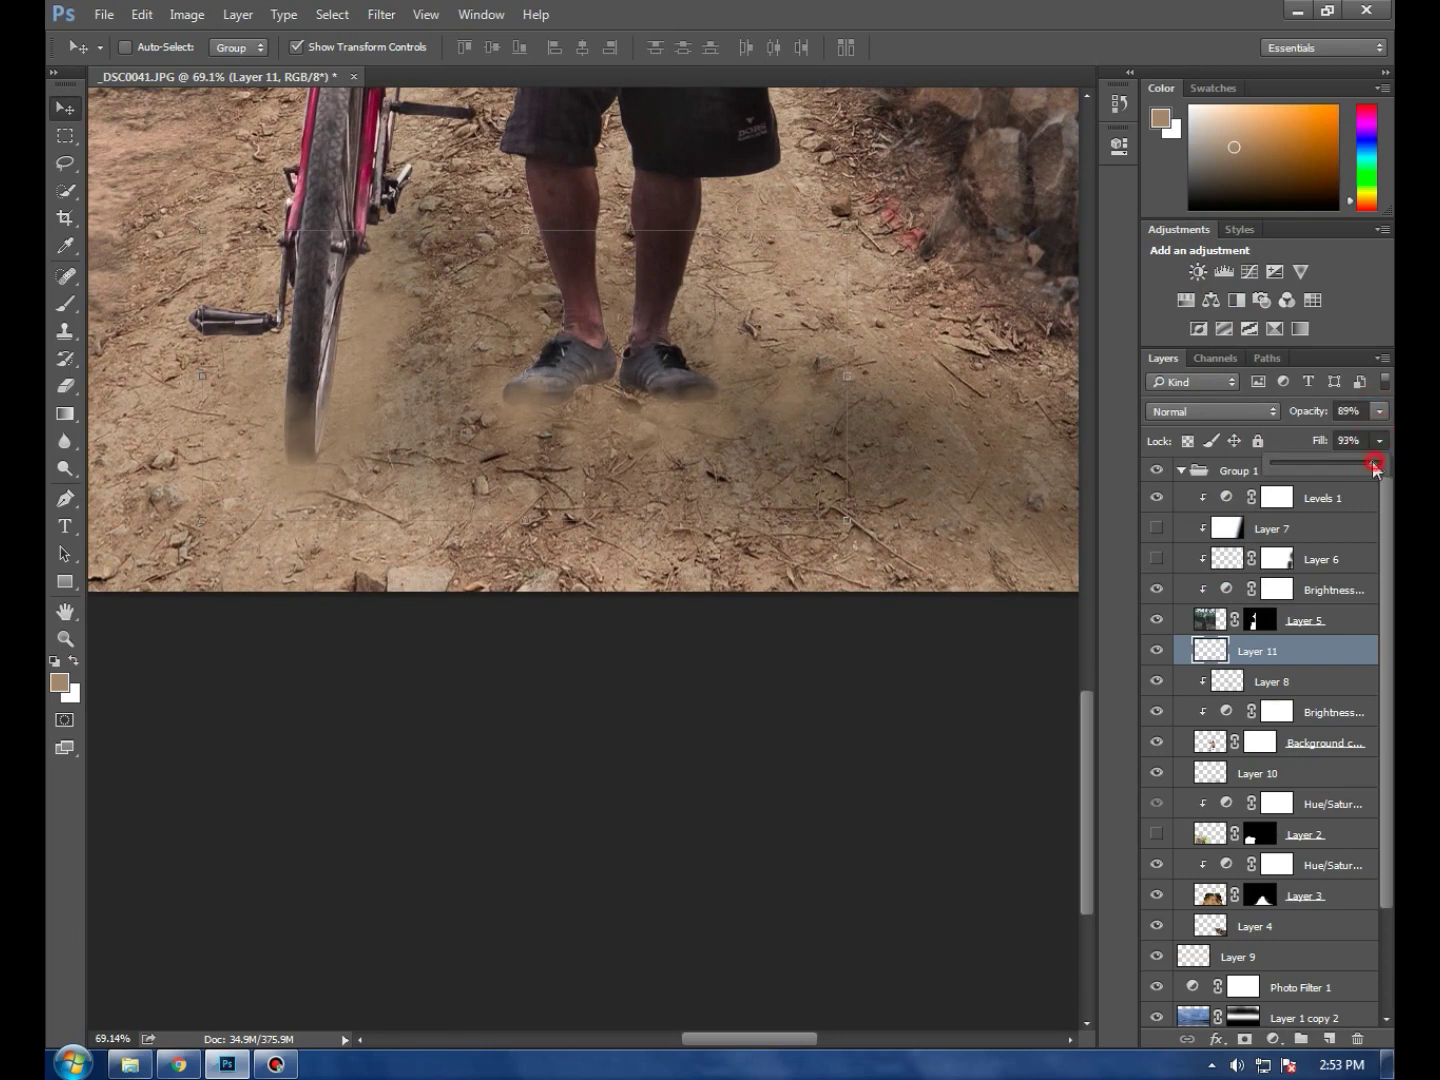
pyautogui.click(1245, 651)
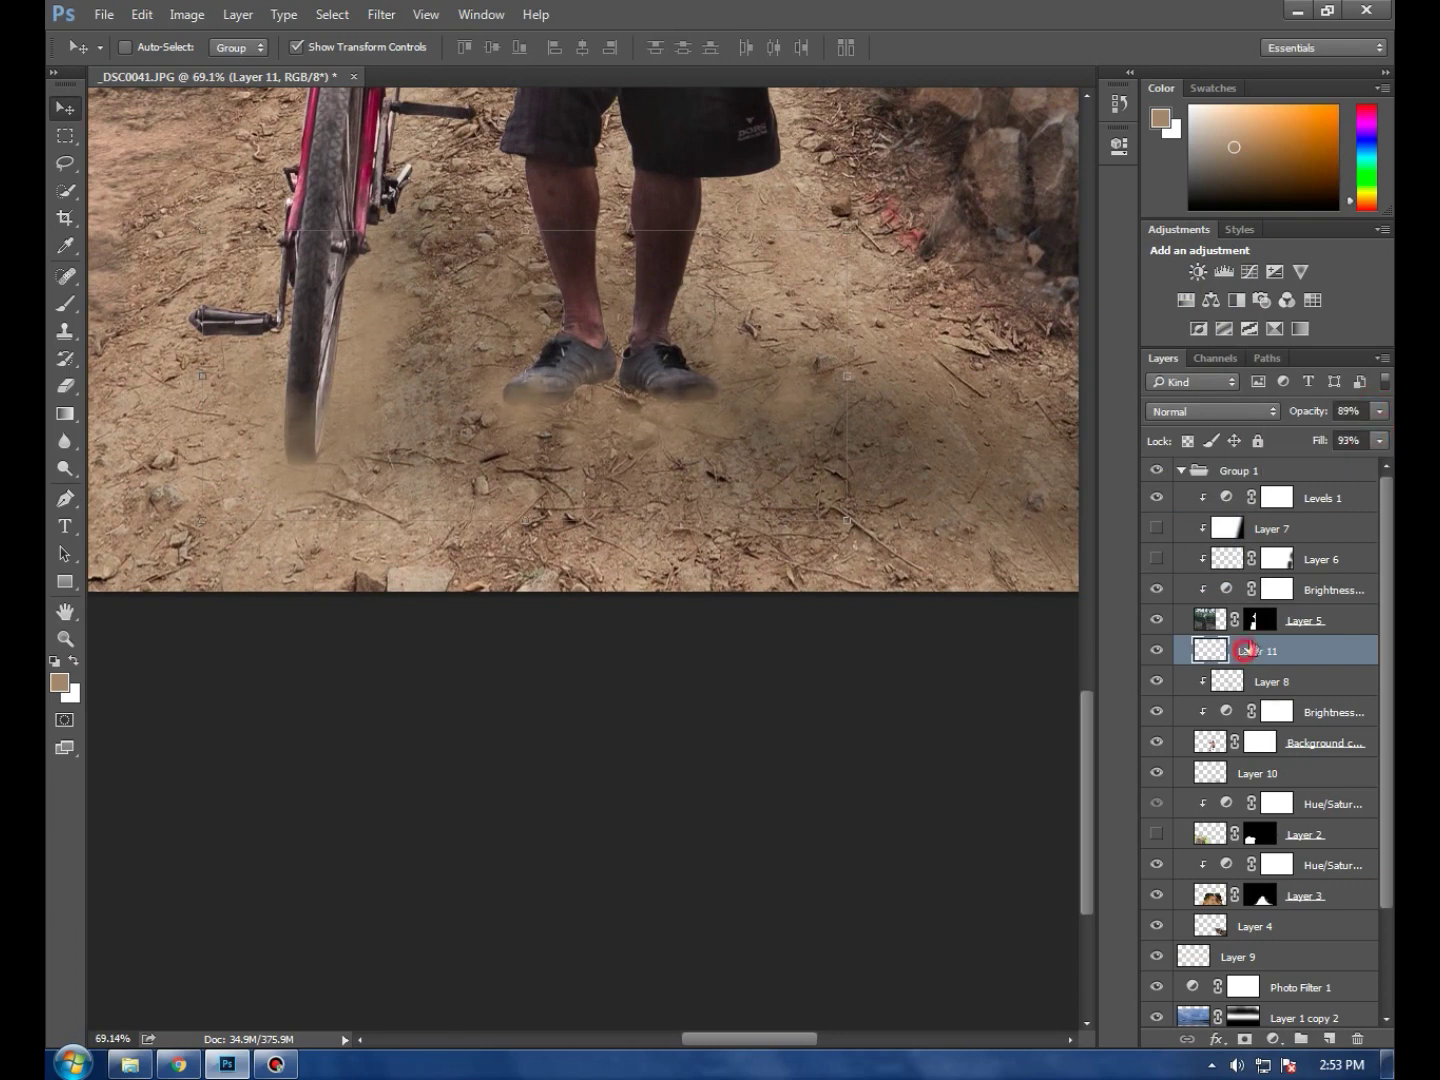
# Add a layer mask to the dust layer and brush dust away from over the shoes
pyautogui.click(1244, 1040)
pyautogui.click(64, 303)
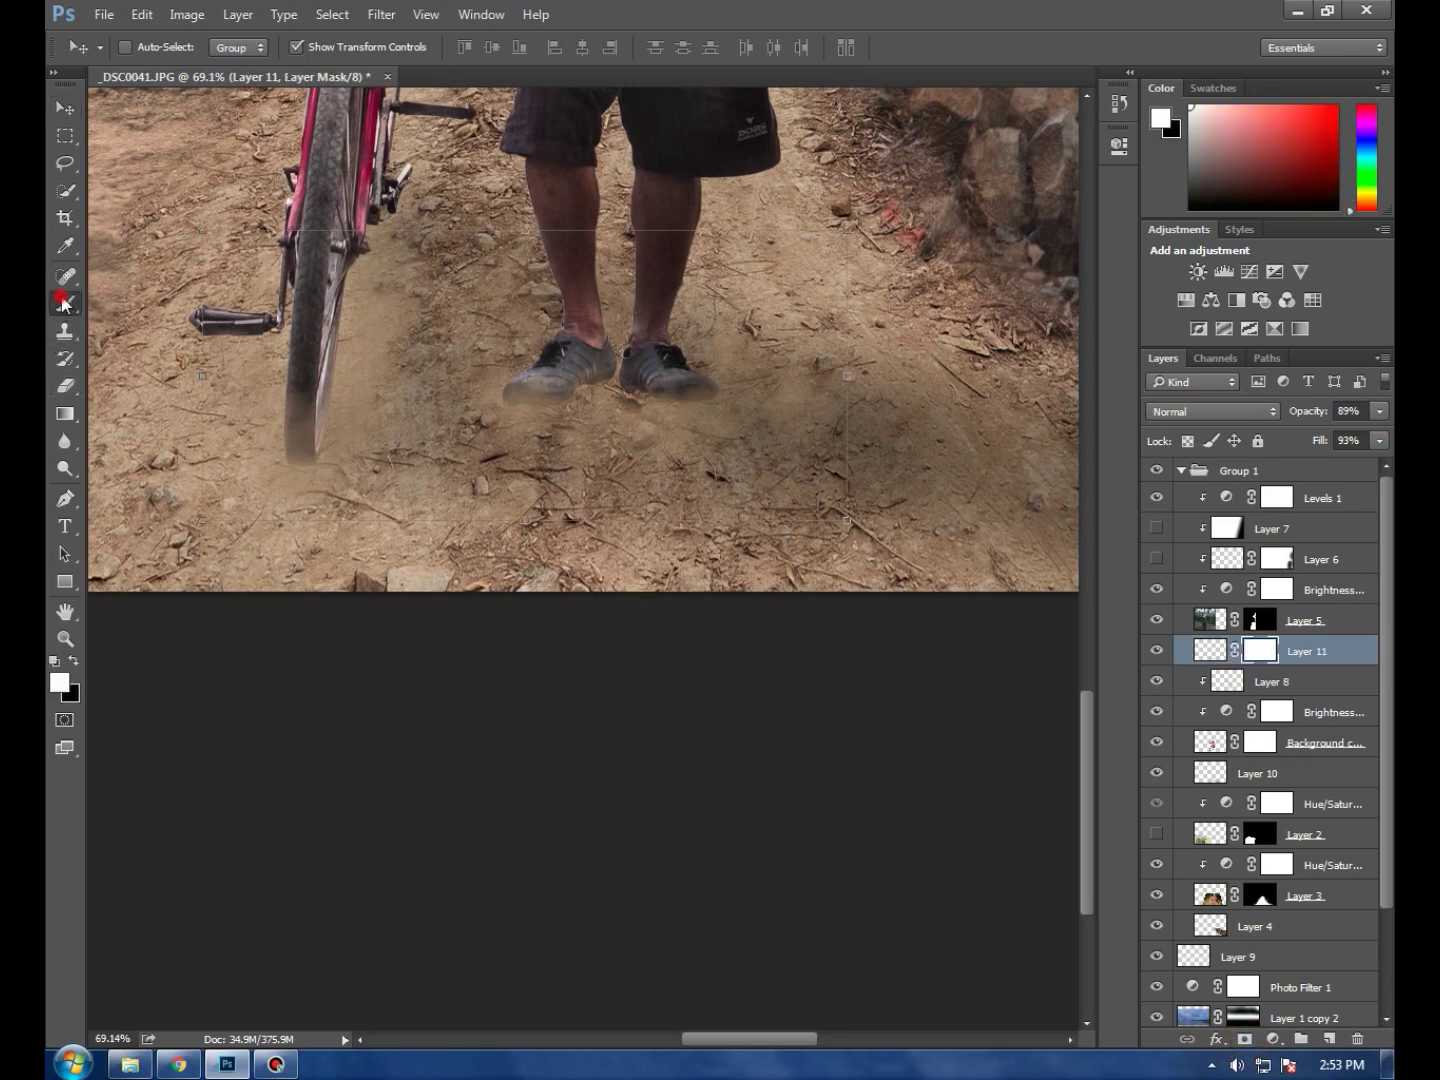
pyautogui.moveTo(588, 356)
pyautogui.mouseDown()
pyautogui.moveTo(668, 357)
pyautogui.moveTo(668, 343)
pyautogui.mouseUp()
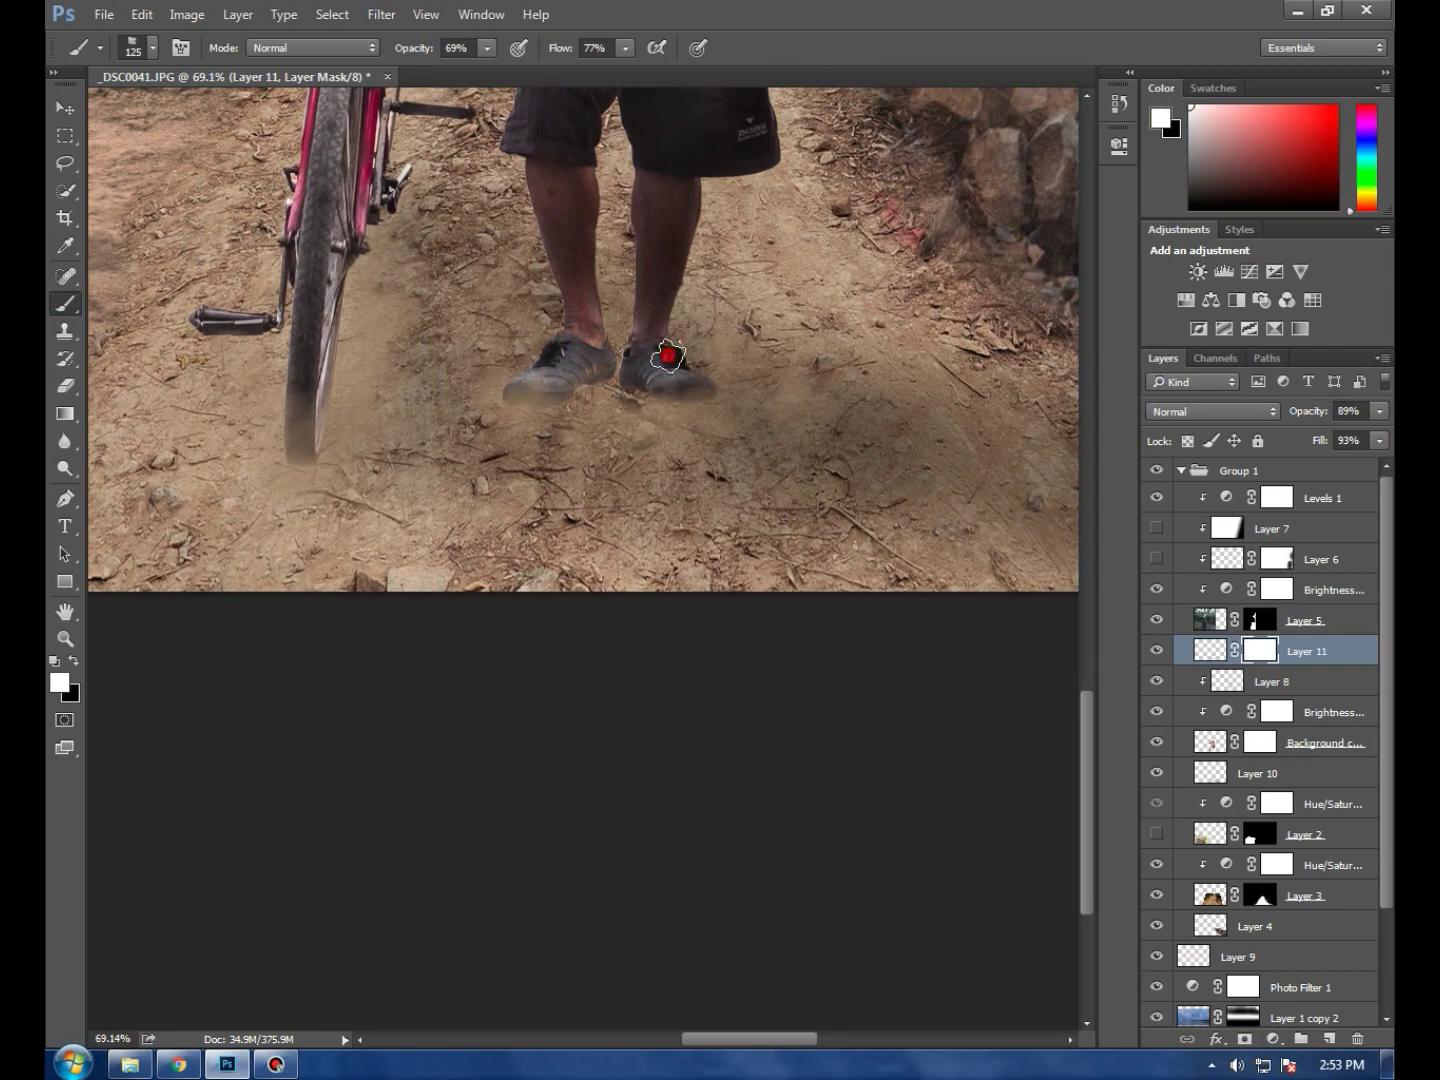
pyautogui.click(664, 341)
pyautogui.scroll(1, 551, 371)
pyautogui.scroll(-2, 551, 371)
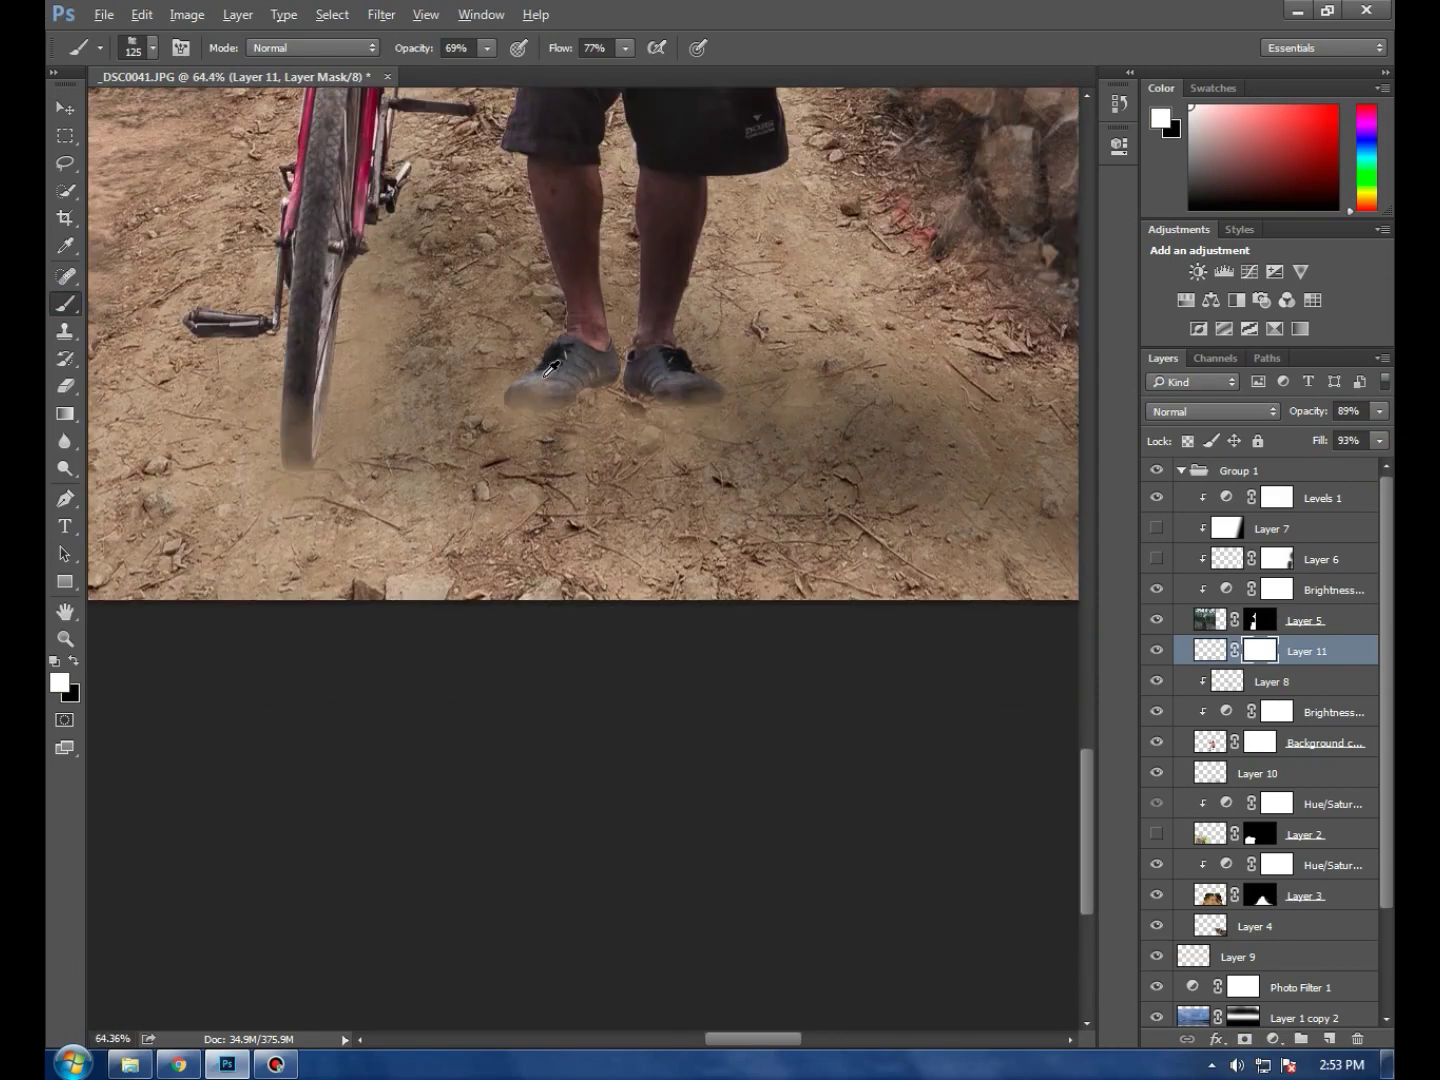
pyautogui.scroll(-1, 570, 345)
pyautogui.scroll(-1, 565, 345)
pyautogui.scroll(-1, 571, 315)
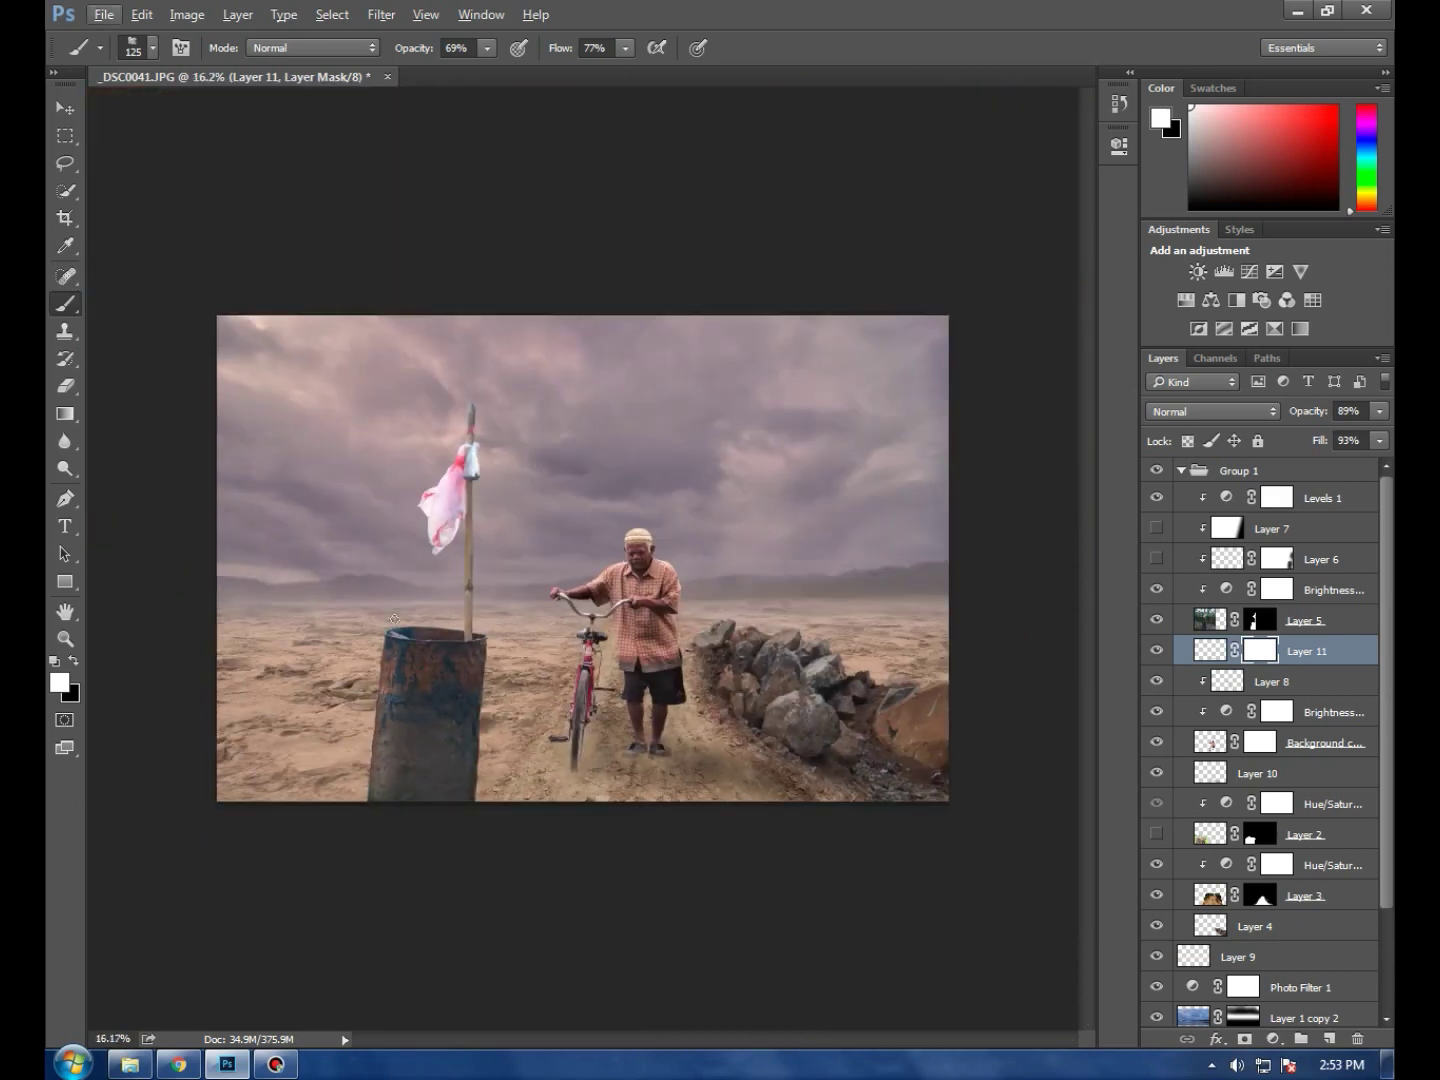
# Lower the dust layer's opacity to 77% and zoom out to view the image
pyautogui.click(65, 107)
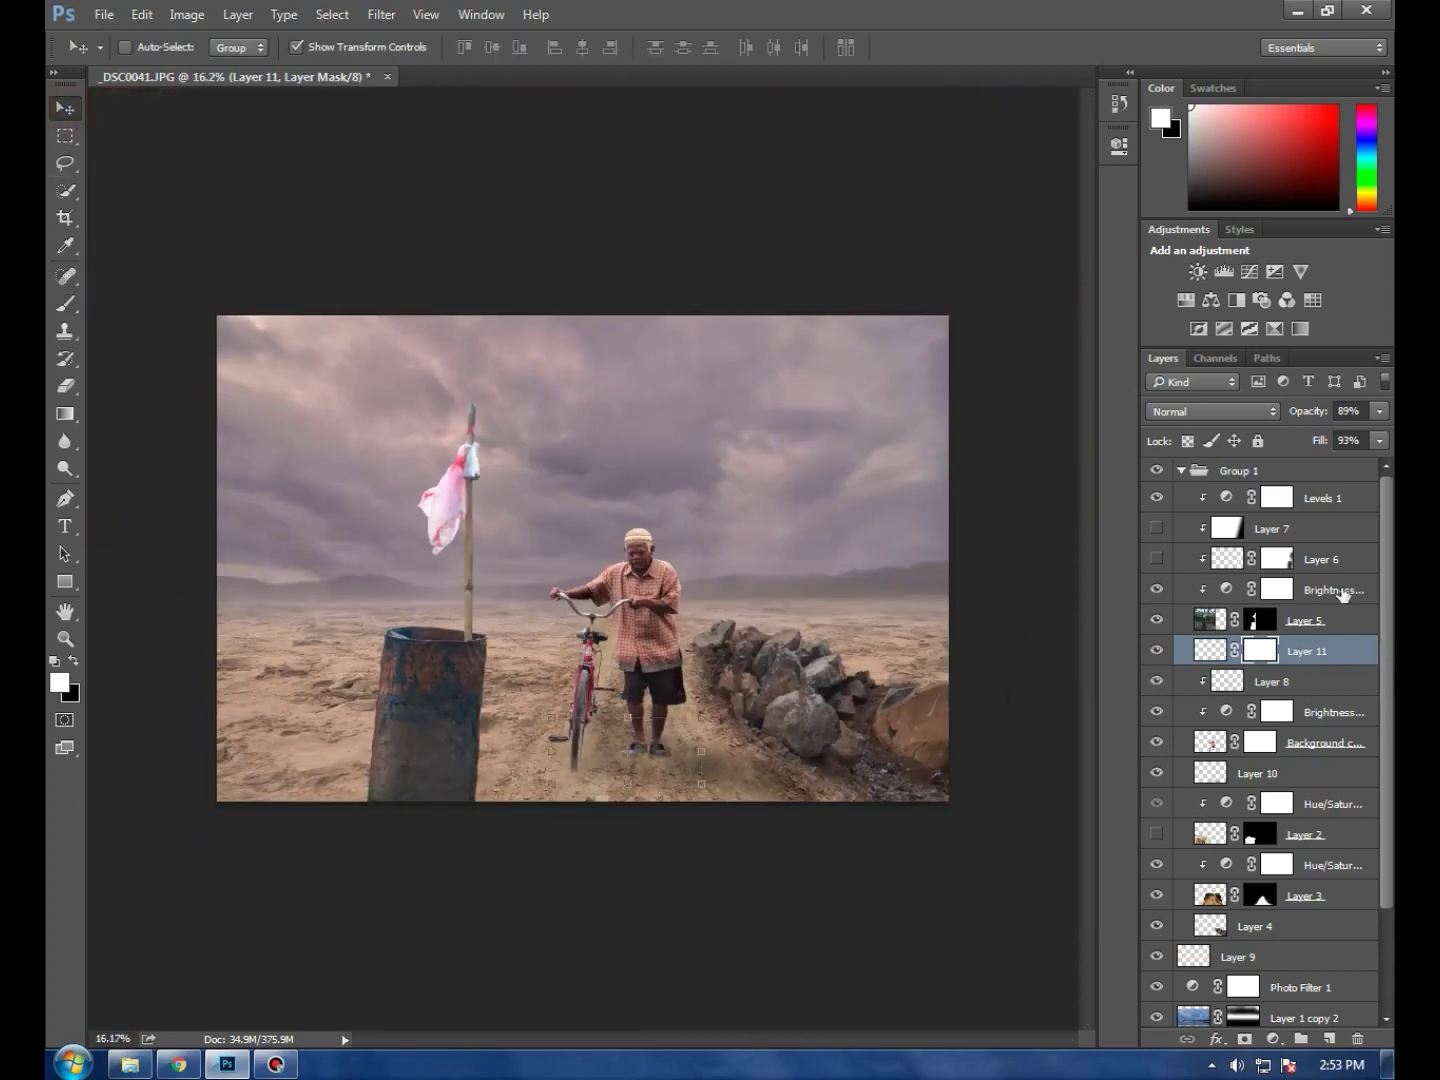
pyautogui.click(1318, 652)
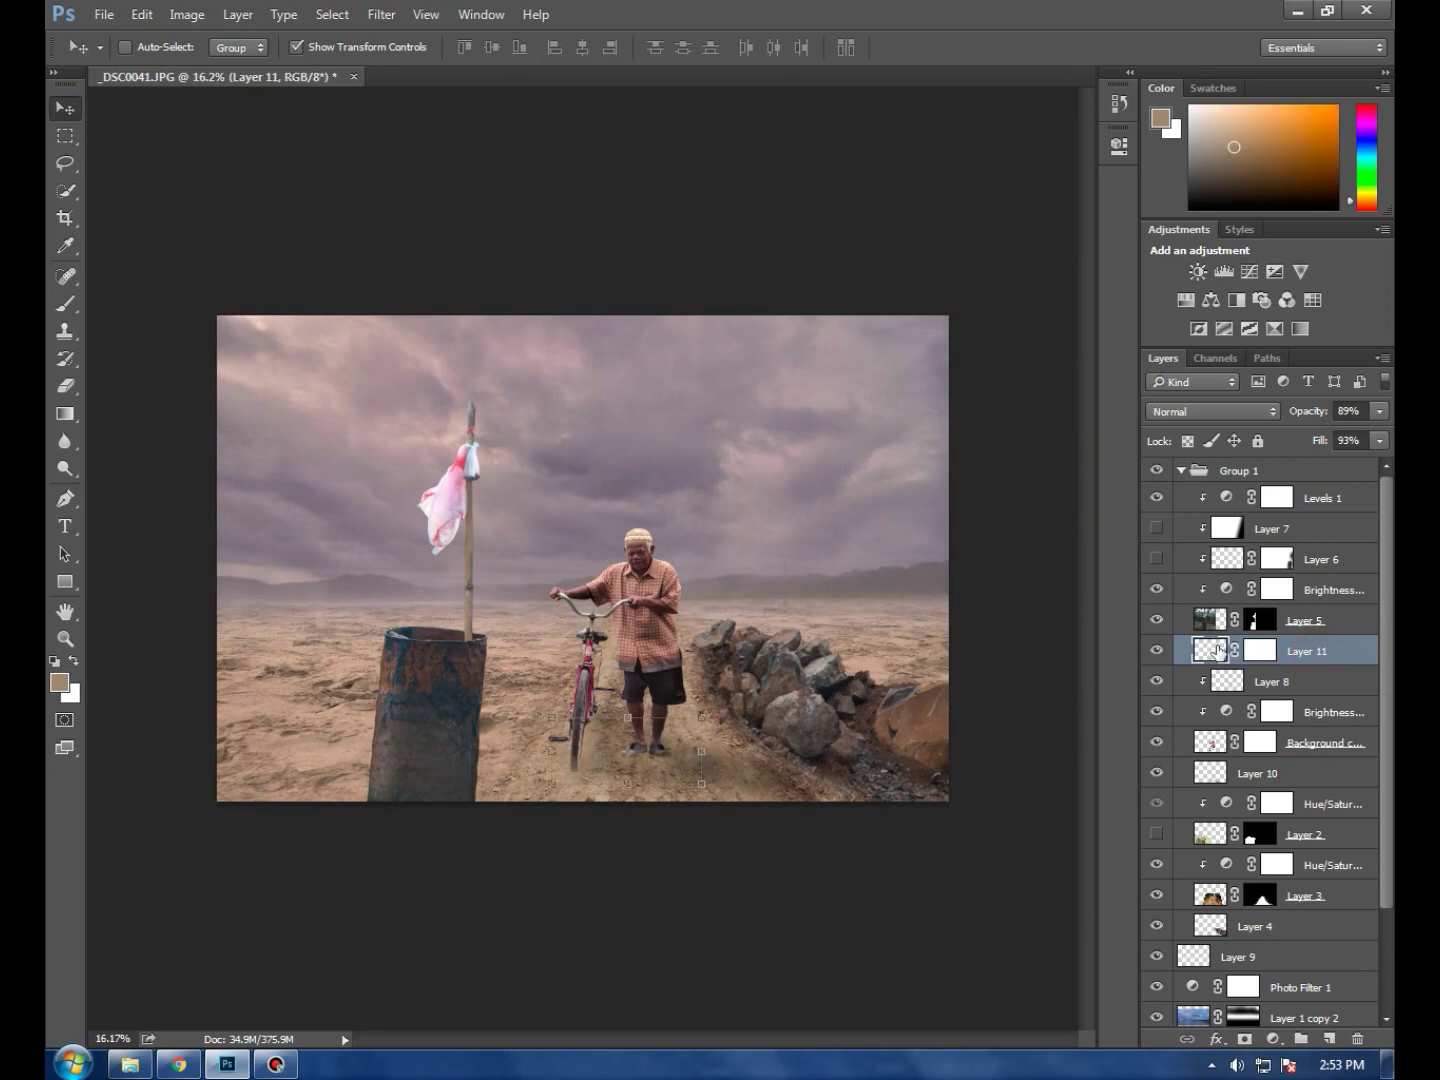
pyautogui.click(1379, 411)
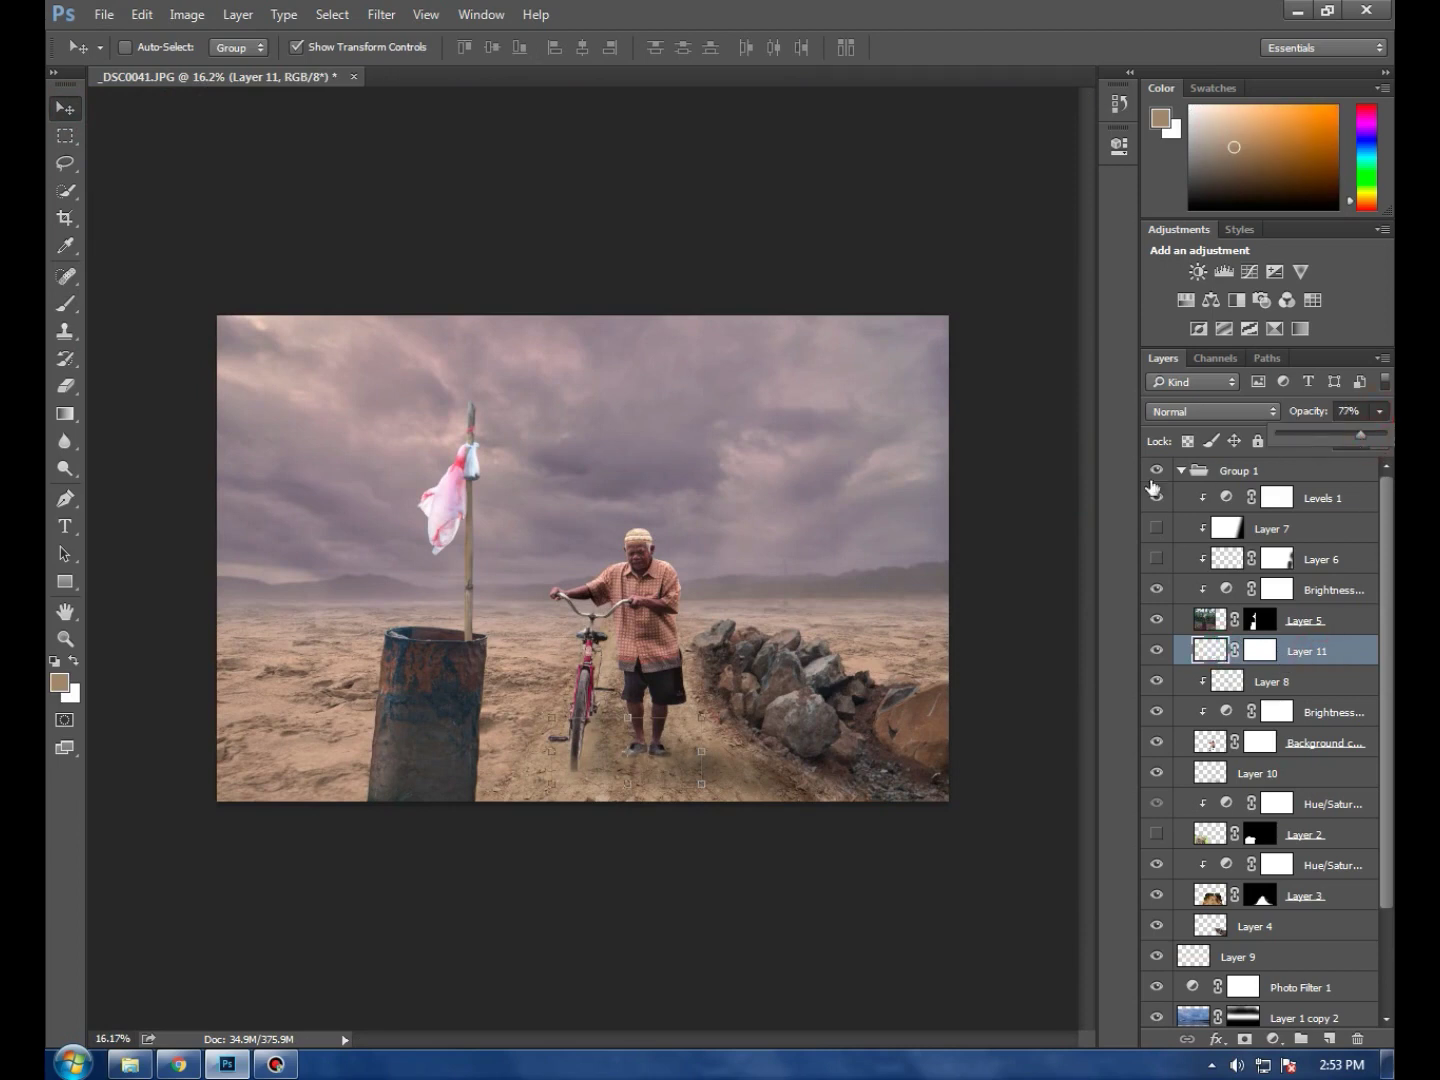
pyautogui.click(65, 108)
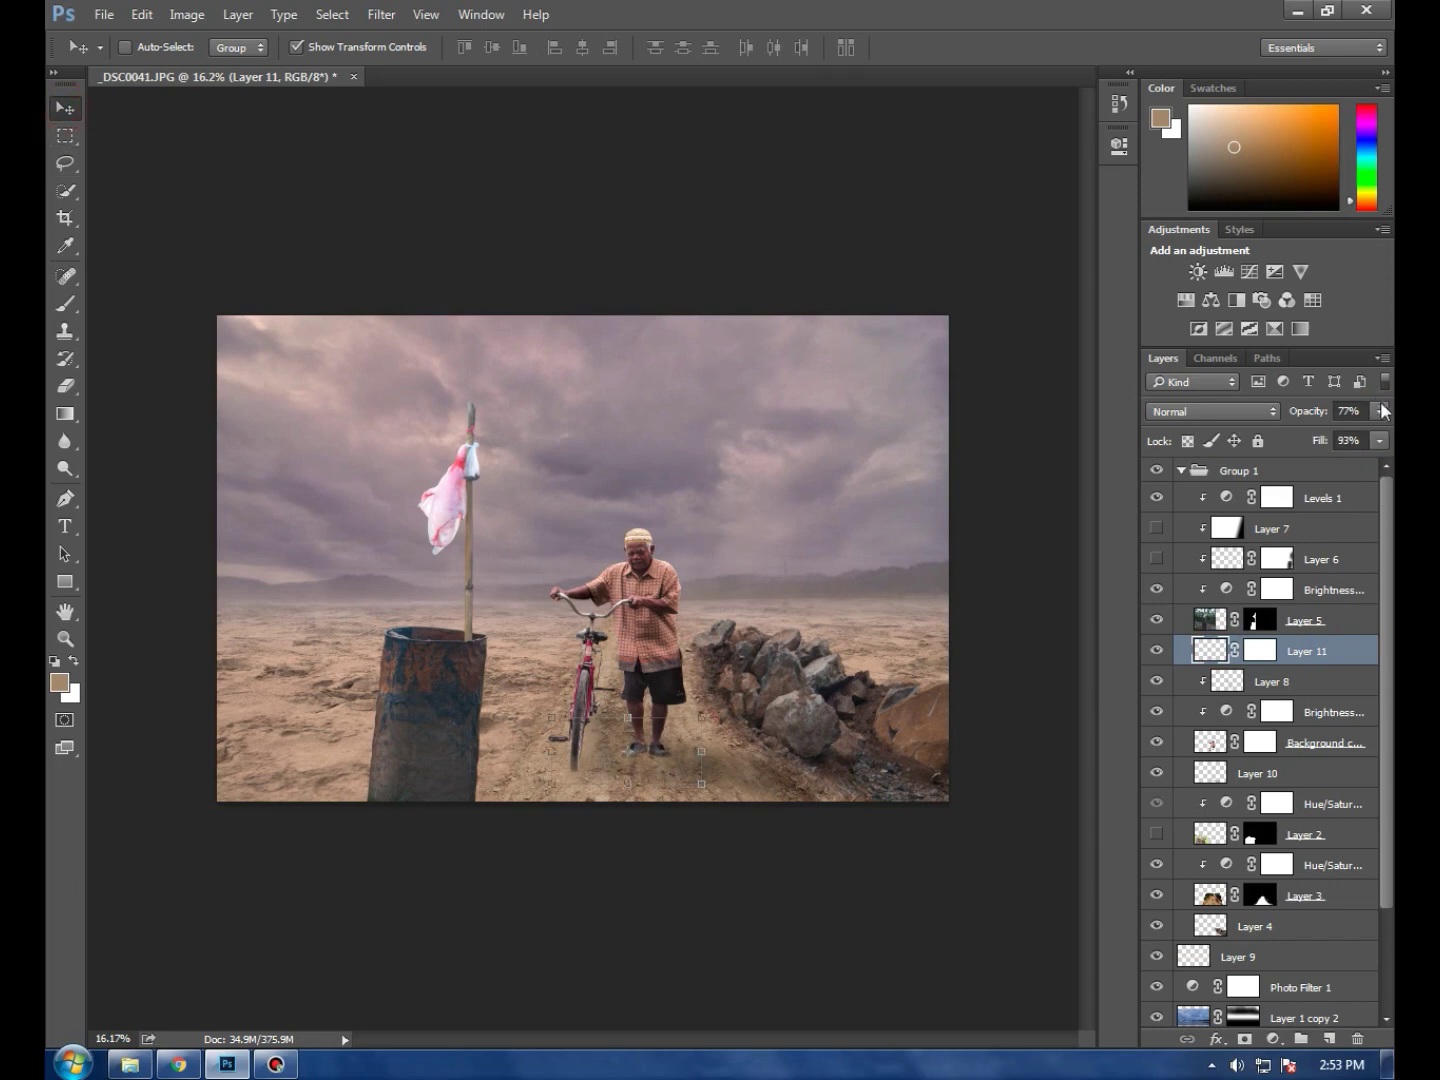
pyautogui.scroll(1, 478, 548)
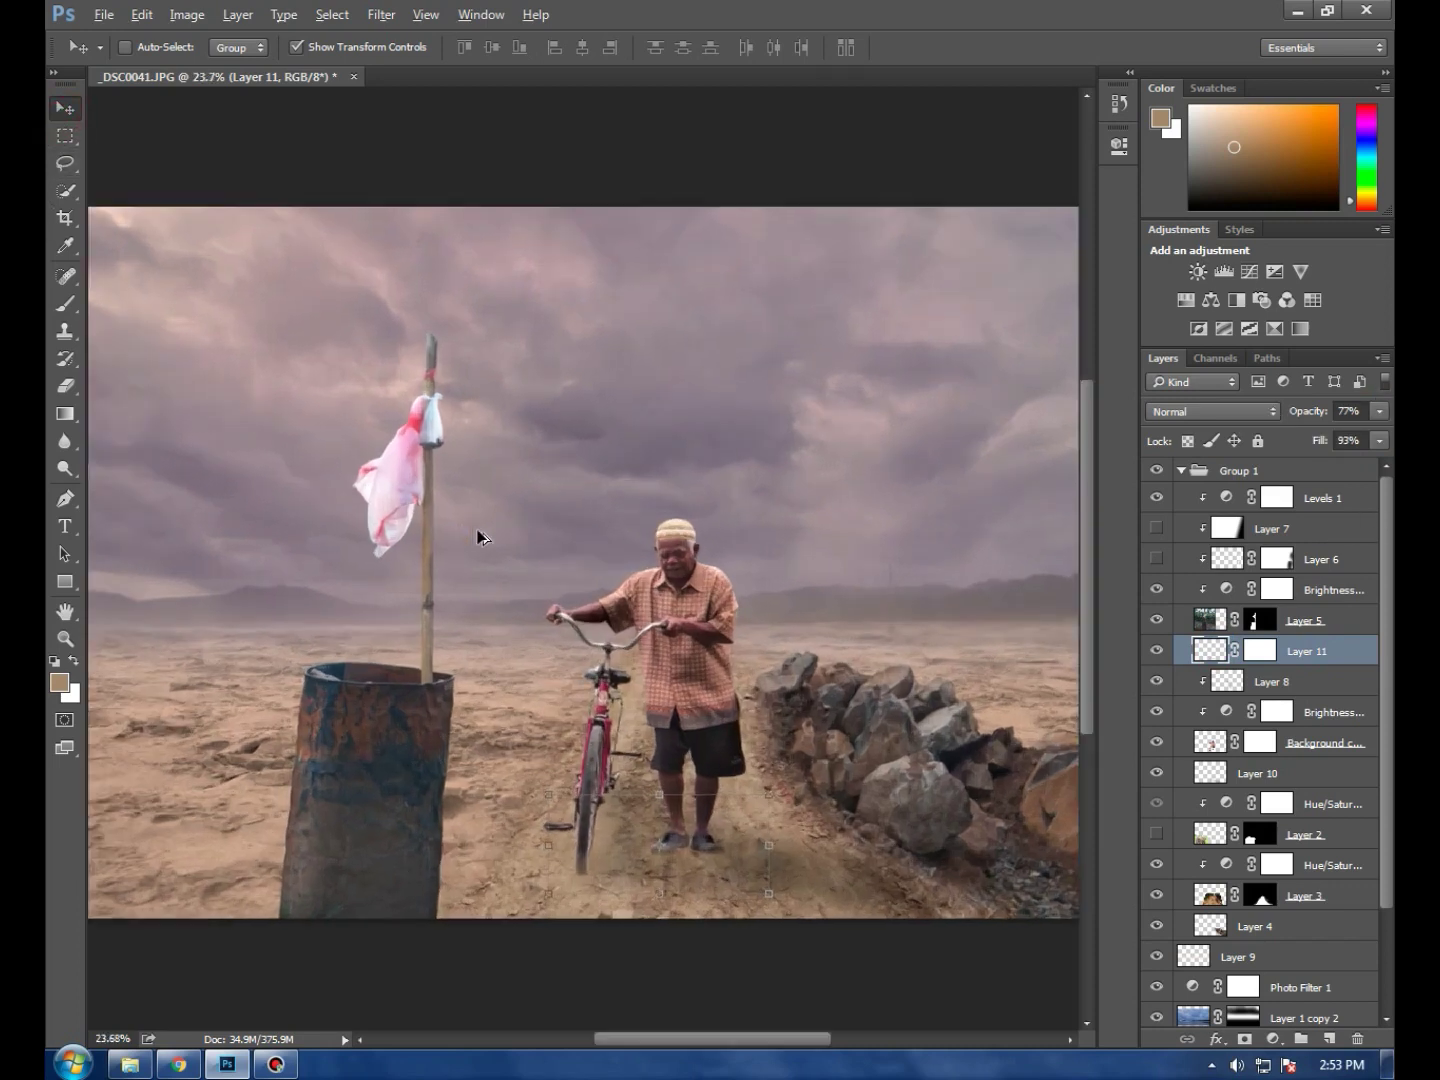
pyautogui.scroll(1, 478, 548)
pyautogui.scroll(3, 478, 548)
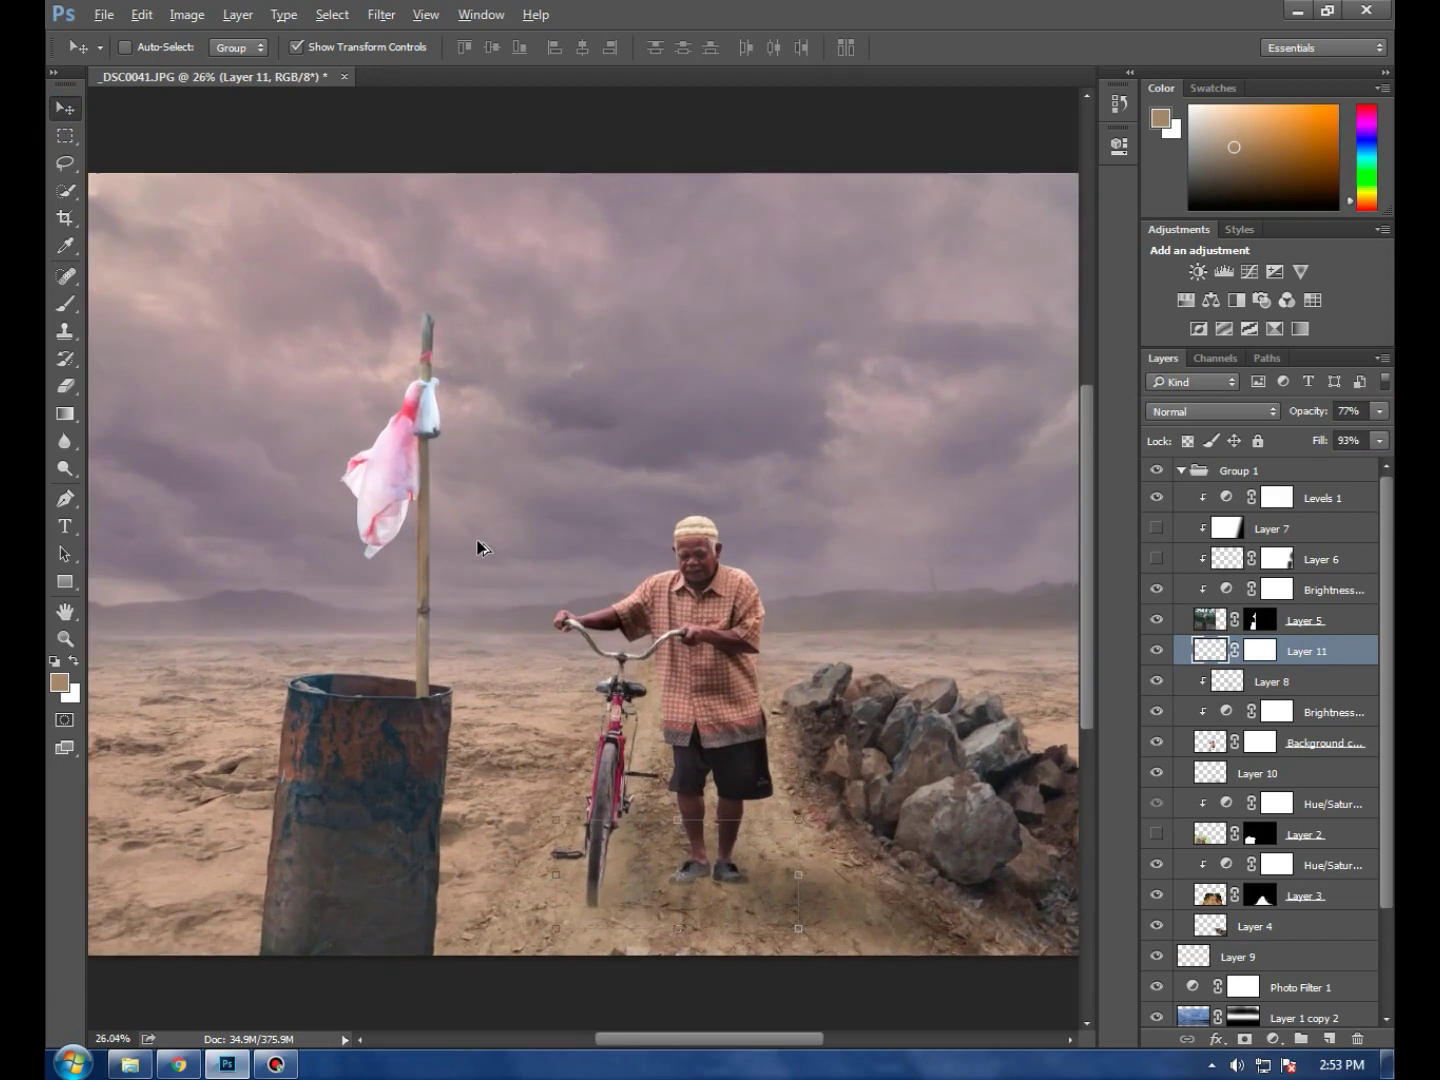
pyautogui.scroll(3, 478, 548)
pyautogui.scroll(-3, 478, 548)
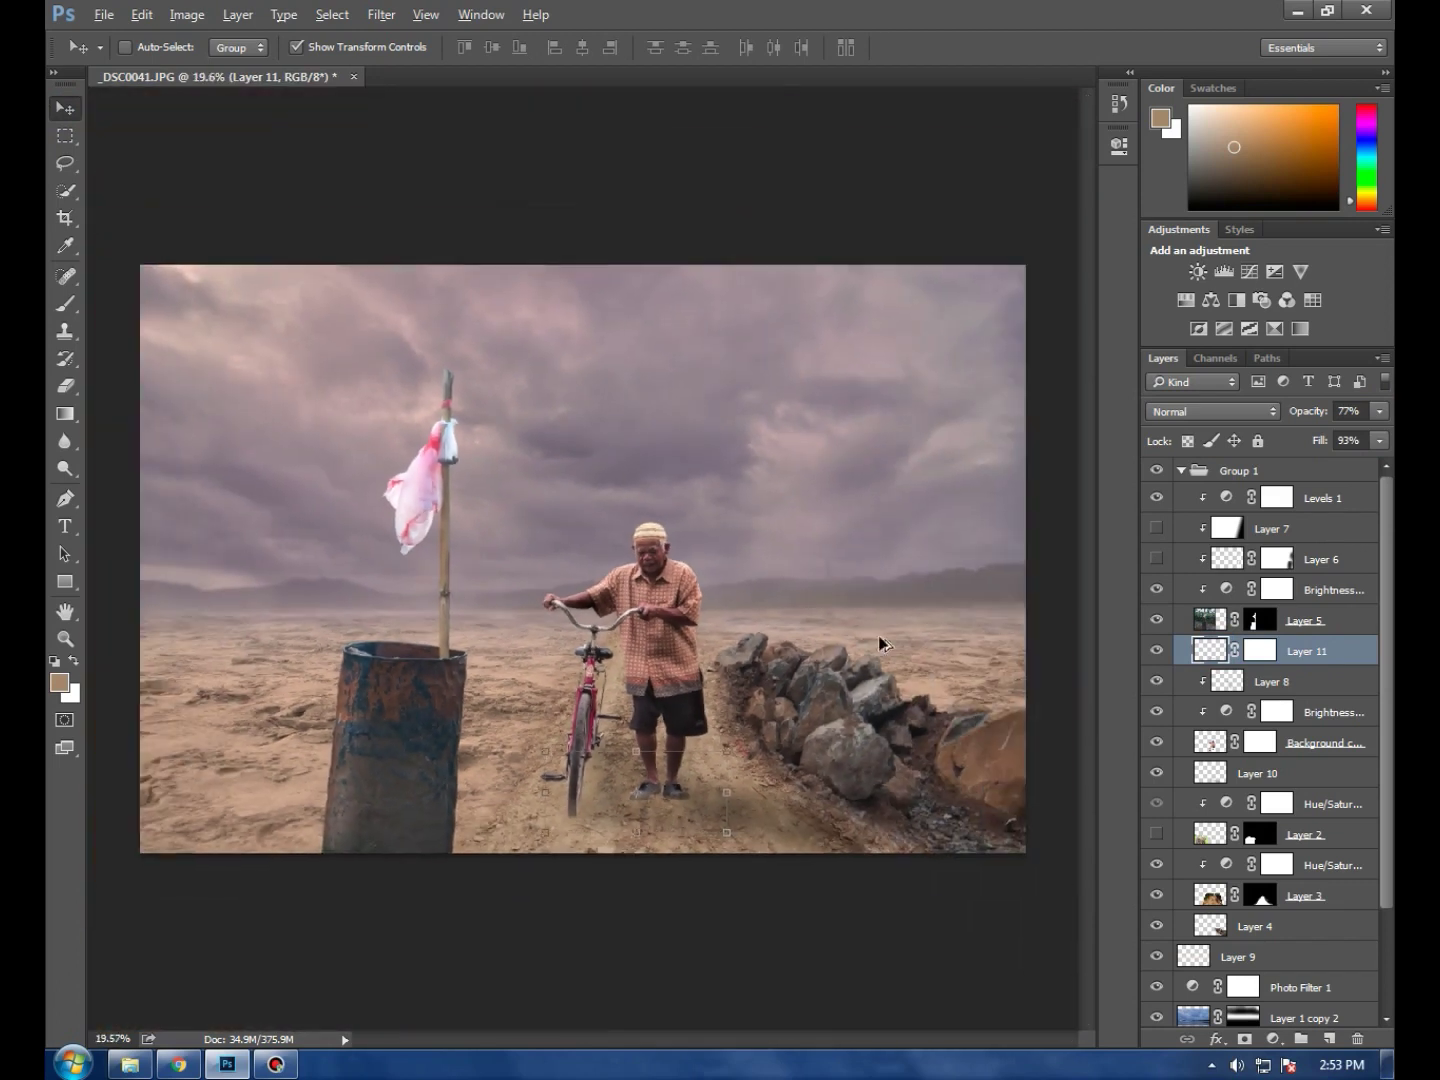
# Select Layer 4 and Free Transform-skew the rock wall's top-right corner and top edge
pyautogui.click(1322, 498)
pyautogui.scroll(5, 830, 740)
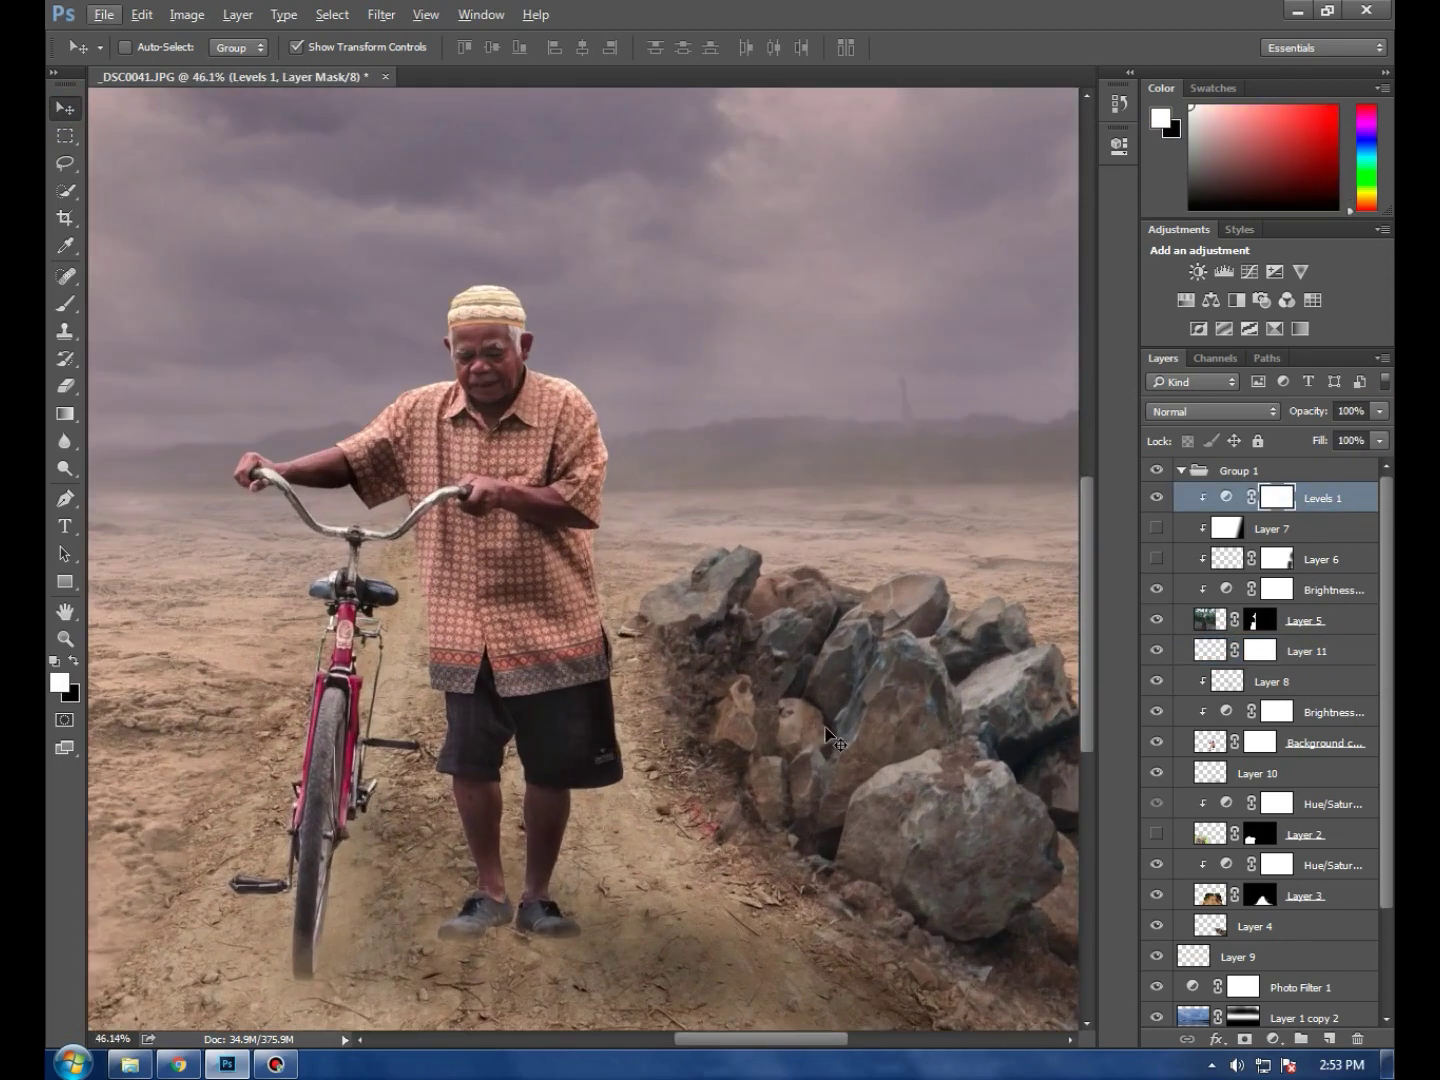
pyautogui.hscroll(2, 830, 740)
pyautogui.hscroll(2, 830, 740)
pyautogui.hscroll(2, 830, 740)
pyautogui.hscroll(2, 830, 740)
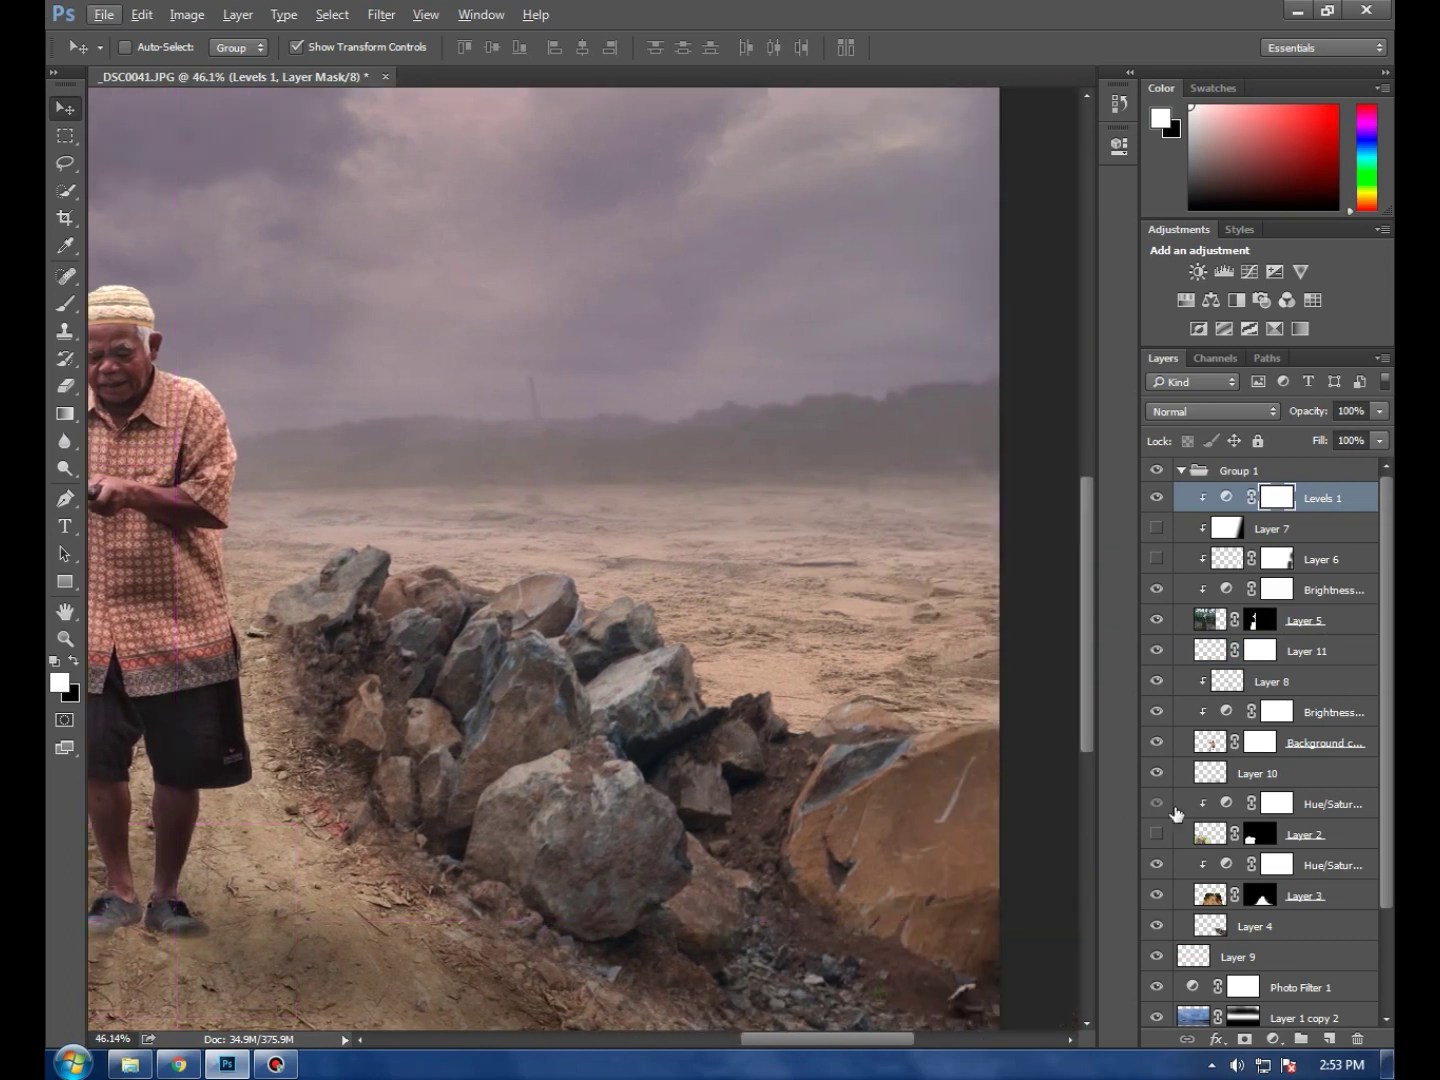
pyautogui.scroll(-3, 1300, 758)
pyautogui.click(1304, 830)
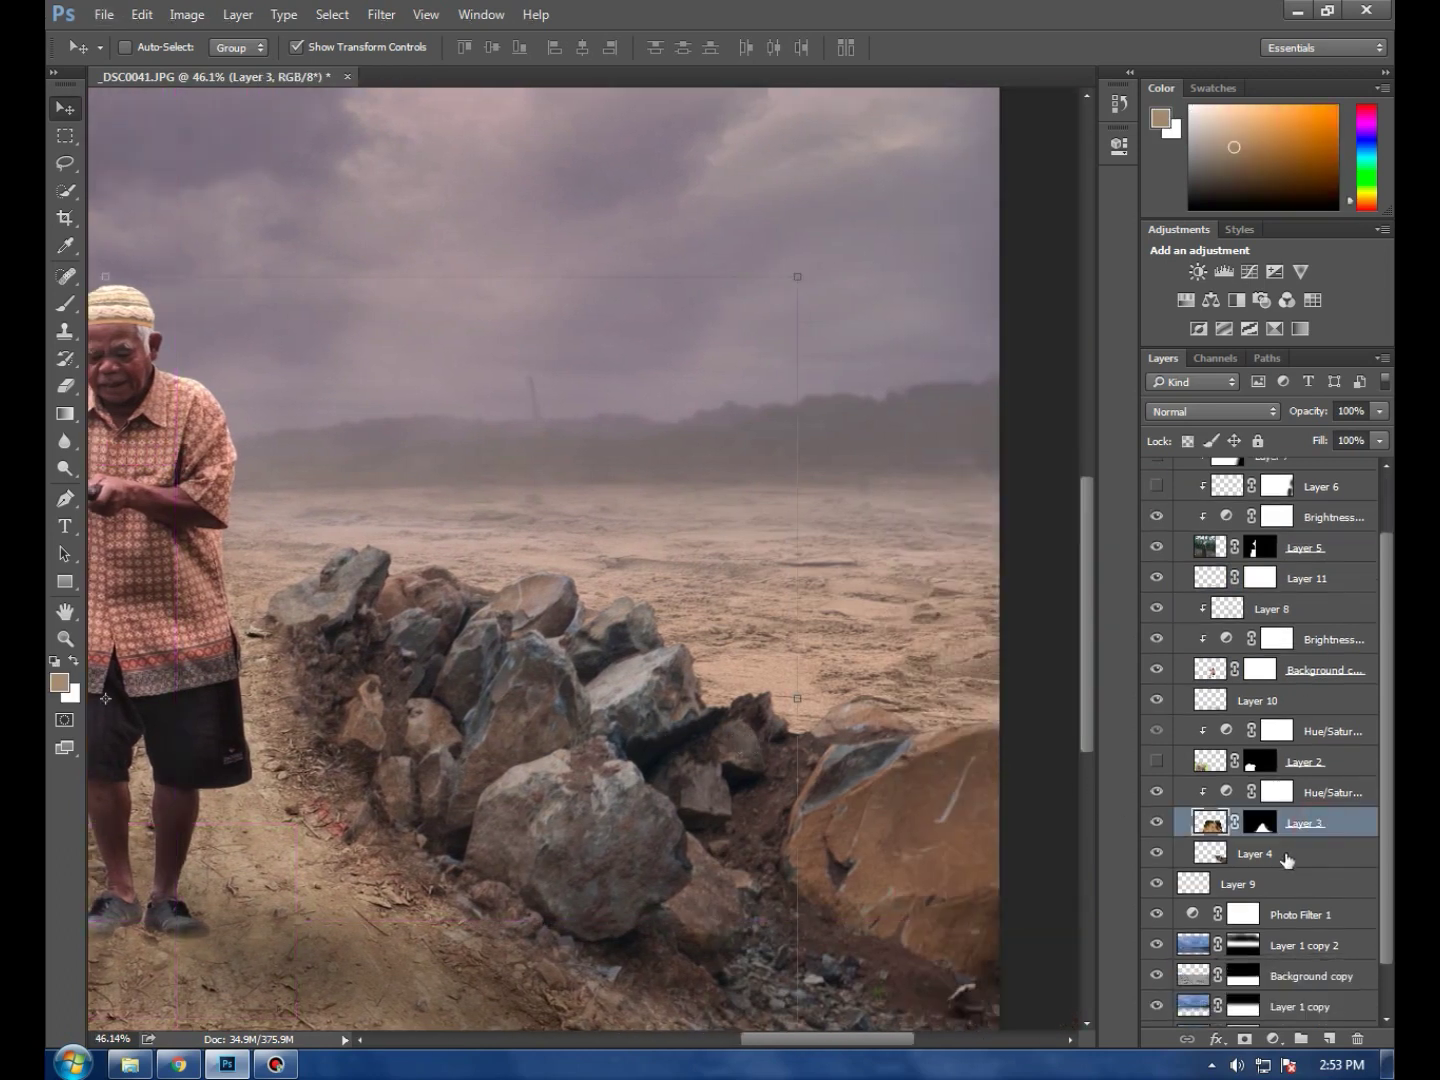
pyautogui.scroll(-5, 800, 660)
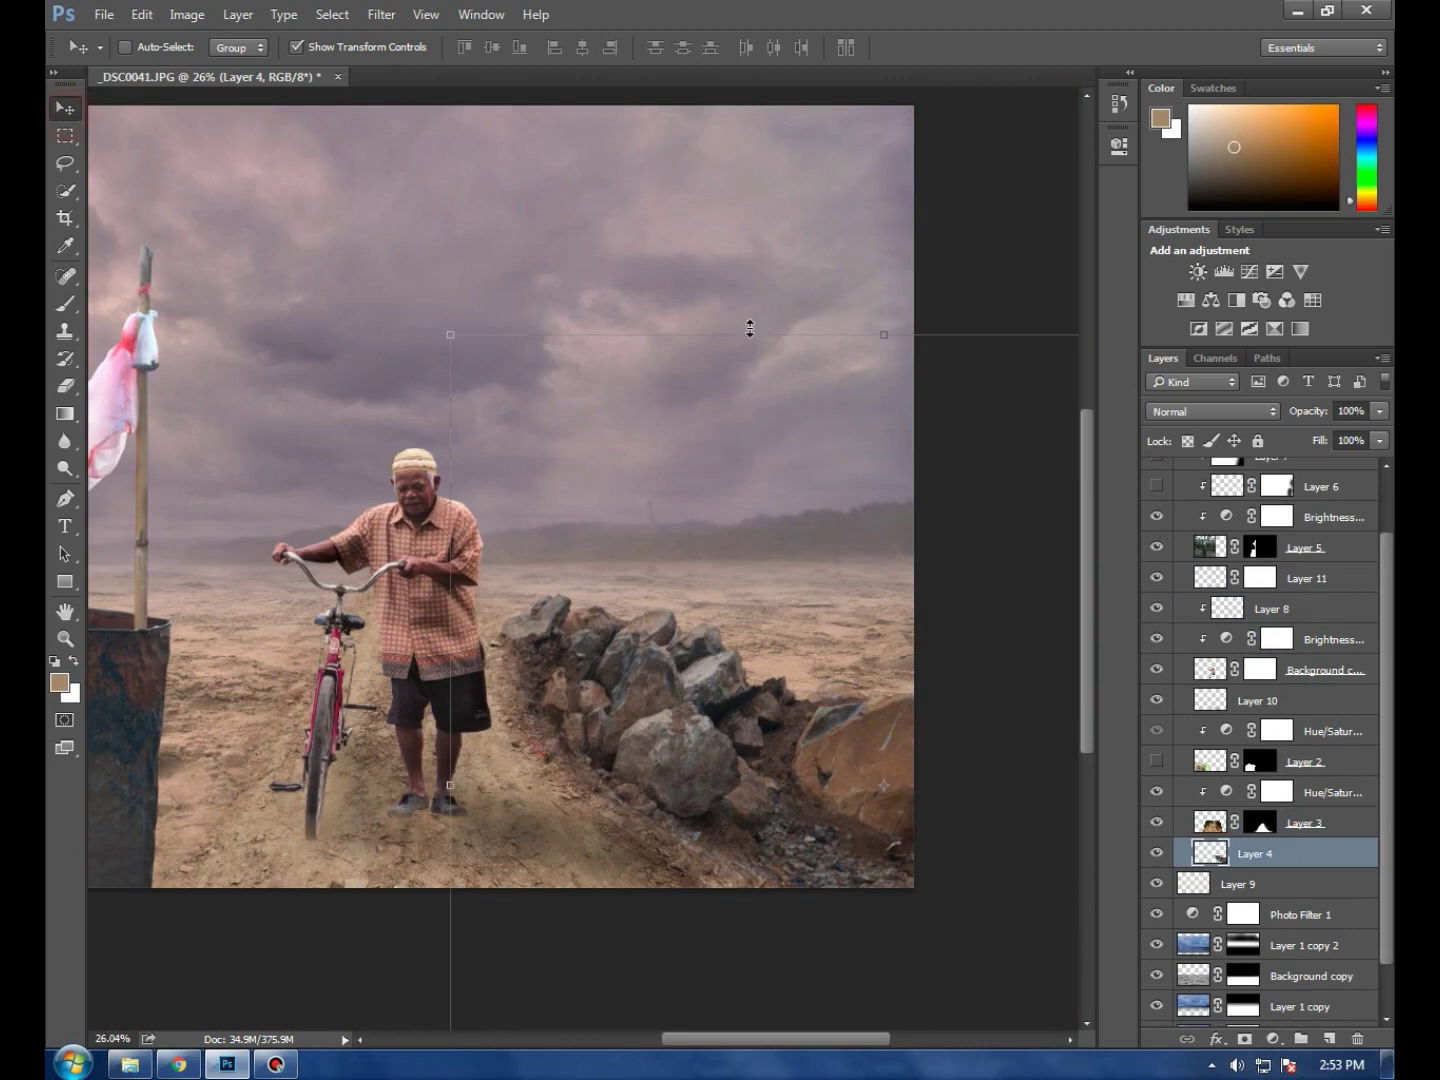
pyautogui.scroll(-1, 728, 481)
pyautogui.scroll(-3, 728, 481)
pyautogui.scroll(-2, 733, 489)
pyautogui.click(834, 520)
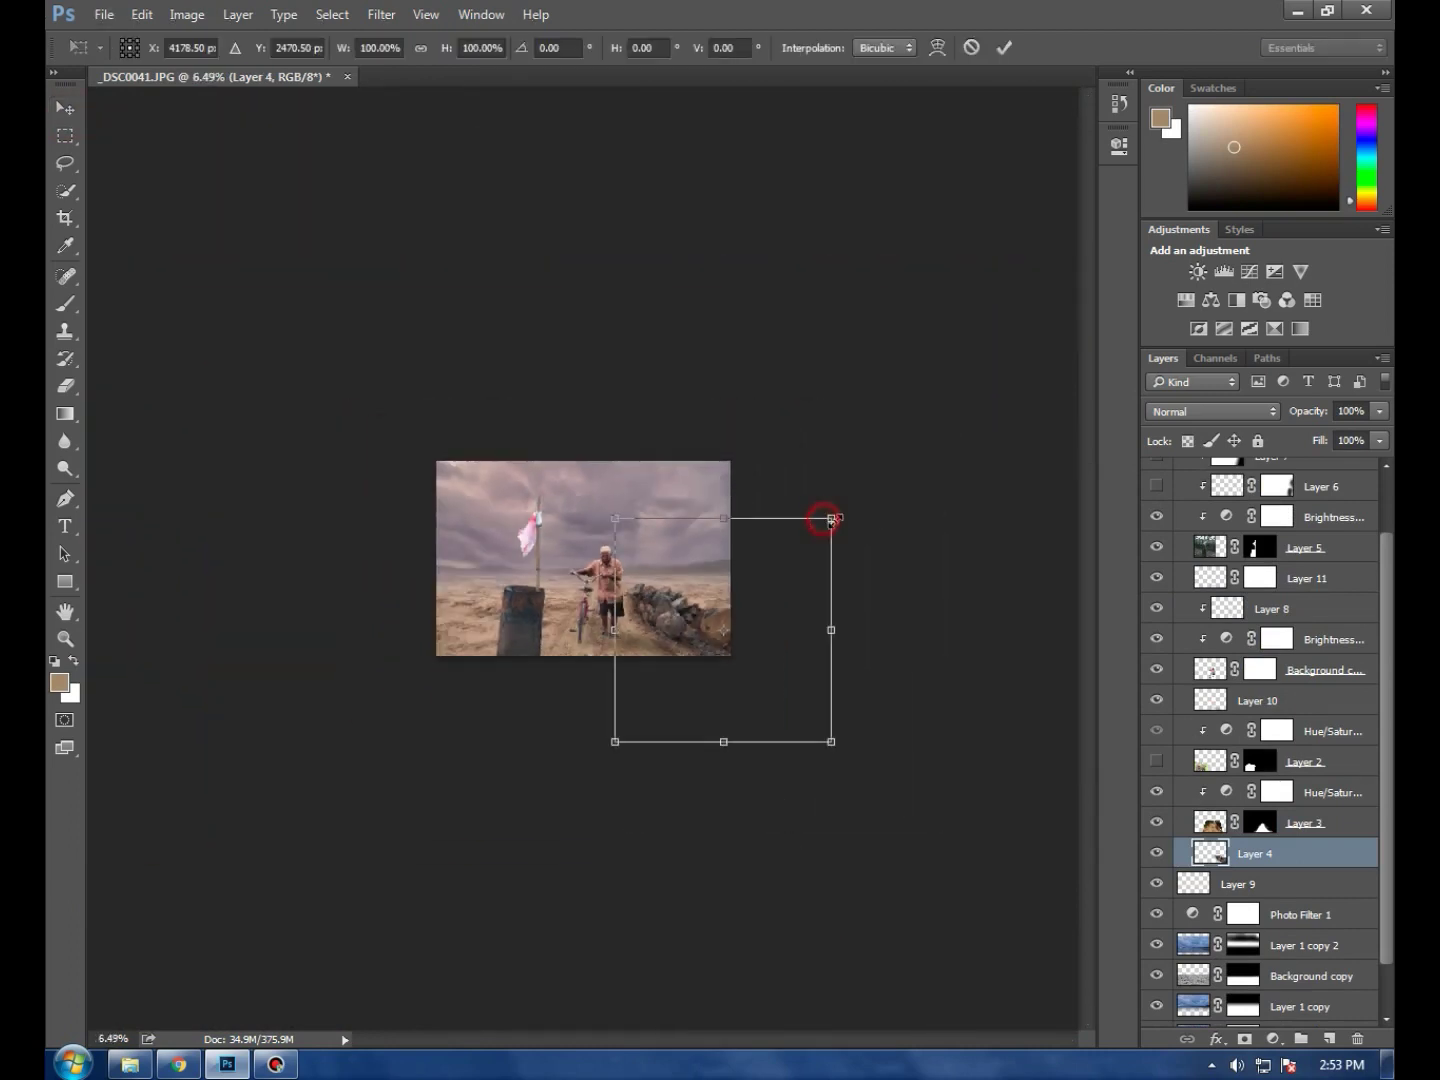
pyautogui.moveTo(834, 520); pyautogui.dragTo(860, 521)
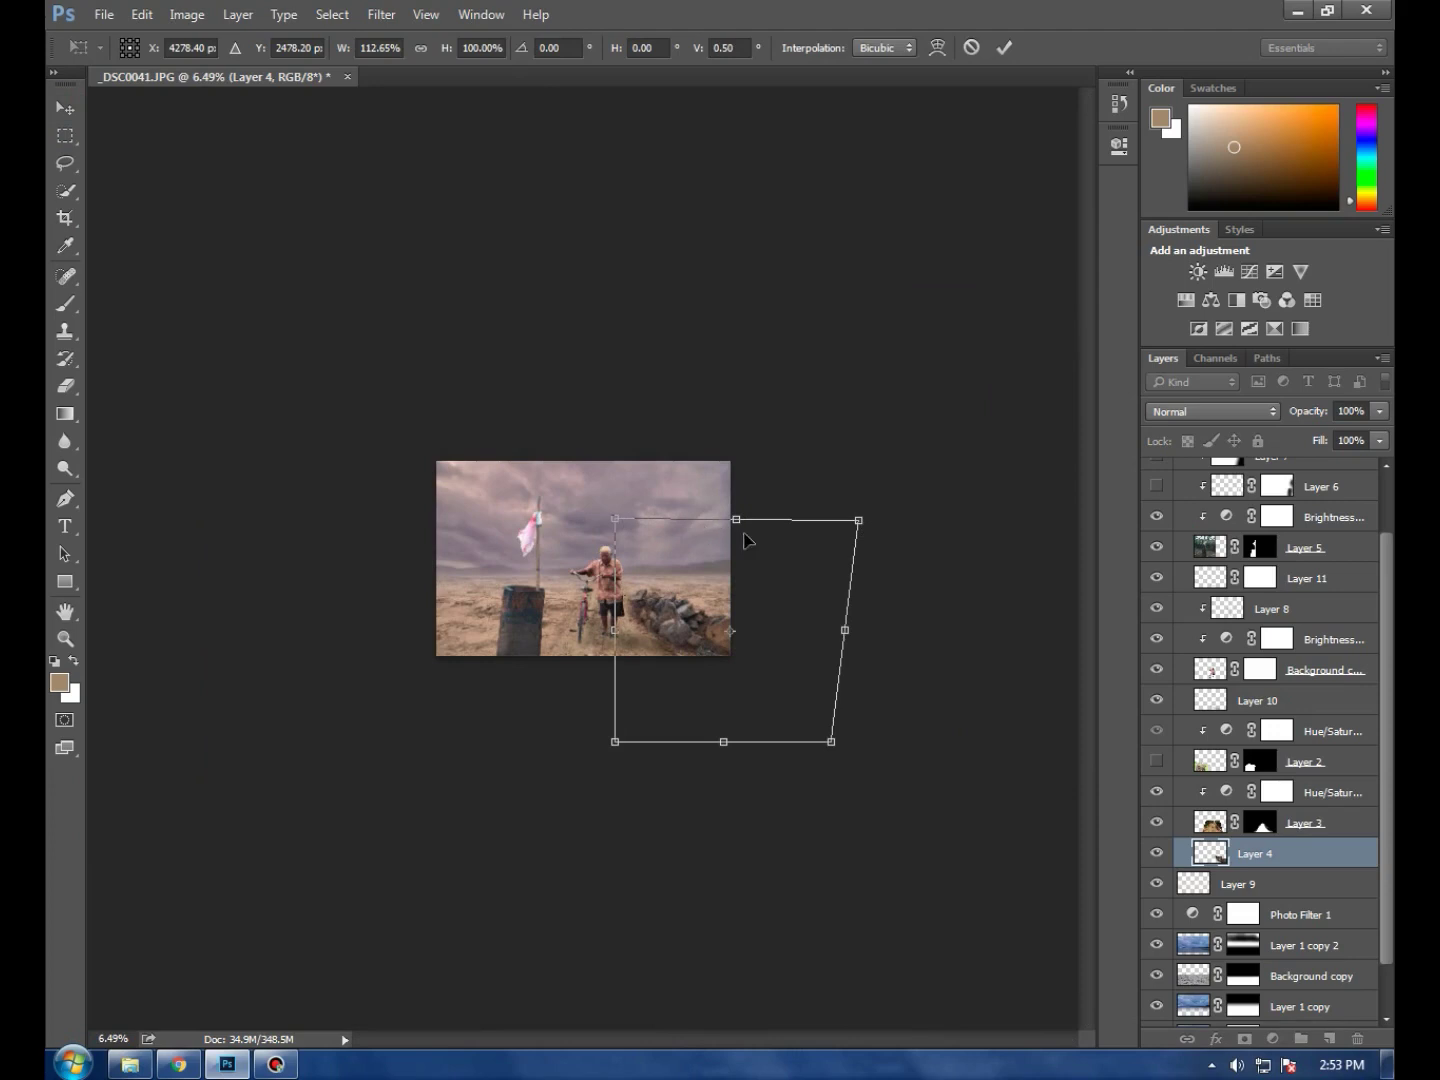
pyautogui.moveTo(737, 524); pyautogui.dragTo(742, 515)
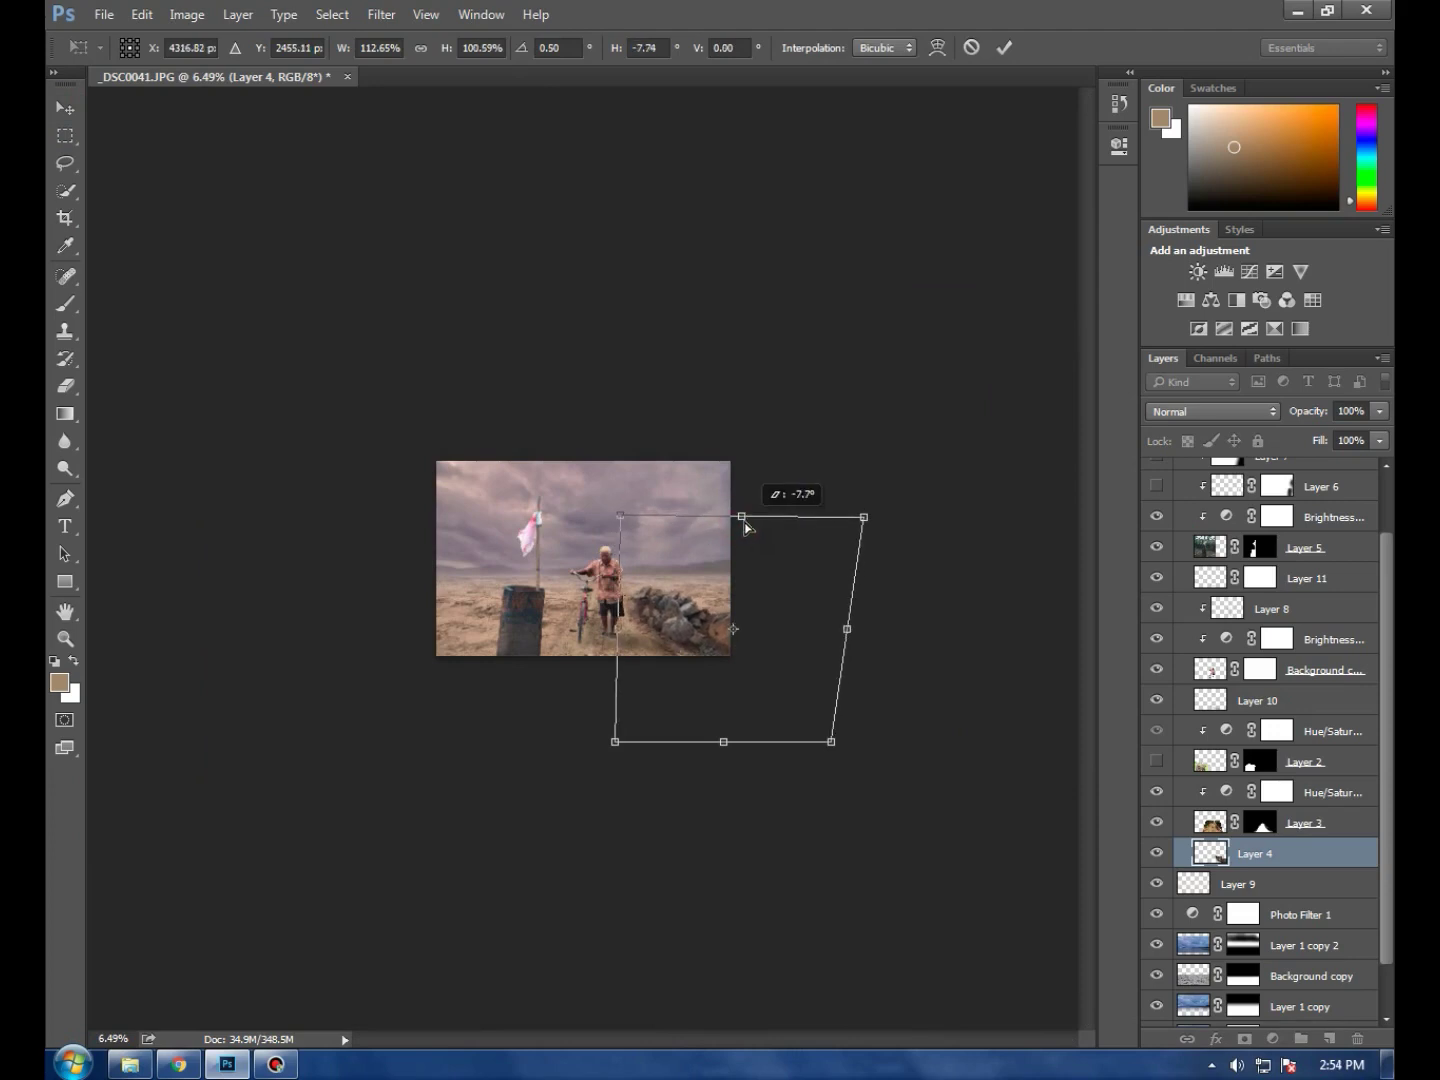
# Warp the rock wall so it curves along the road, then commit the transform
pyautogui.click(937, 47)
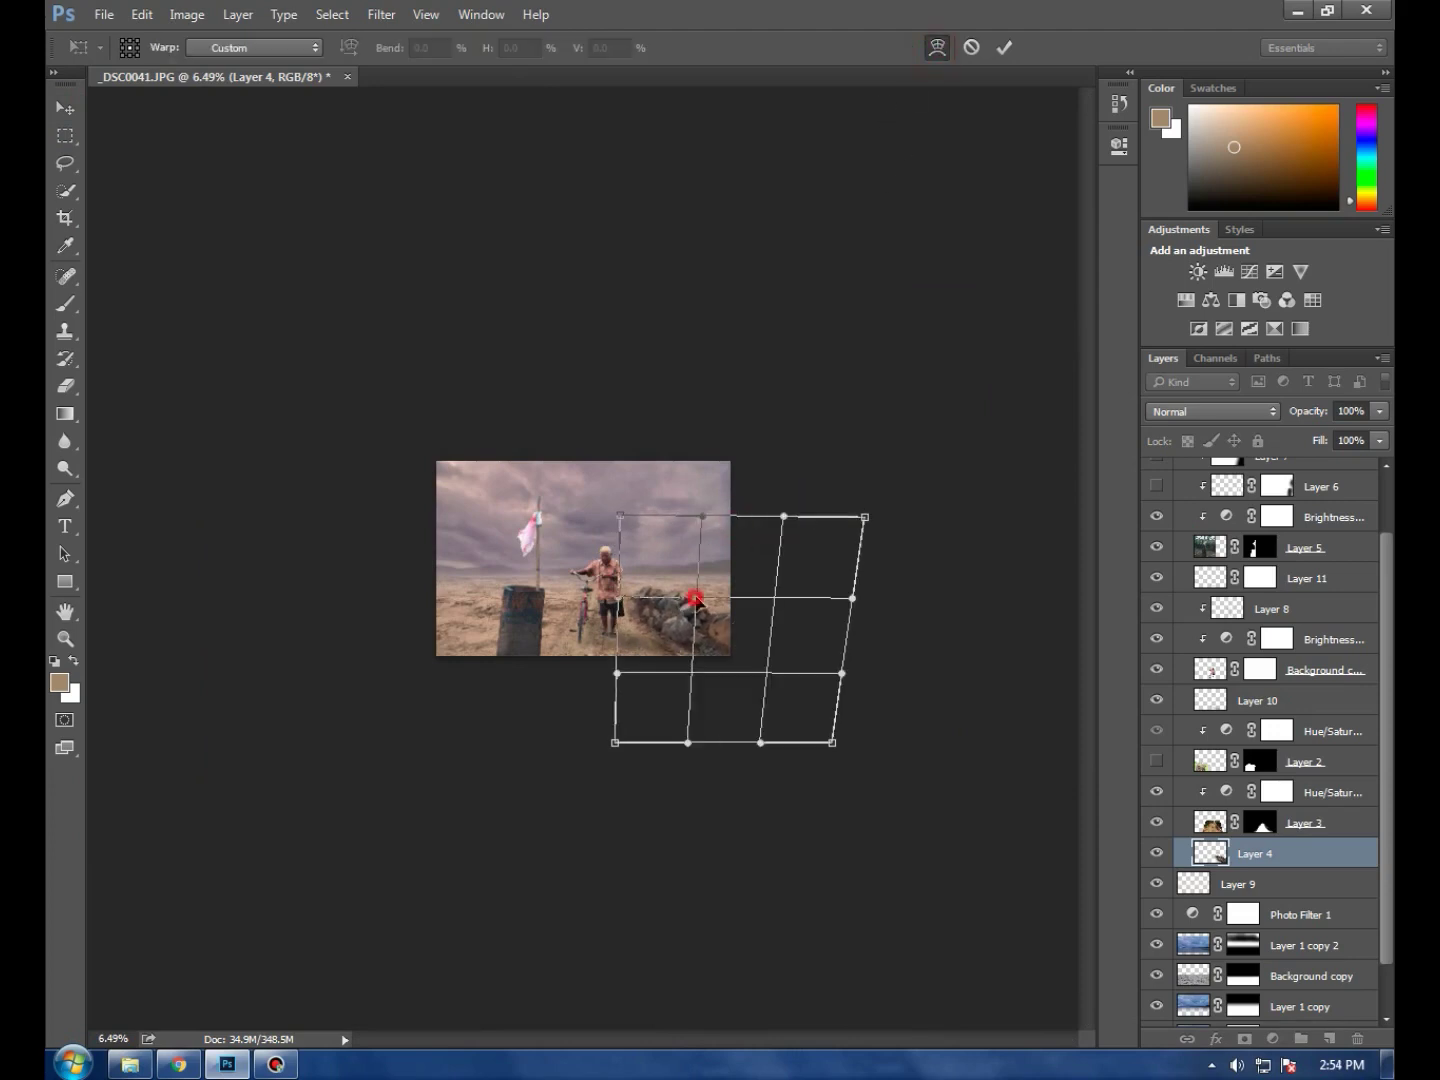
pyautogui.moveTo(694, 598); pyautogui.dragTo(693, 604)
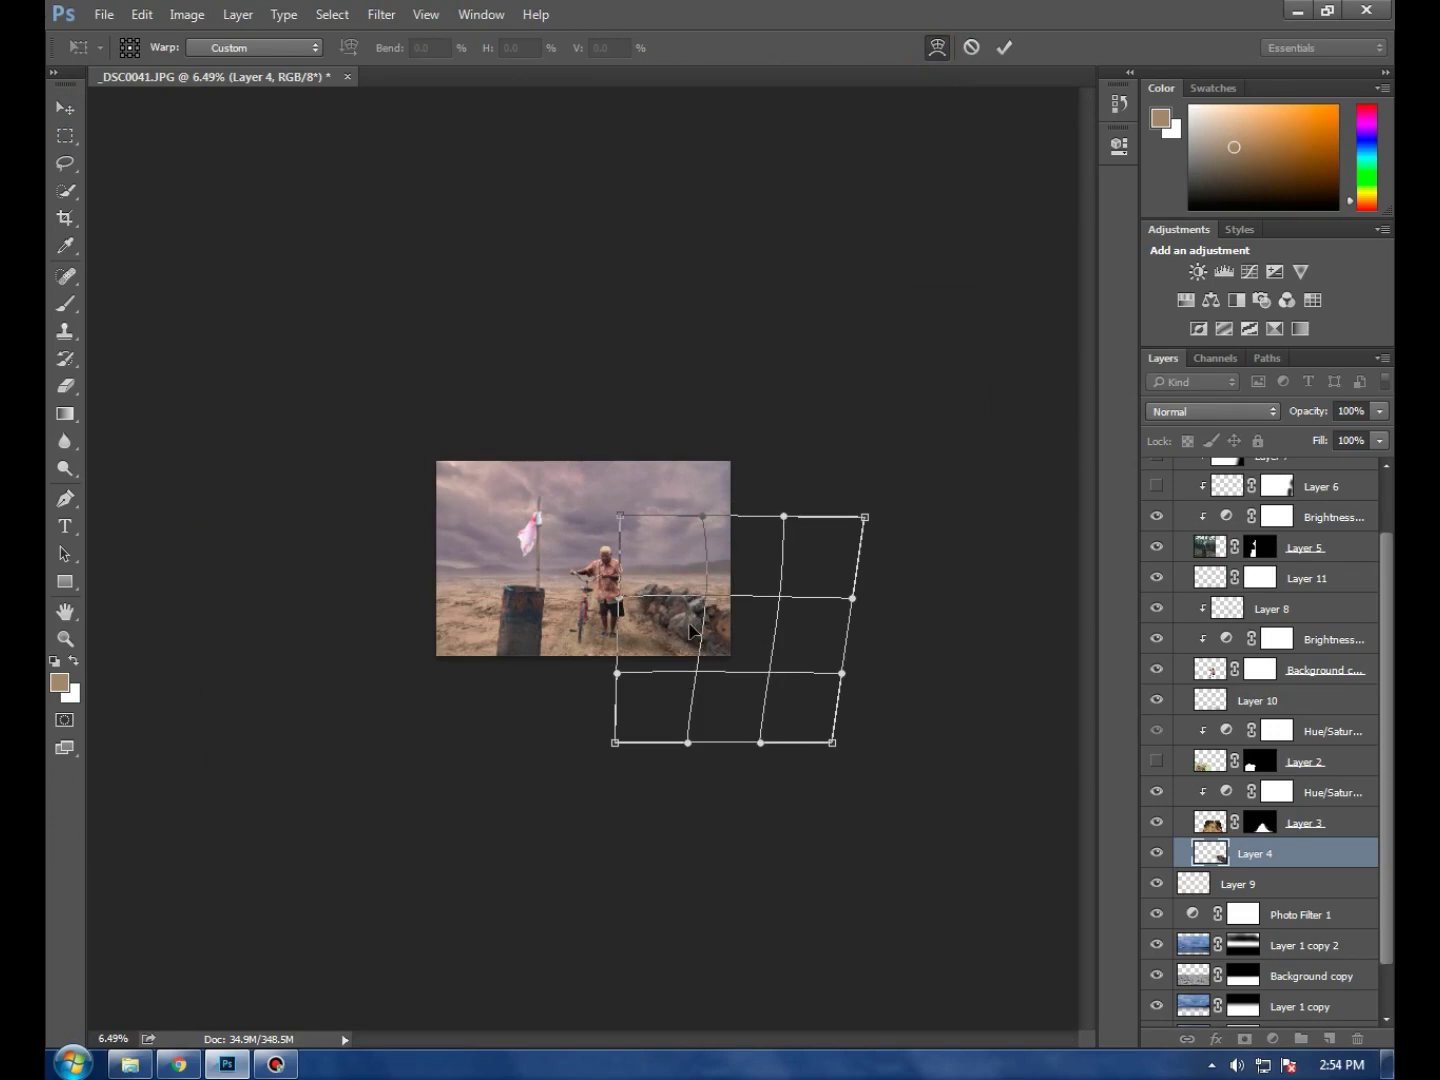
pyautogui.moveTo(690, 627); pyautogui.dragTo(678, 648)
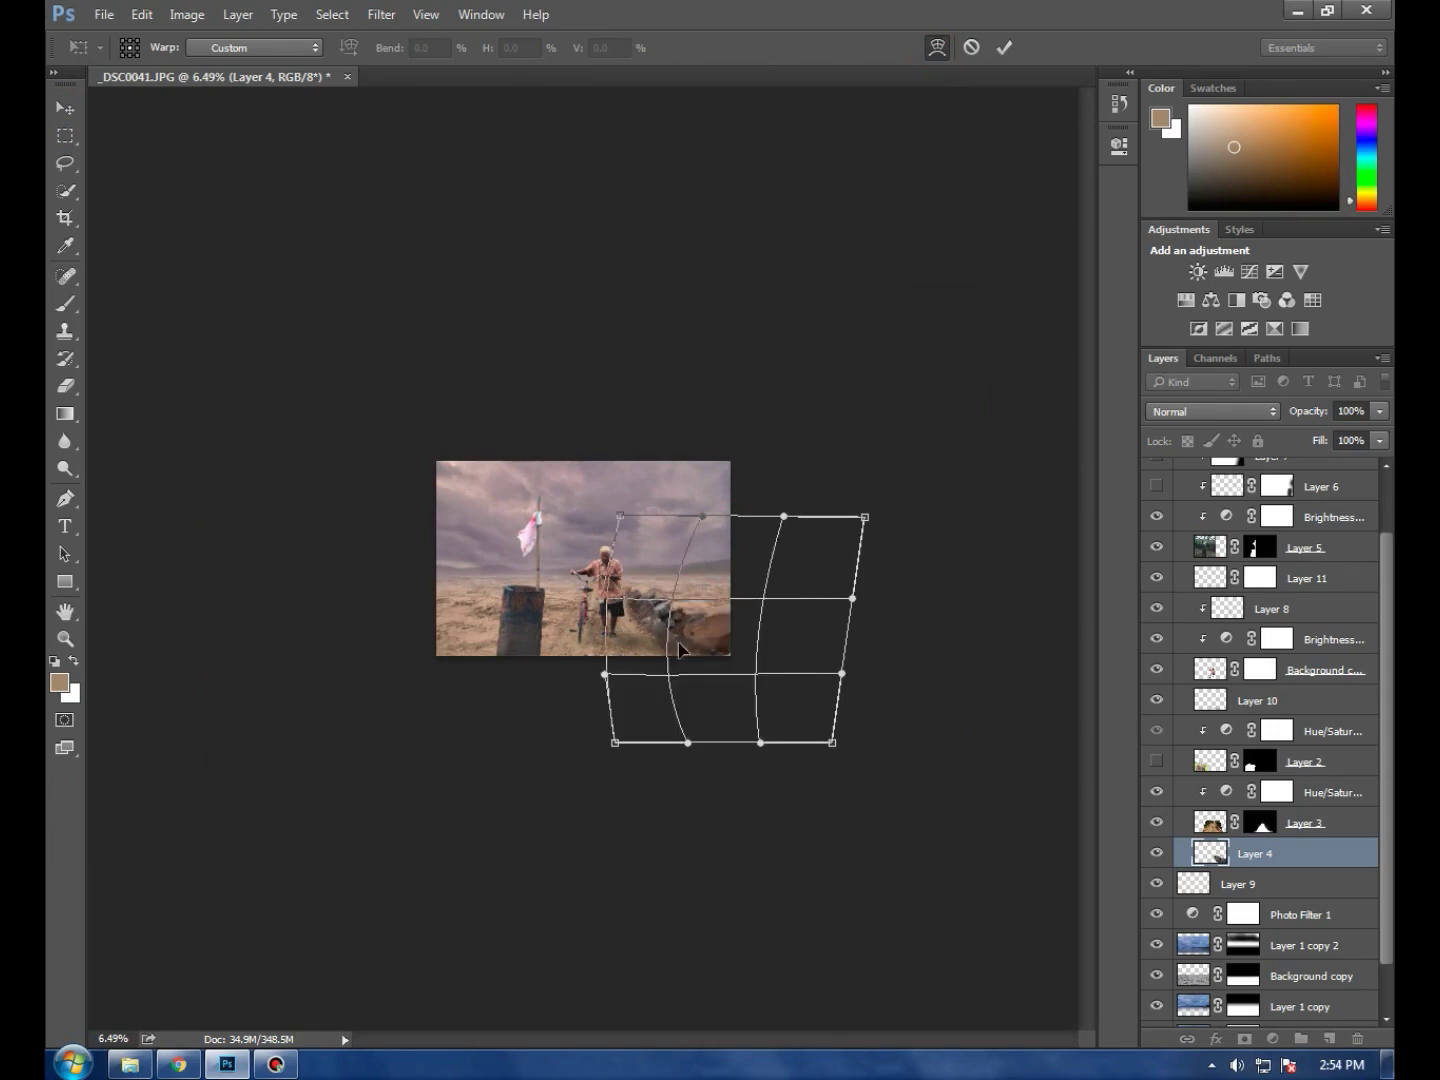
pyautogui.hotkey('ctrl', '+')
pyautogui.hotkey('ctrl', '+')
pyautogui.hotkey('ctrl', '+')
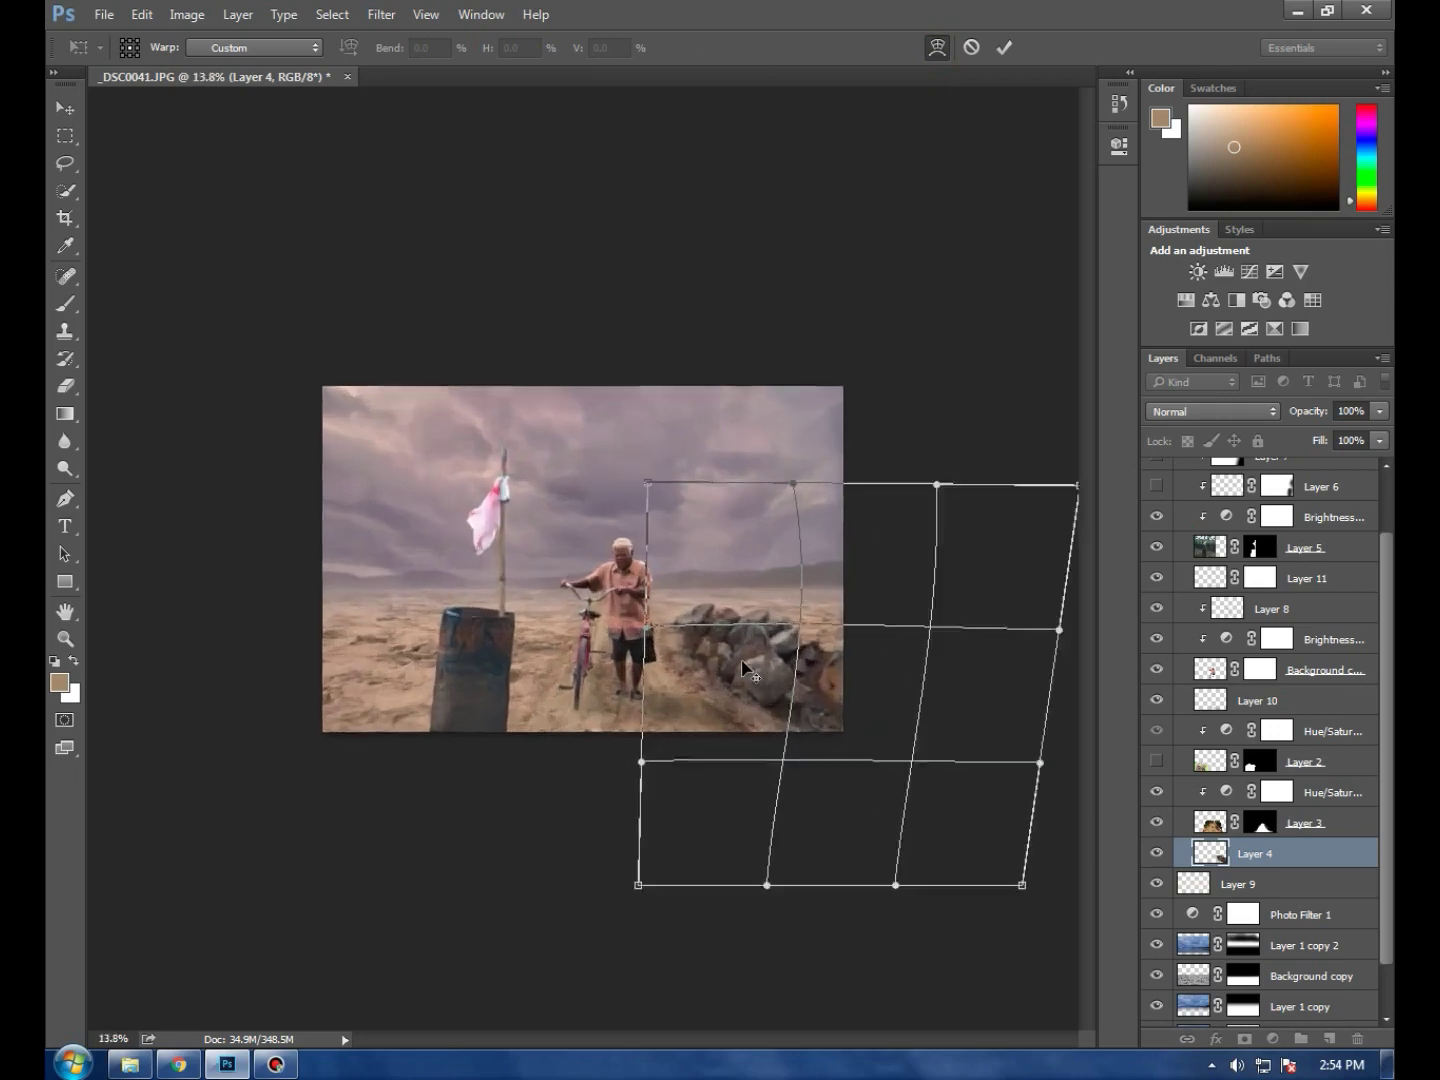
pyautogui.scroll(1, 783, 713)
pyautogui.scroll(1, 814, 724)
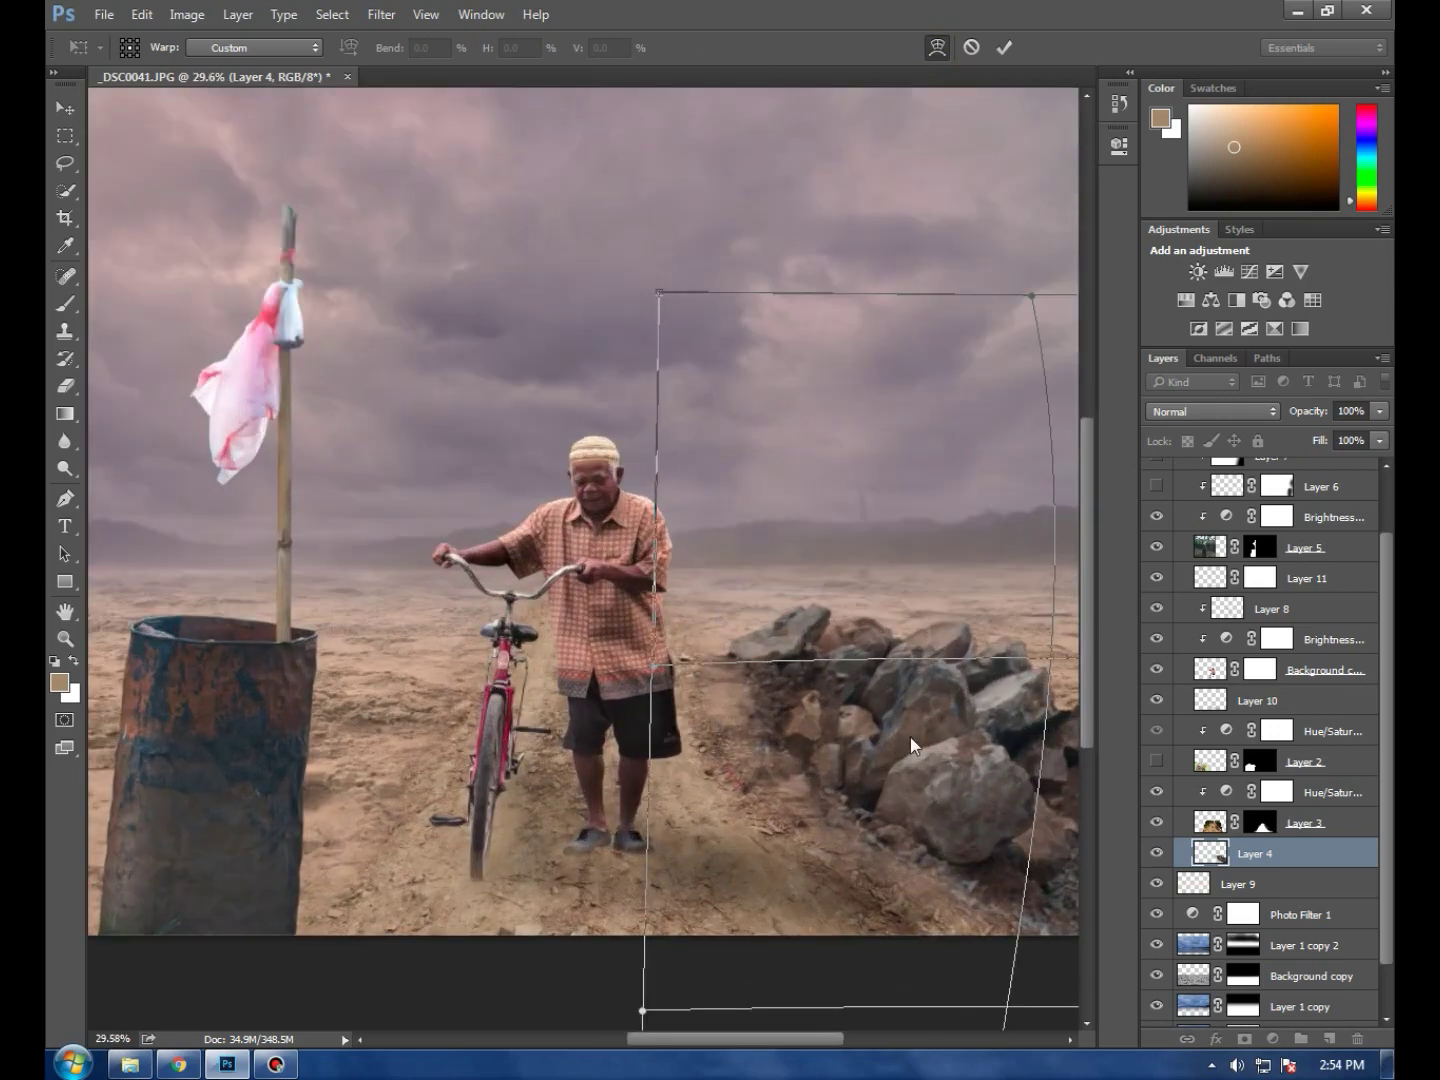
pyautogui.click(907, 738)
pyautogui.click(1003, 48)
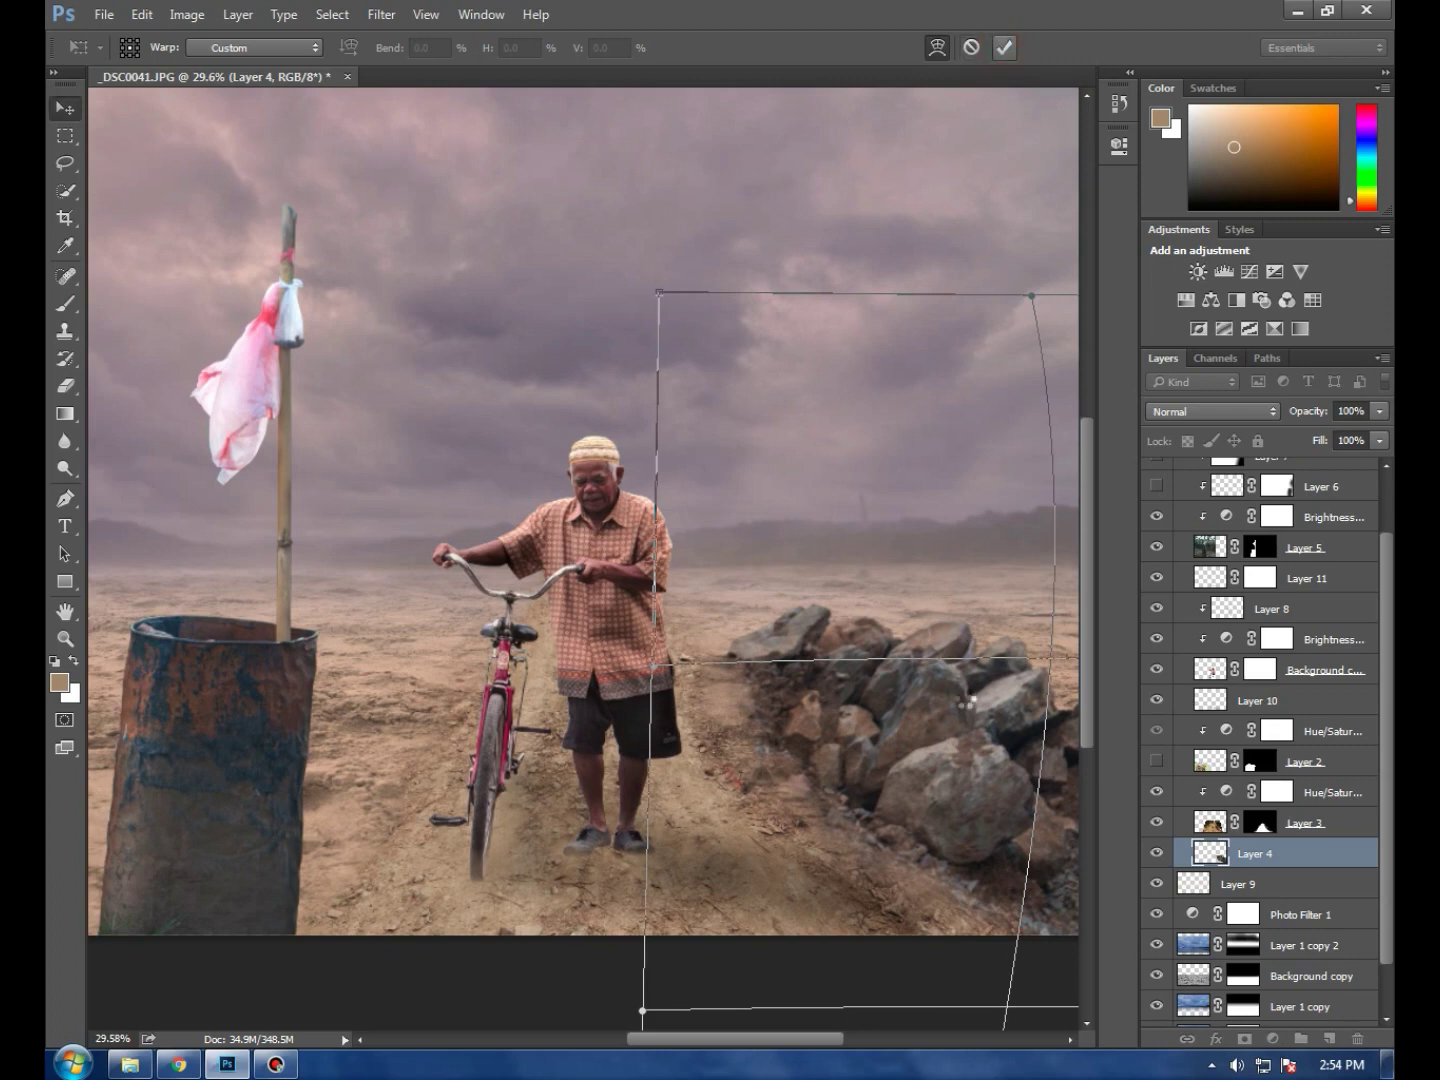
# Move the rock wall left beside the road and warp its curve again near the man
pyautogui.moveTo(964, 715)
pyautogui.mouseDown()
pyautogui.moveTo(914, 737)
pyautogui.moveTo(918, 723)
pyautogui.mouseUp()
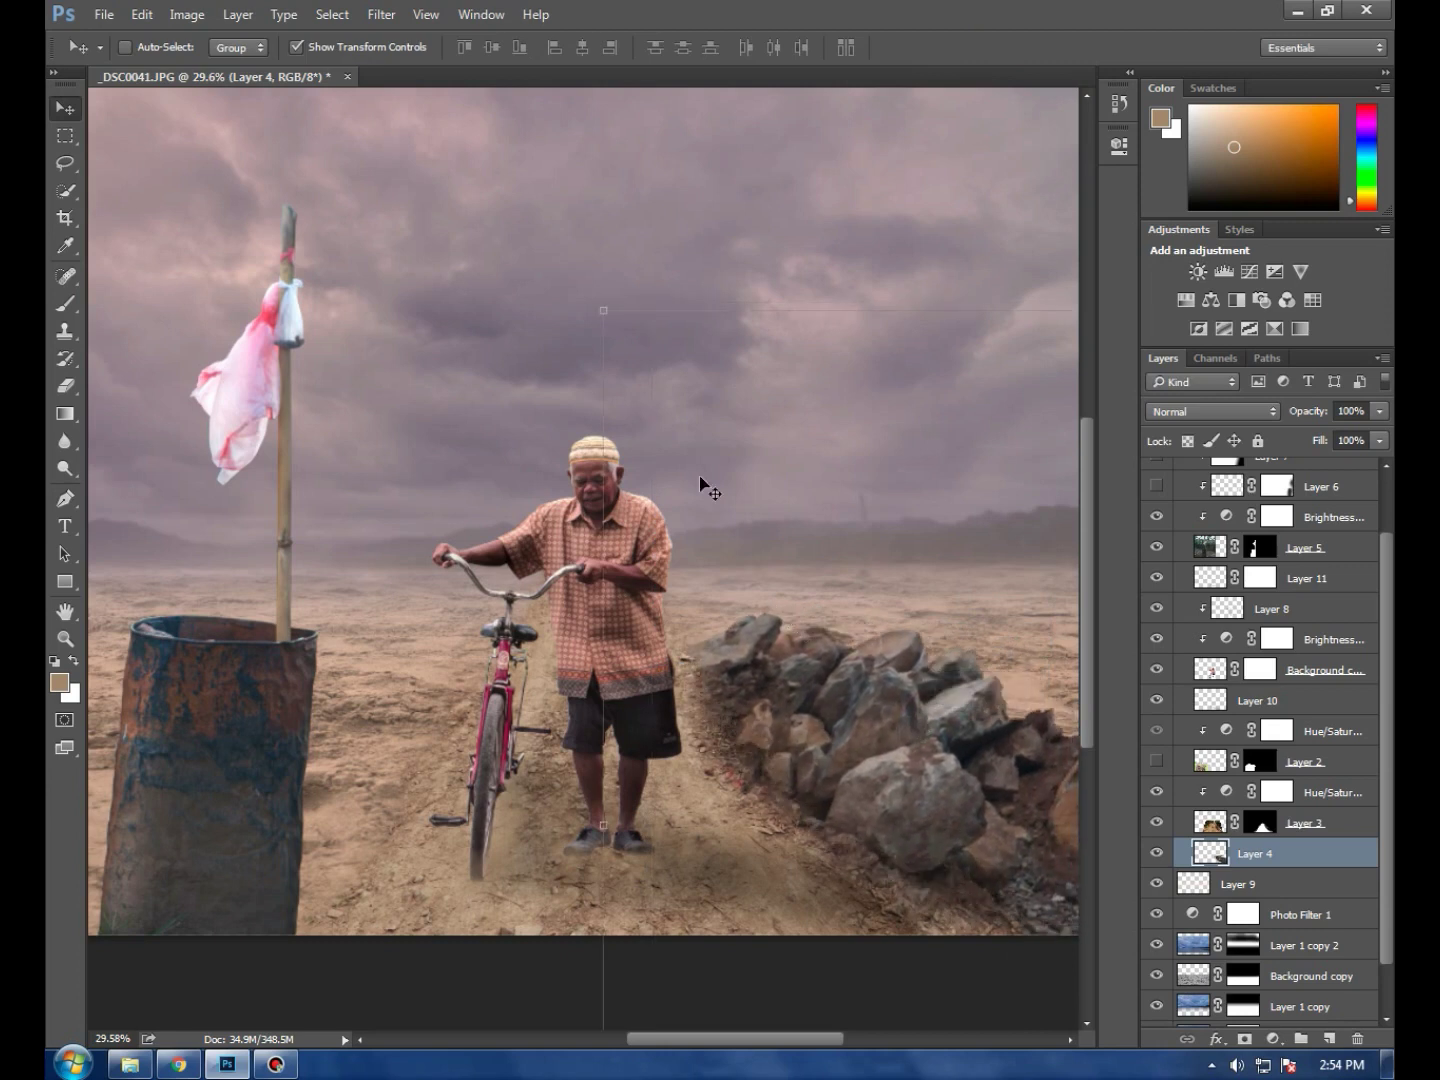
pyautogui.click(603, 311)
pyautogui.click(937, 47)
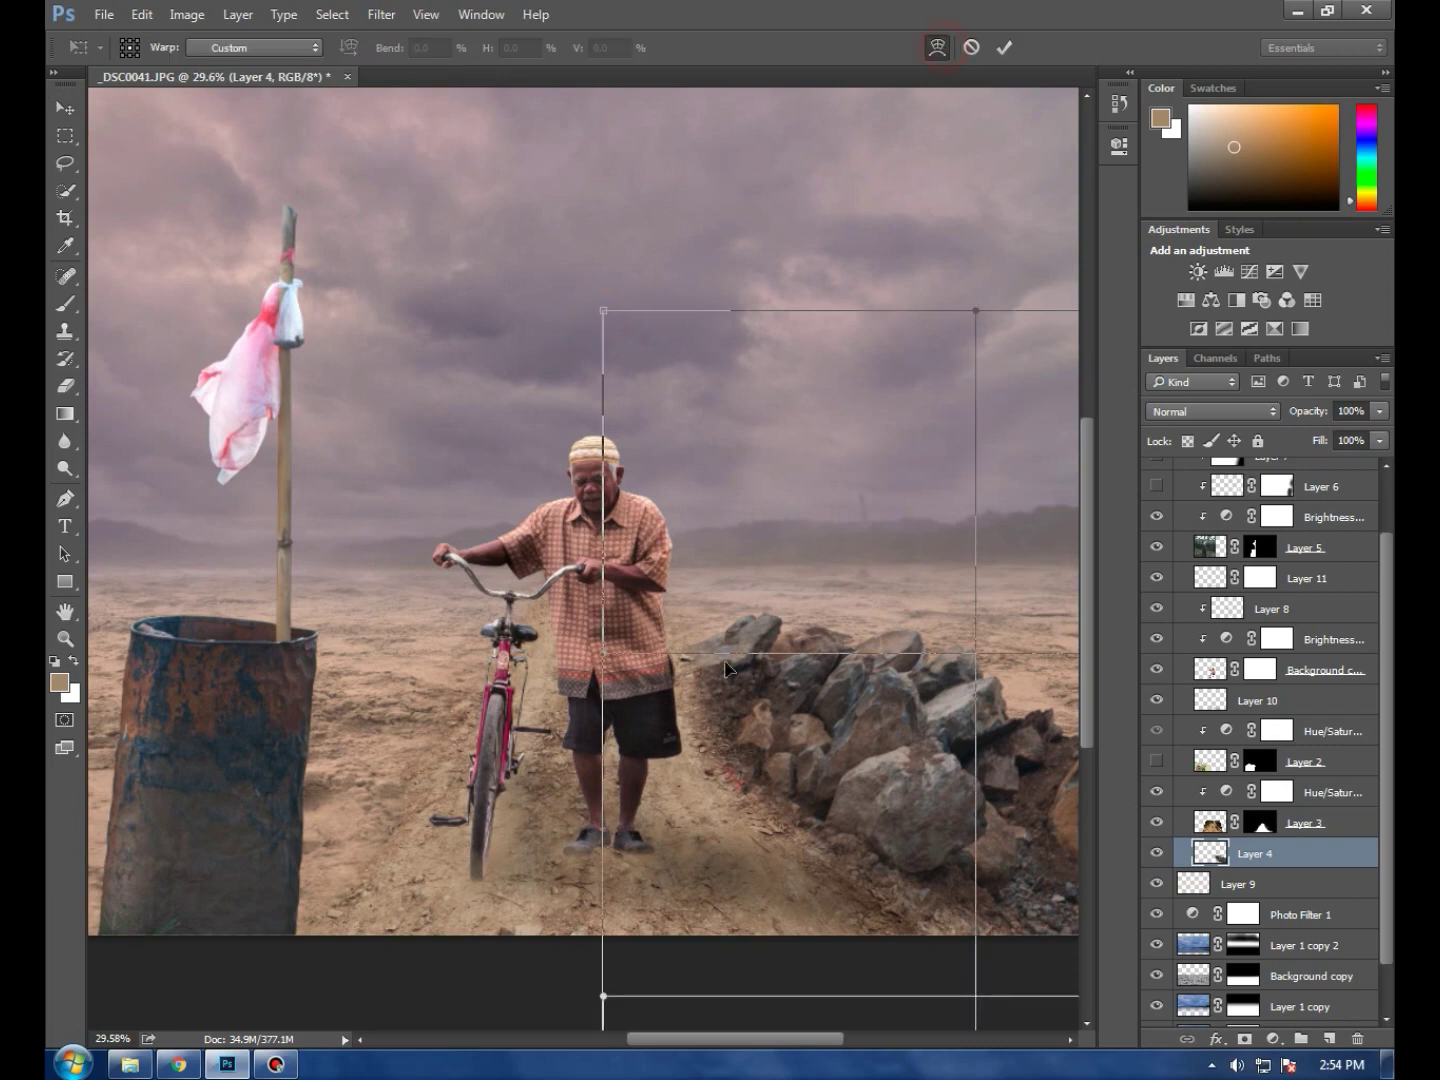
pyautogui.moveTo(614, 658); pyautogui.dragTo(617, 648)
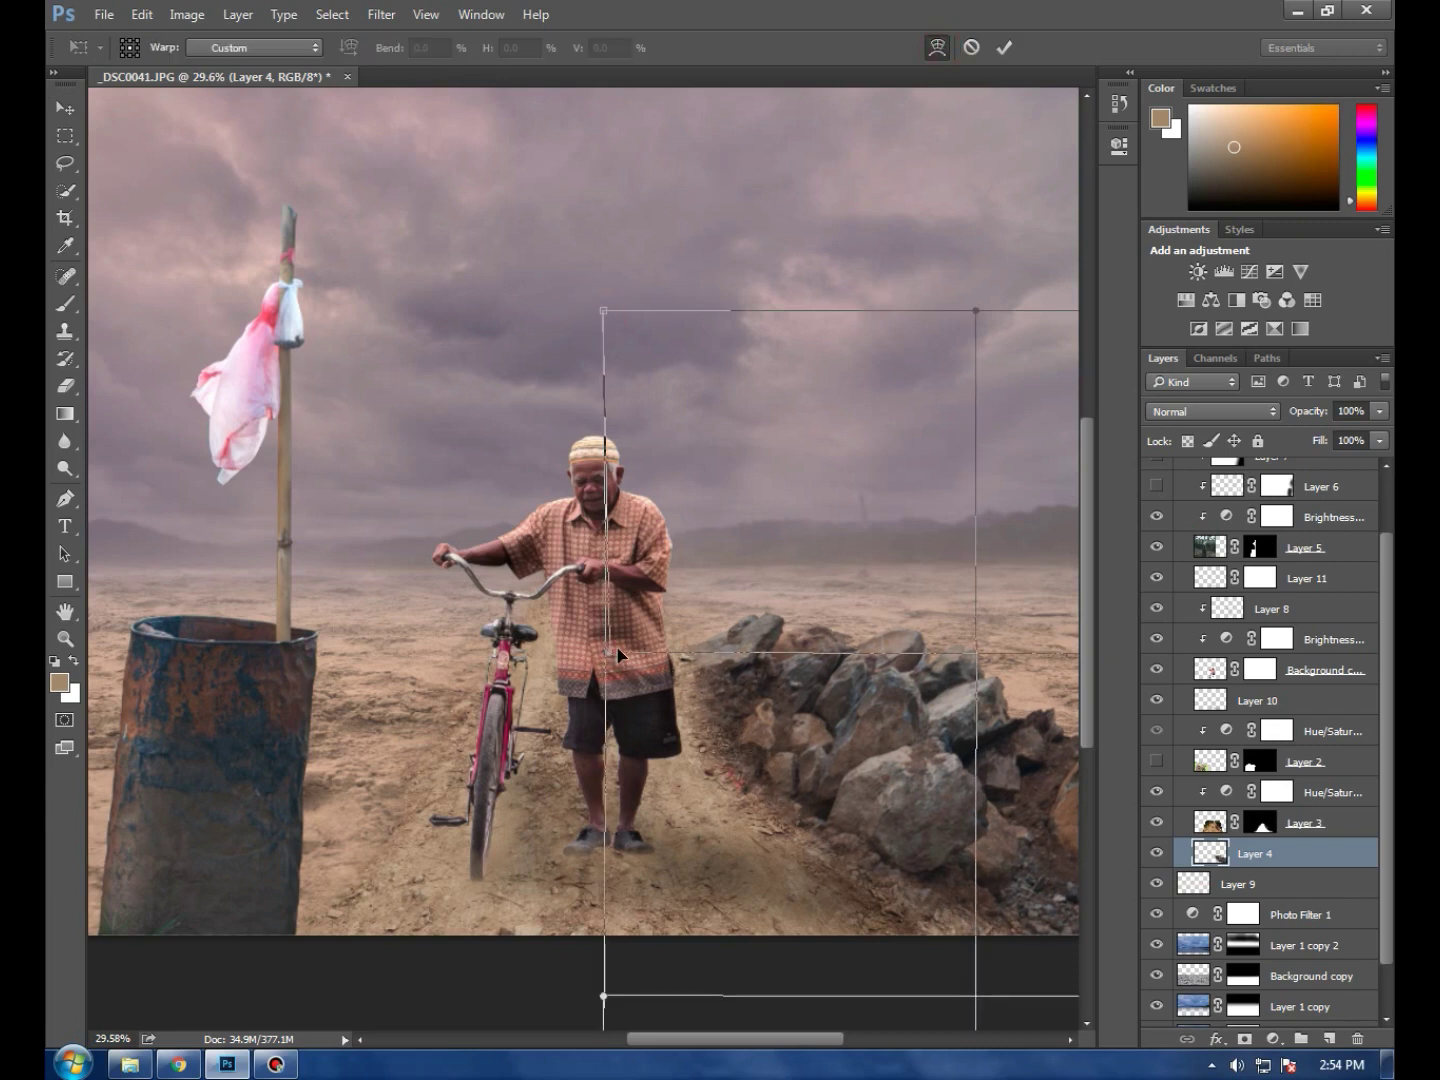
pyautogui.click(1004, 47)
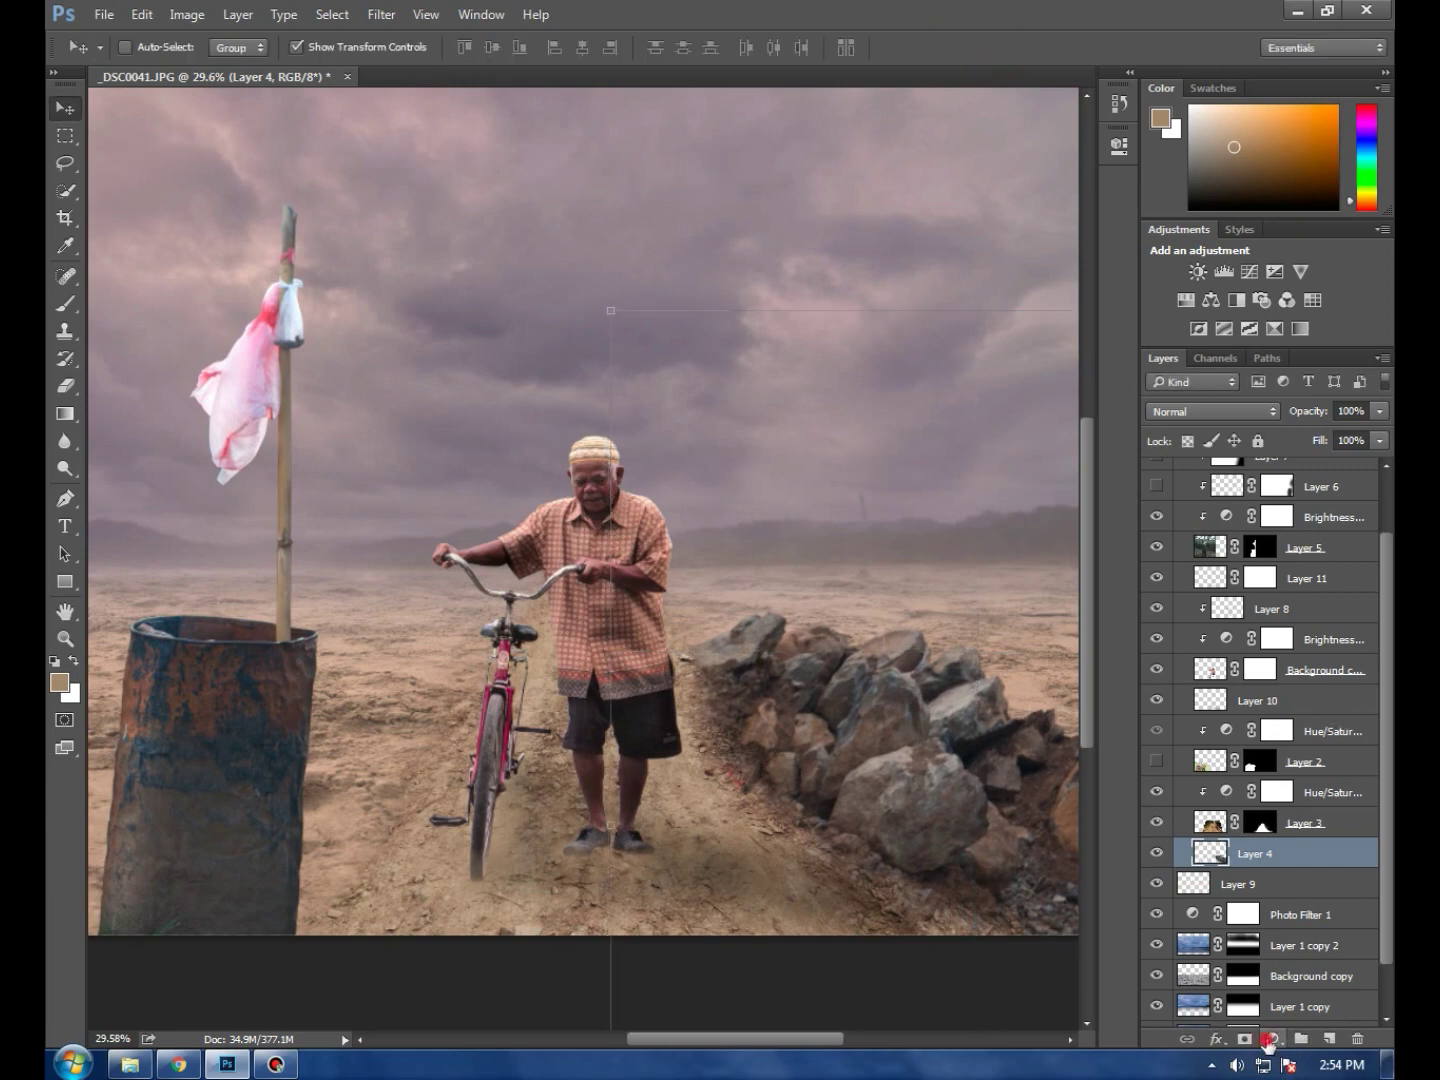
# Add a Levels adjustment above the rock wall, then delete the unwanted Levels 2 layer
pyautogui.click(1267, 1041)
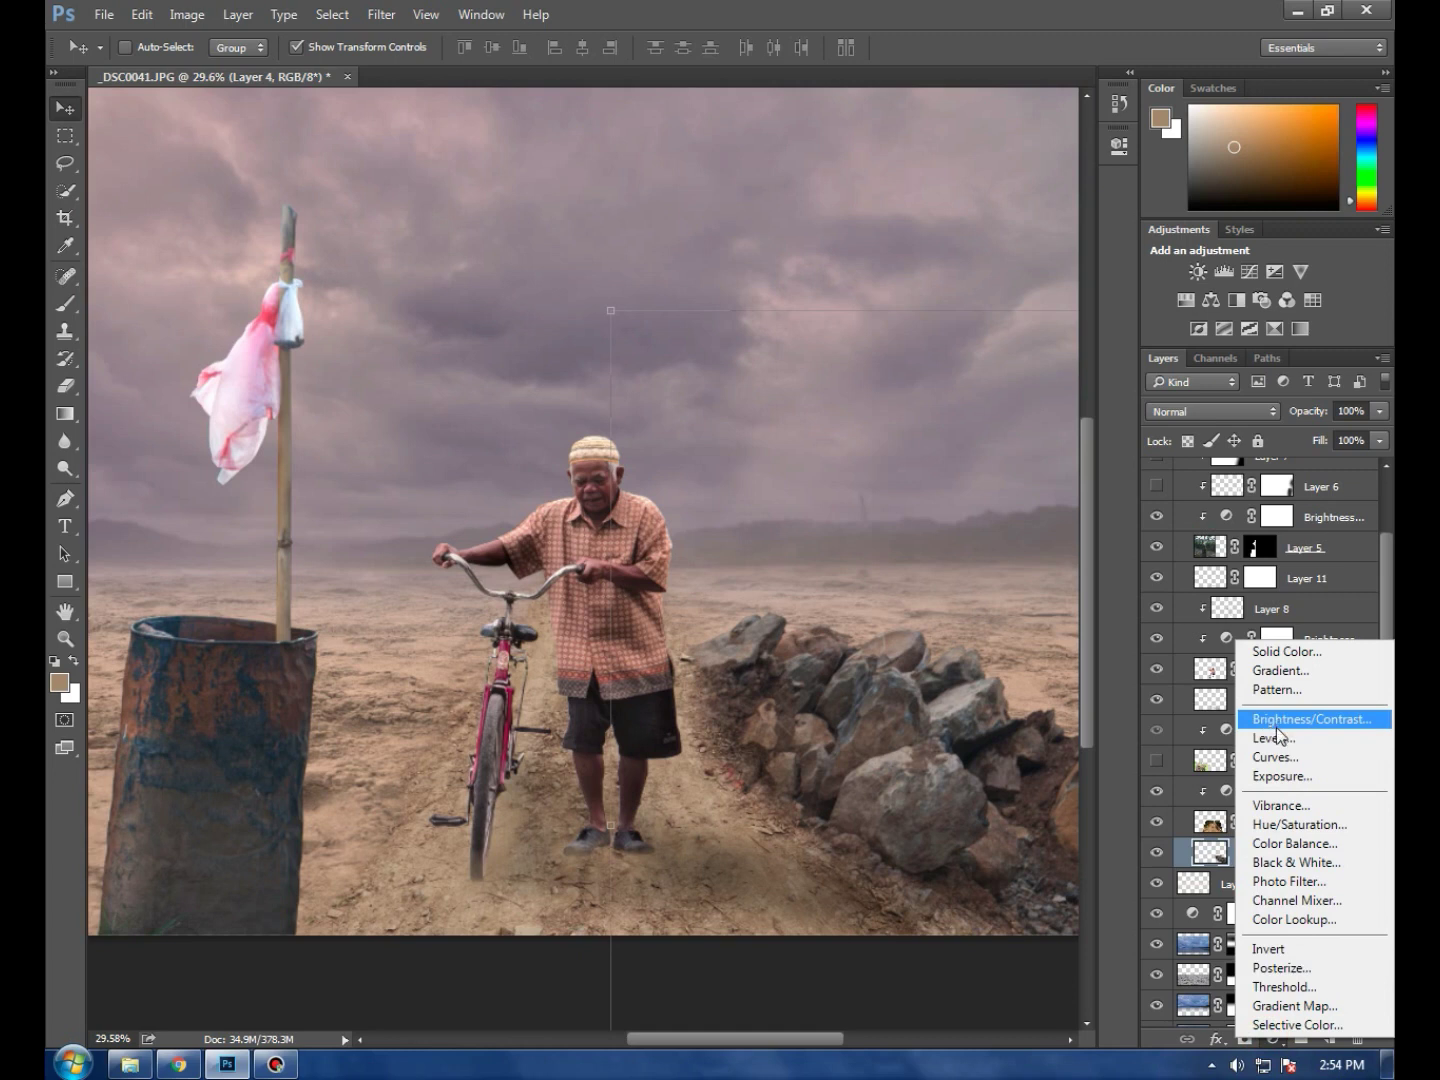
pyautogui.click(1274, 740)
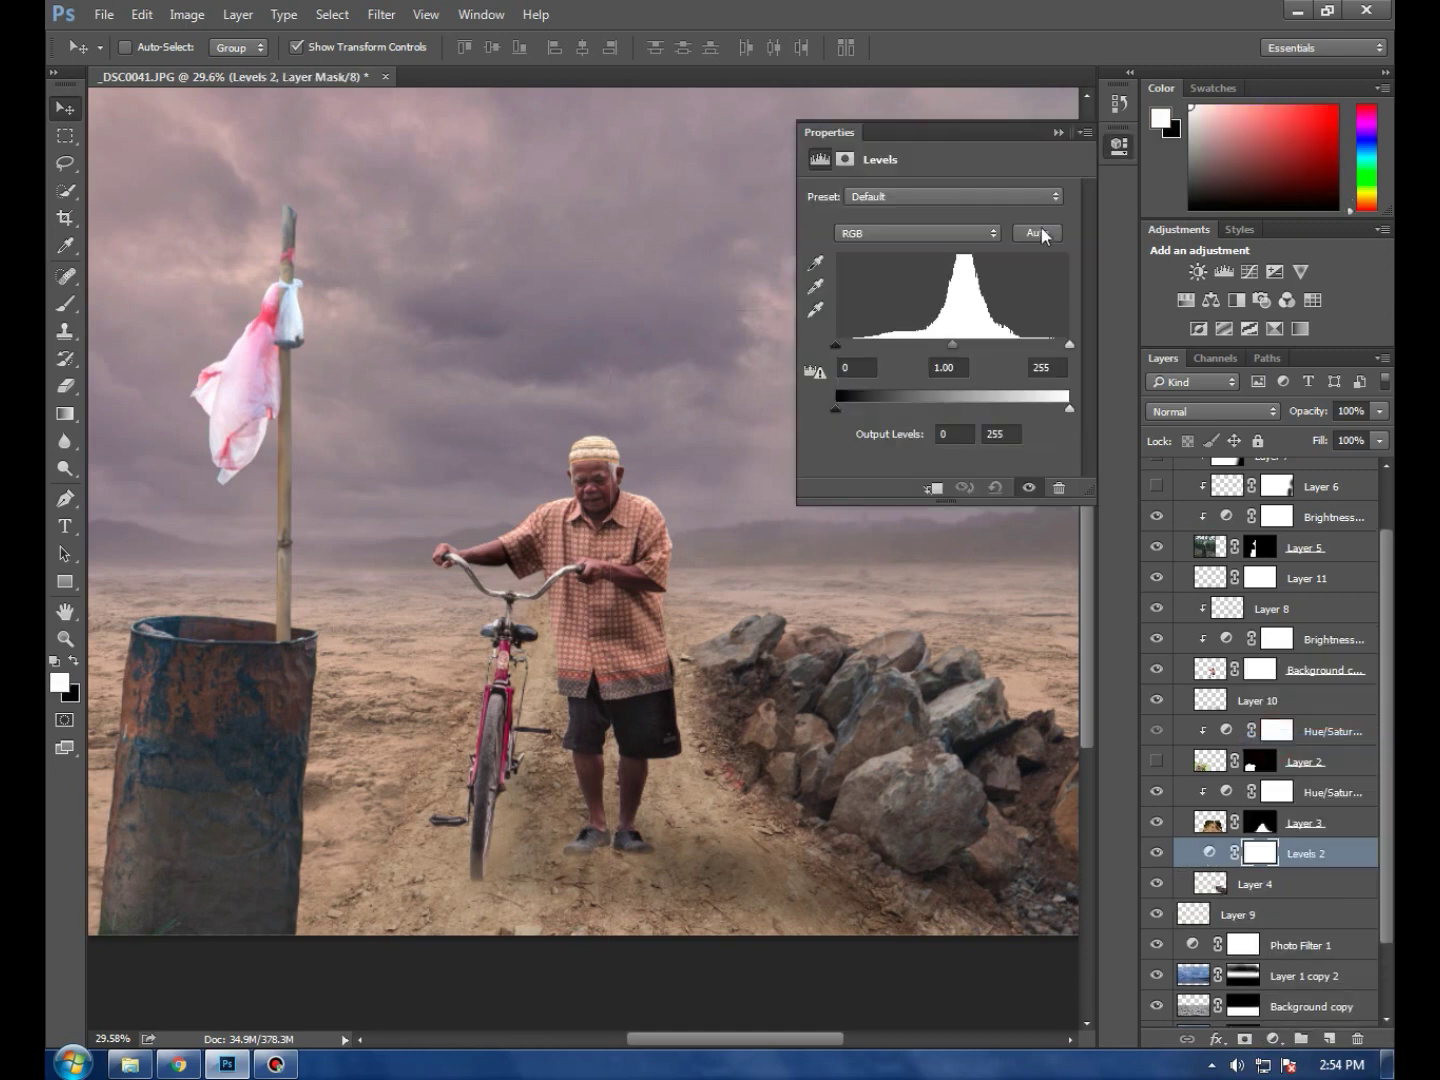
pyautogui.click(1052, 134)
pyautogui.rightClick(1298, 854)
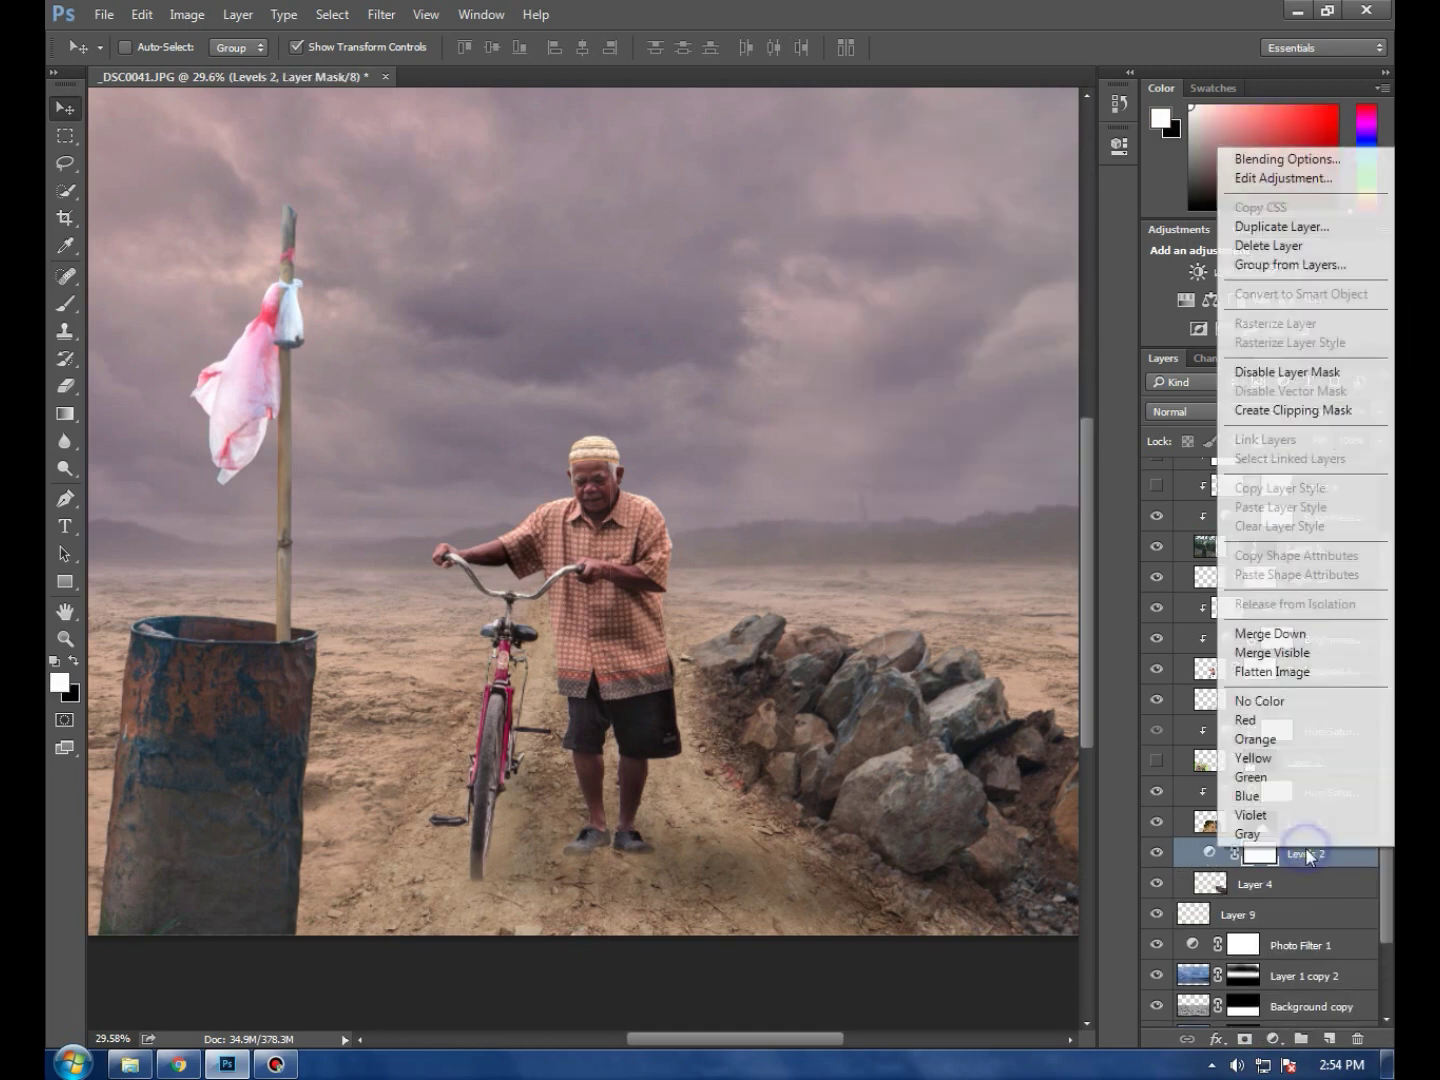
pyautogui.click(1268, 245)
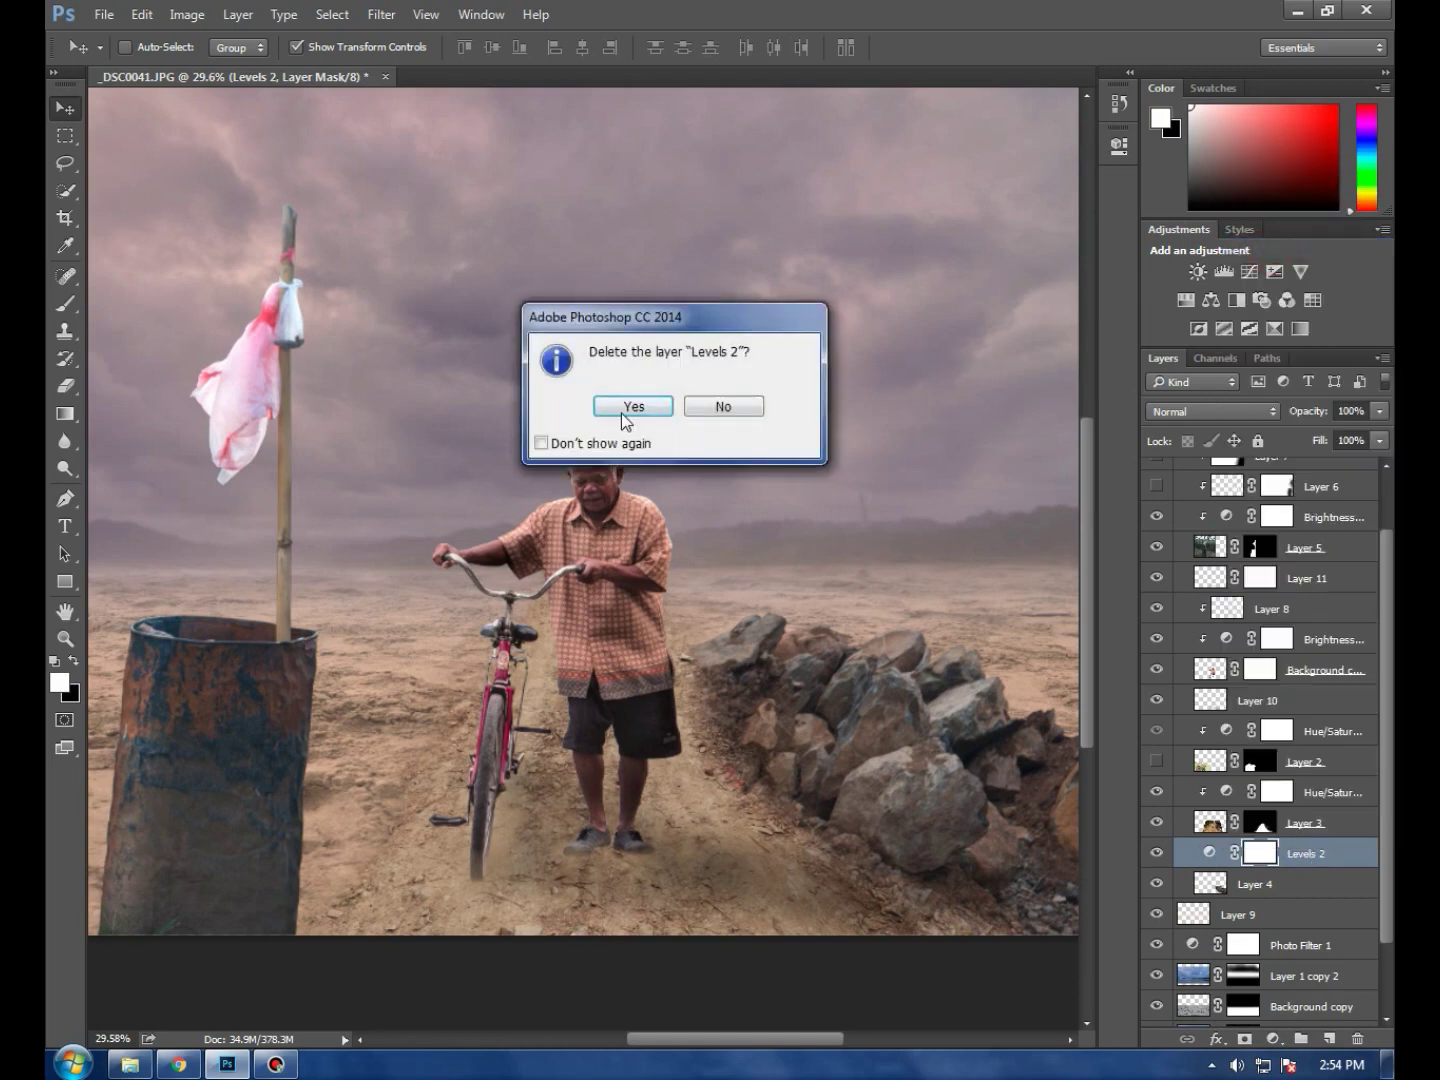
pyautogui.click(623, 402)
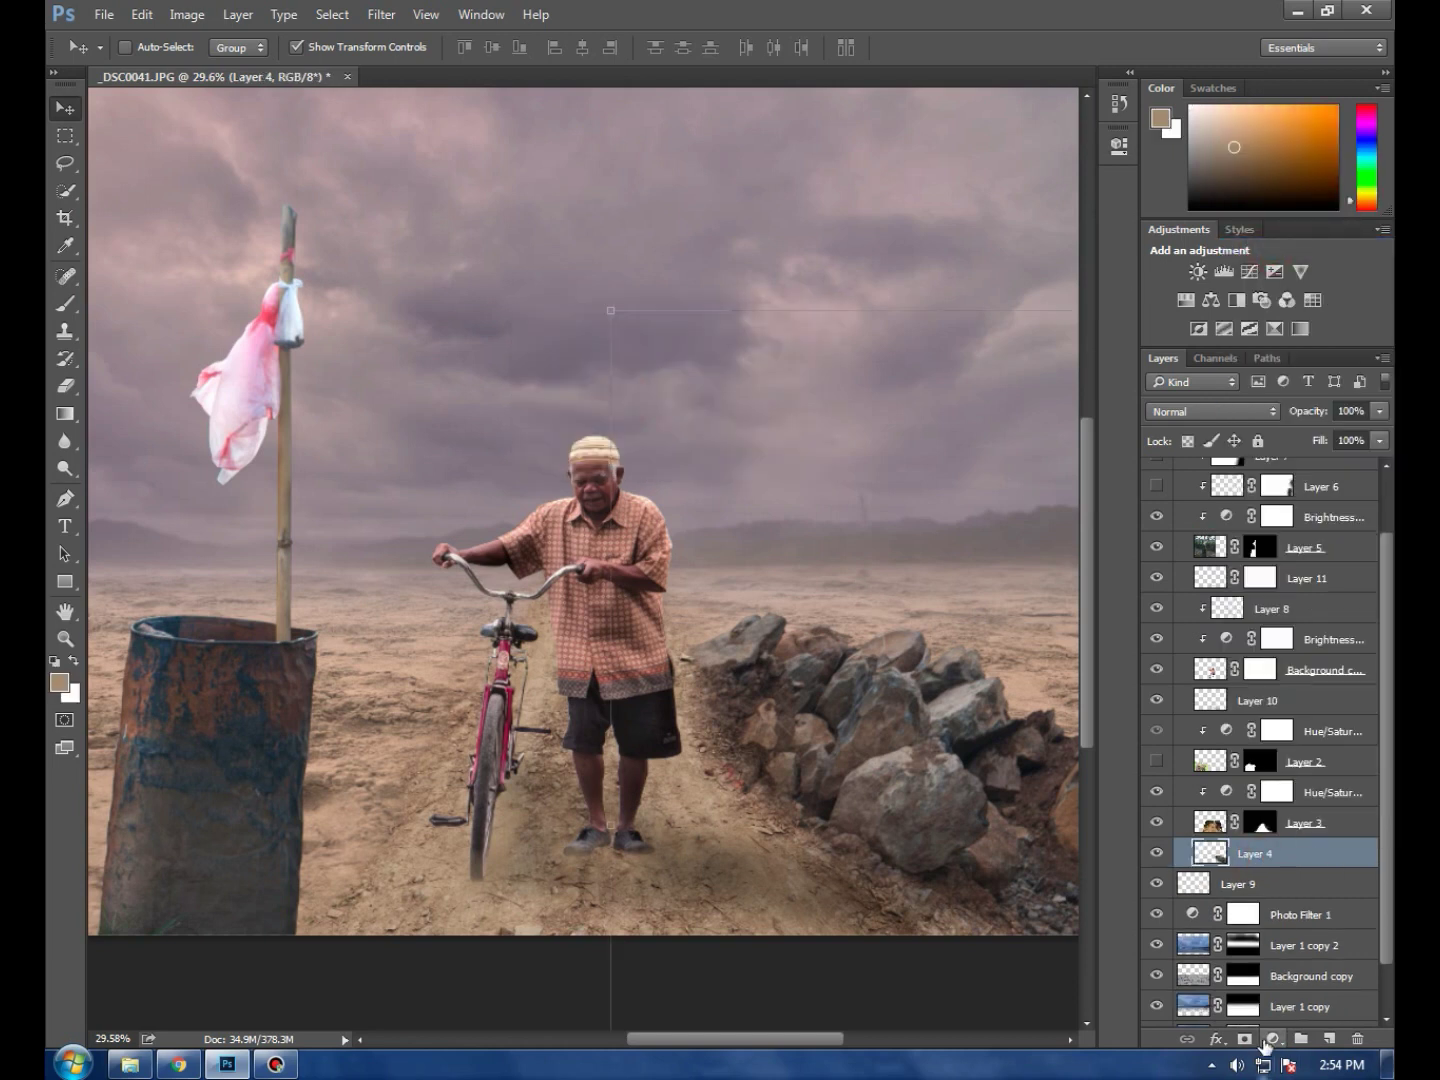
# Add a warming Photo Filter clipped to the rock wall (Layer 4) at 33% density
pyautogui.click(1273, 1039)
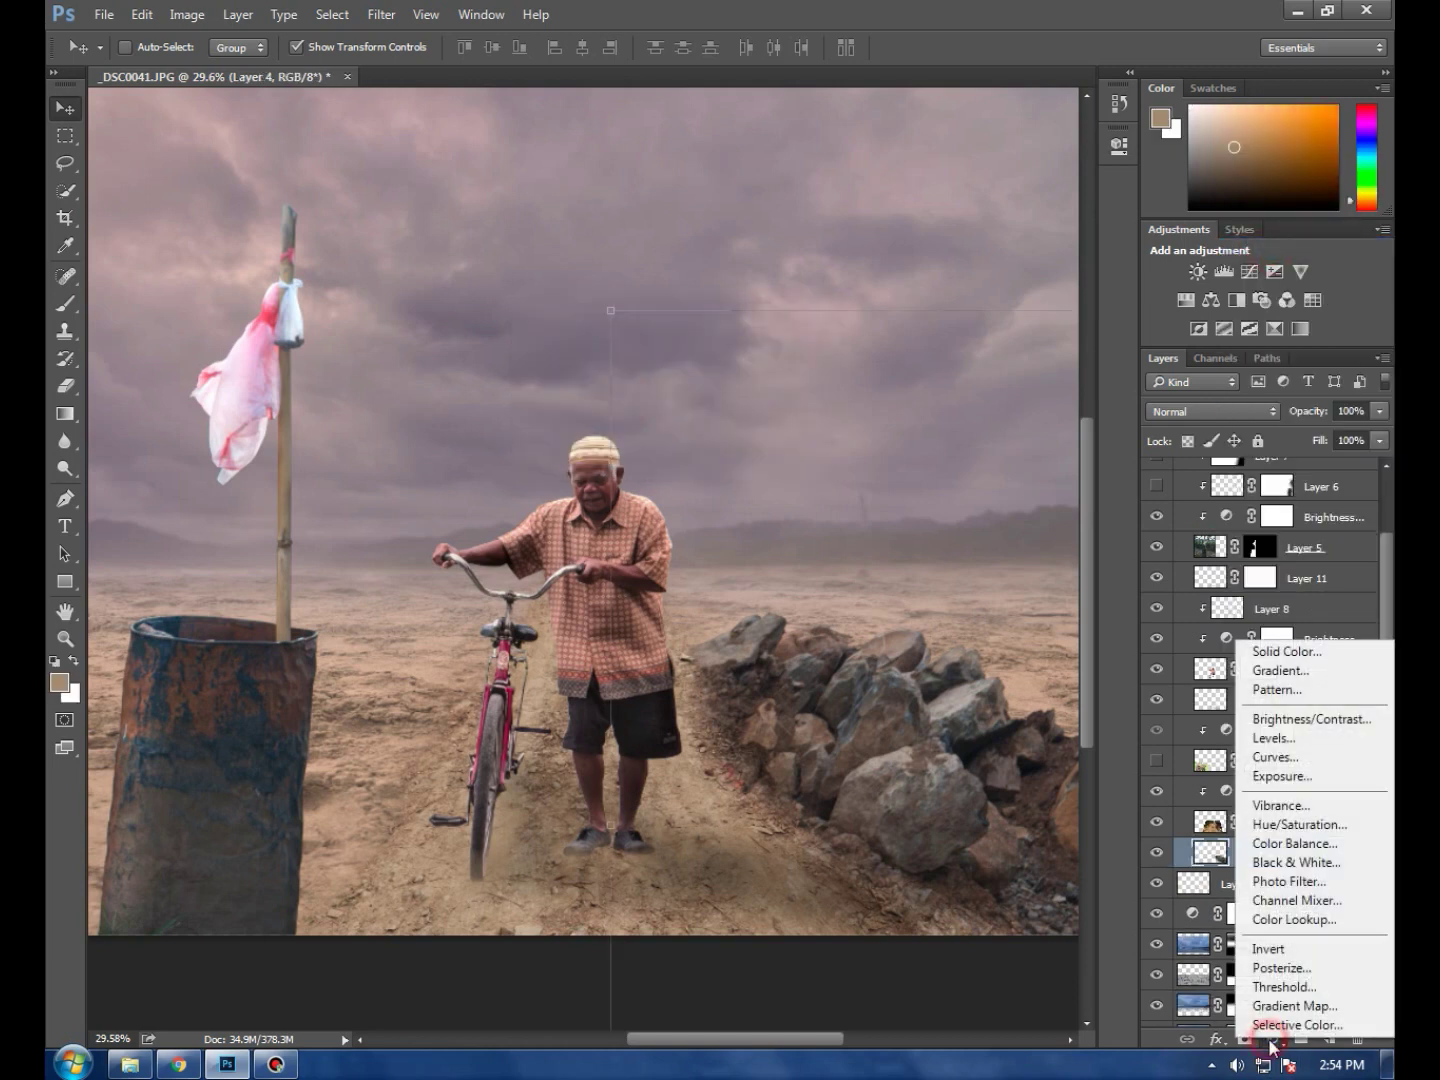
pyautogui.click(1290, 881)
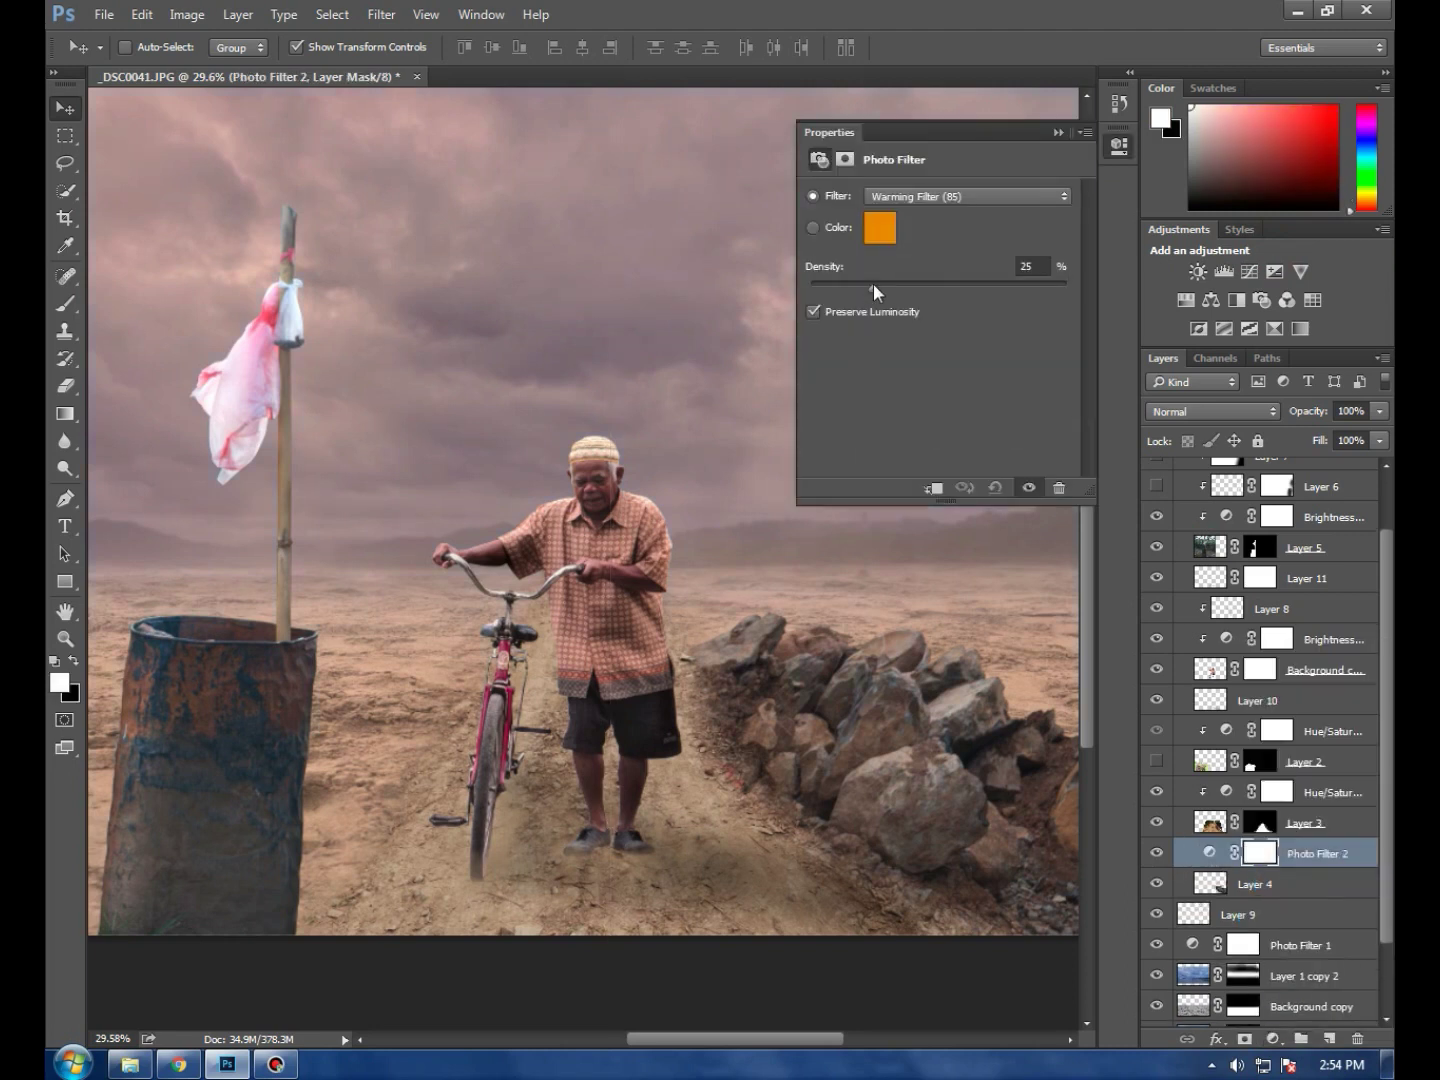
pyautogui.click(933, 488)
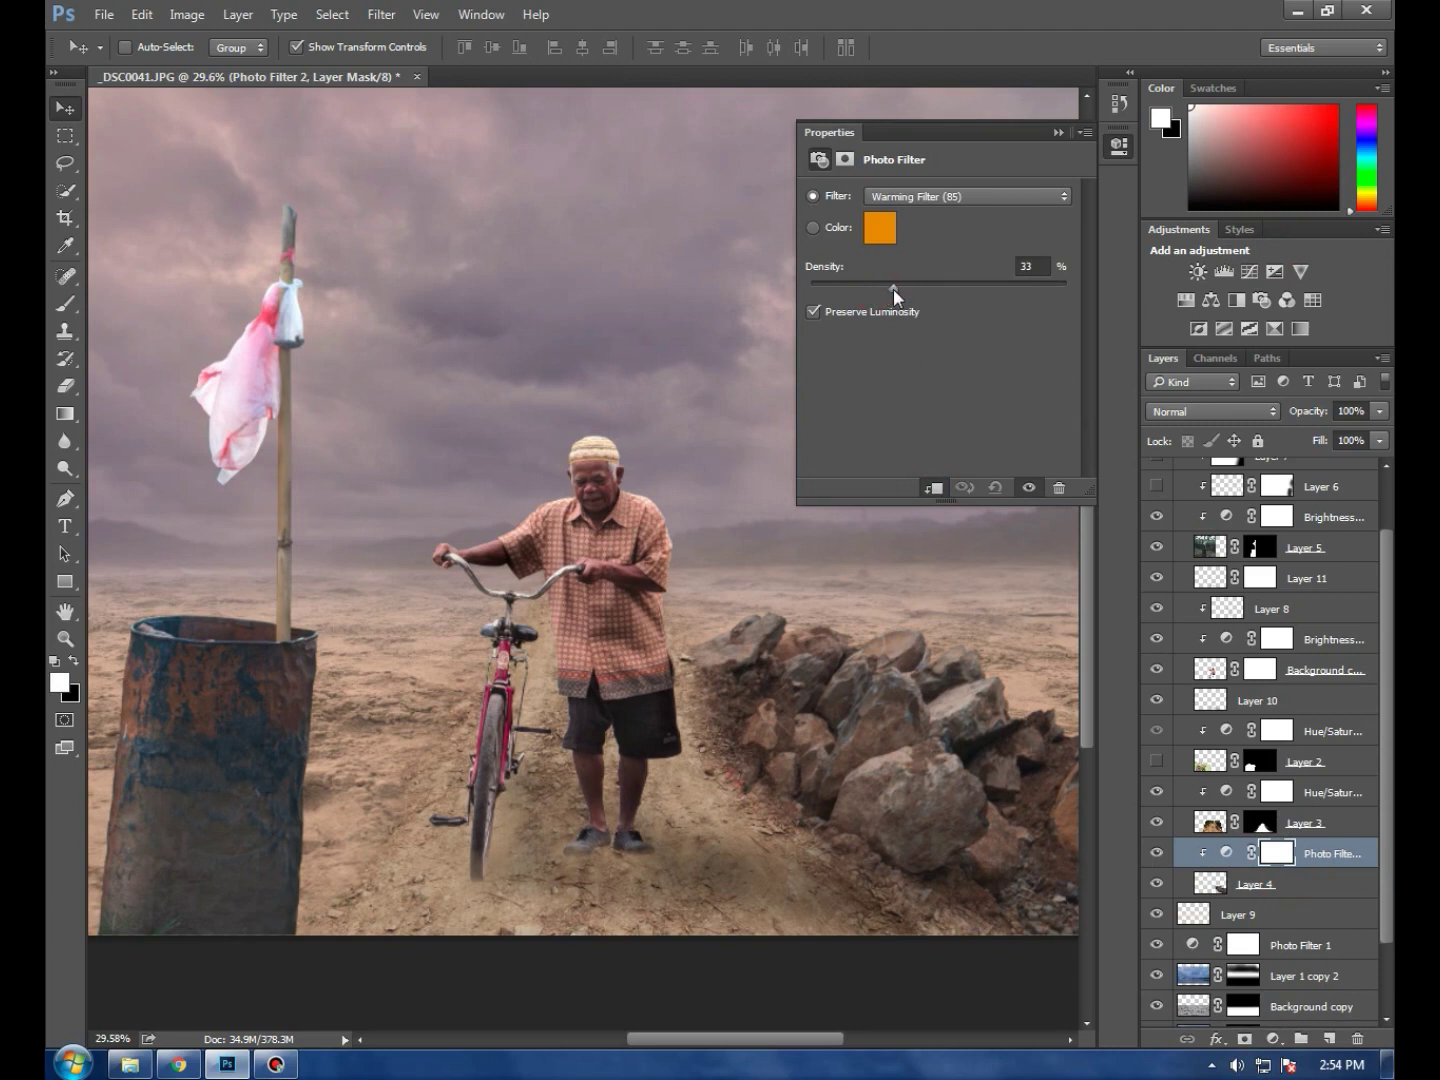
pyautogui.click(1056, 131)
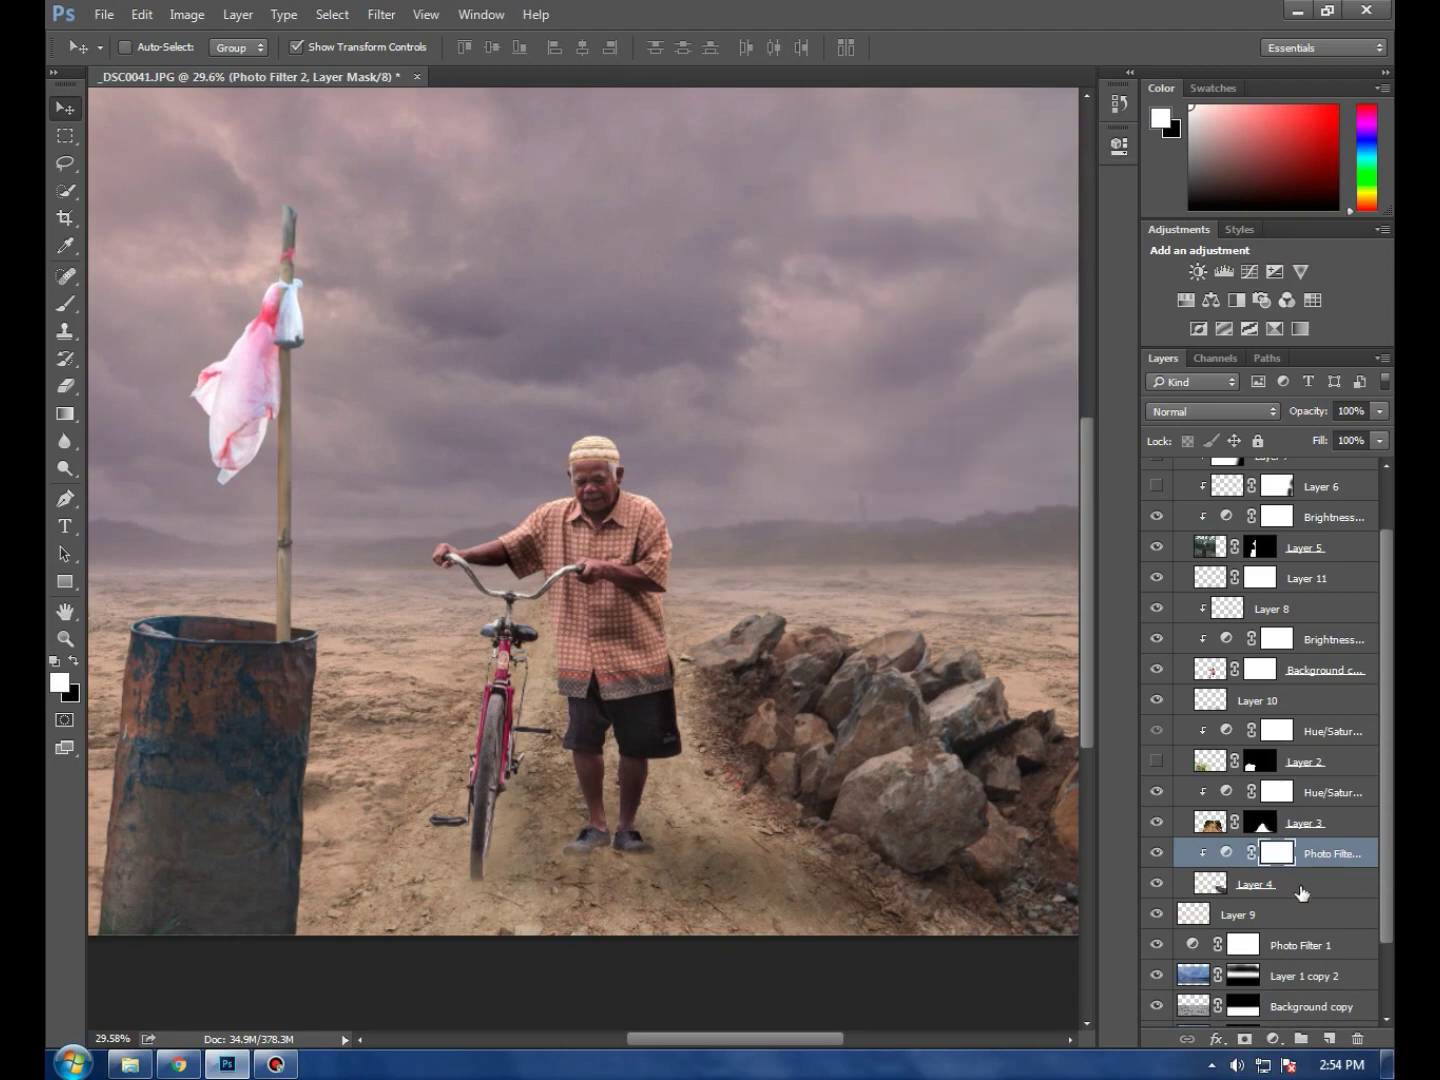
# Add a second warming Photo Filter adjustment above Layer 5
pyautogui.click(1338, 540)
pyautogui.scroll(2, 1340, 590)
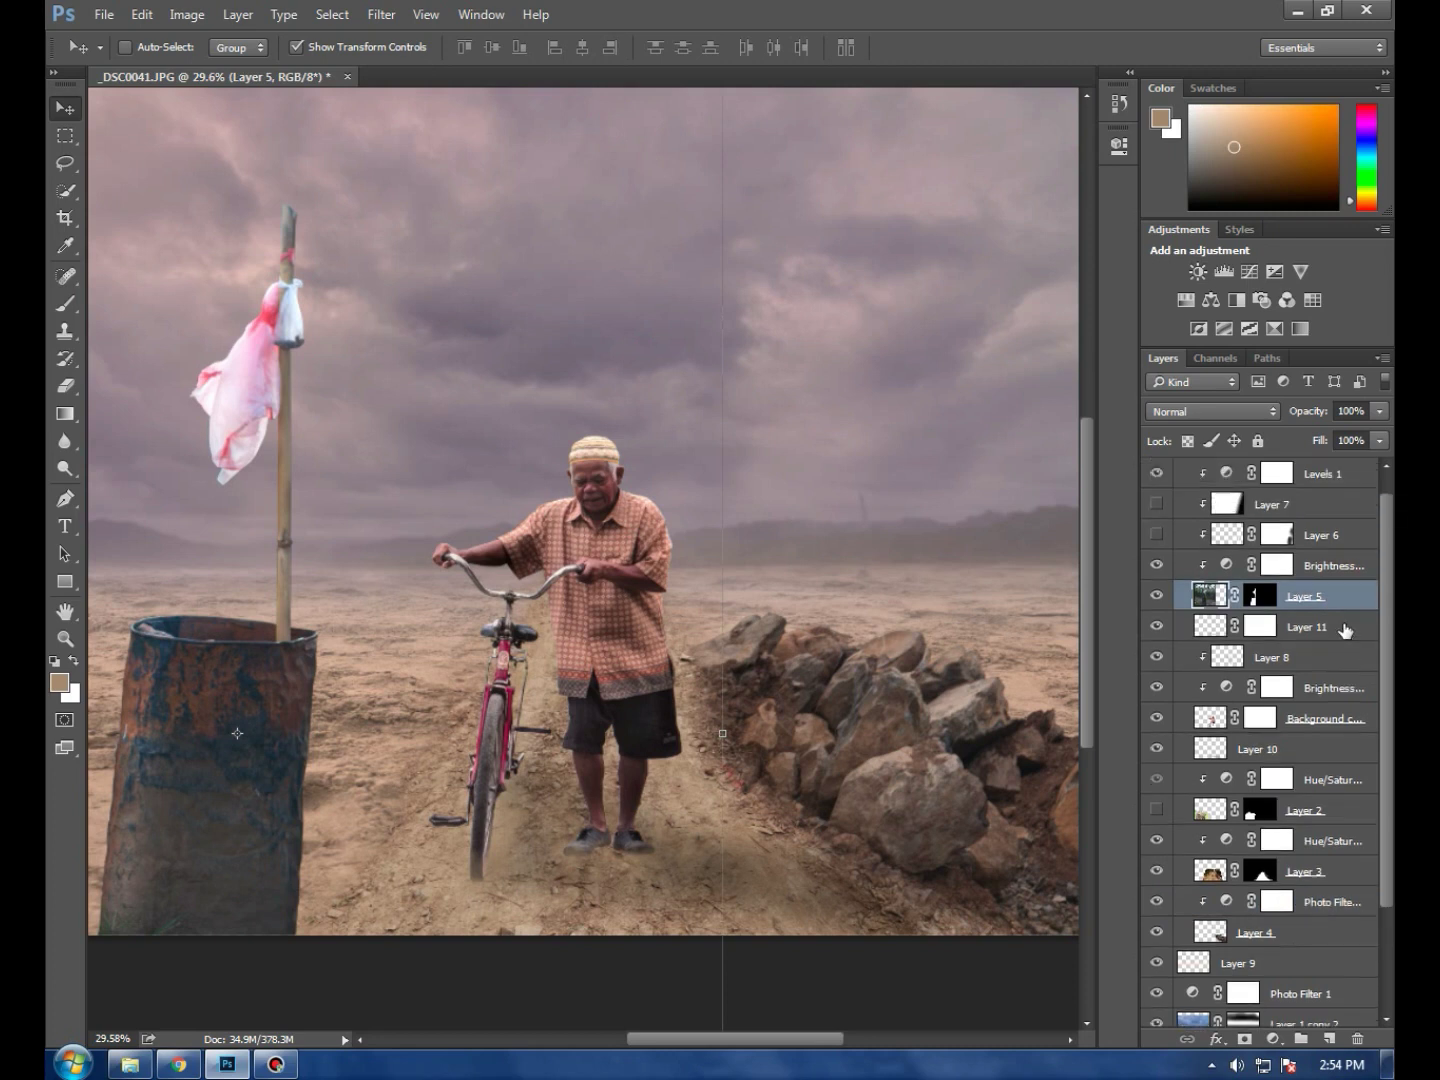
pyautogui.scroll(1, 1345, 630)
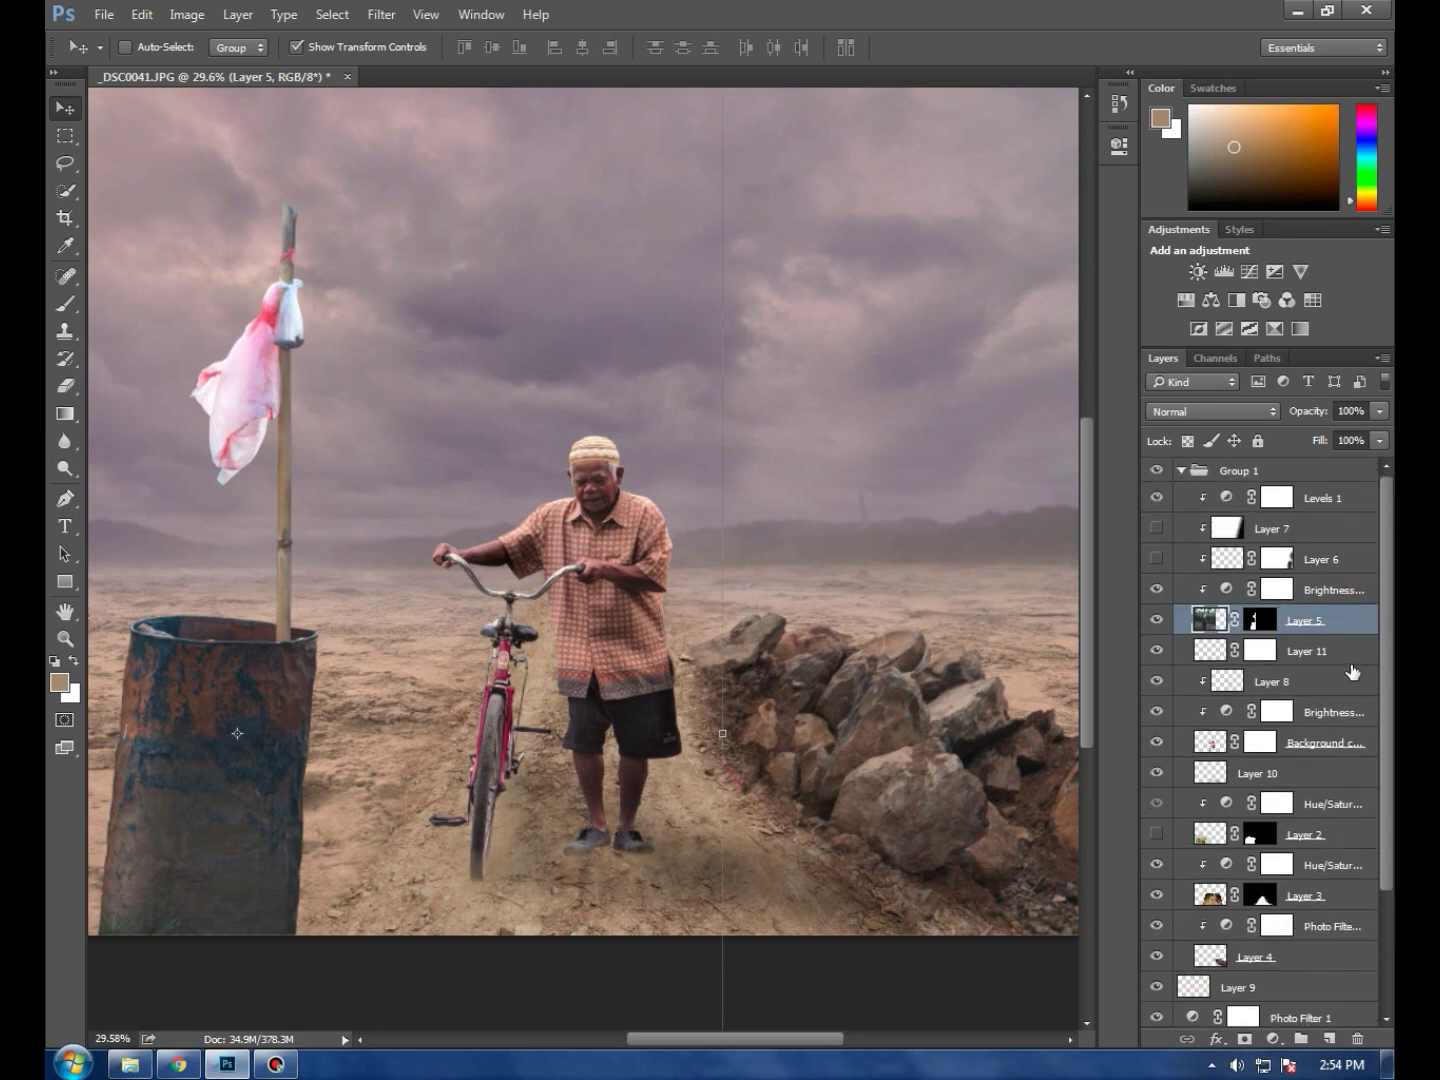
pyautogui.click(1273, 1039)
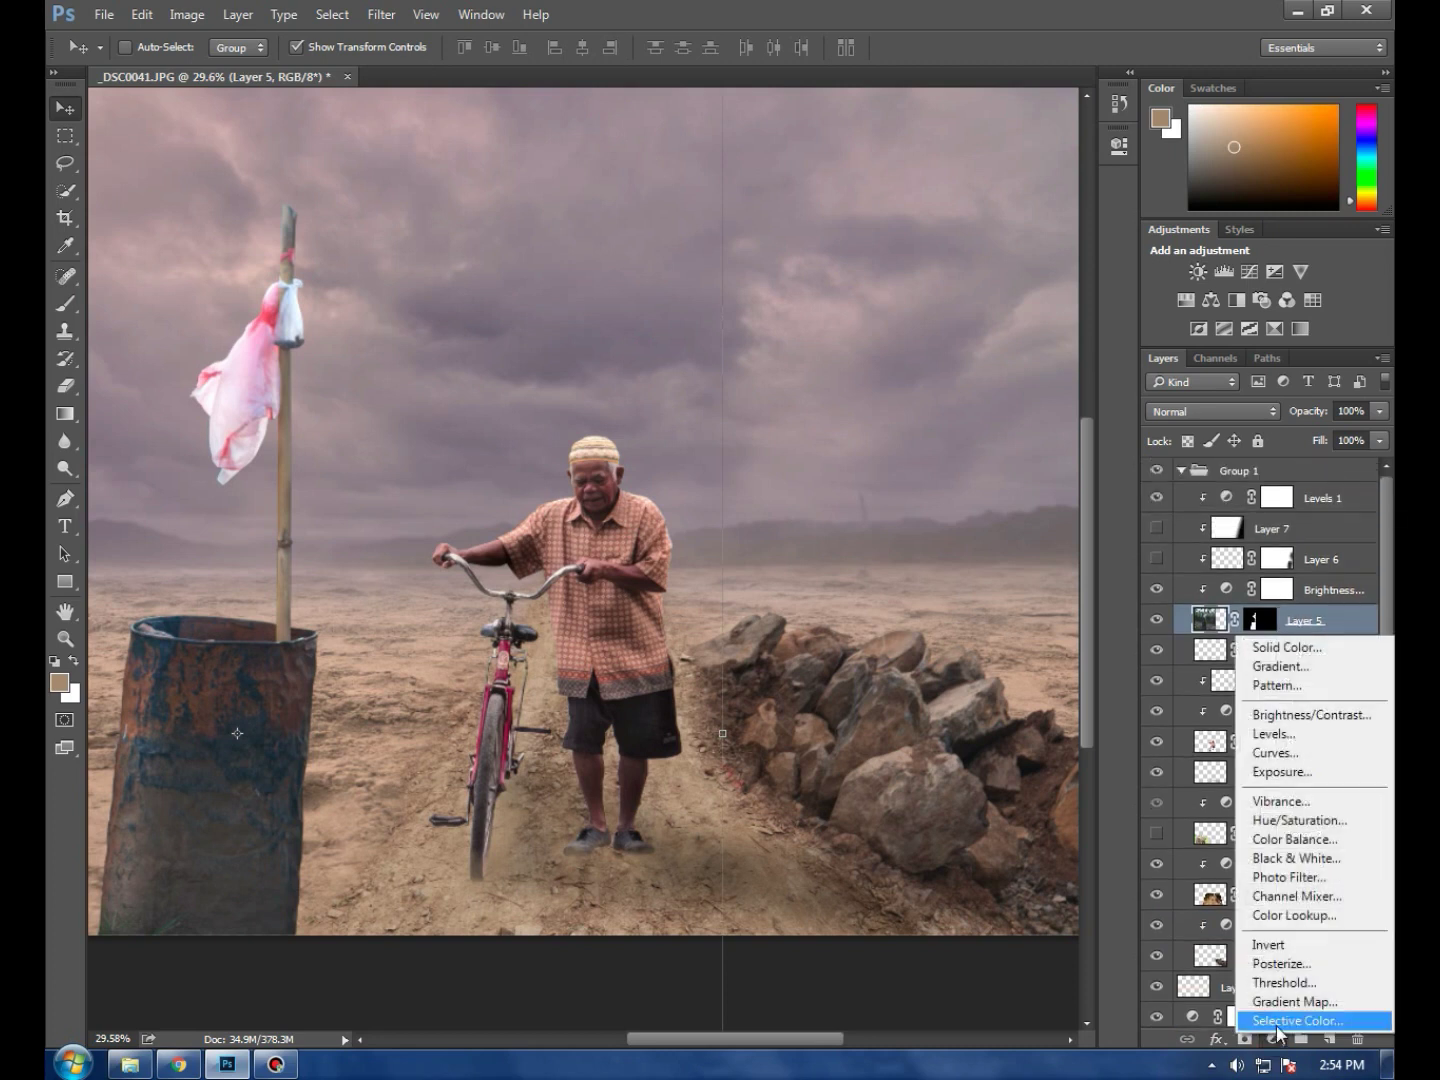
pyautogui.click(1282, 877)
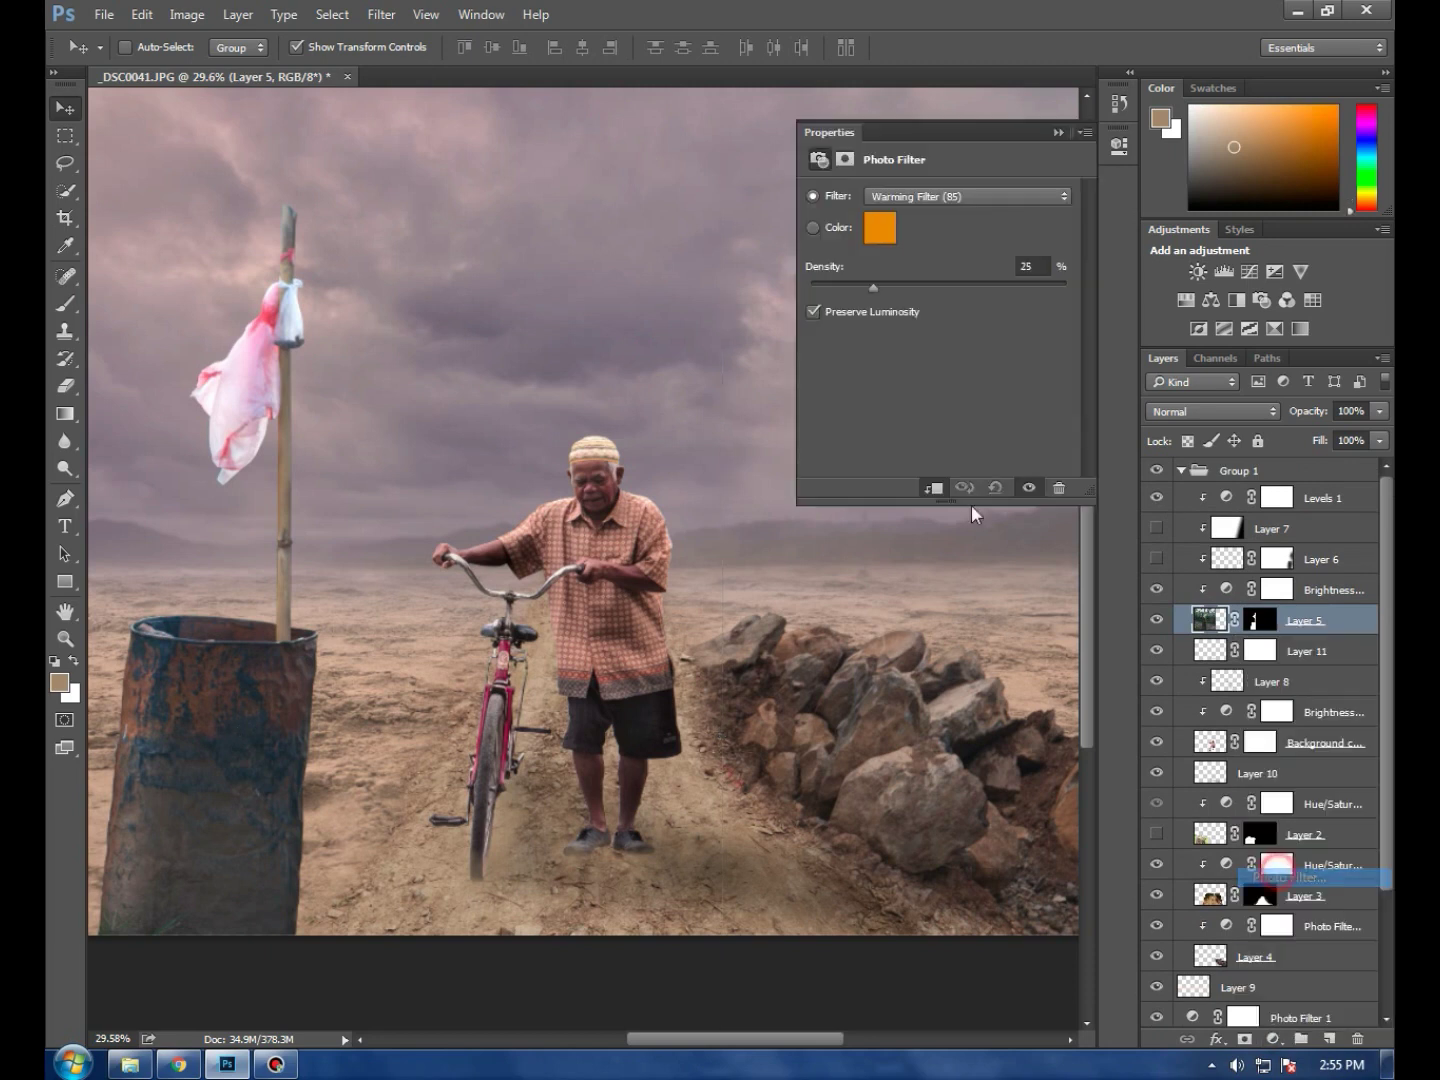
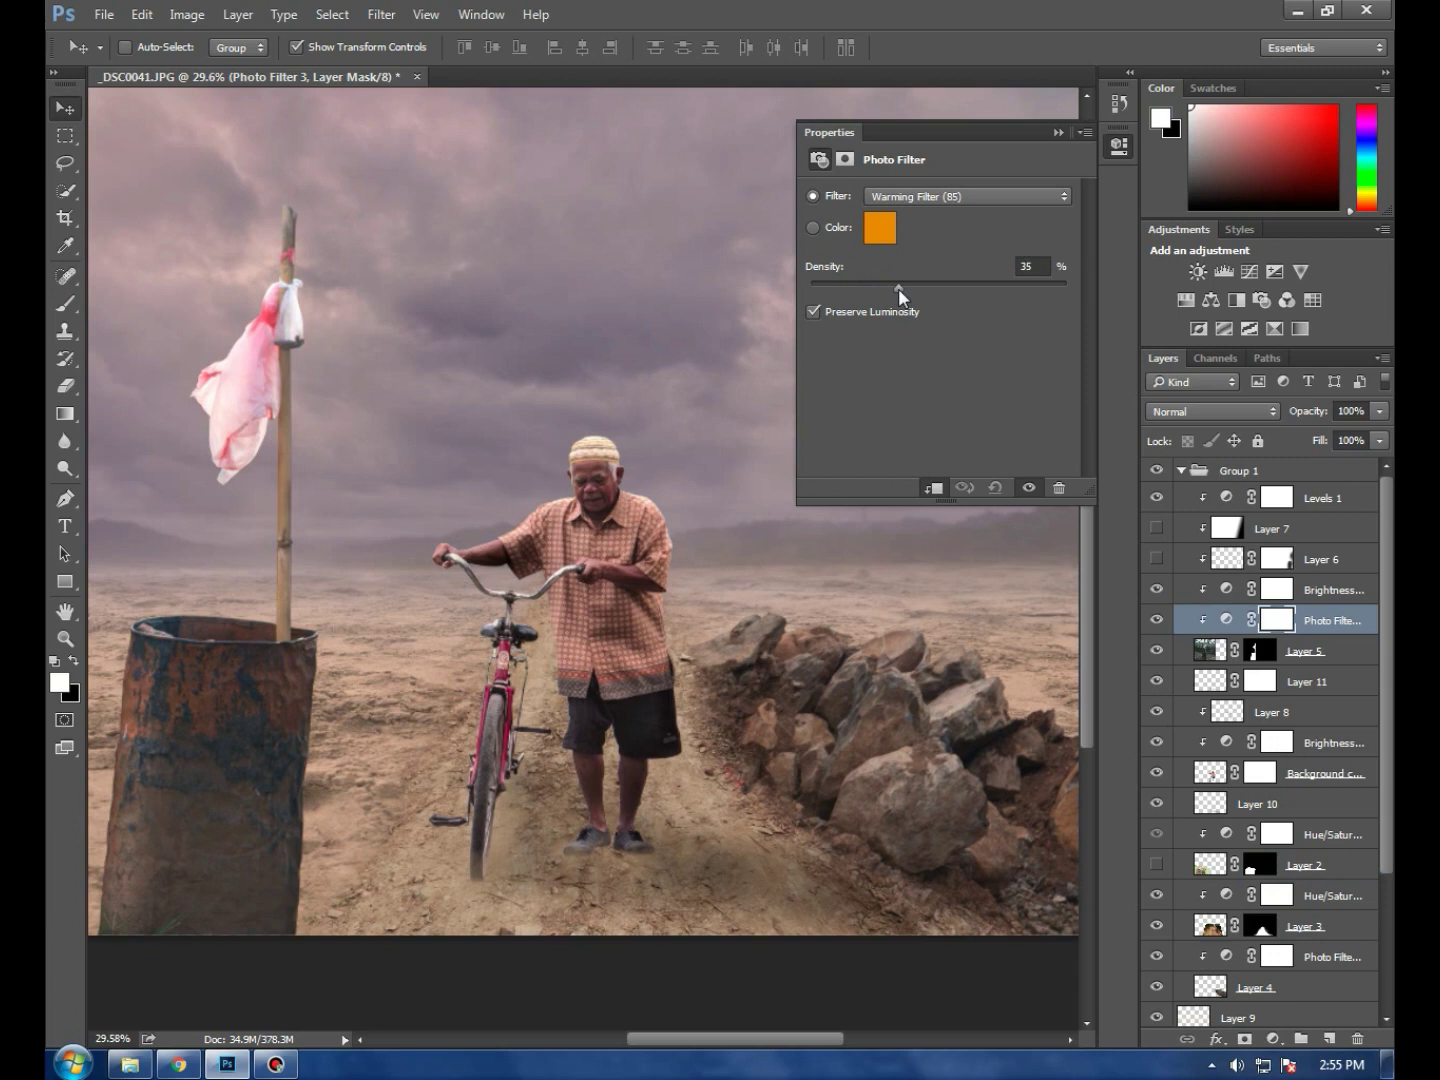
# Collapse the Photo Filter properties and zoom out and in to review the whole composite
pyautogui.click(1057, 133)
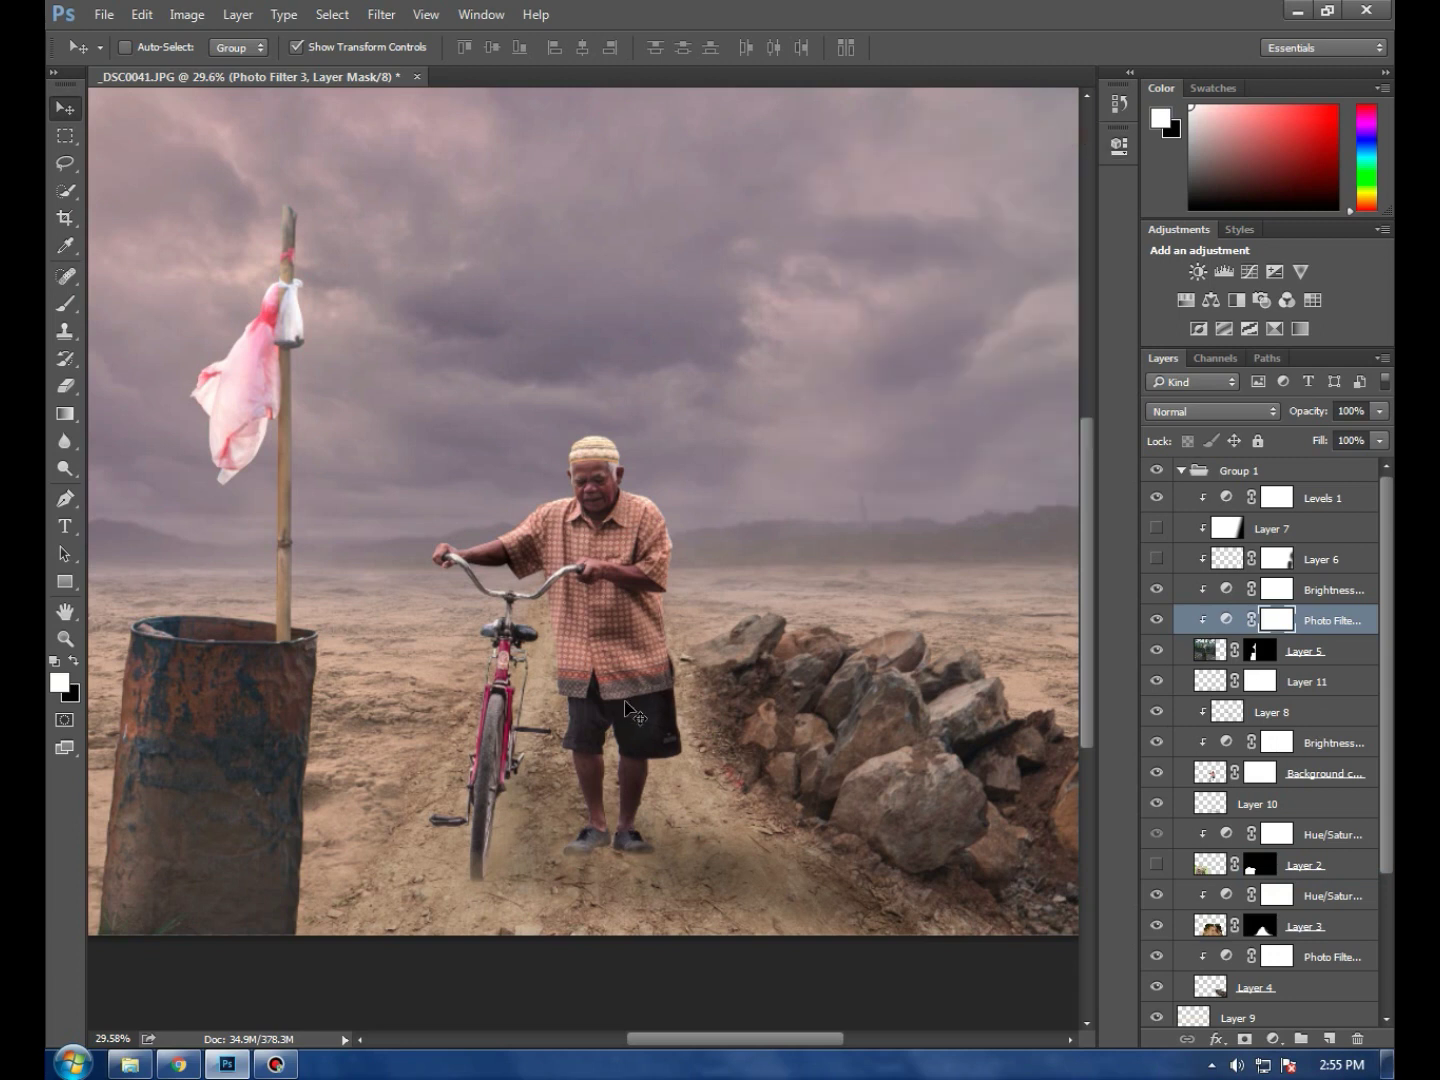
pyautogui.scroll(-2, 668, 686)
pyautogui.scroll(-2, 675, 667)
pyautogui.scroll(1, 668, 596)
pyautogui.scroll(-1, 667, 587)
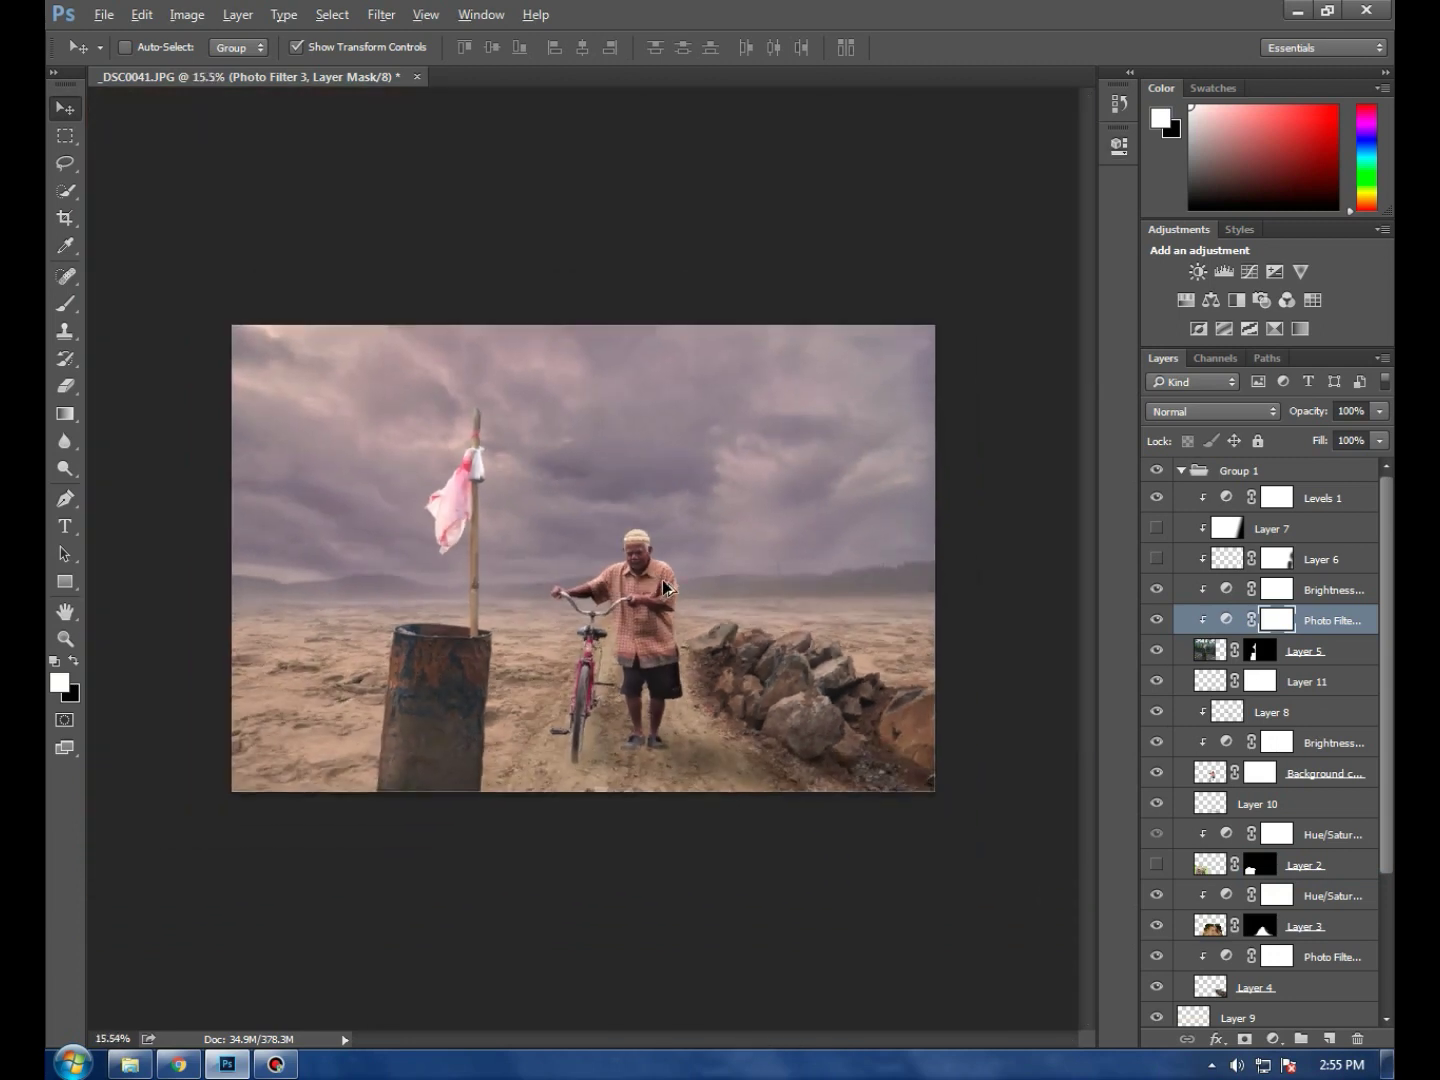
pyautogui.scroll(1, 664, 587)
pyautogui.scroll(-2, 664, 523)
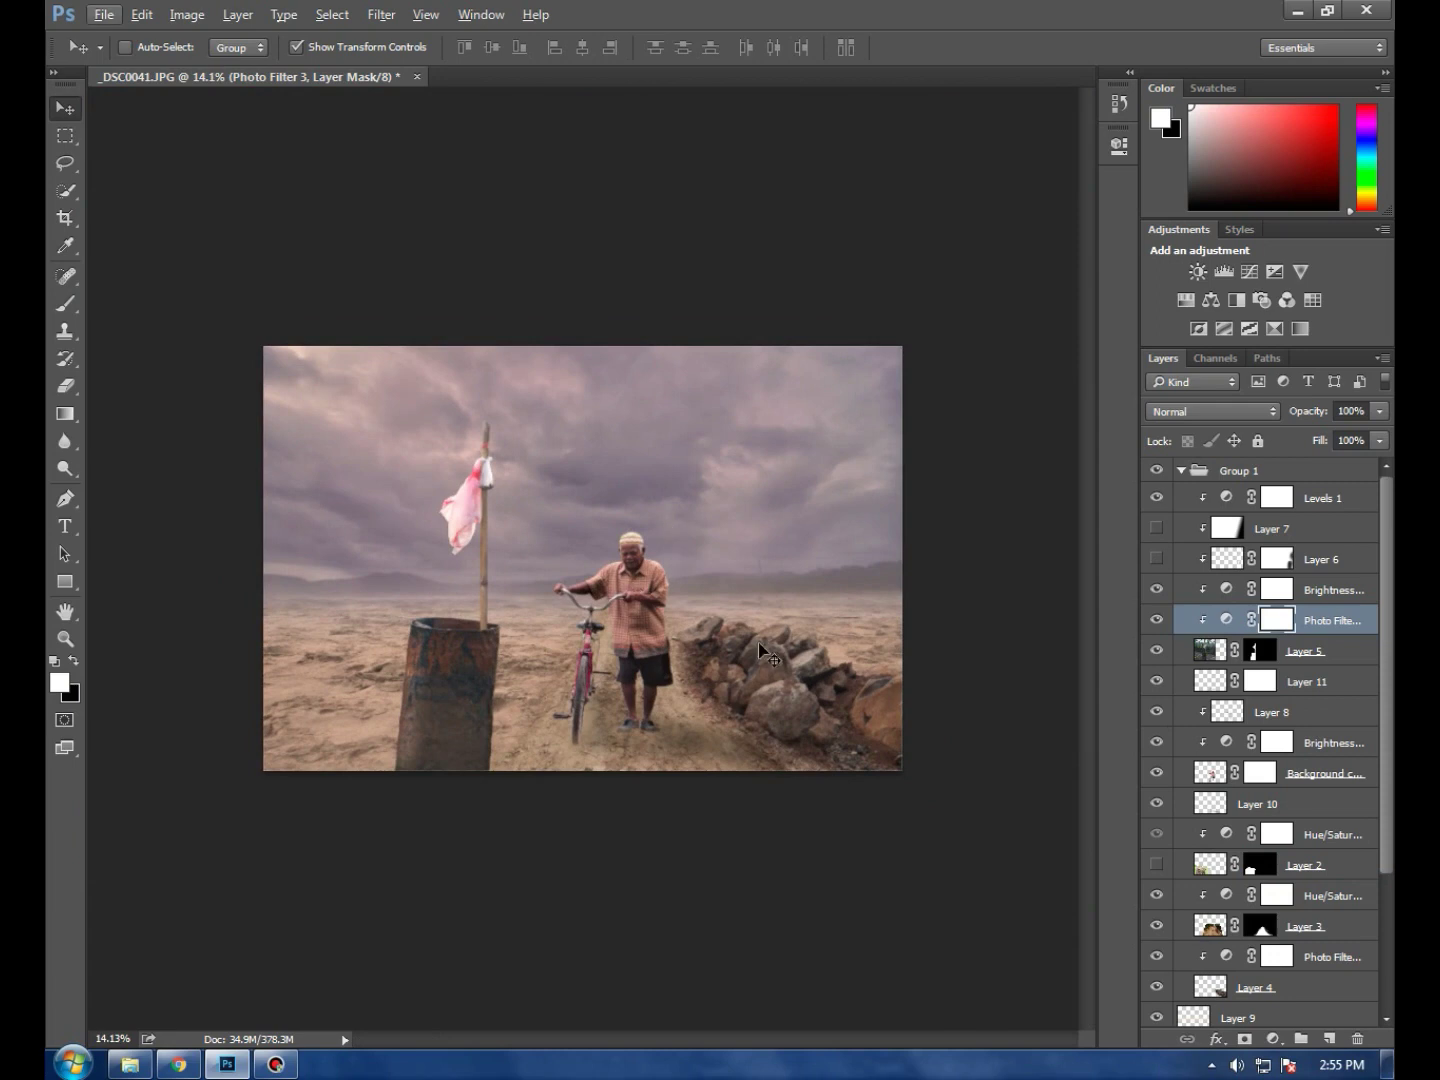
pyautogui.scroll(1, 685, 566)
pyautogui.scroll(2, 695, 560)
pyautogui.scroll(1, 705, 565)
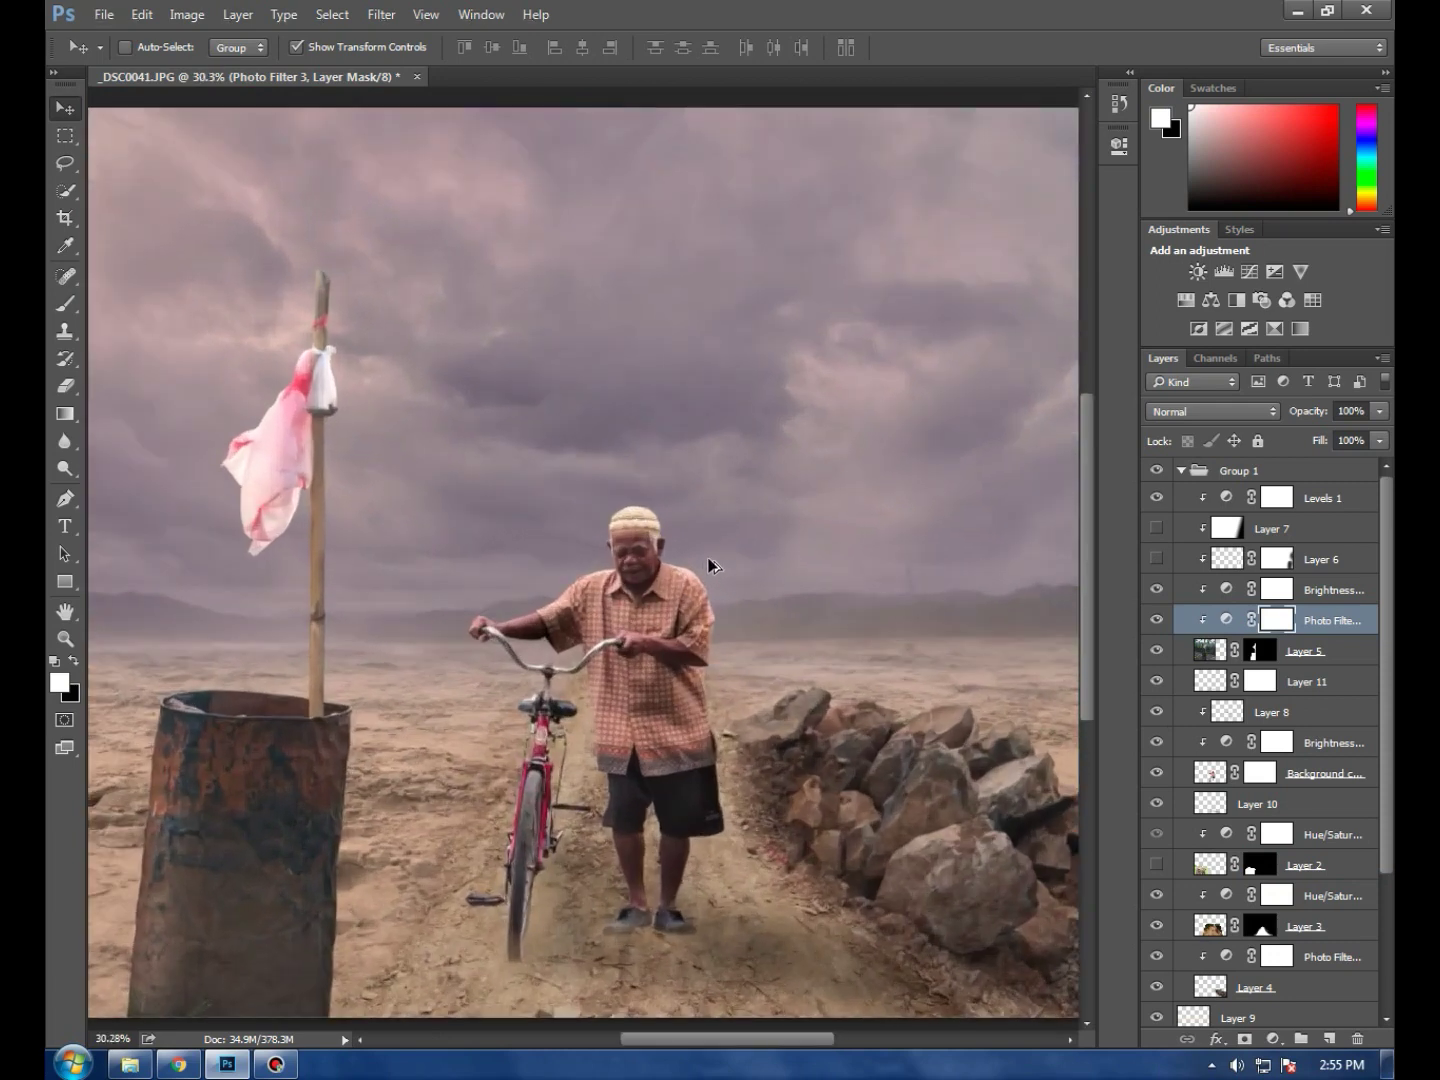
pyautogui.scroll(-1, 712, 565)
pyautogui.scroll(2, 711, 568)
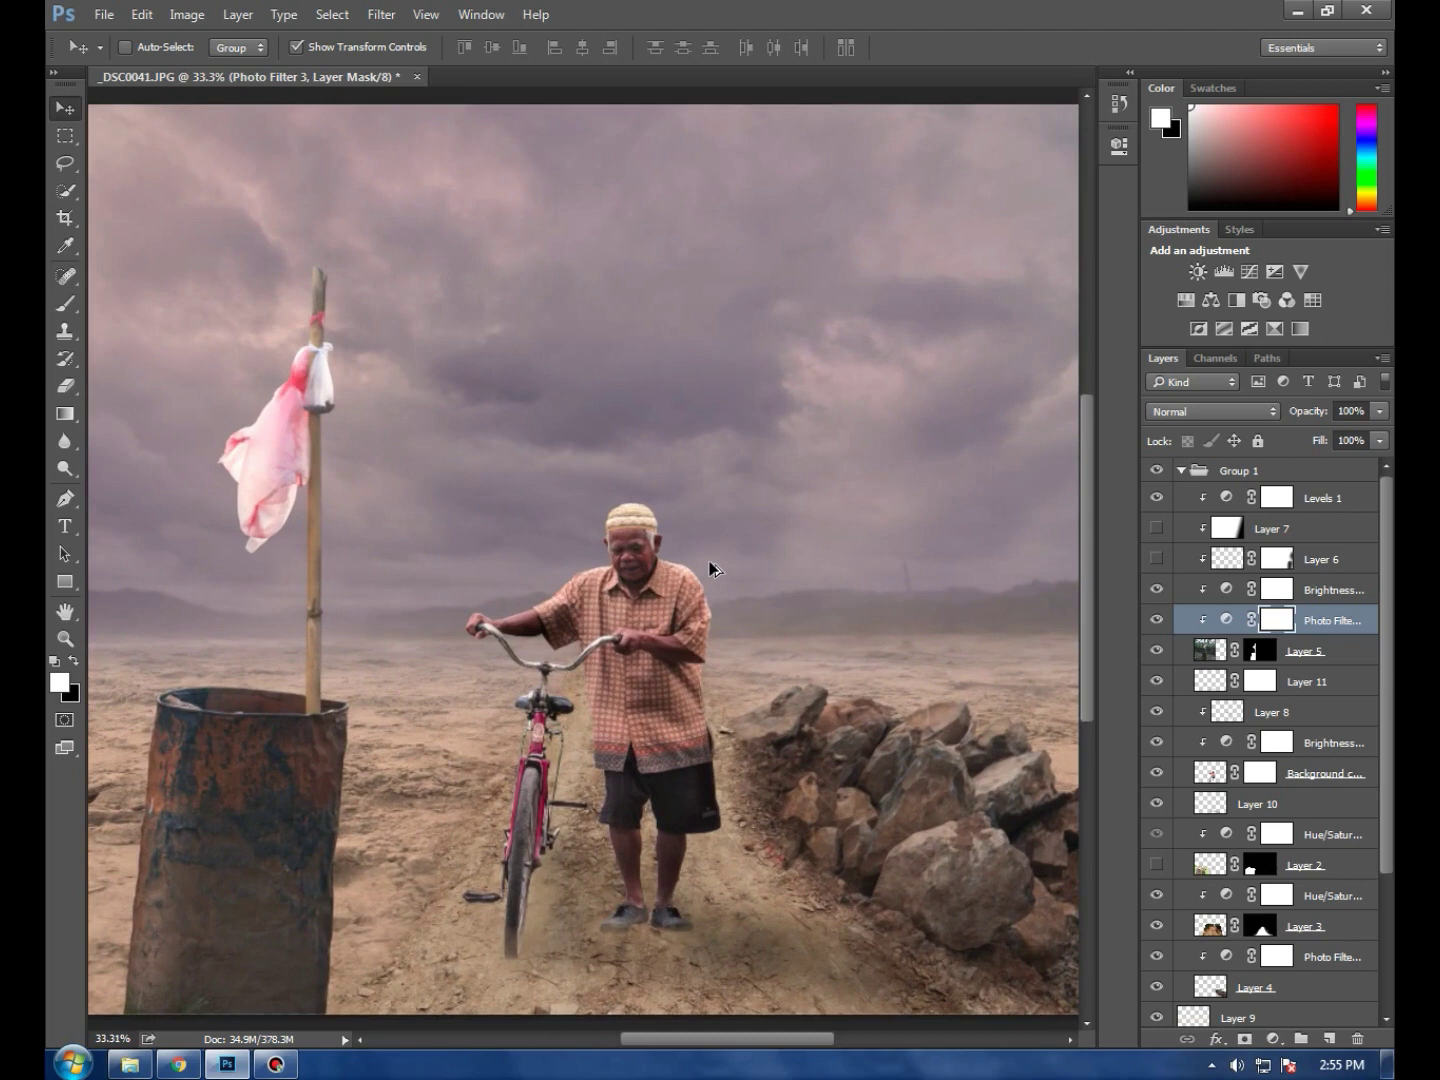
pyautogui.scroll(-2, 711, 570)
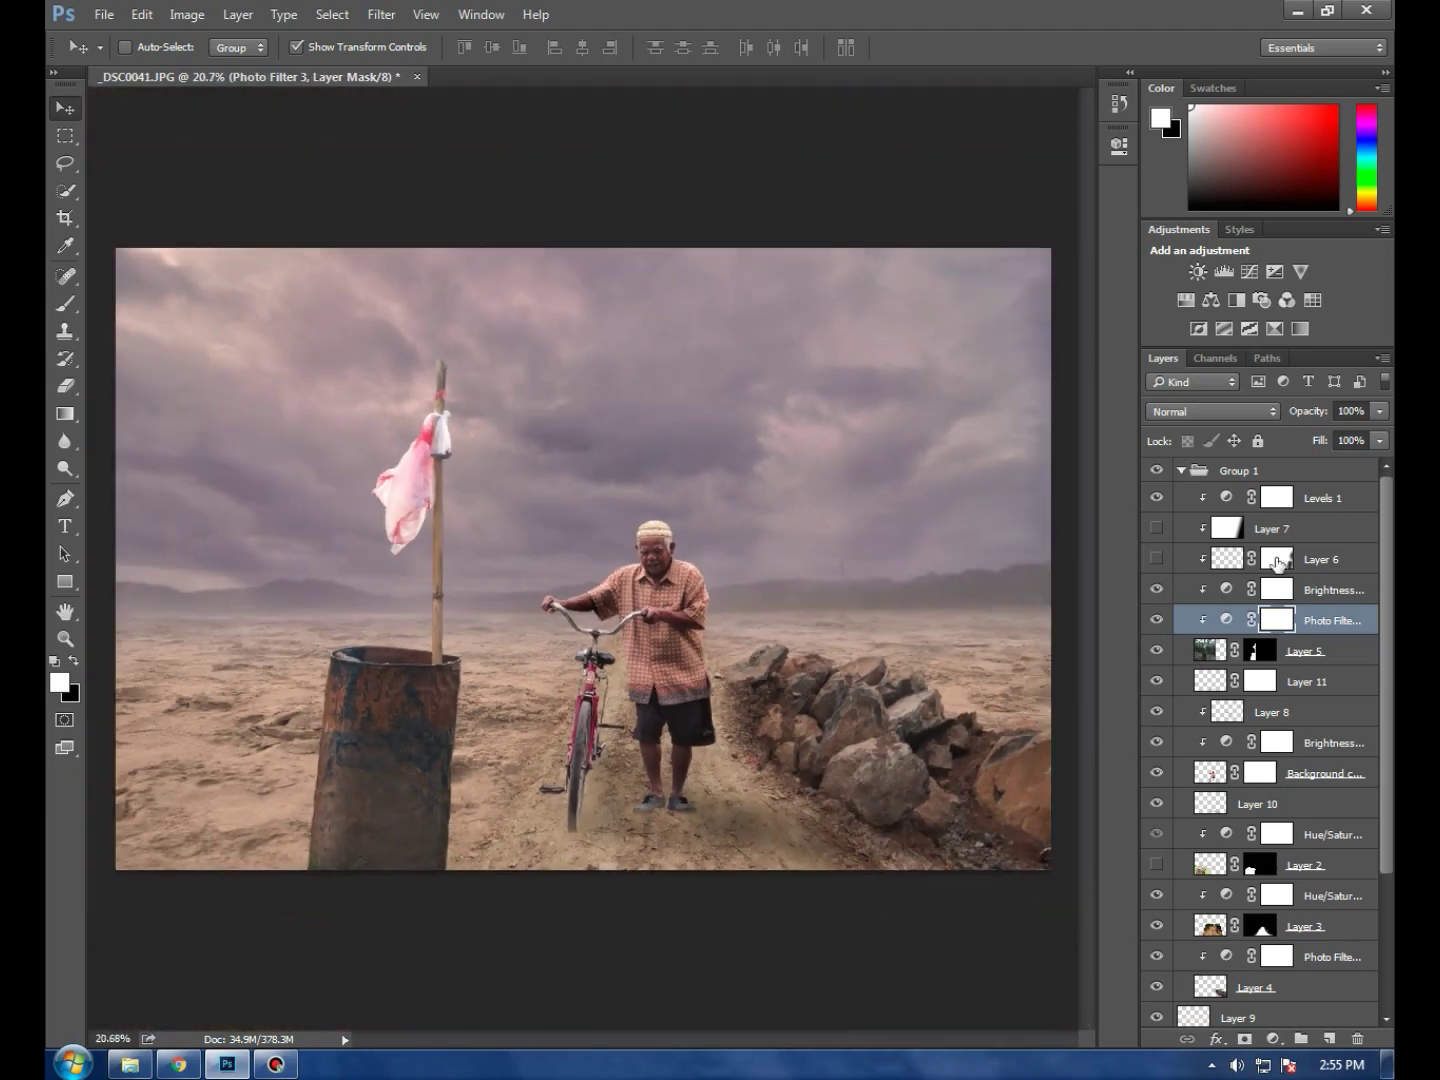
# Collapse Group 1, add a new empty layer above it, and pick a light orange foreground colour
pyautogui.click(1183, 471)
pyautogui.click(1329, 1038)
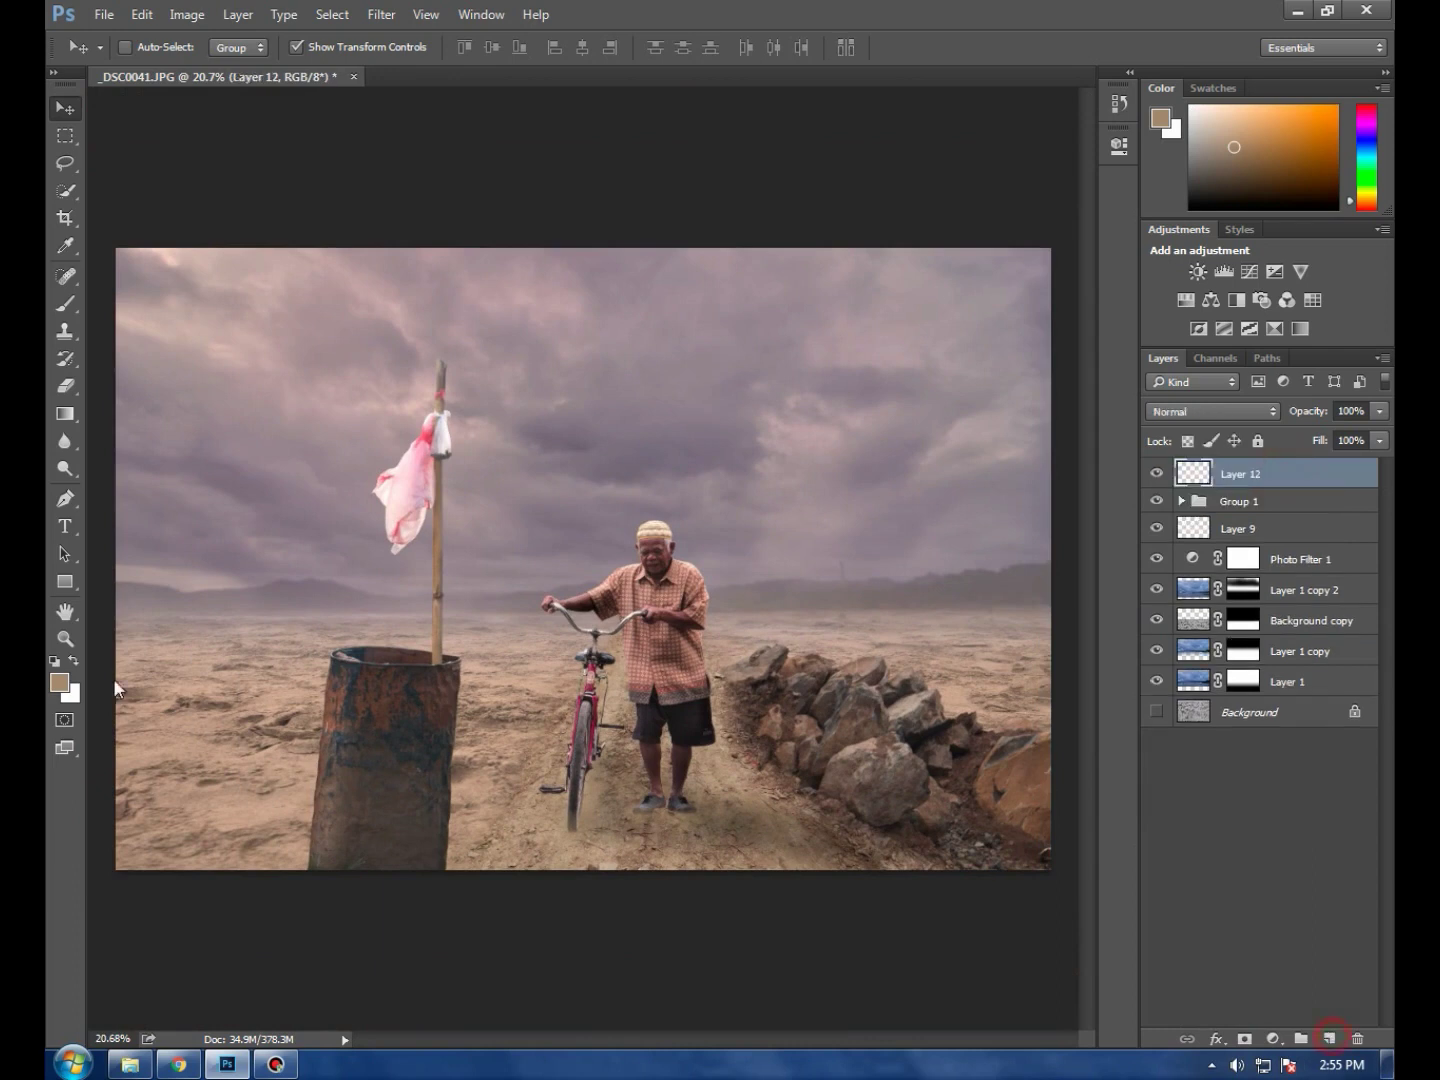
pyautogui.click(58, 684)
pyautogui.moveTo(530, 370)
pyautogui.mouseDown()
pyautogui.moveTo(548, 318)
pyautogui.moveTo(621, 276)
pyautogui.mouseUp()
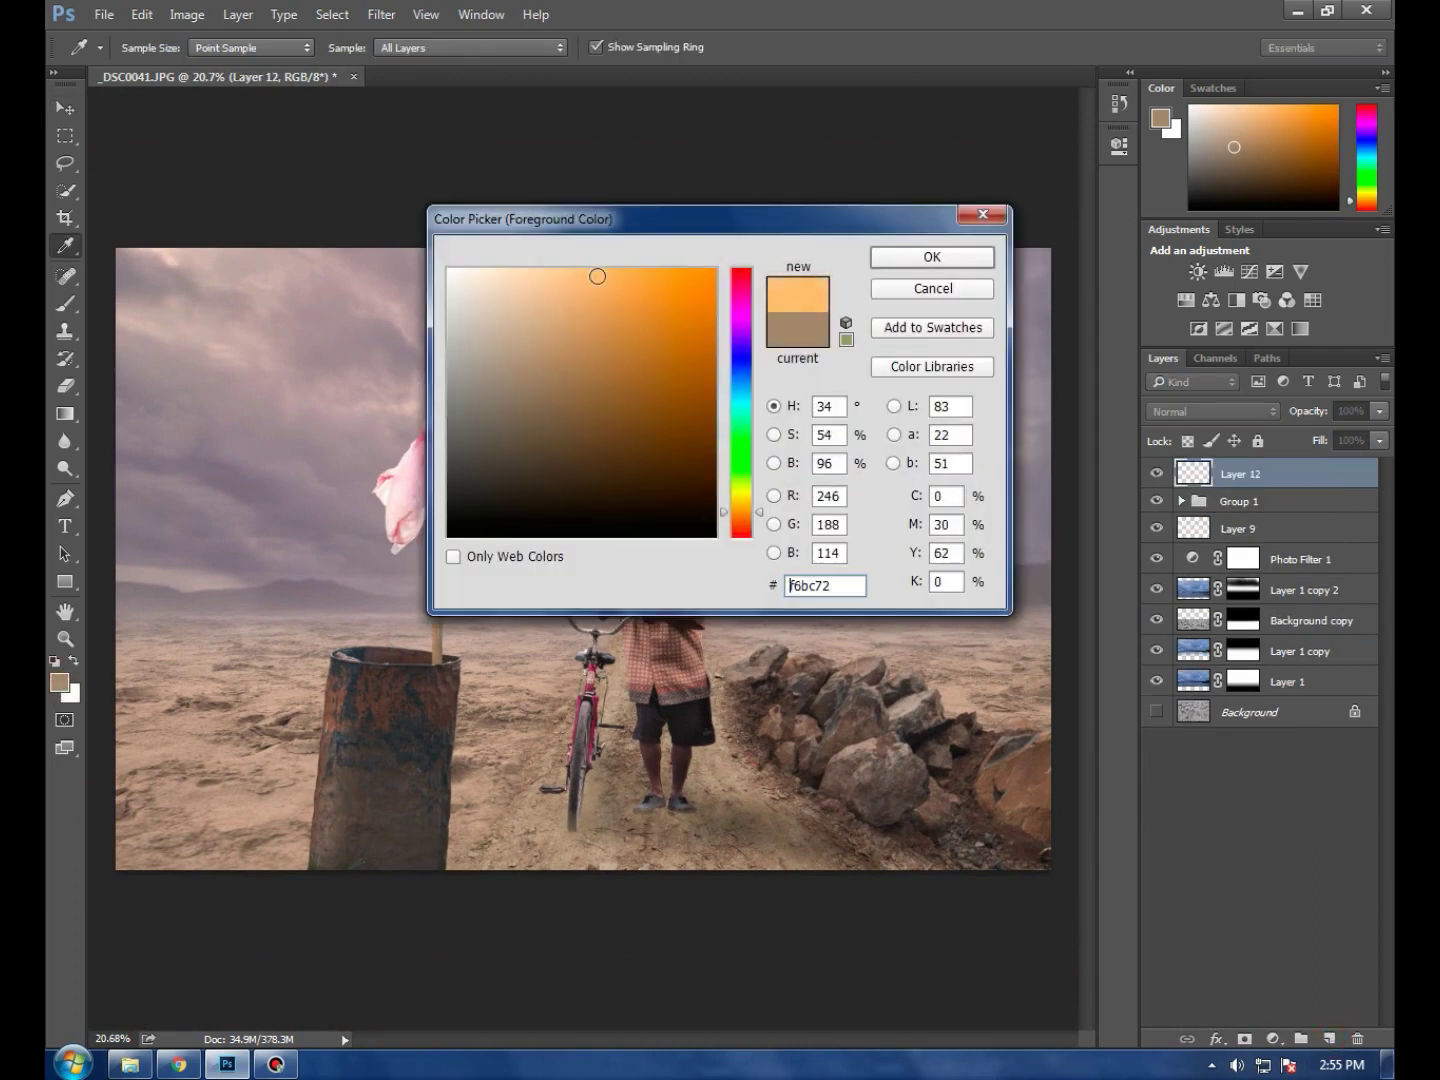
pyautogui.click(910, 258)
# Paint an orange glow over the top-left sky with a large soft 200 px brush
pyautogui.press('v')
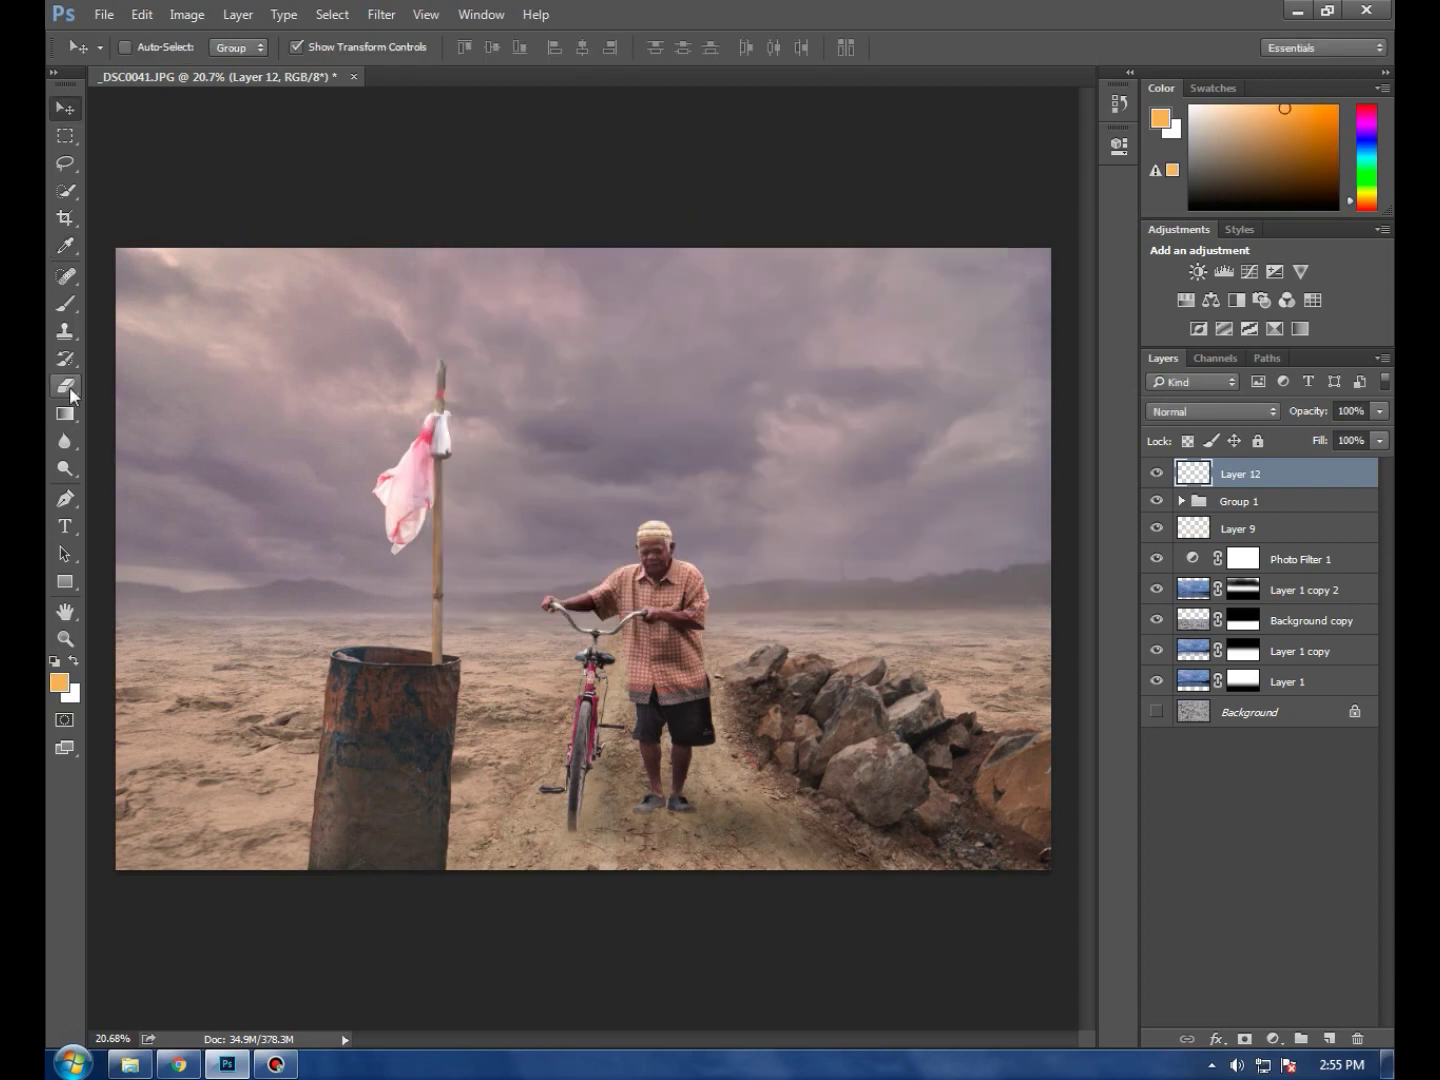
pyautogui.click(66, 304)
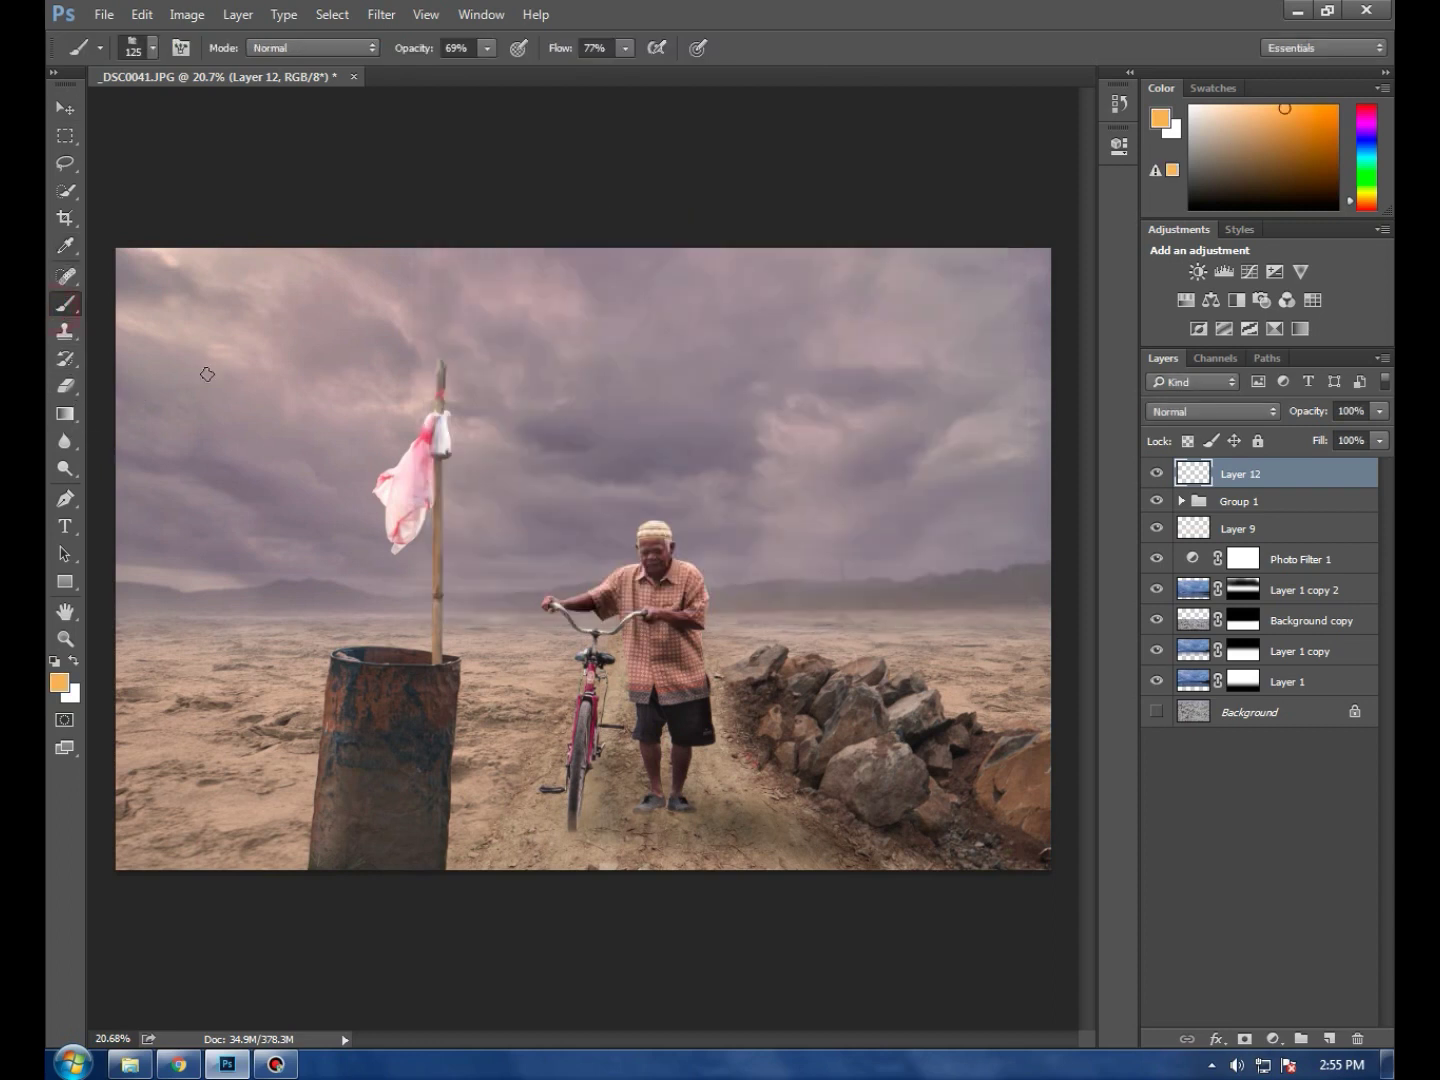
pyautogui.click(152, 48)
pyautogui.click(157, 210)
pyautogui.press('Return')
pyautogui.press(']')
pyautogui.press(']')
pyautogui.press(']')
pyautogui.click(204, 326)
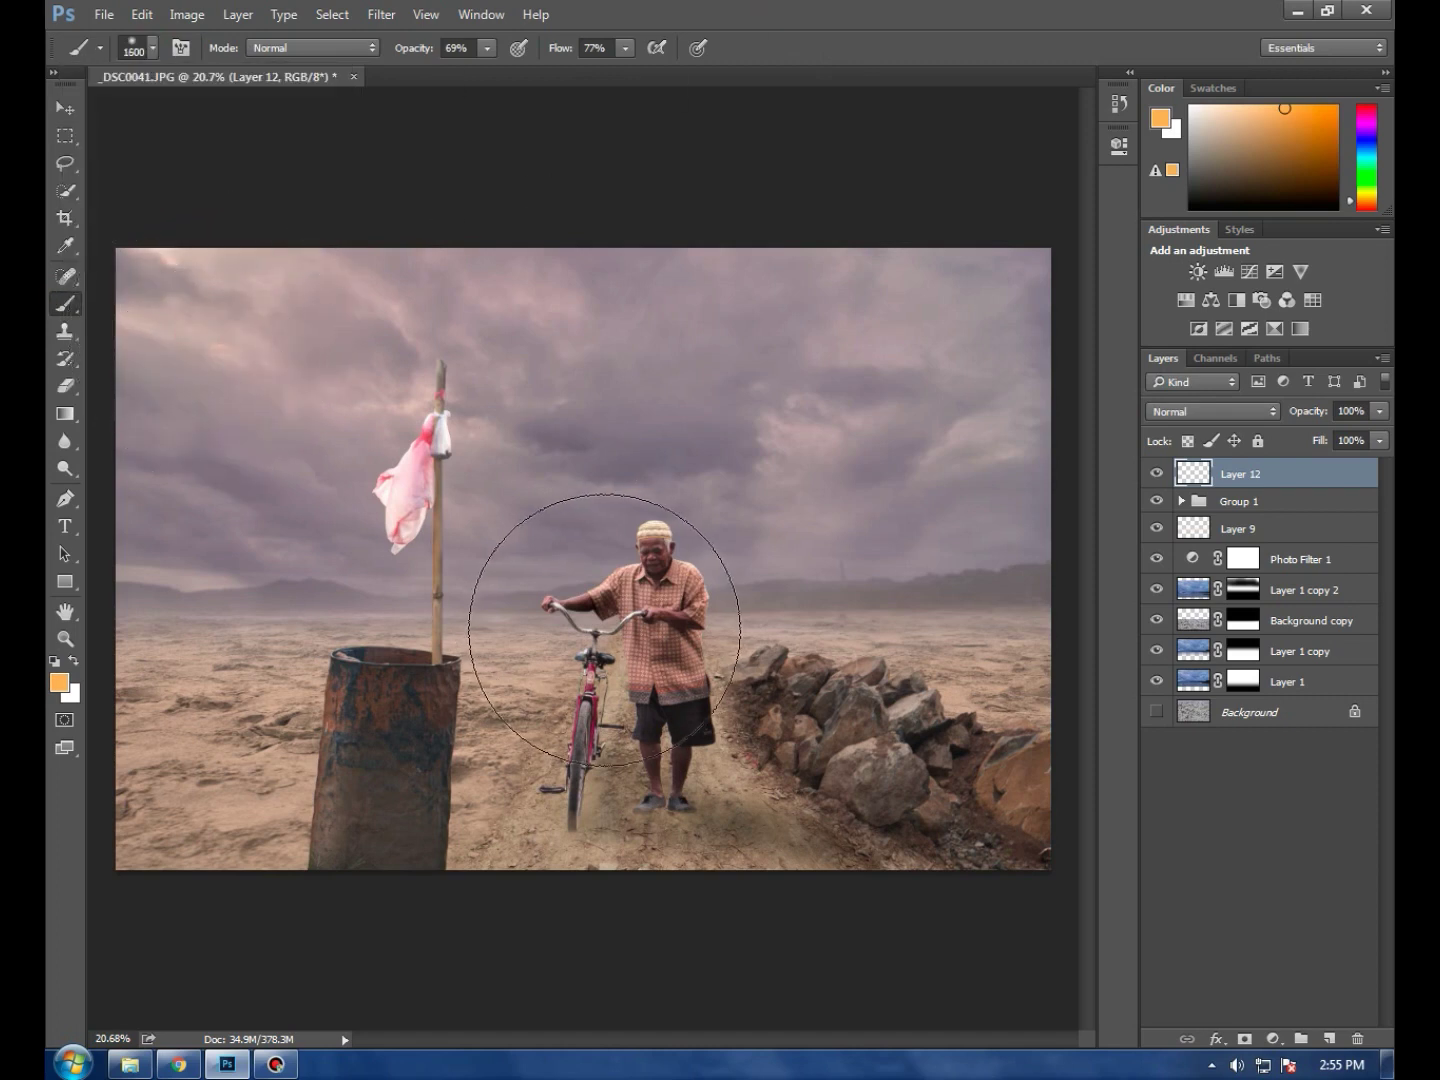
pyautogui.click(64, 107)
# Free-transform Layer 12's orange glow, enlarging it well past the canvas toward the upper left and right
pyautogui.scroll(-2, 525, 585)
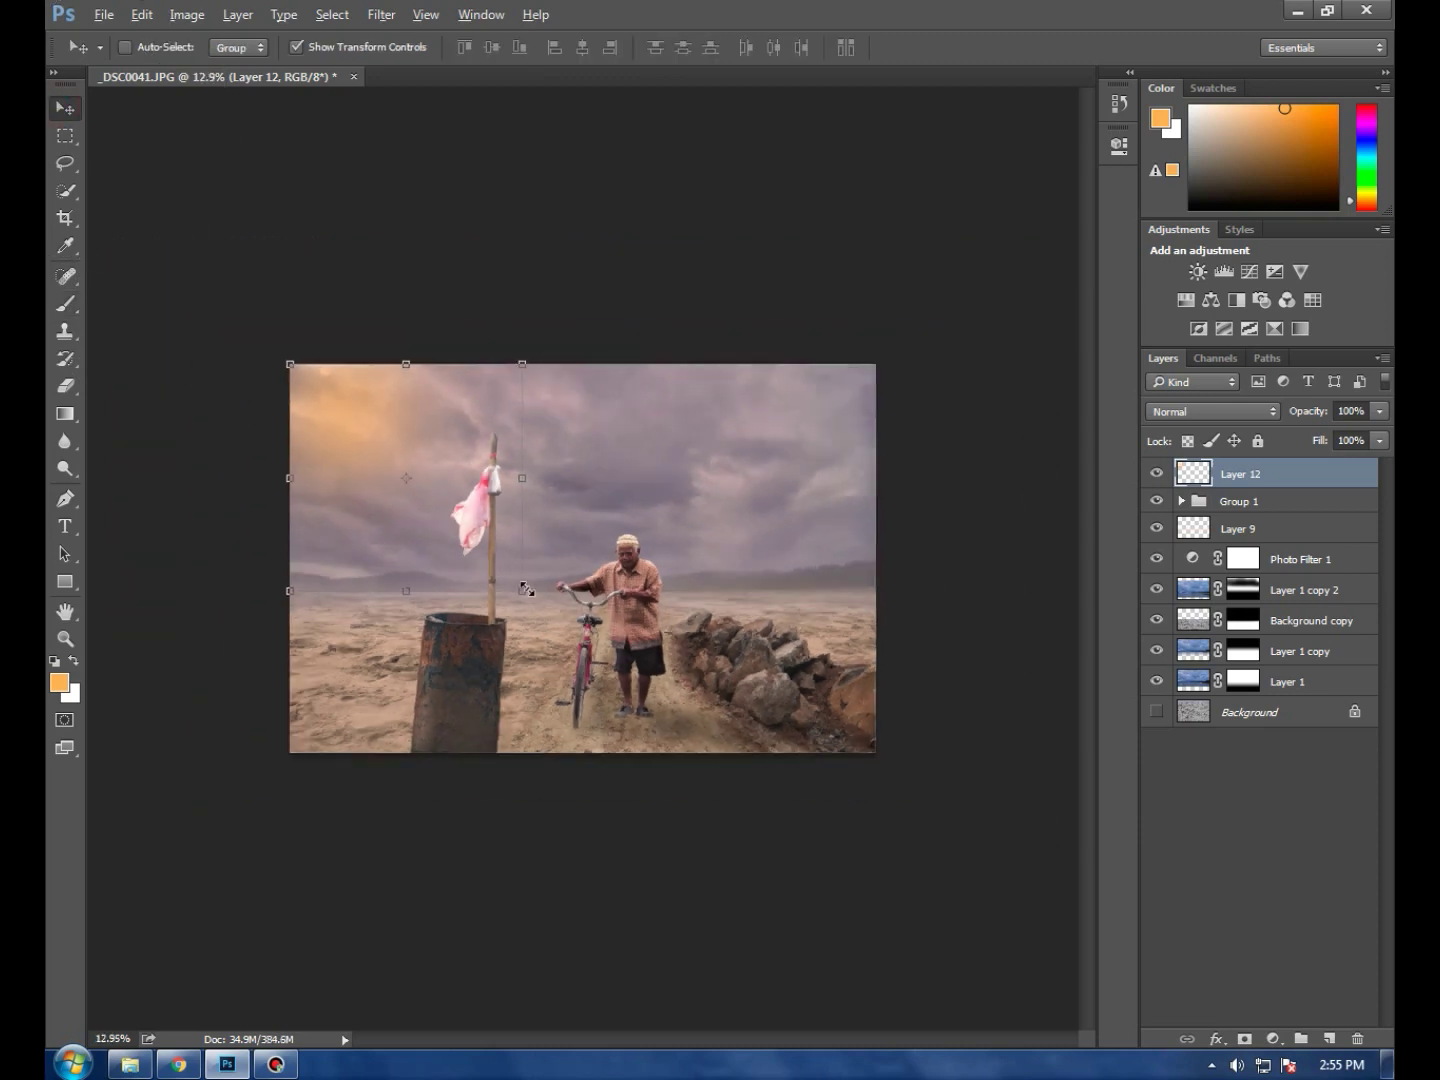
pyautogui.click(521, 591)
pyautogui.moveTo(521, 591); pyautogui.dragTo(896, 812)
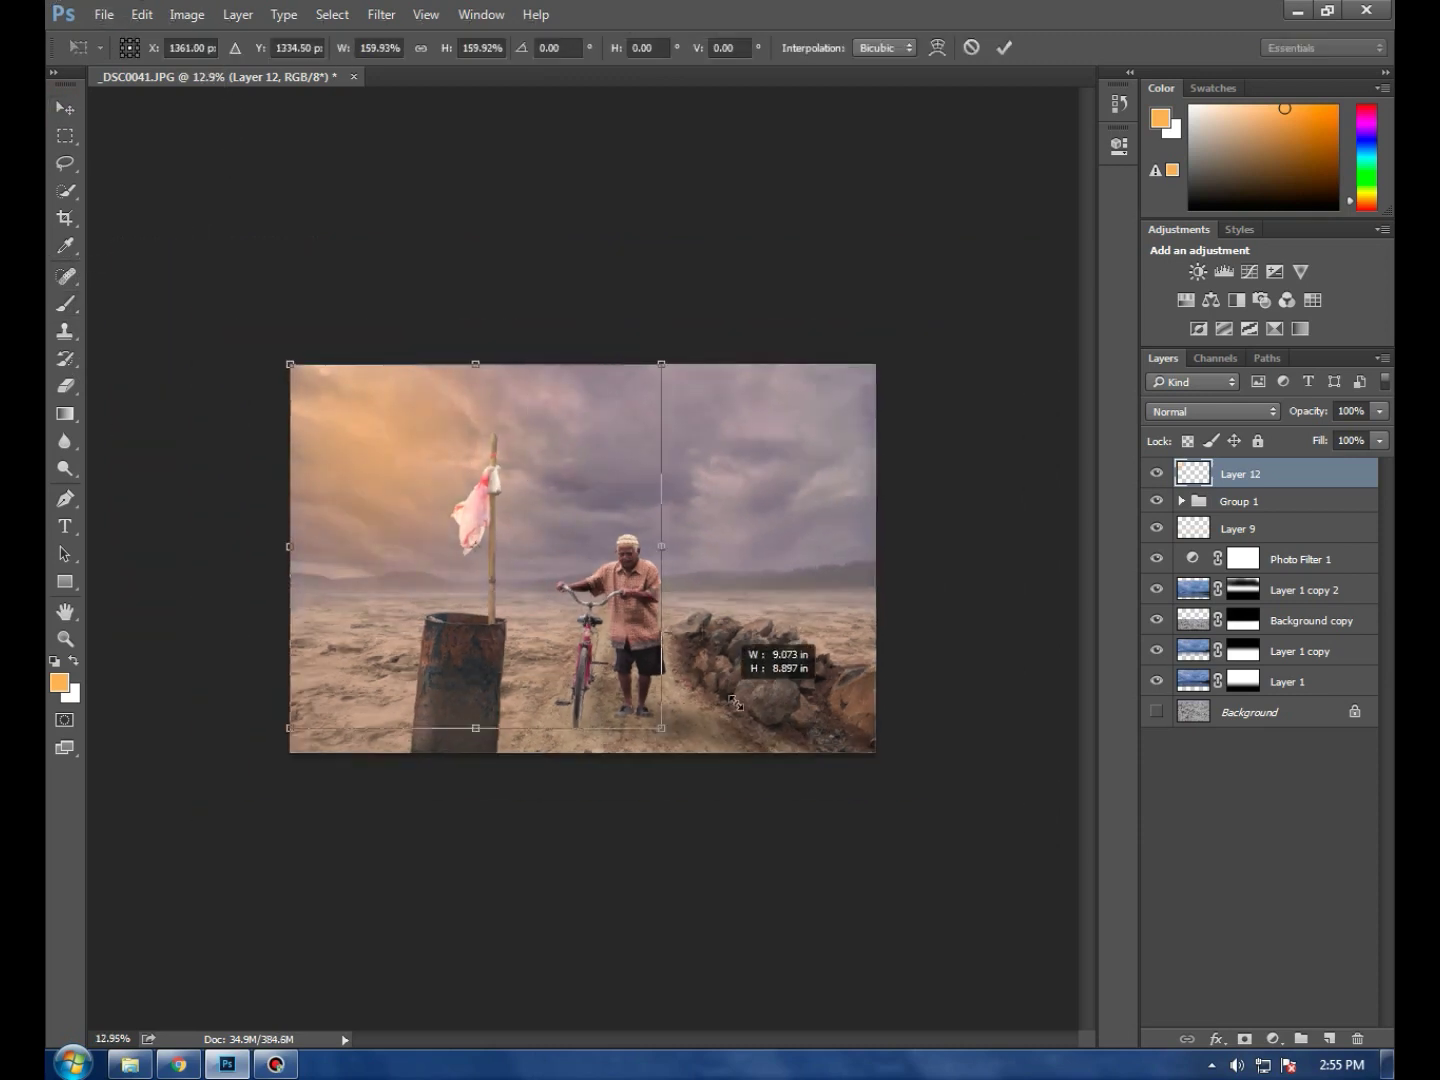
pyautogui.moveTo(404, 482); pyautogui.dragTo(337, 441)
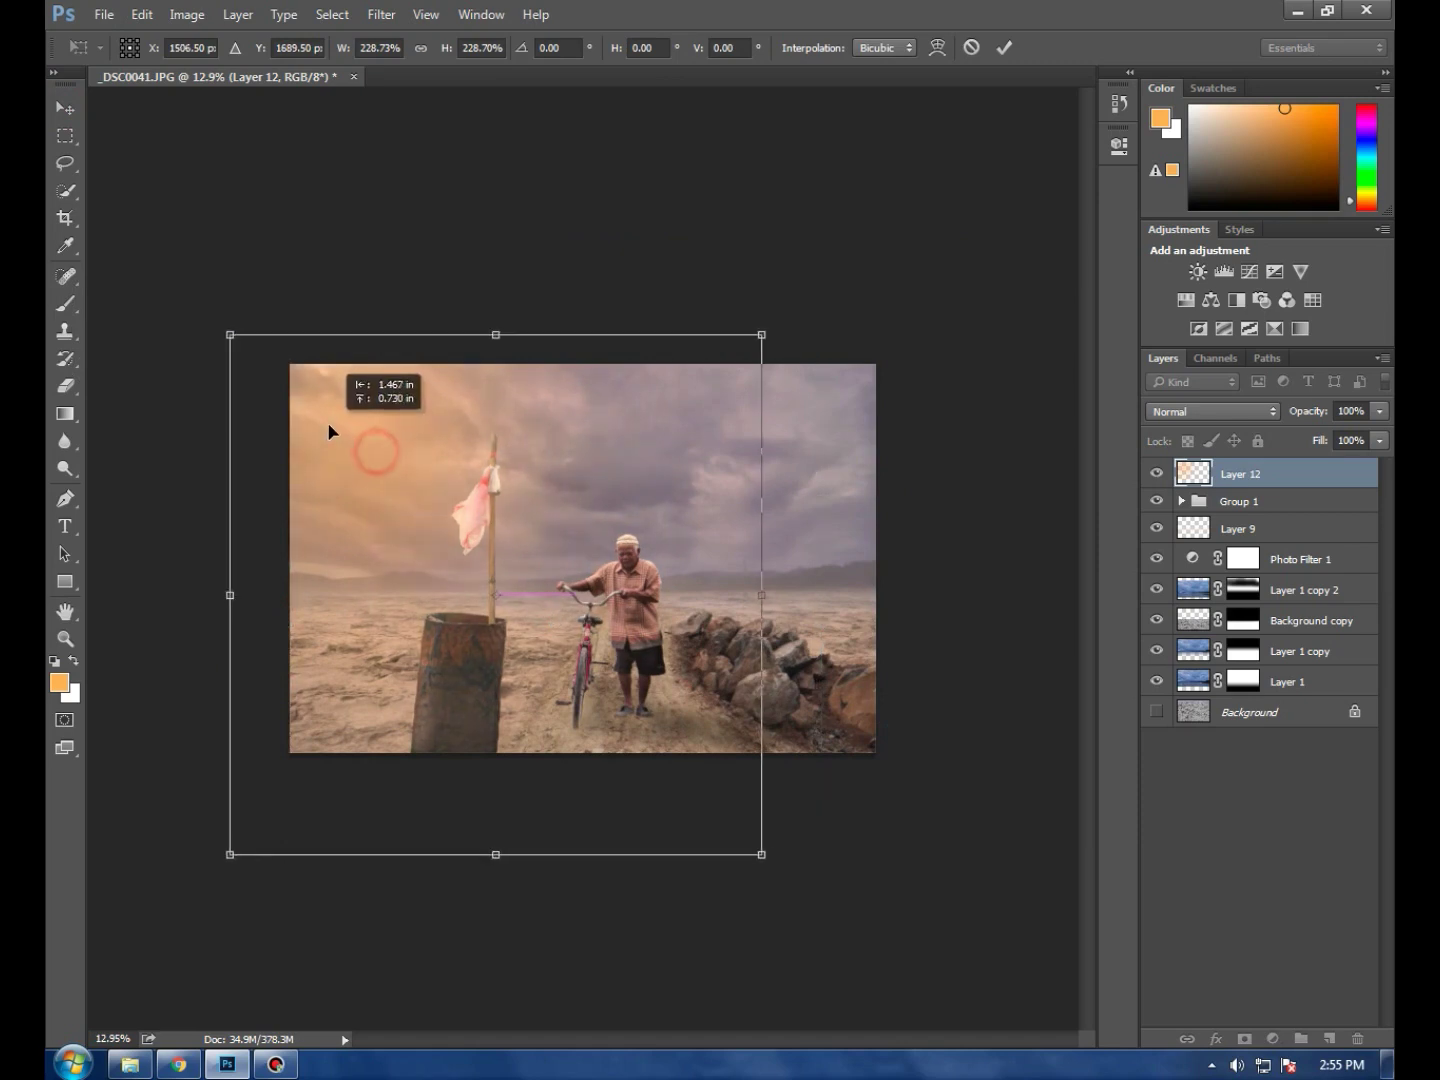
pyautogui.moveTo(755, 845); pyautogui.dragTo(819, 891)
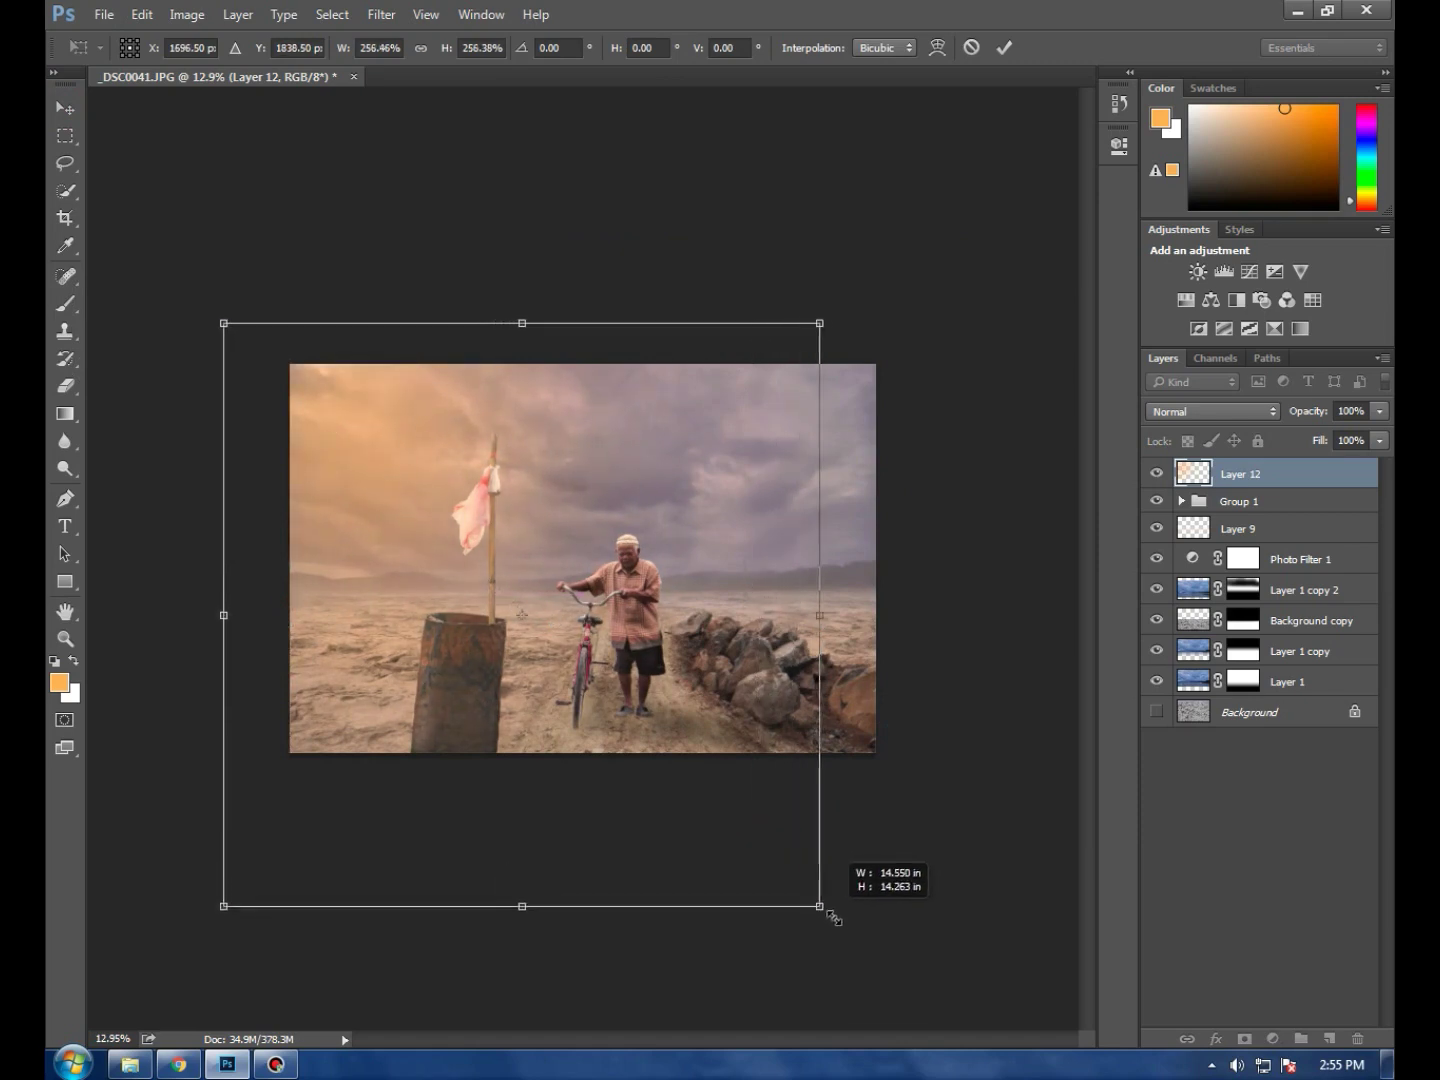
pyautogui.moveTo(819, 595); pyautogui.dragTo(921, 596)
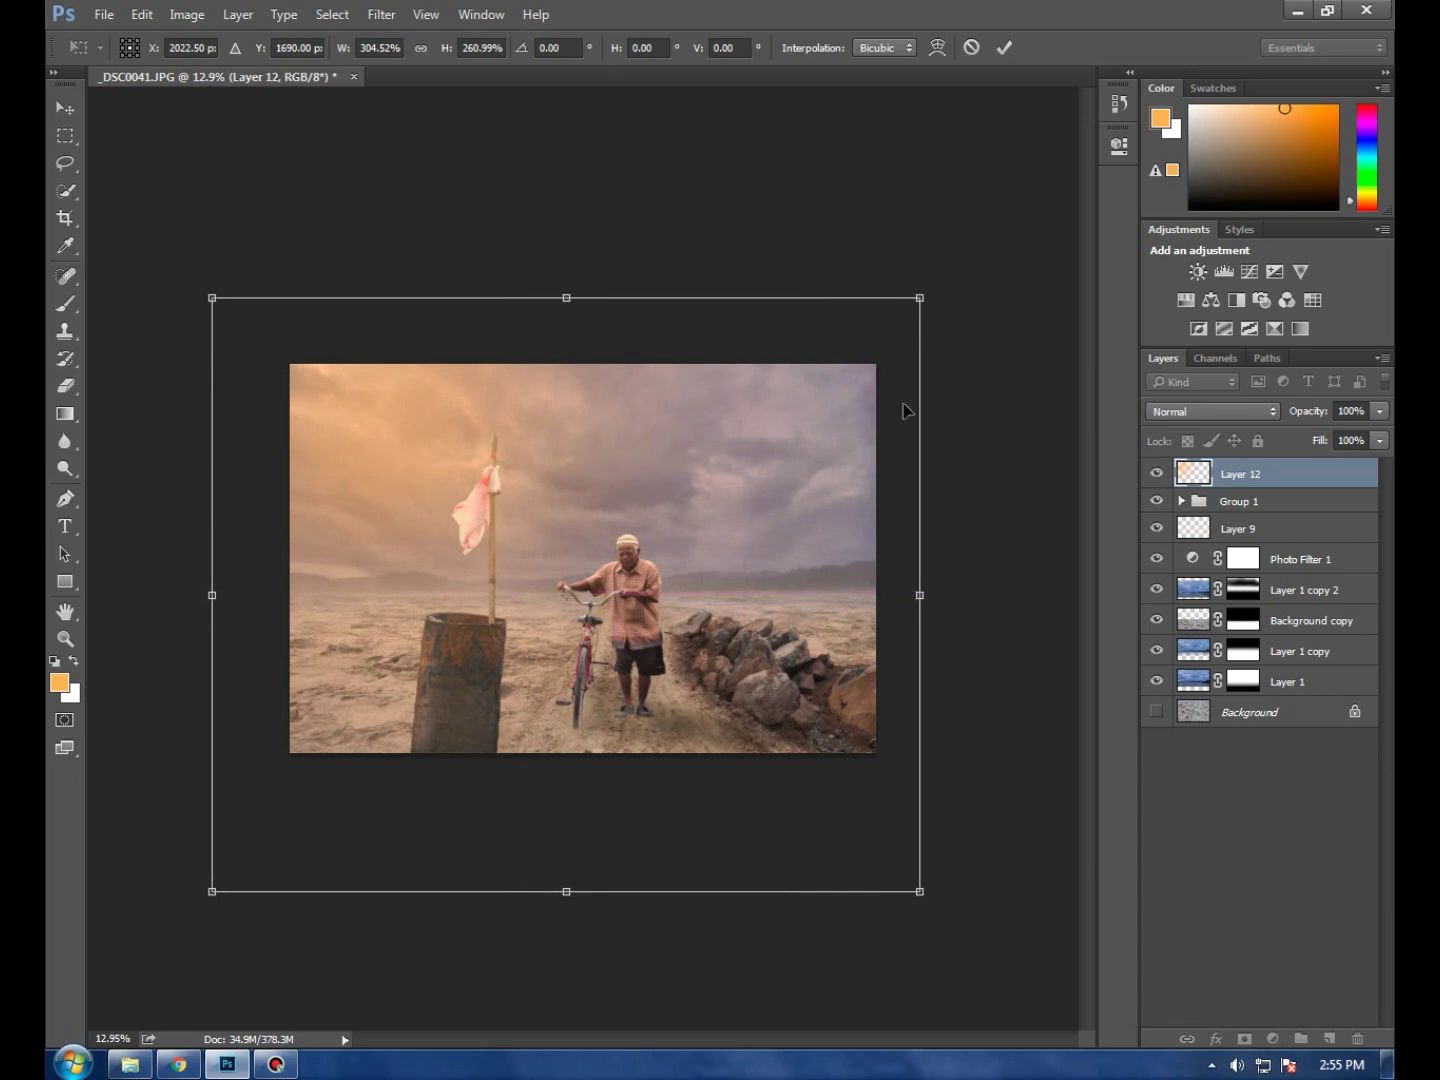
pyautogui.click(1003, 47)
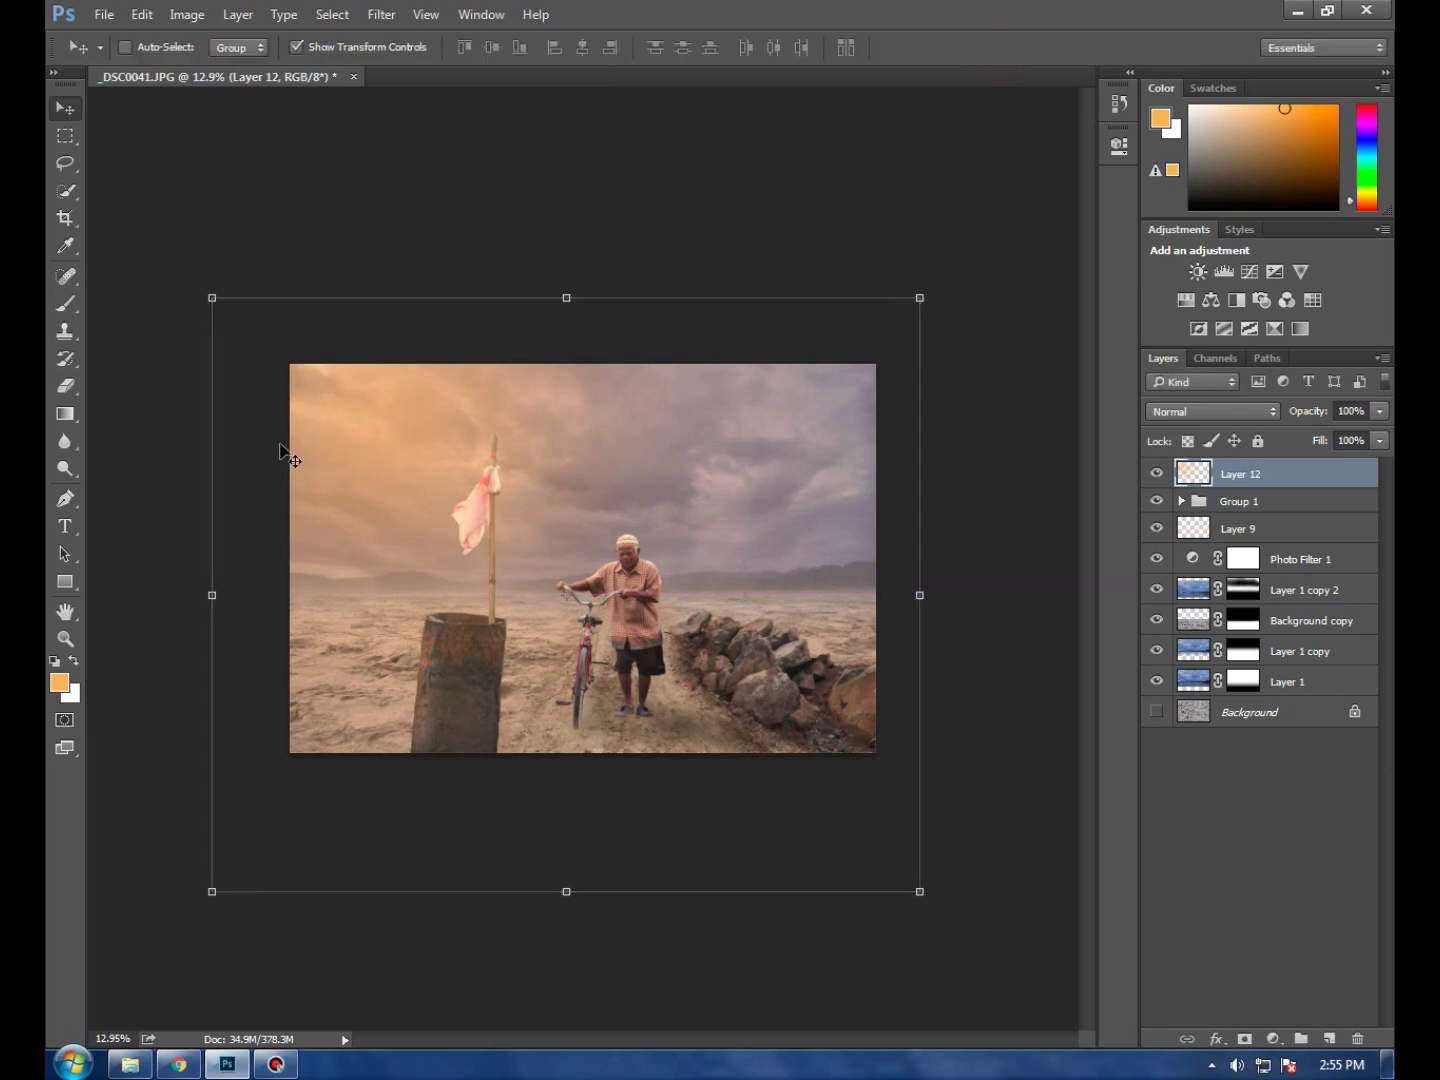
pyautogui.moveTo(210, 298); pyautogui.dragTo(172, 263)
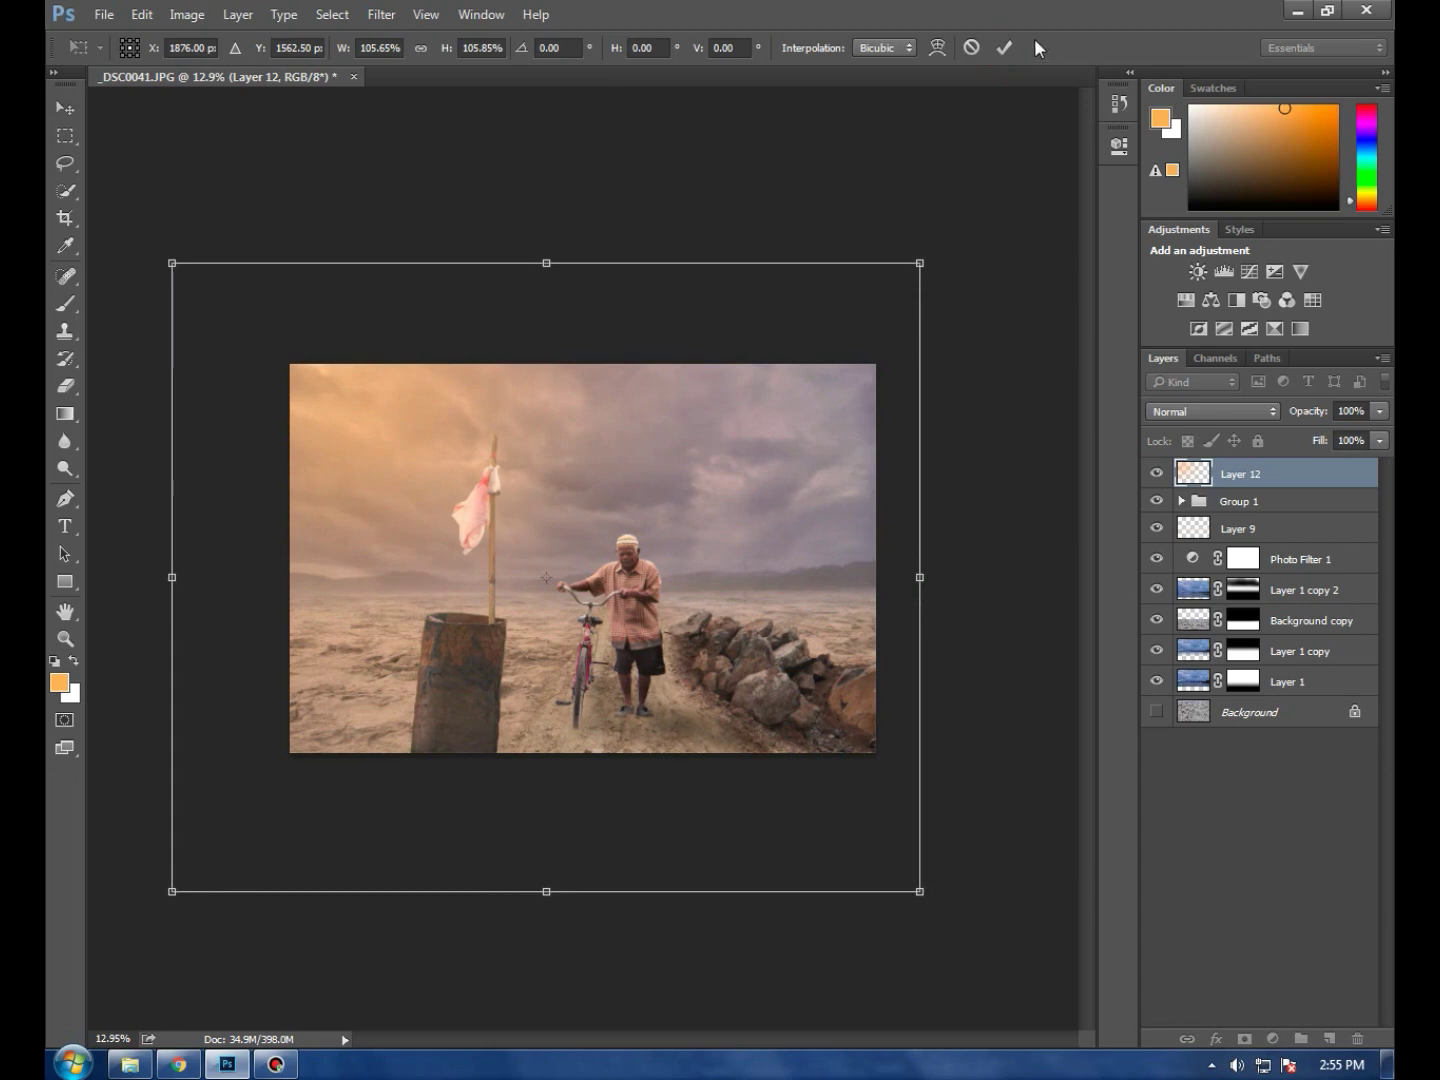
pyautogui.click(1003, 47)
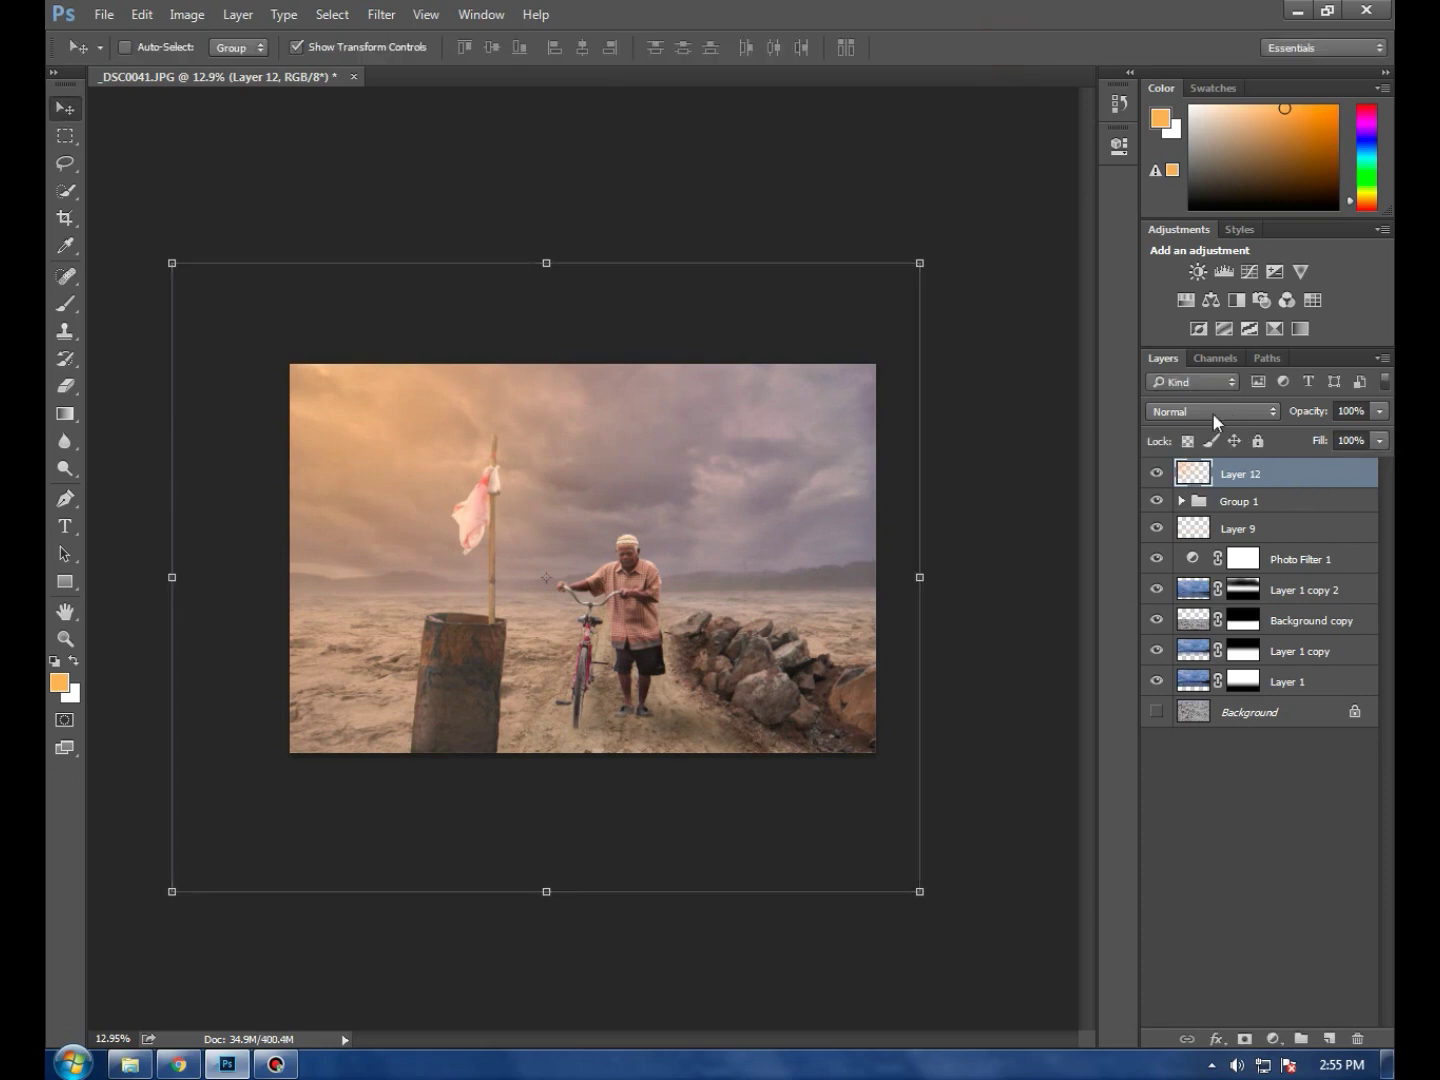
# Set Layer 12's blend mode to Color Burn
pyautogui.click(1213, 411)
pyautogui.click(1178, 452)
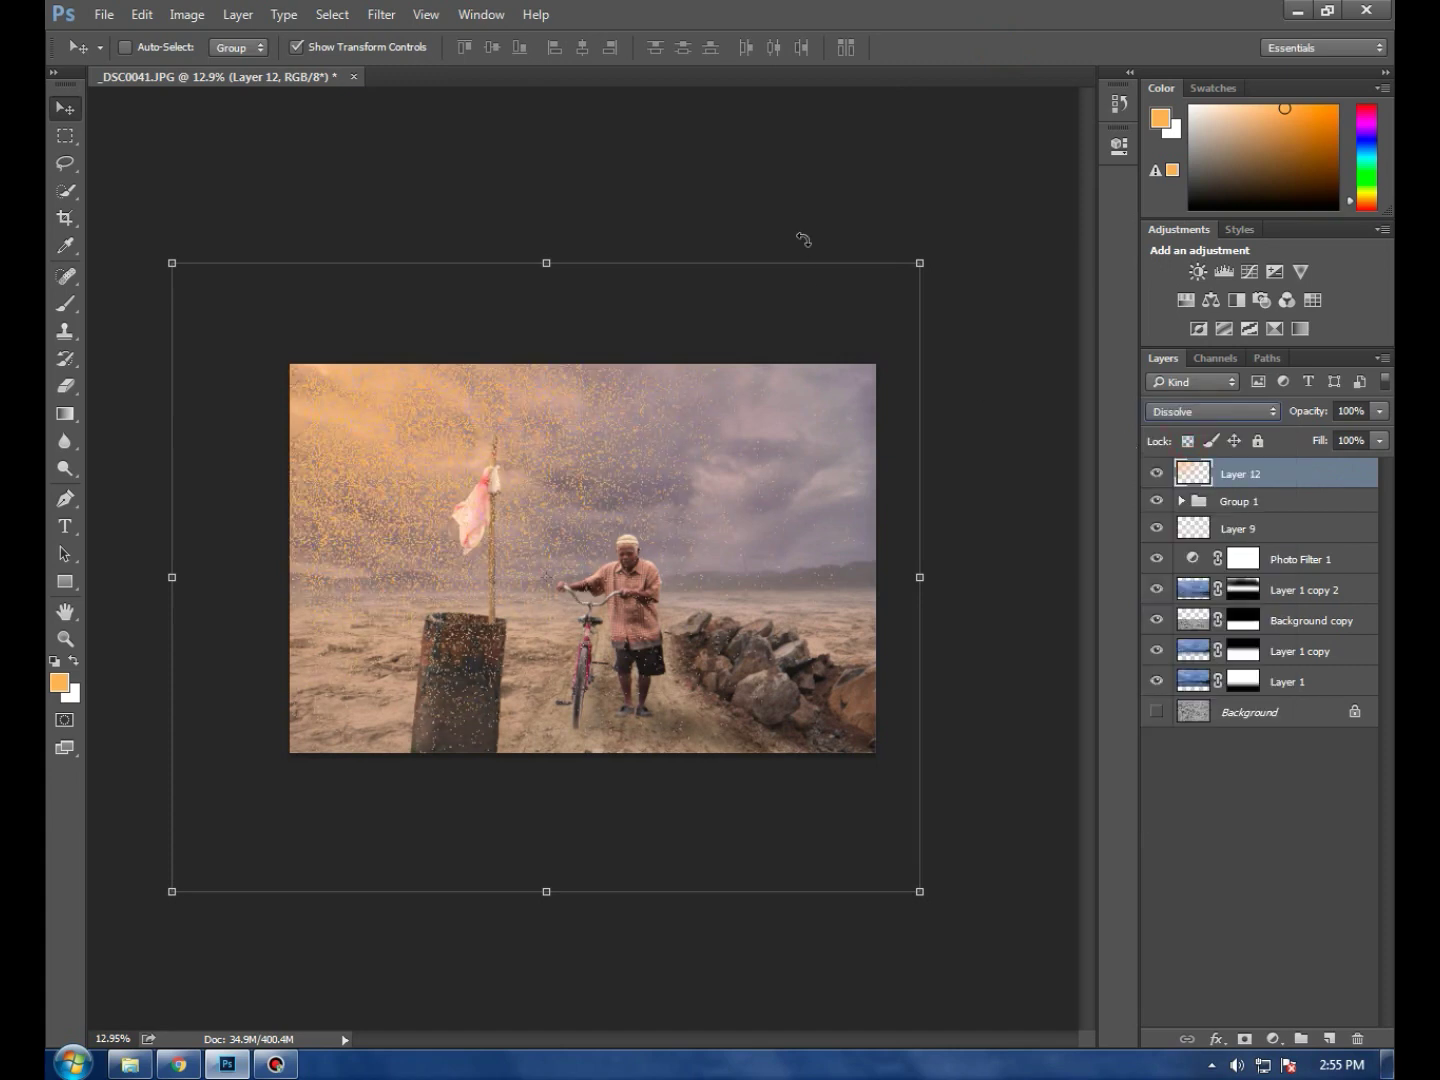
pyautogui.hotkey('shift', '+')
pyautogui.hotkey('shift', '+')
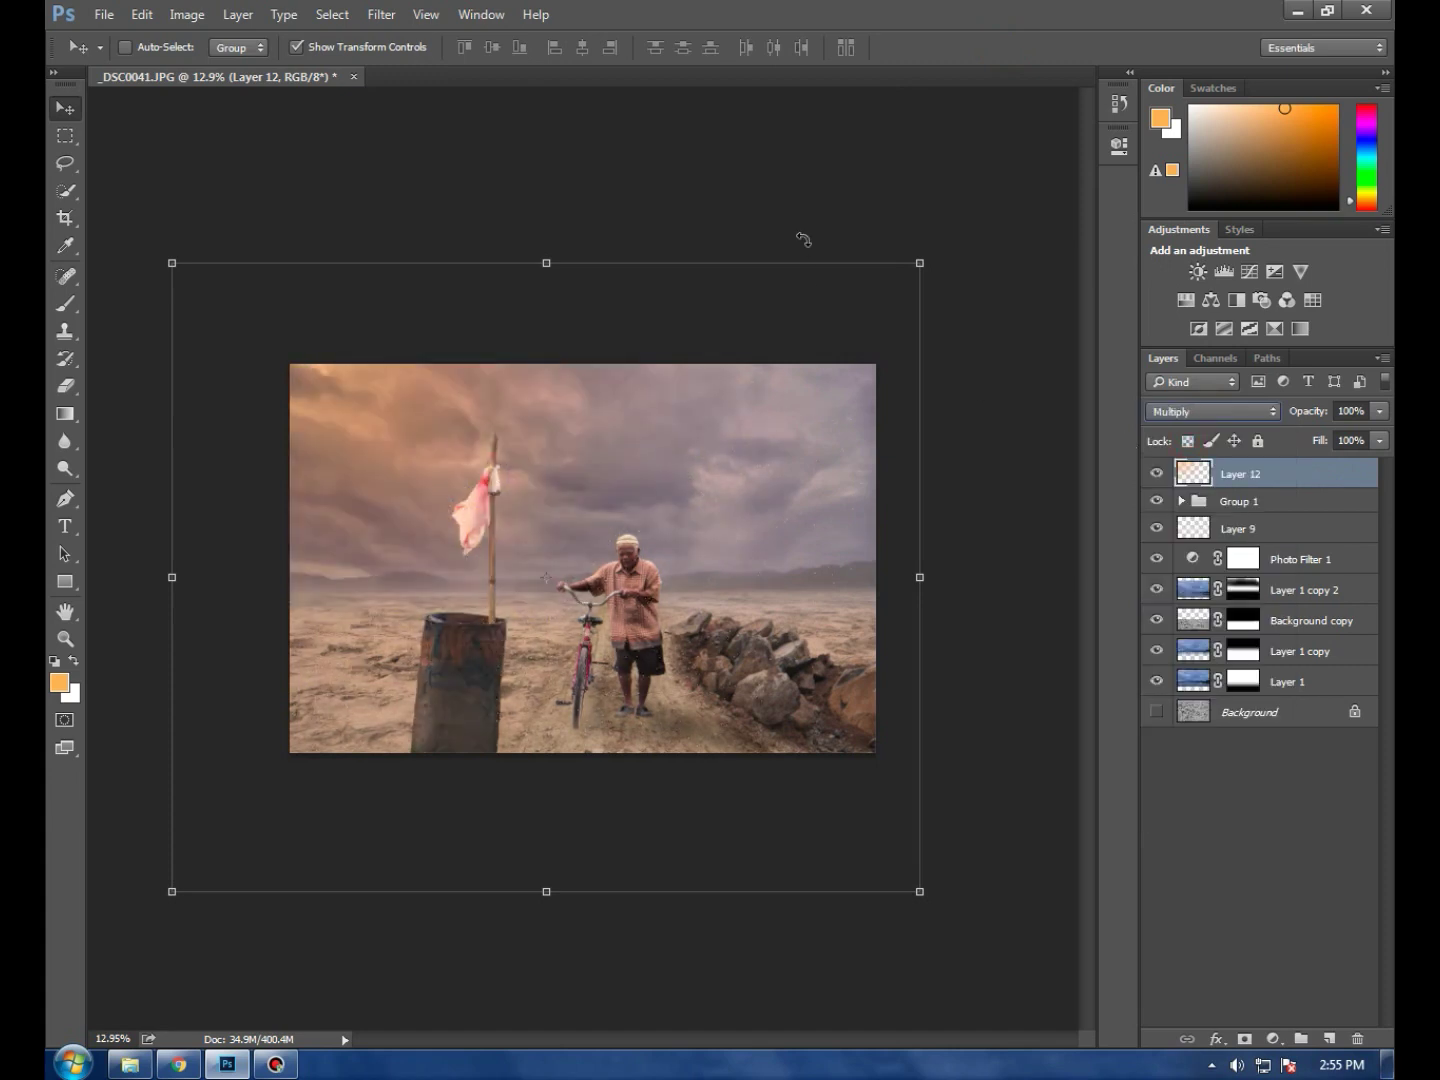
pyautogui.hotkey('shift', '+')
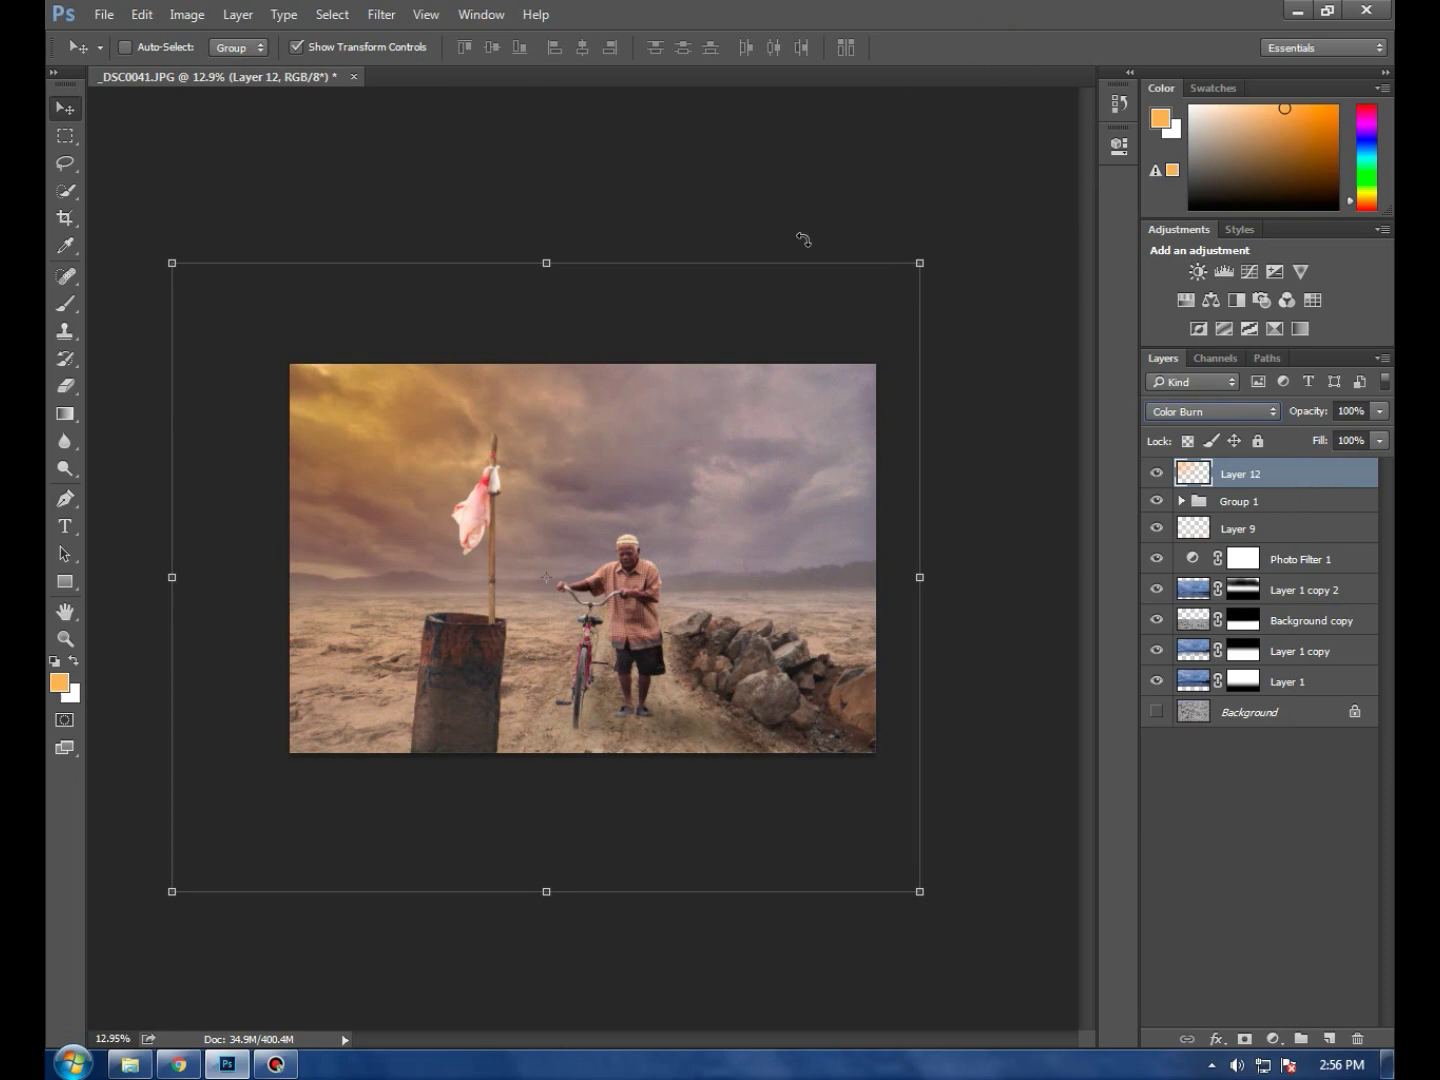
# Lower Layer 12's opacity to 69% and fill to 88%
pyautogui.click(1380, 411)
pyautogui.moveTo(1348, 435); pyautogui.dragTo(1346, 433)
pyautogui.click(1380, 440)
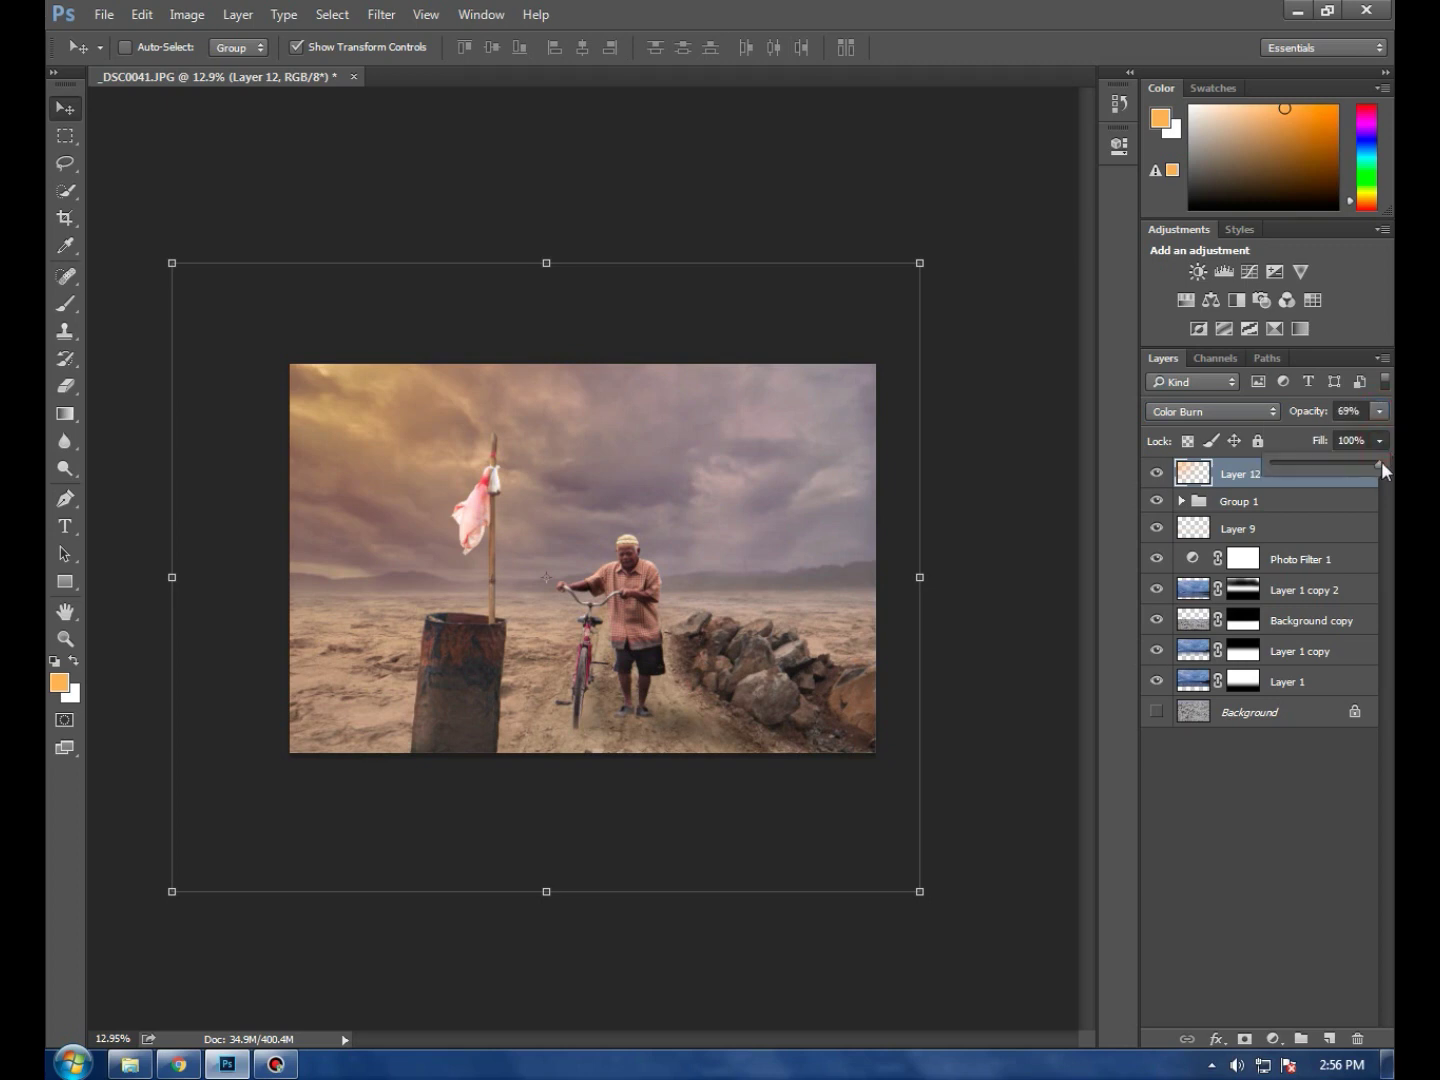
pyautogui.moveTo(1366, 465); pyautogui.dragTo(1370, 465)
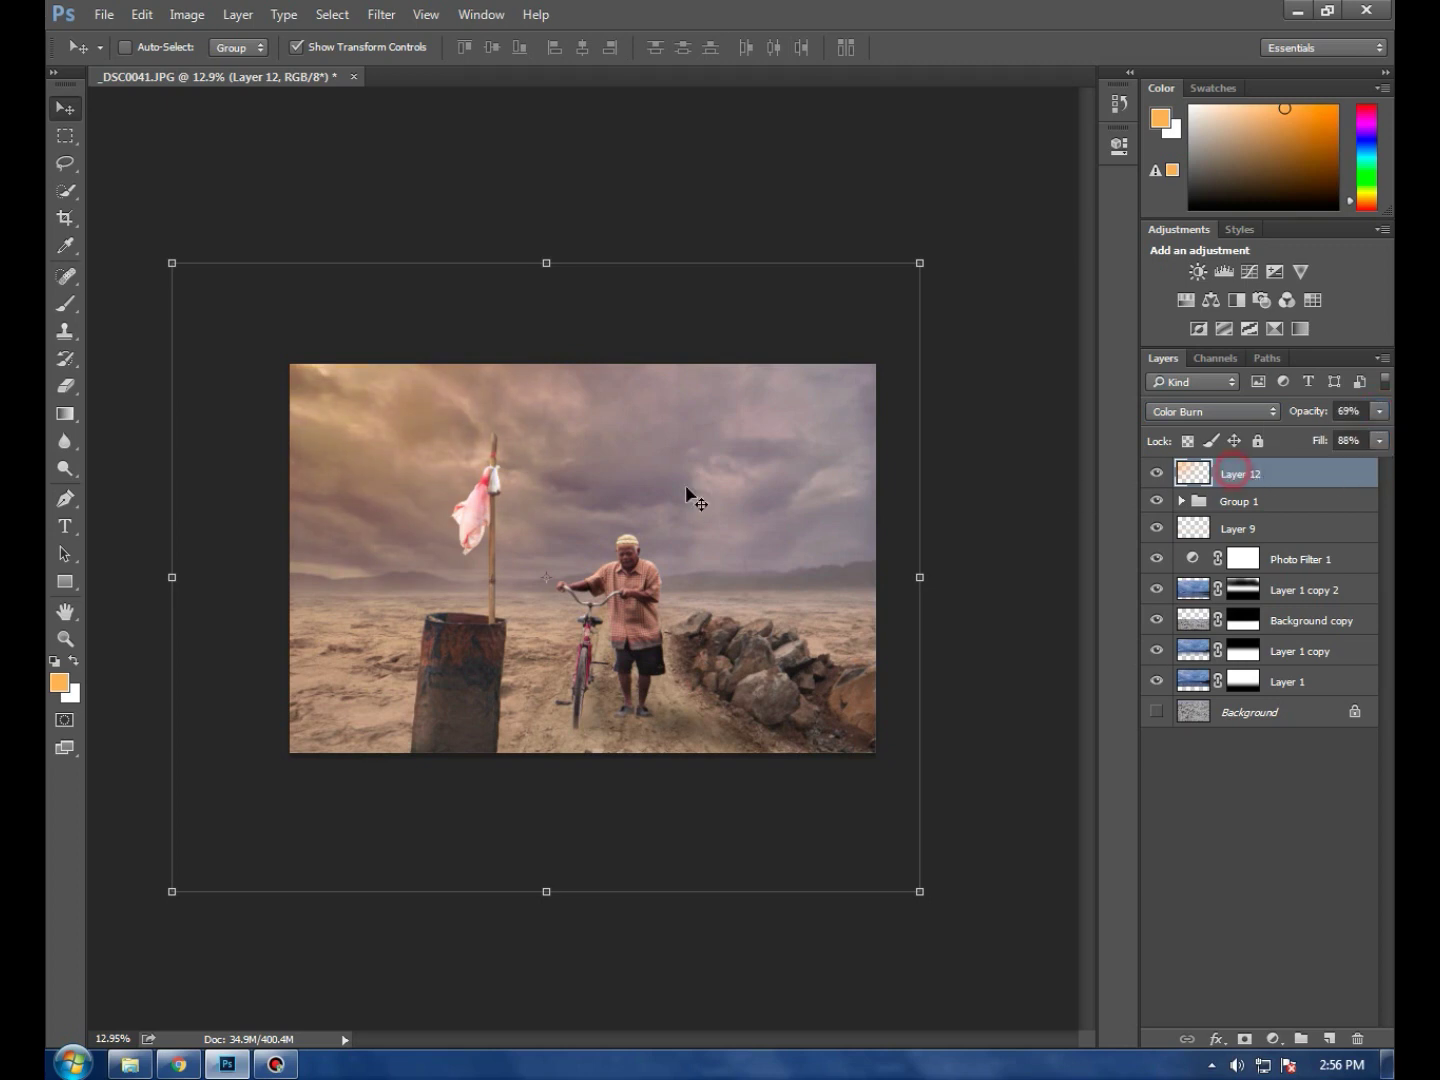
pyautogui.scroll(1, 775, 585)
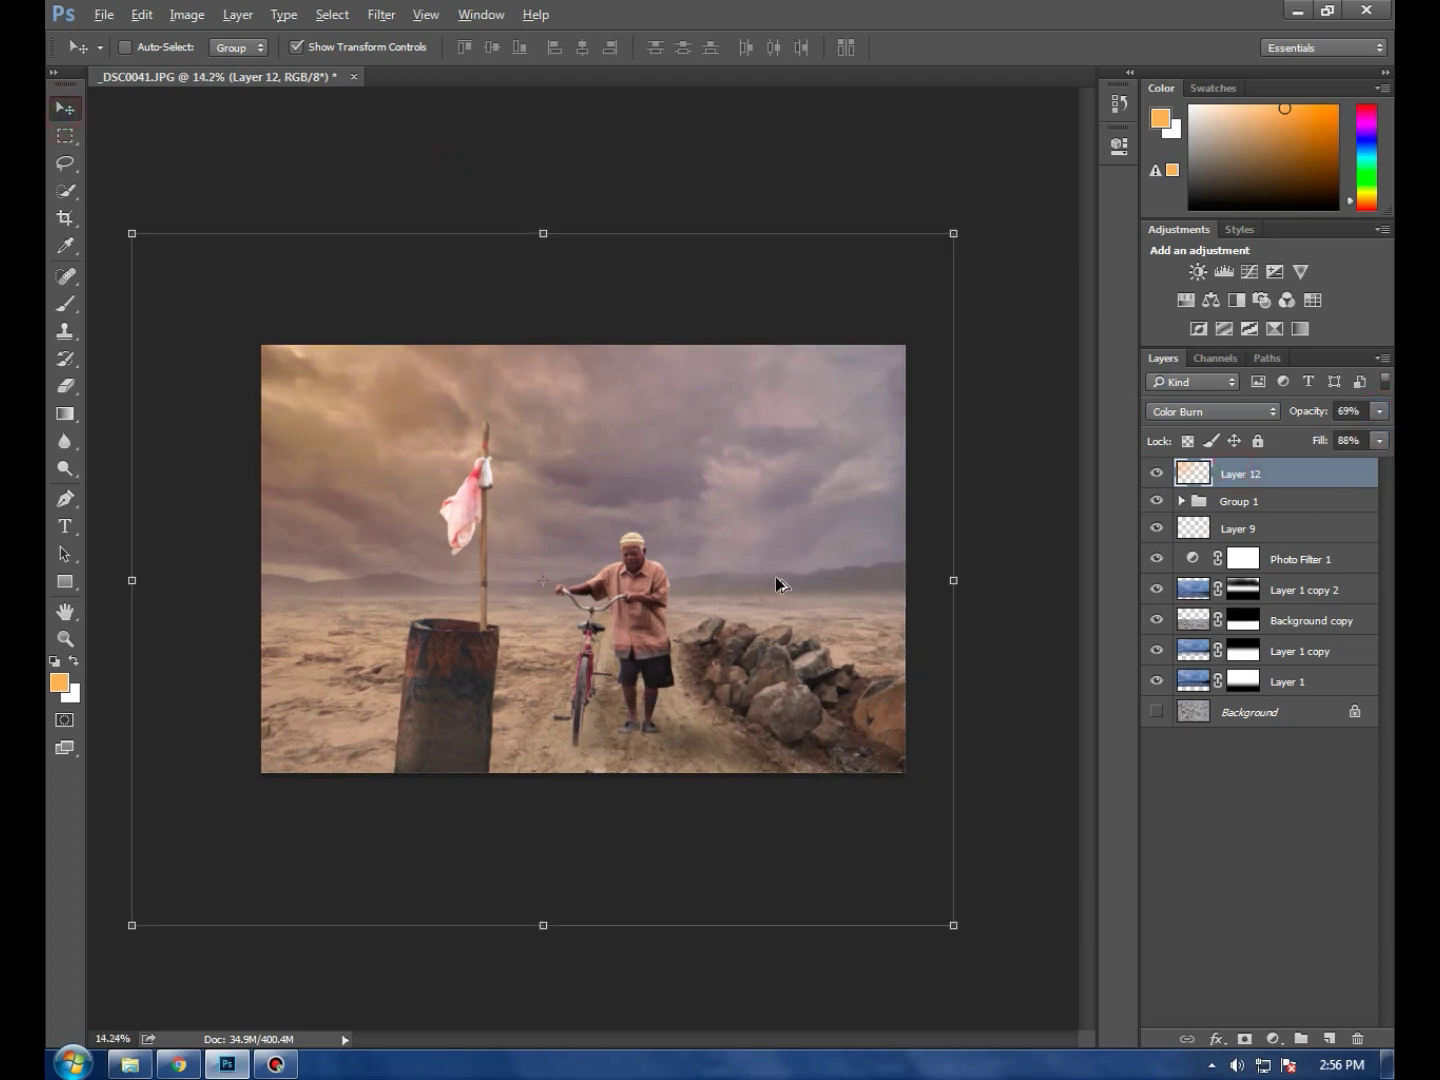
pyautogui.scroll(2, 775, 585)
pyautogui.scroll(2, 775, 585)
pyautogui.scroll(-3, 776, 578)
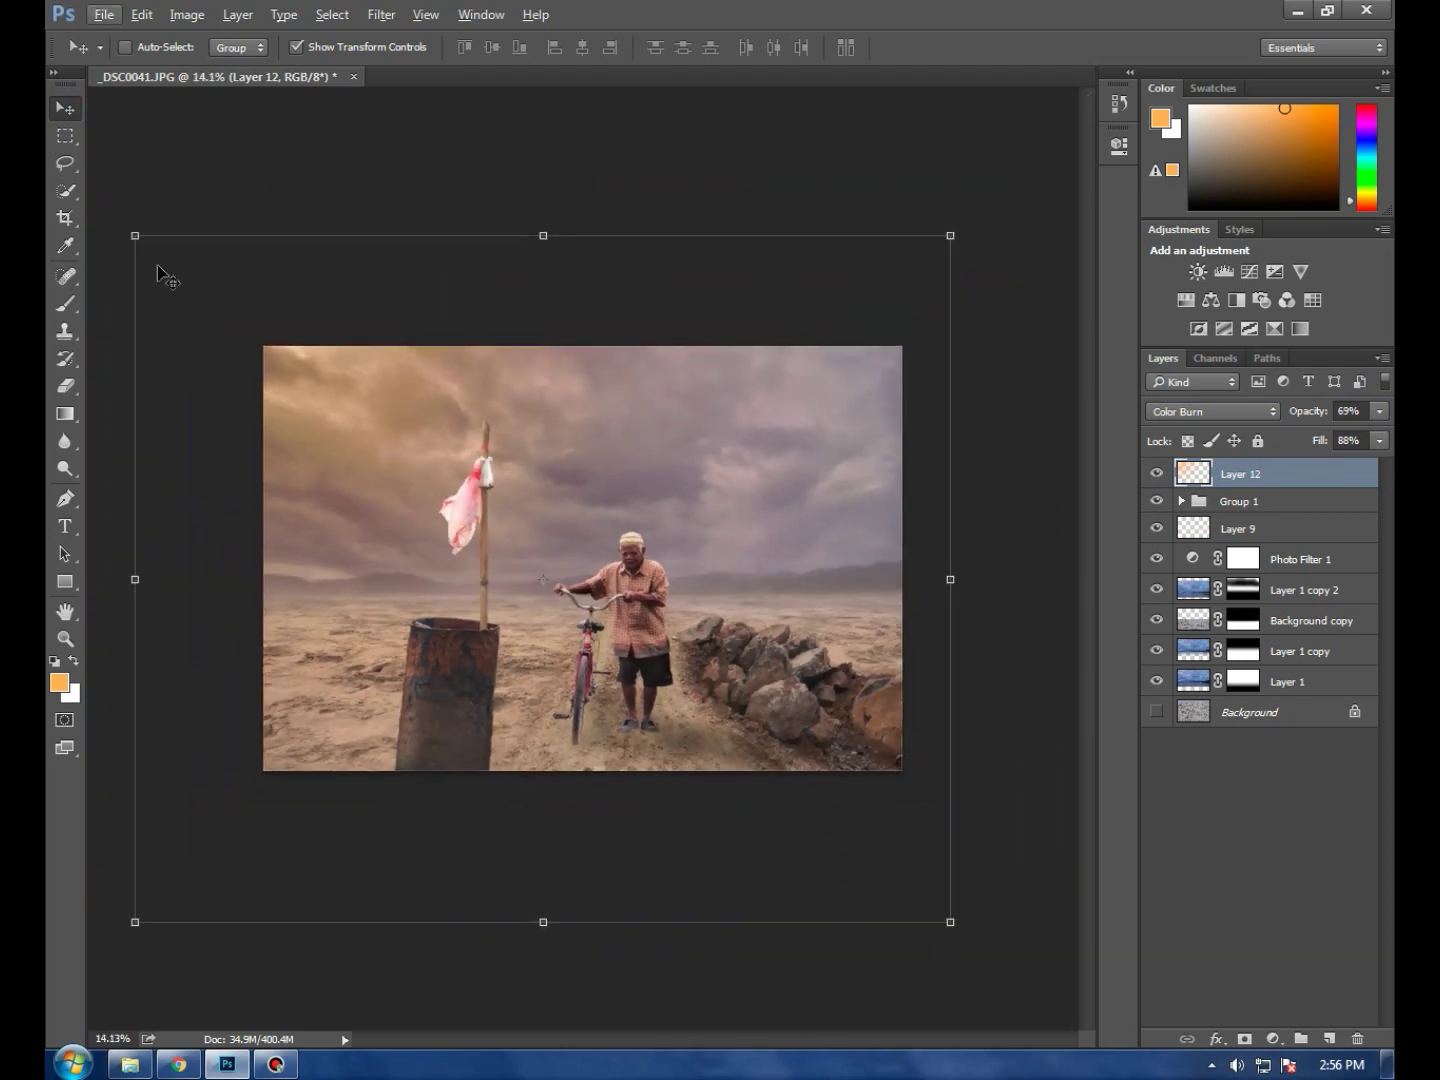
pyautogui.scroll(1, 672, 672)
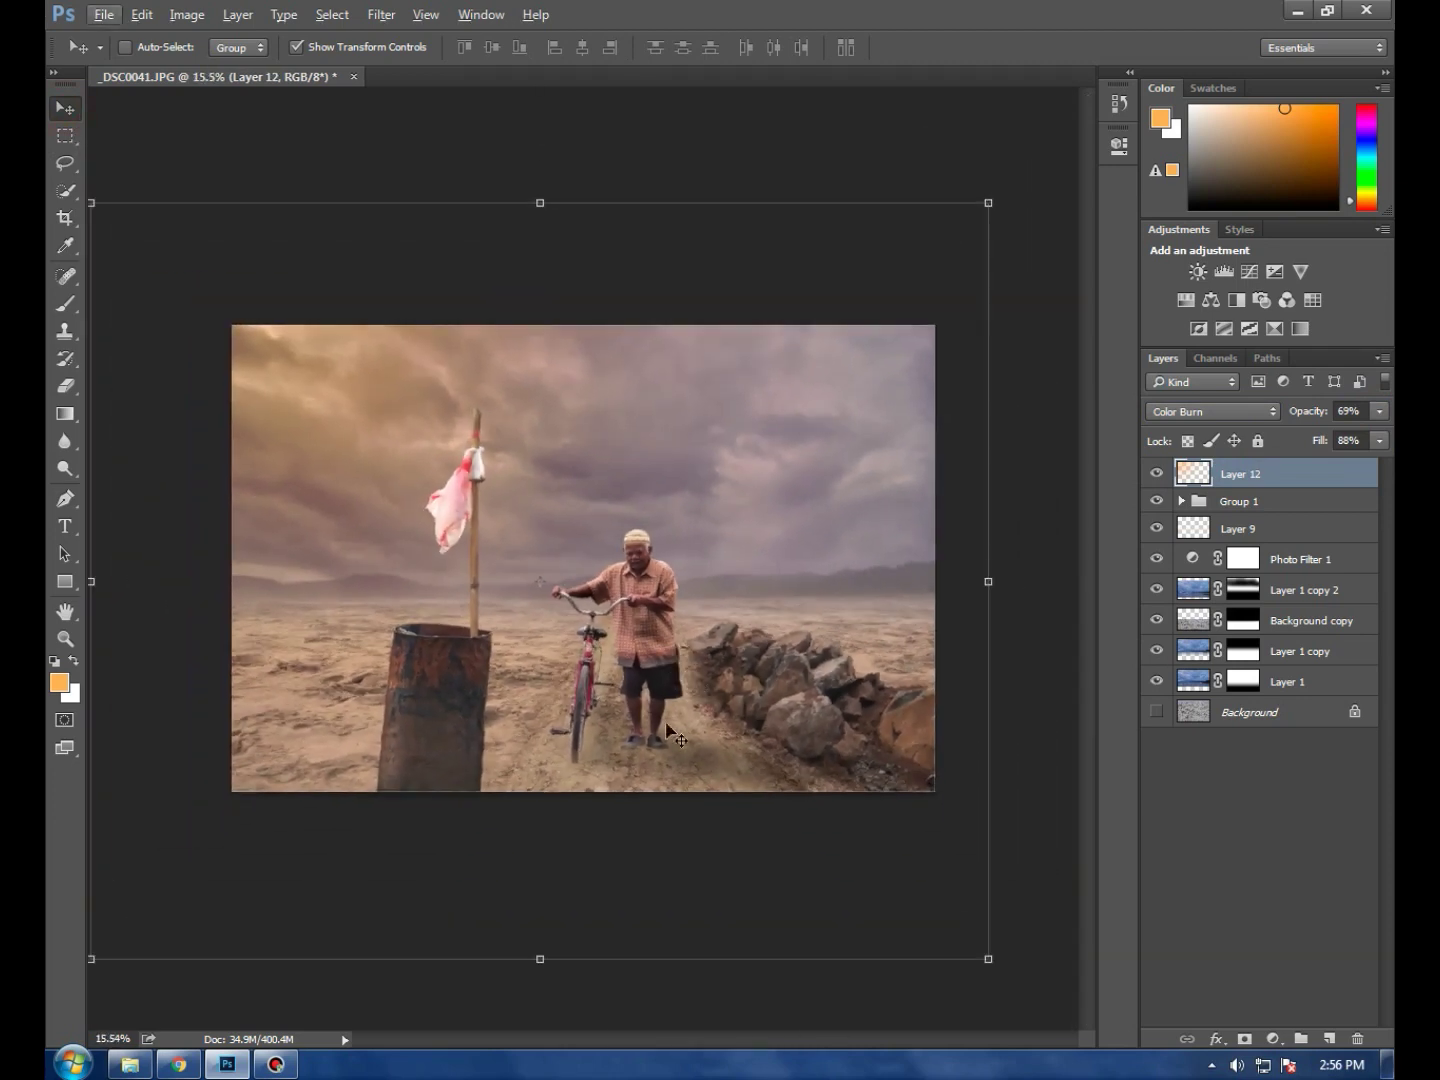
pyautogui.scroll(2, 508, 762)
pyautogui.scroll(1, 508, 758)
pyautogui.scroll(-1, 508, 755)
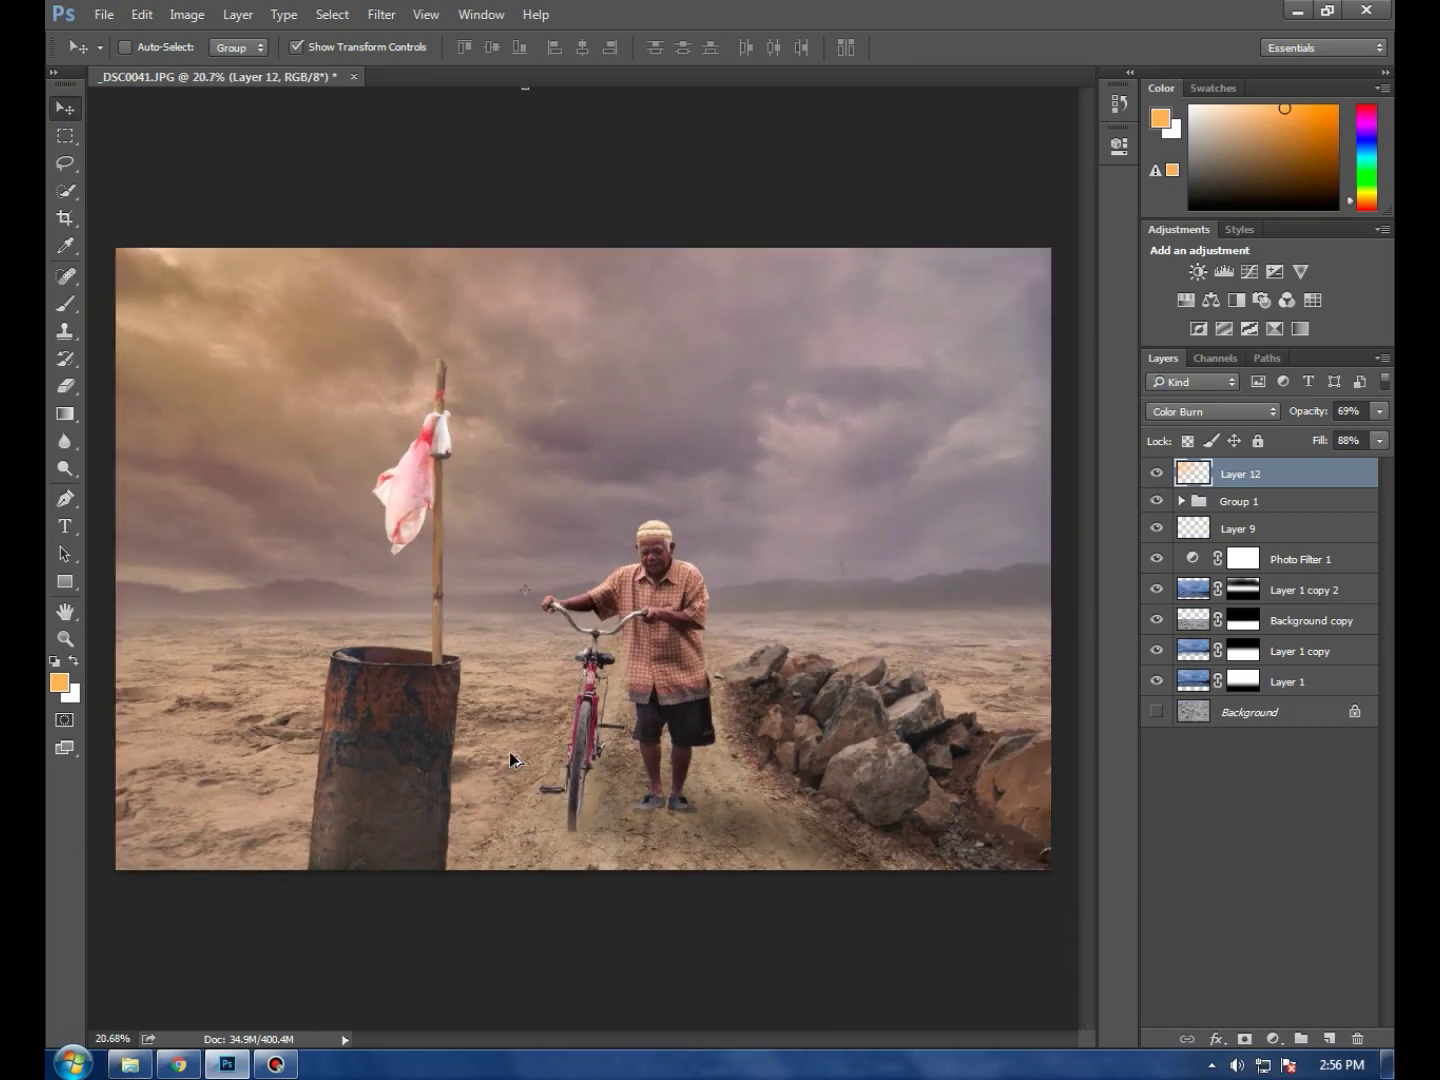
pyautogui.scroll(-2, 508, 751)
pyautogui.scroll(-1, 508, 750)
pyautogui.scroll(-1, 505, 751)
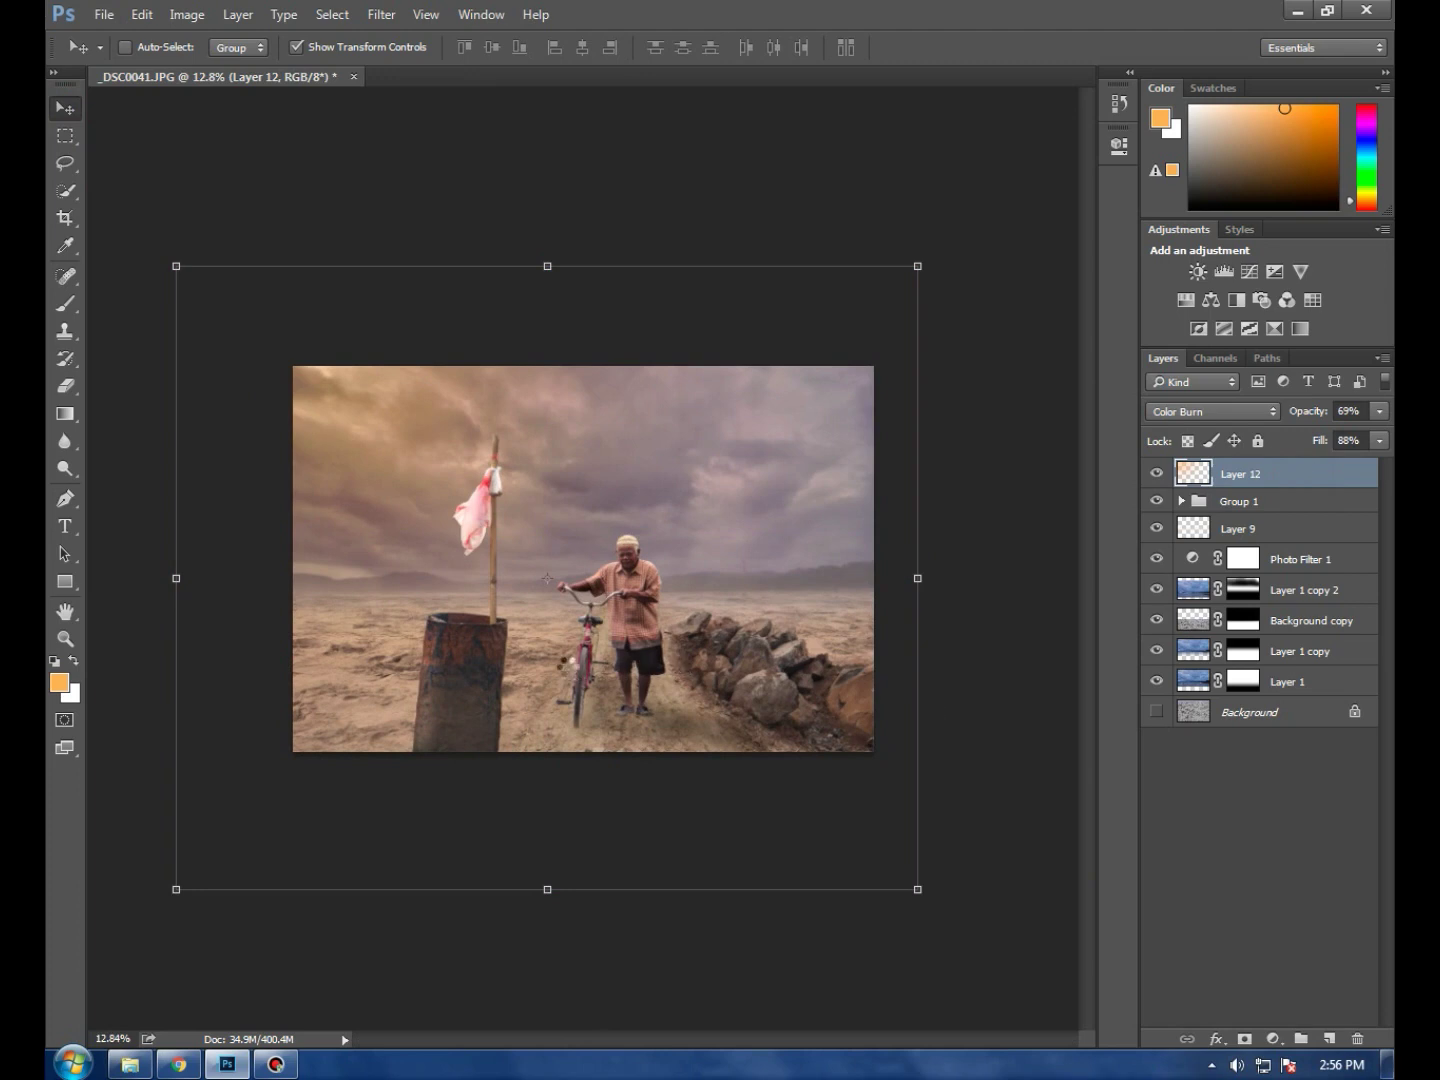
# Stamp visible layers into Layer 13 with Ctrl+Alt+Shift+E and apply Filter > Camera Raw Filter
pyautogui.hotkey('ctrl', 'shift', 'alt', 'e')
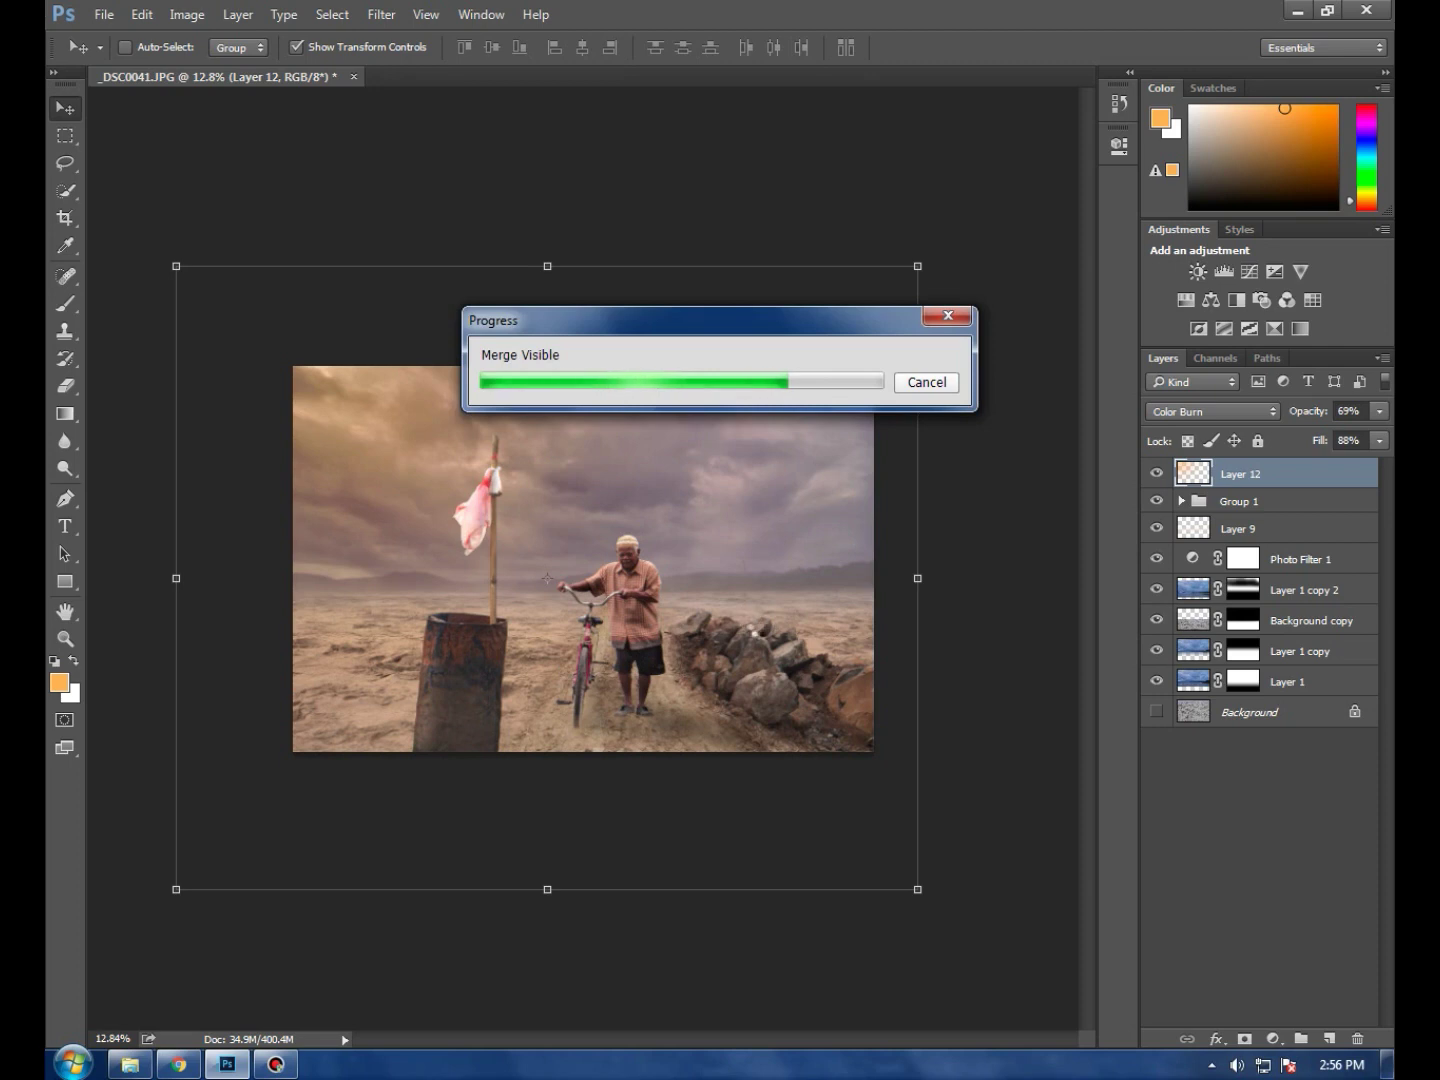
pyautogui.click(381, 14)
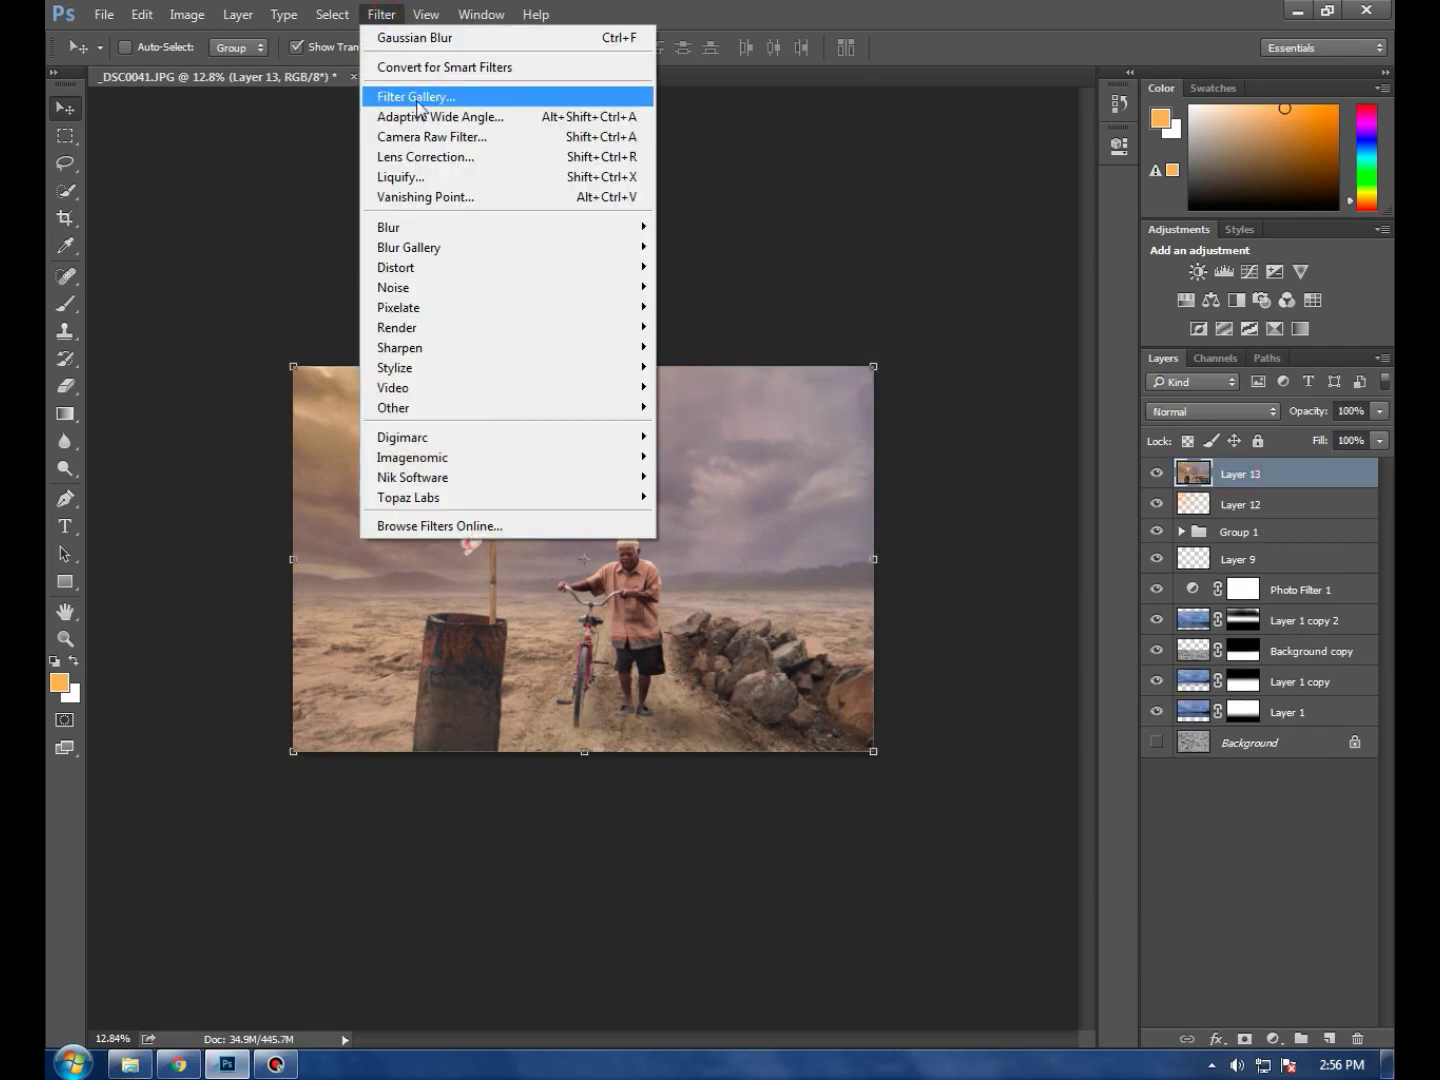
pyautogui.click(418, 137)
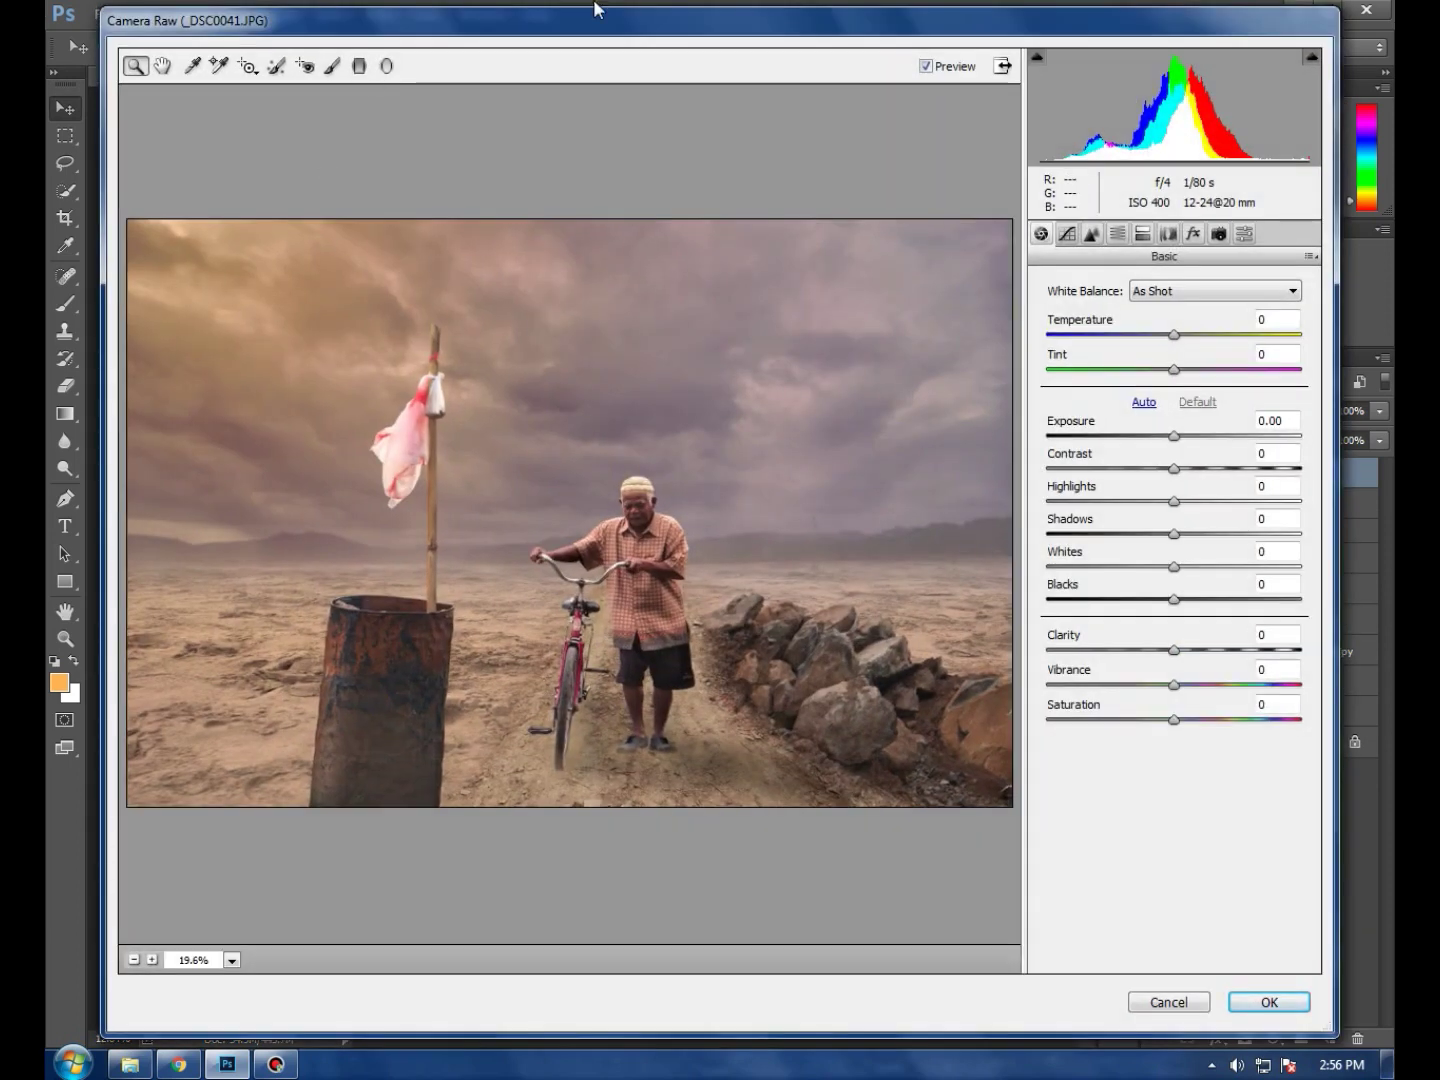
# Add a tilted graduated filter on the right sky: Exposure -0.40, Contrast -36, Highlights -31, Shadows -54
pyautogui.click(356, 66)
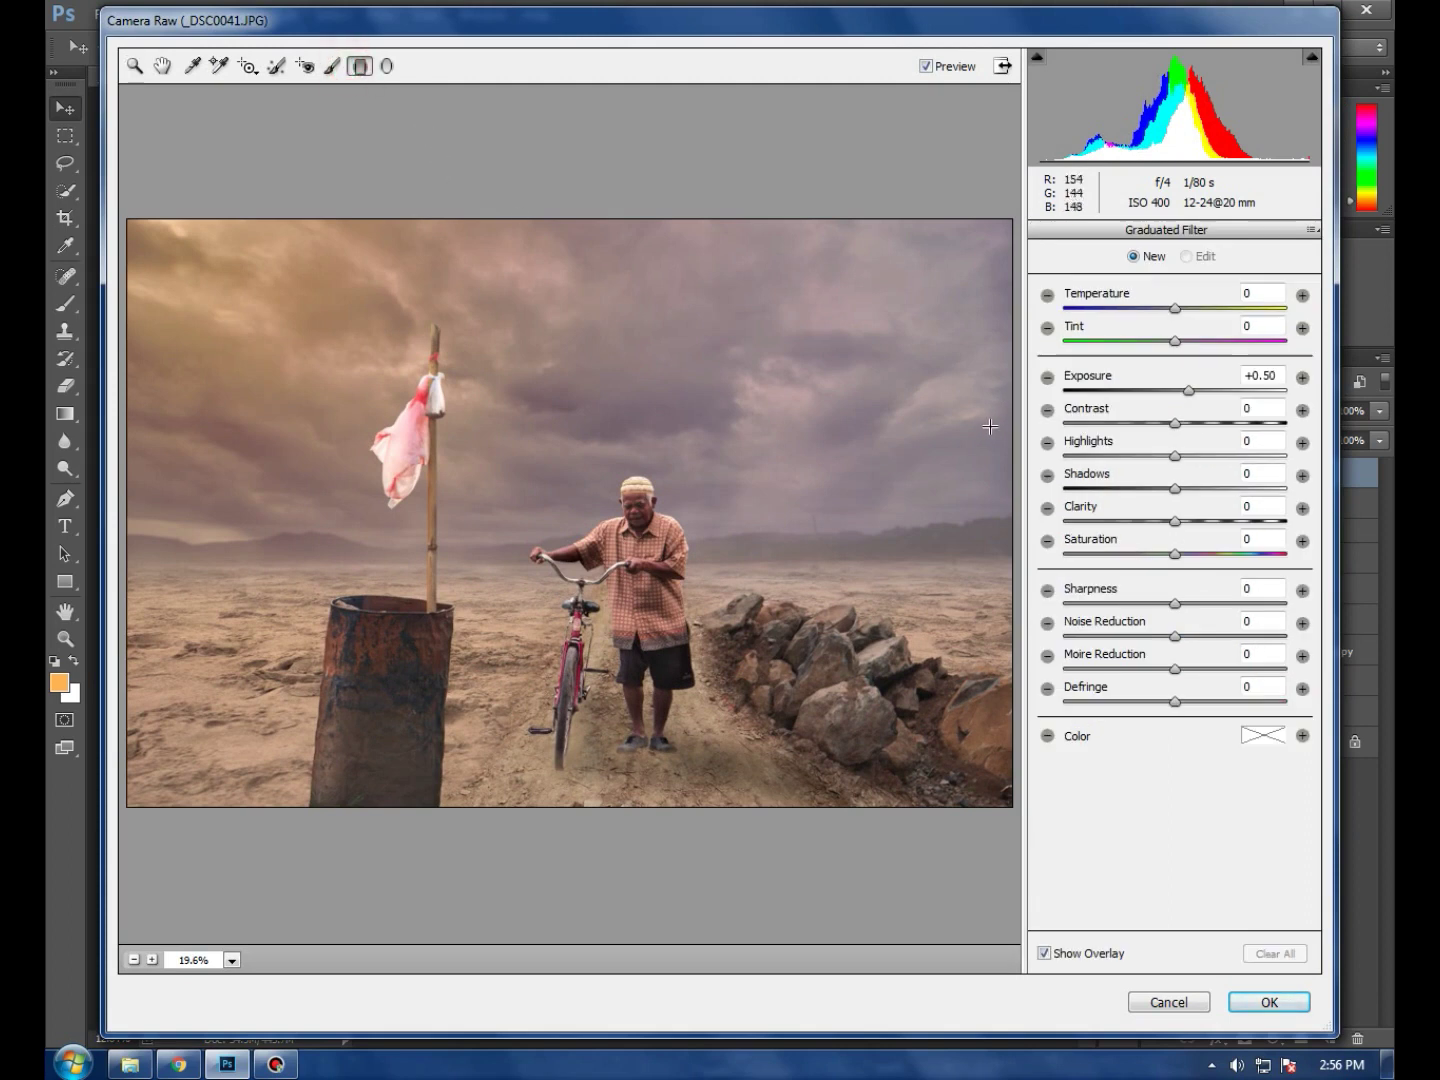
pyautogui.moveTo(977, 451); pyautogui.dragTo(562, 451)
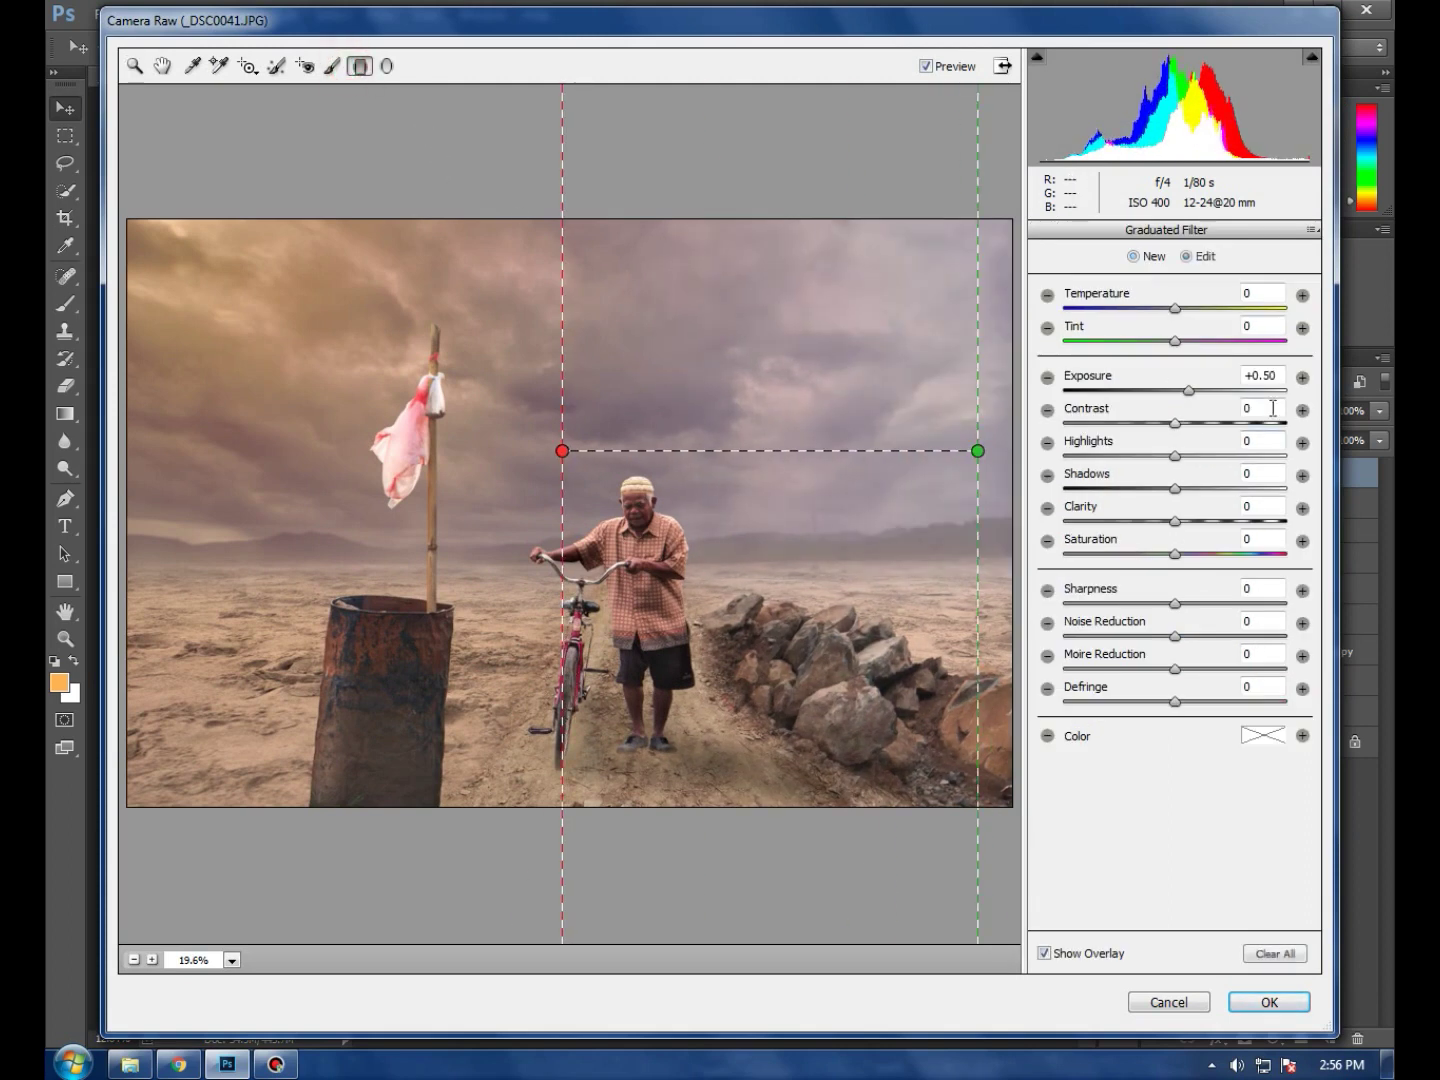
pyautogui.moveTo(1190, 391); pyautogui.dragTo(1164, 391)
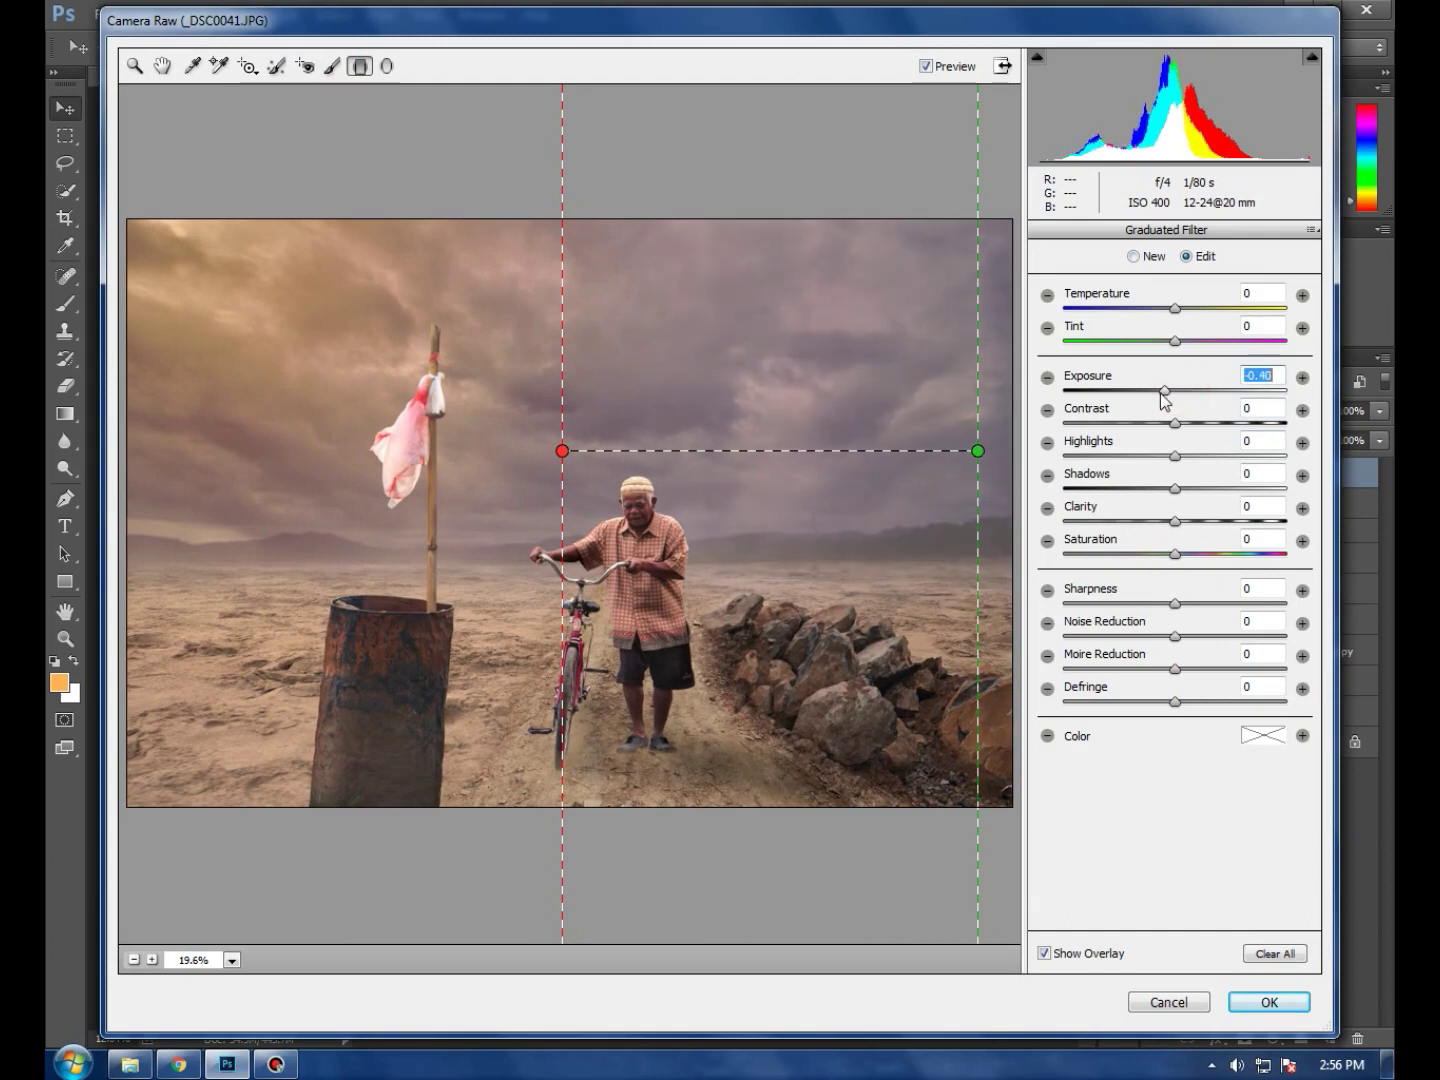
pyautogui.moveTo(1175, 488); pyautogui.dragTo(1117, 487)
pyautogui.moveTo(1175, 423); pyautogui.dragTo(1111, 488)
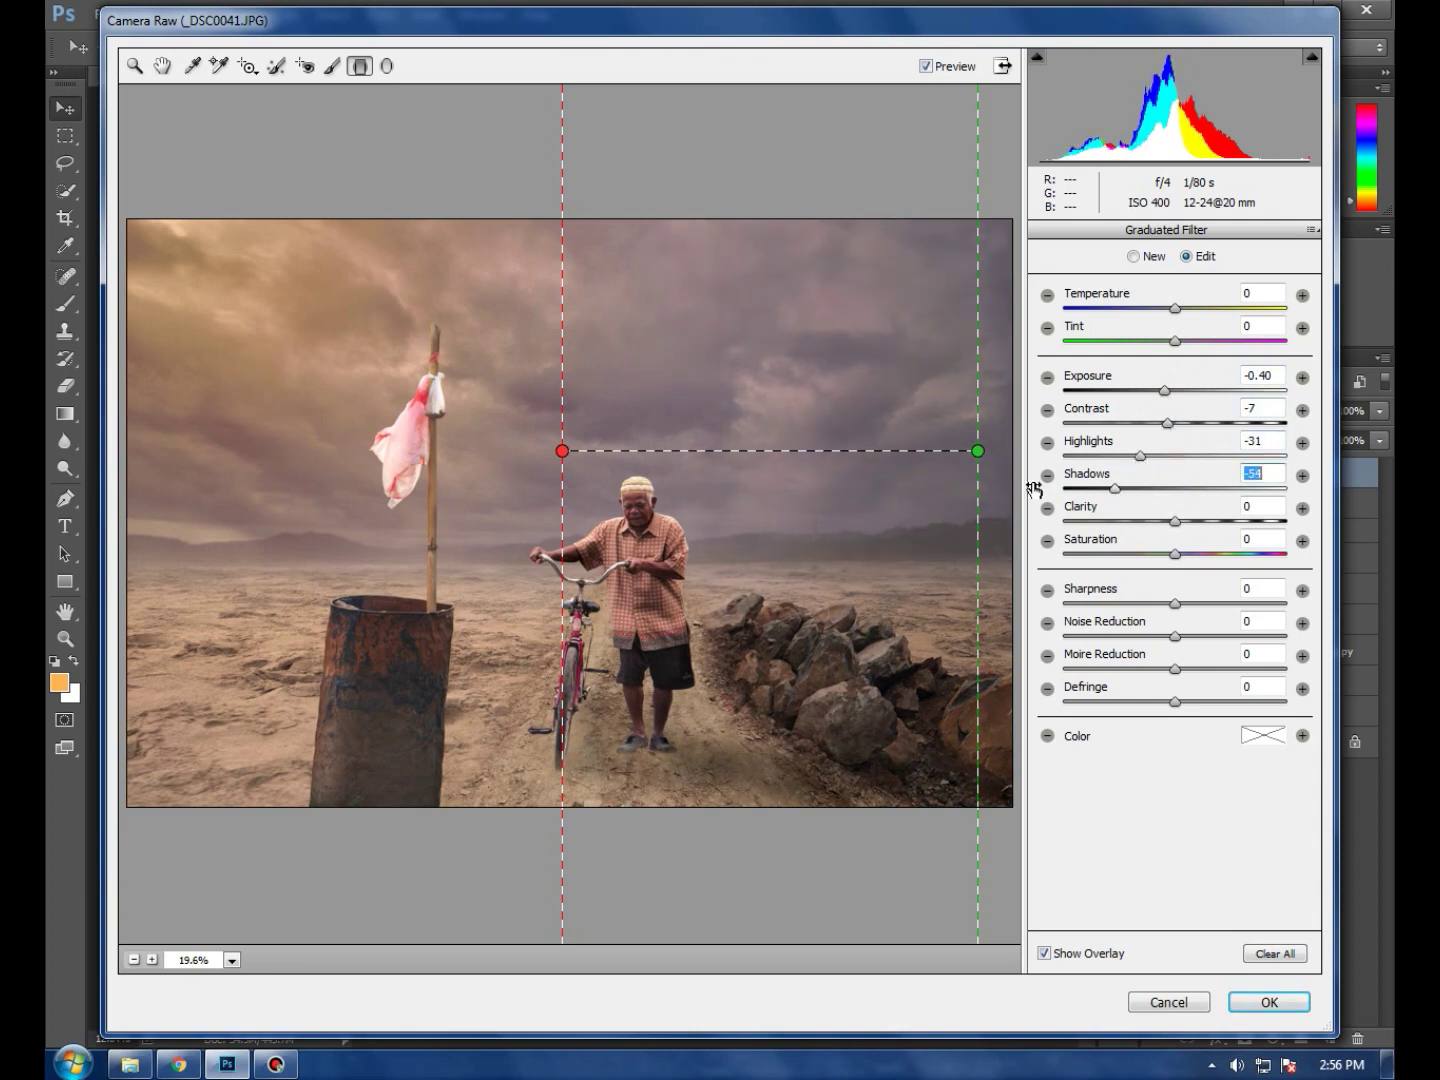
pyautogui.moveTo(564, 454)
pyautogui.mouseDown()
pyautogui.moveTo(540, 362)
pyautogui.moveTo(552, 377)
pyautogui.mouseUp()
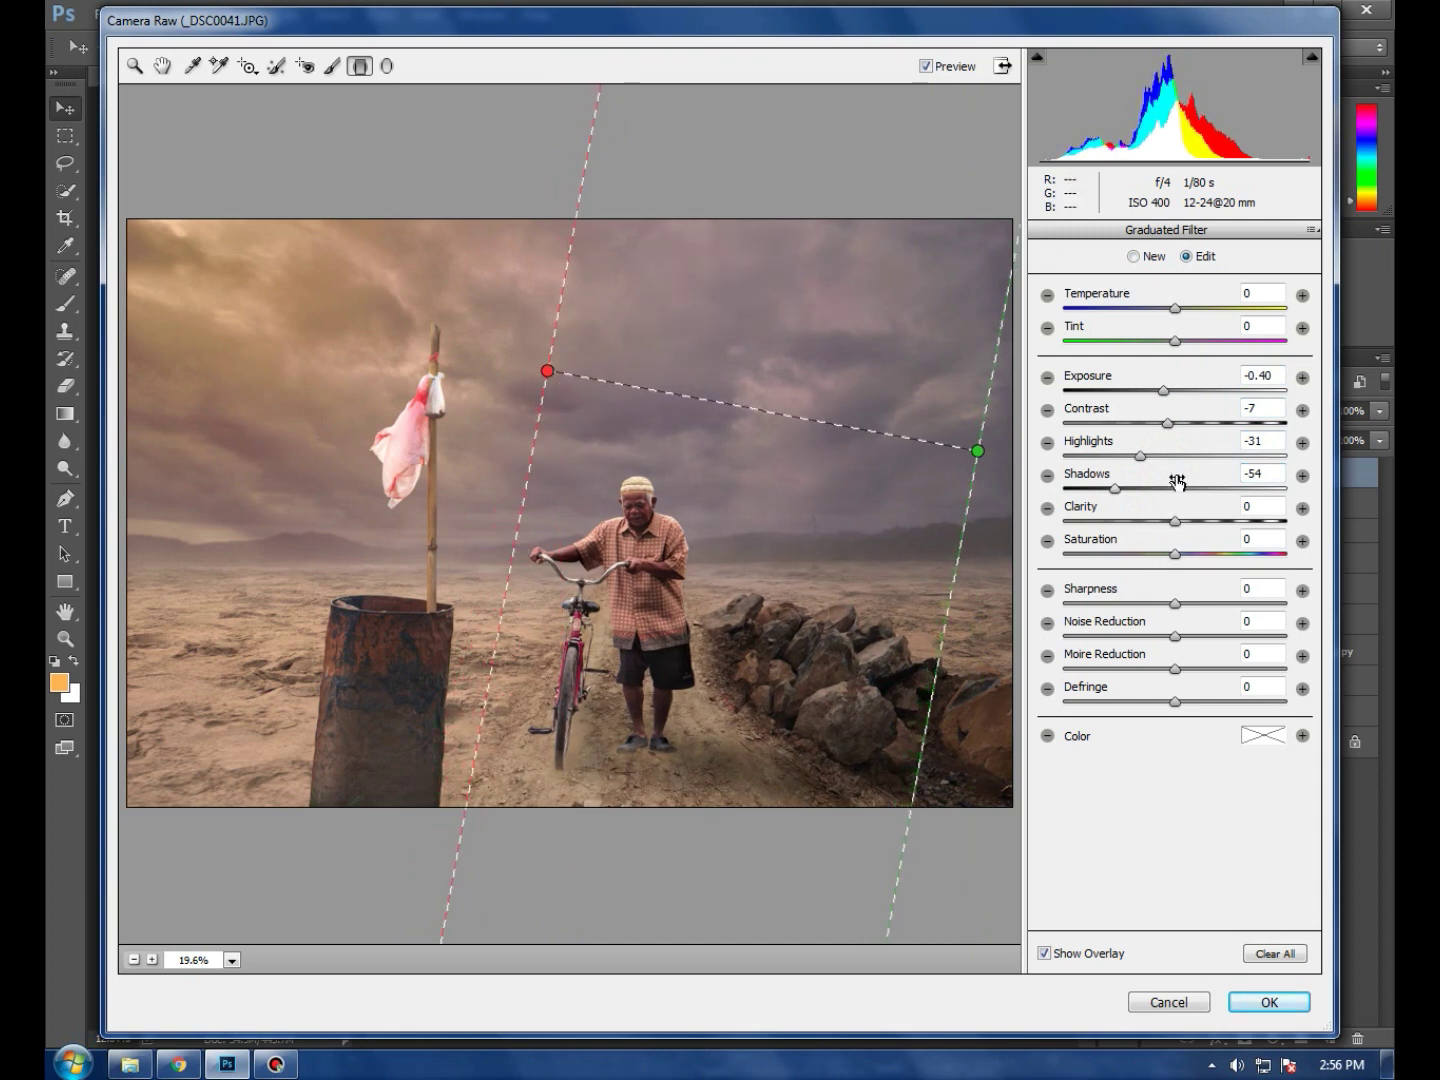
pyautogui.moveTo(1167, 423); pyautogui.dragTo(1139, 430)
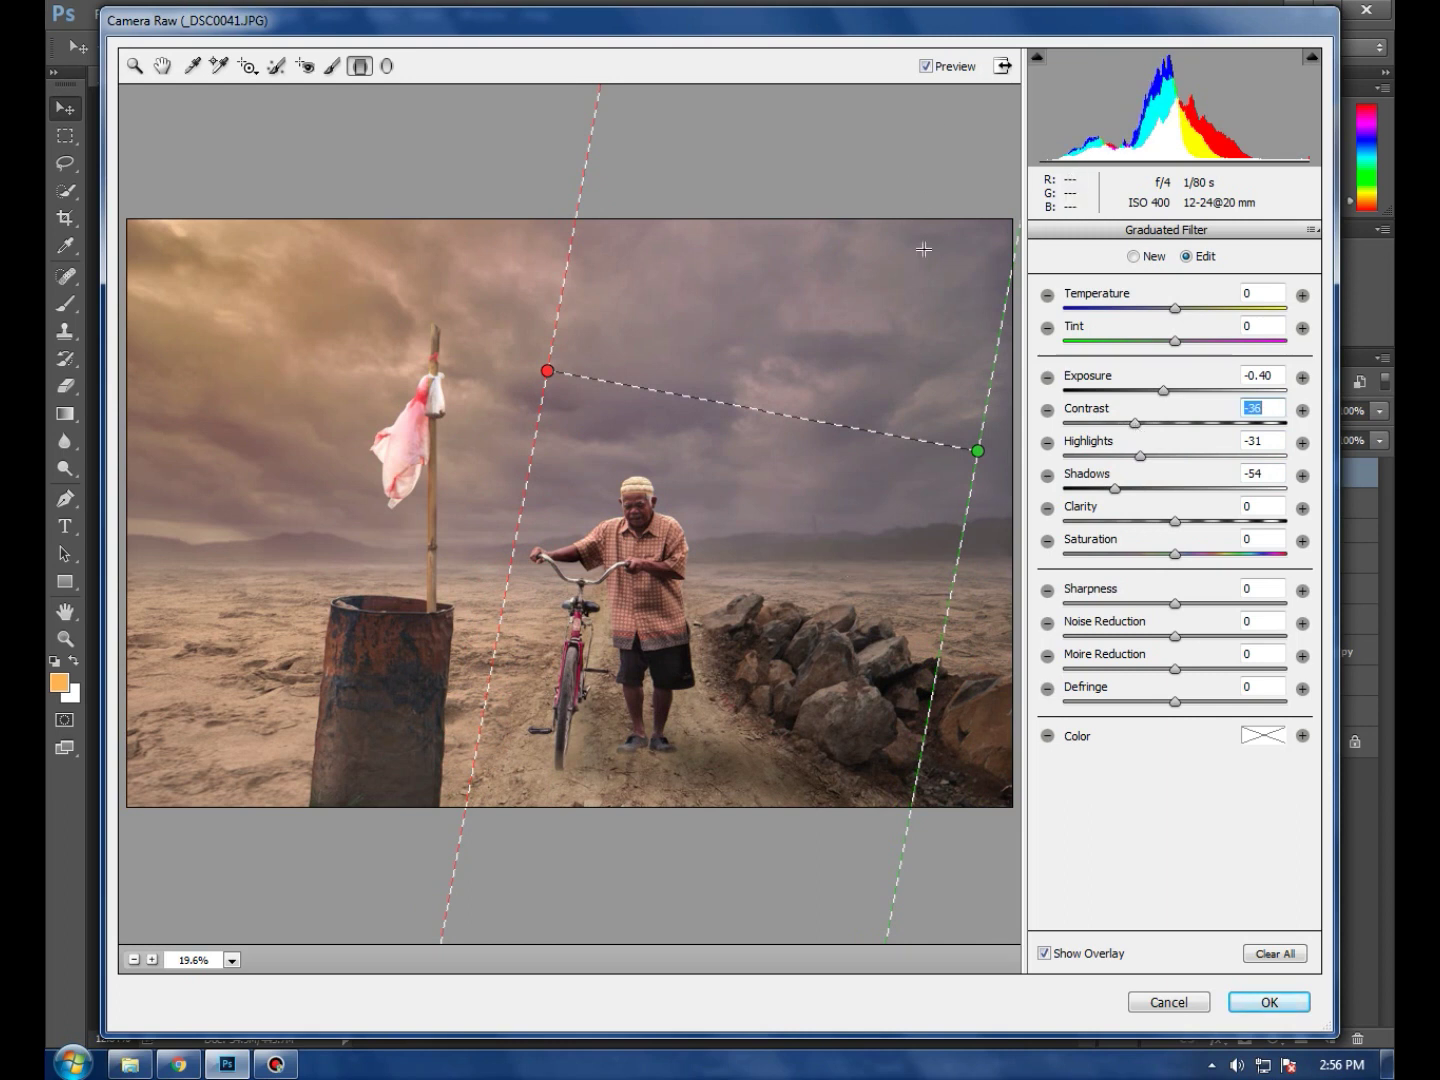
# Draw a second darkening graduated filter over the lower left, tilted toward the bottom corner
pyautogui.click(387, 66)
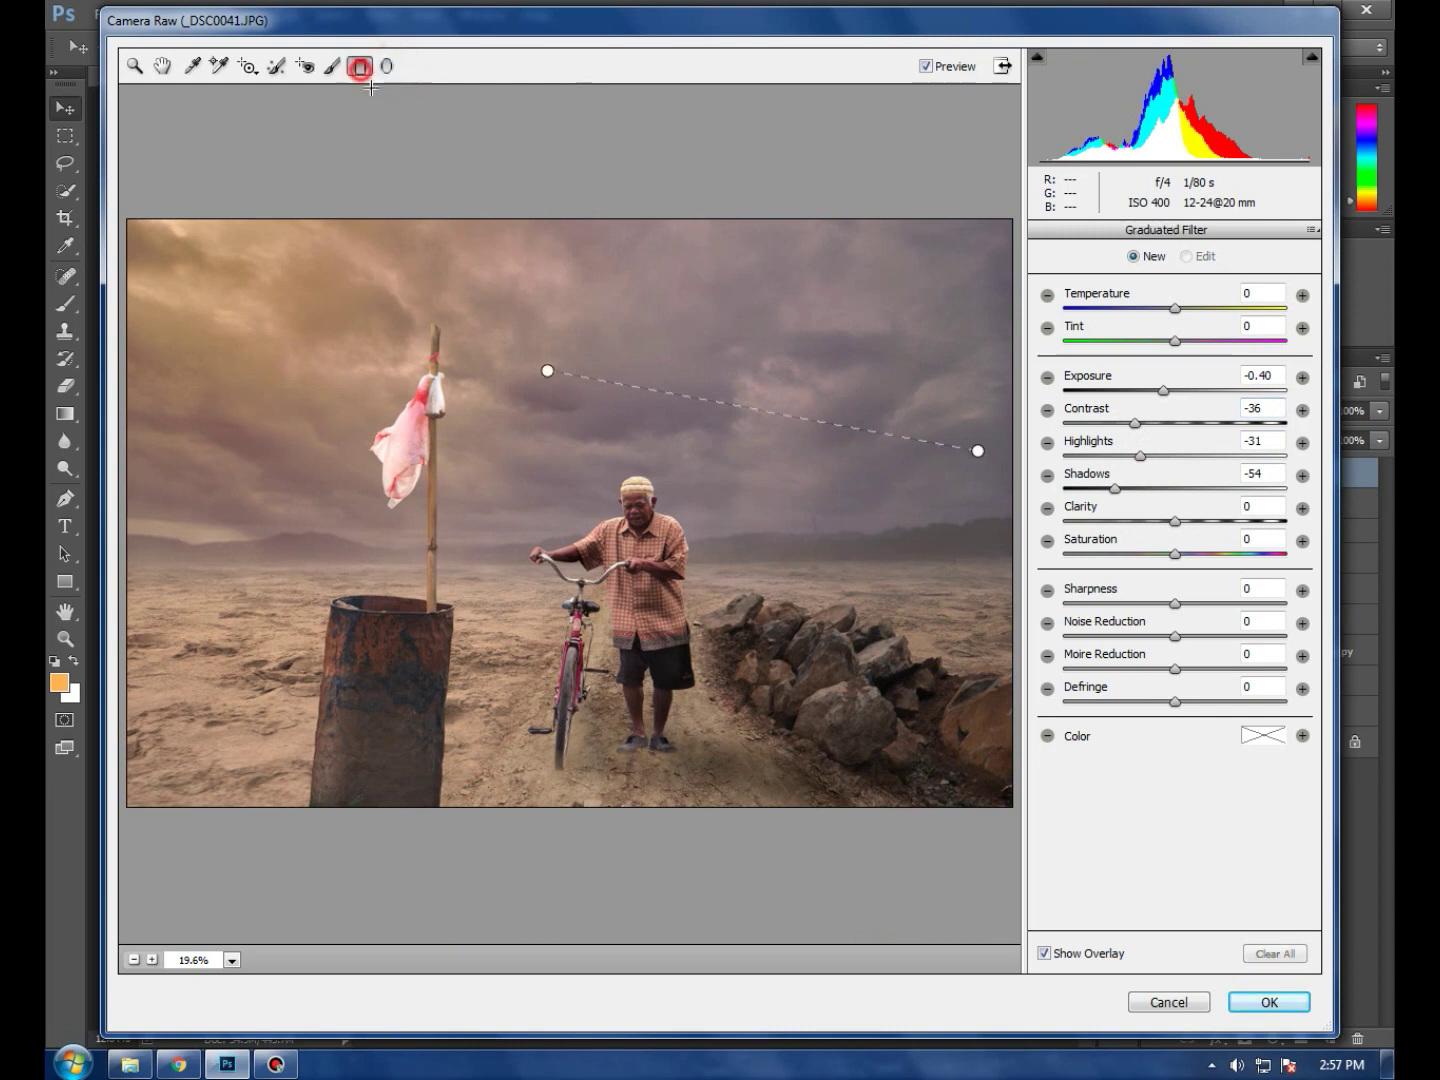
pyautogui.moveTo(157, 766)
pyautogui.mouseDown()
pyautogui.moveTo(294, 663)
pyautogui.moveTo(294, 405)
pyautogui.mouseUp()
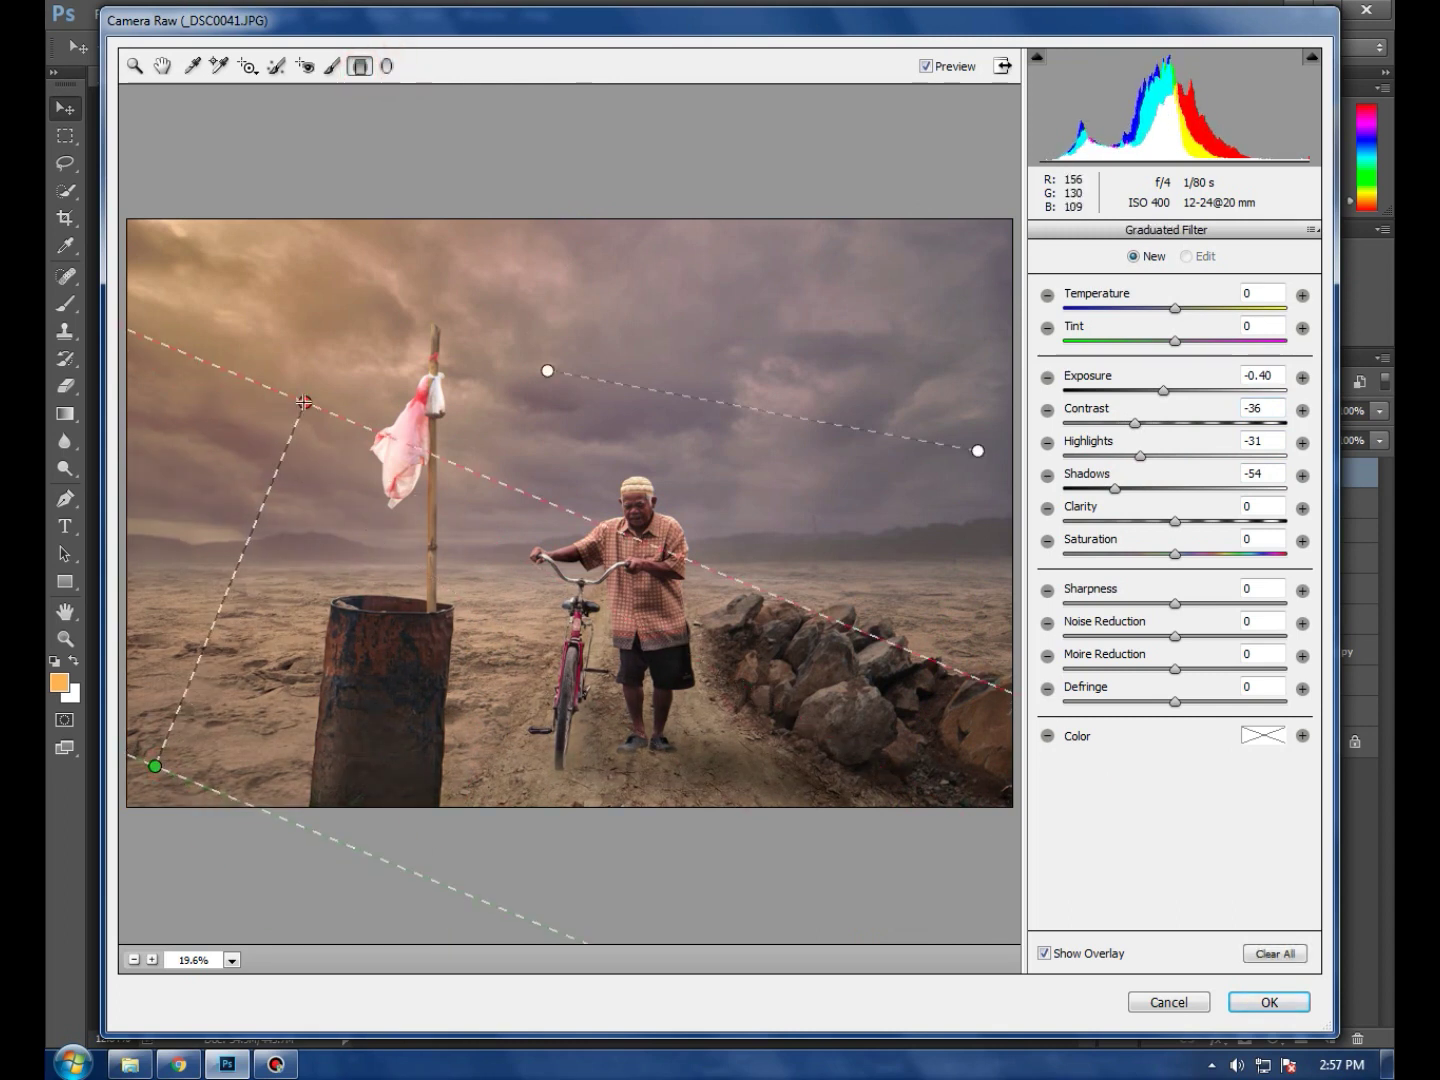
pyautogui.moveTo(281, 424); pyautogui.dragTo(257, 445)
# Draw a radial filter and resize, rotate and position its ellipse around the old man
pyautogui.click(387, 66)
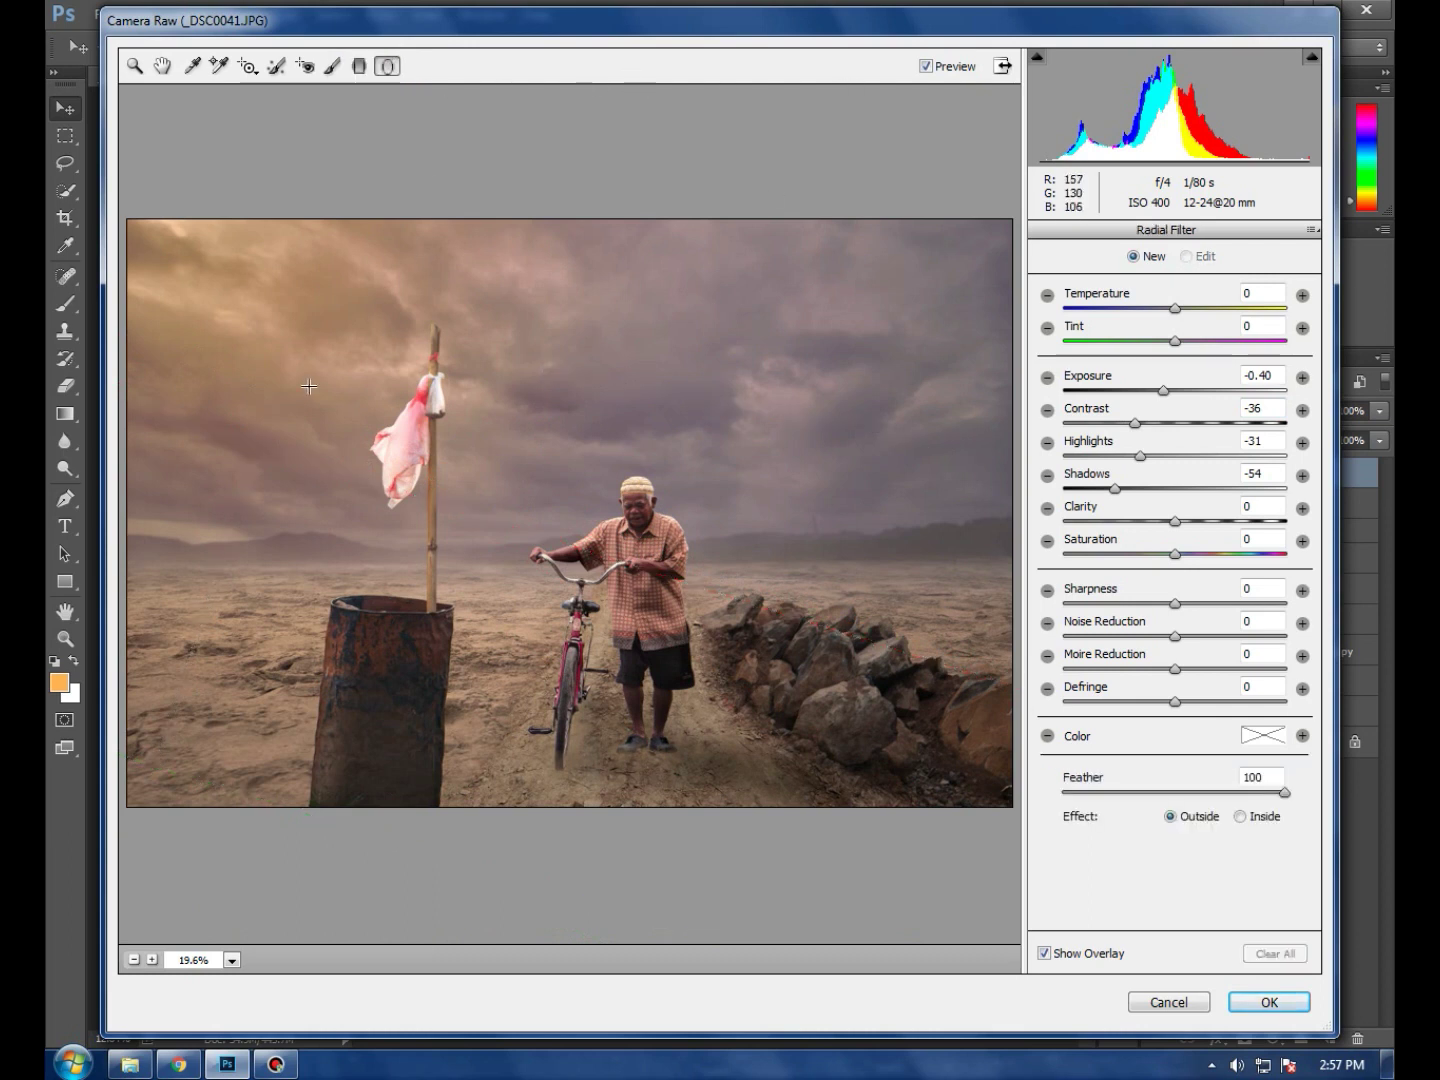
pyautogui.moveTo(313, 377); pyautogui.dragTo(693, 524)
pyautogui.moveTo(476, 318)
pyautogui.mouseDown()
pyautogui.moveTo(639, 440)
pyautogui.moveTo(475, 311)
pyautogui.mouseUp()
pyautogui.moveTo(580, 307)
pyautogui.mouseDown()
pyautogui.moveTo(640, 325)
pyautogui.moveTo(530, 505)
pyautogui.moveTo(476, 402)
pyautogui.mouseUp()
pyautogui.moveTo(970, 682); pyautogui.dragTo(1015, 735)
pyautogui.moveTo(800, 641)
pyautogui.mouseDown()
pyautogui.moveTo(820, 665)
pyautogui.moveTo(808, 653)
pyautogui.mouseUp()
pyautogui.press('alt')
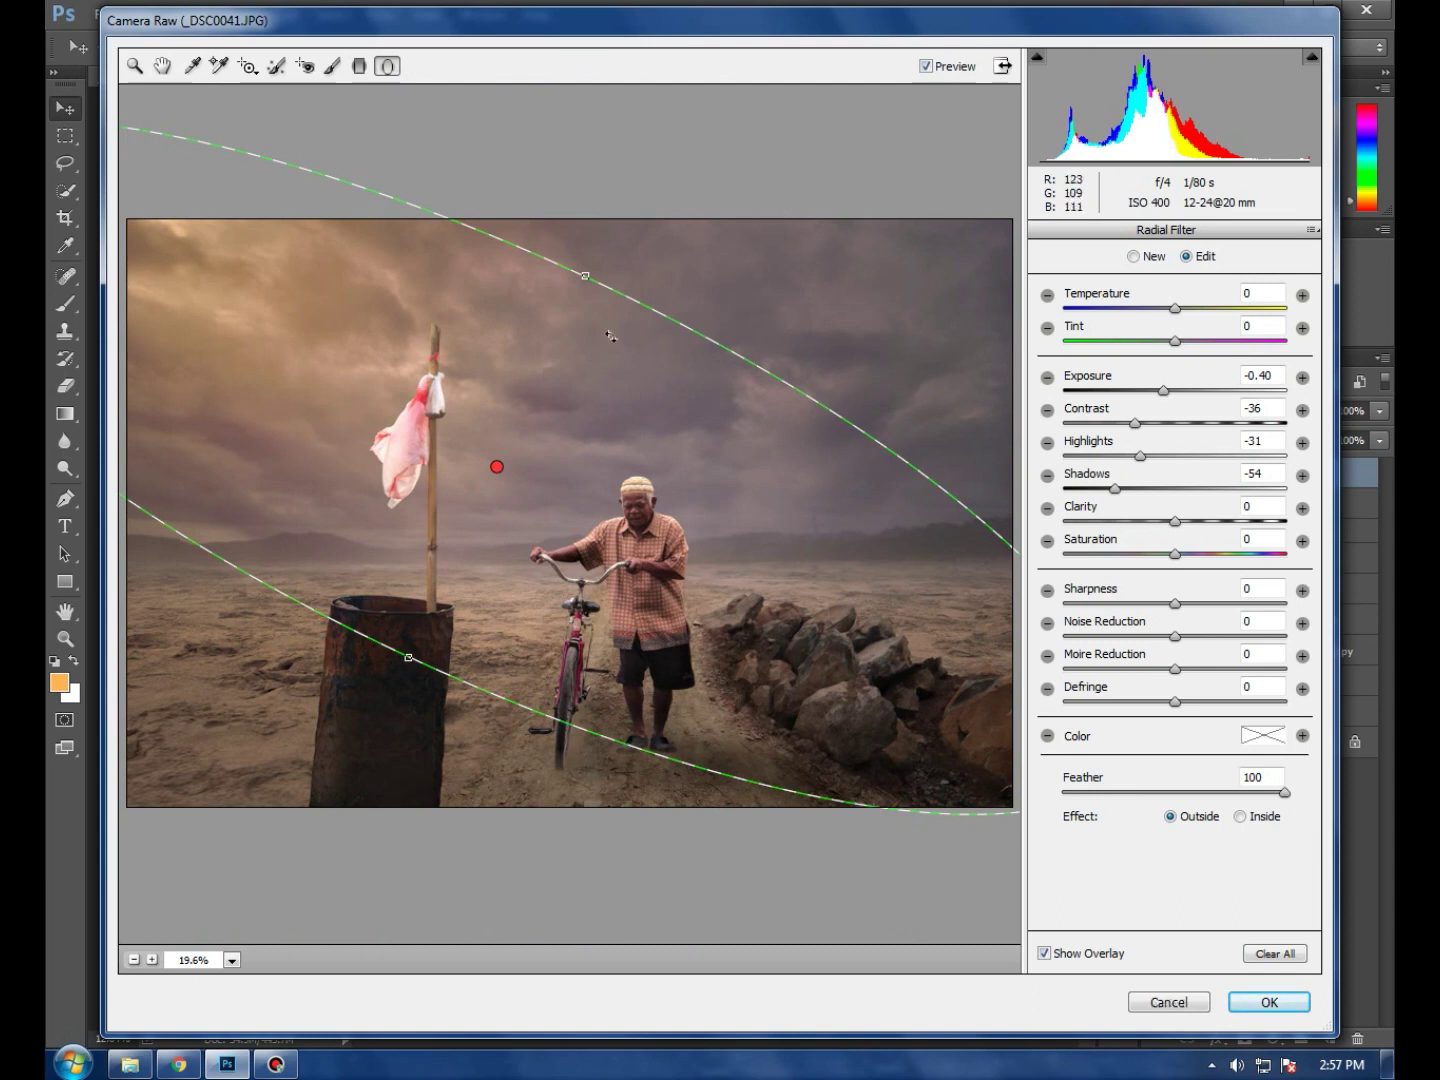
pyautogui.moveTo(588, 278); pyautogui.dragTo(526, 327)
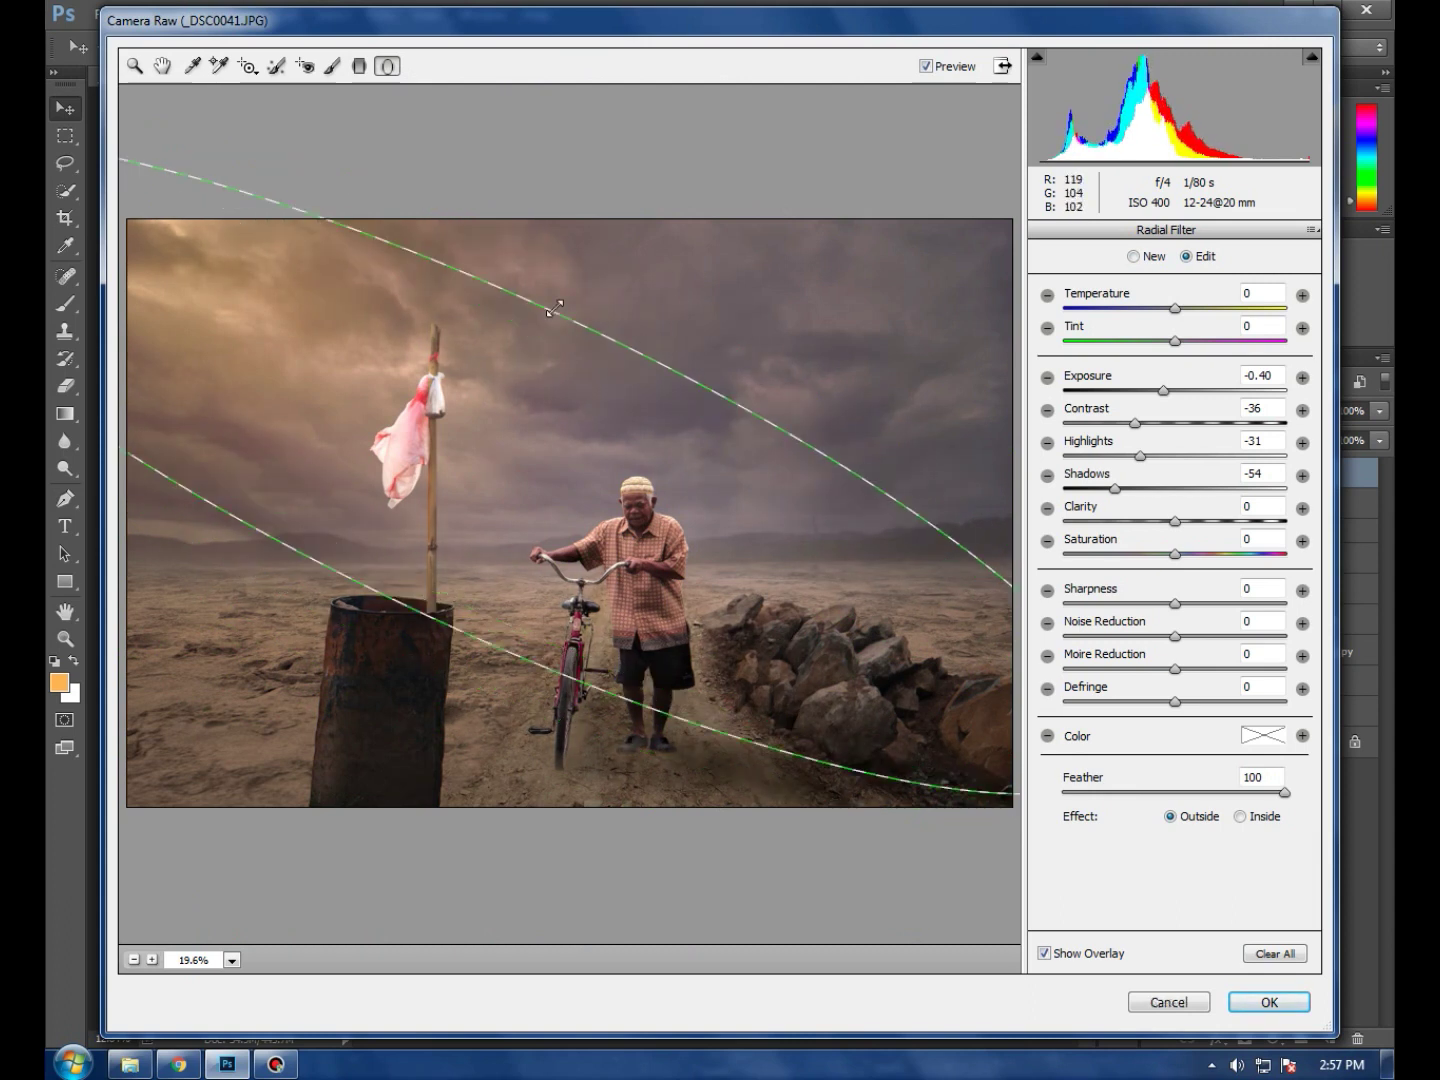
pyautogui.moveTo(514, 469); pyautogui.dragTo(376, 350)
pyautogui.moveTo(321, 450); pyautogui.dragTo(288, 538)
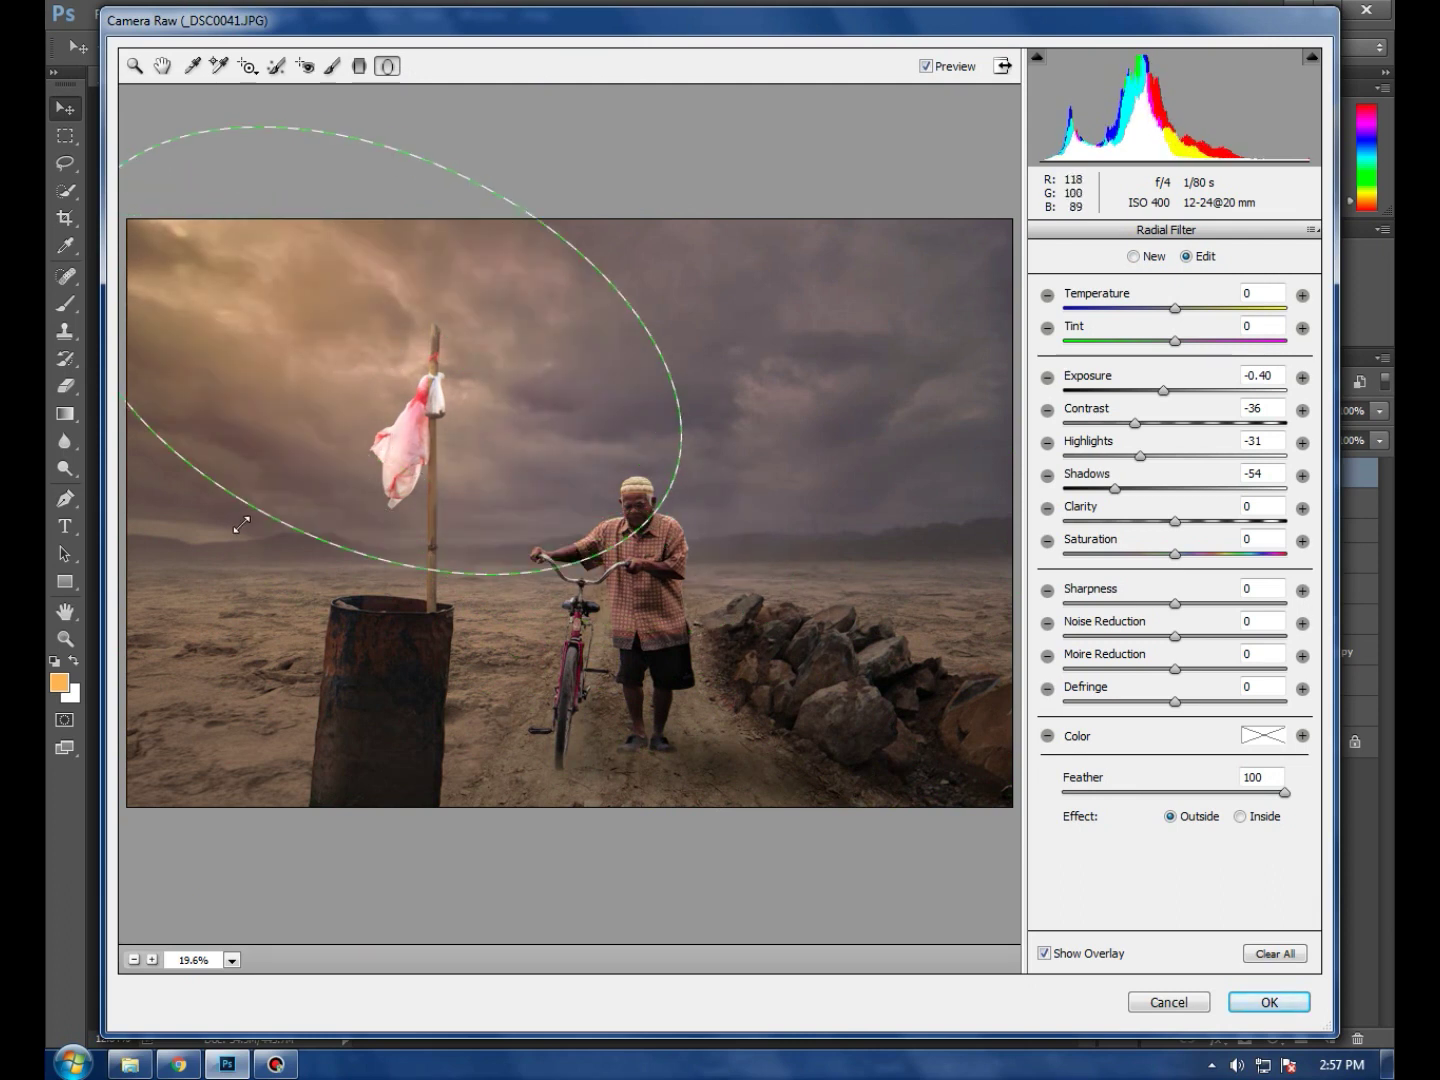
pyautogui.moveTo(691, 499)
pyautogui.mouseDown()
pyautogui.moveTo(667, 541)
pyautogui.moveTo(667, 617)
pyautogui.mouseUp()
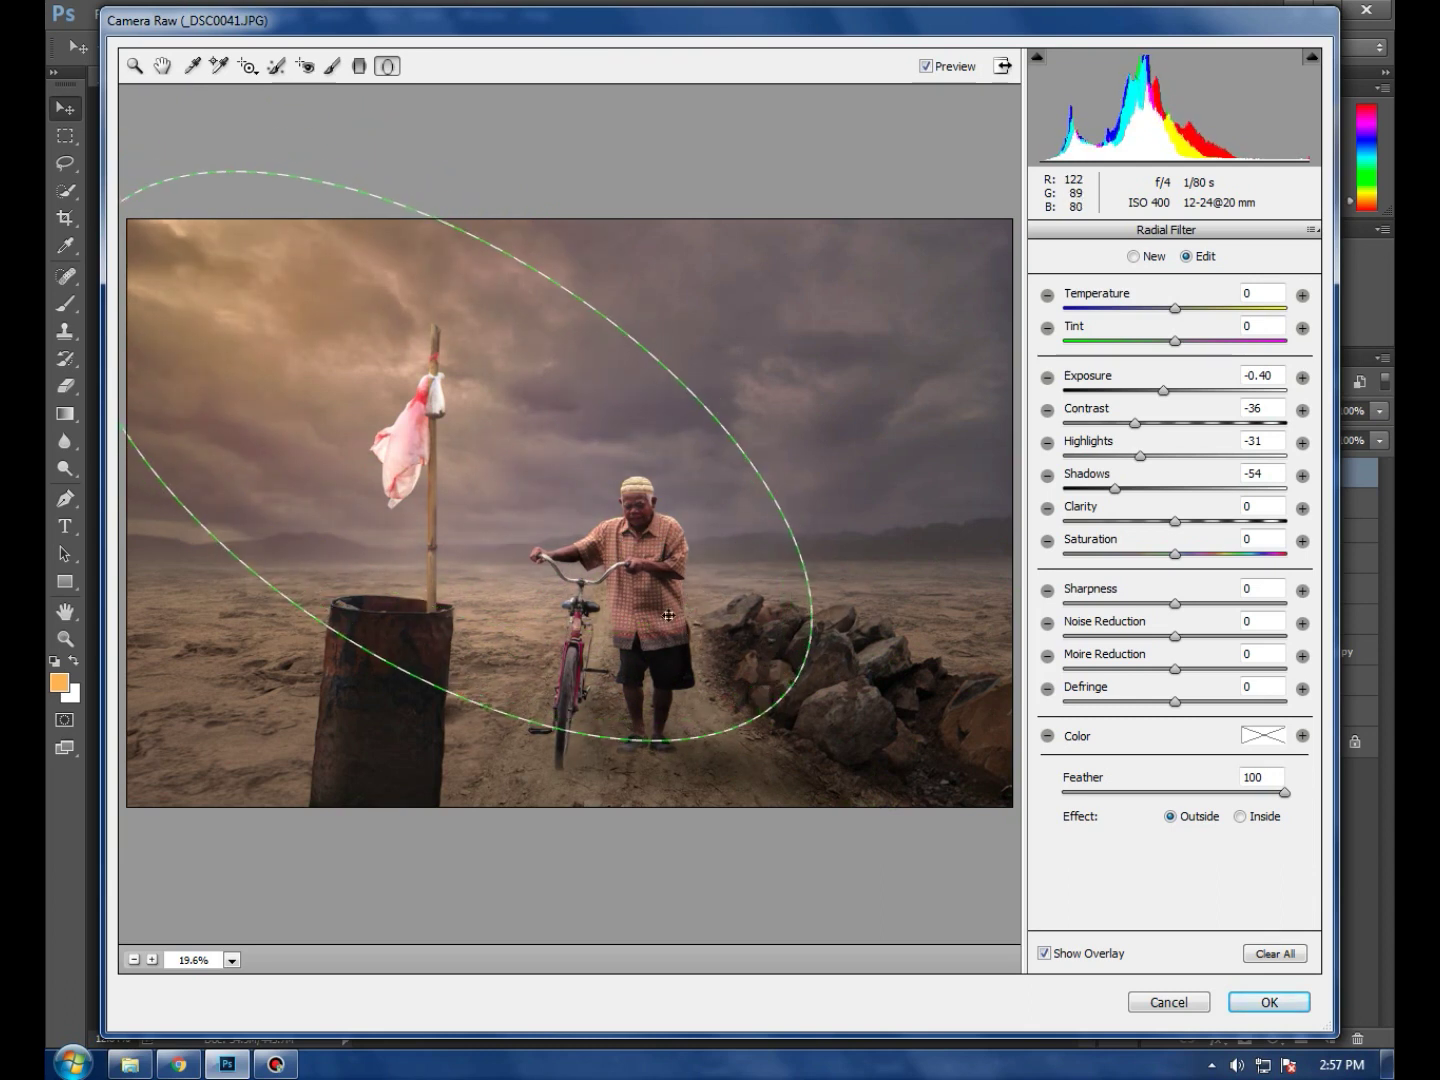
pyautogui.moveTo(667, 617); pyautogui.dragTo(657, 607)
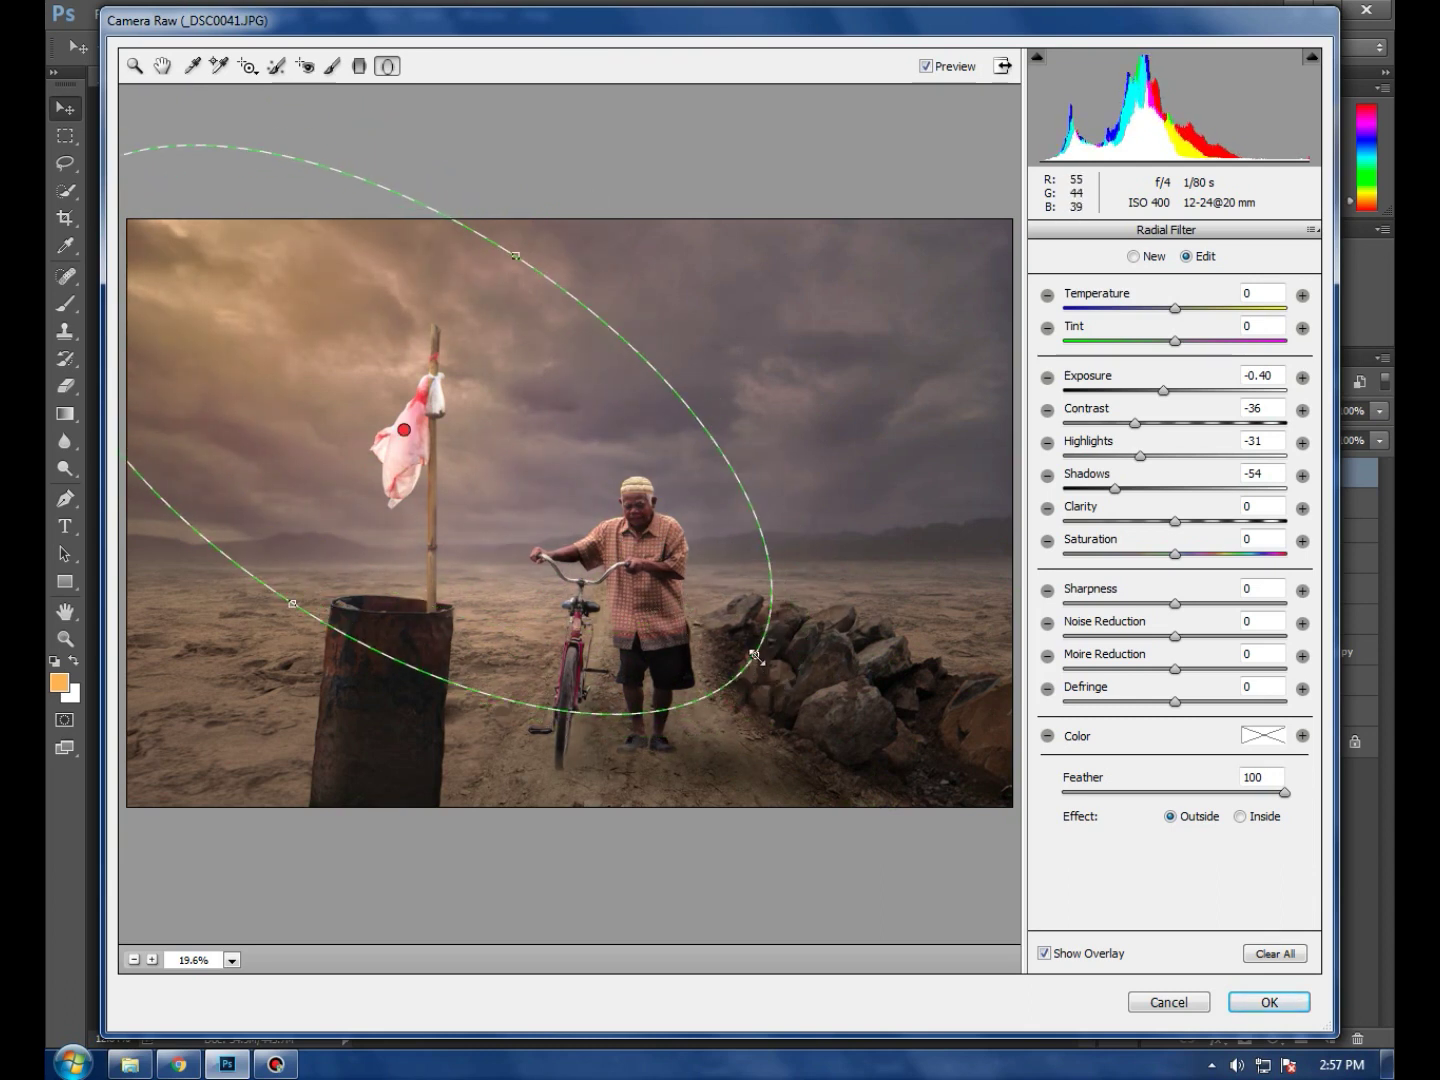
# Reposition the starting edges of the sky and lower-left graduated filters
pyautogui.click(362, 67)
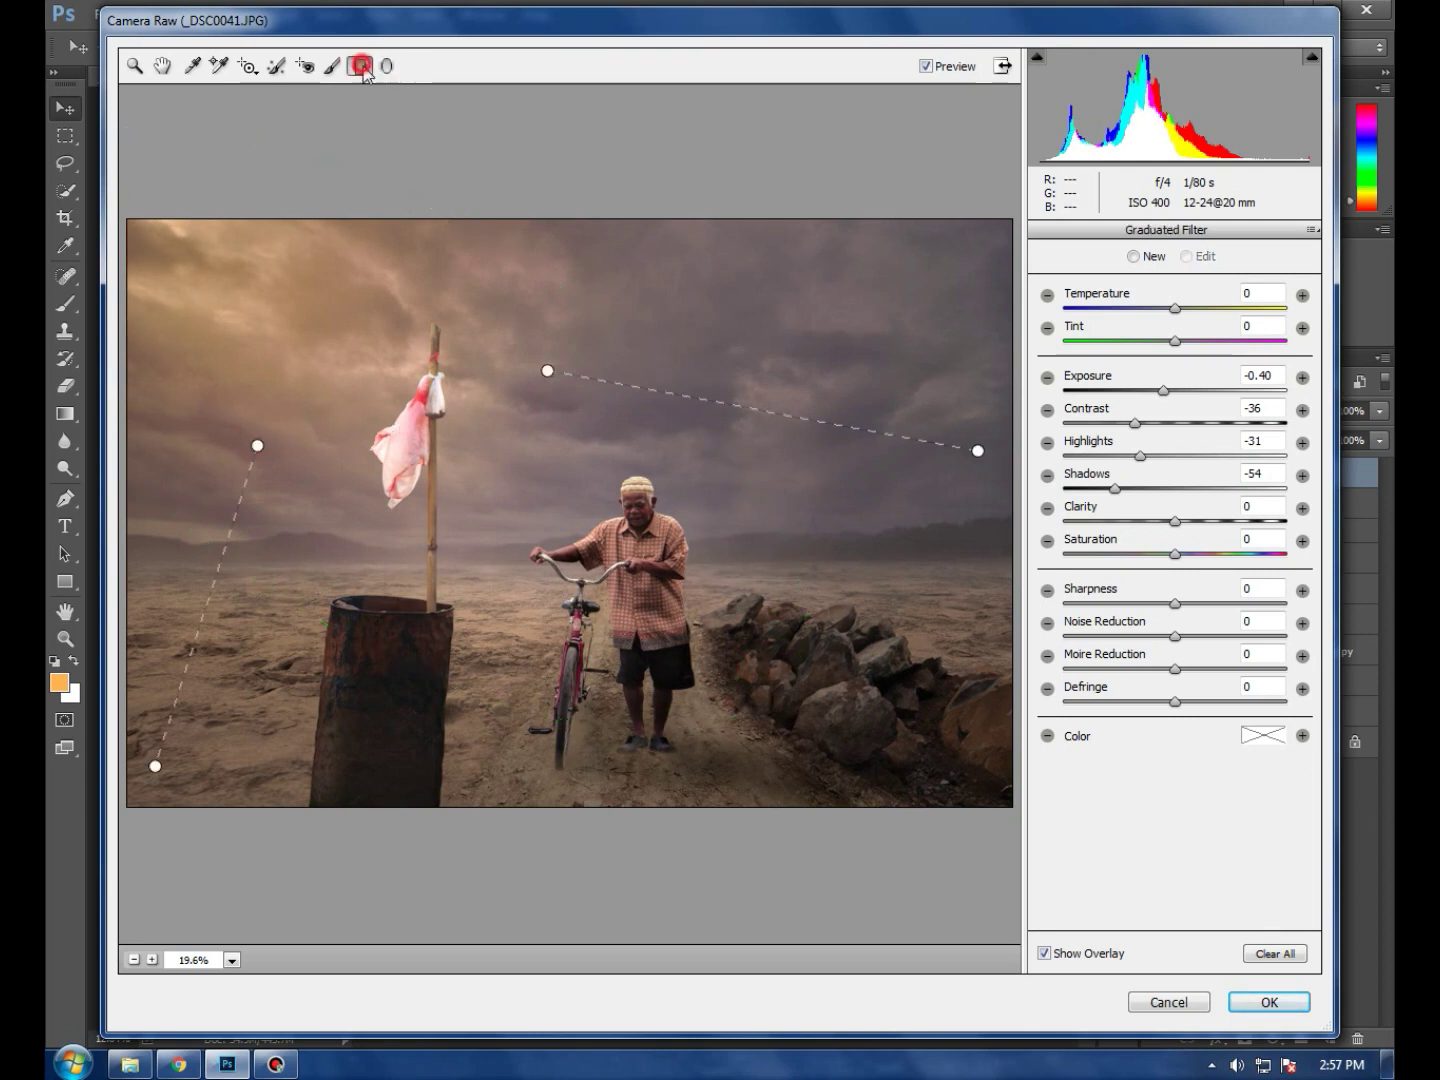
pyautogui.moveTo(547, 371); pyautogui.dragTo(638, 386)
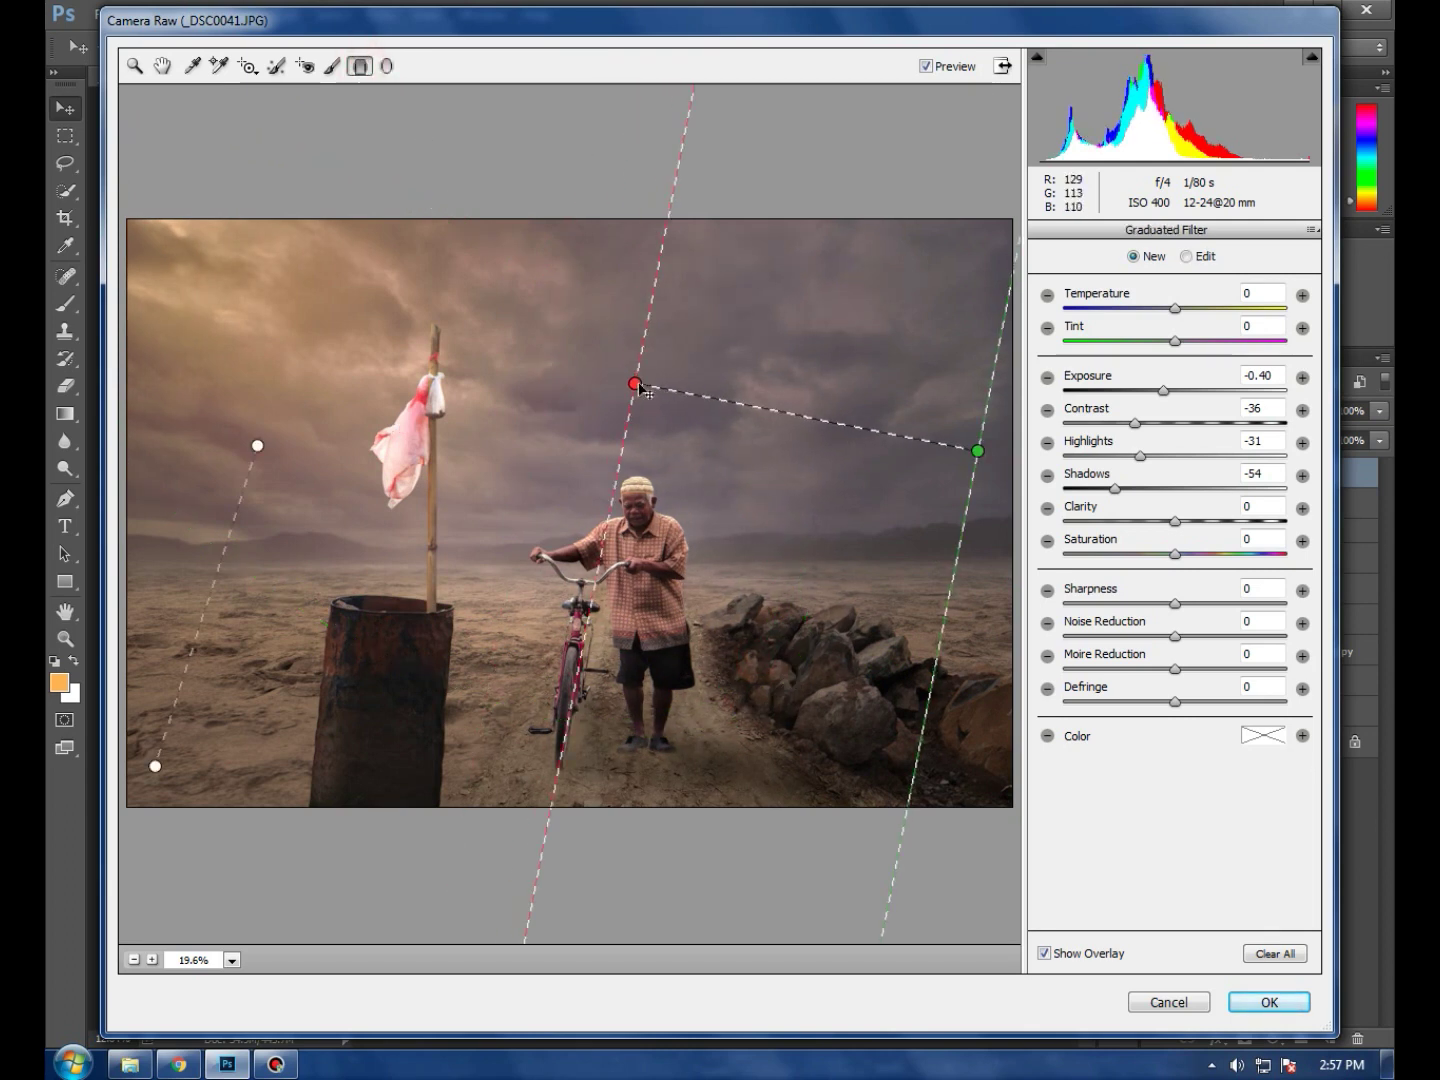
pyautogui.moveTo(257, 447); pyautogui.dragTo(246, 505)
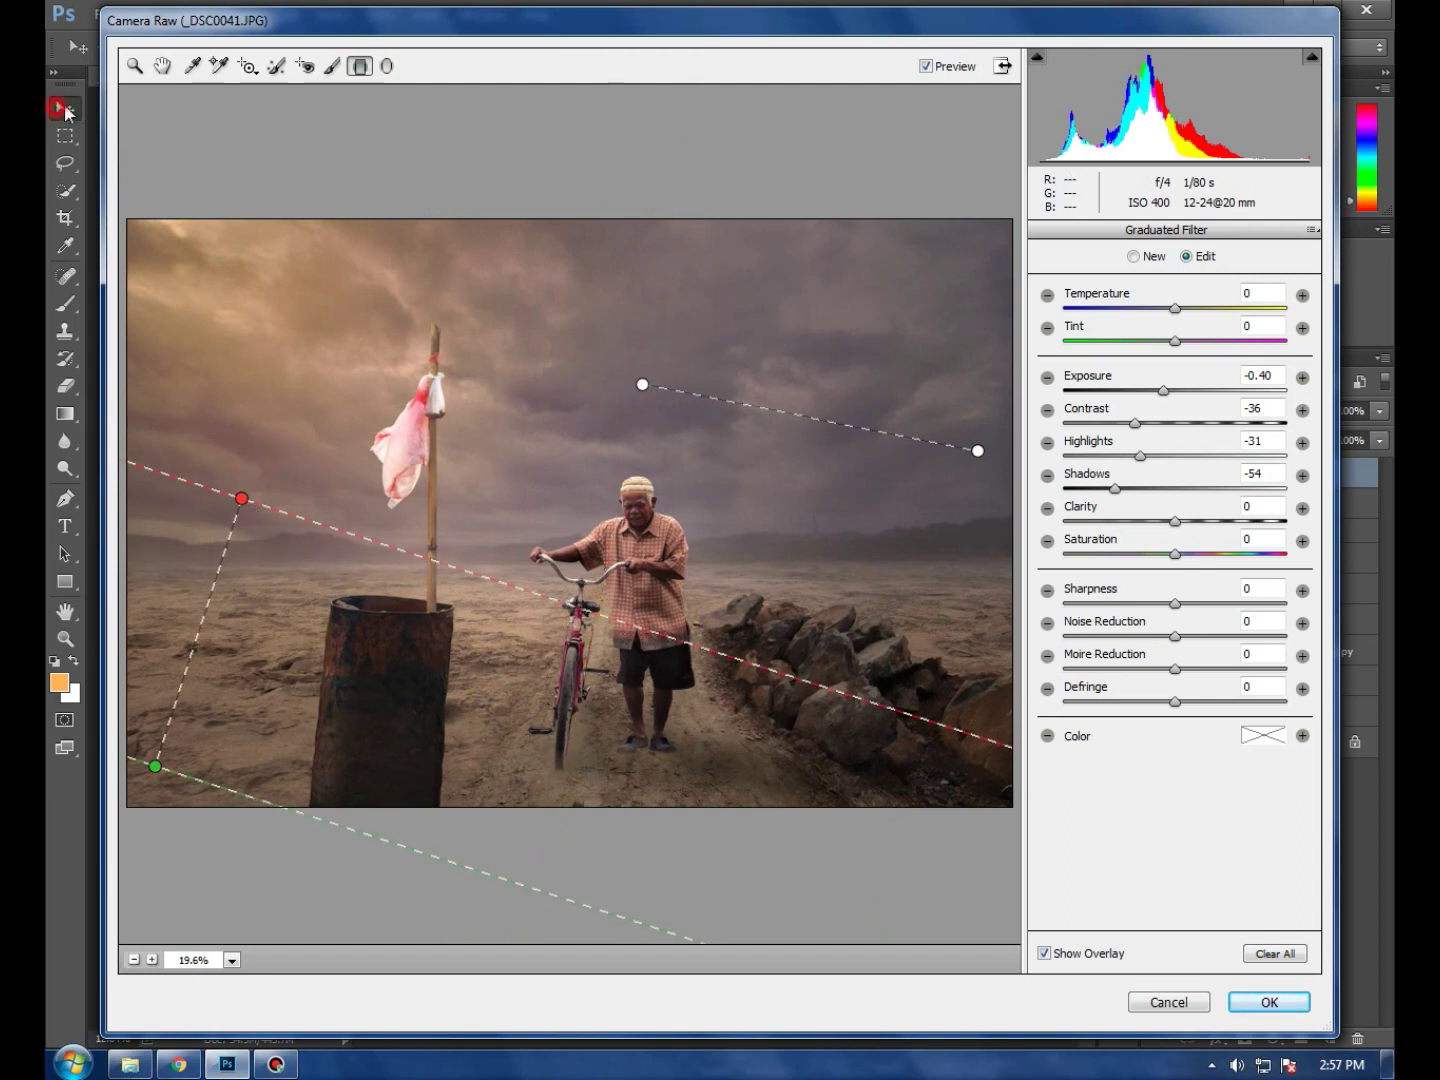
# Set global Temperature +6, Tint -8, Exposure -0.05, Shadows +6, Whites -23, Blacks +39, and lower Contrast
pyautogui.click(138, 66)
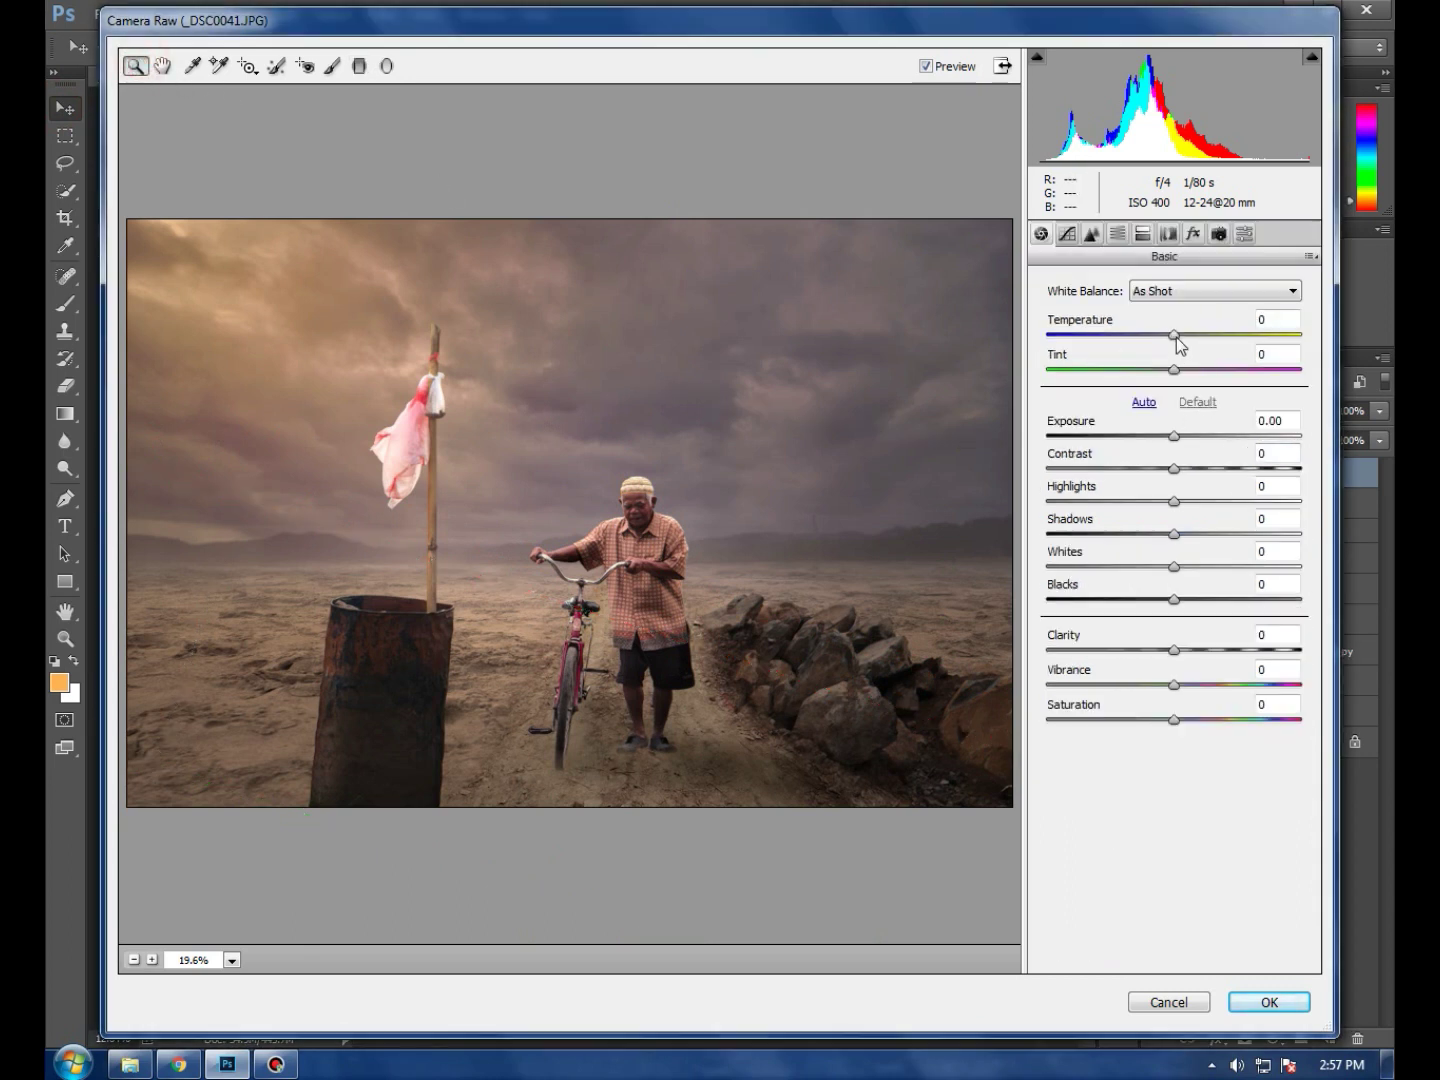
pyautogui.moveTo(1176, 338); pyautogui.dragTo(1171, 369)
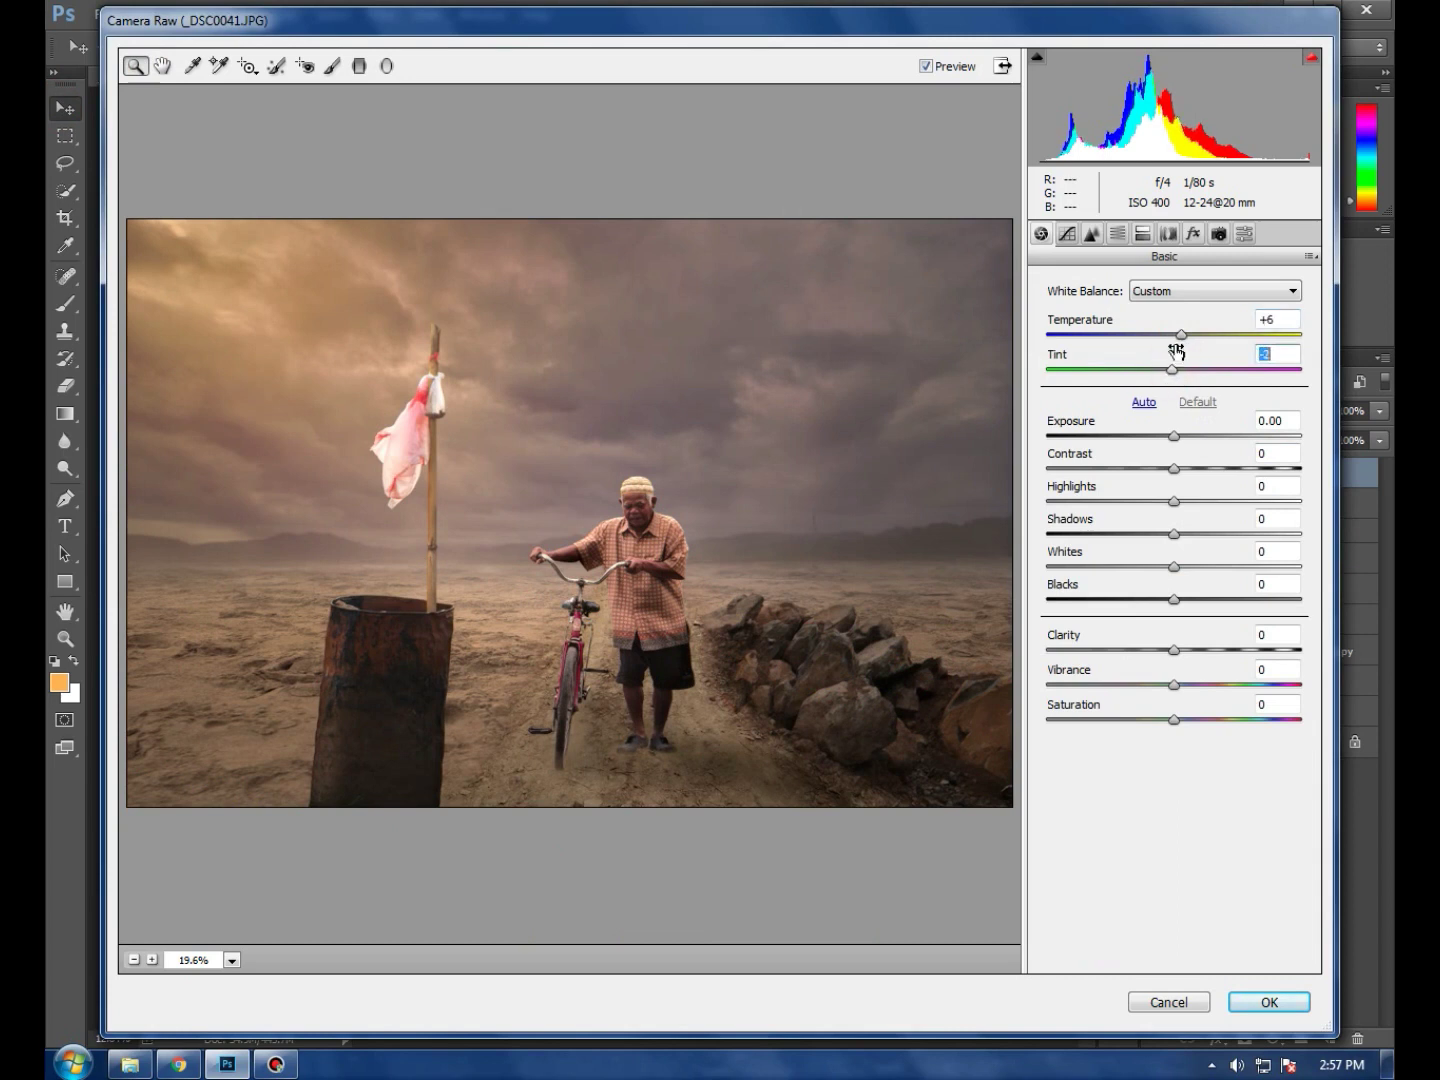
pyautogui.click(1182, 337)
pyautogui.moveTo(1175, 469)
pyautogui.mouseDown()
pyautogui.moveTo(1154, 500)
pyautogui.moveTo(1185, 531)
pyautogui.moveTo(1178, 439)
pyautogui.mouseUp()
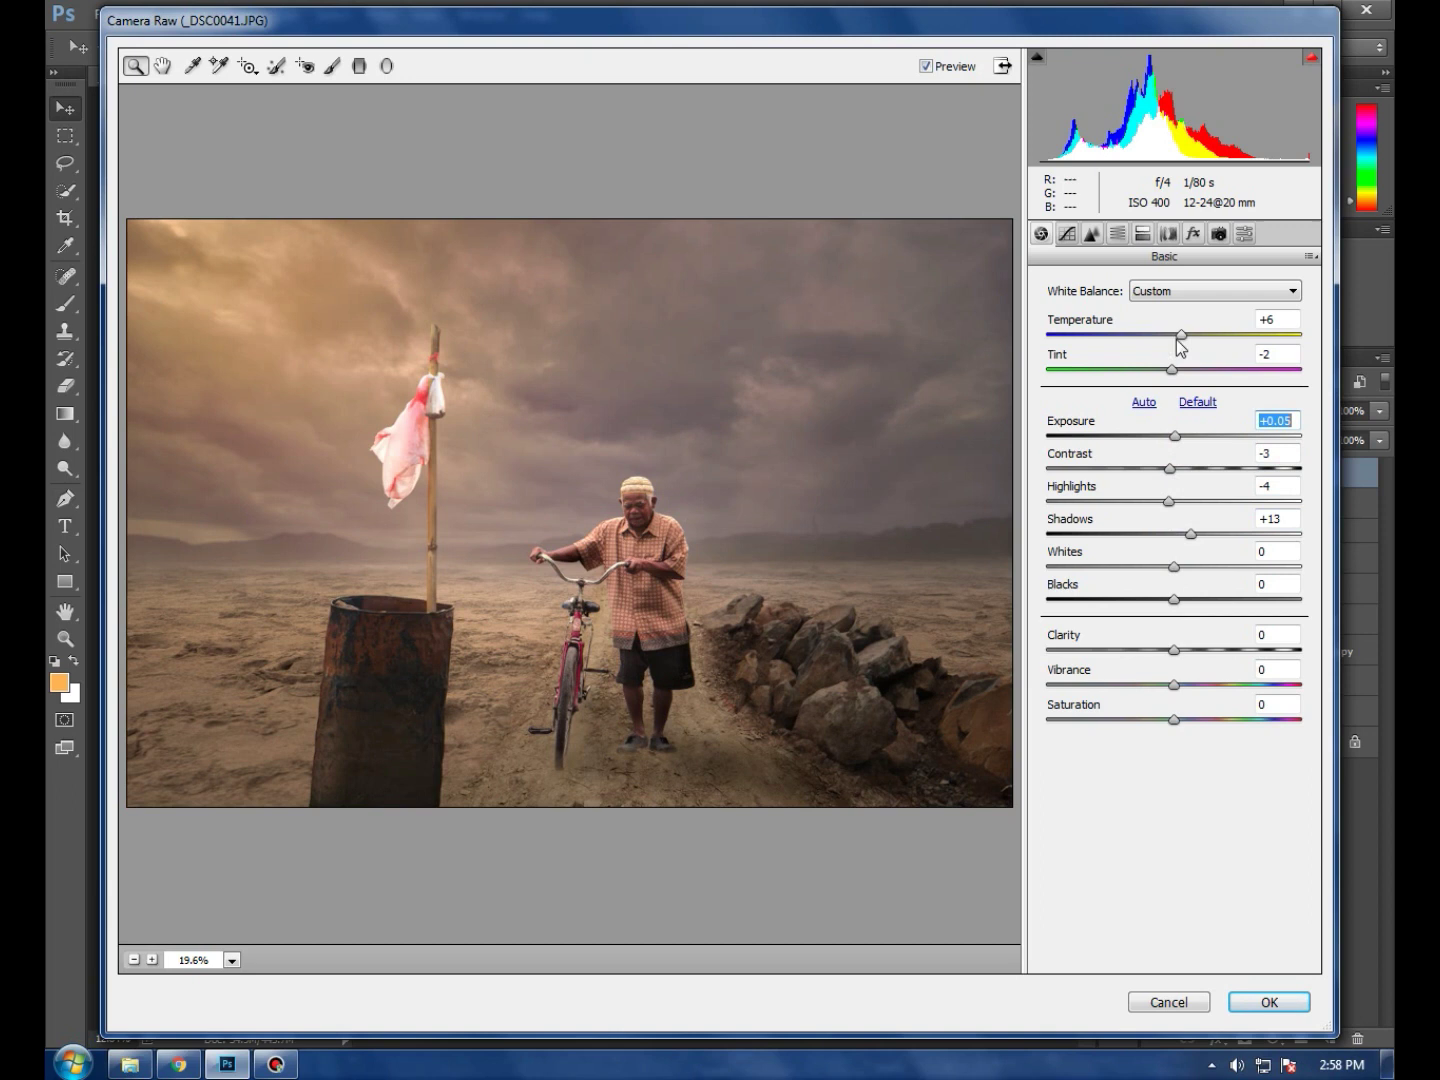
pyautogui.moveTo(1172, 369); pyautogui.dragTo(1164, 369)
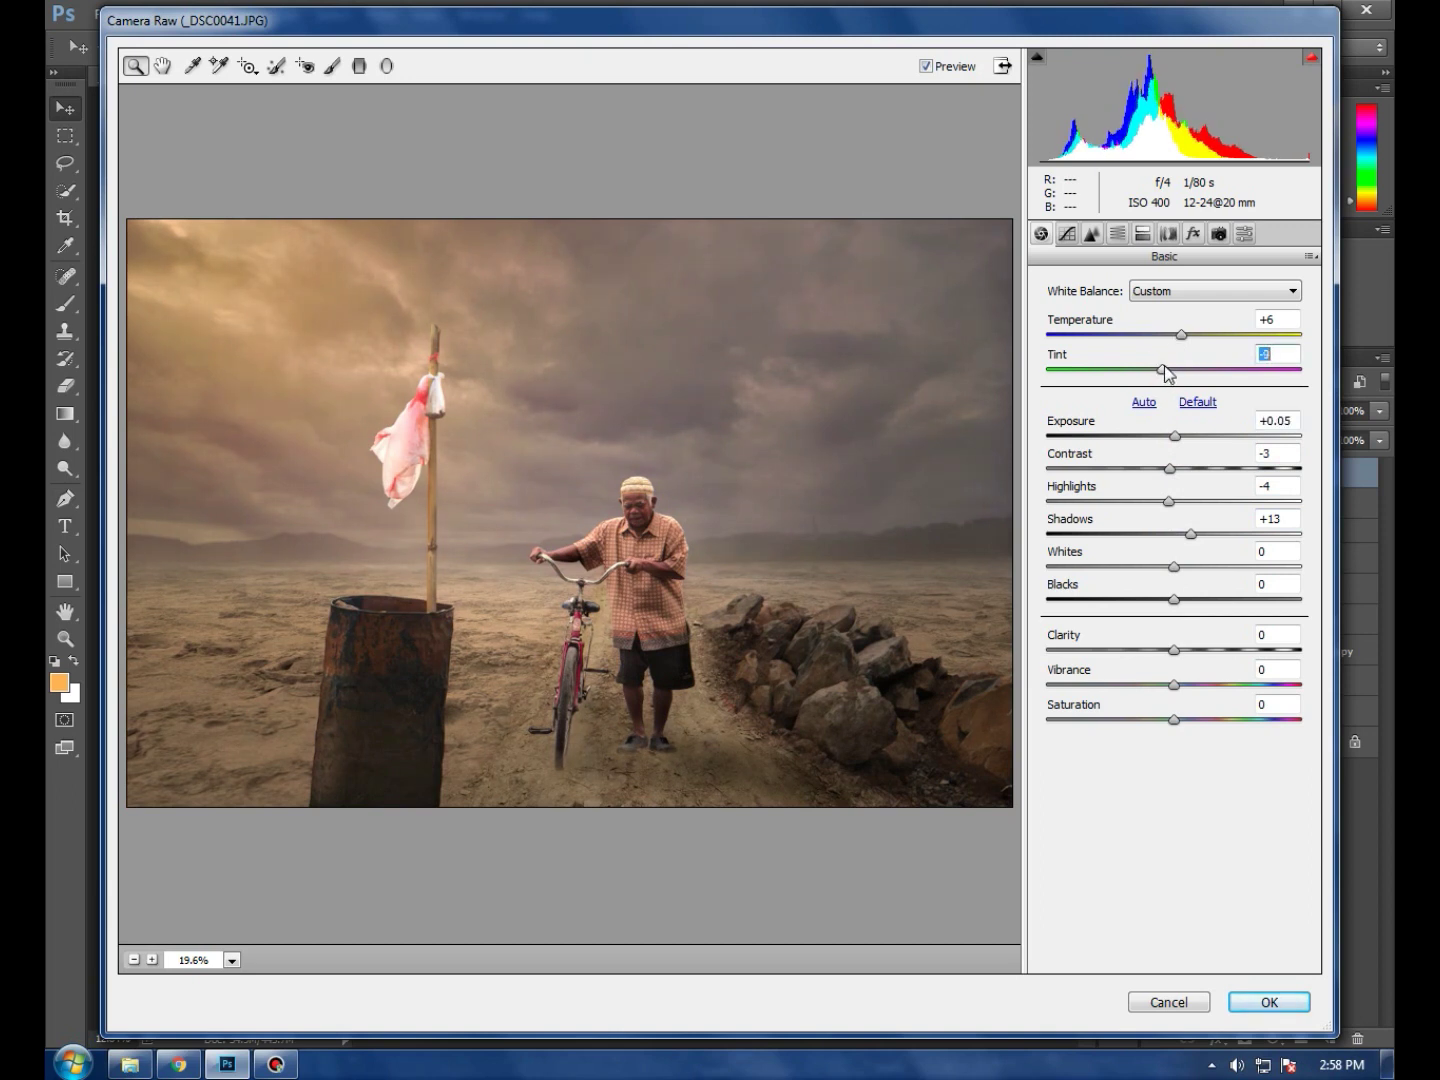
pyautogui.moveTo(1191, 534); pyautogui.dragTo(1177, 534)
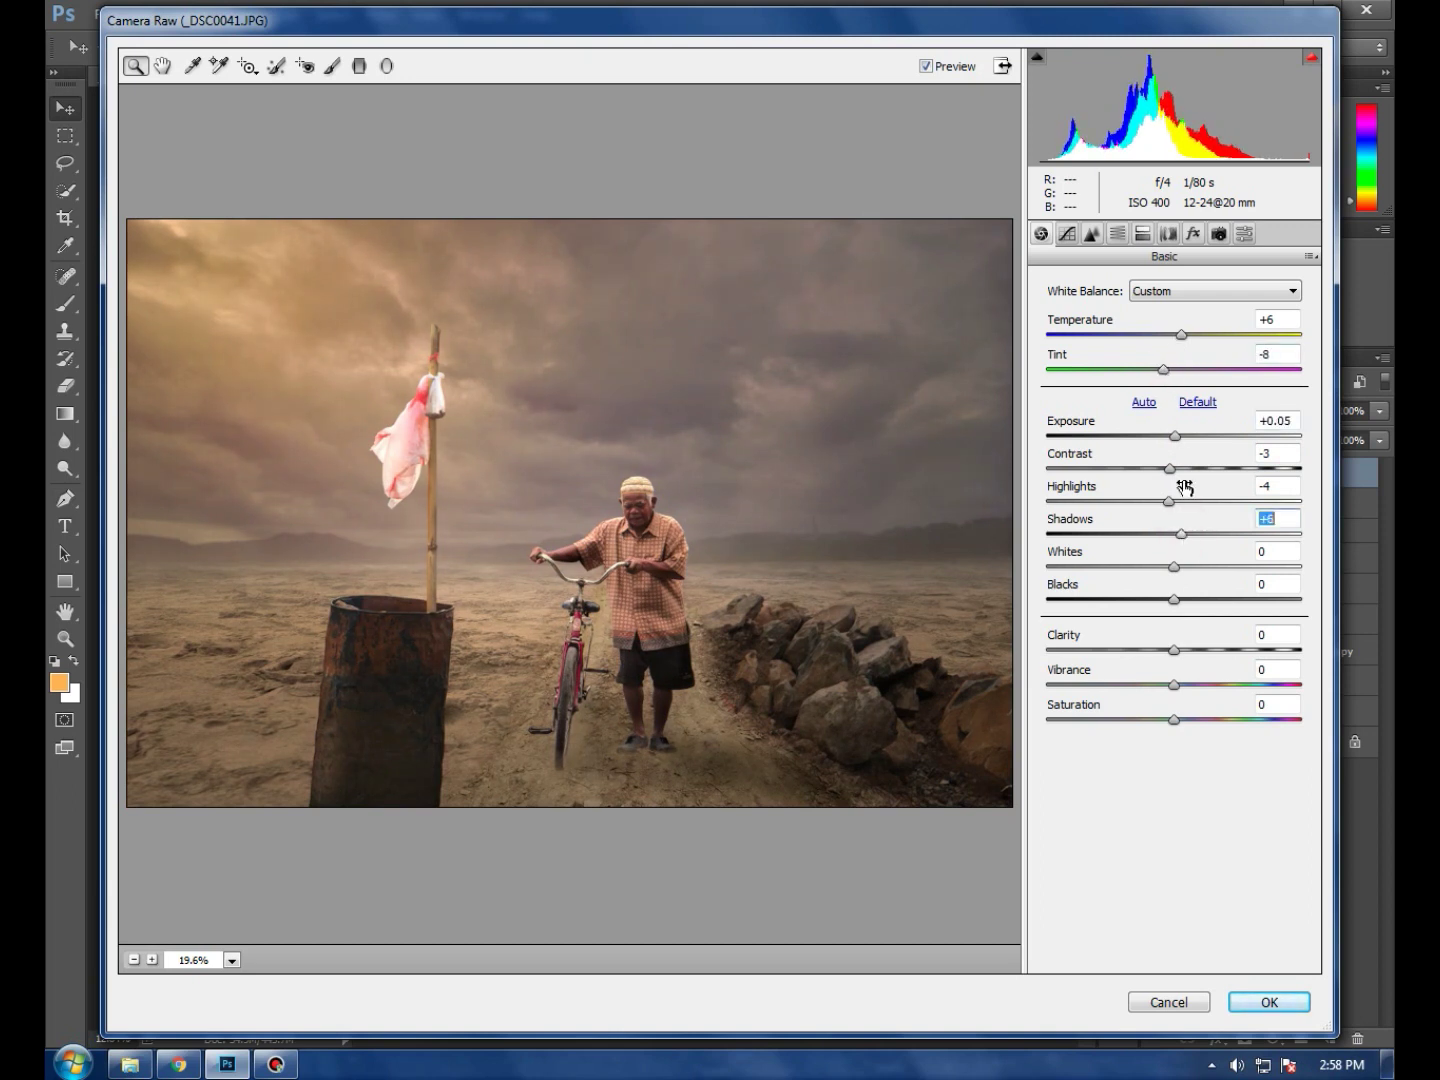
pyautogui.moveTo(1177, 437); pyautogui.dragTo(1174, 437)
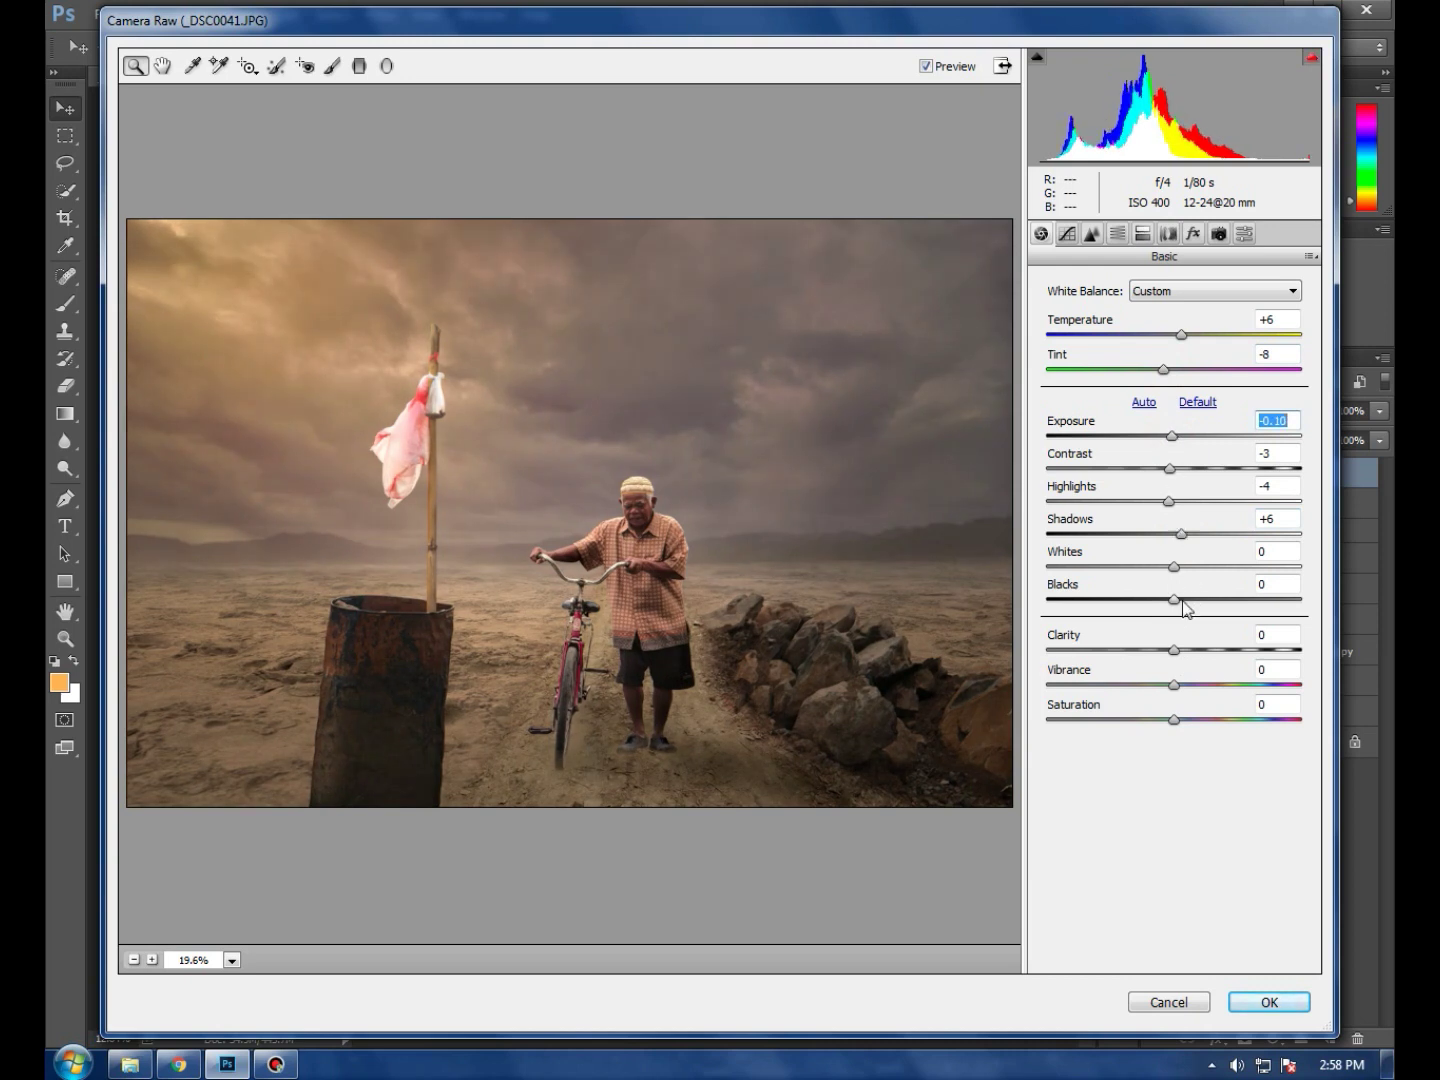
pyautogui.moveTo(1175, 571)
pyautogui.mouseDown()
pyautogui.moveTo(1147, 568)
pyautogui.moveTo(1161, 599)
pyautogui.moveTo(1220, 602)
pyautogui.mouseUp()
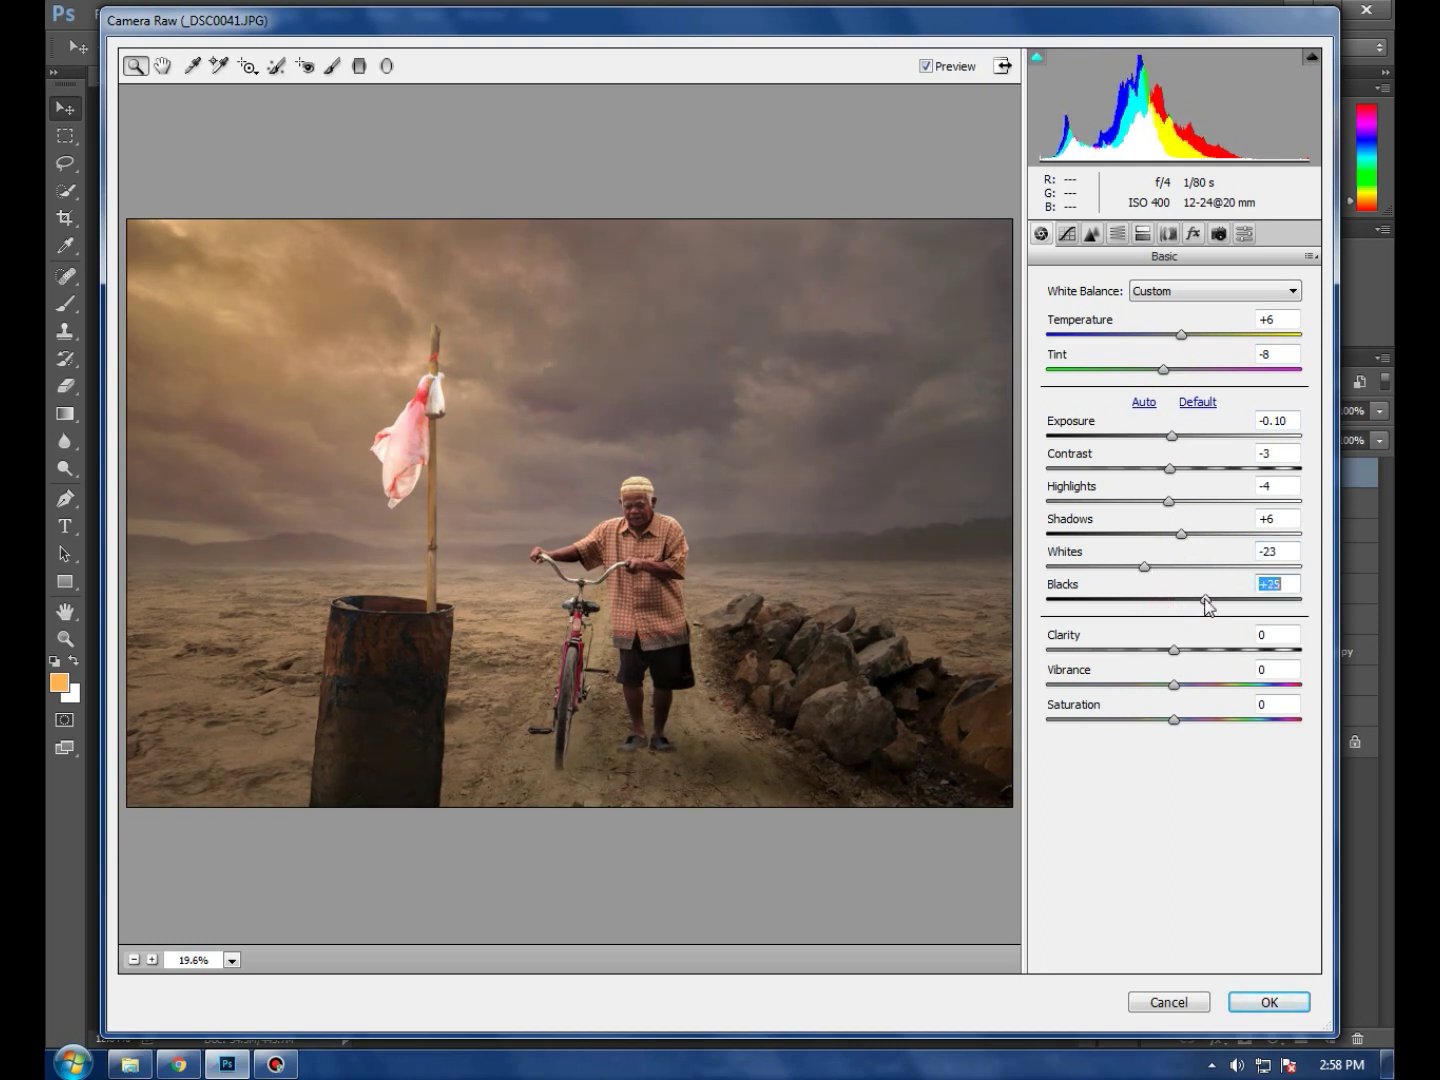
pyautogui.doubleClick(1173, 437)
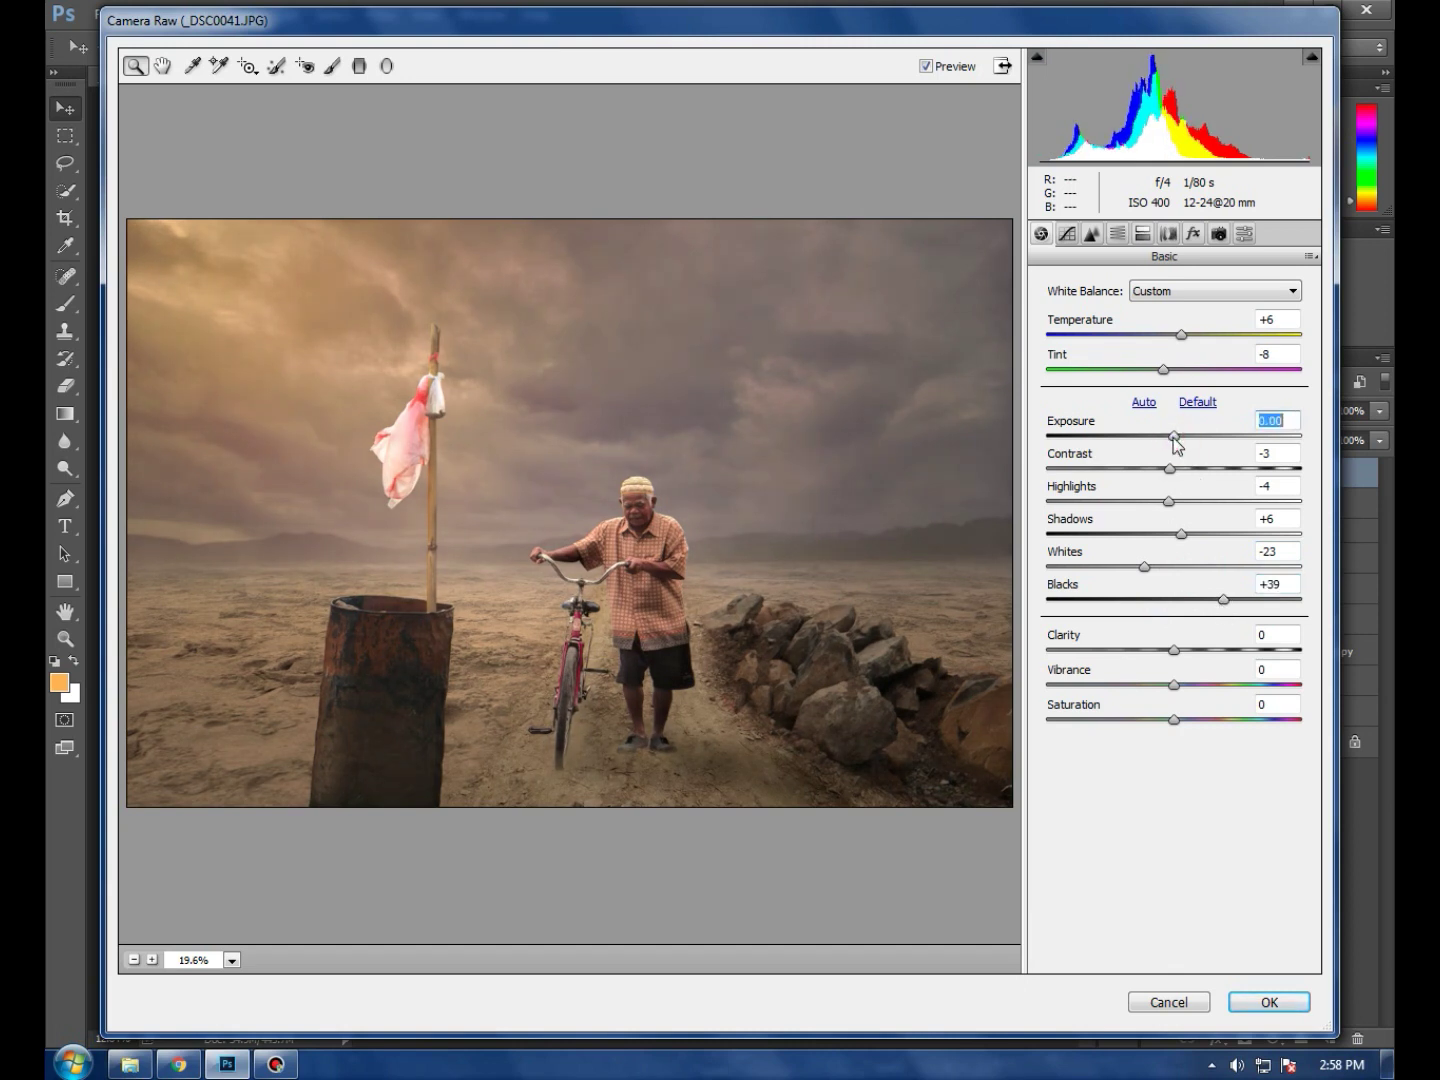
pyautogui.moveTo(1174, 437); pyautogui.dragTo(1172, 436)
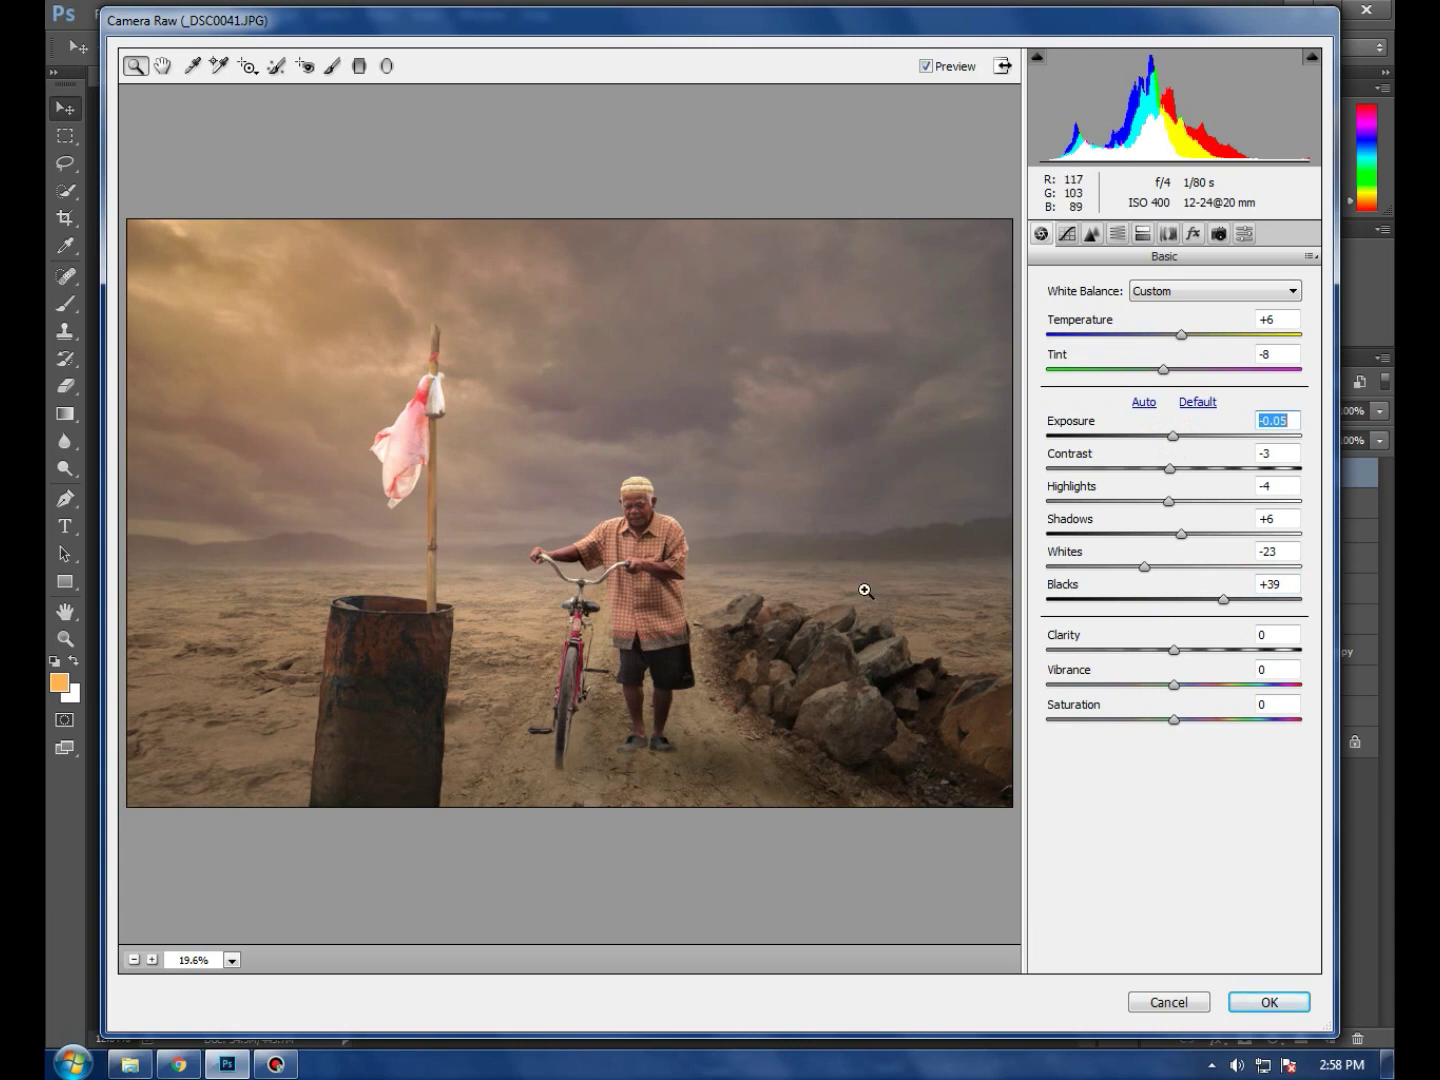
pyautogui.moveTo(1176, 468); pyautogui.dragTo(1170, 470)
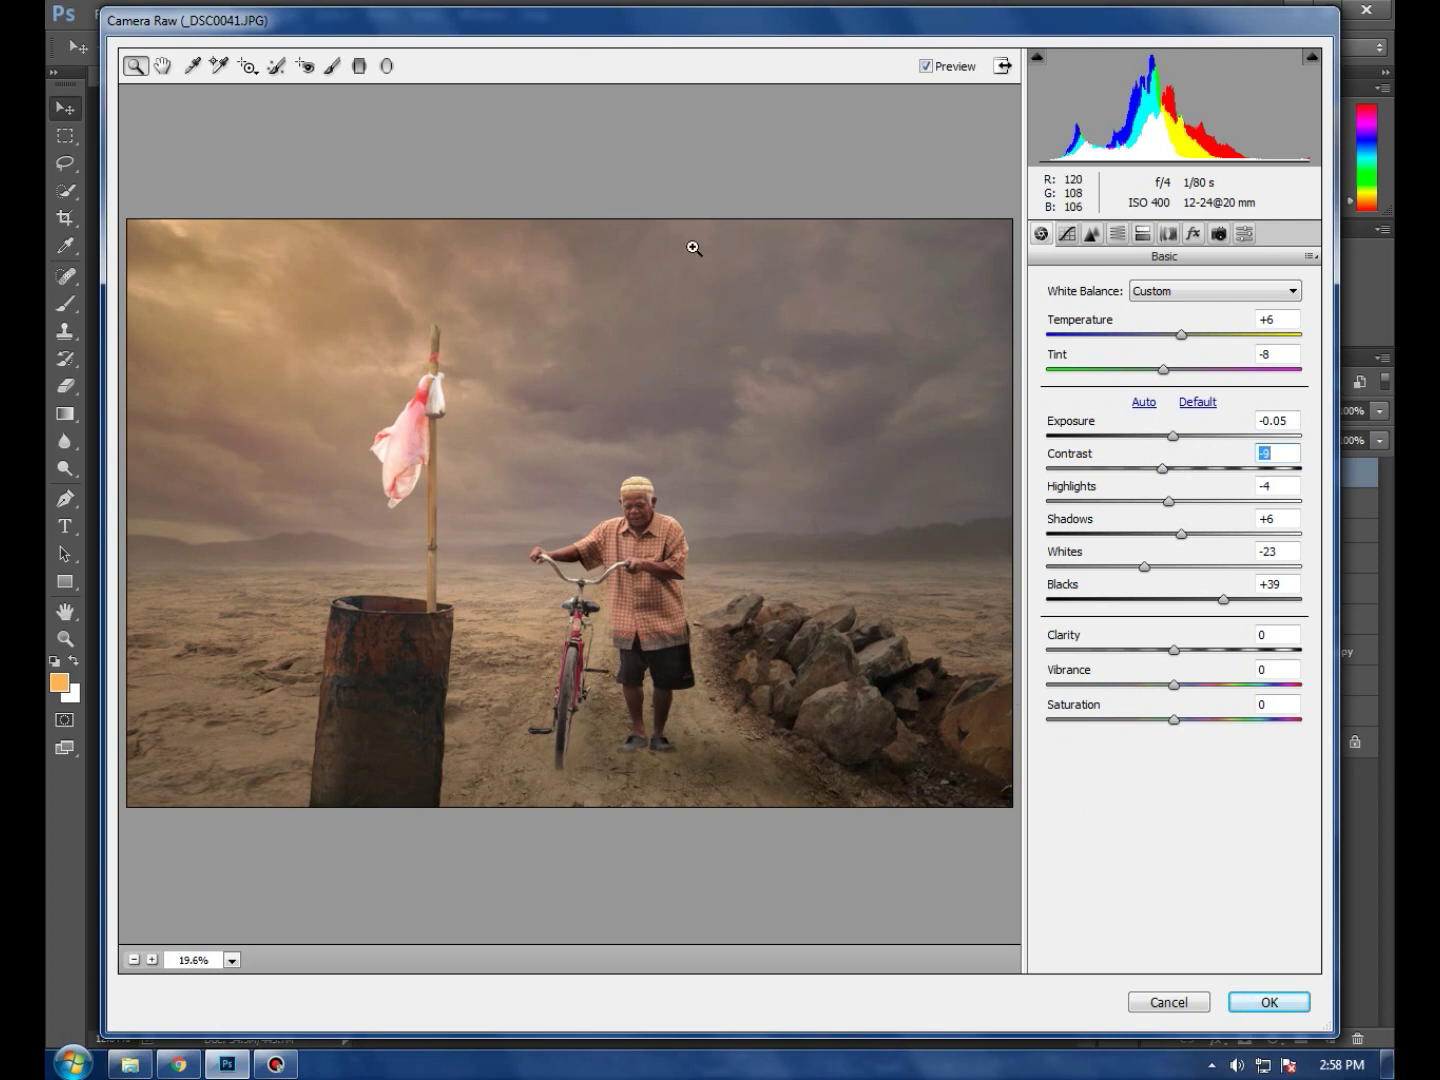
# In Detail, set sharpening Amount 11 and luminance noise reduction 3
pyautogui.click(1066, 233)
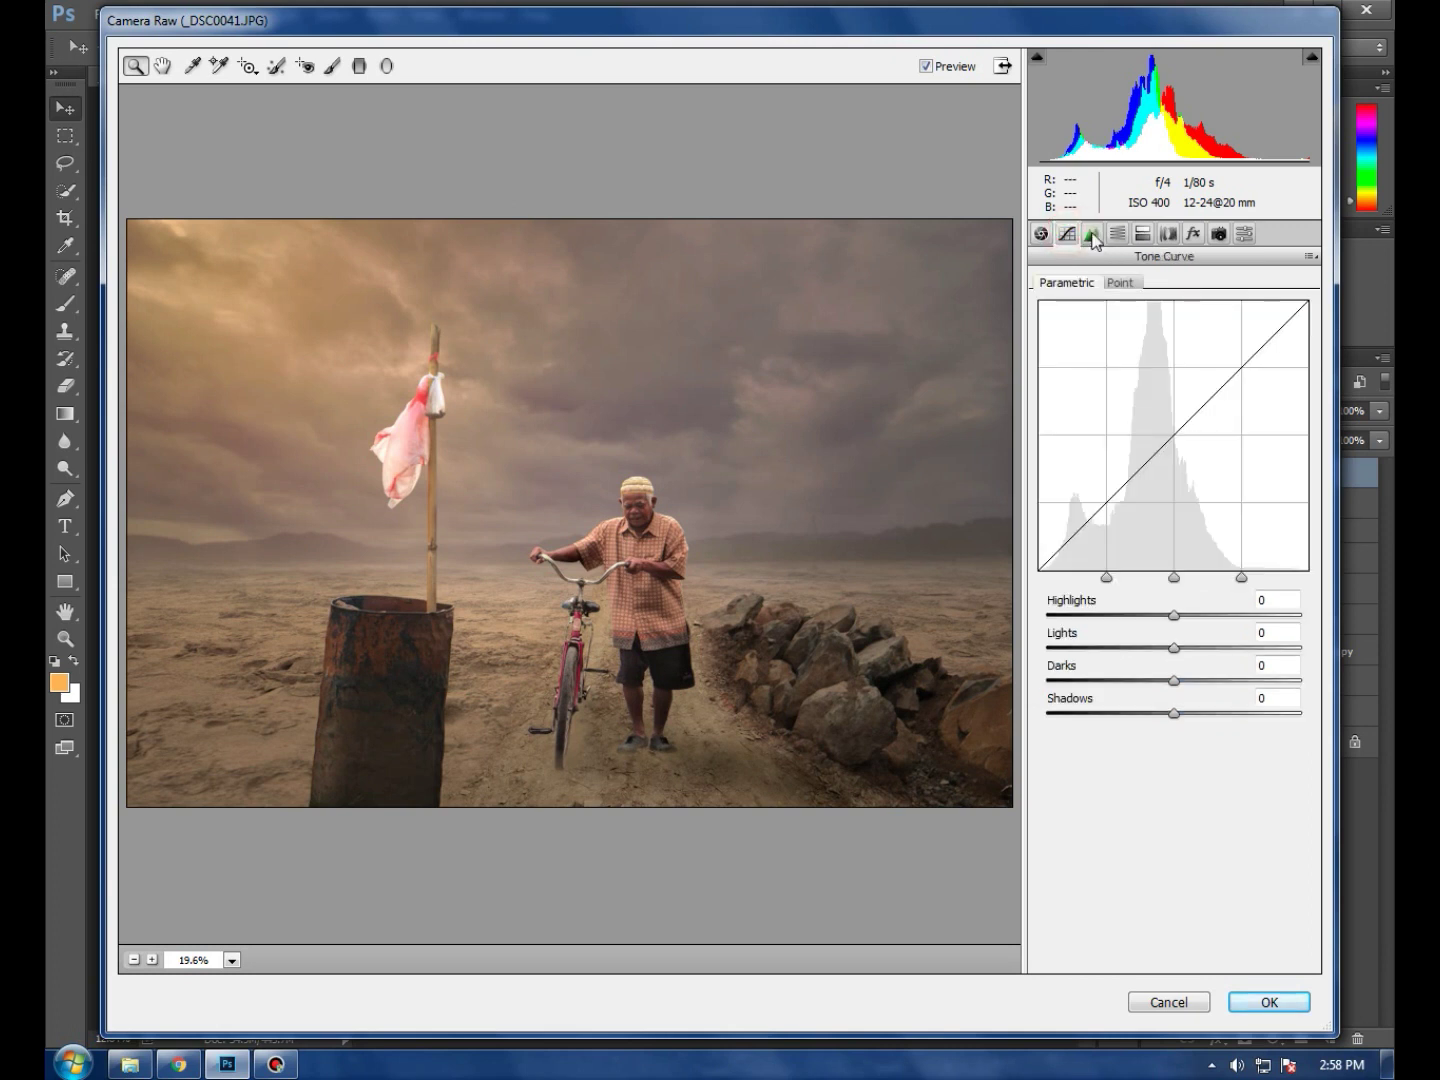
pyautogui.click(1064, 318)
pyautogui.moveTo(1048, 493); pyautogui.dragTo(1056, 493)
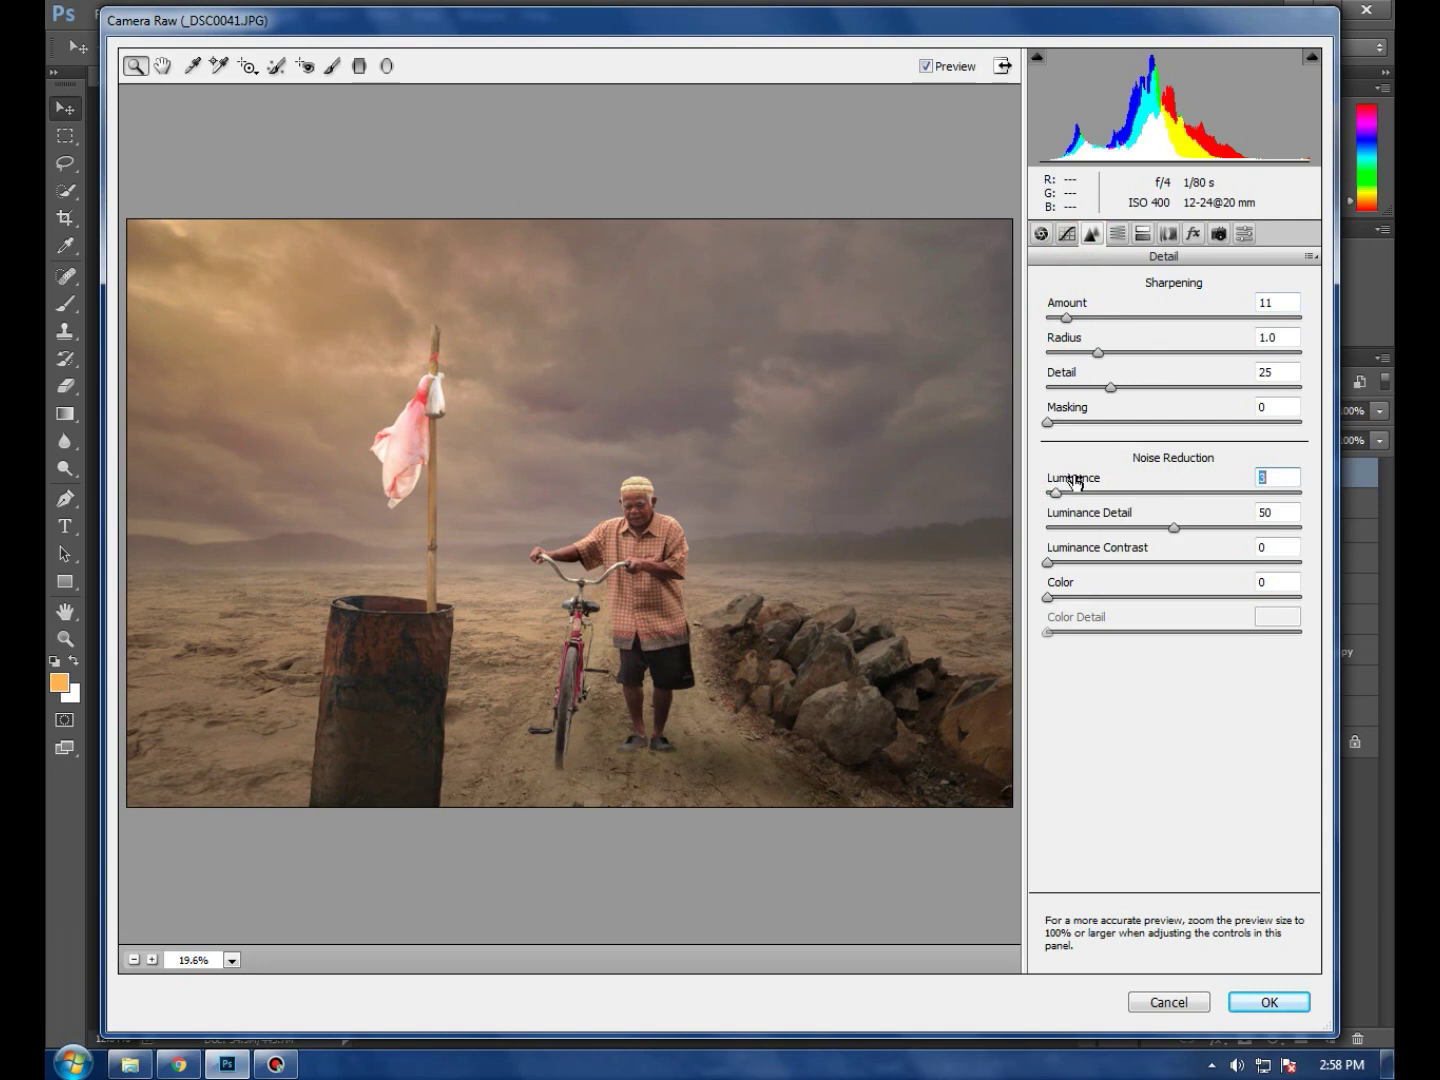
pyautogui.click(1143, 234)
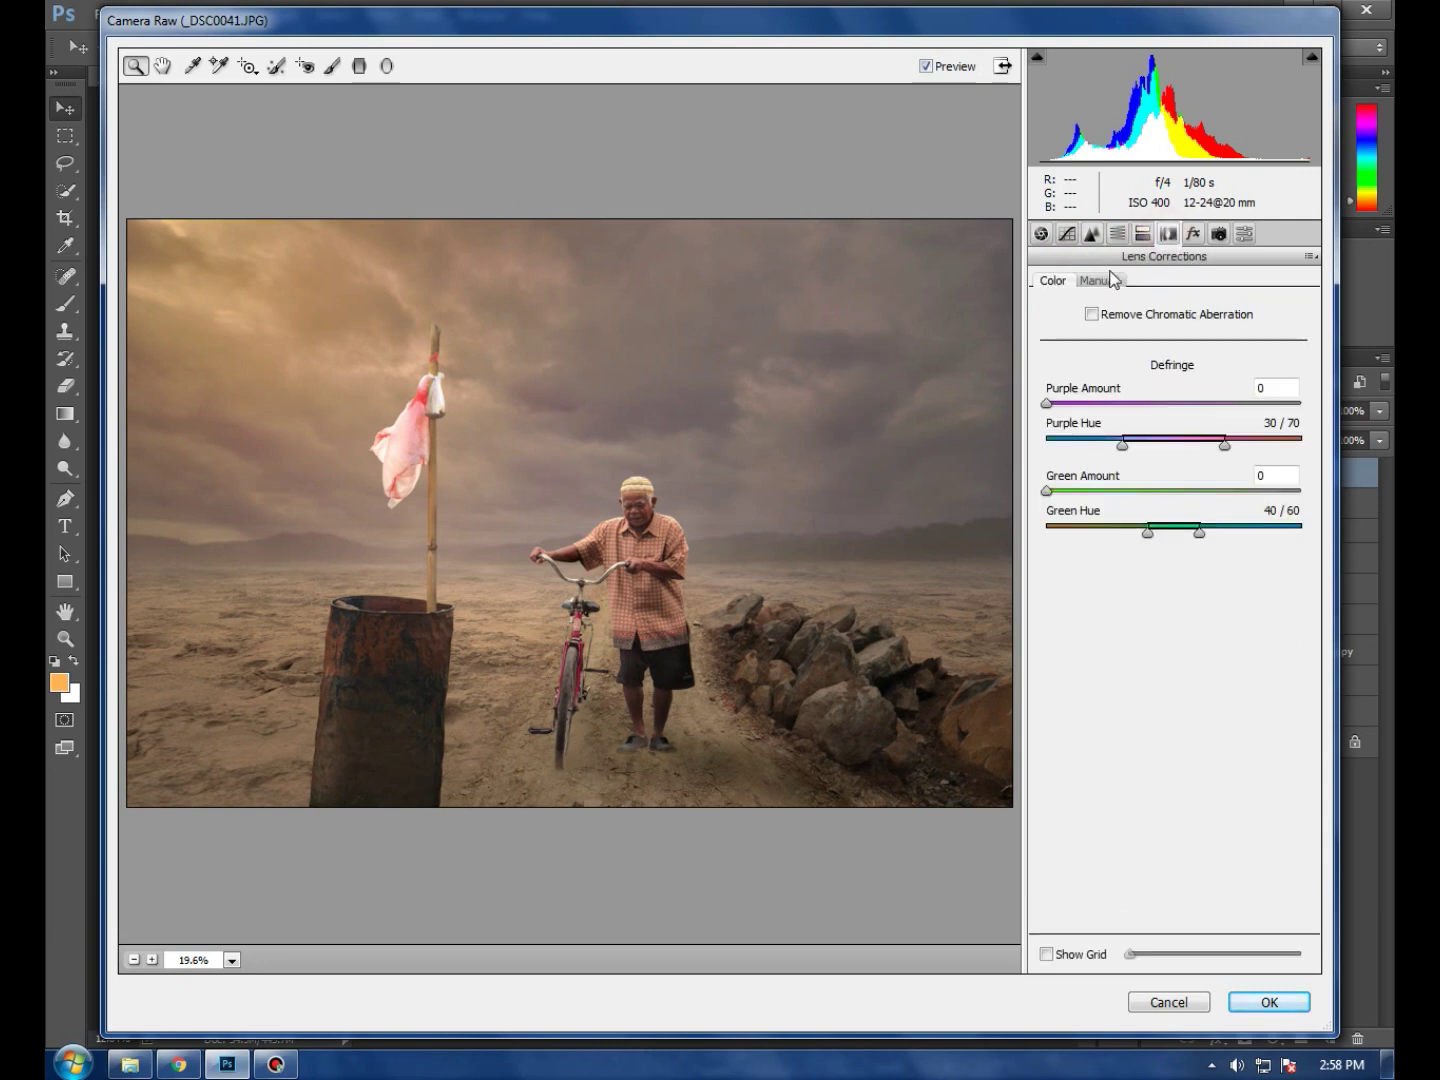
# Raise HSL luminance for Reds +12, Oranges +8, Purples +19 and apply the Camera Raw grade
pyautogui.click(1117, 233)
pyautogui.click(1166, 314)
pyautogui.moveTo(1175, 419); pyautogui.dragTo(1185, 382)
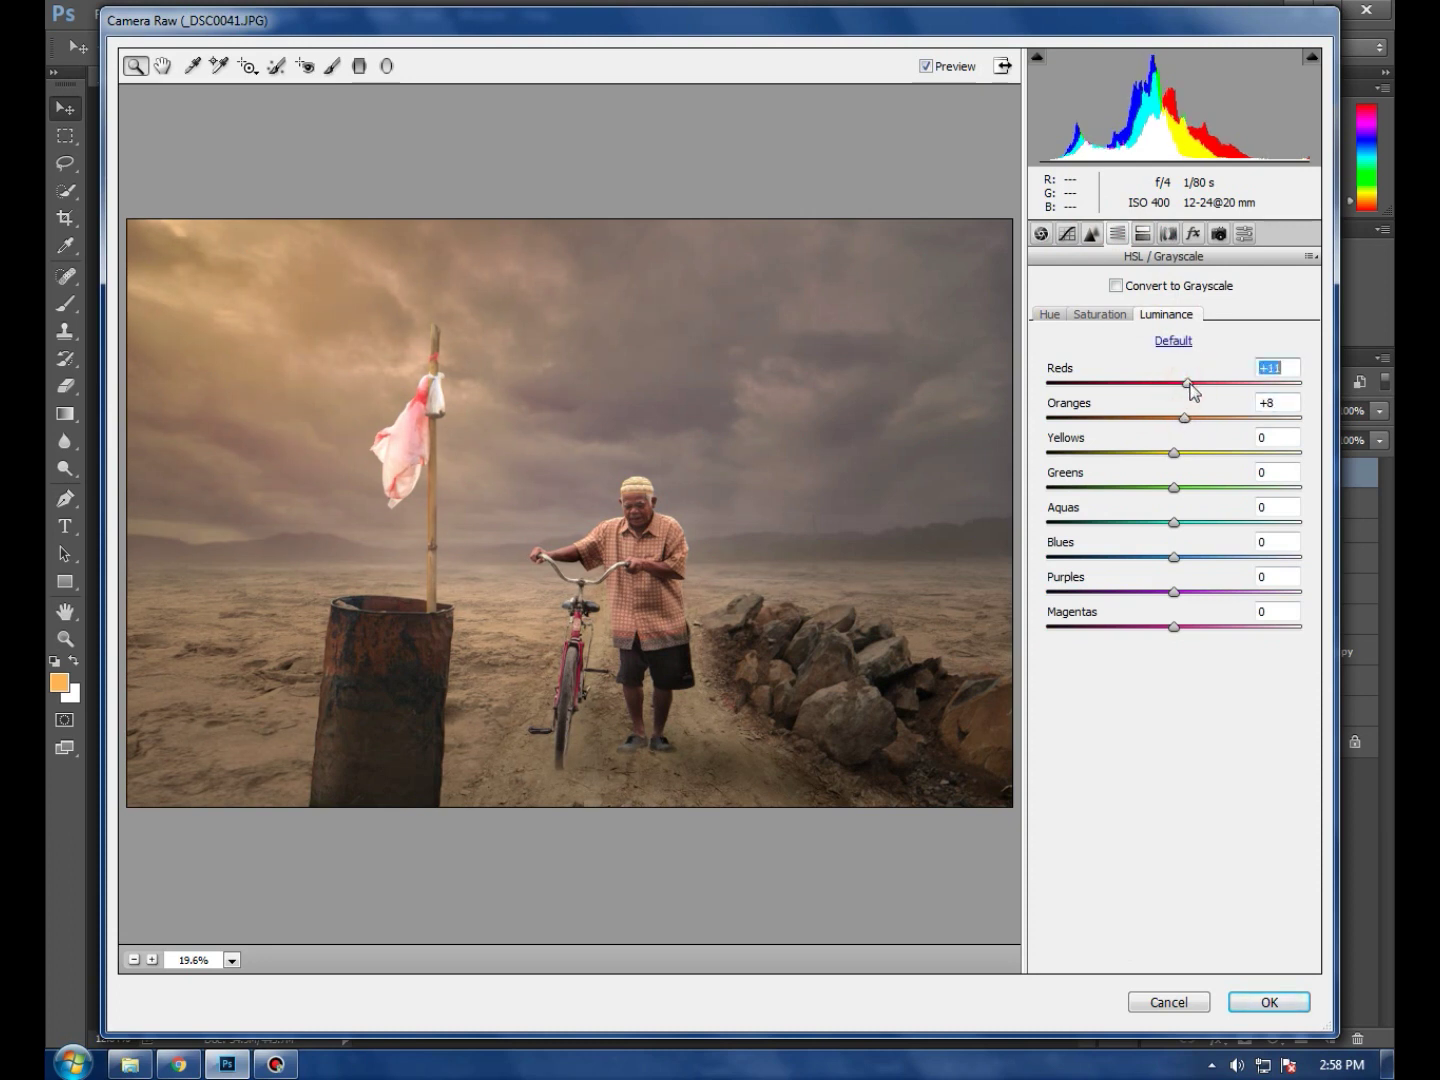
pyautogui.moveTo(1194, 592); pyautogui.dragTo(1198, 592)
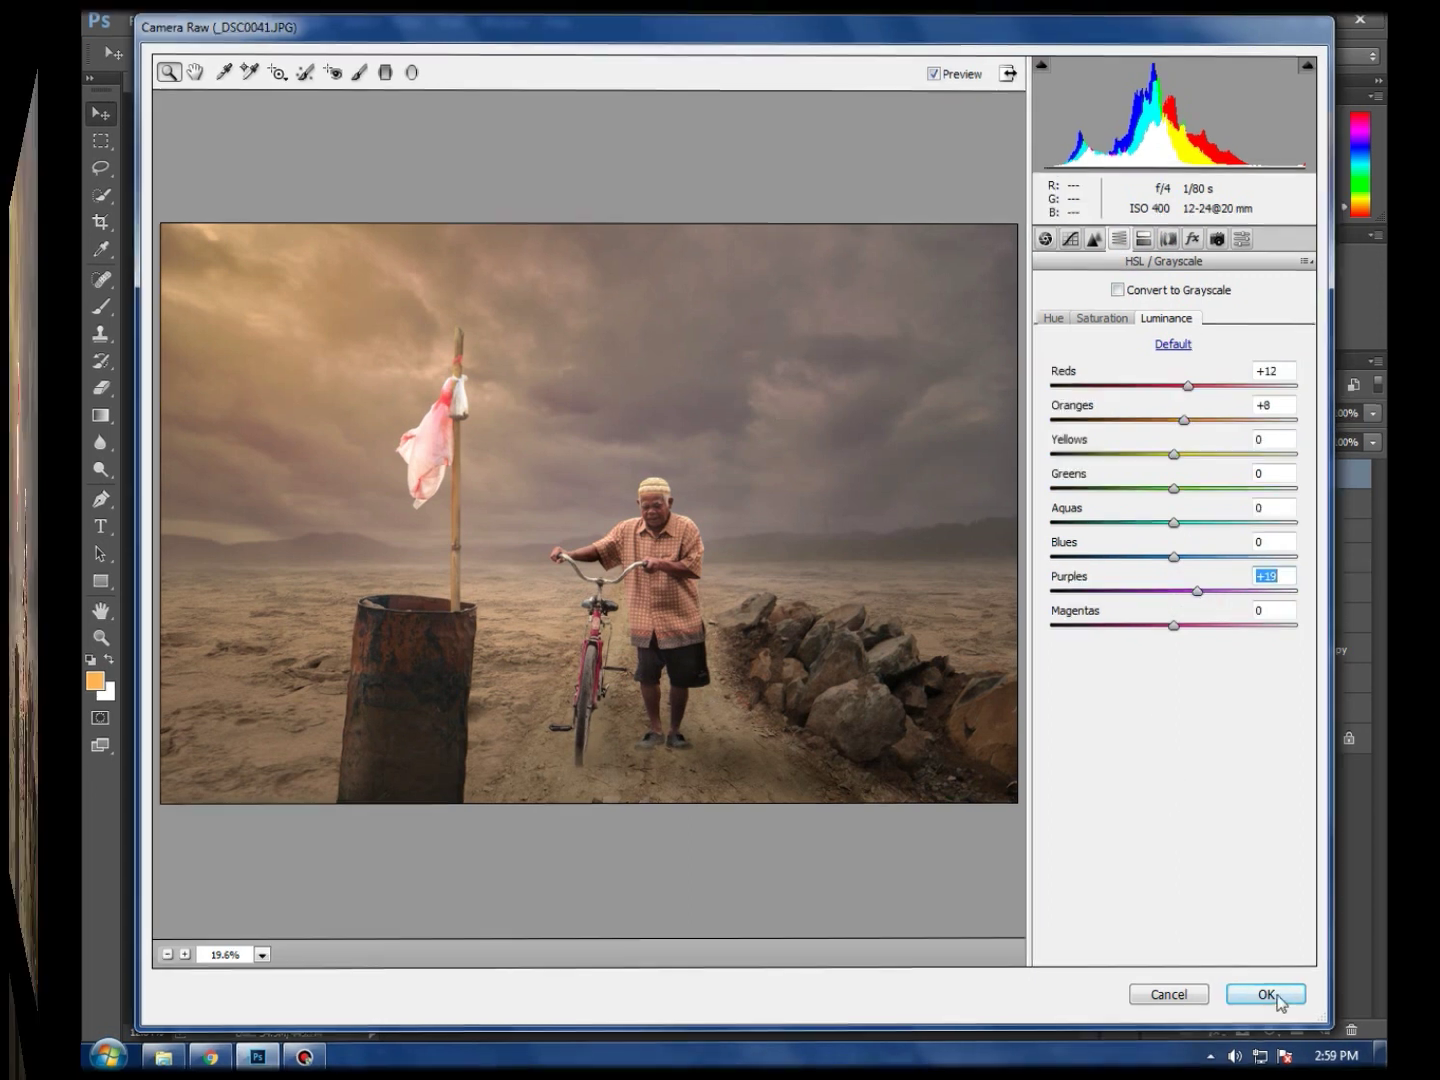
pyautogui.click(1269, 1002)
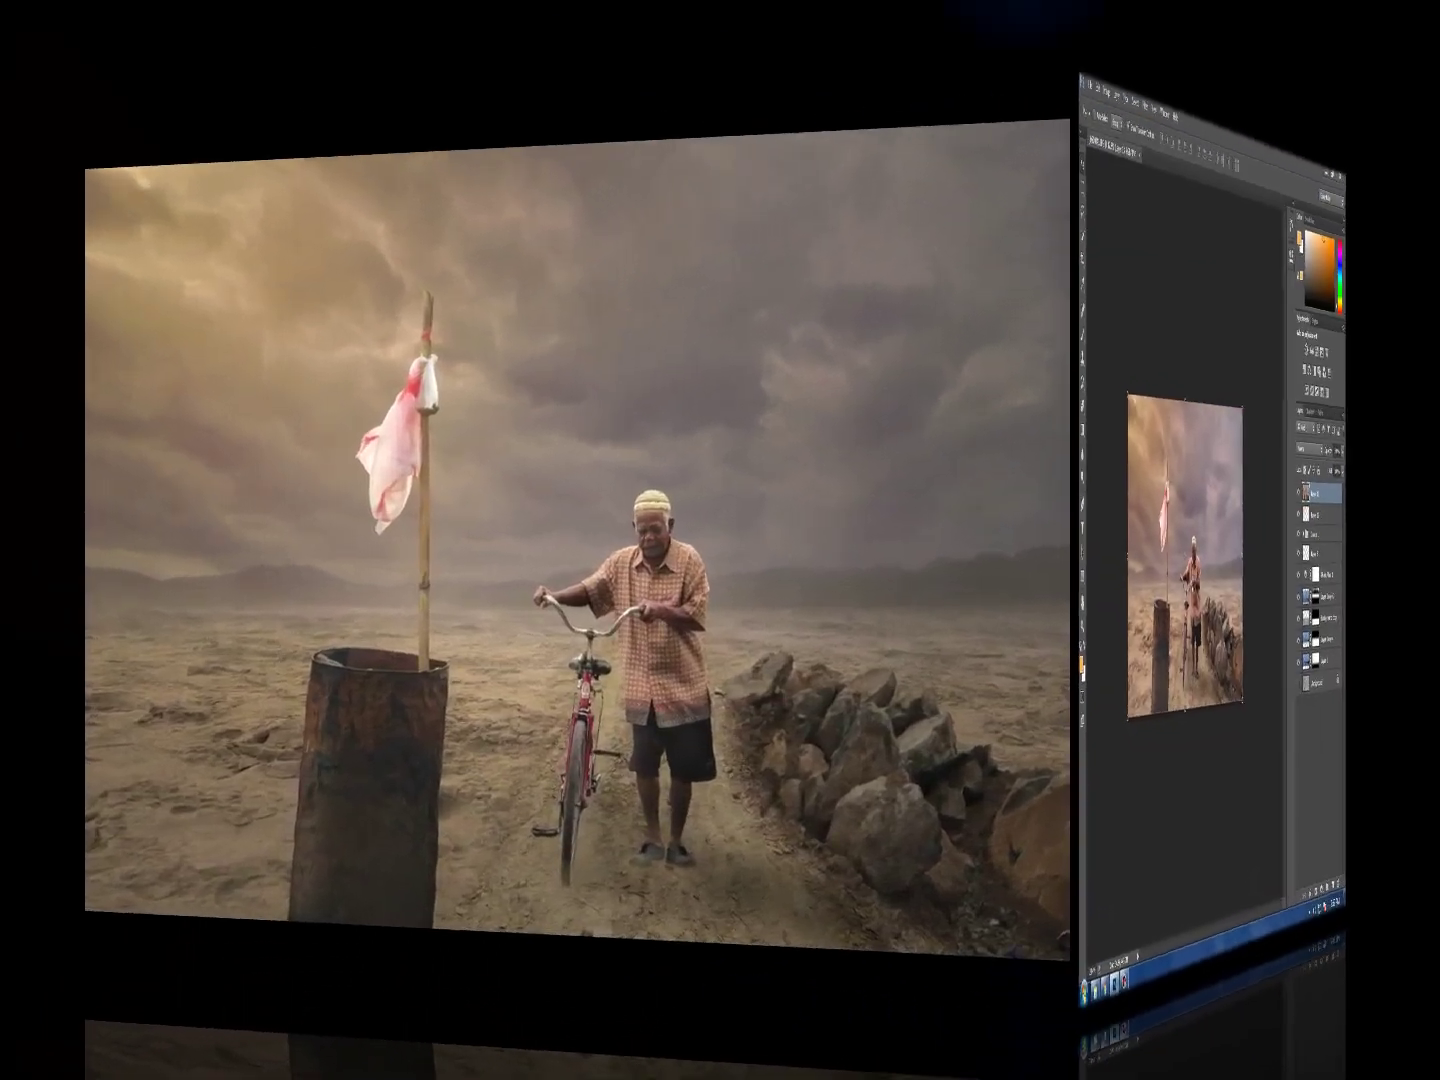